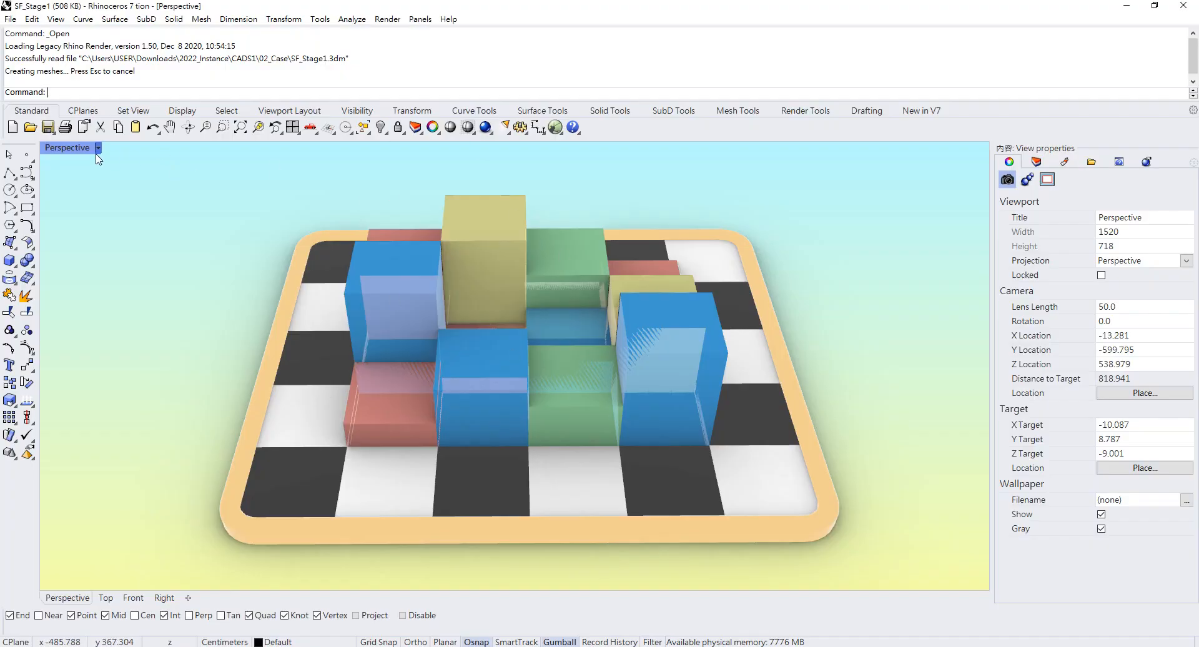
Lock all seven model layers, from 01_BlackChecker through 07_GoldRim
click(1036, 162)
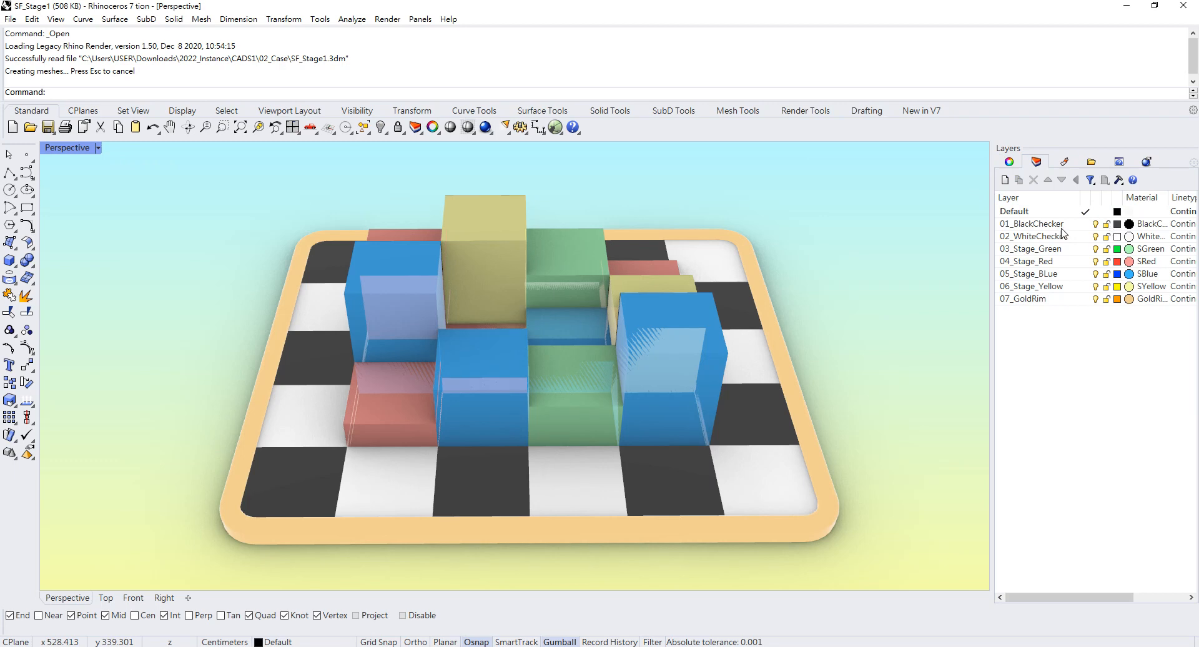
click(1106, 224)
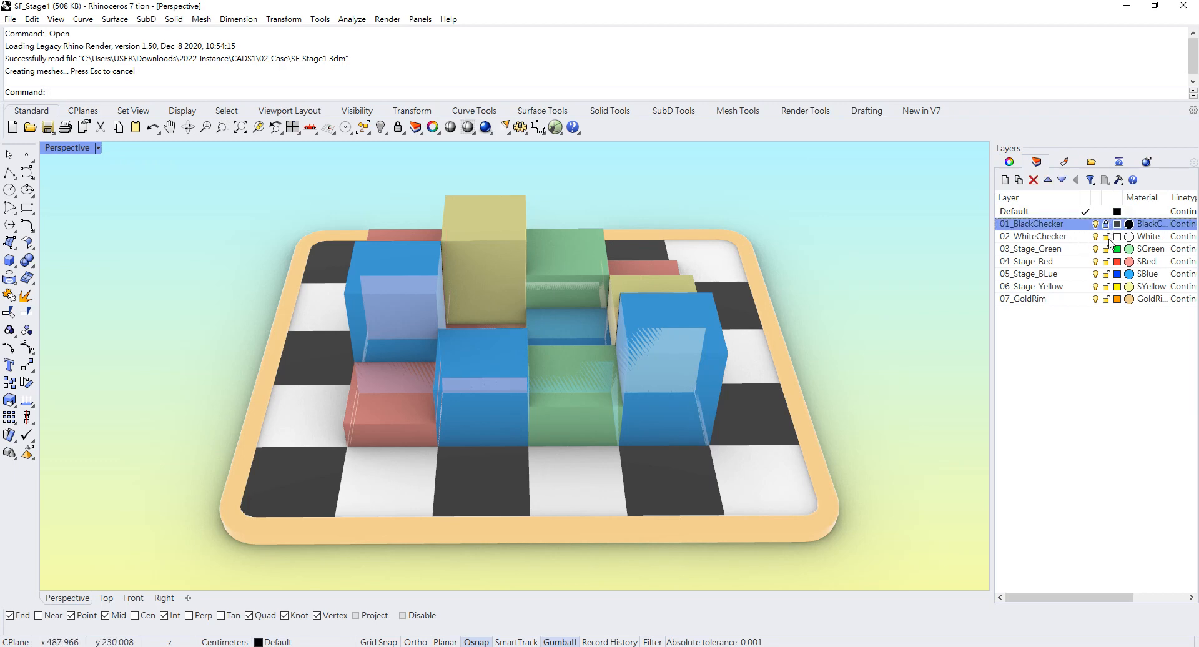
click(1106, 236)
click(1106, 248)
click(1106, 262)
click(1106, 273)
click(1106, 286)
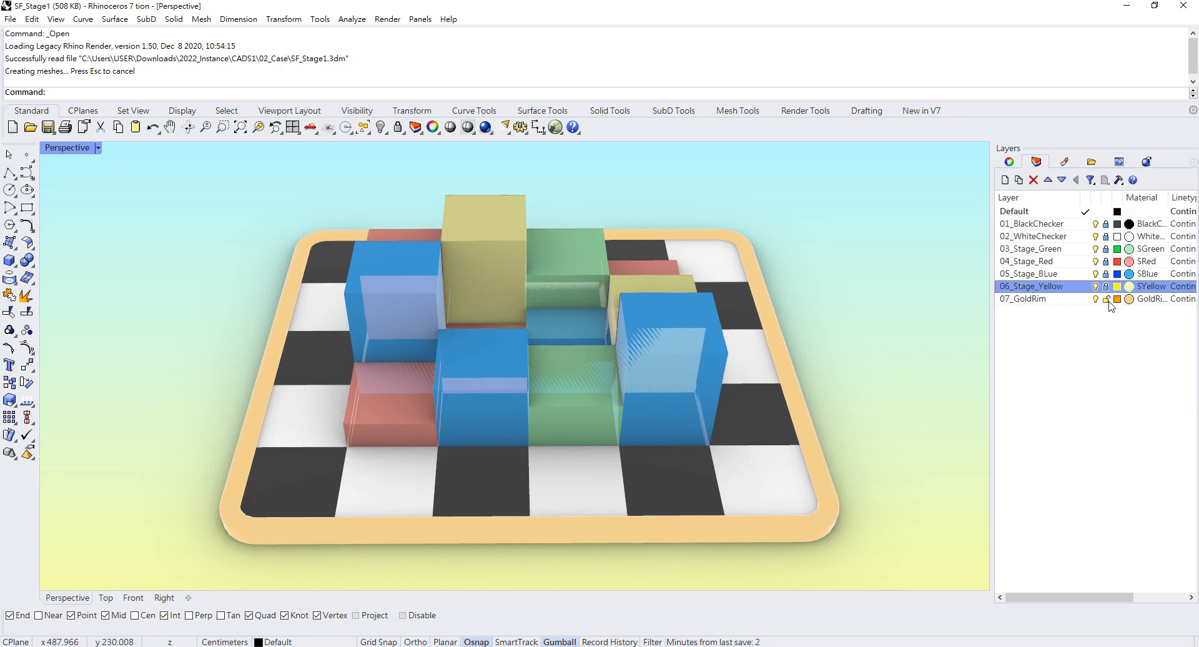
click(1106, 299)
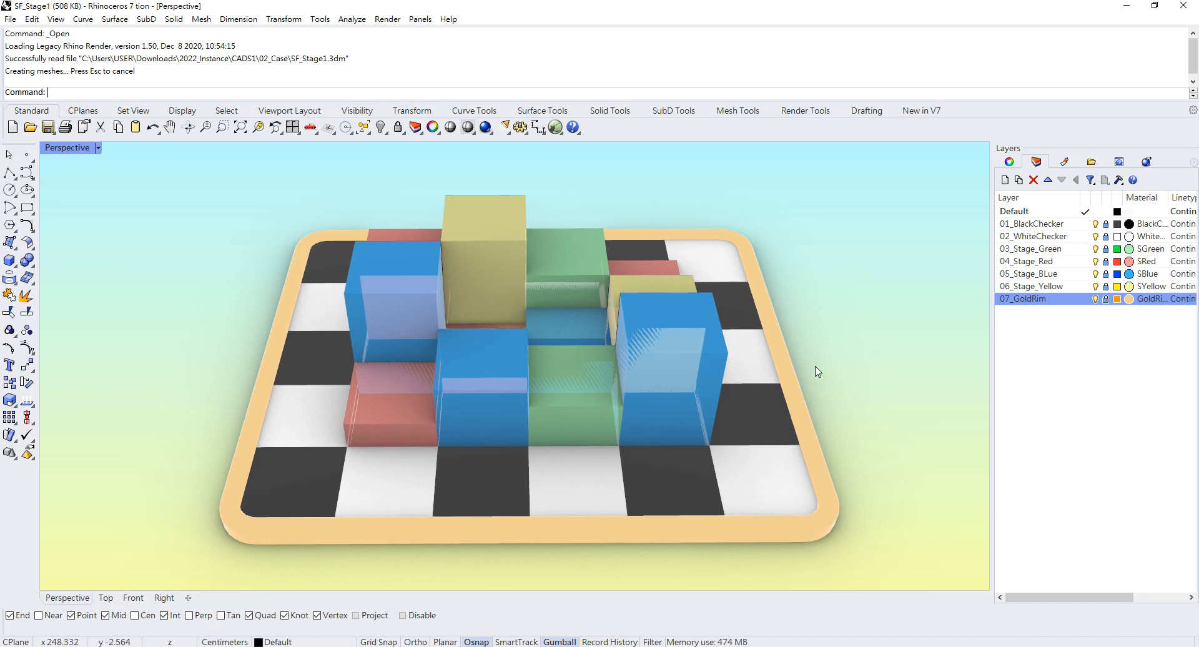
Delete the leftover closed curve that runs along the inner edge of the board's rim
drag(813, 369, 269, 233)
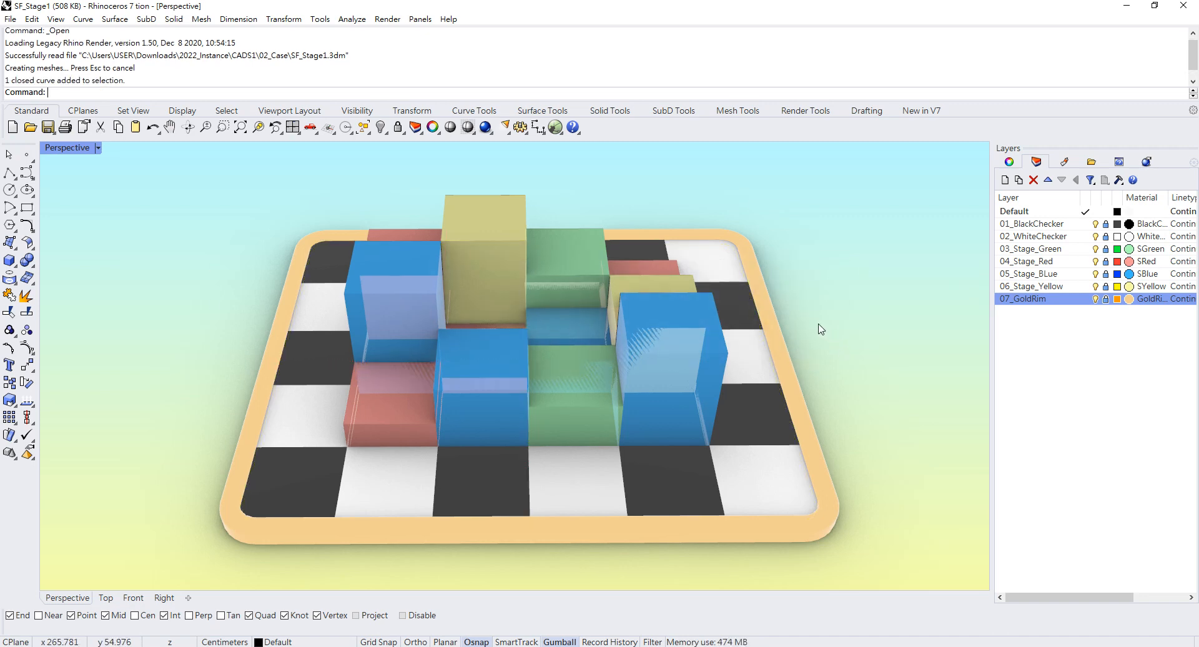
click(769, 351)
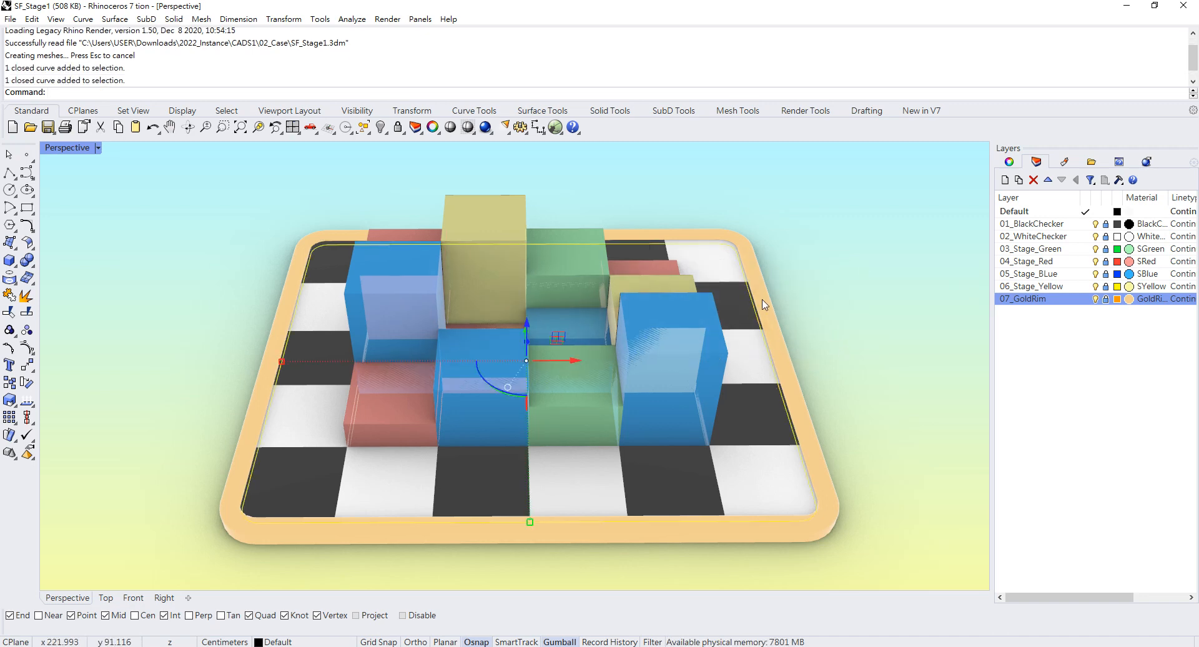
drag(535, 326, 563, 231)
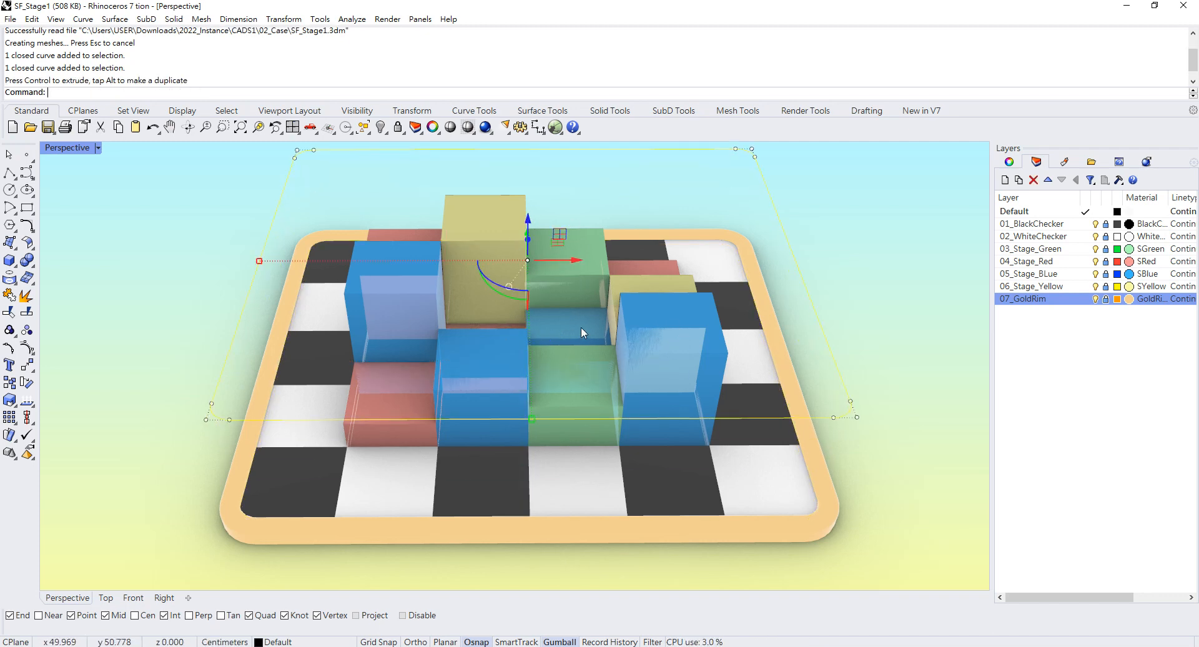
key(Delete)
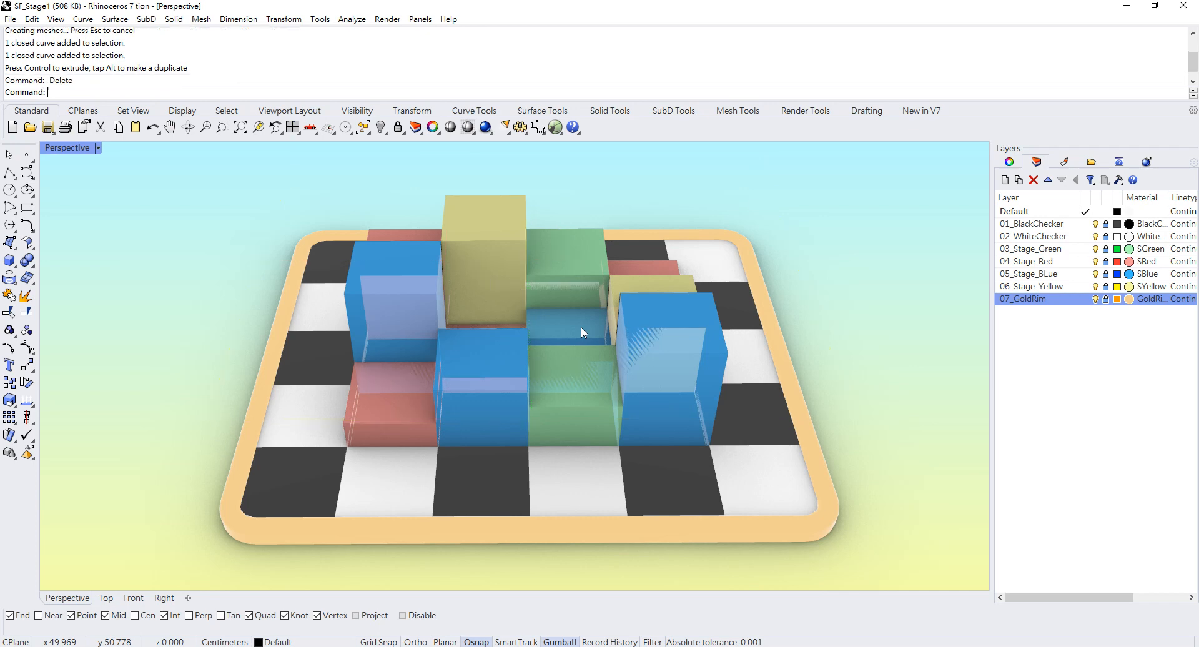
Switch the Perspective view's display mode from Rendered to Shaded
click(98, 148)
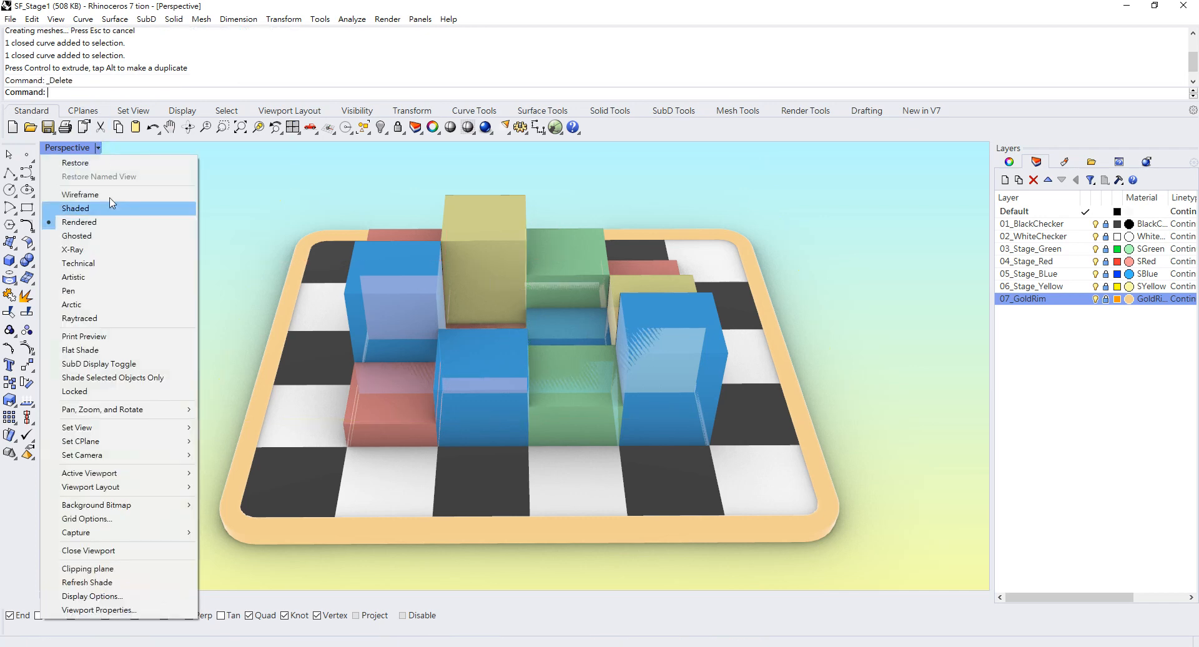
click(74, 208)
scroll(372, 268, down, 3)
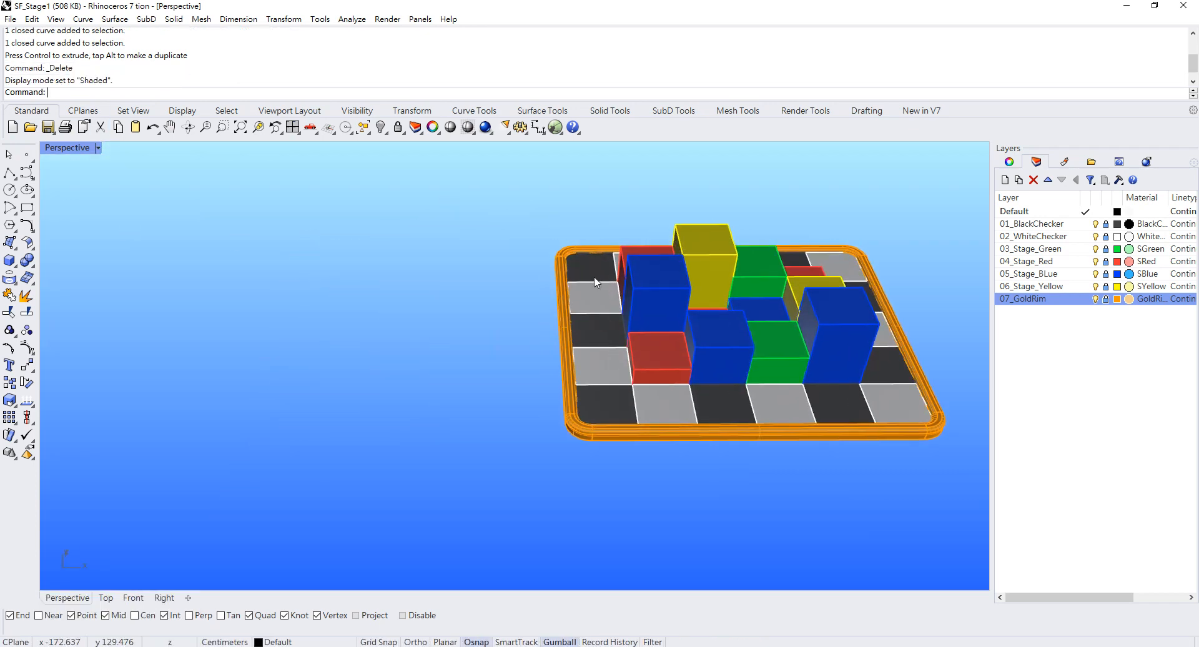
scroll(523, 297, up, 5)
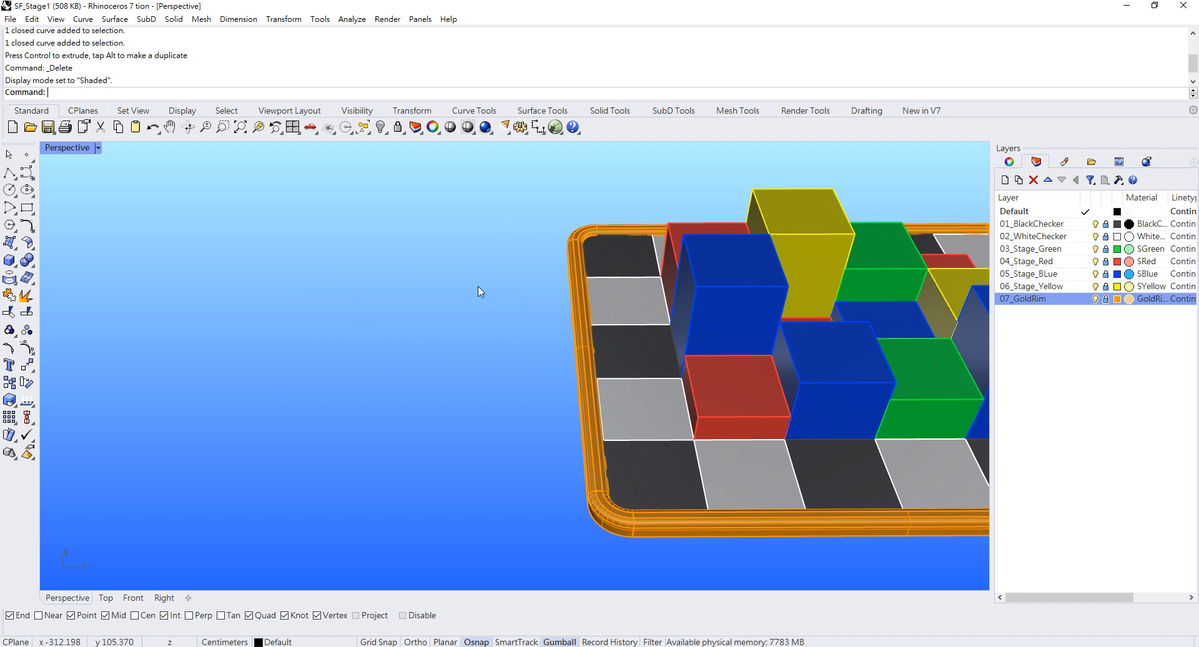
shift+right_drag(506, 278, 400, 278)
scroll(399, 278, down, 3)
Turn off the visibility of all seven layers, from 01_BlackChecker through 07_GoldRim
click(1094, 223)
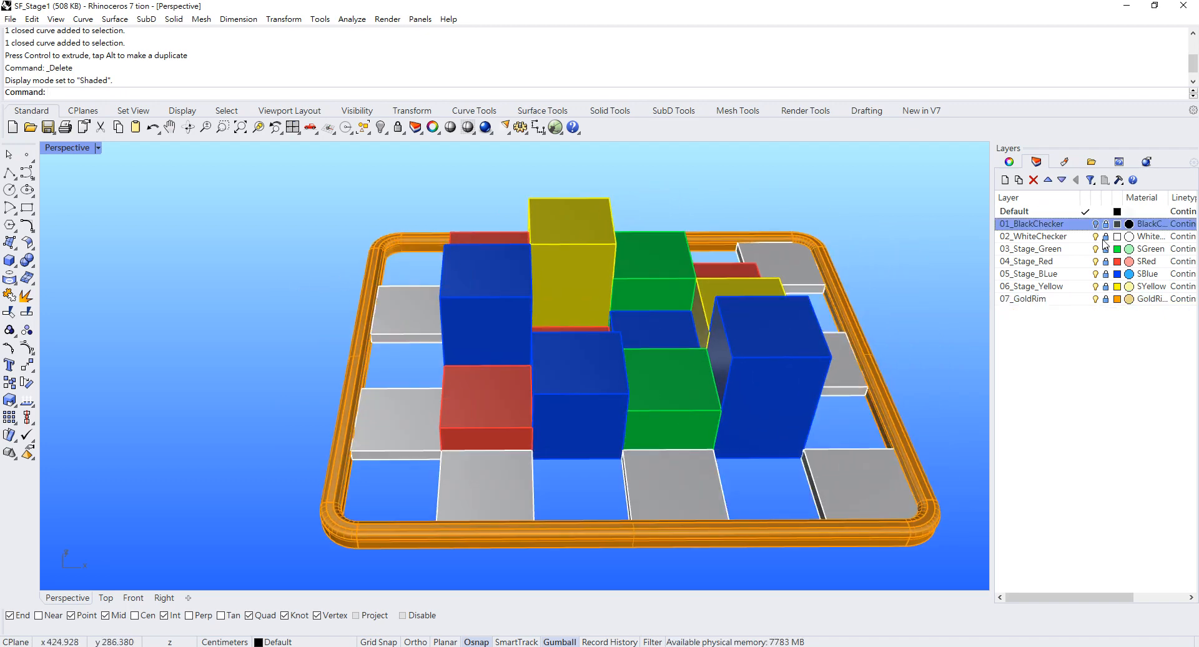
click(1095, 236)
click(1095, 249)
click(1095, 261)
click(1095, 273)
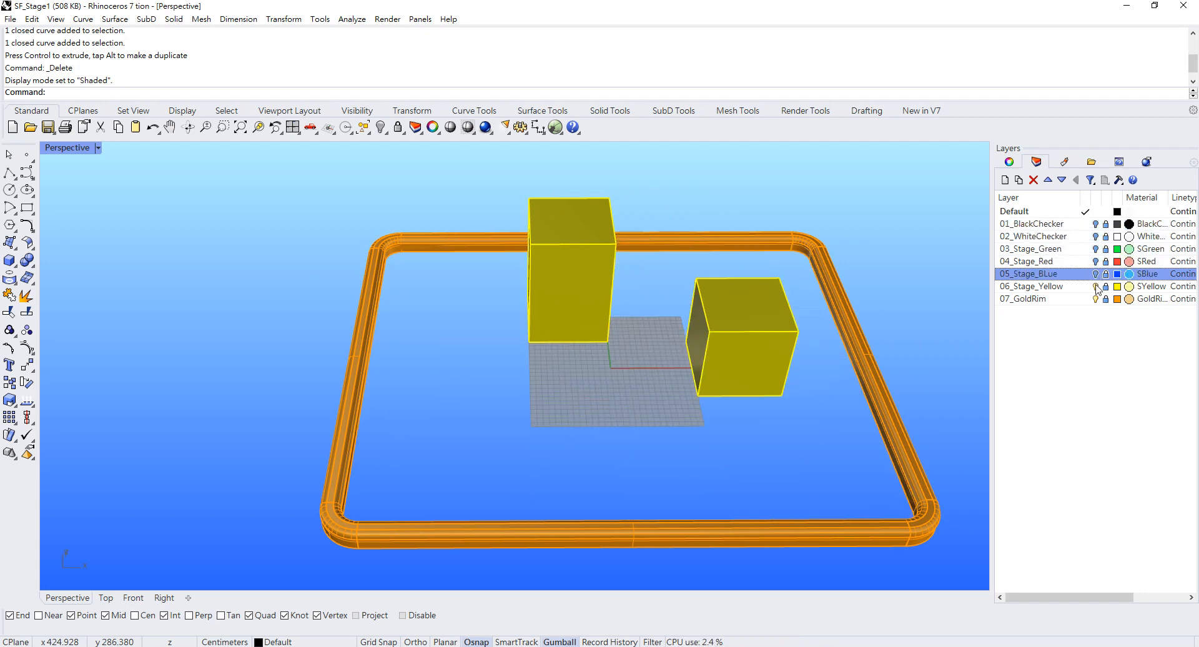
click(1095, 286)
click(1095, 299)
Start a circle on the ground plane with Grid Snap on, placing its centre at the origin
shift+right_drag(662, 347, 481, 339)
scroll(481, 339, up, 6)
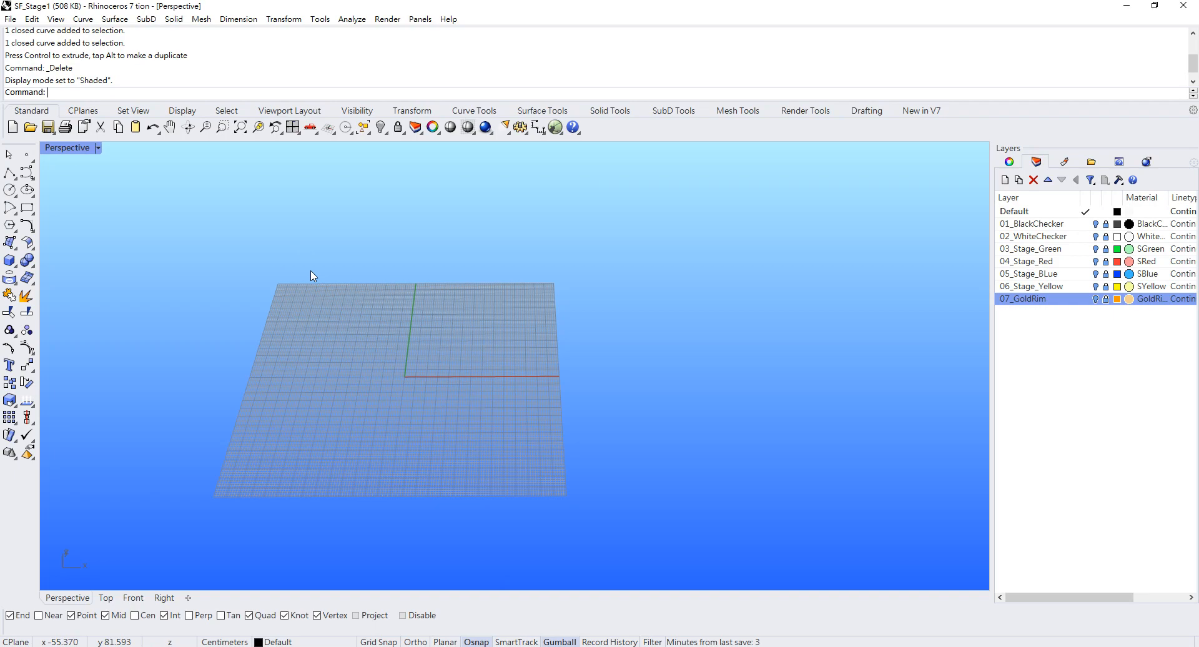
scroll(350, 298, up, 4)
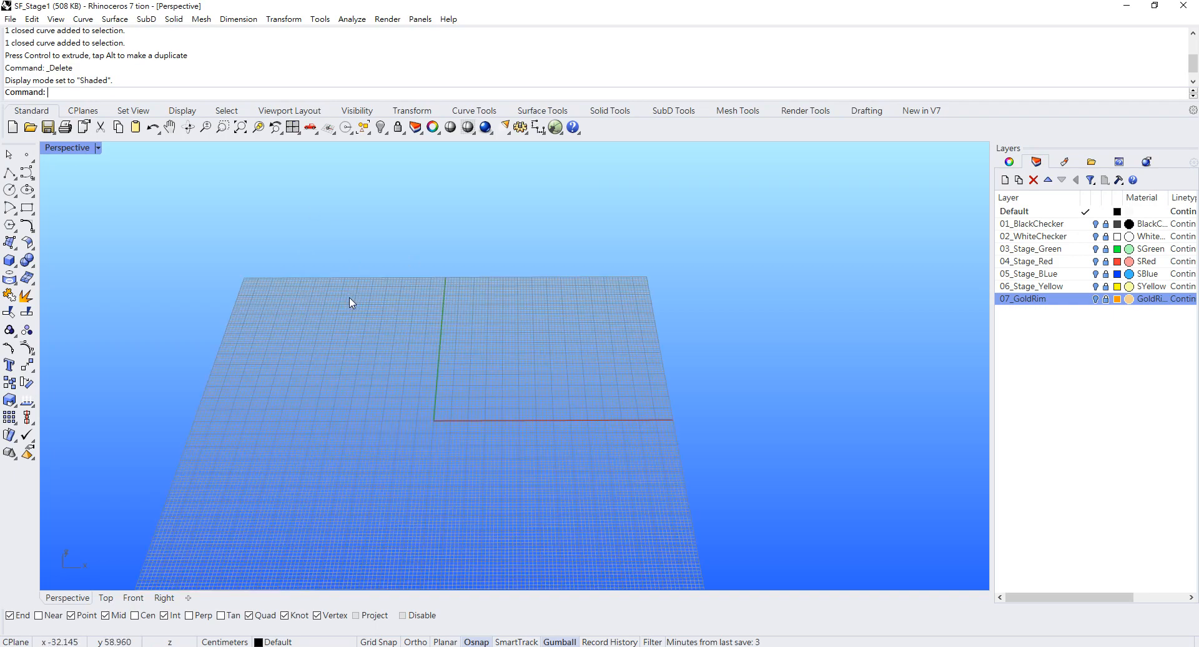
shift+right_drag(504, 335, 565, 311)
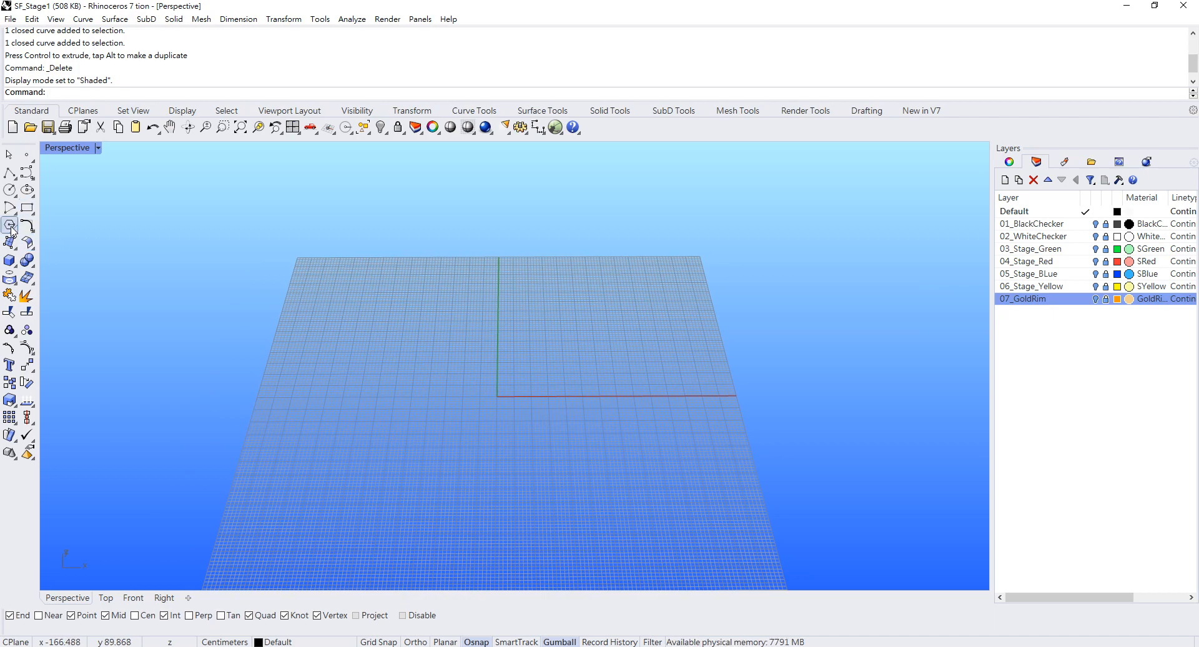
click(9, 191)
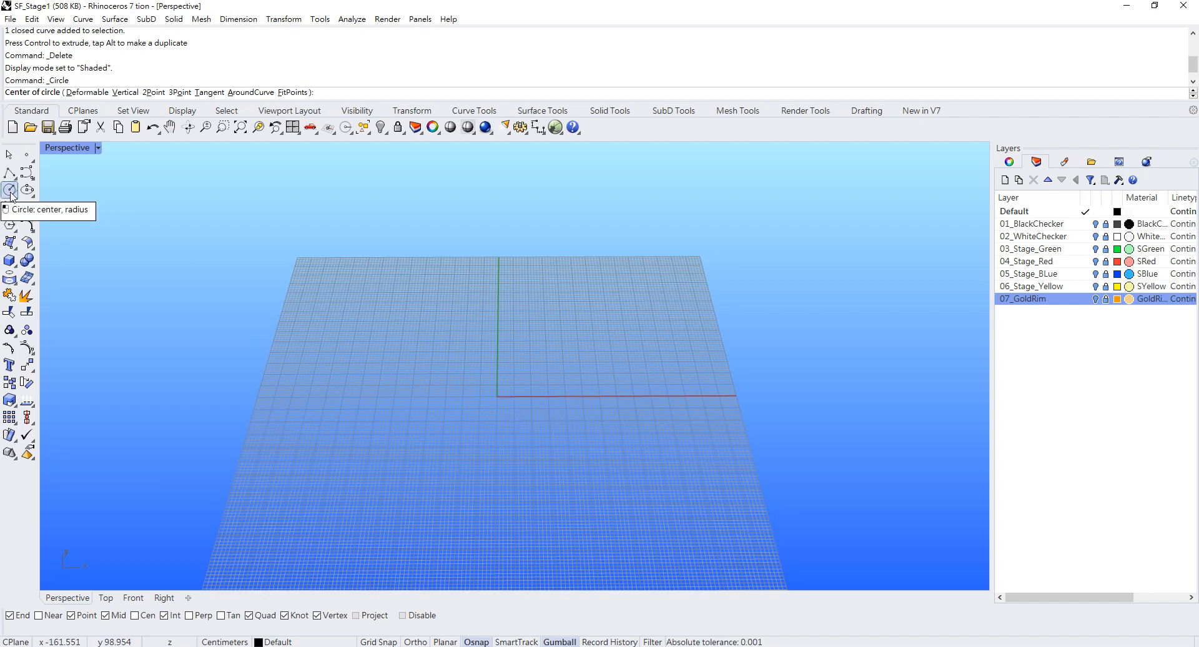
scroll(477, 392, up, 5)
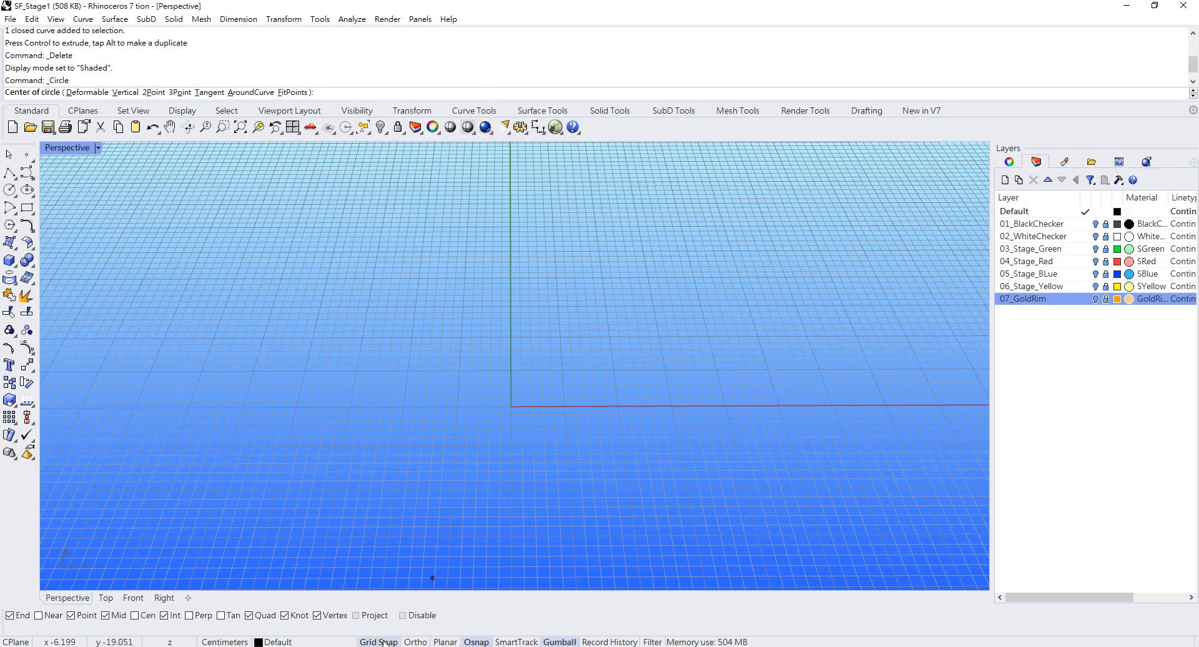
click(511, 406)
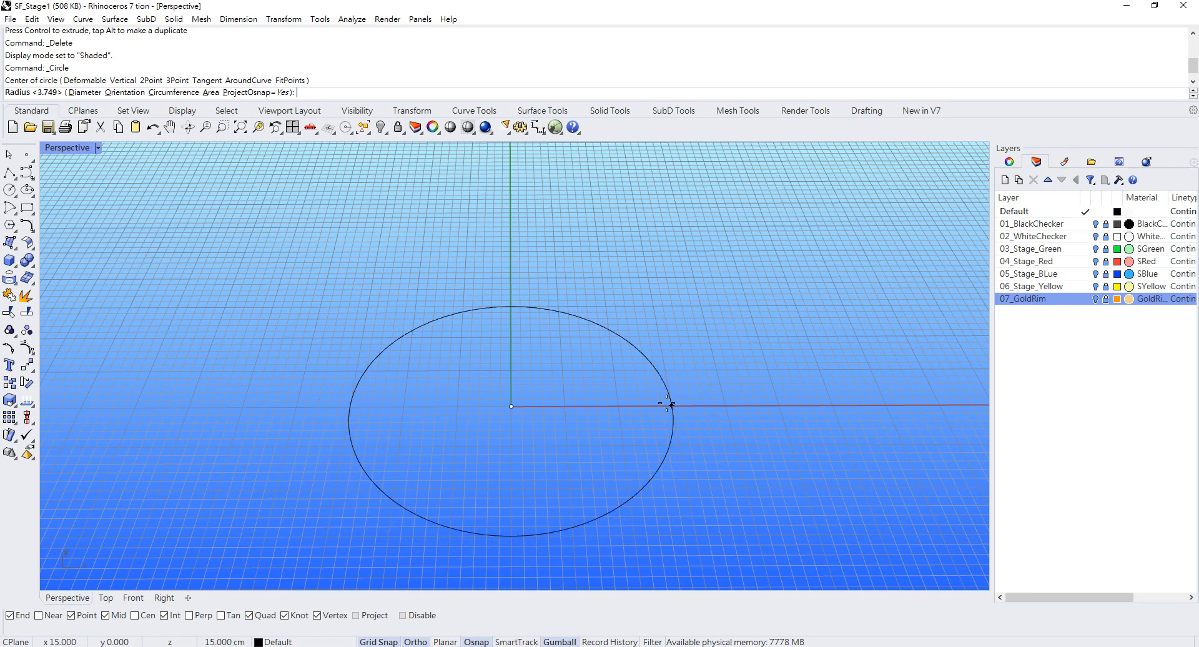
key(F8)
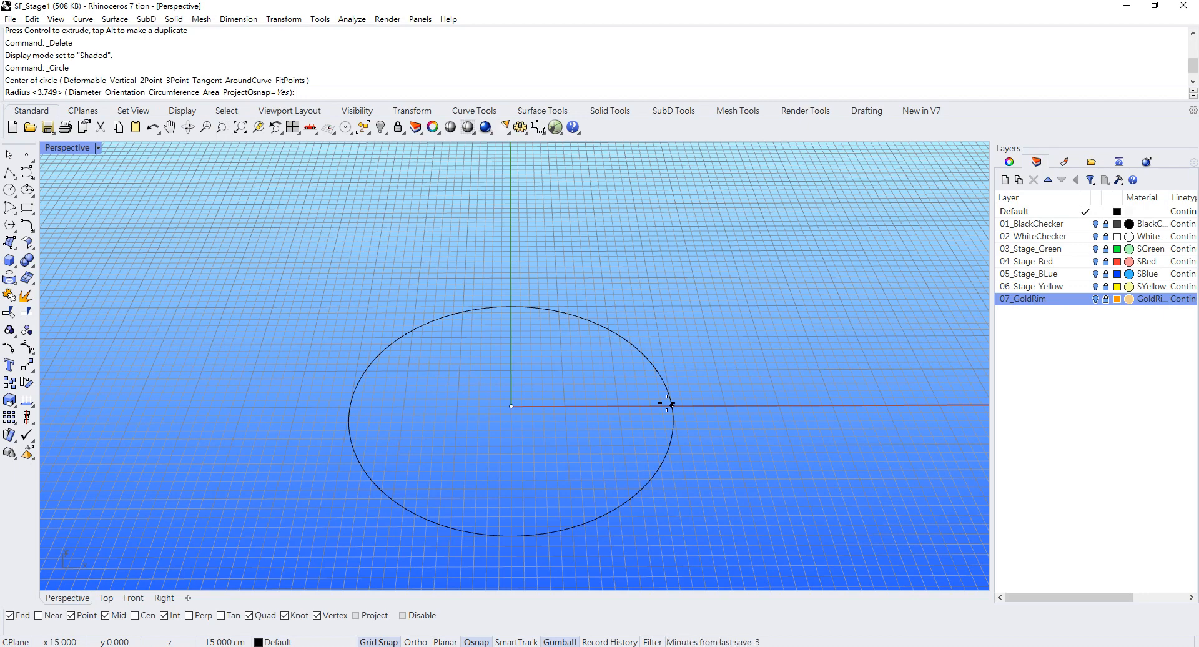
scroll(693, 405, down, 4)
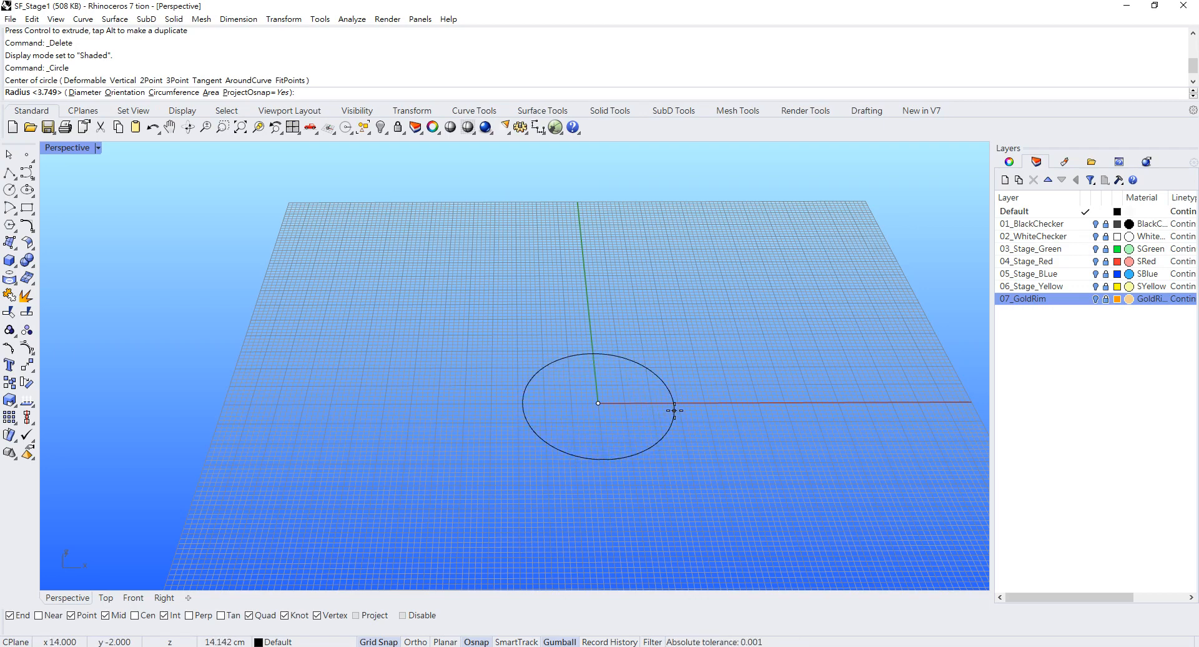
text(45)
key(BackSpace)
text(45)
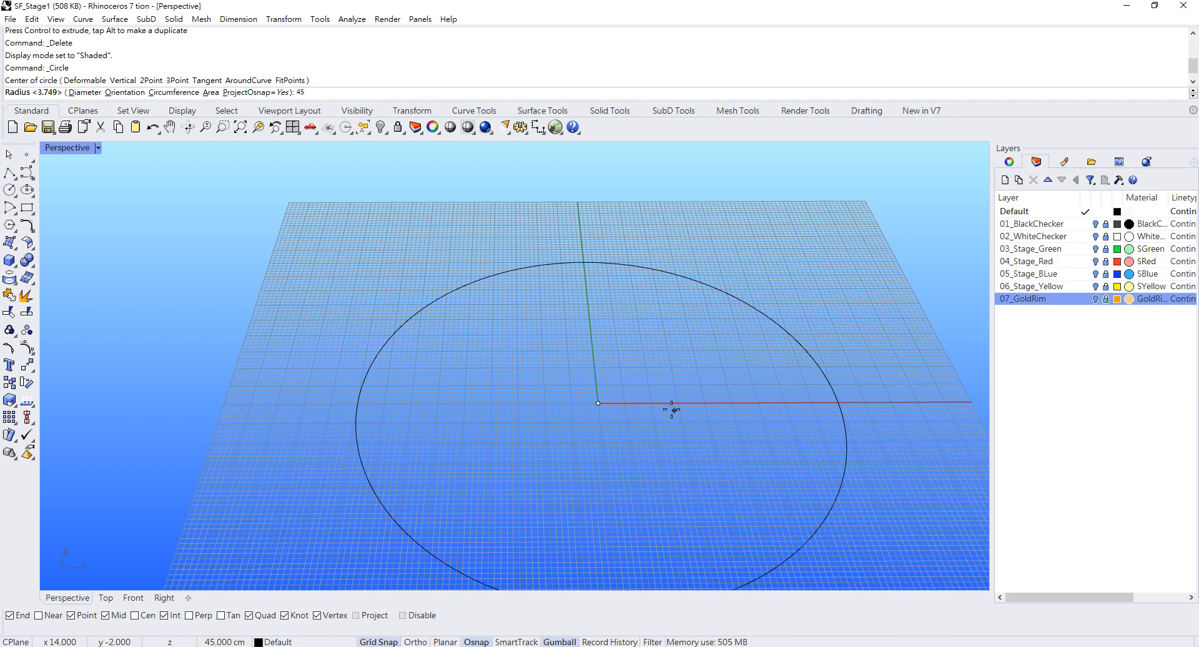
key(BackSpace)
key(BackSpace)
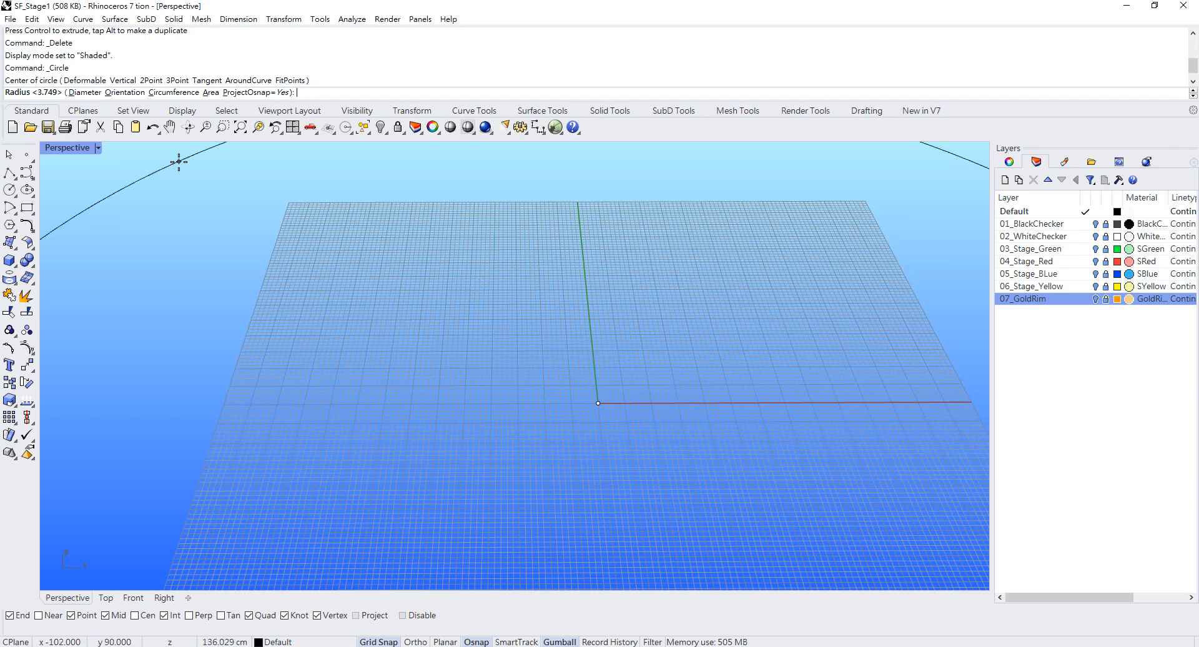
Define the circle by its diameter and set the diameter to 45 cm
click(86, 93)
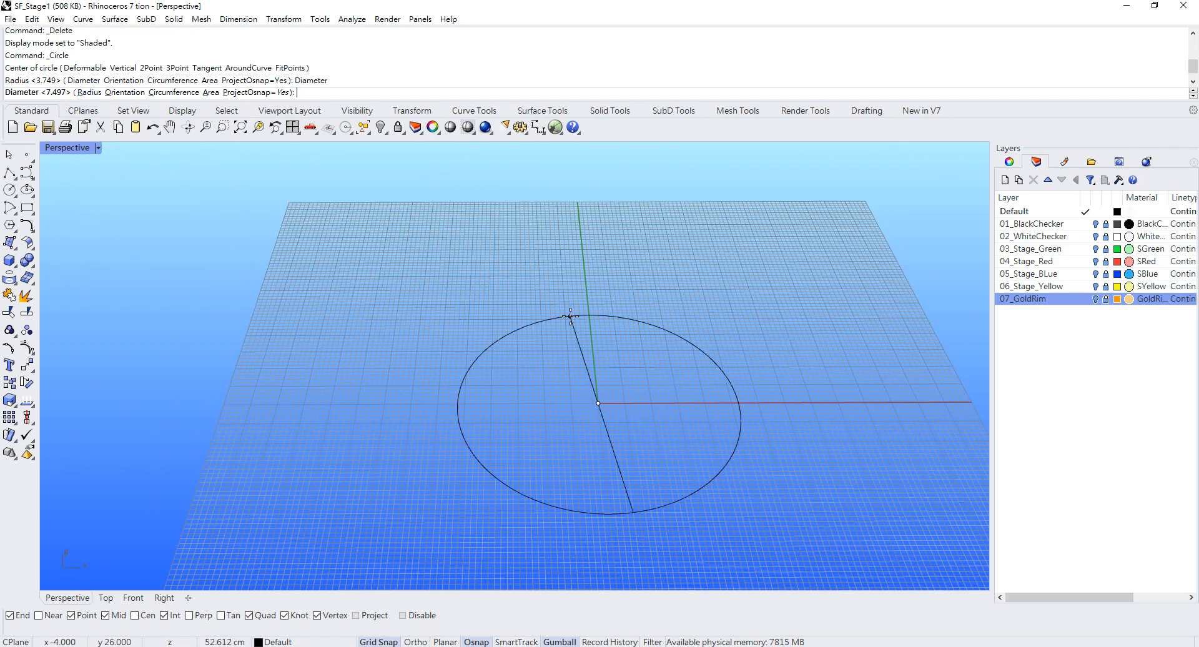
text(45)
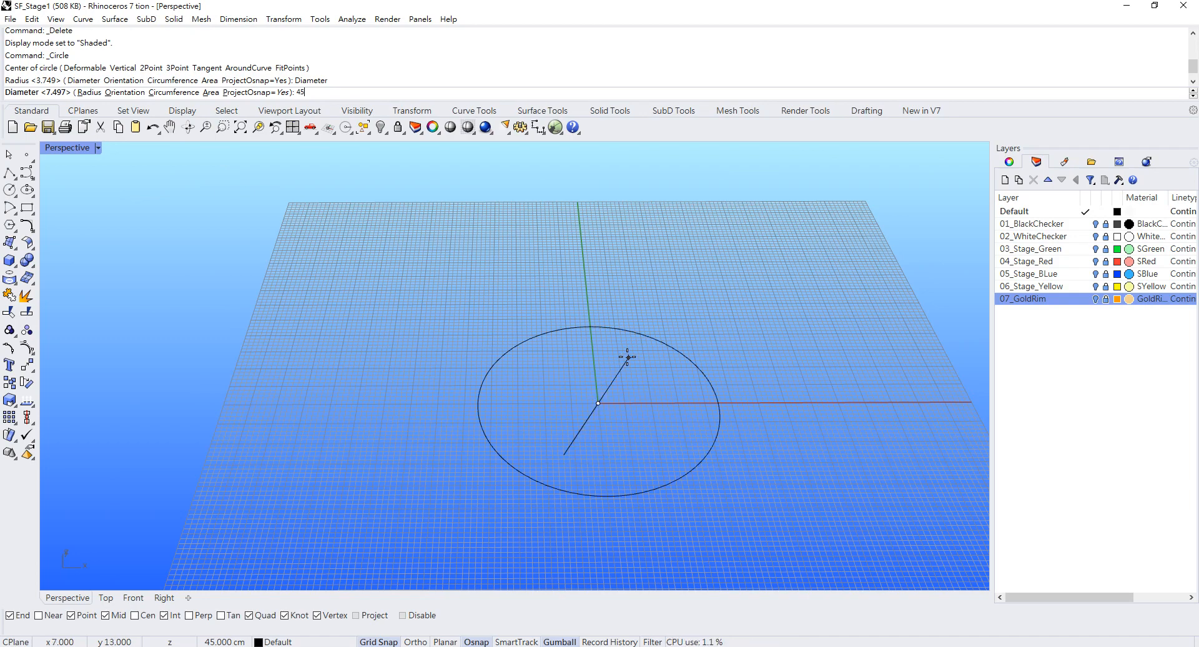
key(Return)
Draw a straight vertical polyline about 204 cm tall from the circle's centre, using the Right view for its upper end
scroll(622, 406, down, 3)
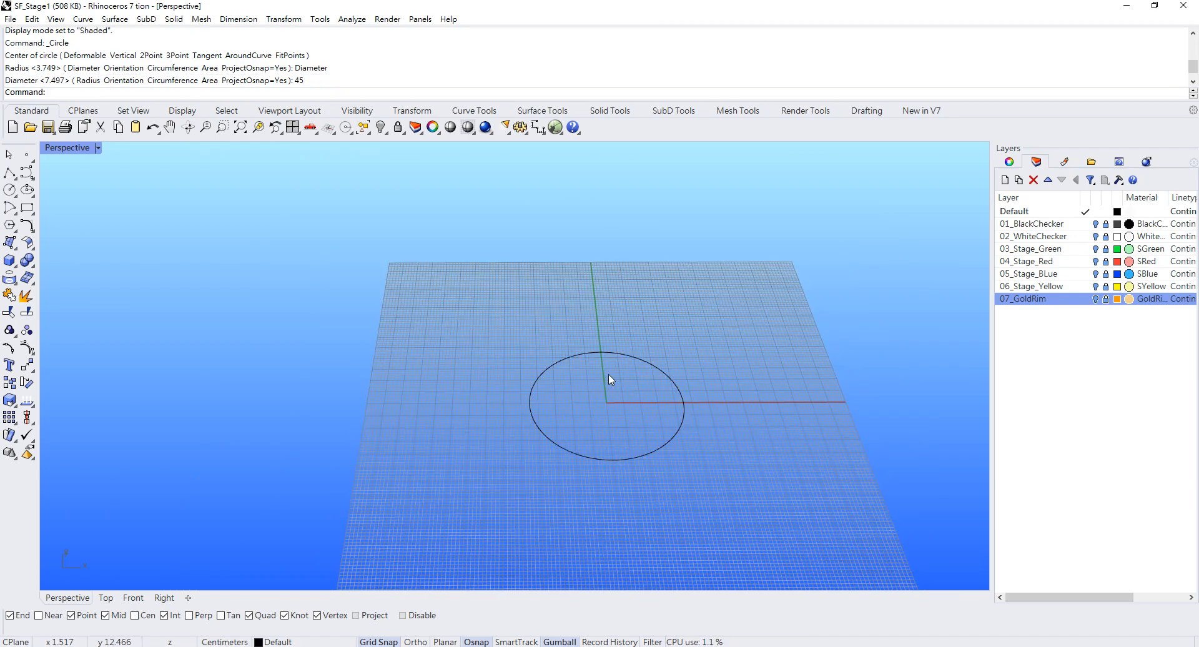
click(10, 173)
scroll(610, 402, up, 4)
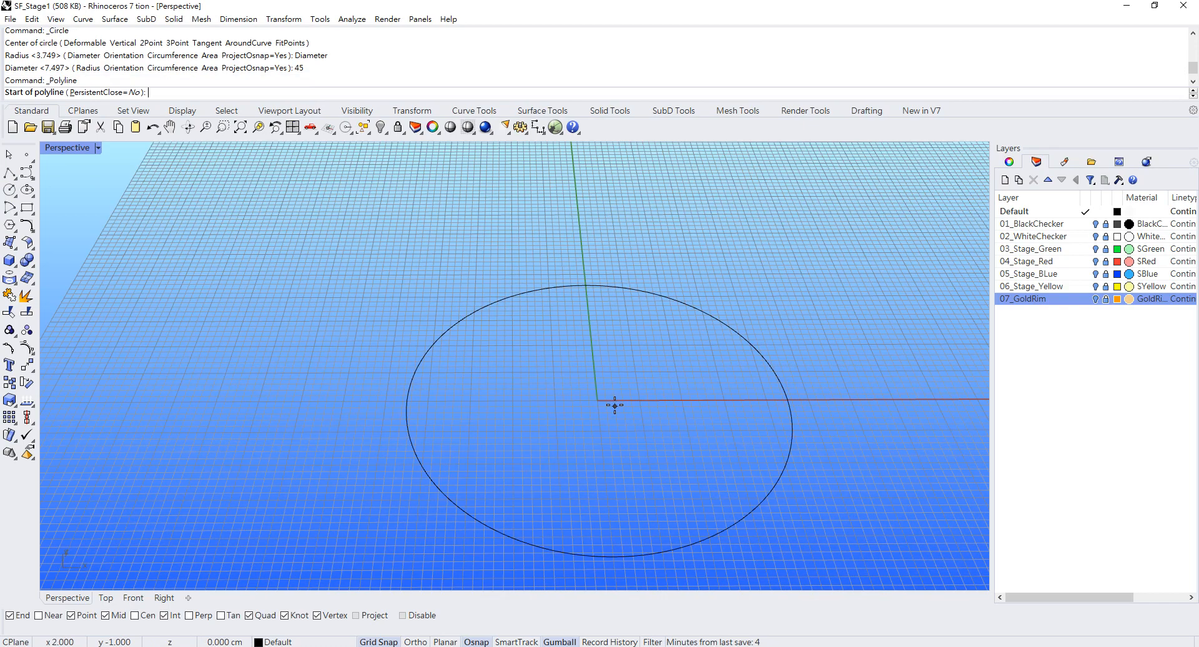
click(597, 399)
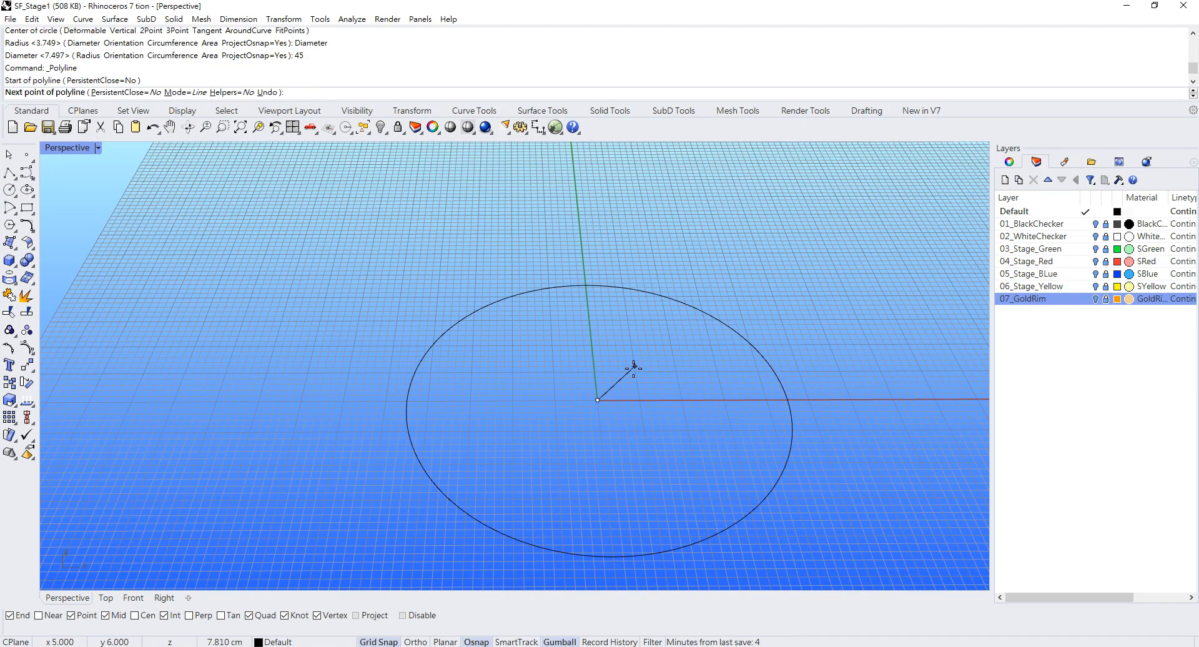
double_click(69, 152)
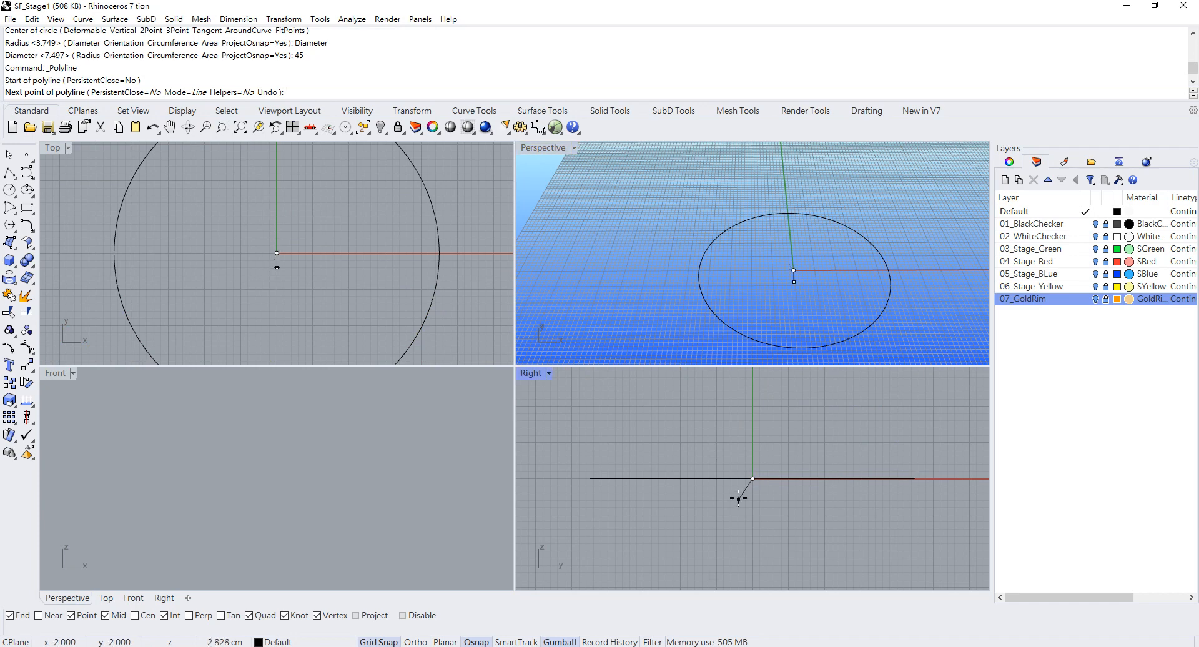
scroll(729, 498, down, 5)
right_drag(731, 460, 718, 482)
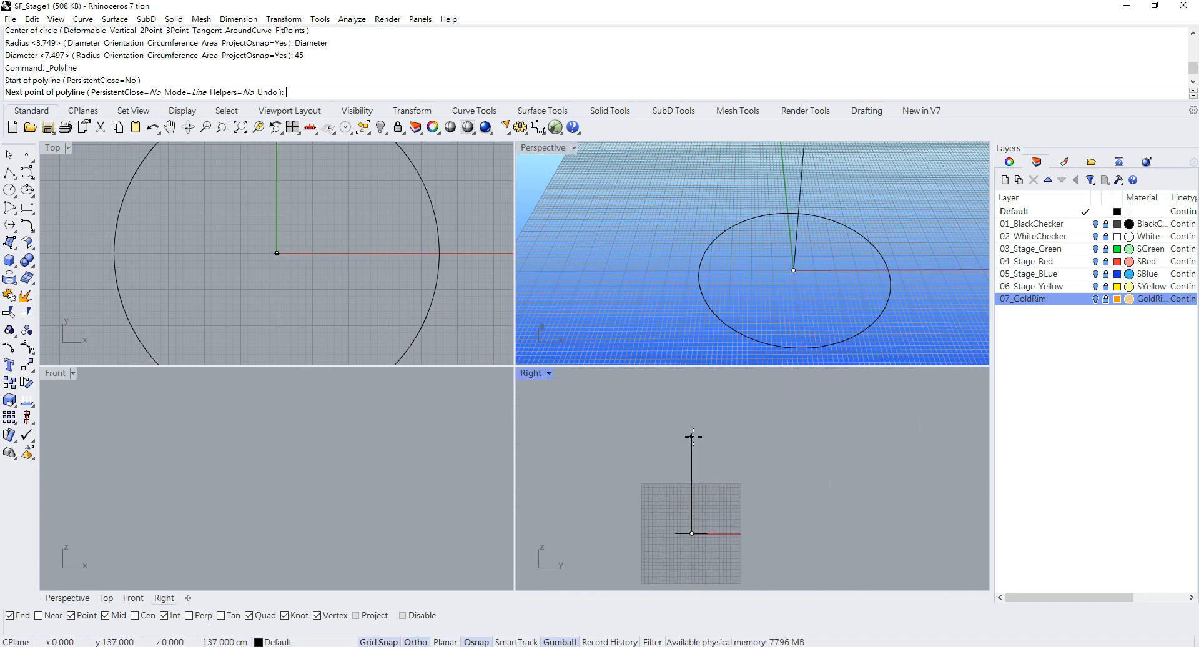
click(691, 388)
right_click(691, 389)
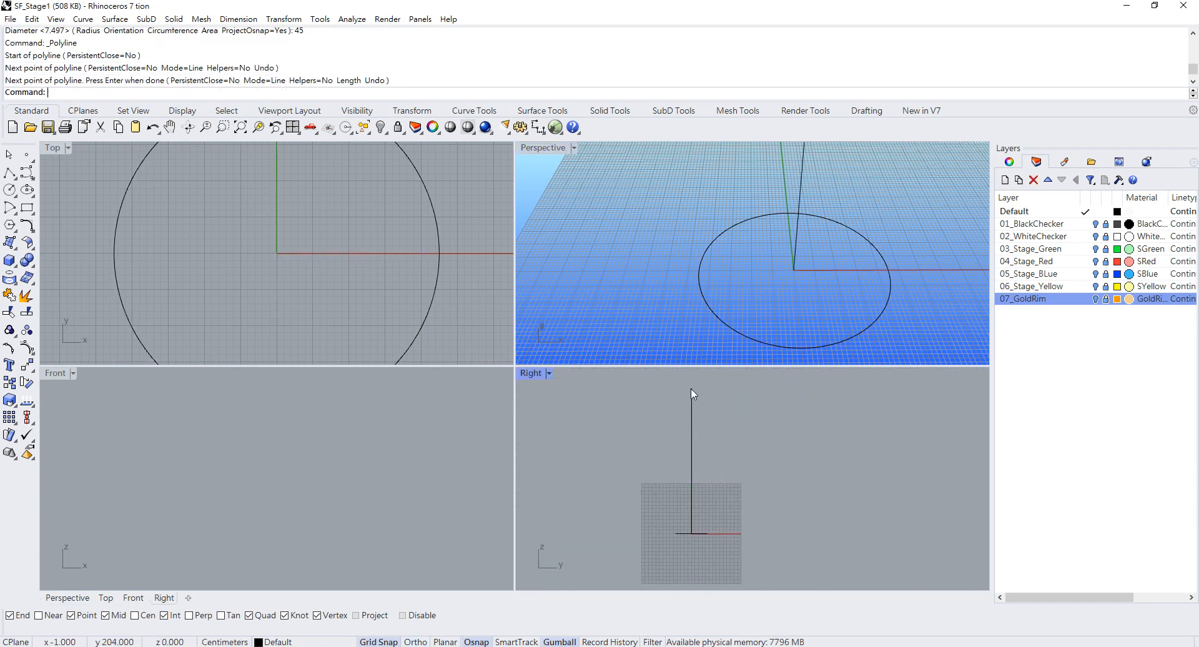
drag(742, 449, 672, 425)
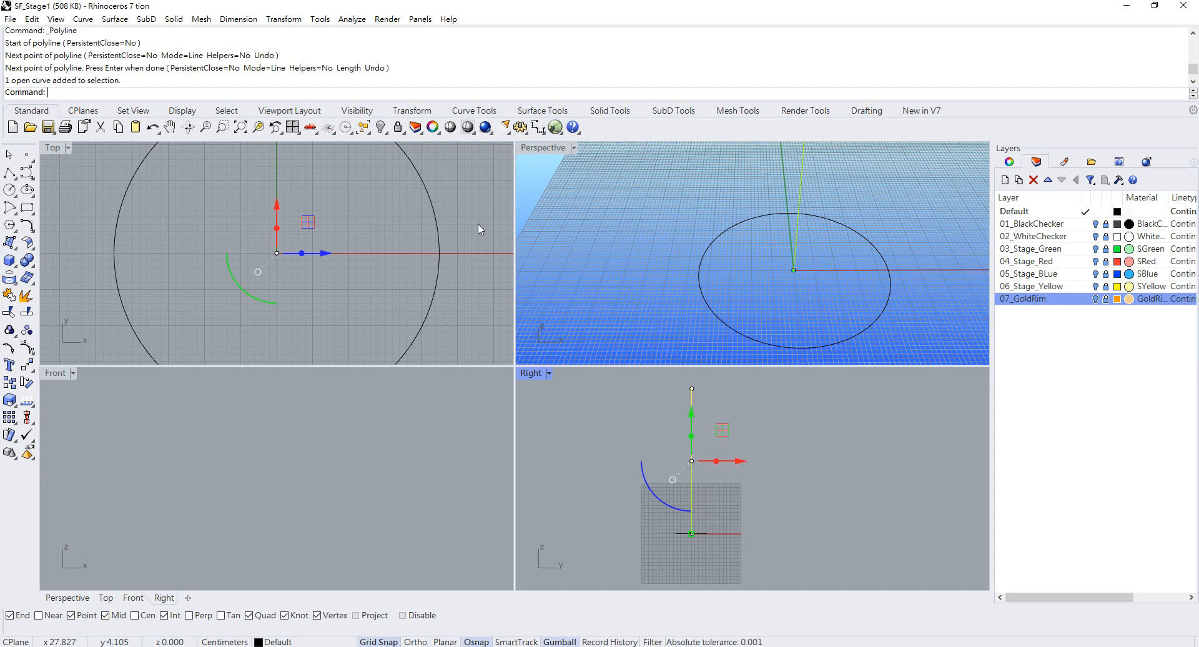
Draw a polyline about 33 cm long from the origin along the X axis, crossing the circle
click(9, 173)
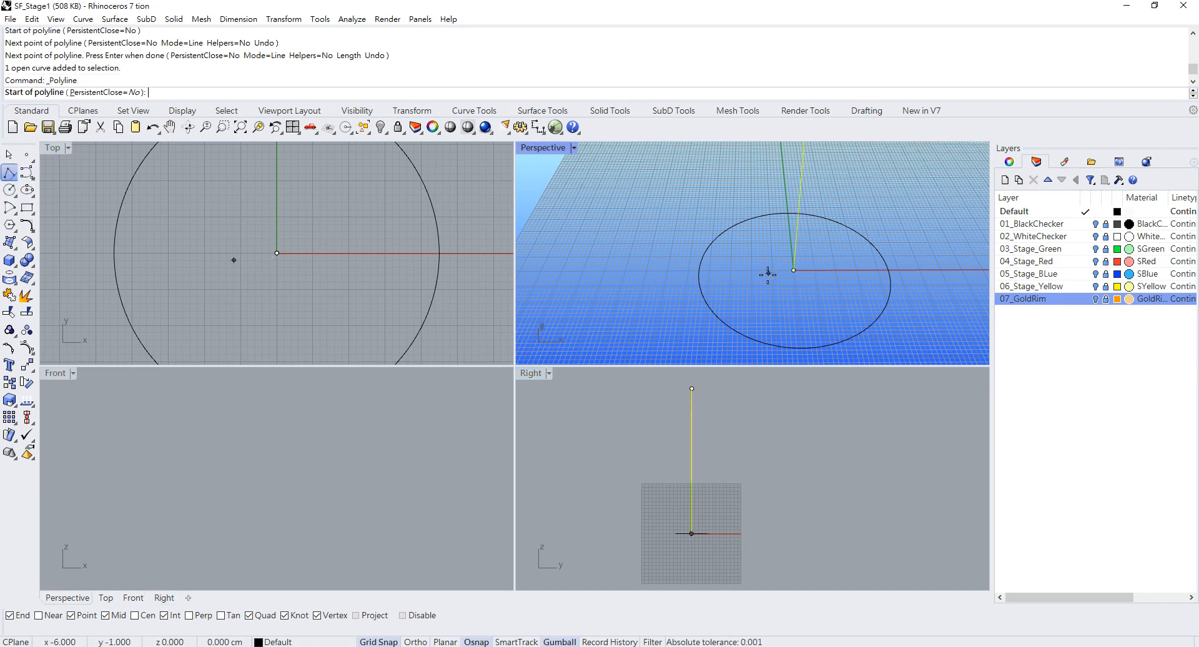
click(793, 270)
click(929, 262)
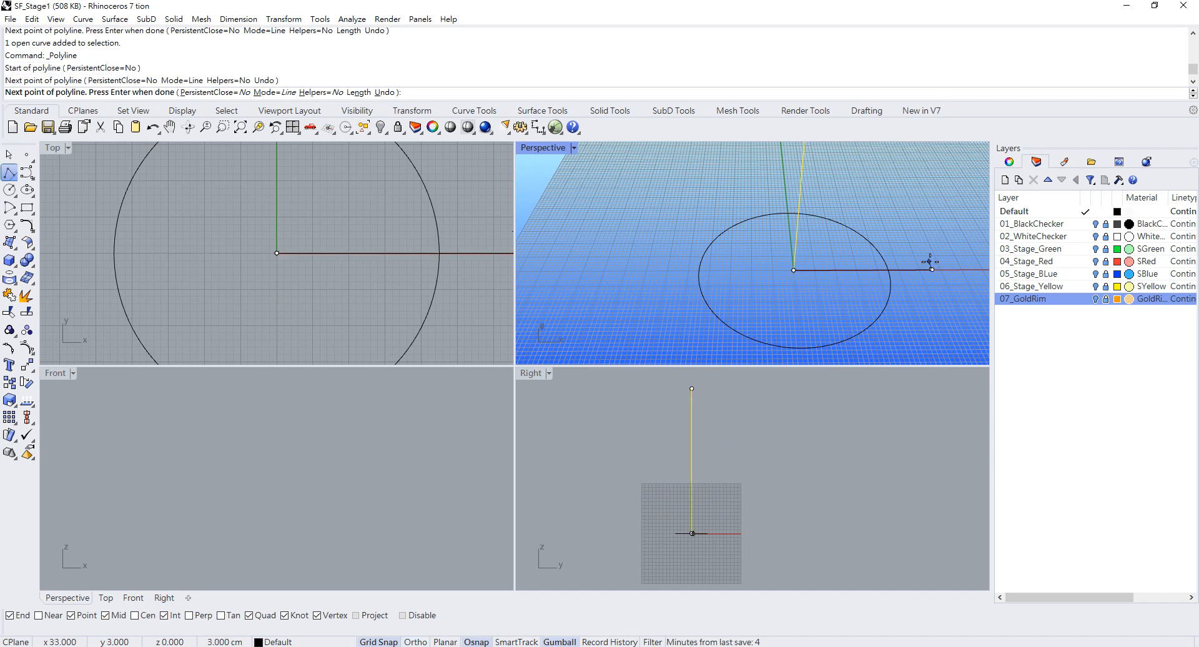
key(Return)
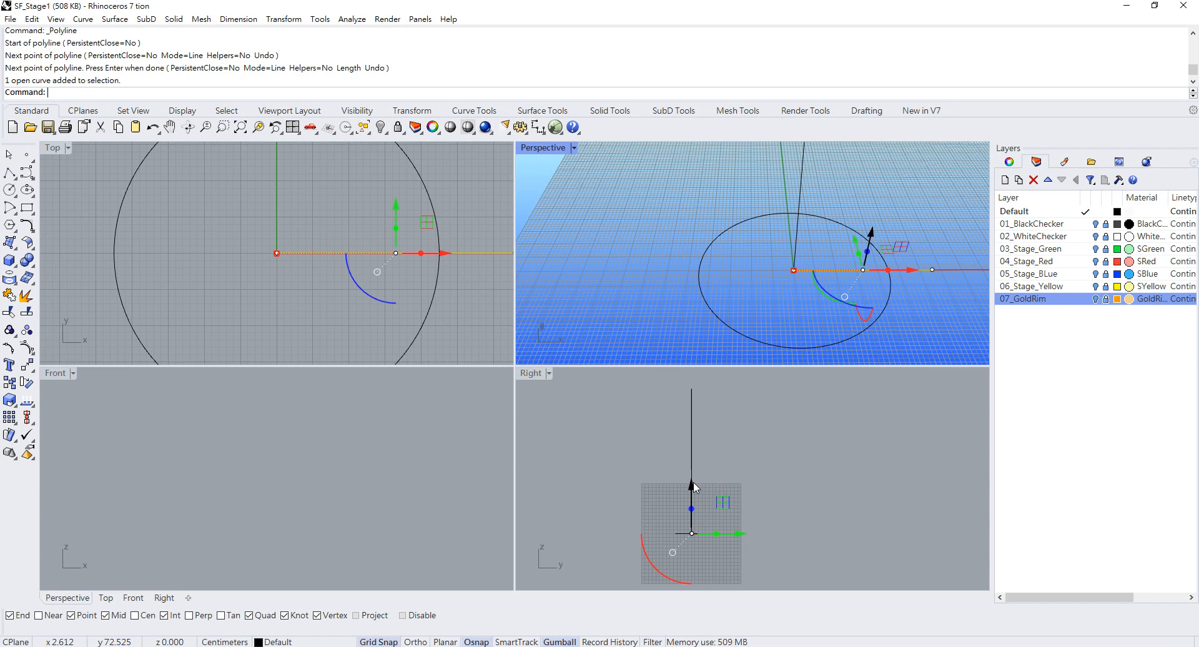
Copy the 33 cm horizontal guide line 140 cm straight up along the vertical line
click(694, 489)
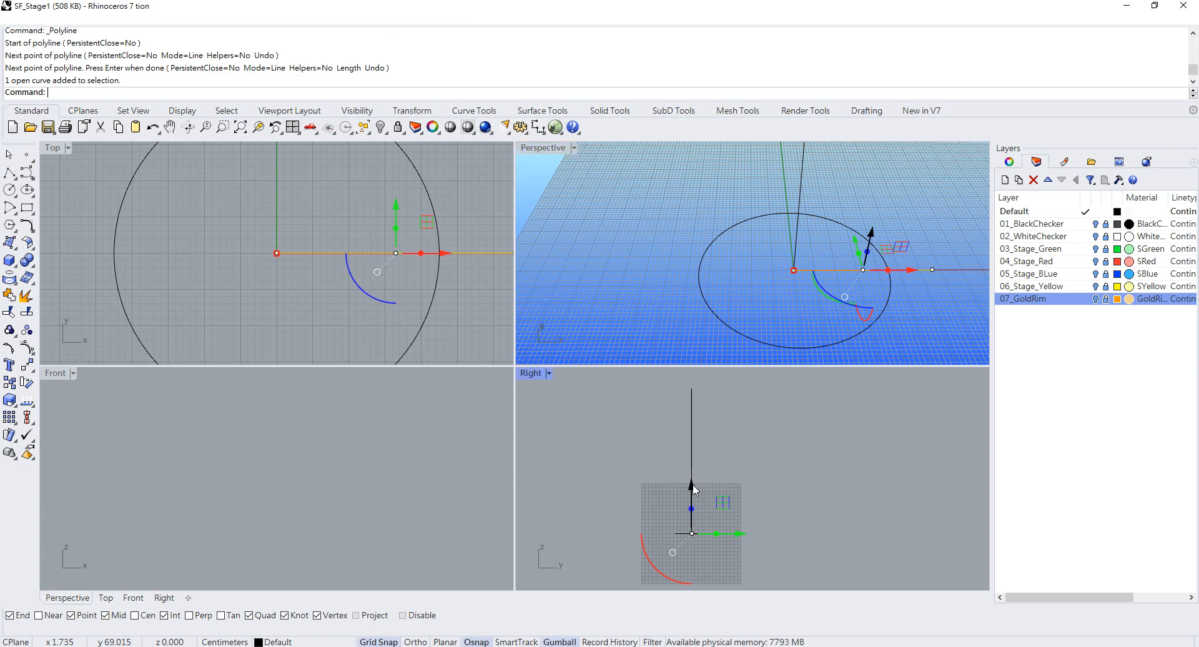
text(1)
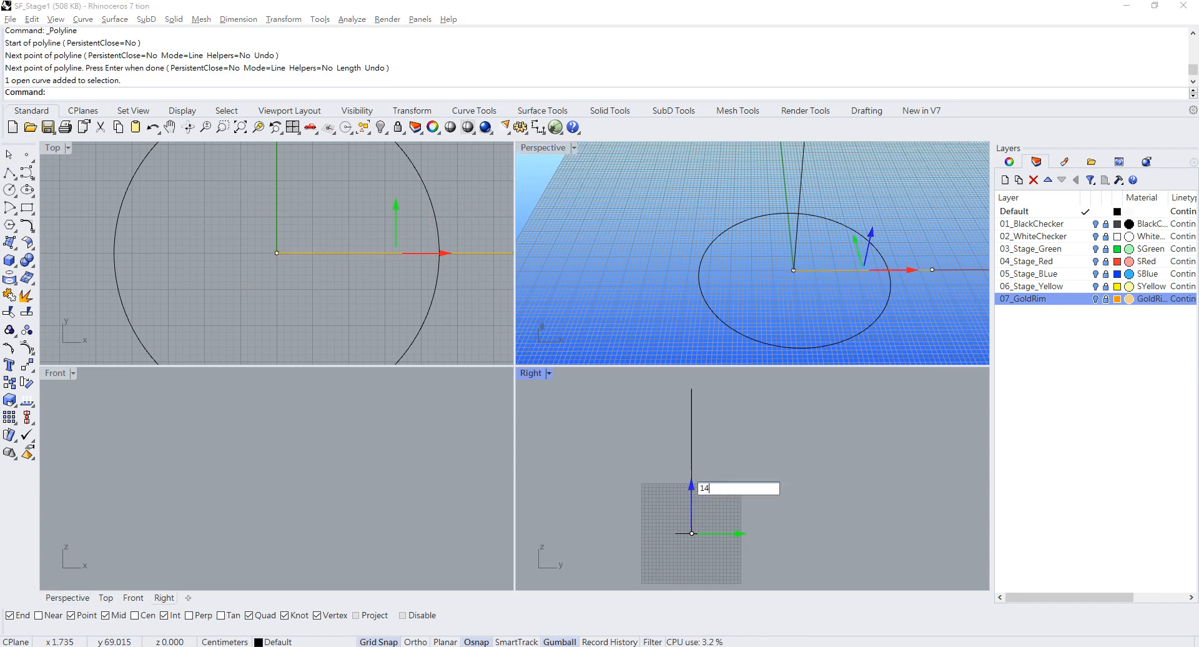
text(4)
key(Return)
click(744, 445)
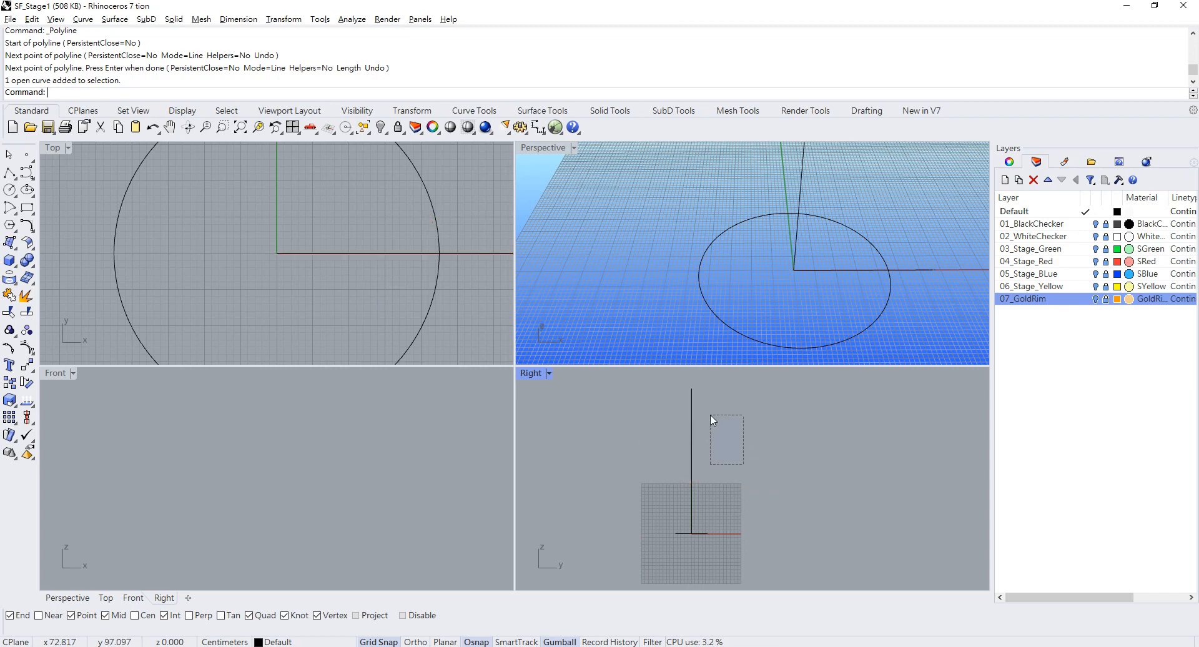
drag(710, 414, 710, 414)
Fit the circle and guide lines in all viewports and check the reference picture in the Movies & TV player
scroll(797, 232, down, 8)
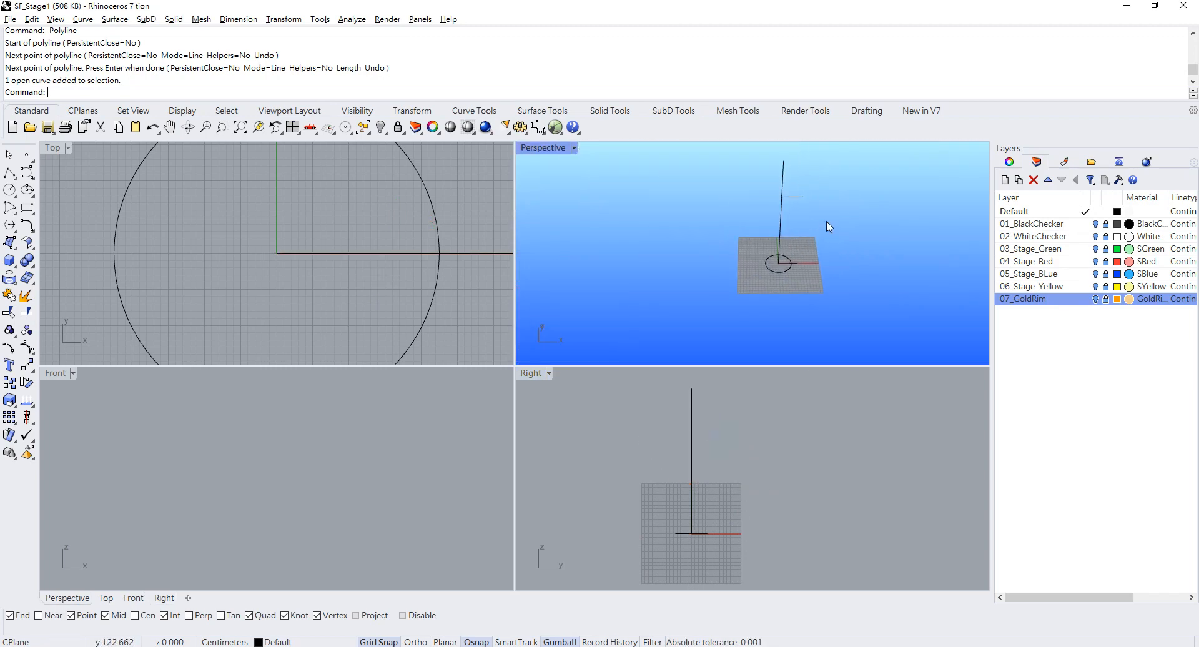
click(800, 197)
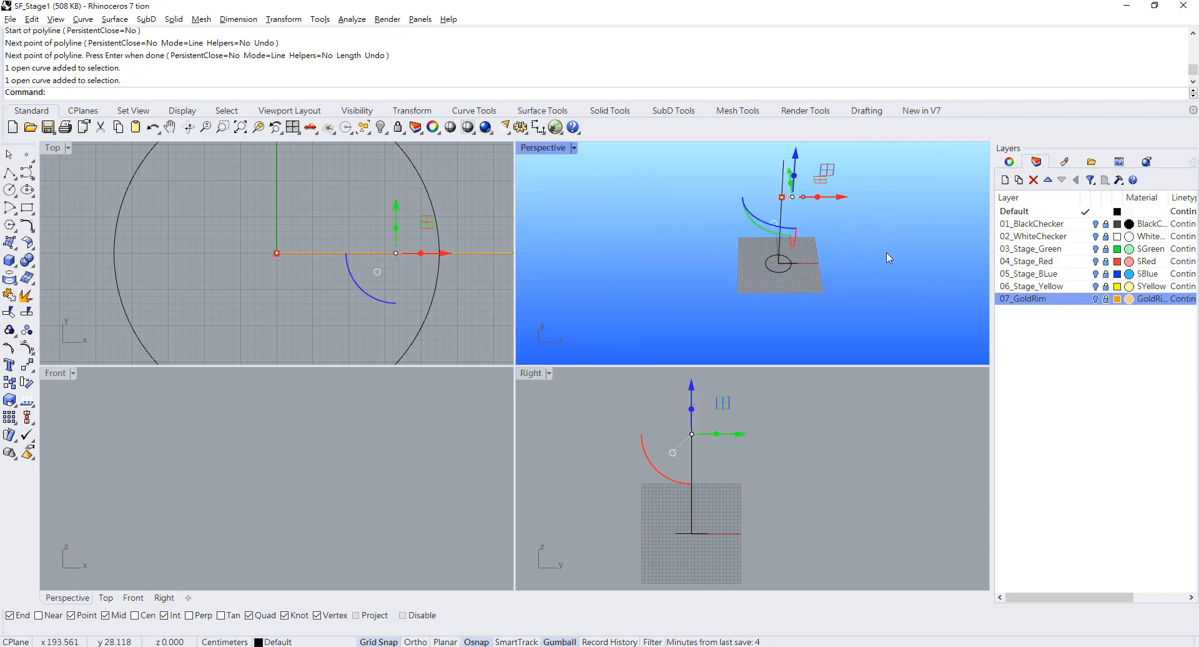
drag(886, 252, 662, 161)
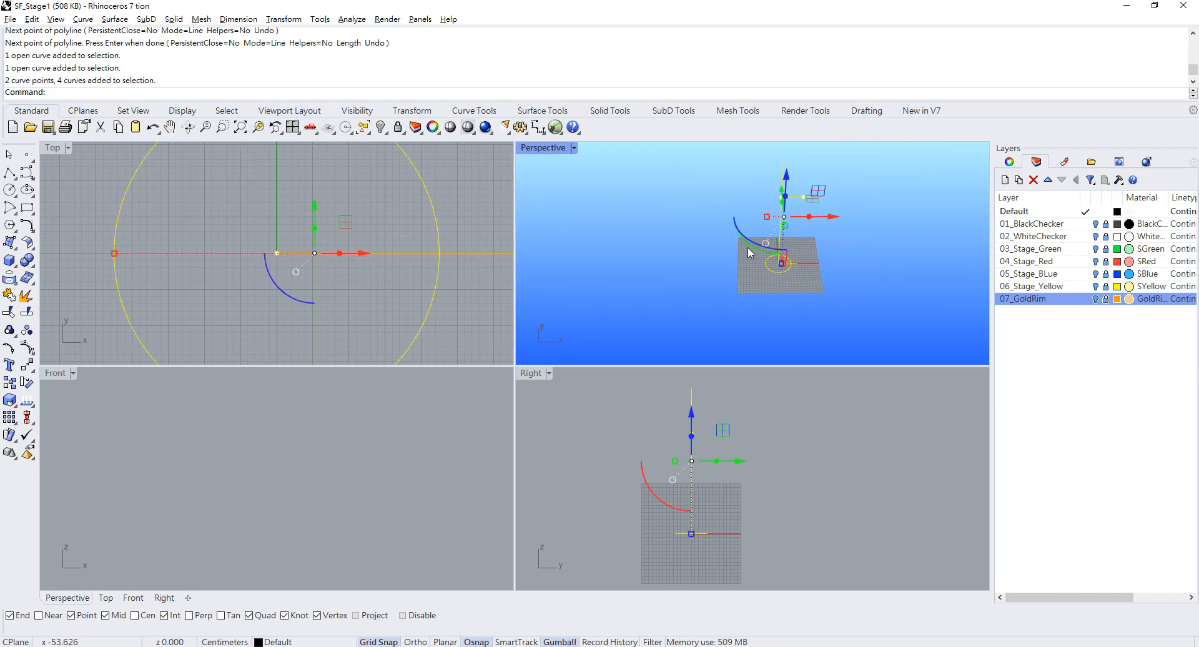
drag(843, 273, 734, 159)
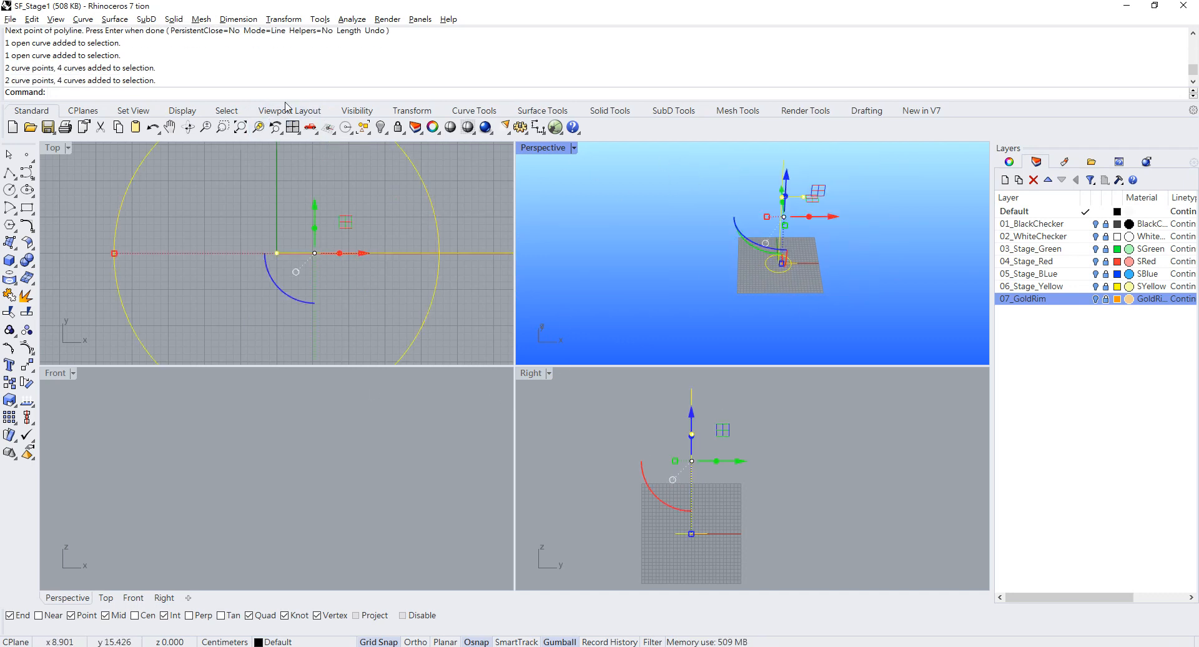
right_click(255, 129)
click(306, 485)
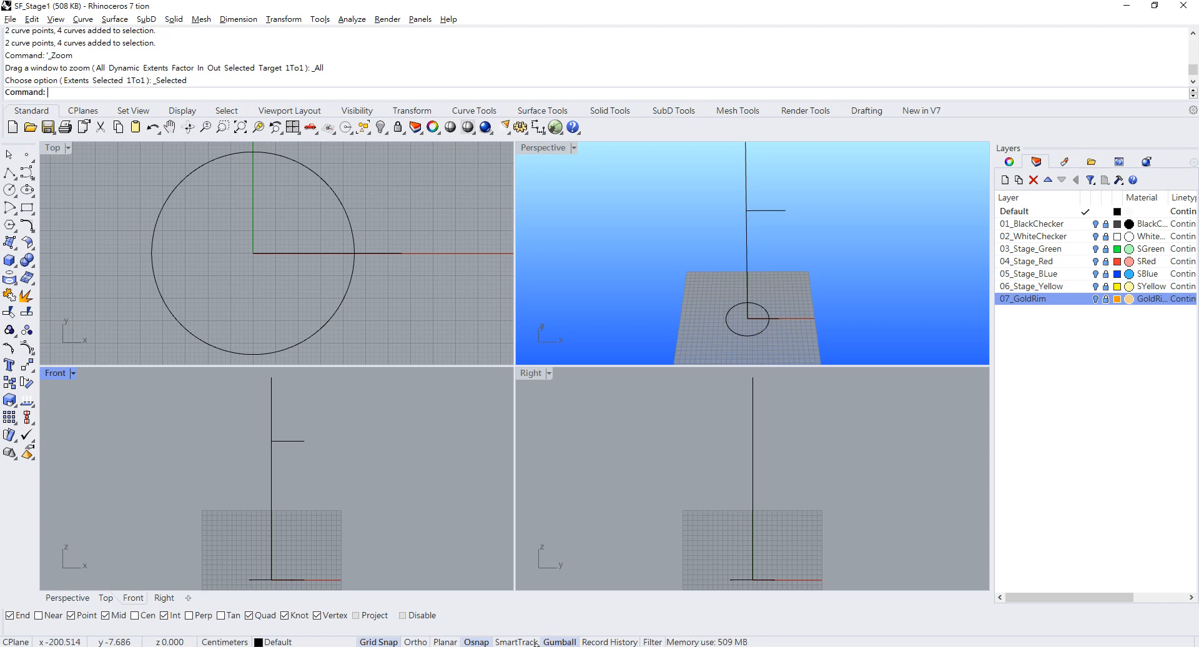
mouse_move(536, 646)
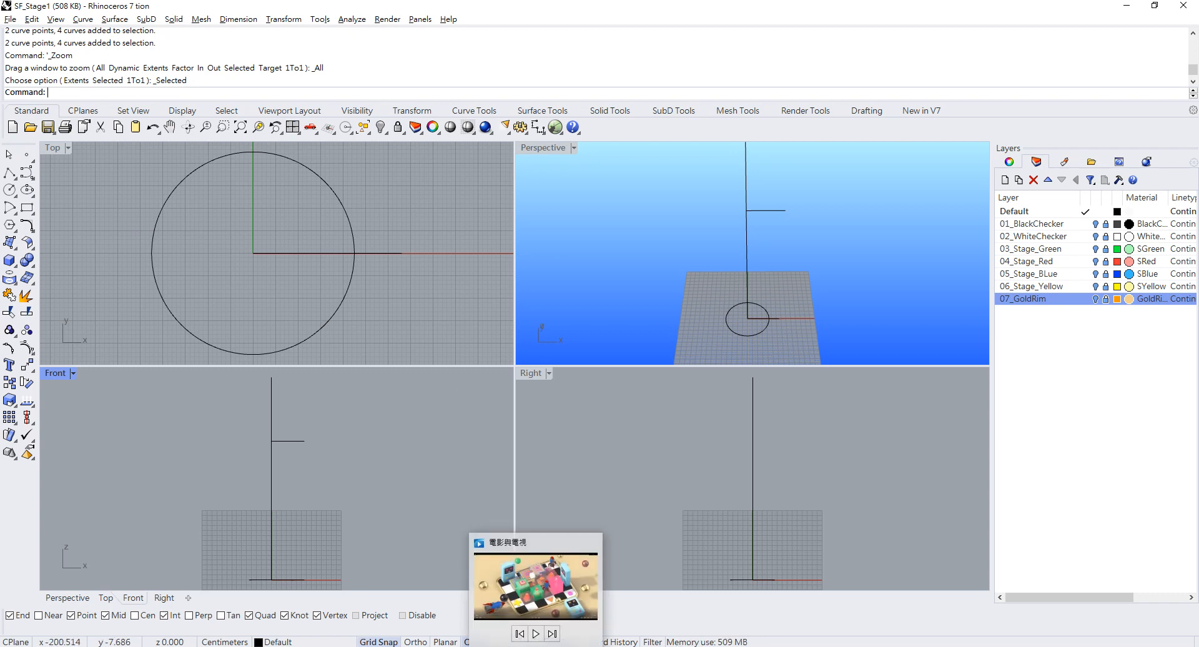
click(536, 646)
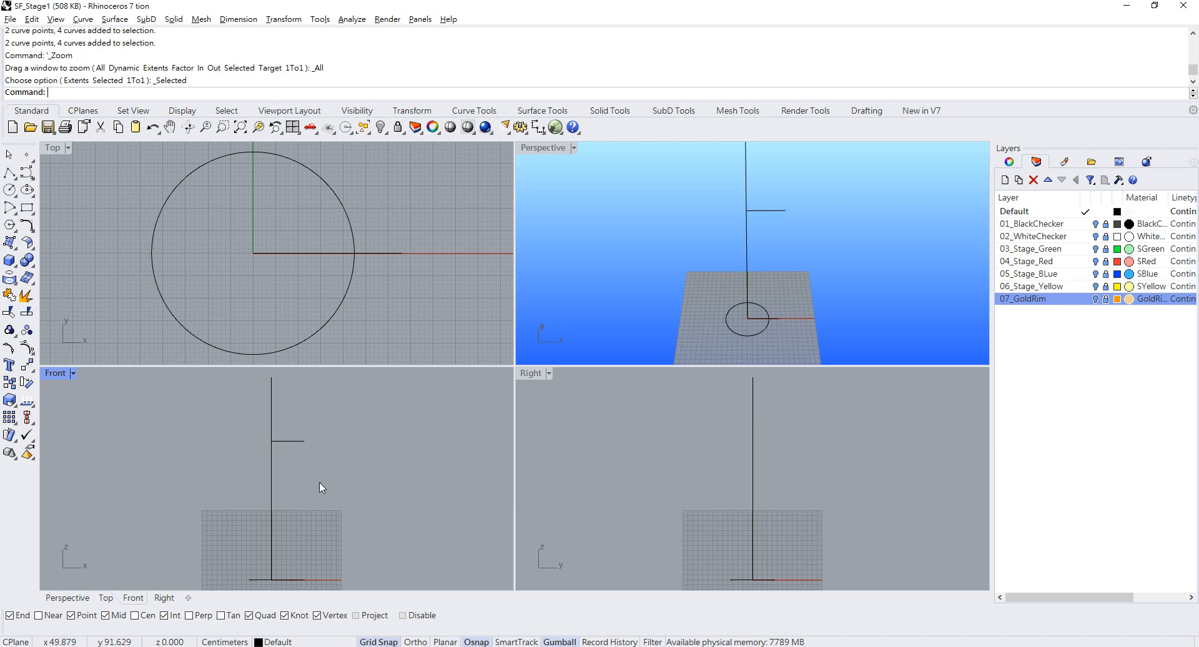
Copy the raised horizontal guide line 40 cm downward in the Front view
click(314, 445)
click(288, 395)
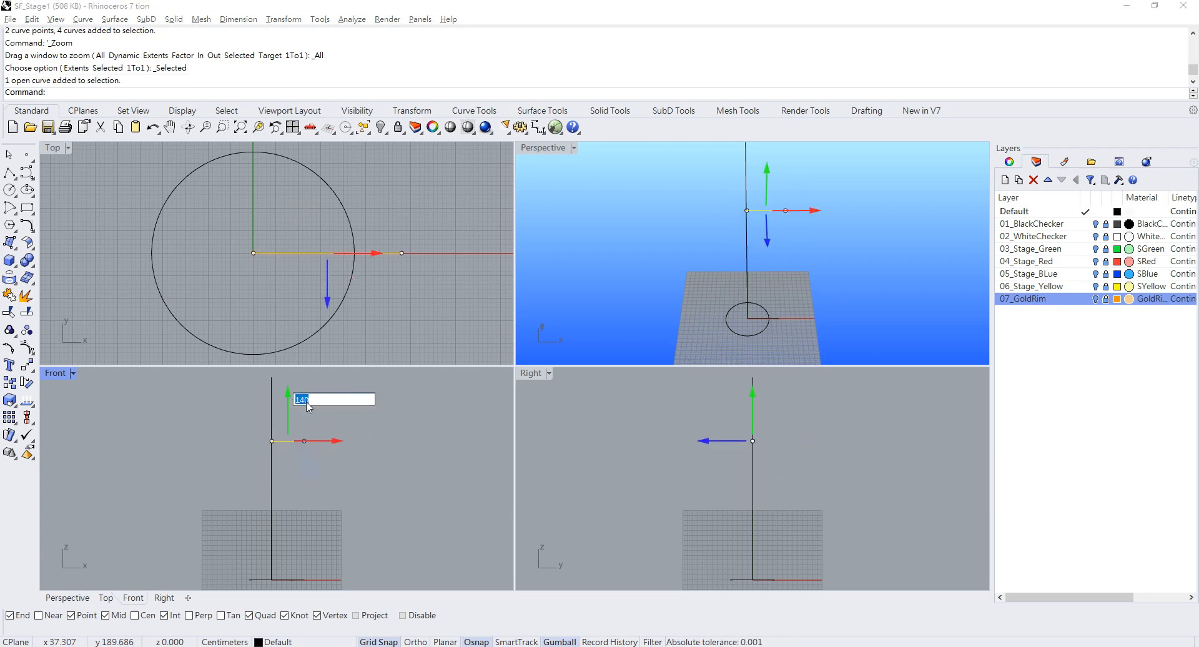
text(ㄦ)
key(BackSpace)
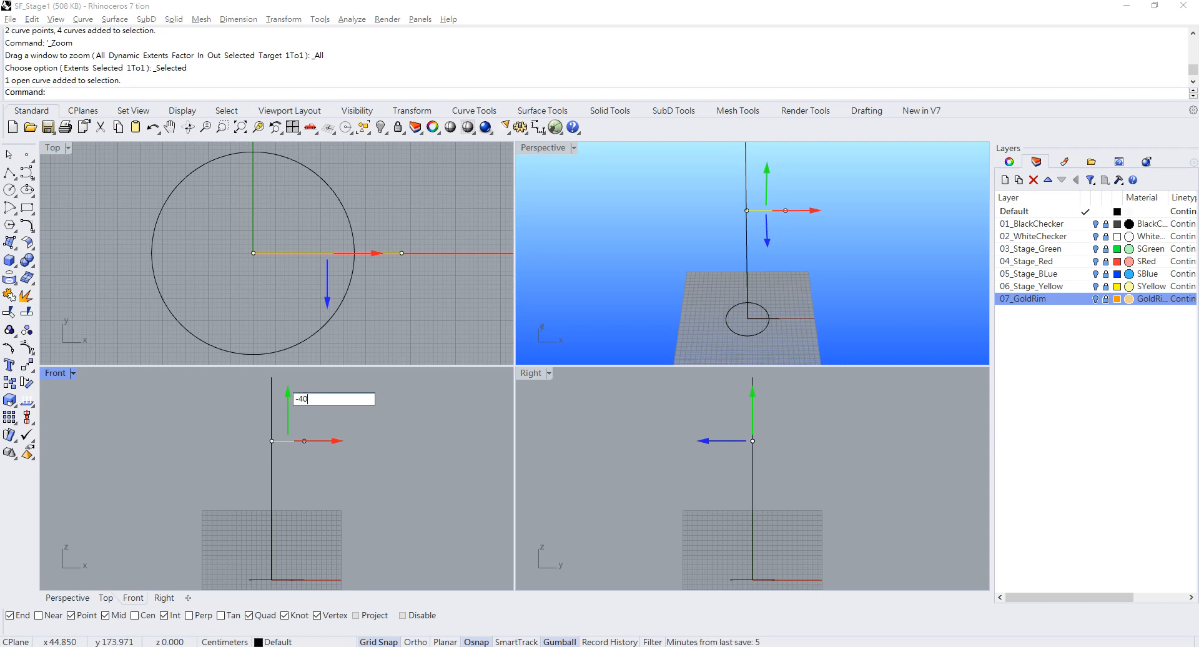
key(Return)
key(Escape)
drag(346, 500, 282, 416)
right_drag(363, 493, 366, 444)
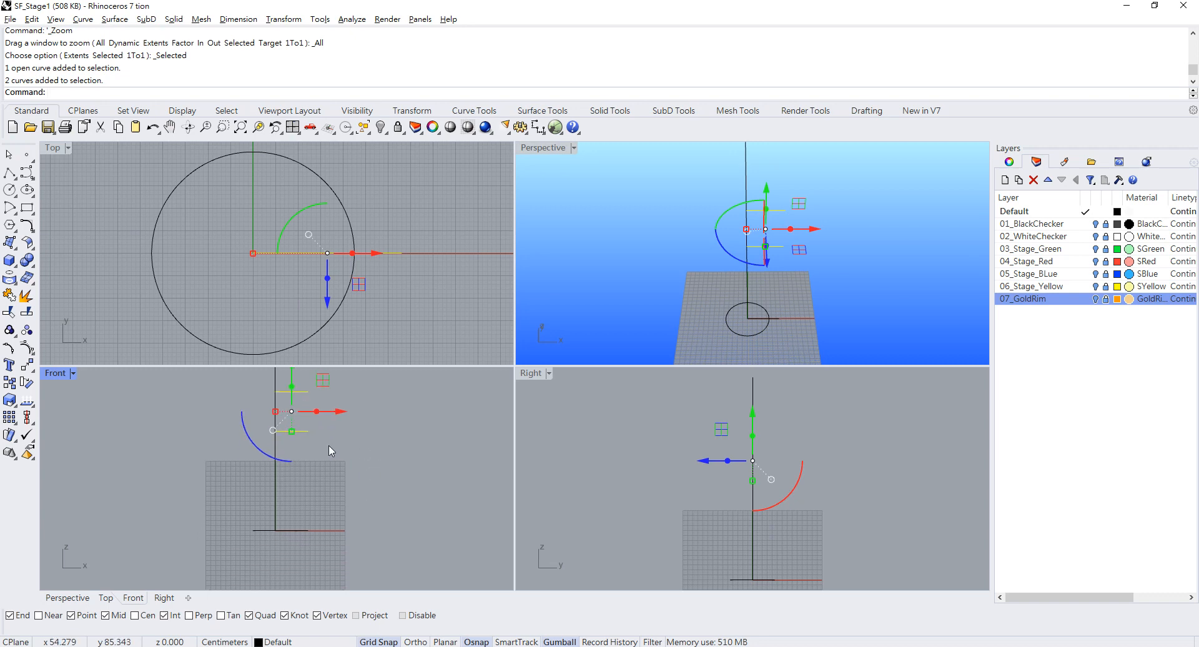
click(647, 260)
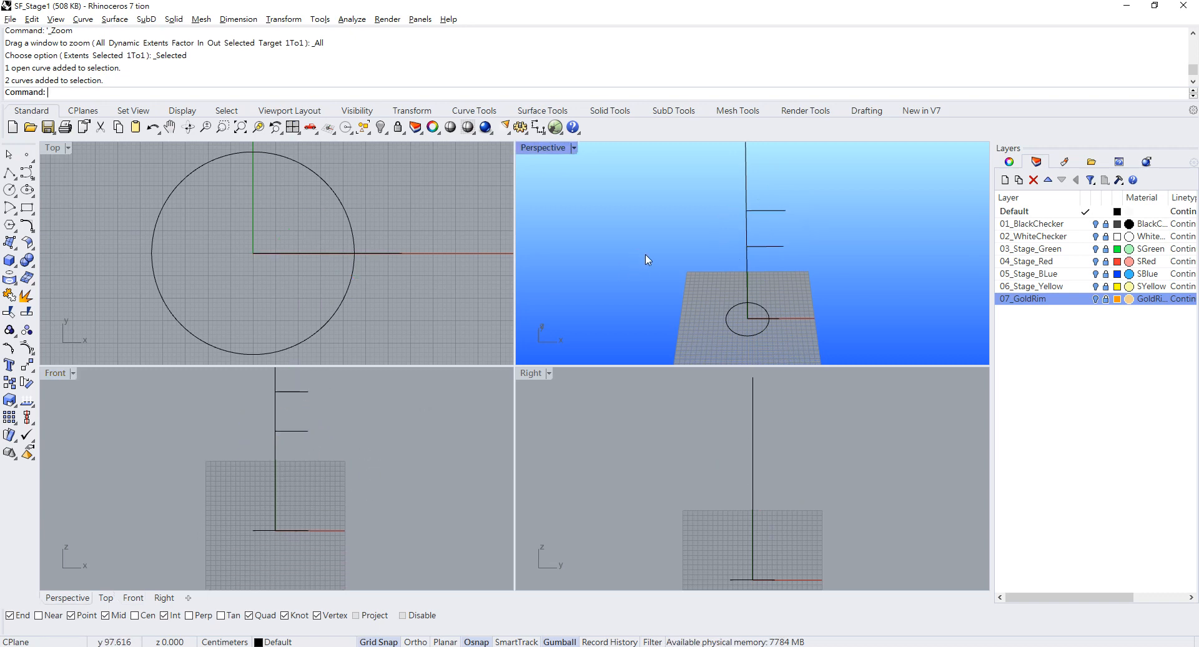
Draw a degree-3 control-point curve bulging outward from the circle's intersection with the X guide to the outer end of the 100 cm-high guide
click(28, 172)
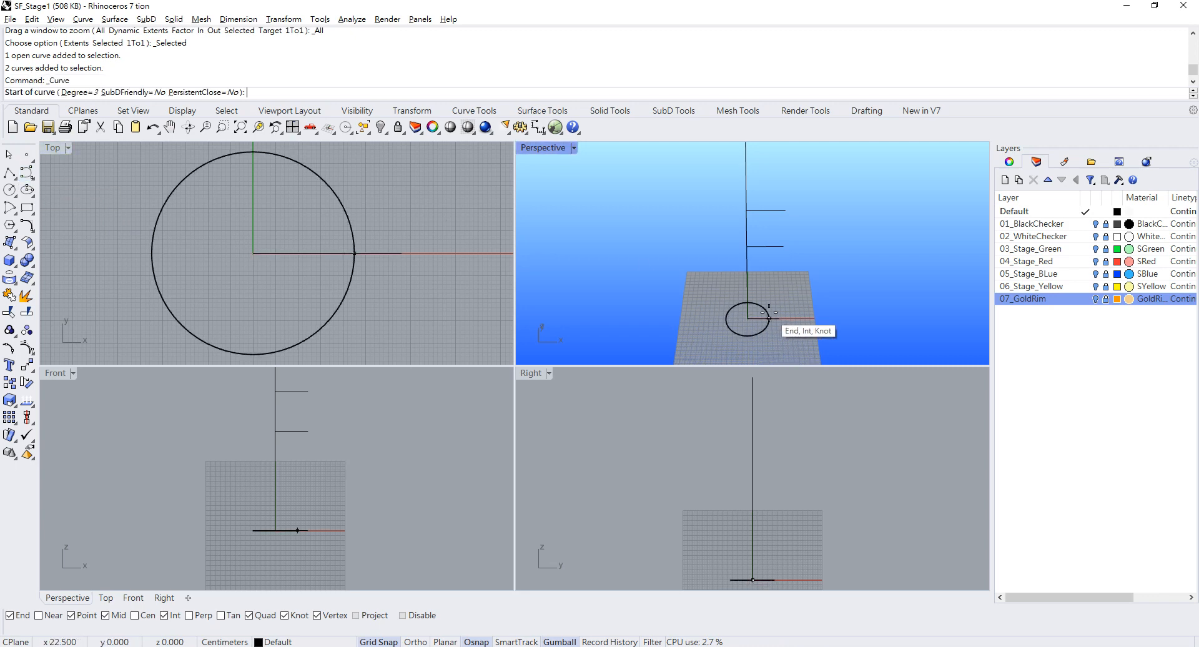
click(770, 319)
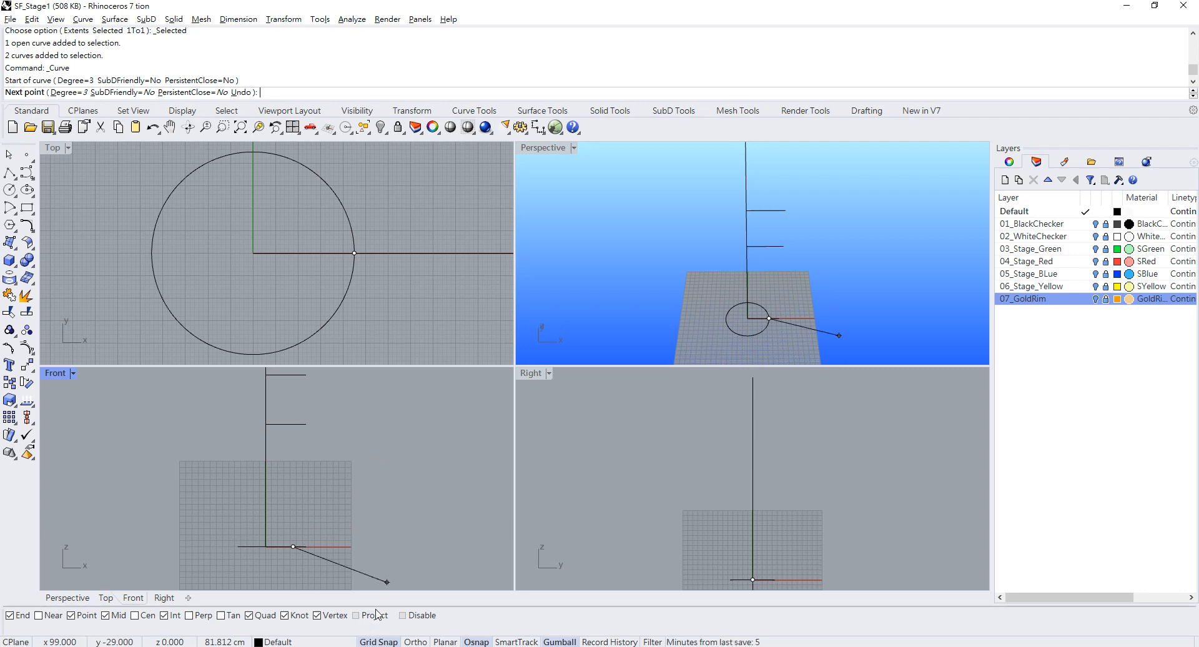
click(310, 495)
click(314, 456)
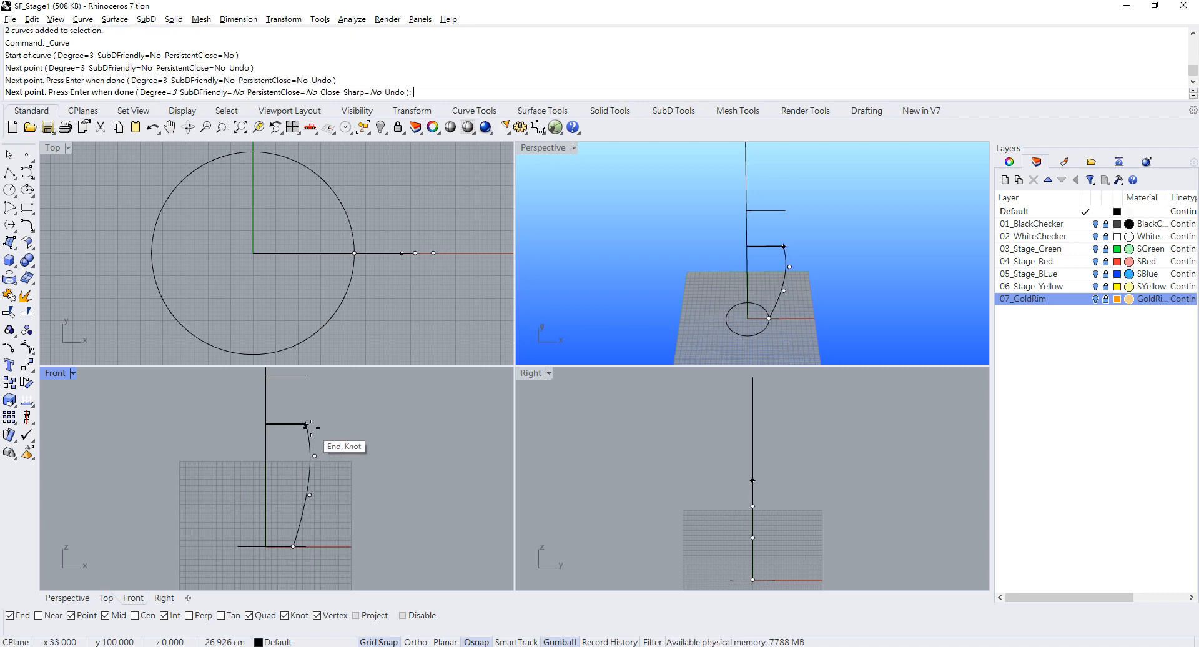
click(308, 425)
key(Return)
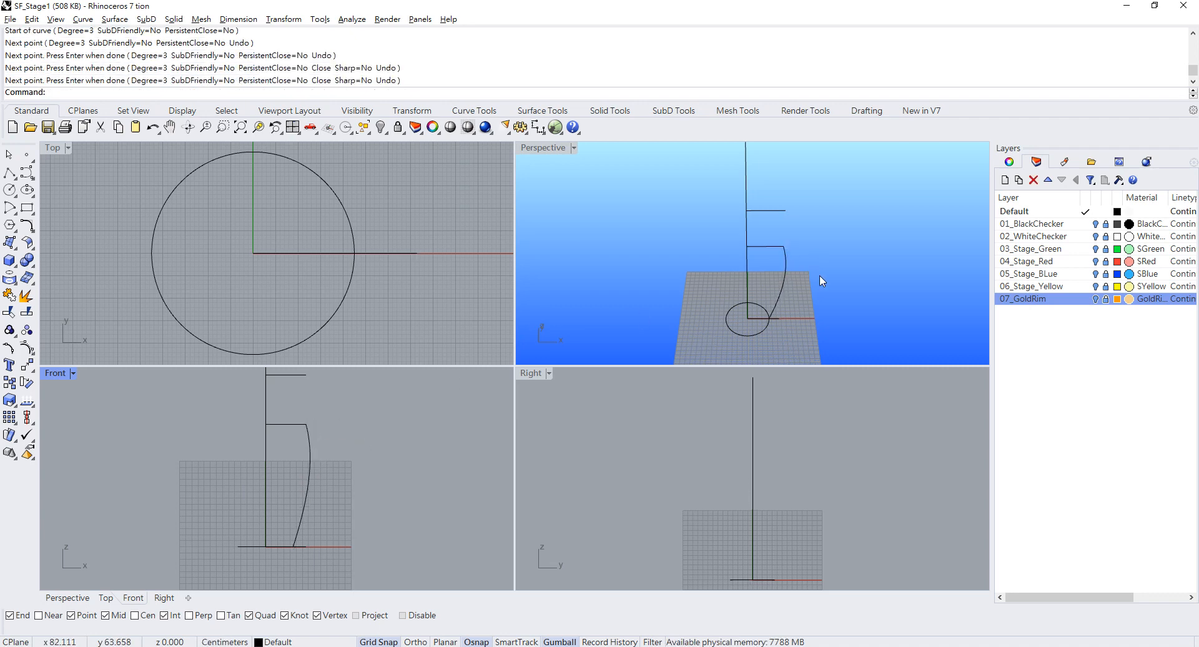
Pull the profile curve's upper middle control point out of the vertical plane along the Y axis
right_drag(819, 275, 747, 253)
click(717, 287)
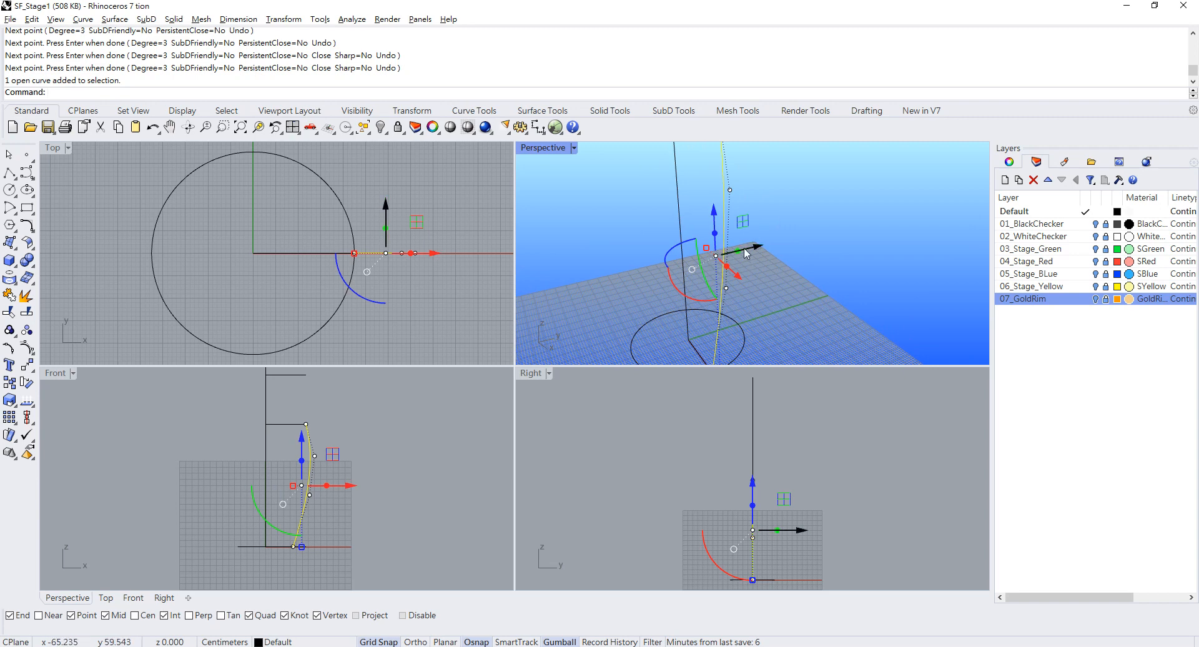
right_drag(637, 227, 725, 235)
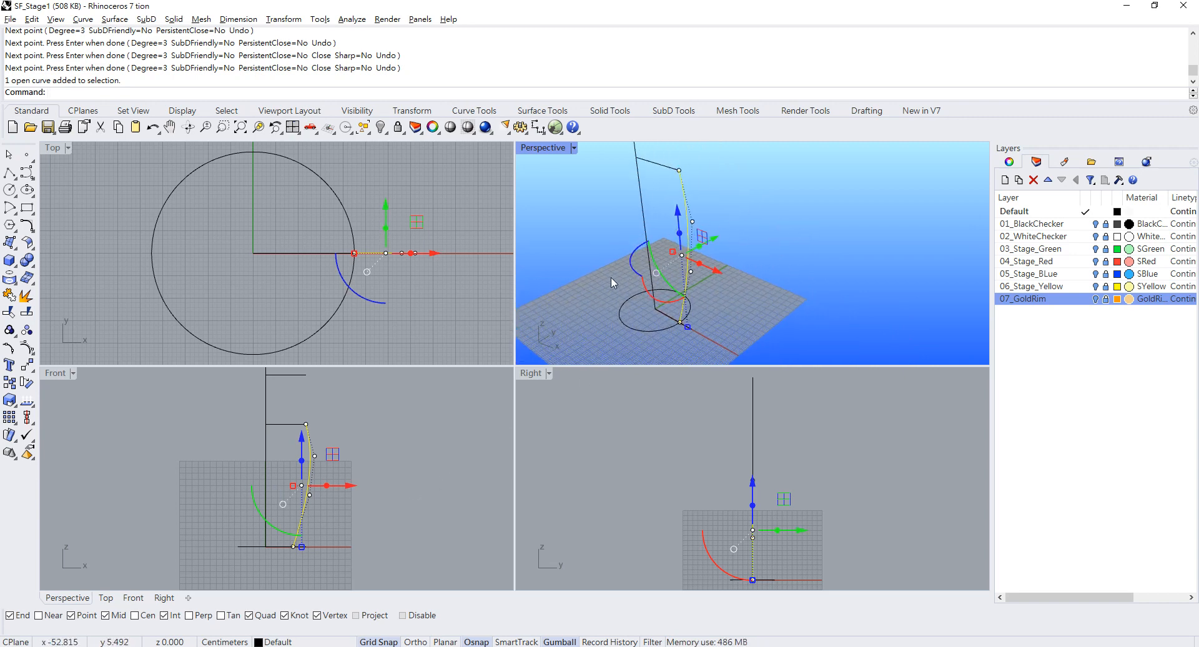
scroll(331, 504, up, 6)
click(306, 447)
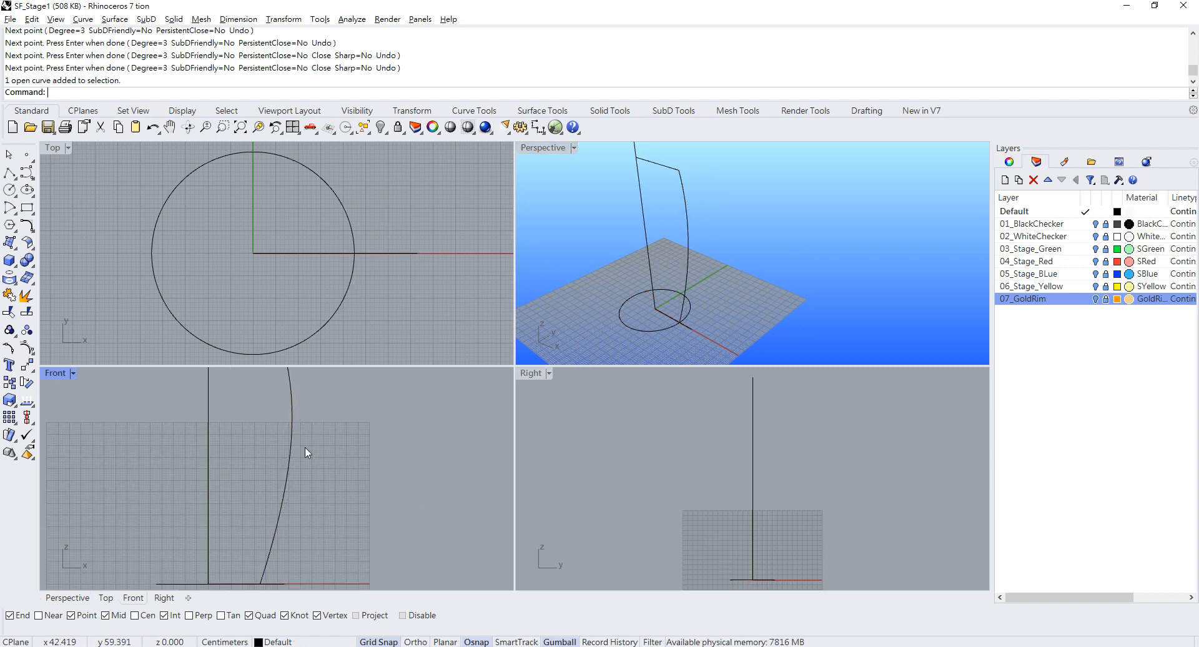
click(292, 434)
drag(659, 196, 724, 228)
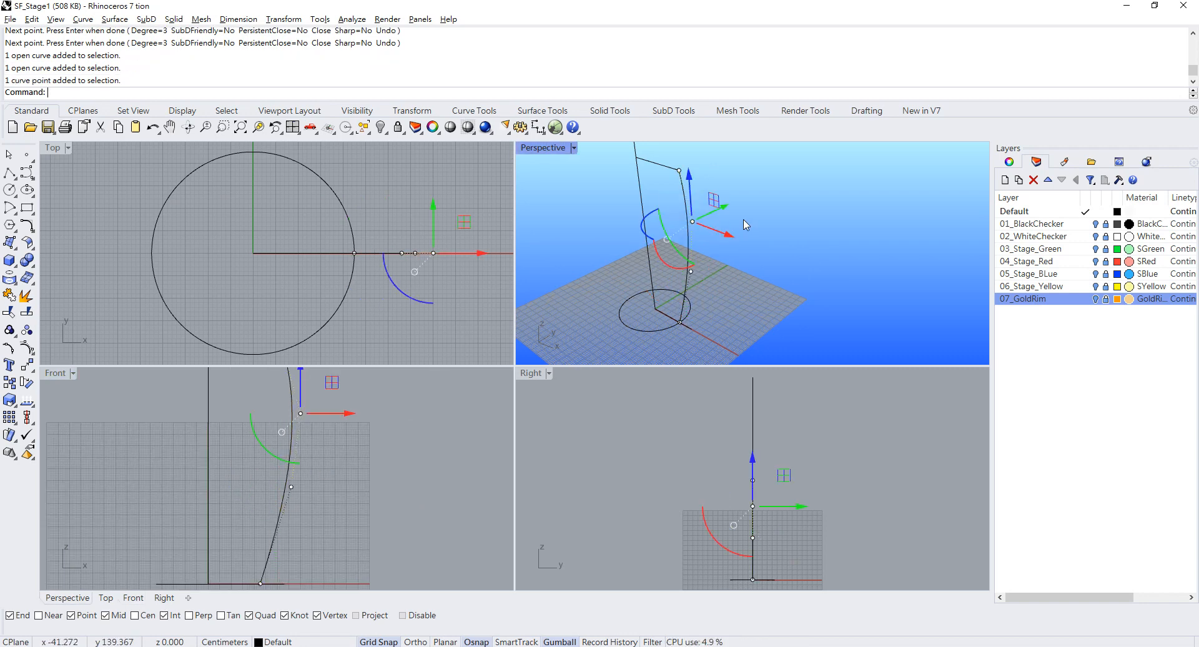
right_drag(742, 220, 712, 229)
drag(717, 210, 765, 194)
click(849, 238)
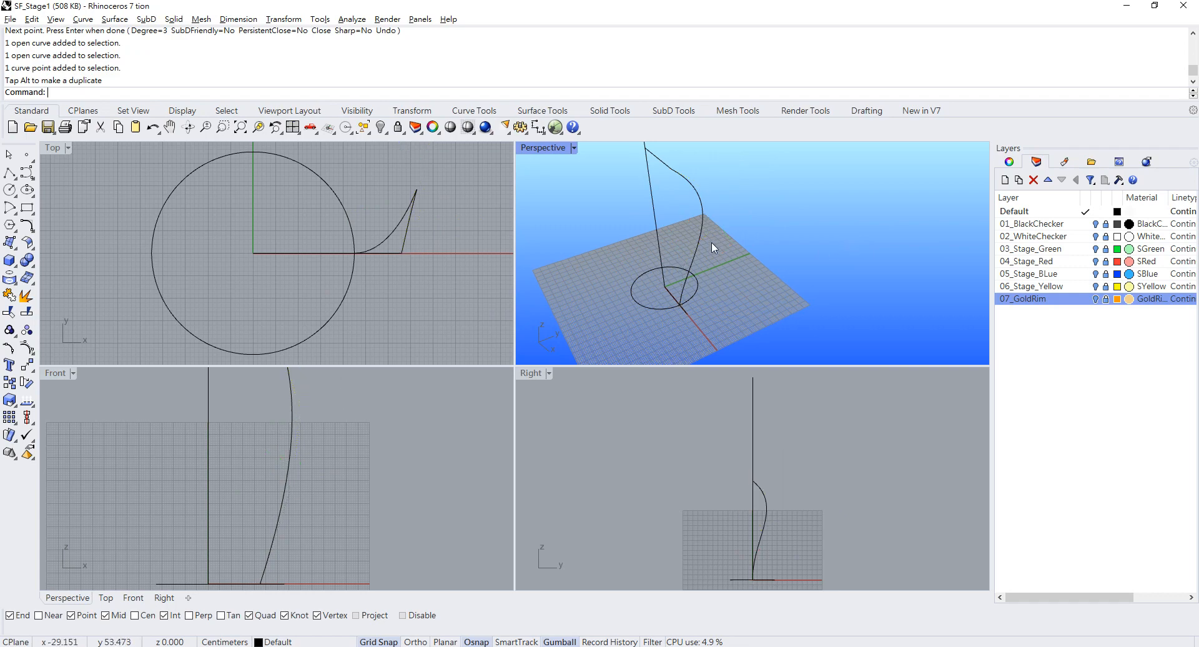
Flatten the bent profile curve by scaling it to 0 along the Y axis
click(697, 232)
click(820, 231)
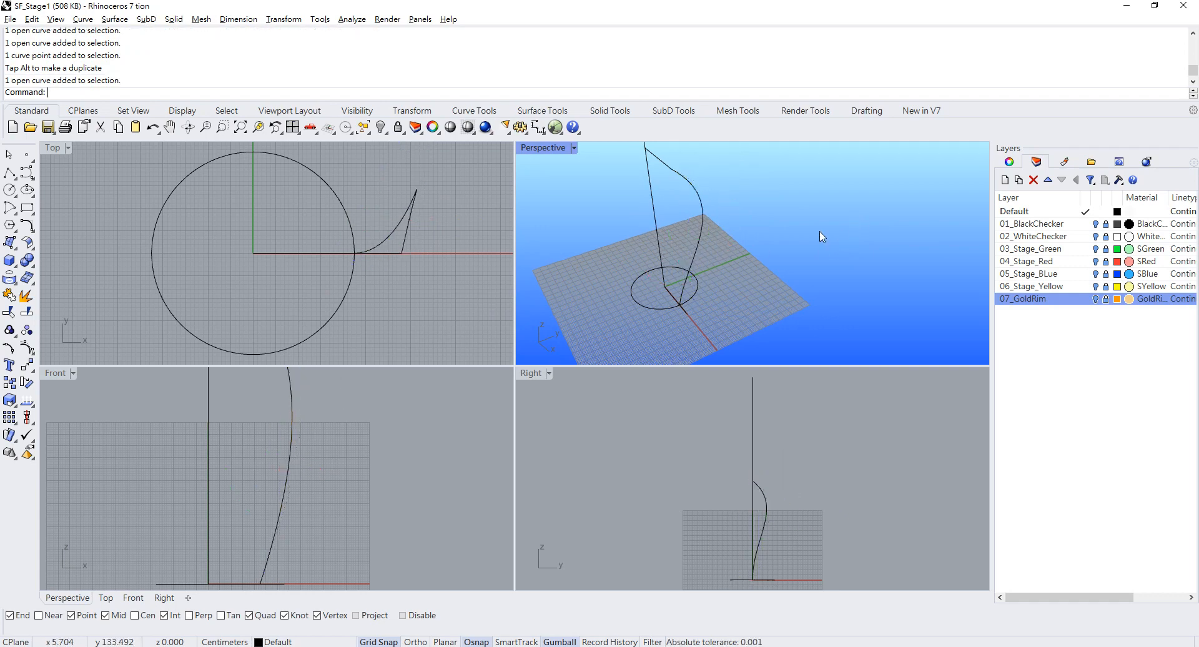
click(703, 219)
click(680, 248)
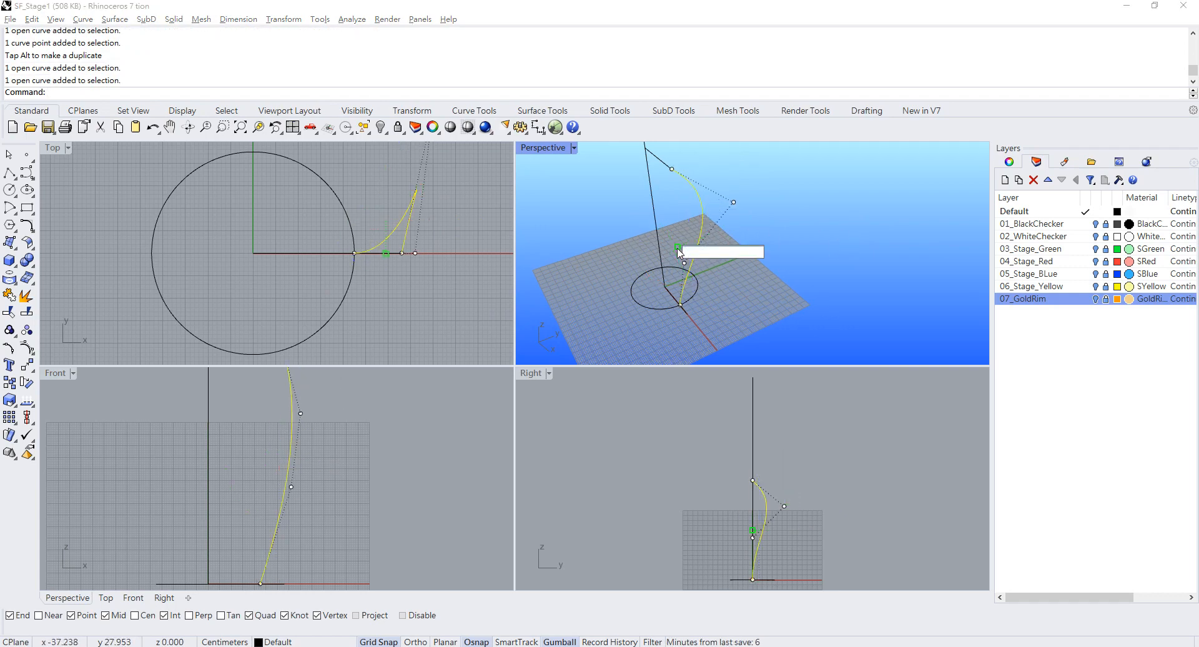
text(0)
key(Return)
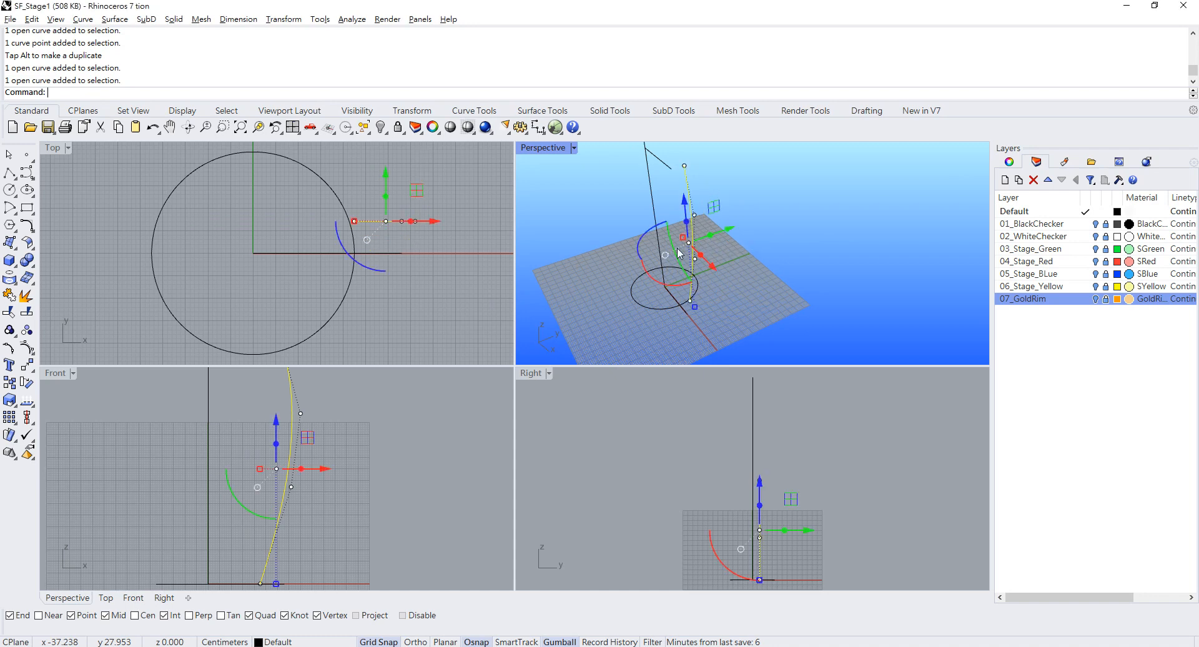
Move the flattened profile curve by its top end onto the outer end of the 100 cm-high guide line
click(774, 195)
click(697, 212)
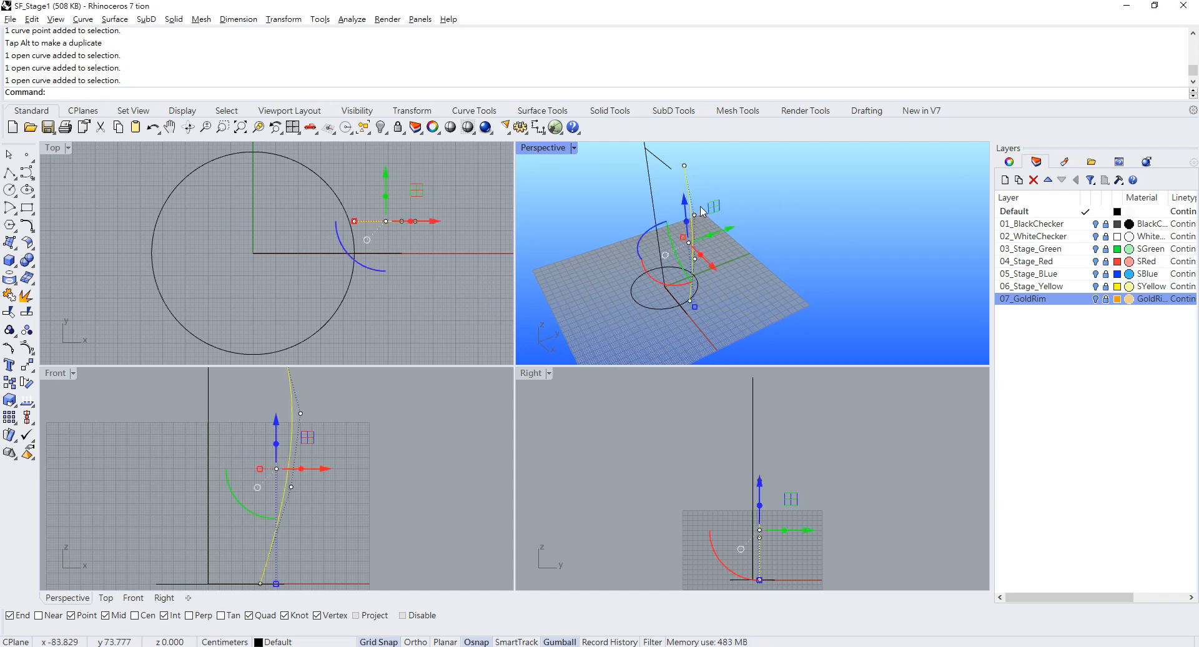
text(Mo)
key(Return)
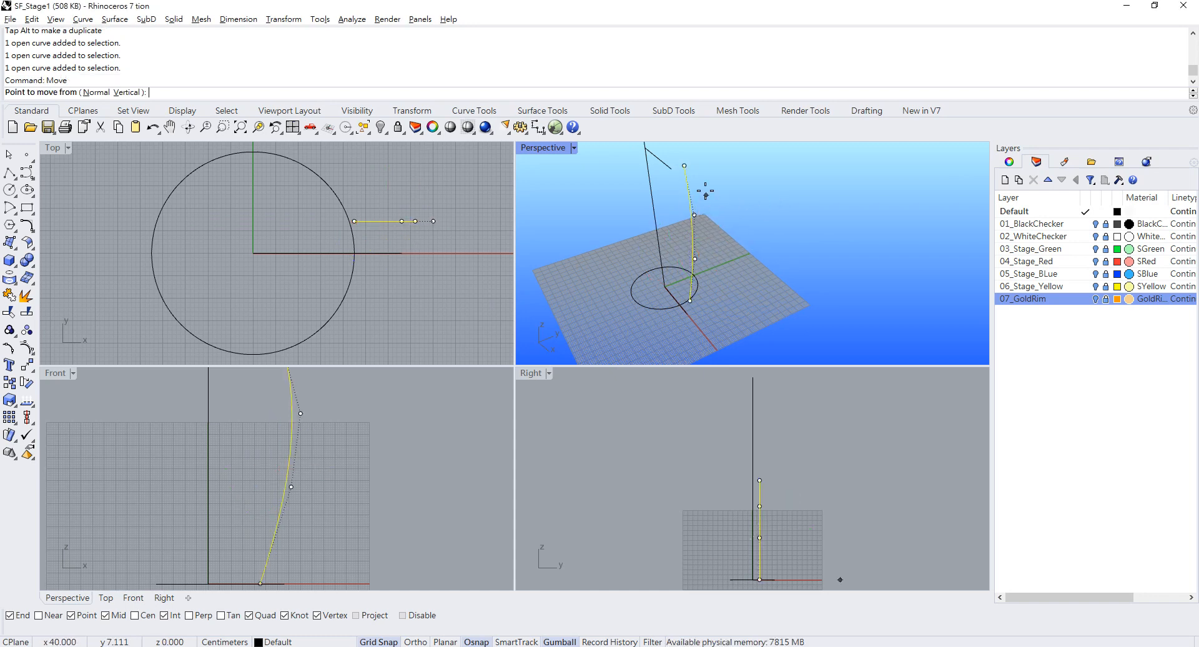
click(685, 166)
click(671, 169)
click(785, 249)
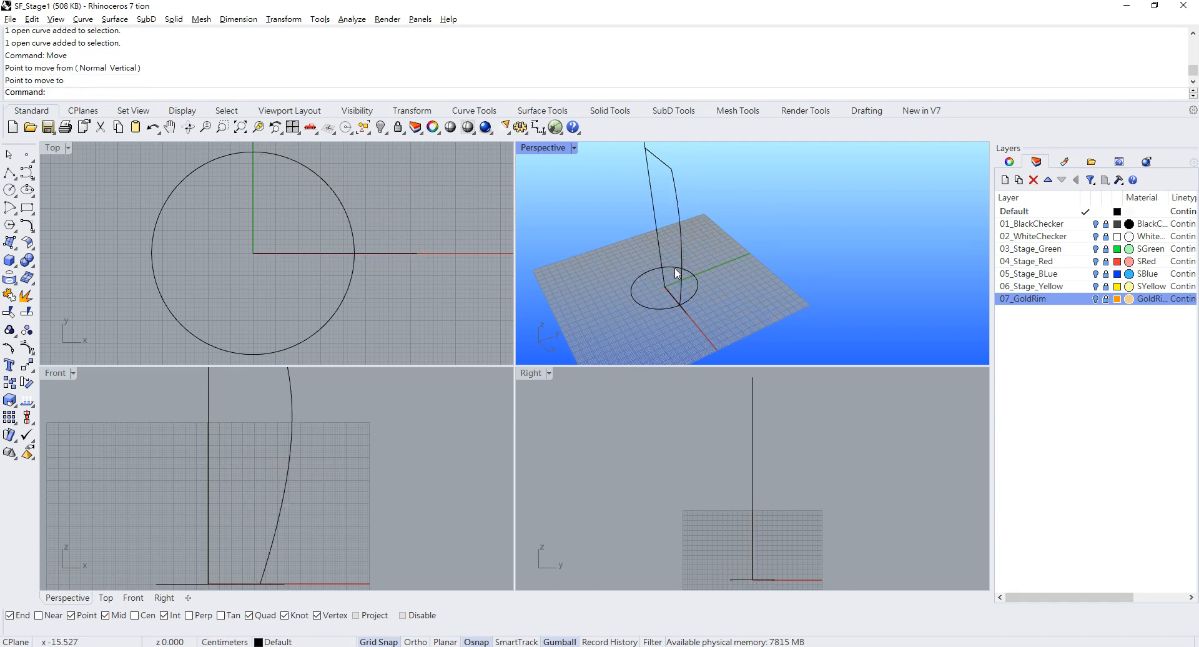
Align the profile curve's two middle control points by scaling them to 0 along X, and shift them outward to about X 42 cm
click(387, 451)
click(294, 448)
scroll(412, 465, down, 3)
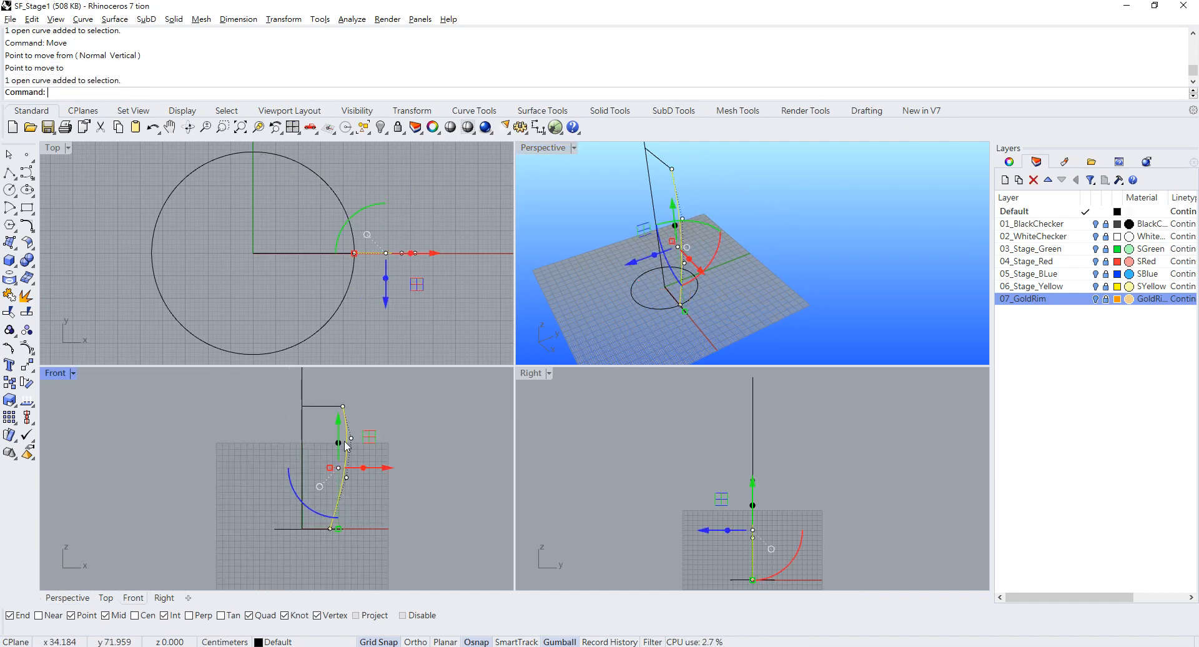
scroll(345, 444, up, 2)
drag(311, 448, 361, 510)
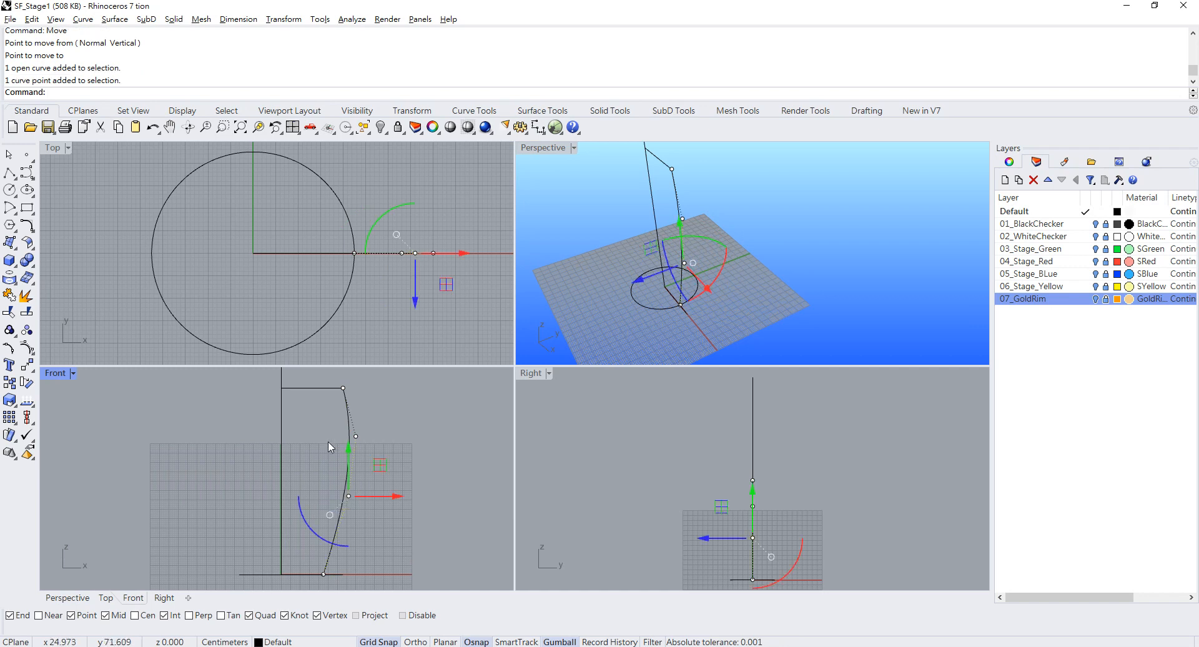
drag(330, 429, 373, 508)
click(347, 468)
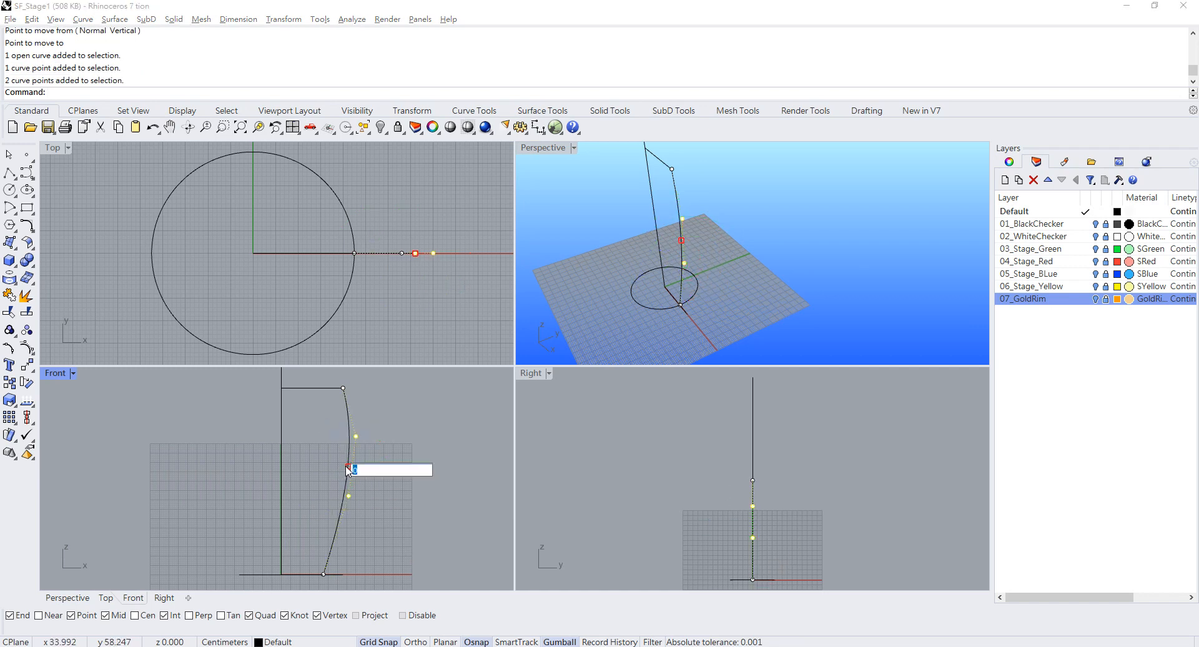
drag(395, 468, 406, 467)
Scale the two middle control points closer together vertically, shift them slightly upward and finish editing the curve
click(360, 496)
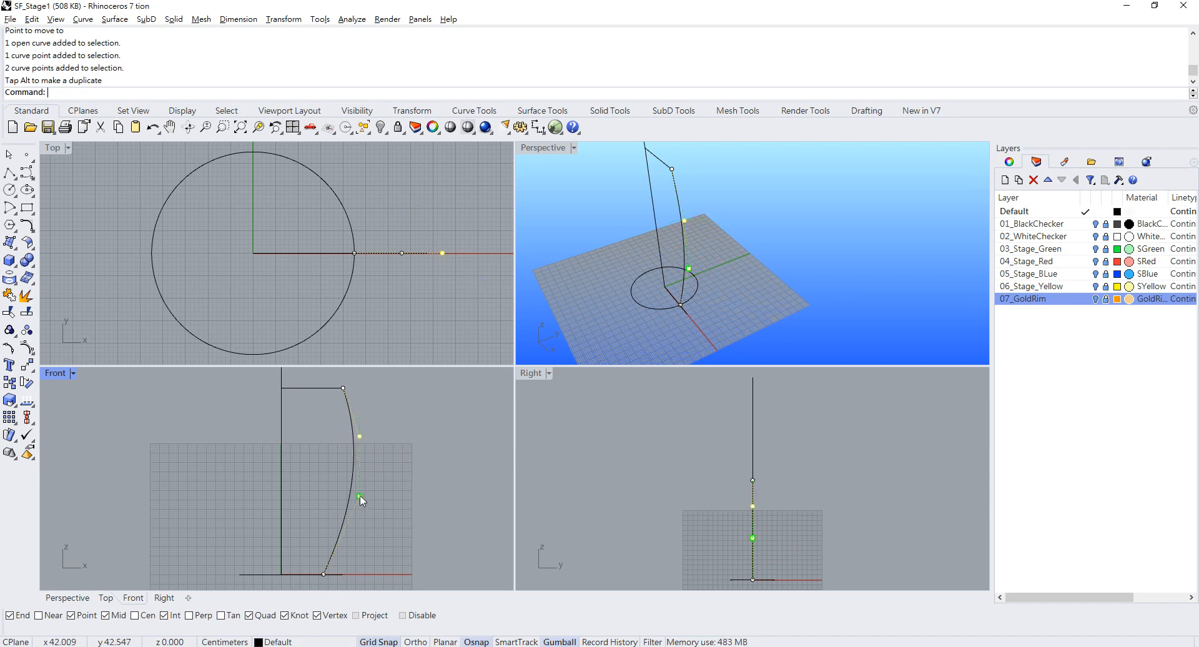
drag(359, 496, 359, 489)
drag(360, 428, 362, 419)
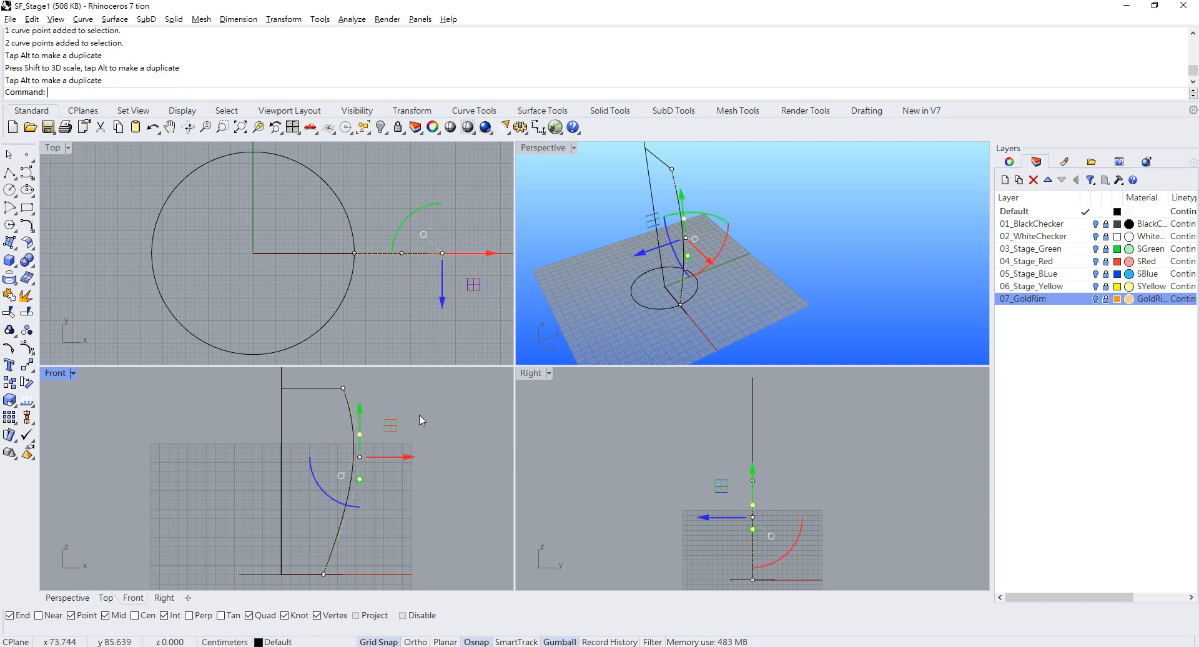
key(Escape)
key(Escape)
scroll(350, 449, down, 6)
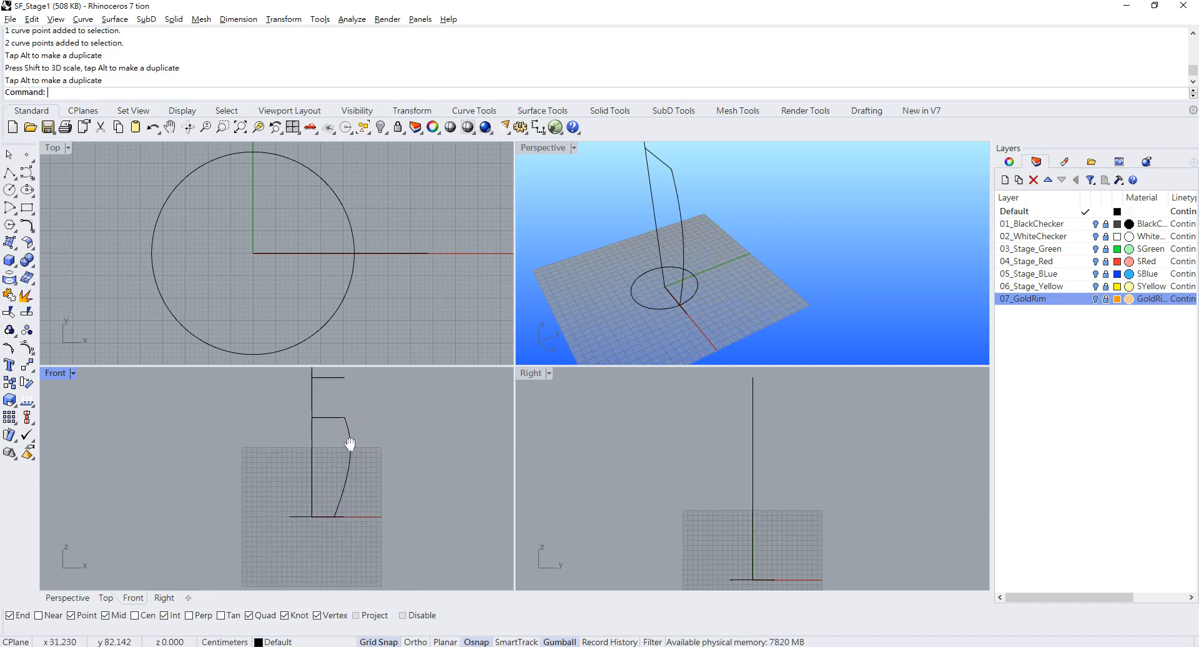
Create a solid cone centred on the axis at 100 cm height, with a 33 cm base radius and a 40 cm height
right_drag(348, 442, 344, 473)
scroll(287, 418, up, 8)
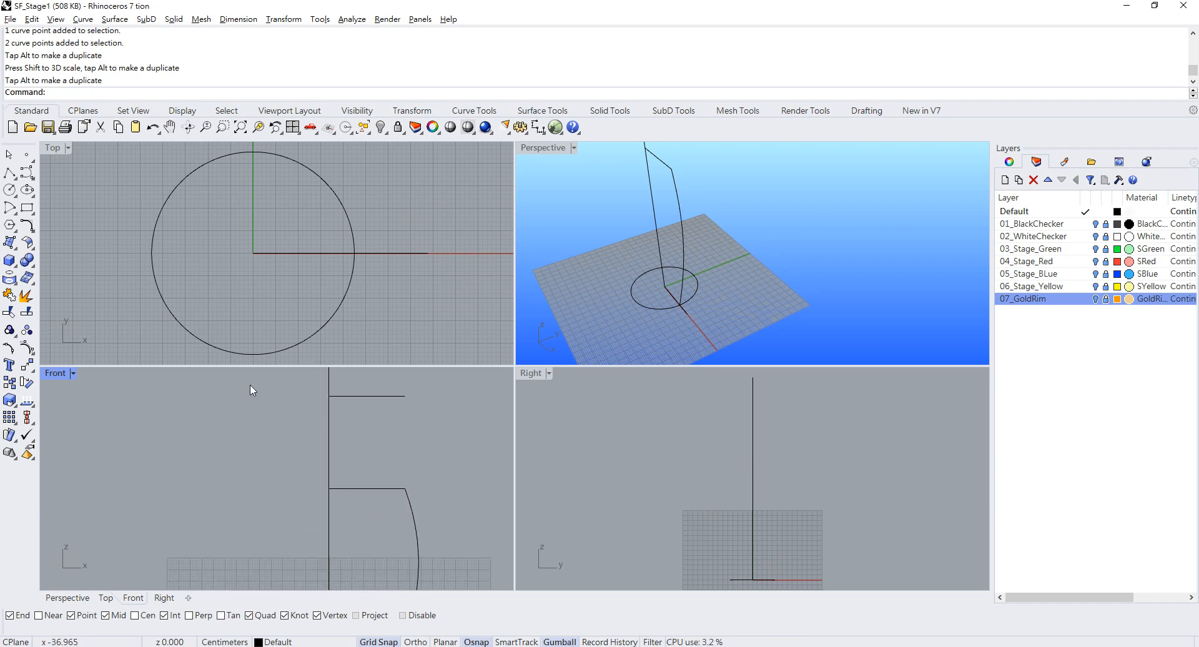
click(14, 265)
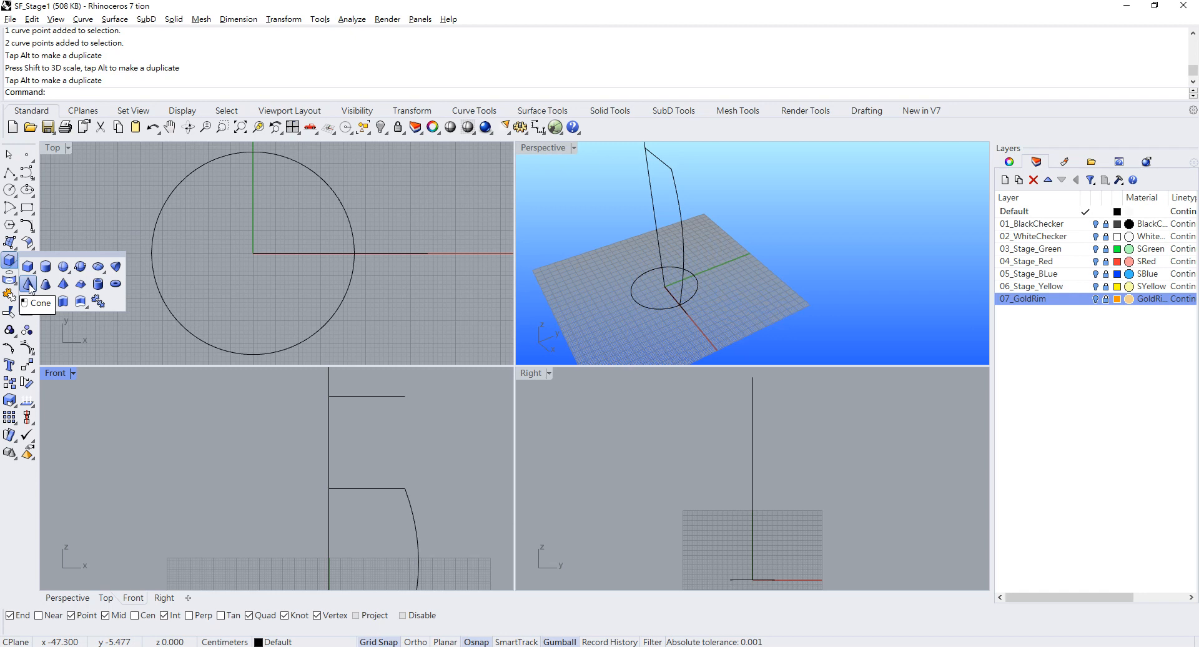
click(29, 286)
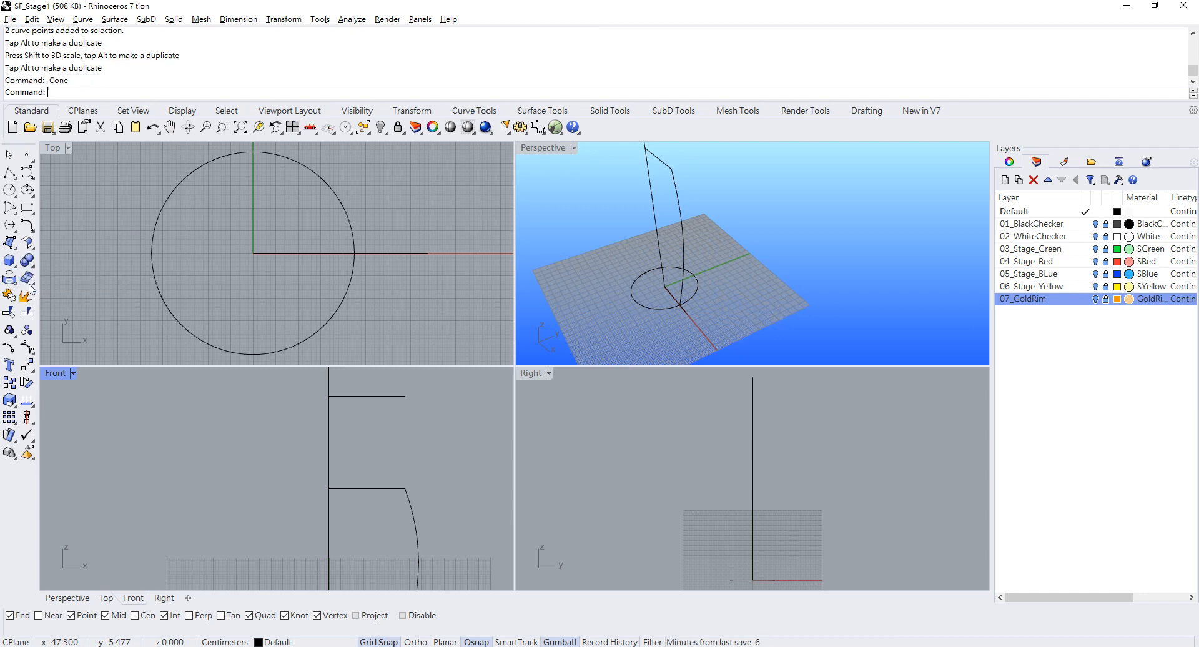
scroll(719, 195, down, 2)
scroll(719, 194, up, 2)
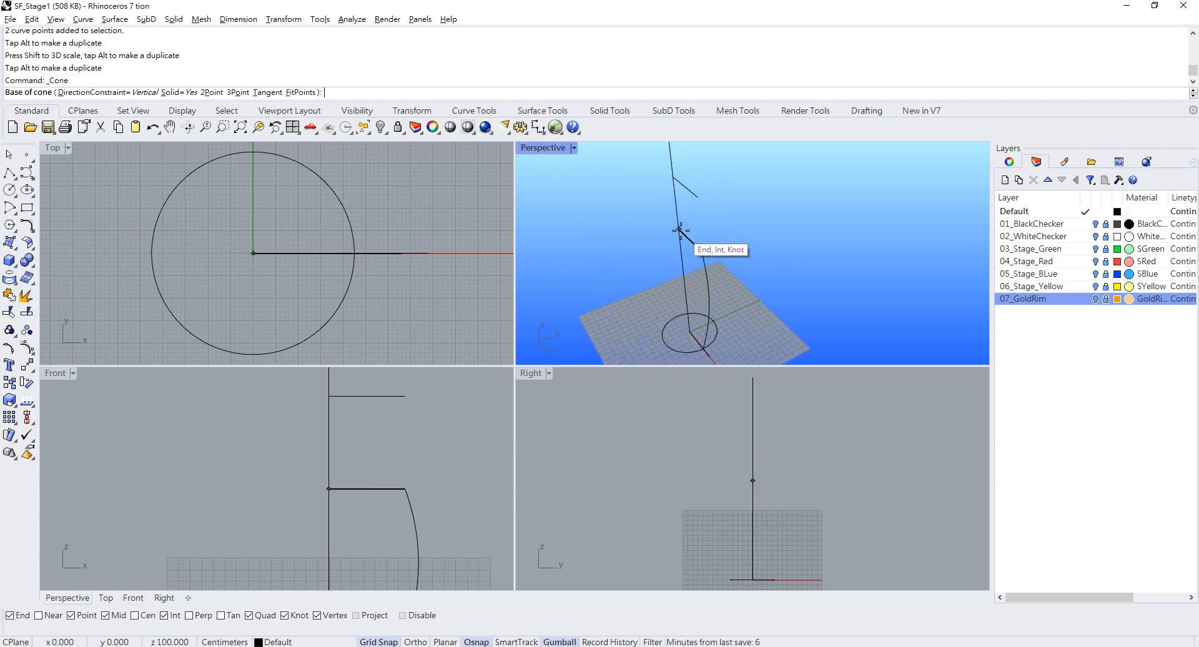
click(679, 229)
click(703, 247)
click(675, 178)
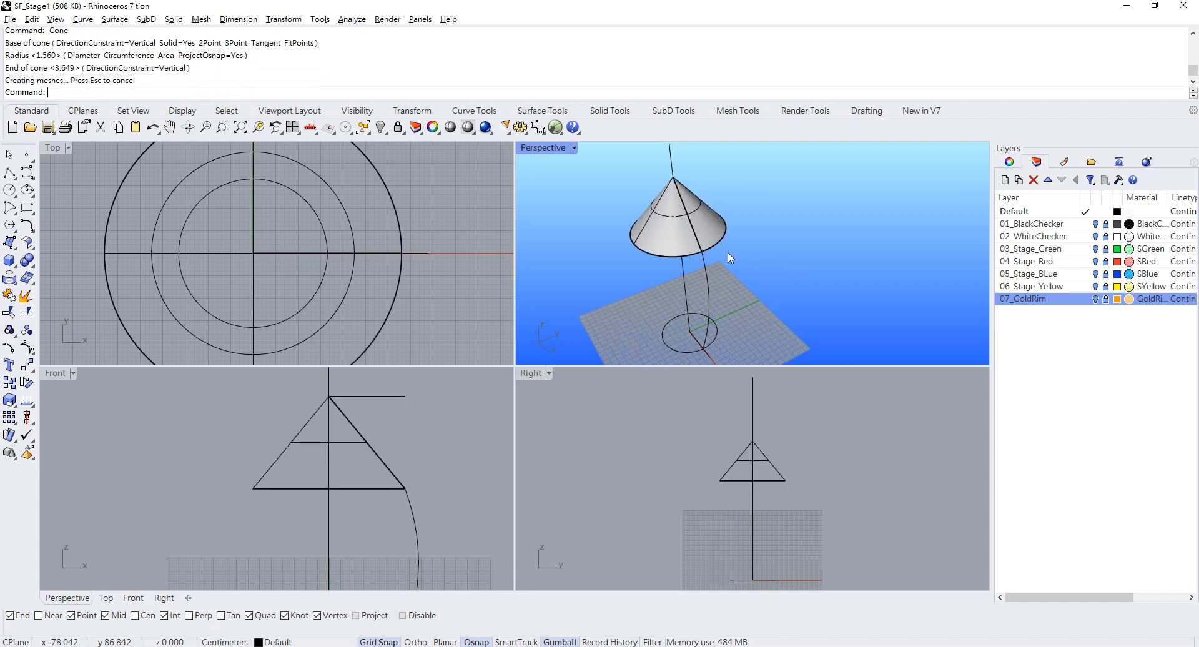
scroll(431, 462, down, 2)
scroll(404, 495, up, 2)
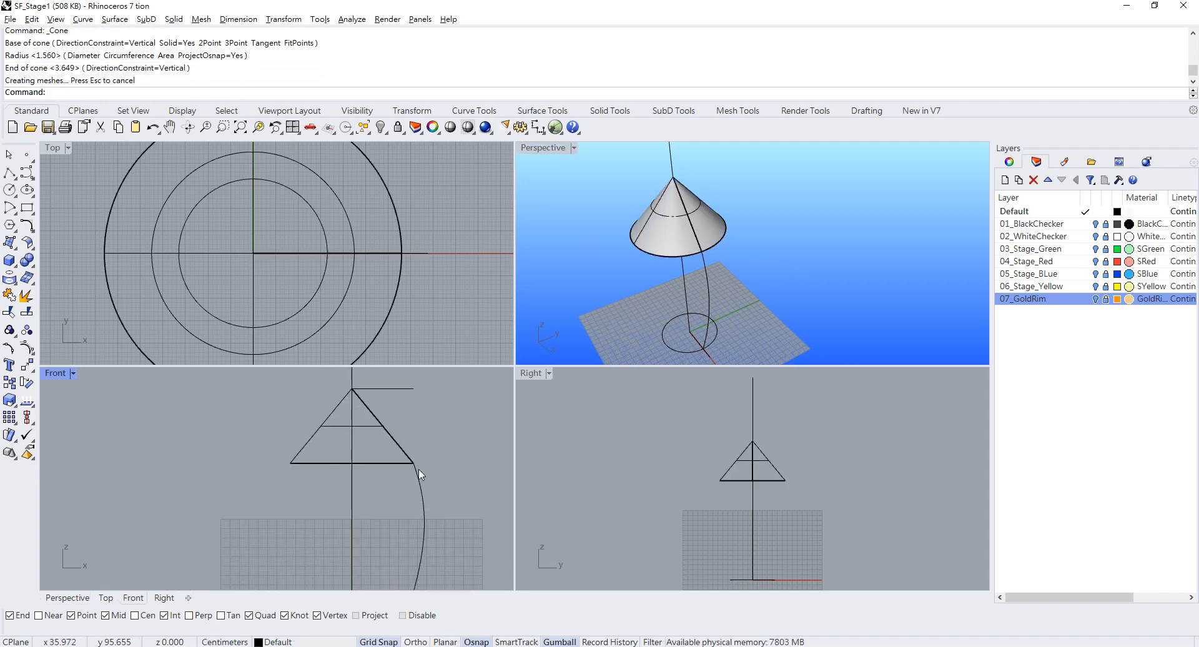
Try moving the side curve's two middle control points further outward along X, and undo the move
double_click(62, 372)
scroll(625, 350, down, 2)
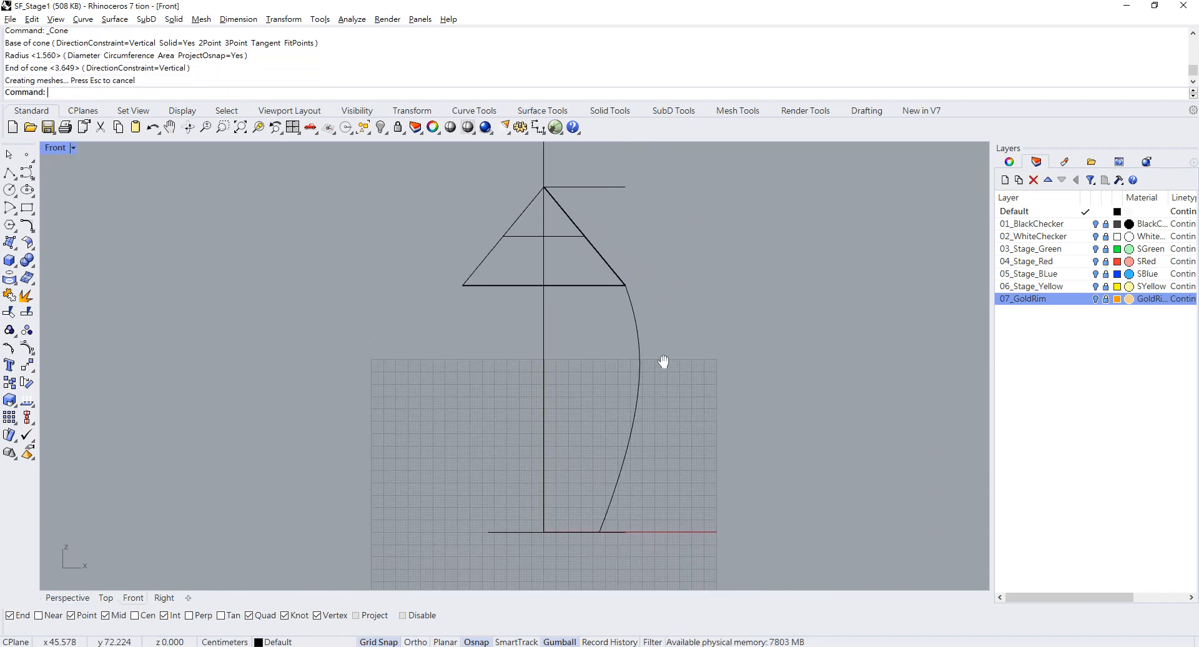
click(639, 343)
drag(576, 332, 753, 434)
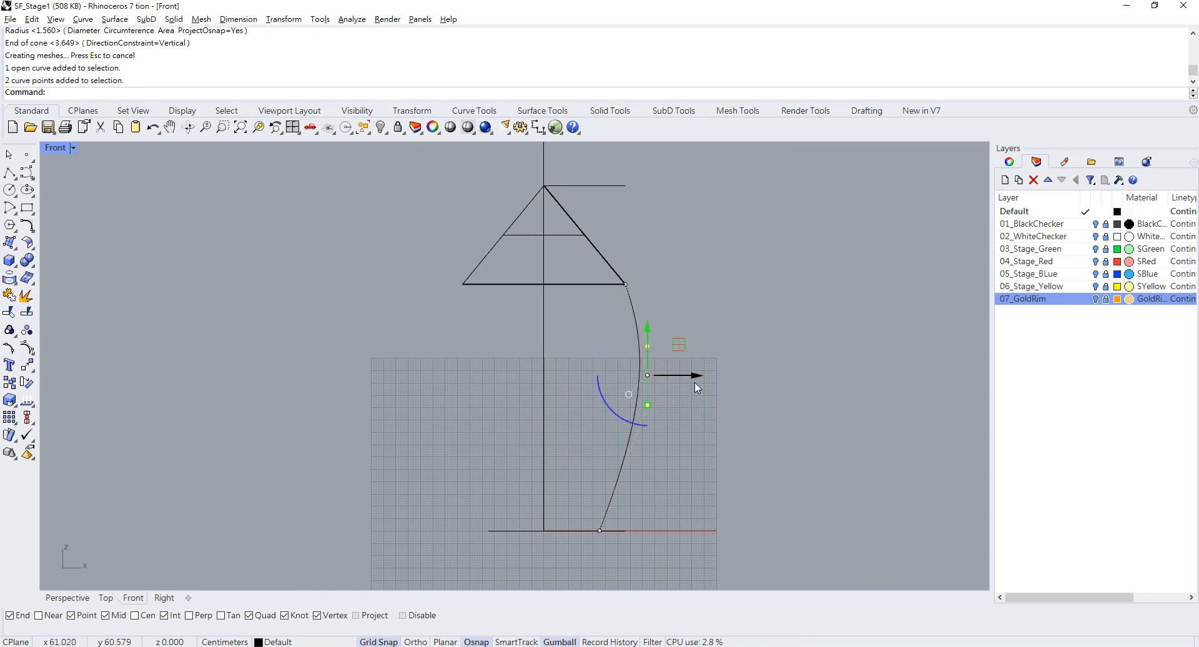
drag(694, 376, 715, 376)
key(ctrl+z)
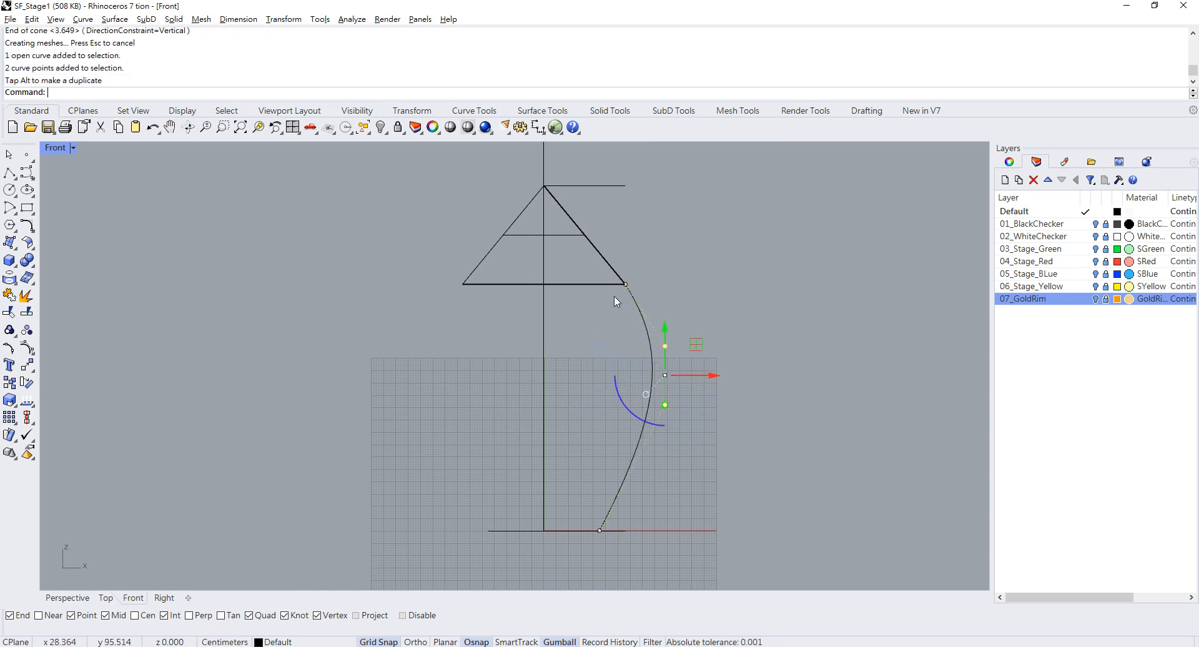
Shift the side curve's top end and two middle control points inward along X and finish editing the curve
drag(609, 272, 714, 448)
drag(688, 345, 667, 337)
key(Escape)
Delete the cone whose base is wider than the side curve's top end
click(610, 281)
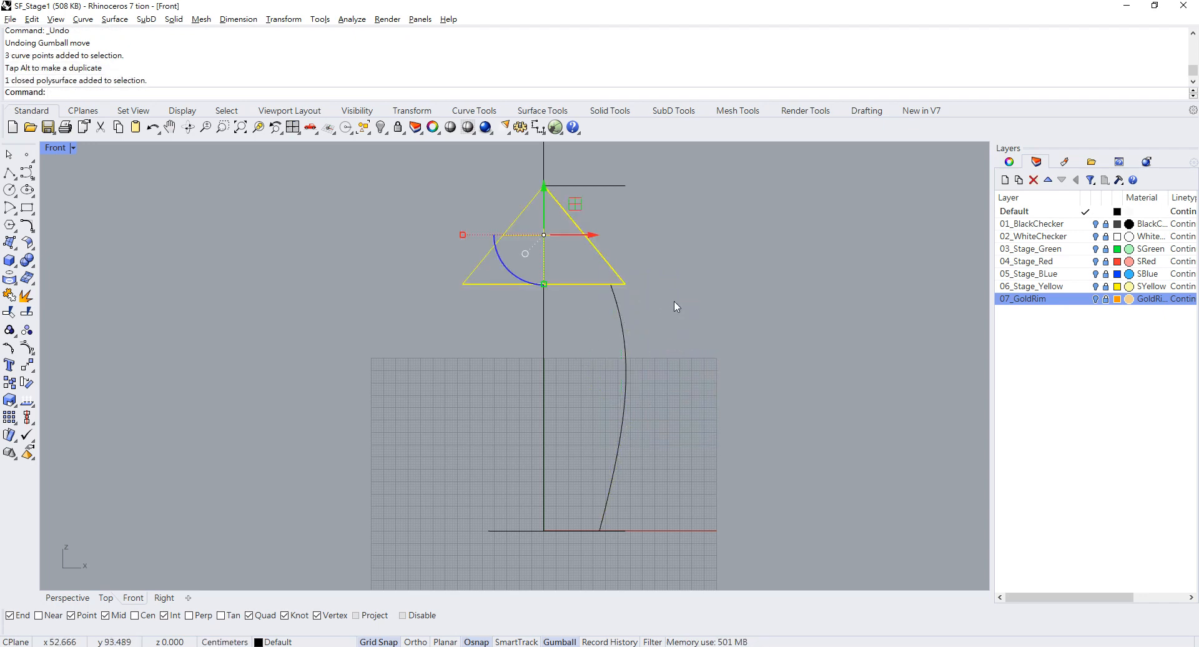
right_drag(674, 303, 670, 373)
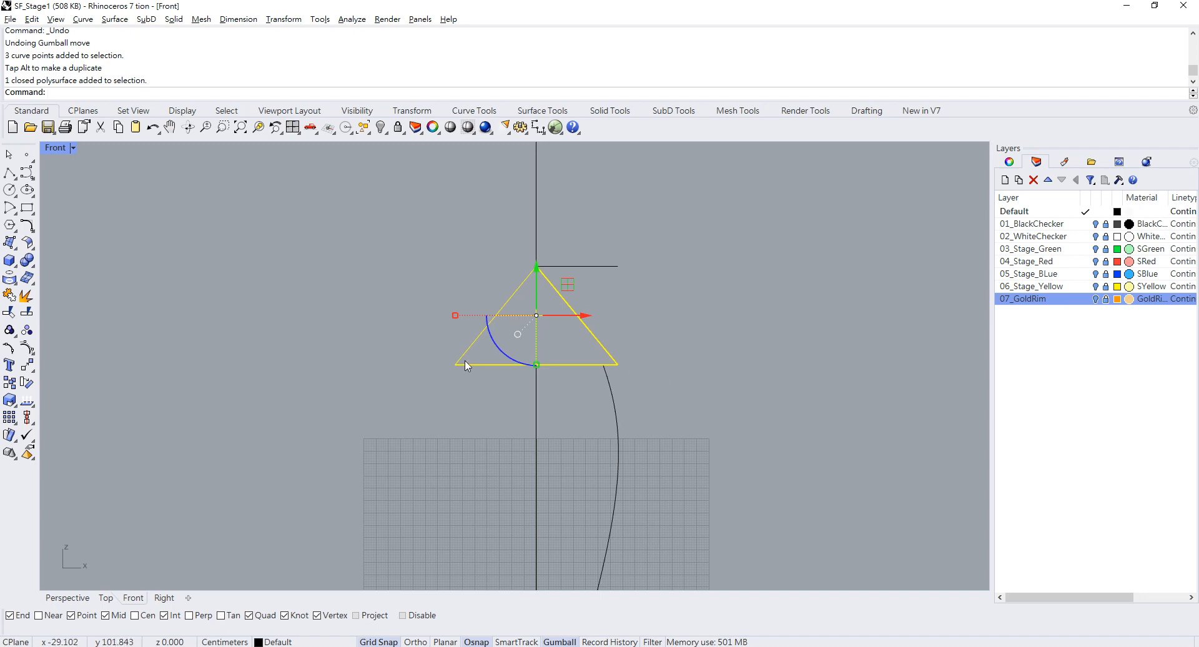
key(Delete)
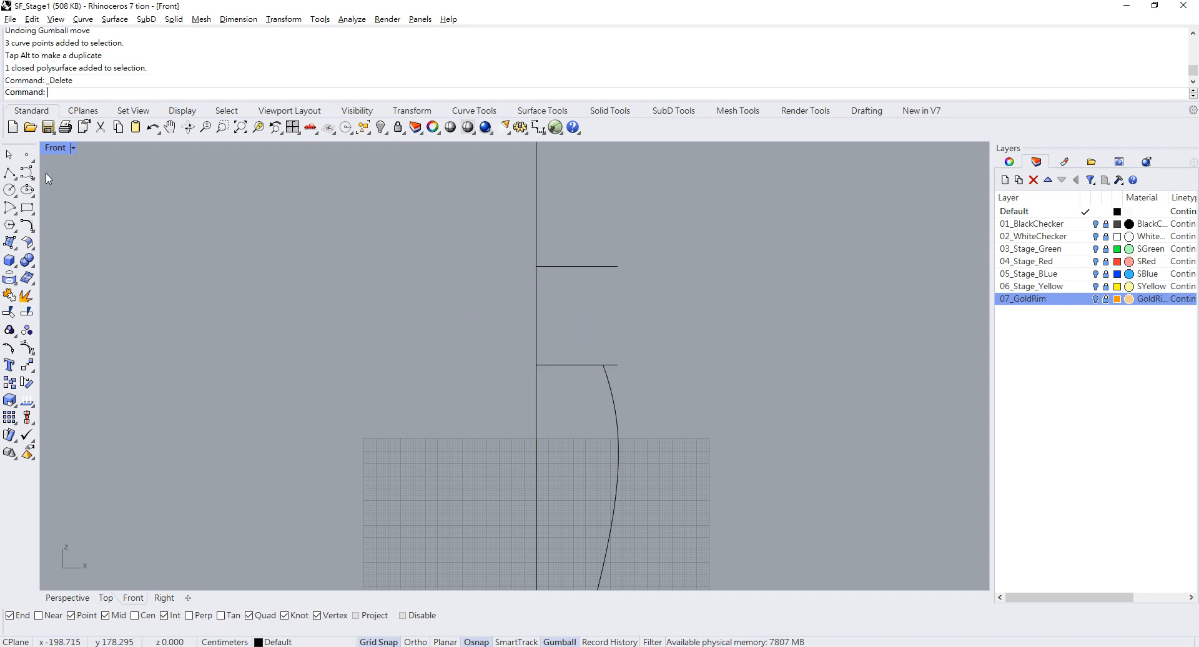
Create a solid cone centred on the axis at 100 cm height, its base reaching the side curve's top end and its tip at 140 cm
double_click(55, 148)
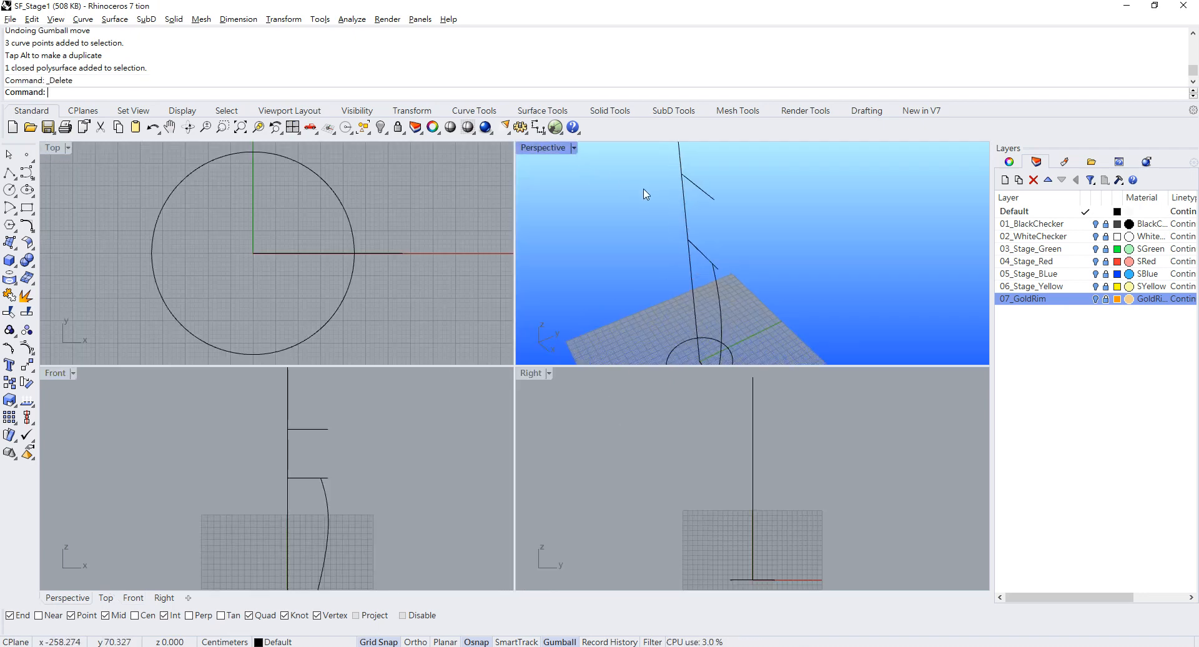
click(12, 263)
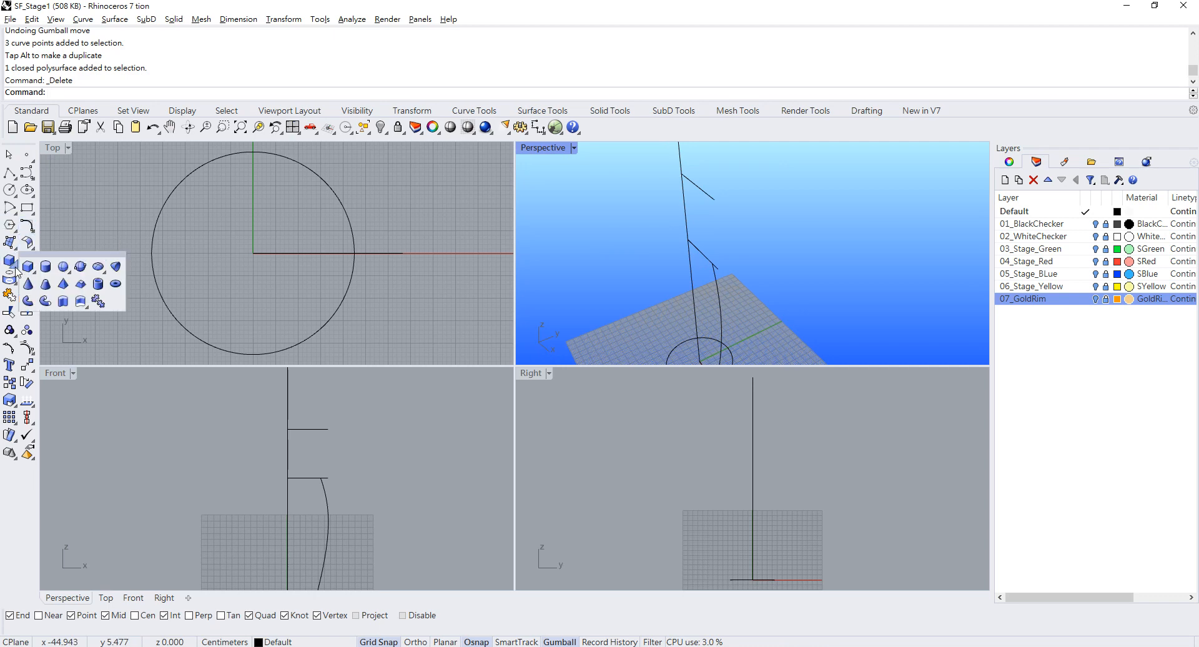
click(28, 284)
click(688, 240)
scroll(699, 255, up, 5)
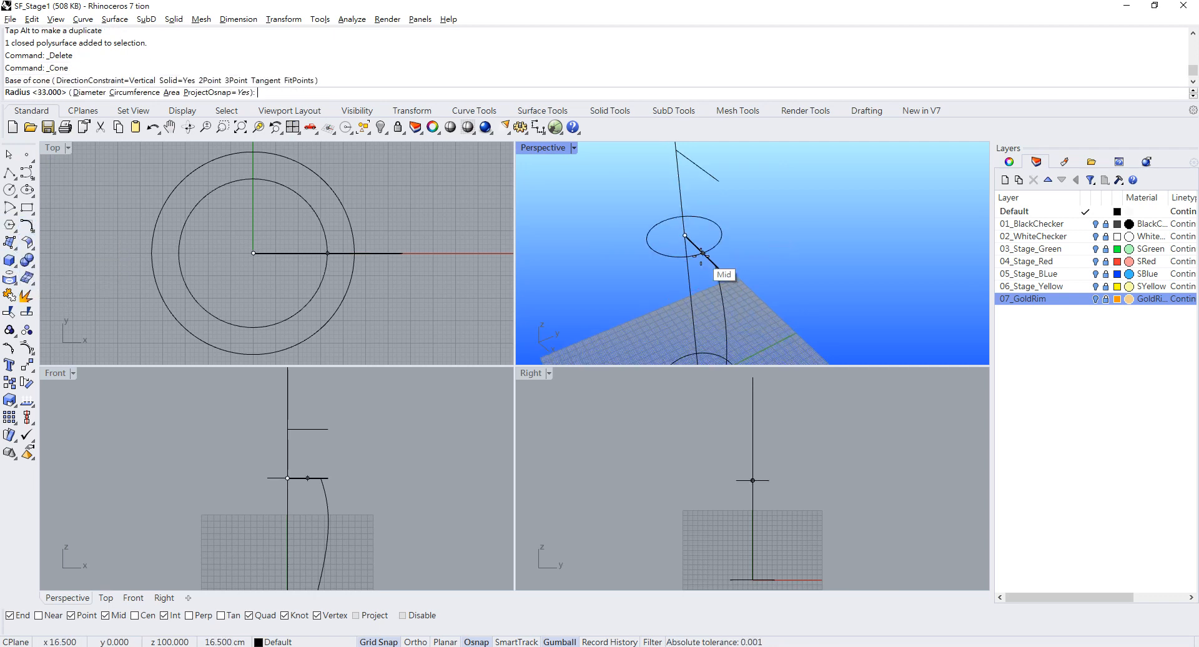
click(720, 269)
scroll(699, 199, down, 5)
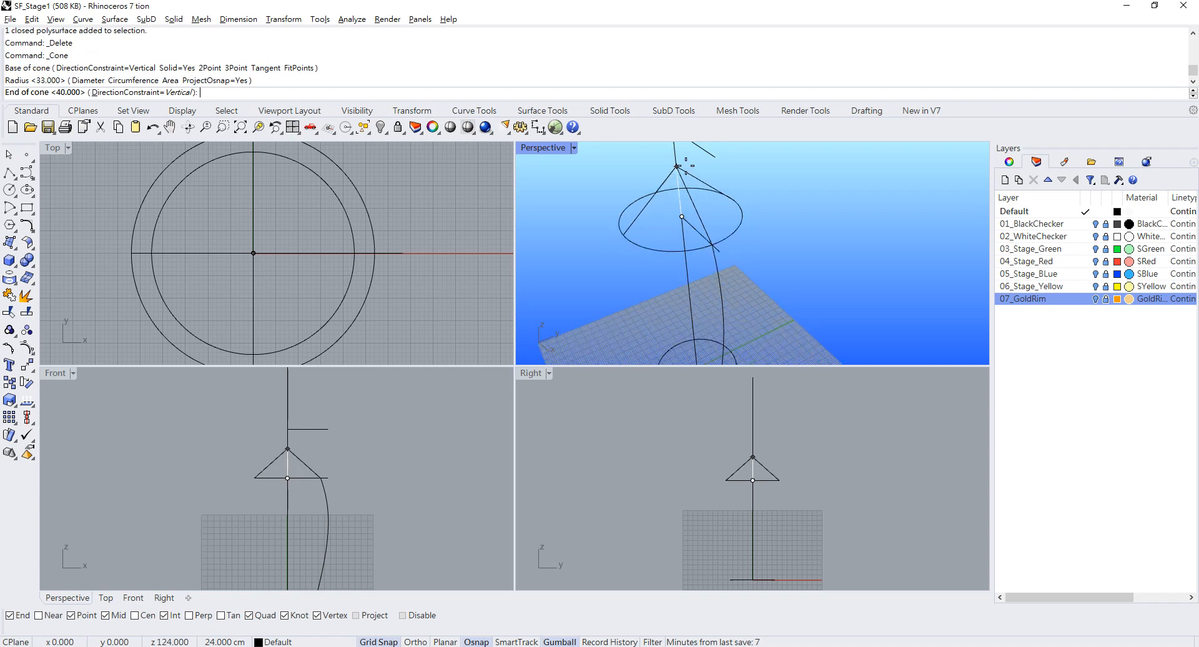
click(678, 145)
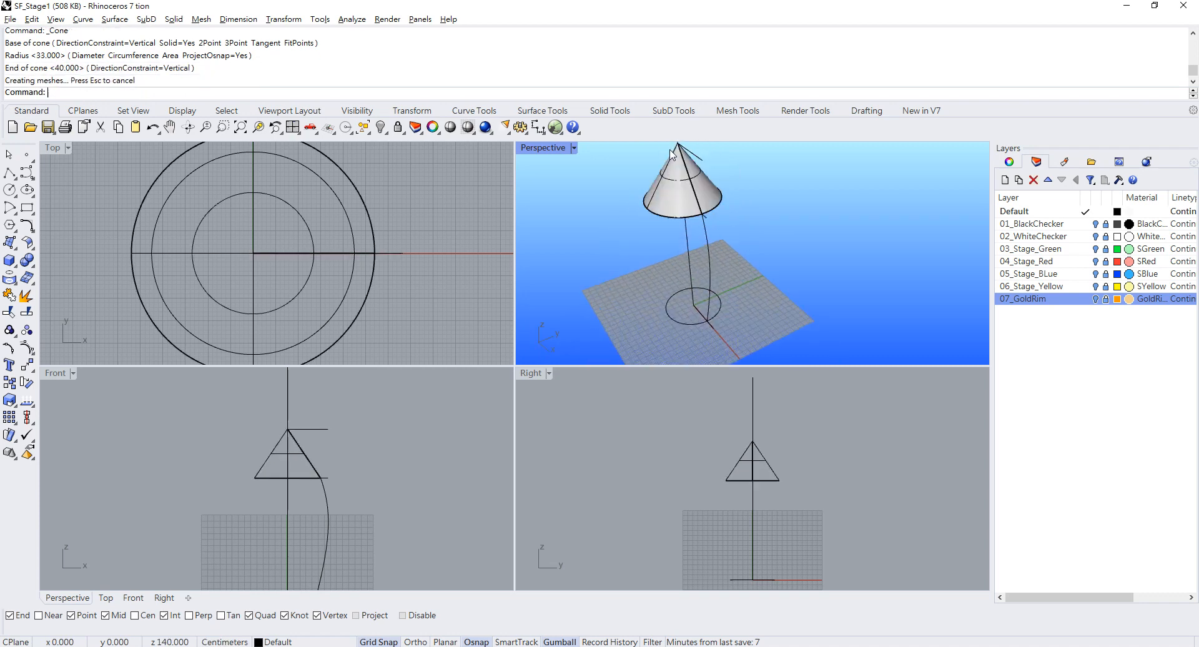
double_click(50, 375)
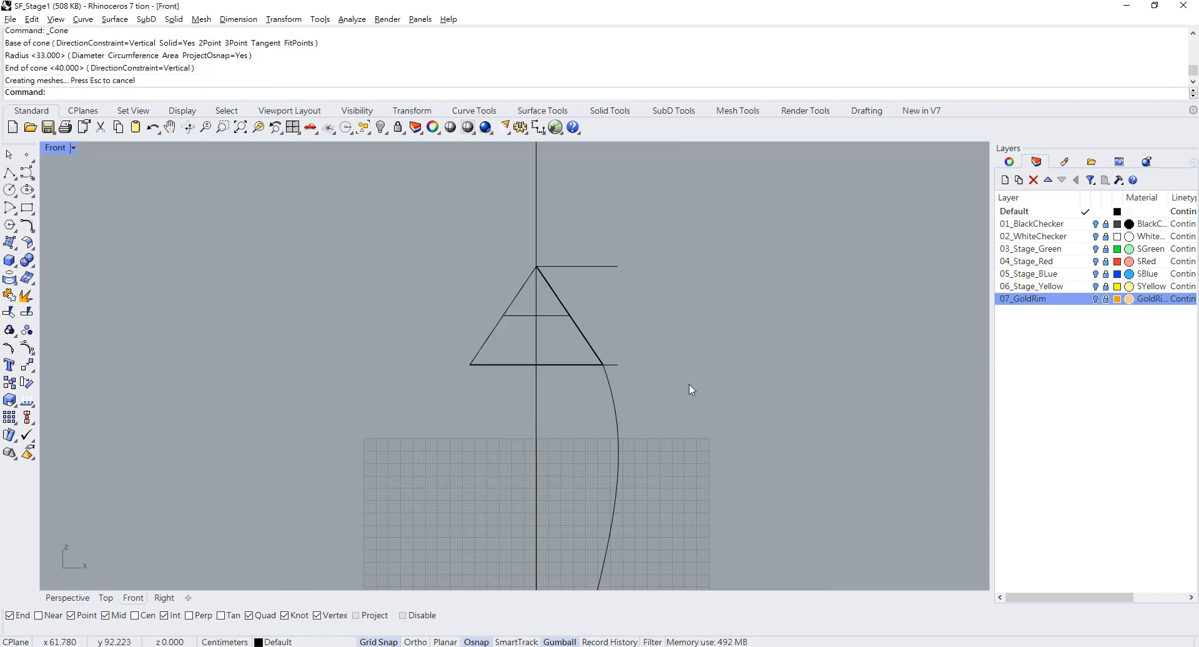
double_click(56, 148)
Sweep the curved side outline along the base circle with Sweep1, using the Freeform frame style and unchanged cross sections
click(535, 150)
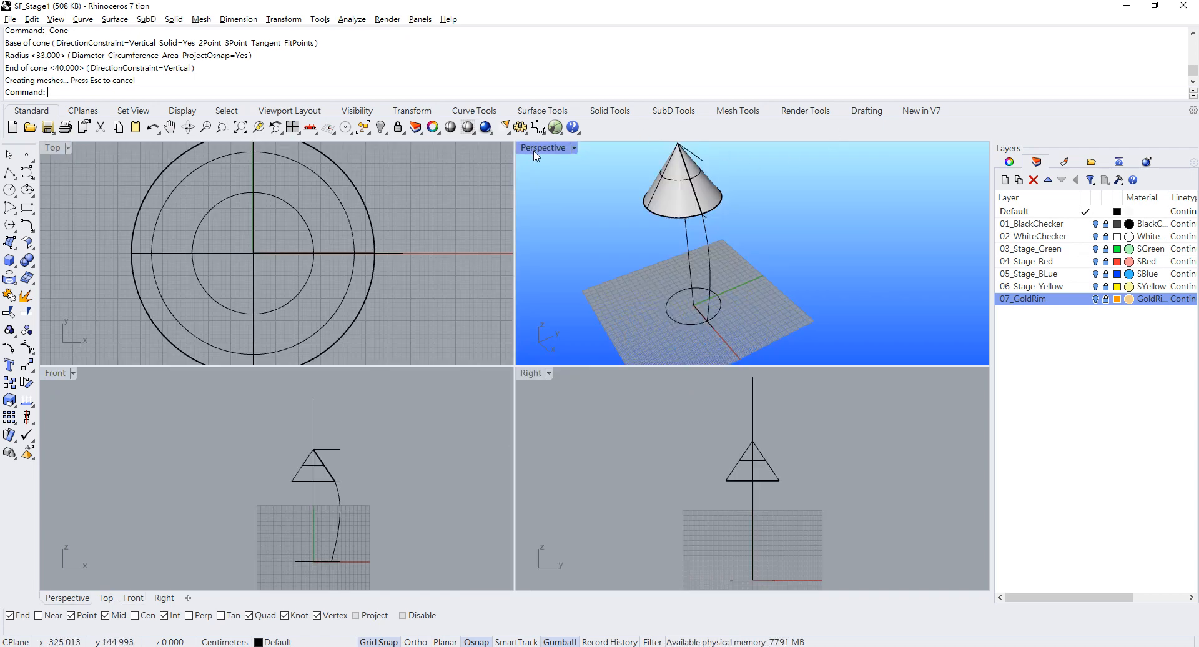
double_click(535, 150)
text(S)
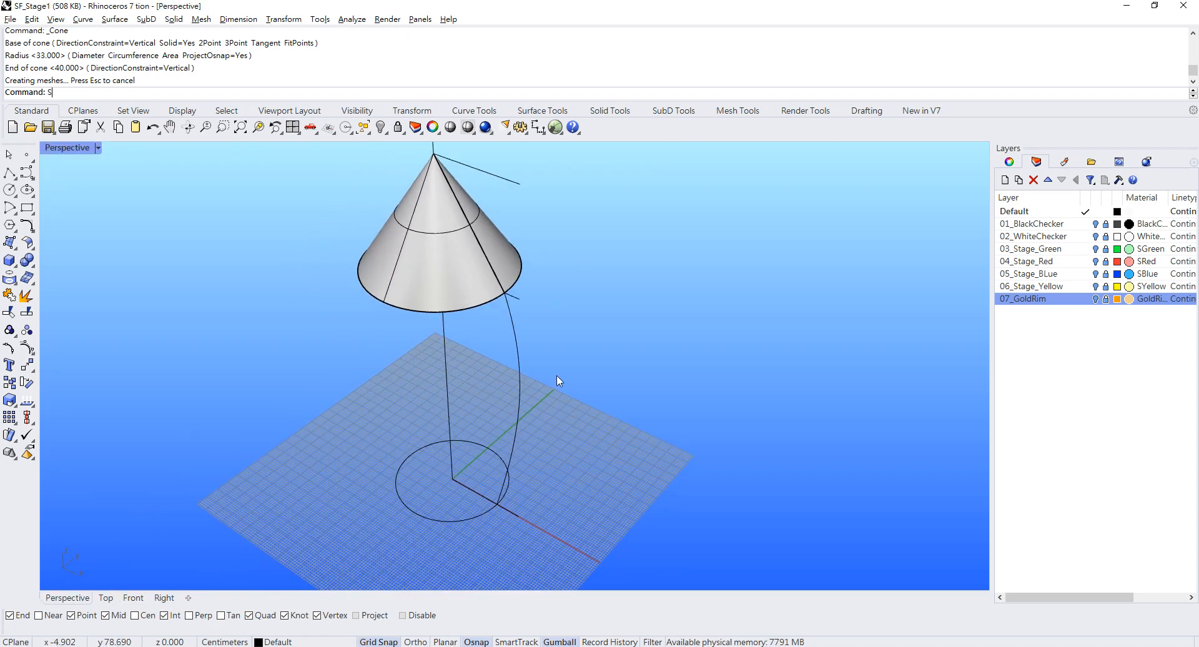
text(weep2)
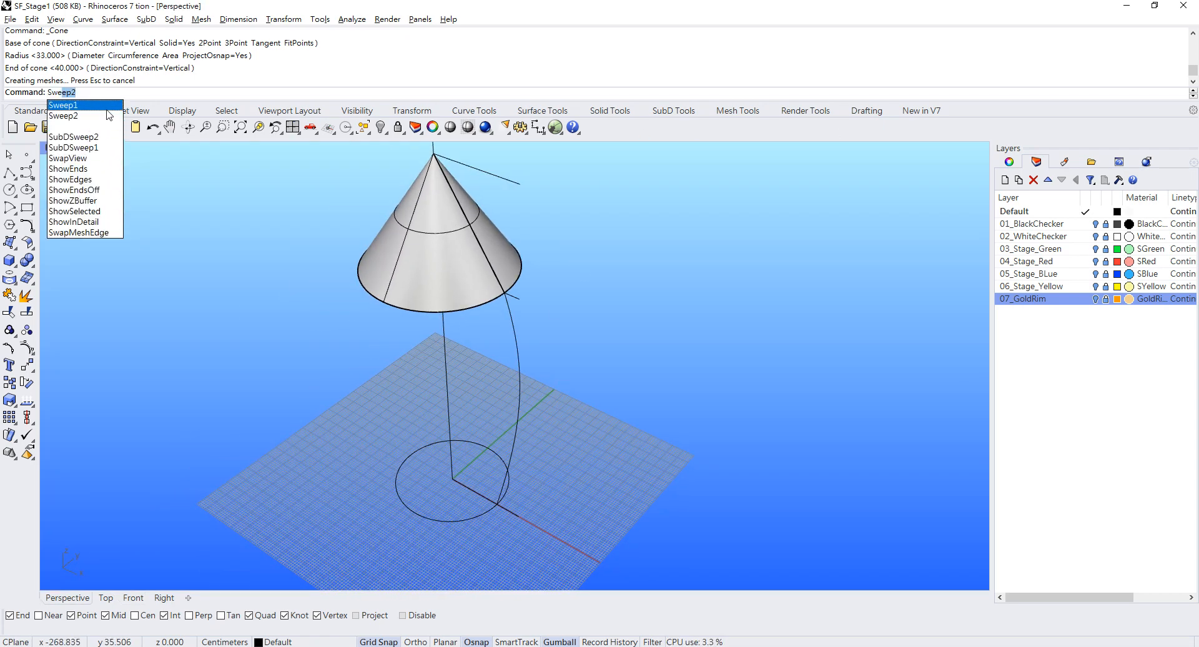
key(Return)
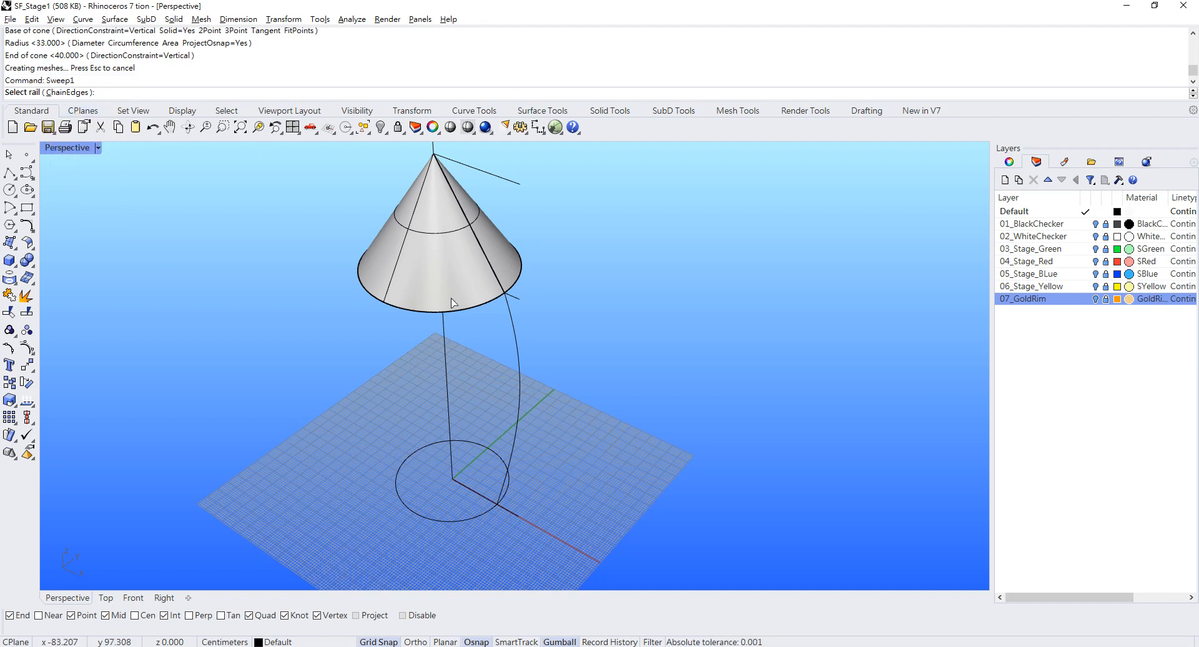
scroll(535, 291, down, 6)
scroll(499, 373, up, 4)
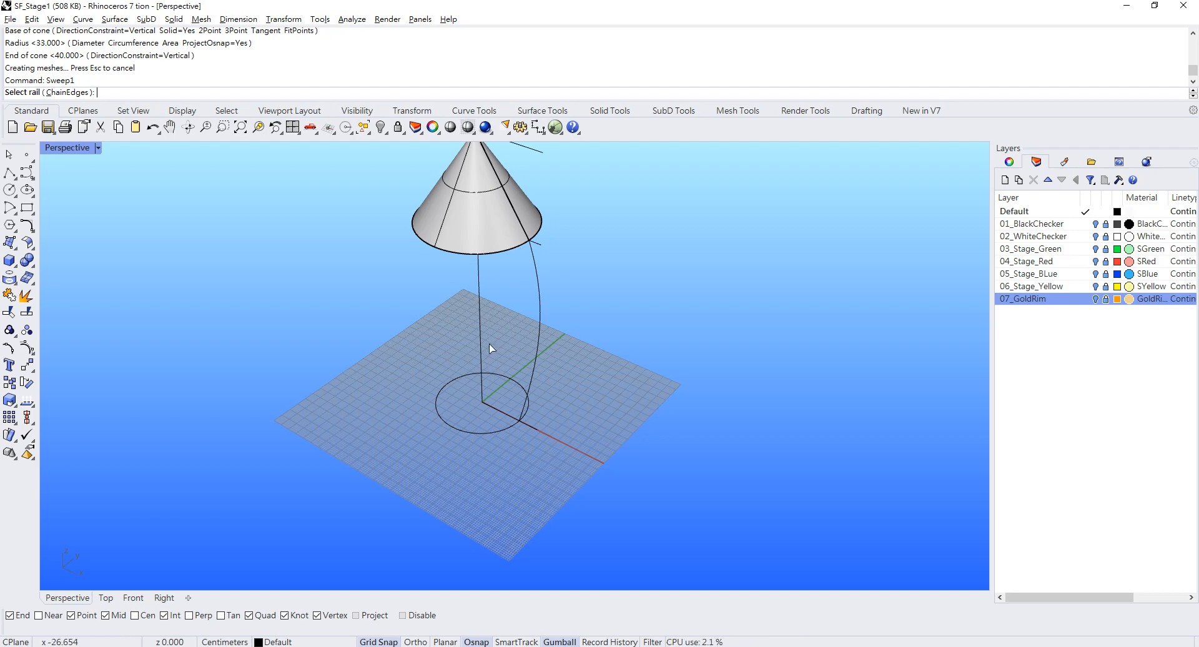
scroll(519, 345, up, 3)
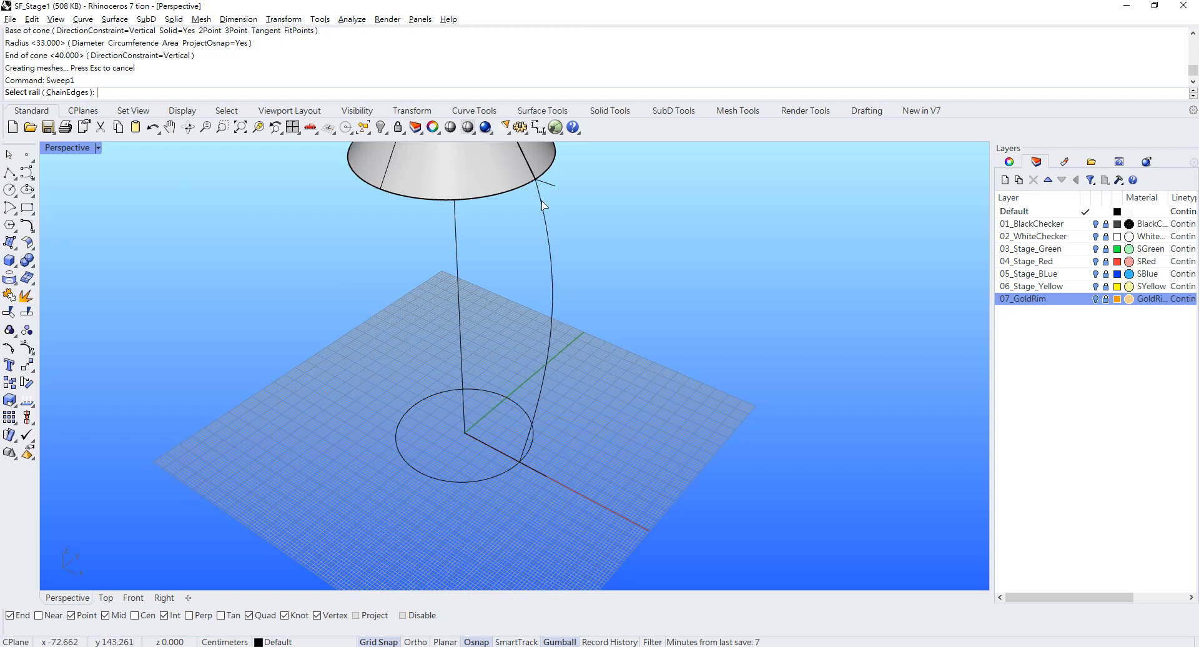
click(423, 409)
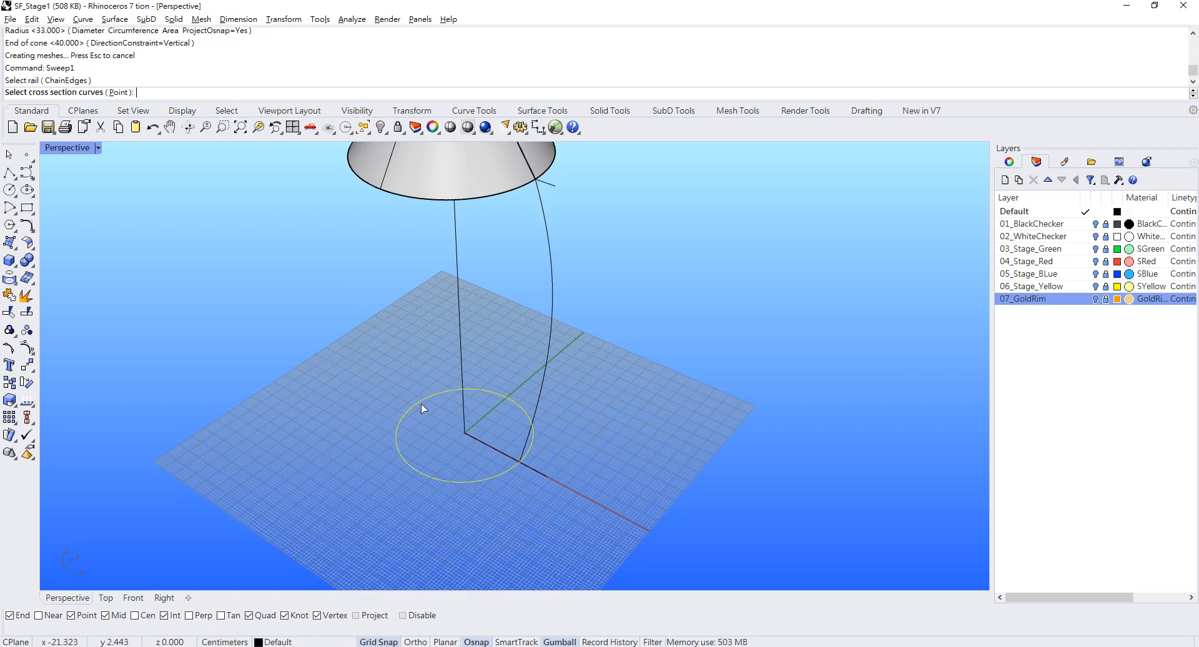
click(544, 223)
key(Return)
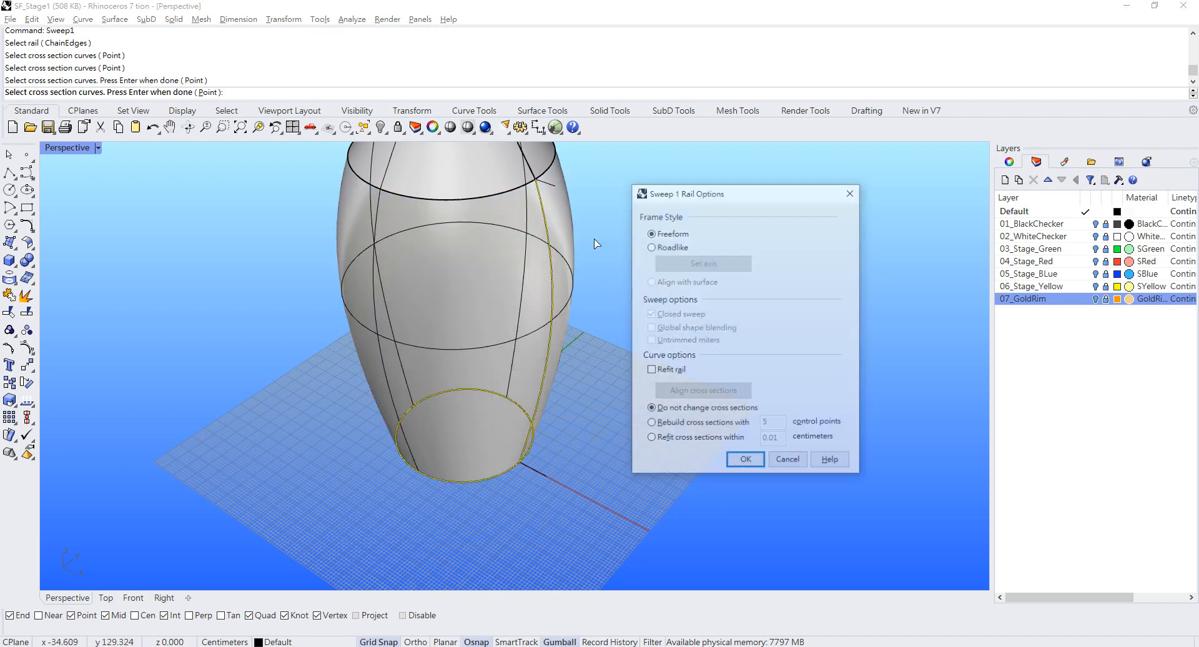
click(746, 465)
Examine the swept body from the side and around its open underside
right_drag(723, 422, 574, 331)
scroll(558, 395, down, 2)
scroll(554, 446, up, 4)
click(554, 445)
right_drag(554, 446, 571, 390)
click(684, 408)
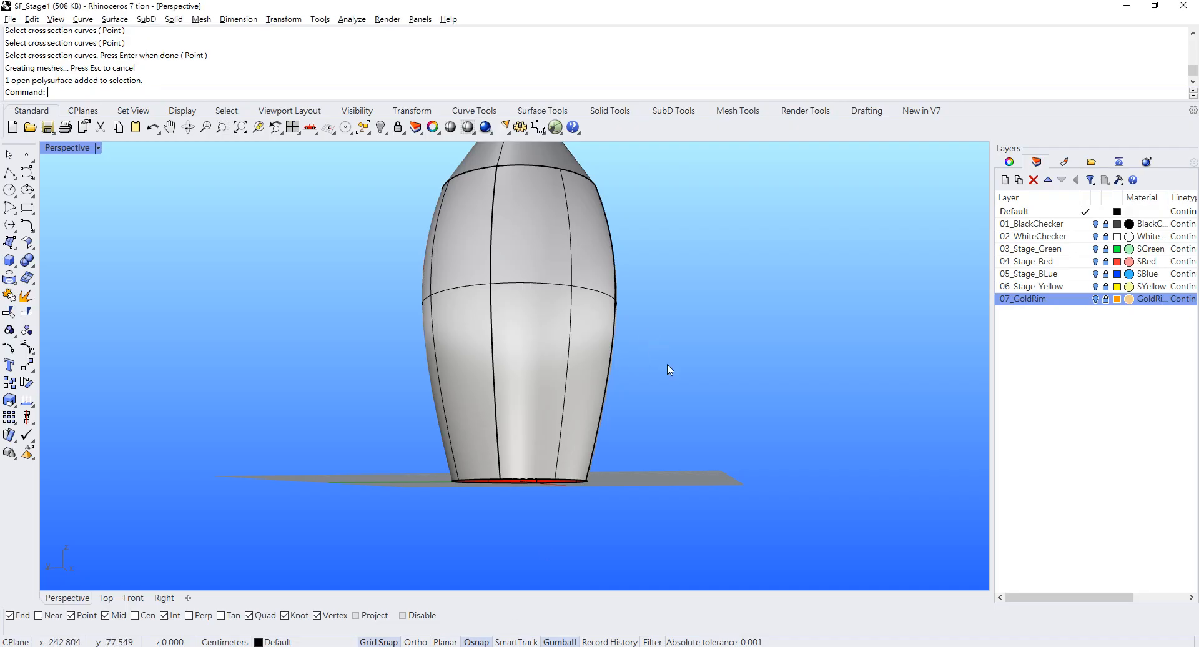
right_drag(653, 364, 628, 344)
scroll(531, 468, up, 4)
Offset the base circle inward at the body's open bottom
shift+right_drag(518, 475, 609, 318)
click(542, 356)
click(550, 362)
click(593, 396)
scroll(693, 353, up, 6)
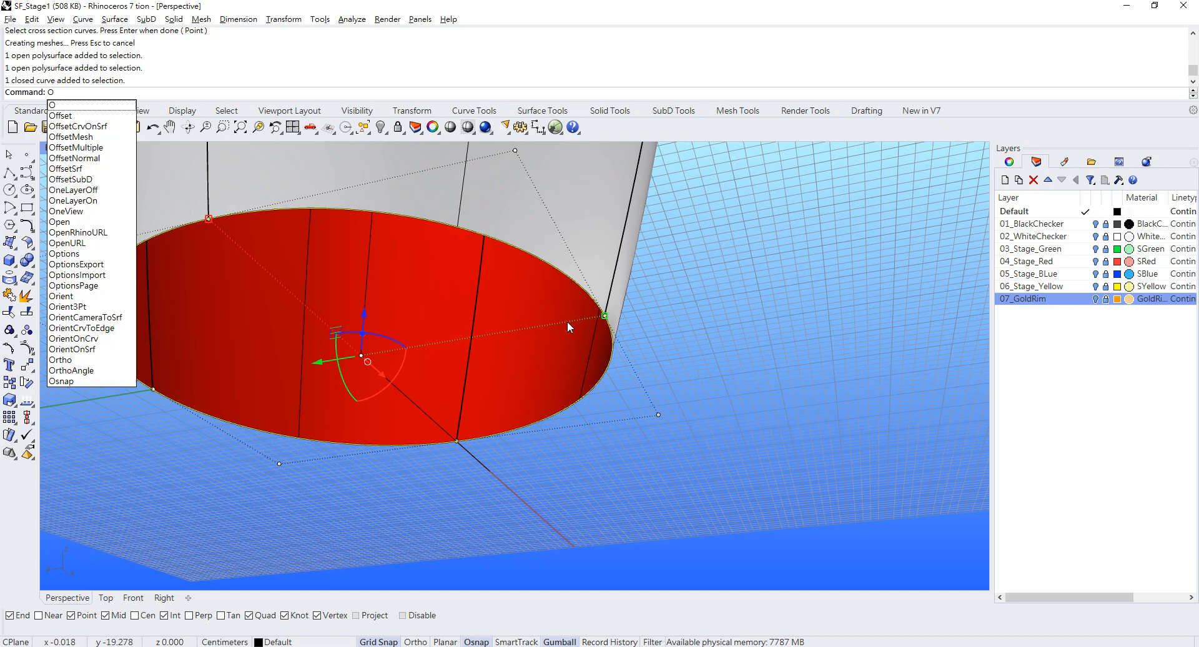
text(ffset)
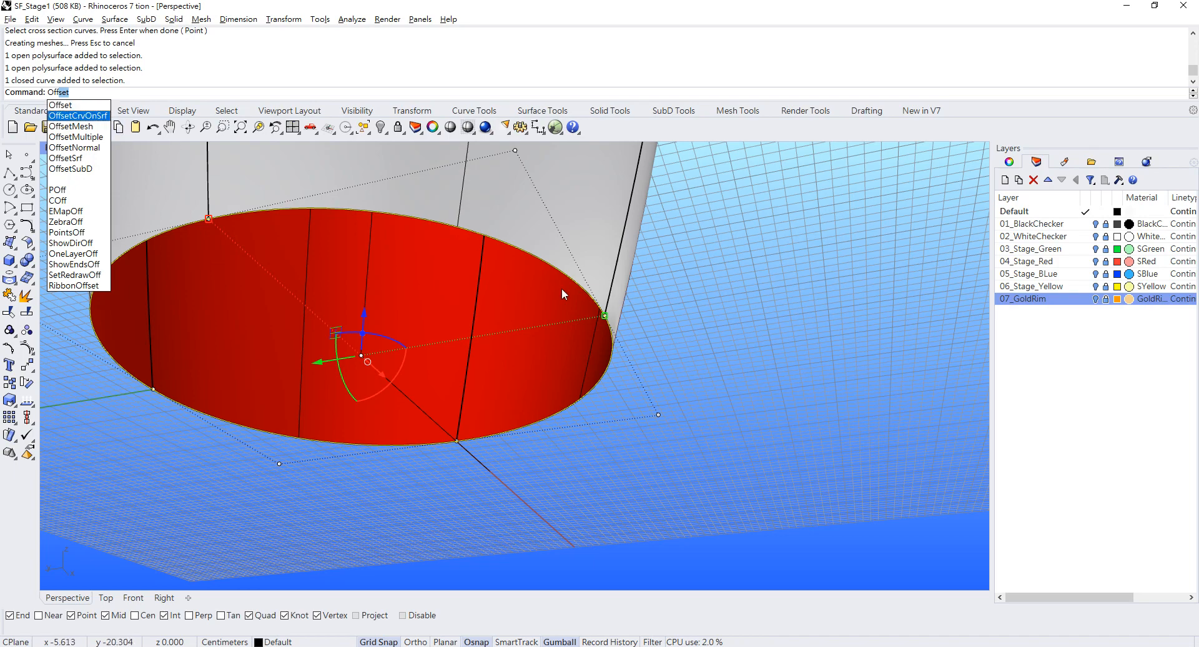
key(Return)
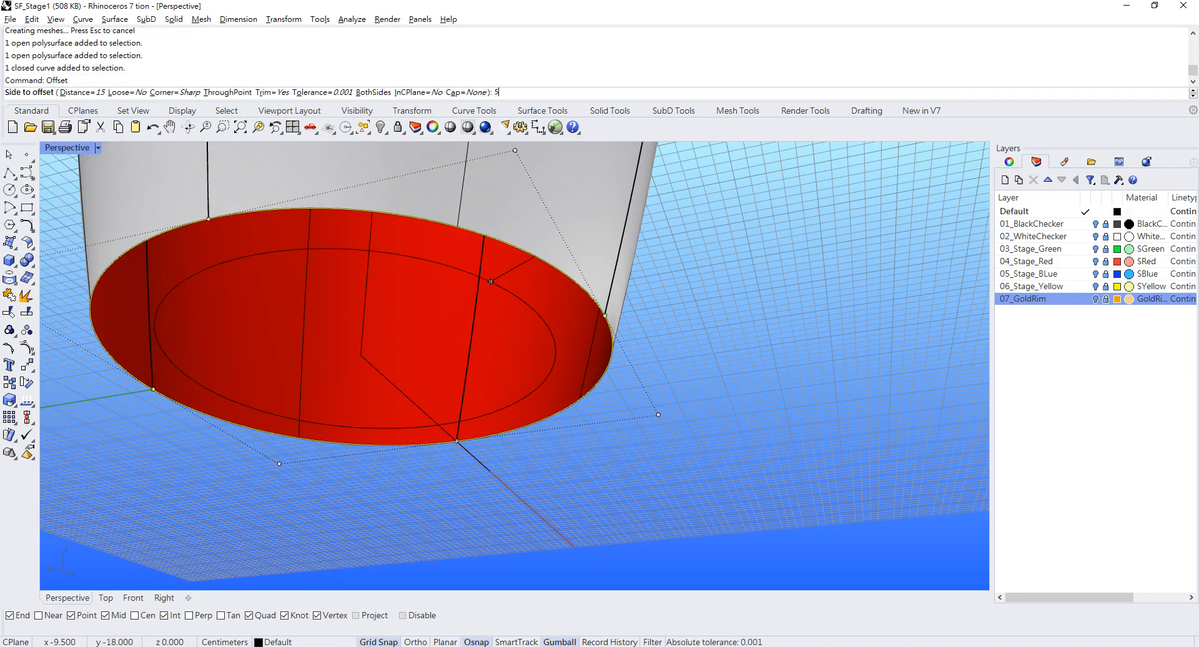
text(5)
click(500, 287)
Move the inner offset circle down along Z so it sits below the body's bottom edge
click(520, 285)
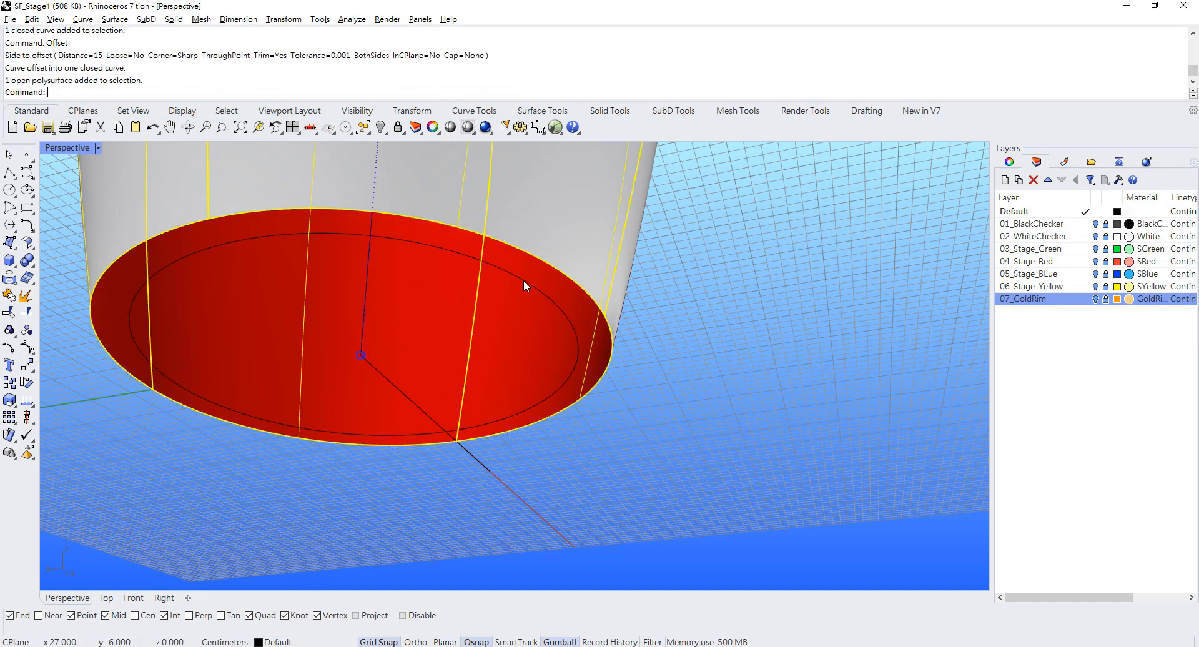
click(523, 281)
click(362, 314)
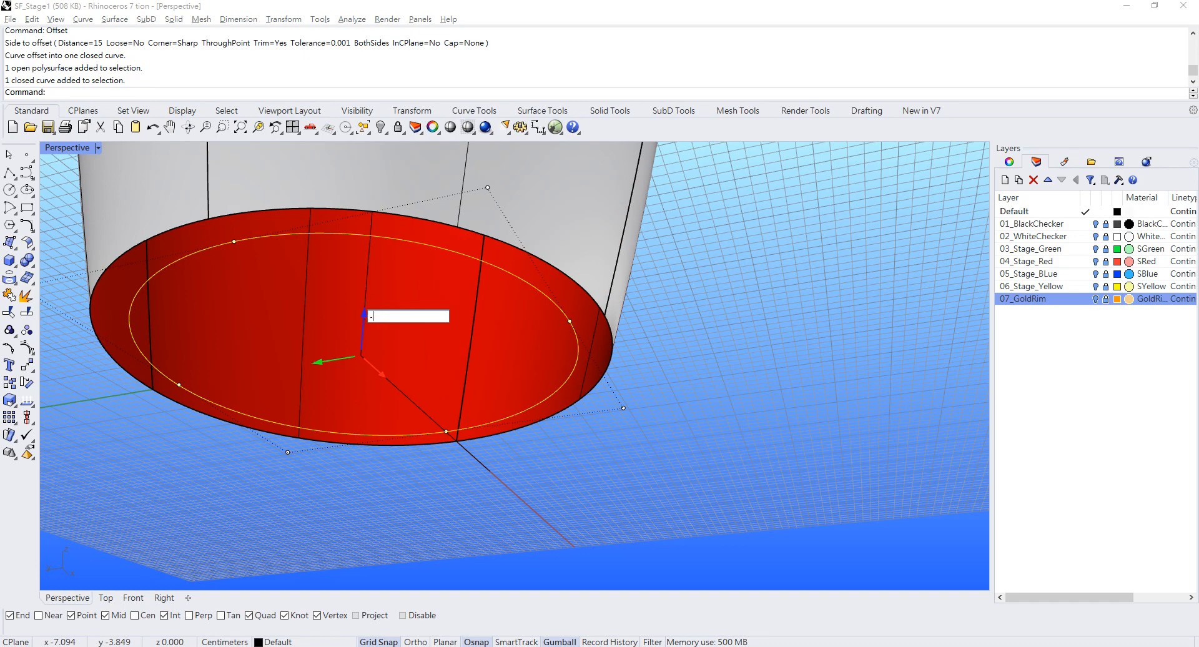
key(Return)
click(667, 290)
right_drag(667, 290, 654, 323)
Loft a tapered surface between the lowered inner circle and the curve at the body's bottom edge
text(Lock)
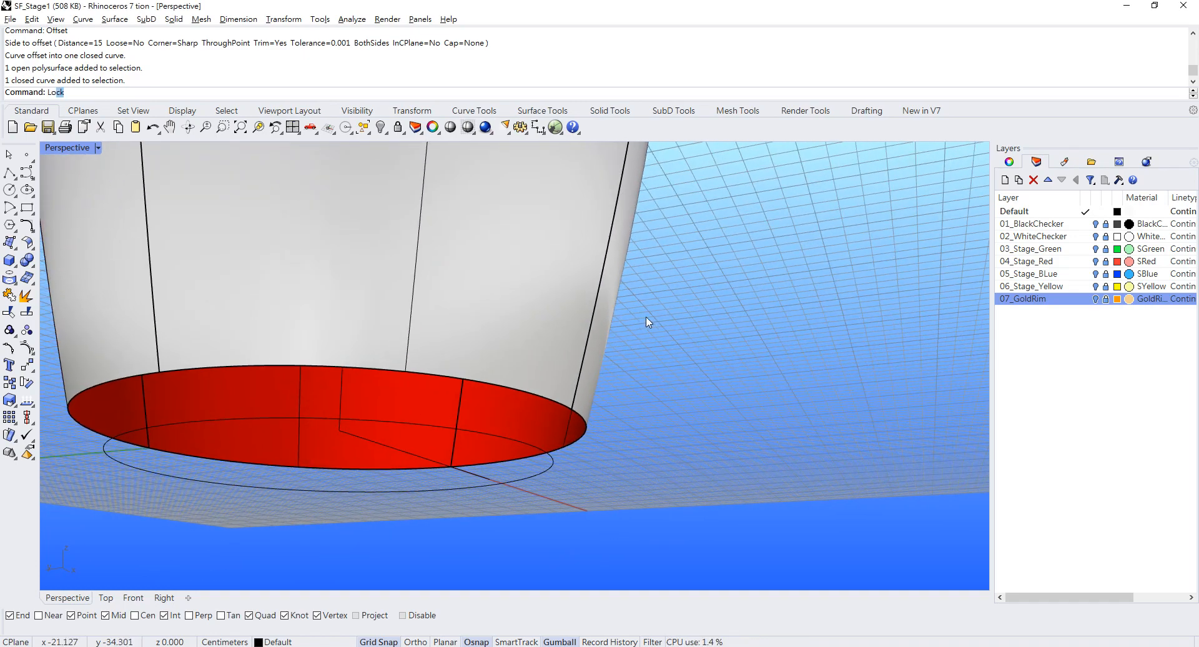
click(67, 151)
click(459, 427)
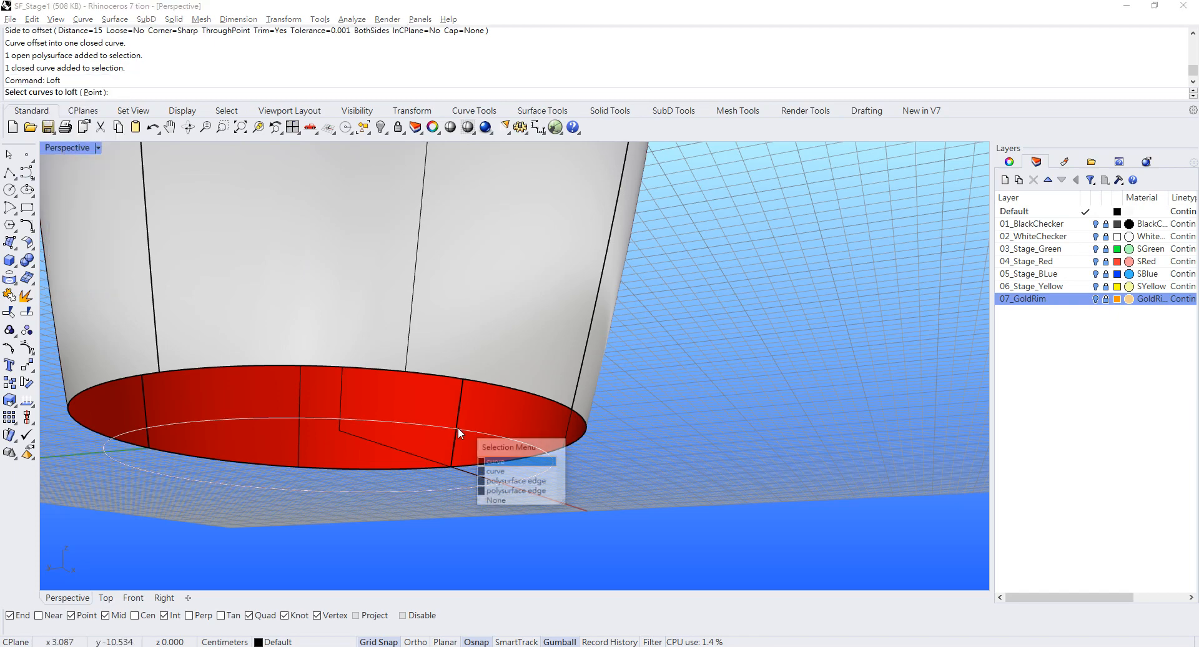
click(507, 466)
click(492, 385)
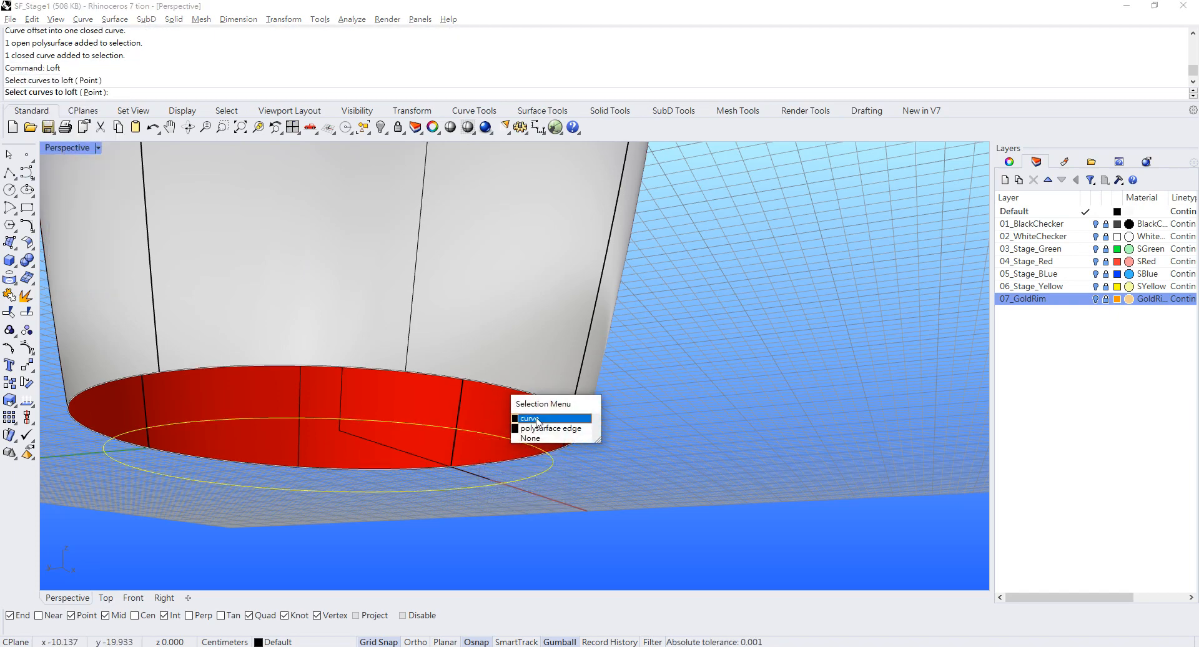
click(536, 418)
key(Return)
key(Return)
Examine the tapered lofted base from the side and from underneath
scroll(364, 380, down, 6)
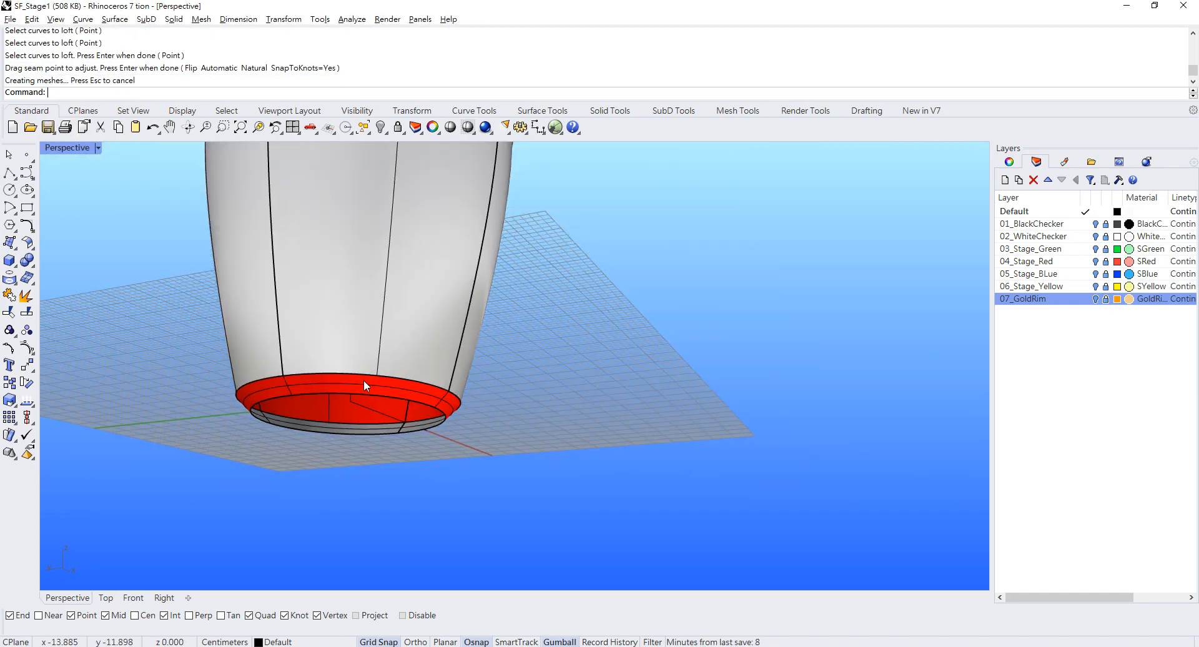
right_drag(363, 380, 578, 380)
scroll(451, 449, up, 5)
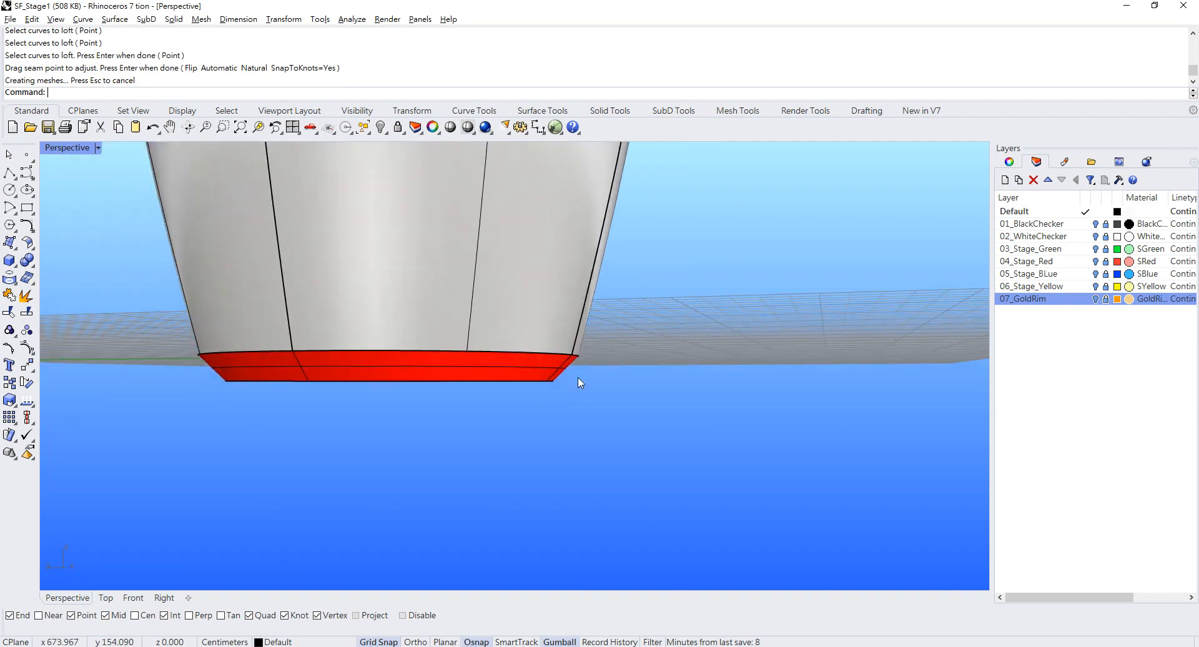
right_drag(463, 346, 556, 454)
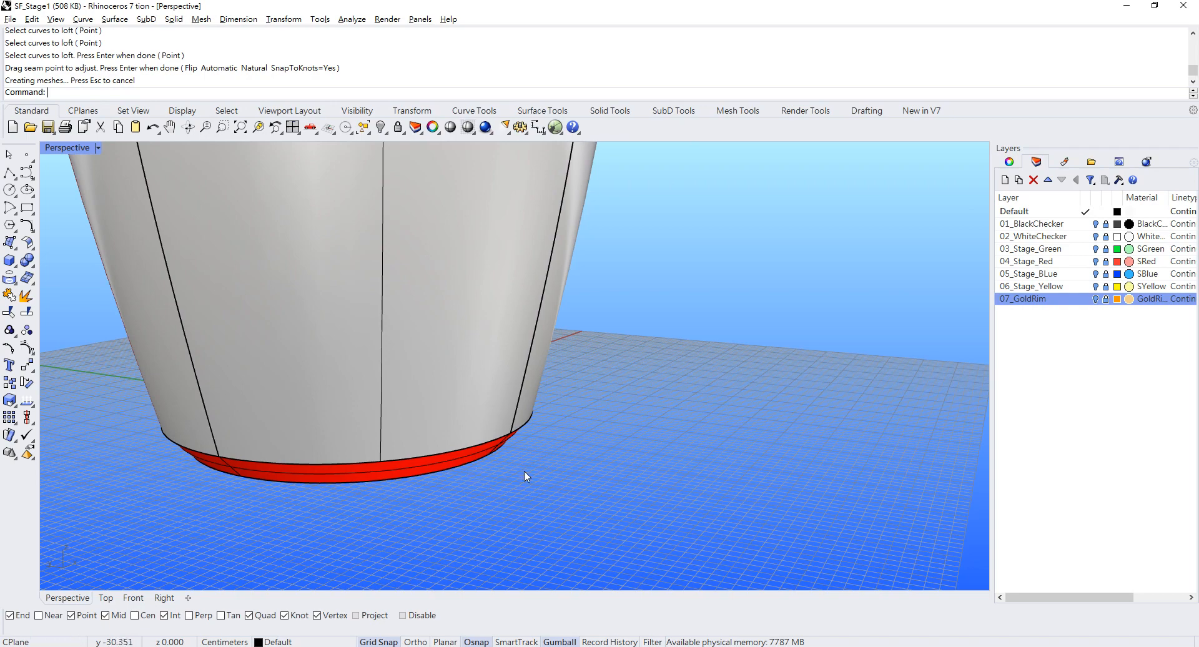
scroll(492, 474, up, 2)
right_drag(491, 464, 493, 423)
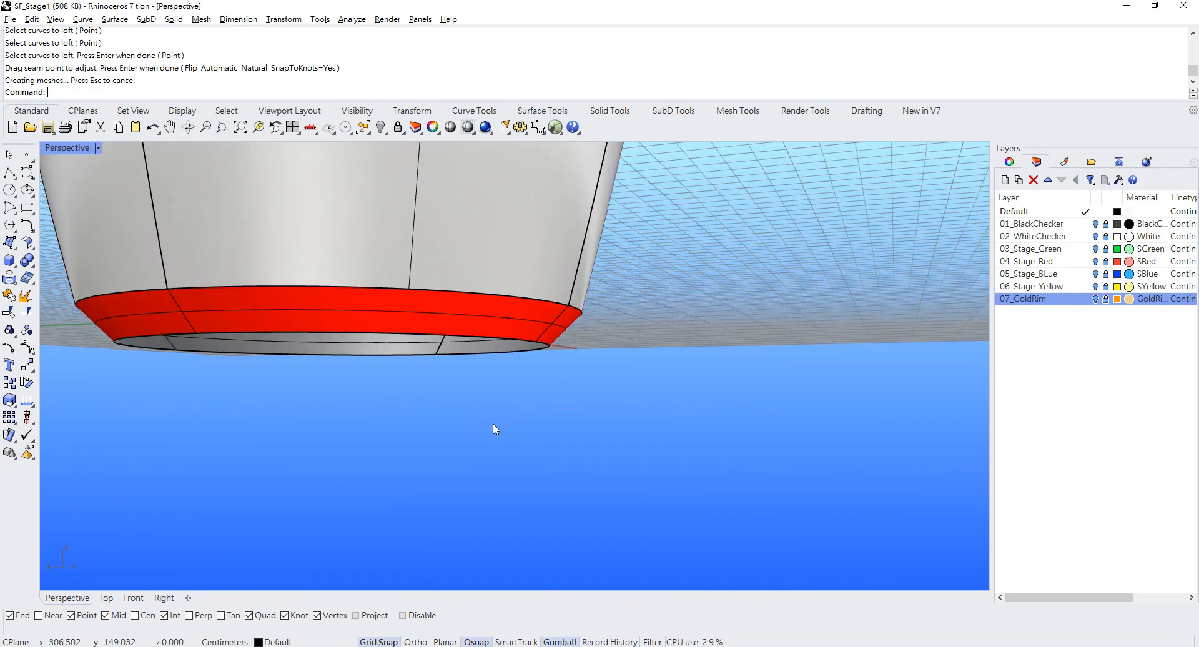
scroll(541, 353, down, 3)
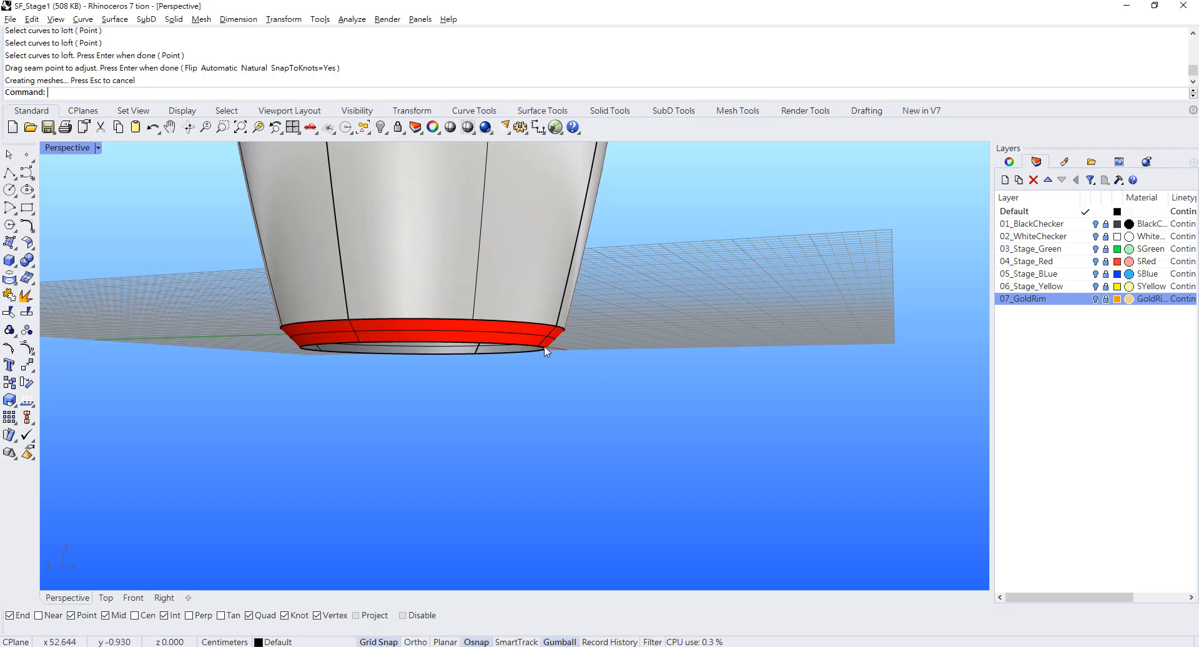
click(539, 352)
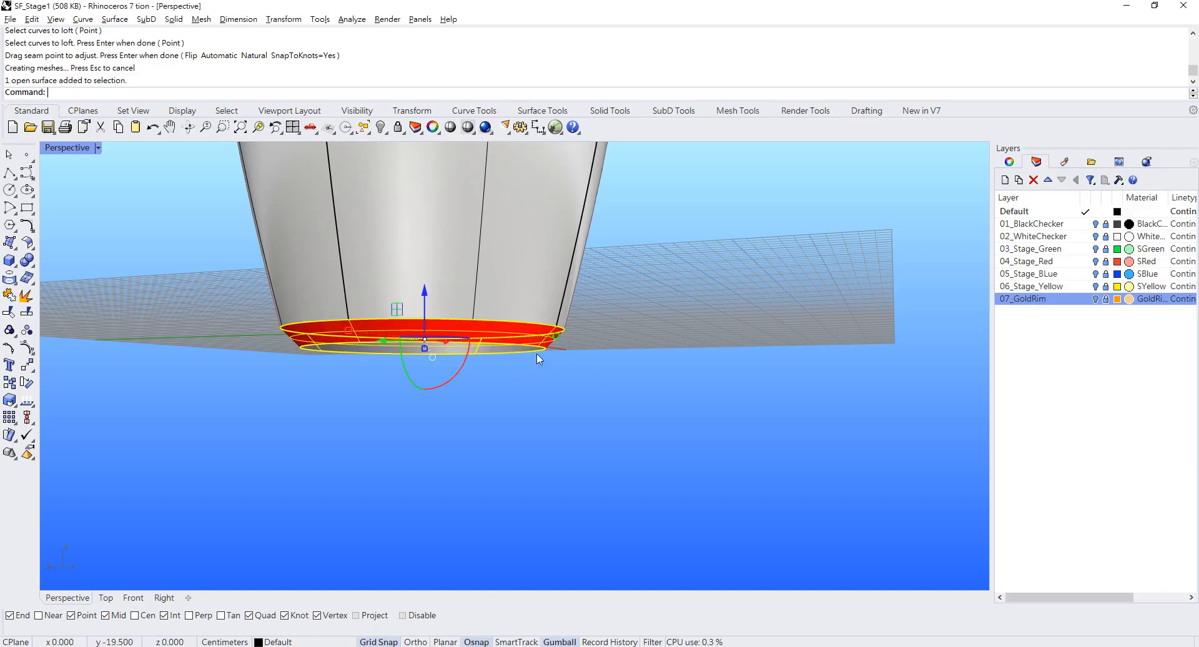
click(537, 354)
scroll(538, 358, up, 5)
click(551, 375)
shift+right_drag(300, 382, 424, 362)
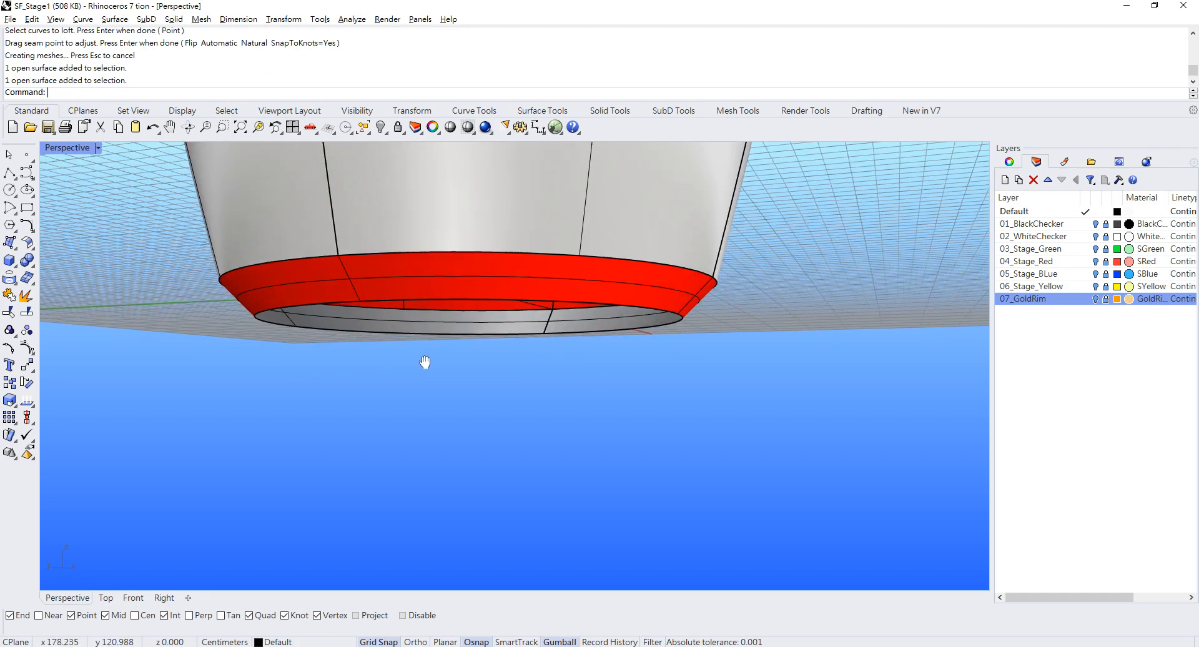
click(83, 20)
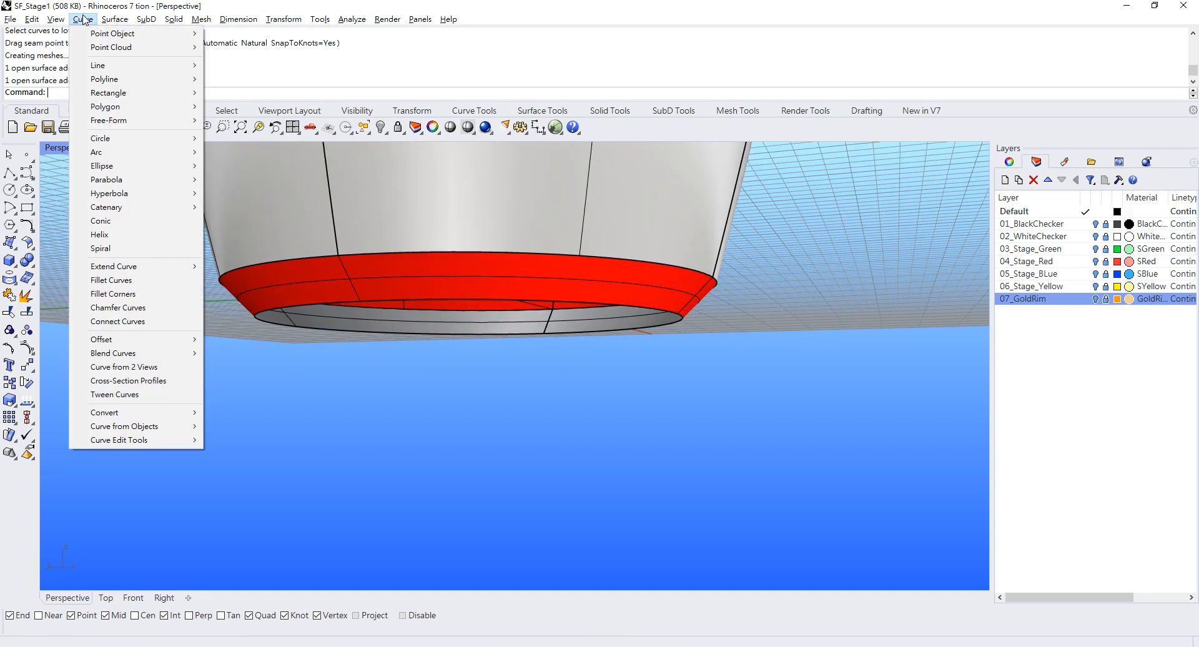
click(565, 373)
right_drag(556, 286, 498, 317)
right_drag(294, 353, 349, 264)
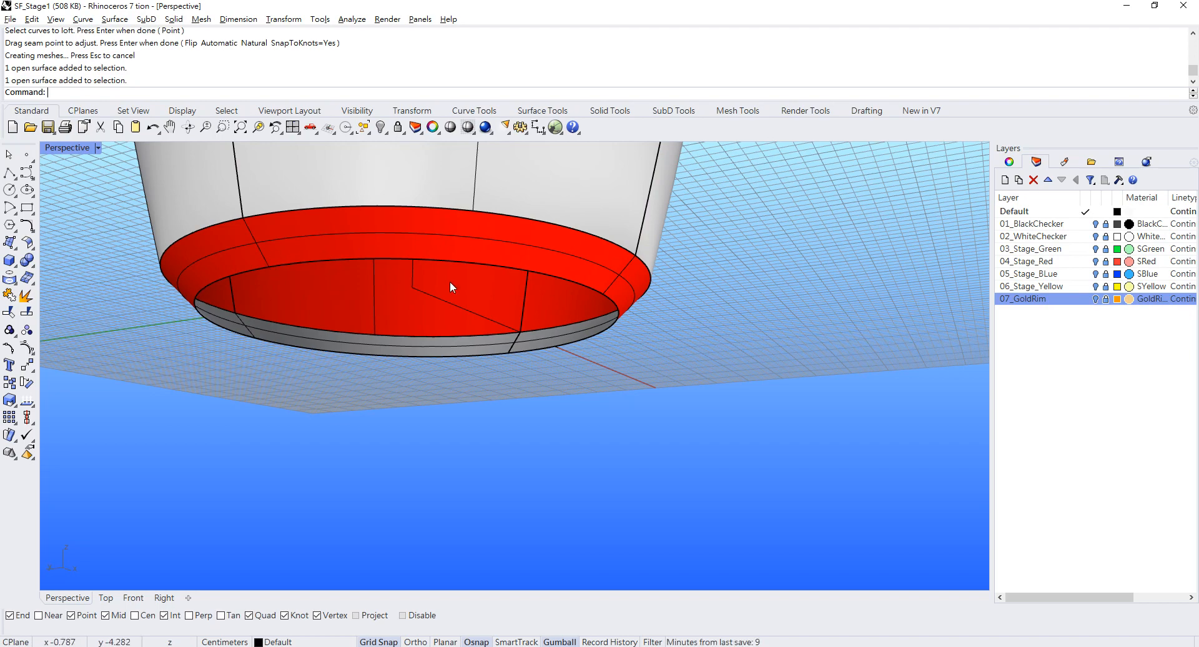
scroll(481, 460, down, 3)
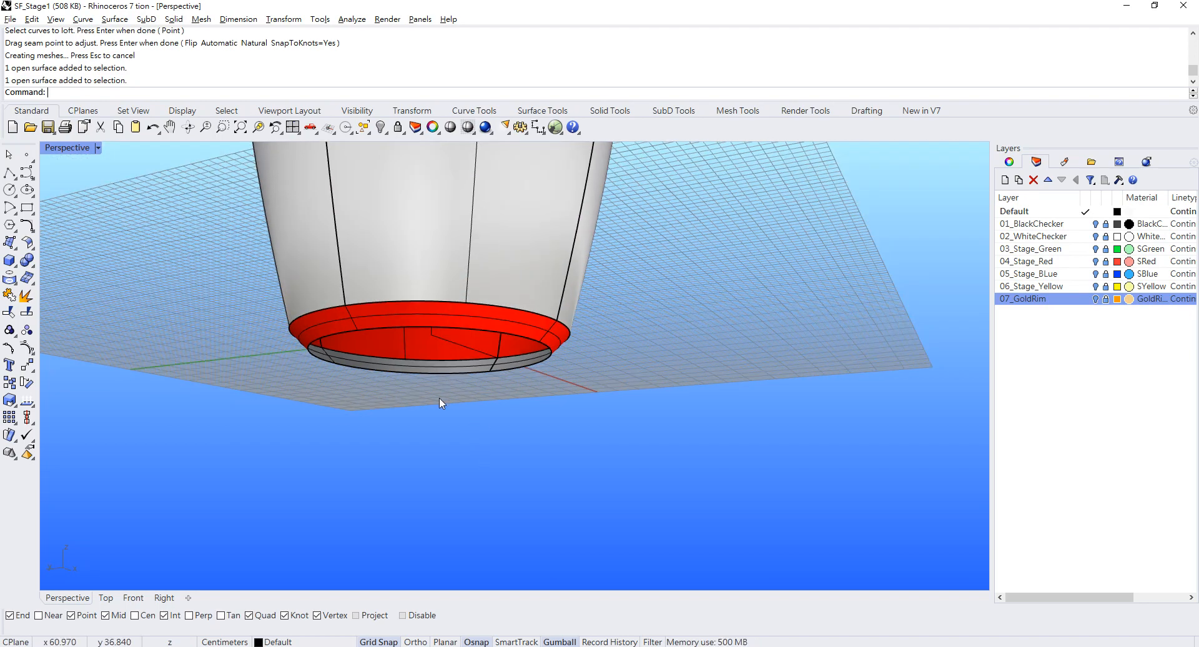
mouse_move(440, 397)
right_down()
mouse_move(453, 333)
mouse_move(458, 384)
right_up()
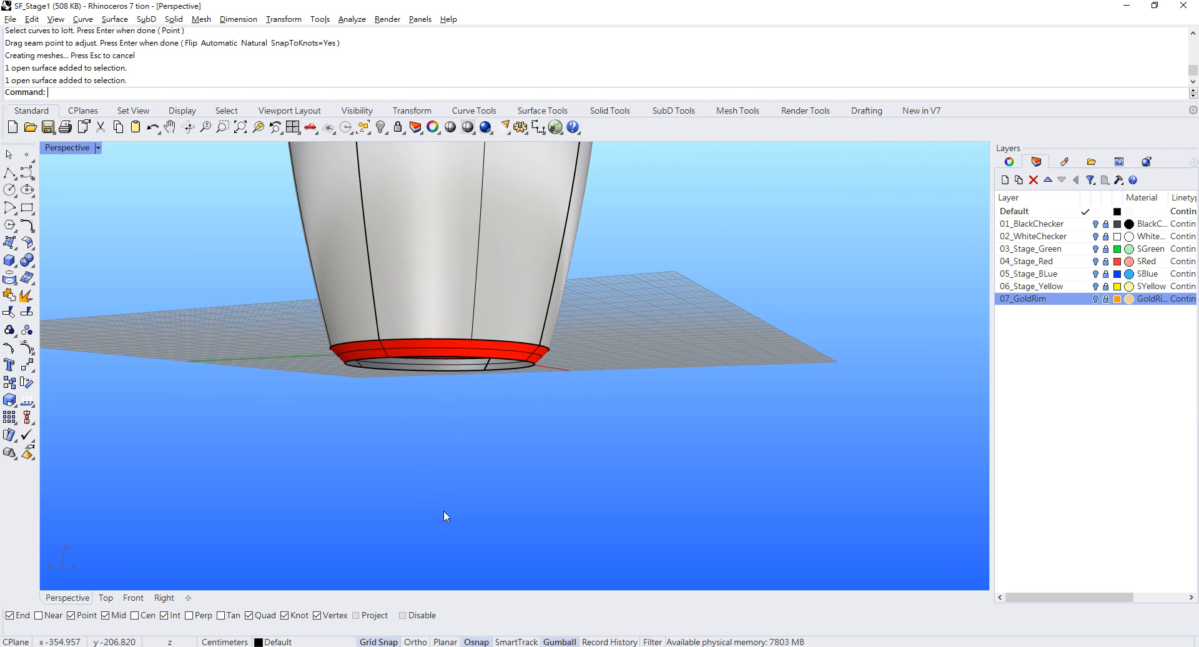
right_drag(444, 517, 476, 420)
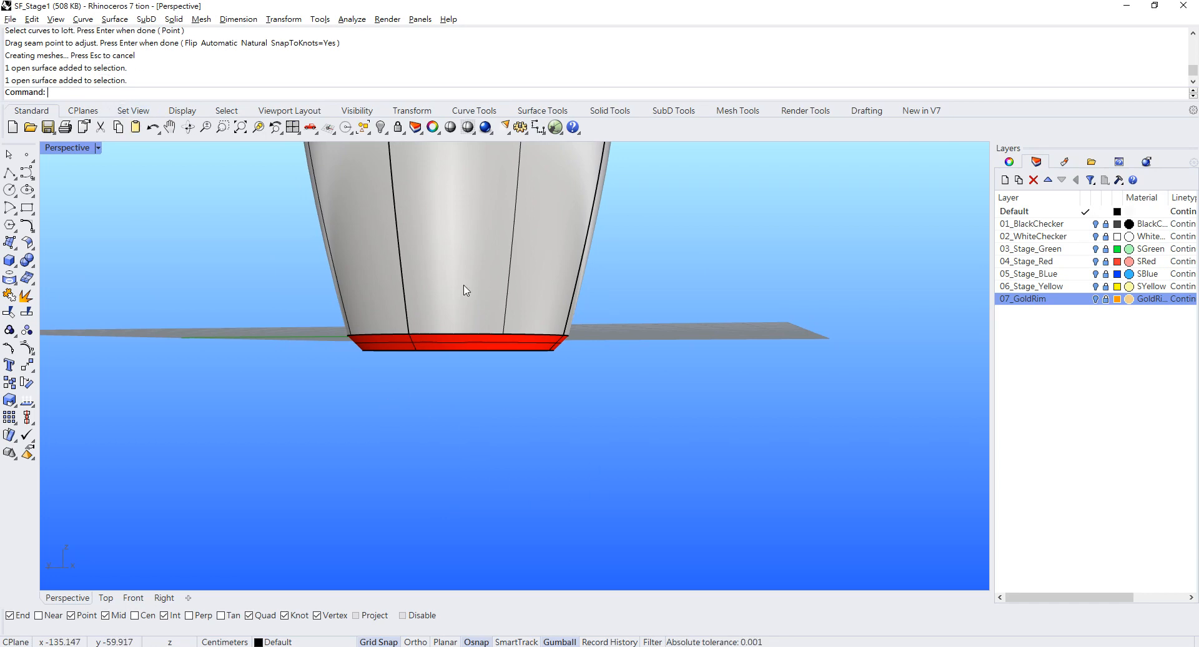
Duplicate the borders of the tapered lofted base surface as curves
scroll(465, 290, up, 2)
click(82, 19)
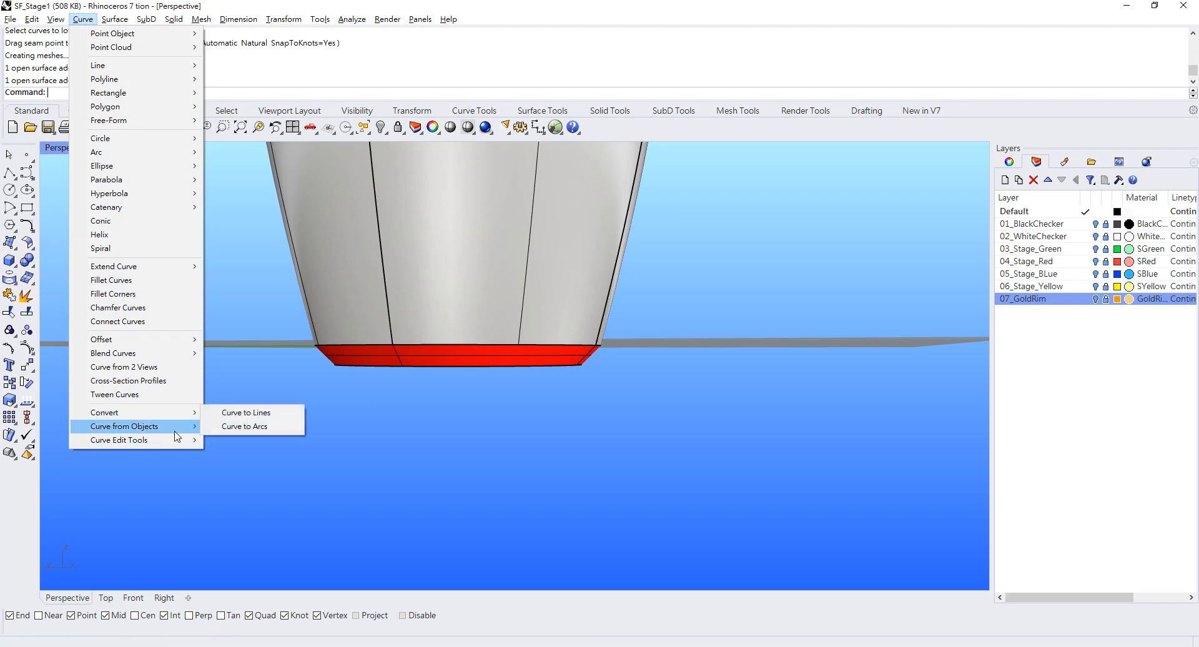
mouse_move(187, 426)
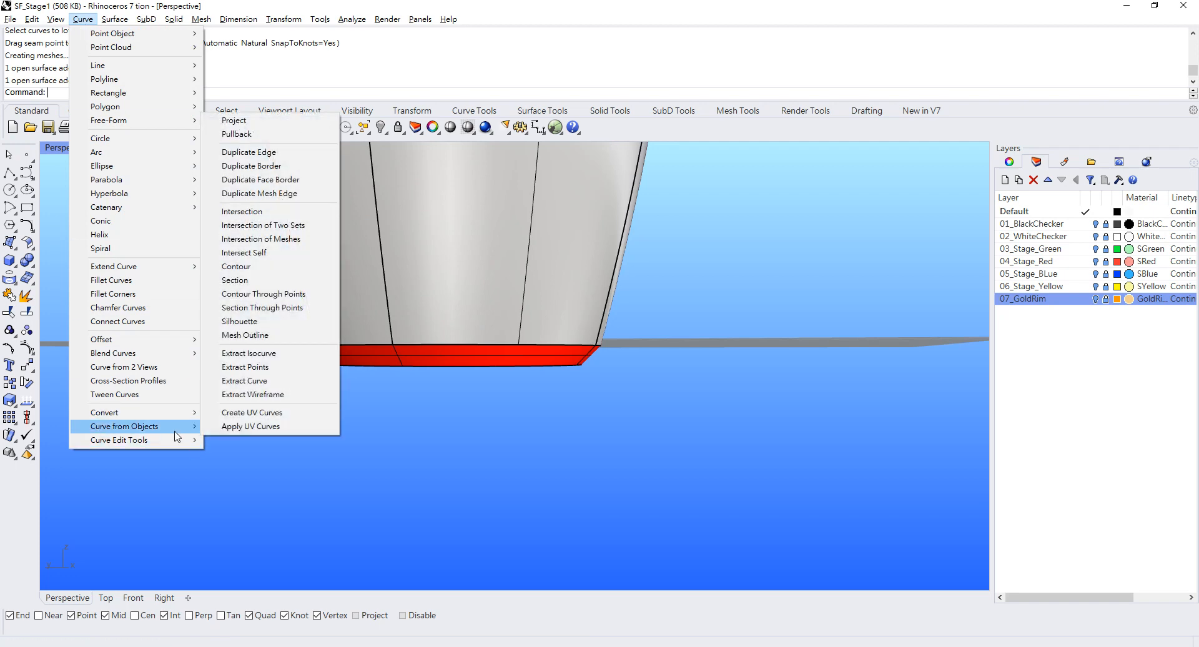
click(279, 169)
right_drag(512, 406, 407, 313)
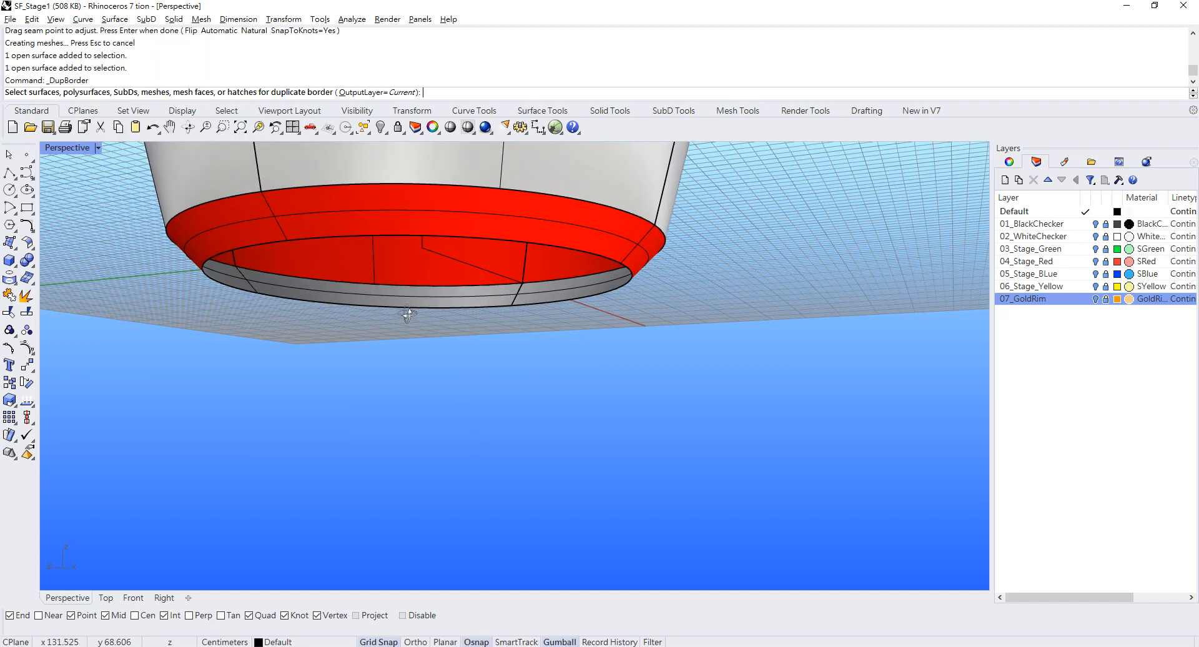
click(384, 240)
right_click(294, 258)
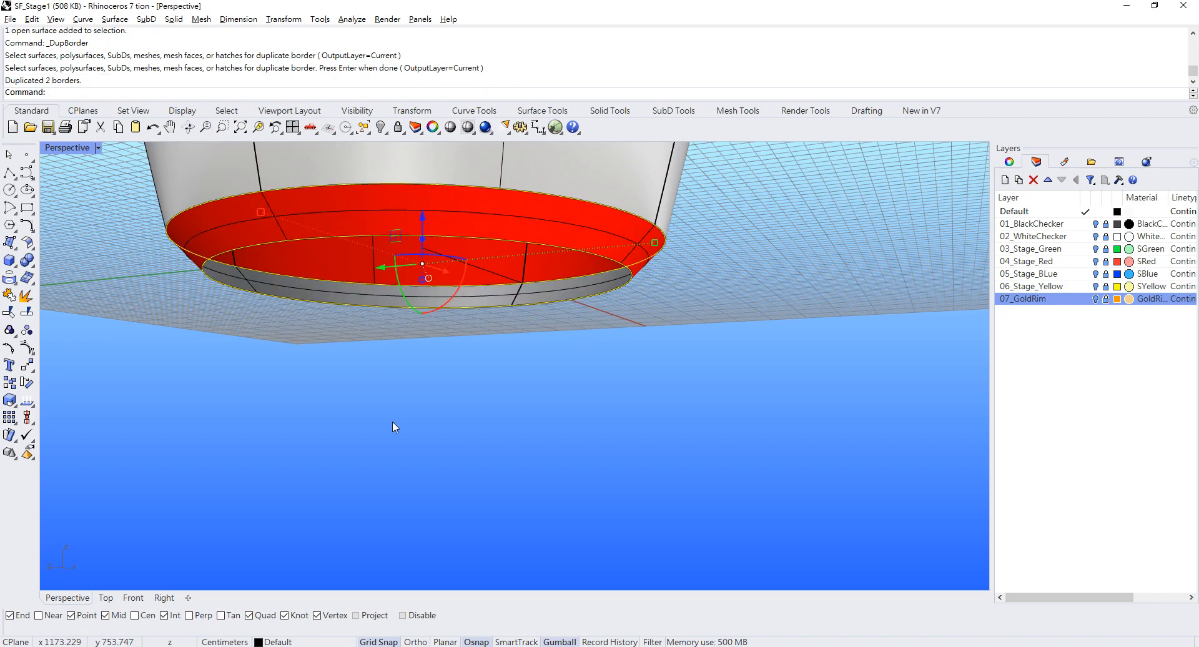
Try to copy the lower border curve of the tapered base by -20 cm along Z
click(370, 234)
click(403, 270)
scroll(461, 273, down, 3)
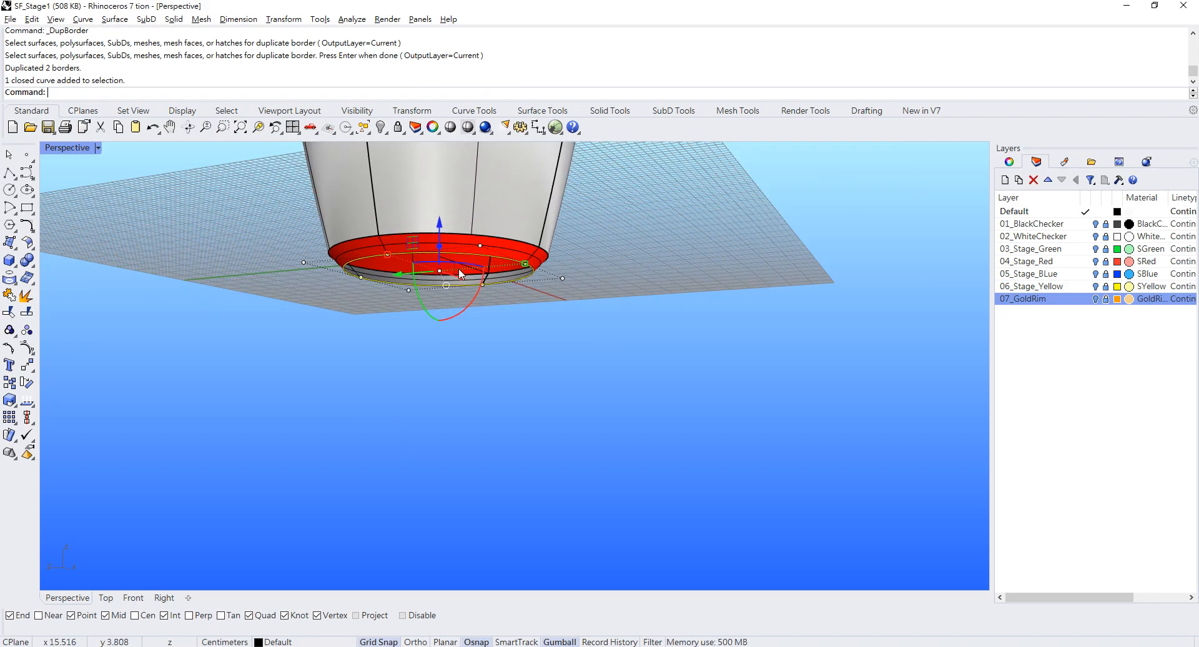
right_drag(461, 273, 485, 238)
scroll(500, 251, up, 4)
click(451, 262)
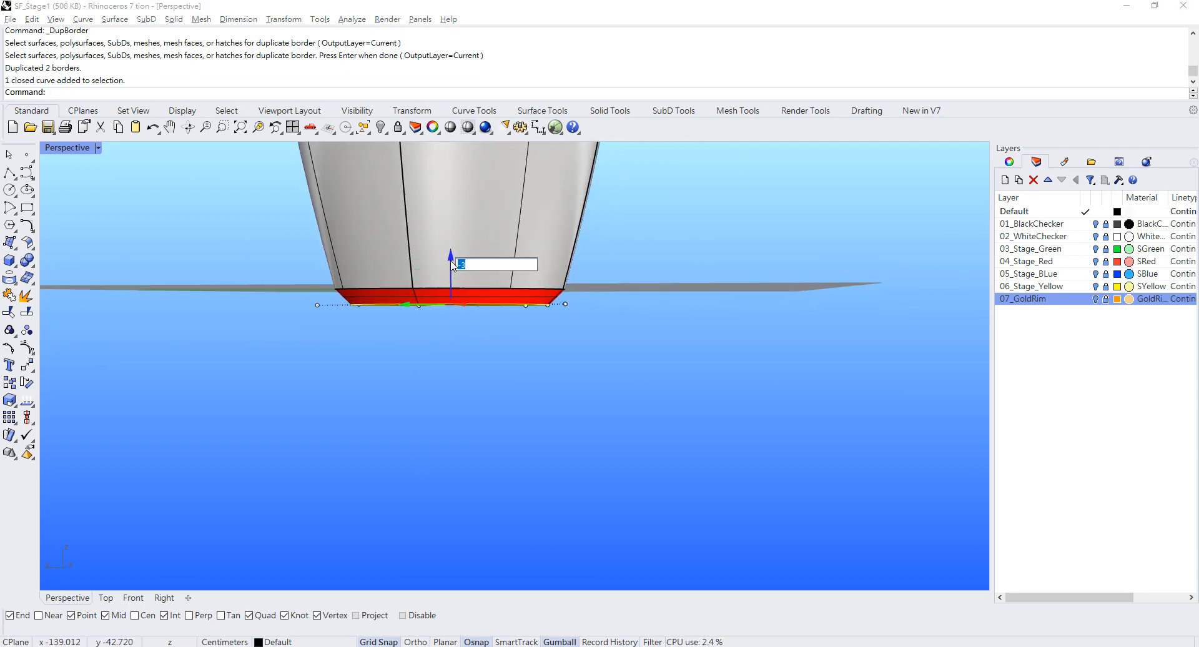
text(ㄉㄦ)
key(BackSpace)
key(BackSpace)
text(-20)
key(Return)
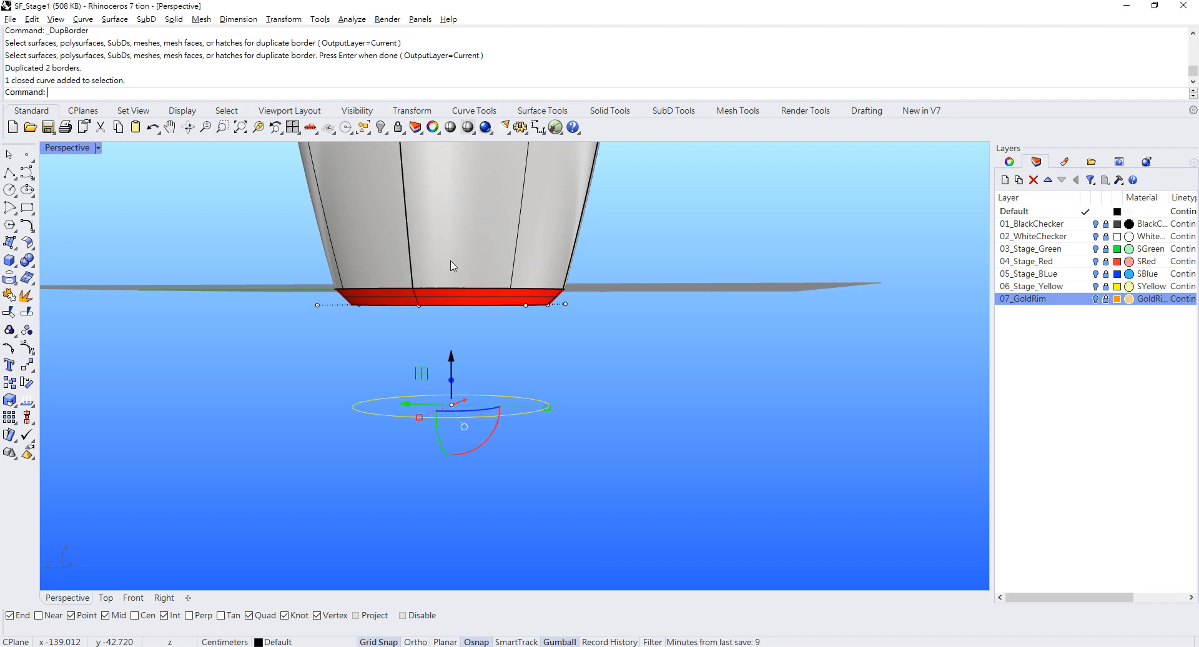
scroll(514, 320, down, 8)
scroll(519, 310, up, 6)
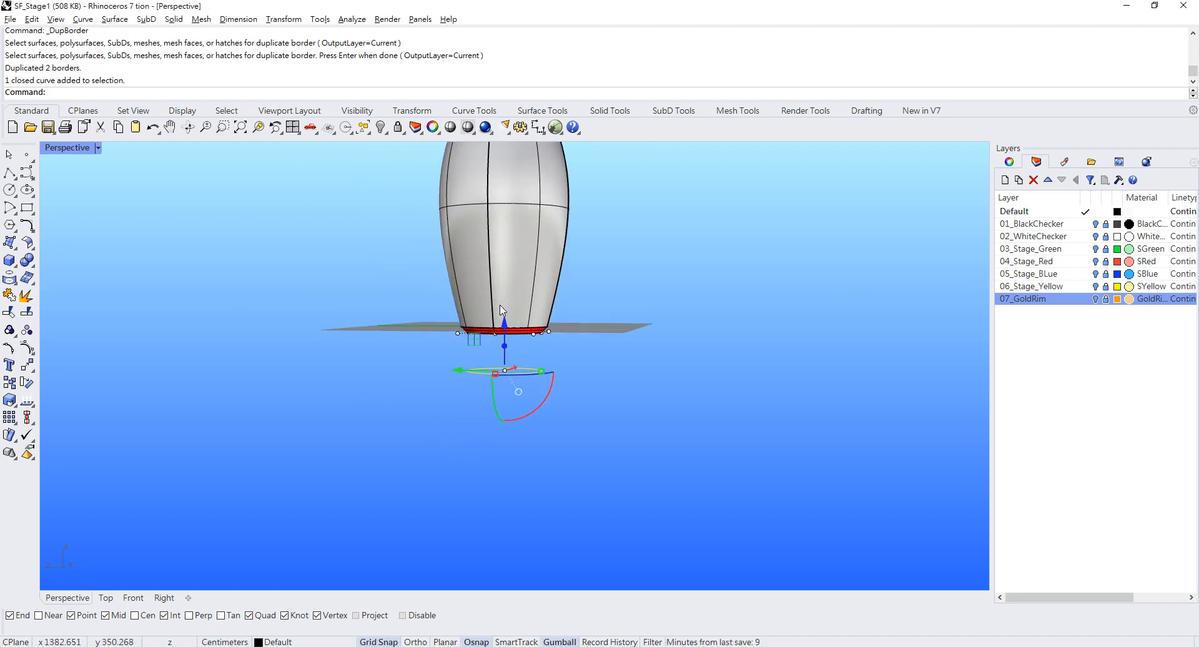
Undo the gumball transforms of the lower border curve
click(507, 347)
click(627, 347)
key(ctrl+z)
key(ctrl+z)
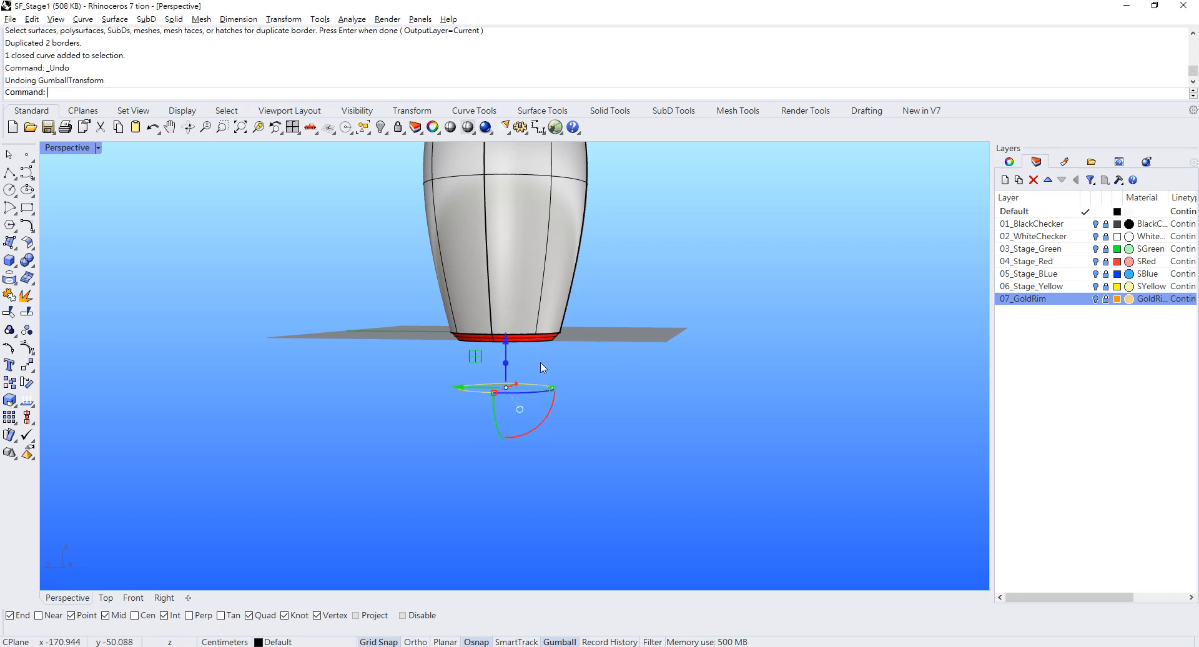
Examine the tapered base's lower rim and the curves lying on it
scroll(532, 351, up, 7)
click(526, 332)
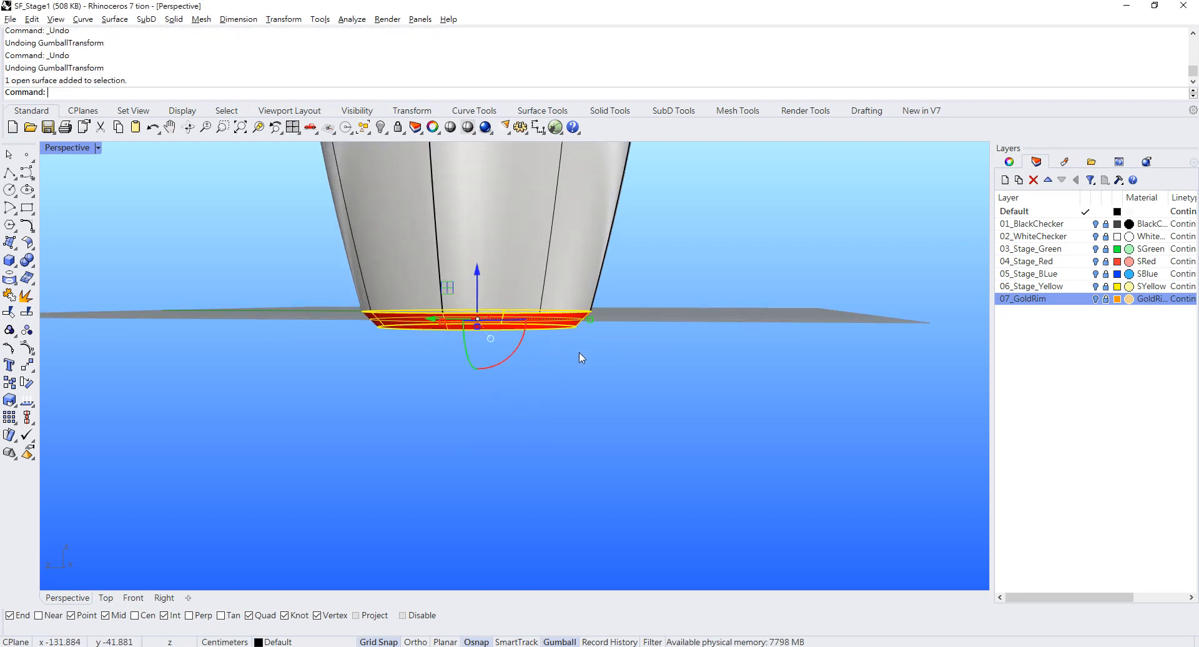
right_drag(579, 353, 636, 347)
click(521, 260)
click(565, 294)
scroll(534, 289, up, 3)
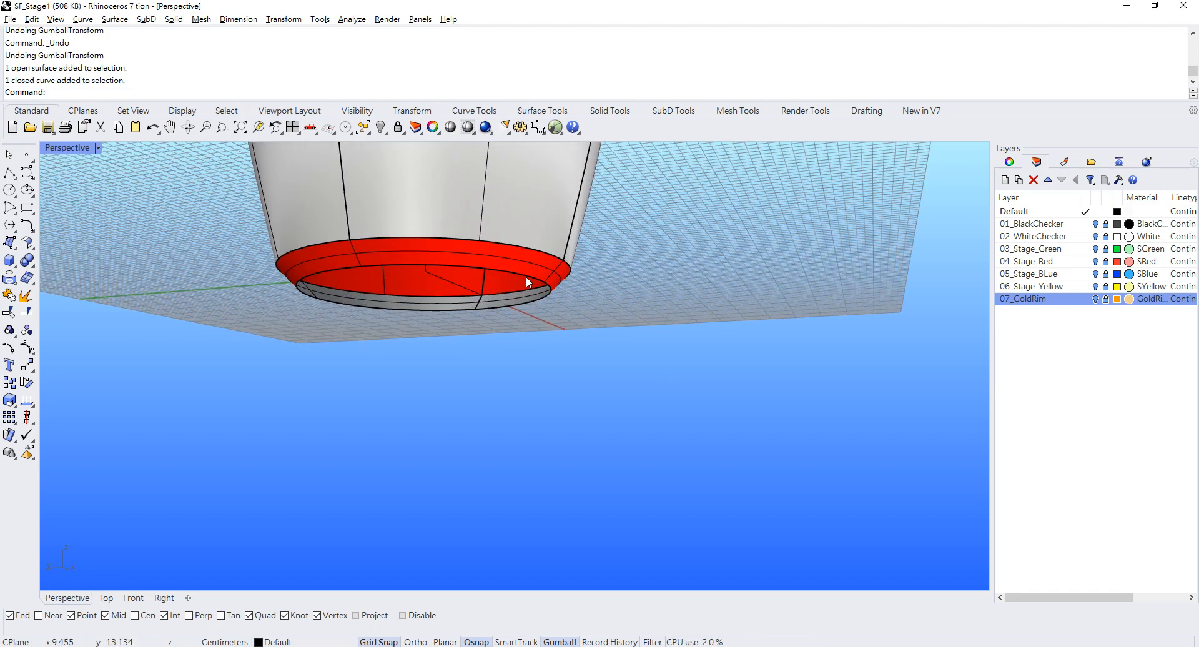
click(526, 276)
click(568, 310)
scroll(482, 270, up, 4)
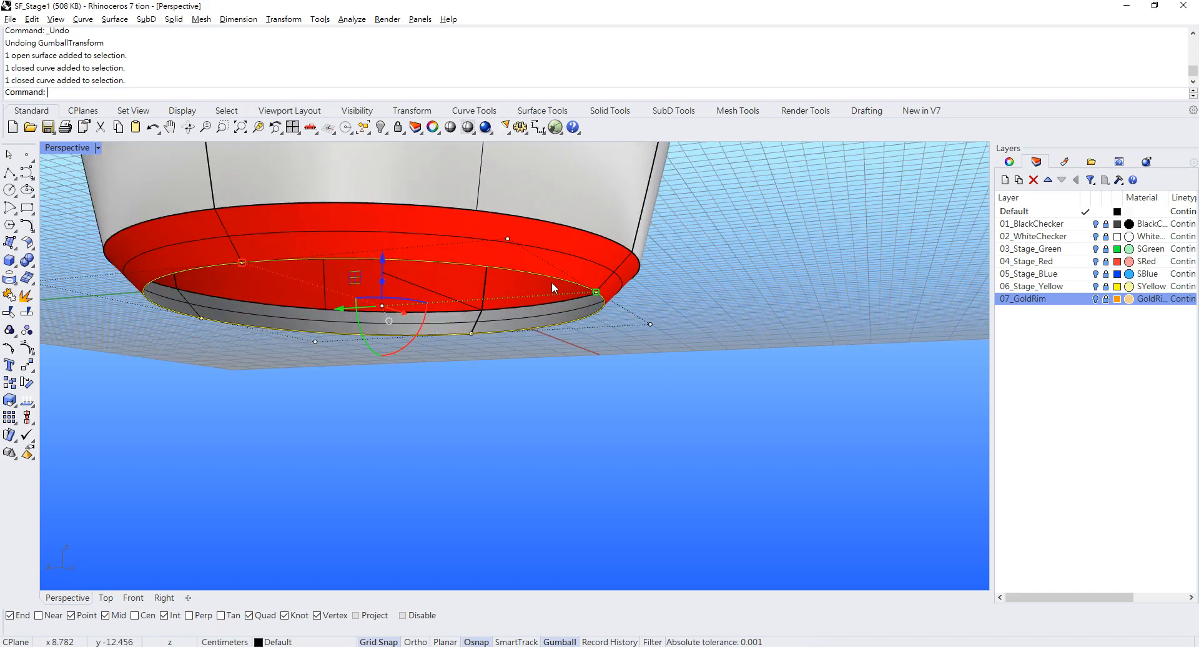
click(614, 357)
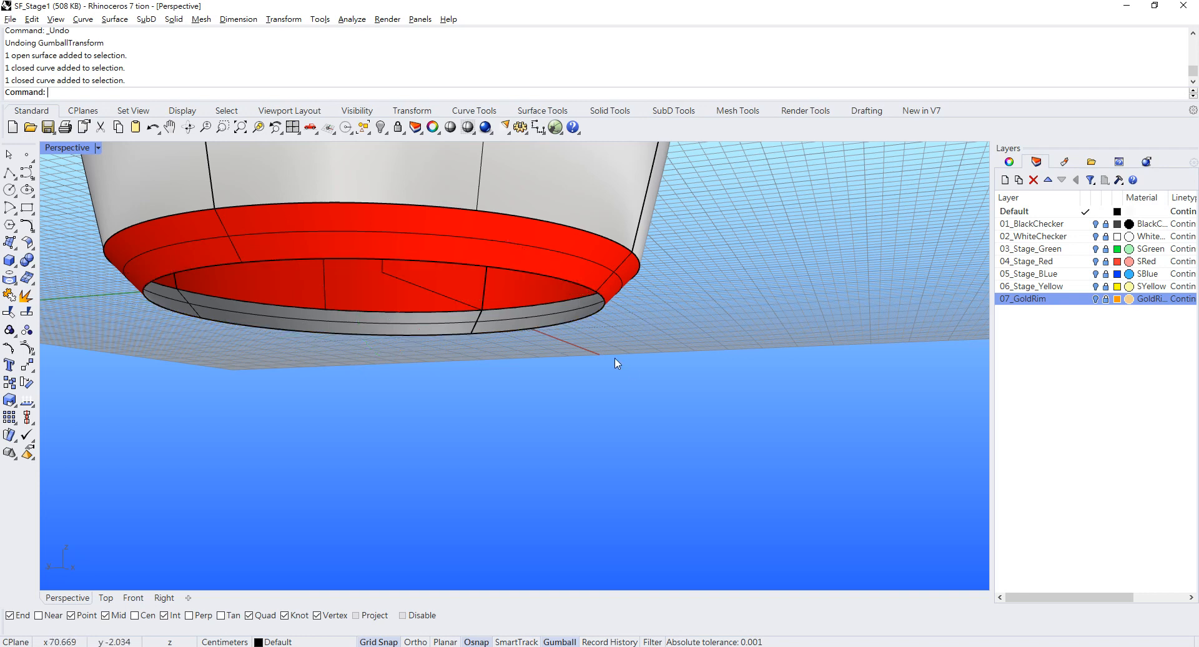
Select the curve on the tapered base's lower rim and copy it by -10 cm along Z
click(570, 285)
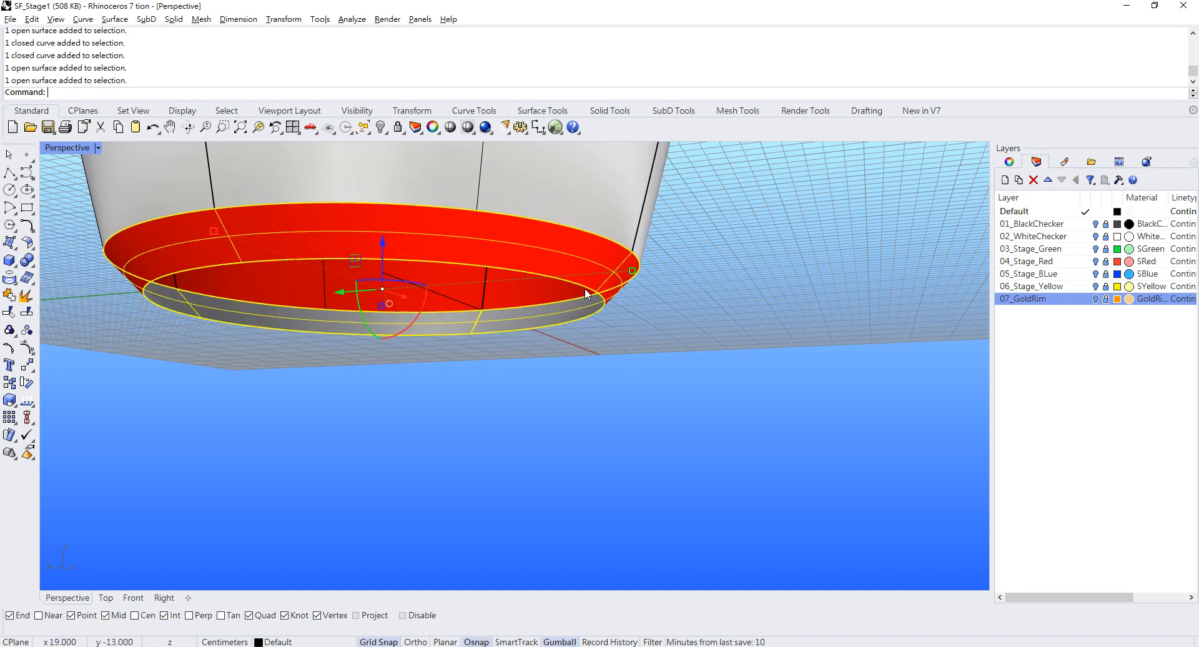
click(584, 287)
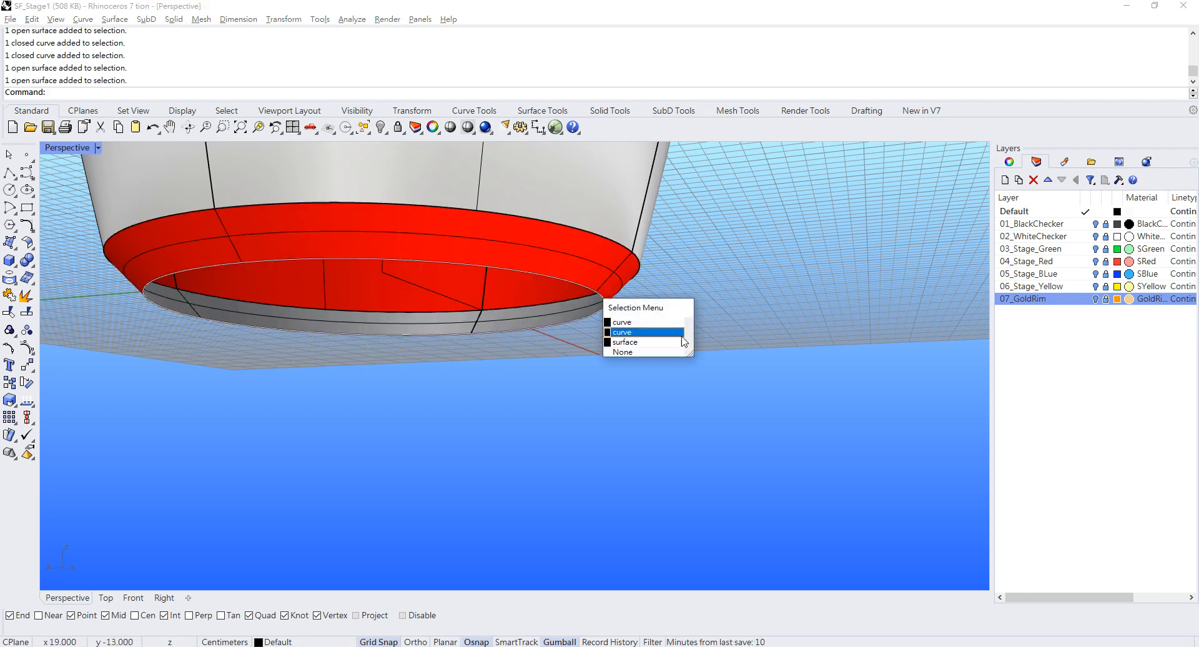
click(642, 323)
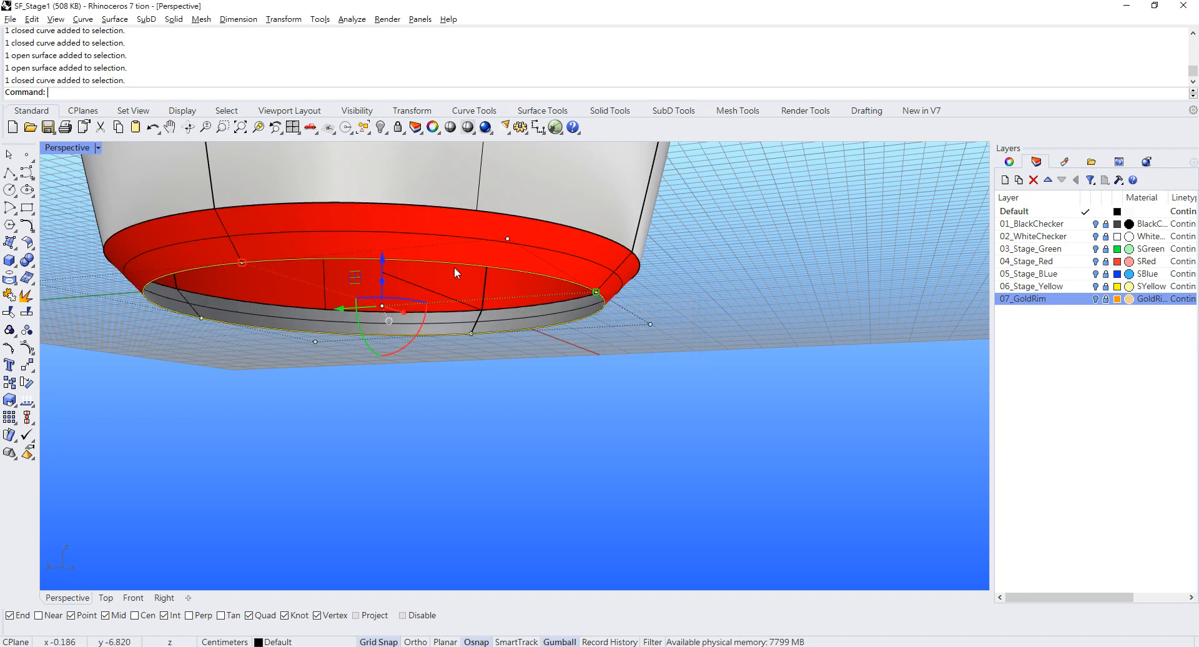
click(382, 261)
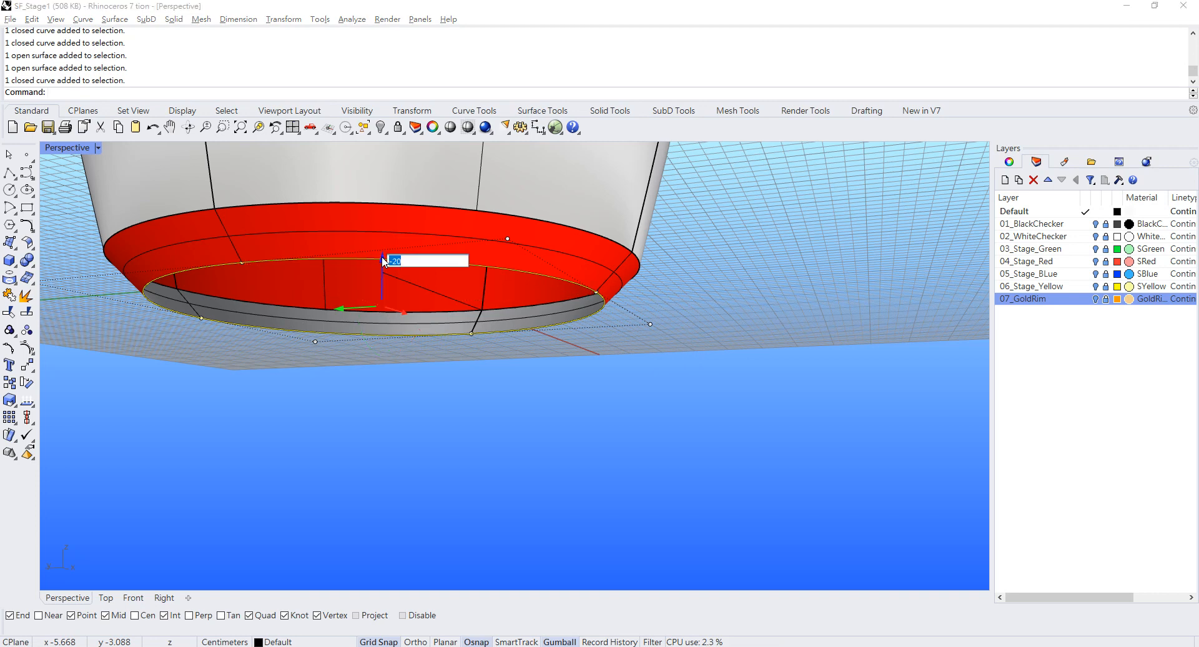
text(-10)
key(Return)
scroll(412, 328, down, 3)
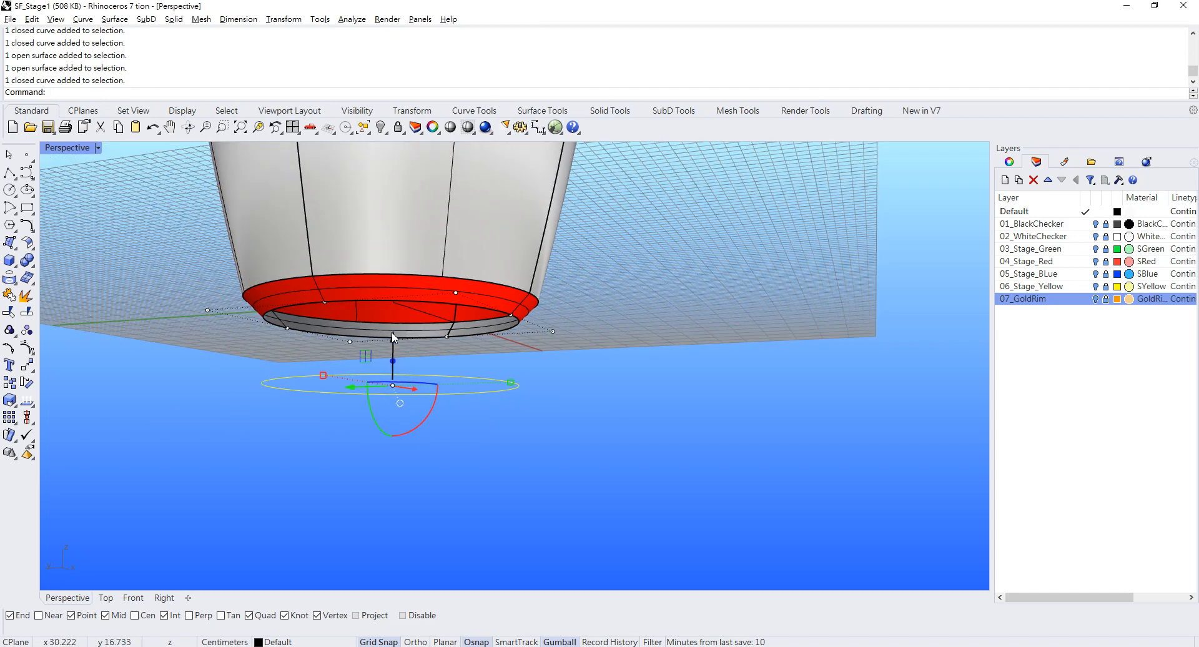
Copy the lowered circle down along Z twice more, by -10 cm each time, as stacked circles
click(392, 337)
key(Return)
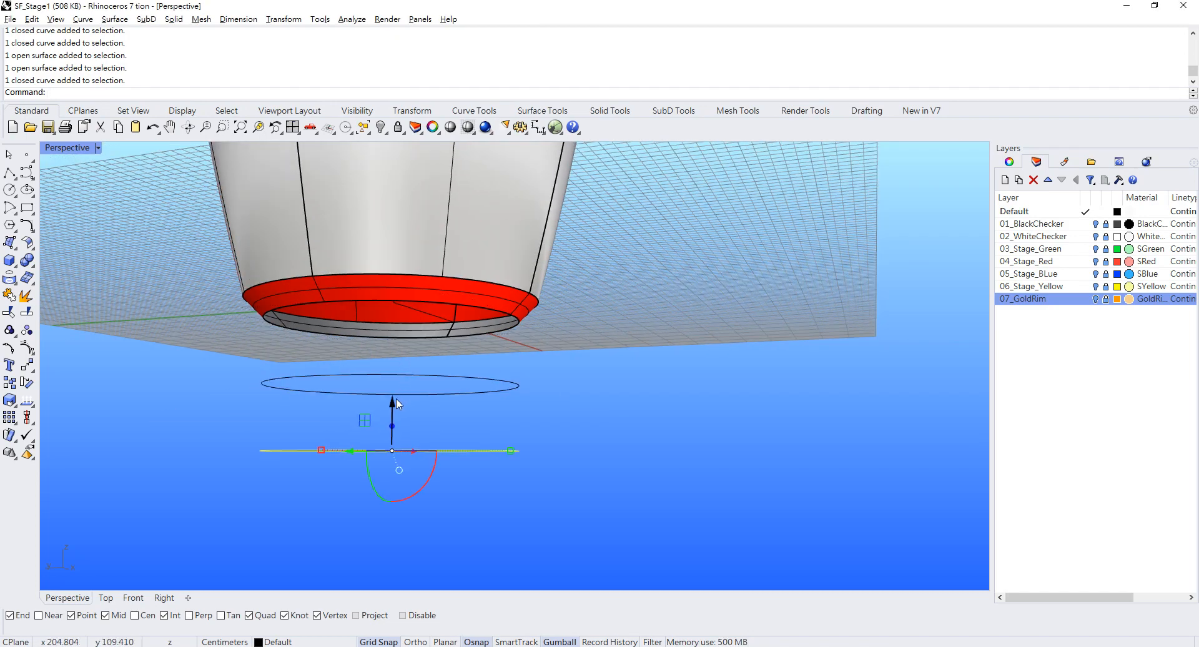
click(396, 399)
key(Return)
scroll(607, 354, down, 5)
right_drag(607, 354, 596, 391)
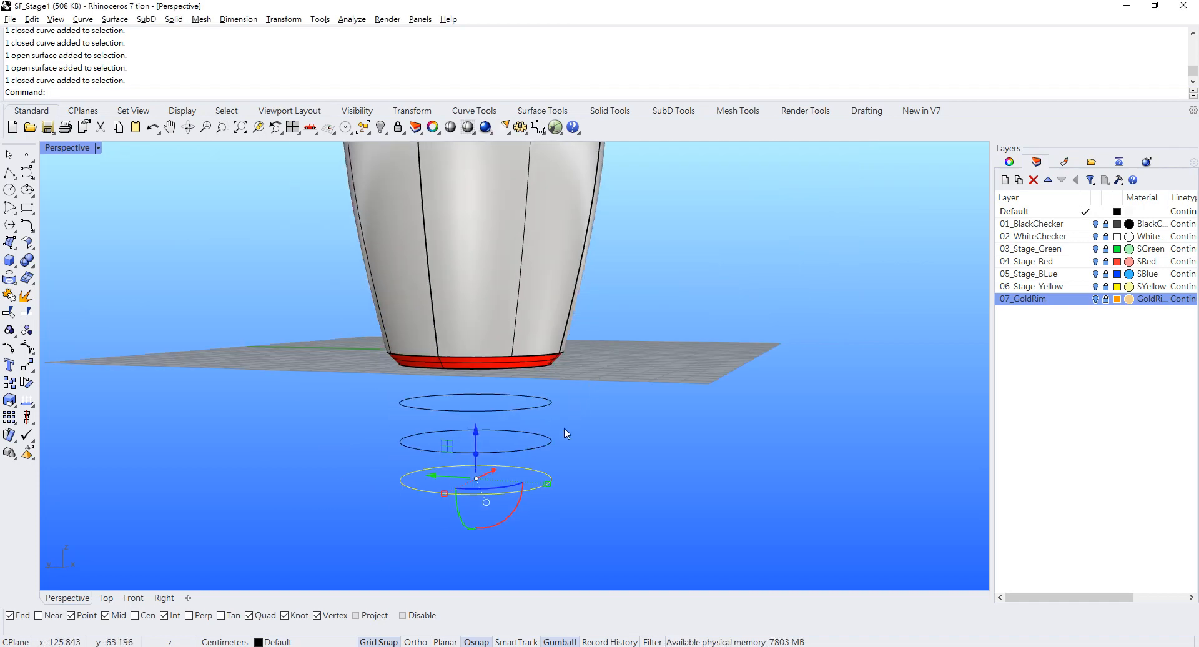
Examine the three stacked circles beneath the tapered base
scroll(539, 443, up, 2)
right_drag(565, 445, 609, 379)
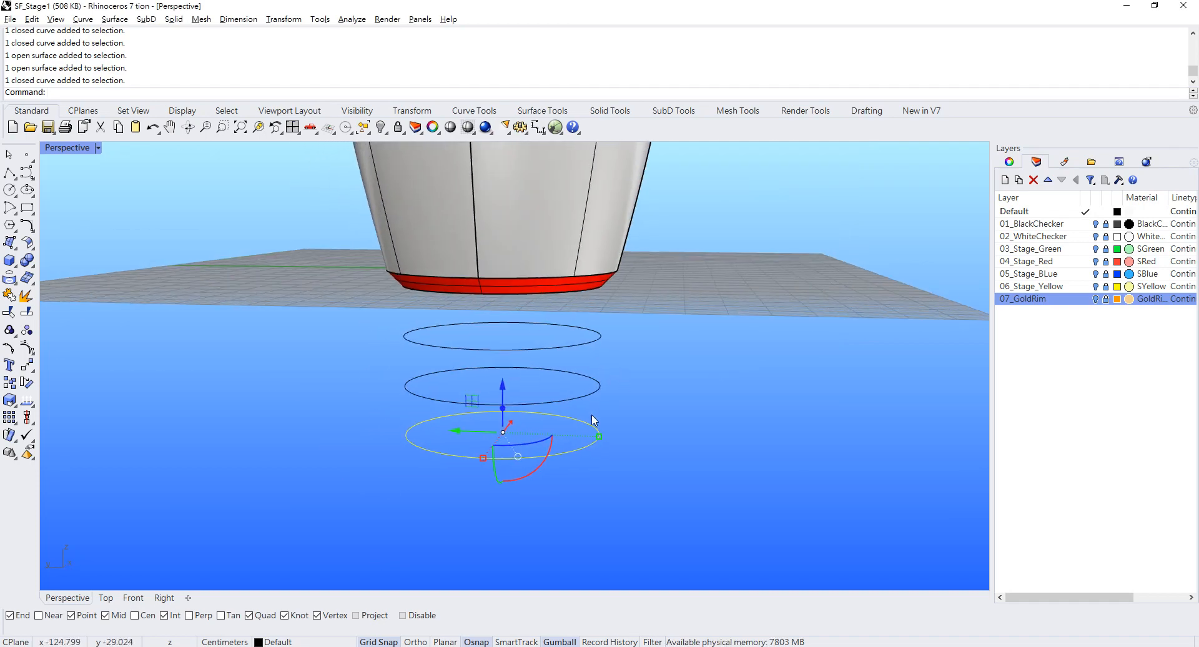
click(591, 414)
click(596, 382)
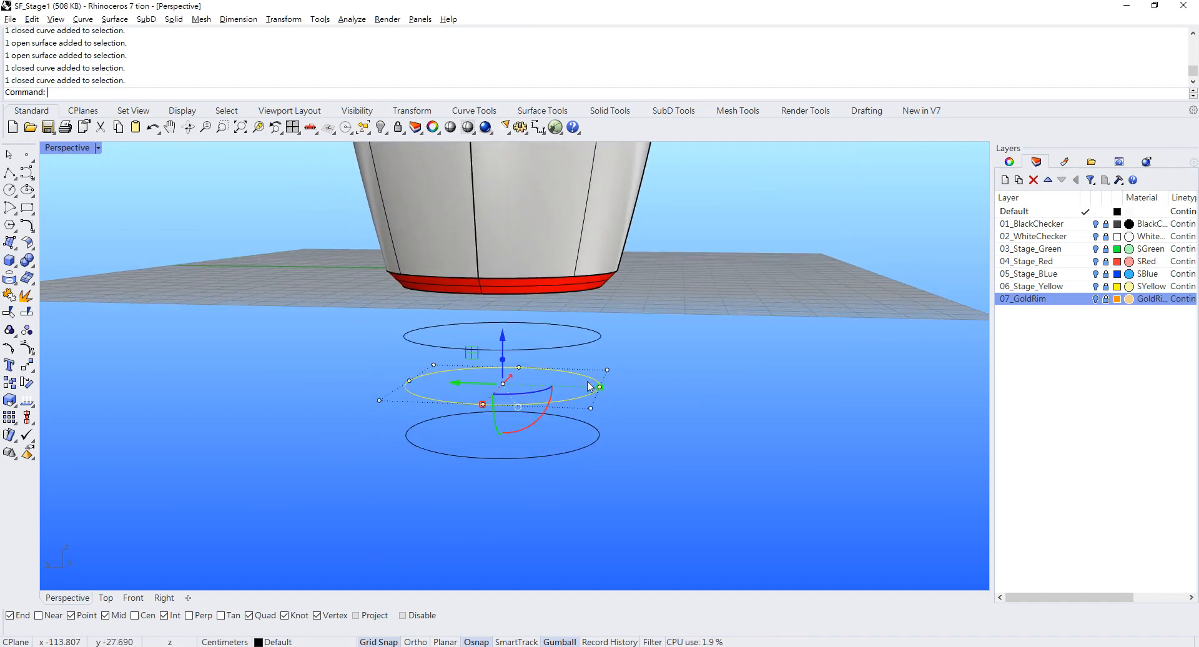
click(628, 347)
right_drag(628, 347, 607, 383)
scroll(571, 409, up, 3)
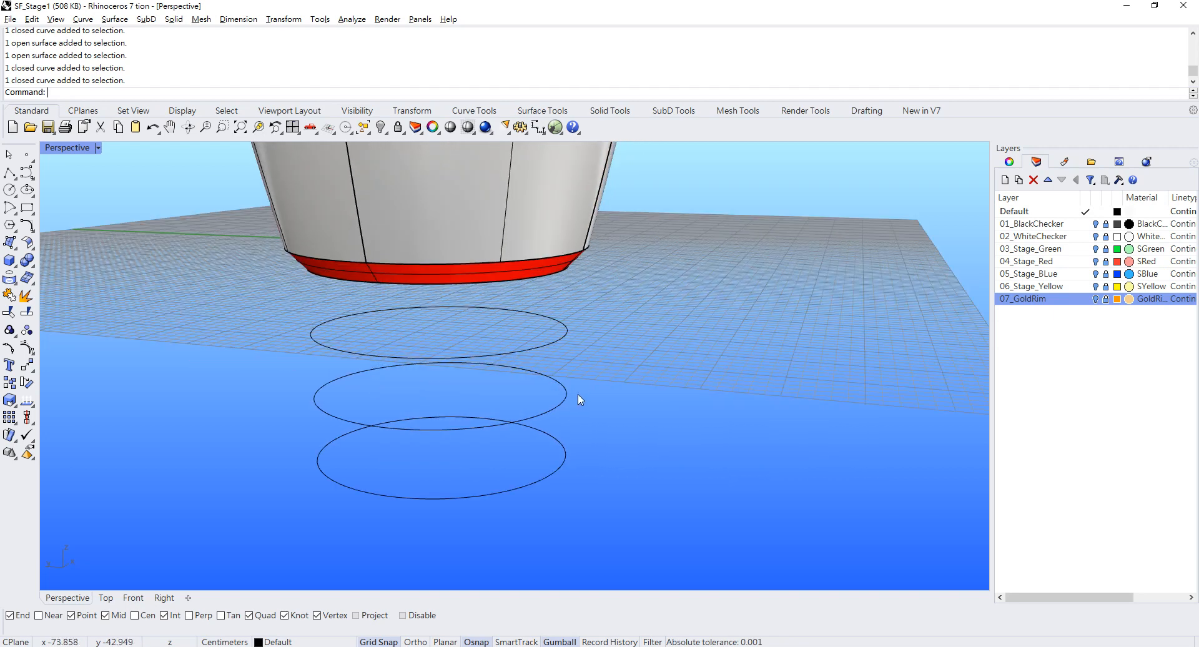
text(f)
key(Escape)
key(BackSpace)
Dimension the diameter of the middle stacked circle
click(564, 403)
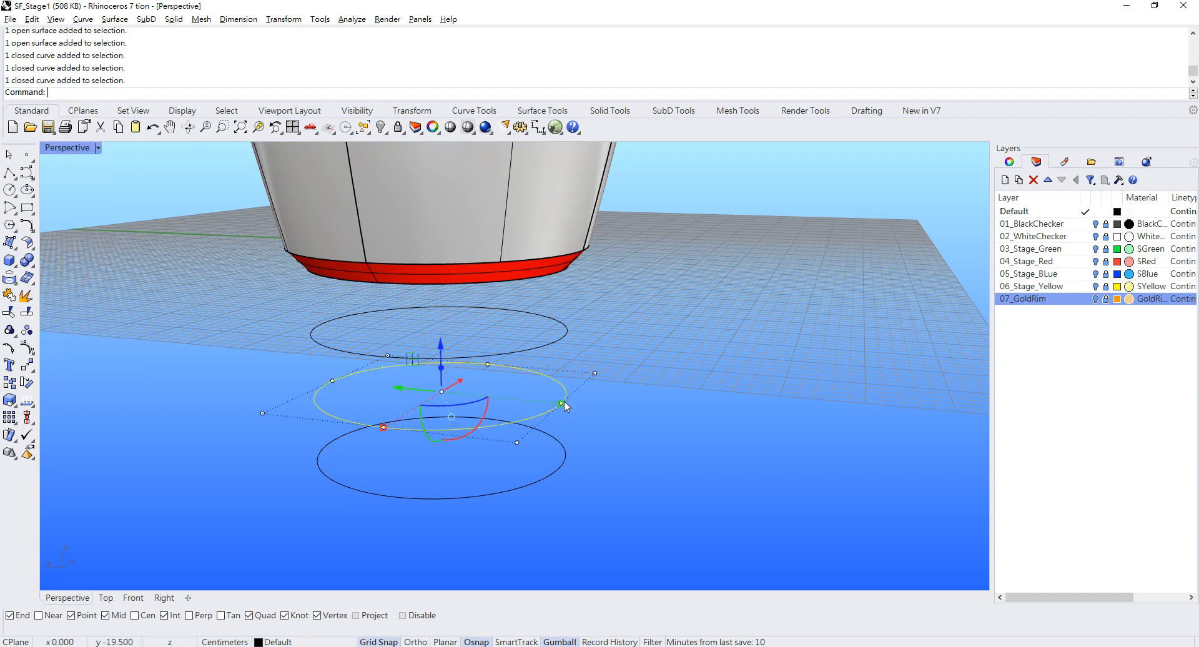
click(238, 19)
click(255, 34)
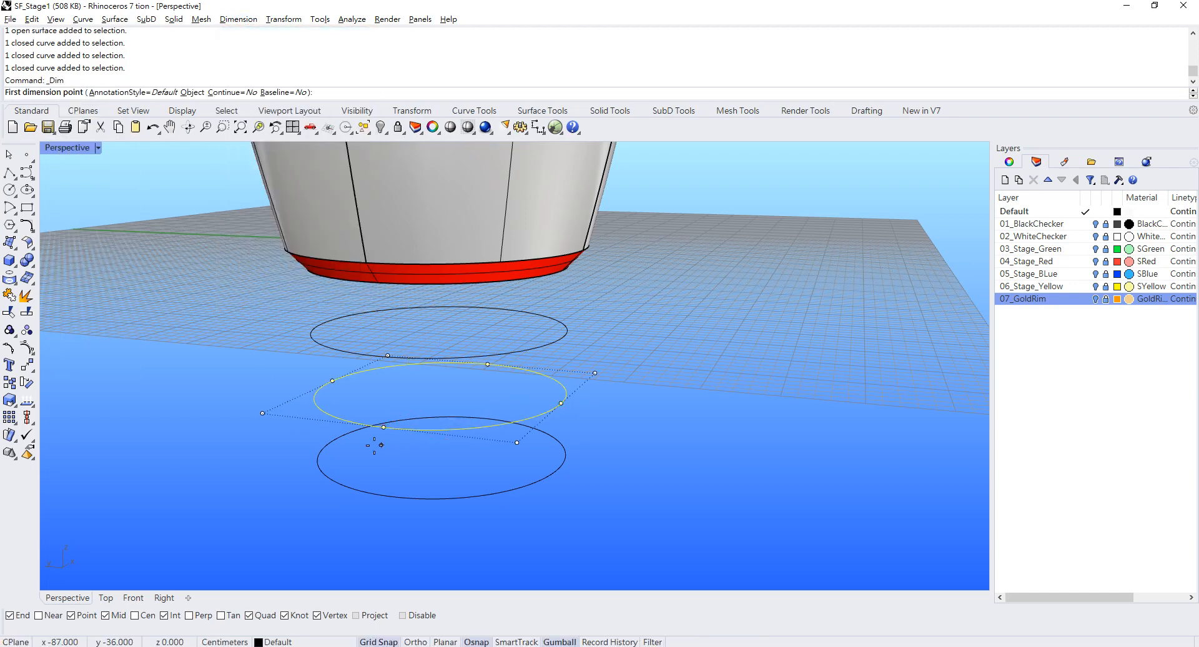
click(316, 397)
click(565, 393)
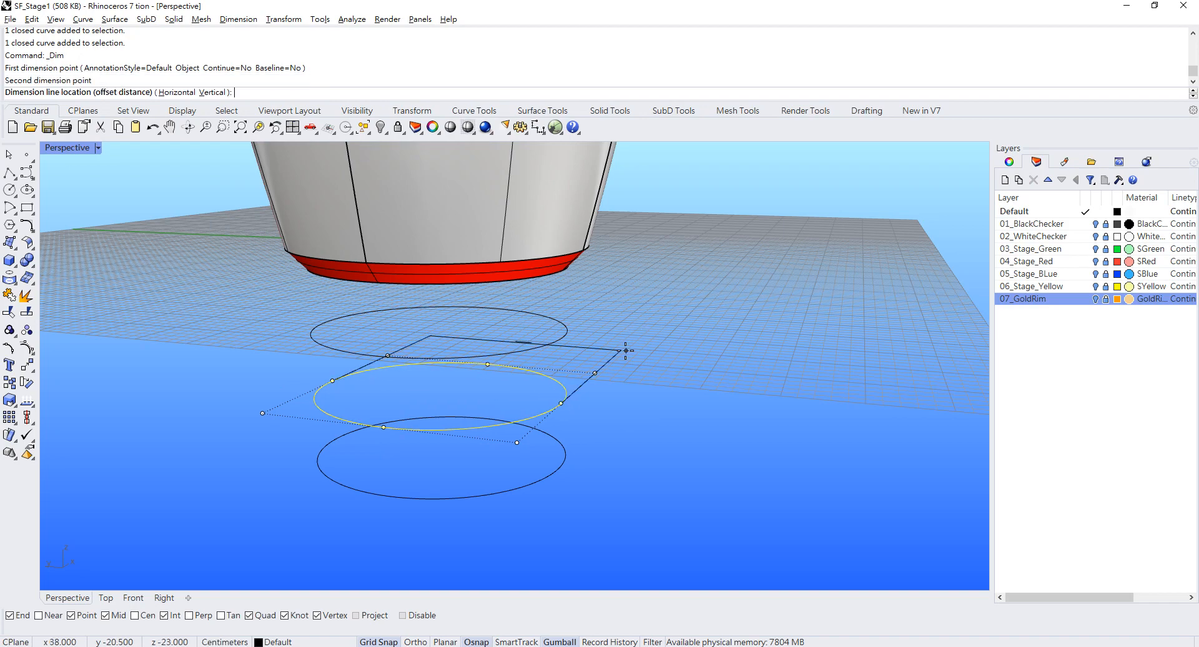
click(541, 403)
scroll(440, 391, up, 5)
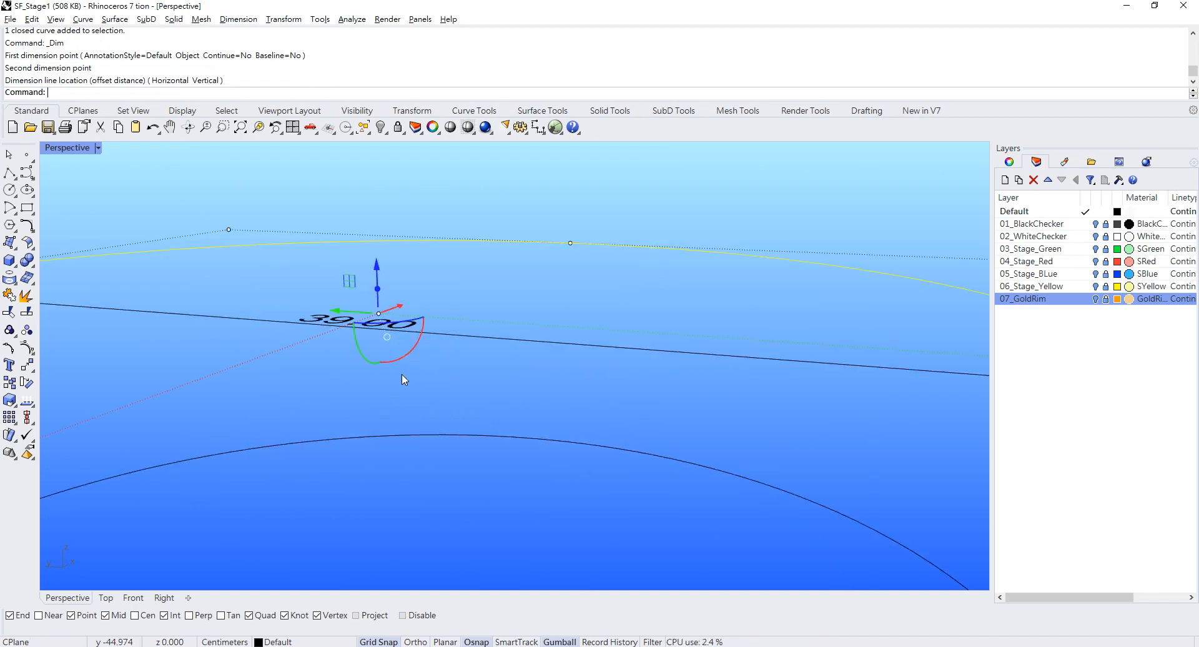
scroll(403, 373, down, 6)
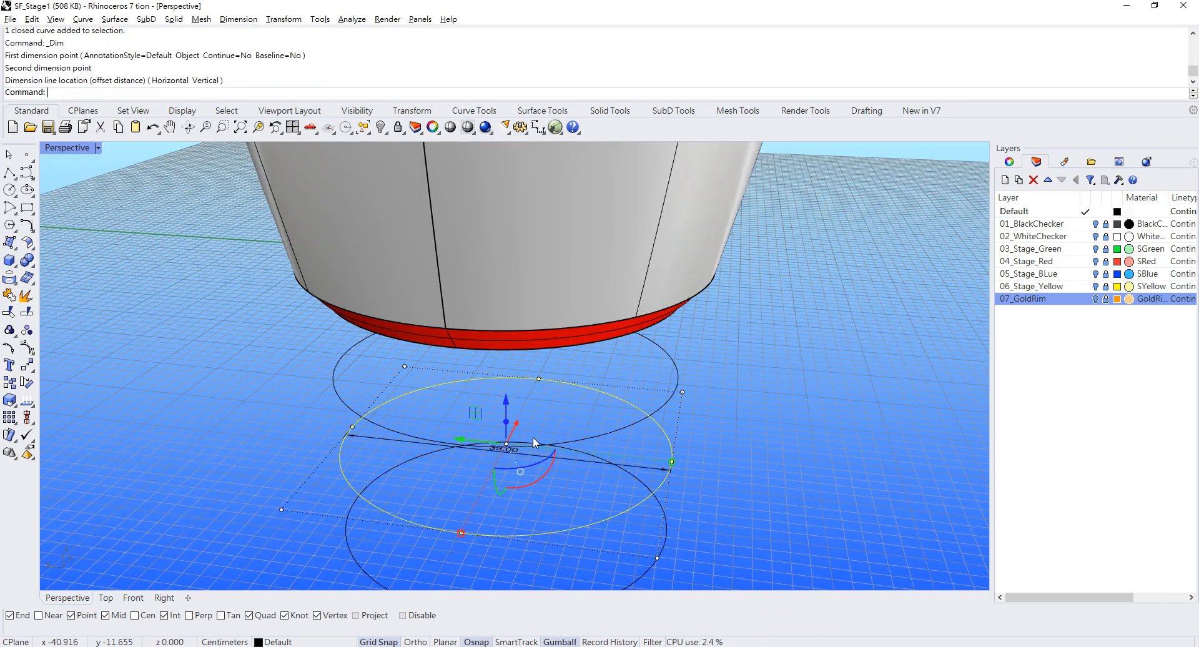
right_drag(533, 437, 502, 426)
scroll(501, 426, up, 3)
click(712, 401)
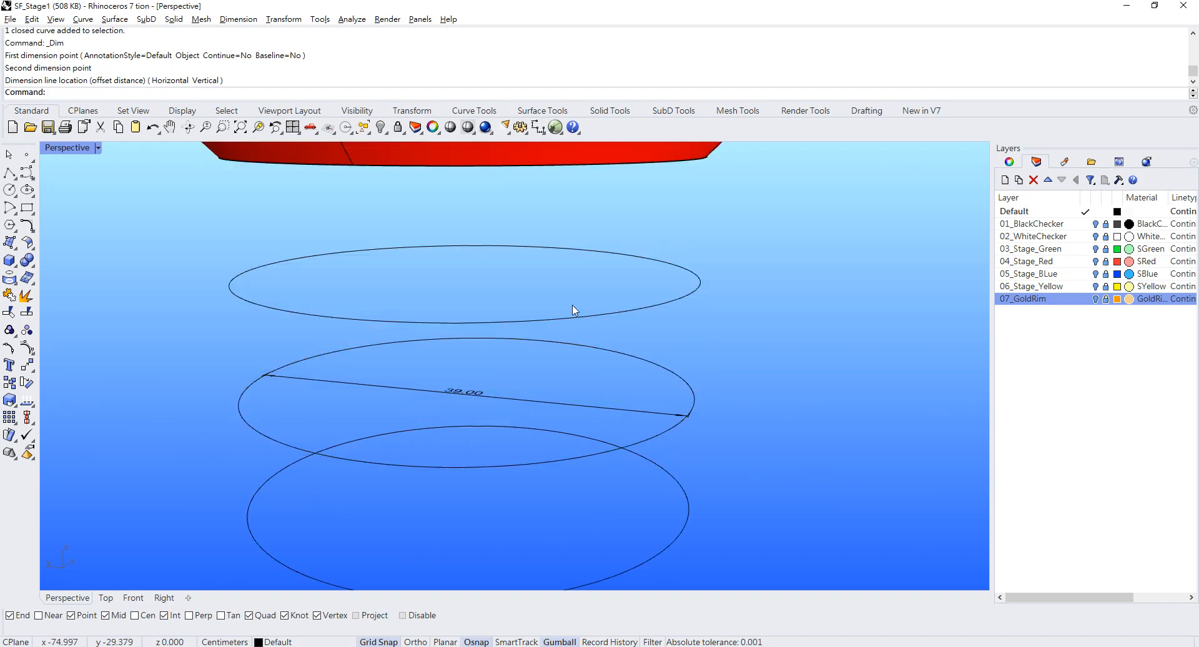
scroll(687, 299, down, 2)
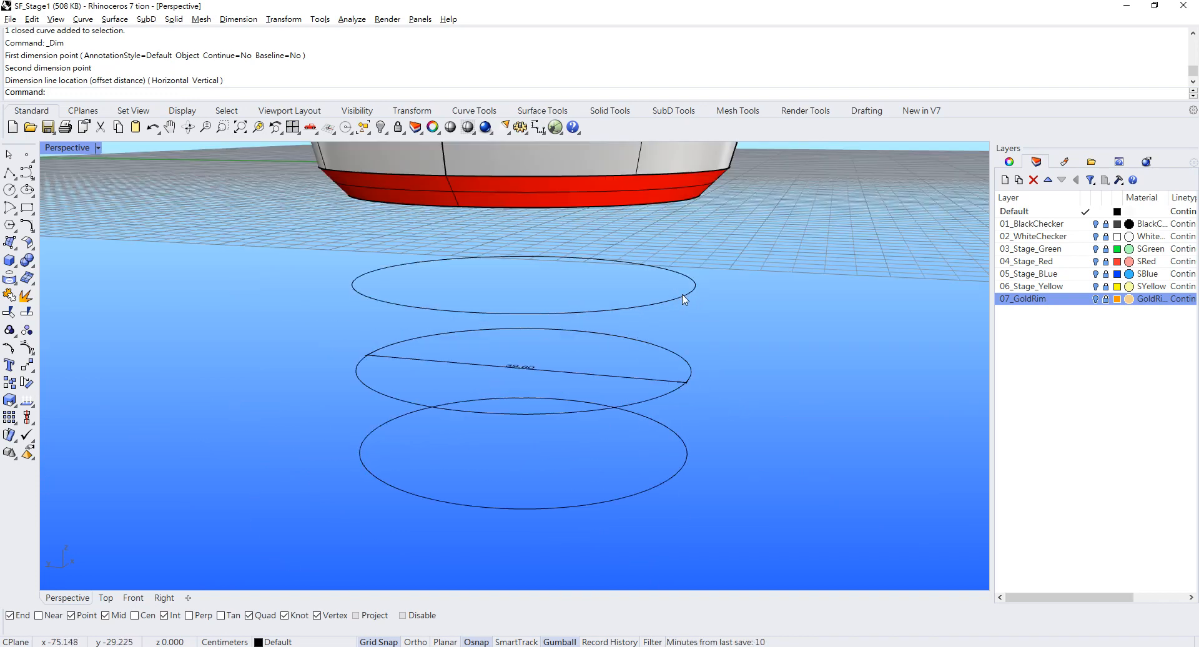
Offset the uppermost stacked circle outward by 3 cm
click(670, 209)
click(712, 237)
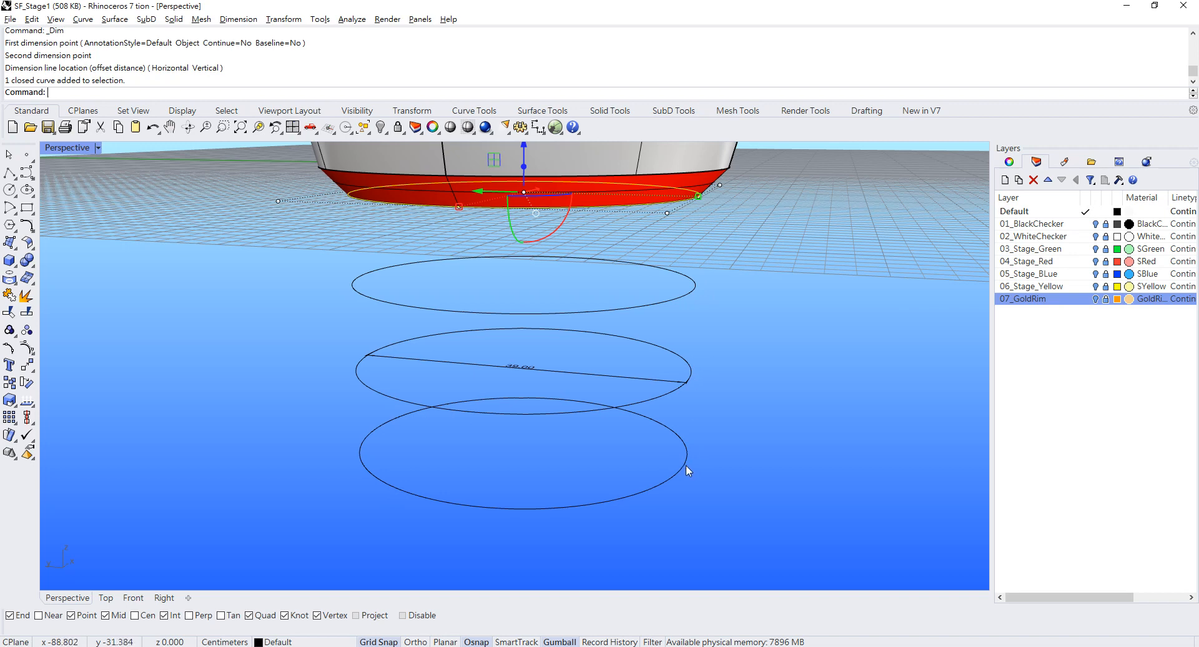
key(Escape)
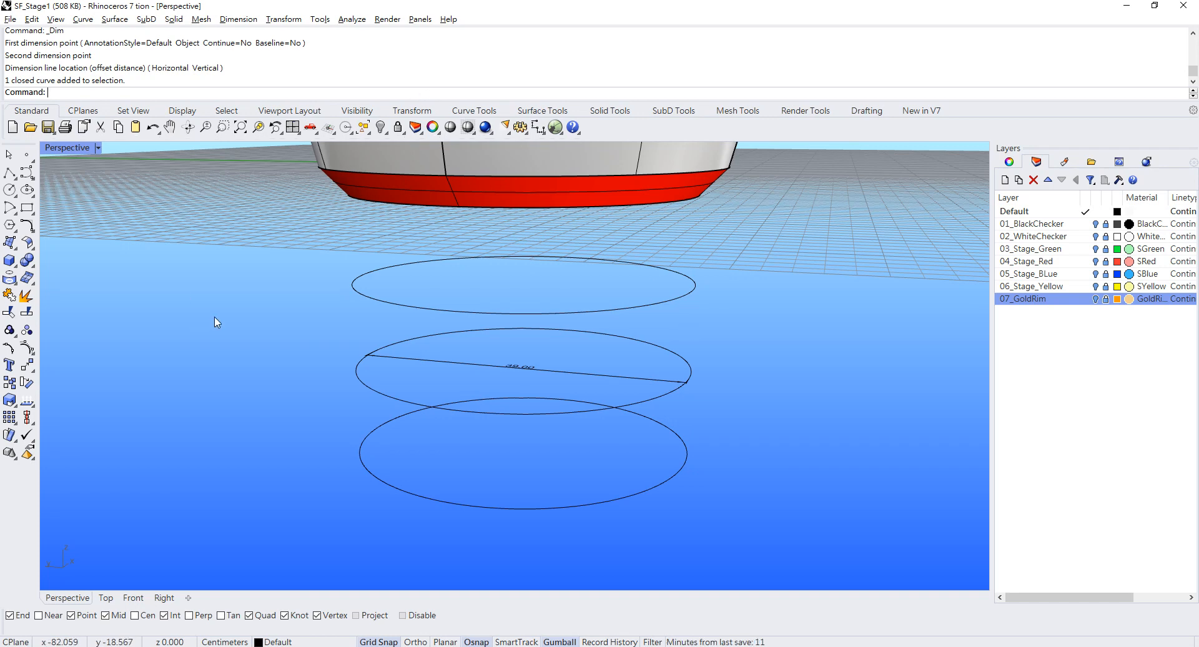
text(ffset)
key(Return)
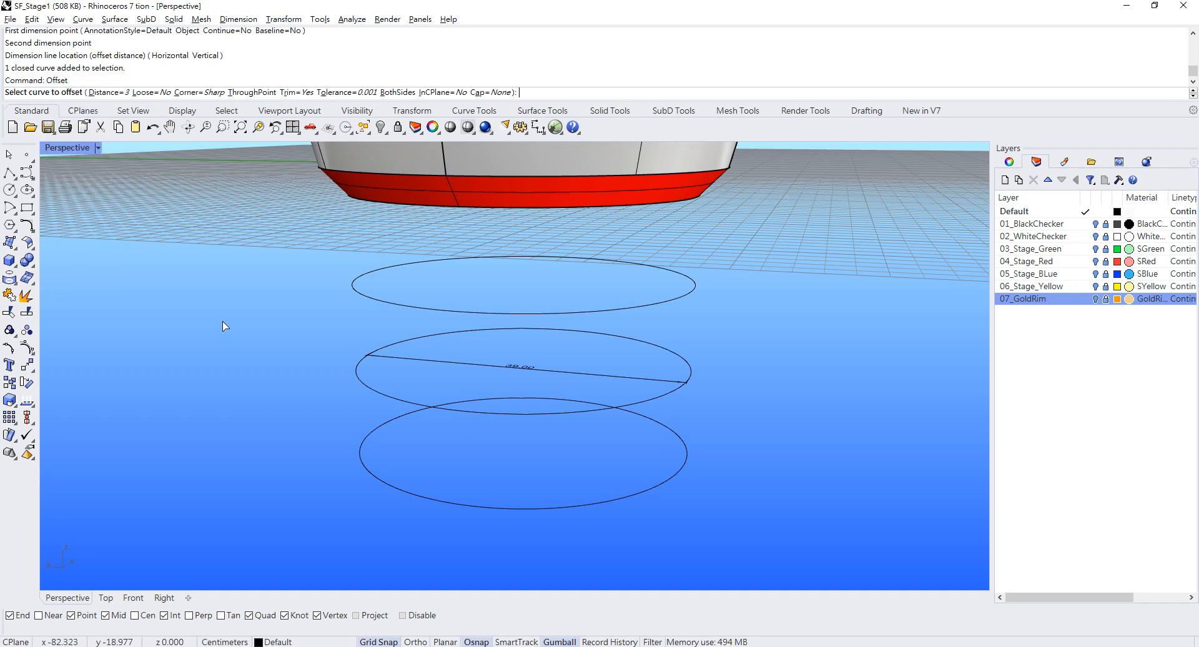
click(695, 286)
click(724, 284)
Offset the middle circle outward by 3 cm, and offset the resulting circle outward by another 3 cm
click(683, 383)
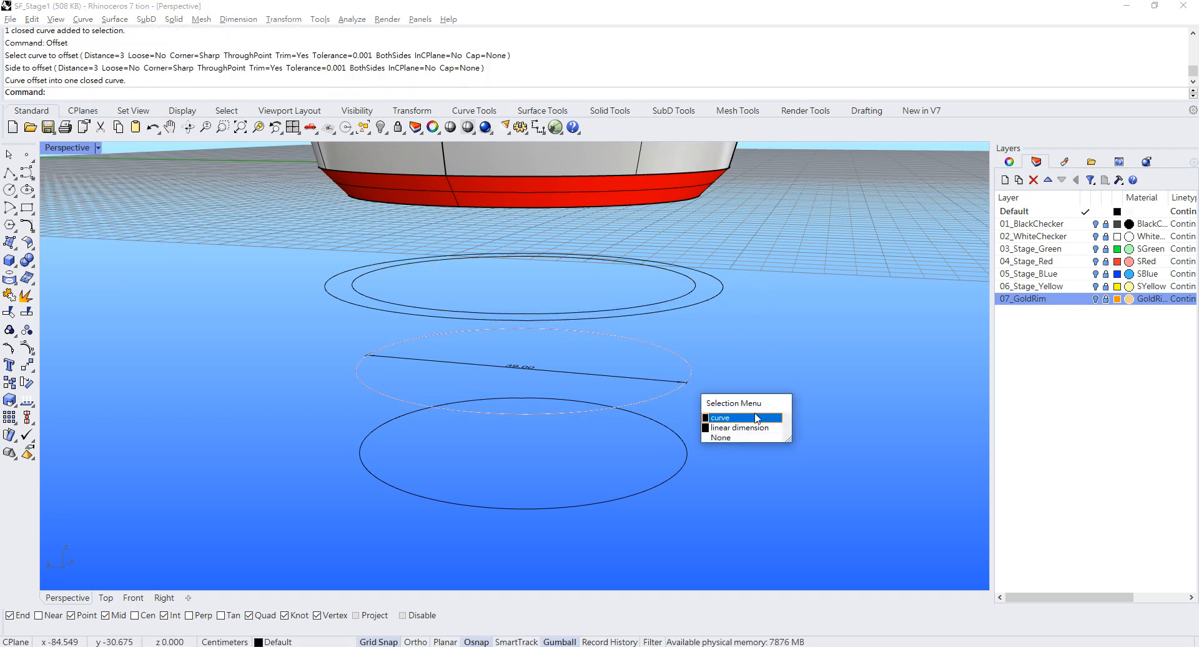
click(780, 412)
key(Return)
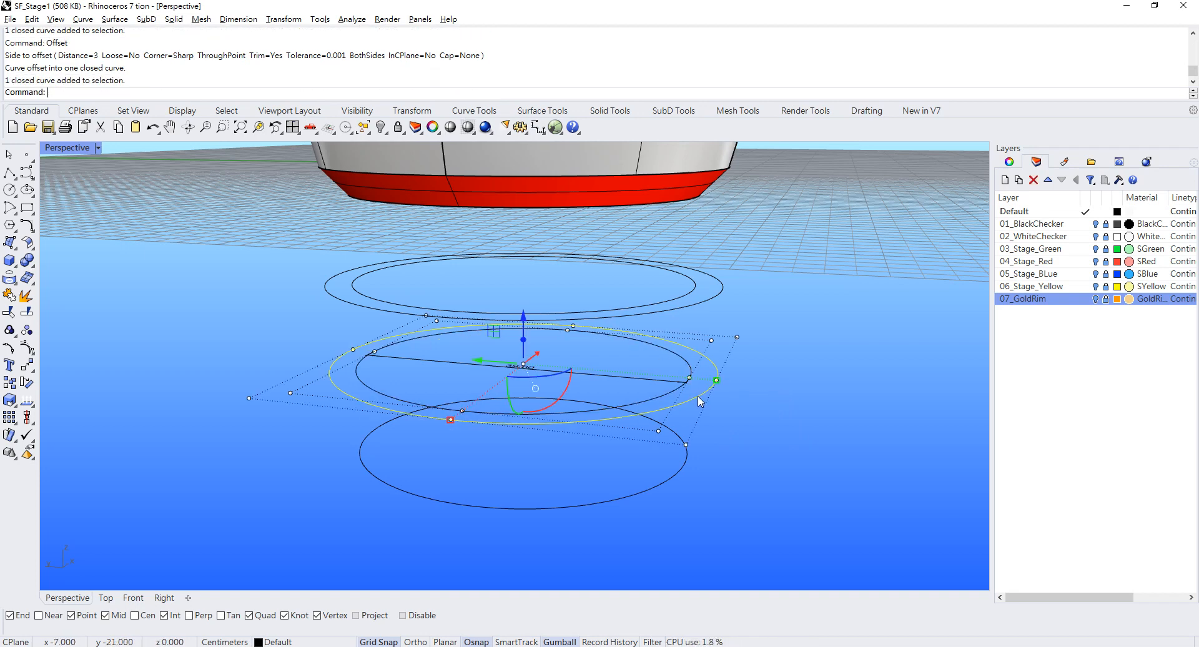
click(795, 385)
Offset the lowest circle outward twice, by 3 cm each time, to get two larger concentric circles
click(680, 468)
key(Return)
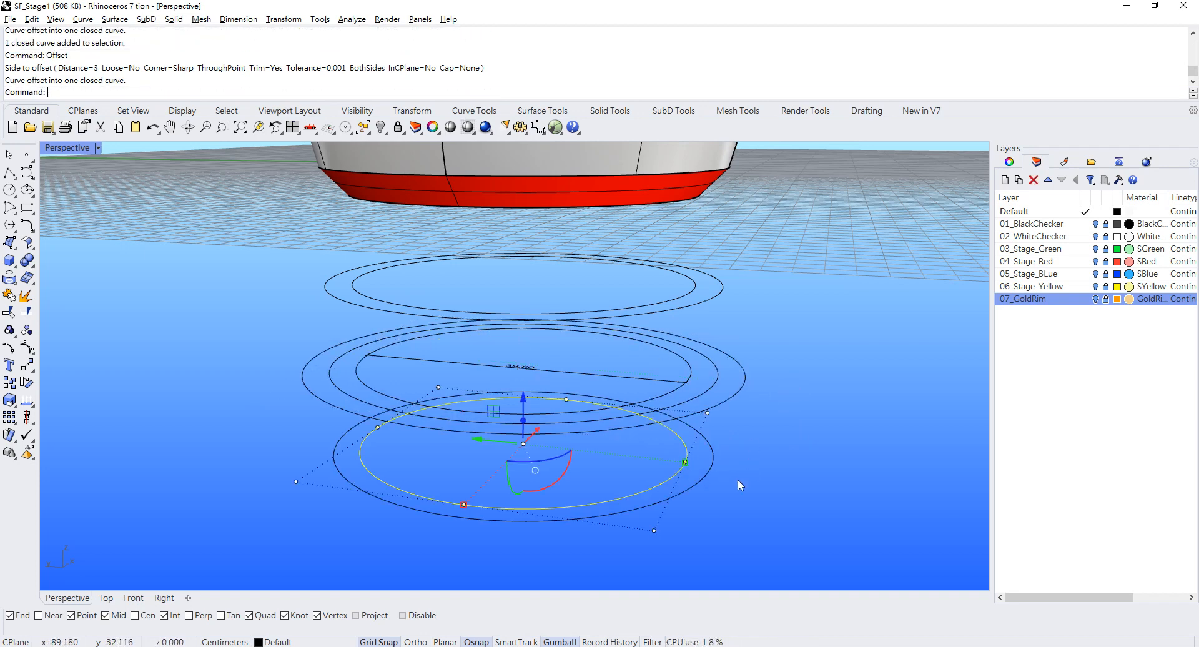
click(712, 476)
click(708, 478)
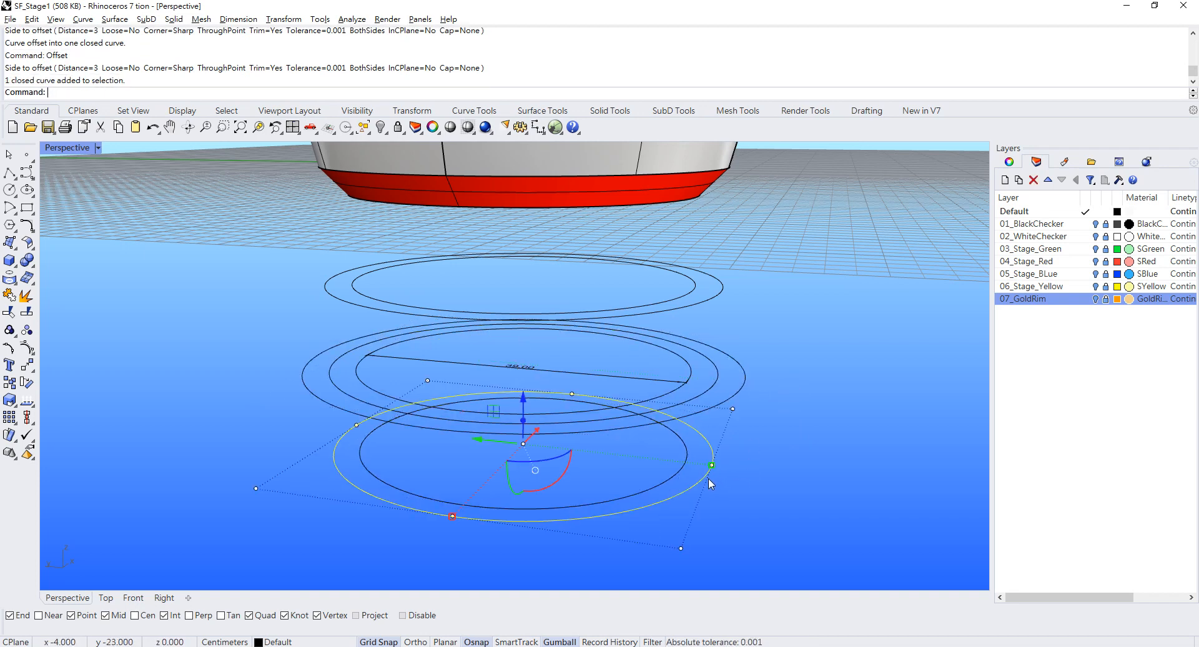
key(Return)
click(765, 466)
Loft a flared surface from the curve on the base's lower rim to the outer circle of the uppermost level
right_drag(818, 444, 778, 287)
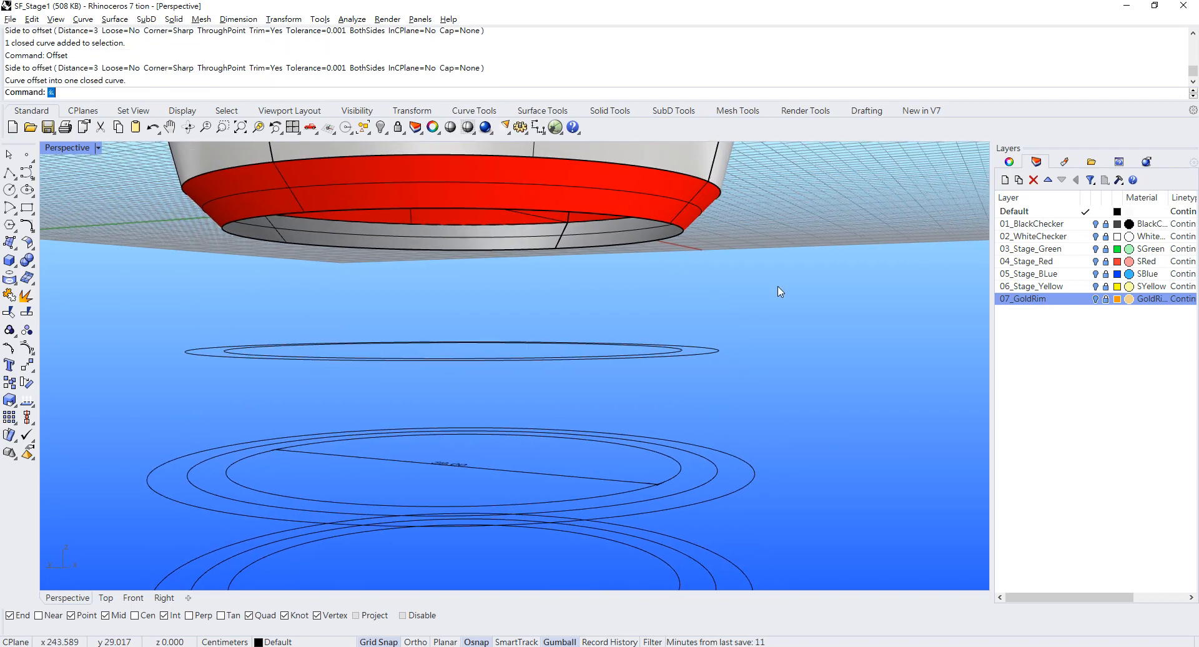
key(Return)
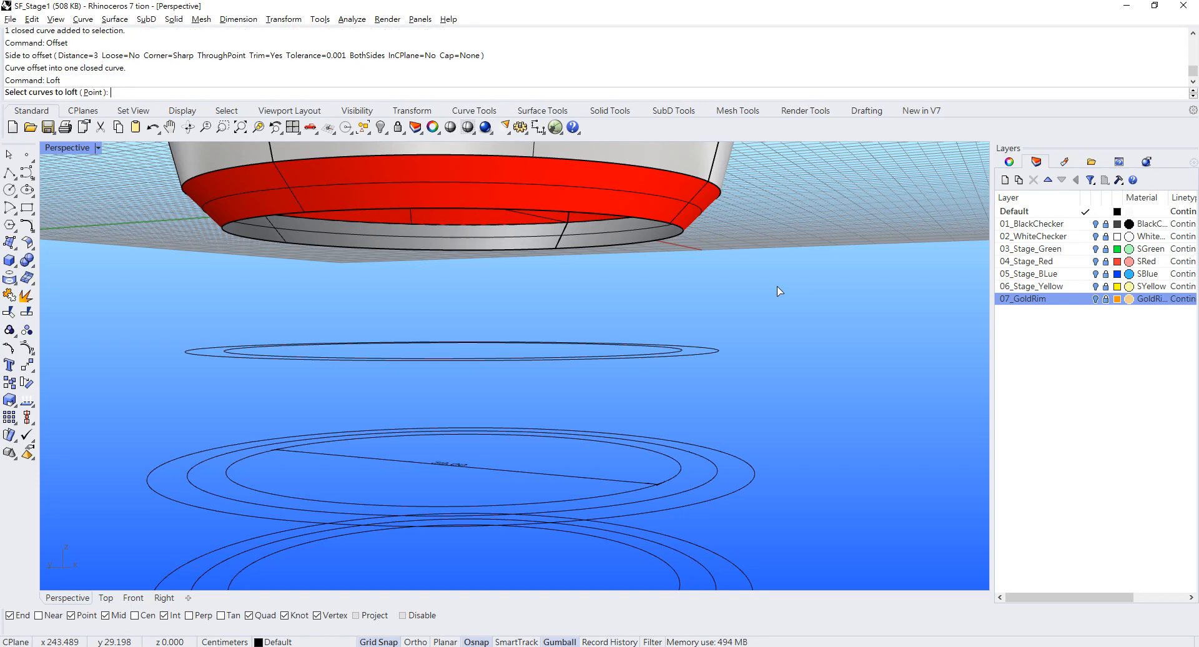
scroll(696, 275, down, 5)
right_drag(678, 272, 677, 300)
scroll(682, 292, up, 7)
scroll(682, 294, down, 7)
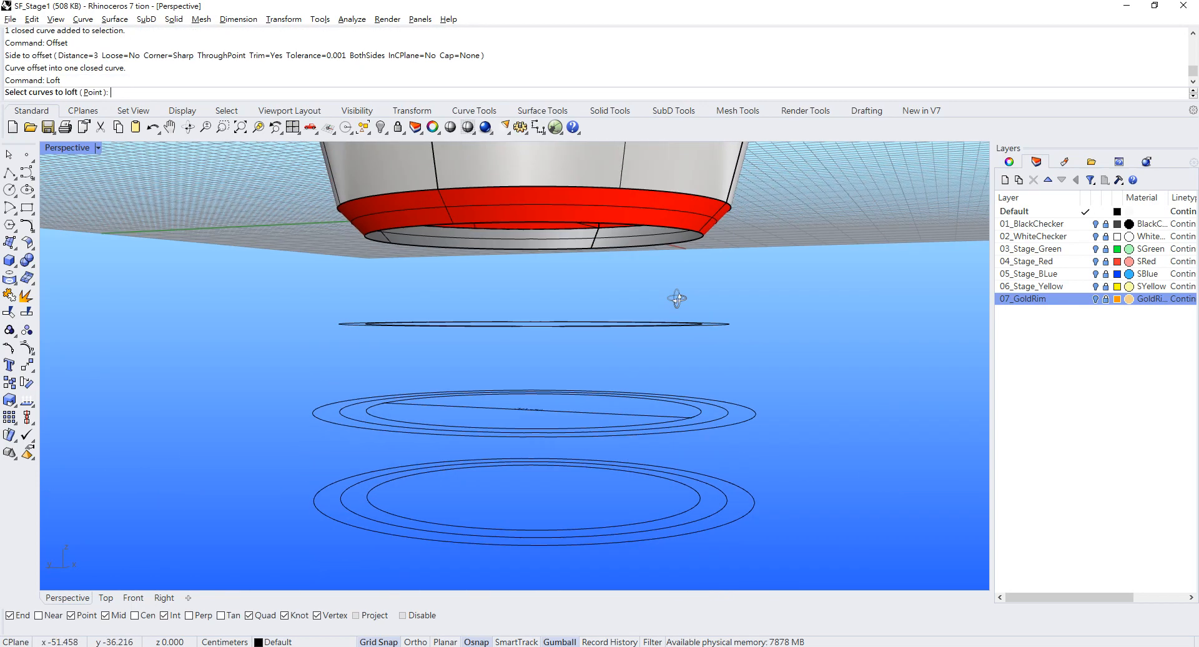
click(679, 242)
click(715, 265)
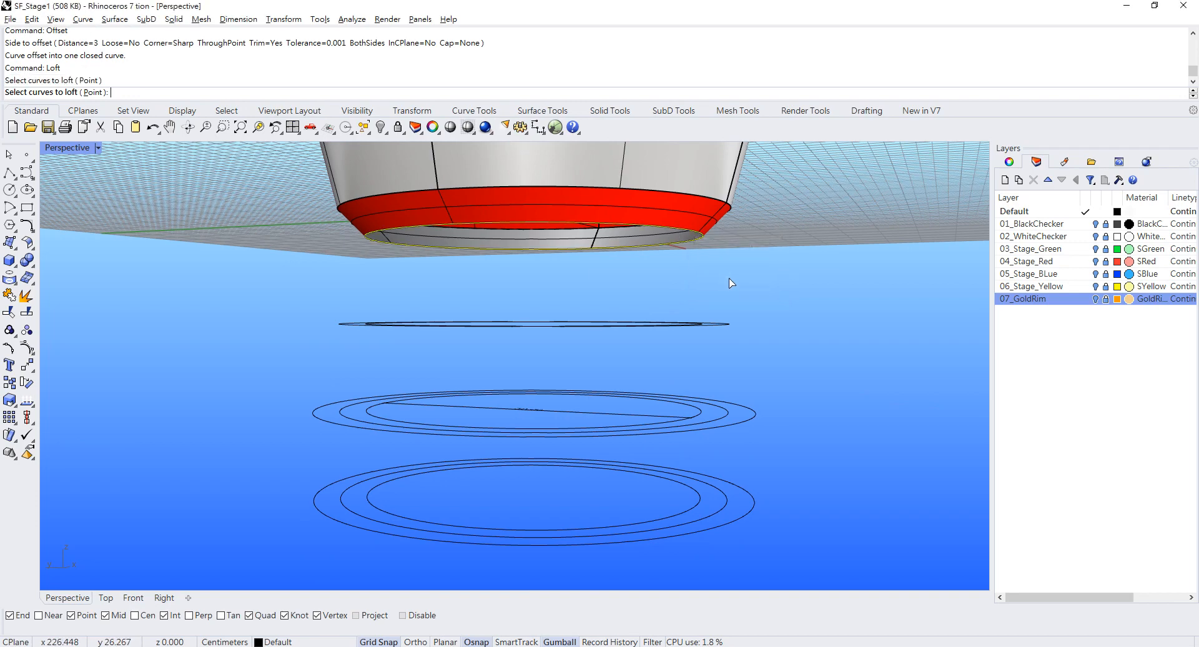
right_drag(715, 265, 739, 307)
click(711, 361)
key(Return)
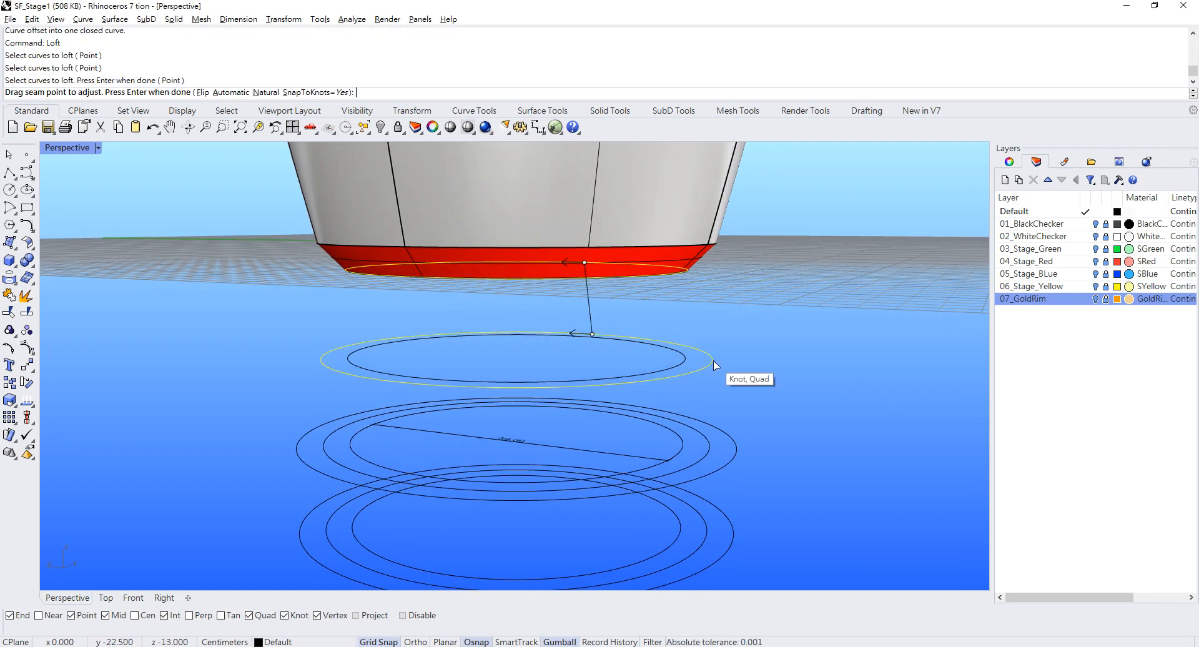
key(Return)
key(Return)
Try to loft a second section between the uppermost and middle circle levels, and undo that loft
right_drag(708, 389, 710, 301)
key(Return)
click(663, 259)
click(716, 386)
key(Return)
key(Return)
key(Return)
scroll(714, 369, down, 5)
scroll(713, 369, down, 2)
scroll(642, 328, up, 7)
key(ctrl+z)
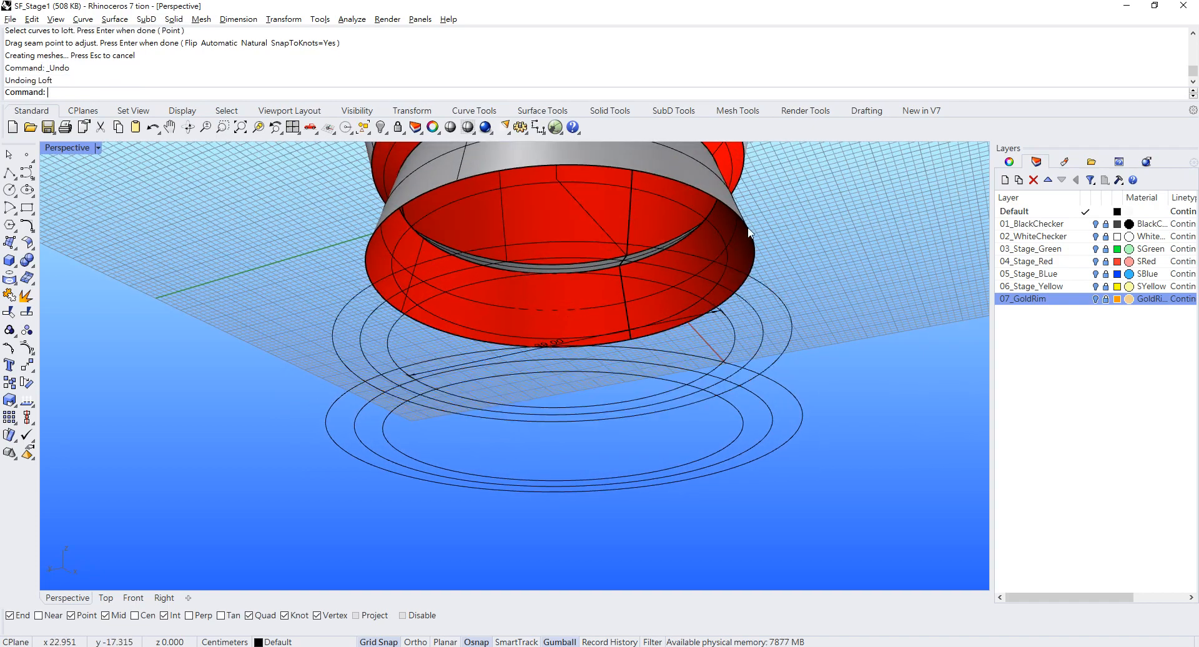
Loft a flared surface from the inner circle of the uppermost level to the first offset circle of the middle level
right_drag(752, 233, 739, 282)
key(Return)
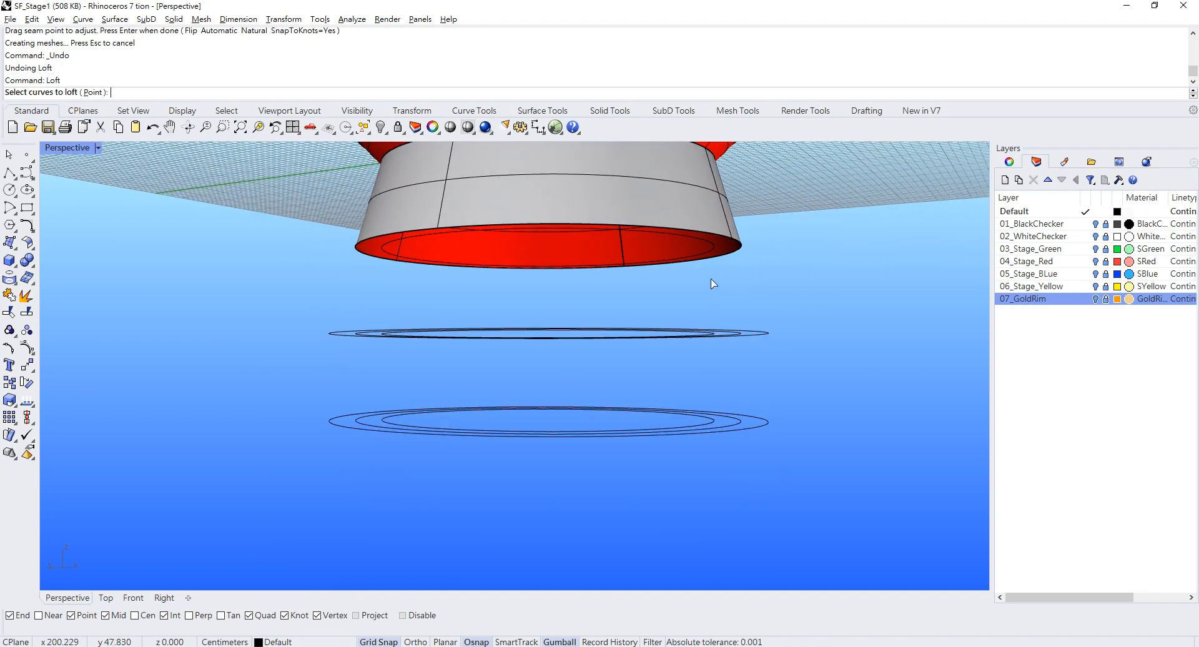
click(710, 241)
right_drag(710, 241, 717, 273)
click(724, 369)
key(Return)
key(Return)
key(Return)
Loft a flared surface from the middle level's inner circle to the lowest level's first offset circle
key(Return)
click(701, 251)
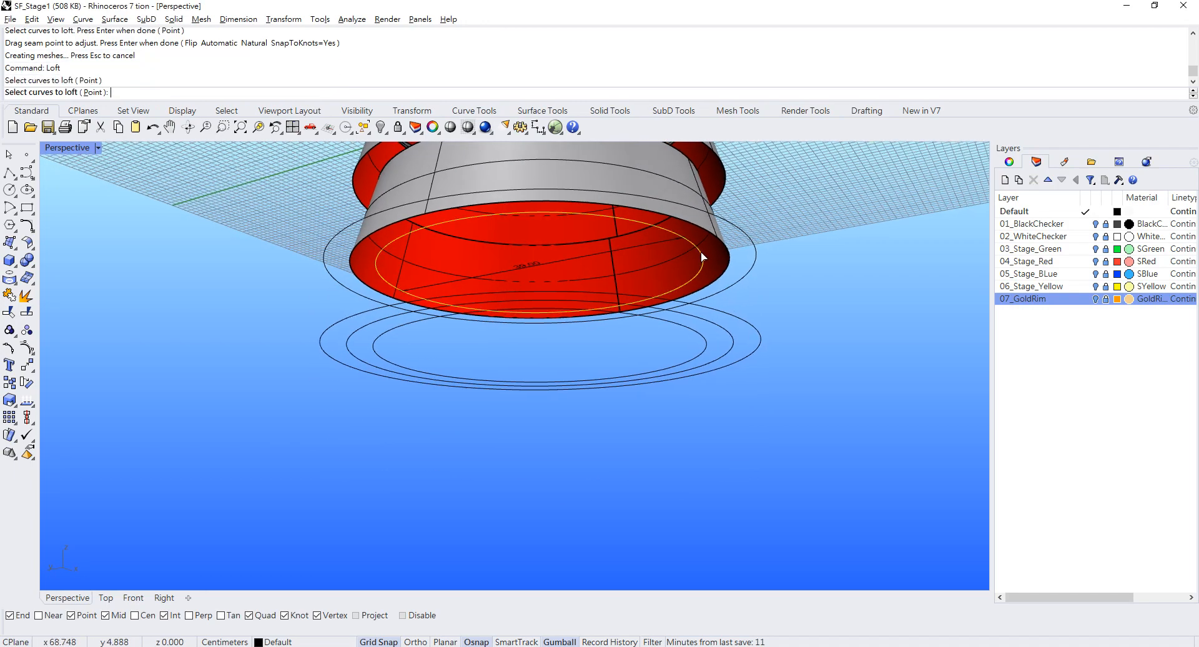
click(733, 347)
key(Return)
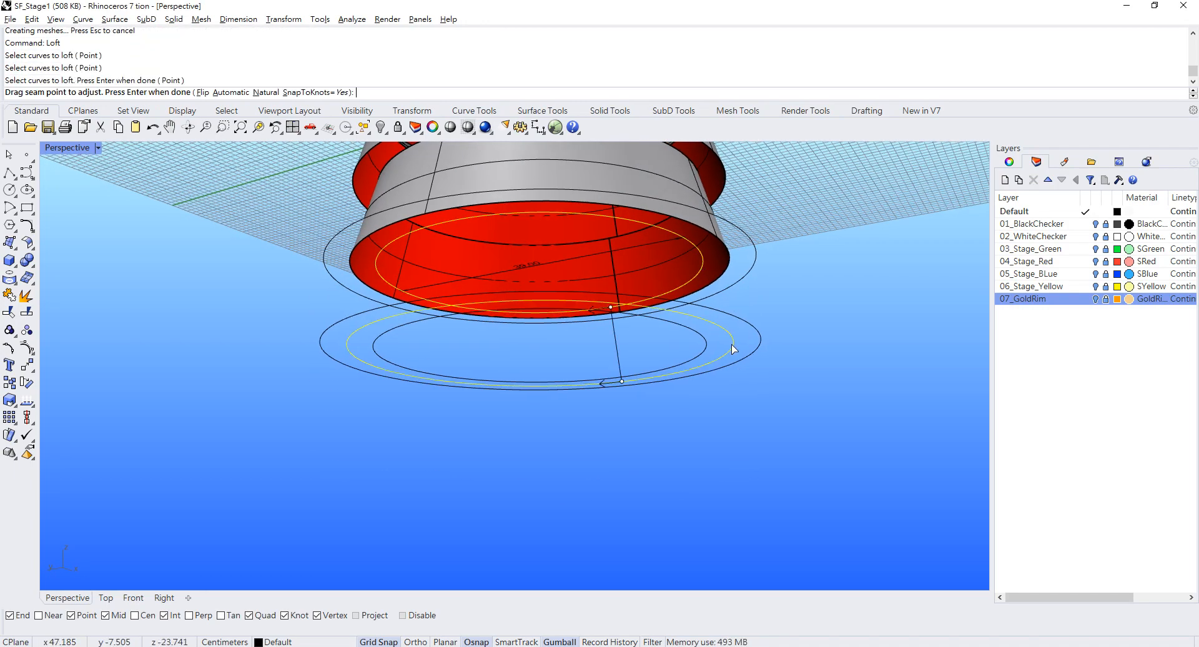
key(Return)
key(Return)
Examine the three flared sections and the open gaps between them from the side and from below
right_drag(733, 347, 525, 326)
scroll(715, 373, up, 3)
scroll(589, 382, up, 3)
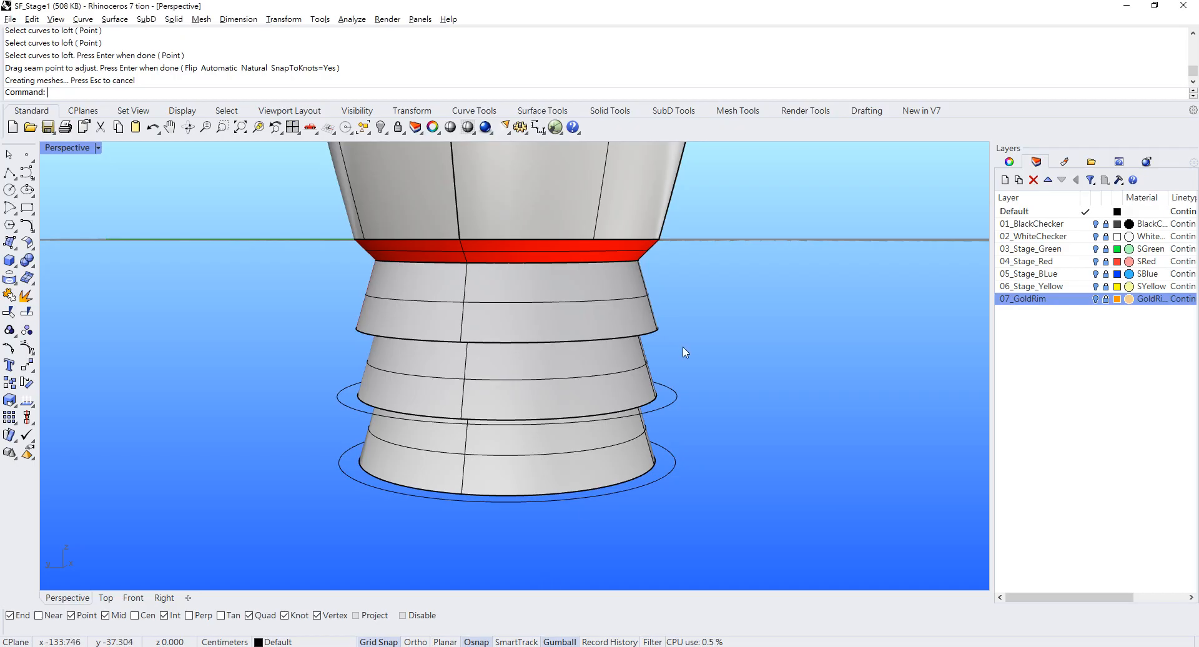
right_drag(683, 346, 651, 268)
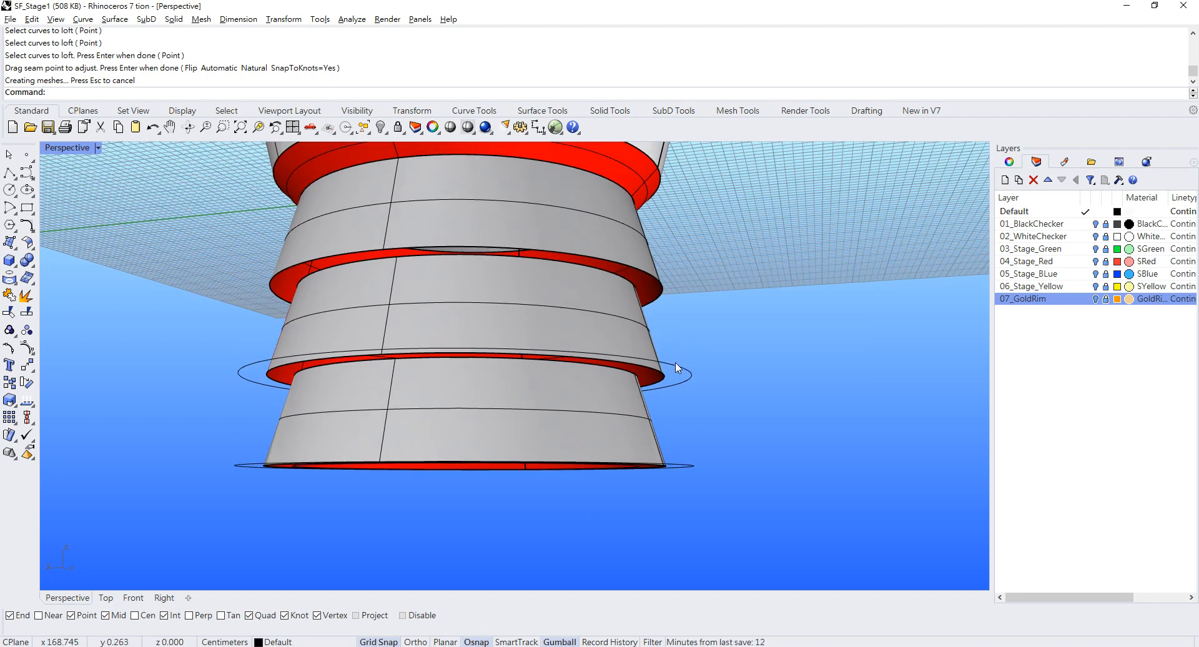
right_drag(666, 311, 637, 376)
right_drag(511, 322, 530, 265)
scroll(604, 225, up, 5)
scroll(602, 224, down, 5)
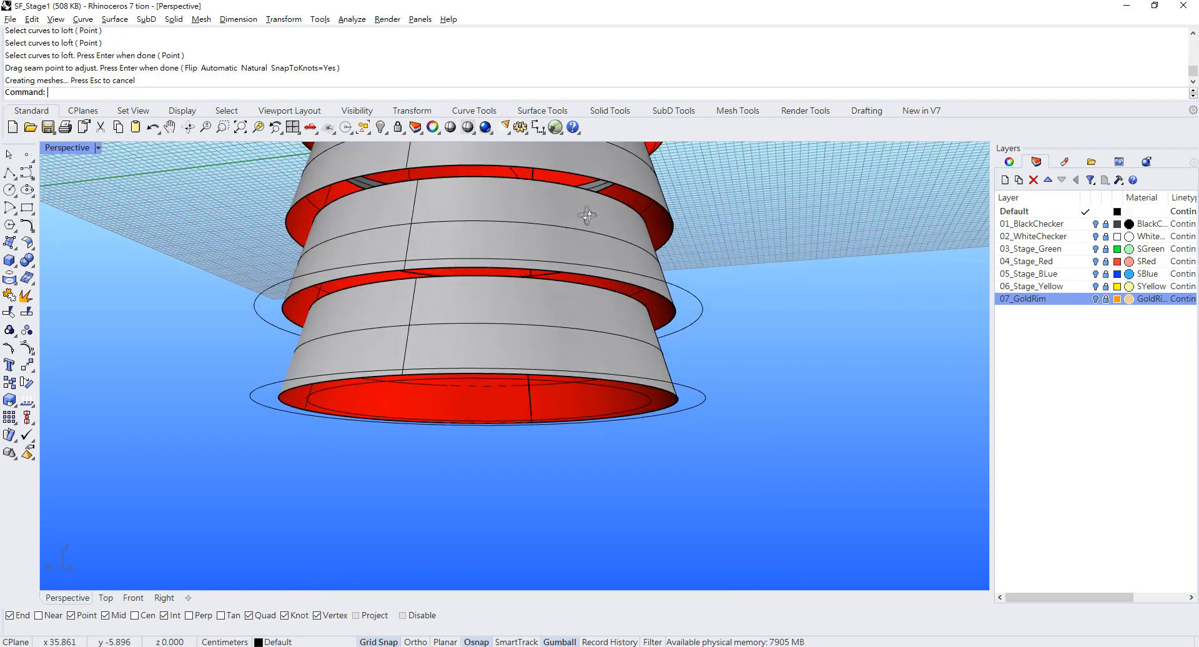
scroll(588, 234, down, 4)
scroll(549, 246, up, 4)
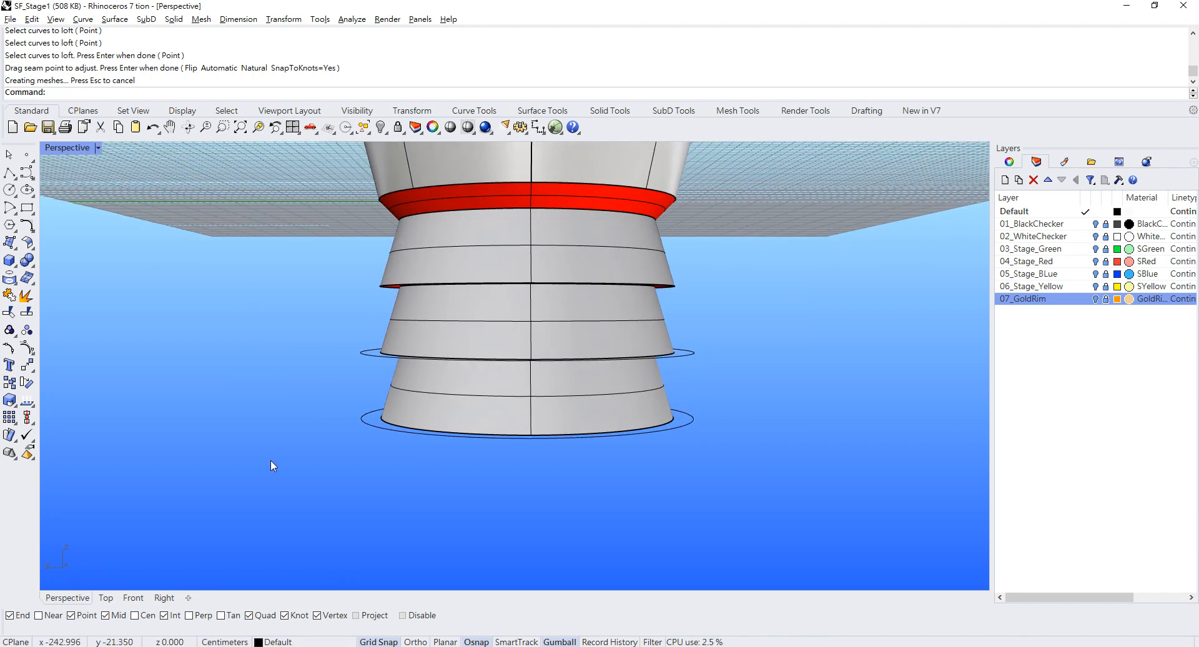
scroll(533, 300, up, 3)
right_drag(532, 299, 612, 294)
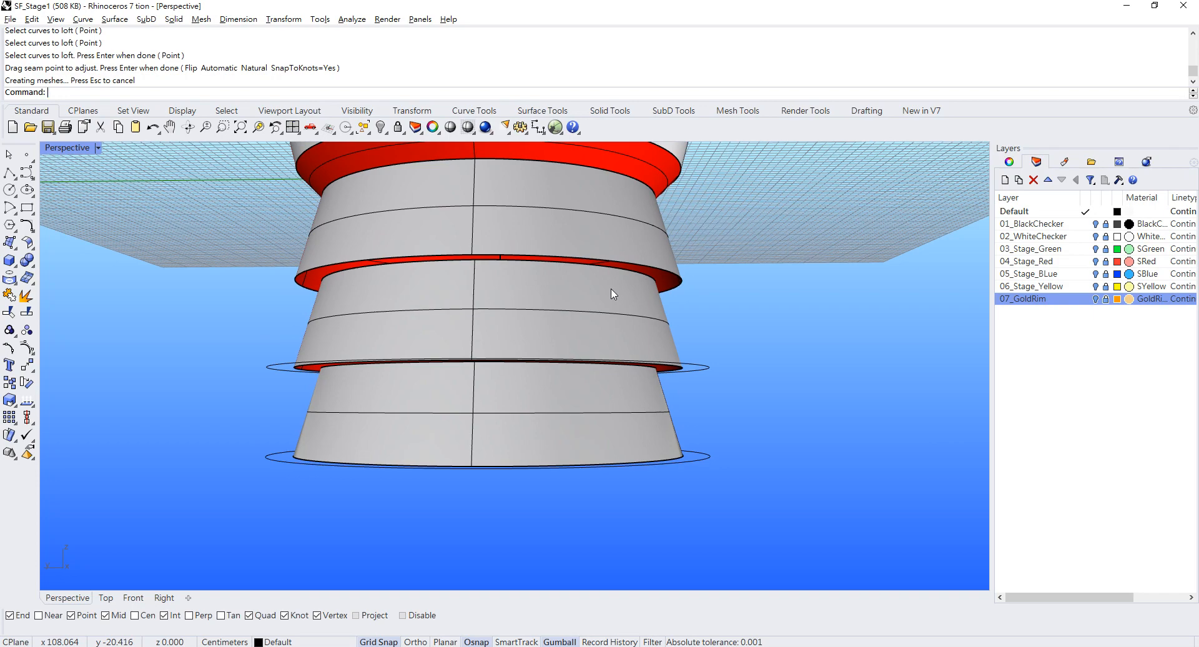
Loft a flat ring between the first flared section's lower outer edge and the inner circle of the same level
key(Return)
scroll(587, 269, down, 4)
scroll(589, 268, up, 4)
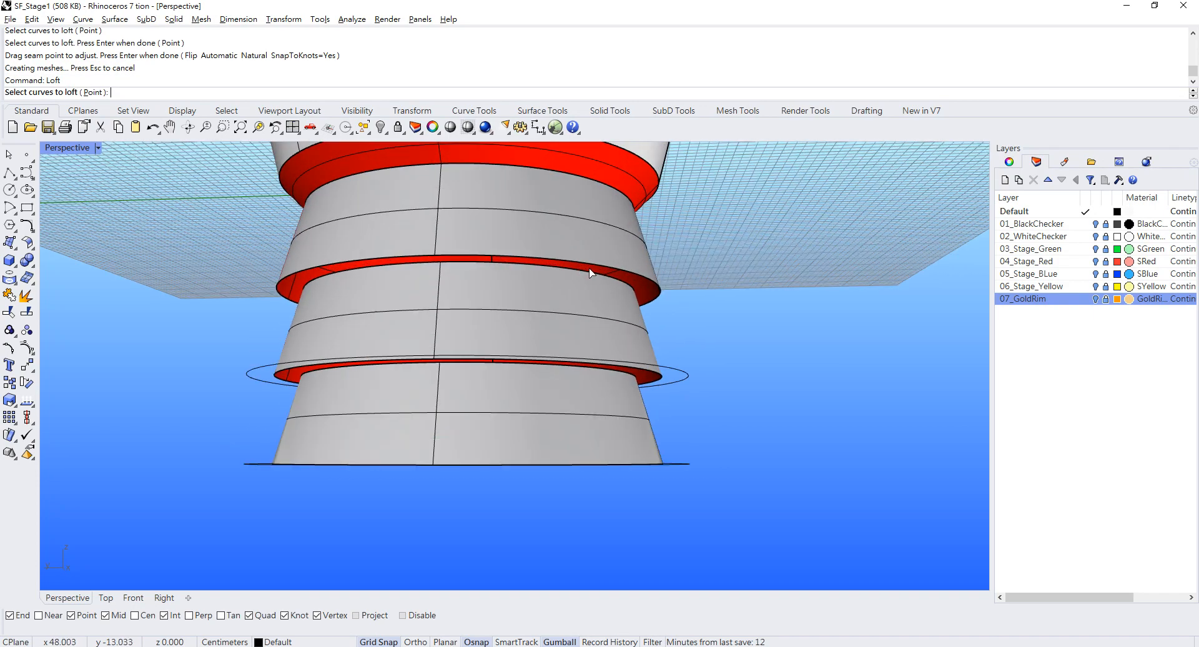
click(593, 276)
click(636, 304)
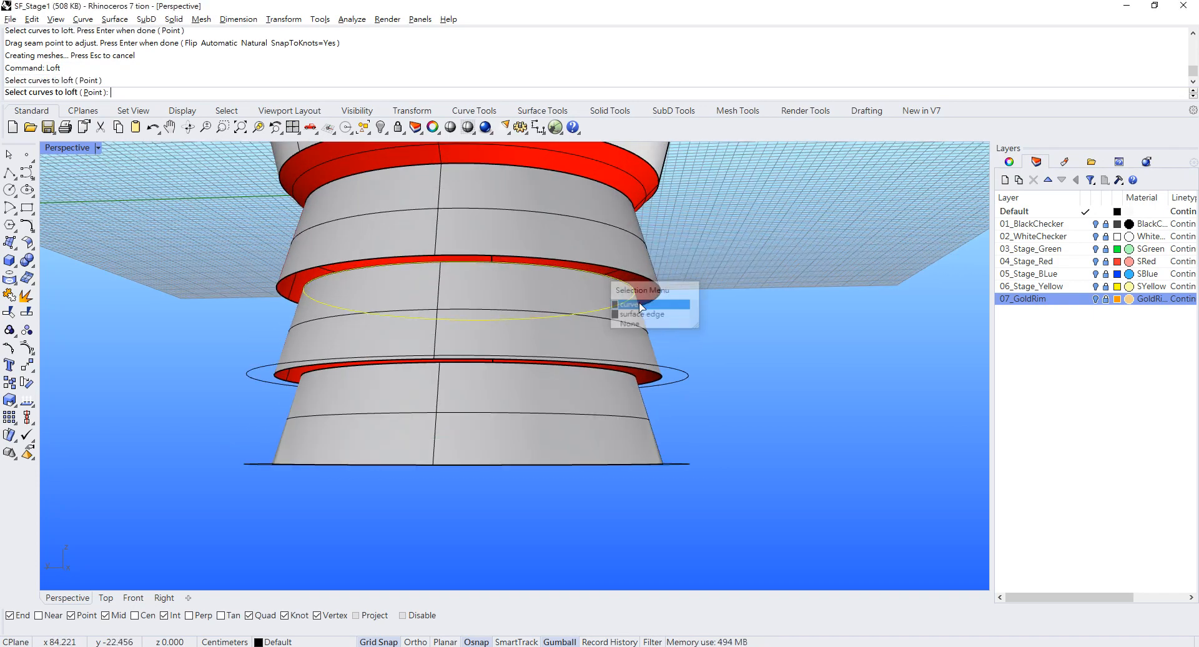
click(643, 282)
key(Return)
key(Return)
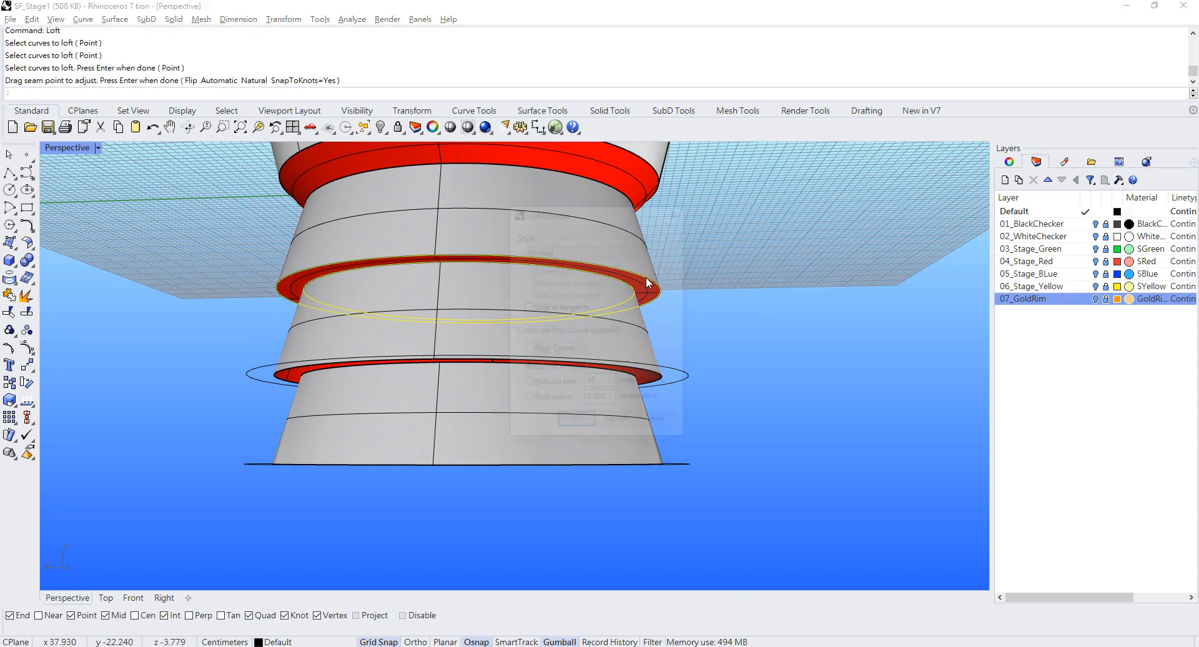
Loft a flat ring between the second flared section's lower outer edge and the inner circle of the same level
right_drag(600, 298, 521, 289)
click(562, 321)
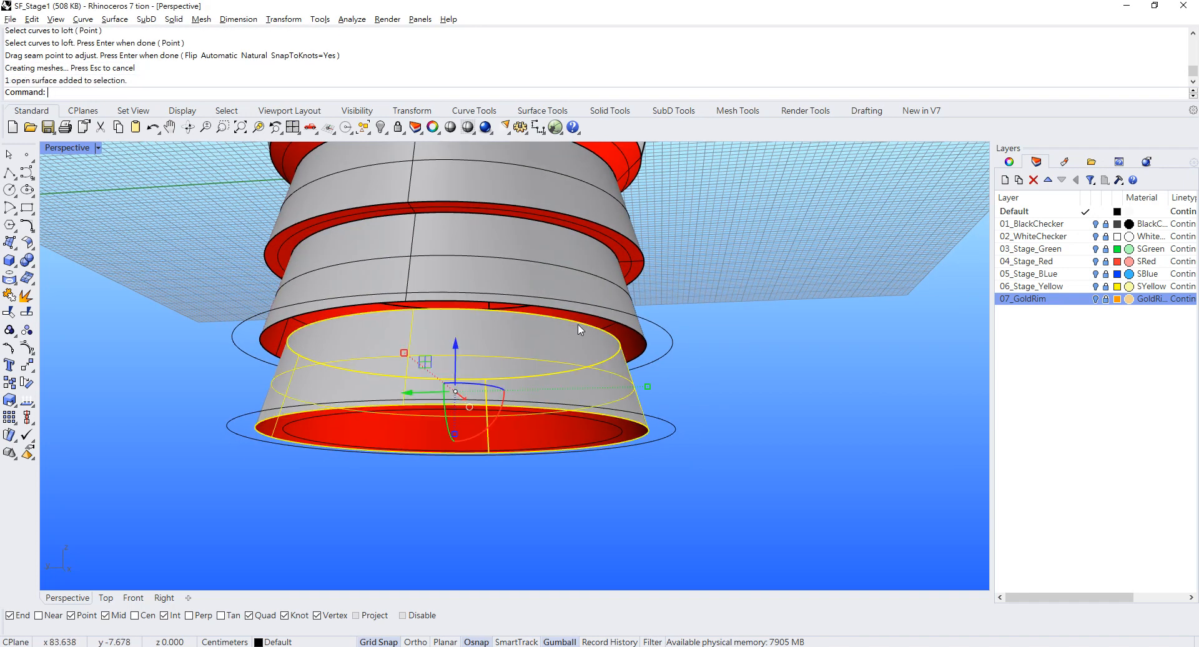
click(679, 353)
right_click(680, 358)
click(651, 350)
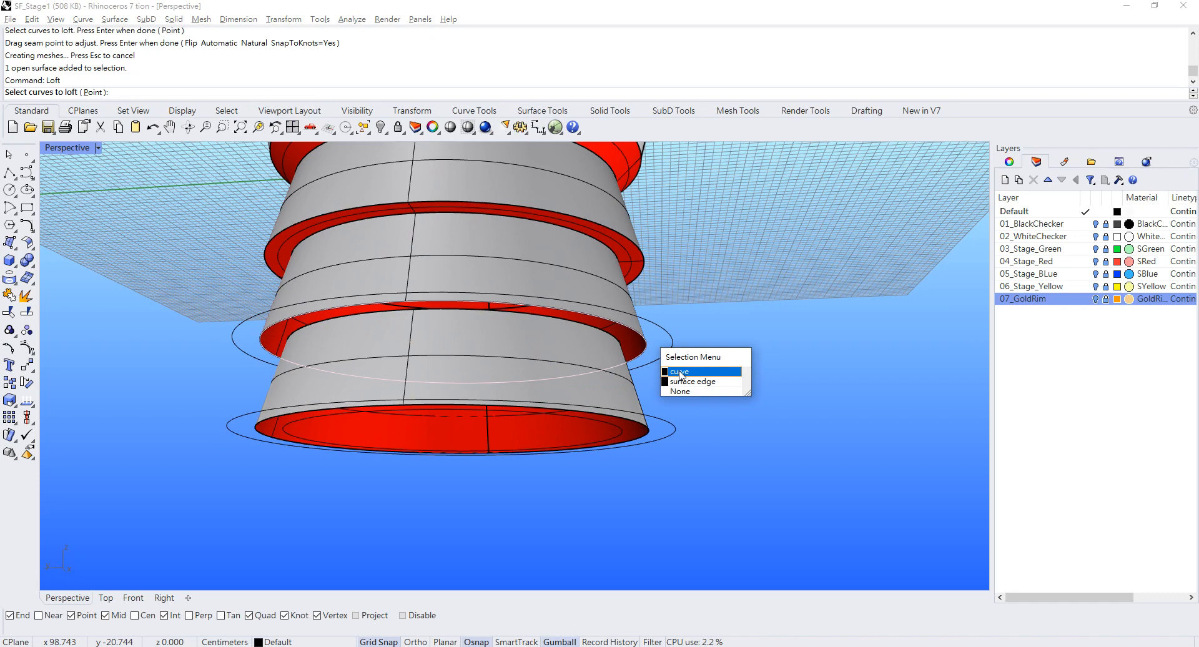
click(680, 374)
click(605, 332)
click(647, 369)
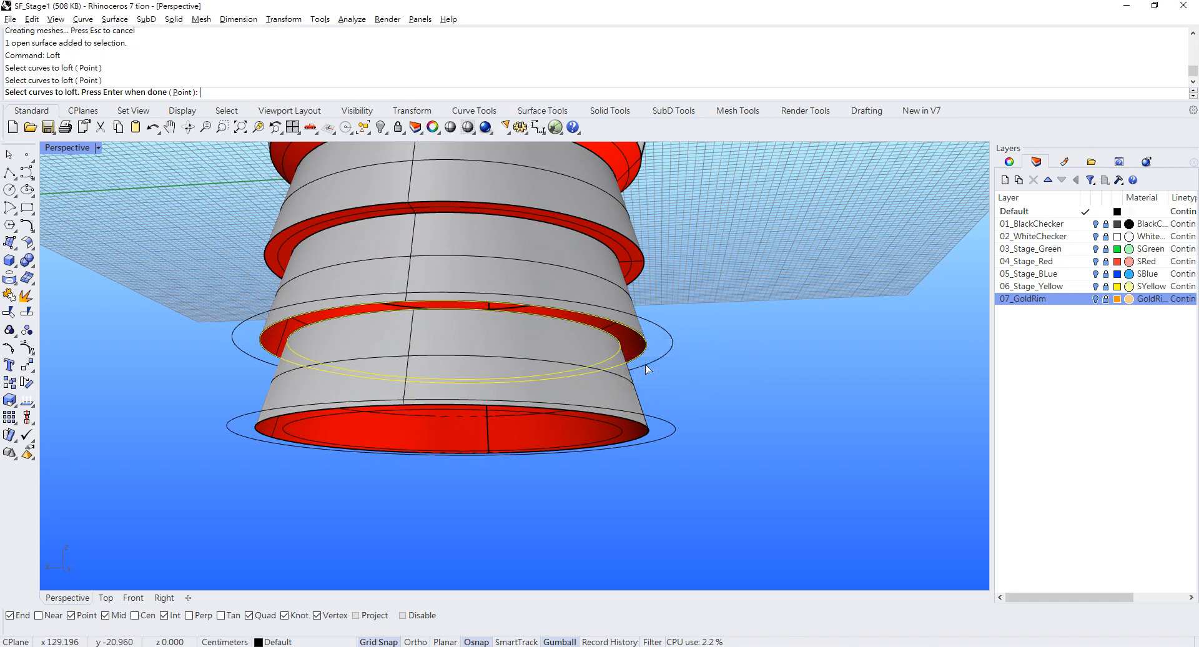
key(Return)
key(Return)
key(Return)
Join the three flared sections and the two flat rings between them into one polysurface
right_drag(643, 367, 578, 330)
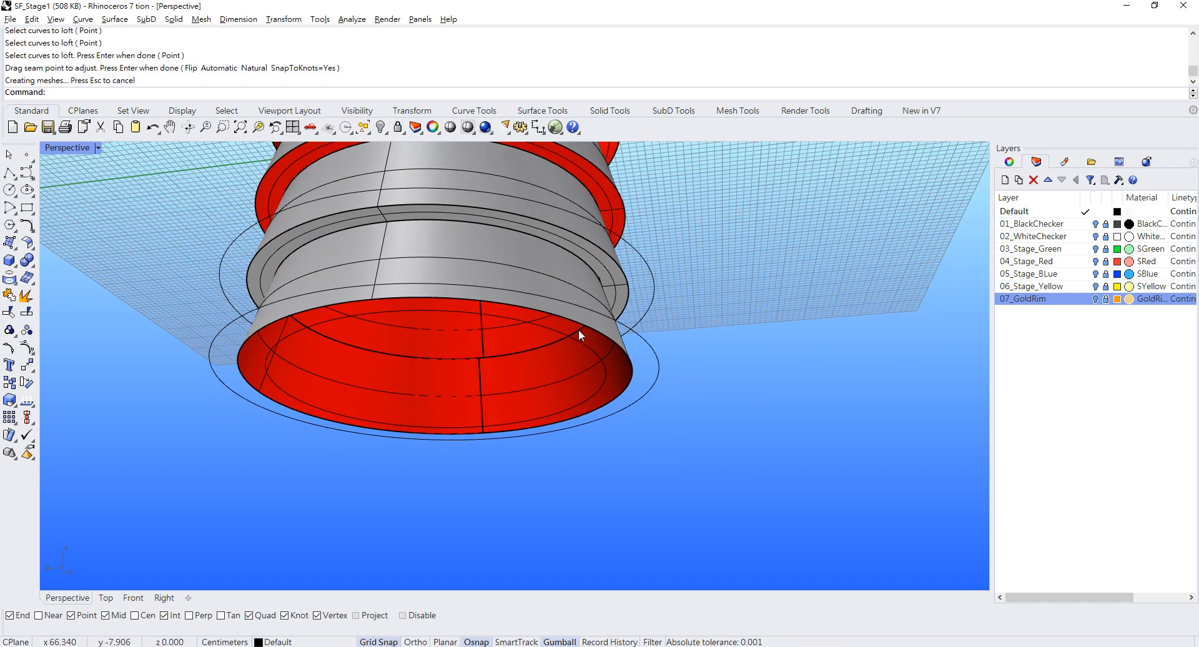
click(531, 269)
click(542, 238)
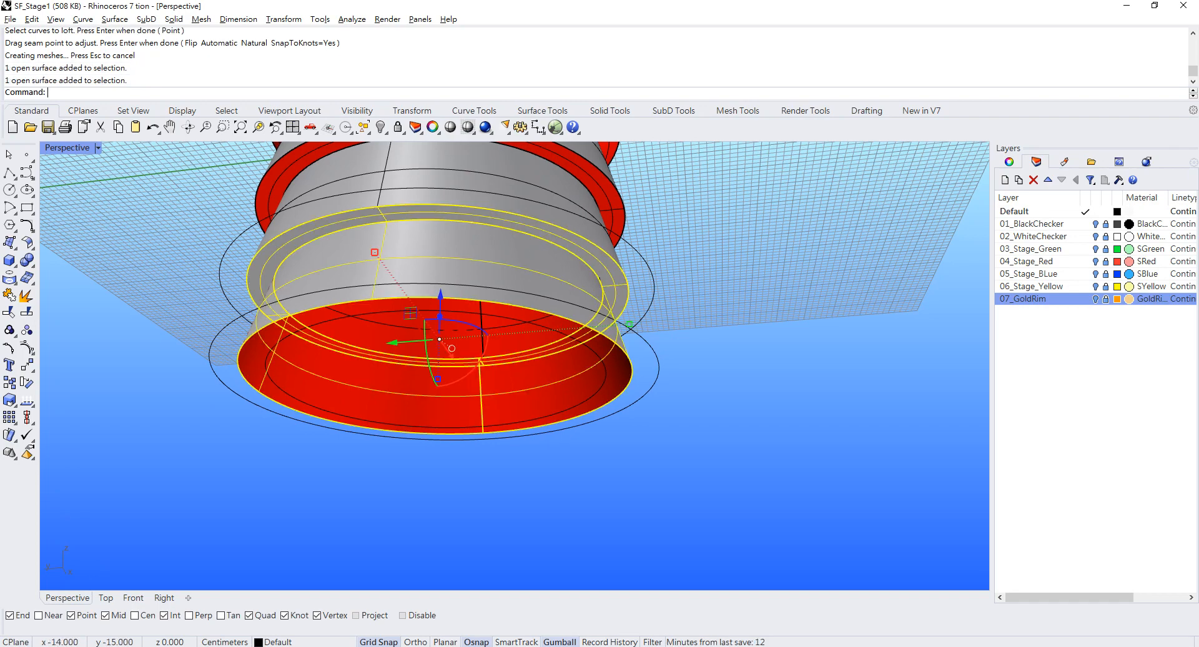
shift+click(523, 177)
right_drag(523, 195, 524, 229)
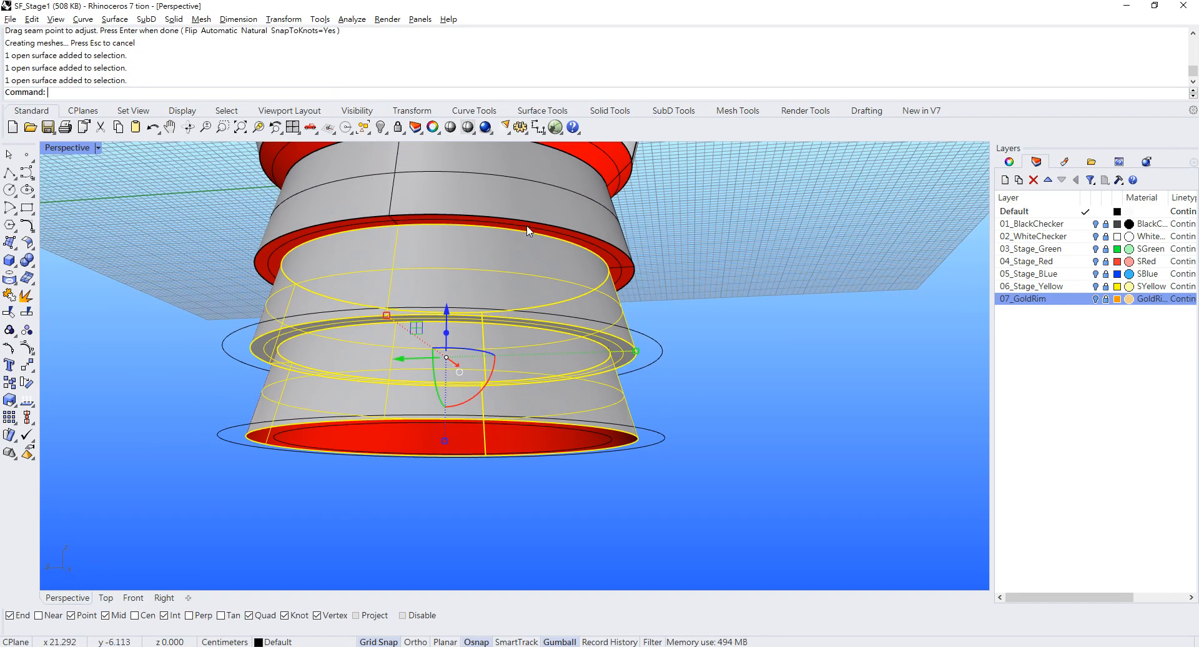
shift+click(528, 231)
click(565, 265)
scroll(646, 269, up, 5)
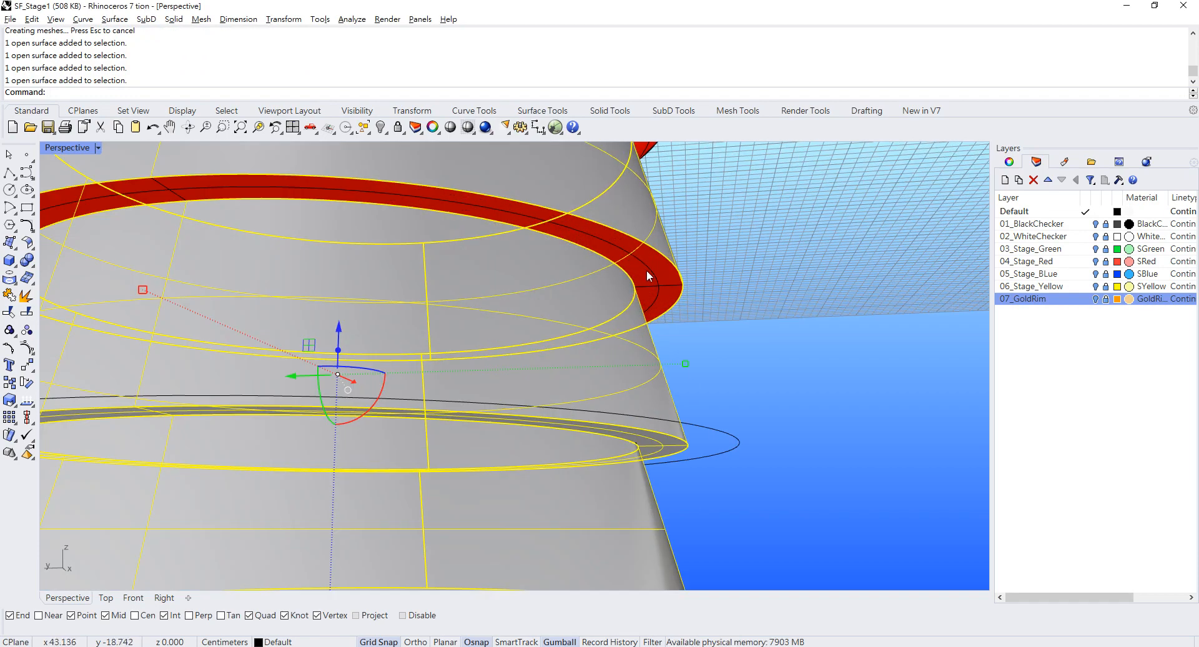
scroll(639, 273, down, 5)
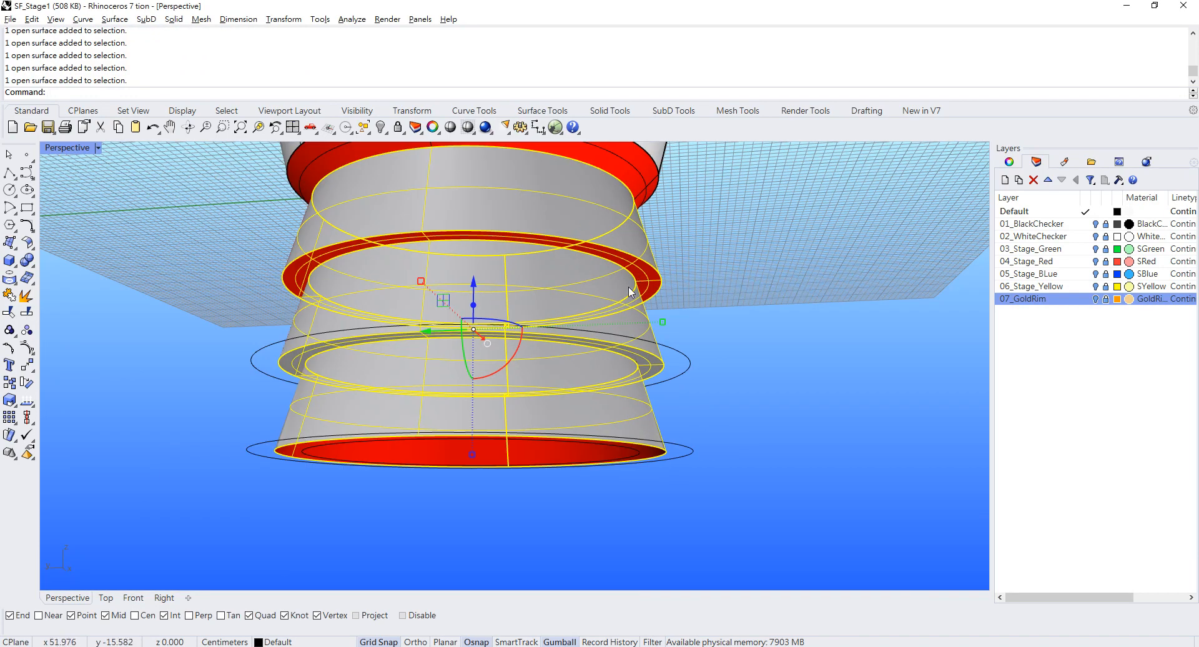
key(ctrl+j)
scroll(729, 347, down, 3)
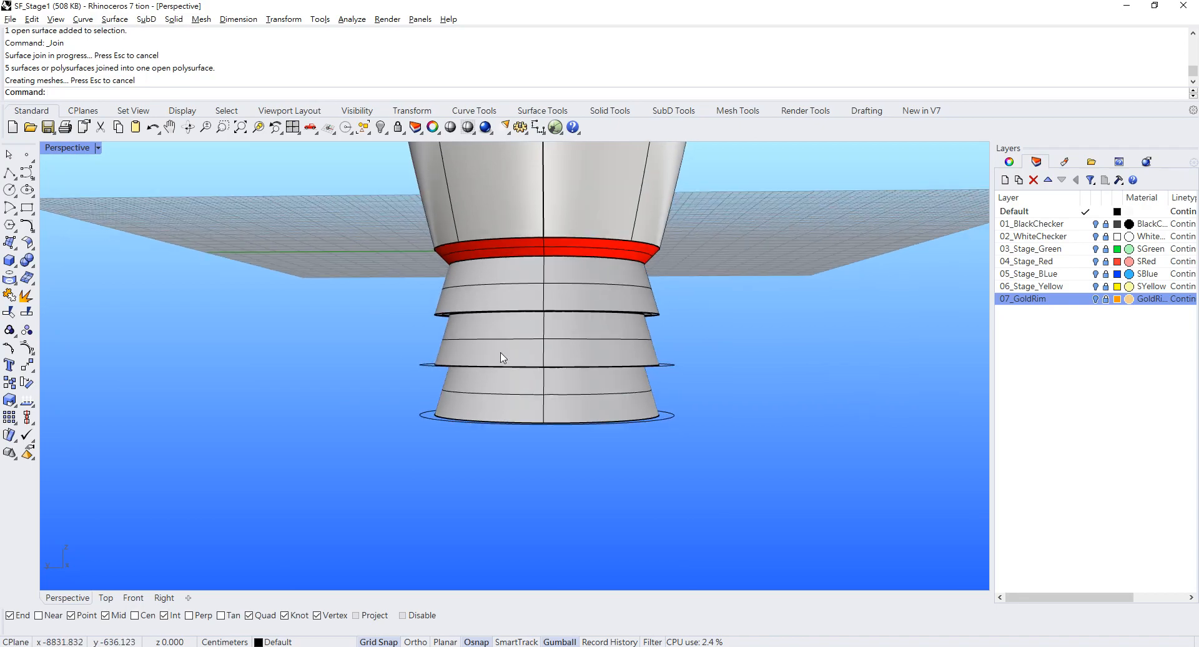
Group all the construction circles around the nozzle sections and hide them
drag(347, 292, 825, 445)
right_drag(824, 445, 711, 394)
key(ctrl+g)
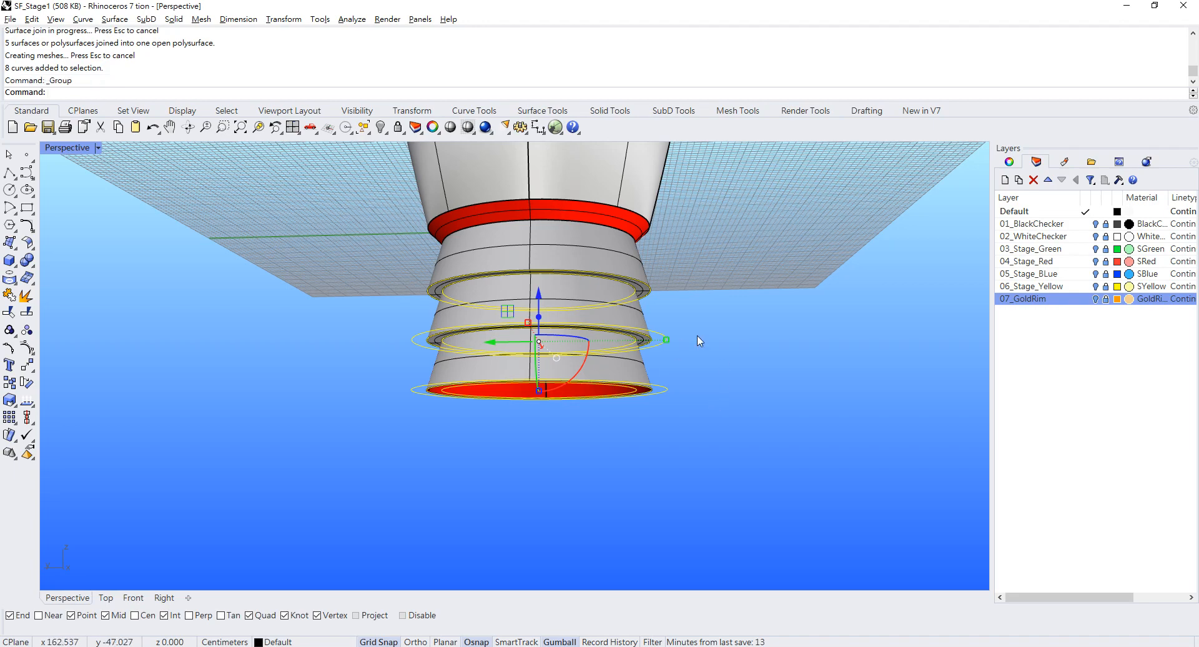
key(ctrl+h)
Join the narrow tapered ring at the base to the main body above it
click(602, 335)
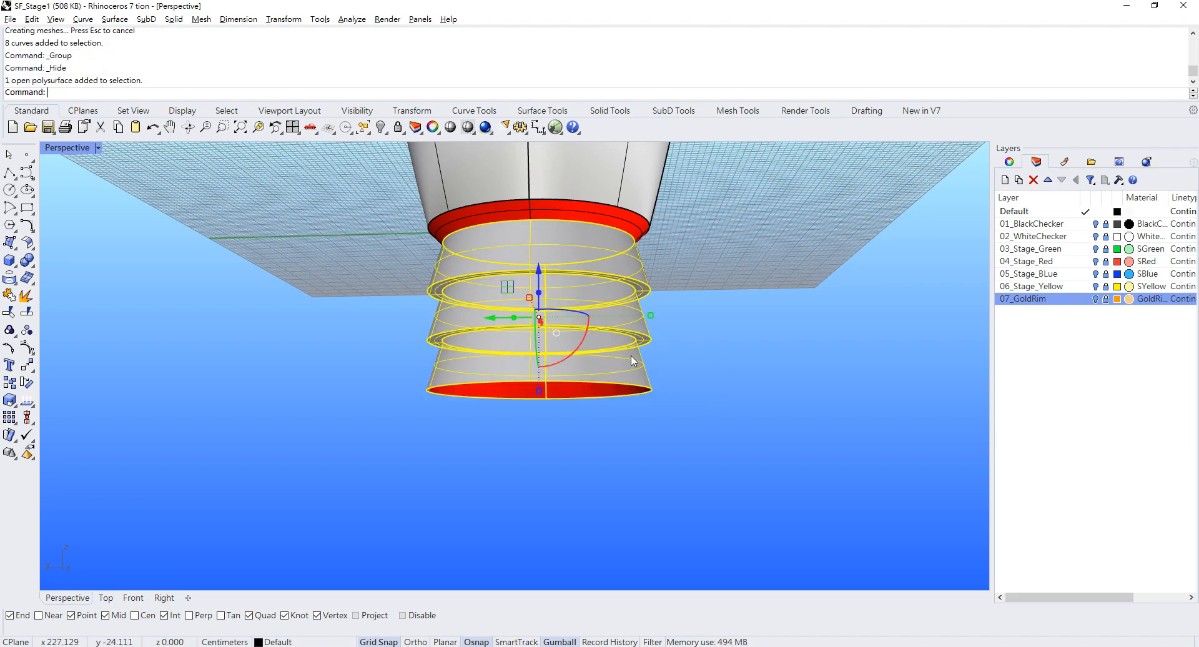
right_drag(607, 344, 719, 321)
click(718, 320)
click(555, 326)
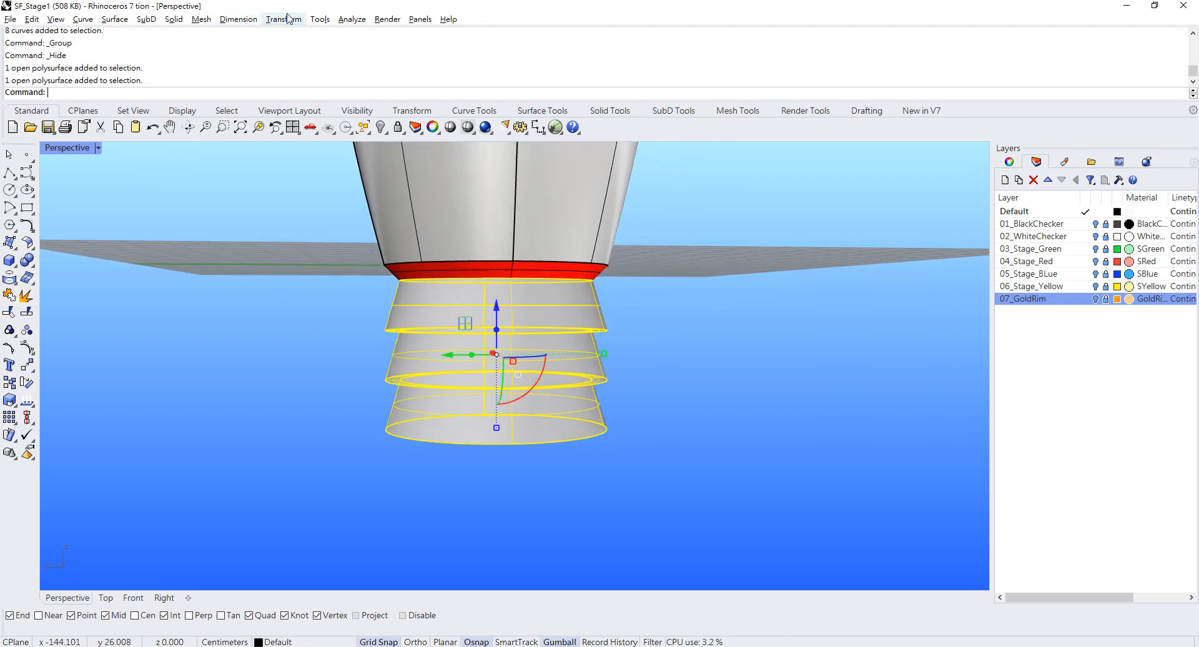
click(539, 275)
shift+click(586, 214)
key(ctrl+j)
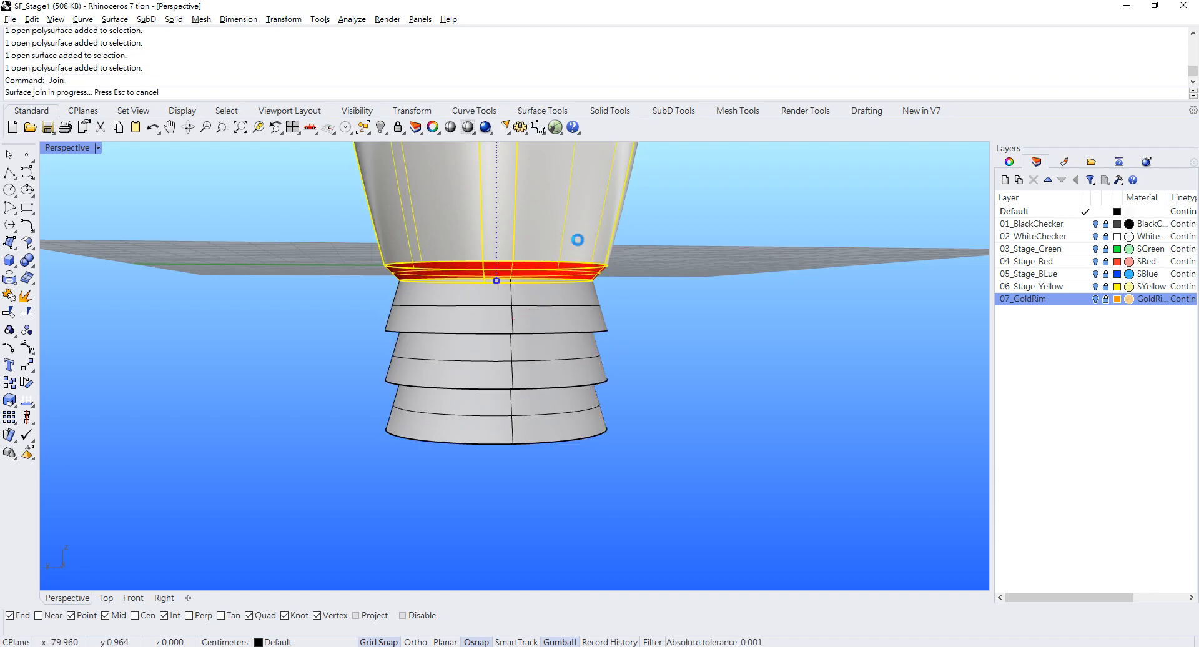
click(666, 307)
Examine the main body and the nozzle stack beneath it, from the side and up close
scroll(666, 307, down, 3)
shift+right_drag(550, 299, 507, 359)
scroll(506, 360, up, 5)
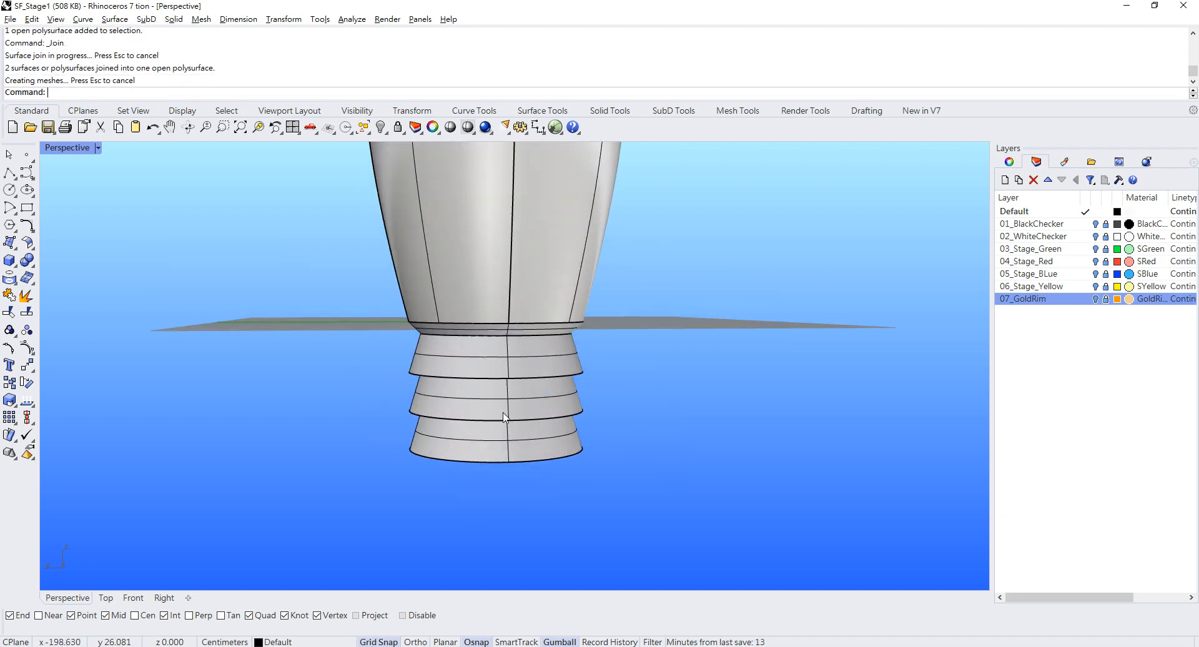
click(521, 386)
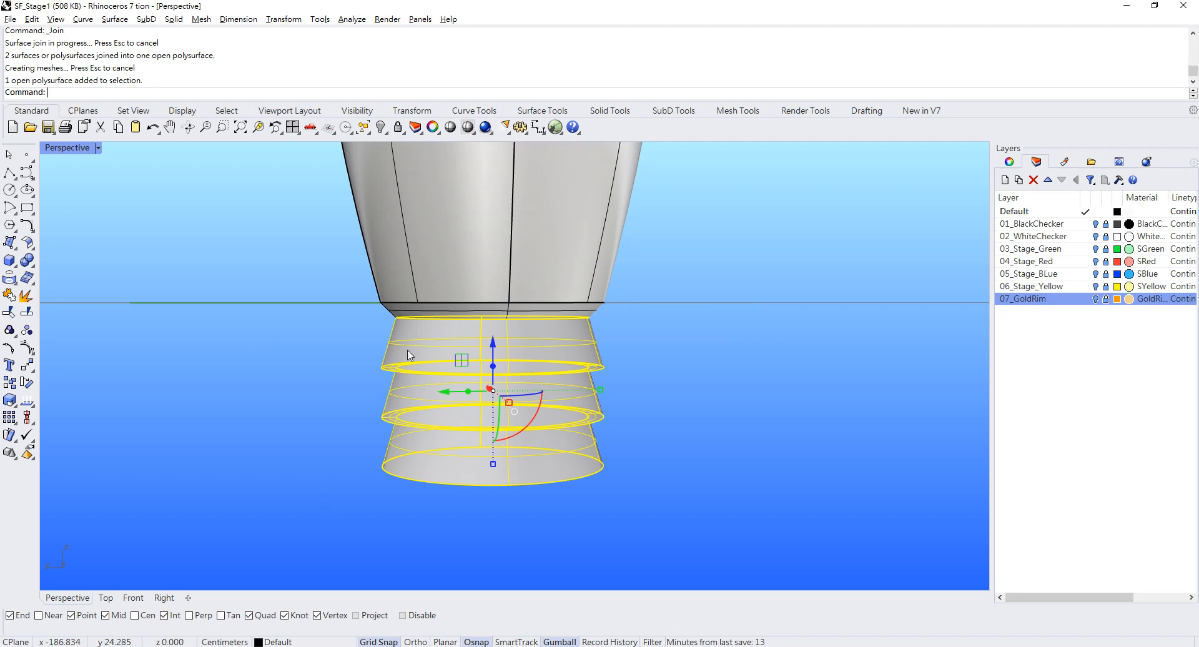
right_drag(410, 356, 396, 315)
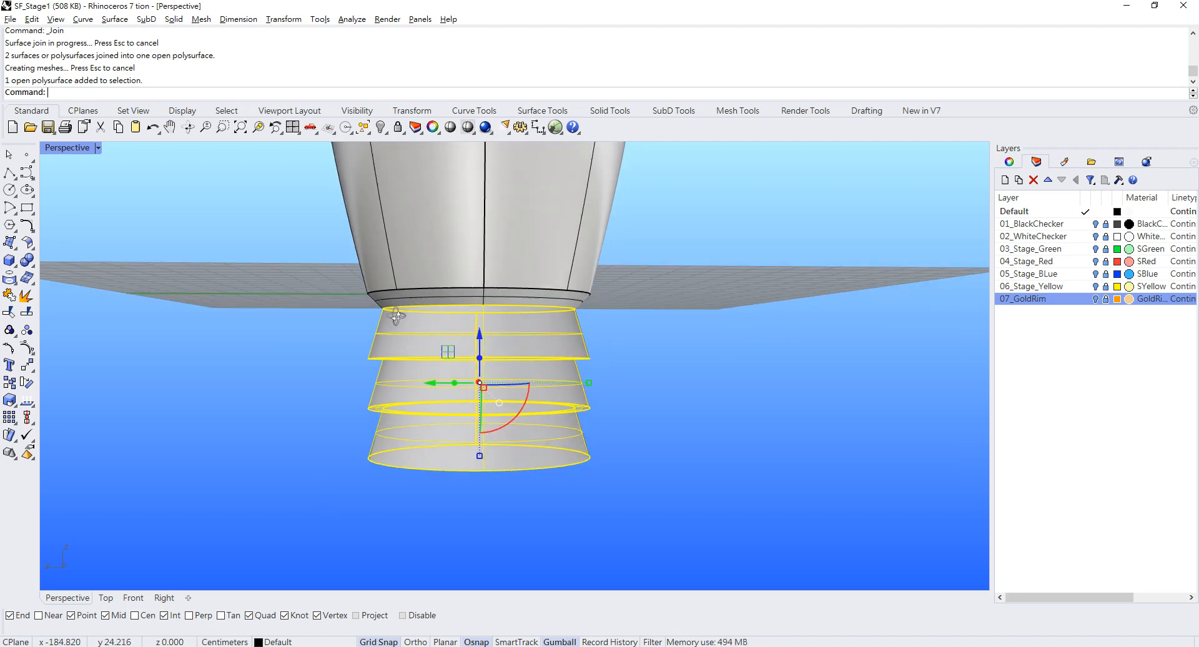
click(283, 19)
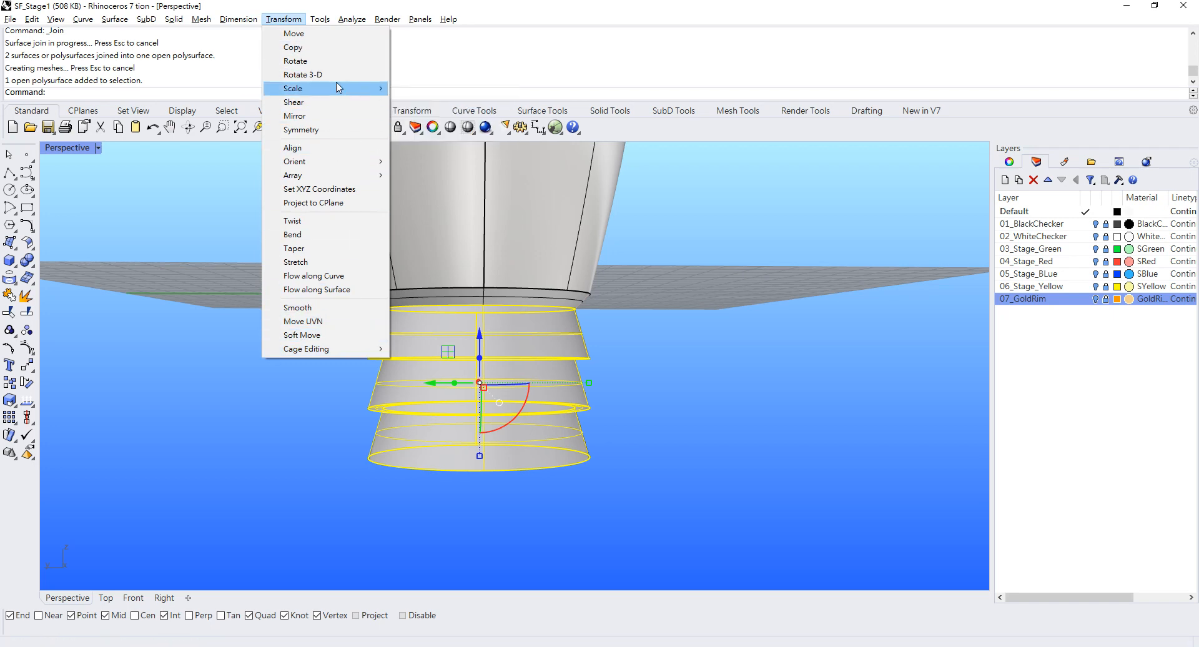
click(696, 279)
click(695, 279)
scroll(566, 248, down, 2)
shift+right_drag(565, 249, 517, 419)
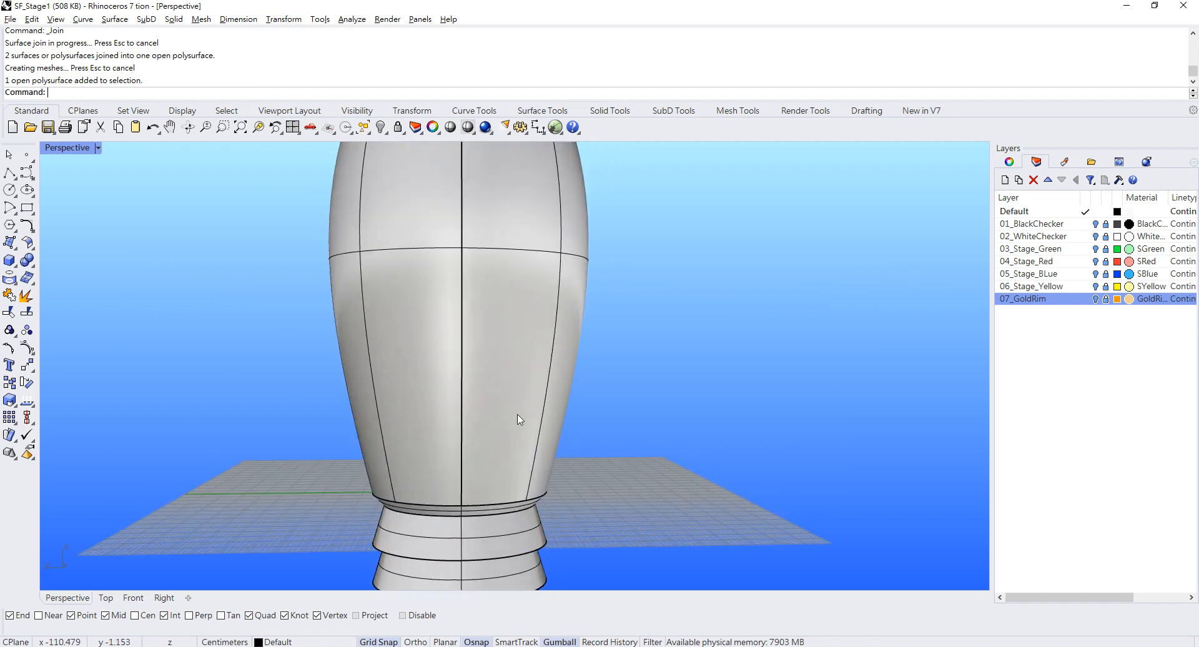
scroll(434, 277, down, 5)
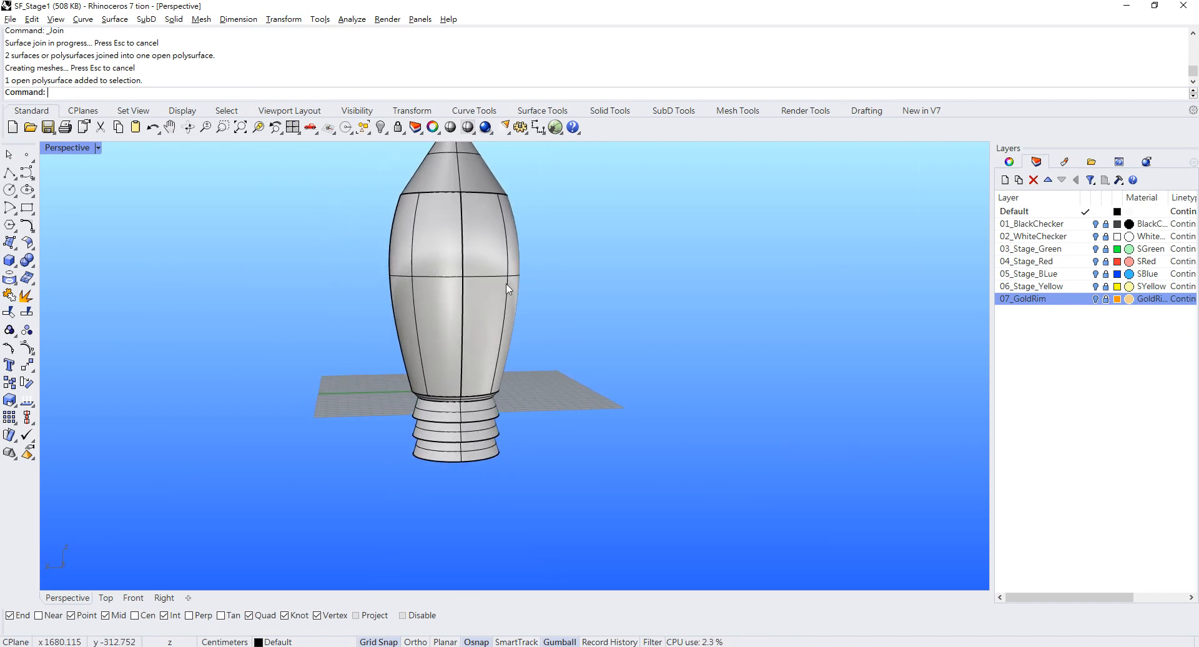
click(468, 432)
scroll(470, 443, up, 3)
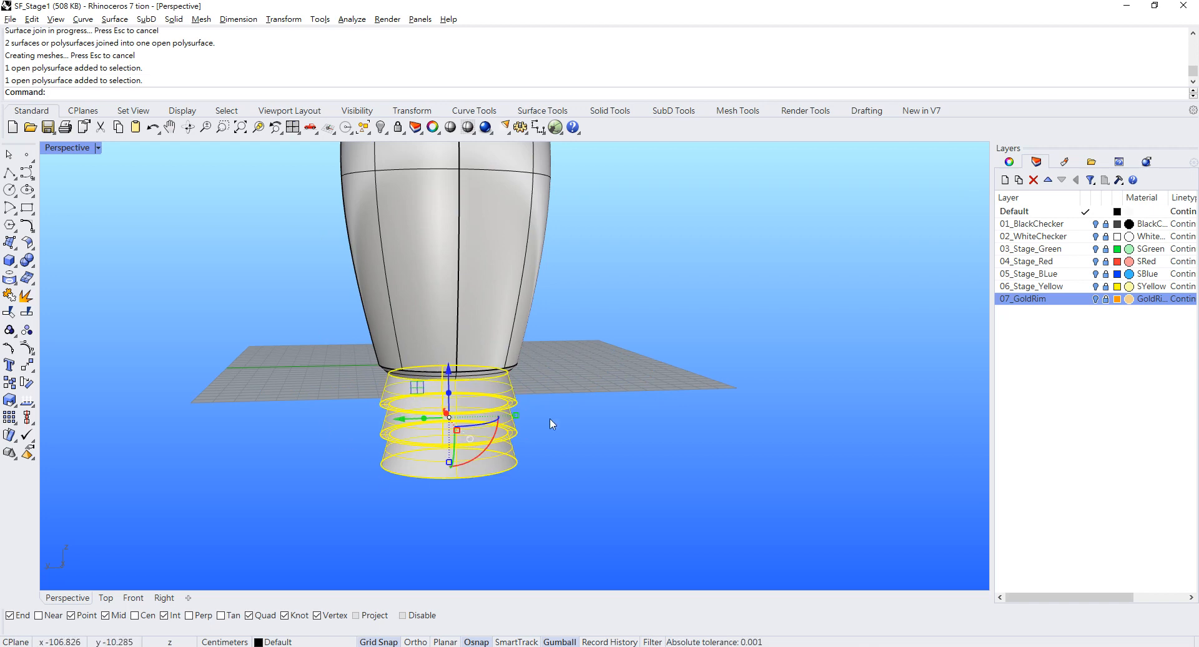
right_drag(549, 419, 518, 335)
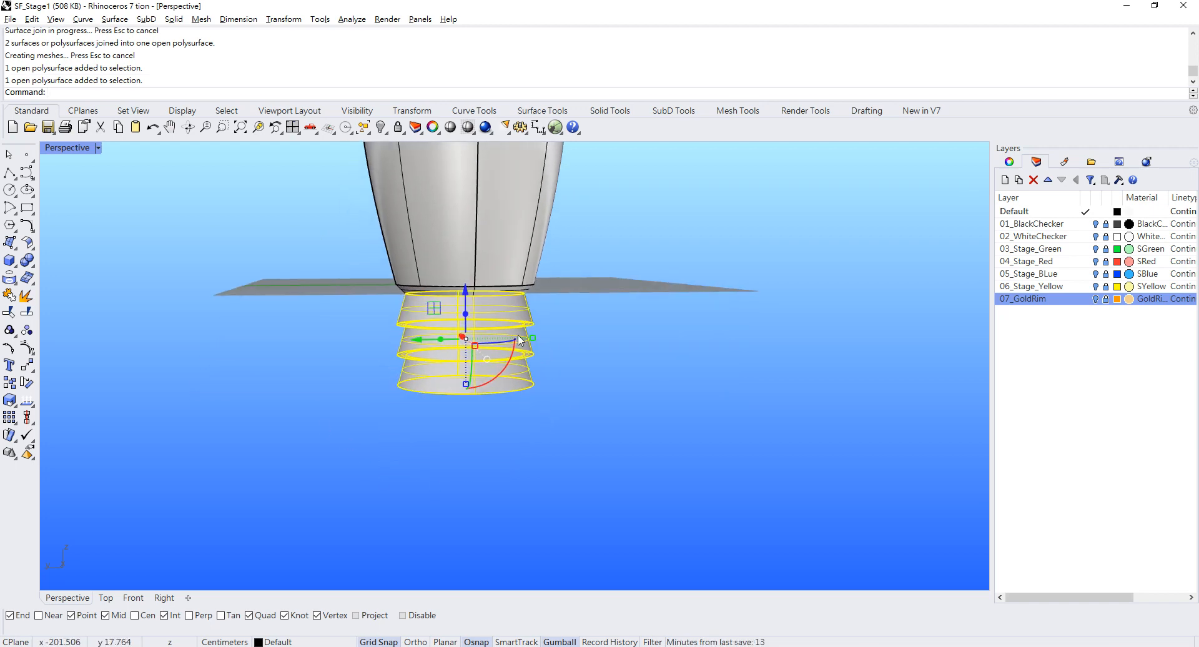
Draw a freehand test box on the ground plane beside the rocket
click(10, 260)
scroll(544, 340, down, 3)
click(619, 335)
click(647, 358)
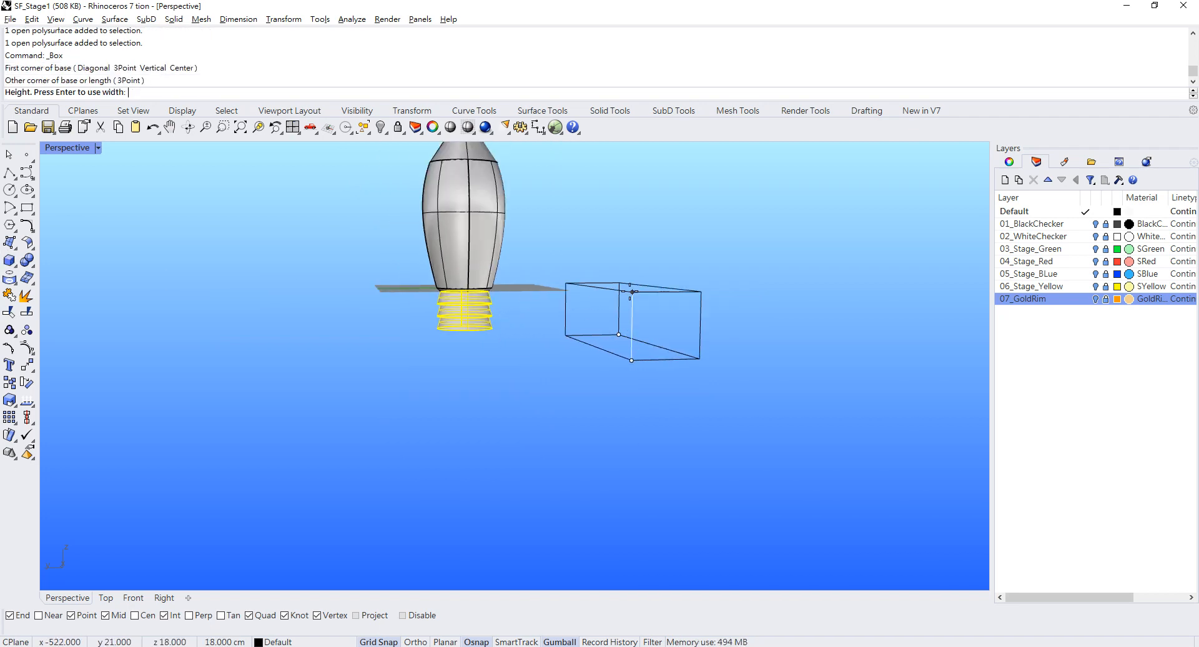
click(610, 216)
right_drag(609, 216, 588, 275)
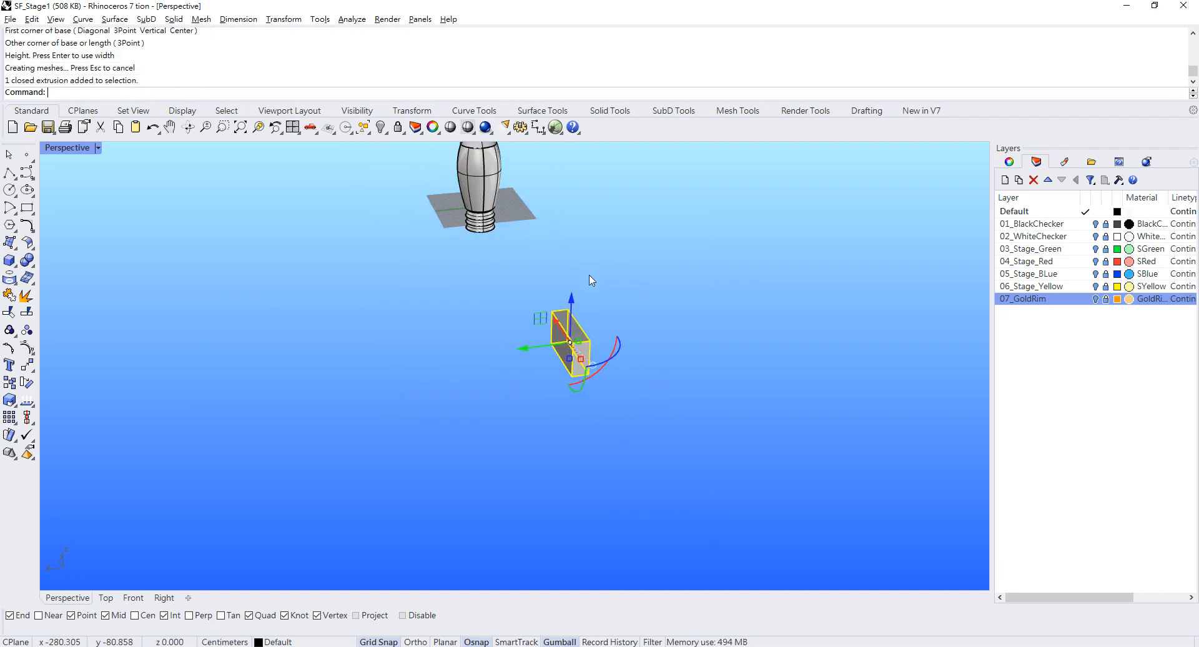
Shorten the test box along its X axis and move it along X closer to the nozzle
scroll(607, 319, up, 5)
right_drag(607, 319, 613, 376)
click(613, 377)
click(554, 423)
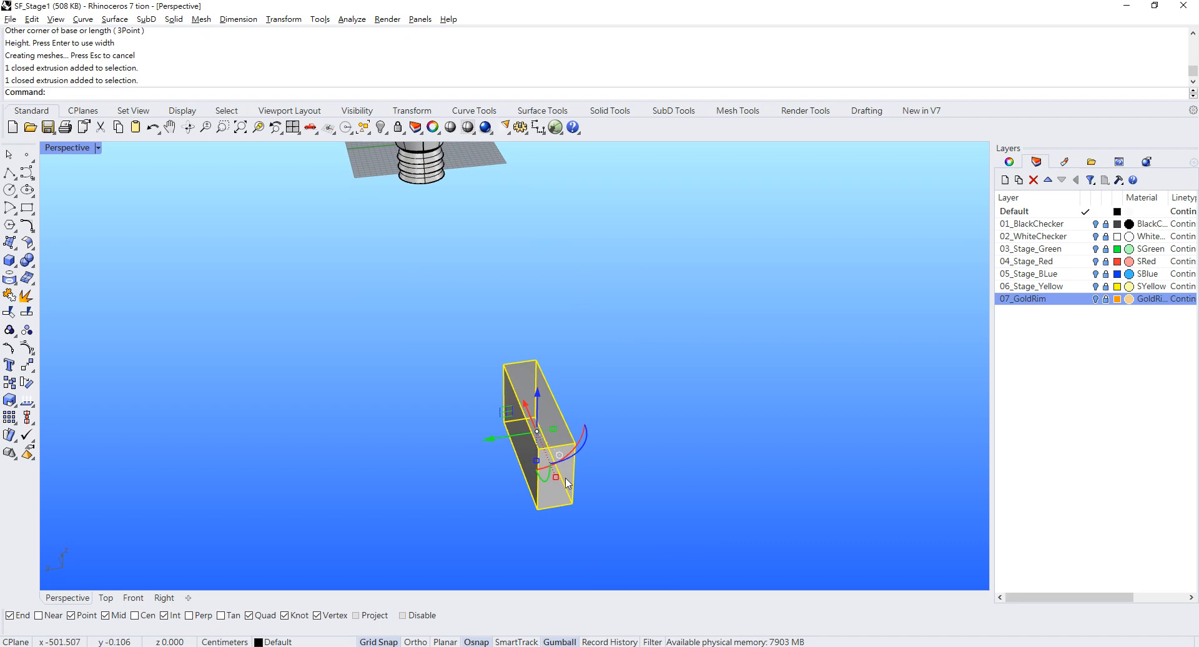
drag(557, 477, 549, 467)
drag(524, 401, 418, 209)
shift+right_drag(417, 209, 464, 288)
Twist the test box around its vertical corner edge, using an opposite top corner as the first reference point
click(247, 22)
mouse_move(281, 24)
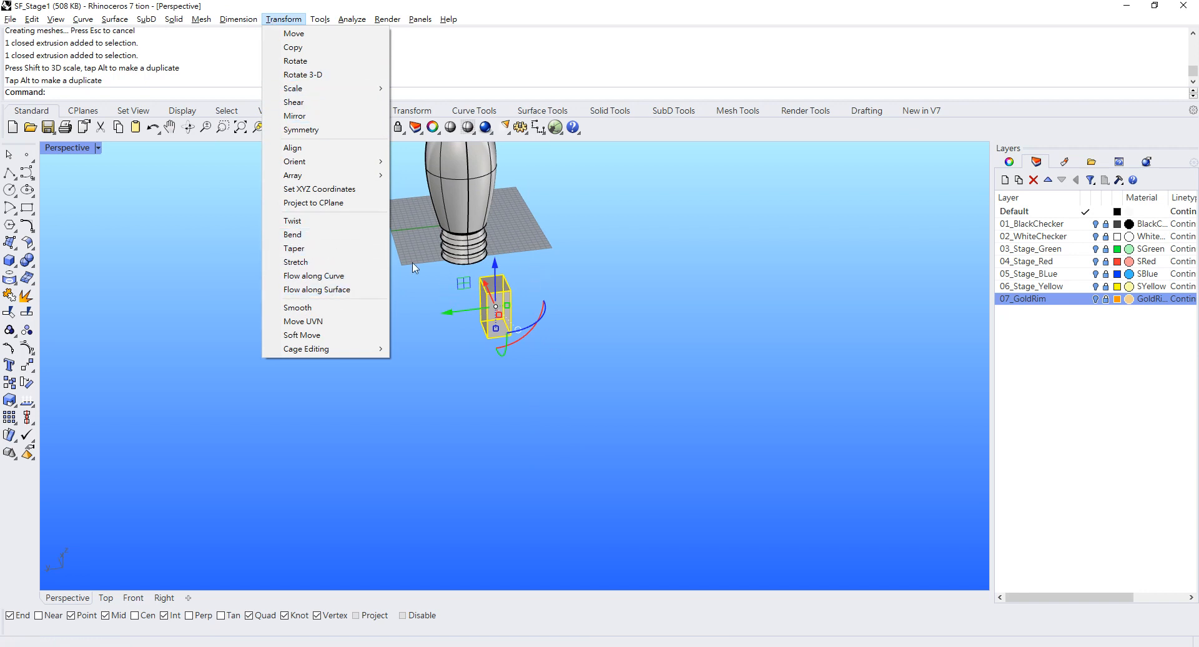
click(298, 223)
click(459, 399)
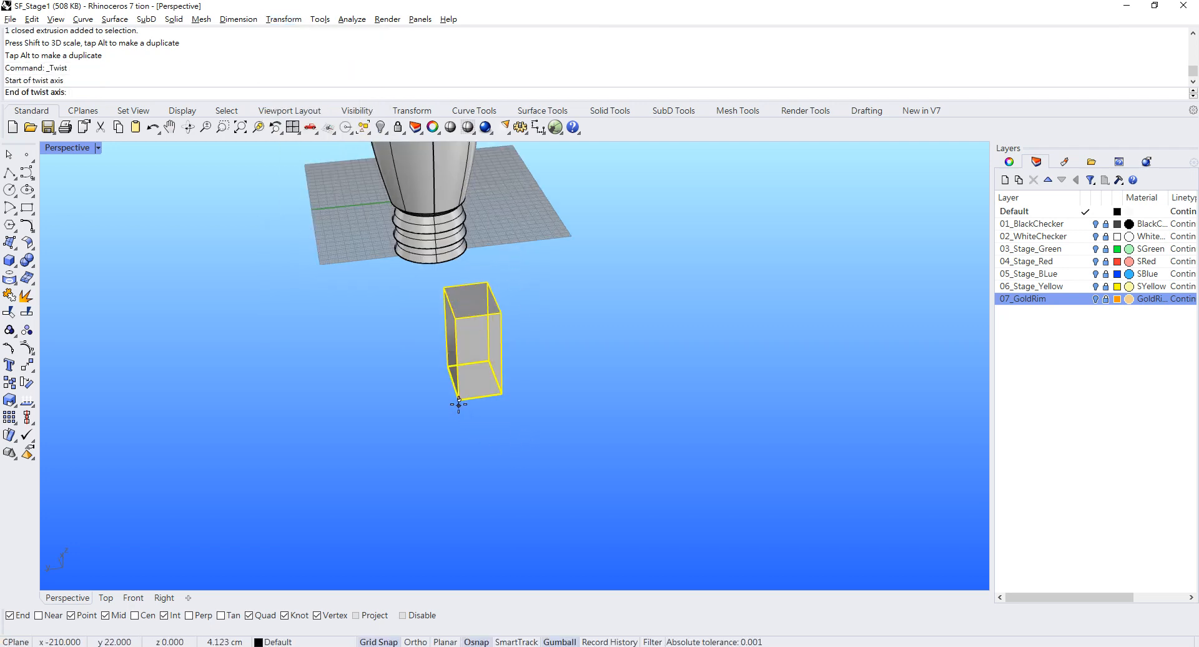
click(456, 320)
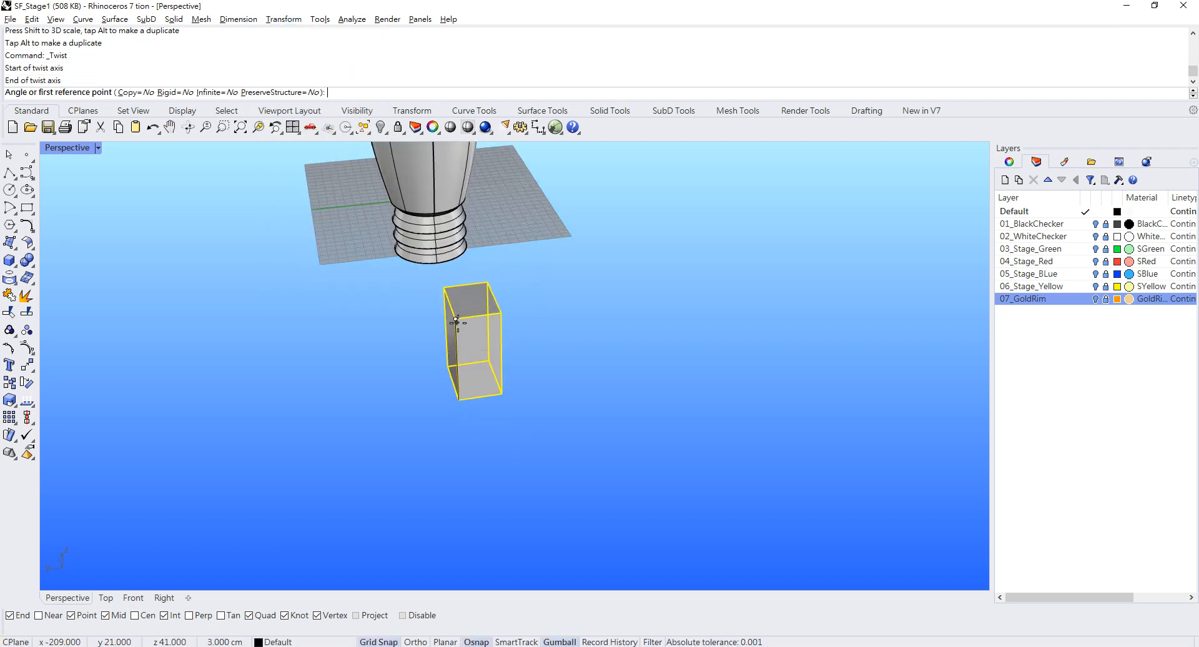
click(486, 283)
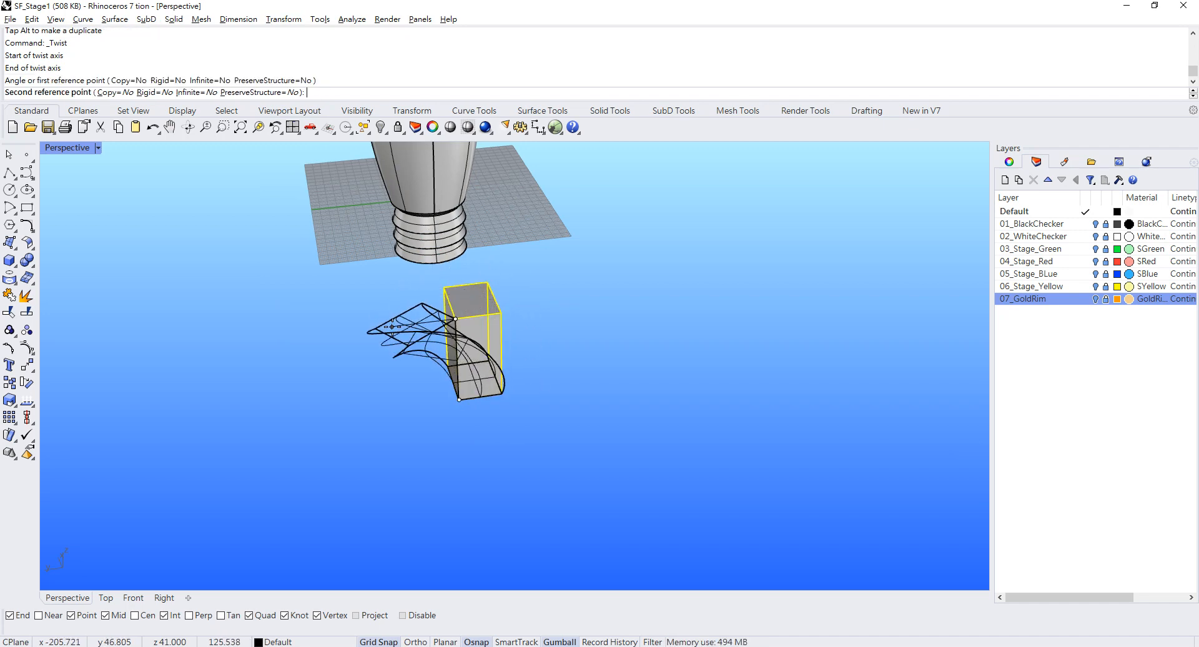
click(375, 331)
click(525, 334)
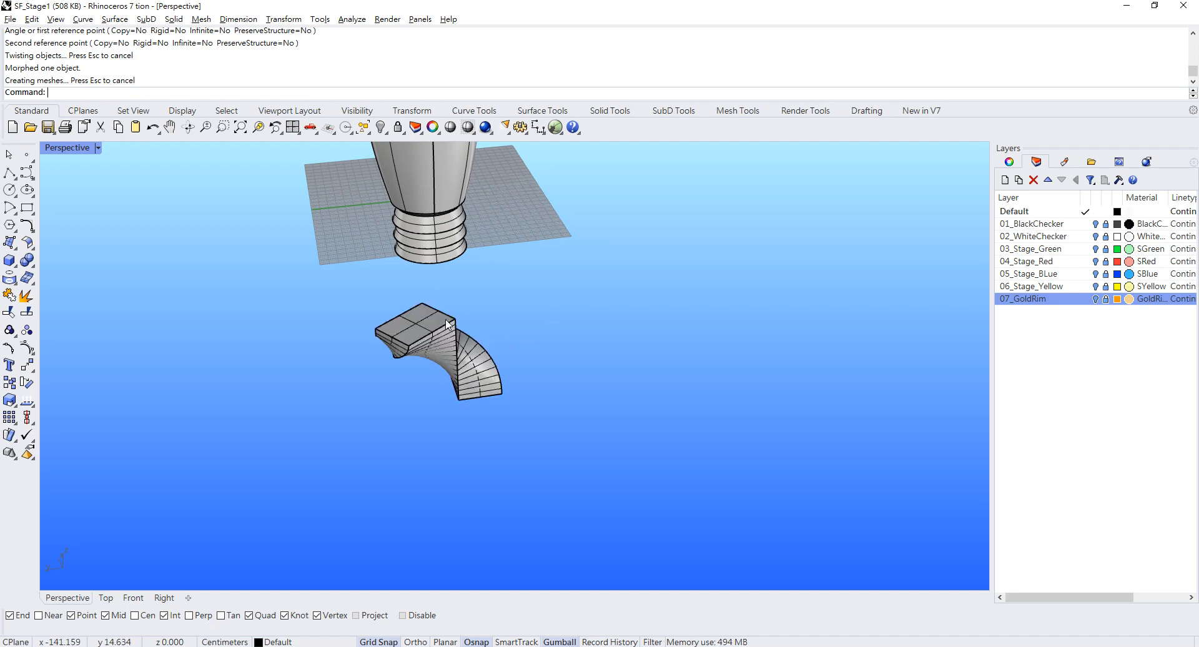
right_drag(448, 323, 506, 249)
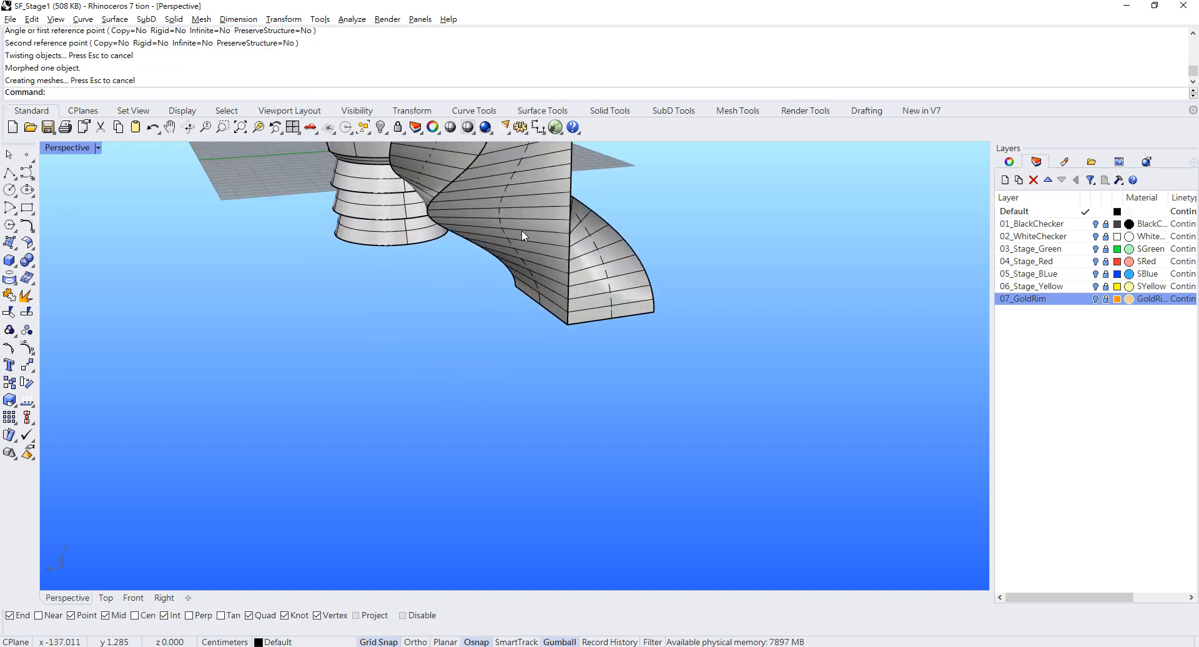
Delete the twisted test box
click(522, 232)
key(Delete)
scroll(423, 210, down, 2)
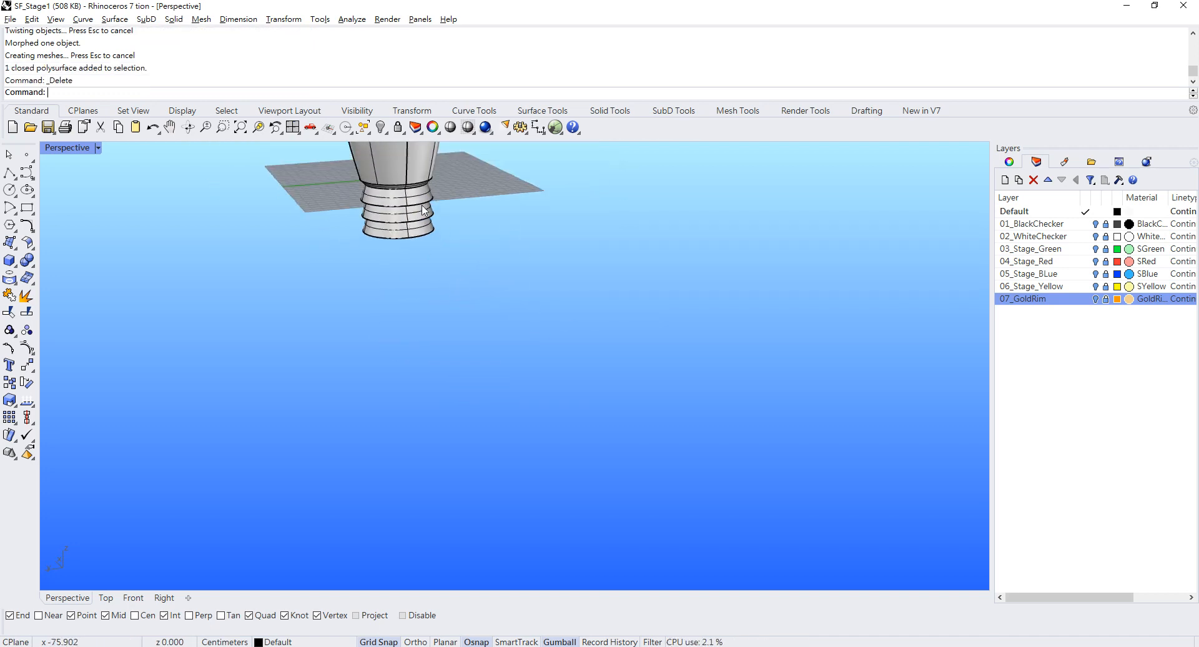
Start creating a control cage around the ribbed nozzle from its bounding box, using the World coordinate system
scroll(424, 210, up, 2)
click(424, 210)
scroll(424, 210, up, 3)
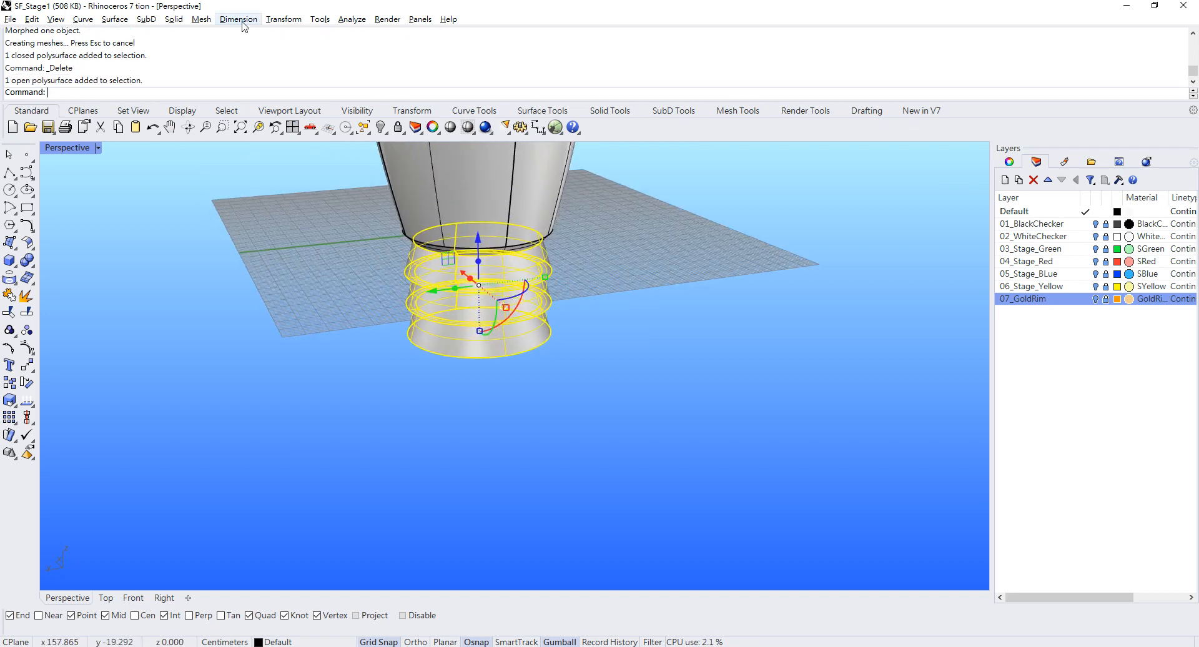
click(287, 22)
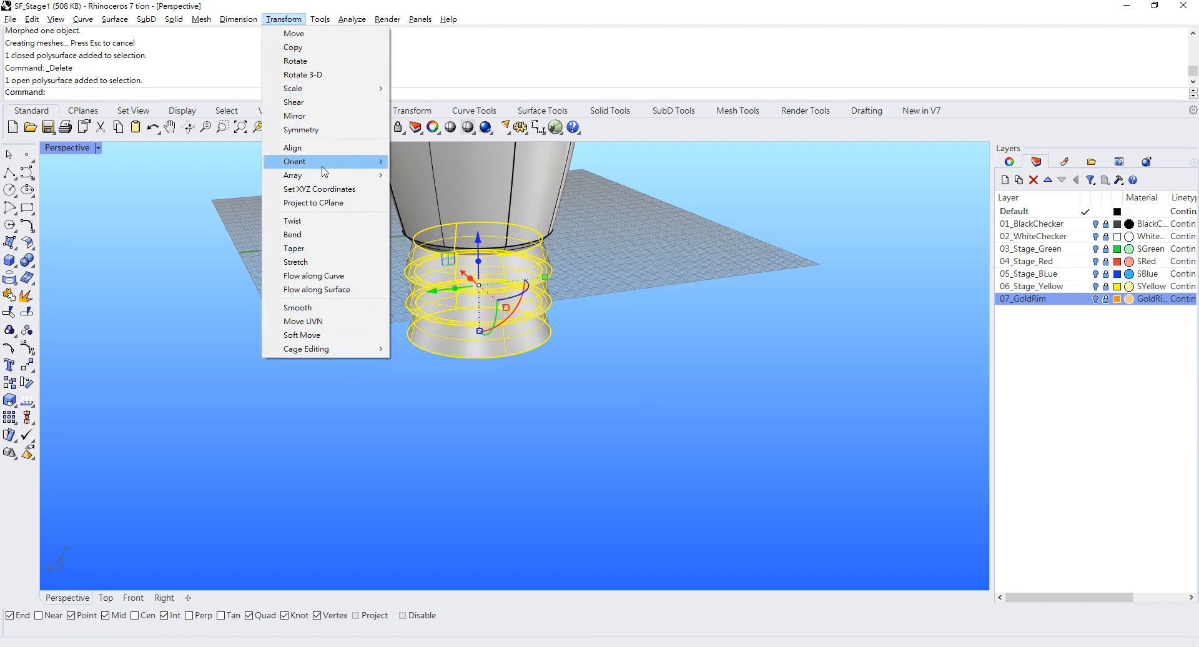
mouse_move(324, 352)
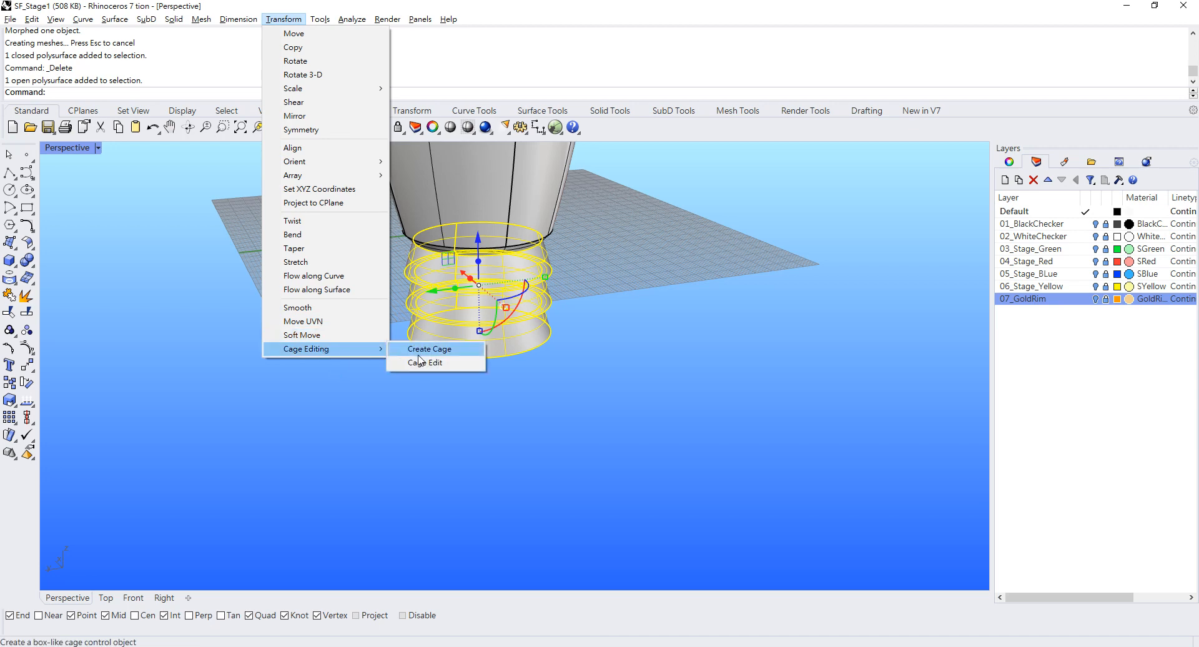
click(419, 353)
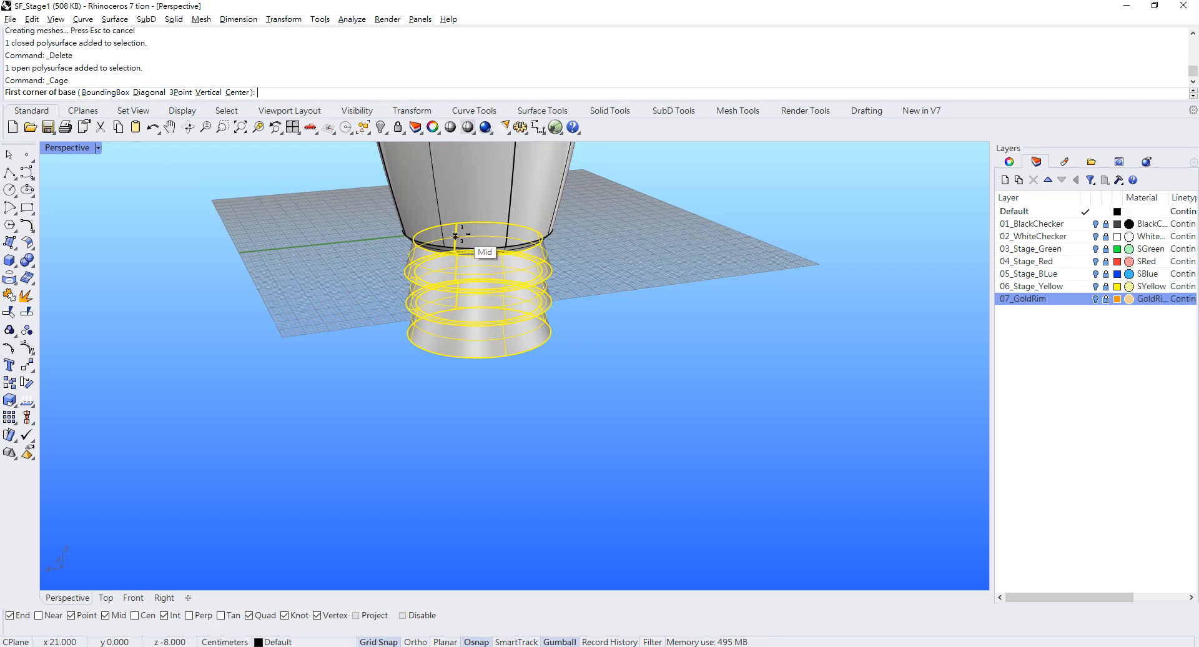
scroll(457, 223, up, 2)
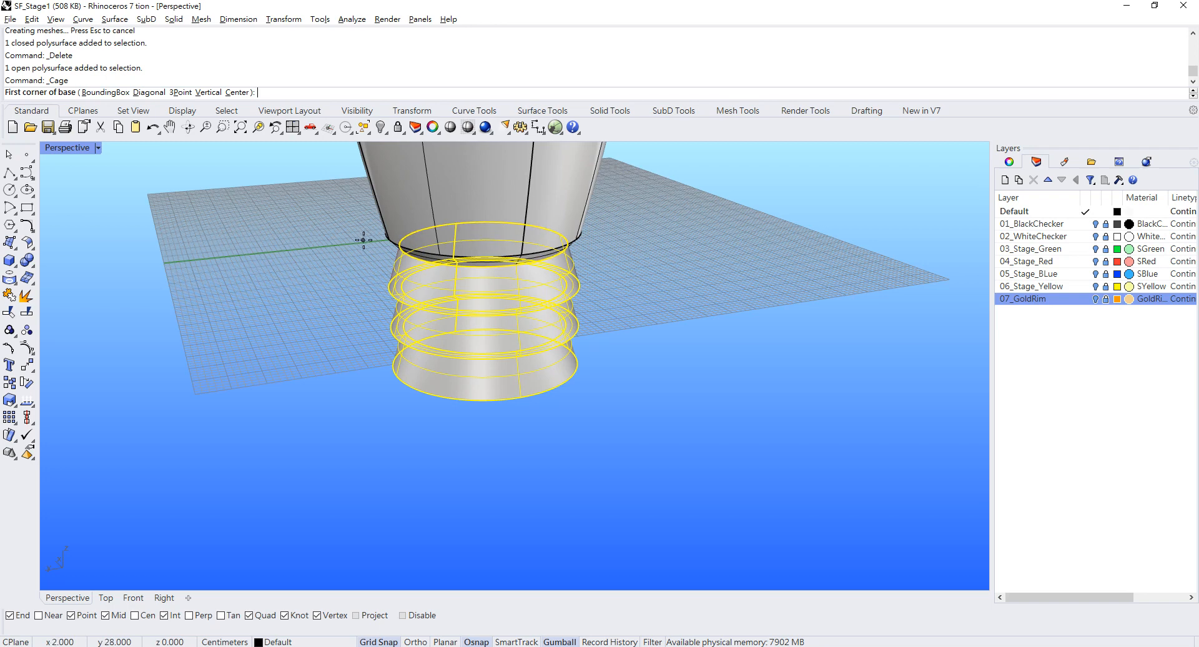
click(115, 93)
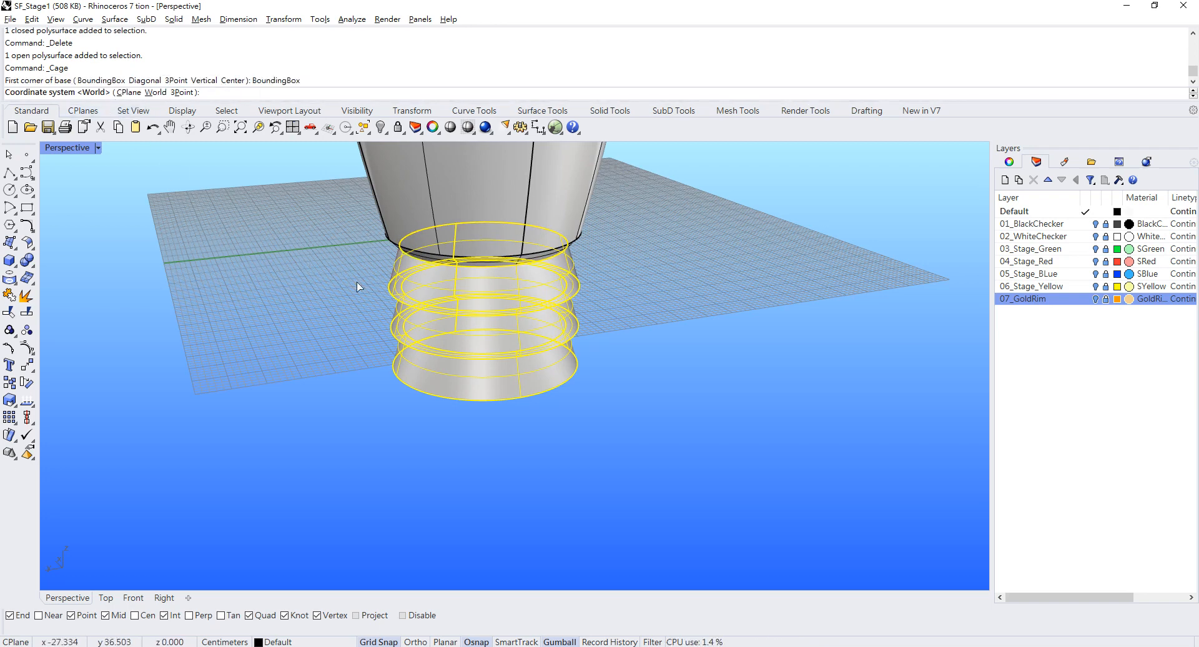
right_click(539, 364)
right_click(539, 368)
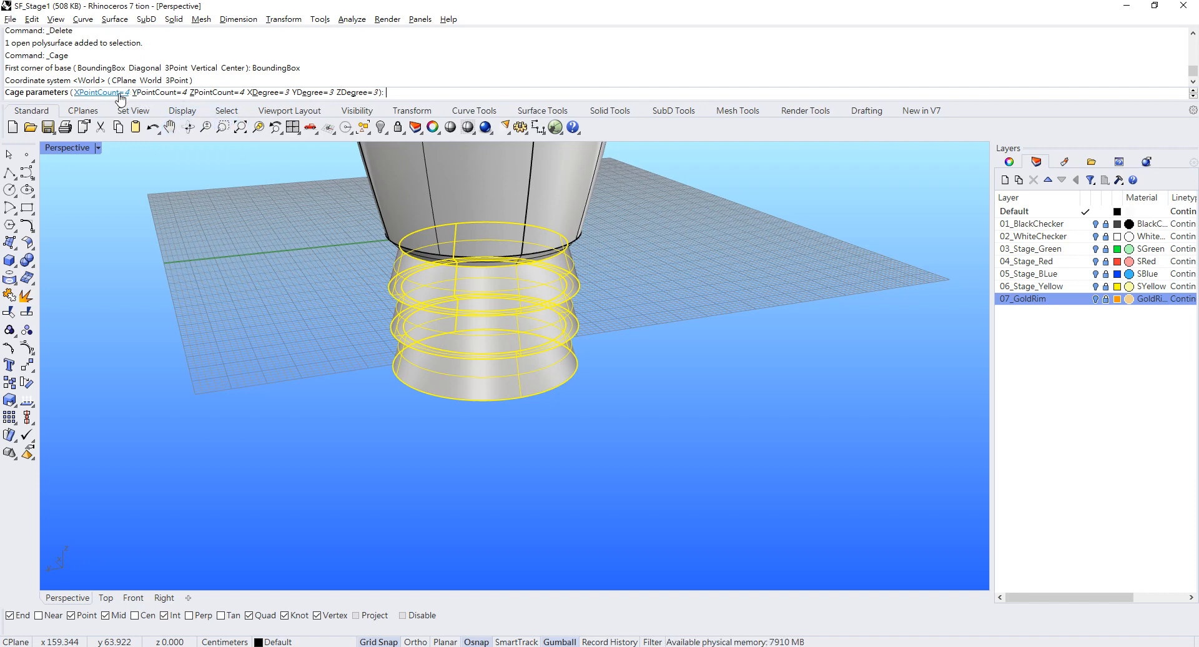
Set the cage's X, Y and Z point counts to 2 each and create the cage
click(100, 92)
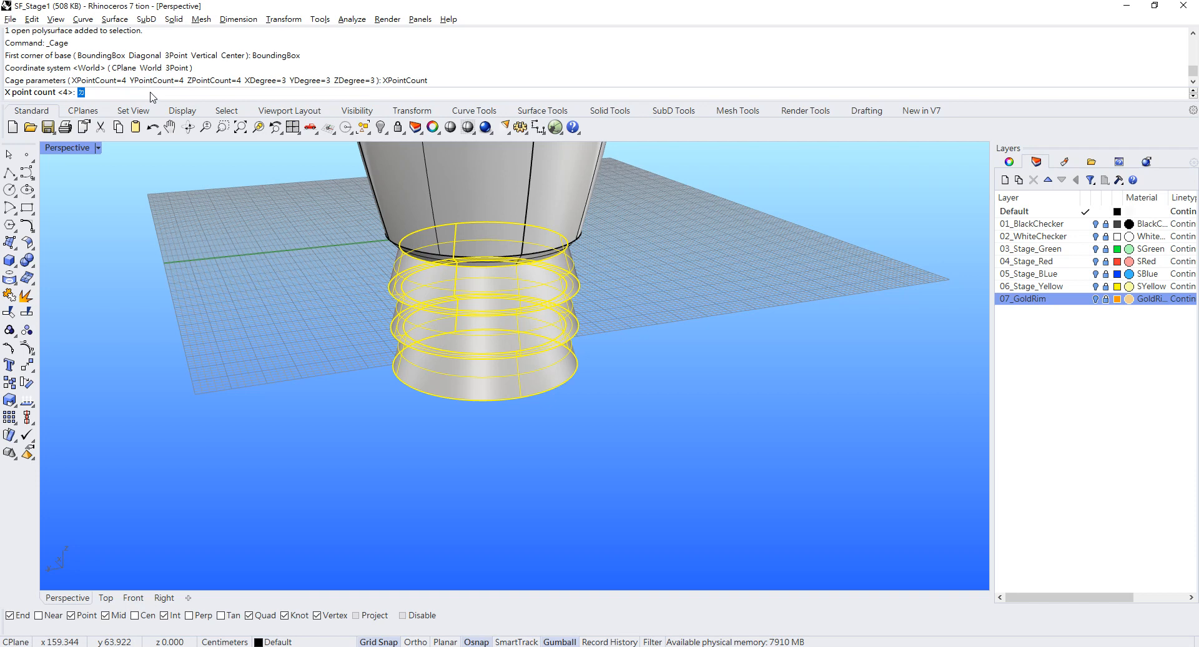
key(BackSpace)
text(2)
key(Return)
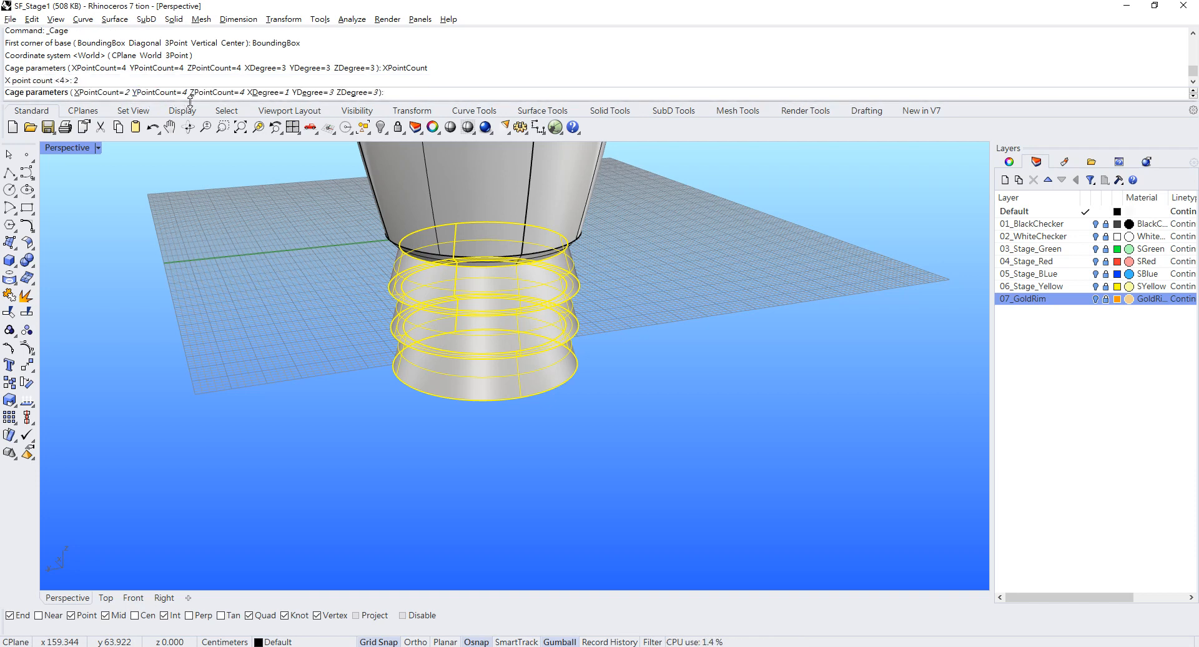
click(178, 93)
text(2)
key(Return)
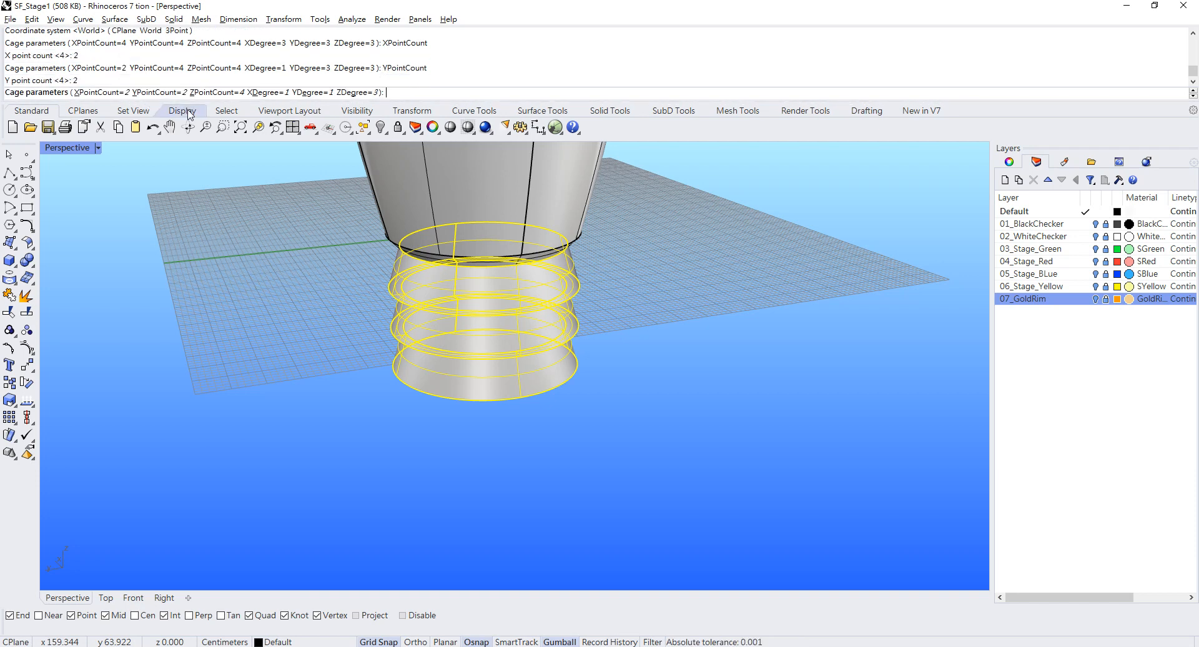
click(229, 93)
text(2)
key(Return)
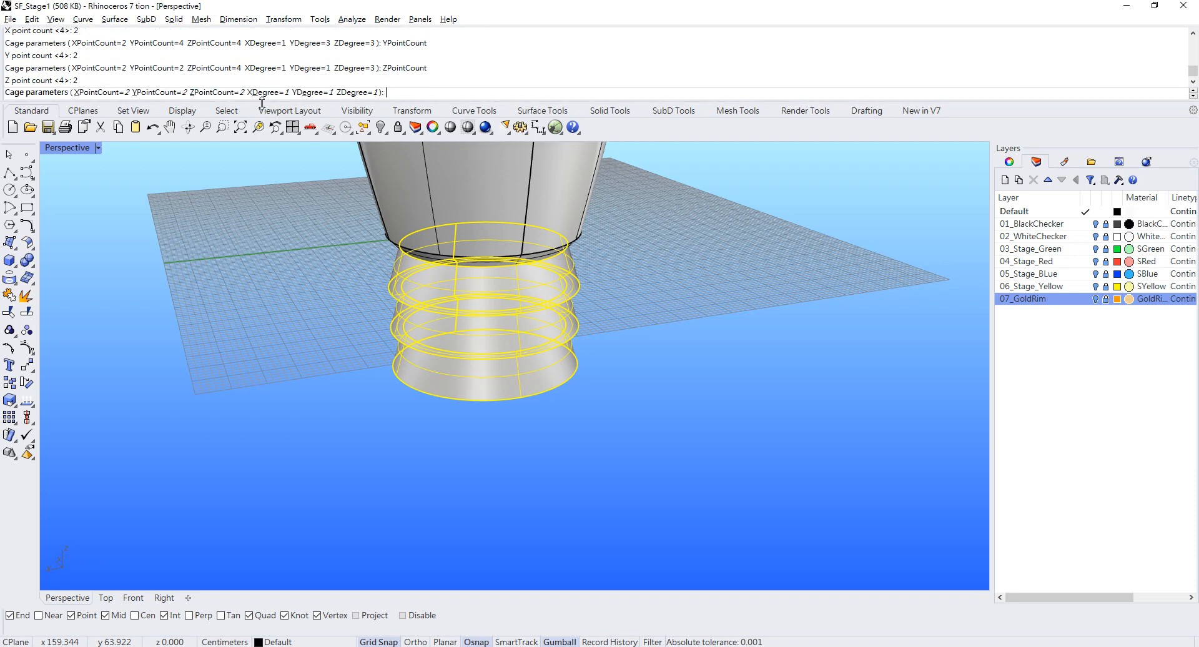
key(Return)
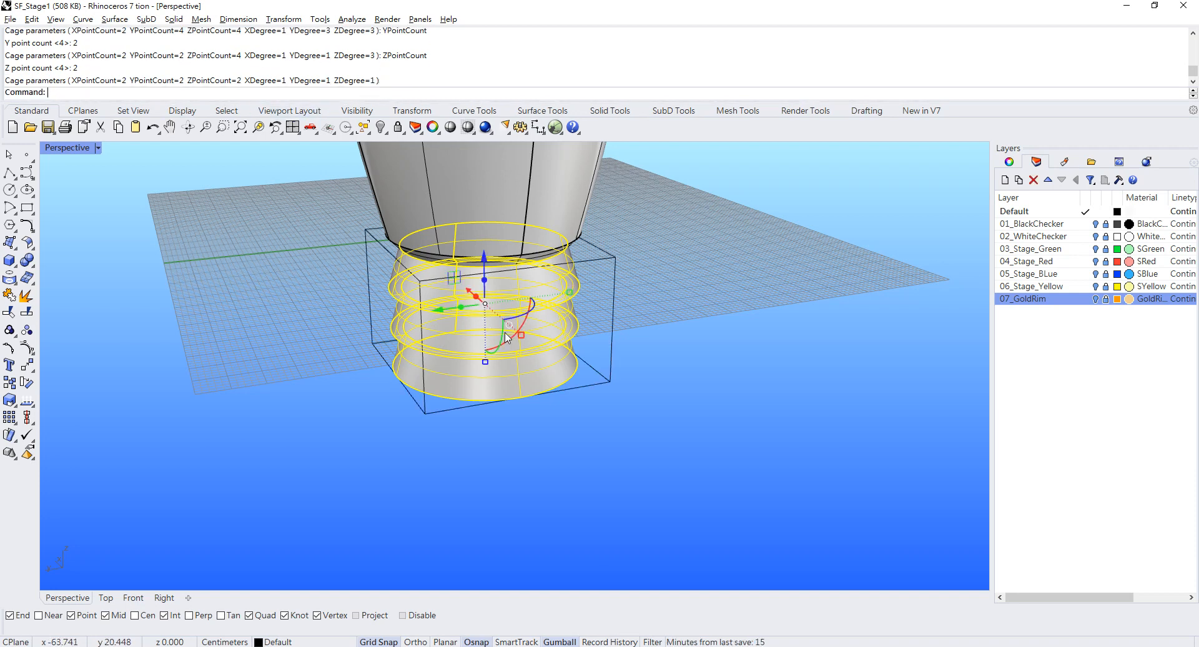
Apply Cage Edit to the nozzle with the new box cage as control object and Global as the region to edit
click(650, 274)
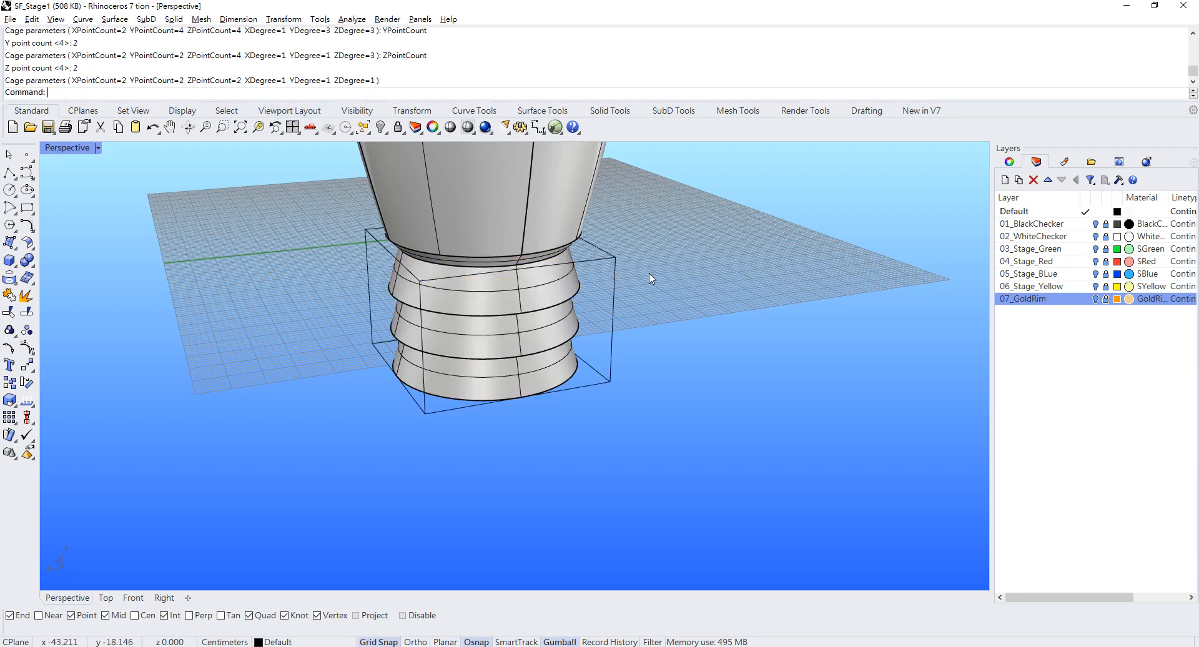
click(617, 270)
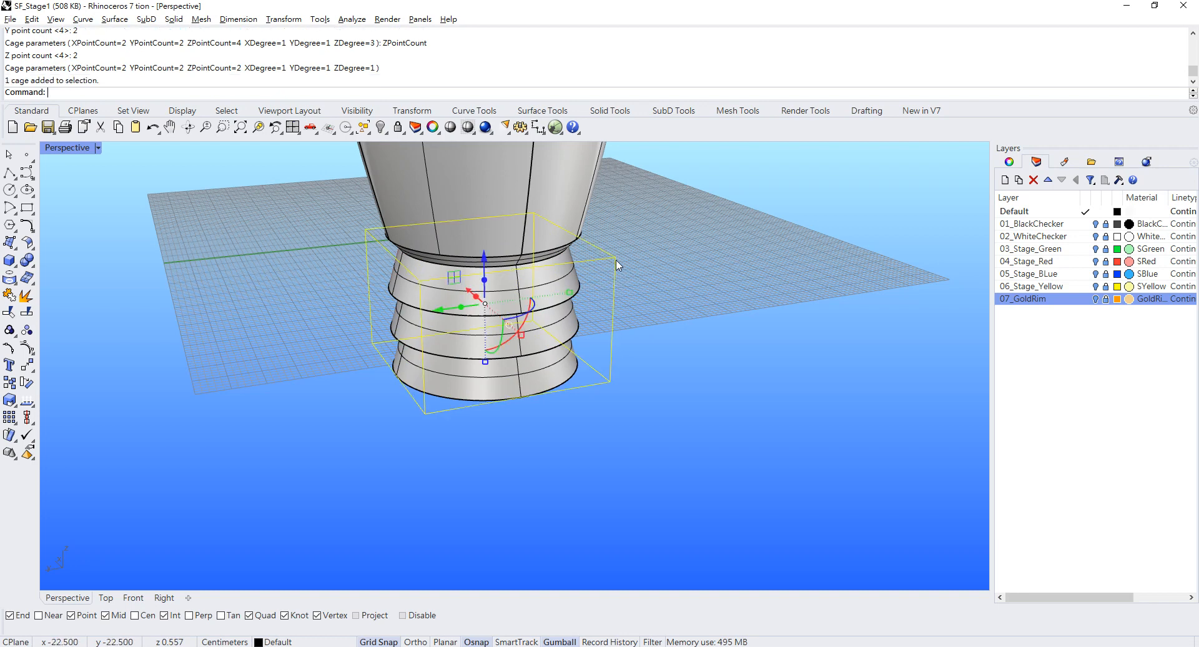
shift+click(577, 287)
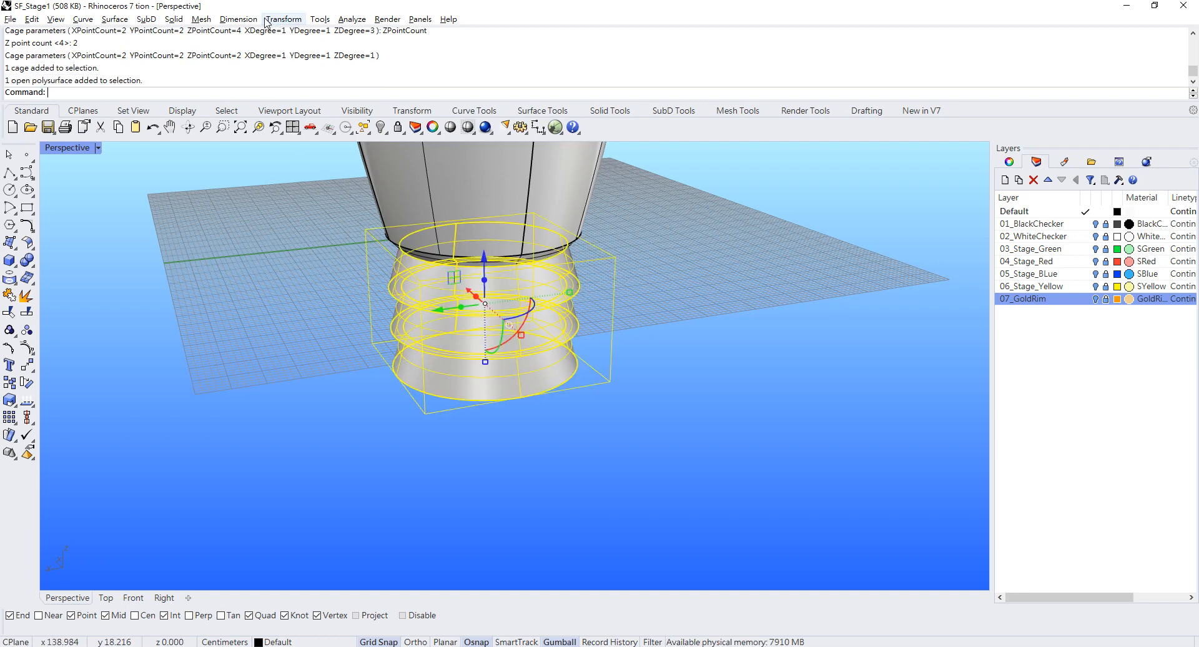
click(283, 19)
mouse_move(372, 355)
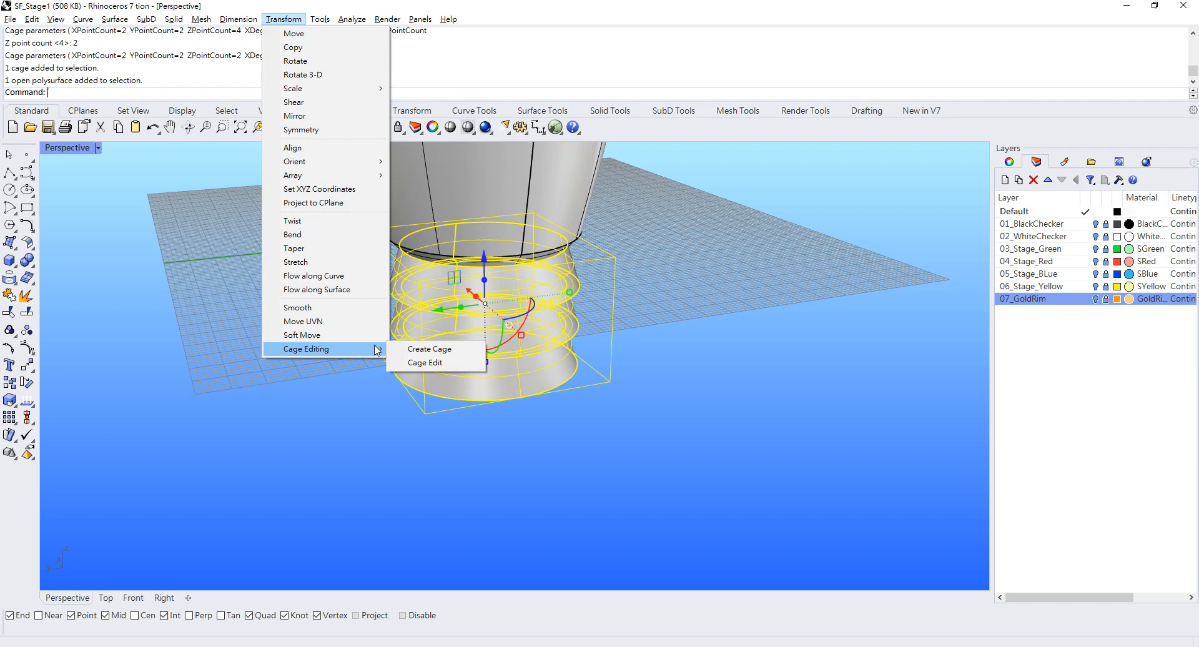
click(431, 362)
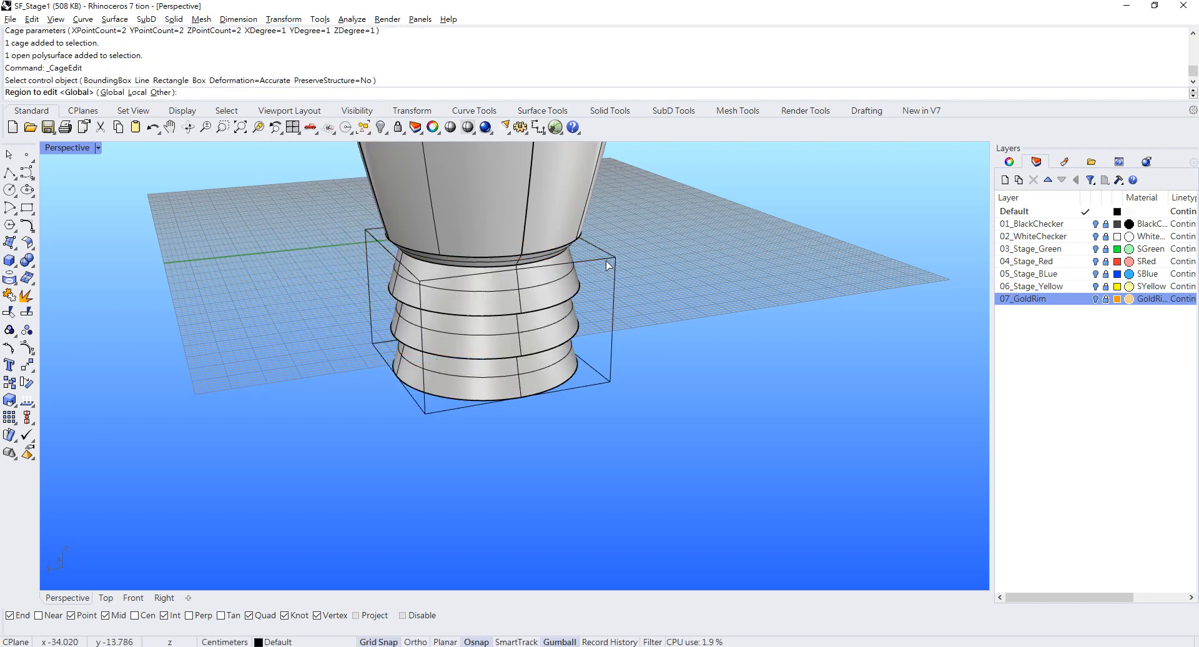
key(Return)
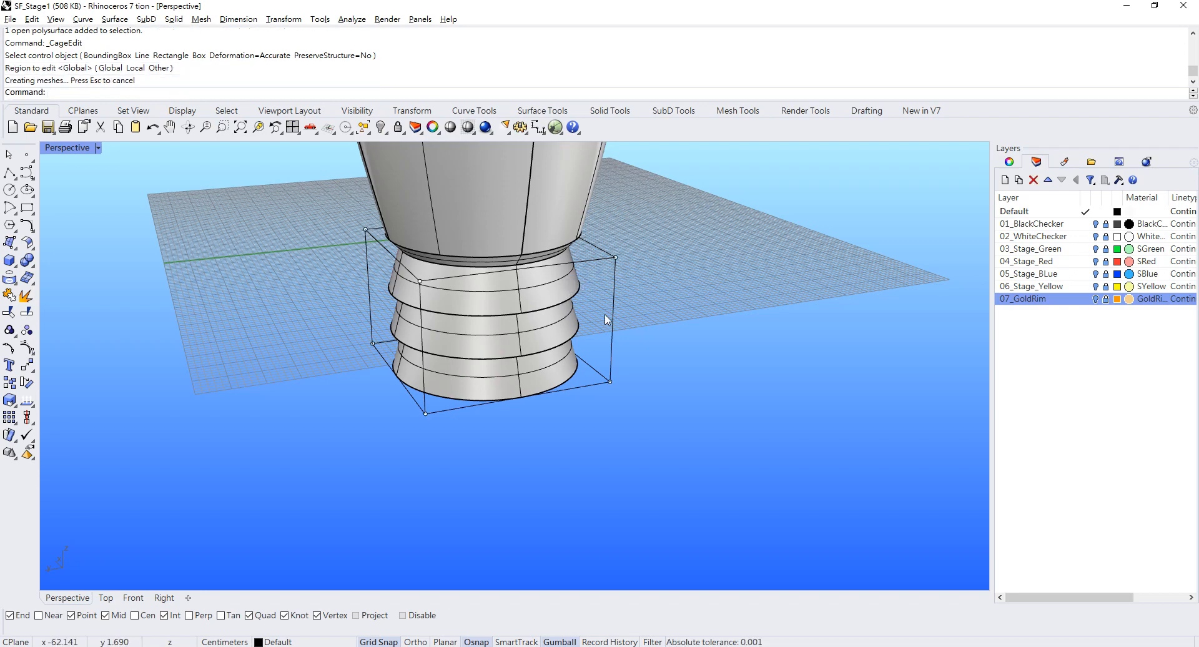
Scale the four bottom cage points outward uniformly so the nozzle flares toward its base
right_drag(605, 315, 500, 301)
drag(327, 296, 683, 403)
right_drag(684, 402, 479, 406)
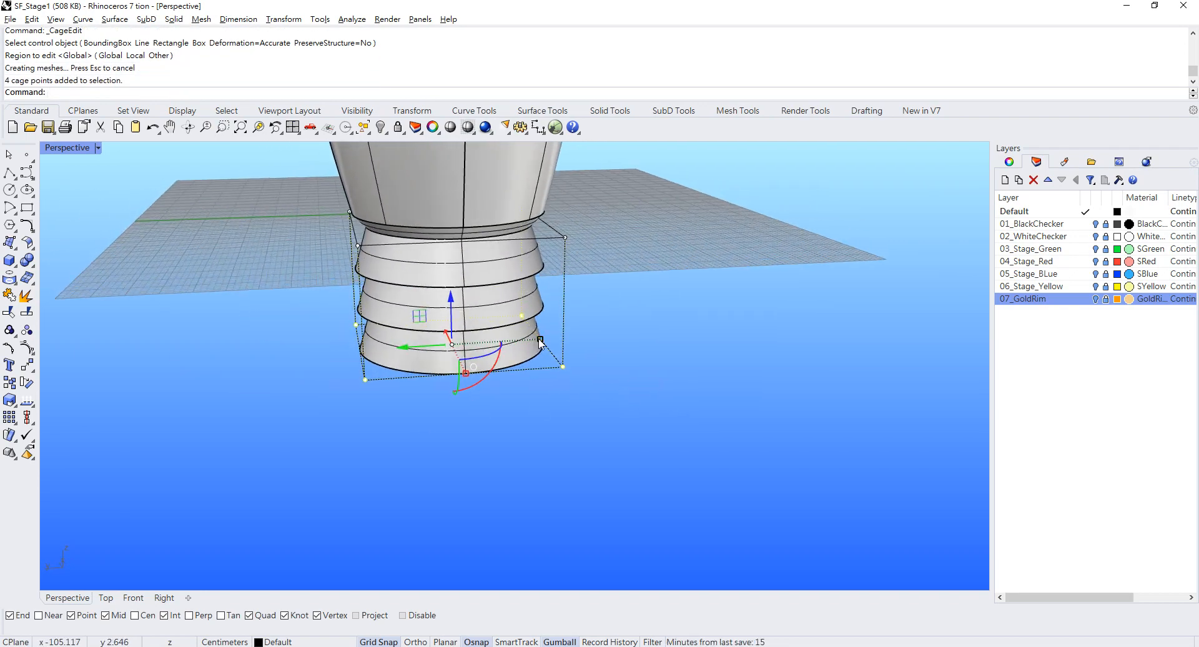
drag(541, 341, 575, 340)
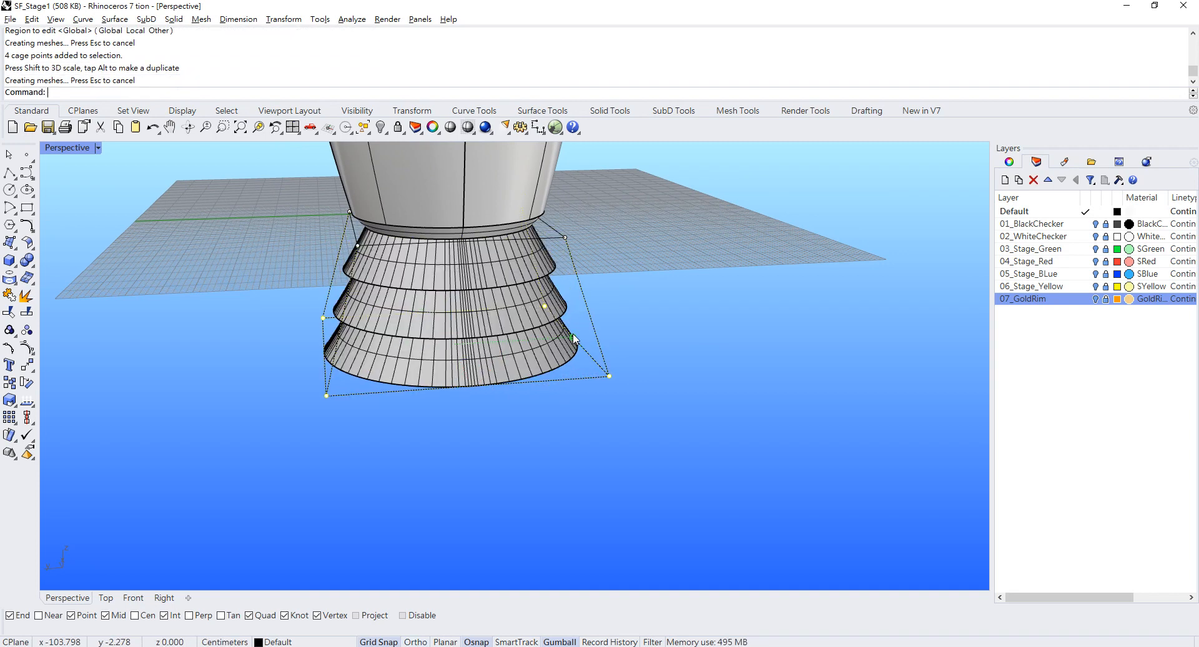
right_drag(574, 338, 538, 270)
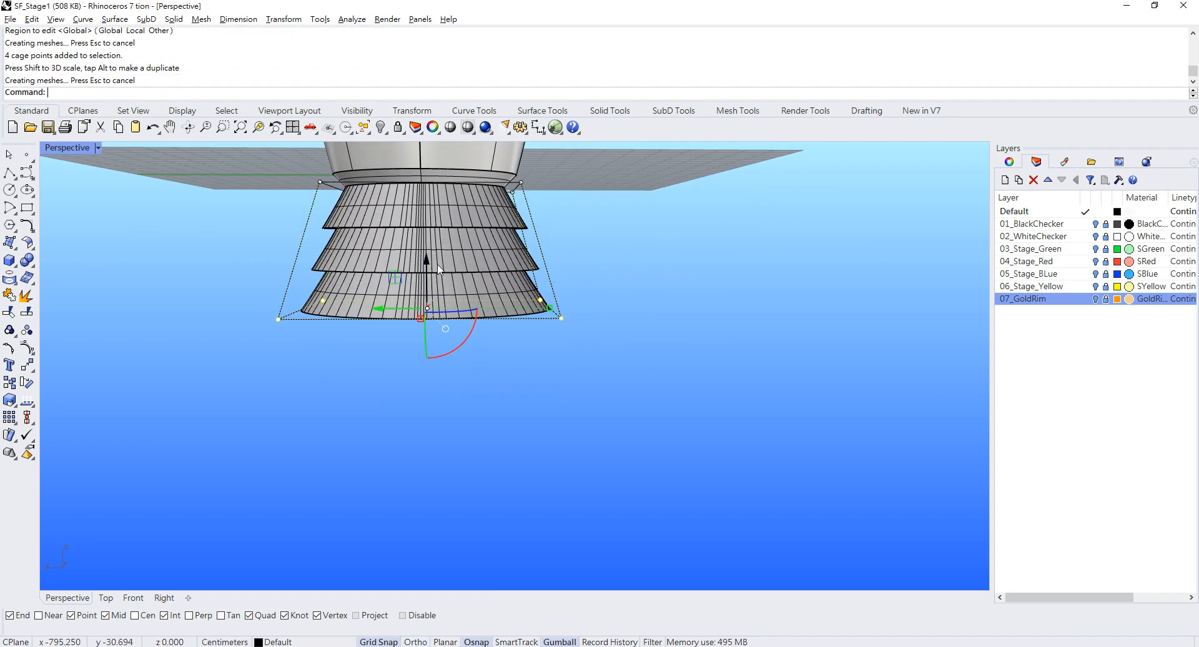
Scale the four bottom cage points slightly inward to reduce the nozzle's flare
drag(254, 275, 710, 366)
right_drag(710, 366, 620, 350)
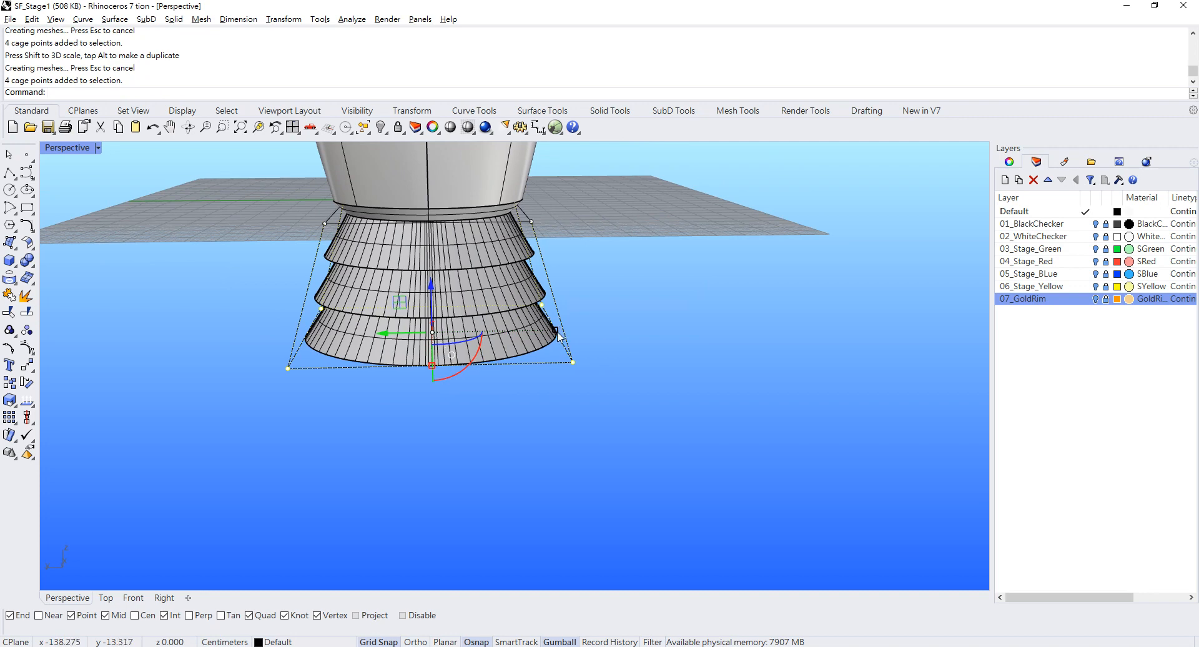
drag(557, 335, 548, 335)
click(688, 298)
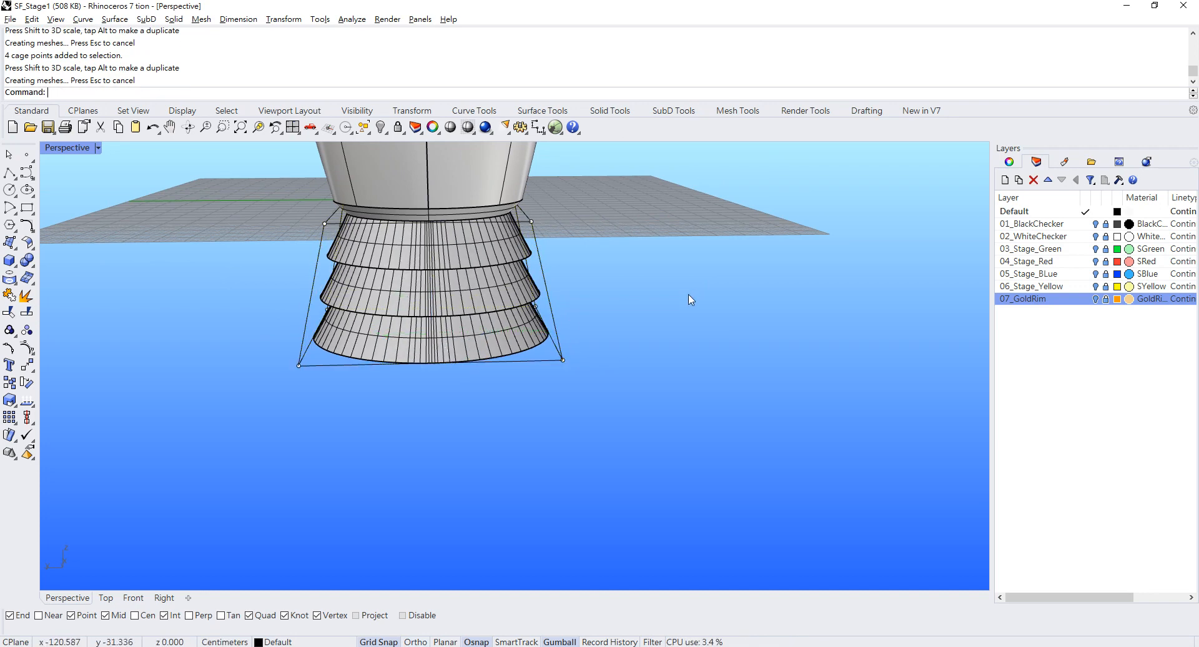
Examine the flared nozzle's profile in the Front view and return to the Perspective view
right_drag(689, 294, 596, 299)
scroll(435, 243, up, 1)
scroll(447, 250, up, 2)
double_click(56, 148)
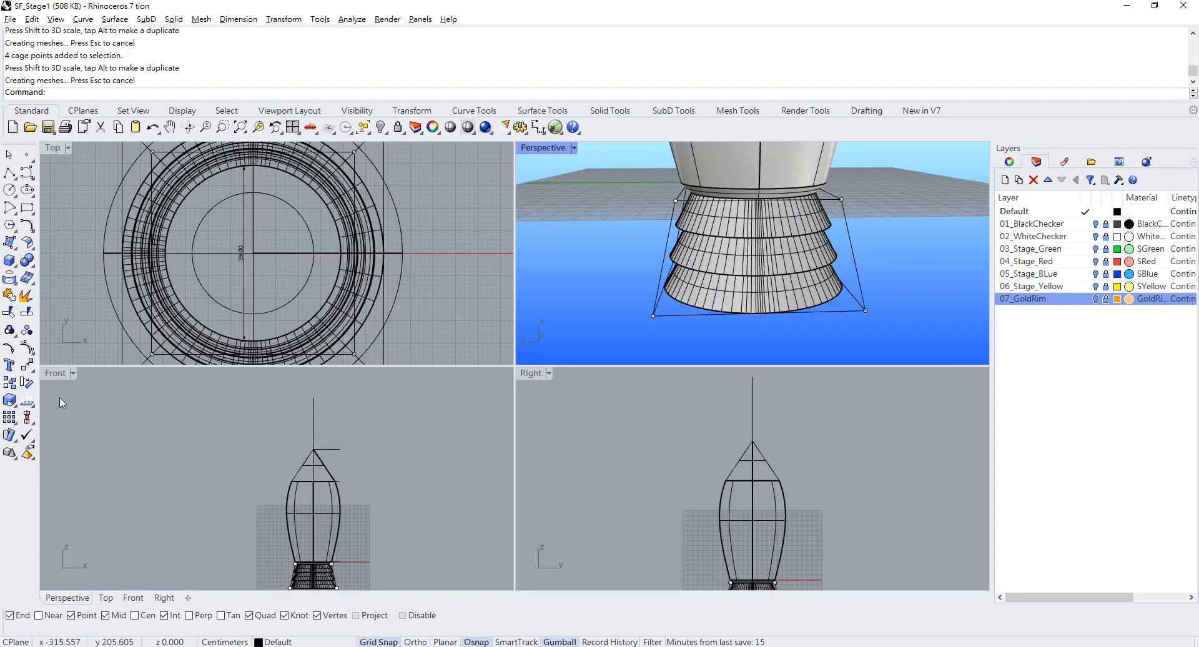
double_click(57, 373)
scroll(497, 403, up, 5)
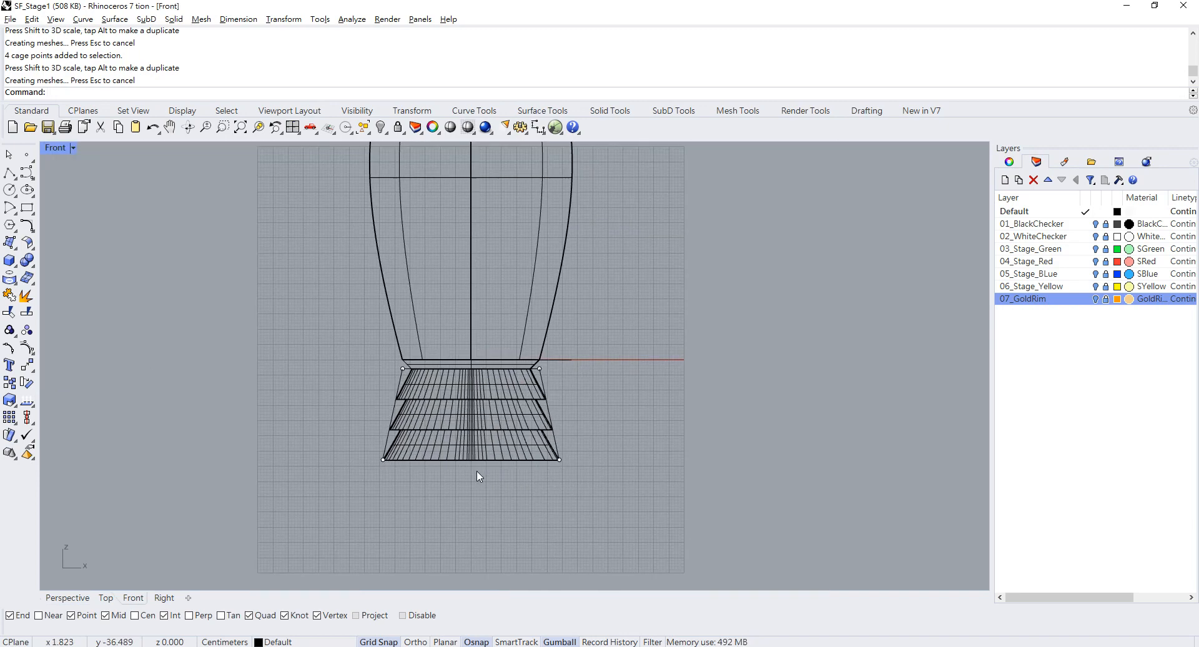
scroll(479, 476, up, 8)
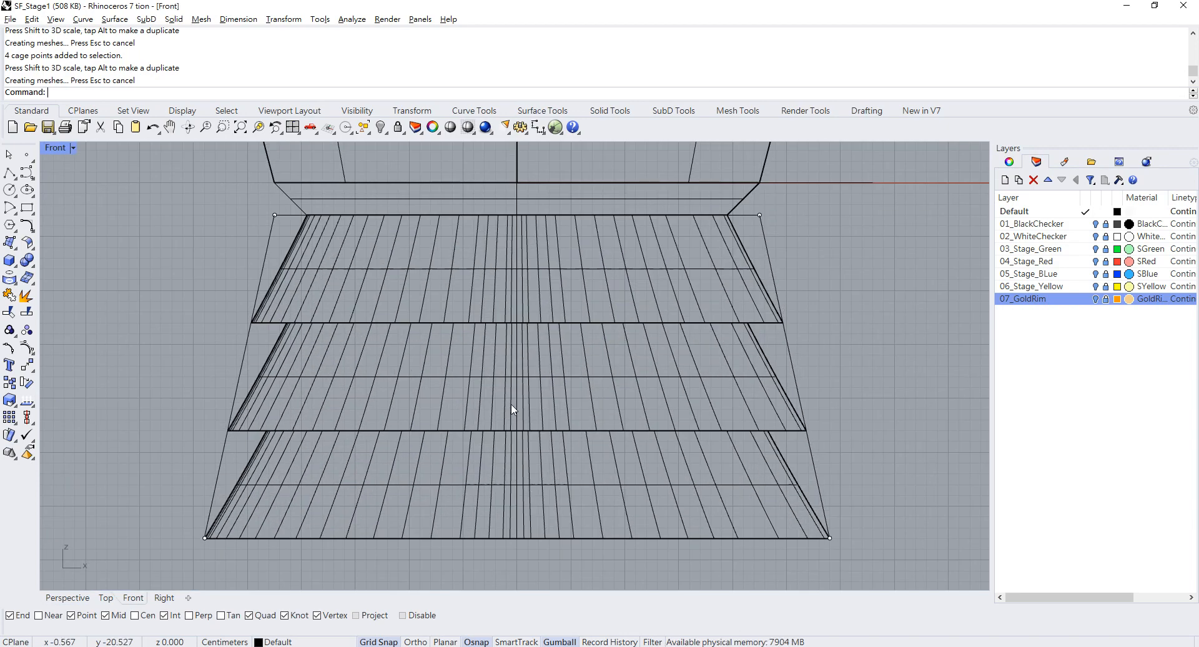
double_click(56, 148)
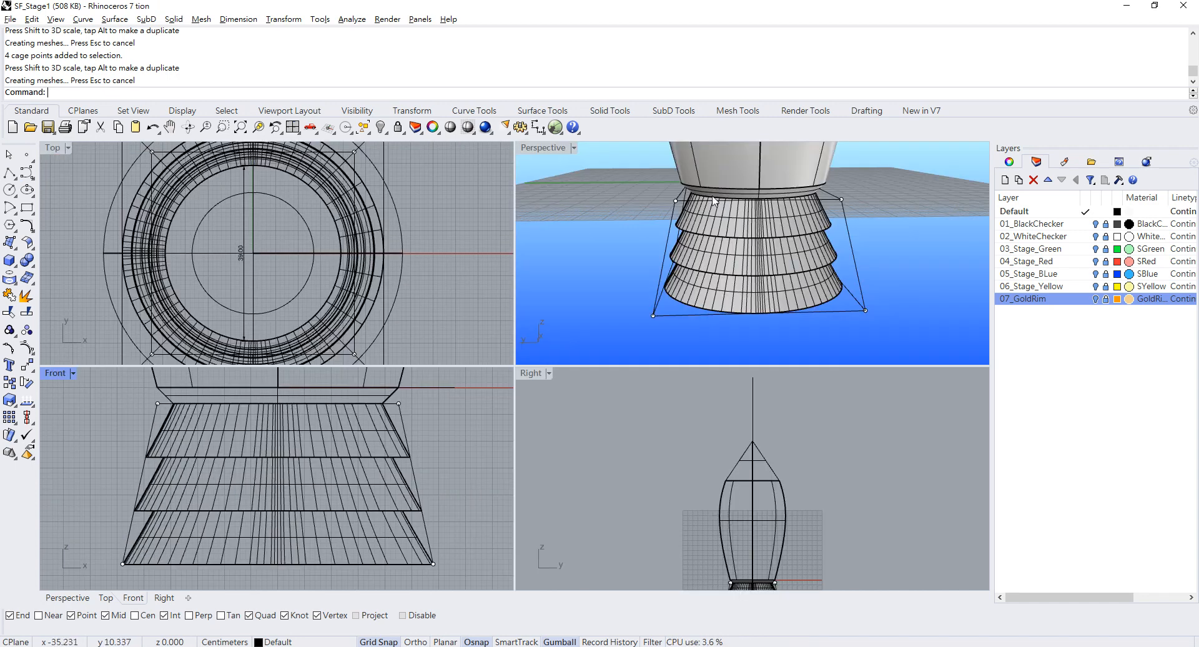
double_click(569, 148)
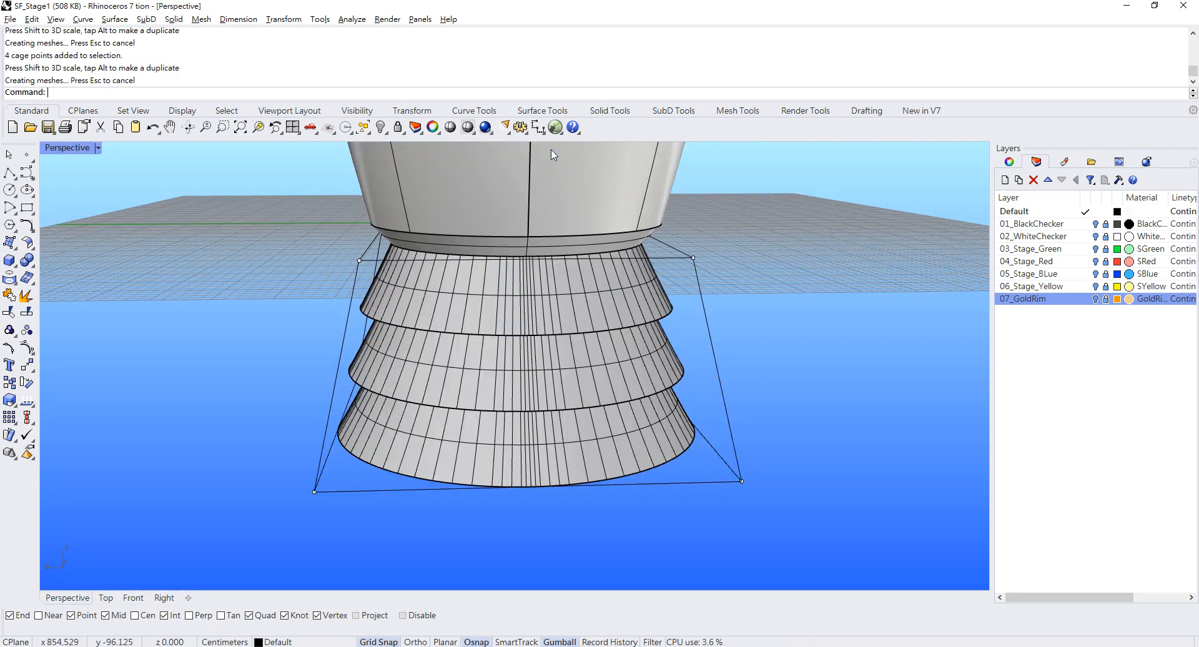
right_click(659, 290)
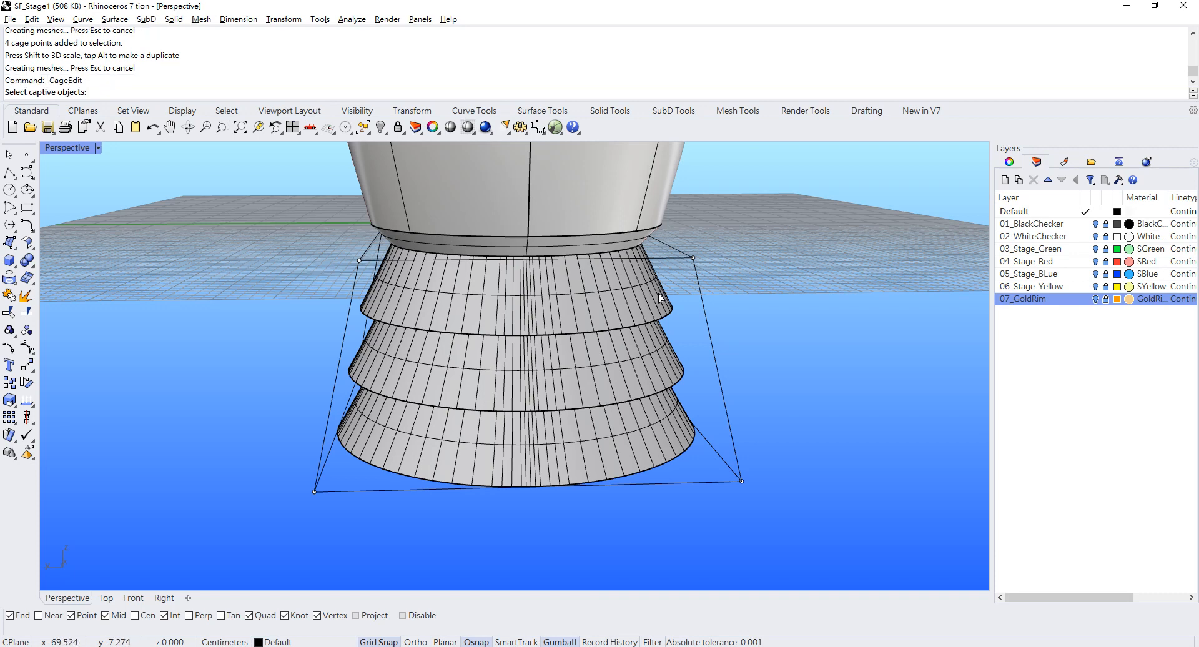
click(618, 324)
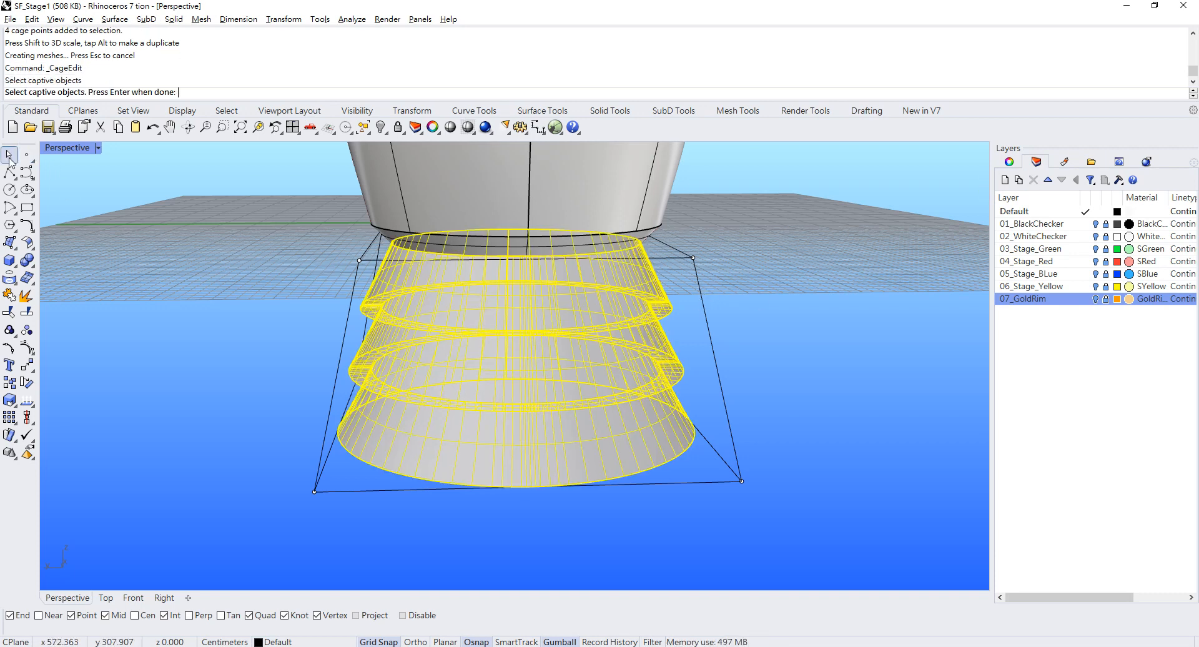
key(Escape)
Turn off the cage's control points and delete the cage around the nozzle
click(703, 315)
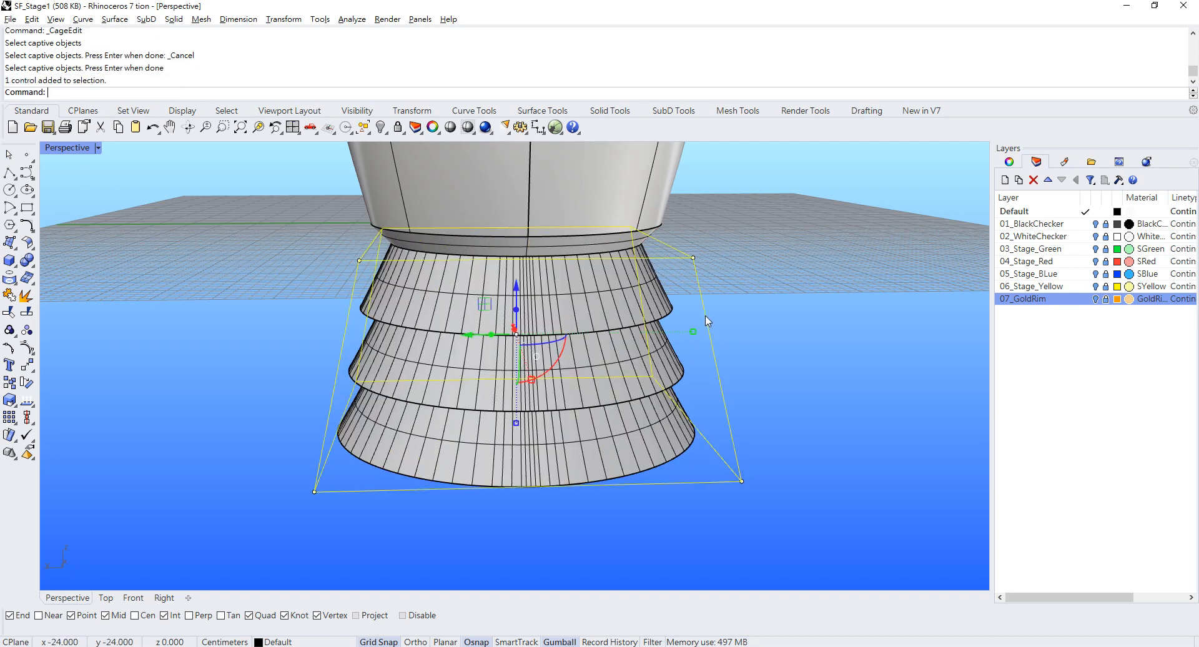
key(F11)
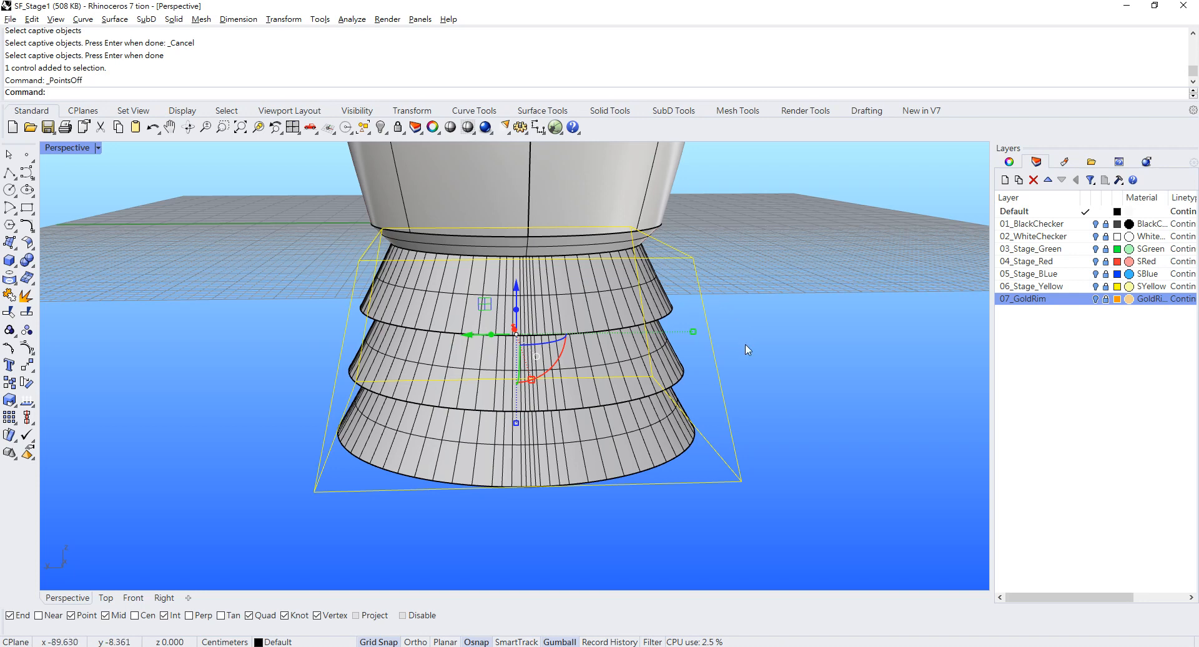
key(Delete)
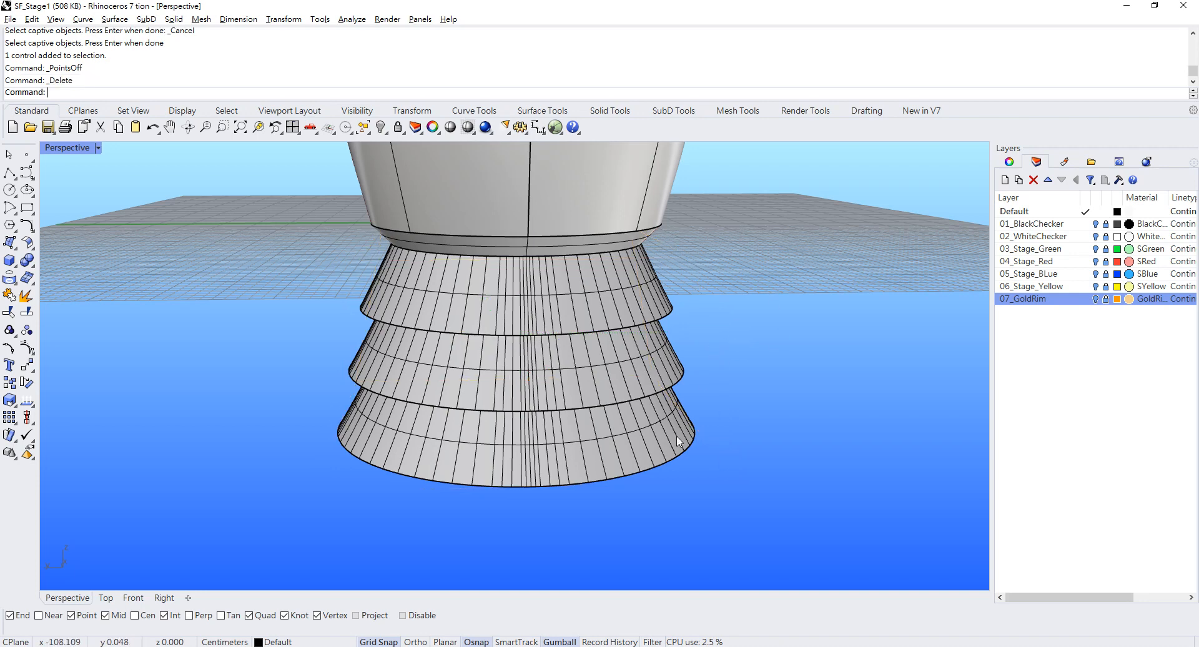
Hide the surface isocurves on the flared nozzle
click(628, 365)
click(1009, 162)
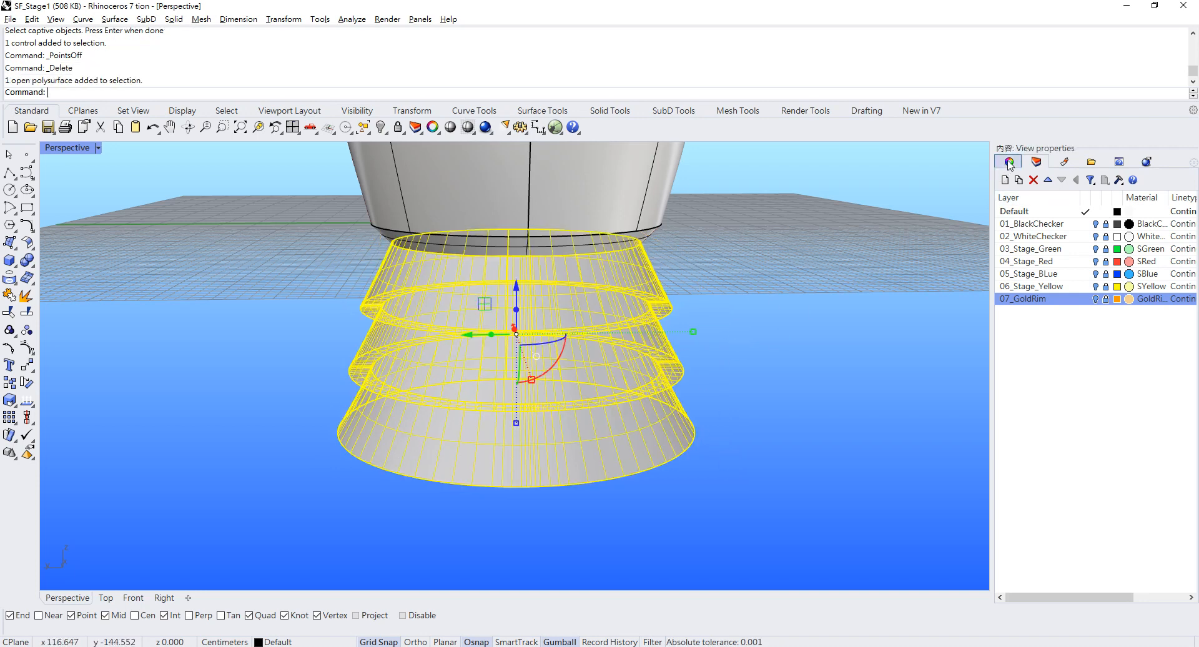
click(1101, 459)
click(774, 440)
scroll(642, 331, down, 5)
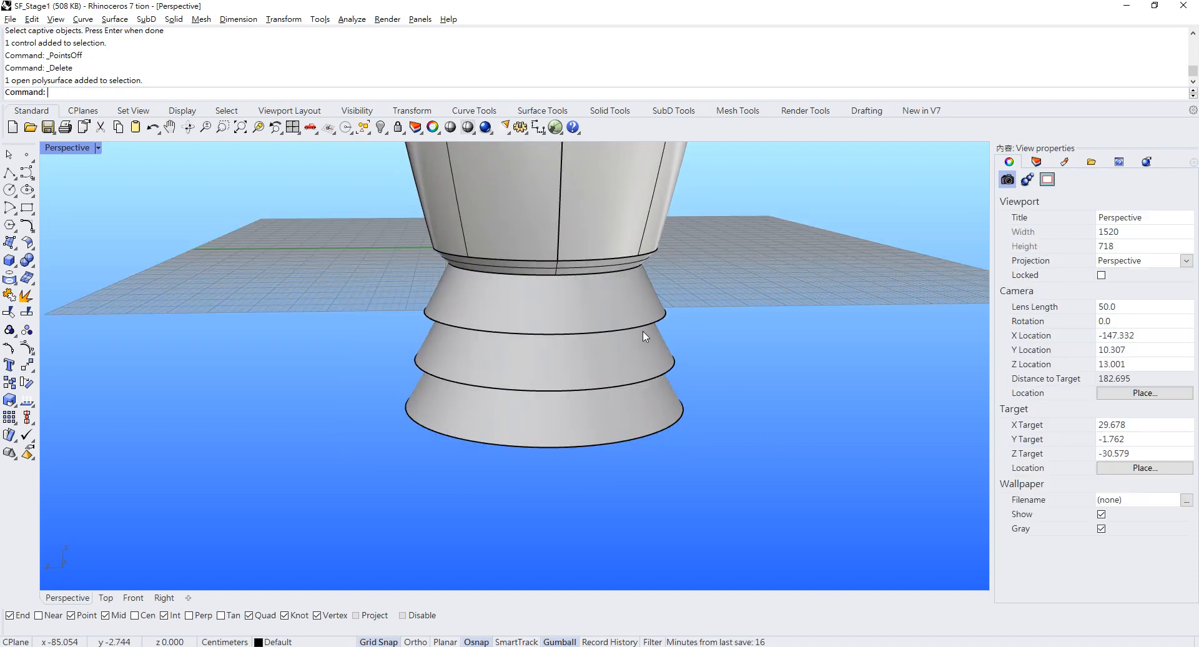
Duplicate the border curves of the flared nozzle polysurface
right_drag(625, 327, 397, 242)
scroll(462, 239, up, 10)
scroll(520, 264, down, 4)
right_drag(534, 252, 345, 277)
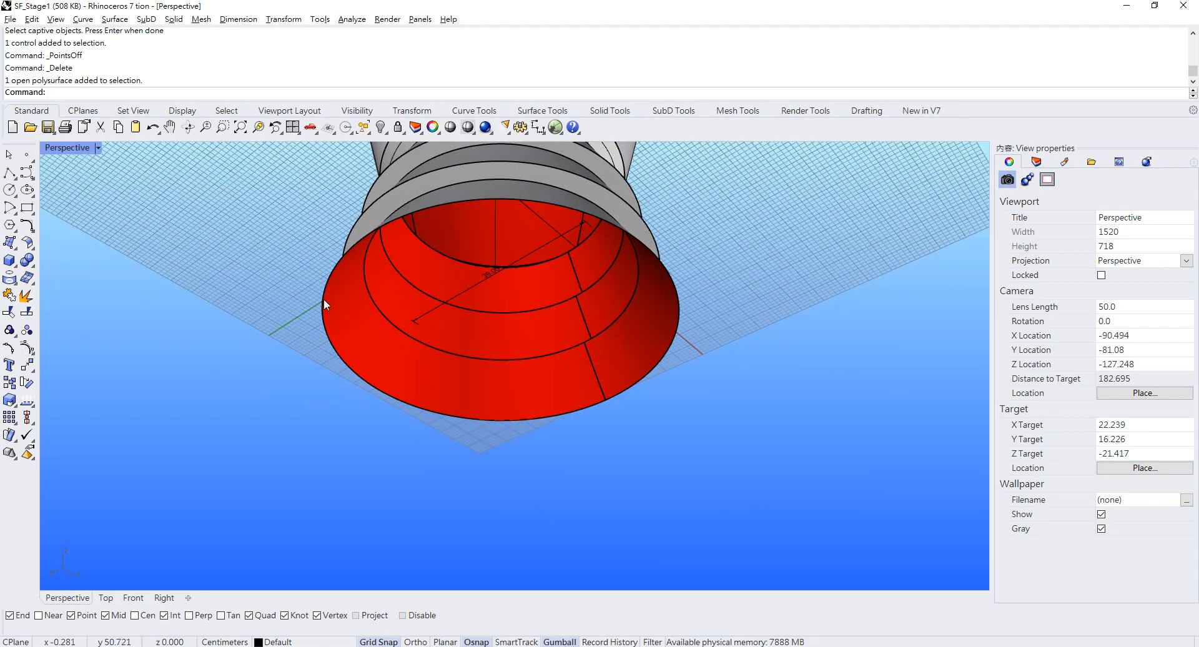
scroll(331, 302, up, 4)
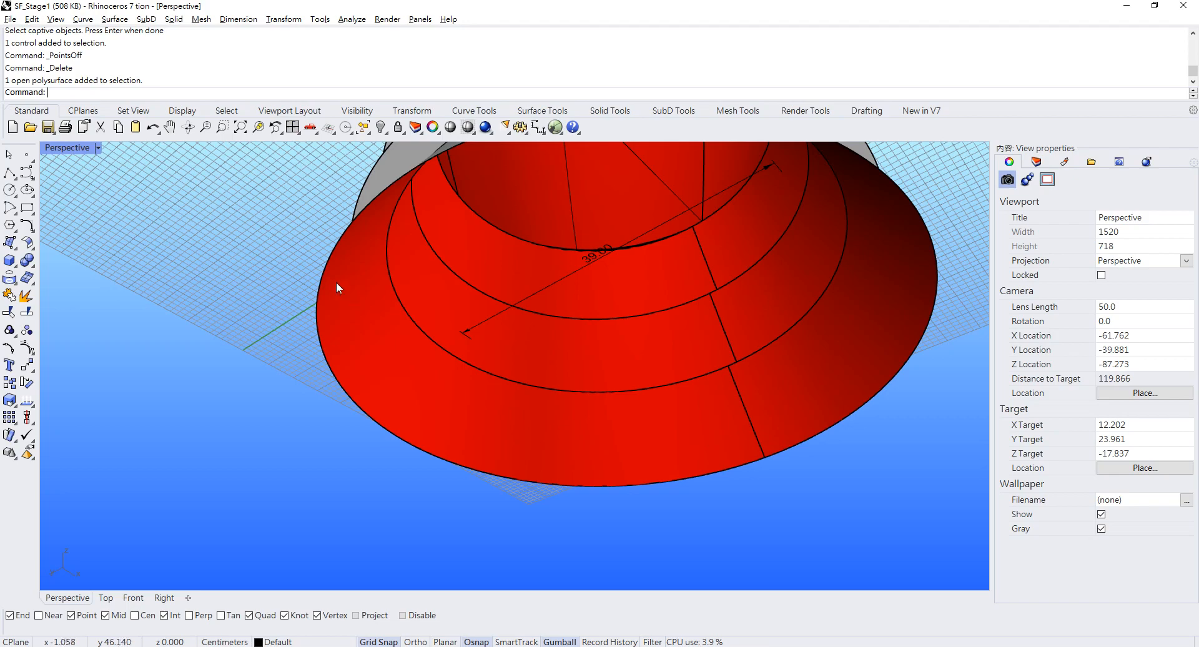
scroll(501, 335, down, 4)
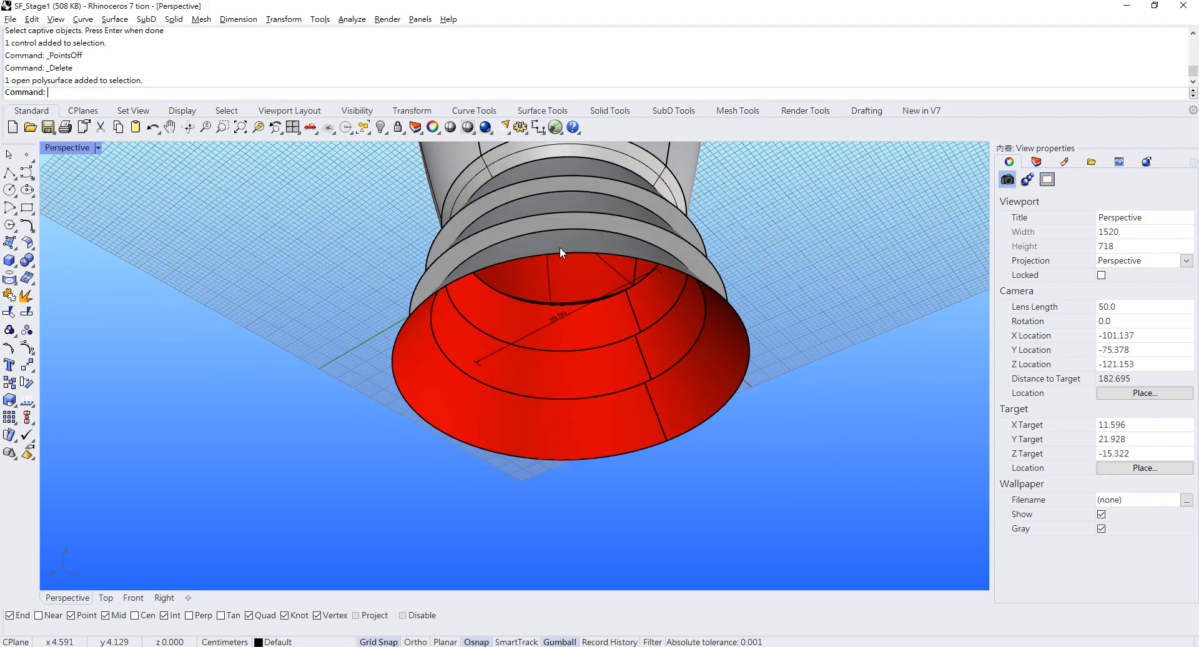
right_drag(529, 254, 544, 284)
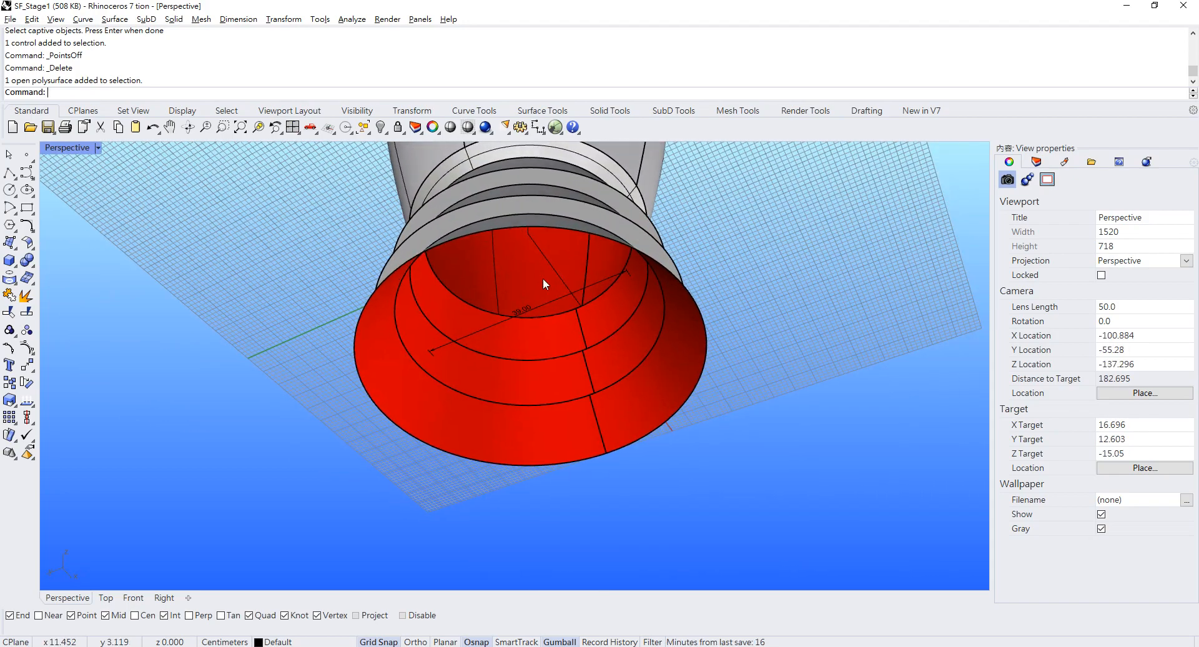
click(83, 19)
mouse_move(159, 427)
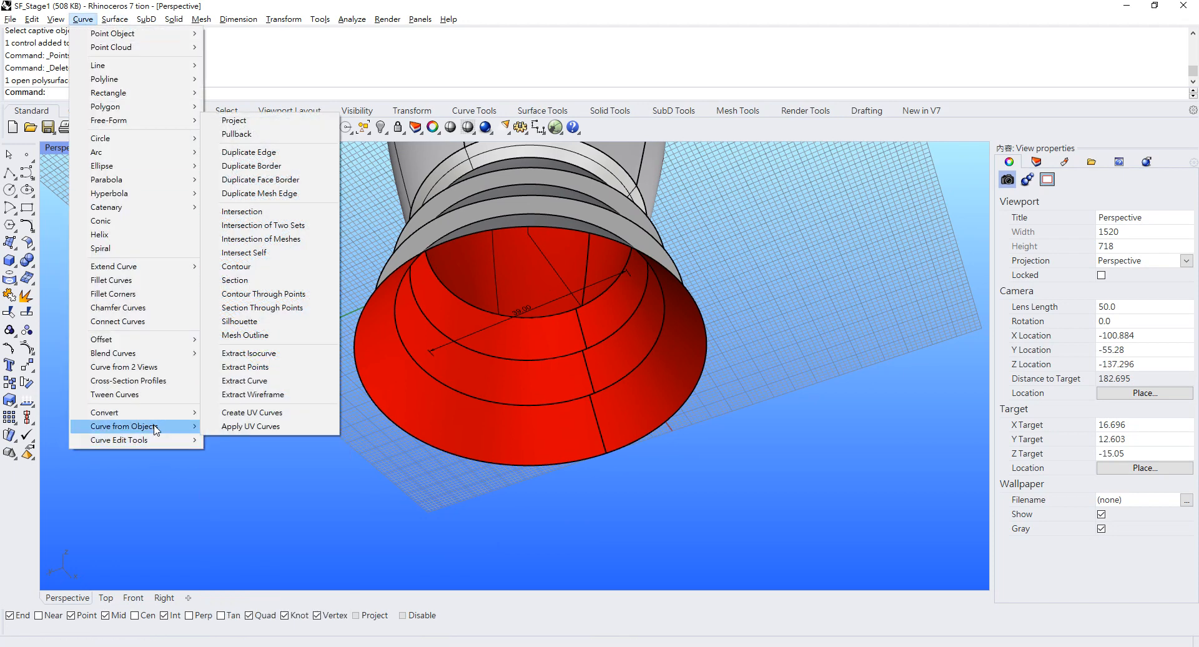
click(267, 166)
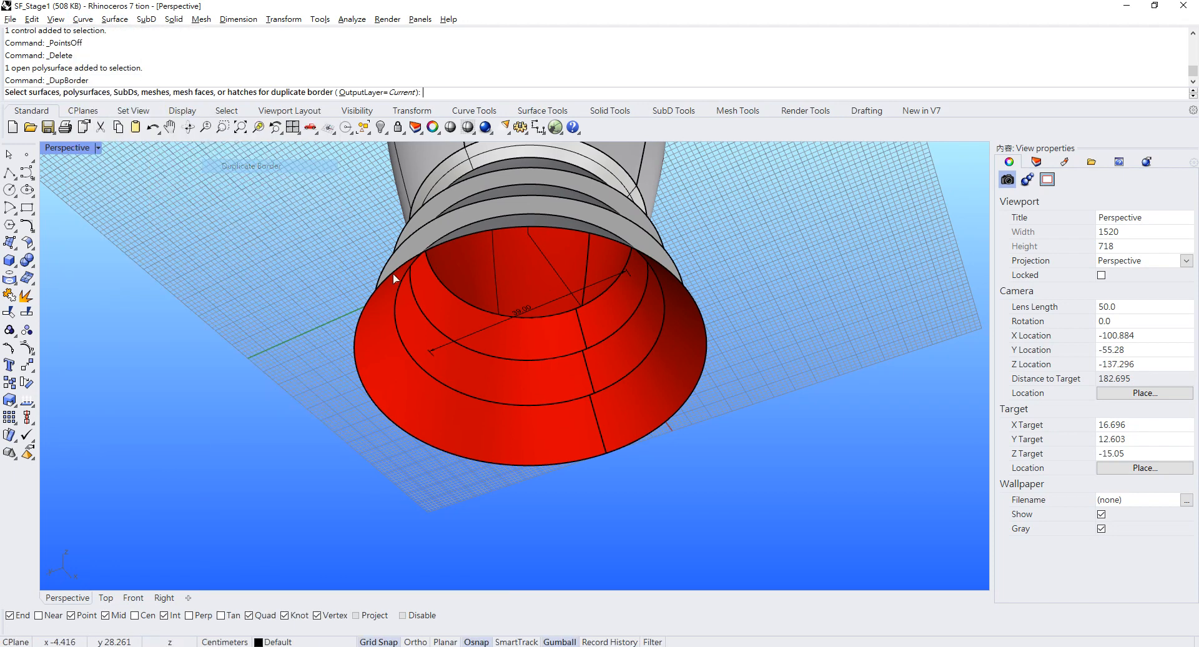
right_click(360, 316)
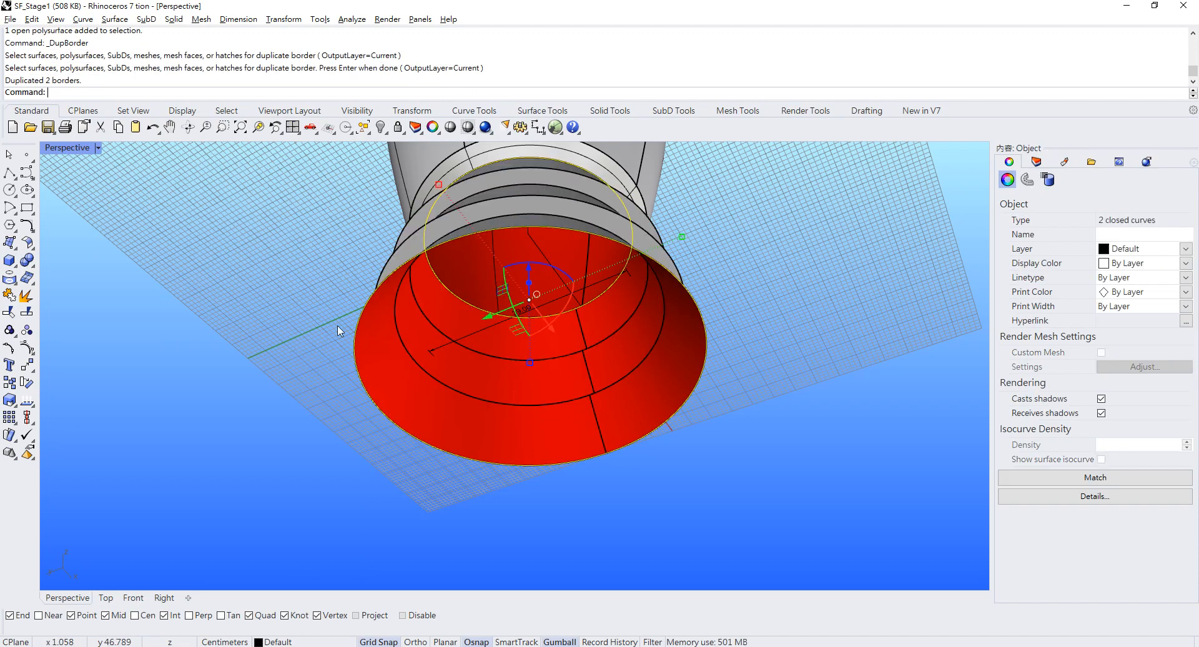
Offset the duplicated border curve at the nozzle's wide bottom opening inward by a distance of 3
click(338, 323)
click(365, 310)
click(362, 313)
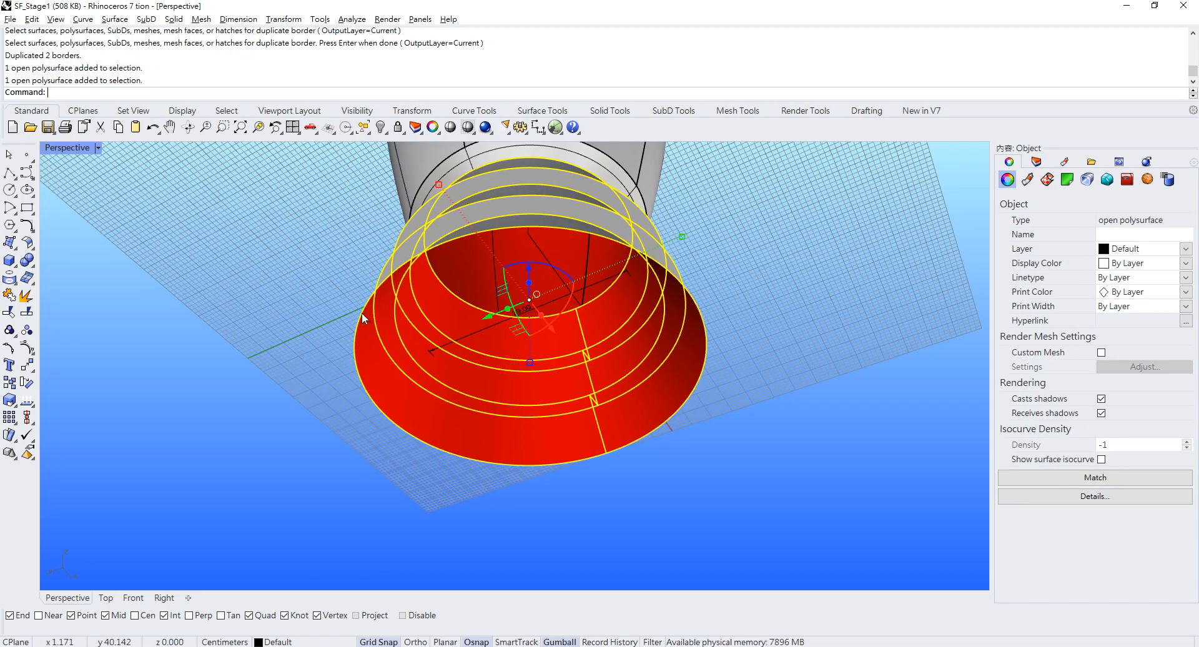
click(342, 302)
right_drag(342, 302, 347, 340)
click(357, 369)
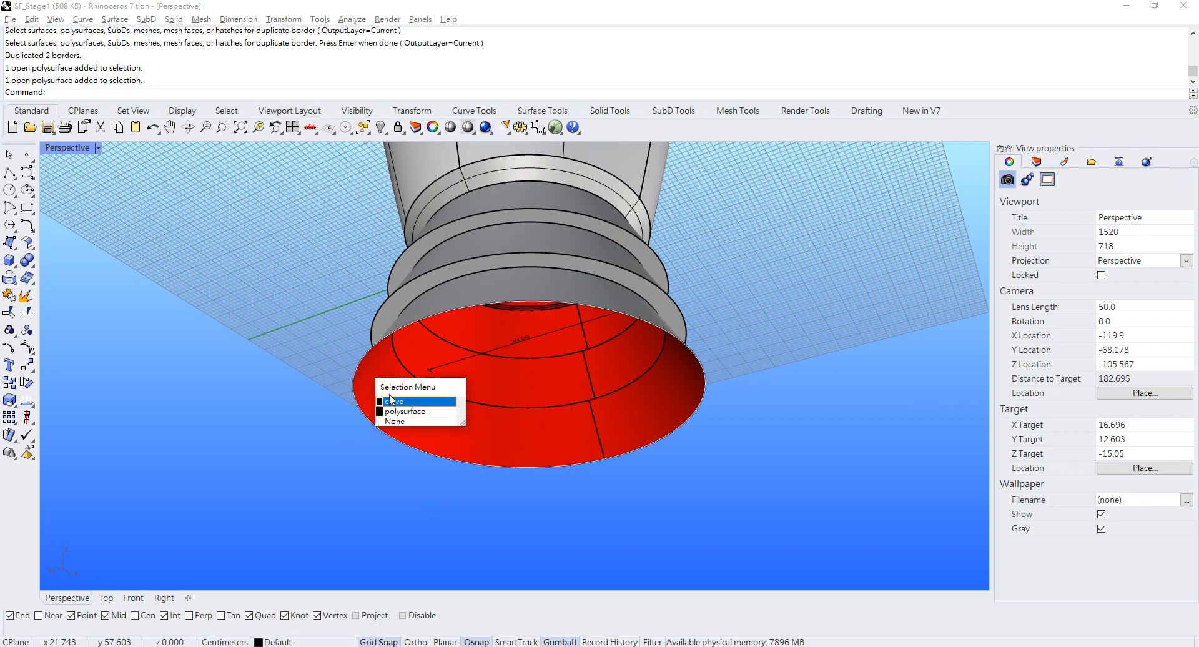
click(400, 404)
text(ㄑㄟ)
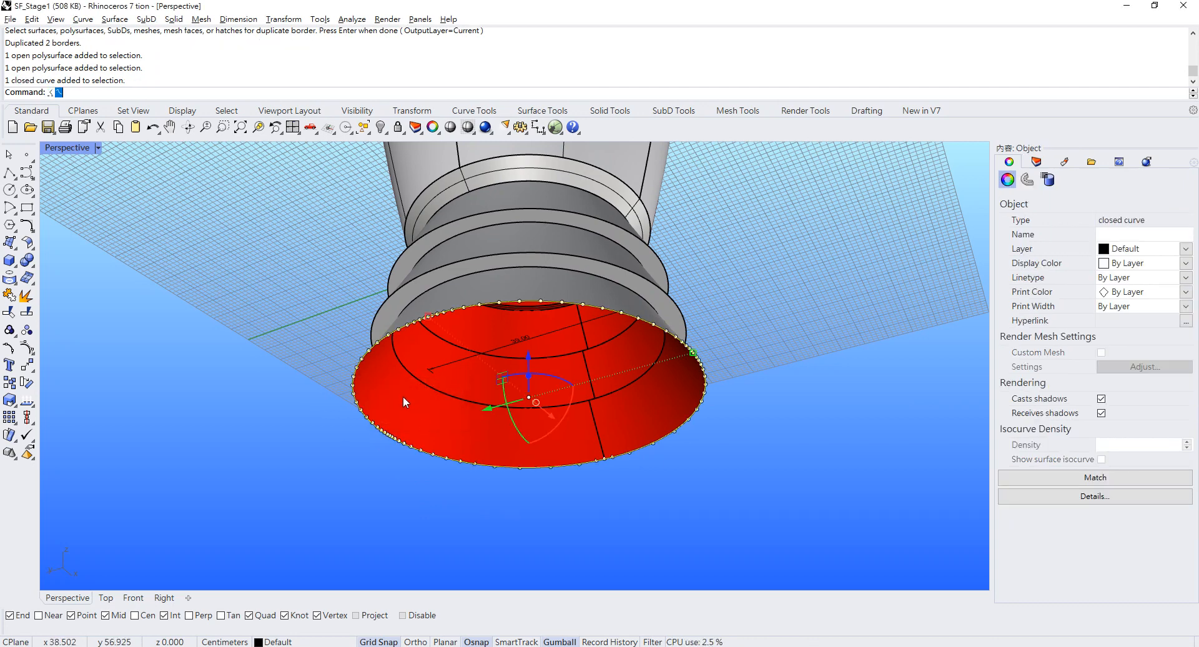
text(Off)
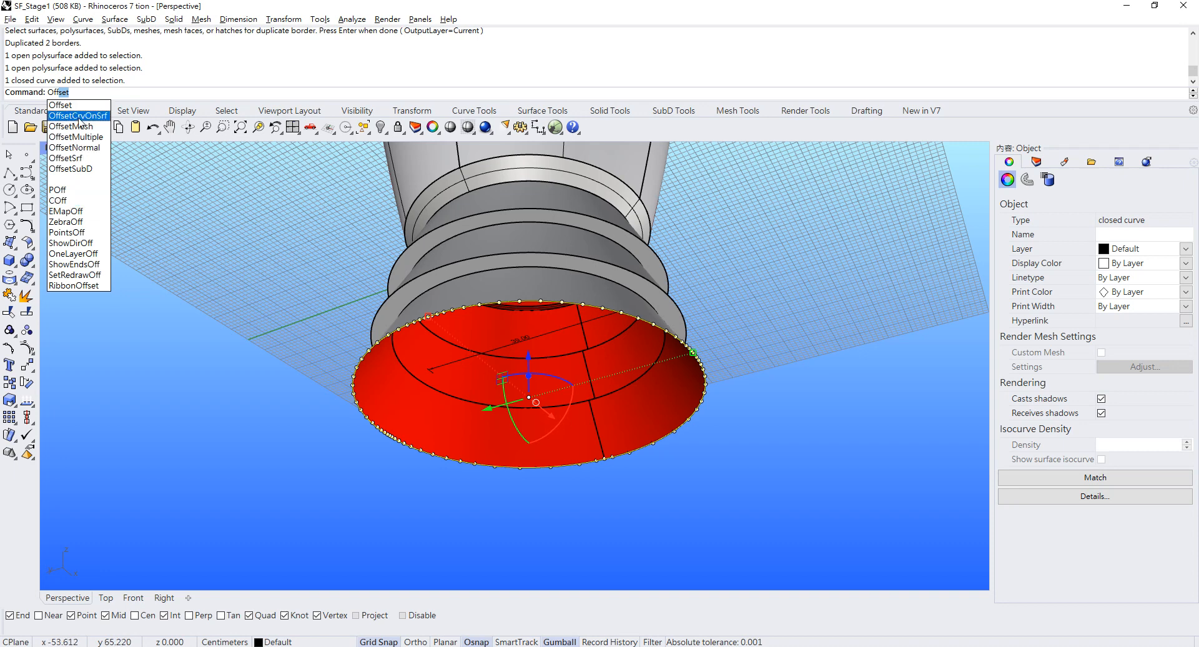
key(Return)
click(478, 384)
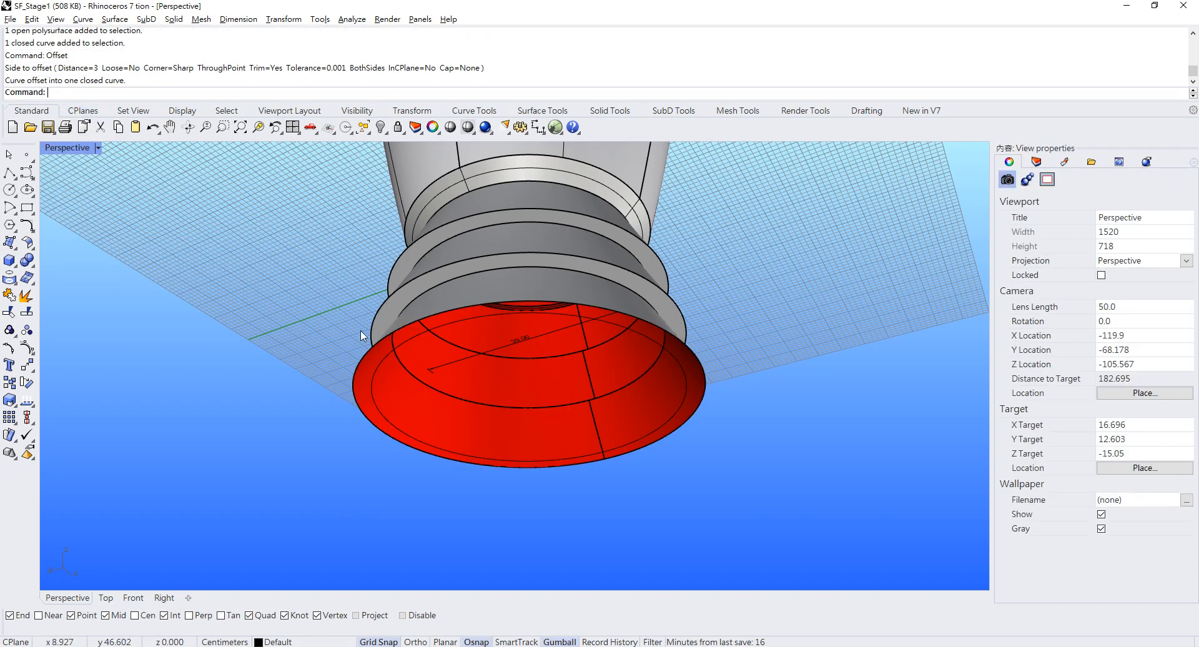
Loft a flat rim surface between the nozzle's bottom border curve and its inward offset
key(Return)
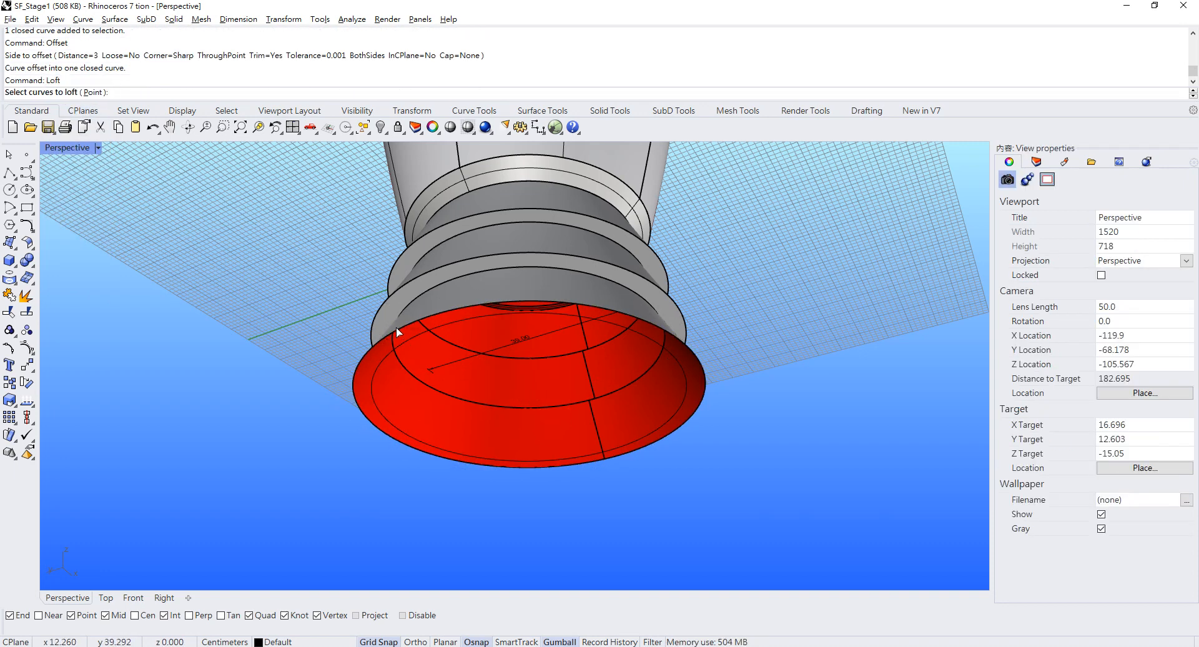
click(396, 327)
click(426, 364)
click(426, 332)
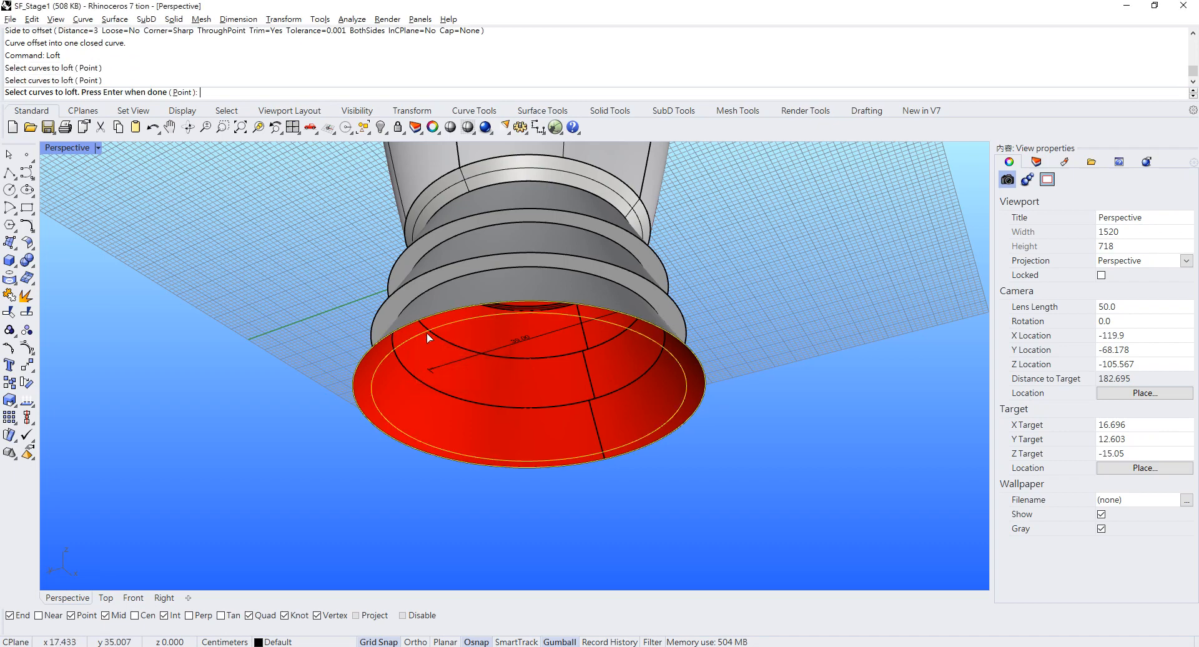
key(Return)
key(Return)
key(Return)
right_drag(426, 332, 475, 321)
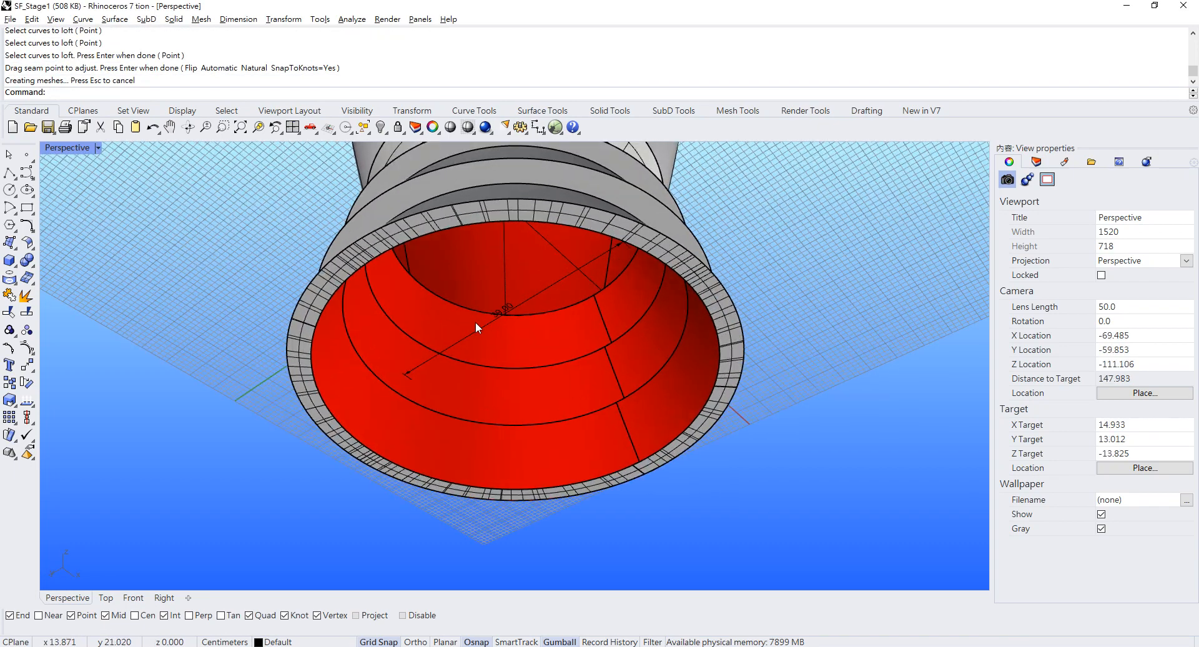
Show all hidden objects and select the group of closed curves inside the nozzle
scroll(402, 236, up, 5)
scroll(365, 221, down, 2)
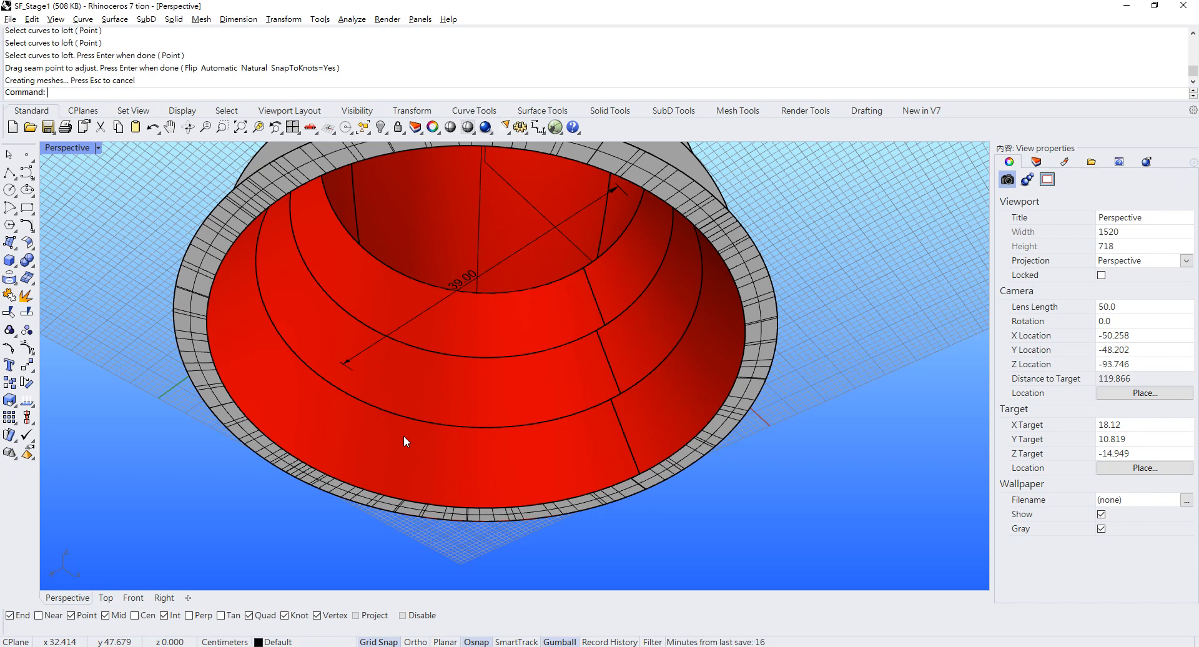
click(381, 128)
click(395, 142)
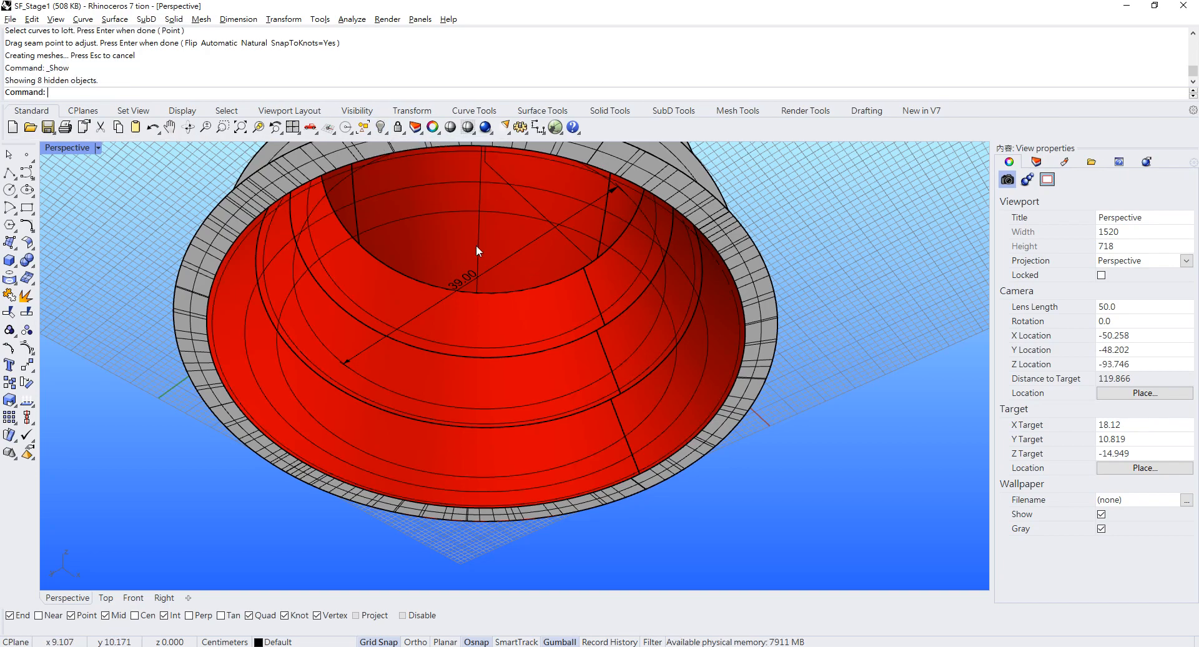
right_drag(369, 231, 301, 205)
click(268, 316)
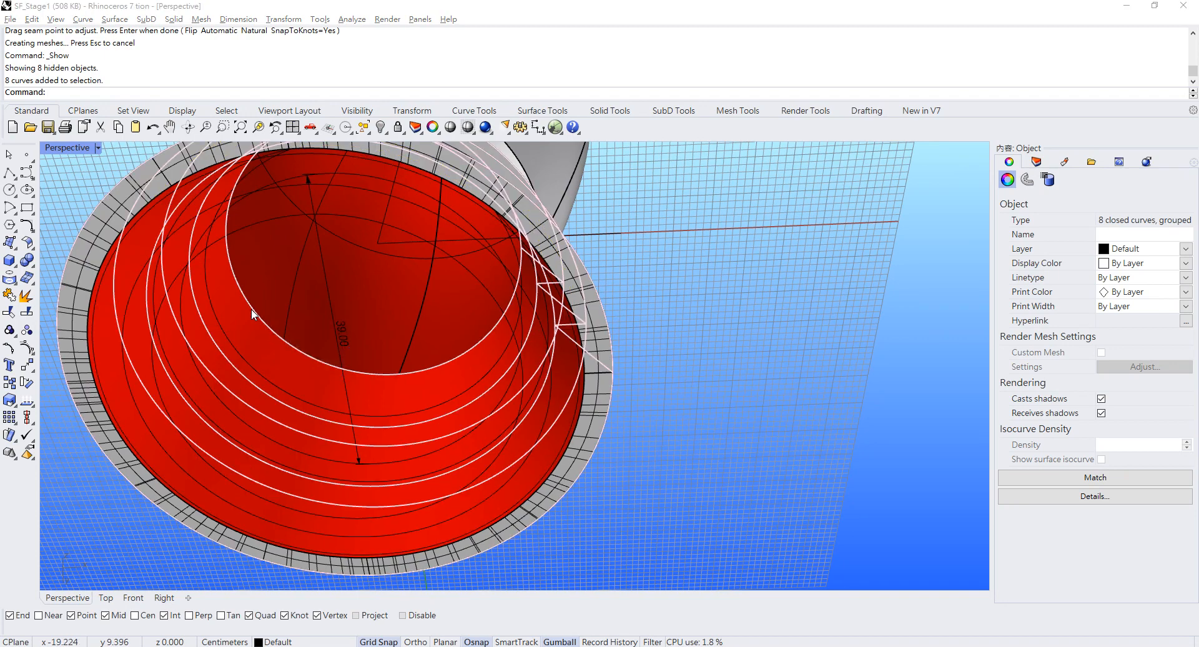
click(302, 363)
click(252, 314)
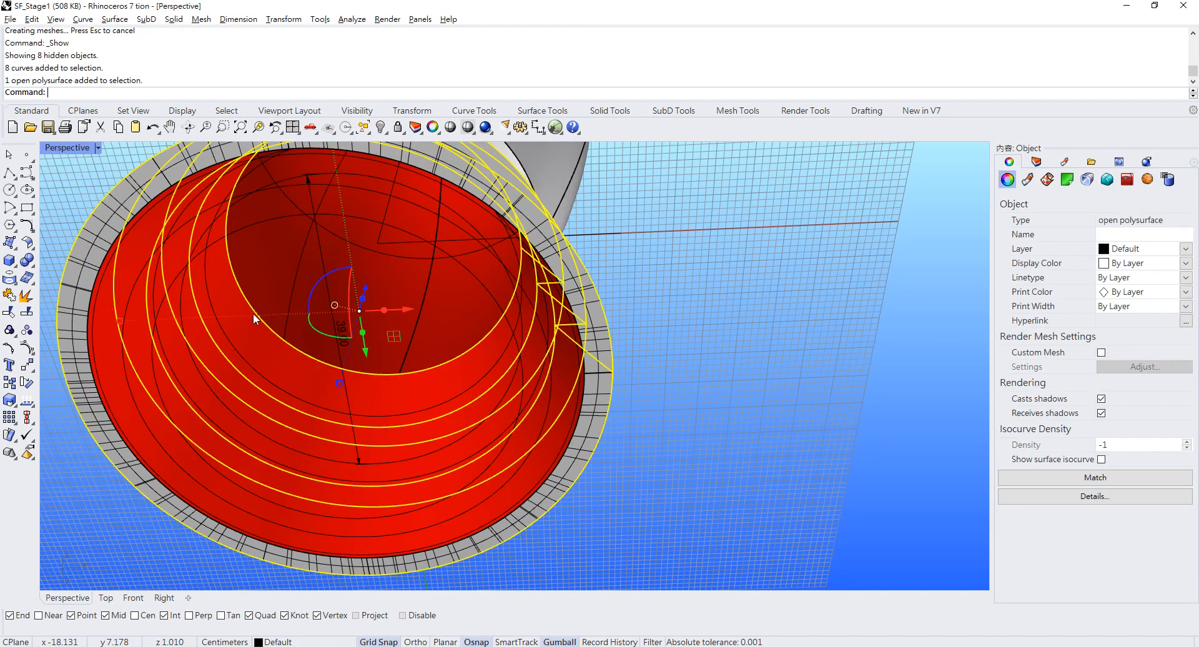
click(226, 236)
click(268, 279)
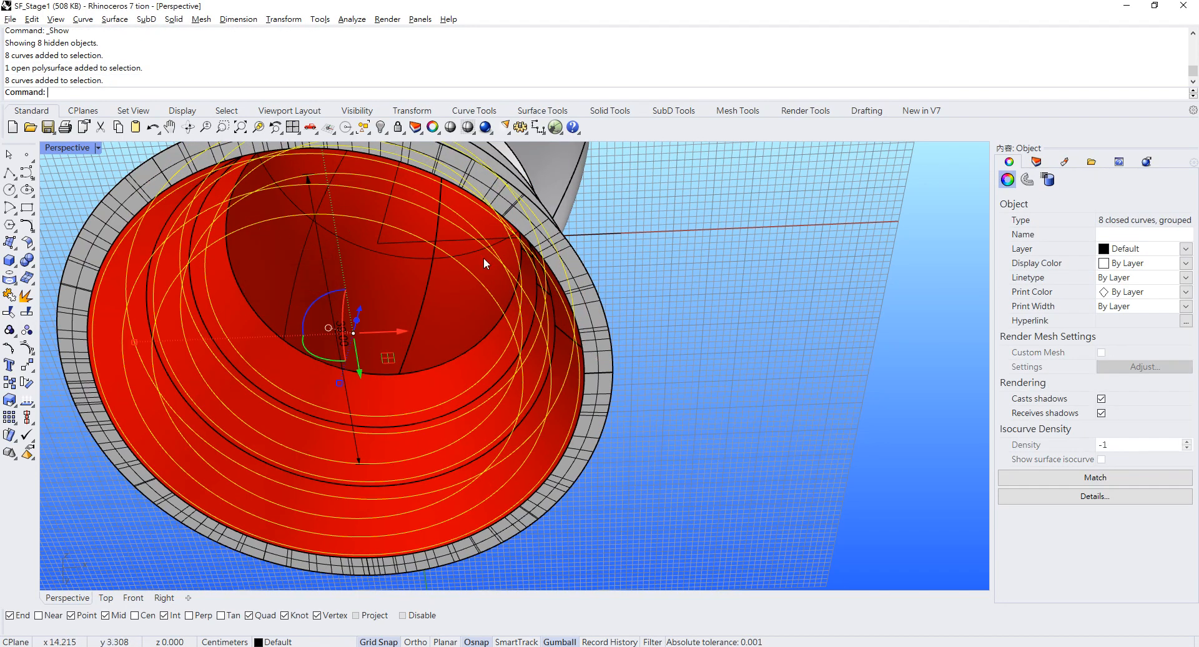
shift+right_drag(326, 273, 358, 262)
click(83, 19)
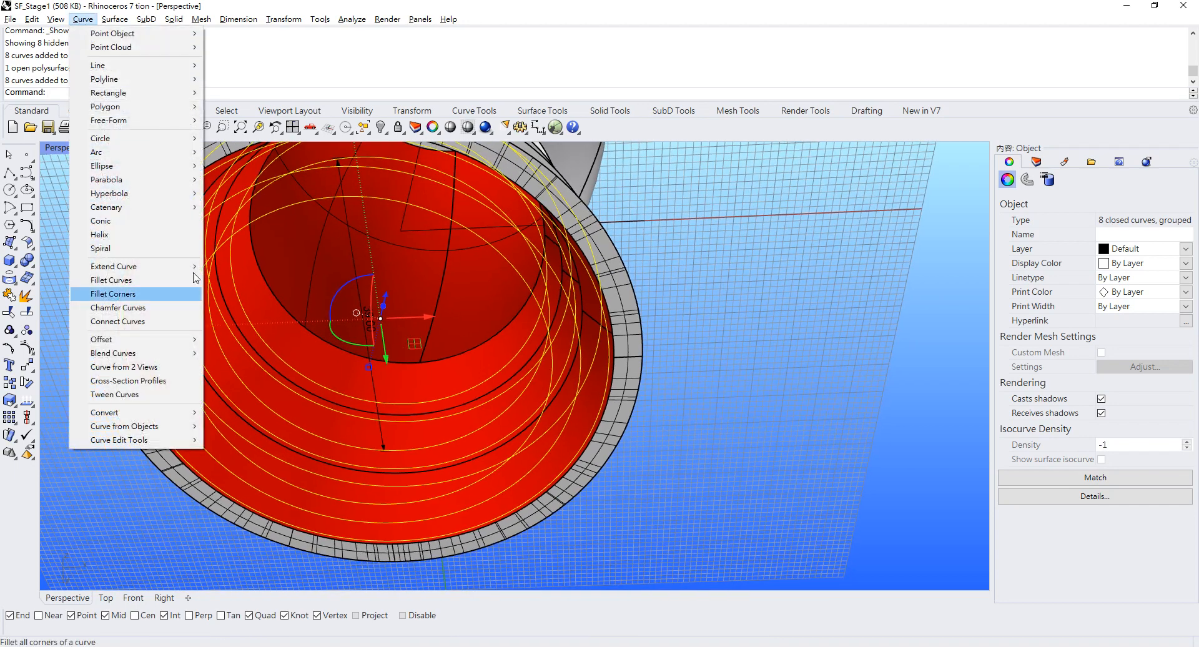
mouse_move(174, 429)
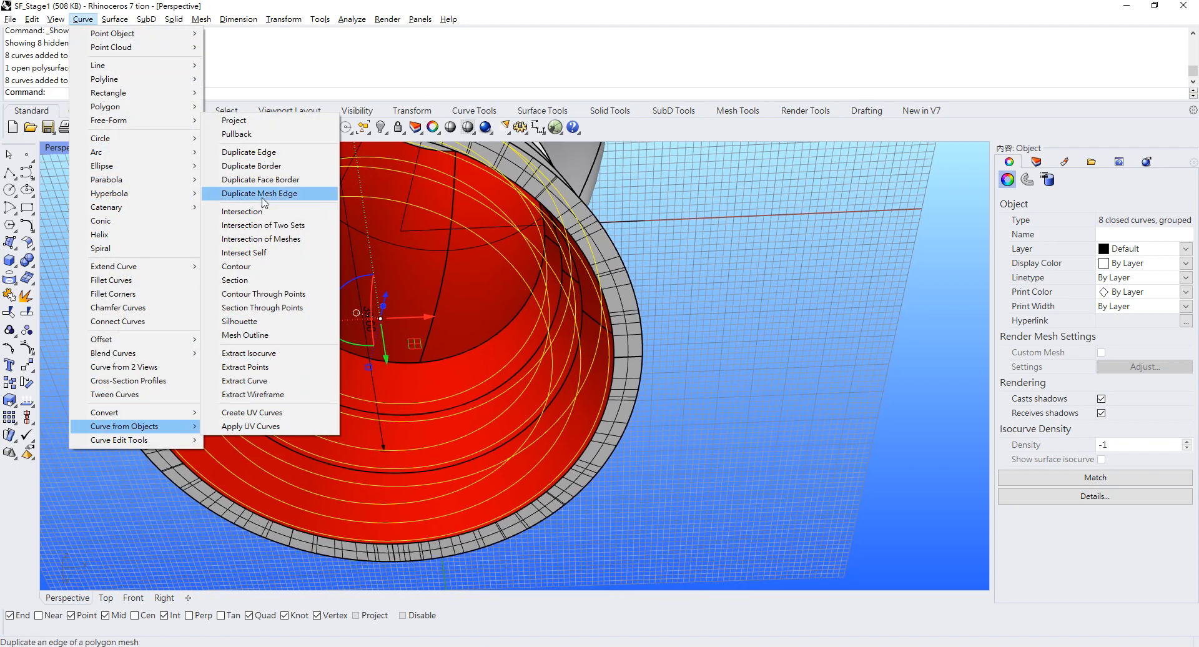
click(270, 166)
click(291, 308)
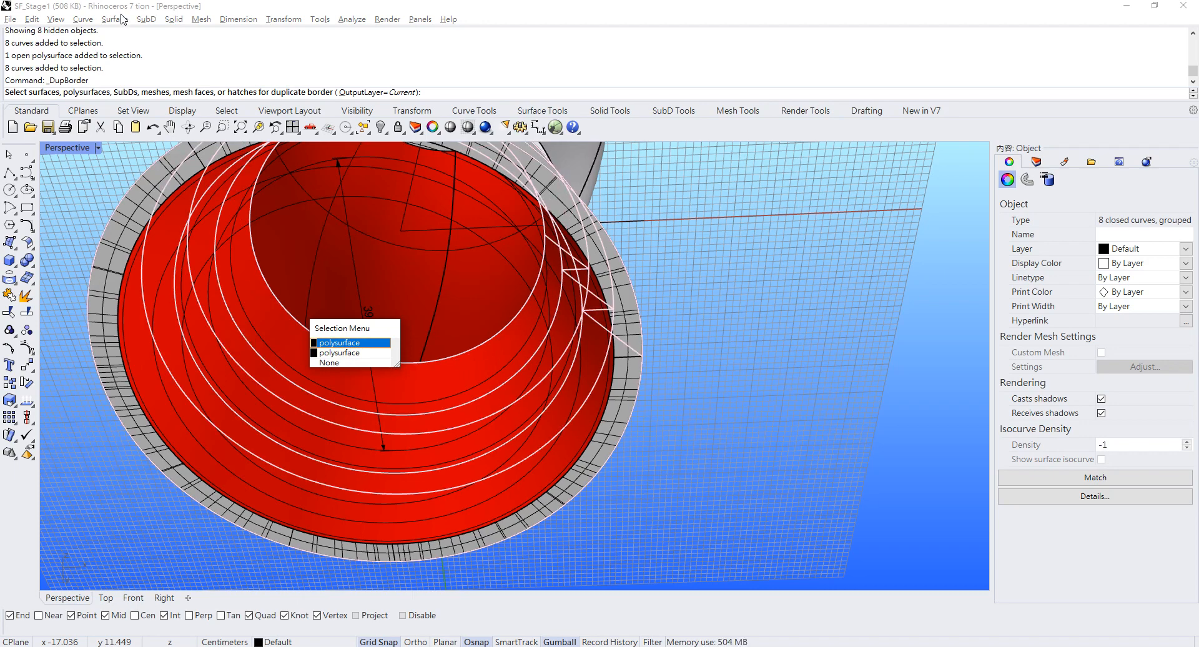
Duplicate the circular edge at the nozzle's narrow upper end as a curve
click(84, 20)
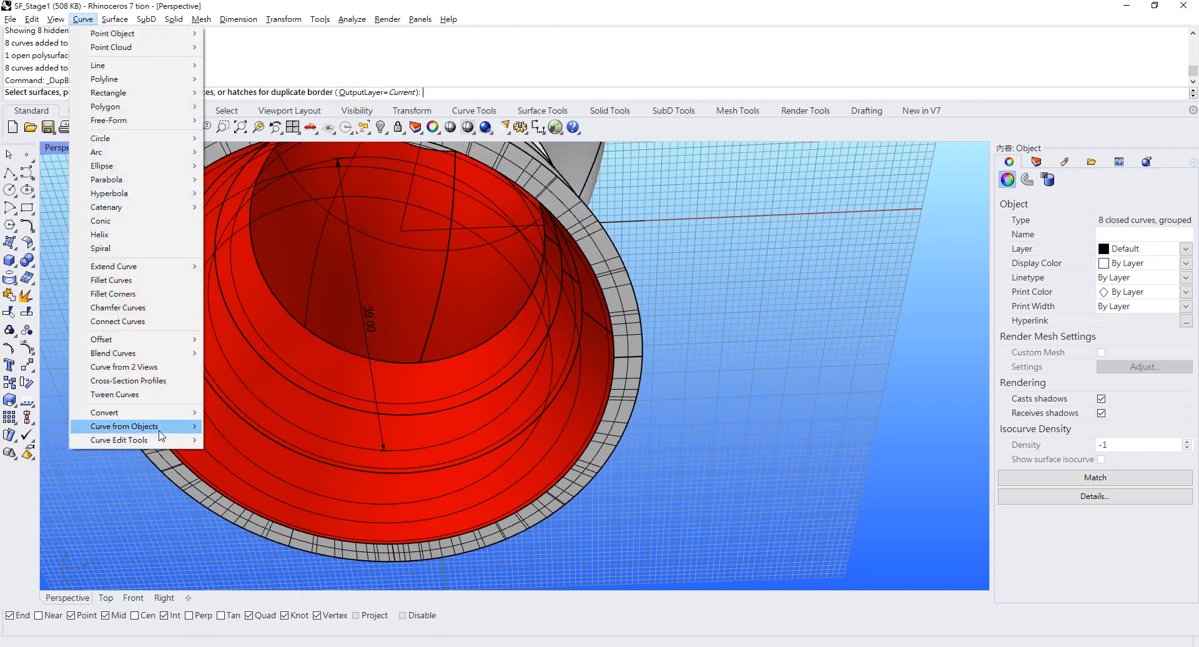
mouse_move(160, 431)
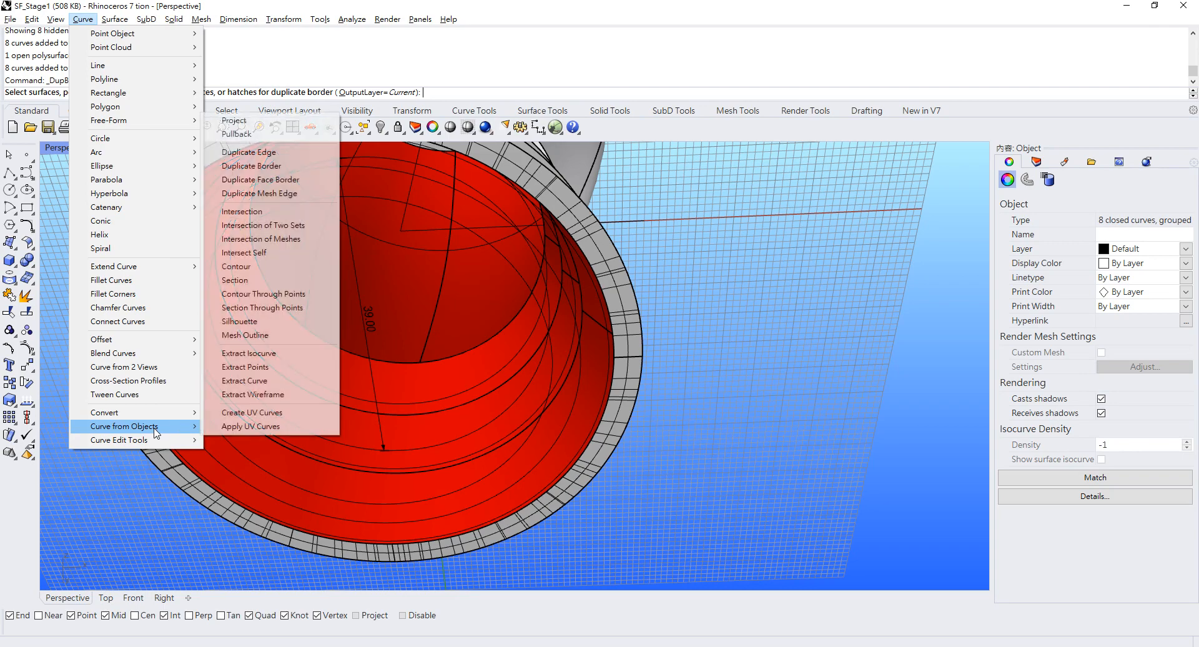
click(248, 152)
click(321, 334)
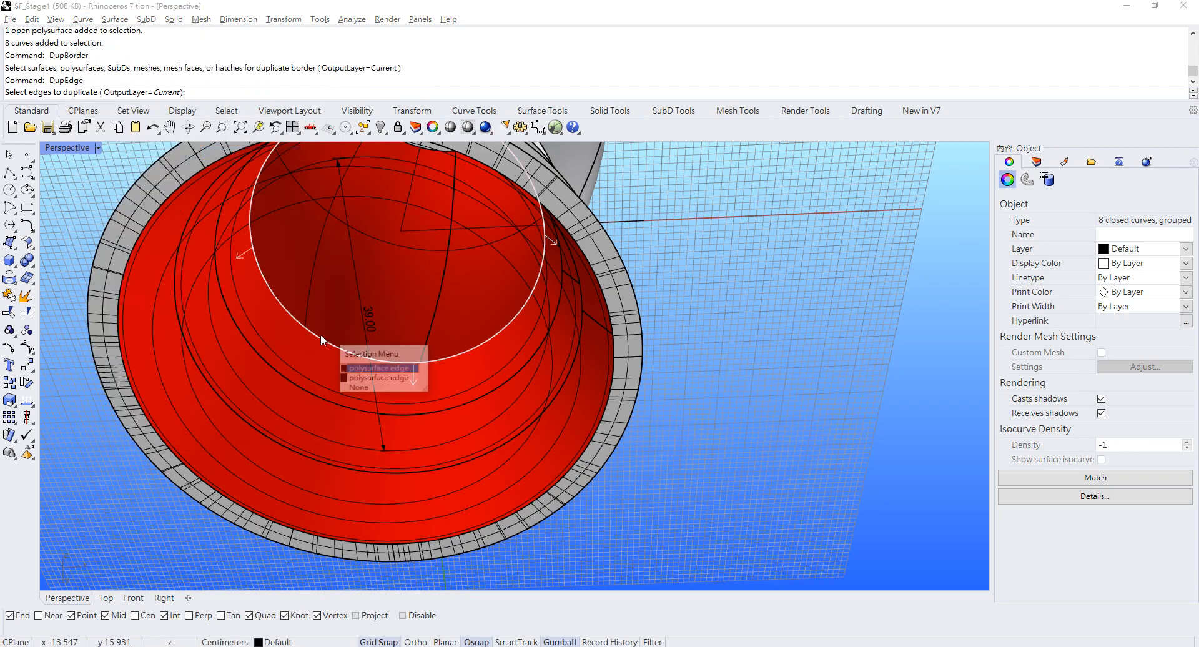
click(320, 335)
right_click(323, 335)
Move the duplicated edge curve down to the nozzle's bottom opening and try to scale it numerically
scroll(370, 331, down, 5)
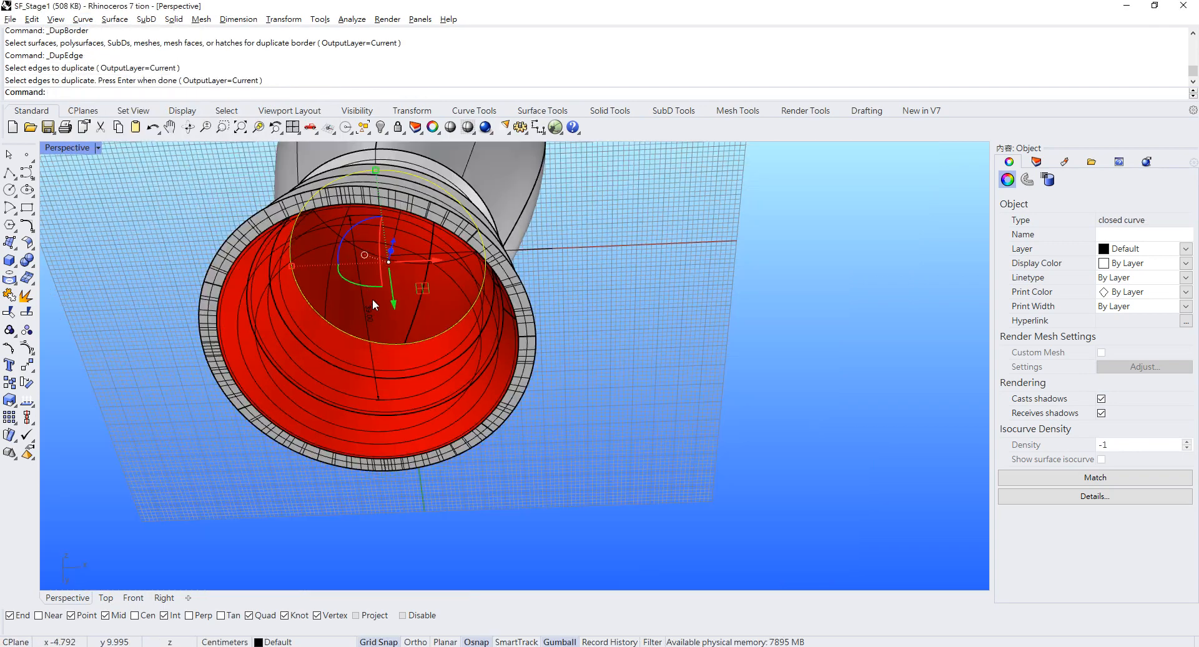
right_drag(372, 299, 382, 310)
drag(389, 237, 354, 370)
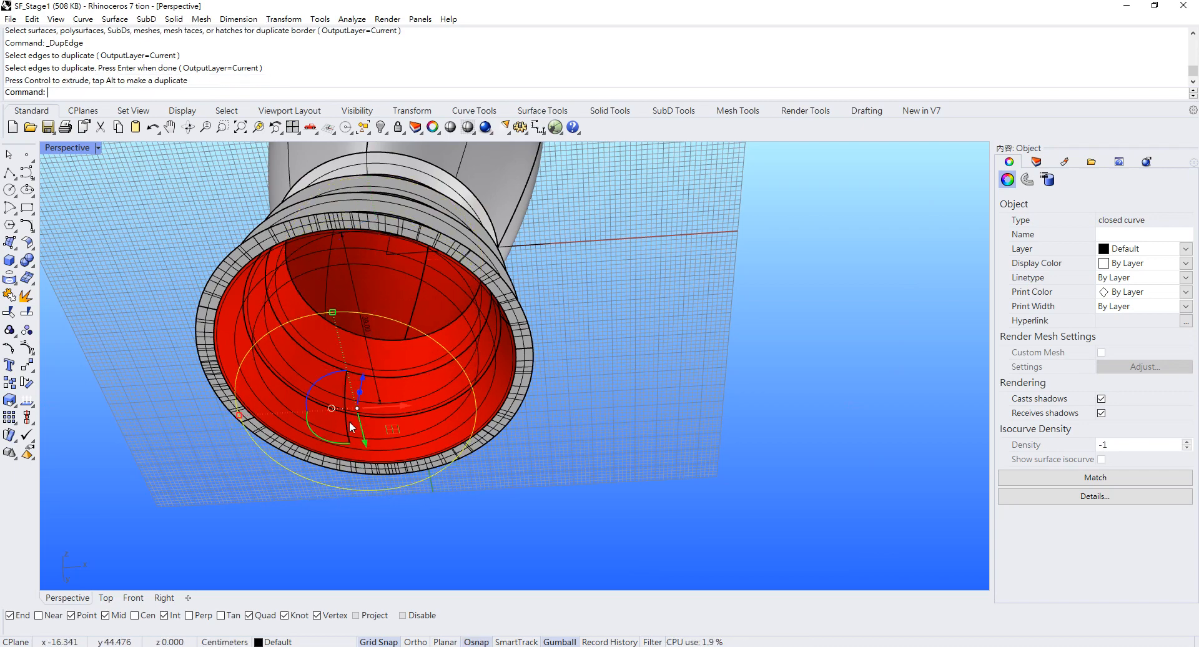
scroll(344, 419, up, 2)
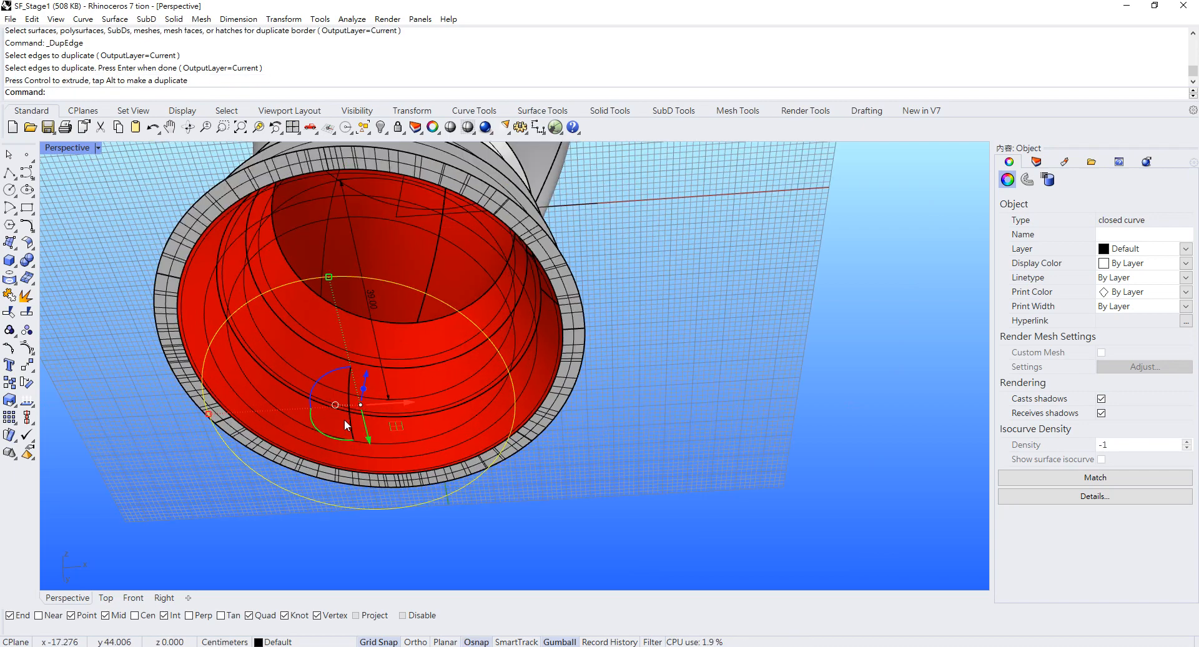
click(209, 414)
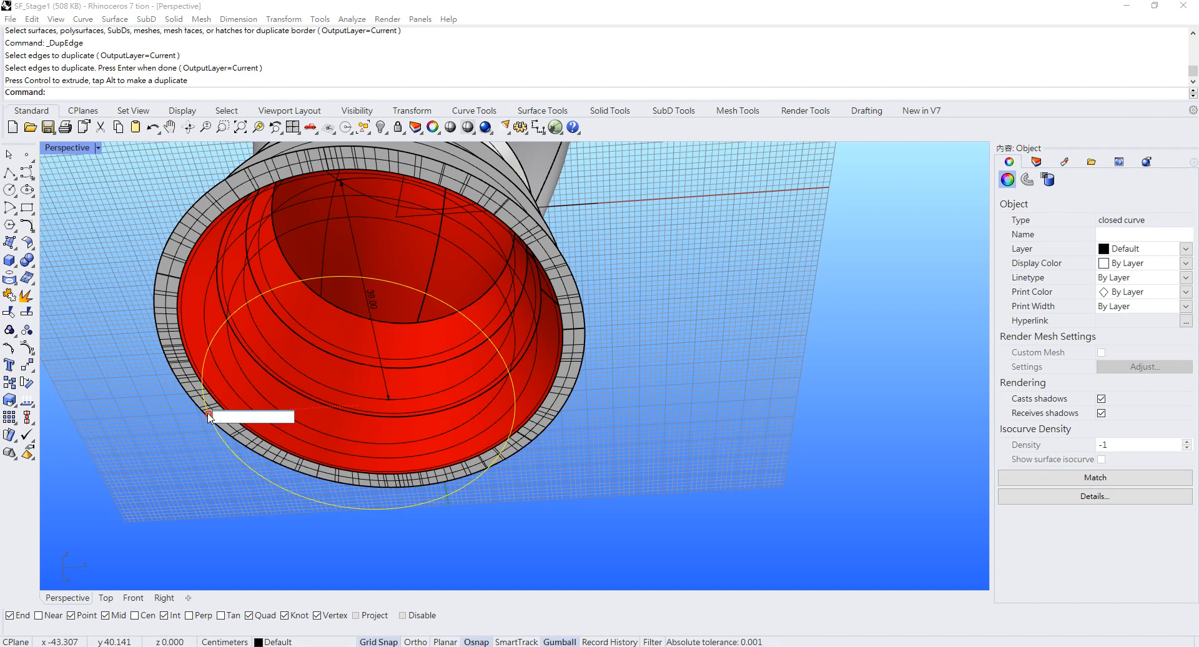
text(7)
key(Return)
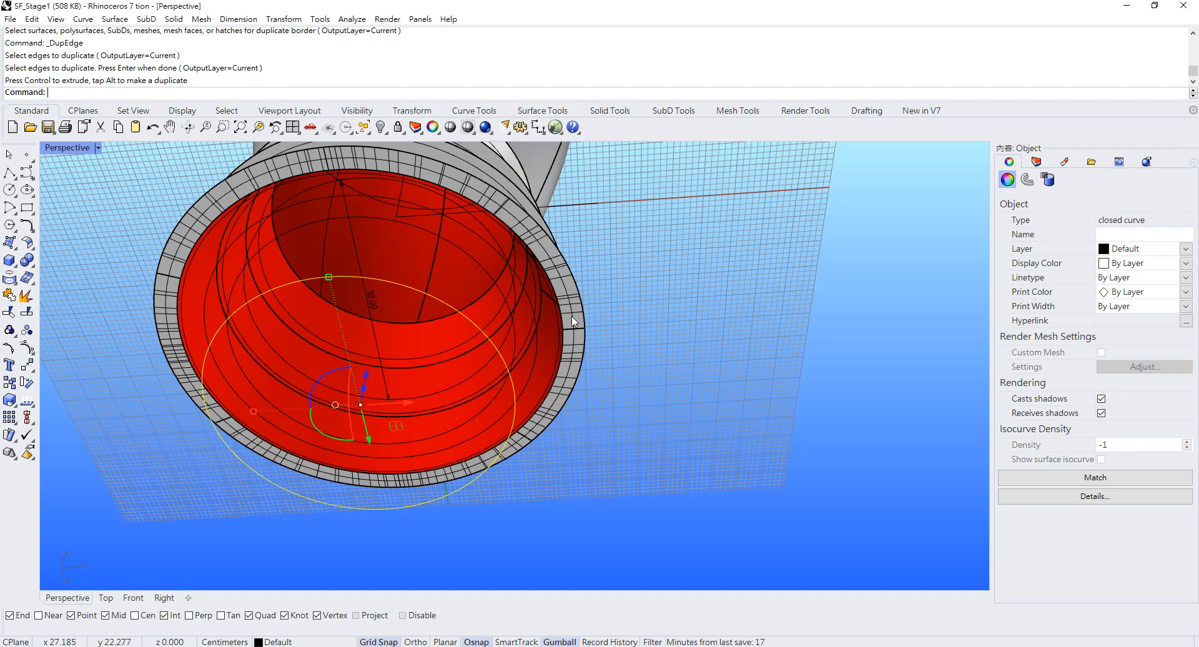
click(617, 317)
Try a Normal-style loft between the lowered curve and the nozzle's narrow upper edge, and undo it
key(Return)
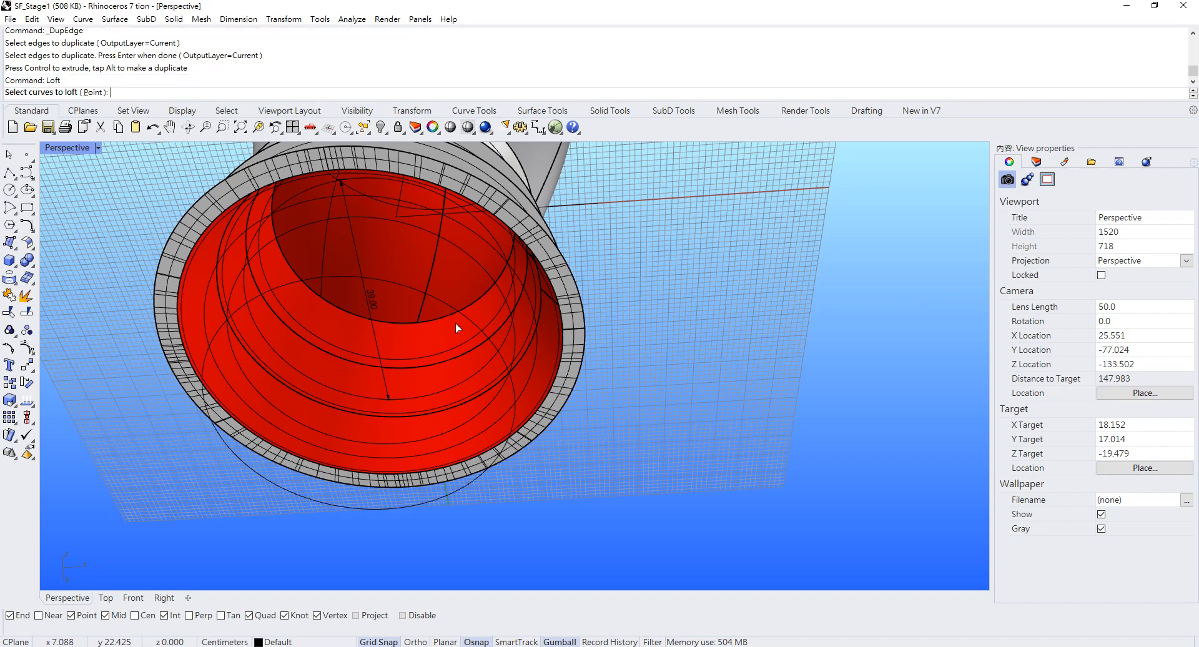
click(441, 295)
right_drag(442, 294, 309, 305)
click(296, 308)
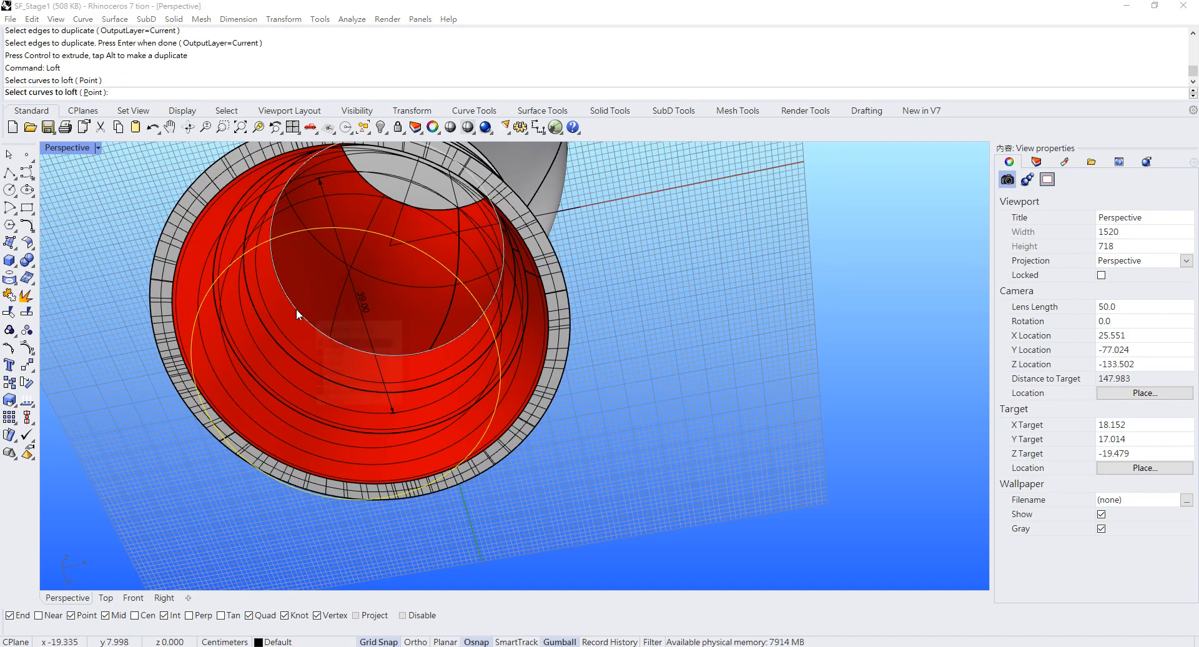
click(339, 343)
key(Return)
key(Return)
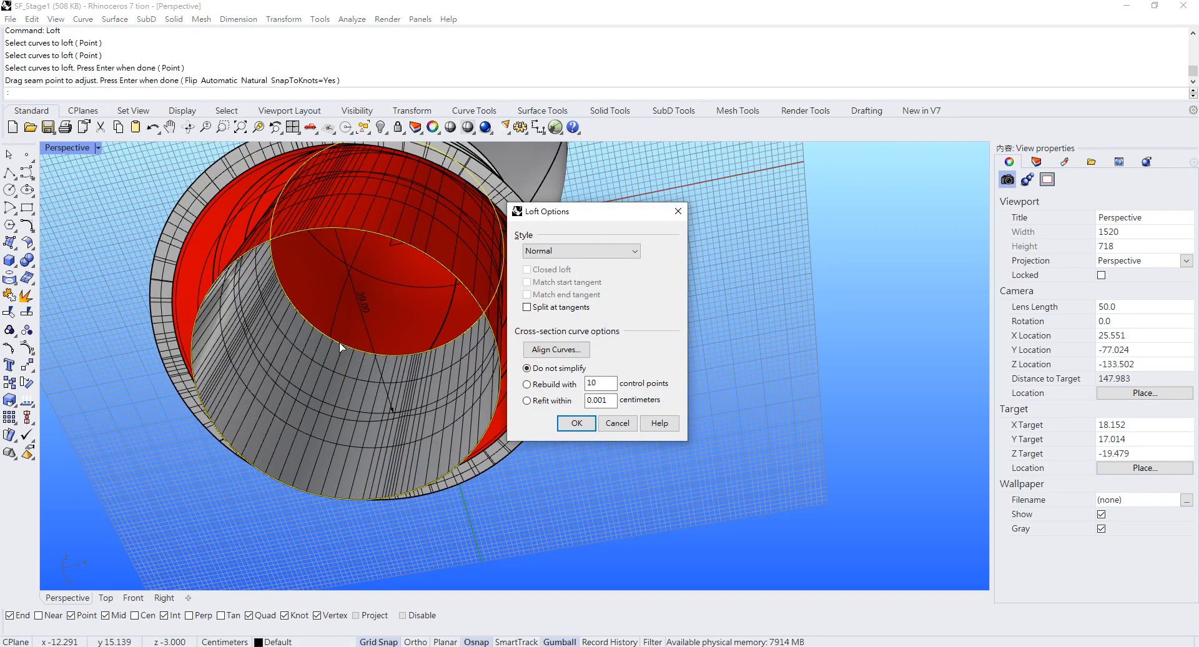
key(Return)
right_drag(348, 306, 459, 437)
click(415, 449)
key(ctrl+z)
Scale the lowered circular curve down uniformly, freehand, inside the nozzle's bottom opening
click(444, 424)
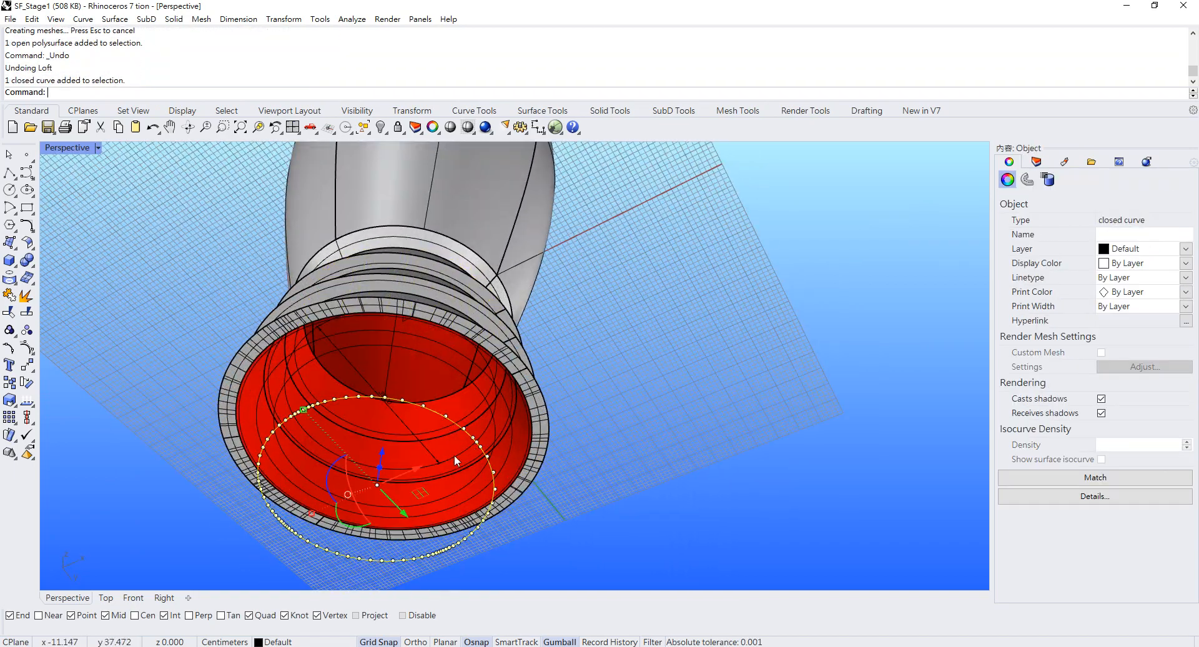
drag(310, 521, 327, 516)
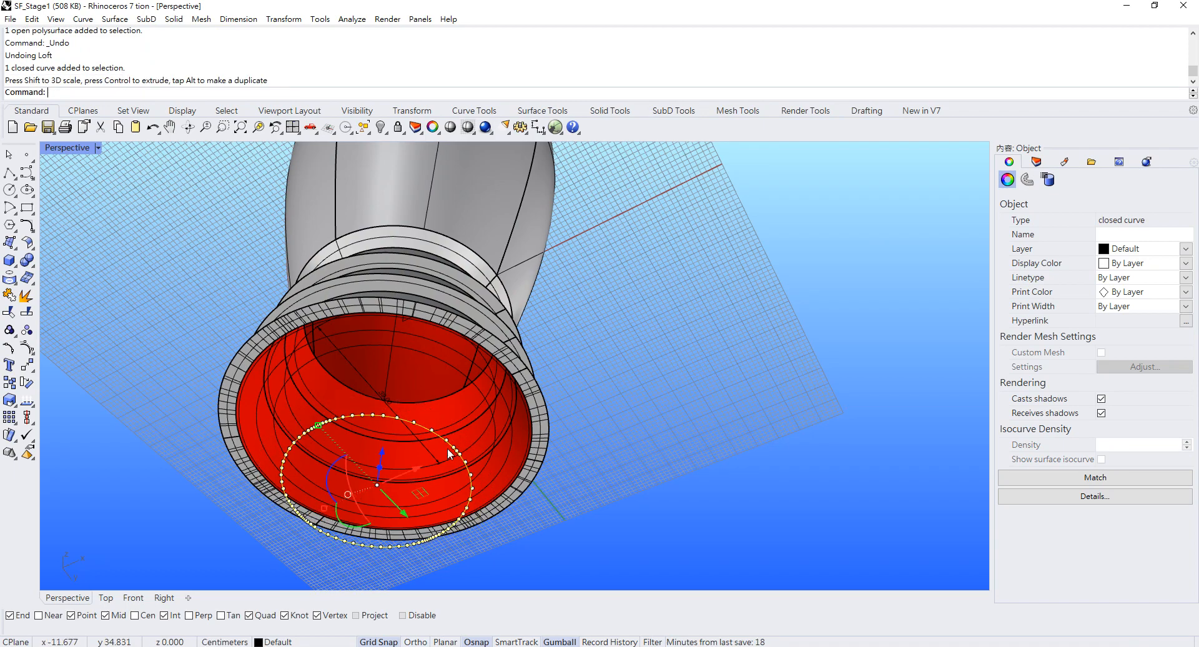
key(Escape)
Loft a surface between the reduced lower circle and the circular edge at the nozzle's narrow upper end
scroll(440, 431, up, 5)
right_drag(419, 338, 458, 293)
key(Return)
click(453, 307)
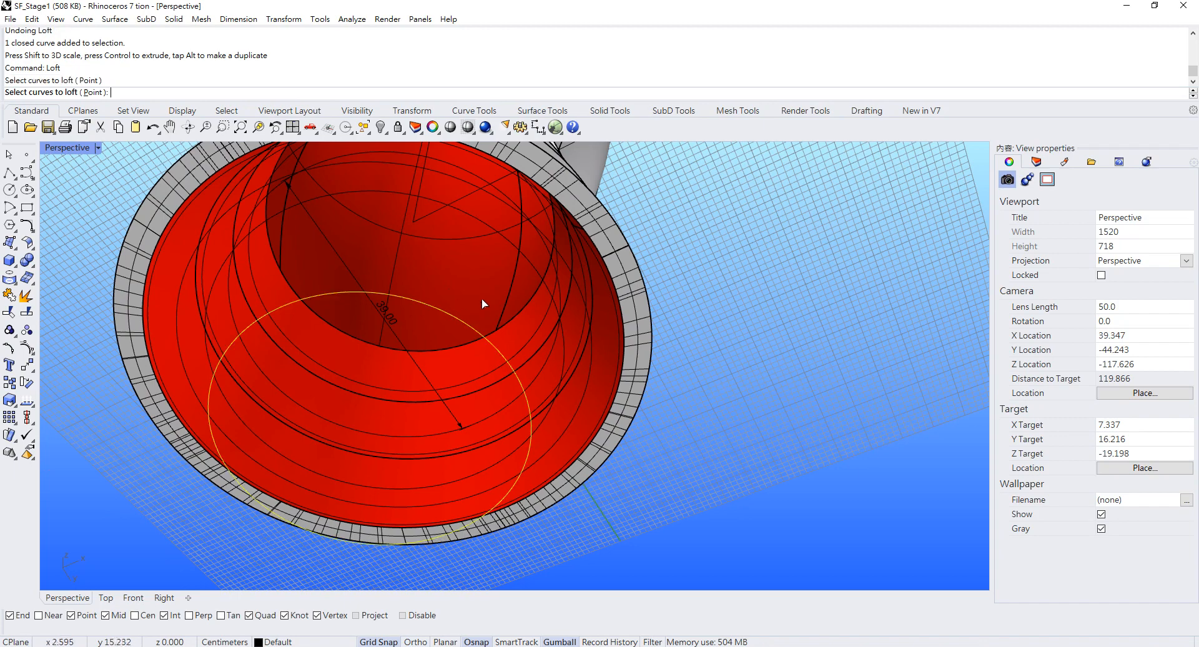
click(545, 312)
click(556, 334)
key(Return)
key(Return)
key(Return)
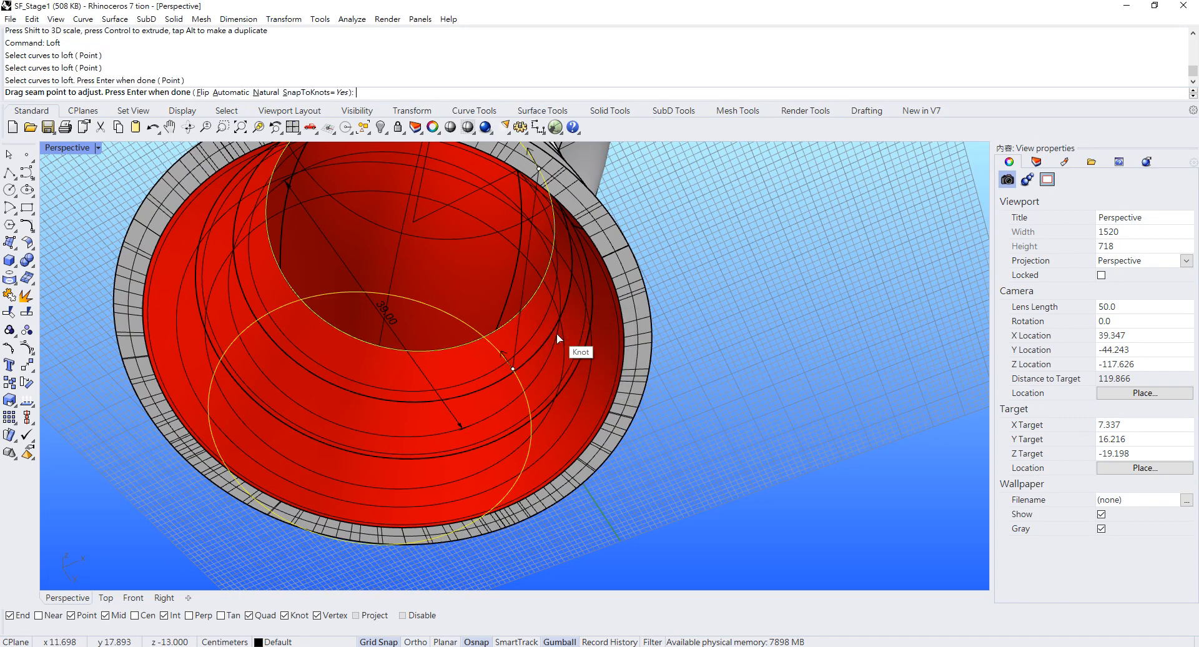
scroll(375, 244, down, 8)
right_drag(400, 294, 461, 405)
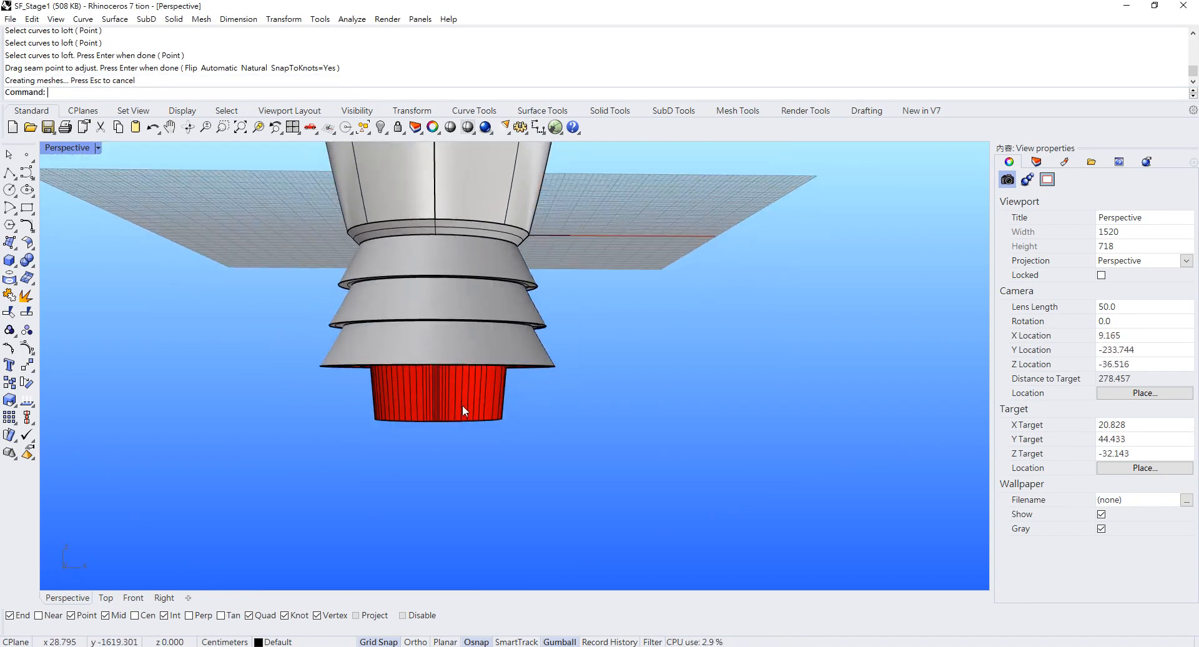
Flip the normal direction of the lofted inner tube surface
click(455, 404)
text(Flip)
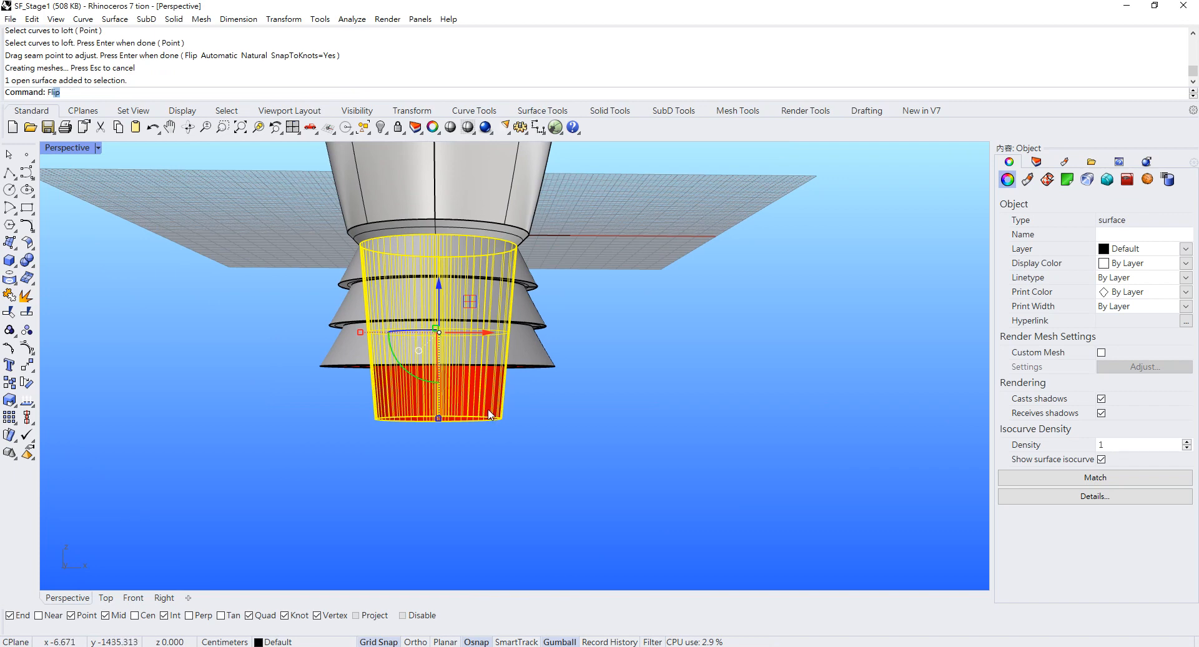
key(Return)
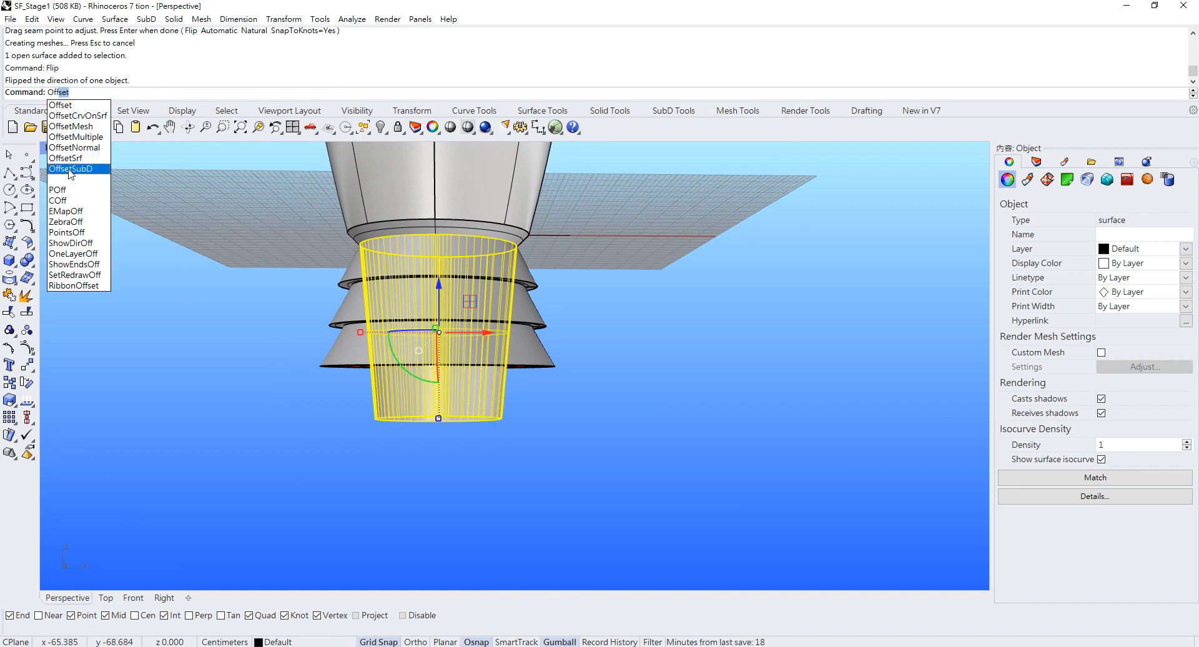
Try offsetting the inner tube surface outward by 0.5 cm as a solid, and undo the offset
click(72, 159)
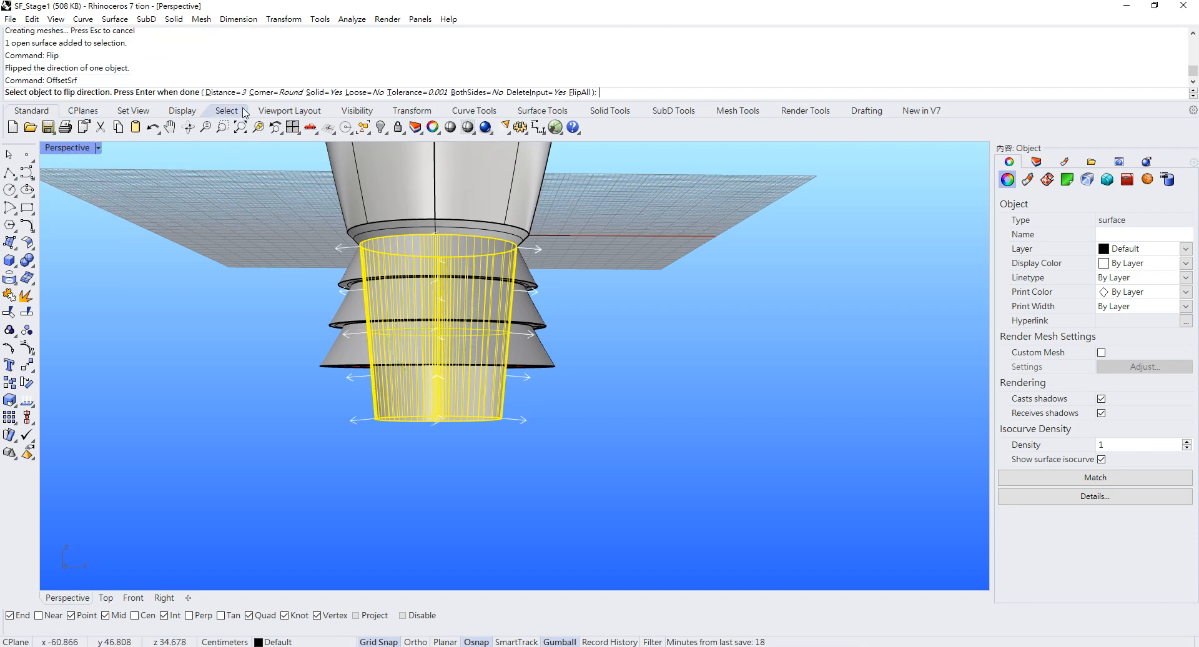
click(218, 92)
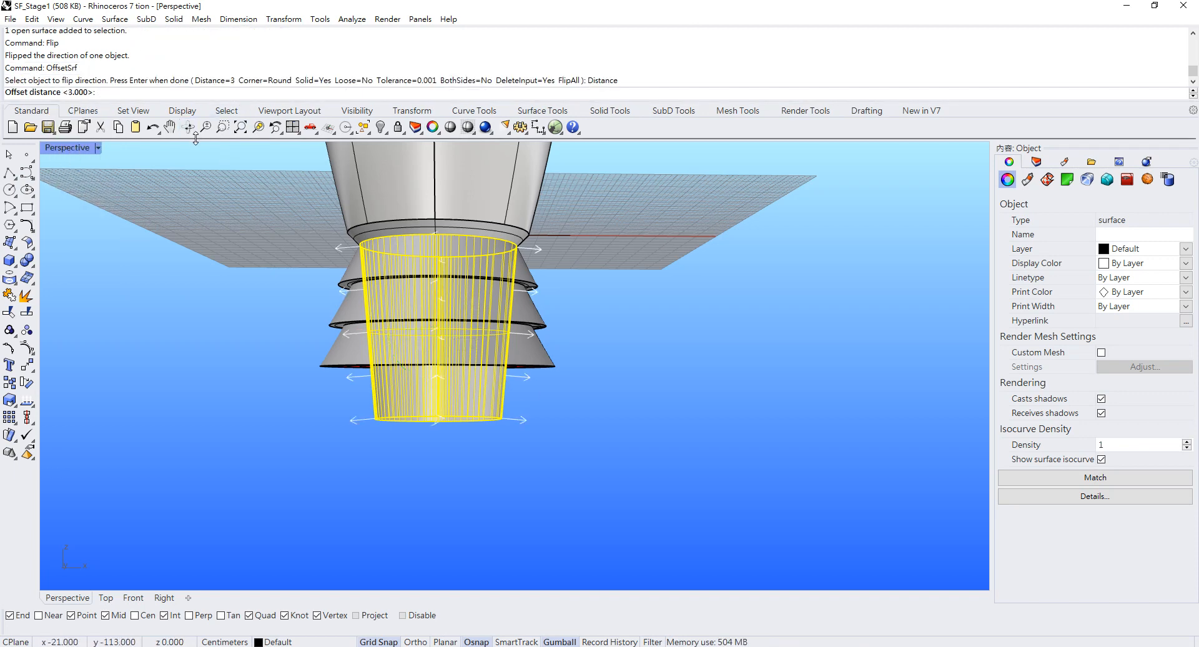
text(0.5)
key(Return)
key(Return)
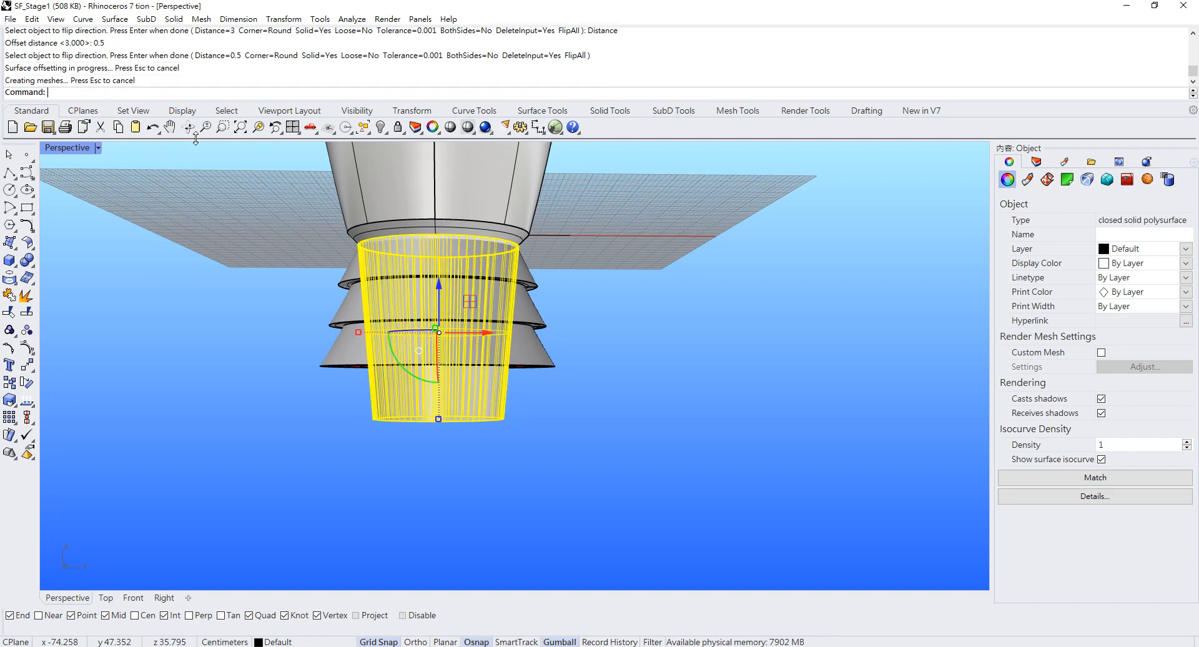
click(462, 407)
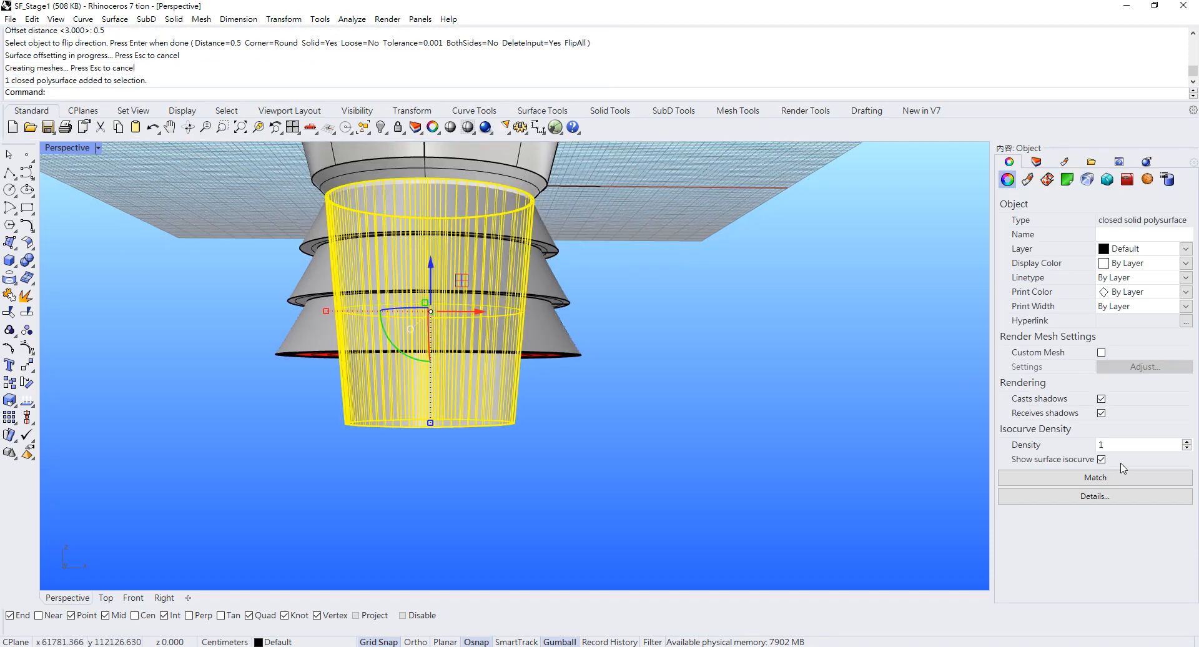
click(673, 408)
scroll(462, 382, up, 3)
key(ctrl+z)
scroll(519, 388, down, 8)
scroll(544, 281, up, 7)
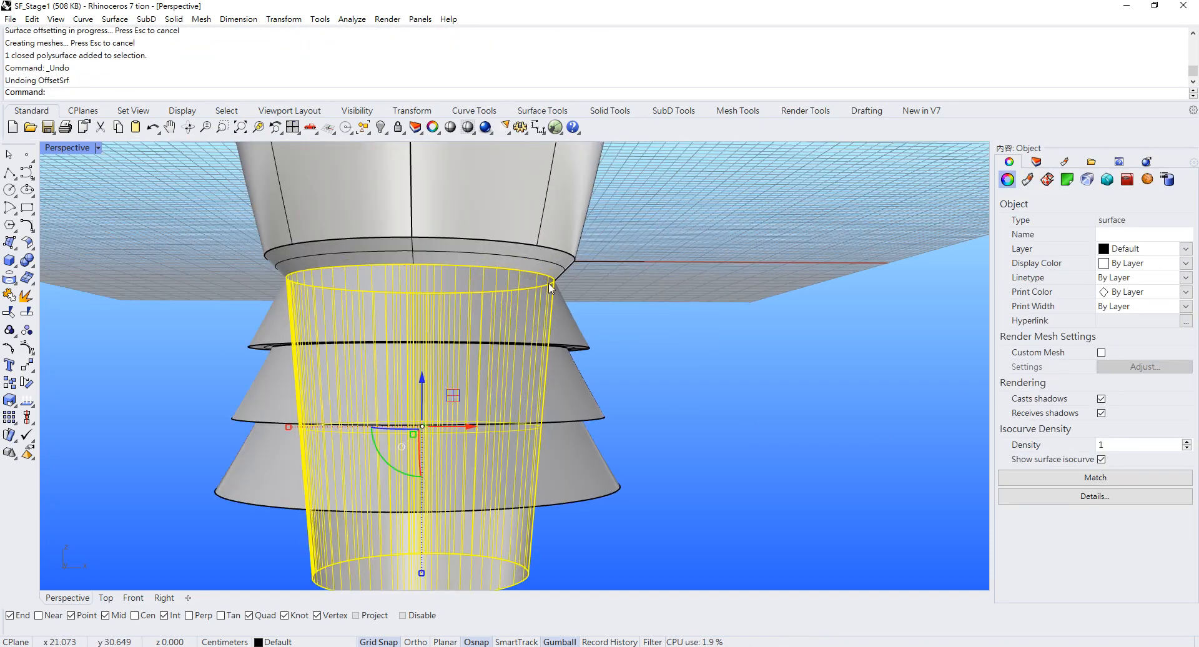
Offset the inner tube surface inward by 0.5 cm with OffsetSrf, as a solid with the input deleted
key(Escape)
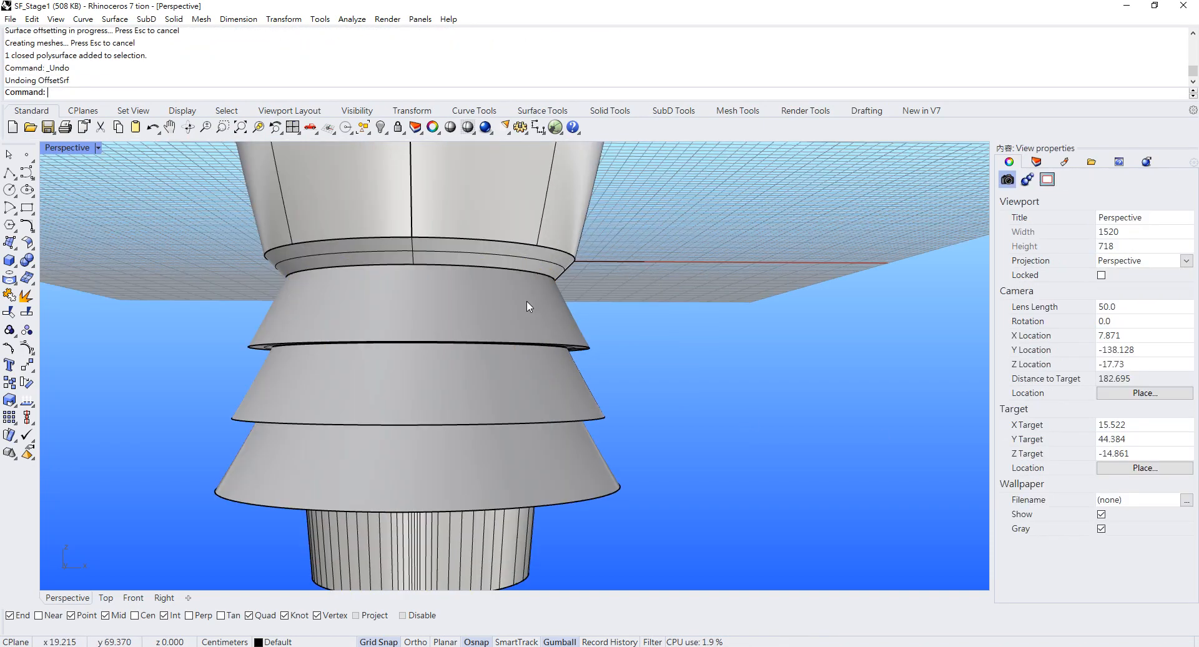
right_drag(600, 281, 508, 302)
click(486, 441)
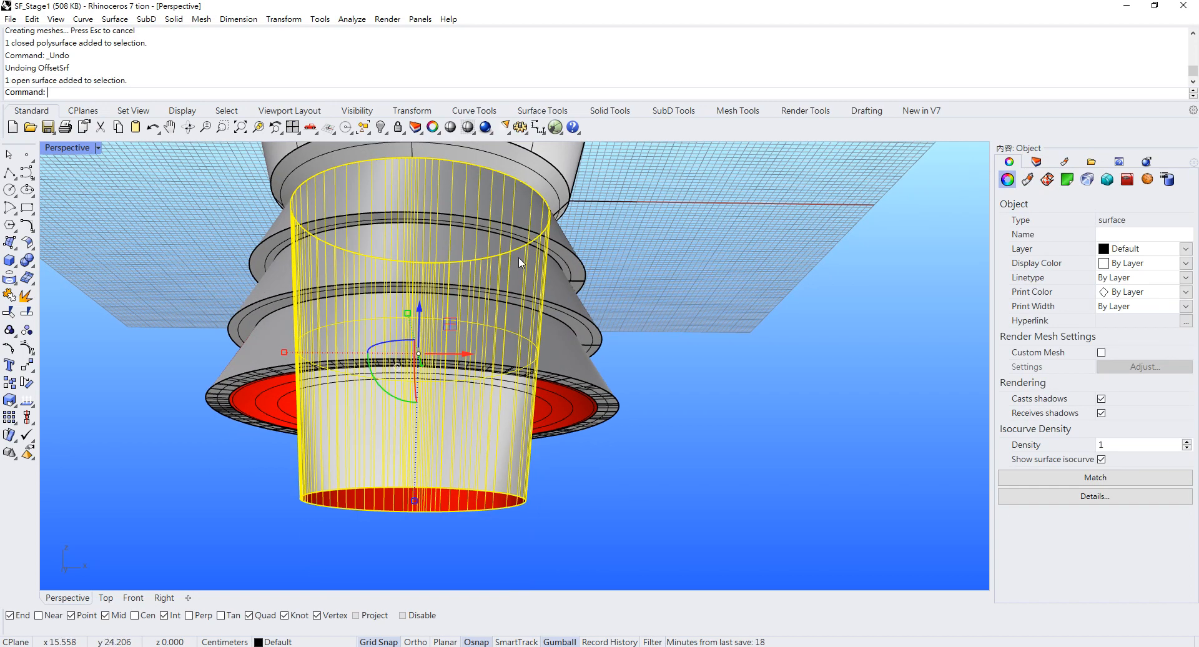
right_drag(518, 258, 515, 330)
text(ffset)
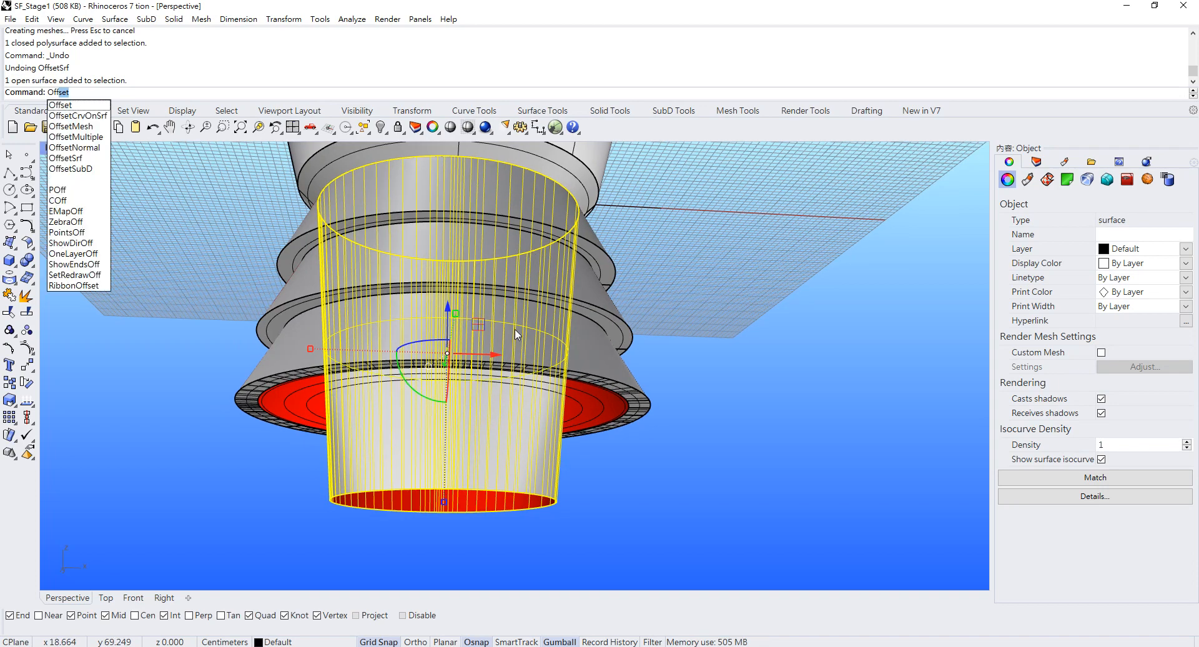
click(74, 160)
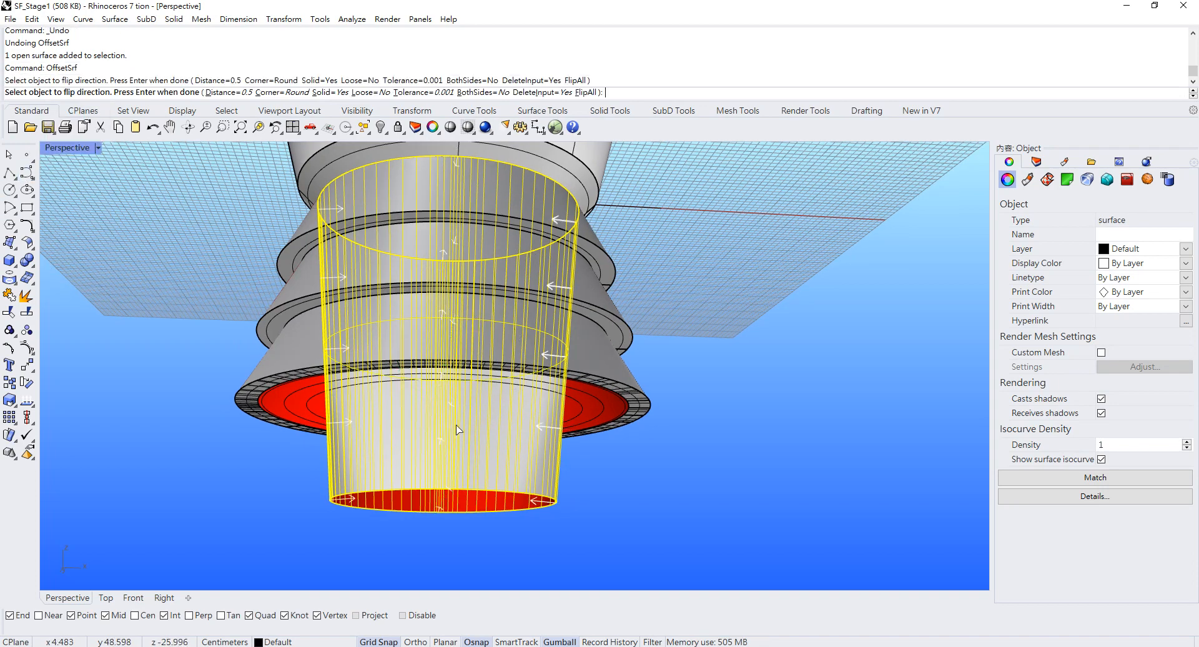
right_drag(419, 370, 301, 378)
scroll(300, 377, up, 3)
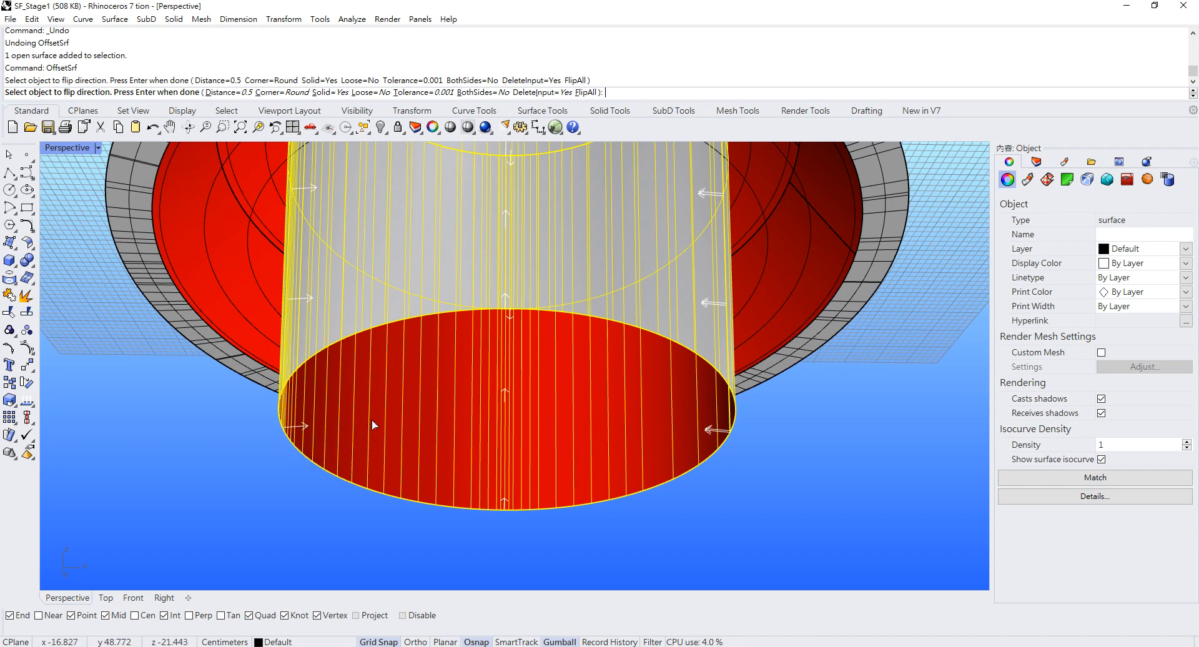
click(299, 409)
click(308, 414)
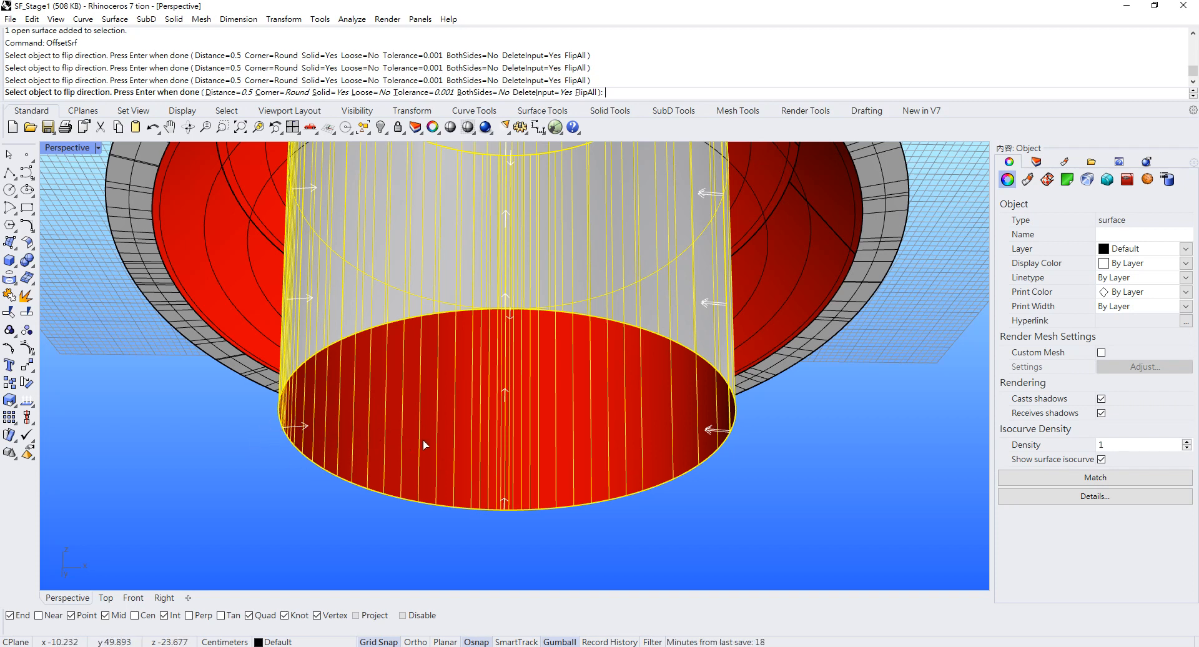
key(Return)
Hide the surface isocurves on the thickened inner tube
right_drag(365, 441, 504, 395)
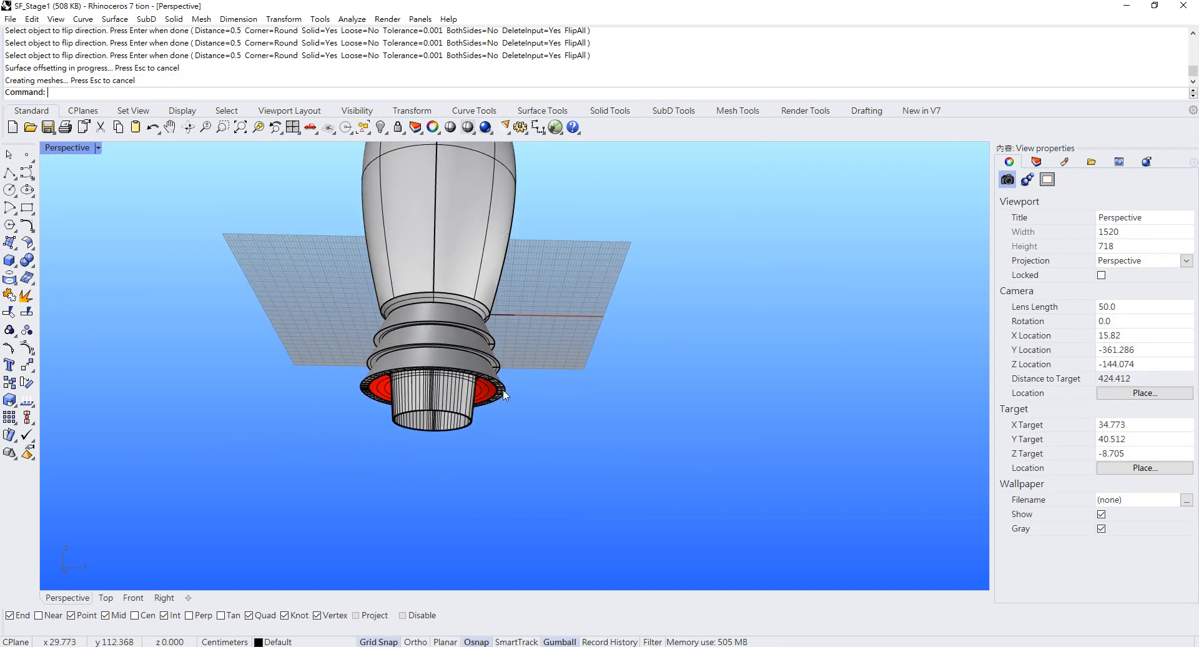
scroll(431, 411, up, 3)
click(431, 410)
click(496, 404)
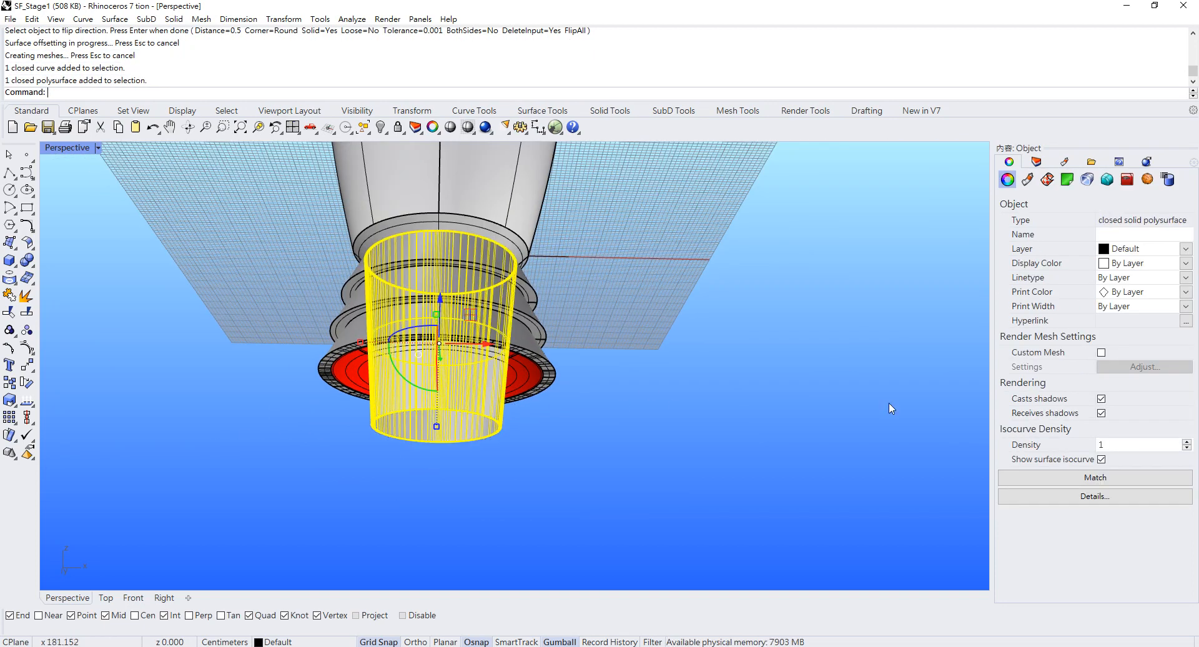
click(1102, 459)
click(647, 512)
Join the flat bottom rim surface with the stacked nozzle polysurface
right_drag(614, 489, 406, 383)
drag(367, 356, 687, 478)
right_drag(672, 426, 552, 373)
scroll(551, 374, up, 5)
click(718, 364)
click(524, 328)
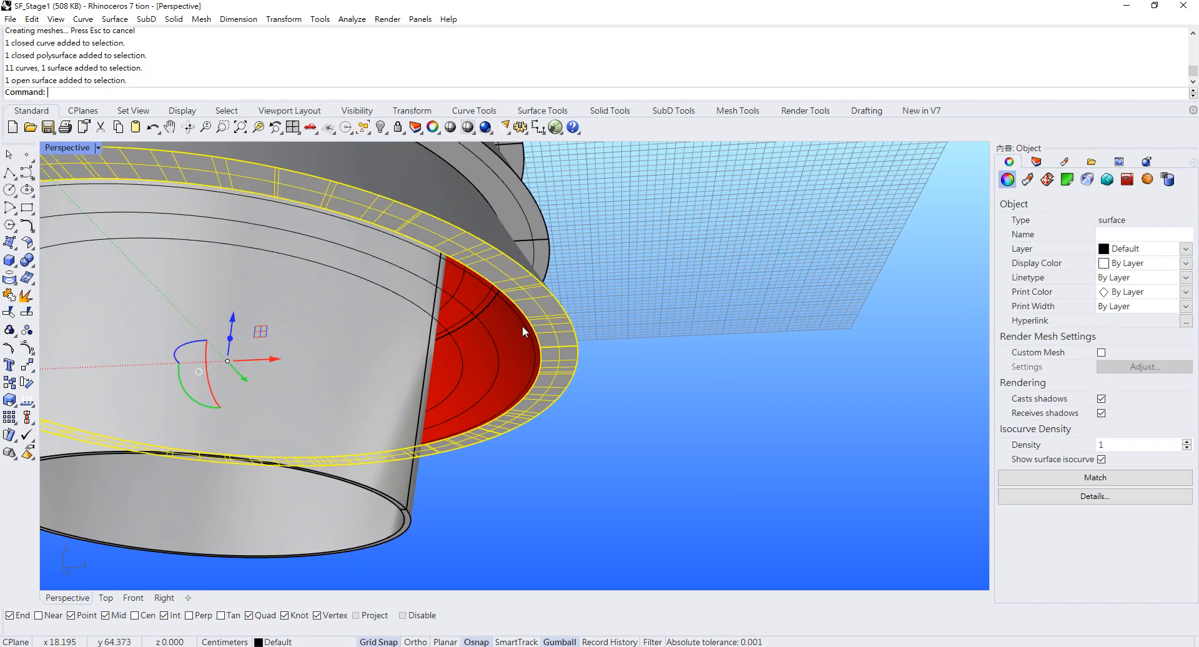
right_drag(599, 281, 429, 337)
shift+click(390, 325)
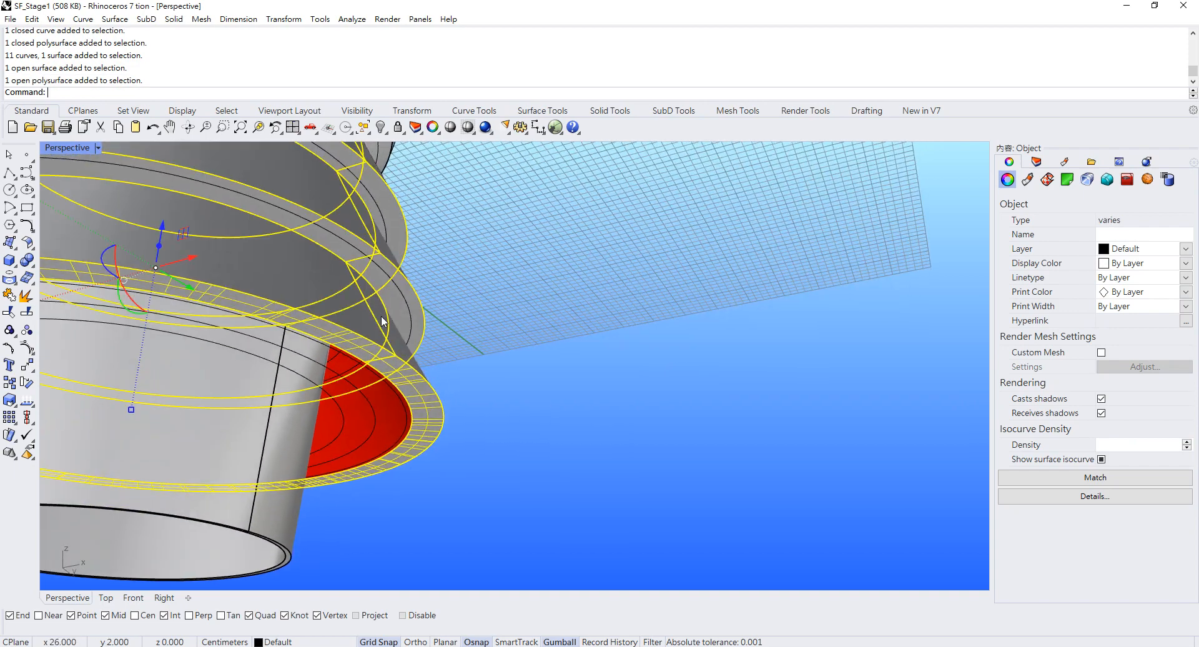
key(ctrl+j)
click(559, 347)
scroll(556, 355, down, 8)
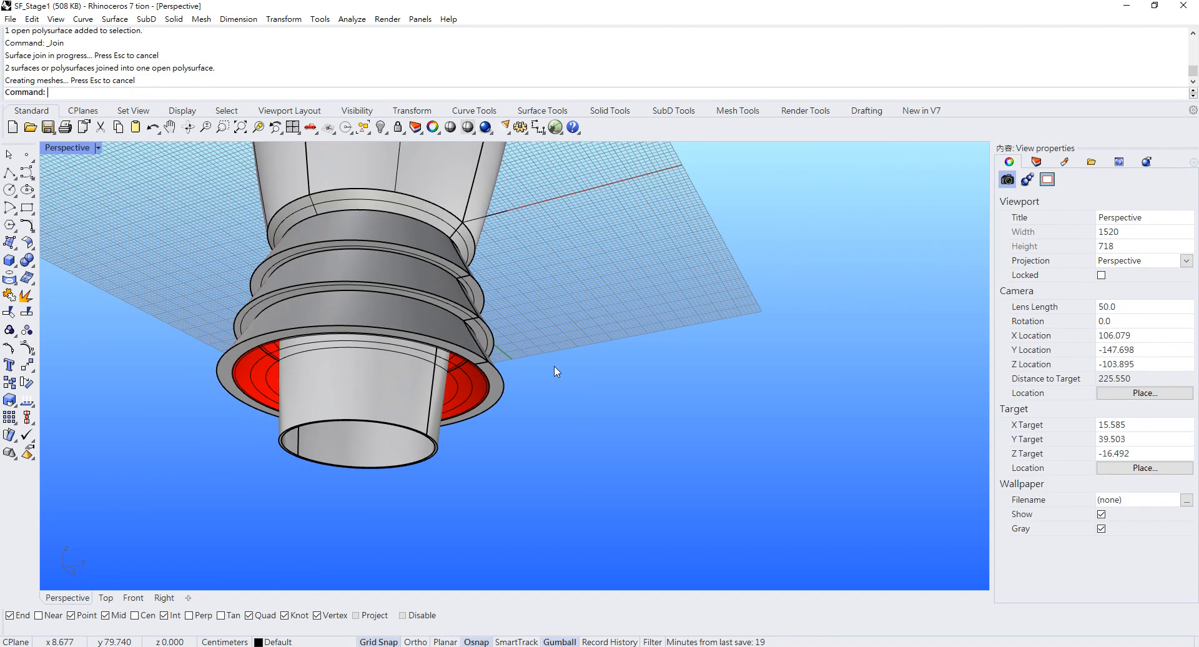
Delete the leftover construction curves and the linear dimension around the nozzle
right_drag(553, 366, 497, 383)
drag(251, 296, 808, 549)
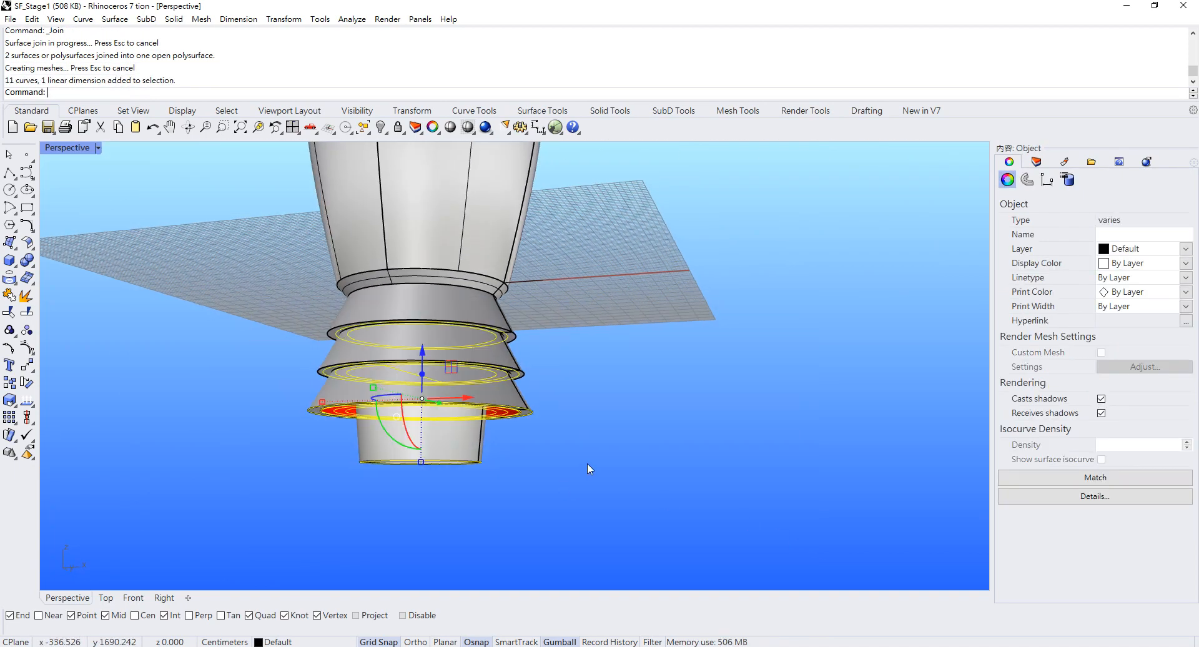
key(Delete)
Examine the nozzle's interior around the inner tube from below, and the whole rocket from the side
right_drag(544, 439, 356, 416)
scroll(393, 319, up, 10)
click(167, 400)
key(Escape)
scroll(409, 344, up, 2)
right_drag(519, 255, 502, 266)
click(115, 19)
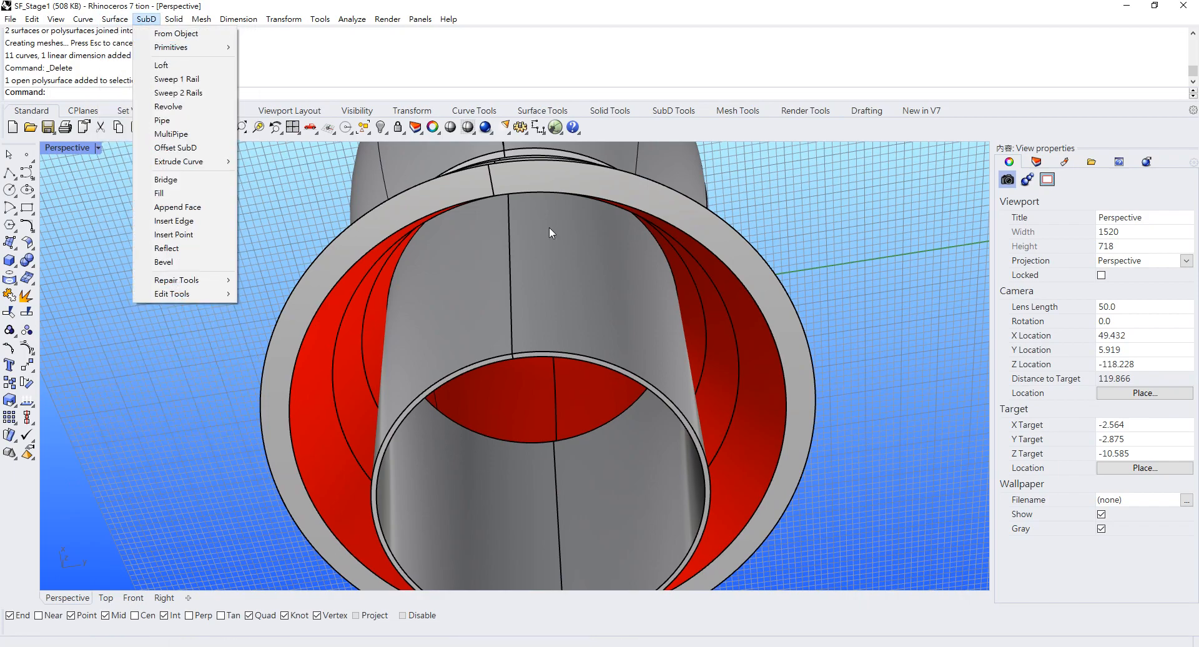
click(549, 226)
scroll(455, 234, down, 4)
right_drag(455, 234, 438, 351)
key(Escape)
scroll(410, 297, down, 6)
right_drag(410, 297, 438, 356)
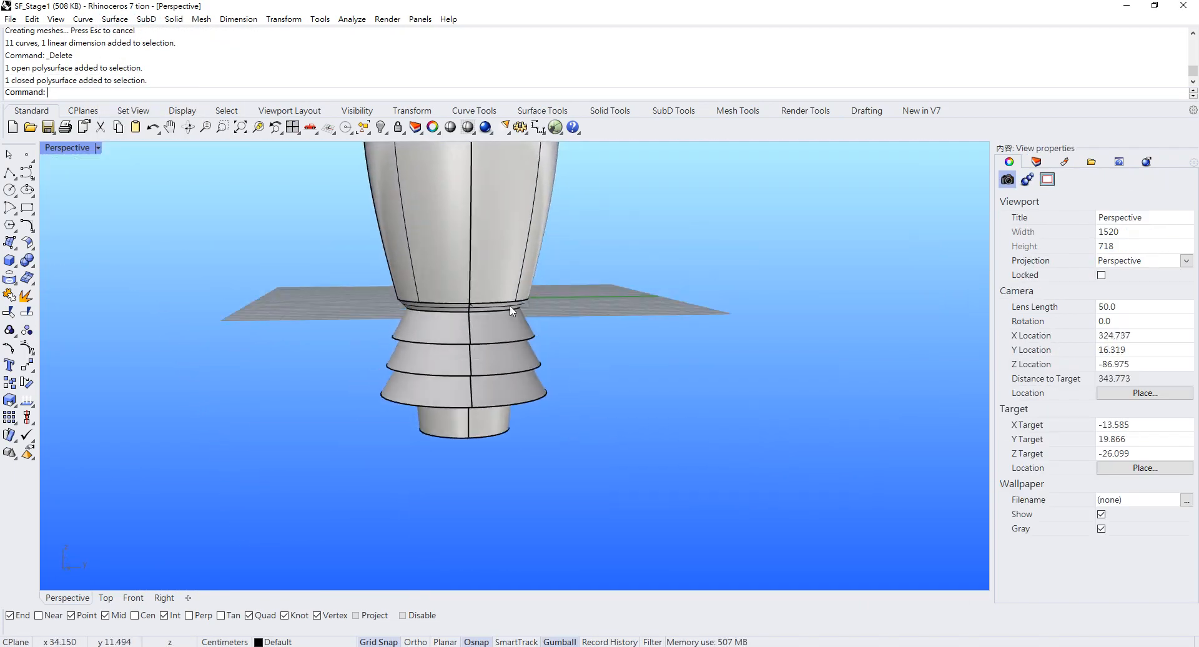
shift+right_drag(511, 311, 498, 406)
scroll(432, 318, down, 4)
scroll(435, 322, up, 2)
right_drag(435, 322, 481, 330)
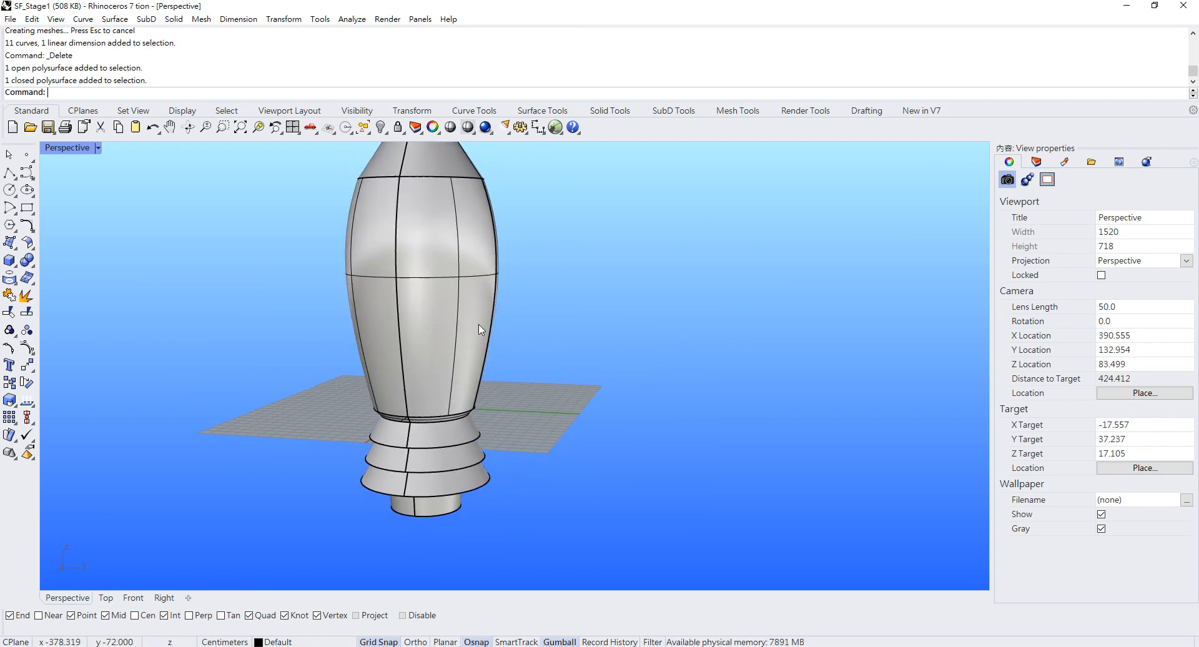
Try to join the stacked nozzle with the inner tube
right_drag(479, 495, 522, 504)
drag(522, 505, 265, 437)
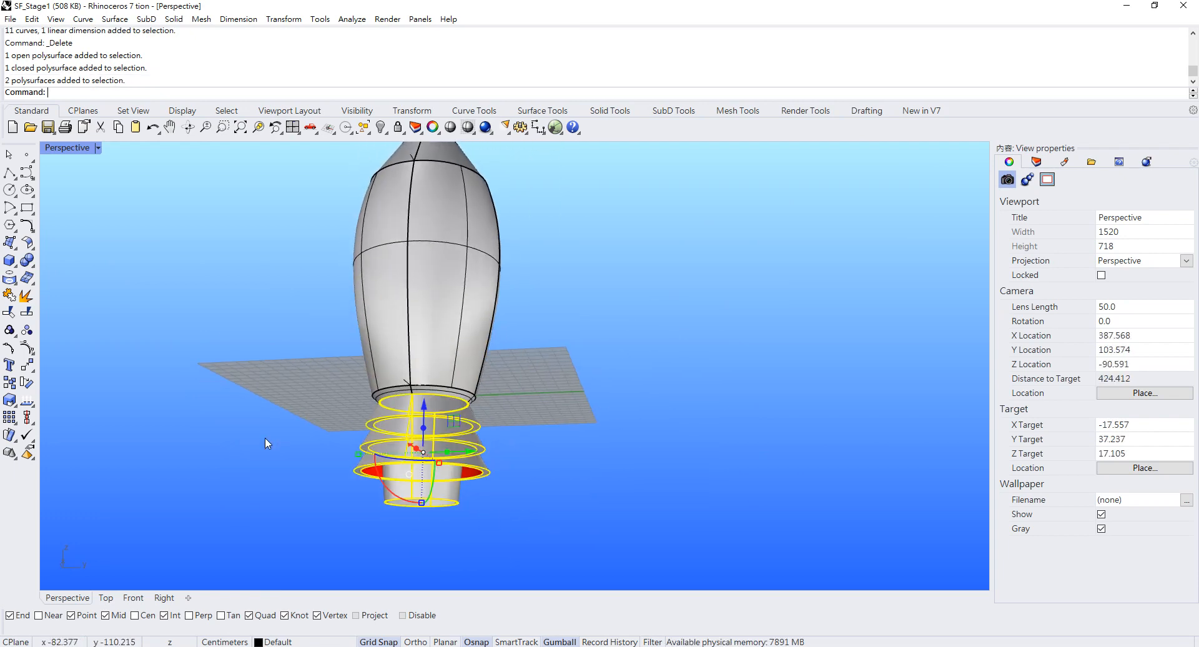
key(ctrl+j)
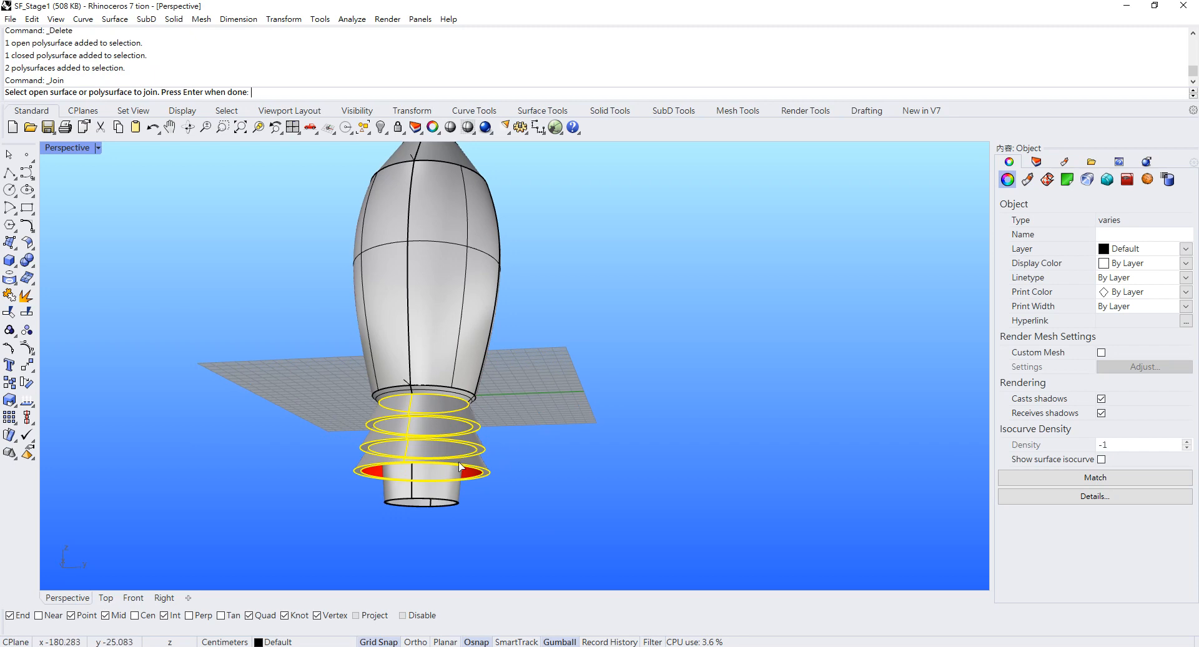
scroll(459, 463, up, 4)
right_click(455, 497)
Check the object types of the inner tube and the stacked nozzle by selecting each in turn
click(455, 497)
click(489, 441)
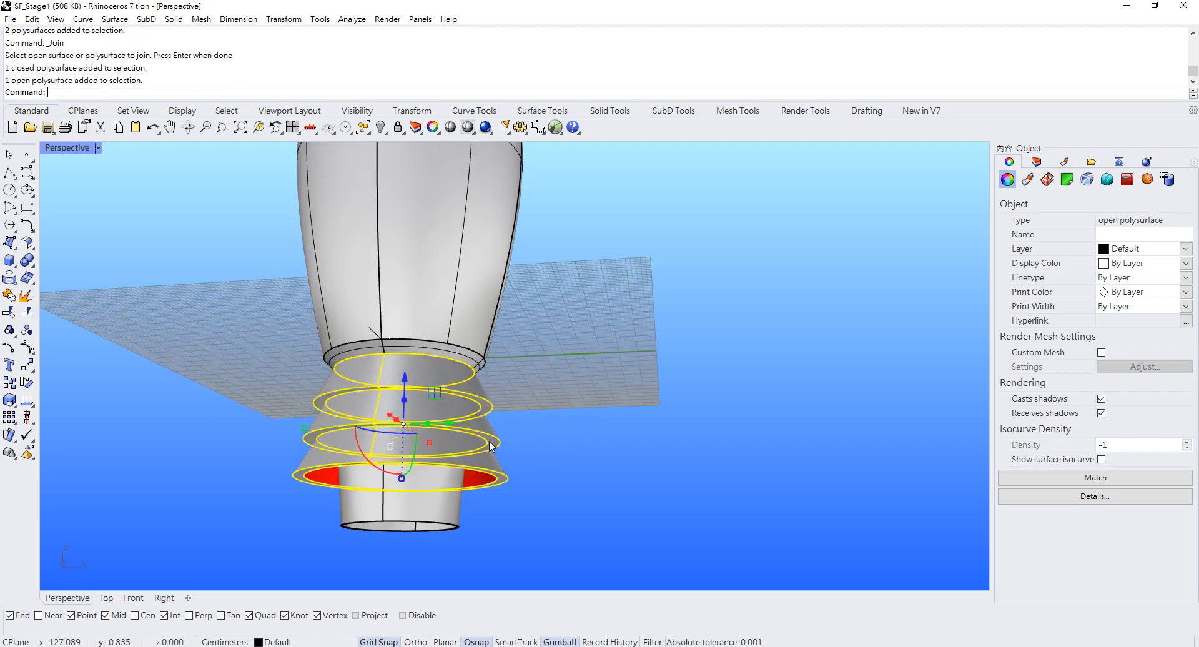
scroll(491, 445, up, 3)
click(428, 523)
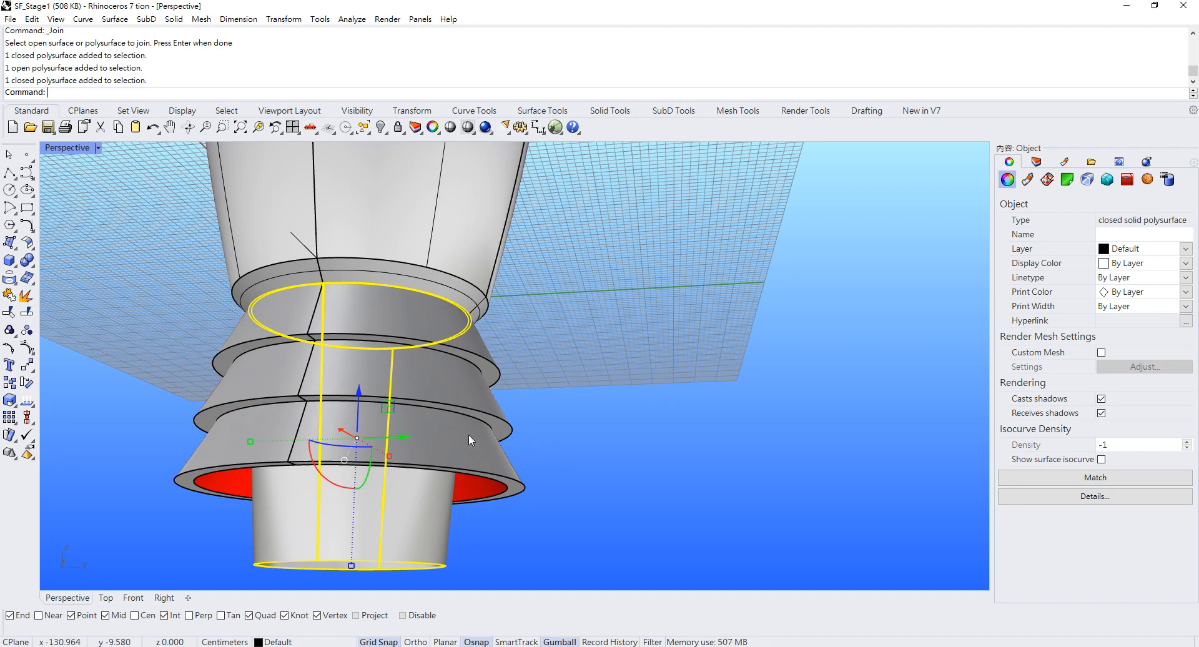
click(482, 408)
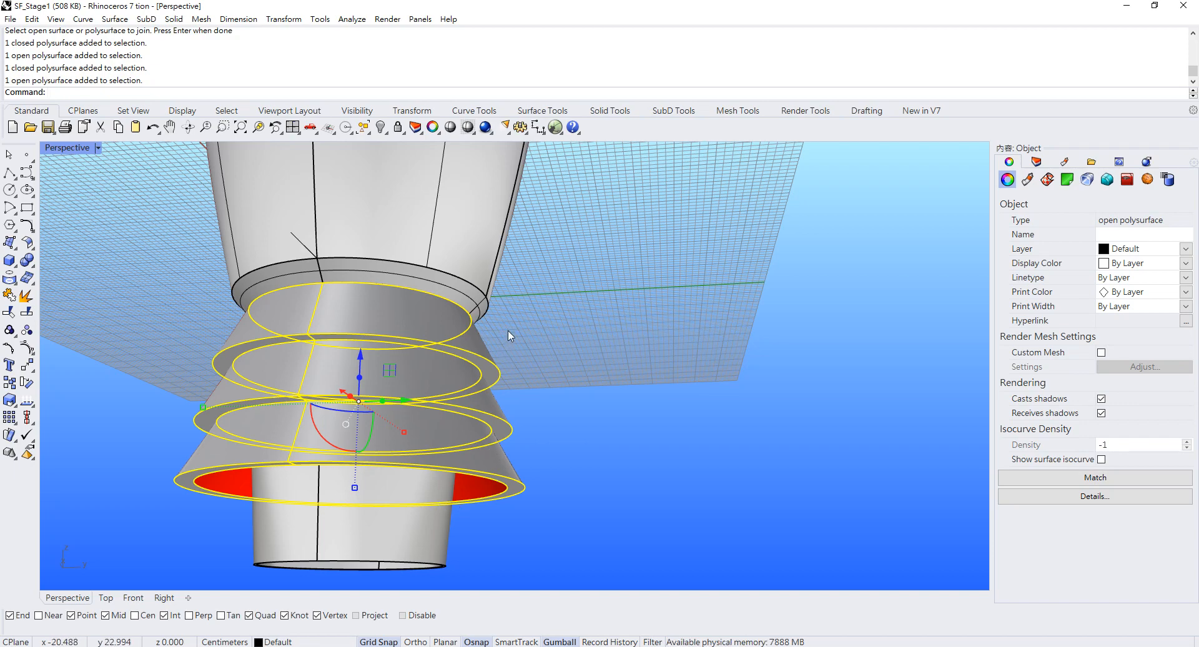
scroll(511, 331, down, 8)
Delete the leftover curves at the junction between the rocket body and the nozzle
click(534, 354)
right_drag(481, 291, 406, 337)
drag(252, 315, 514, 350)
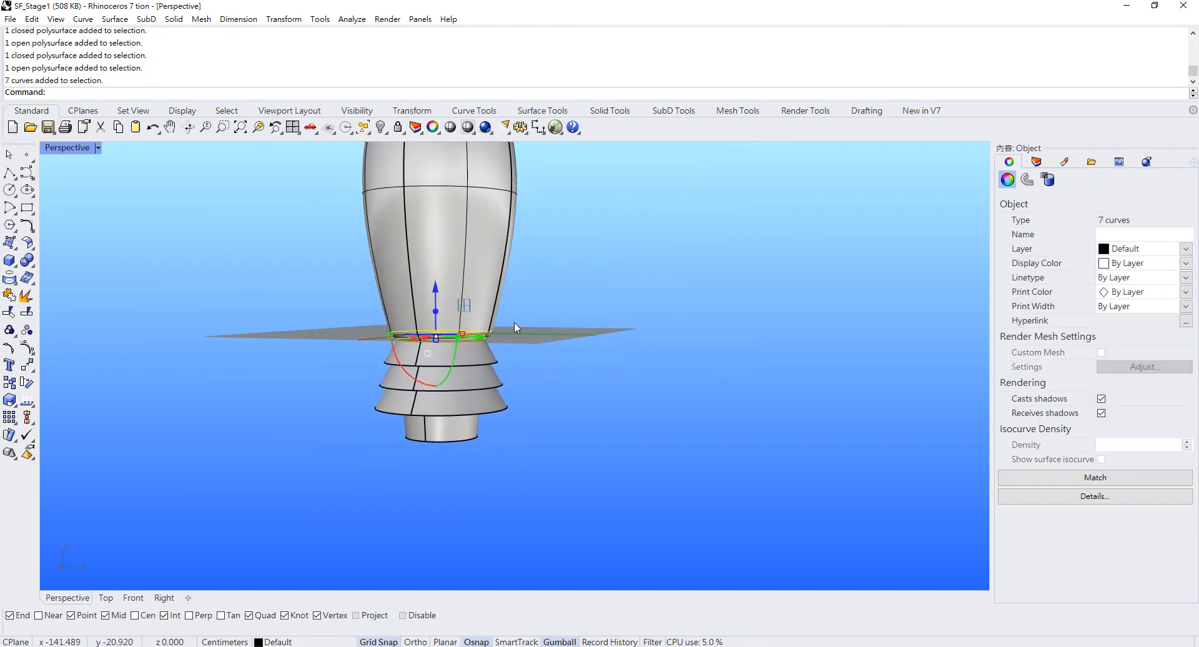
key(Delete)
shift+right_drag(507, 332, 534, 349)
right_drag(611, 339, 567, 345)
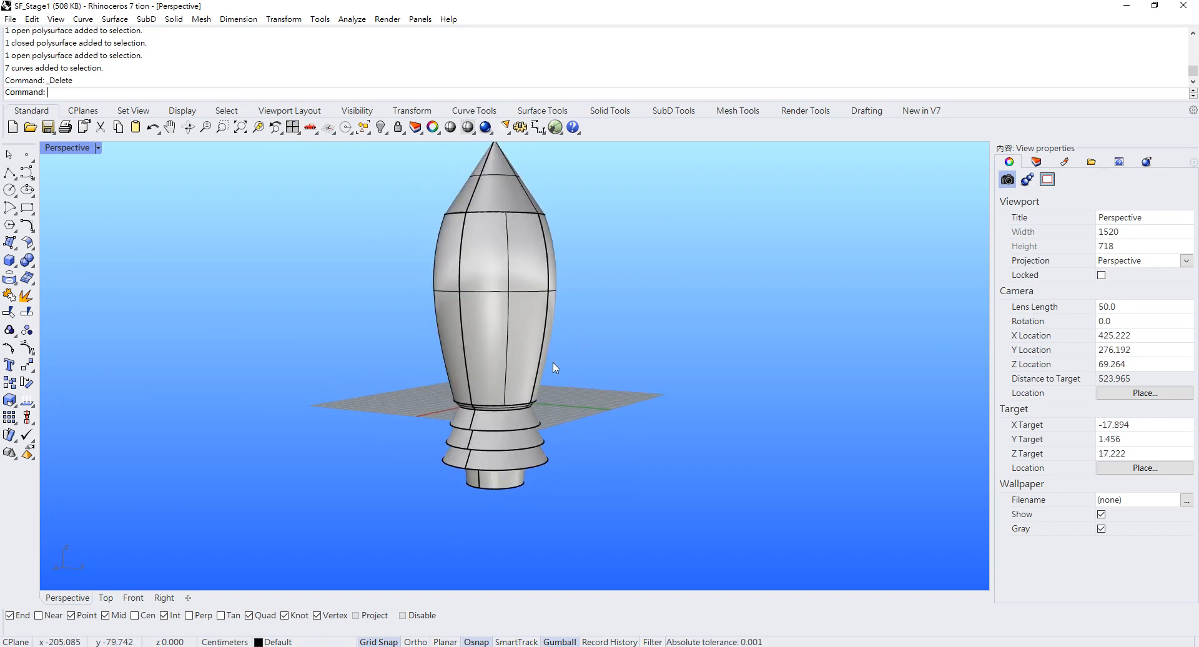
mouse_move(535, 637)
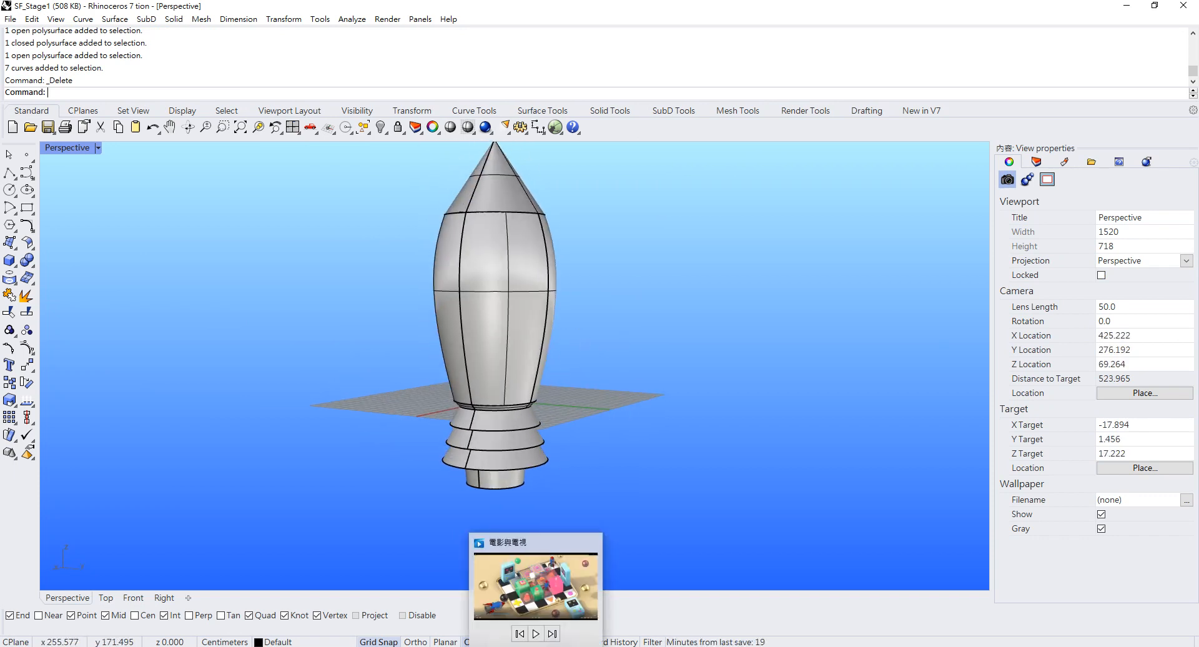
Check the reference scene with the finished rockets in the video player and return to the four-view layout in Rhinoceros
click(536, 556)
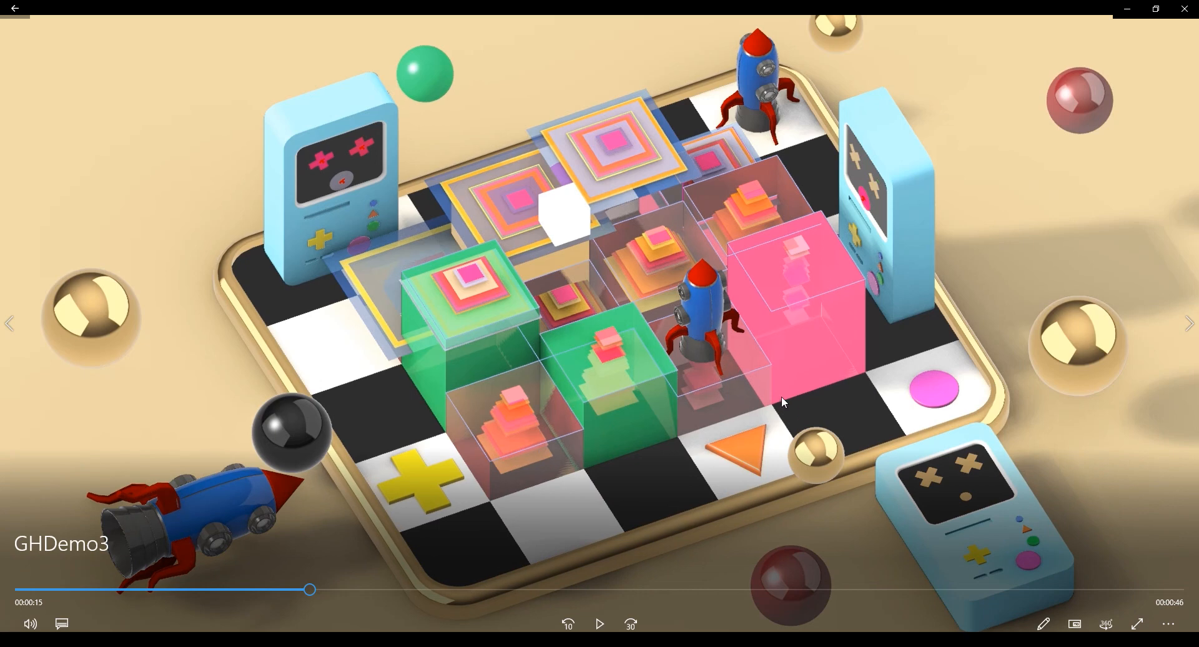
key(alt+Tab)
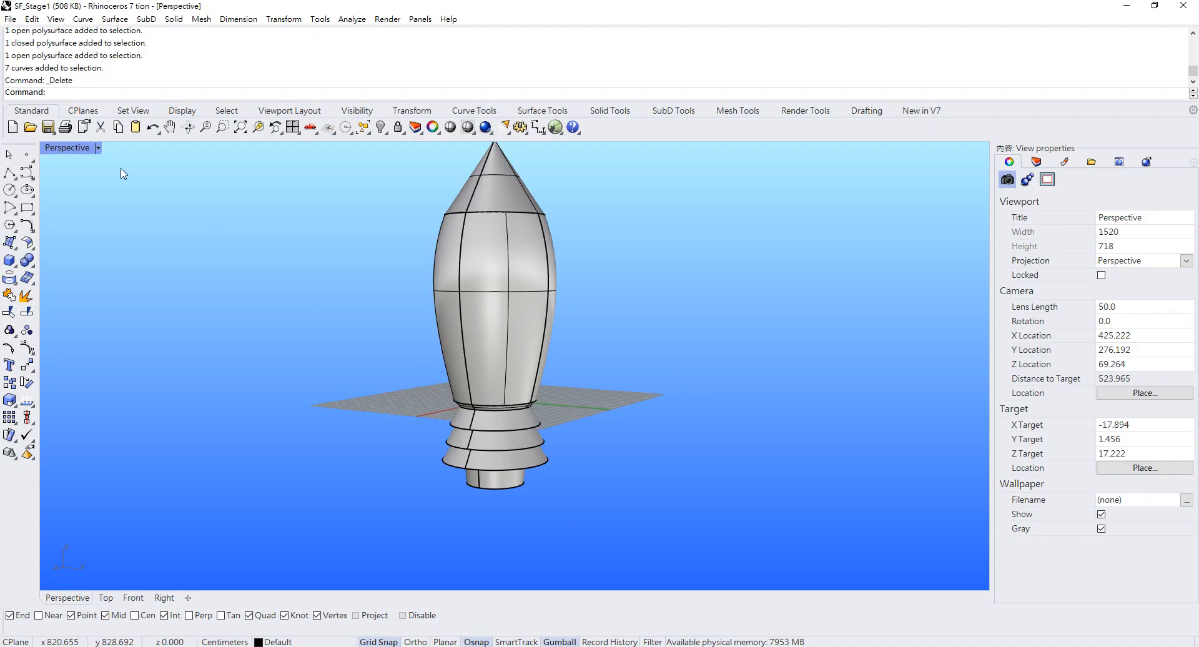
double_click(79, 148)
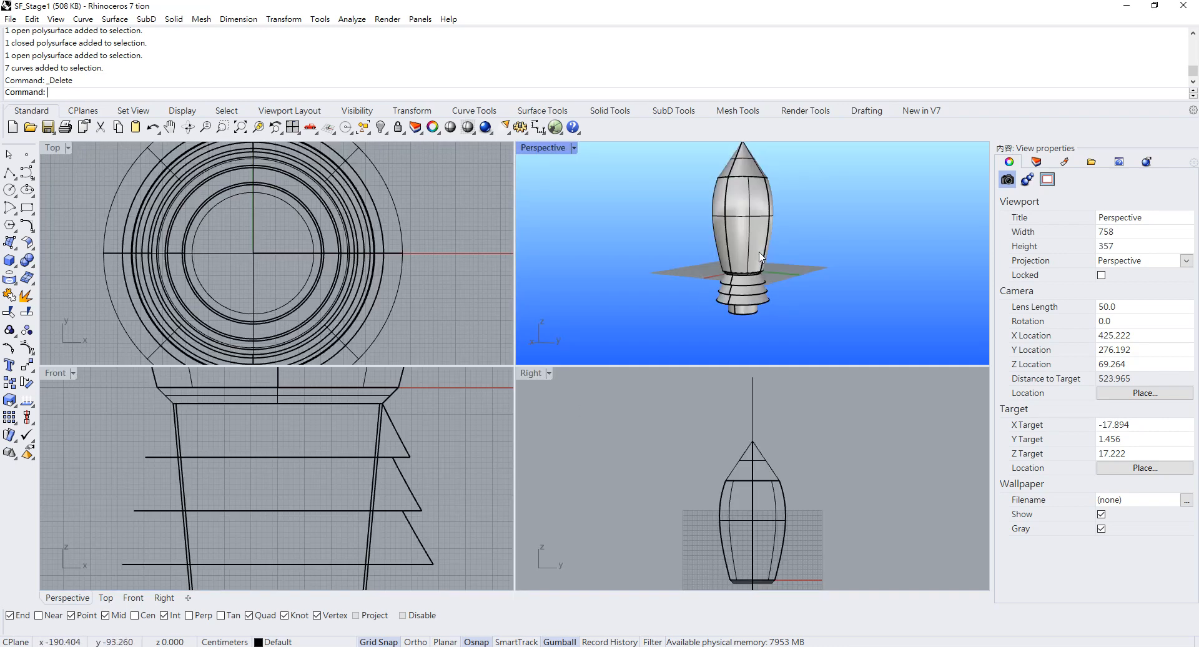
Maximize the Front view, set it to Shaded display, and frame the lower body and nozzle
double_click(62, 374)
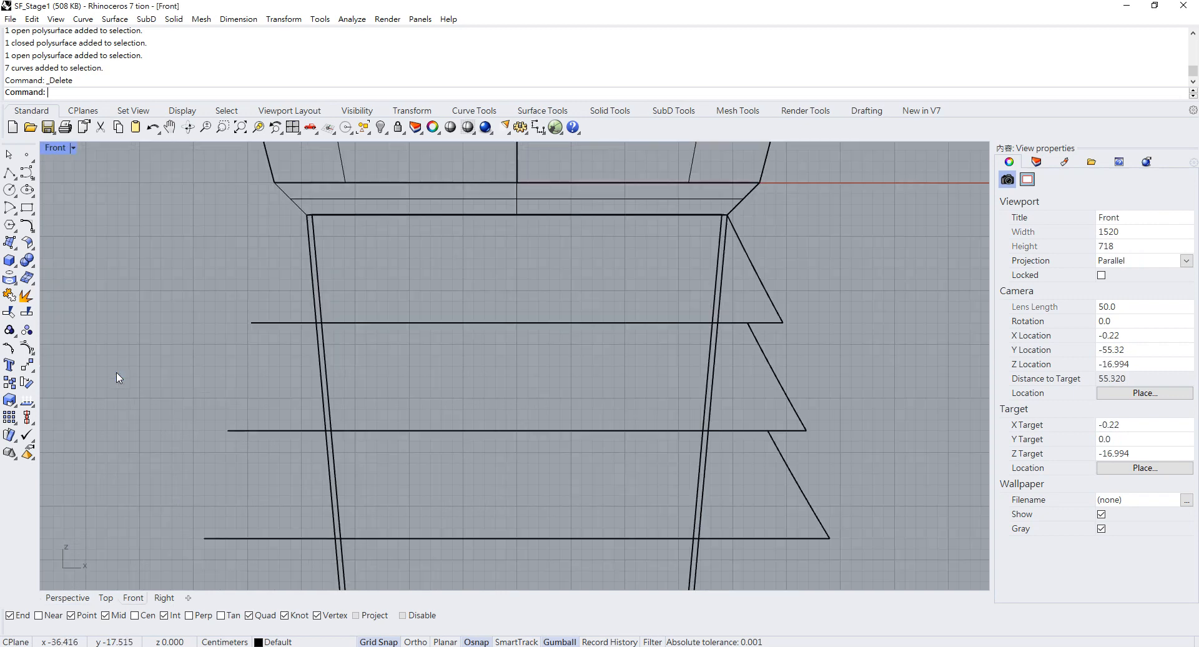
scroll(116, 372, down, 5)
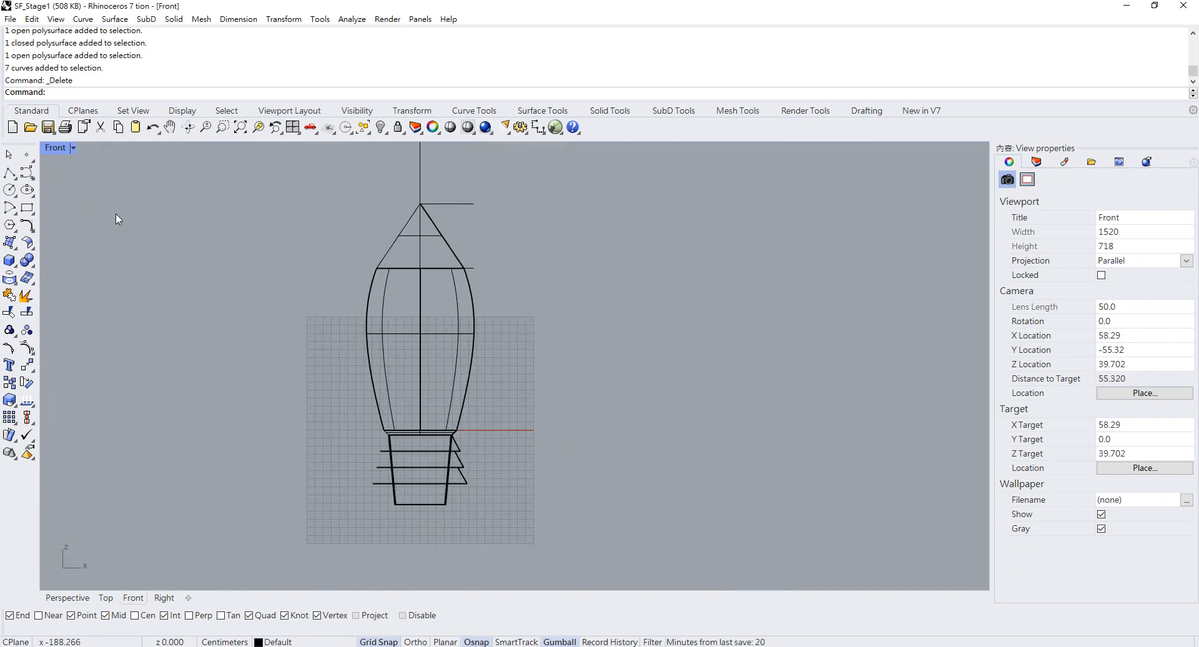
click(72, 147)
click(69, 208)
scroll(471, 392, down, 3)
scroll(526, 378, up, 8)
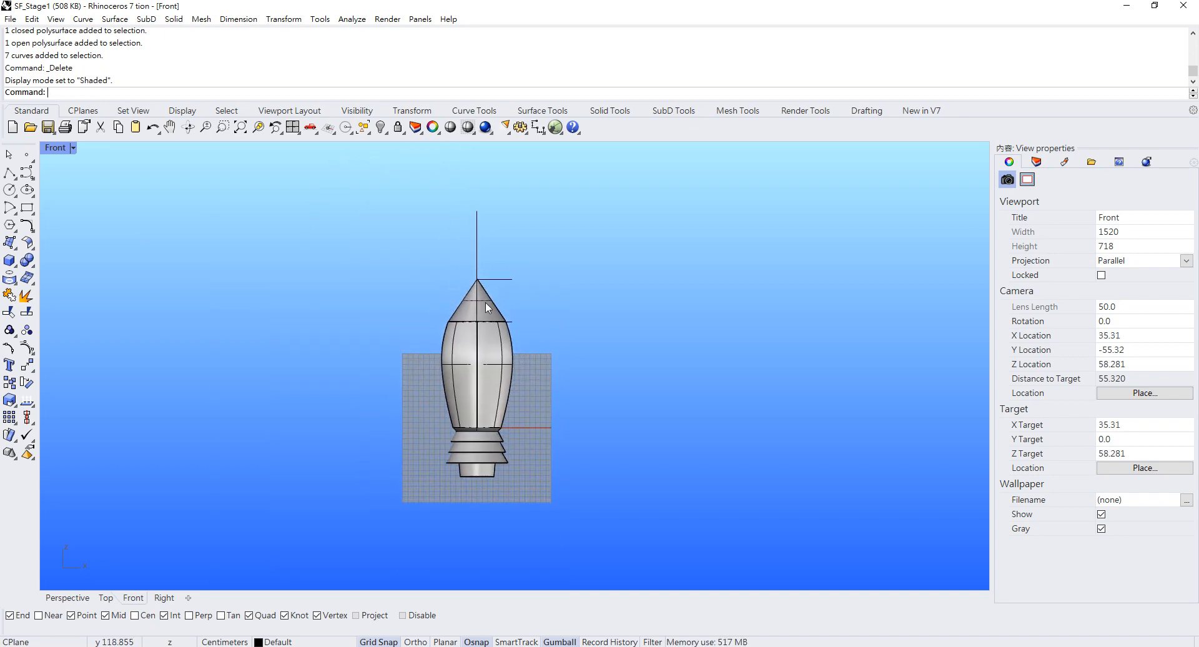
right_drag(524, 377, 522, 364)
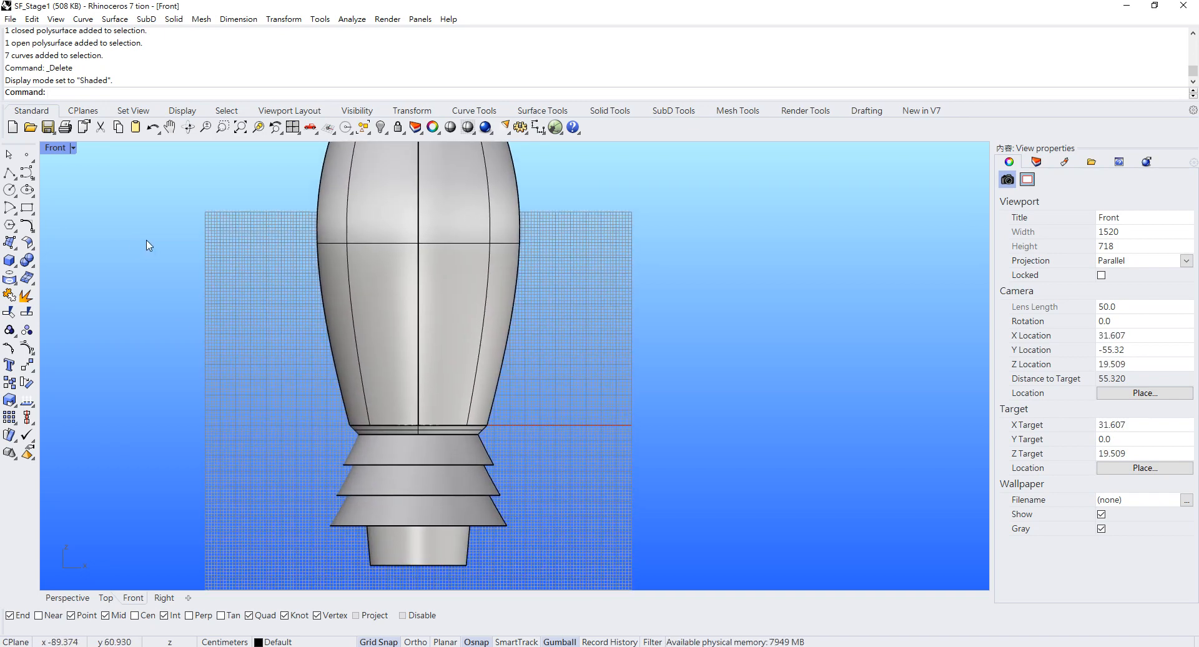
click(30, 210)
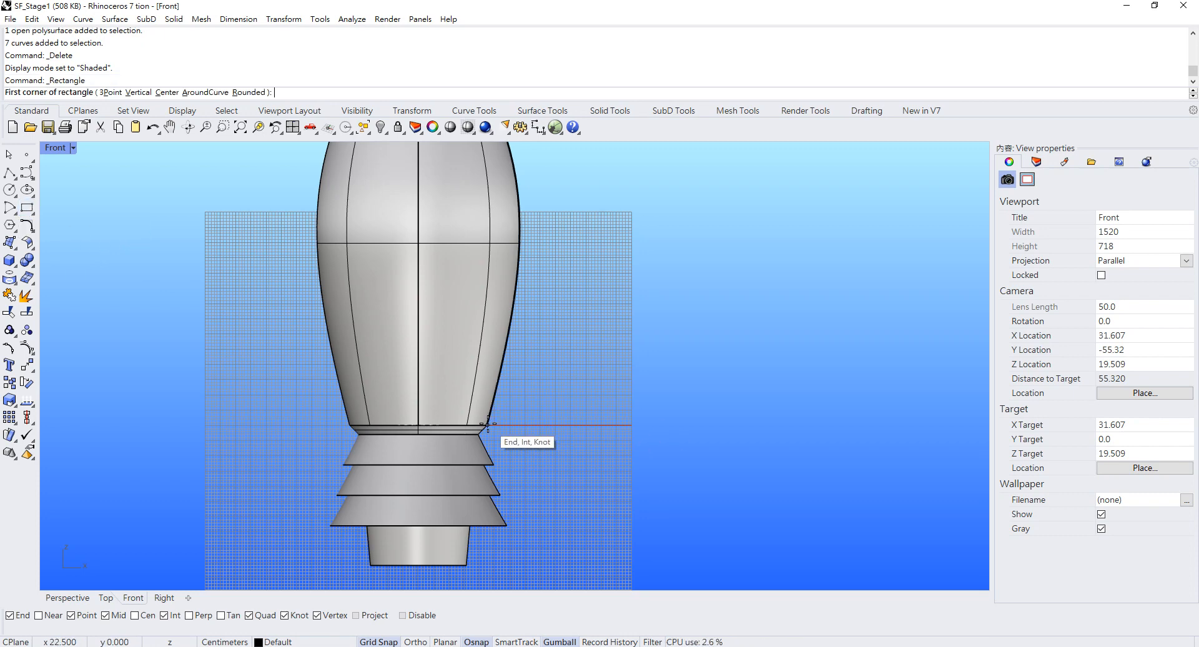
click(494, 342)
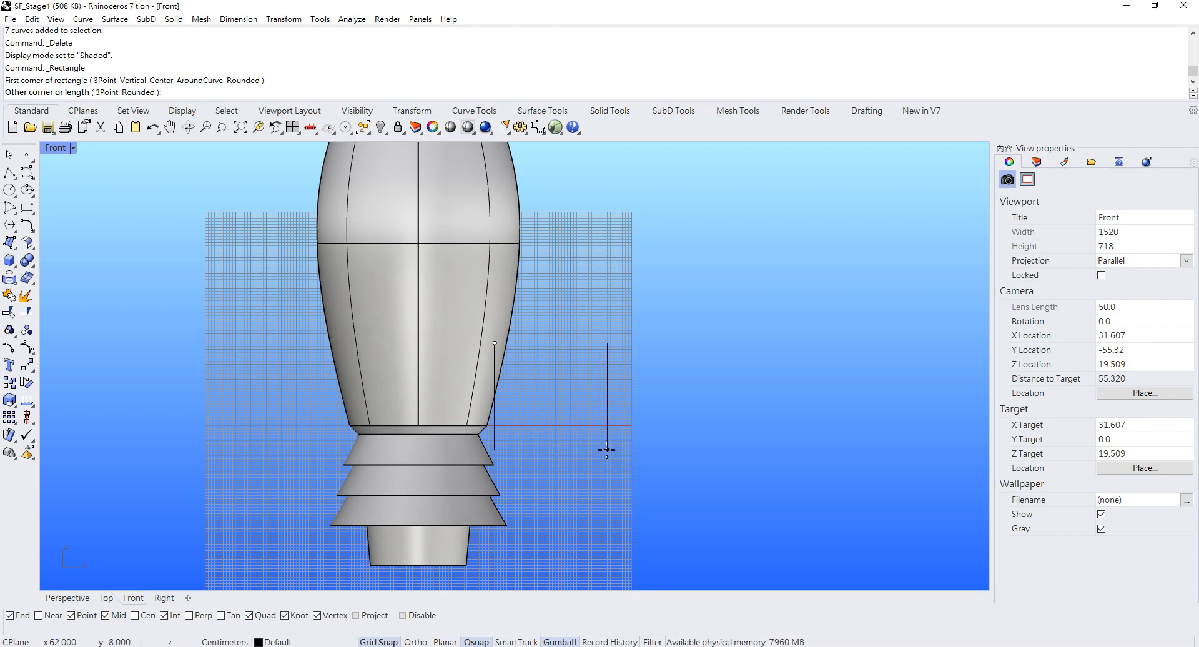
key(Escape)
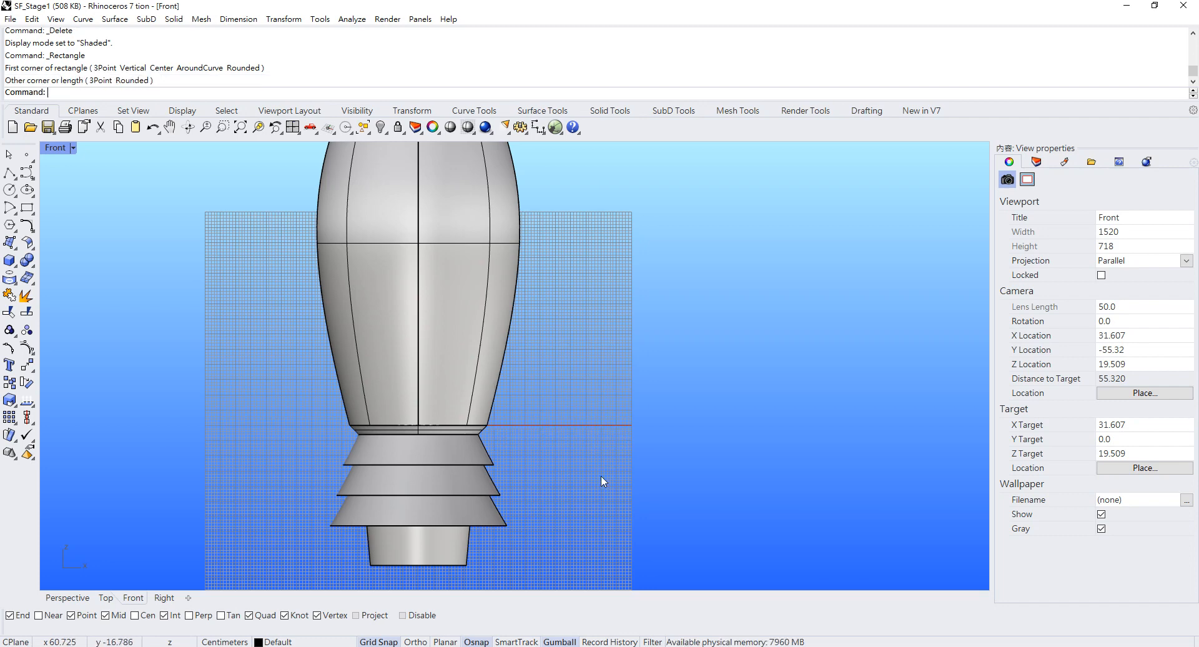
click(27, 172)
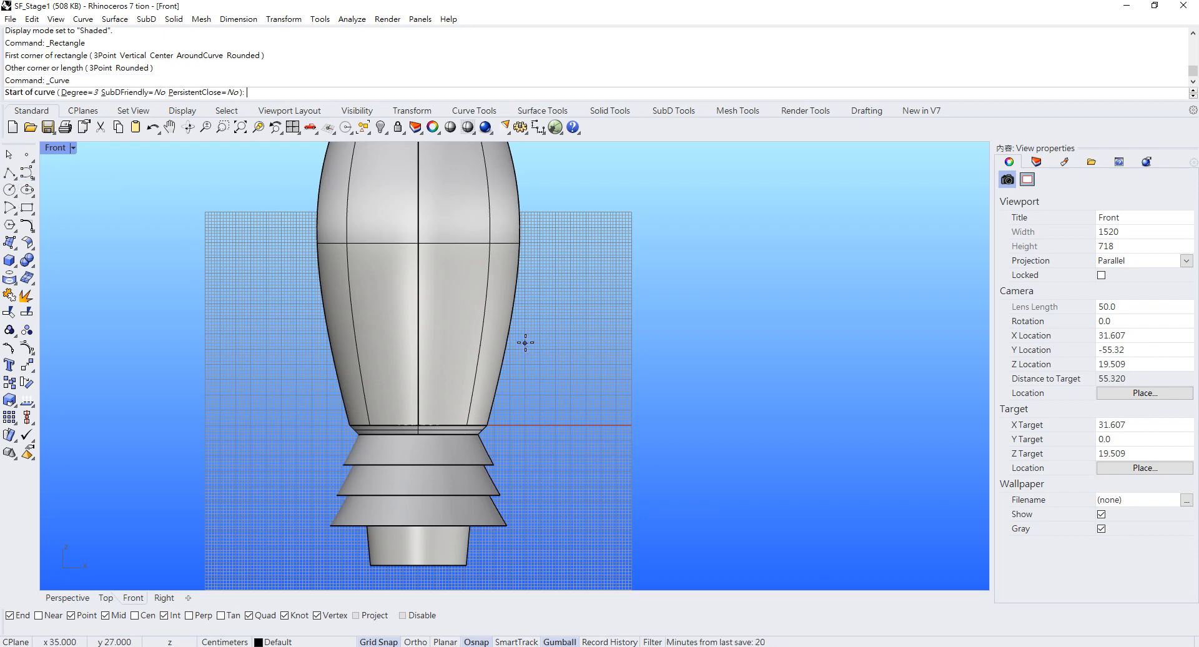
click(525, 343)
click(562, 348)
click(583, 343)
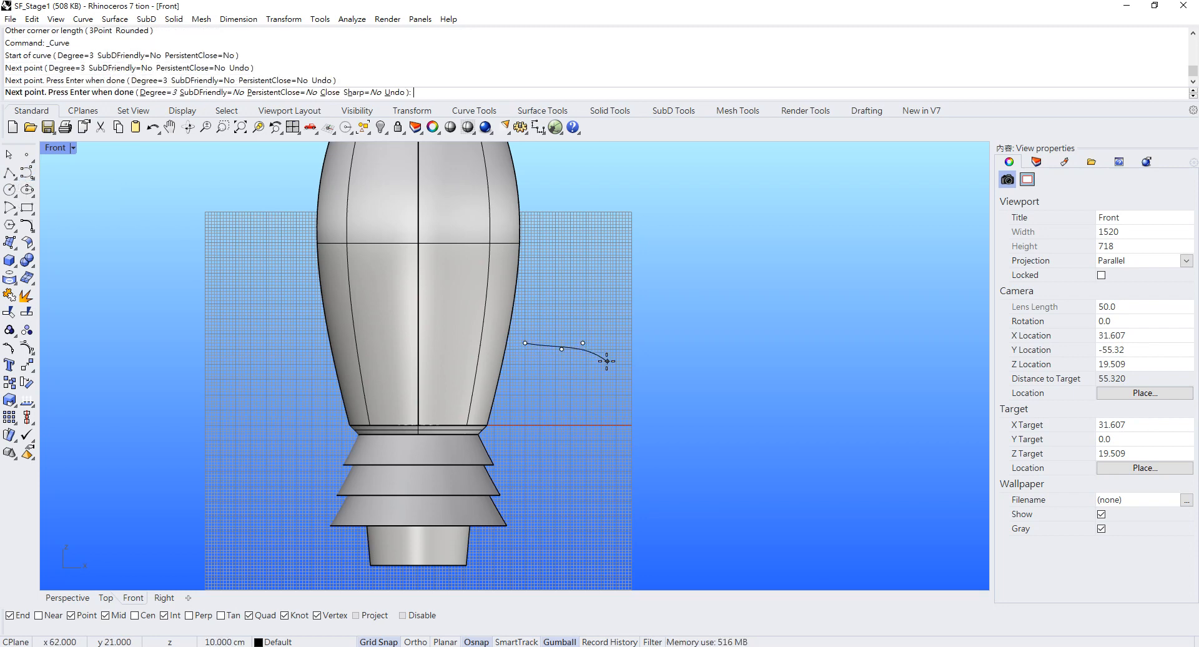
key(Escape)
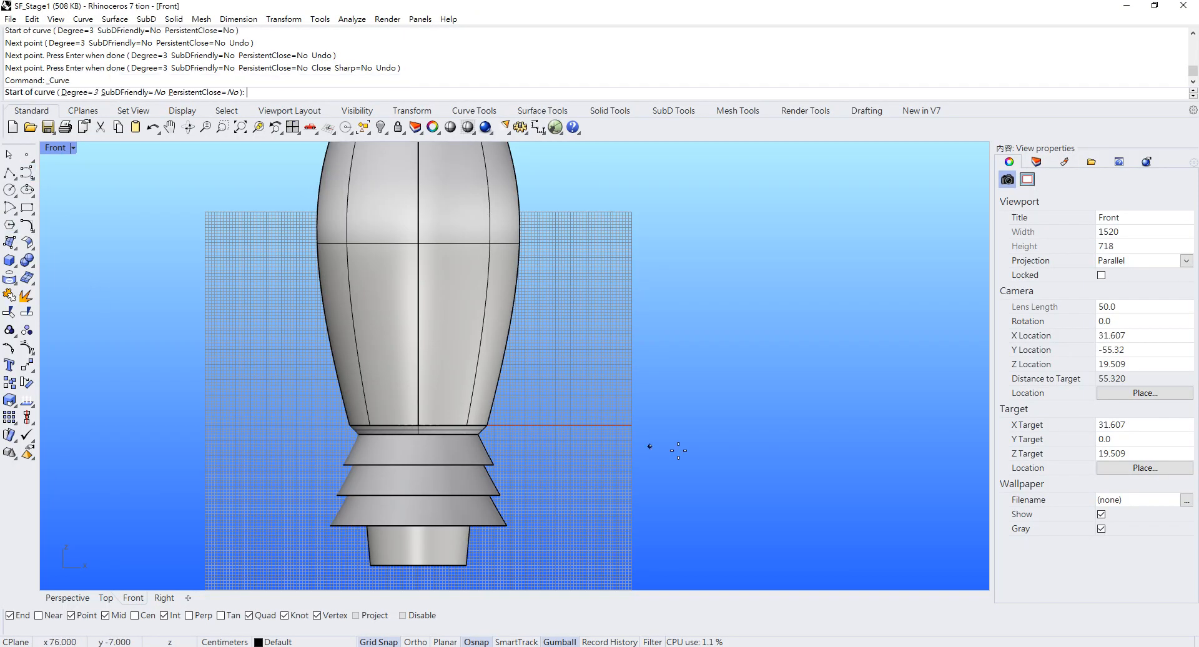
Draw a degree 3 S-shaped curve with nine control points beside the rocket, from the lower body down to nozzle level
click(519, 361)
click(546, 367)
click(580, 355)
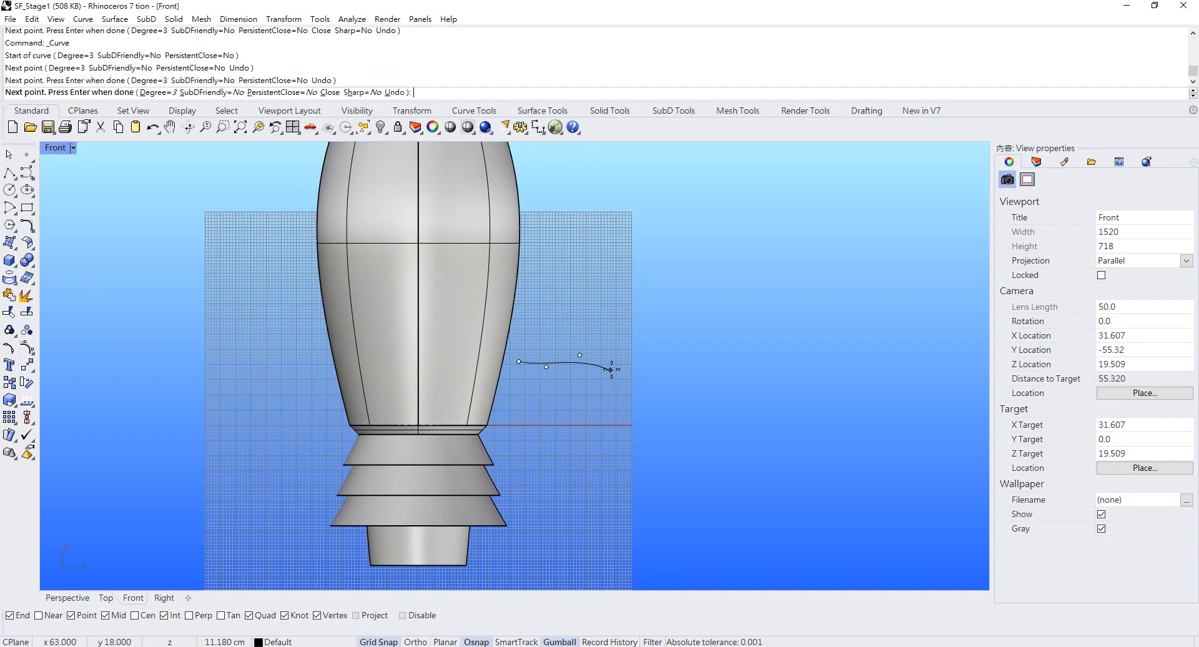
click(613, 369)
click(619, 416)
click(604, 455)
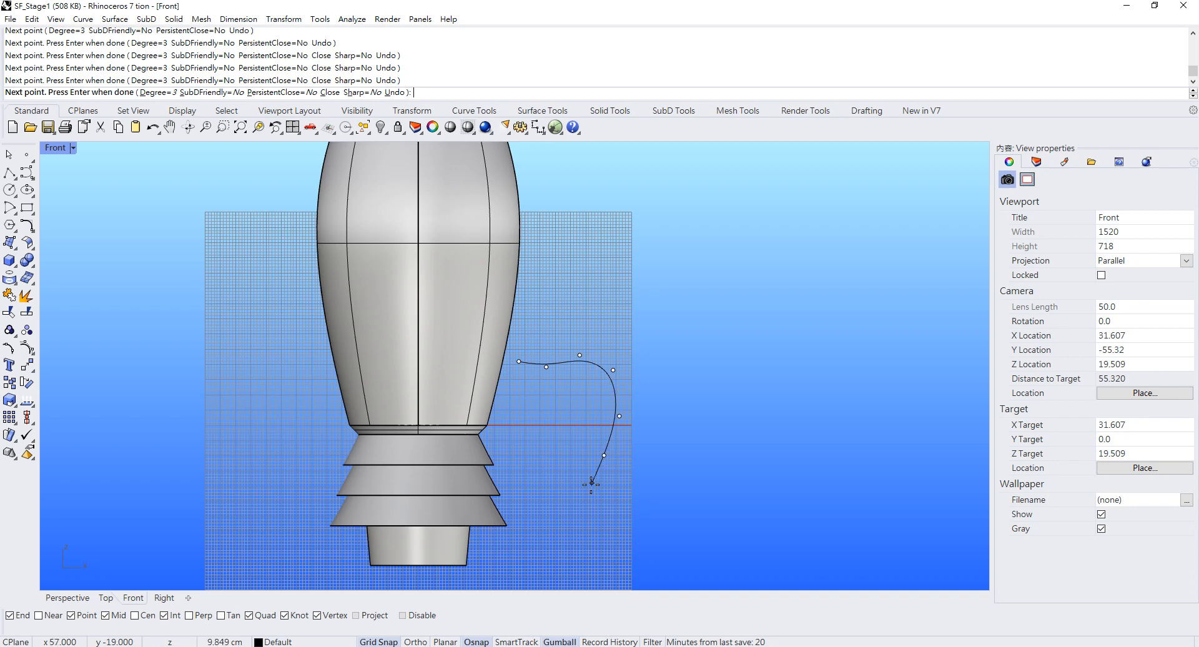
click(589, 486)
click(596, 510)
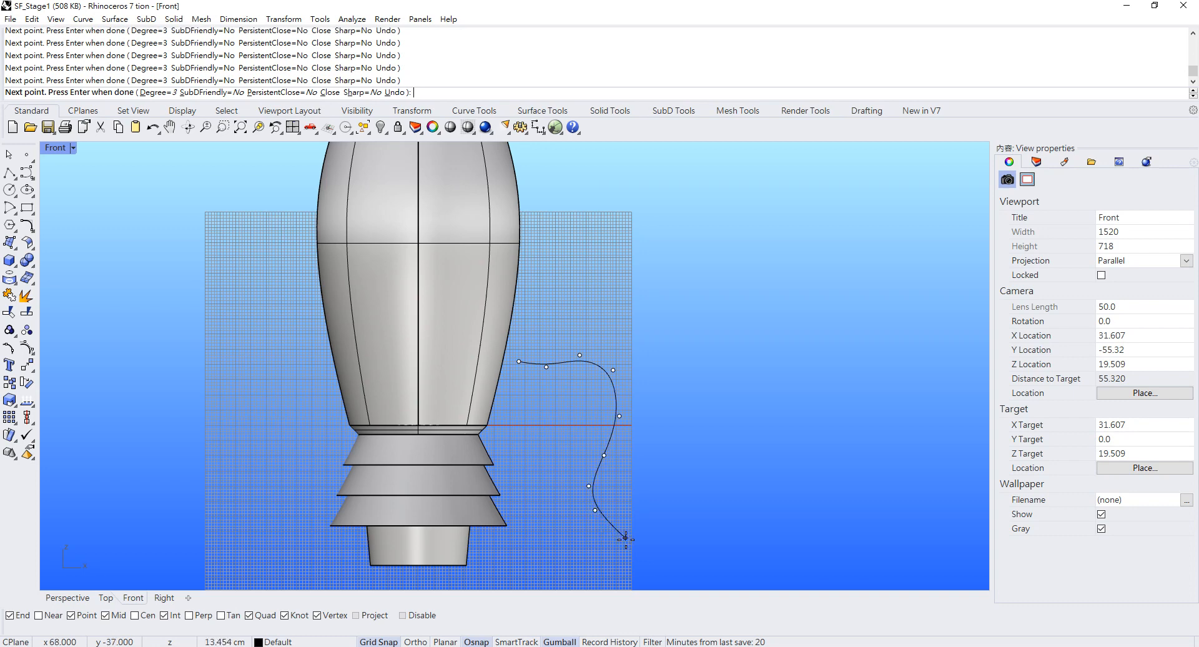
click(625, 537)
key(Return)
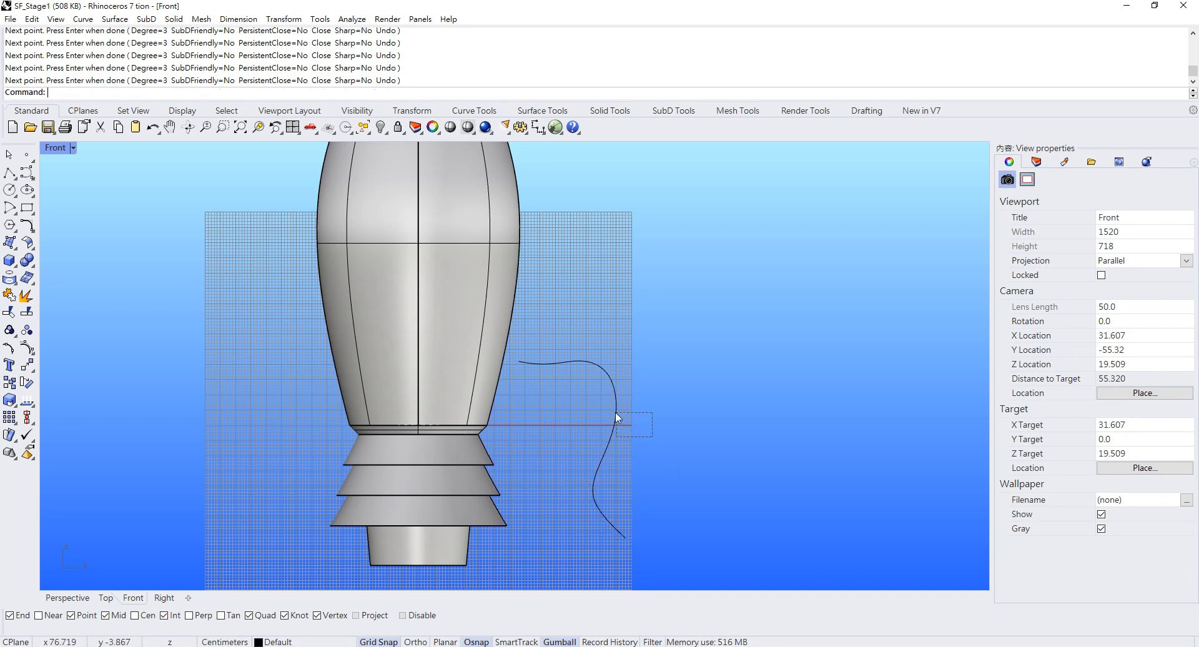
Show the S-shaped curve's control points and move the second one up, slightly above the curve's start point
drag(616, 413, 615, 412)
key(F10)
drag(544, 311, 561, 392)
drag(545, 332, 546, 327)
Level the curve's first three control points by scaling them vertically with a factor of 0
scroll(562, 375, up, 5)
drag(393, 274, 609, 342)
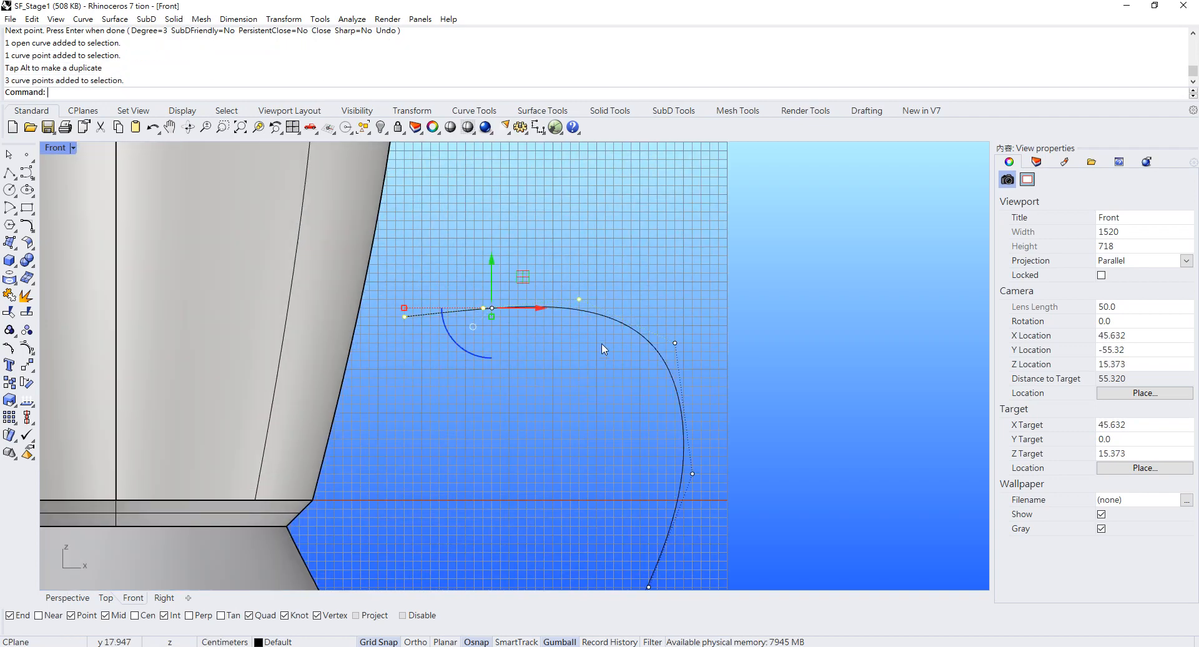
click(492, 316)
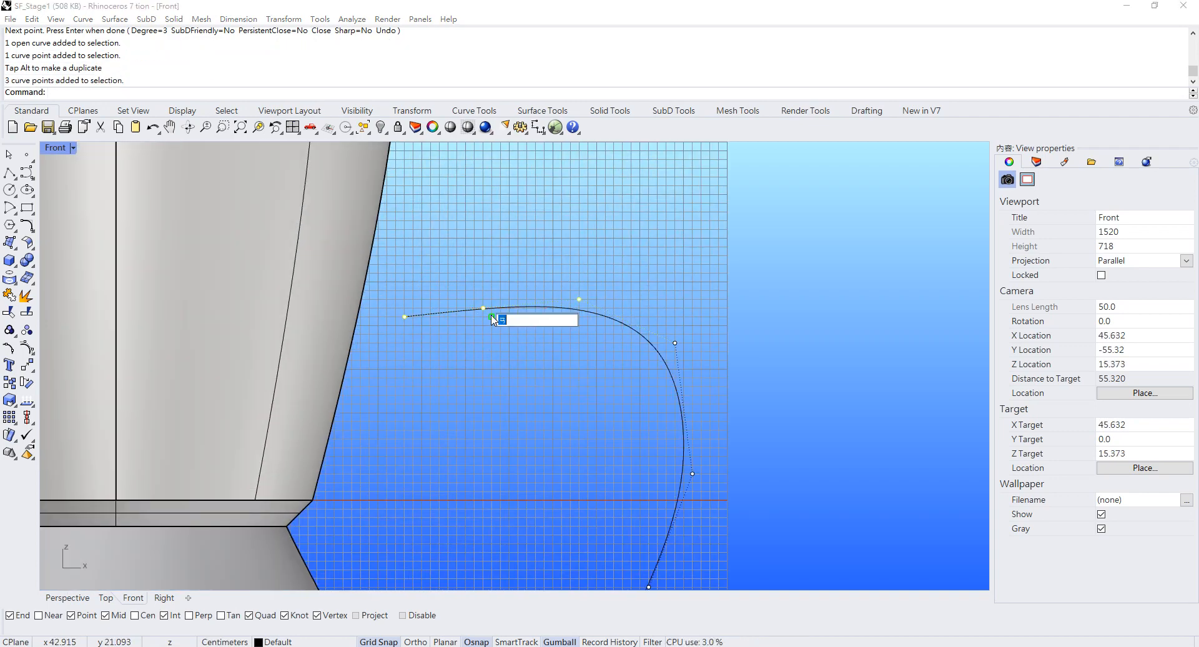
key(Escape)
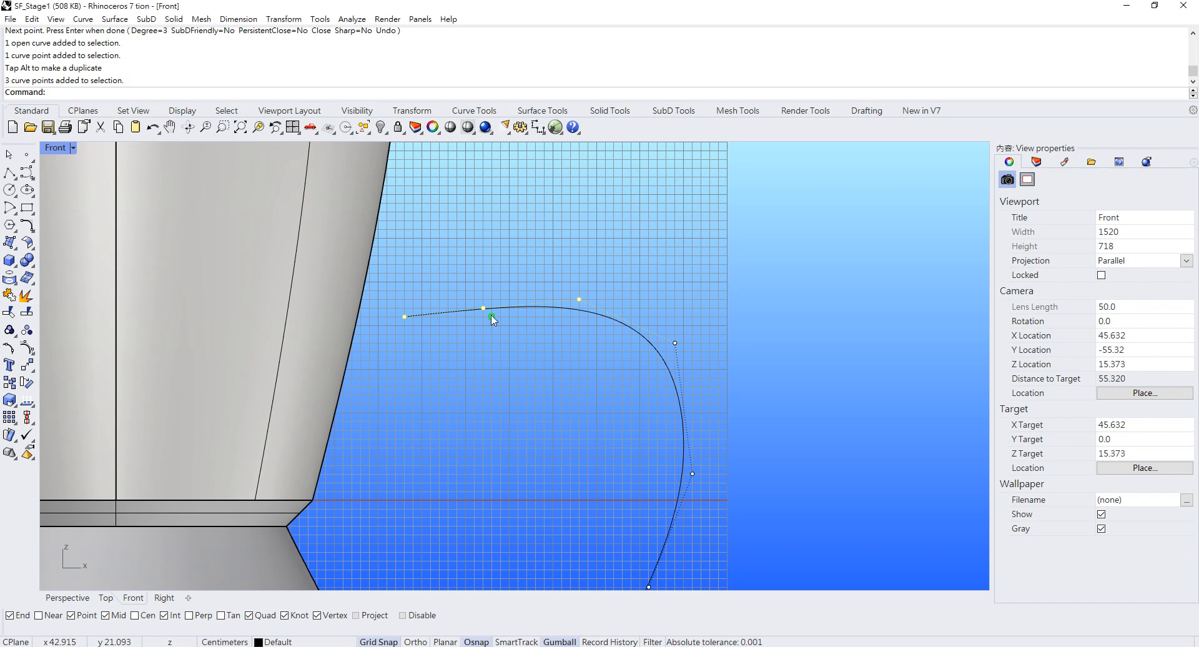
click(491, 317)
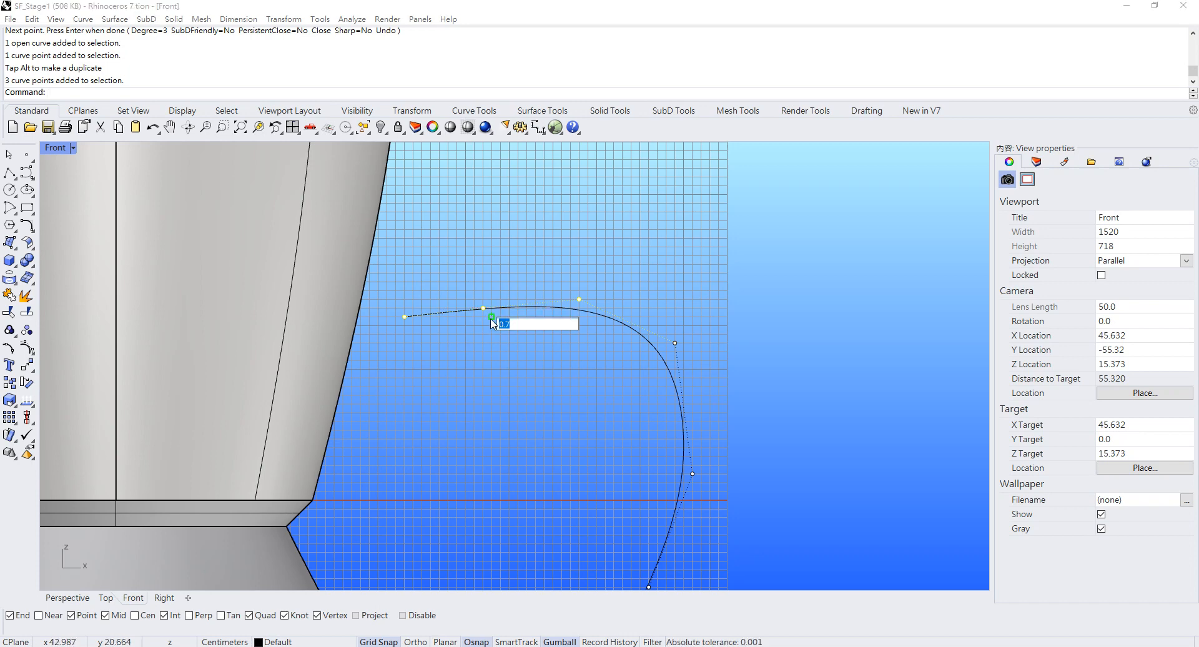
text(0)
key(Return)
scroll(522, 227, down, 6)
key(Escape)
key(Escape)
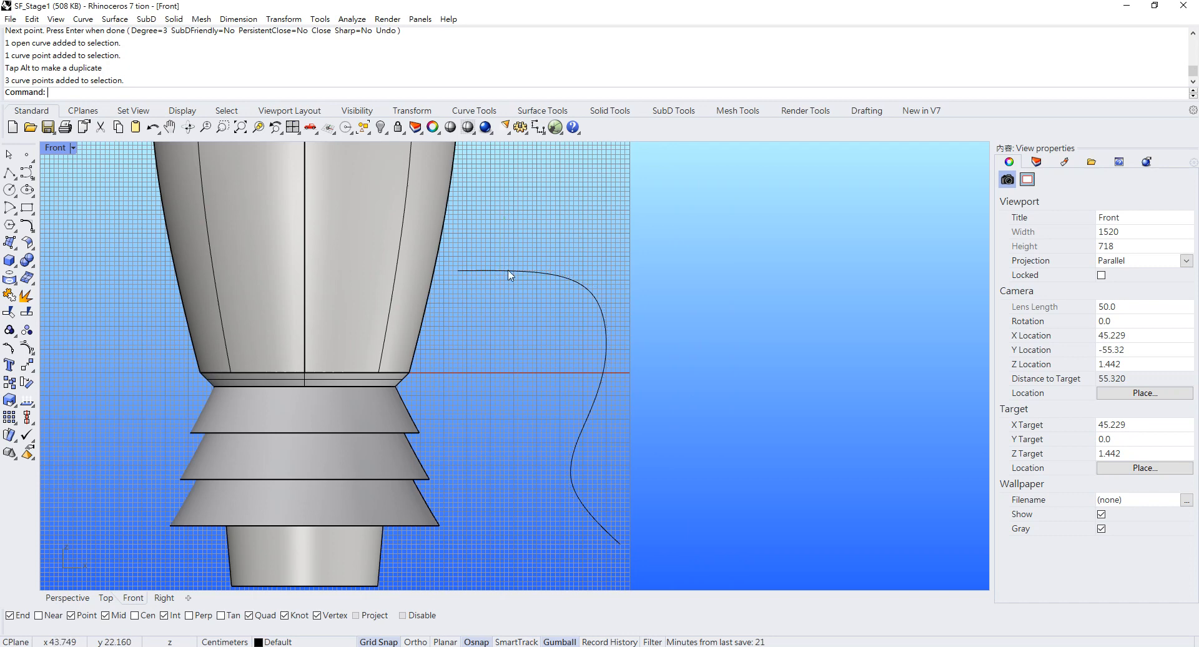
Simplify the curve by deleting its second control point and the innermost control point at the lower bend
click(510, 273)
click(508, 271)
key(Delete)
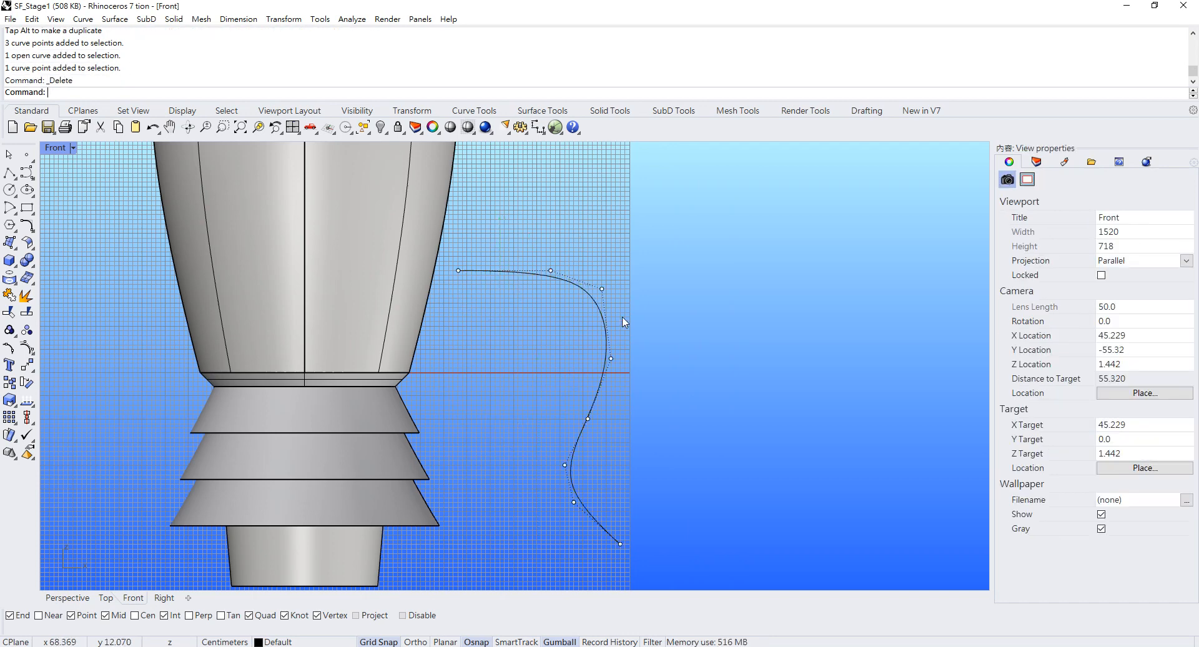
click(565, 465)
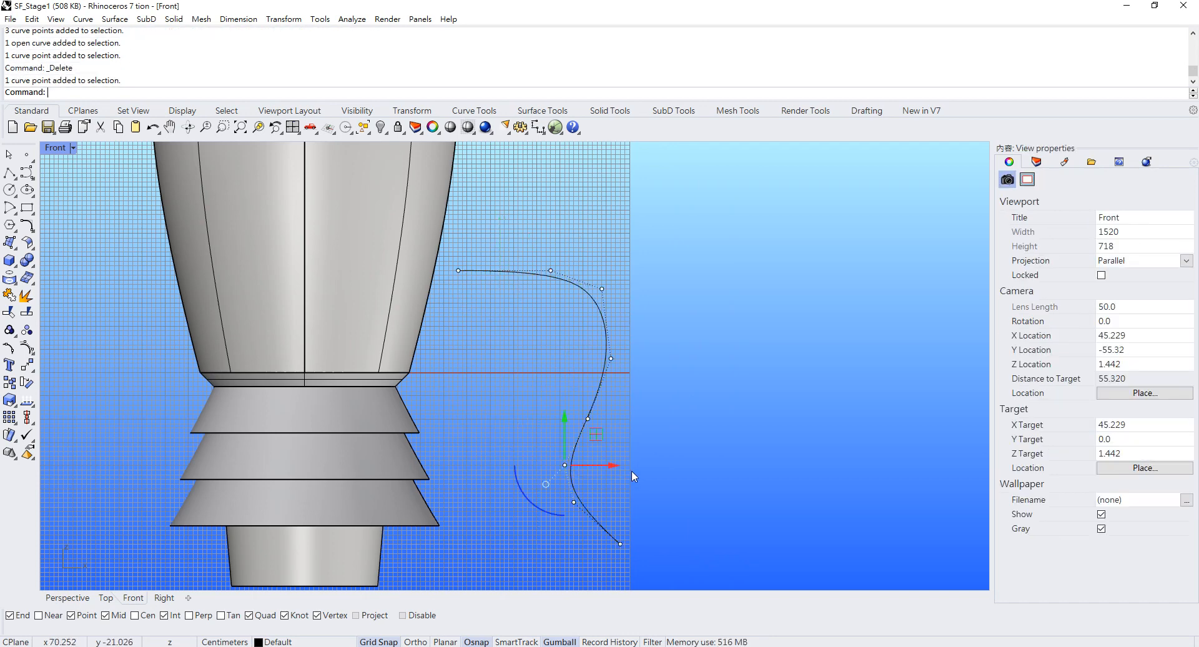
key(Delete)
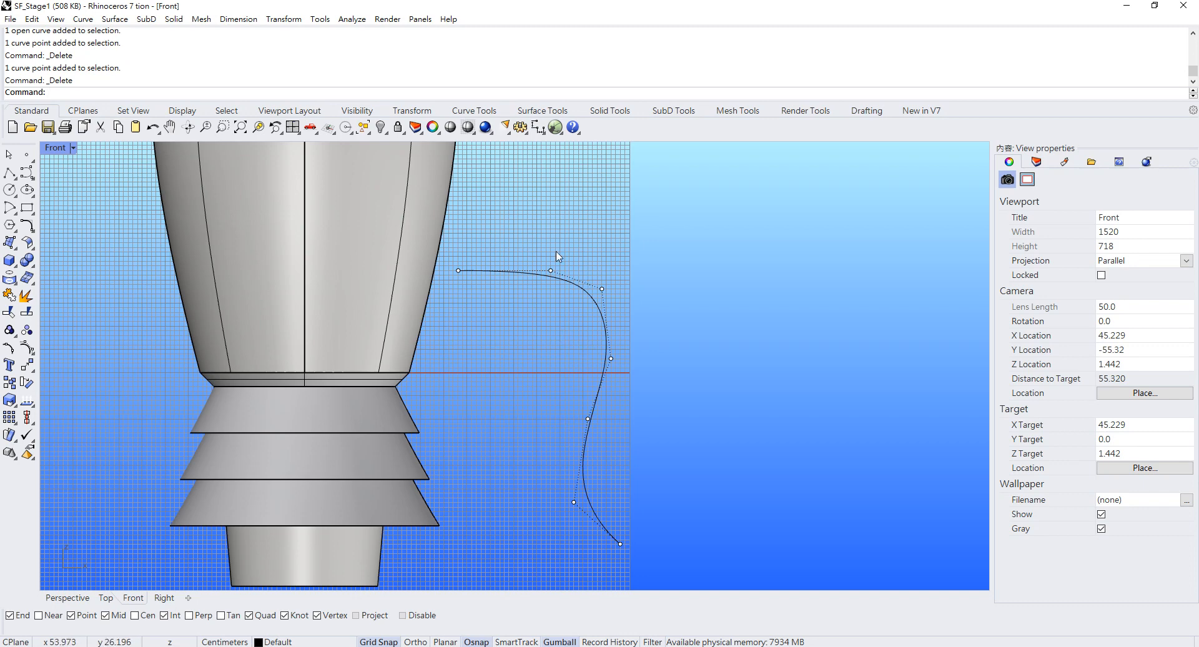
Align the two control points at the curve's outer bend on one vertical by scaling them horizontally with a factor of 0
drag(446, 241, 558, 301)
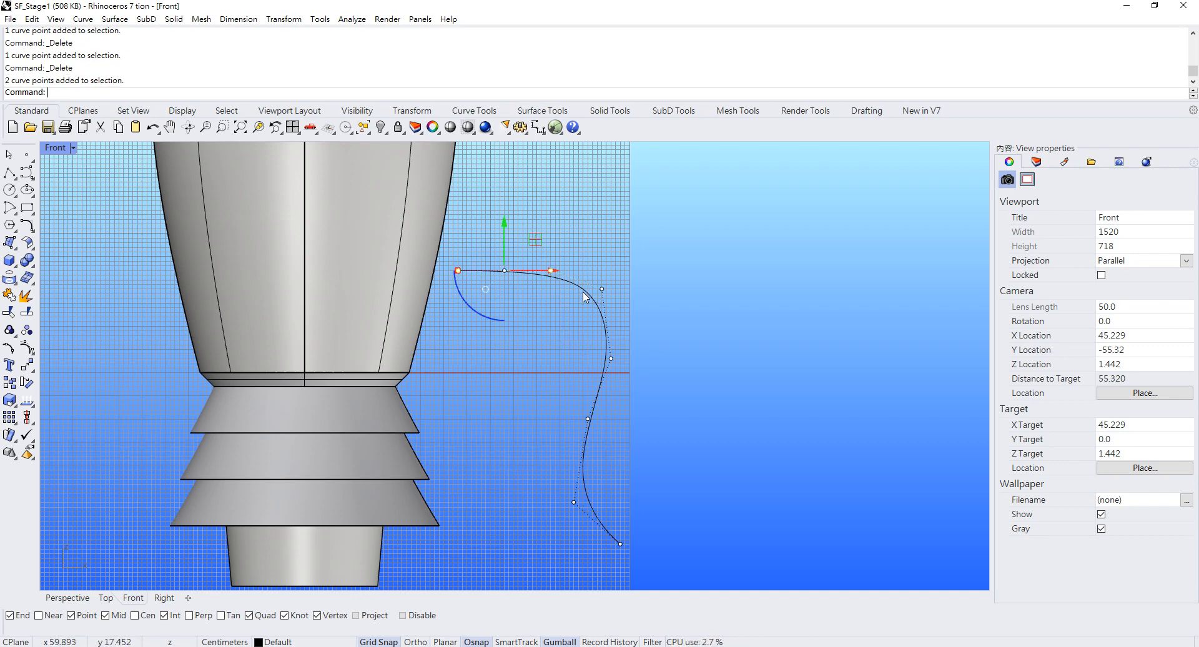
drag(433, 251, 655, 295)
key(Escape)
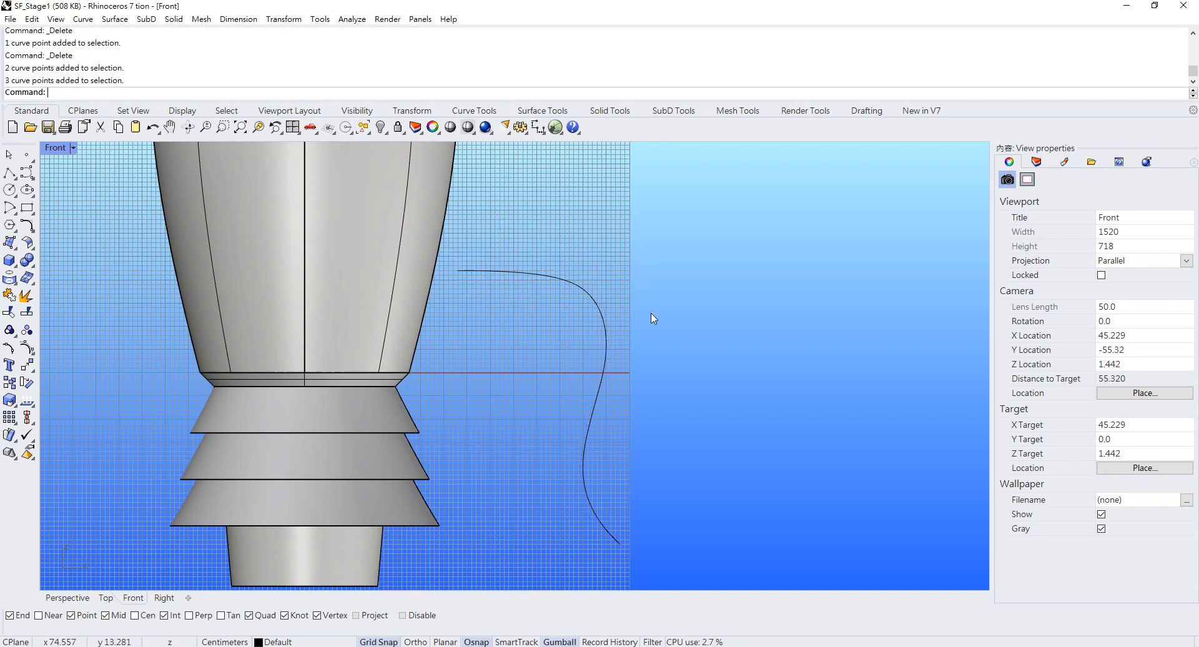
click(591, 280)
drag(587, 257, 659, 383)
click(601, 324)
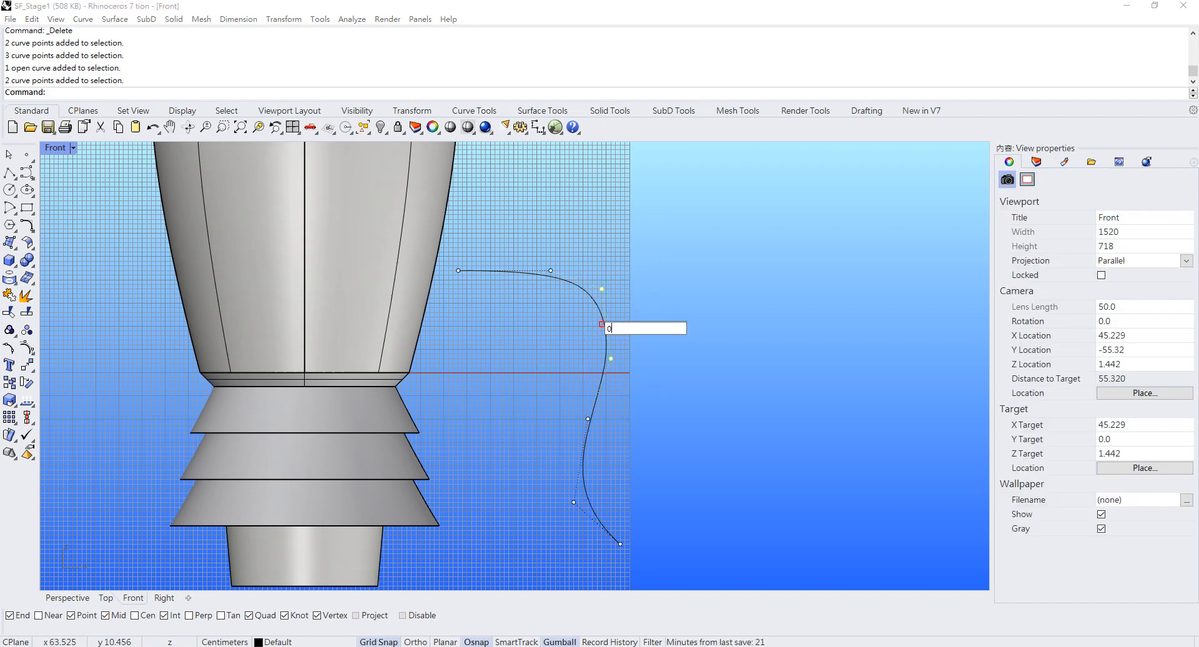
key(Return)
Align the two control points at the curve's lower bend on one vertical and shift them slightly toward the nozzle
right_drag(623, 451, 616, 410)
drag(516, 358, 625, 468)
click(566, 418)
key(Return)
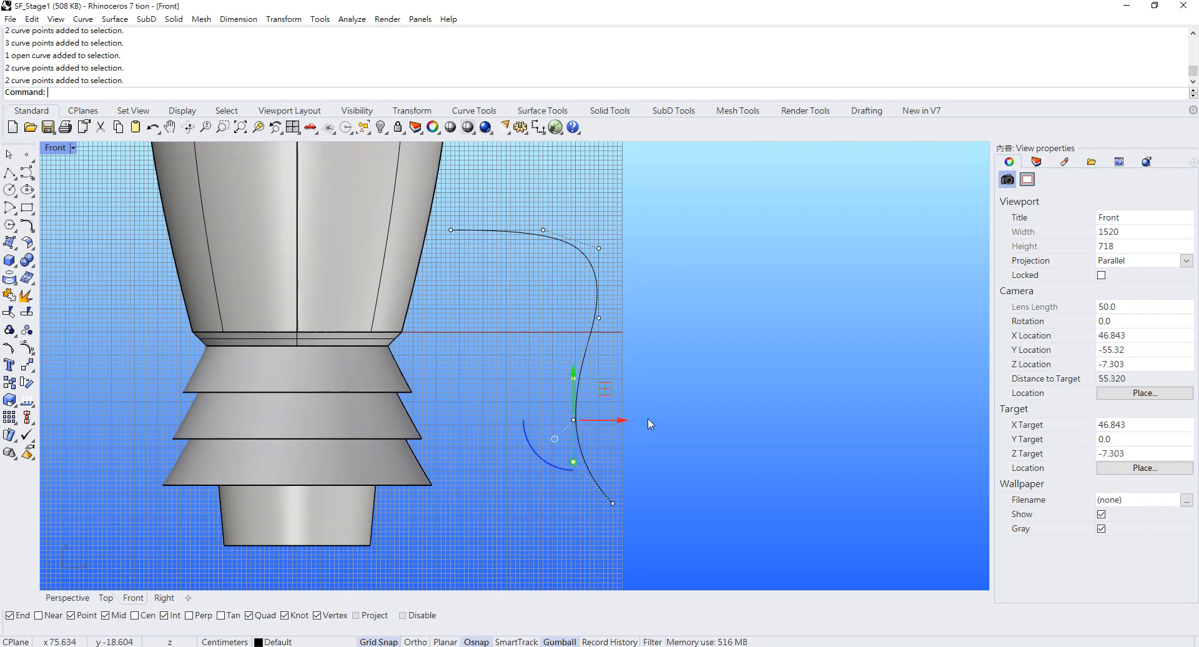
drag(616, 419, 602, 418)
key(Escape)
key(Escape)
right_drag(511, 235, 546, 283)
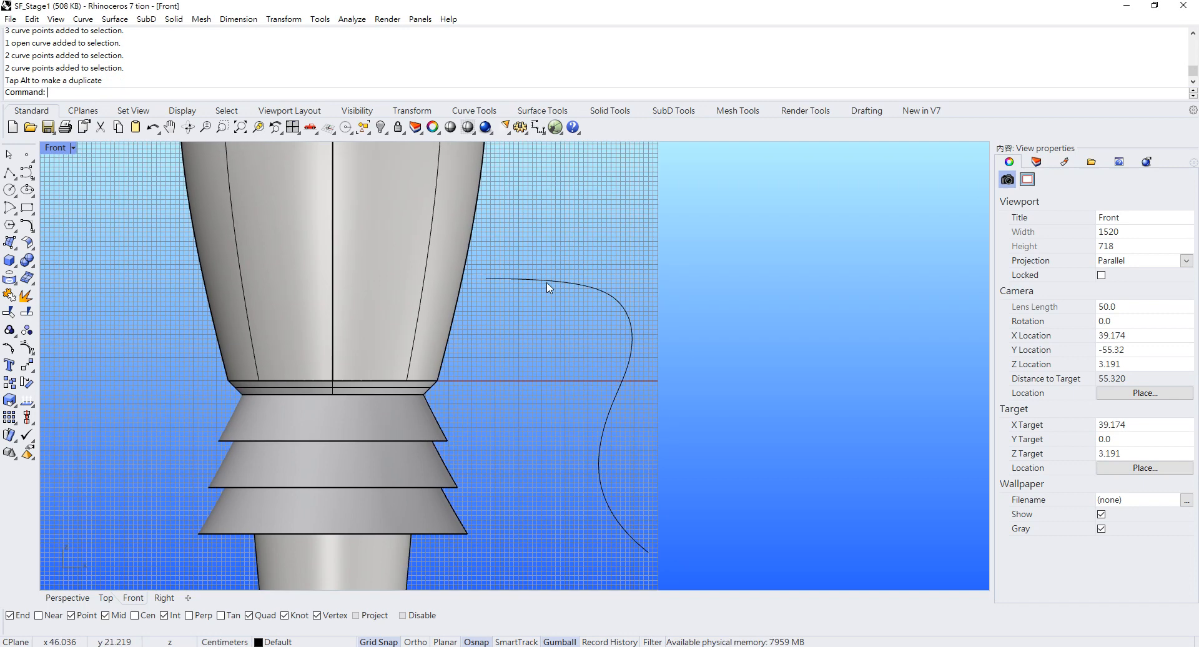
Move the whole S-shaped curve horizontally farther away from the rocket body
click(630, 323)
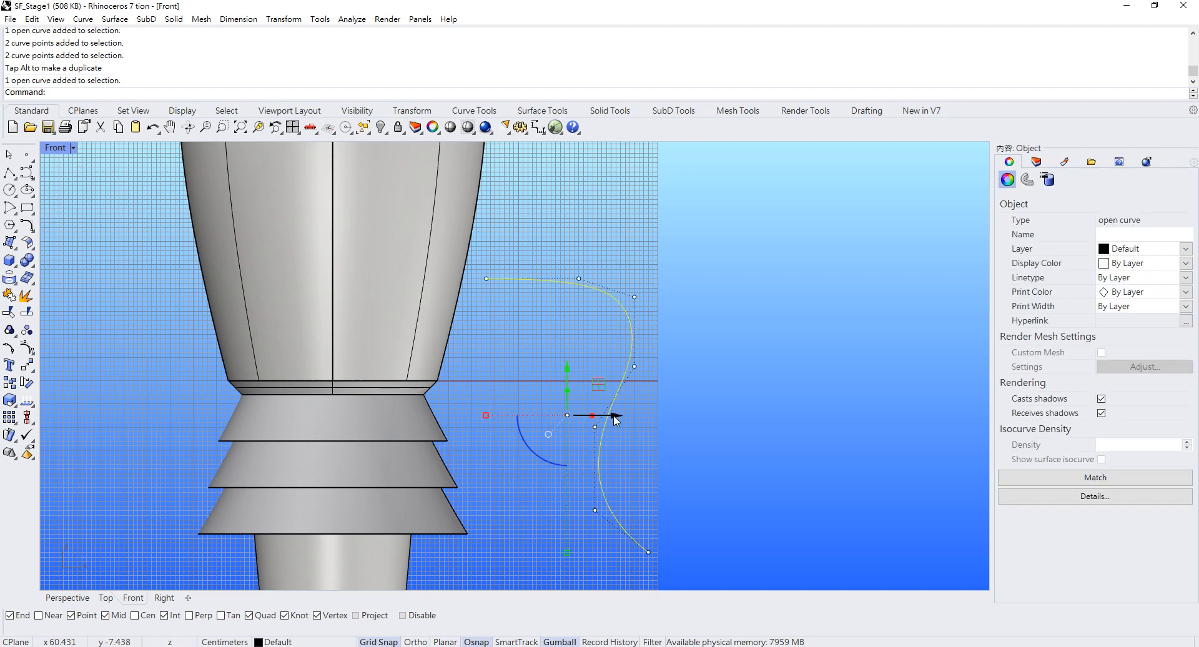
drag(616, 420, 662, 419)
click(741, 376)
Offset the S-shaped curve toward the rocket with a distance of 5
click(677, 366)
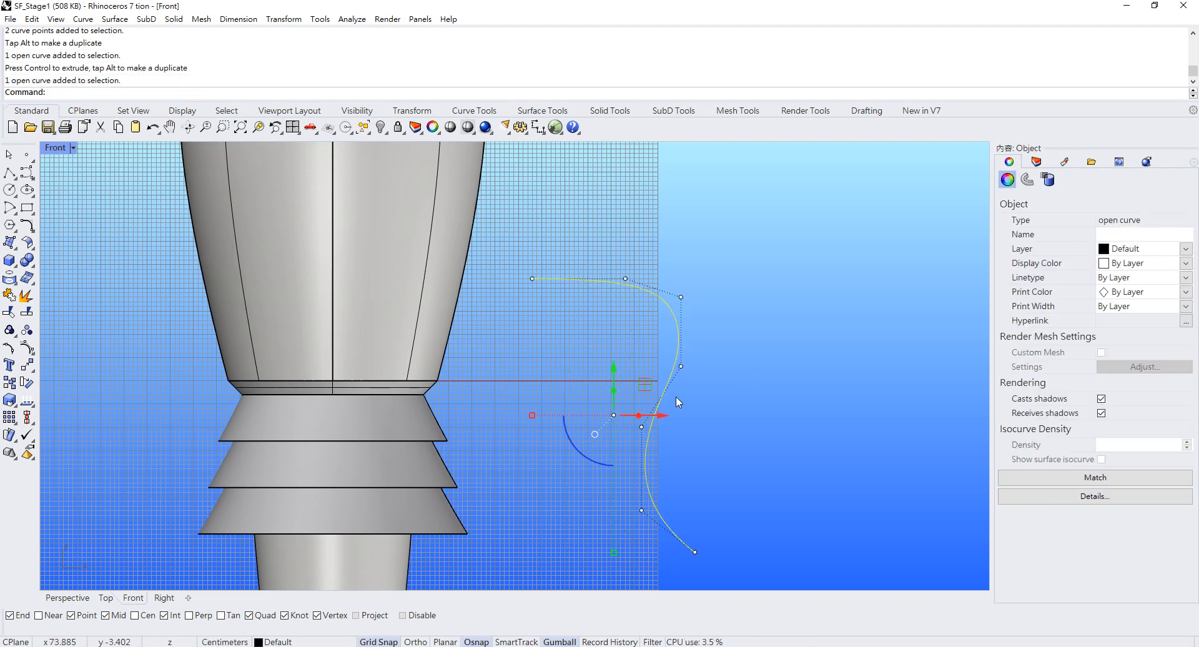
text(Offset)
key(Return)
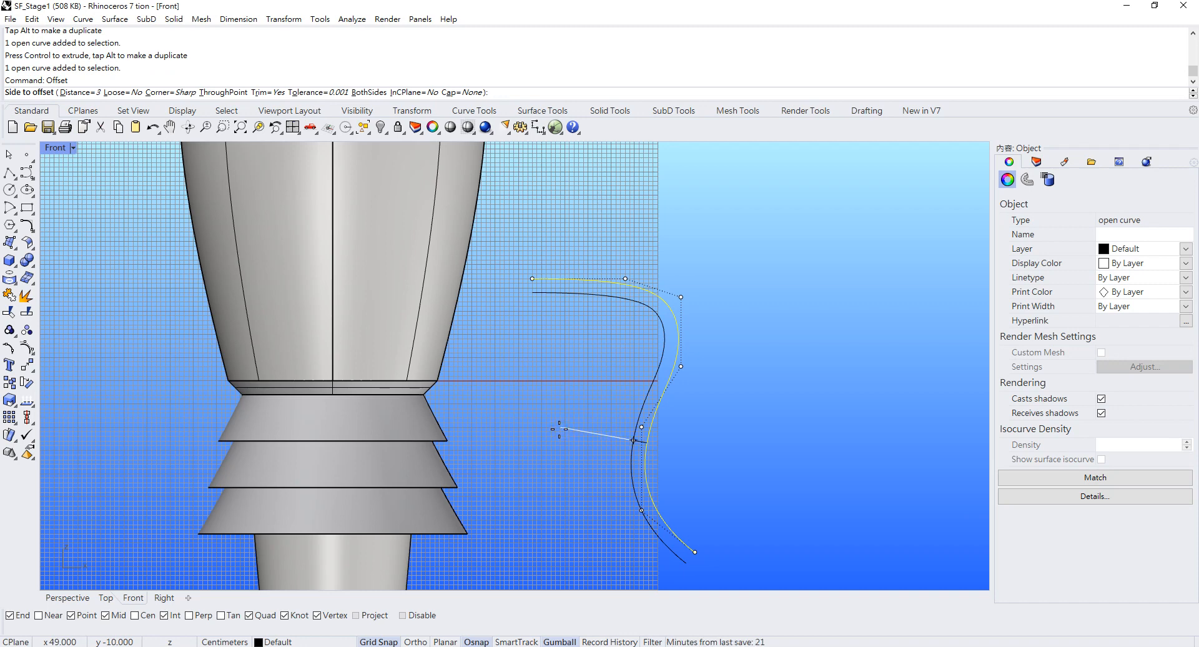
text(5)
key(Return)
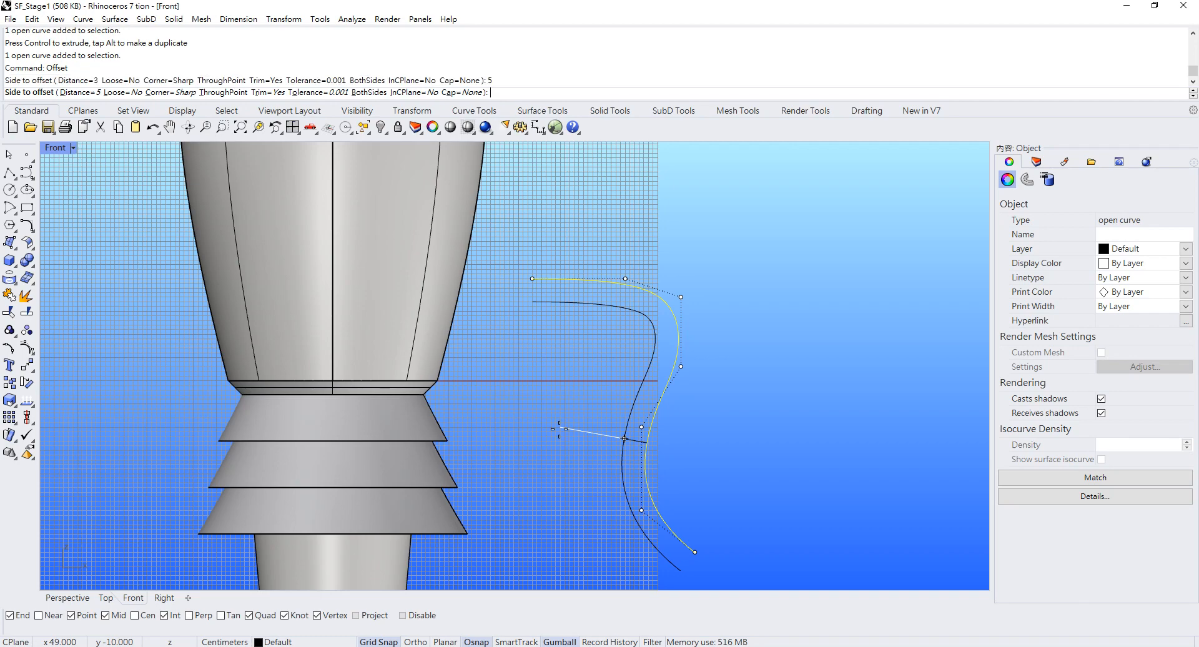
Offset the outer S-shaped profile curve by 5 toward the body
key(Escape)
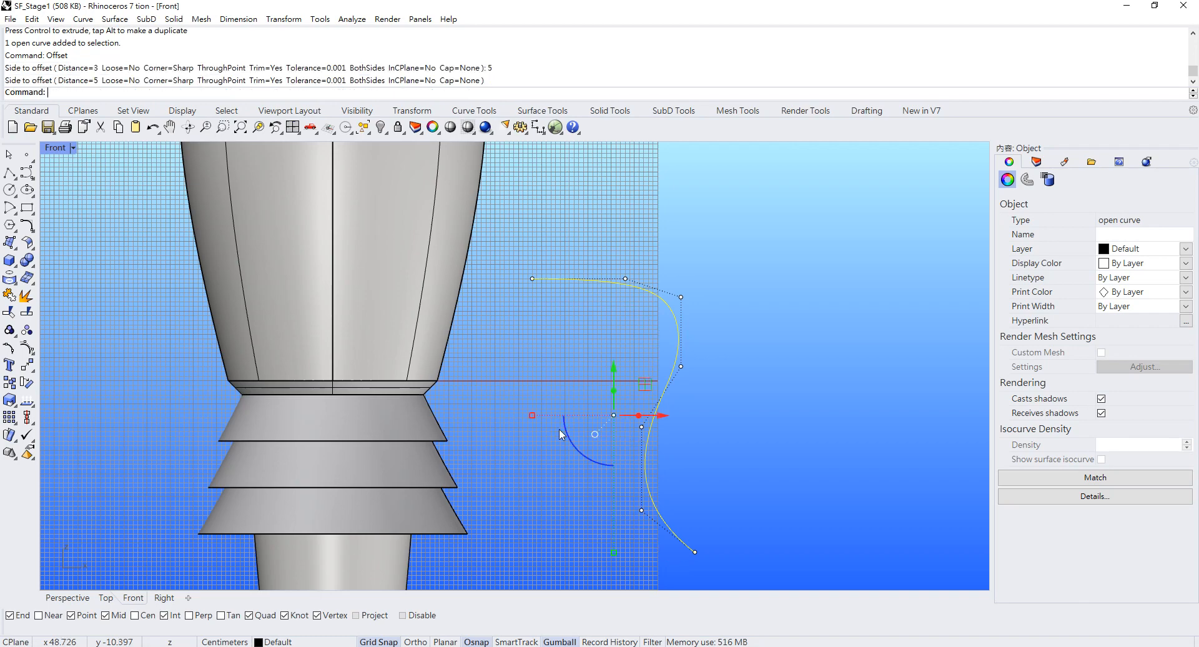
click(729, 365)
click(678, 338)
key(Return)
click(592, 342)
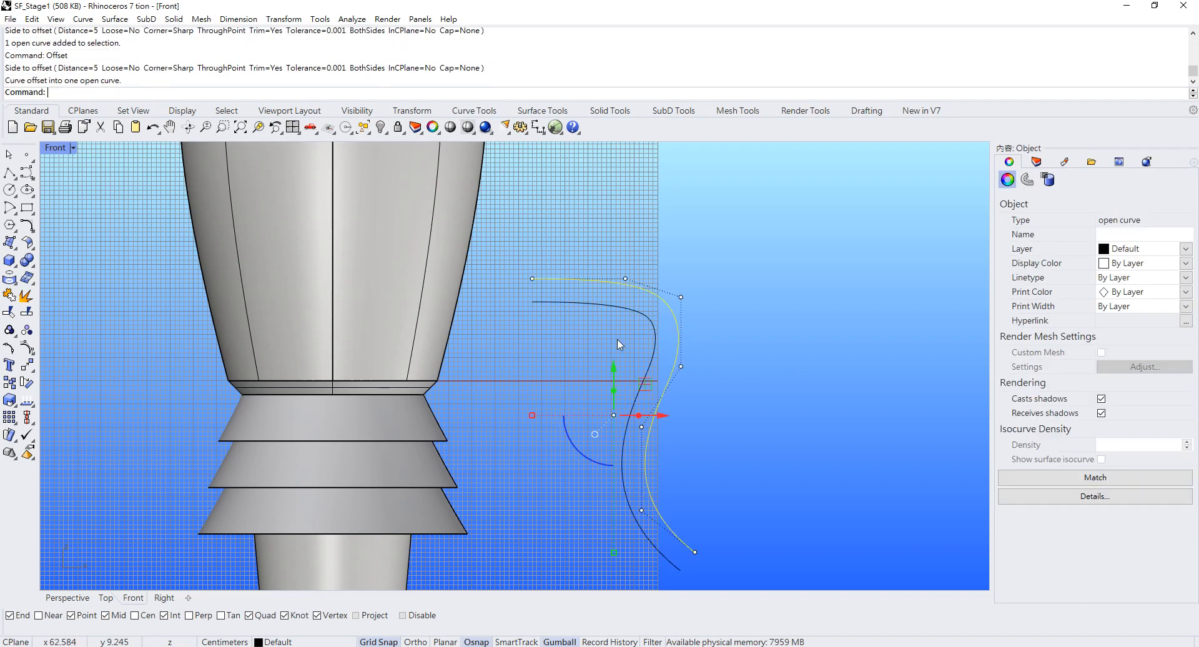
Rebuild the inner offset curve with 8 control points
click(619, 339)
click(621, 308)
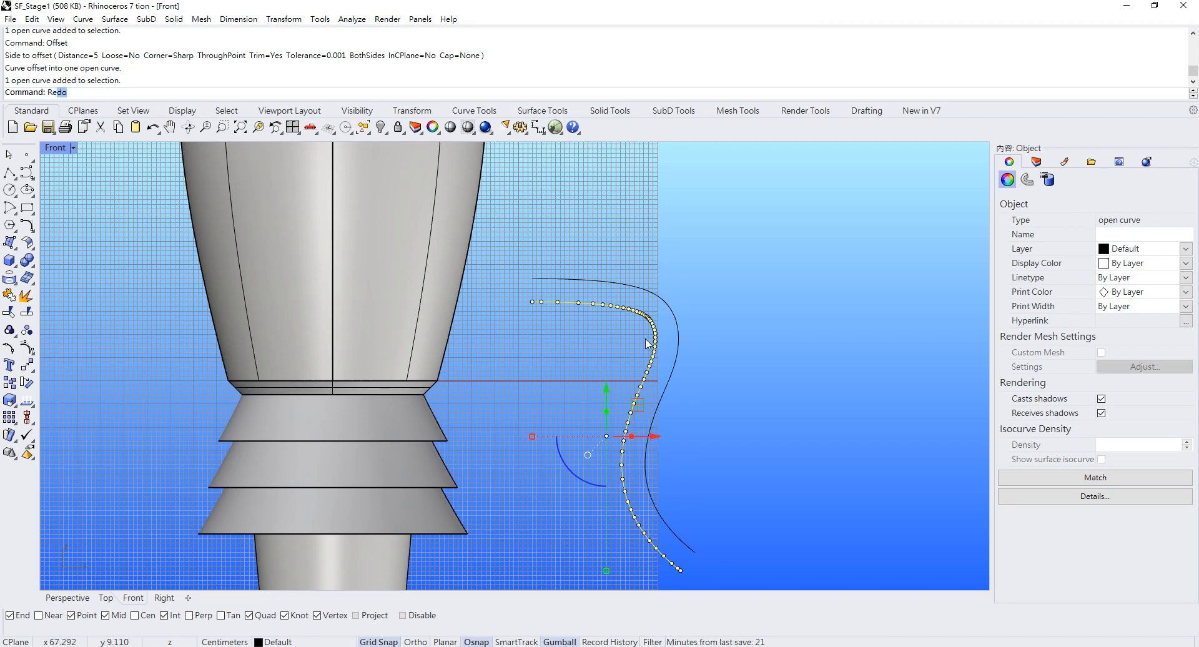
text(buil)
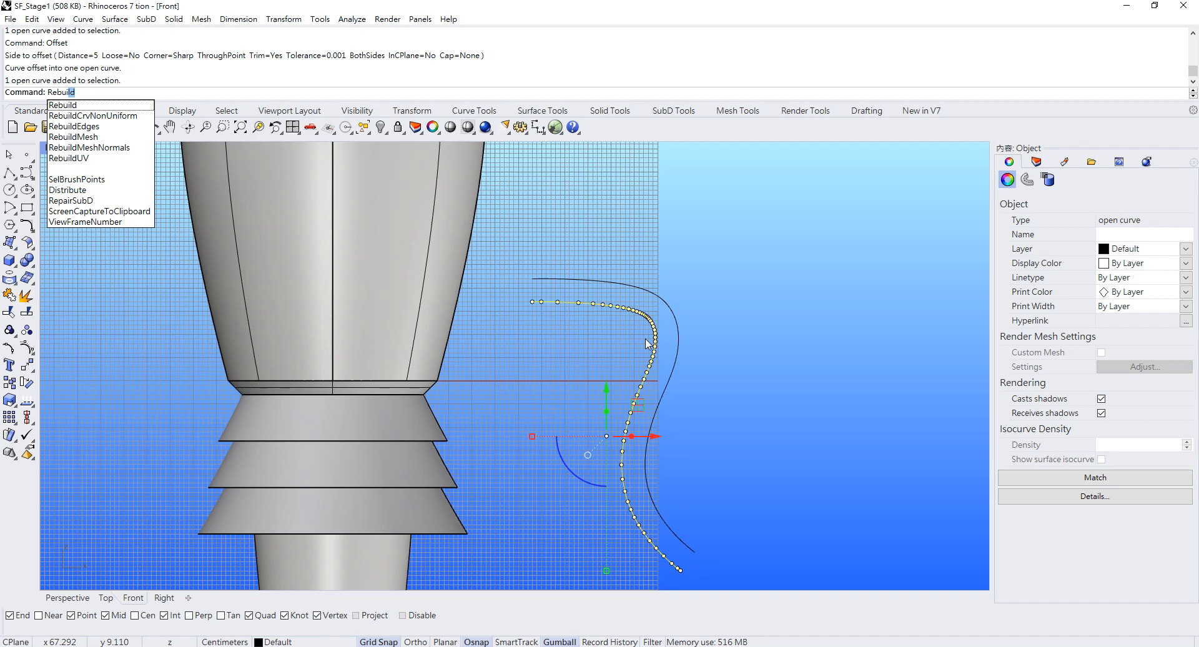
key(Return)
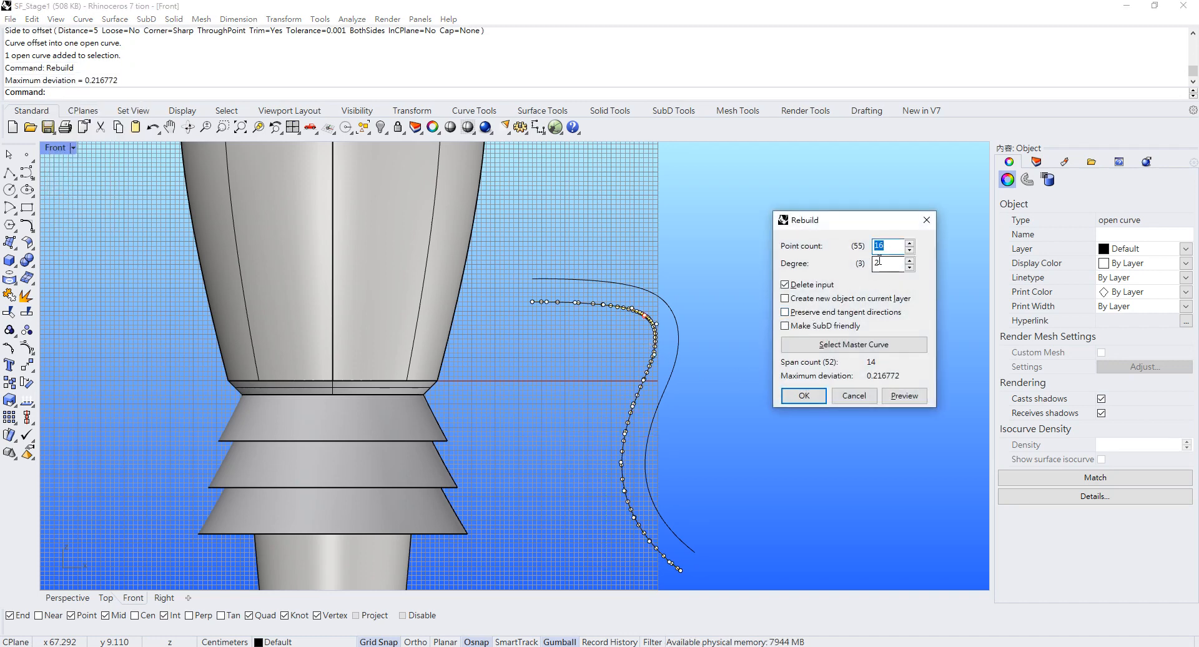
click(803, 395)
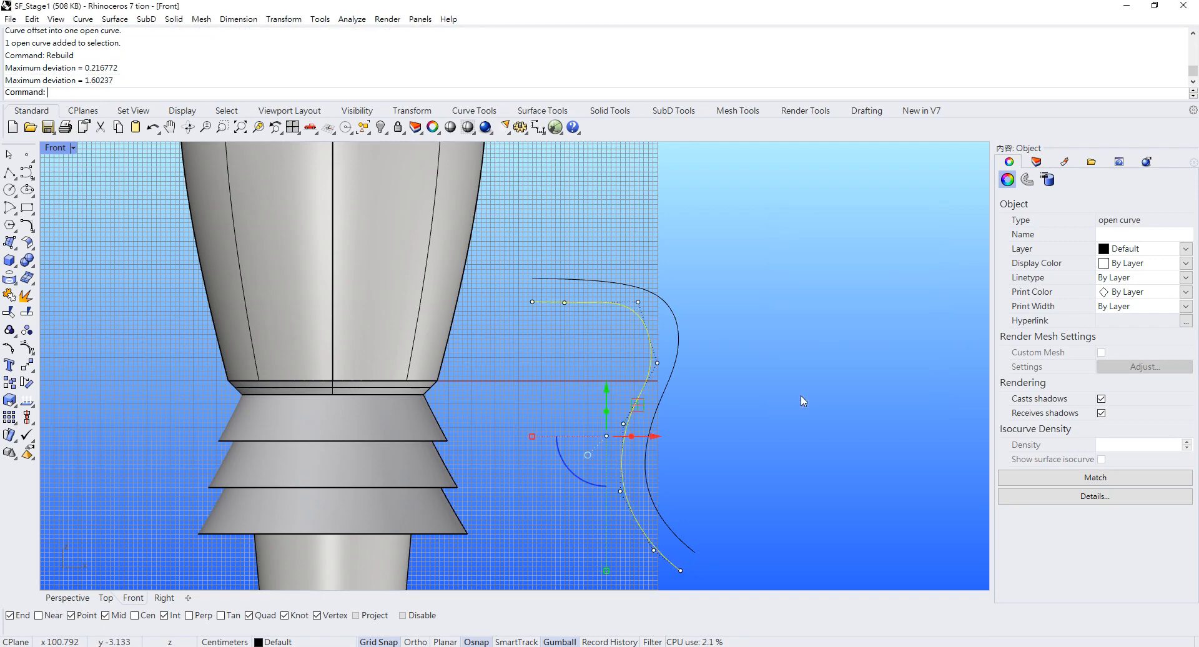
Lower the three uppermost control points of the inner curve together, widening the gap to the outer curve
click(674, 396)
click(638, 303)
scroll(551, 245, up, 1)
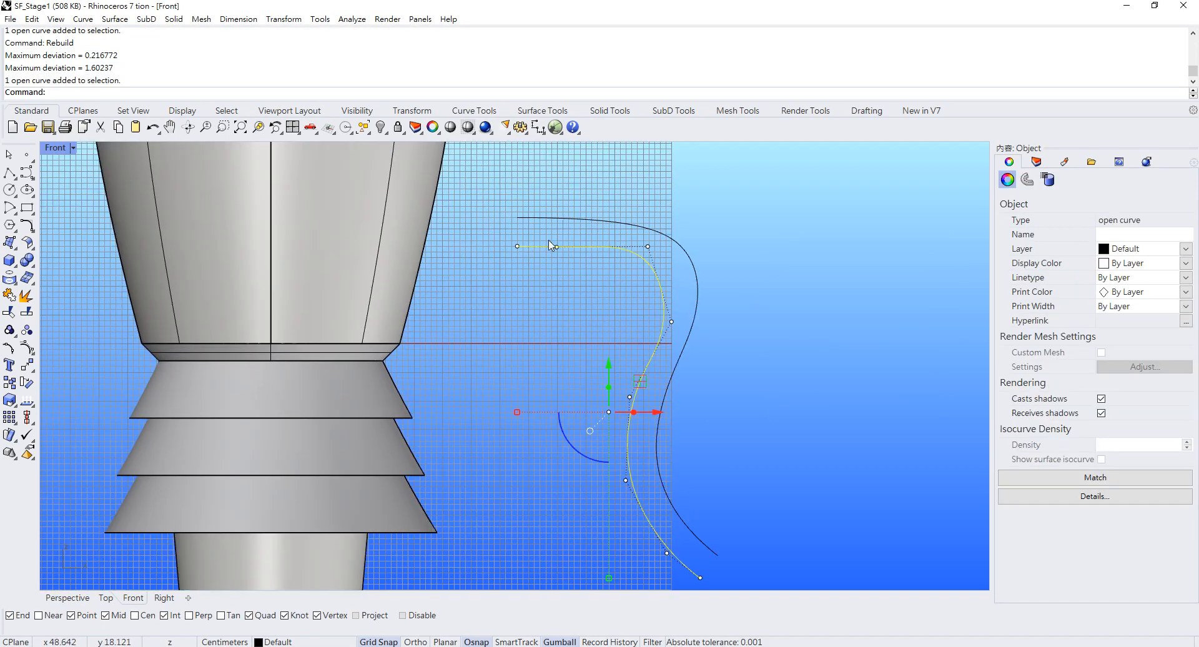
drag(549, 205, 661, 292)
drag(489, 221, 684, 273)
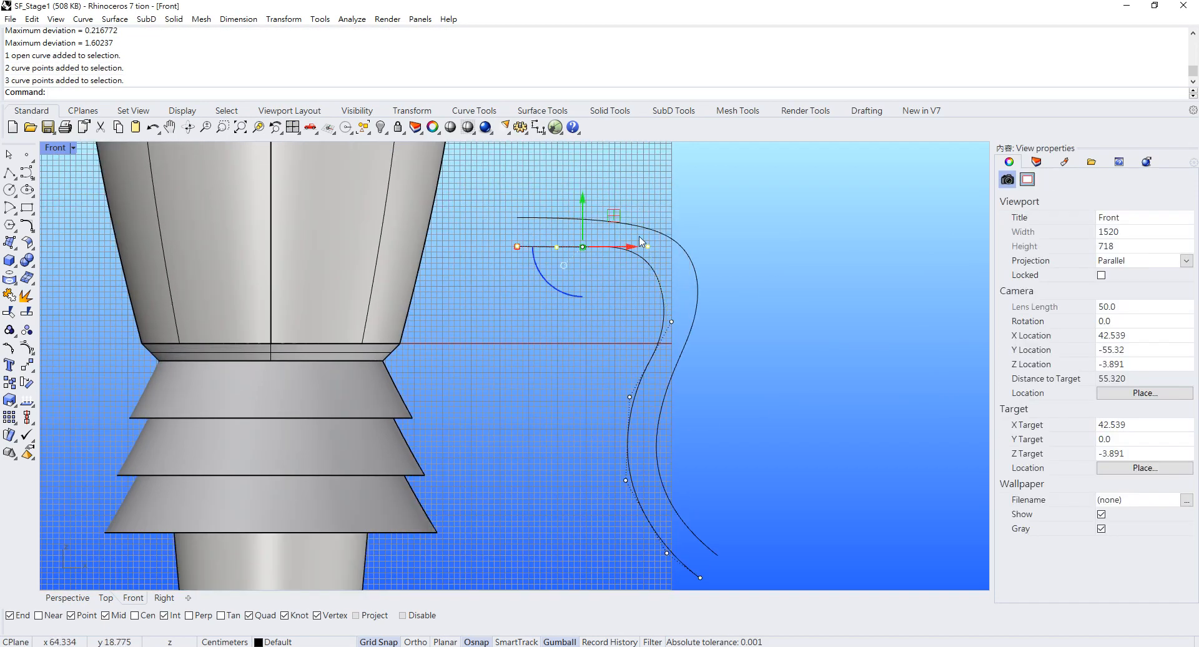
drag(586, 208, 632, 286)
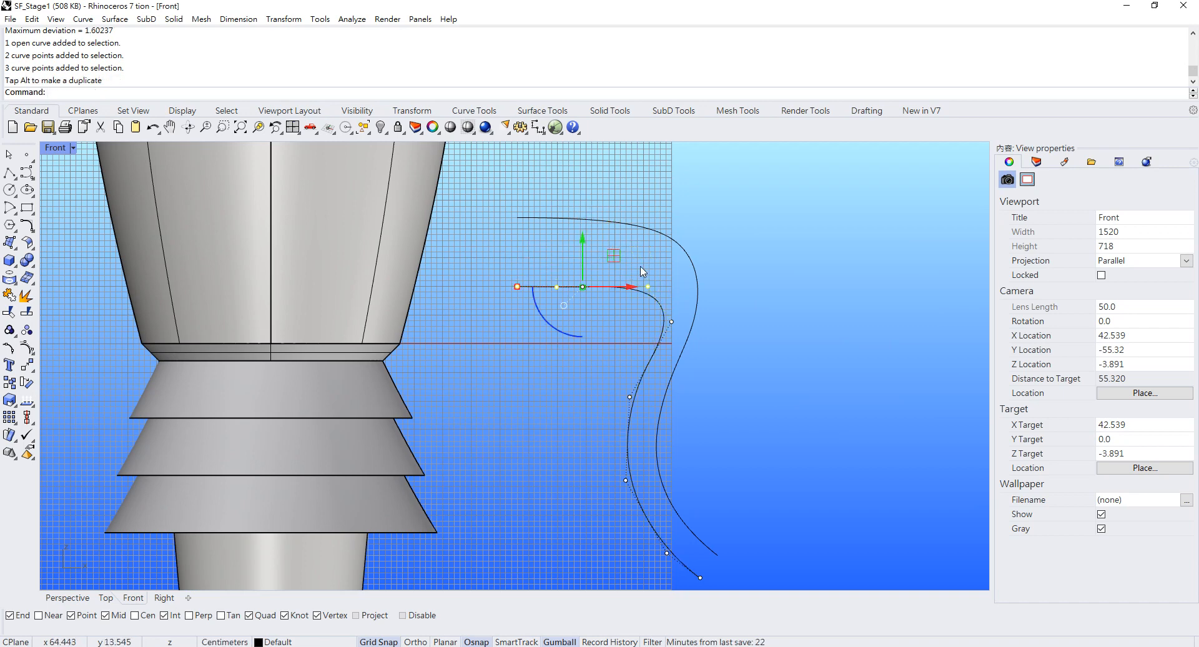
Shift the three control points around the inner curve's upper bend horizontally toward the body
drag(635, 236, 755, 447)
drag(611, 253, 755, 420)
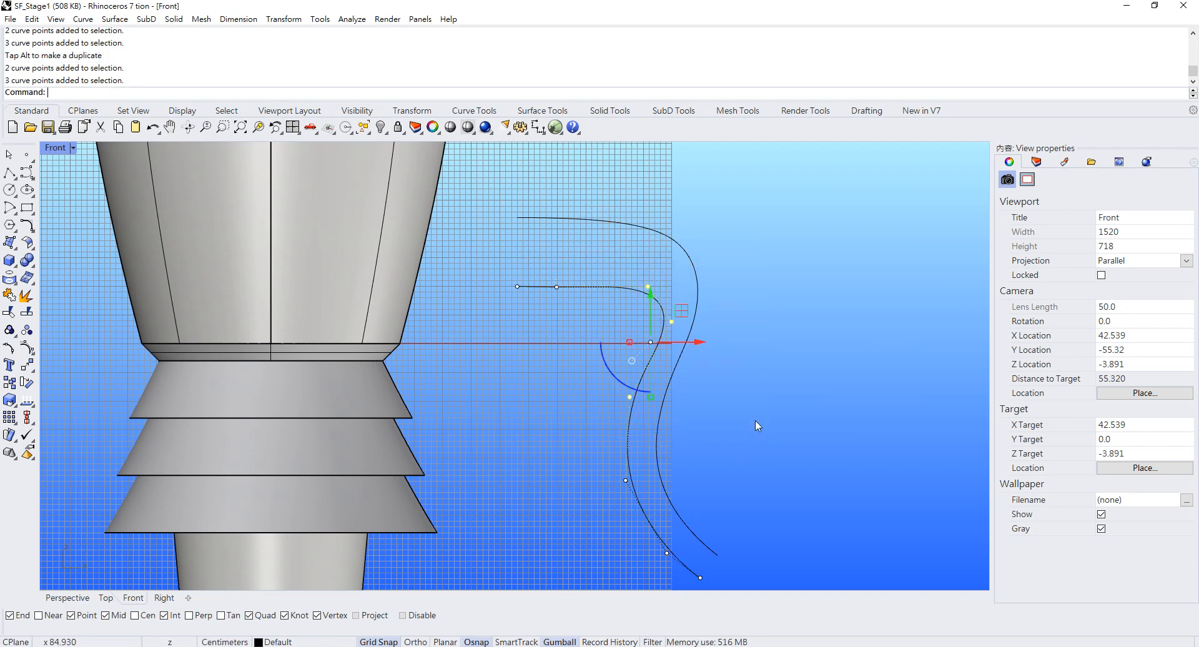
drag(705, 342, 675, 354)
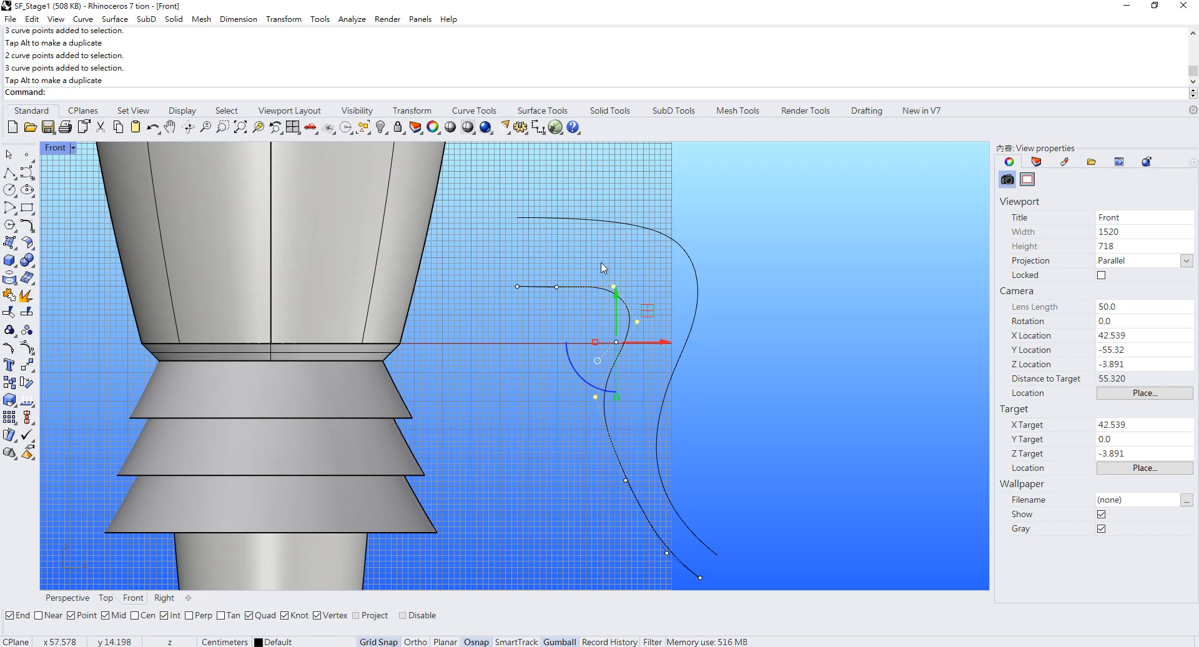
Align the two upper-bend control points of the inner curve on one vertical and lower them together
drag(603, 268, 656, 332)
click(614, 304)
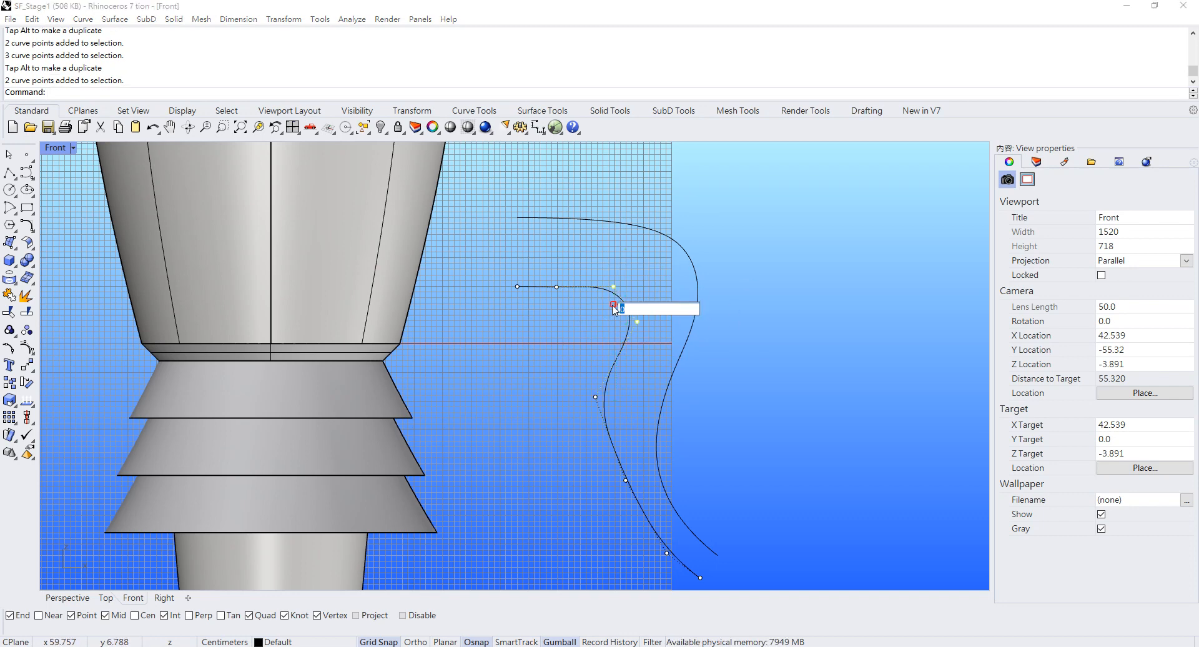
key(Return)
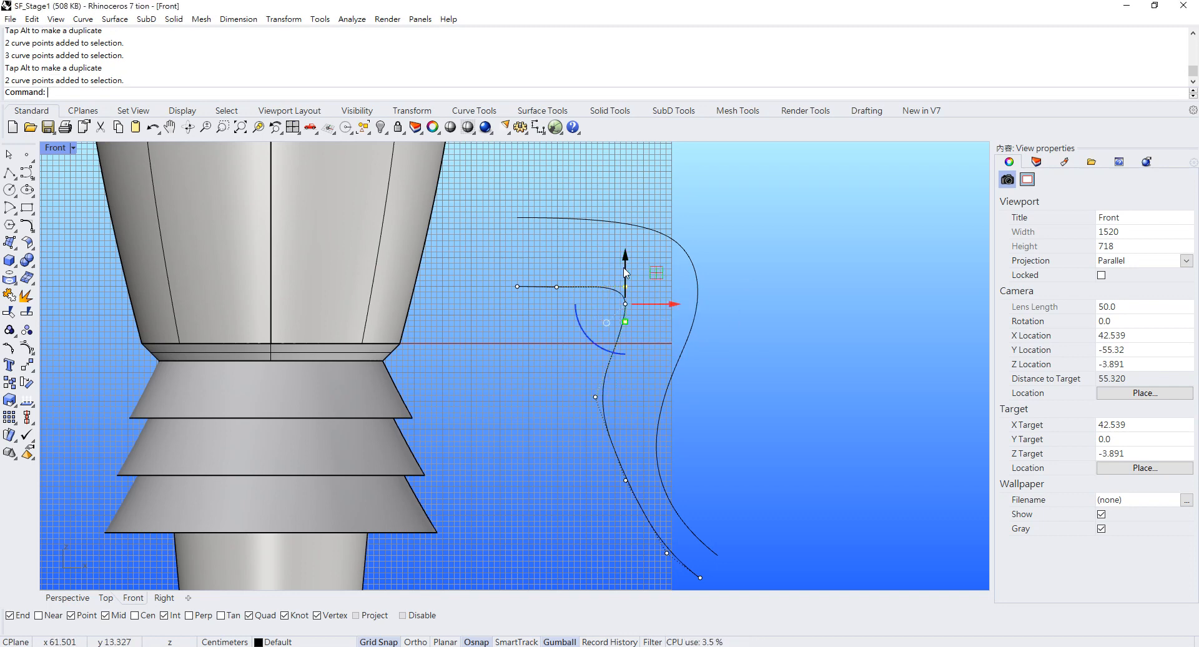
drag(624, 269, 624, 286)
Raise the inner curve's second control point slightly to round off the top
click(559, 324)
click(605, 300)
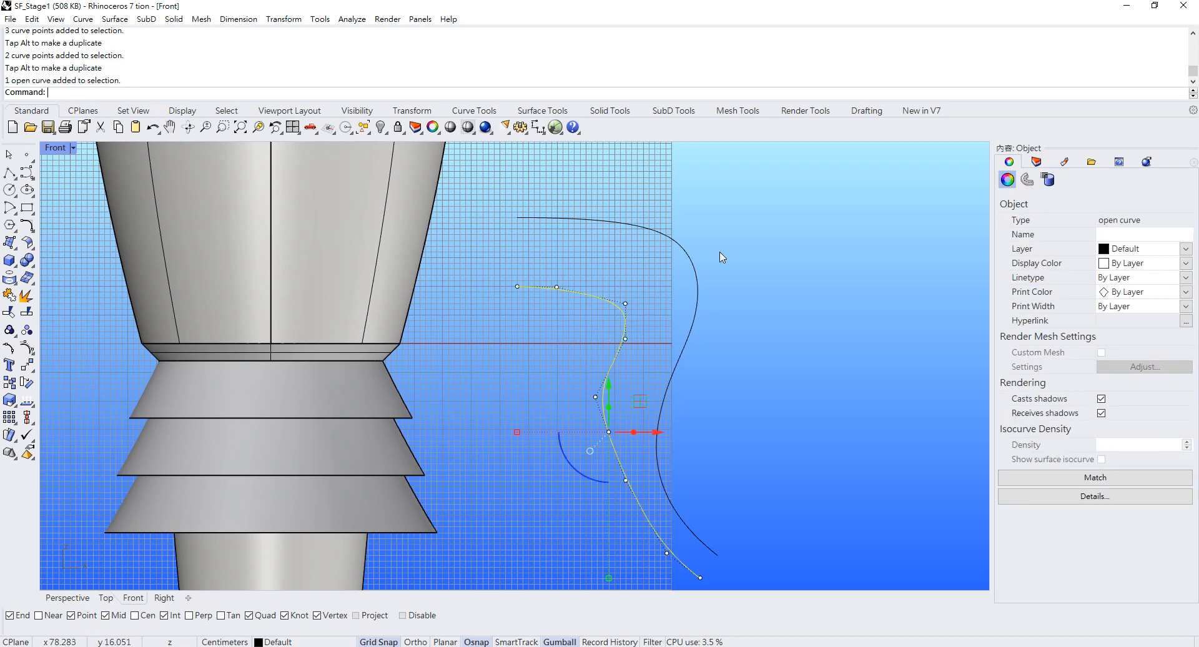
mouse_move(553, 271)
mouse_down()
mouse_move(580, 304)
mouse_move(612, 288)
mouse_move(570, 258)
mouse_up()
scroll(629, 269, up, 2)
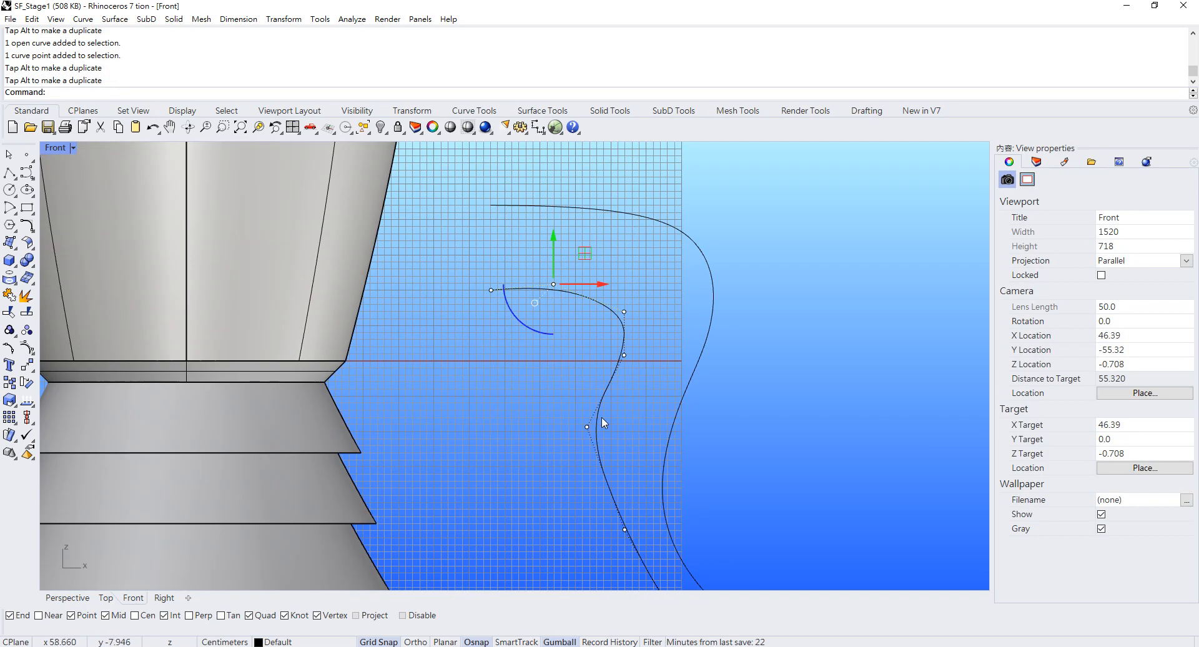
Lower the control point at the inner curve's waist, just below the upper bend
scroll(599, 417, down, 6)
right_drag(598, 417, 569, 339)
drag(544, 335, 596, 382)
scroll(563, 334, up, 6)
drag(573, 306, 576, 339)
Move the two control points above the inner curve's lower end toward the body and lower the upper one
right_drag(643, 440, 634, 394)
click(602, 412)
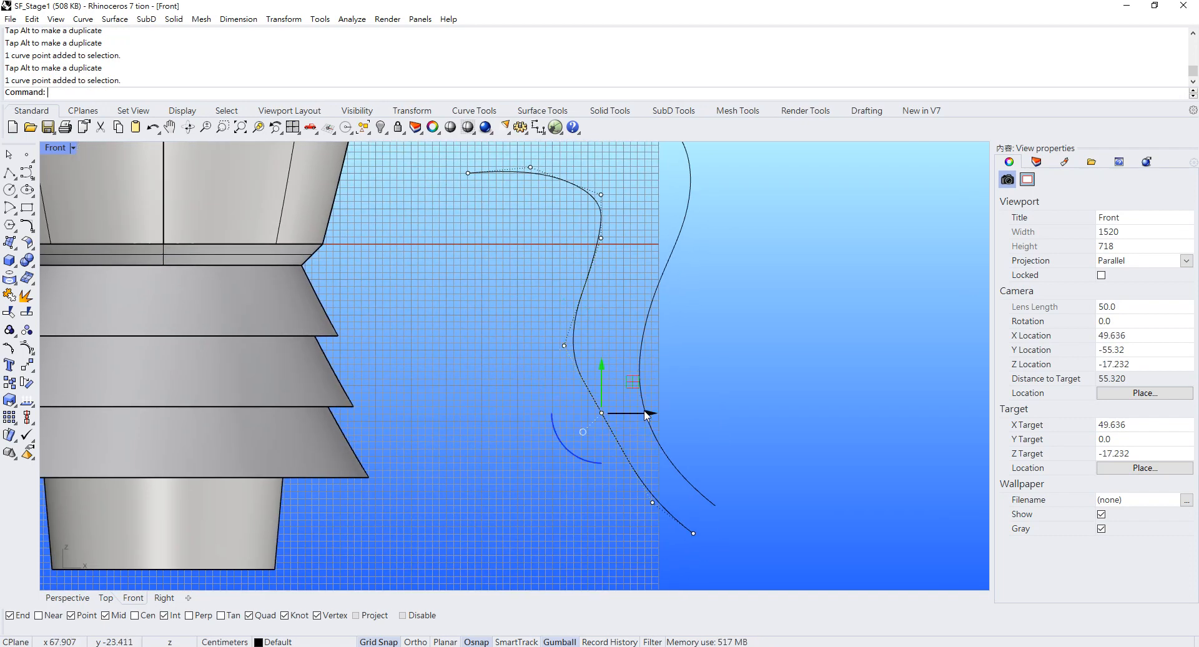
drag(601, 412, 581, 413)
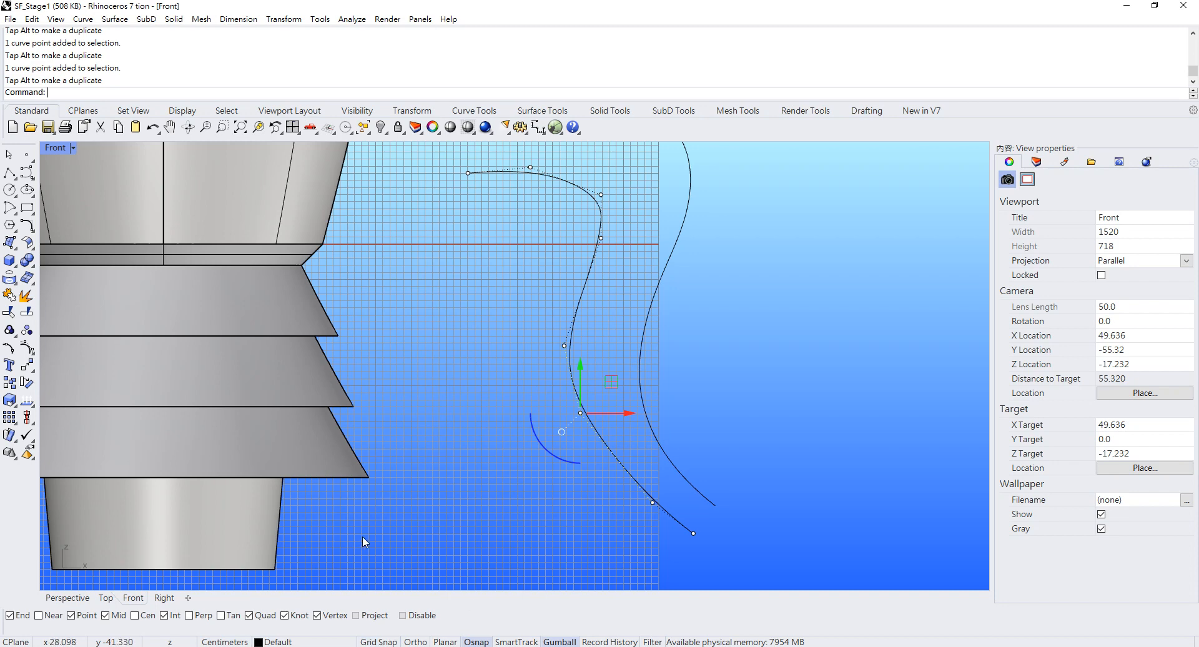
drag(700, 509, 668, 503)
drag(528, 396, 659, 457)
drag(580, 366, 579, 394)
scroll(608, 382, down, 4)
right_drag(674, 238, 575, 307)
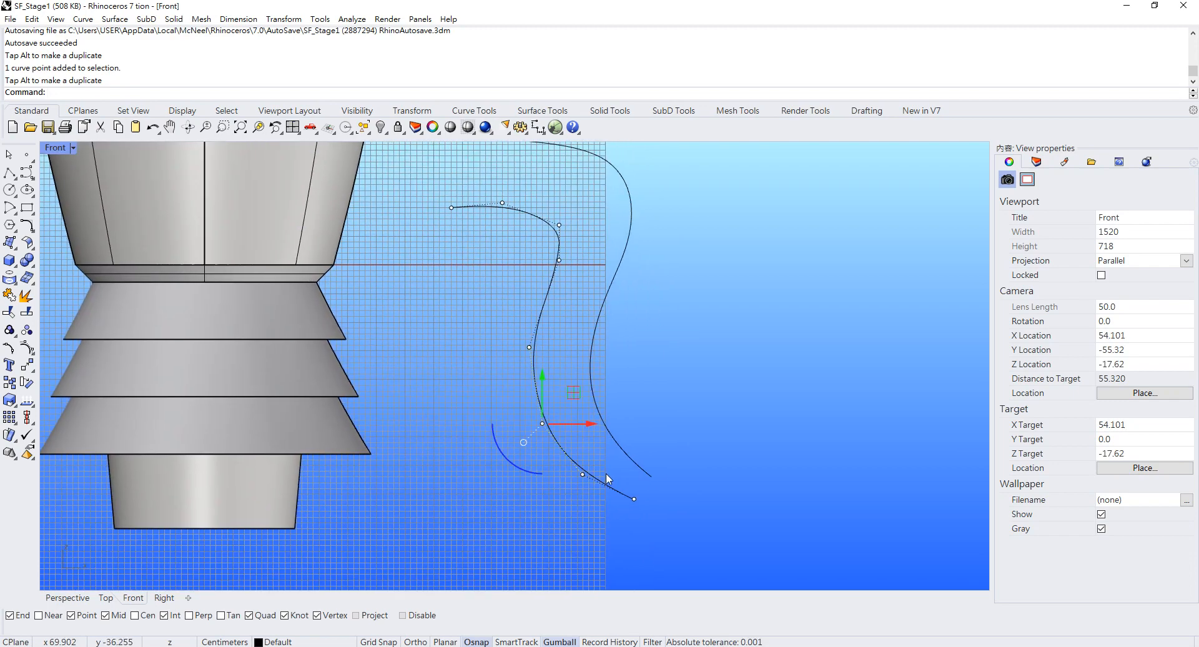
Shift the inner curve's two lower control points outward and scale the two waist points horizontally to 0
drag(481, 411, 621, 448)
drag(504, 244, 603, 362)
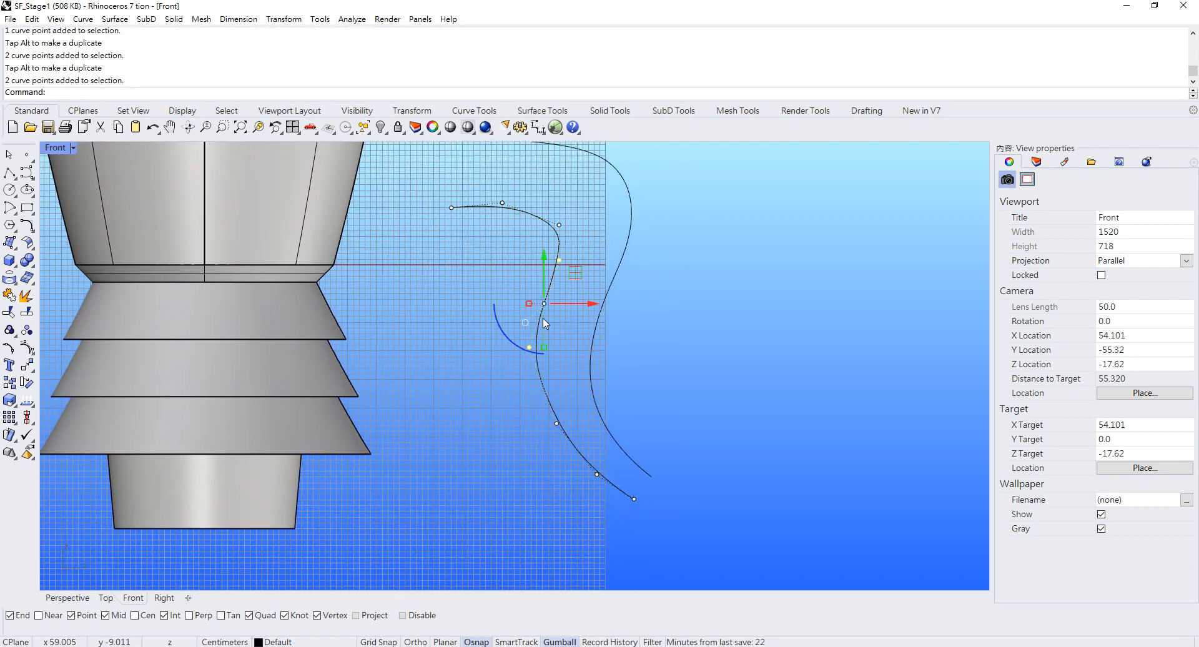
click(529, 304)
text(0)
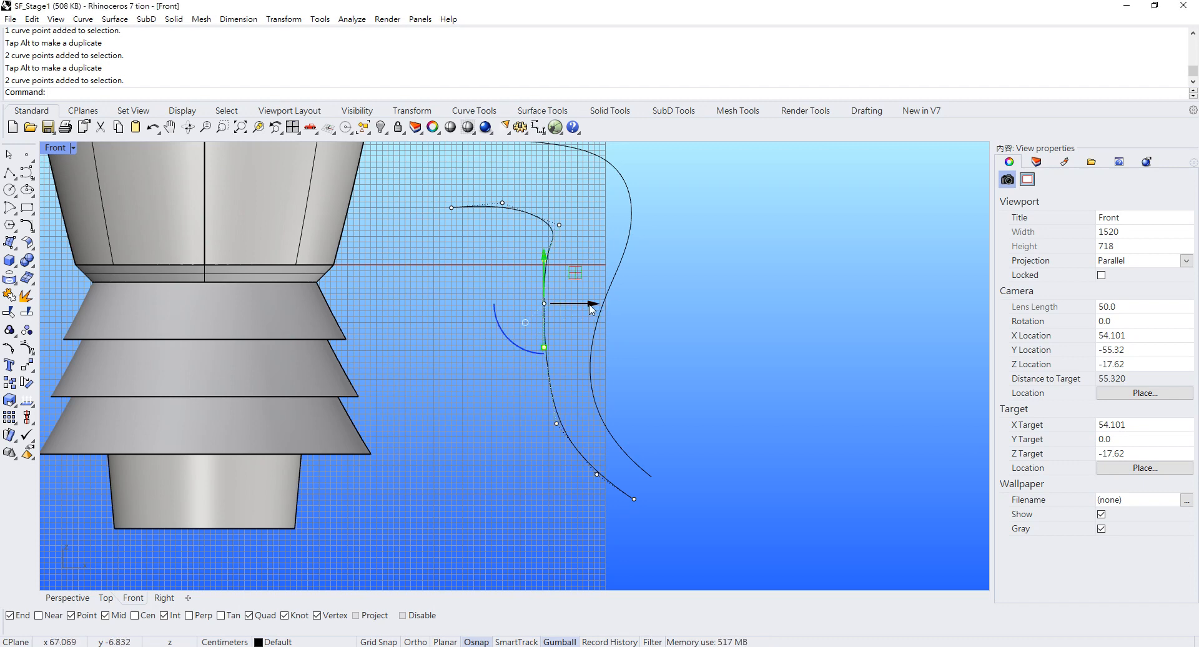
key(Return)
Lower the upper of the inner curve's two vertically aligned waist control points
drag(499, 237, 559, 280)
drag(536, 231, 535, 268)
click(506, 255)
scroll(642, 341, down, 3)
scroll(575, 356, up, 3)
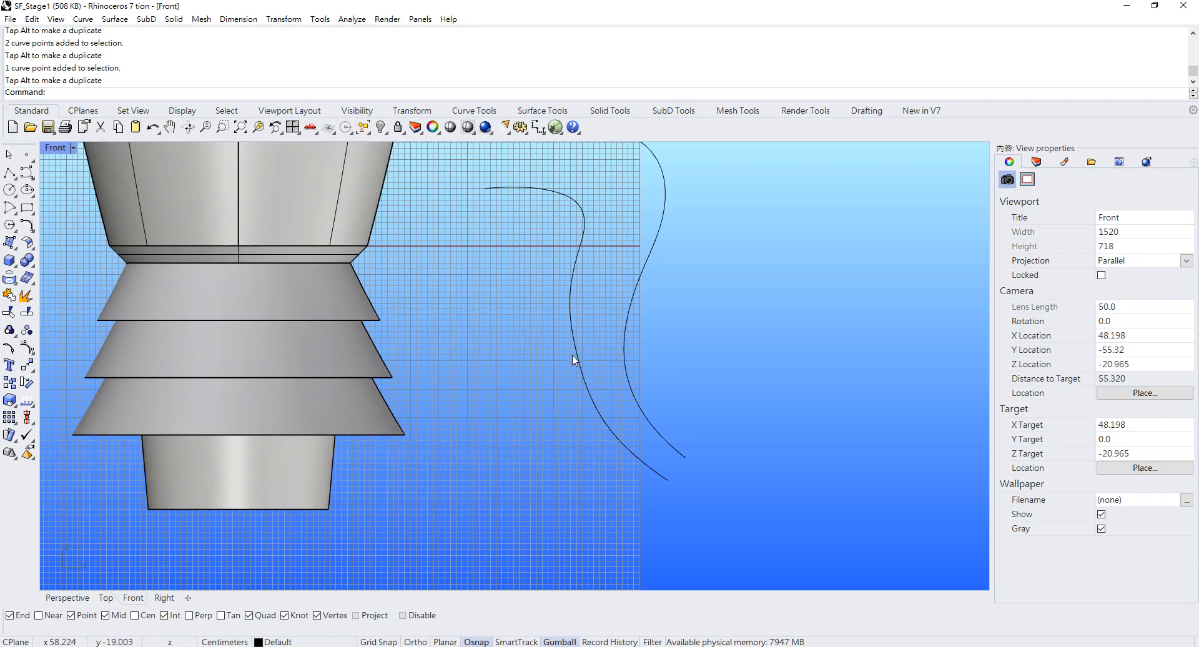
Refine the inner curve's waist by moving the point below it inward and up and the lower waist point down
click(573, 357)
drag(477, 381, 620, 393)
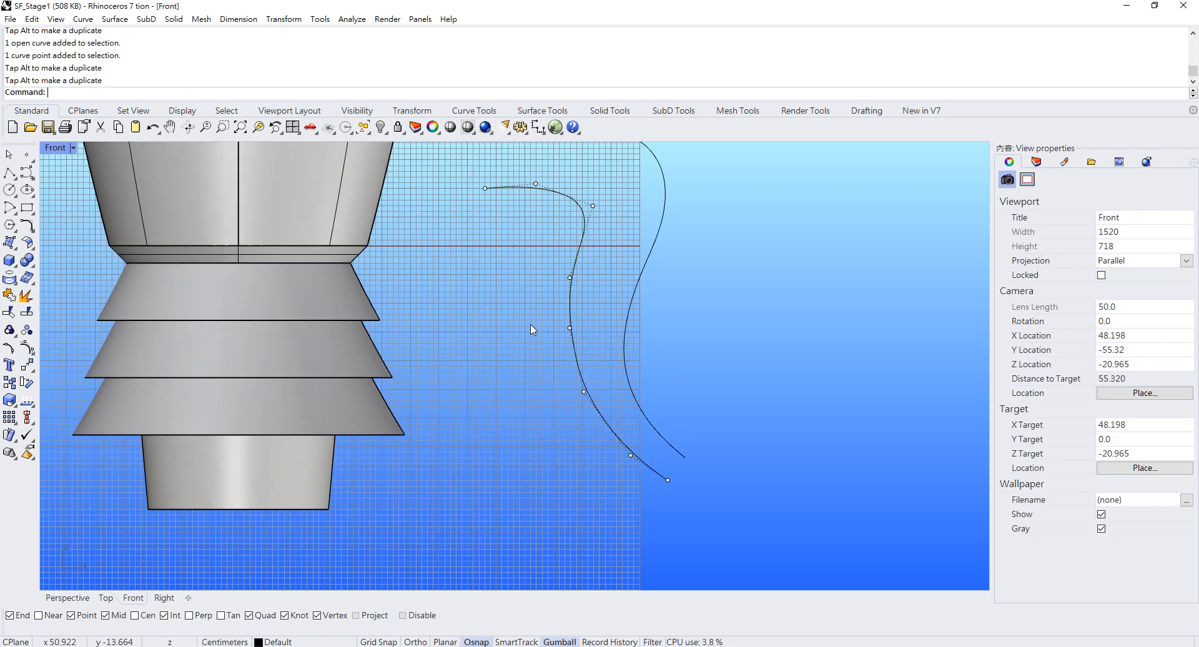
drag(531, 323, 607, 329)
drag(566, 289, 566, 301)
key(Escape)
key(Escape)
scroll(669, 448, down, 10)
scroll(662, 429, up, 10)
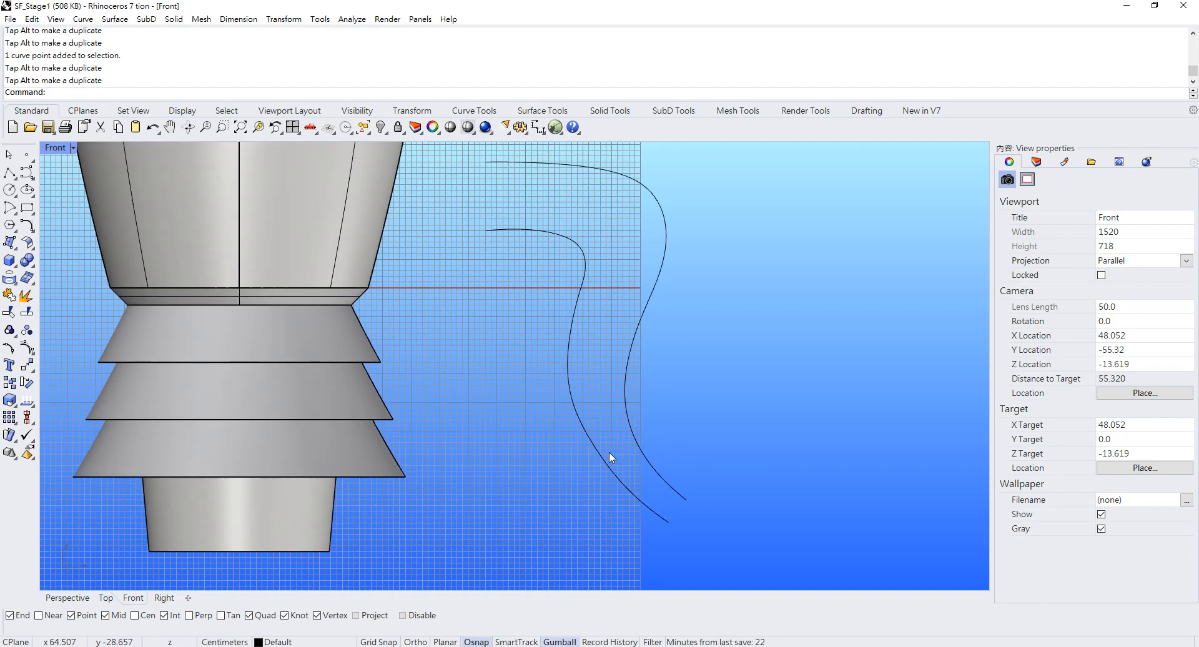
Lower the inner curve's third-to-last control point slightly to smooth the lower sweep
click(594, 449)
key(F10)
drag(499, 415, 591, 441)
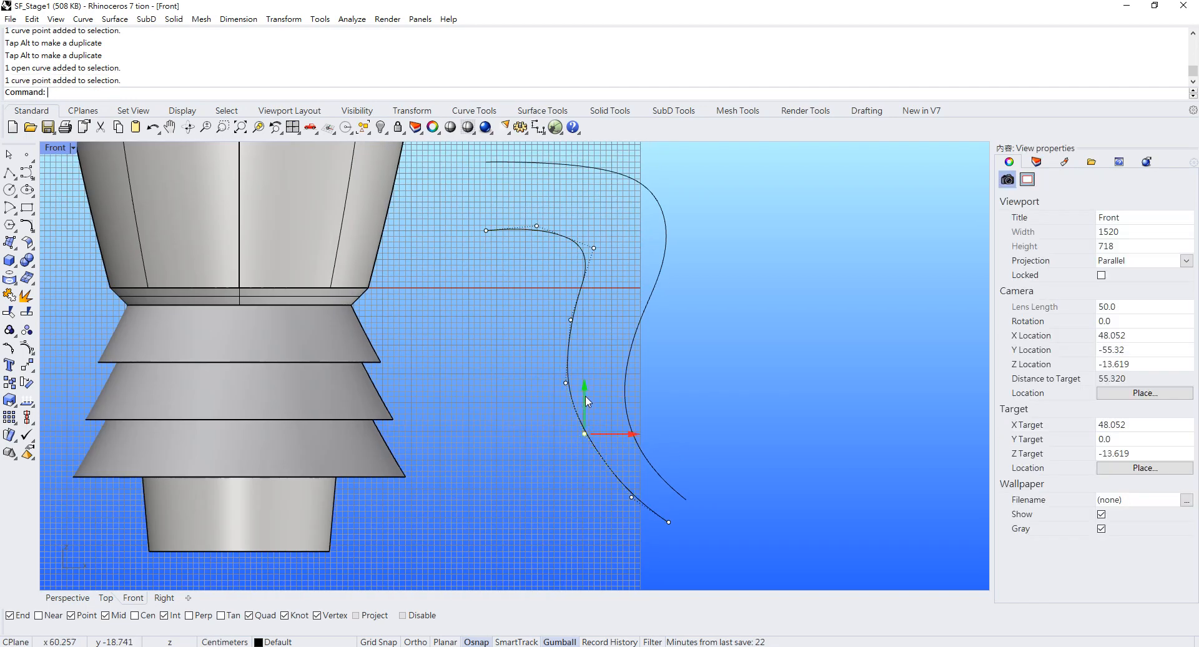
drag(586, 396, 586, 405)
key(Escape)
key(Escape)
Raise the upper end point of the outer curve so its top slopes down toward the bend
right_drag(616, 247, 620, 292)
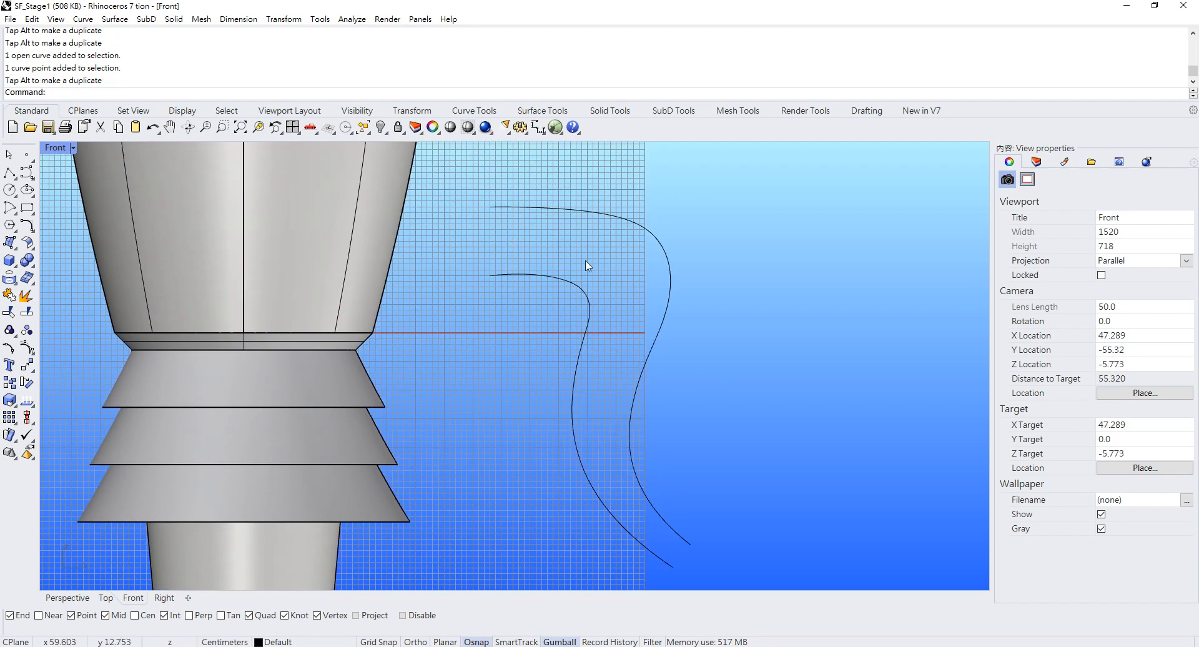
click(573, 212)
right_drag(574, 212, 582, 276)
drag(488, 231, 502, 182)
key(Escape)
scroll(611, 268, down, 3)
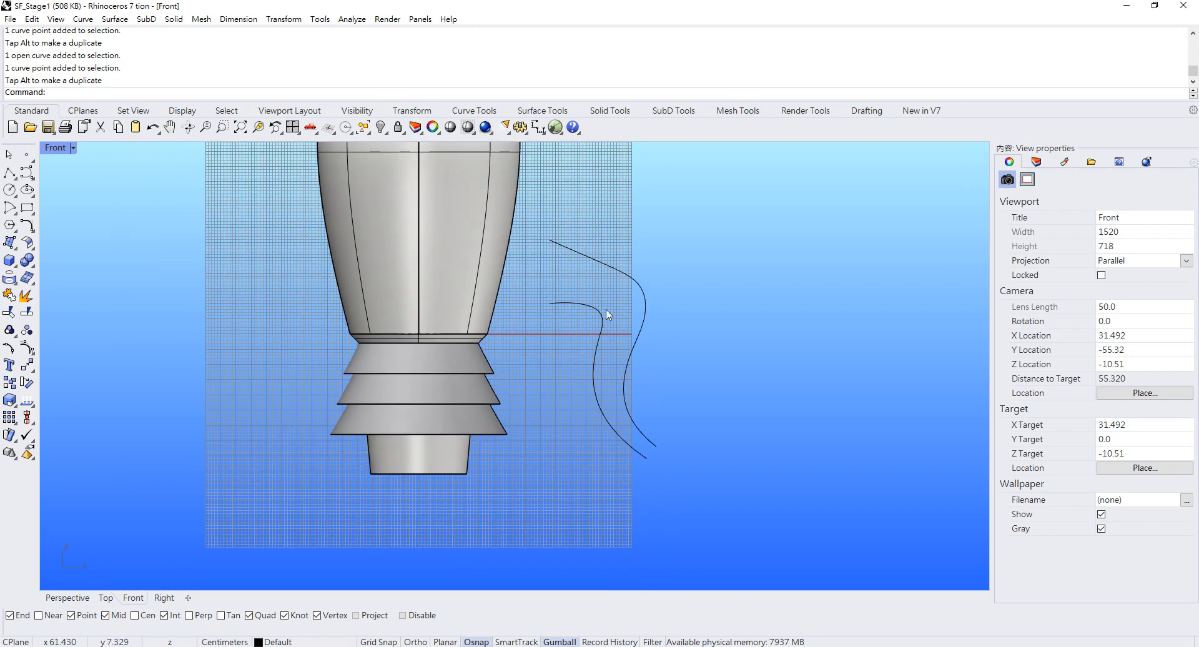
Draw a polyline joining the upper ends of the outer and inner curves
click(10, 173)
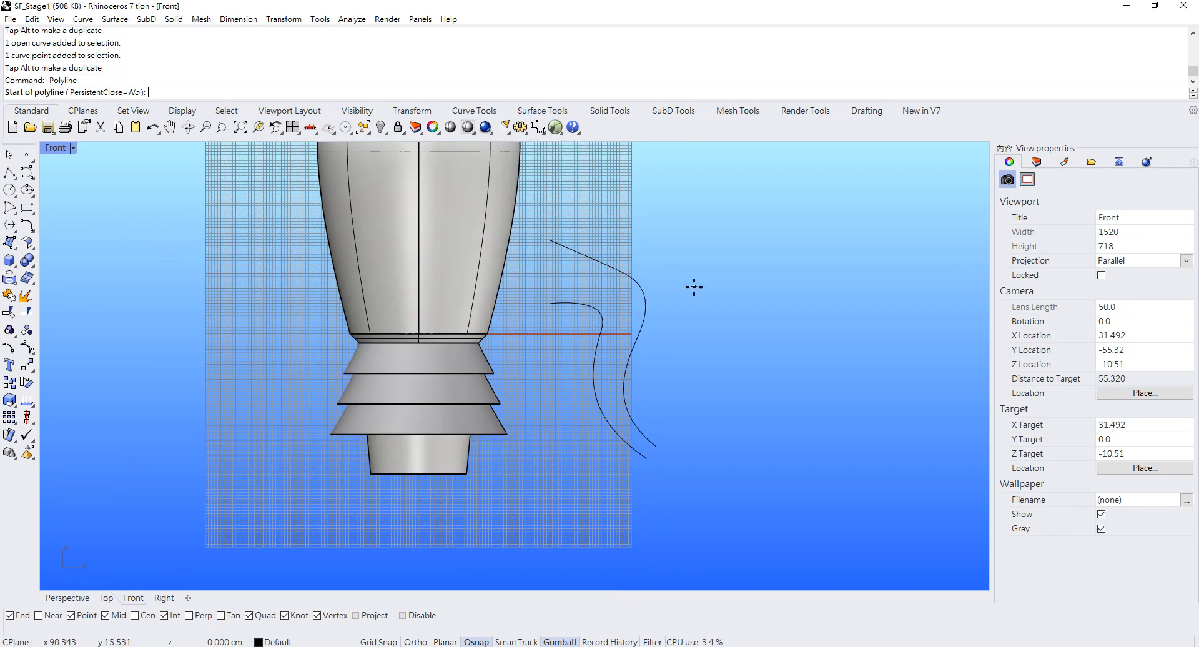
scroll(587, 251, up, 2)
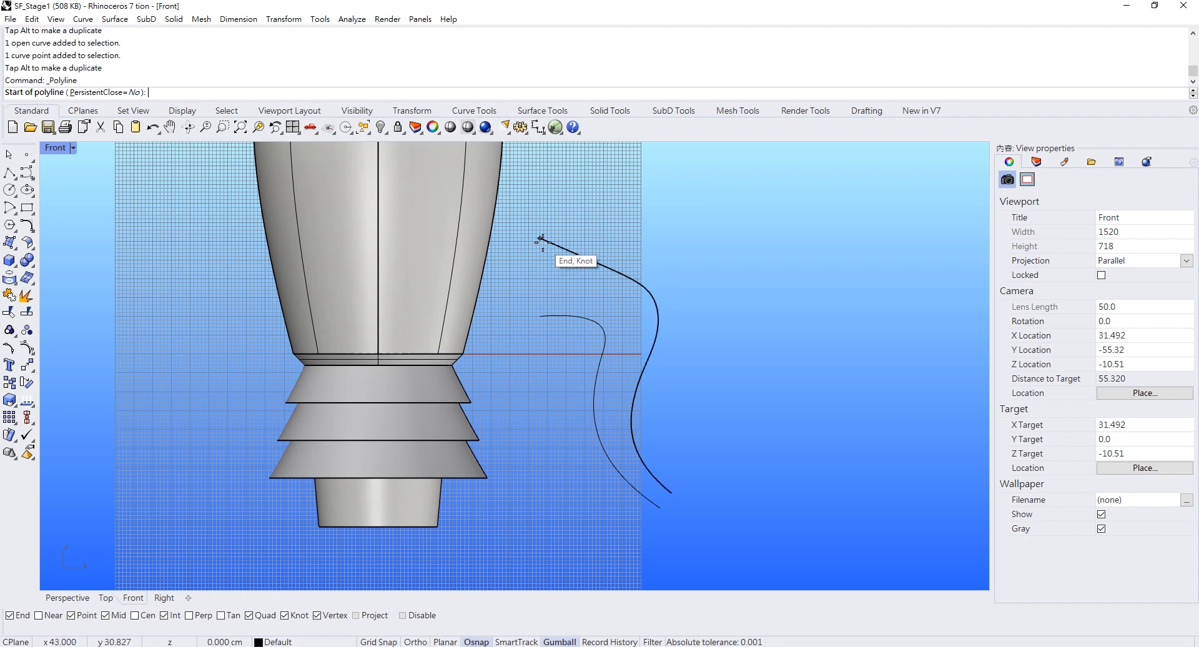
click(540, 238)
click(540, 315)
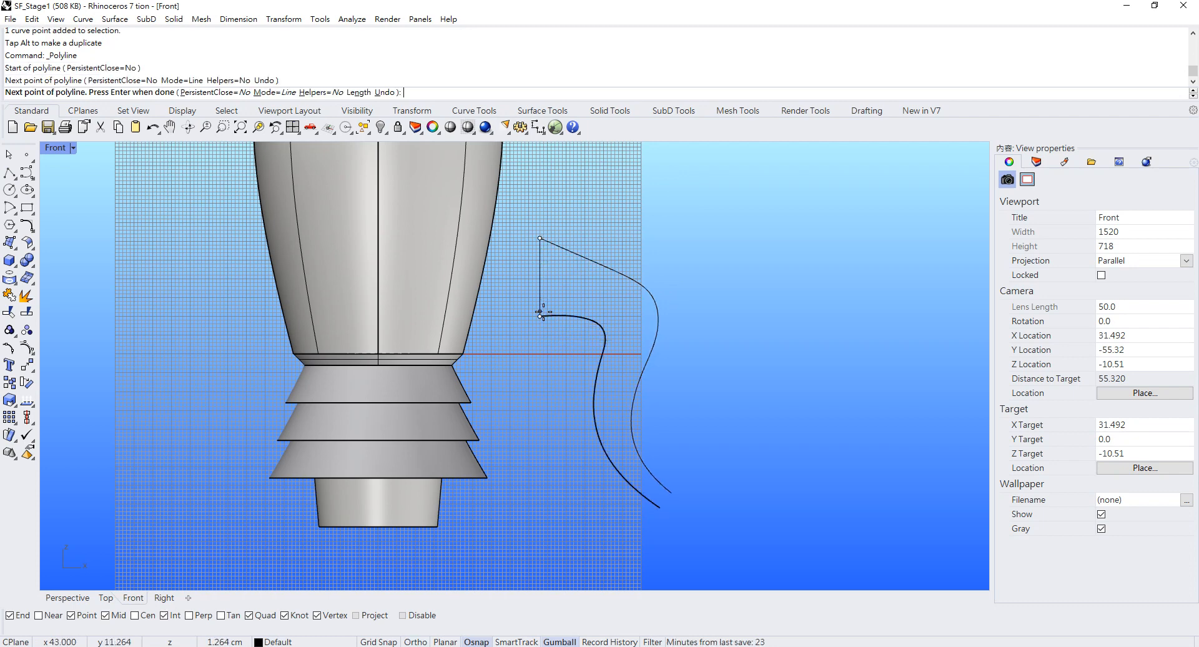
key(Return)
Draw a horizontal line about 20 cm long from the outer curve's lower end across the inner curve
key(Return)
click(673, 493)
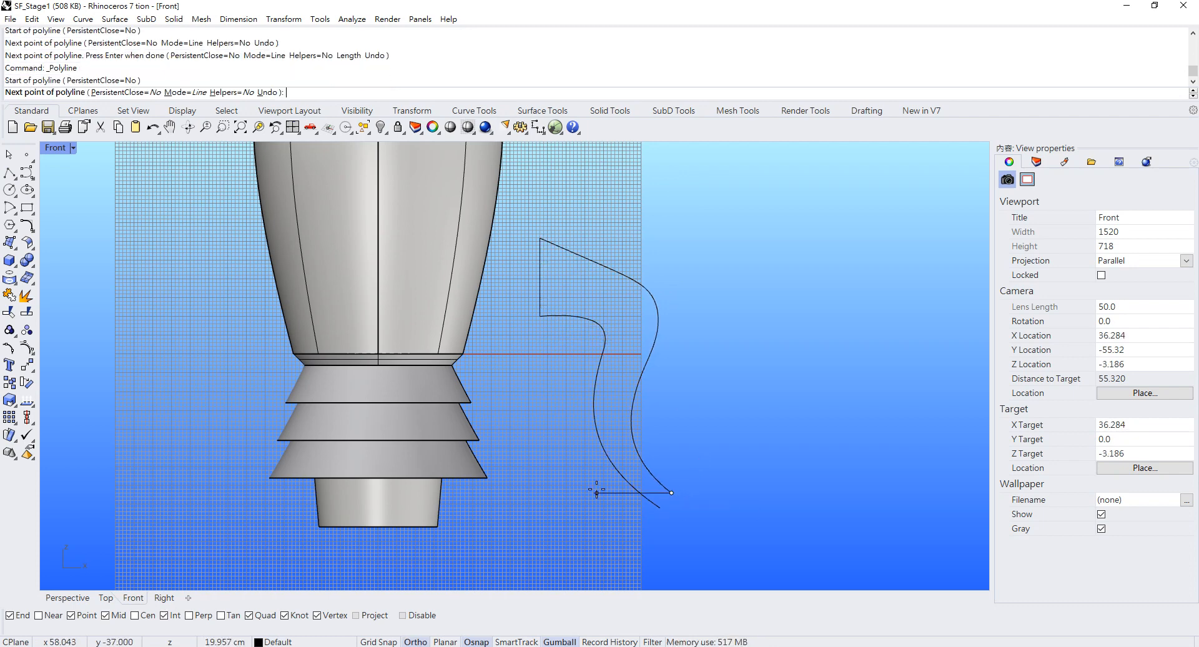
click(597, 489)
key(Return)
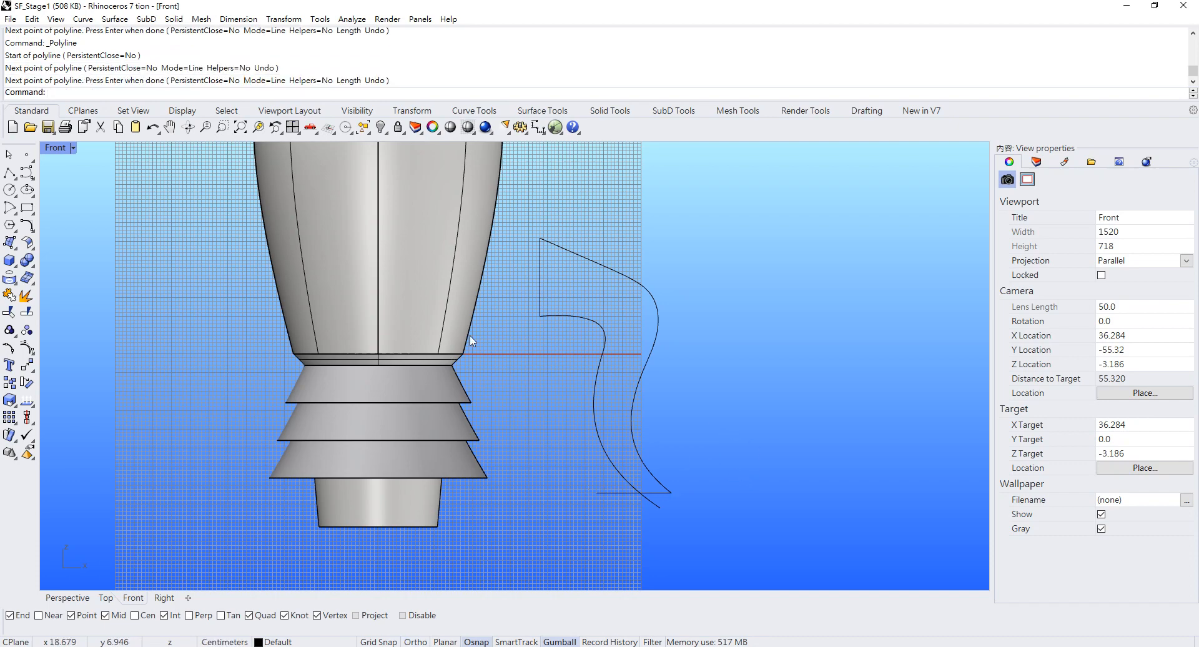
Trim off the horizontal line's stub beyond the inner curve and the inner curve's tail below the line
scroll(639, 528, up, 5)
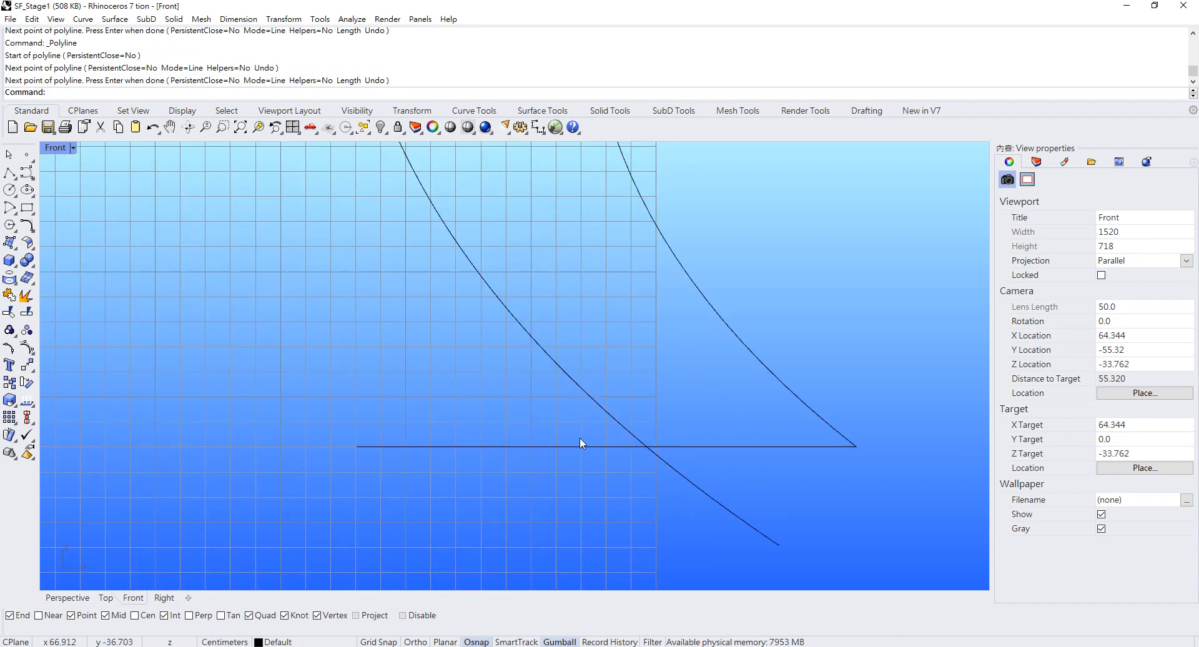
scroll(544, 394, down, 3)
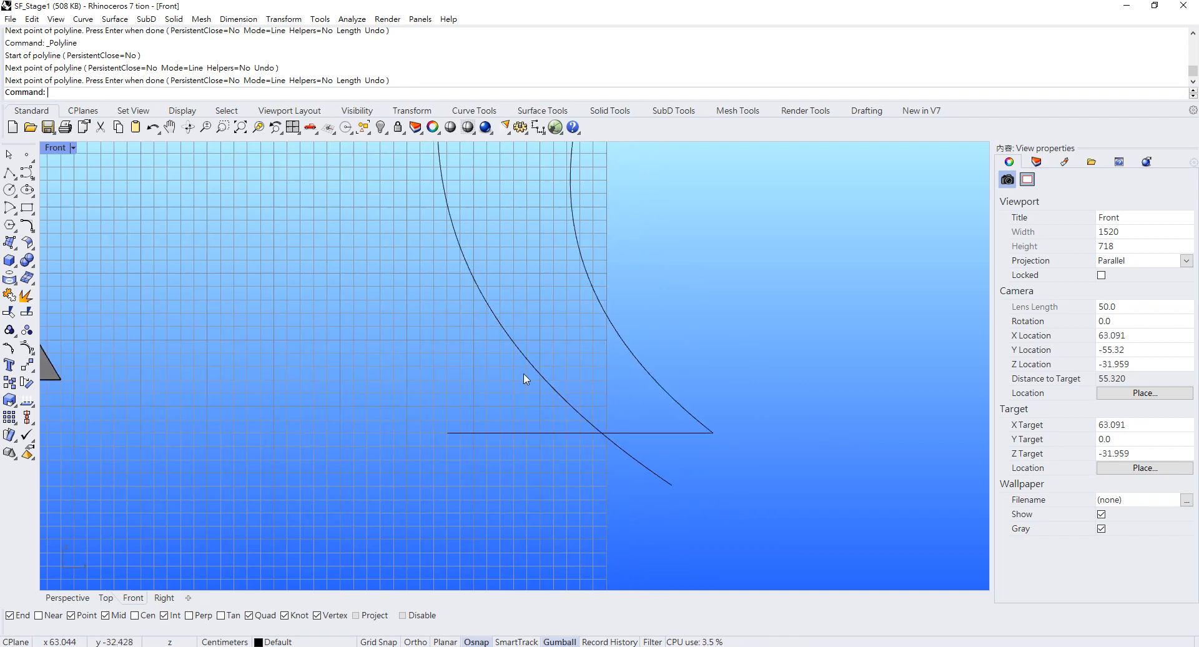
scroll(613, 286, down, 4)
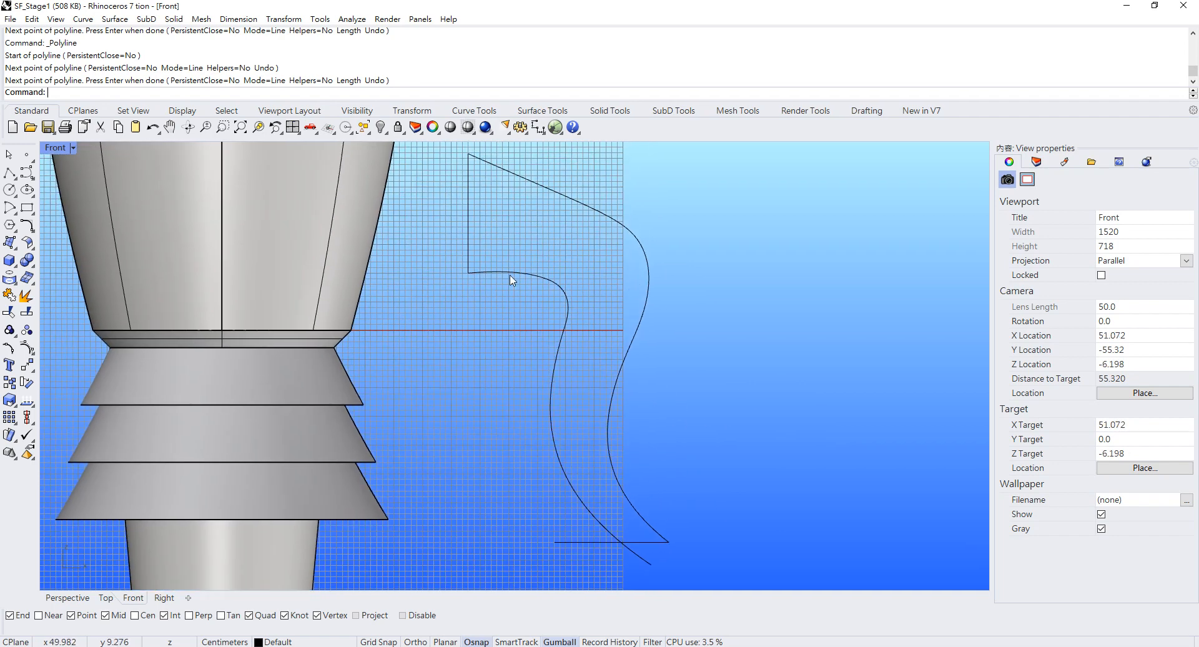
click(26, 314)
click(8, 312)
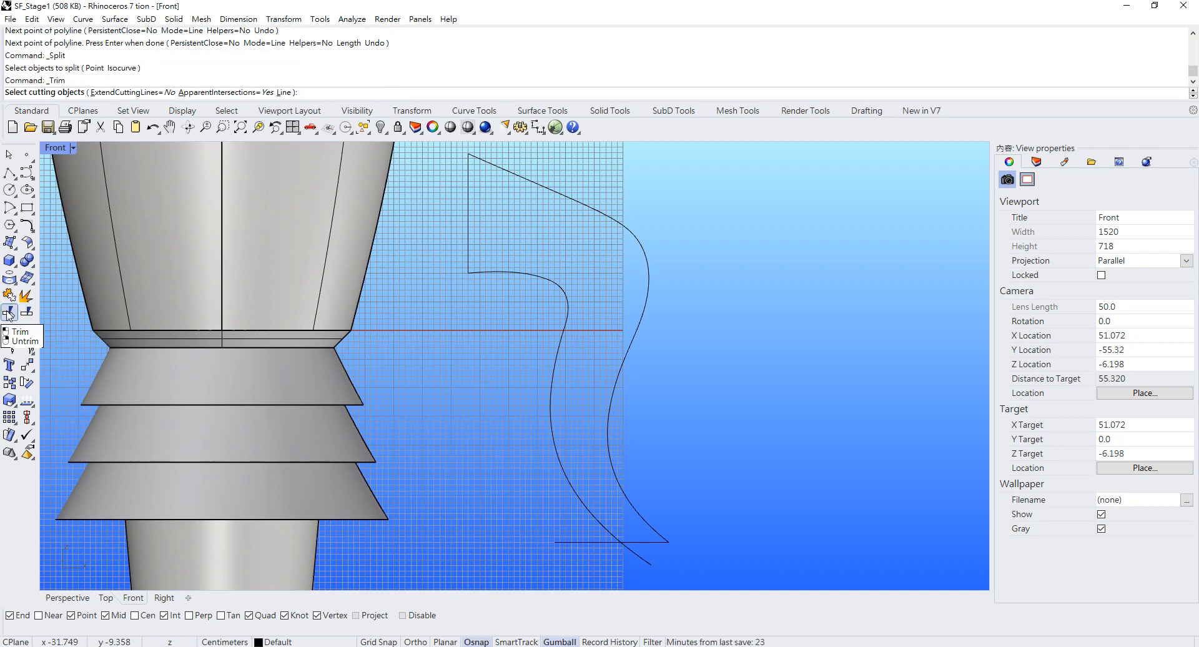
click(9, 312)
drag(708, 565, 447, 162)
key(Return)
click(598, 542)
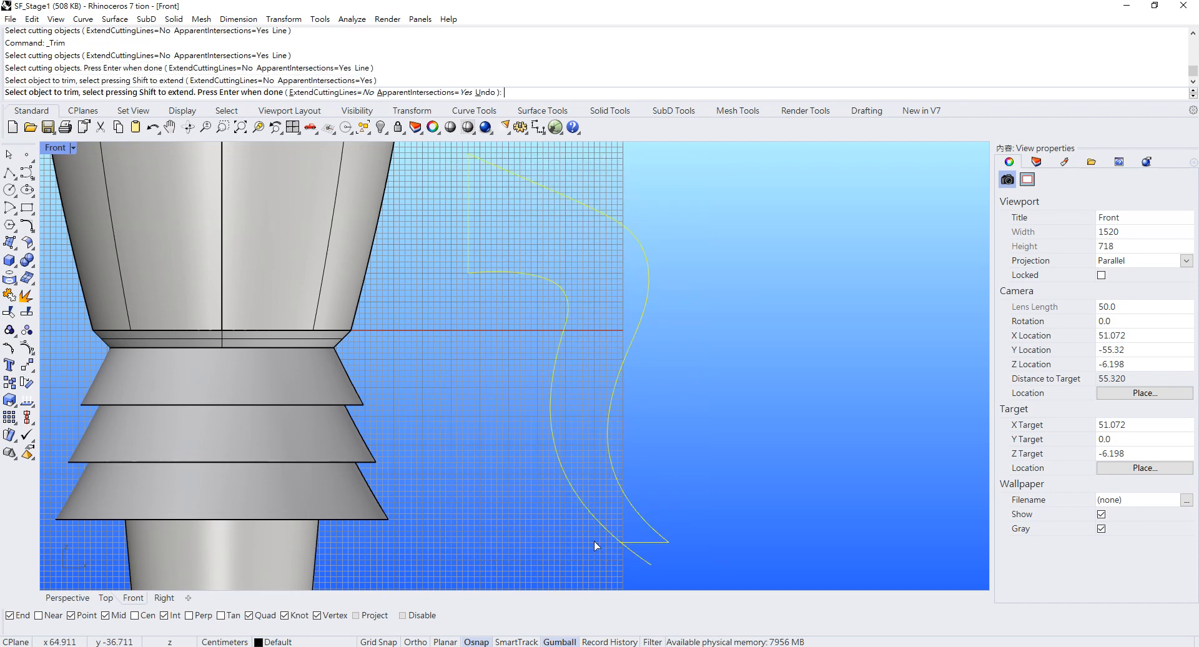
click(642, 560)
key(Return)
Join the two S-shaped curves and their upper and lower closing lines into one closed profile
scroll(602, 407, down, 2)
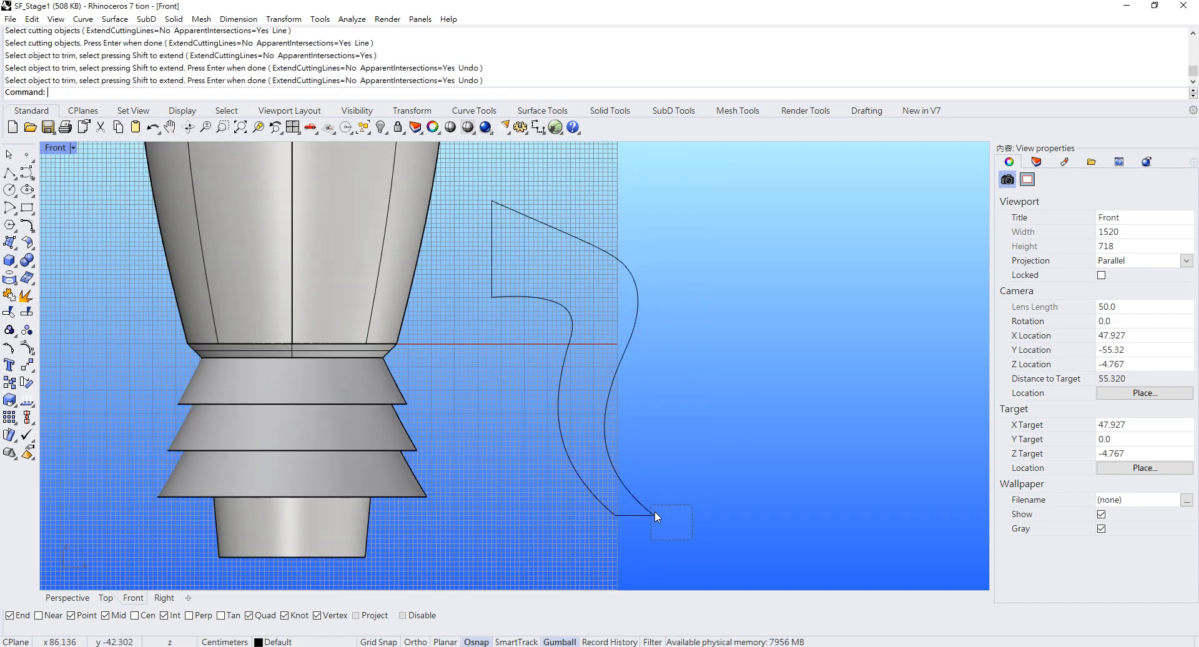
drag(655, 511, 475, 181)
key(ctrl+j)
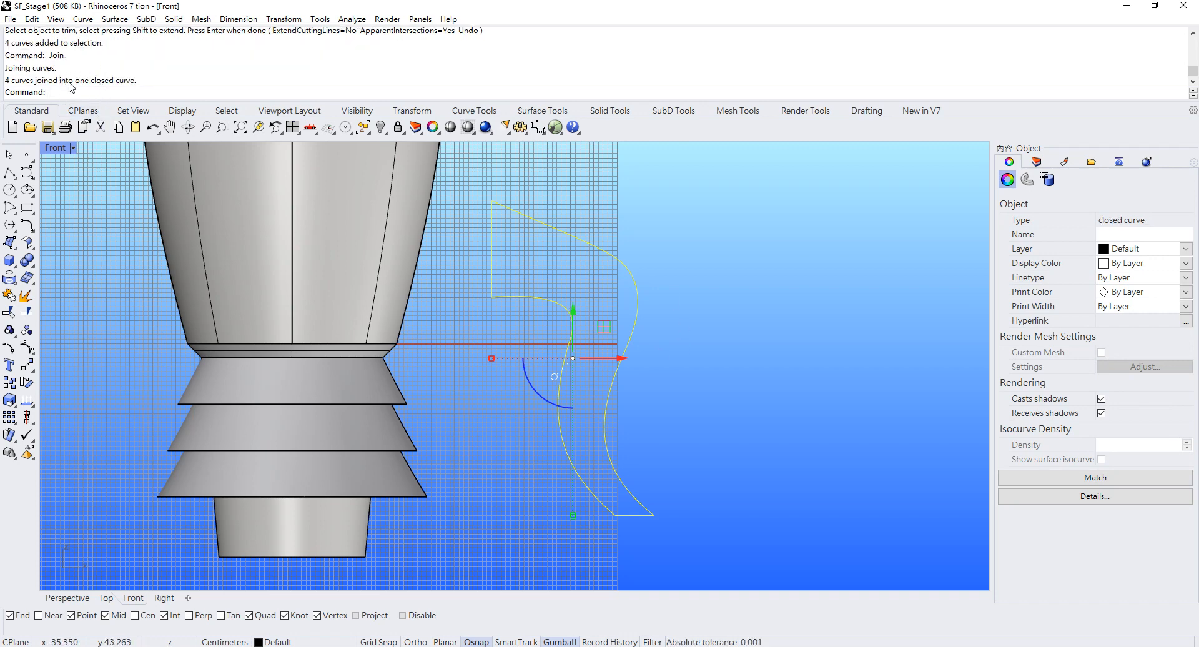
click(728, 344)
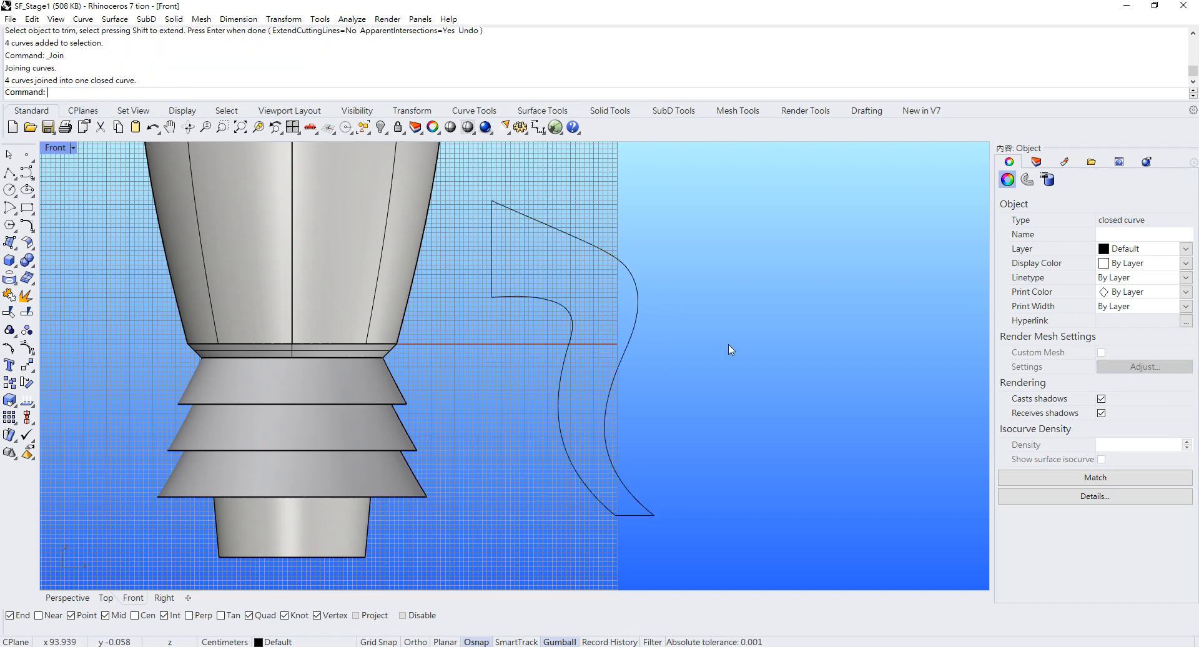
Raise the upper control points of the closed profile slightly to make its upper section taller
click(635, 286)
right_drag(611, 228, 622, 273)
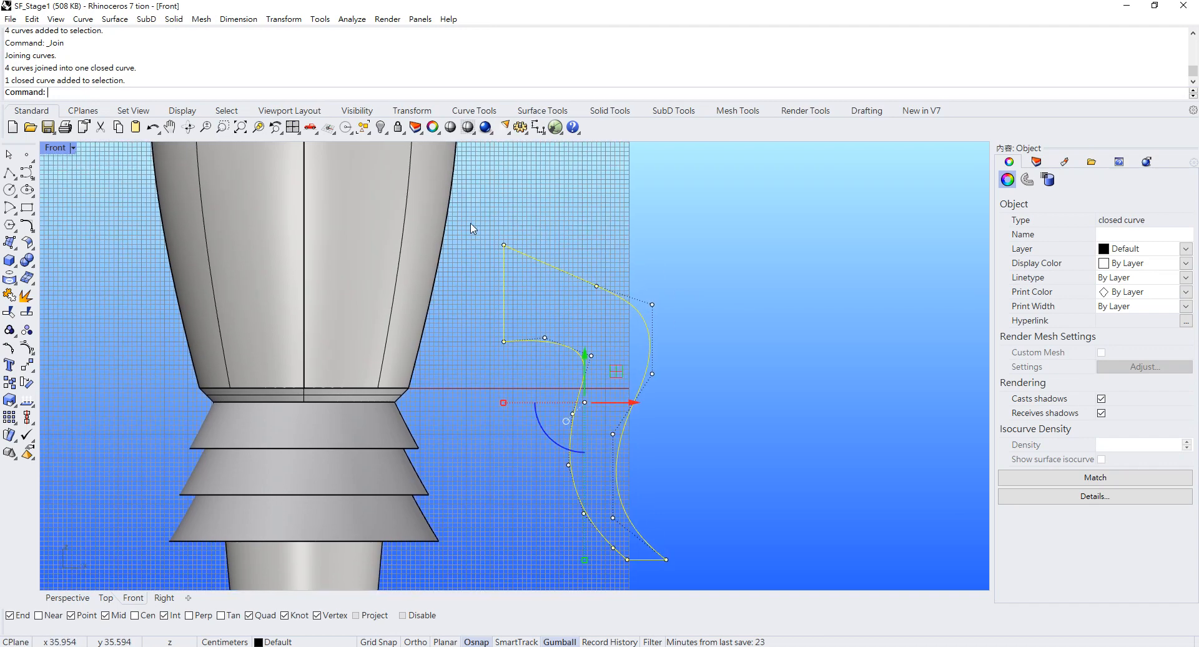
drag(481, 226, 672, 325)
drag(579, 242, 579, 226)
click(754, 286)
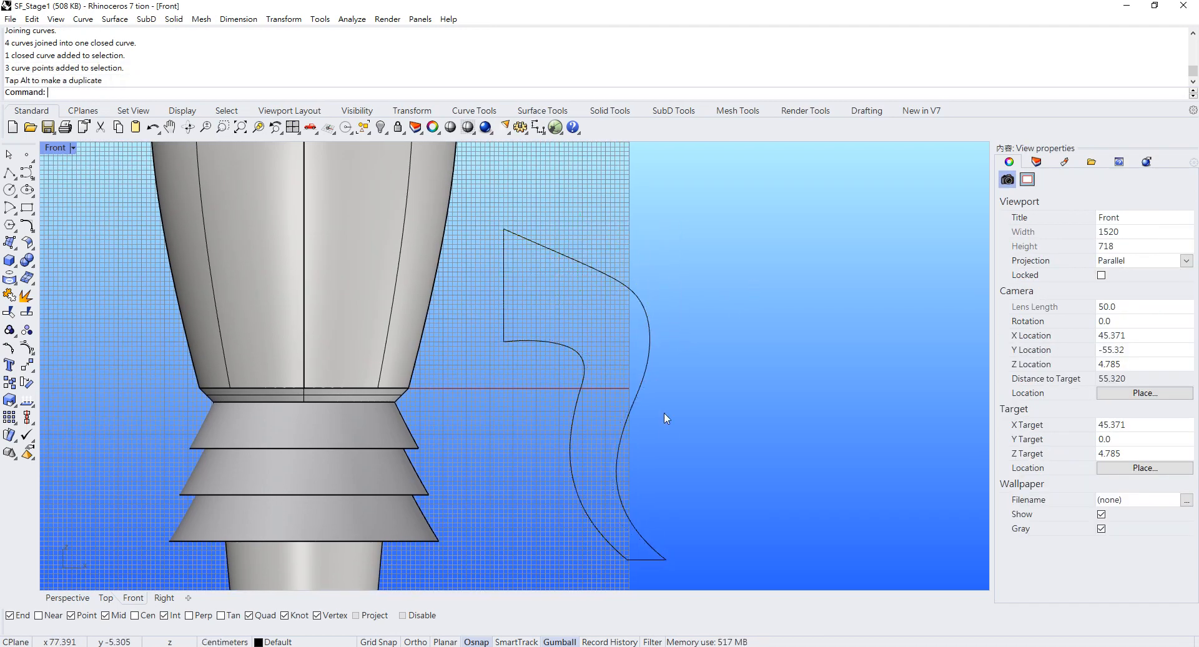
Offset the closed S-shaped profile inward by 1.5 cm with sharp corners
right_drag(664, 412, 667, 367)
click(629, 327)
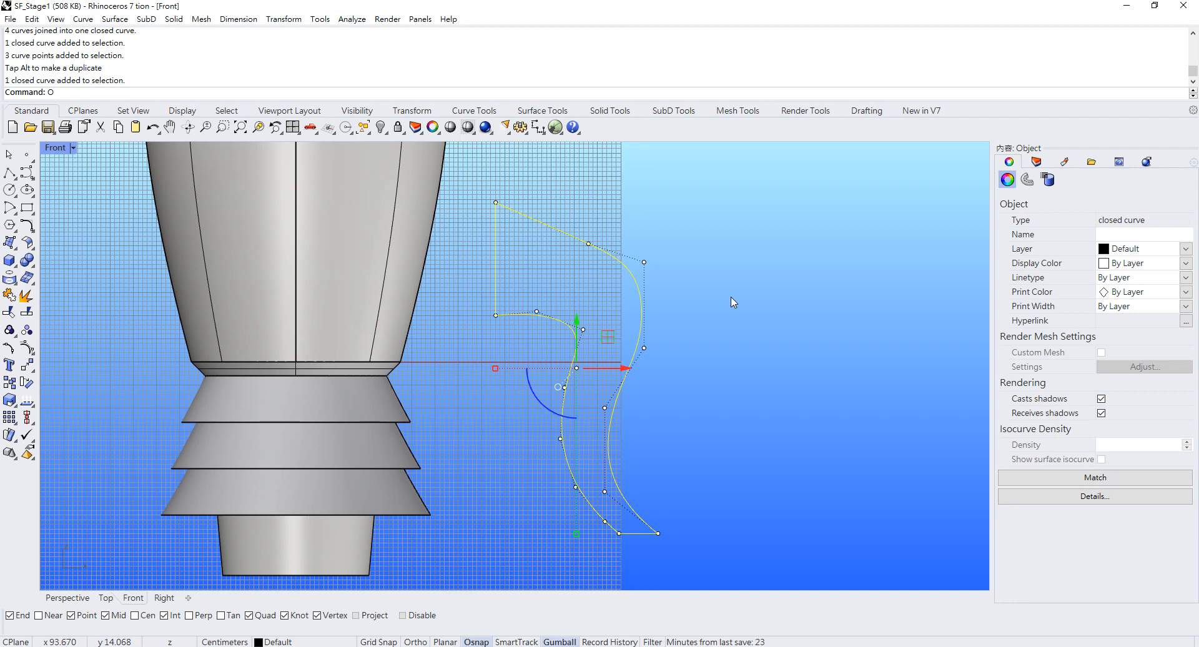
key(Escape)
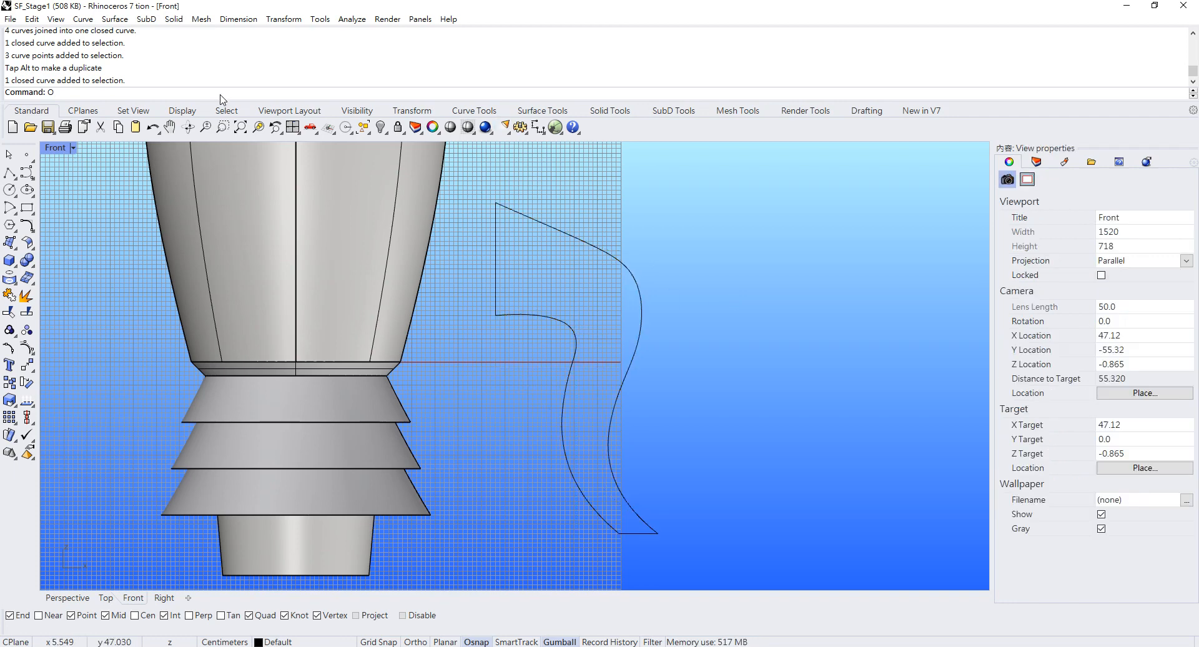
text(ffset)
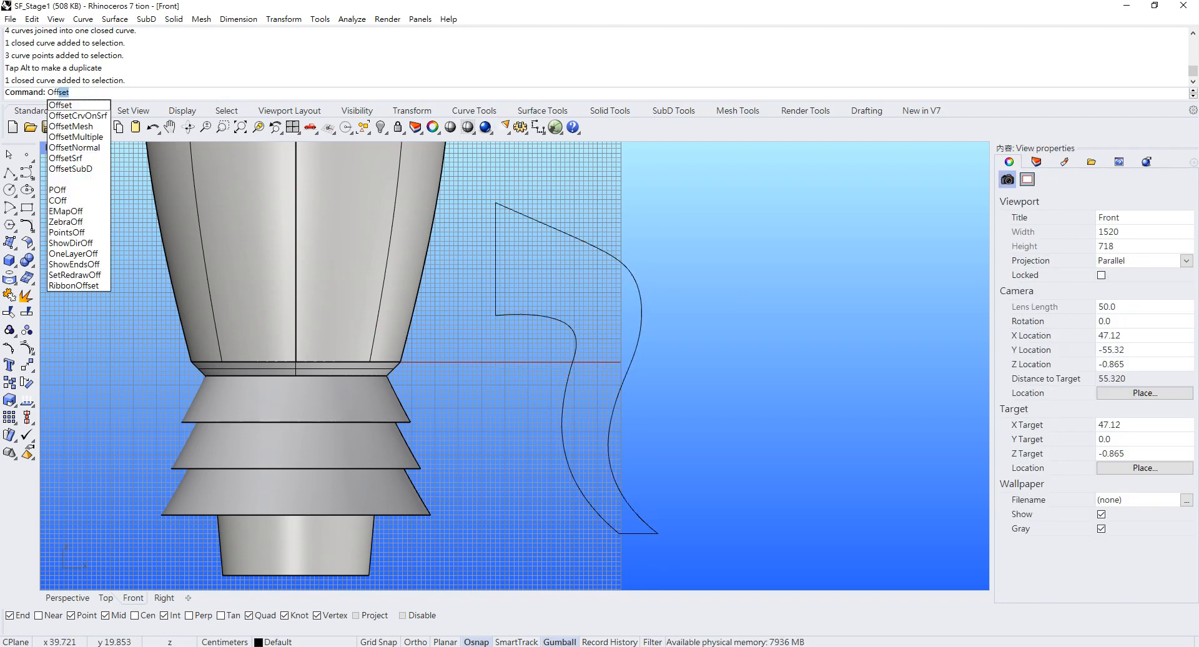
key(Return)
click(575, 352)
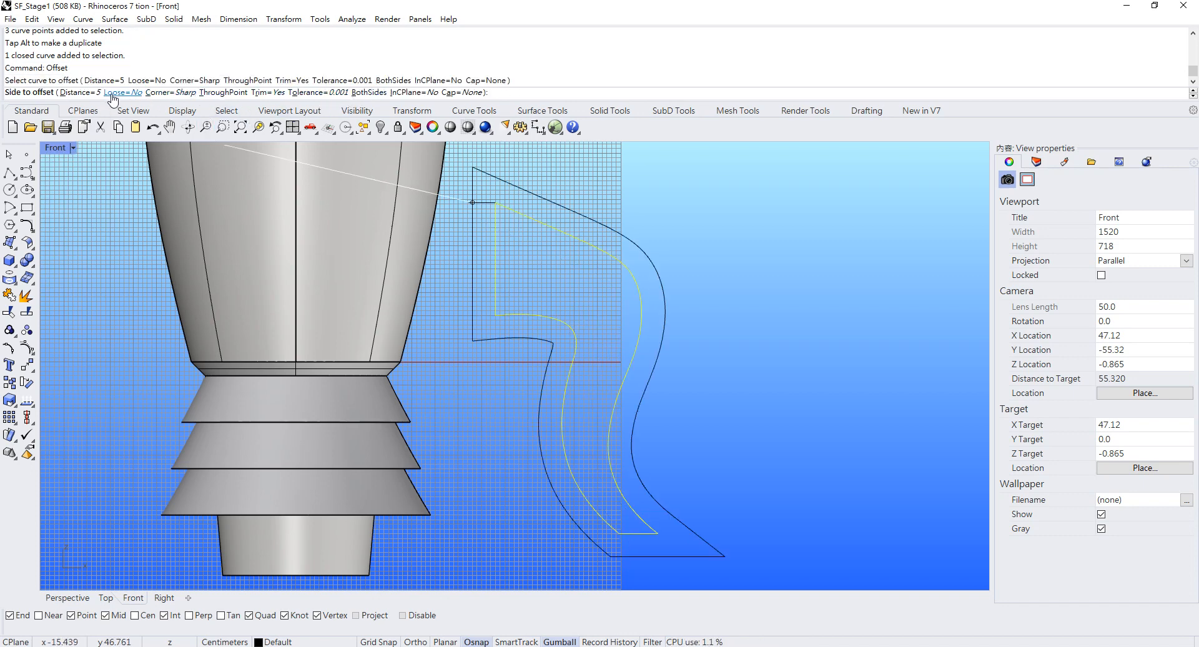
click(90, 93)
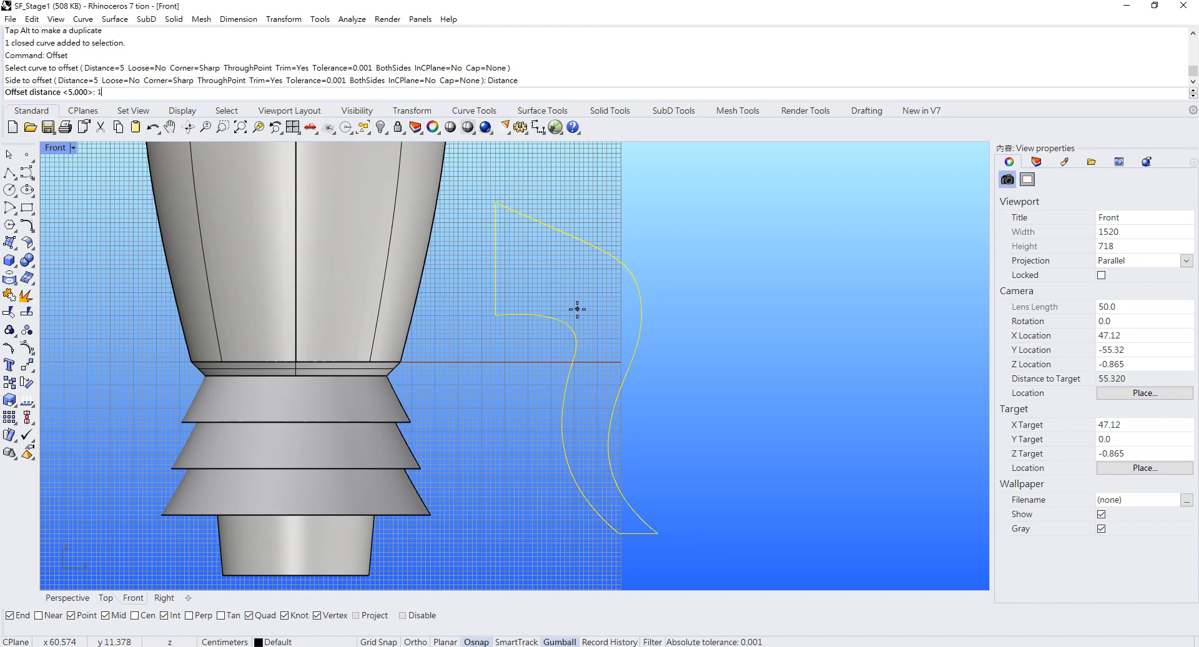
text(1)
key(Return)
click(80, 93)
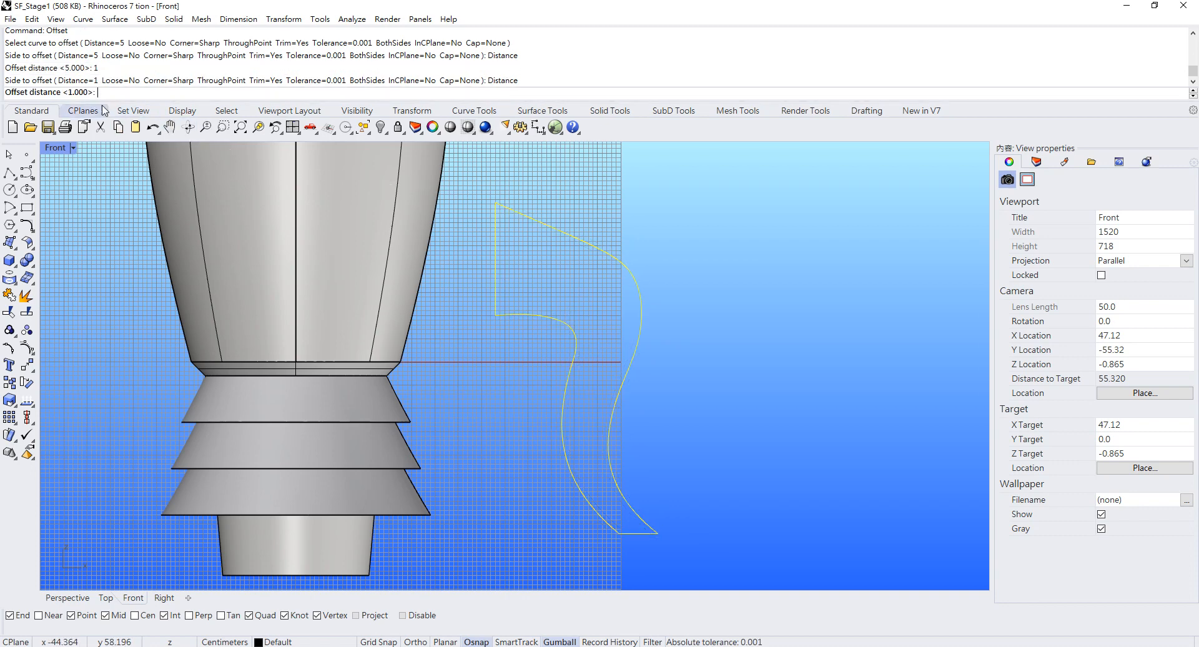
text(1.5)
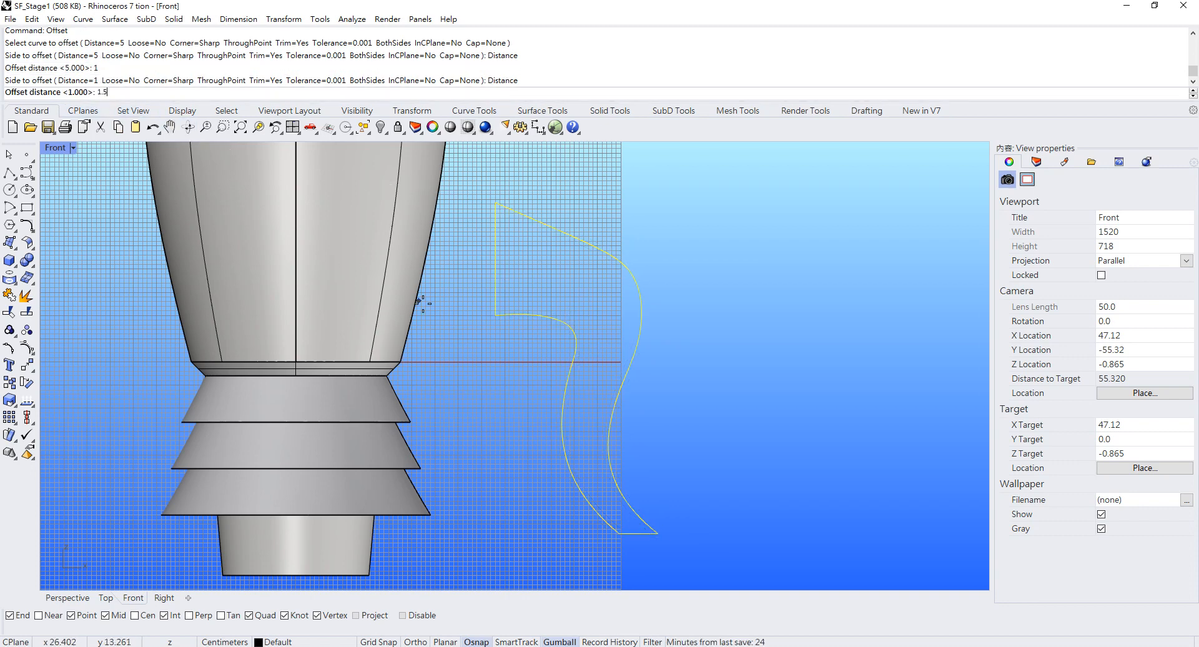
key(Return)
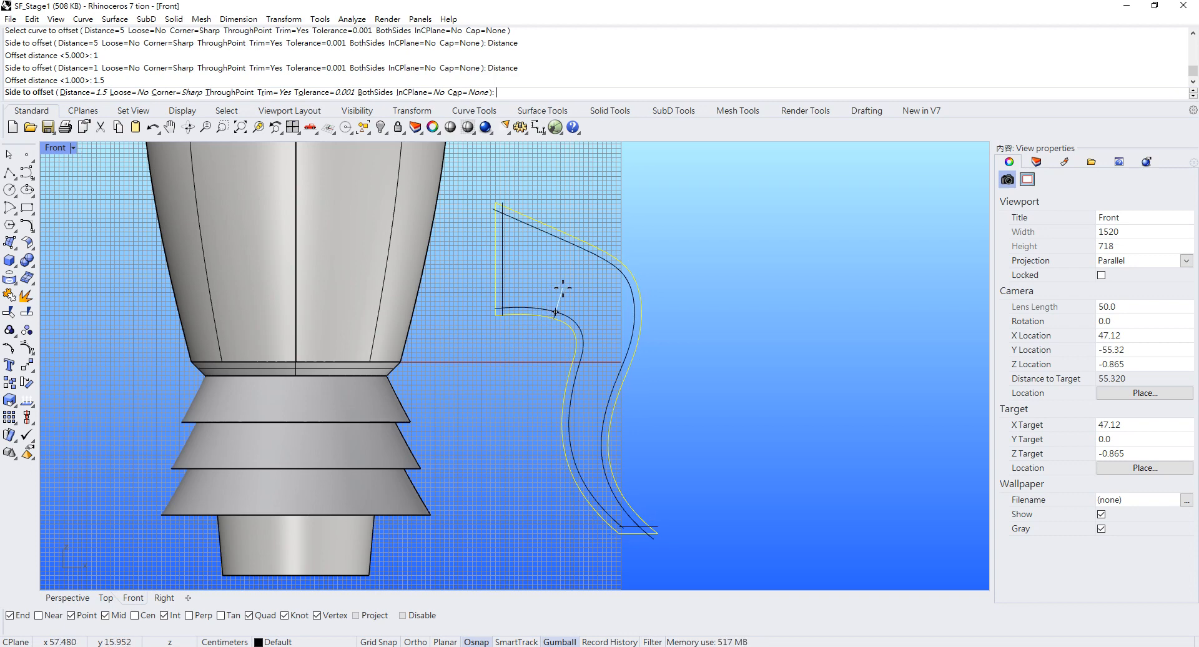
click(555, 312)
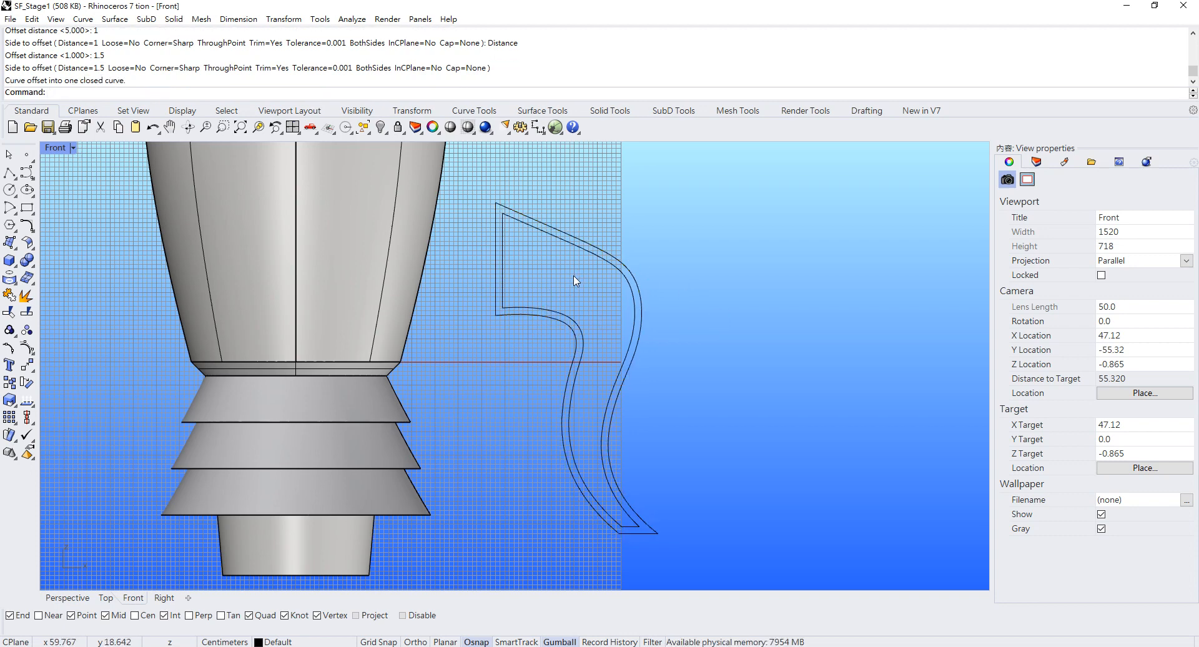
Draw a zigzag polyline from the inner profile's top corner across its upper part, returning to the lower edge's midpoint
scroll(588, 291, up, 2)
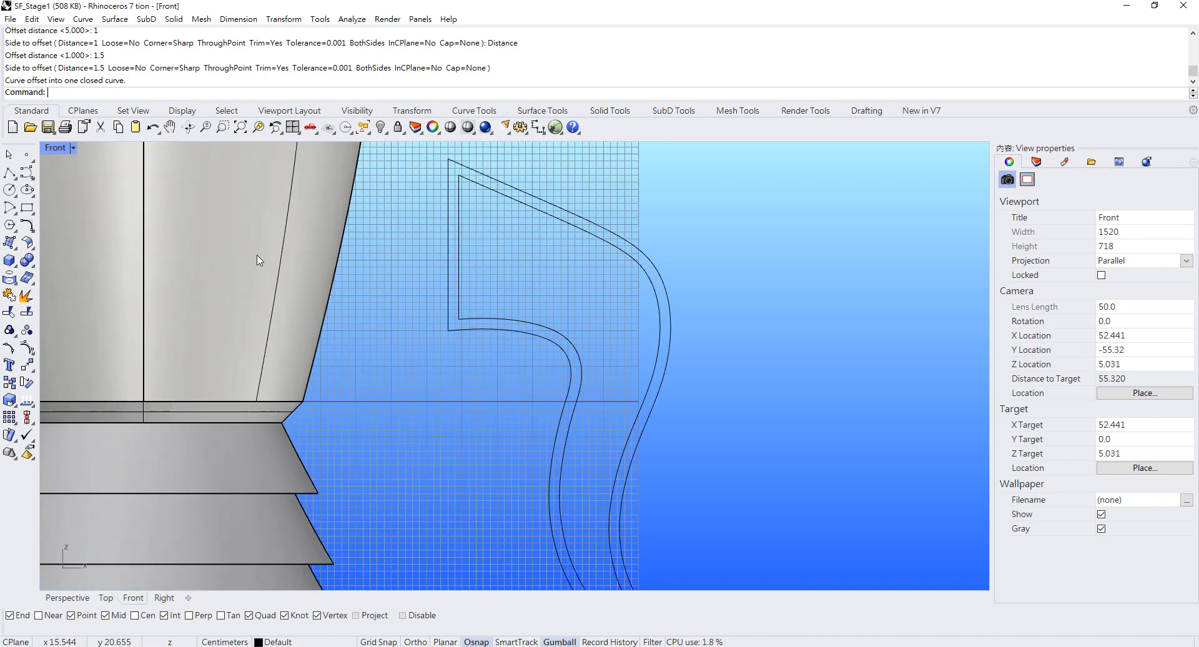
click(10, 173)
click(459, 175)
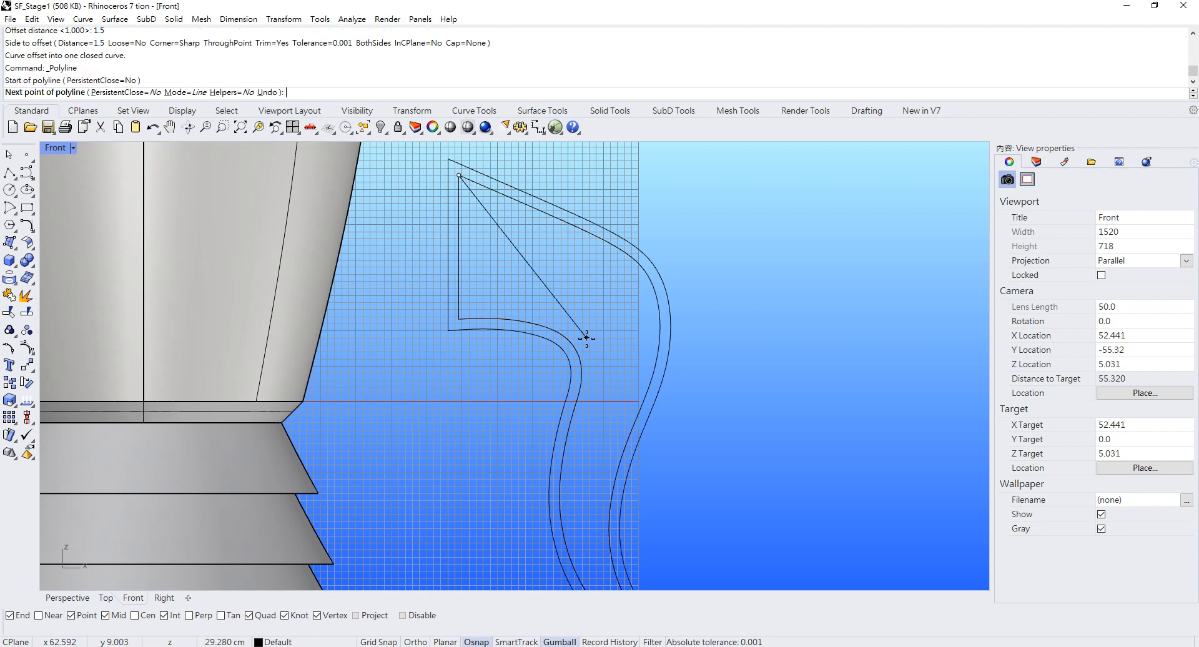
click(540, 325)
click(648, 277)
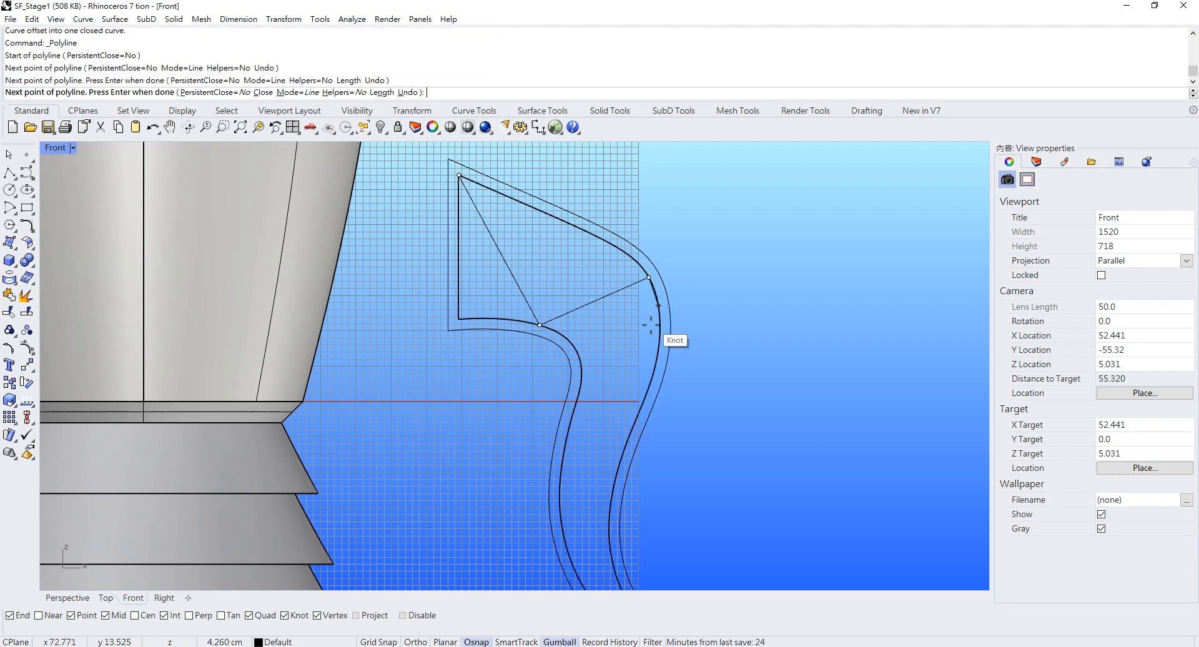
click(653, 373)
click(540, 324)
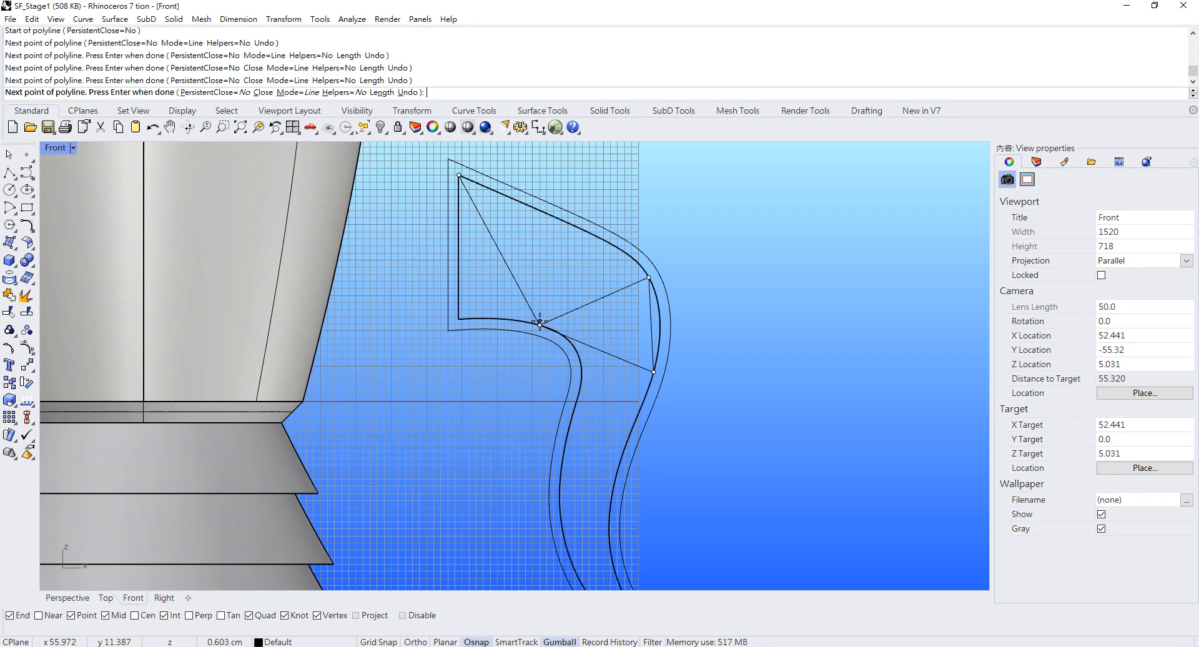
right_click(540, 322)
Draw two diagonal lines across the profile's neck, continuing the zigzag from the bend to the opposite edges
right_drag(631, 389, 621, 323)
right_click(624, 319)
click(643, 306)
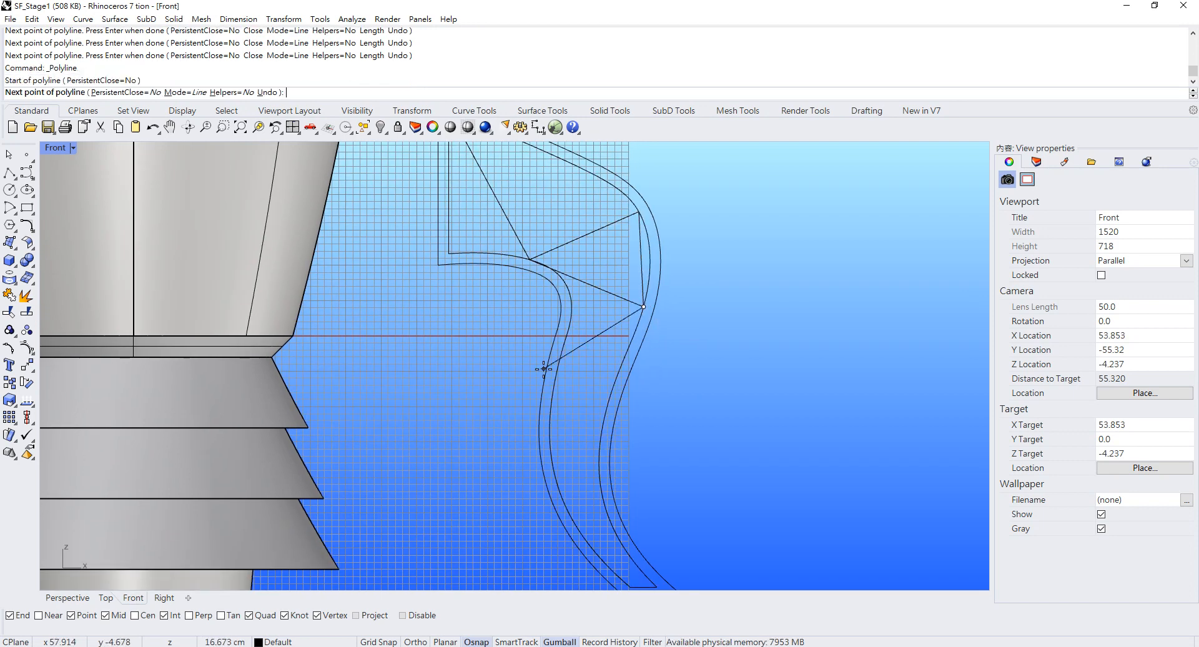
click(557, 365)
right_click(558, 365)
right_click(557, 366)
click(557, 365)
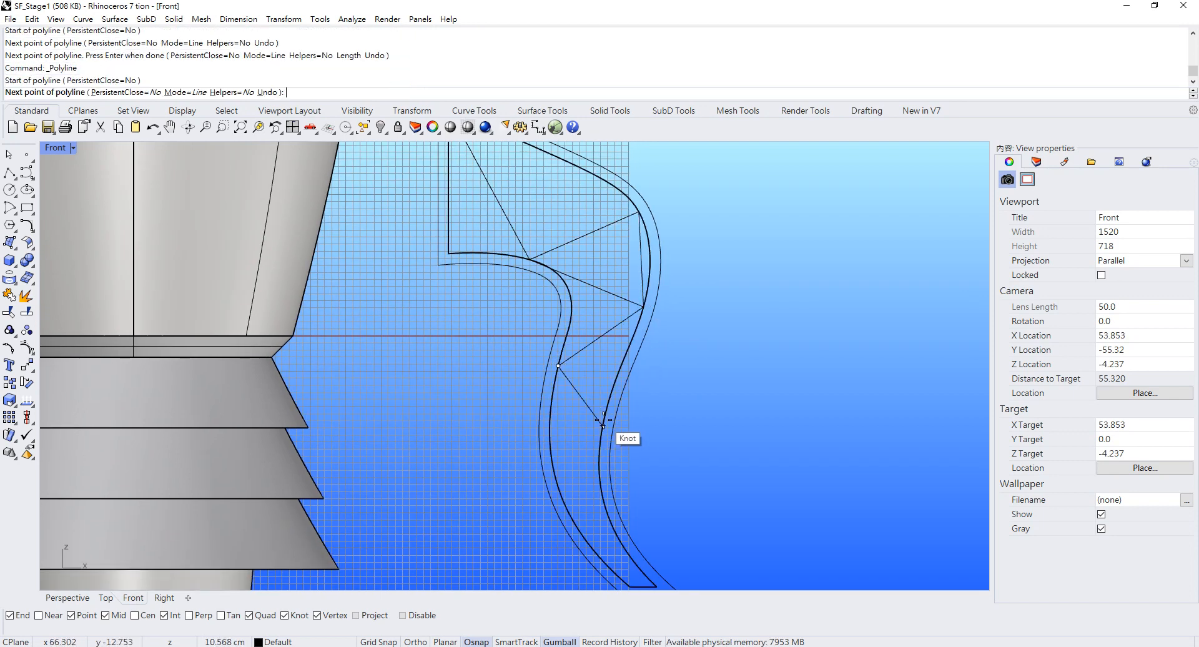
click(605, 413)
right_click(605, 413)
Continue the zigzag with alternating diagonal lines between the inner profile's edges down its lower sweep
right_drag(605, 414, 596, 342)
right_click(595, 344)
click(595, 344)
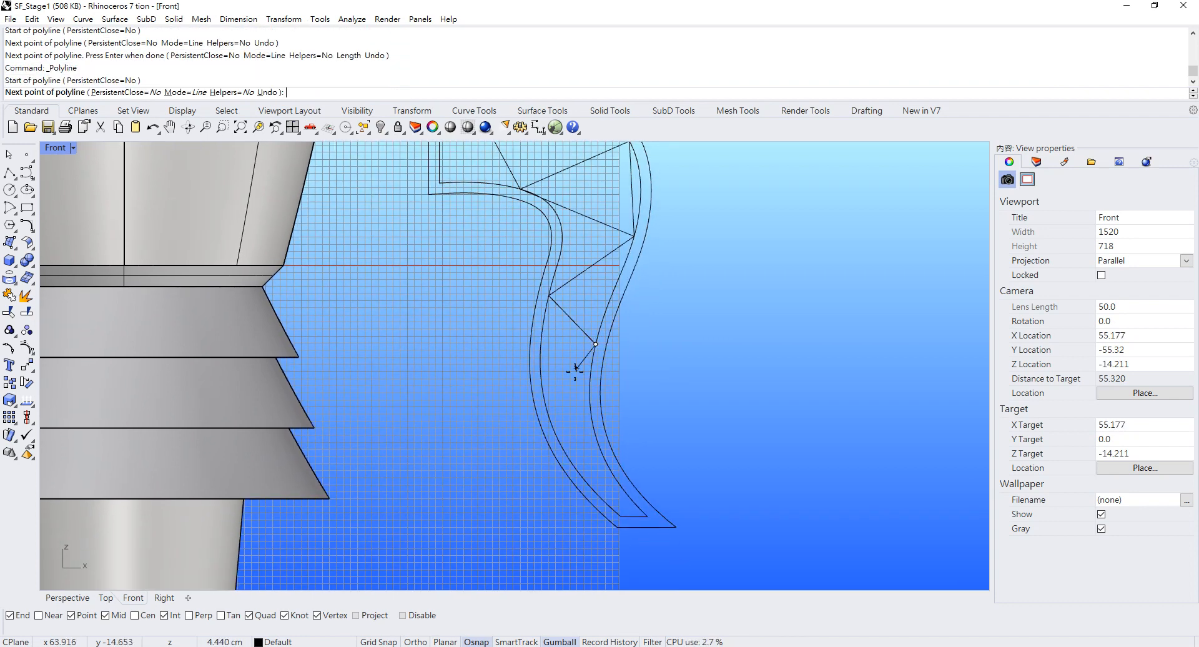
click(541, 377)
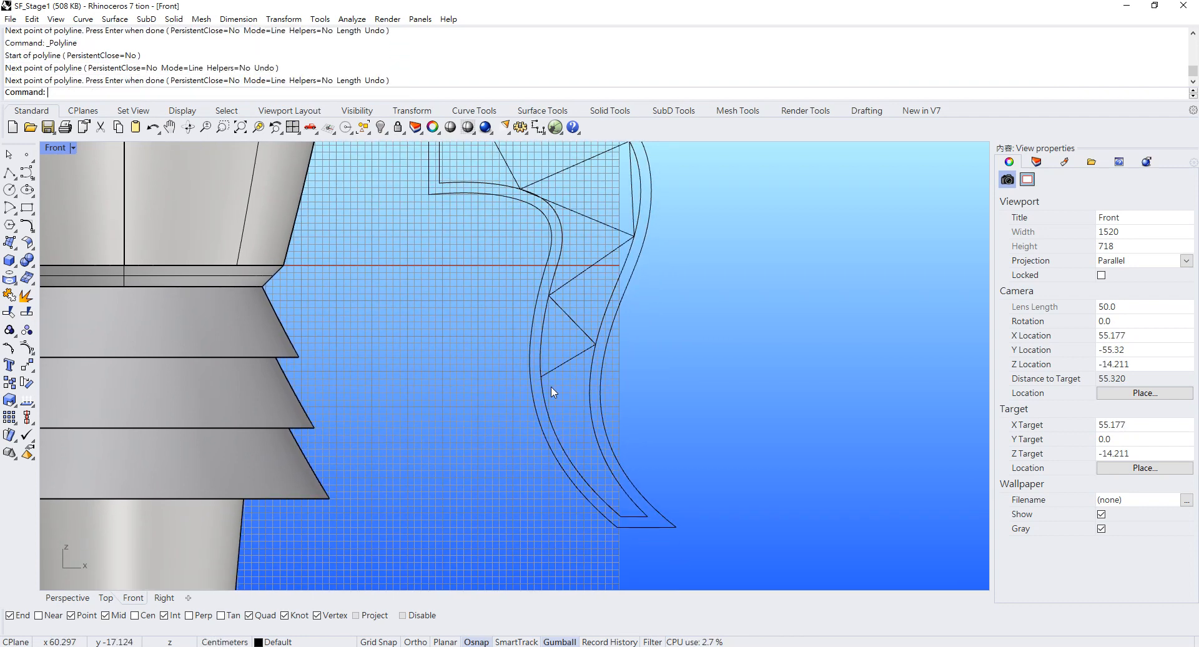
right_click(587, 414)
right_click(588, 411)
click(589, 406)
click(559, 441)
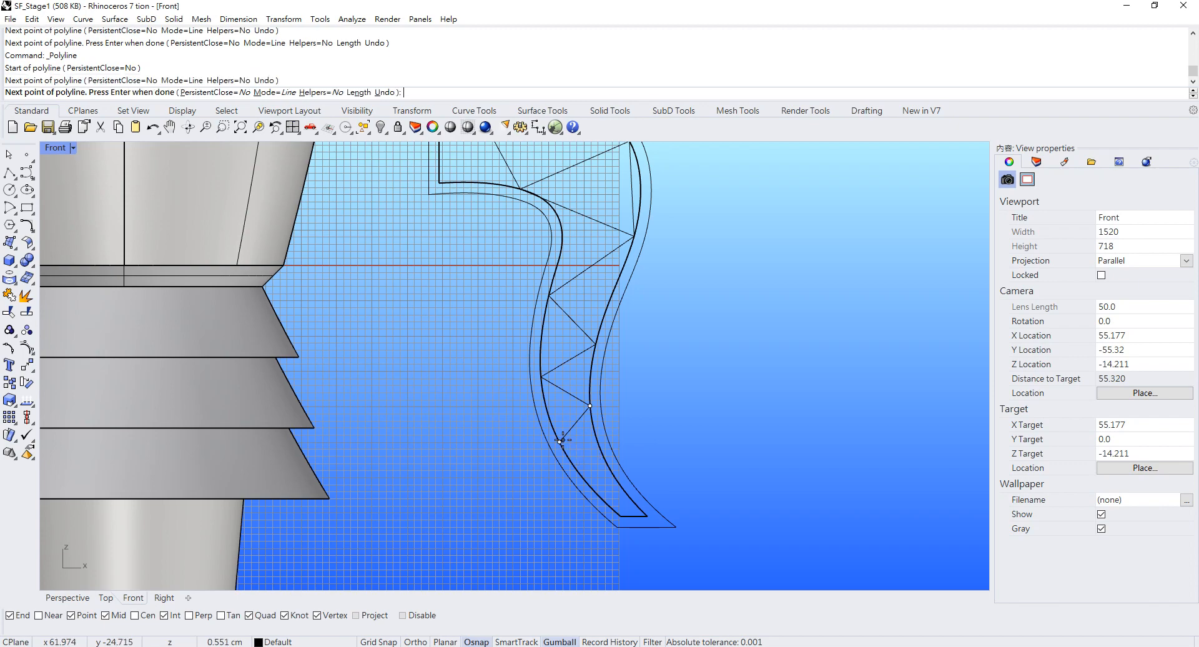
right_click(561, 441)
right_click(563, 441)
click(560, 441)
click(607, 464)
right_click(607, 466)
Delete the upper zigzag polyline and the first diagonal line below it
scroll(653, 331, down, 4)
right_drag(652, 331, 643, 378)
scroll(606, 342, up, 4)
right_drag(607, 342, 619, 466)
scroll(520, 284, up, 4)
click(519, 353)
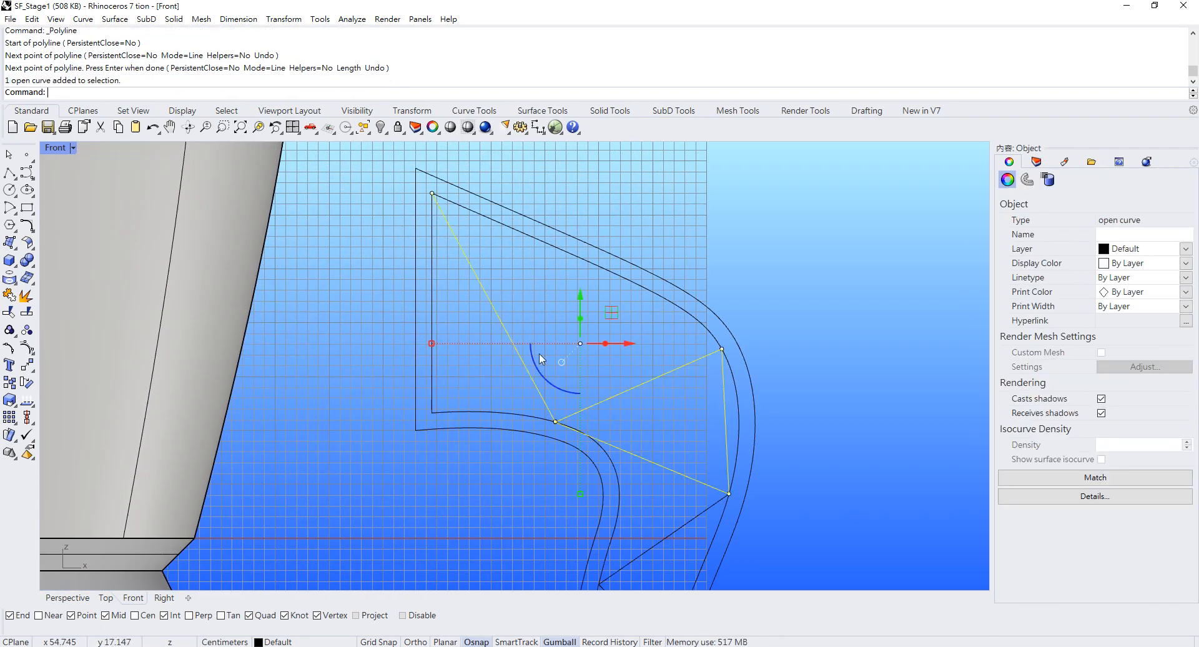
right_drag(657, 390, 605, 304)
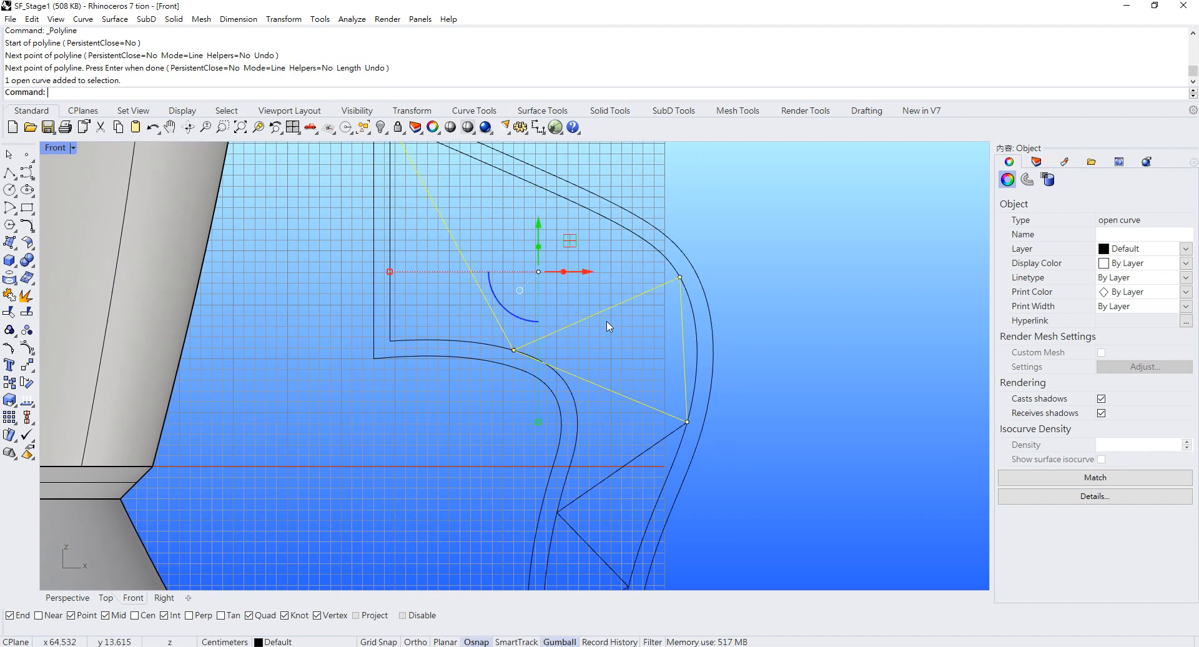
scroll(596, 312, down, 2)
shift+click(626, 400)
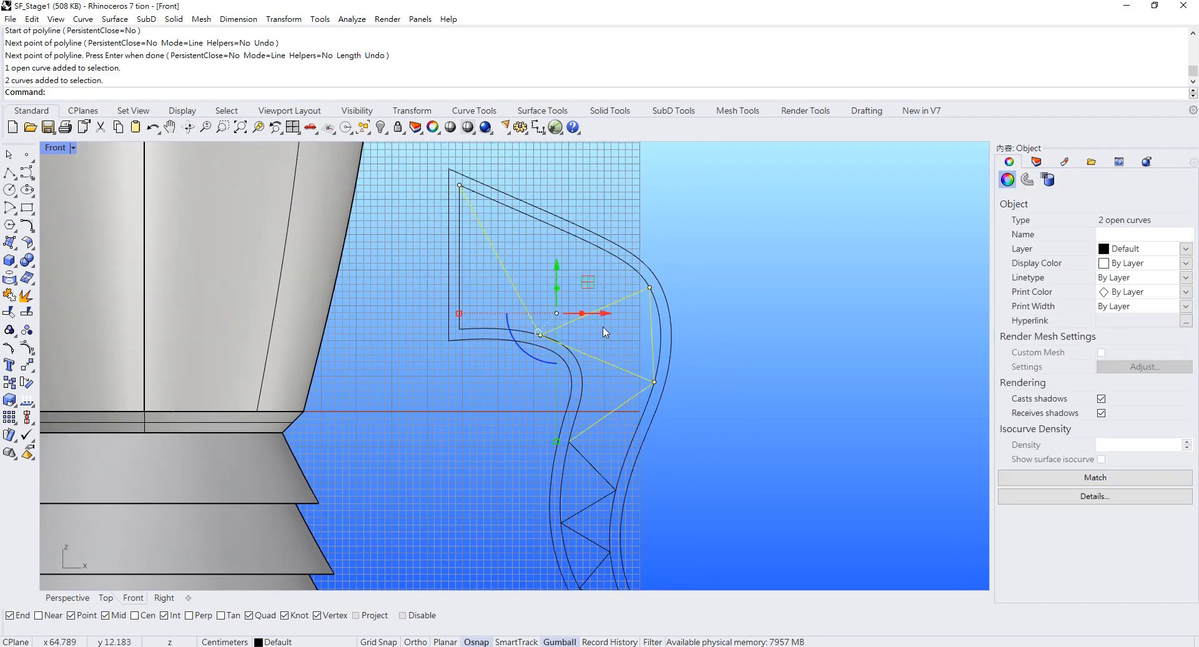
key(Delete)
Delete the remaining diagonal lines along the profile's neck and lower sweep
click(595, 470)
key(Delete)
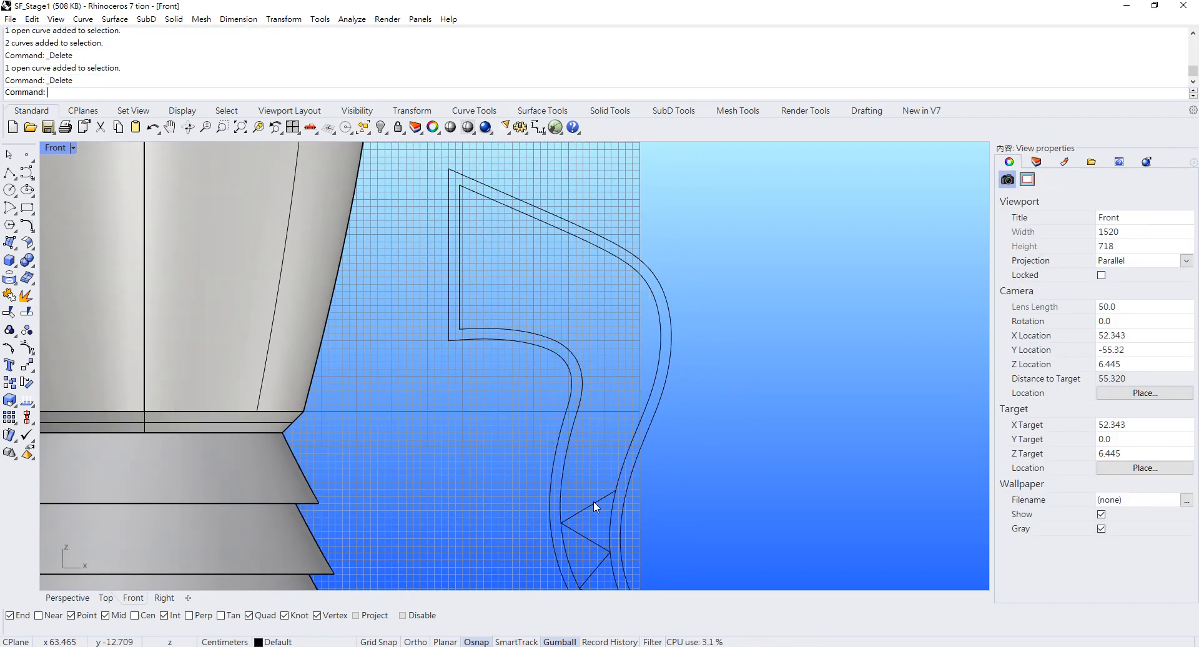
click(594, 503)
key(Delete)
right_drag(600, 513, 600, 441)
click(586, 470)
key(Delete)
click(592, 501)
key(Delete)
click(598, 531)
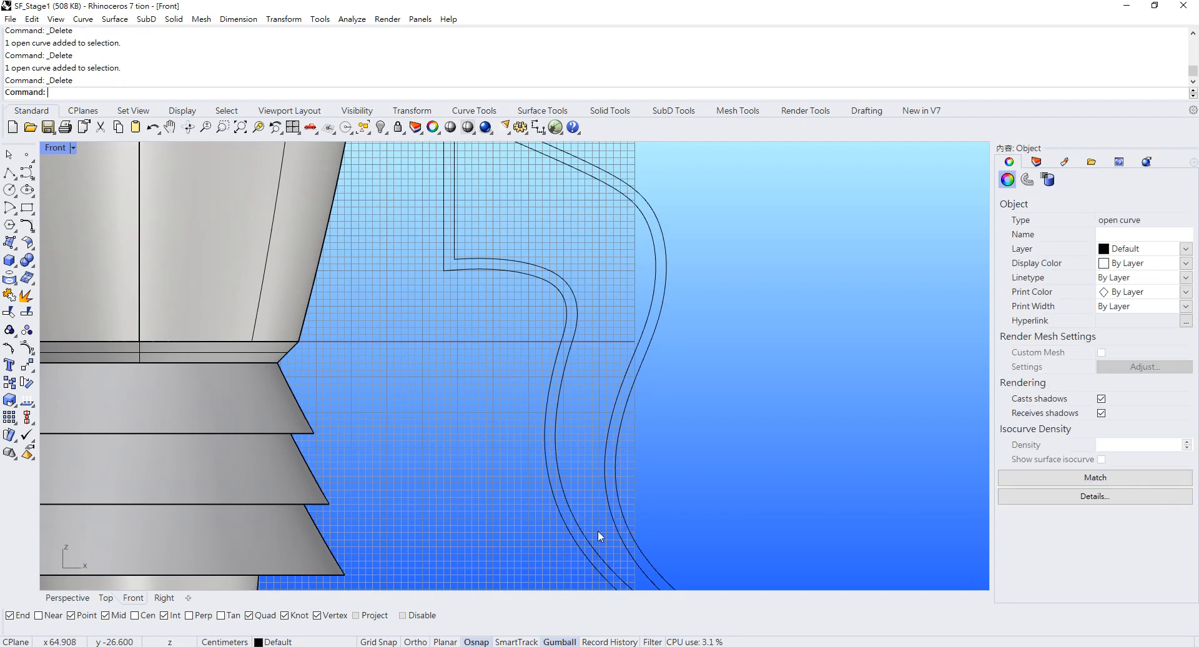
key(Delete)
Draw a two-segment polyline from the inner profile's upper corner to its lower edge's midpoint and across to the outer bend's knot
scroll(593, 488, down, 6)
scroll(529, 332, up, 4)
click(9, 173)
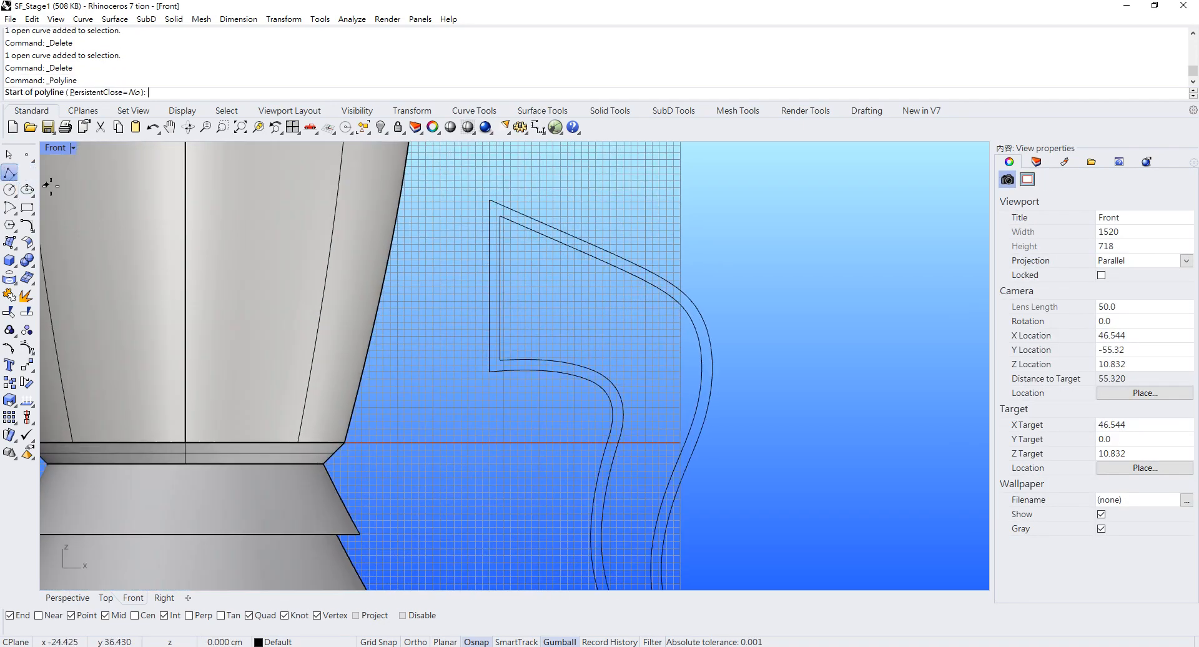
click(500, 216)
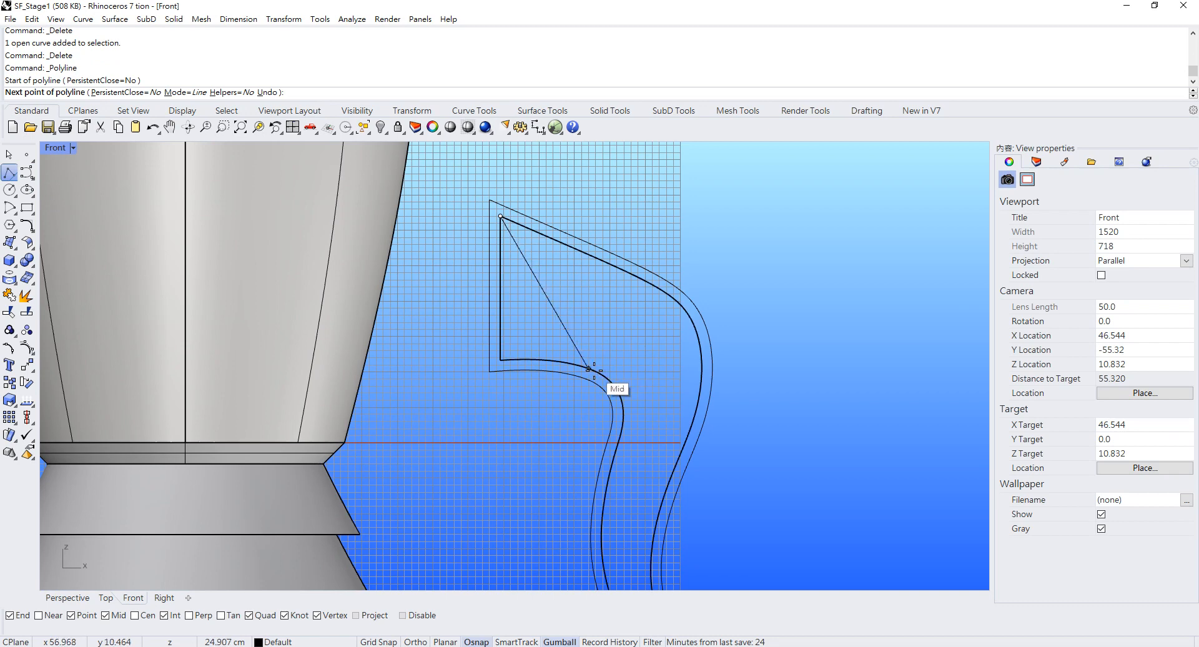
click(588, 369)
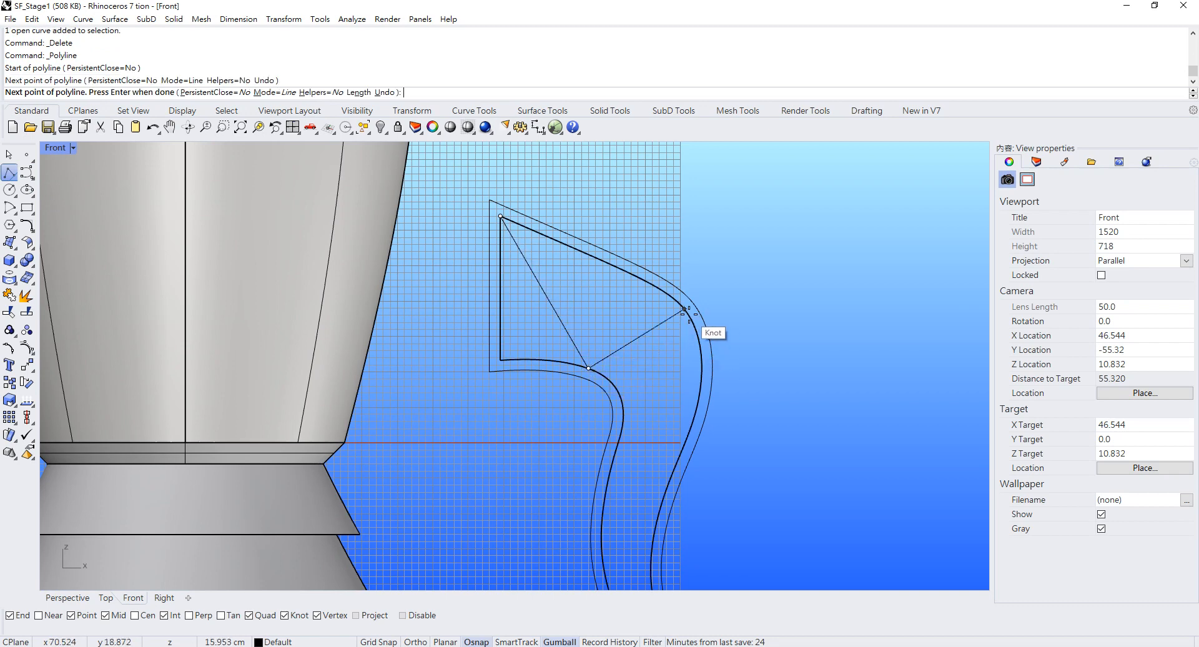
click(683, 309)
key(Return)
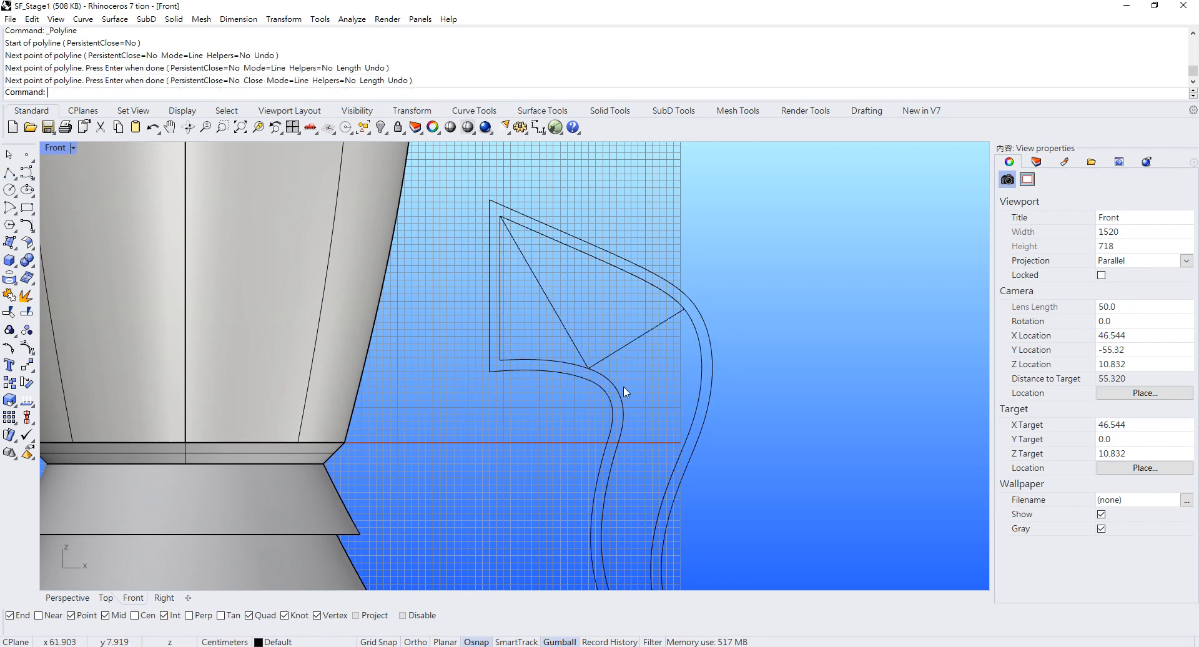
Draw two separate diagonal lines down the neck, from the polyline's lower vertex to the outer side and back to the inner side
key(Return)
click(593, 374)
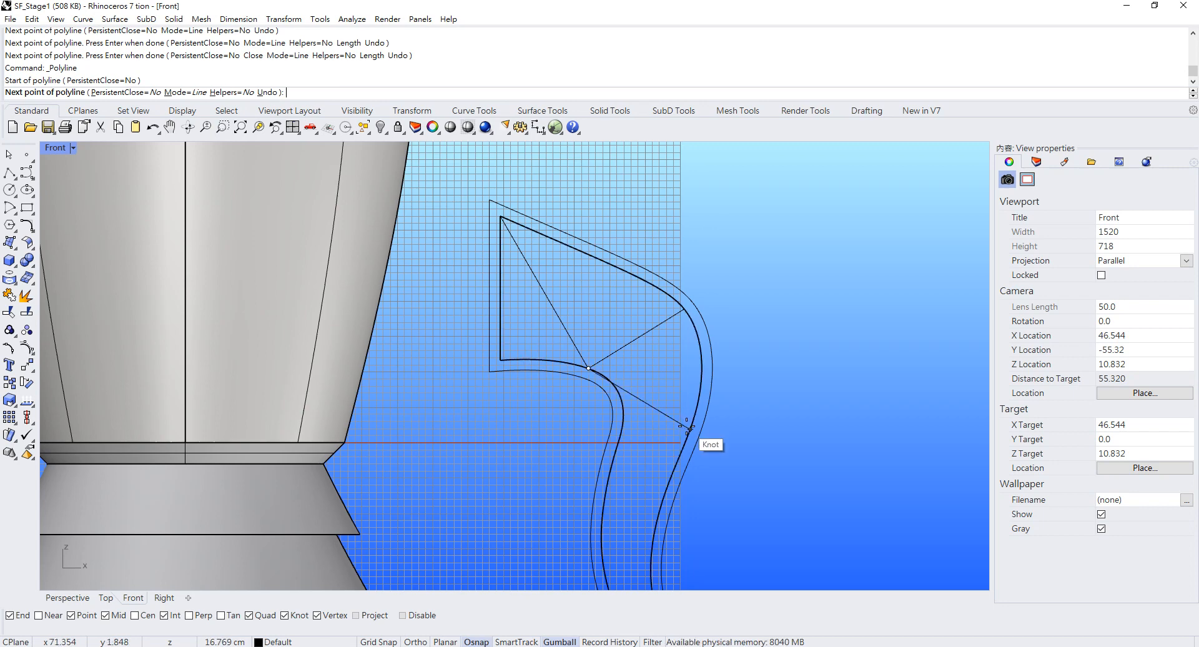
click(686, 427)
right_click(686, 427)
right_drag(666, 431, 652, 349)
right_click(671, 351)
click(674, 347)
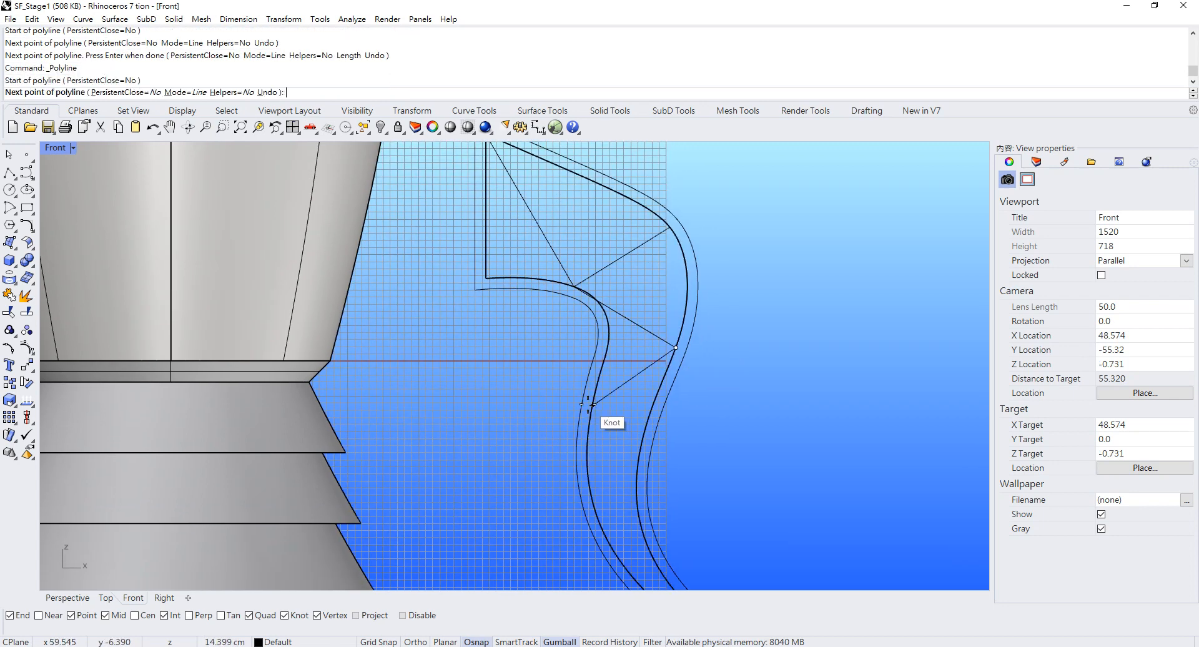
key(Return)
key(Return)
Continue the zigzag with two separate diagonal lines between the inner profile's edges along its lower sweep
right_drag(587, 405, 583, 340)
click(573, 334)
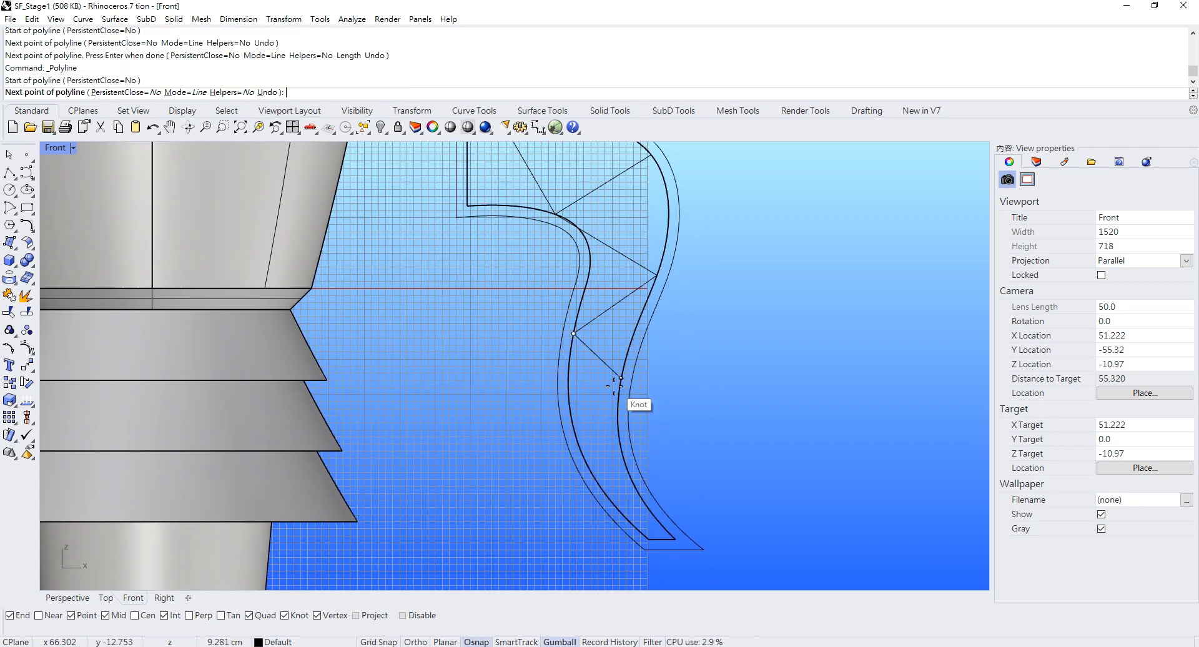
click(617, 414)
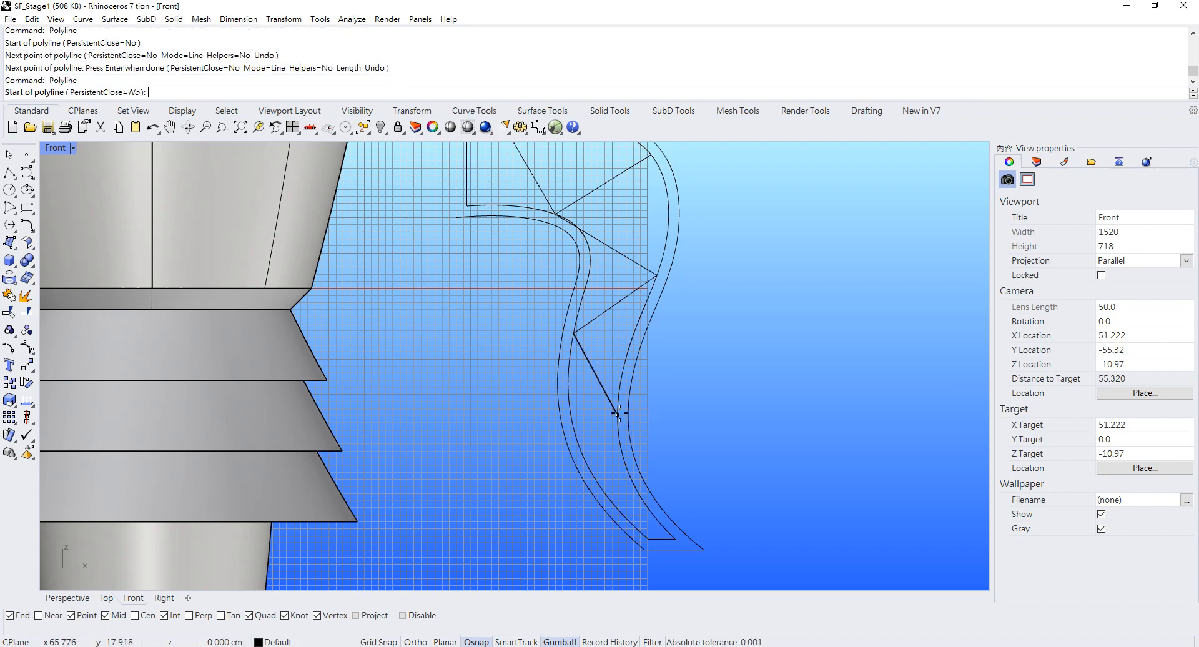
click(581, 453)
key(Return)
scroll(680, 407, down, 5)
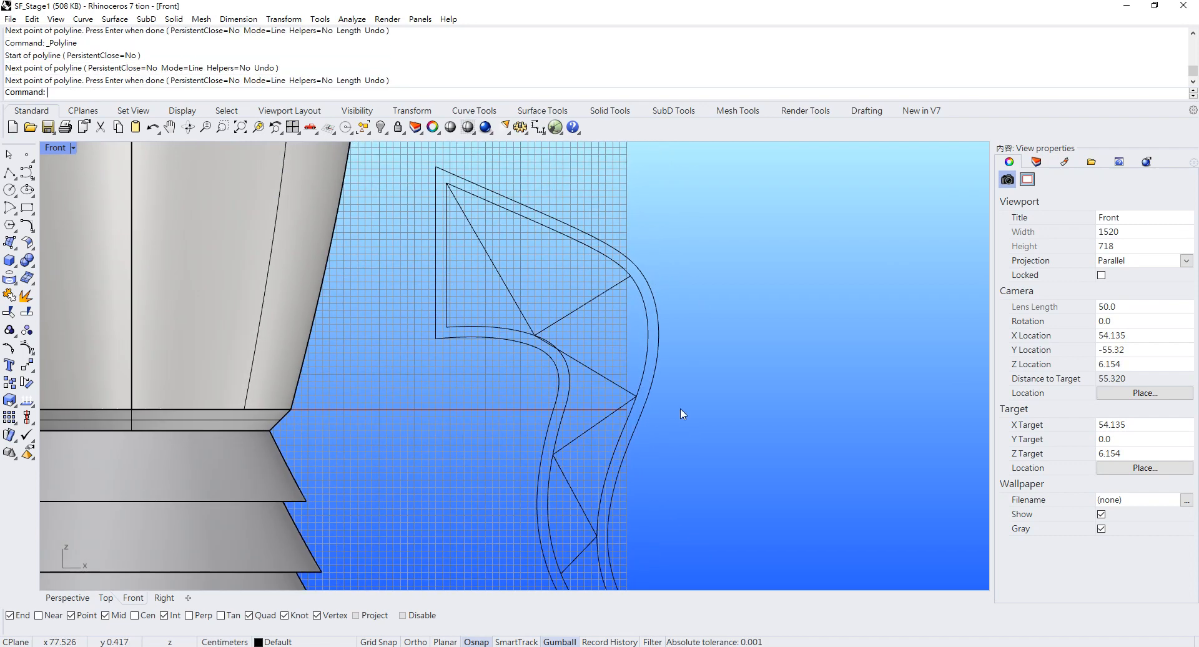
Using the inner profile as cutter, trim the piece of the first neck diagonal that crosses outside it at the bend
scroll(502, 289, up, 5)
scroll(485, 297, up, 10)
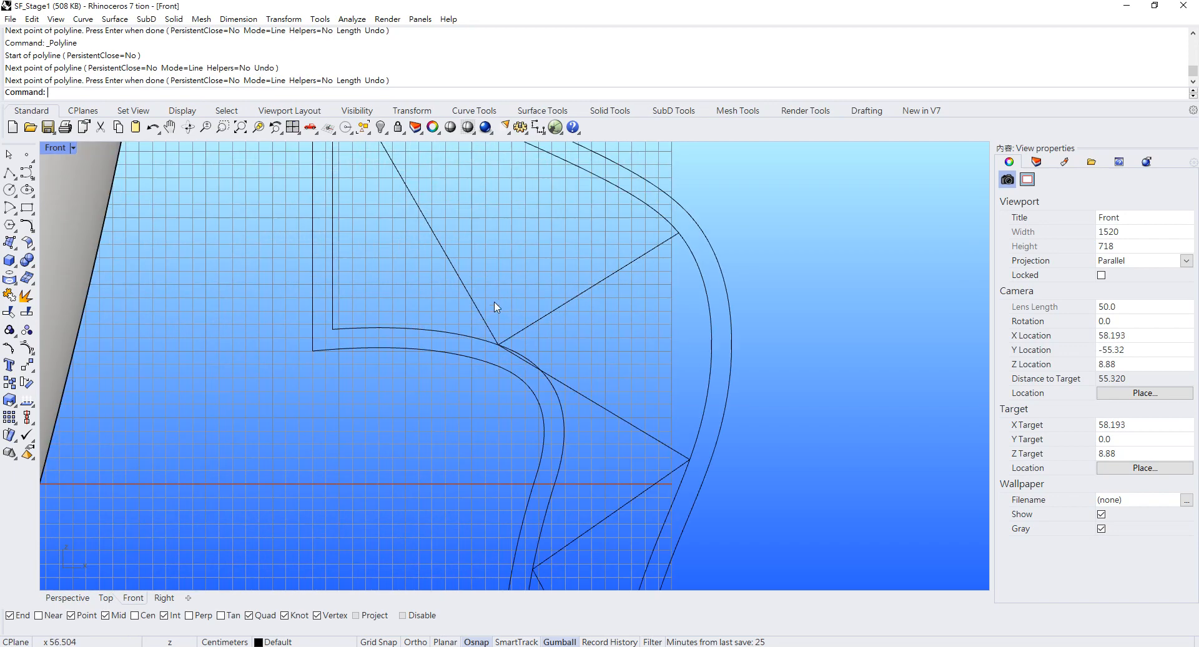
scroll(518, 356, down, 6)
right_drag(503, 289, 531, 349)
scroll(589, 451, up, 10)
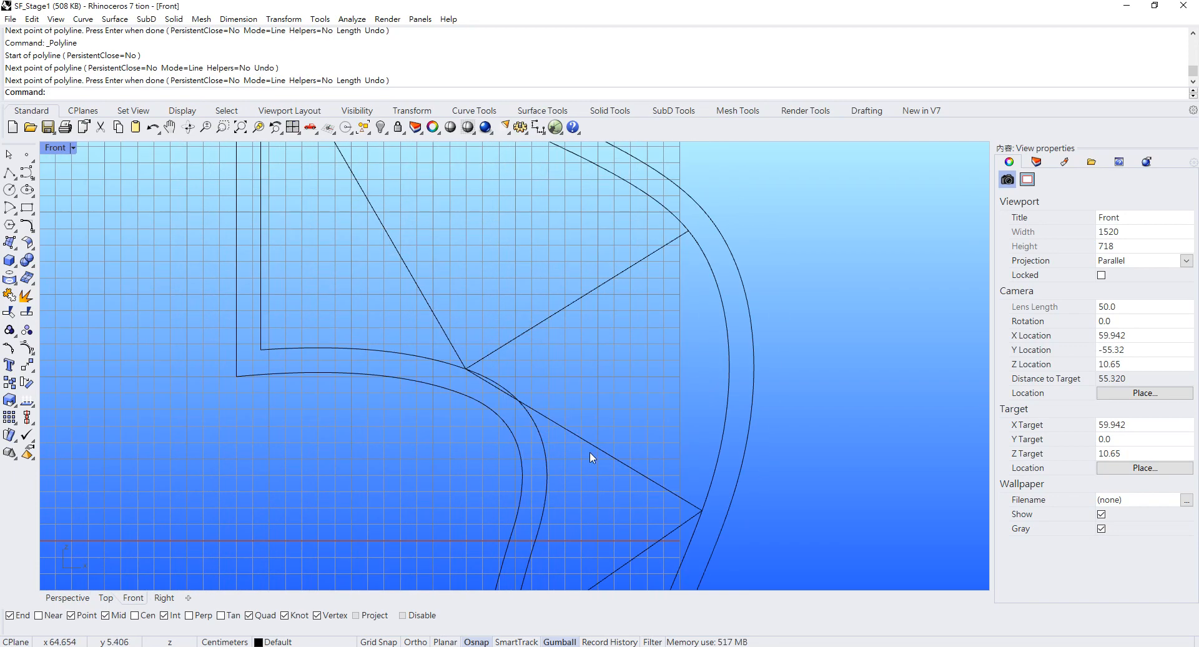
scroll(533, 410, down, 7)
scroll(529, 410, up, 5)
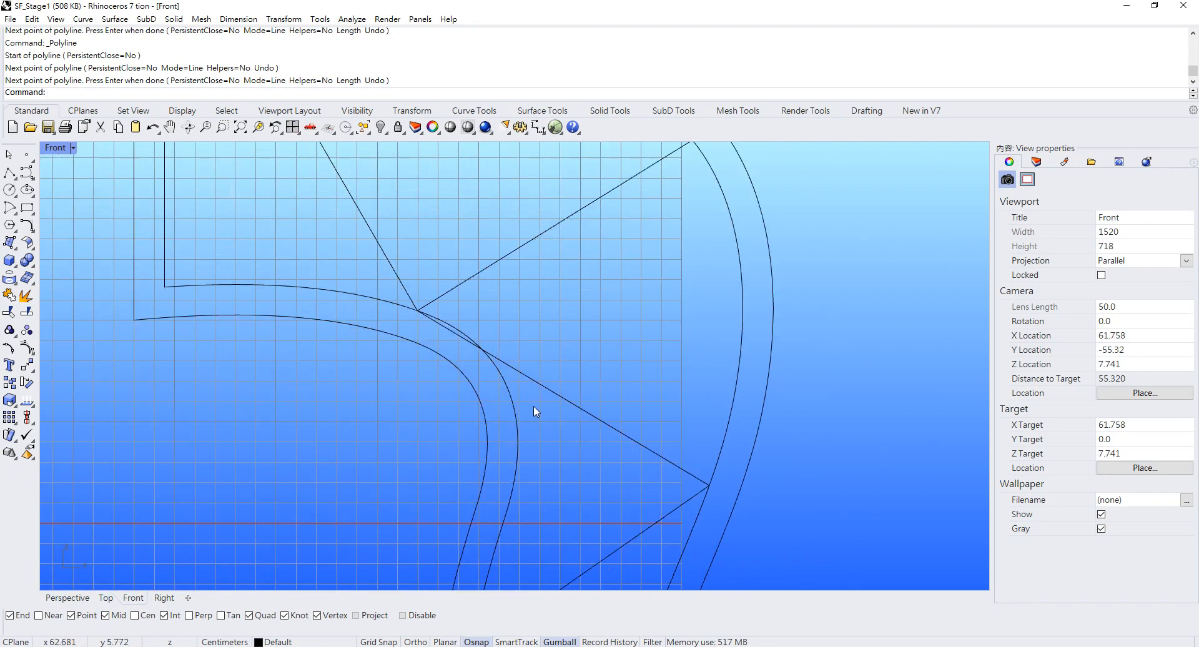
scroll(537, 405, down, 5)
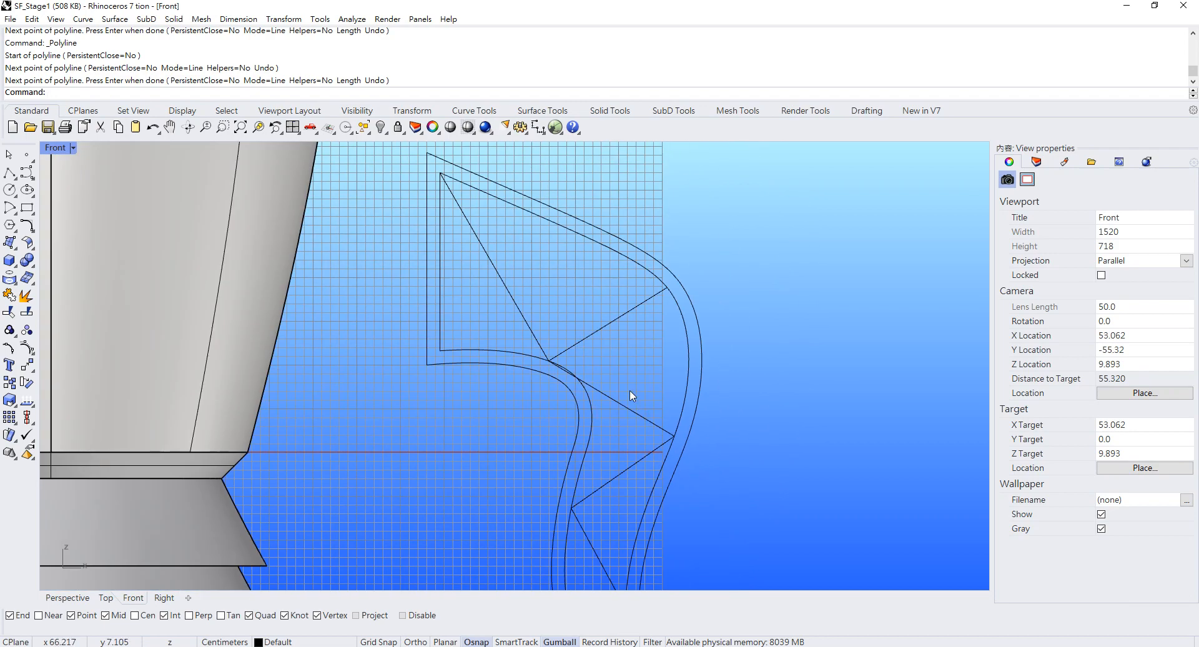
key(ctrl+t)
scroll(604, 420, up, 3)
click(565, 390)
scroll(541, 356, up, 3)
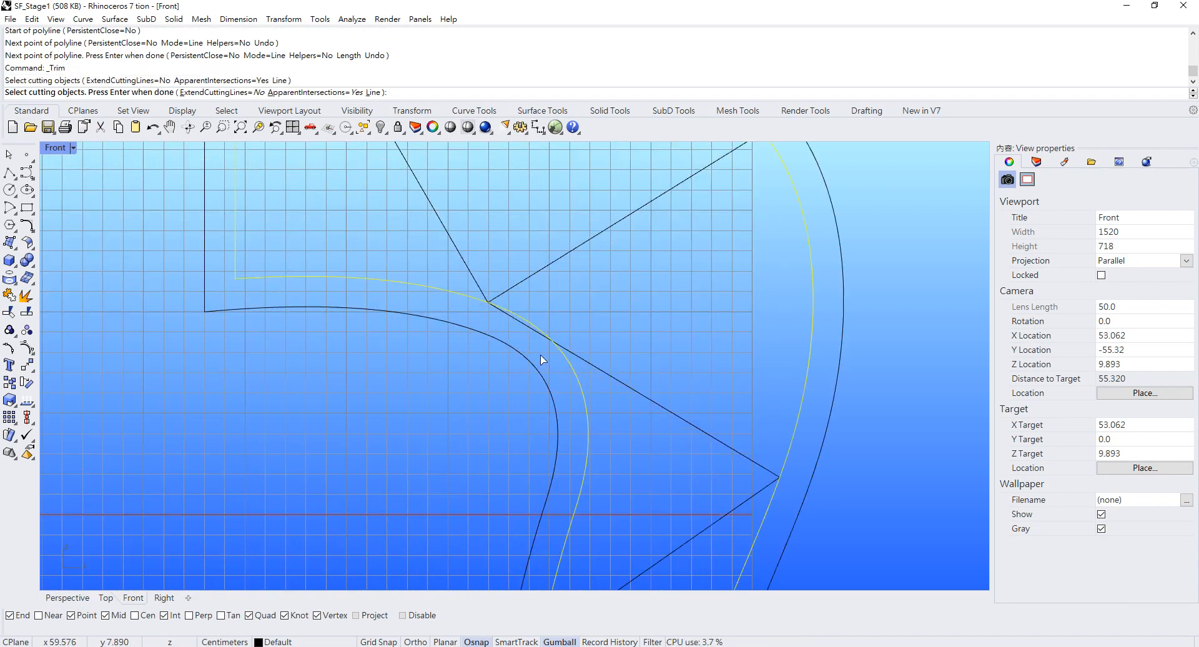
key(Return)
click(530, 338)
key(Return)
scroll(535, 335, down, 5)
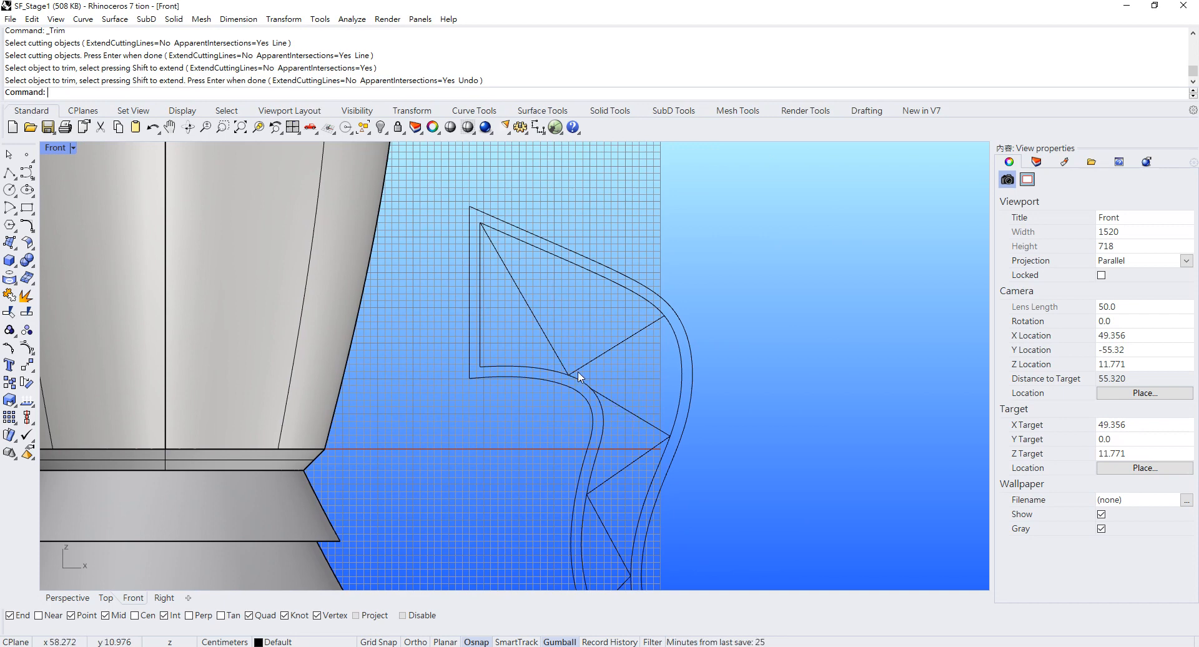
Offset the upper V-shaped bracing polyline 1.5 cm toward the inside of its V
scroll(594, 351, up, 4)
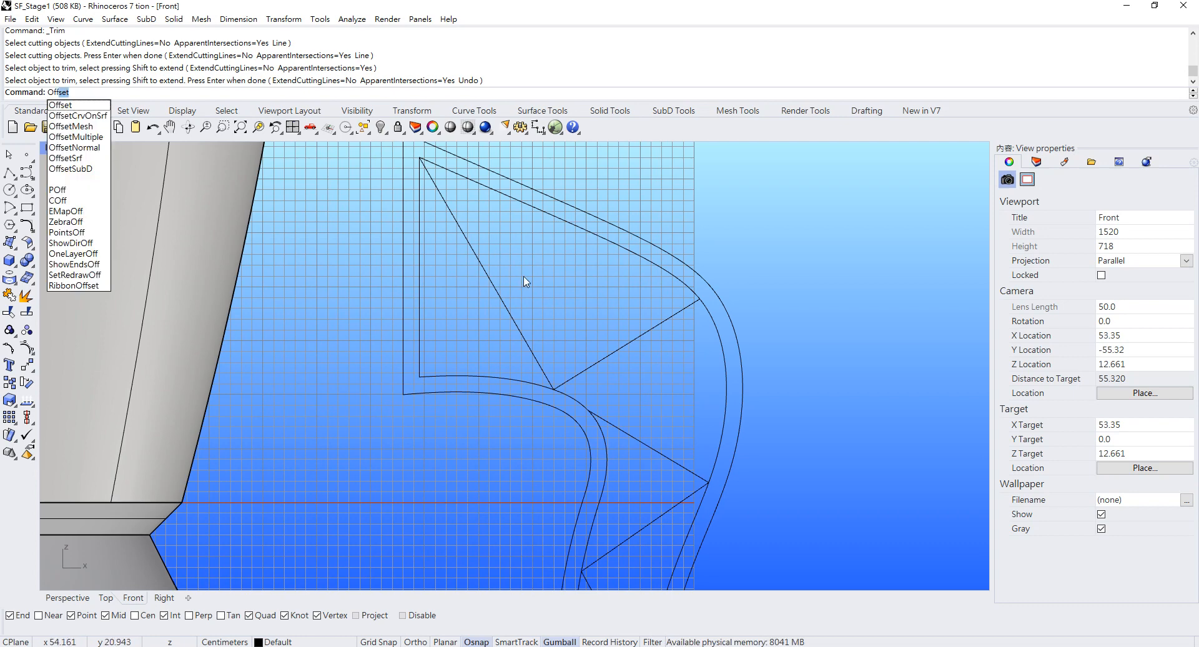
key(Return)
click(510, 316)
click(542, 298)
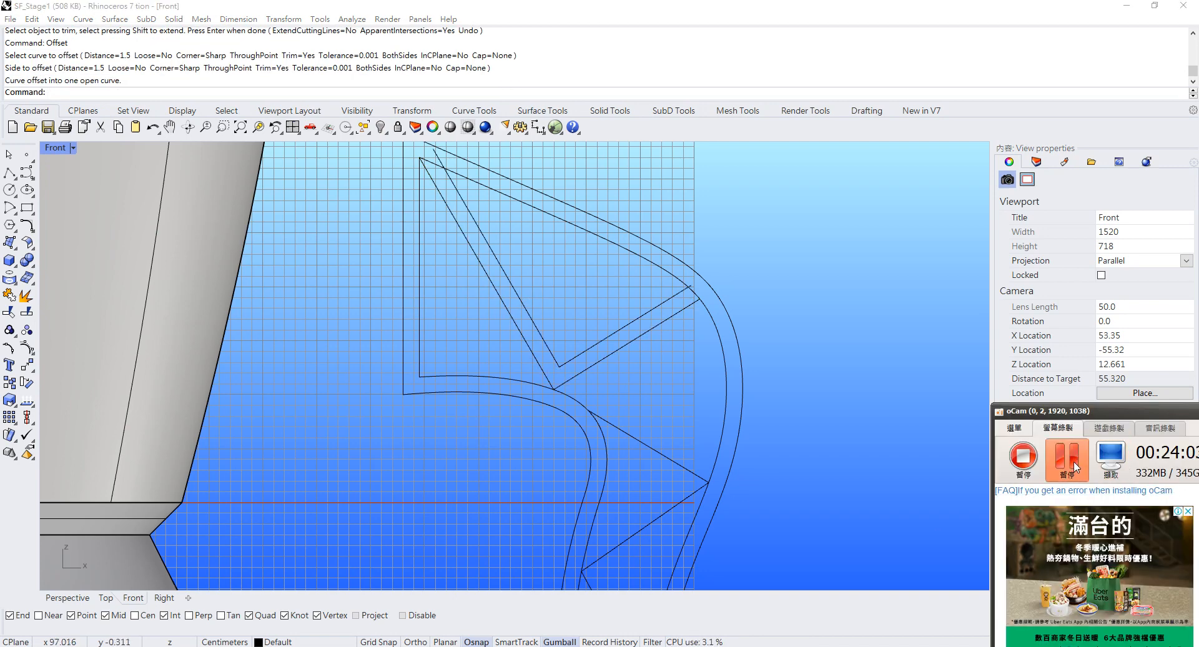
Offset the trimmed upper neck diagonal 1.5 cm upward
click(641, 443)
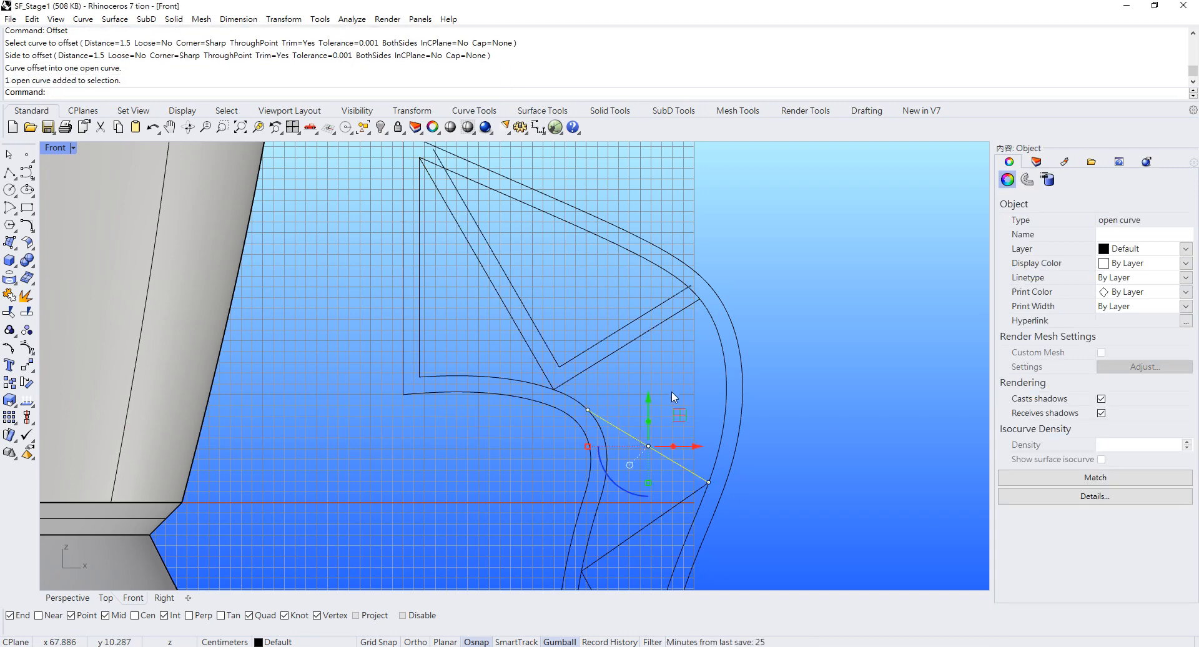
text(Offset)
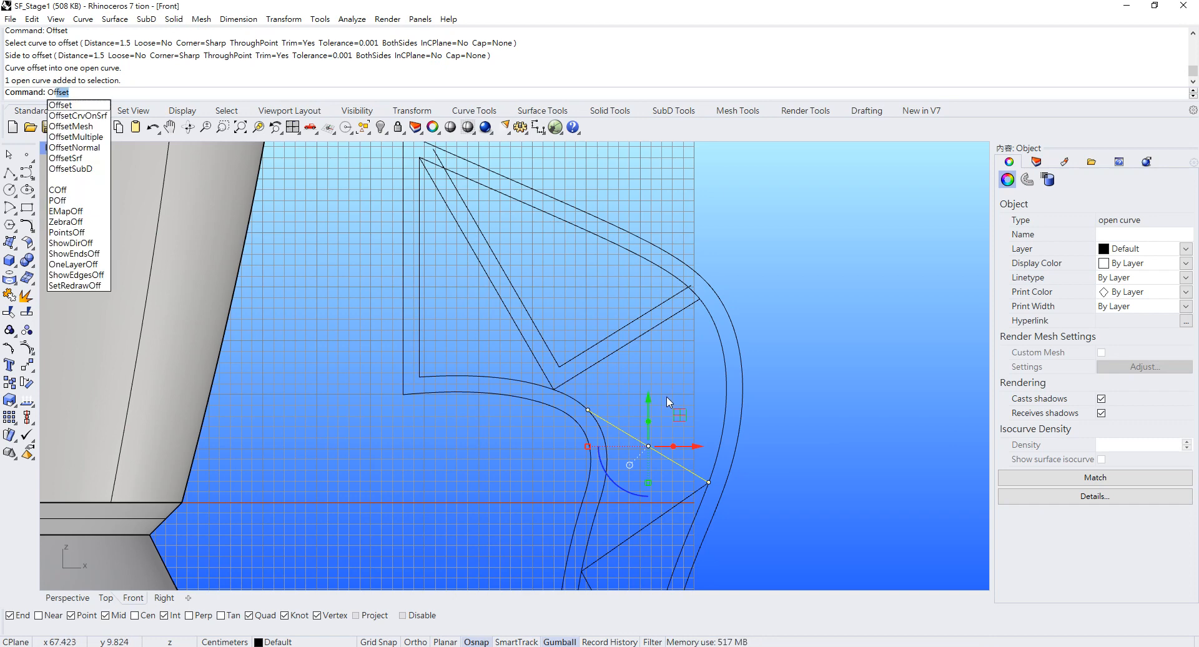
key(Return)
click(669, 399)
right_drag(642, 418, 602, 318)
right_click(602, 319)
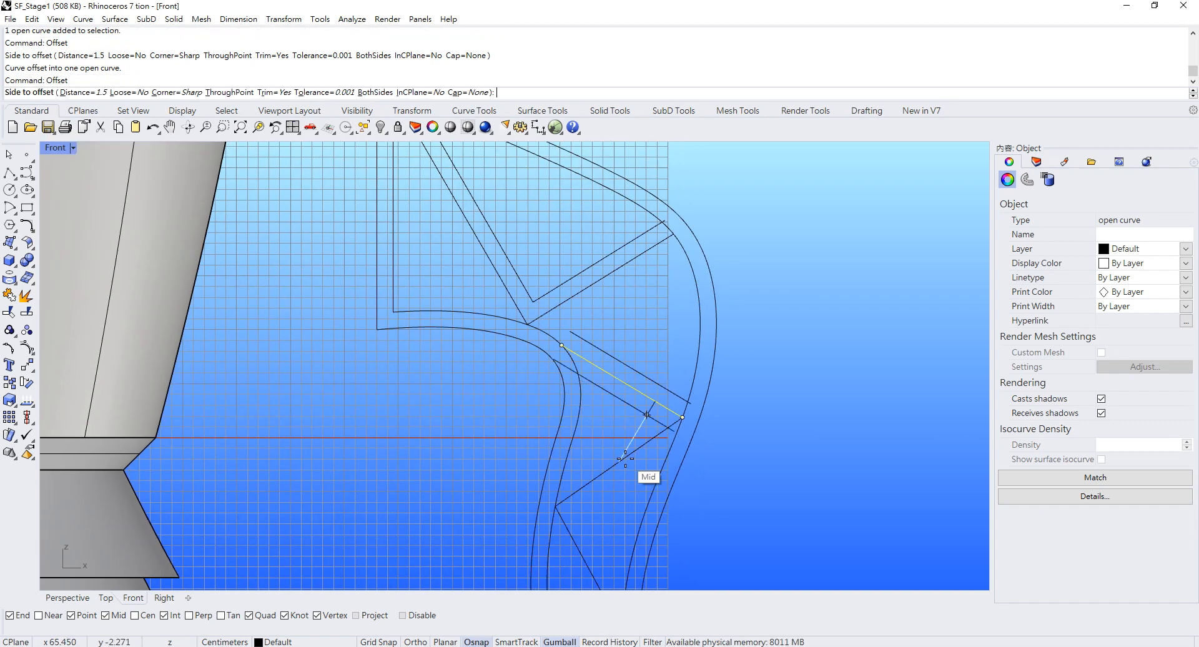
click(621, 454)
key(Escape)
key(ctrl+z)
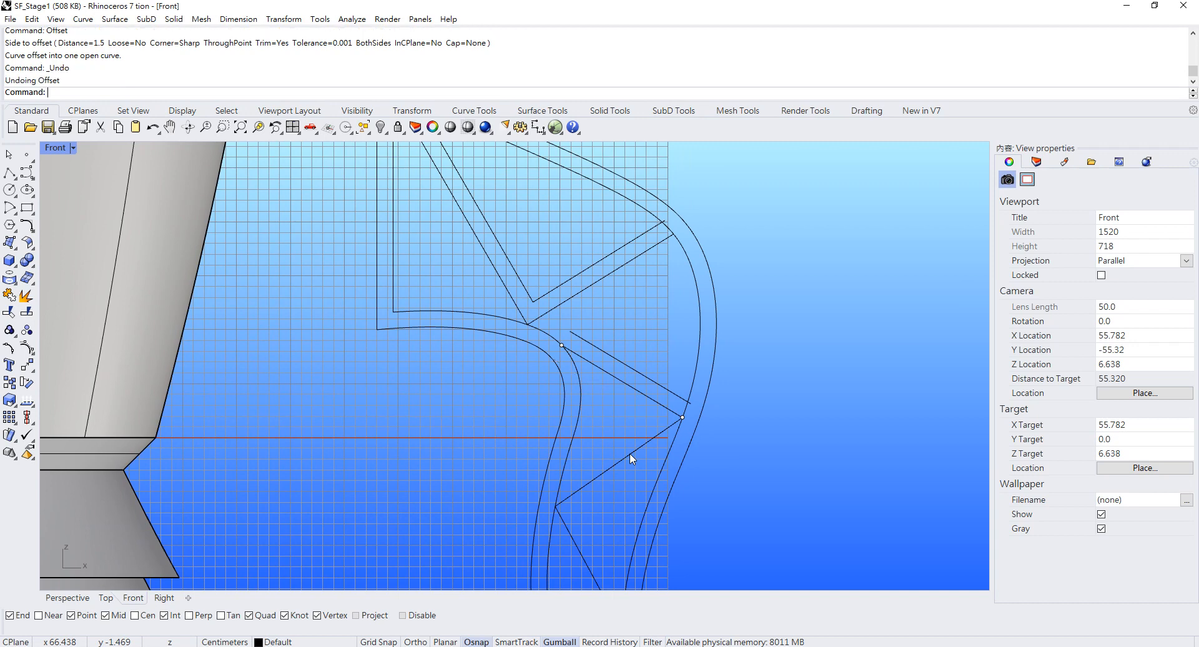
Offset the next two neck diagonals 1.5 cm each, the first upward and the second toward the outer edge
click(629, 454)
right_click(630, 454)
click(624, 426)
right_drag(622, 500, 617, 412)
key(Escape)
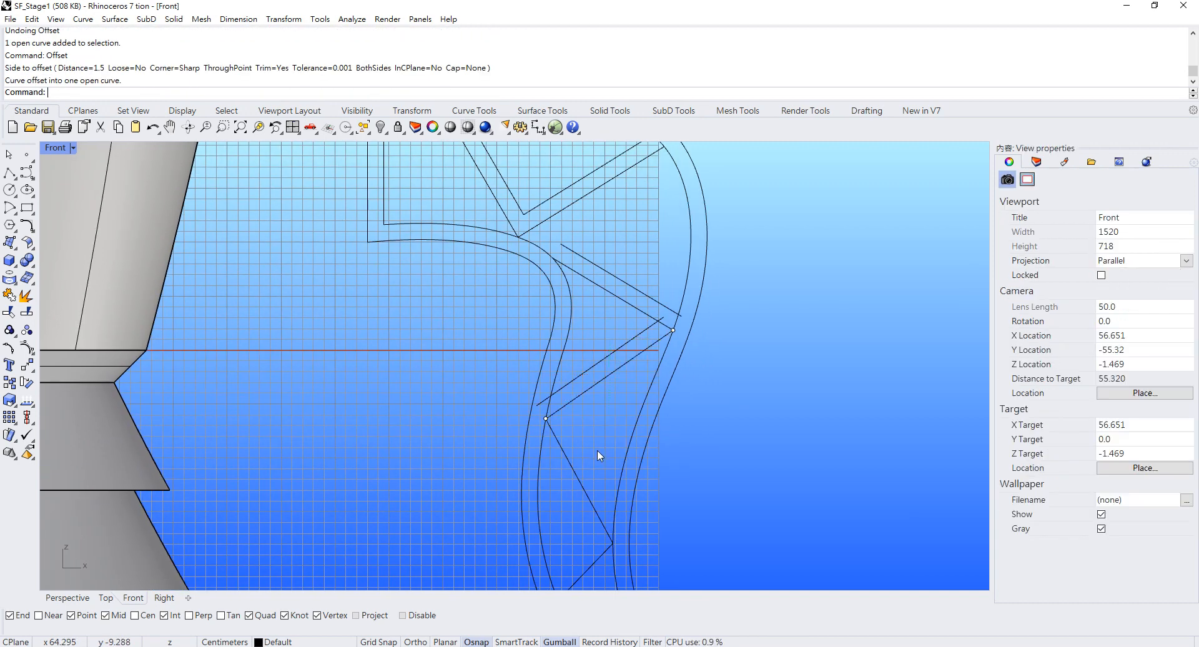
right_click(597, 450)
click(586, 485)
click(592, 452)
right_drag(597, 486, 596, 386)
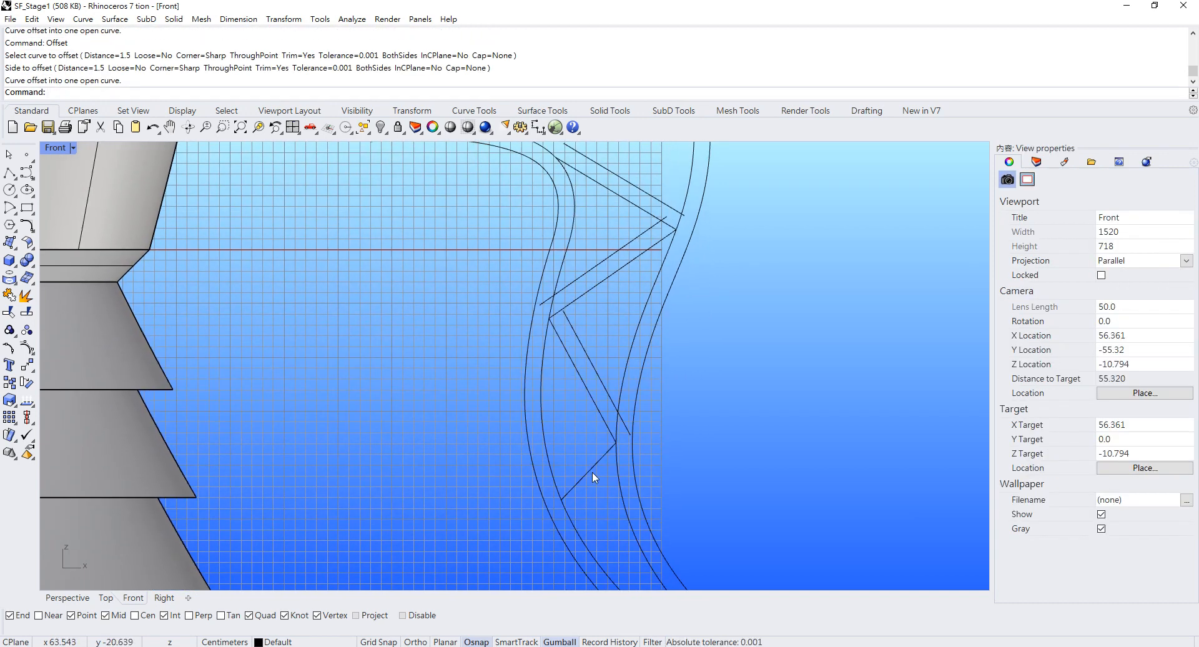
Offset the lowest bracing diagonal 1.5 cm toward its upper side
click(592, 469)
right_click(589, 462)
click(579, 430)
key(Escape)
scroll(712, 404, down, 2)
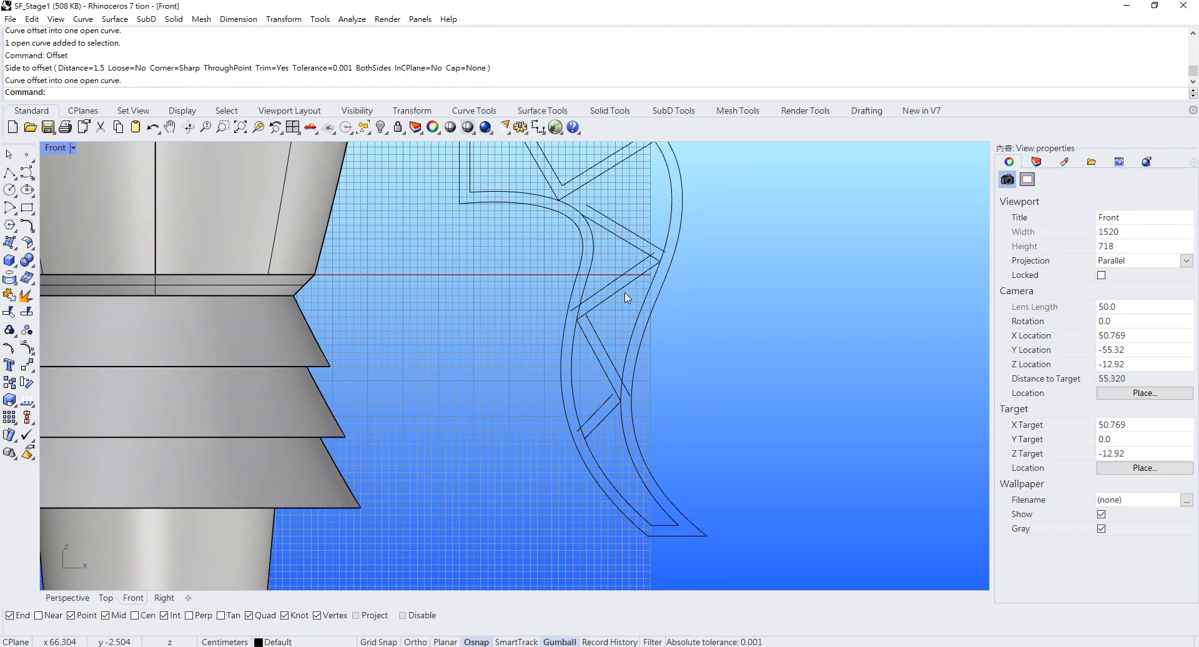
Extend the upper end of the first neck diagonal's offset line to meet the V-shaped bracing polyline
scroll(597, 416, up, 3)
scroll(557, 271, up, 4)
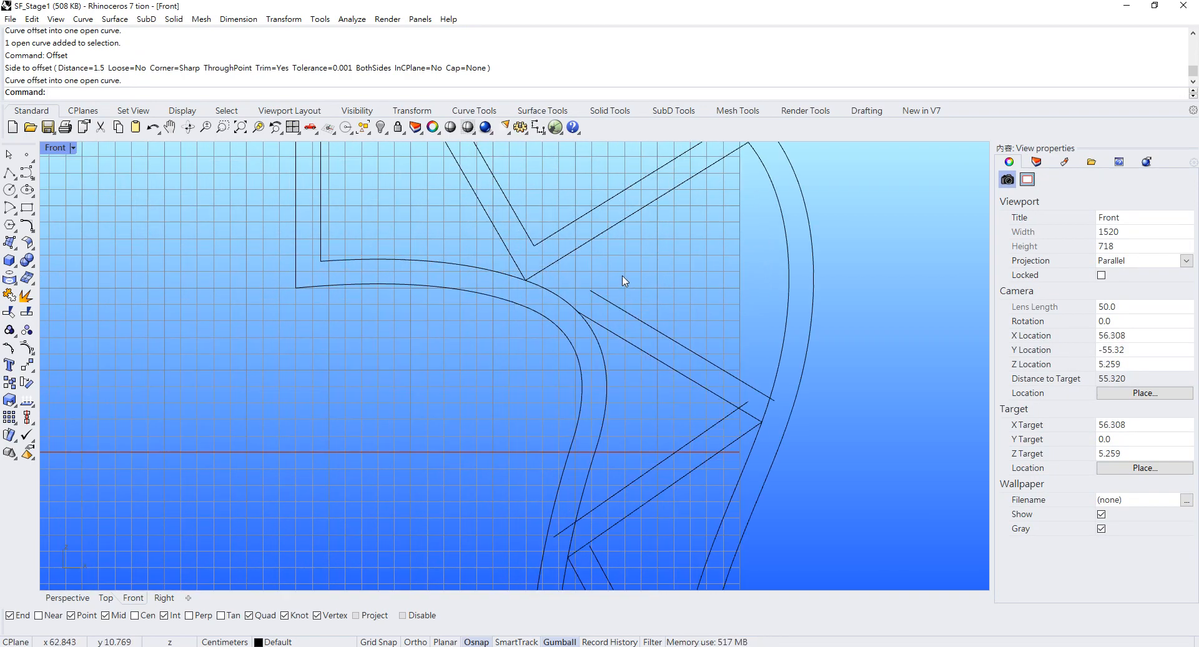
right_drag(611, 282, 574, 347)
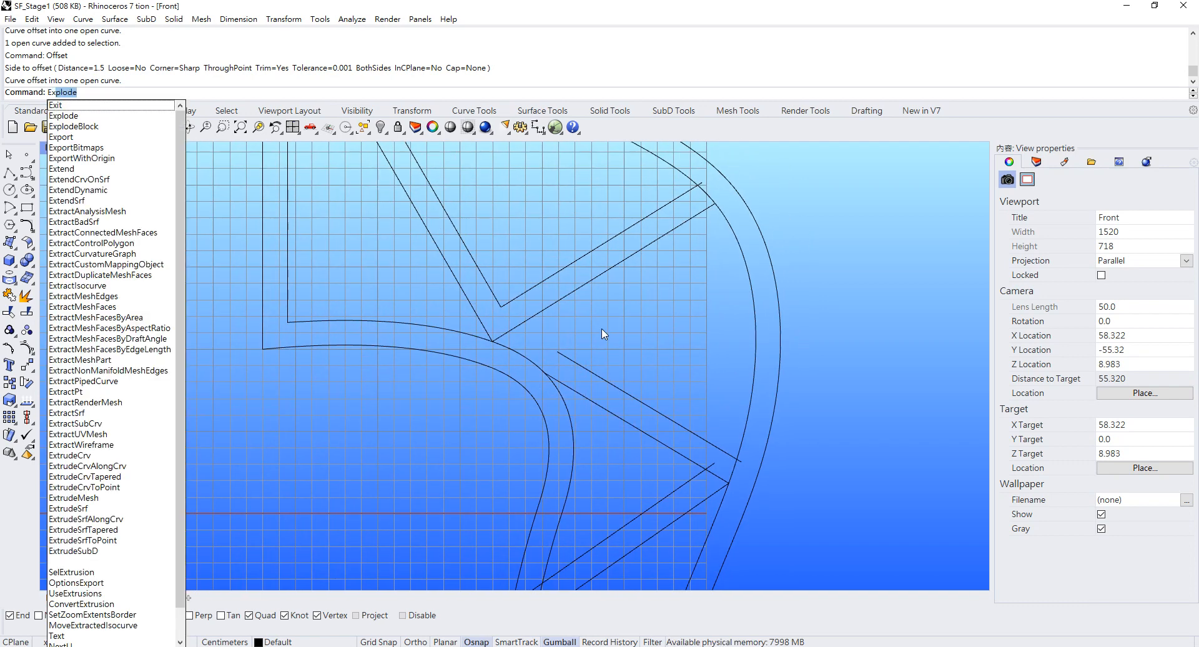
text(te)
key(Return)
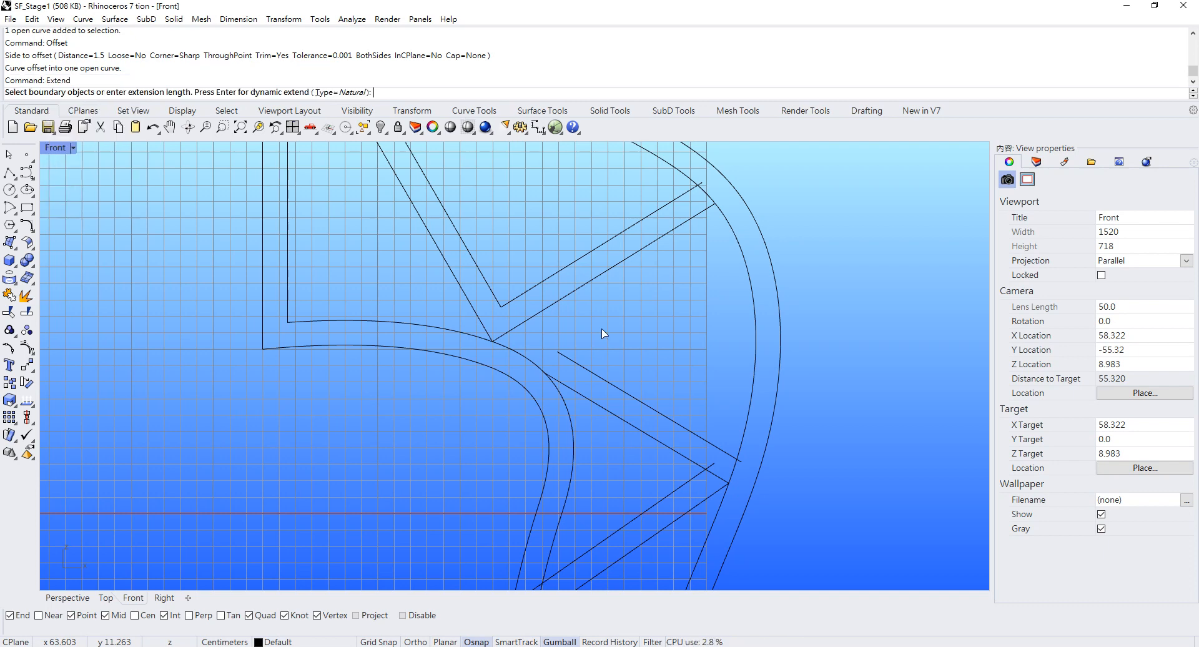
click(528, 321)
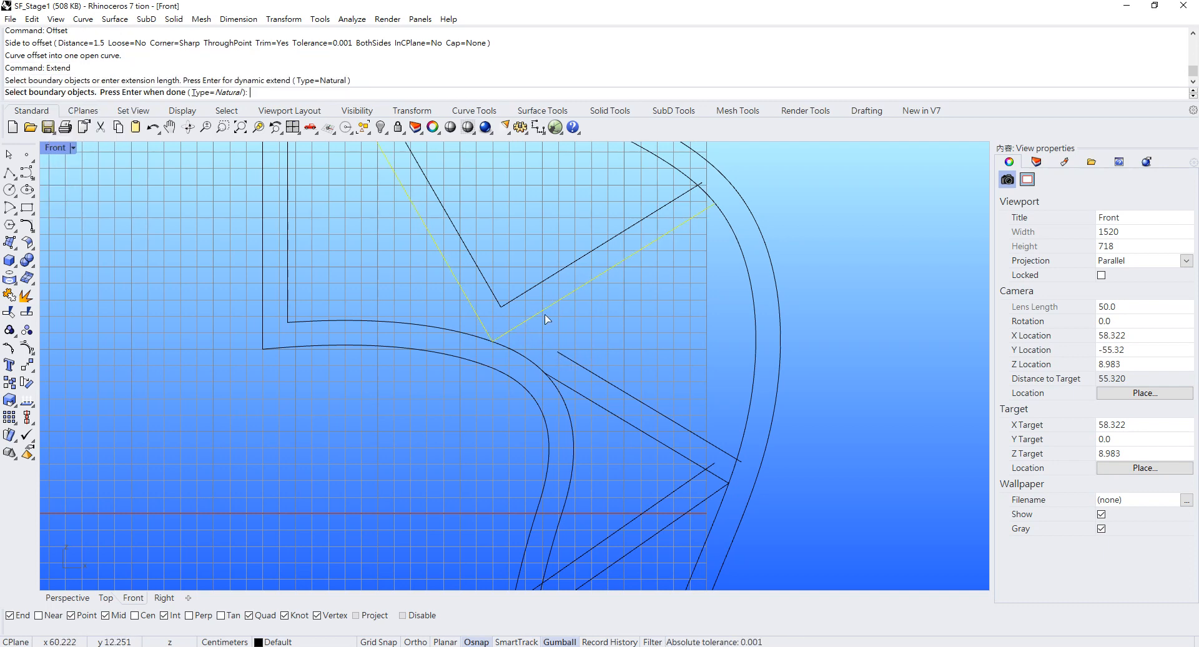
key(Return)
click(564, 357)
right_drag(731, 428, 695, 229)
right_drag(567, 417, 578, 240)
scroll(542, 228, up, 6)
key(Return)
Extend the upper end of the third neck diagonal's offset line to meet the diagonal above it
key(Return)
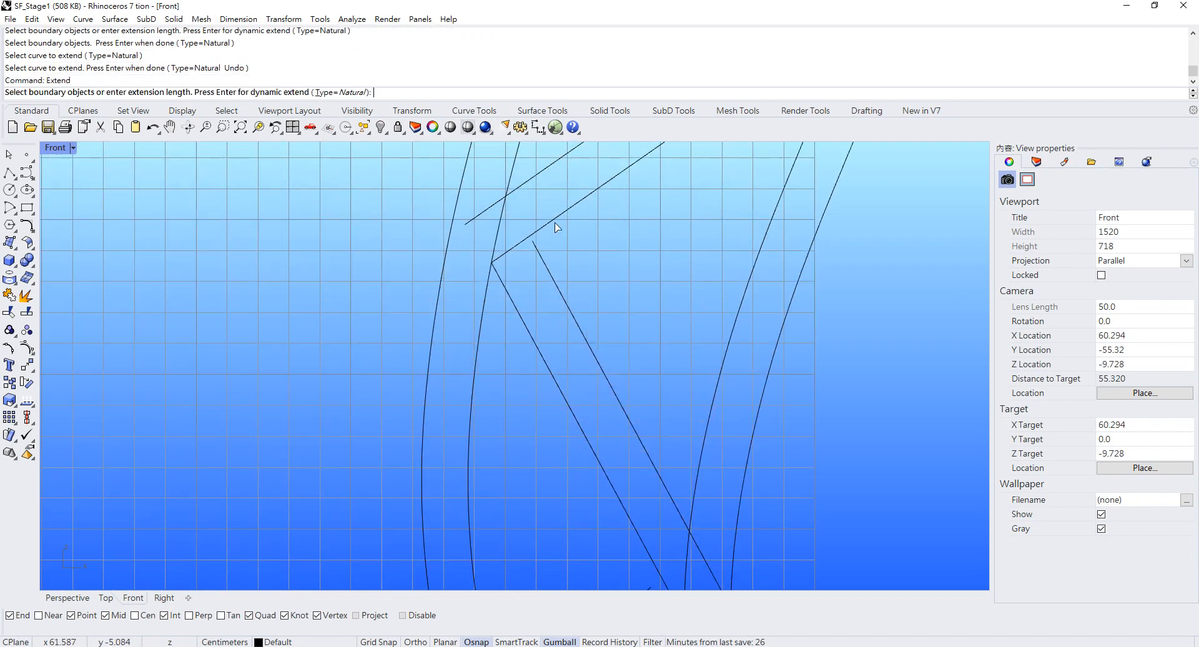
click(554, 221)
key(Return)
click(539, 254)
scroll(556, 269, down, 6)
right_drag(588, 331, 592, 267)
scroll(602, 376, up, 6)
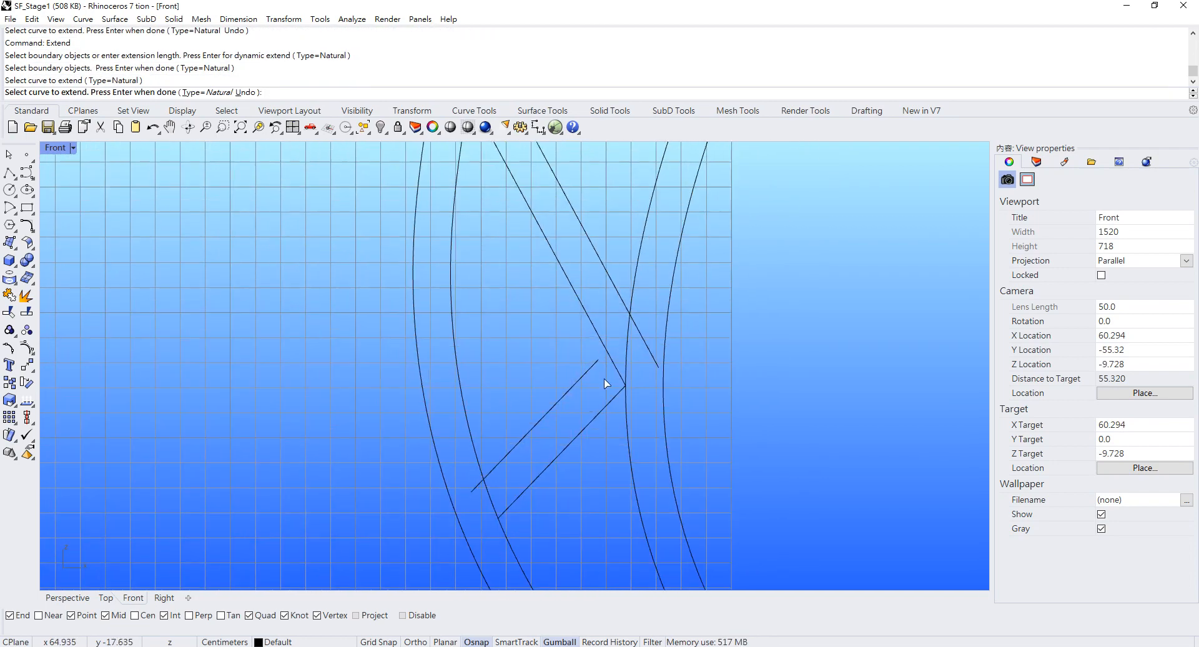
key(Return)
Extend the upper end of the lowest diagonal's offset line to meet the diagonal above it
key(Return)
click(604, 340)
key(Return)
click(594, 358)
right_drag(582, 478, 572, 419)
scroll(550, 318, down, 8)
right_drag(578, 270, 594, 403)
right_drag(629, 283, 644, 454)
scroll(600, 372, down, 3)
scroll(523, 272, down, 3)
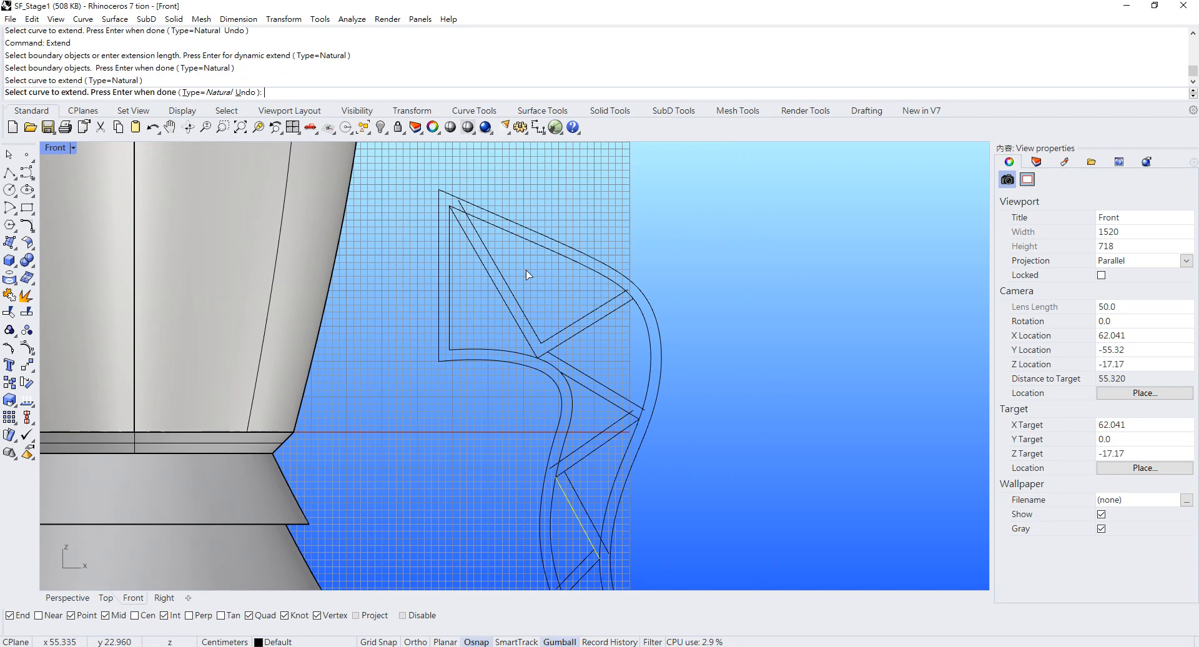
key(Return)
Using all profile and bracing curves as cutters, trim the short polyline piece between its lower vertex and the adjoining offset line
key(ctrl+t)
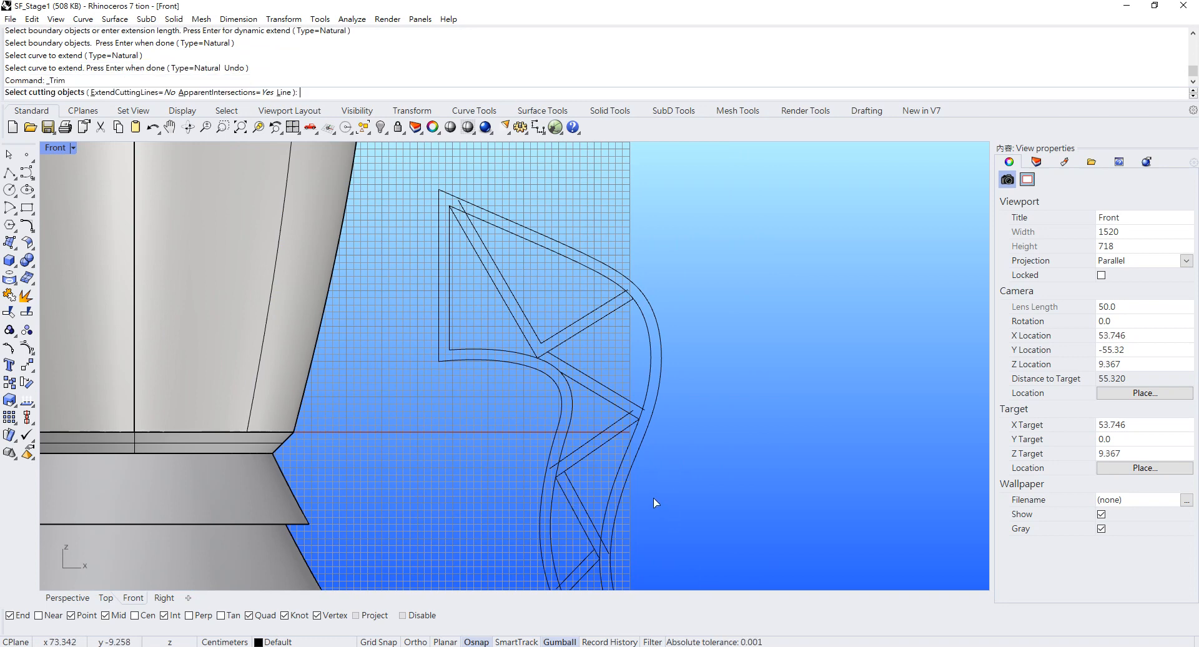
right_drag(679, 585, 672, 512)
drag(681, 524, 414, 187)
scroll(557, 263, up, 6)
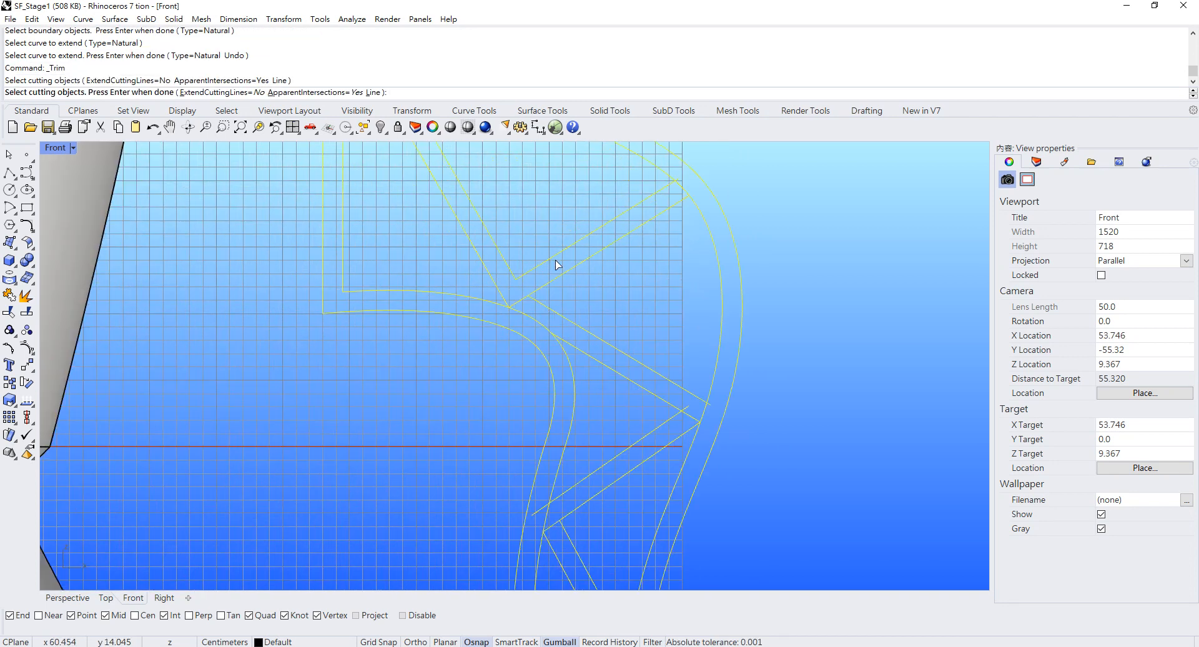
right_click(557, 265)
scroll(509, 292, up, 4)
click(526, 302)
scroll(629, 270, down, 4)
right_drag(642, 275, 581, 352)
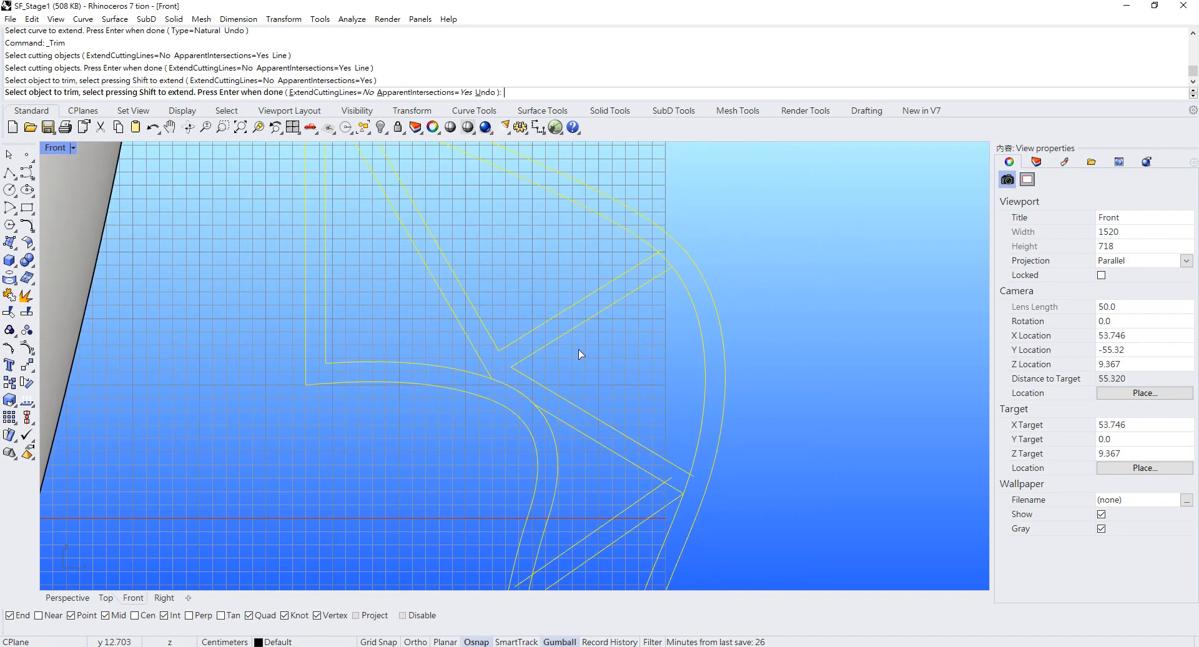
Trim the bracing line ends that overrun the inner offset curve at the shoulder and the top corner
scroll(648, 245, up, 13)
scroll(691, 262, down, 1)
click(692, 229)
scroll(693, 232, down, 5)
scroll(474, 382, up, 6)
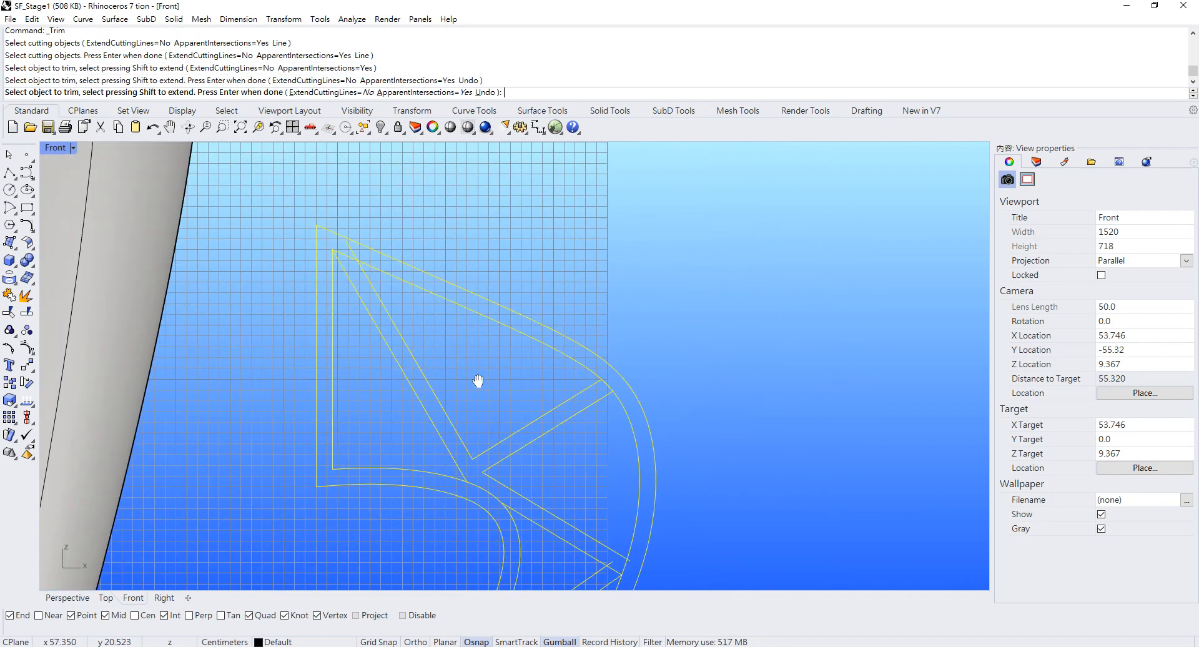
scroll(405, 271, up, 3)
click(404, 270)
scroll(498, 294, down, 5)
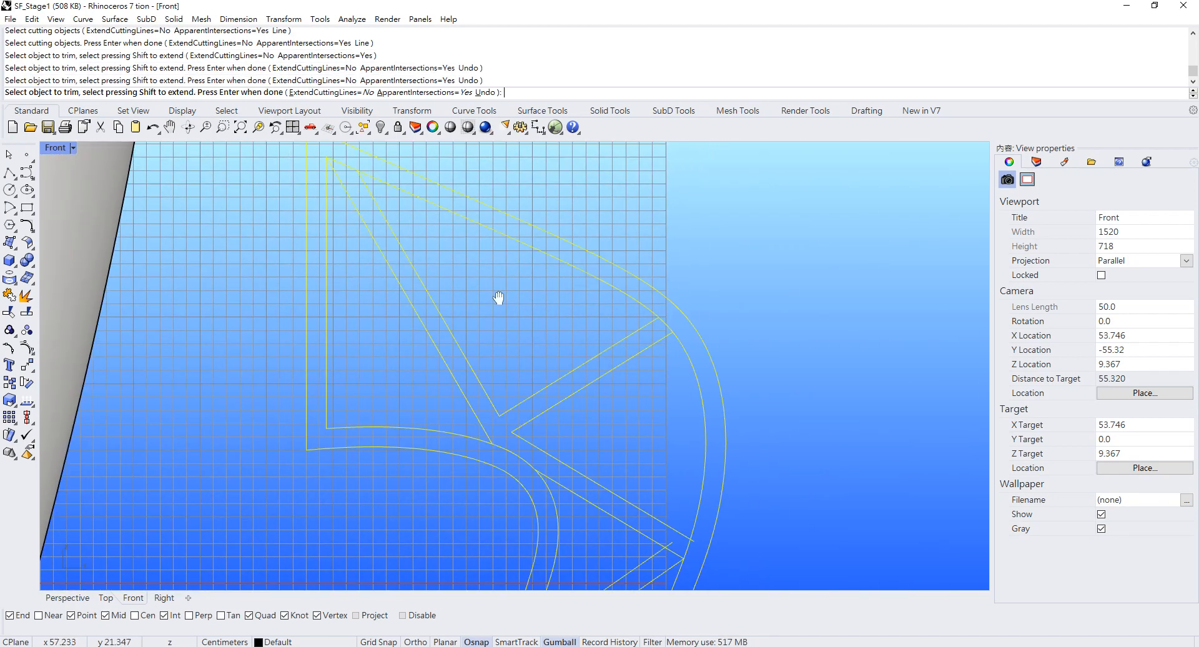
Trim the overrunning line ends and the short polyline corner piece at the bracing vertex on the neck's outer side
scroll(546, 326, up, 5)
click(569, 325)
click(629, 321)
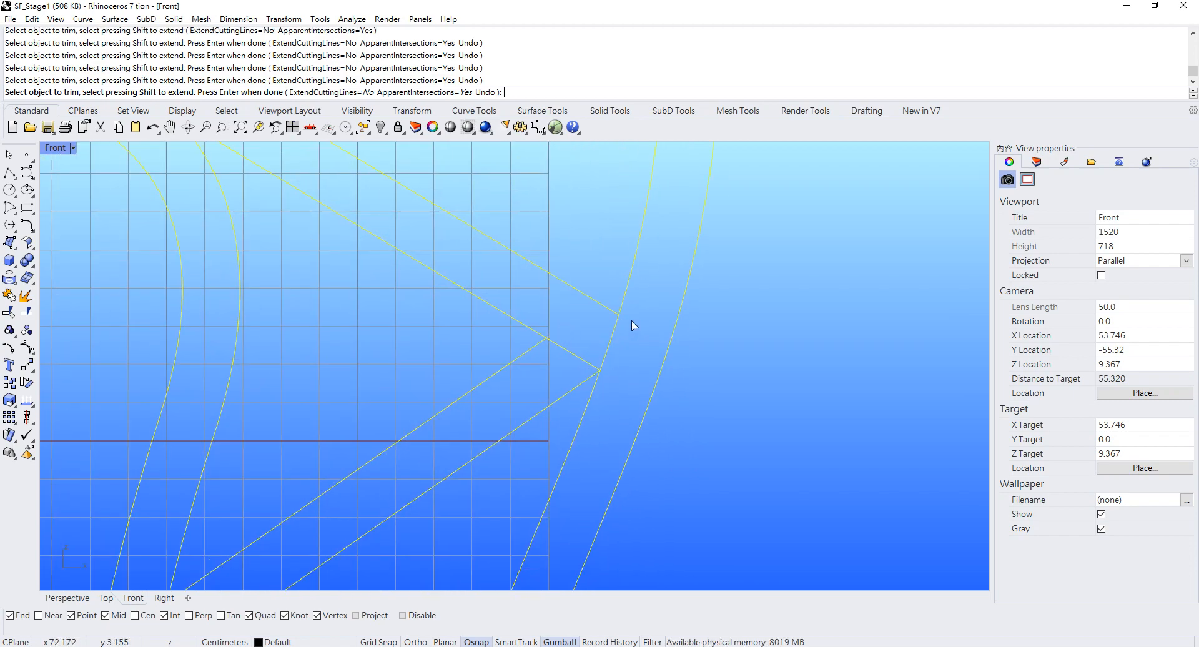
click(587, 358)
Trim the overrunning ends and corner pieces at the two lower bracing vertices so the zigzag band is open inside
scroll(537, 361, down, 4)
scroll(352, 377, up, 5)
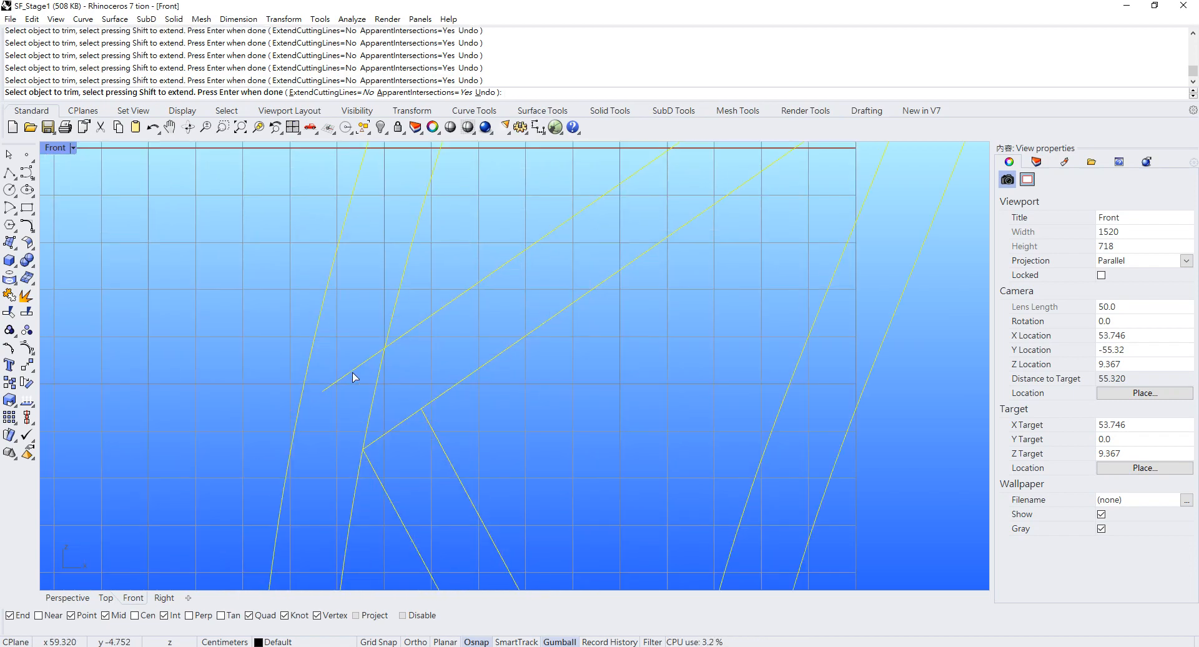
scroll(402, 422, down, 4)
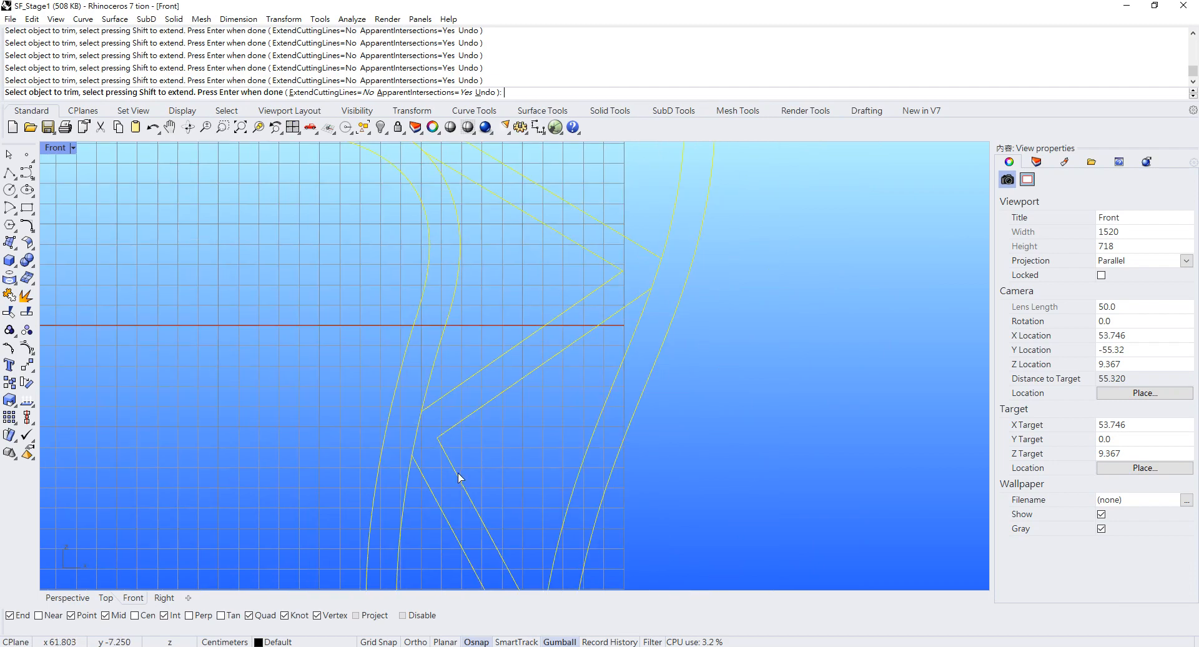
scroll(621, 445, up, 3)
click(619, 413)
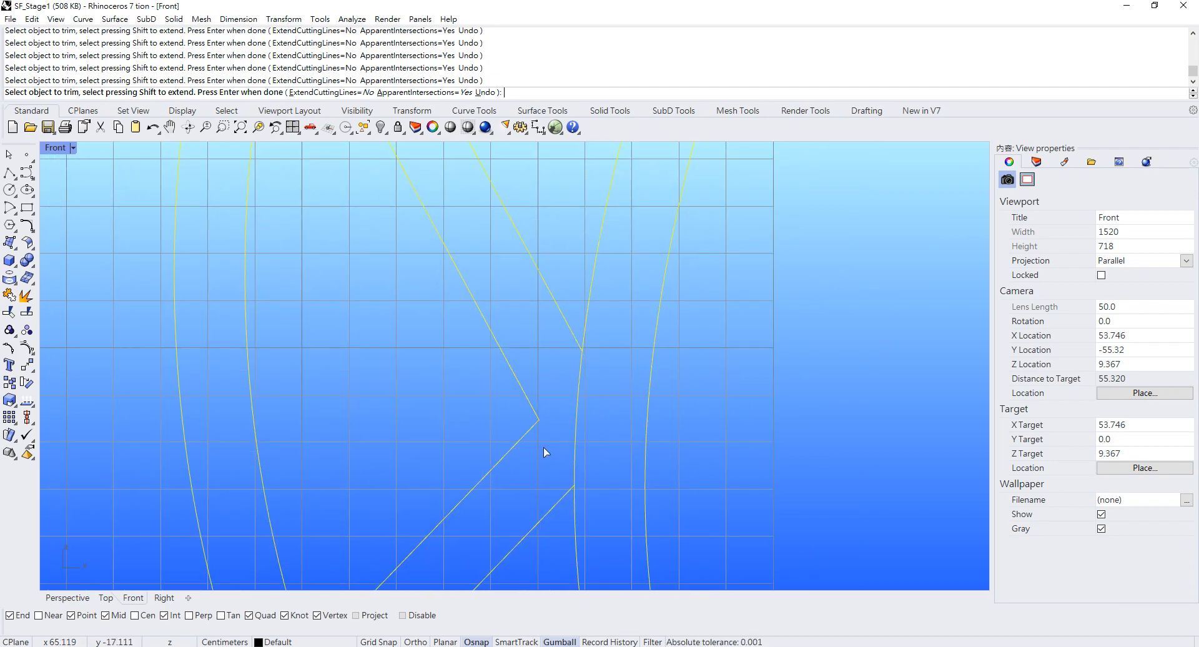
scroll(544, 451, down, 4)
scroll(594, 339, down, 2)
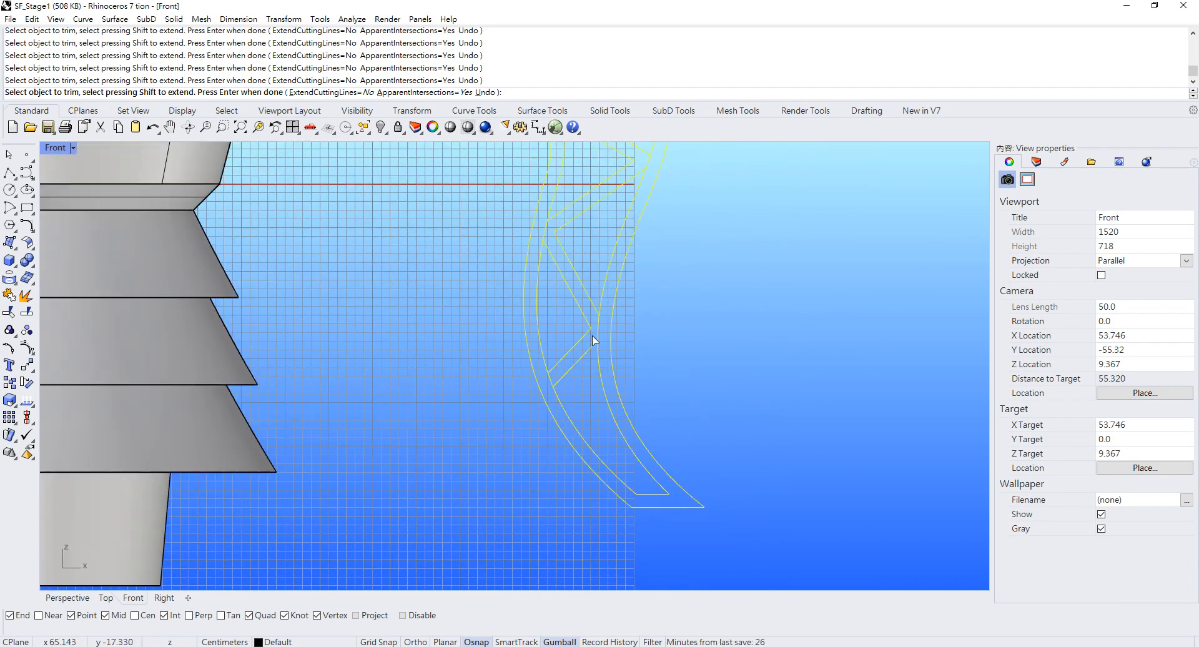
scroll(610, 248, up, 5)
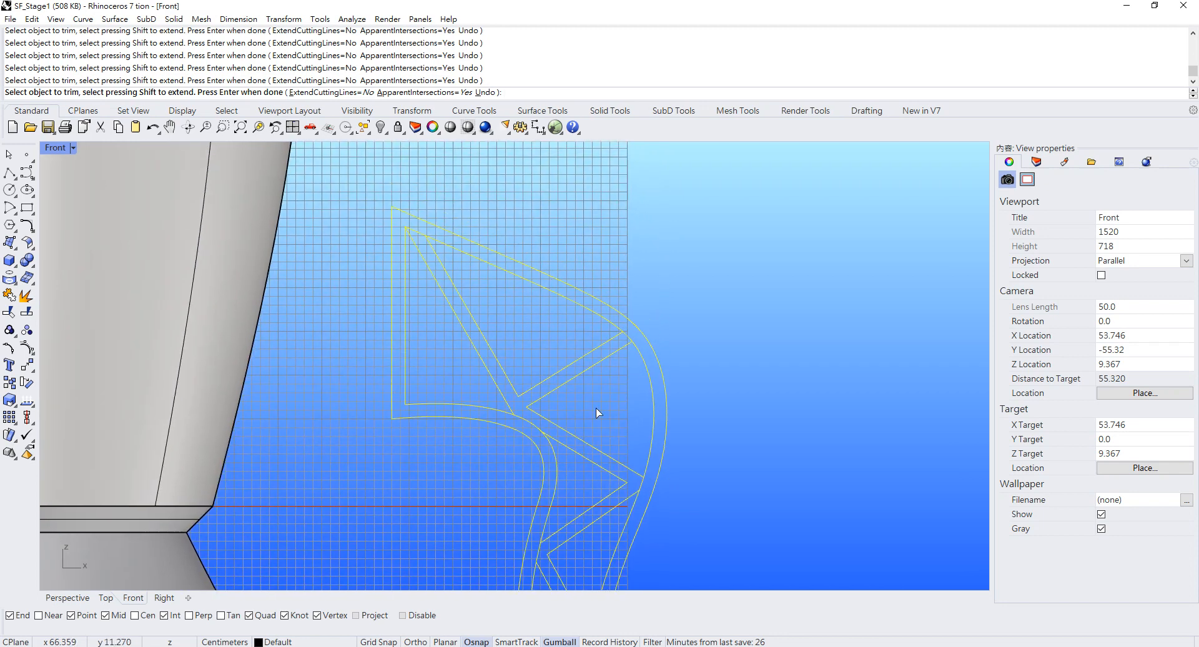
key(Return)
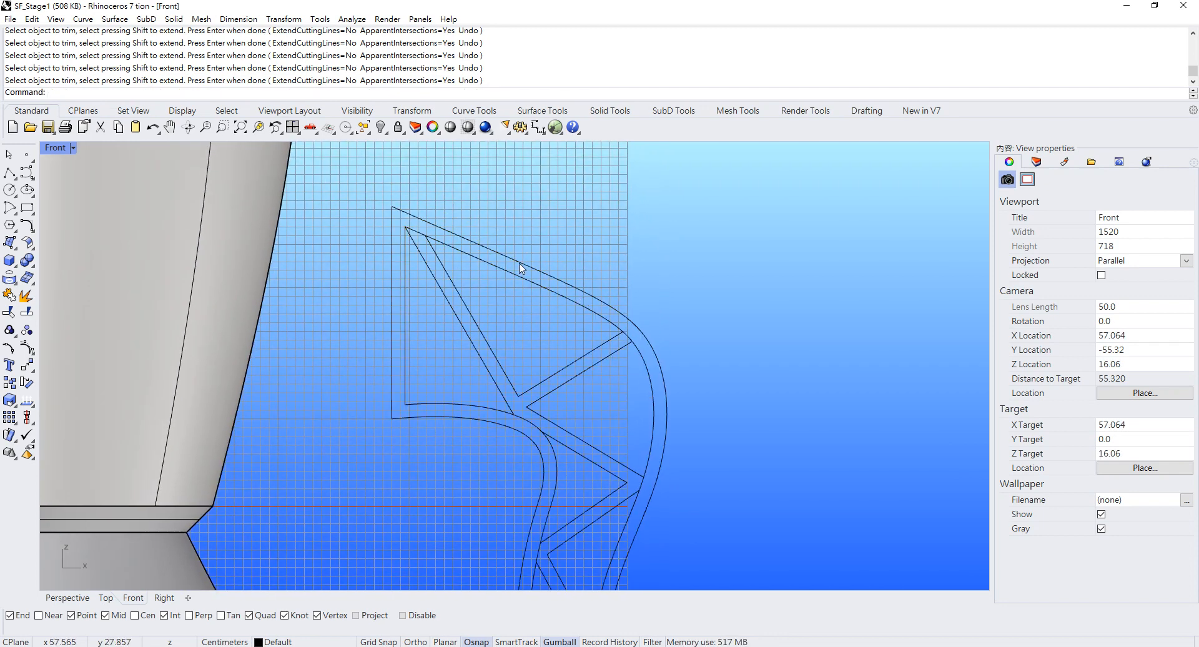
Create a planar surface (PlanarSrf) from the closed outer S-shaped profile curve
click(520, 265)
text(Planar)
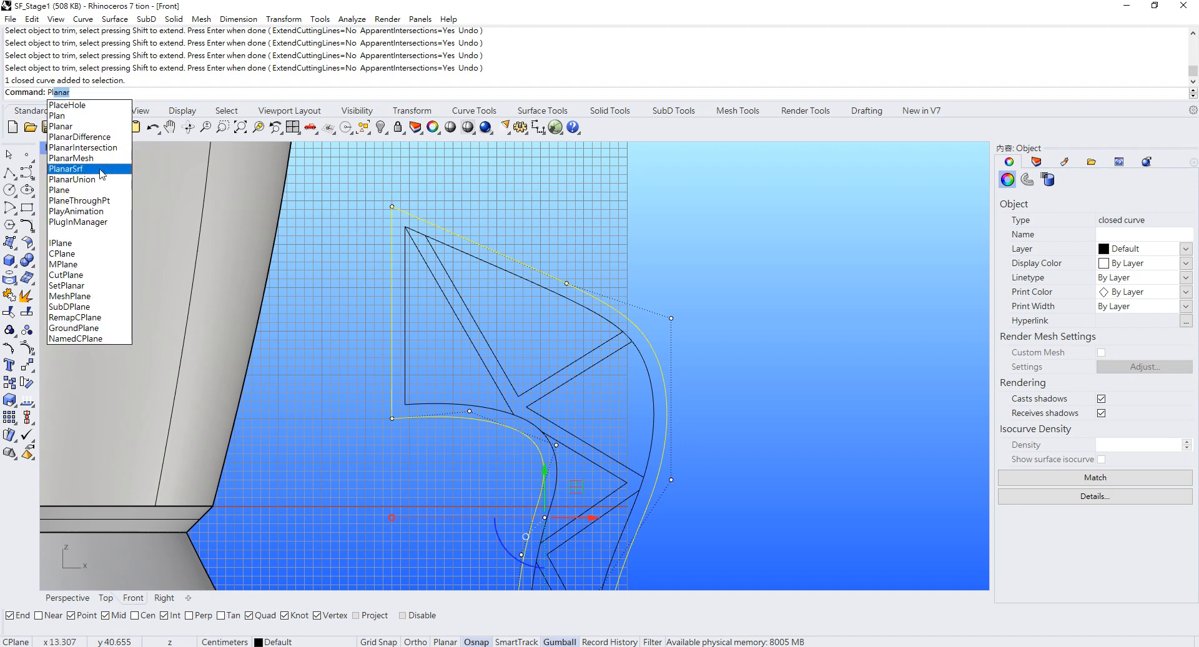
click(102, 173)
click(676, 302)
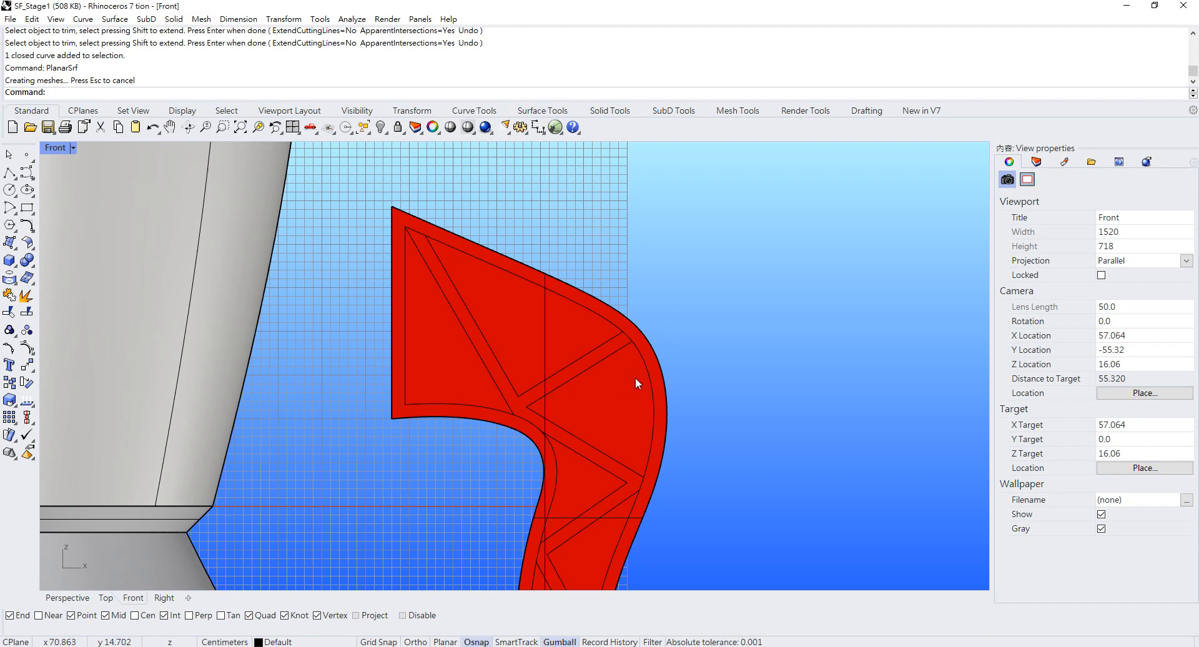
click(629, 396)
click(678, 343)
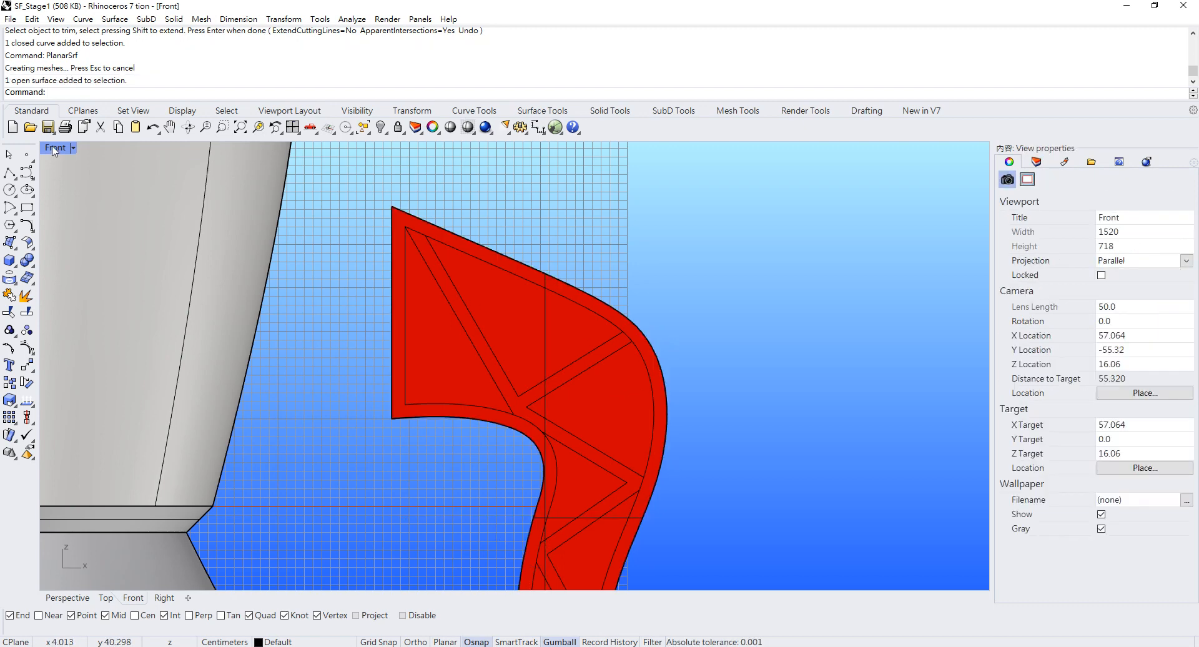
In the Perspective view, place a copy of the planar S-shaped surface behind the original along the Y direction
double_click(54, 150)
double_click(542, 149)
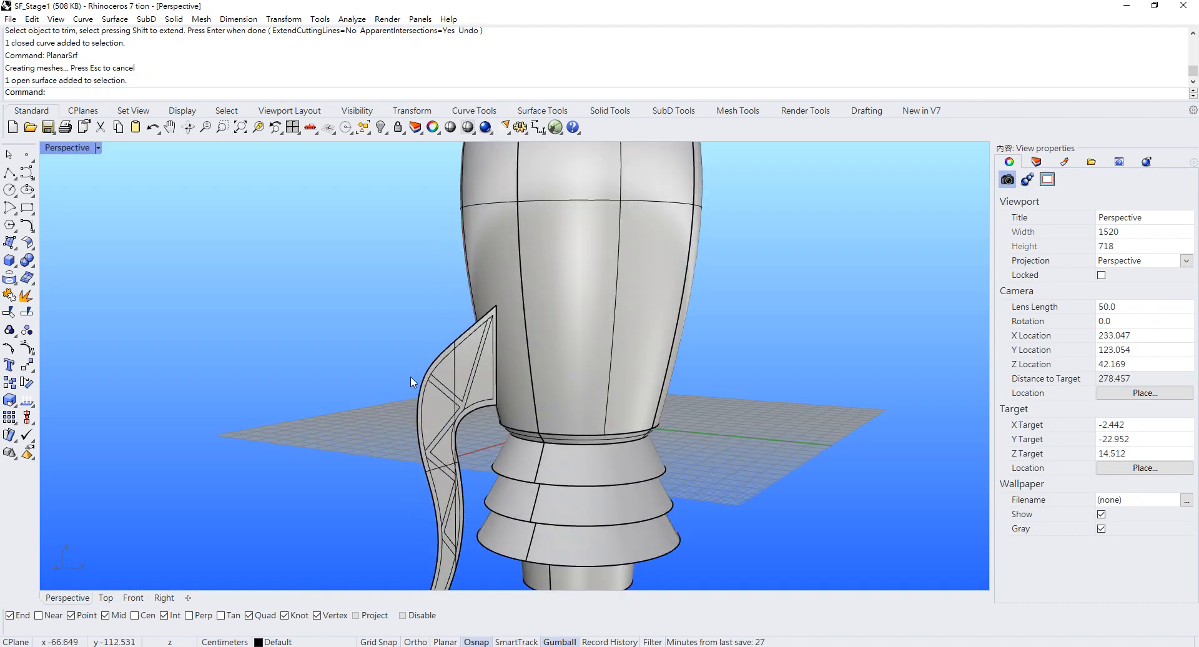
right_drag(410, 376, 422, 293)
click(506, 325)
scroll(581, 369, down, 4)
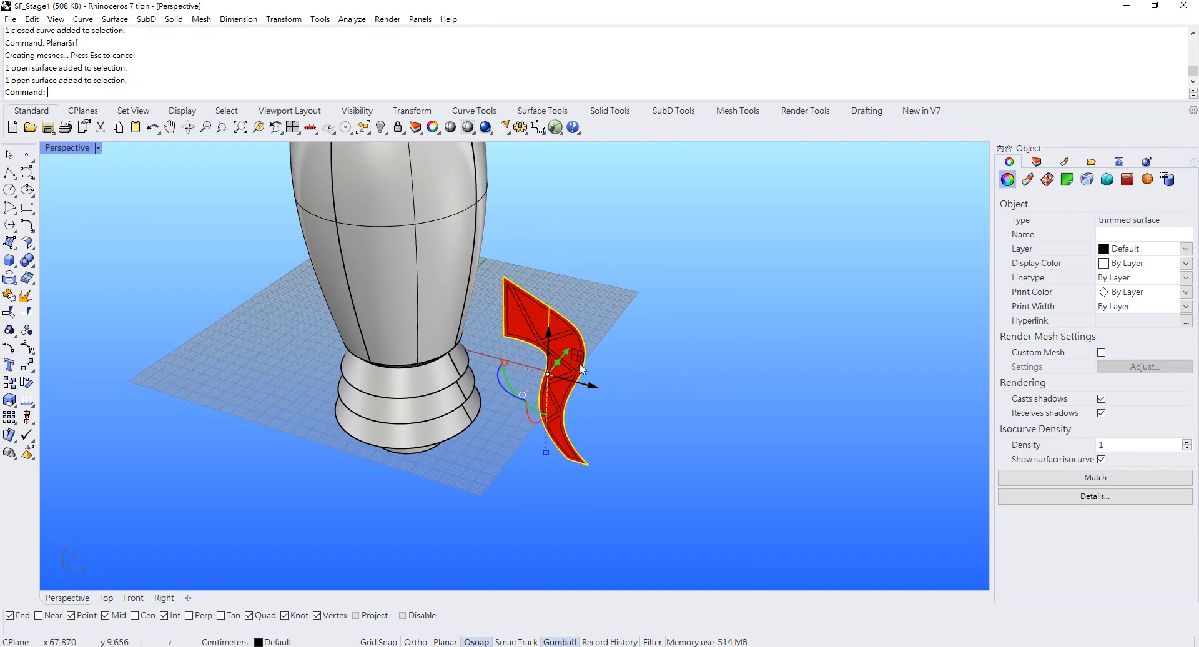
scroll(581, 369, up, 5)
drag(527, 363, 606, 297)
key(alt)
scroll(561, 306, up, 3)
shift+right_drag(487, 278, 425, 287)
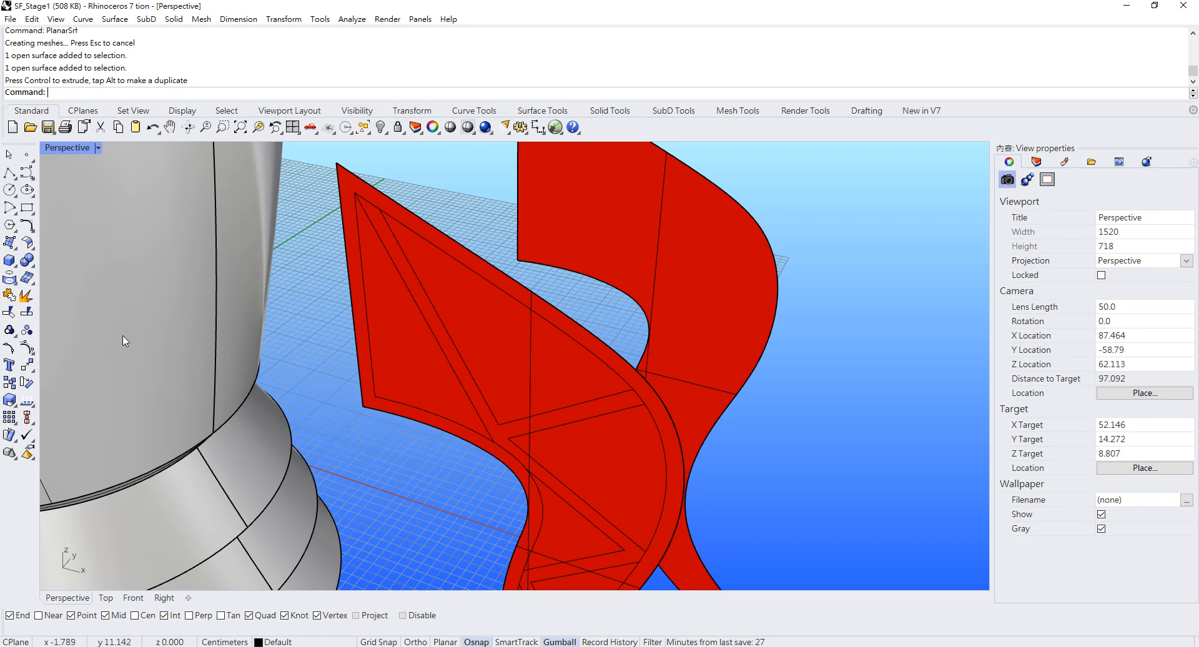
Split the original S-shaped surface with the inward offset curve as the cutting object
click(26, 313)
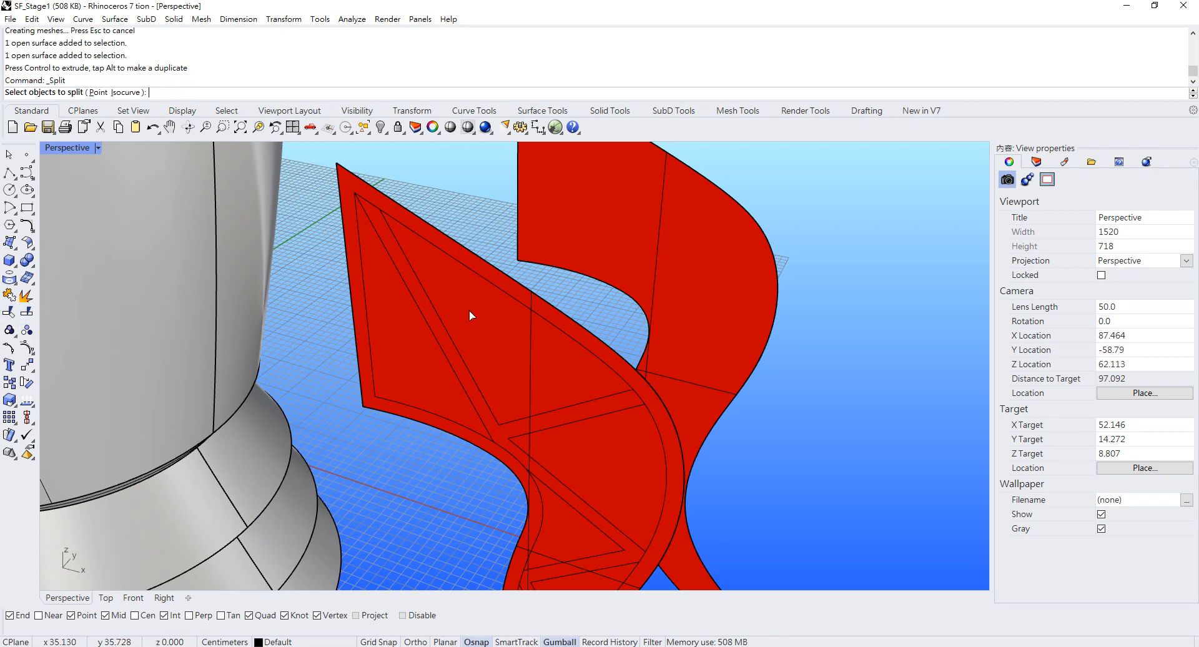
click(470, 310)
key(Return)
click(513, 299)
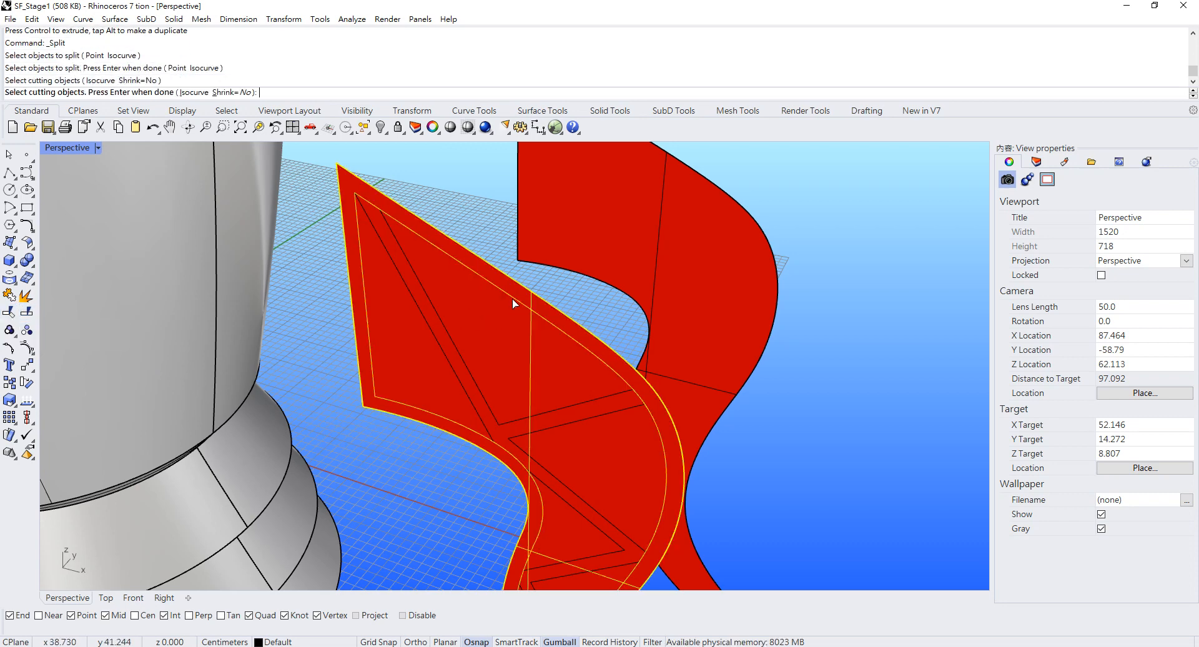
key(Return)
Copy the inner piece of the split surface along the Y direction, placing it just in front of the full-profile copy
click(516, 347)
scroll(515, 347, down, 5)
right_drag(511, 339, 530, 415)
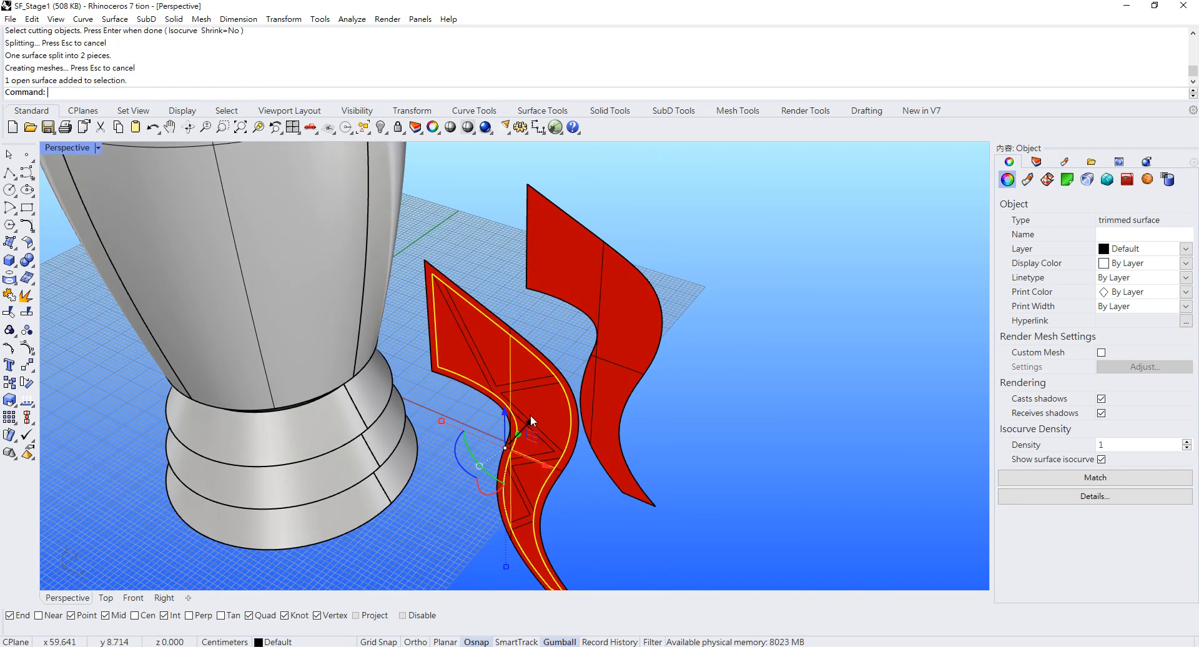
alt+drag(528, 421, 600, 359)
key(Escape)
Split the inner surface of the original with all the zigzag bracing lines as cutting objects
scroll(463, 298, up, 6)
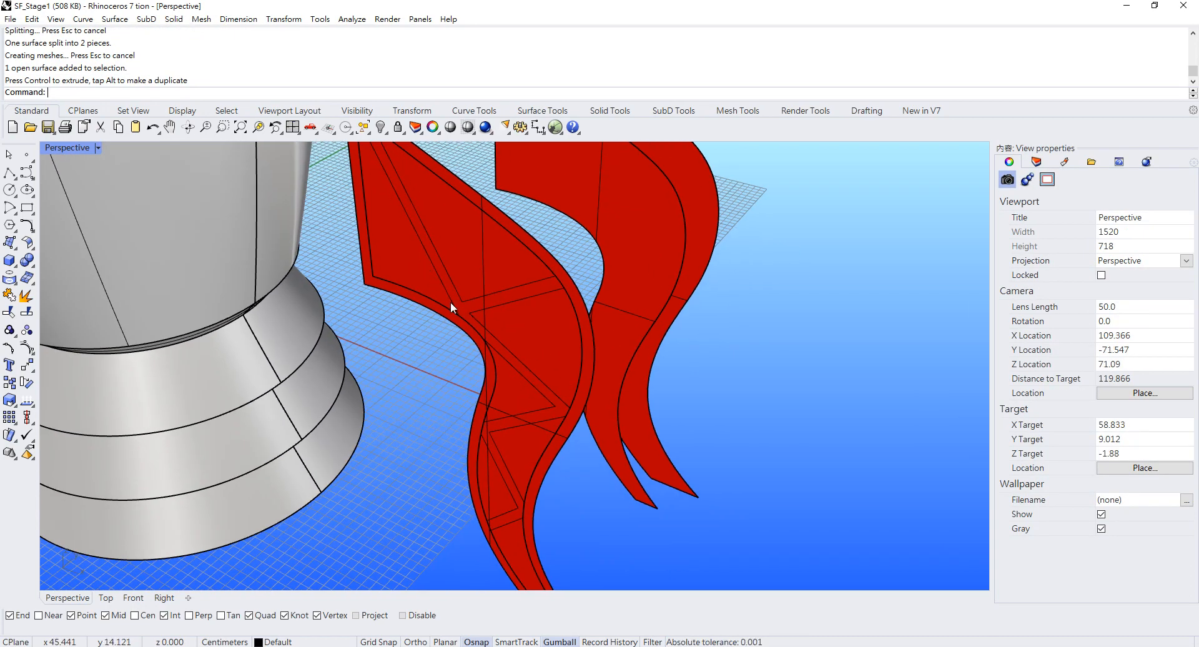
shift+right_drag(467, 263, 482, 351)
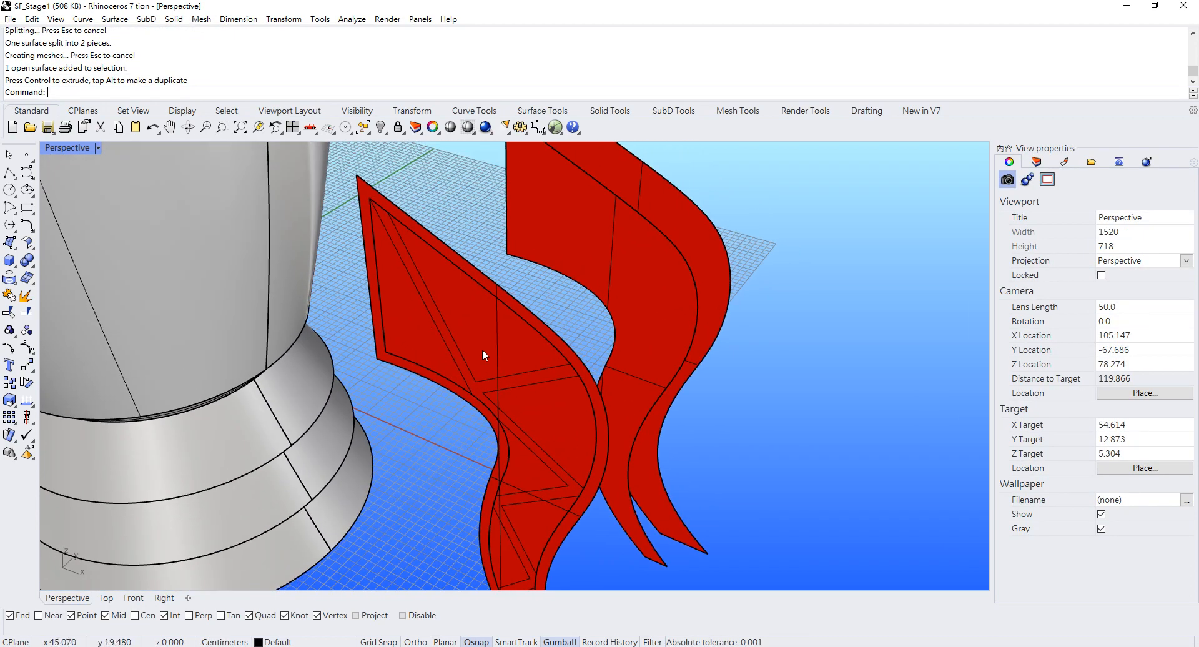
click(27, 312)
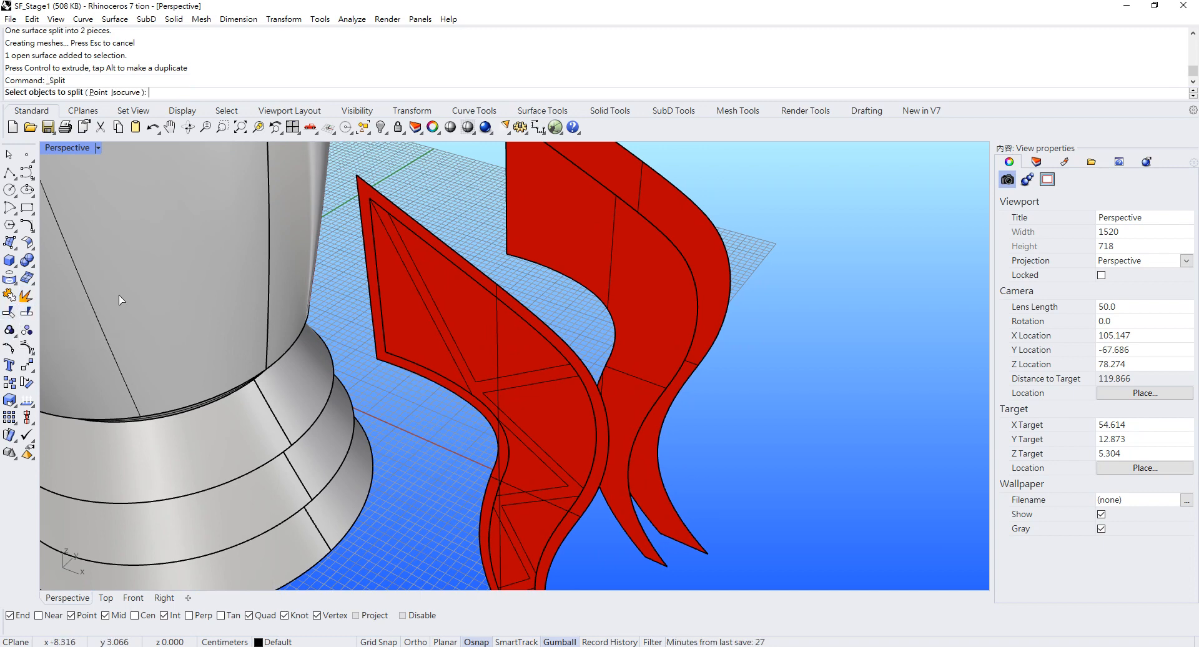
scroll(425, 300, down, 4)
right_drag(468, 294, 489, 319)
scroll(489, 319, up, 2)
click(485, 331)
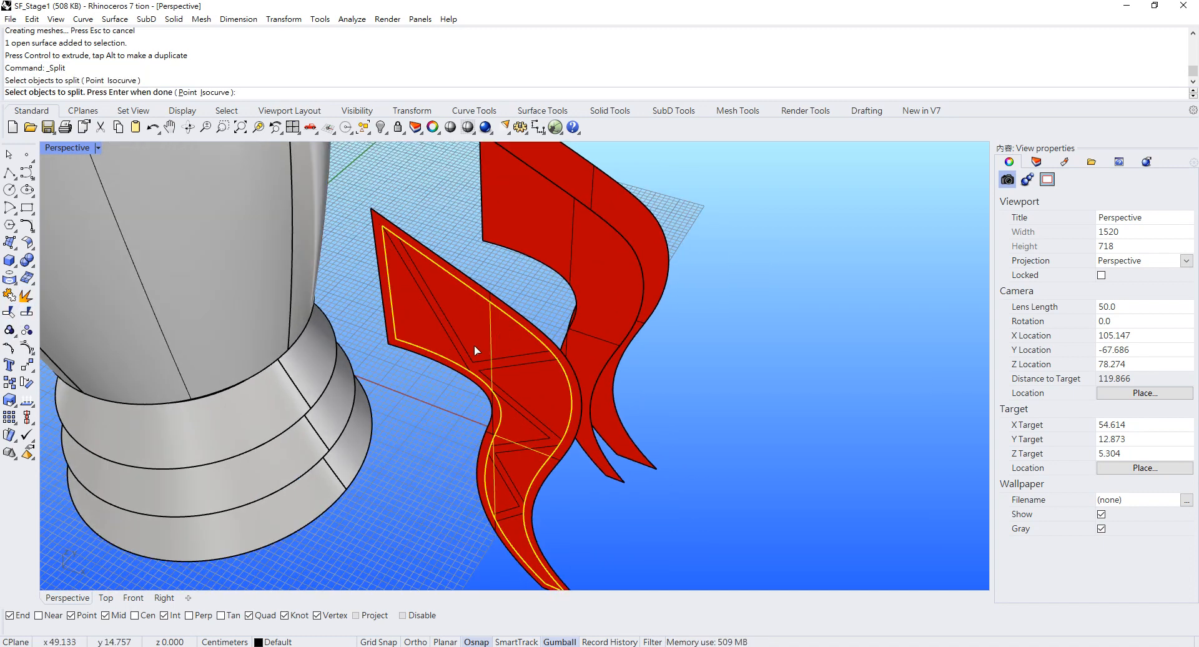
right_click(459, 340)
click(459, 339)
click(458, 350)
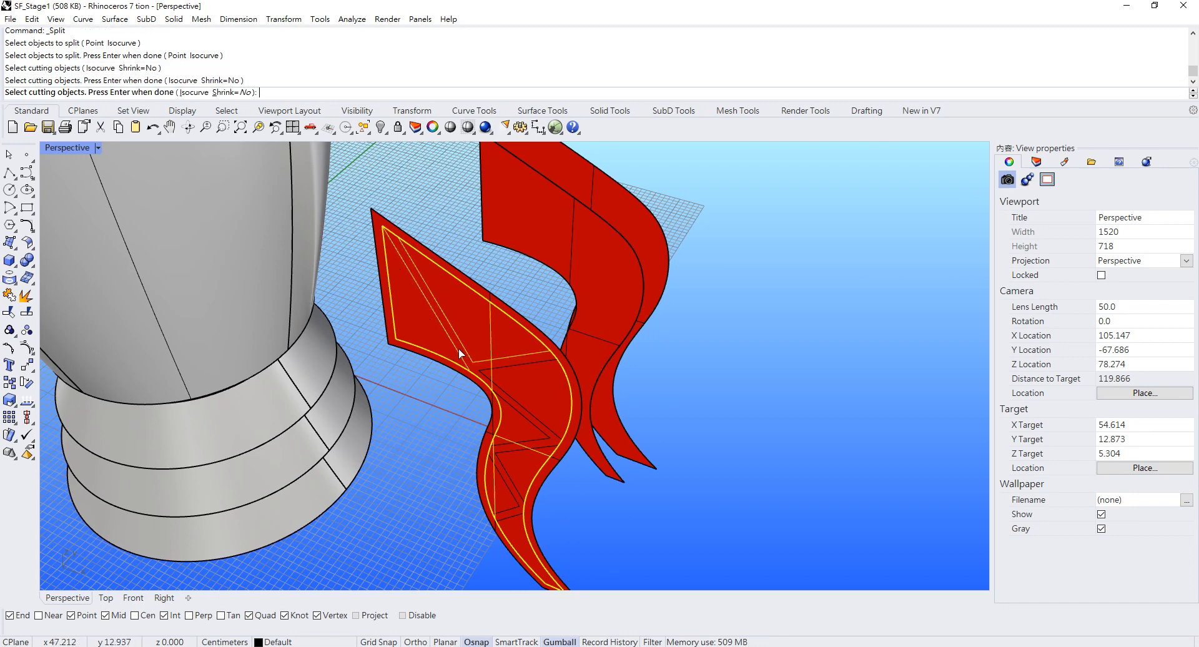
click(494, 369)
click(515, 403)
click(534, 441)
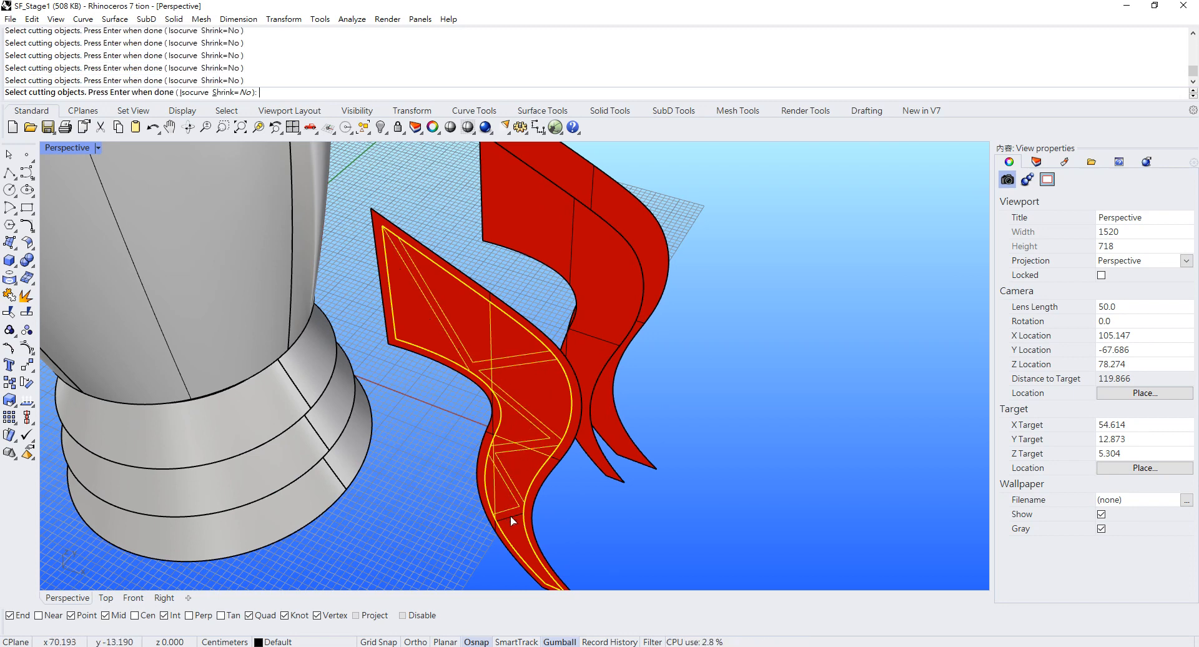
key(Return)
Move the zigzag bracing surface out of the original along the Y direction, in front of the copied inner surface
click(509, 514)
click(549, 444)
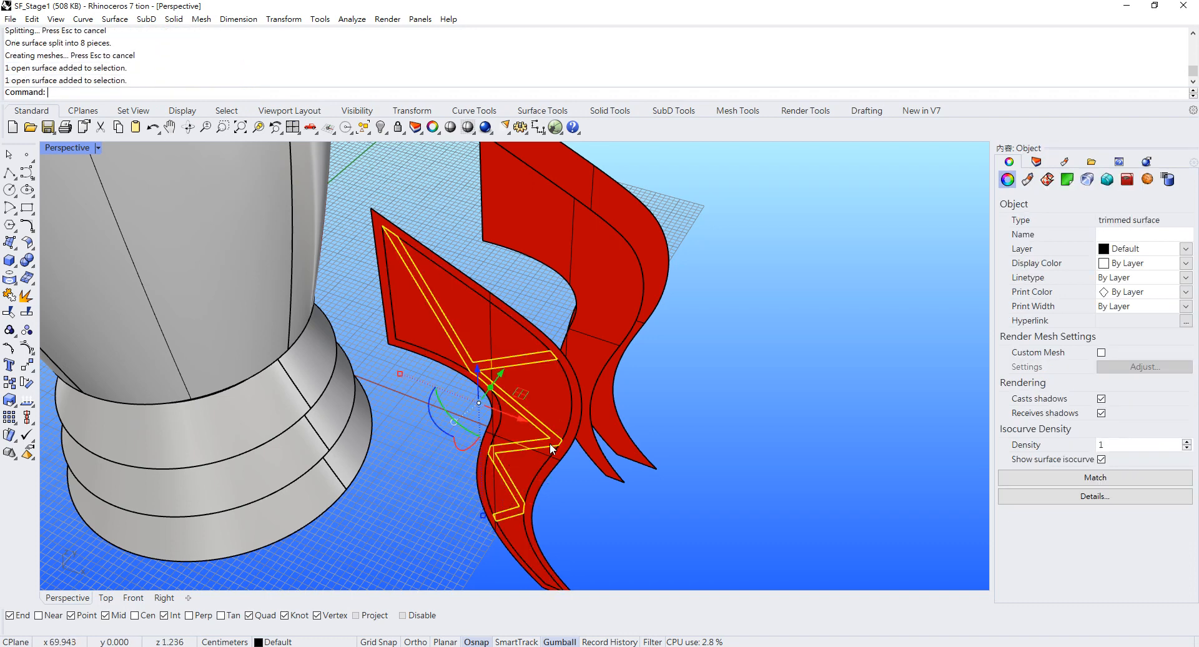
drag(503, 372, 590, 302)
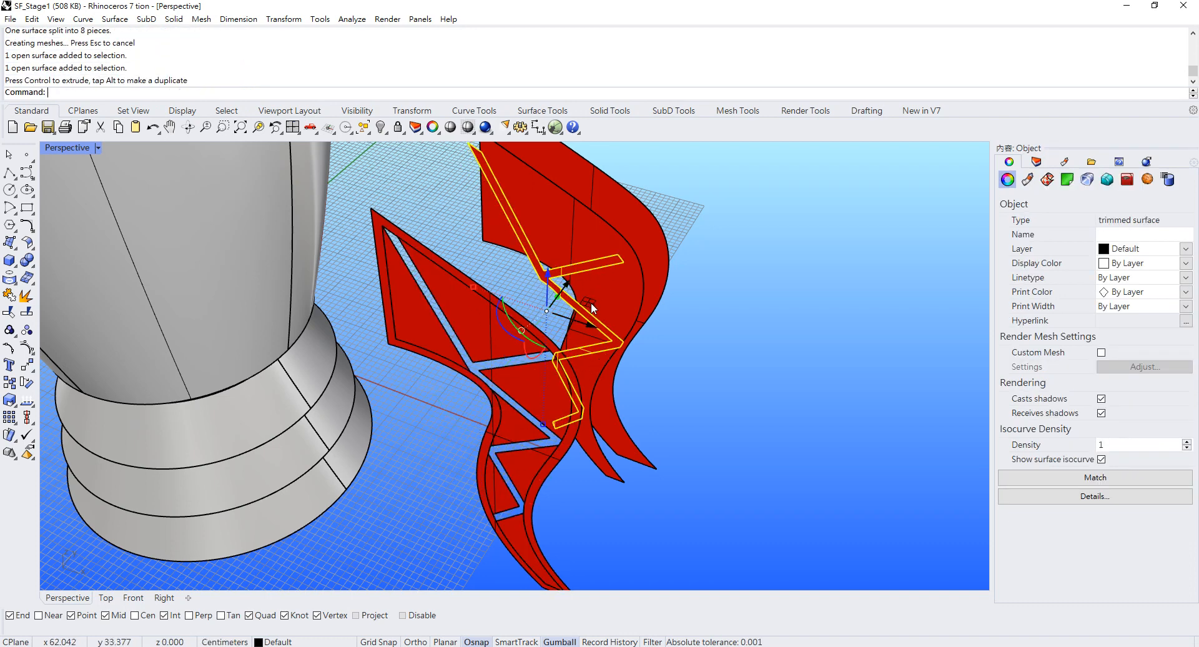
key(ctrl+z)
drag(504, 374, 601, 308)
click(707, 283)
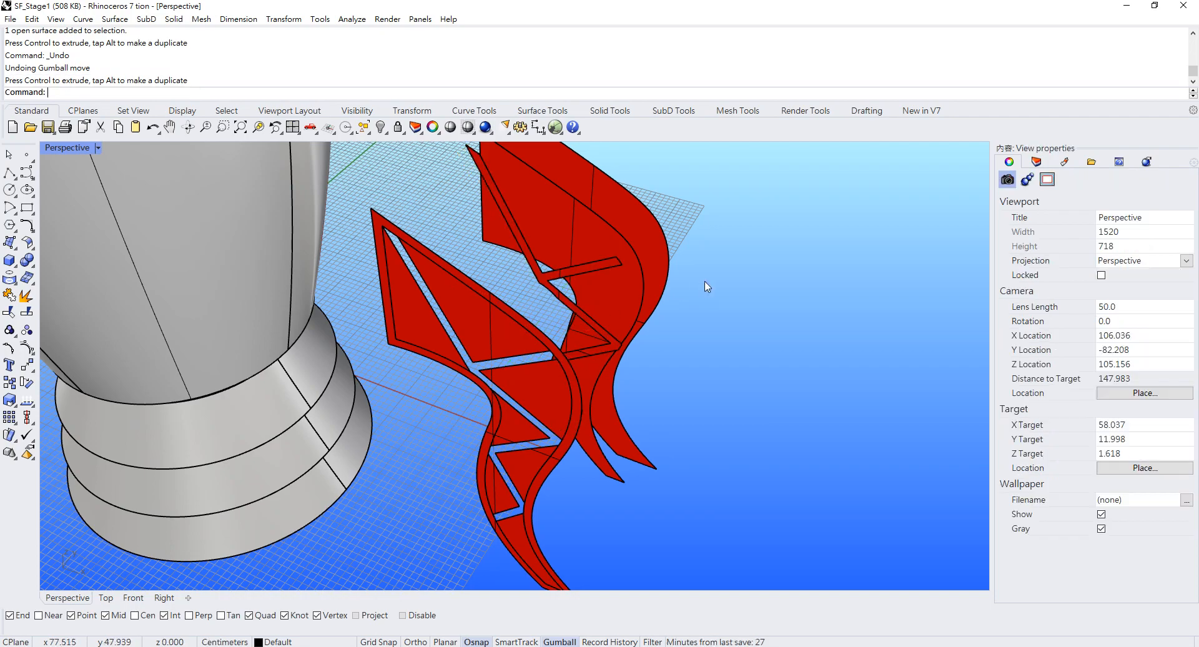
Offset the full-profile copy of the S-shaped surface into a solid, with a distance of 1.5 cm on both sides
right_drag(706, 284, 595, 287)
click(568, 314)
scroll(596, 287, up, 4)
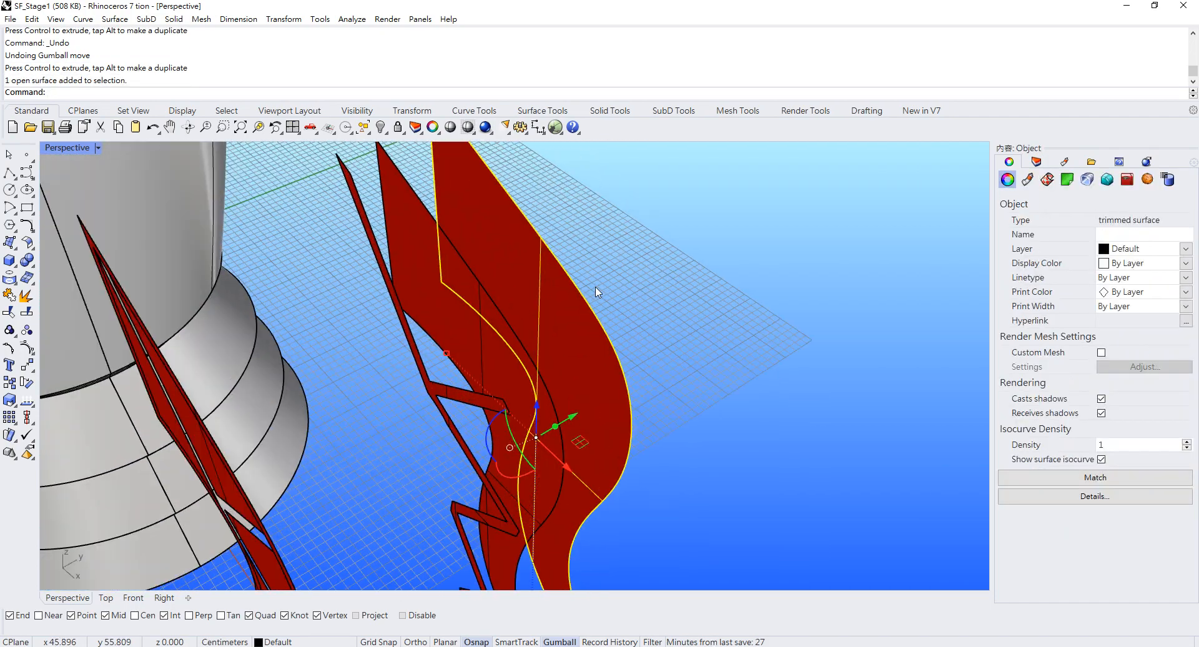
scroll(595, 288, down, 4)
scroll(597, 291, up, 3)
scroll(596, 292, down, 5)
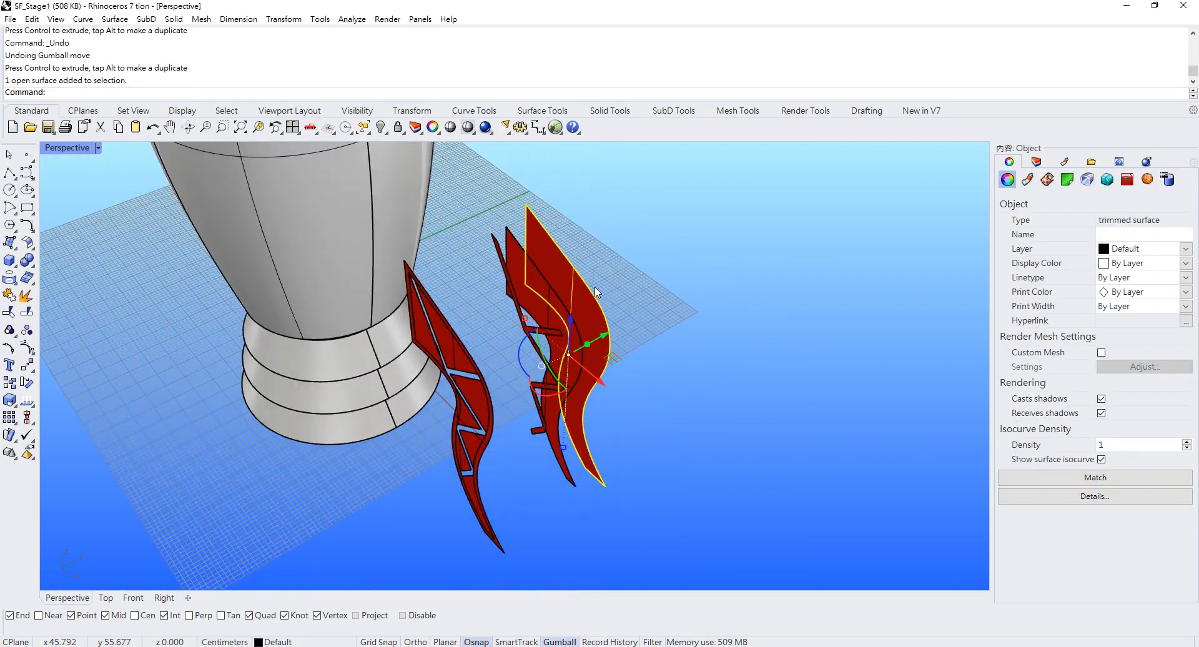
scroll(596, 291, up, 3)
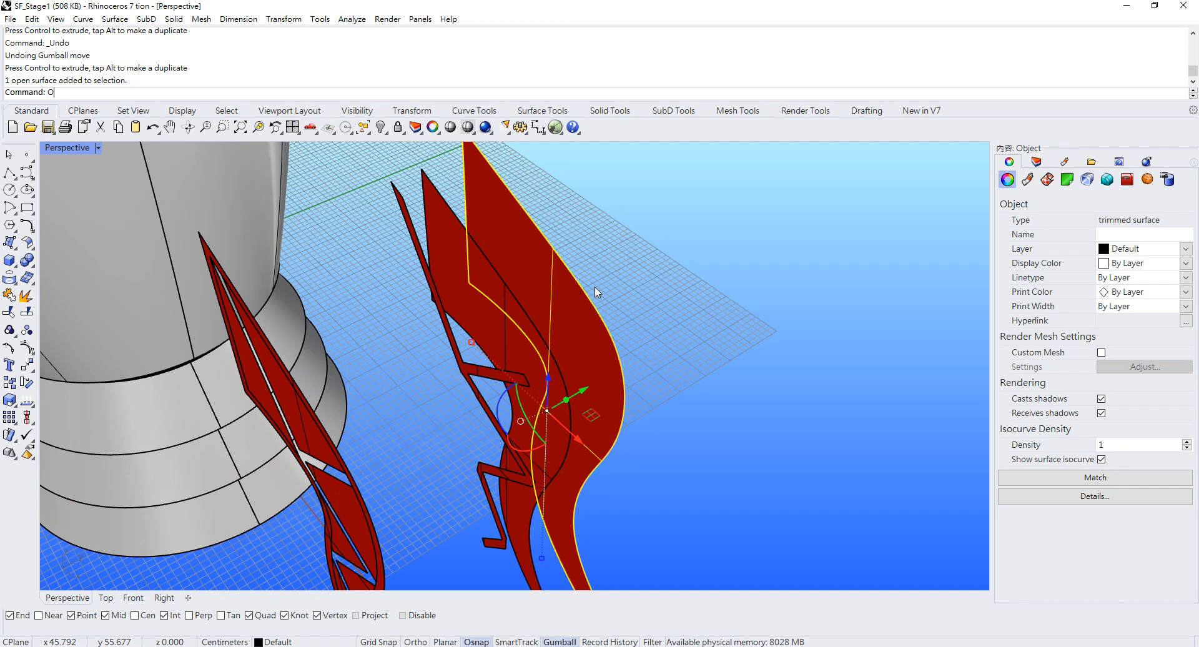
click(68, 160)
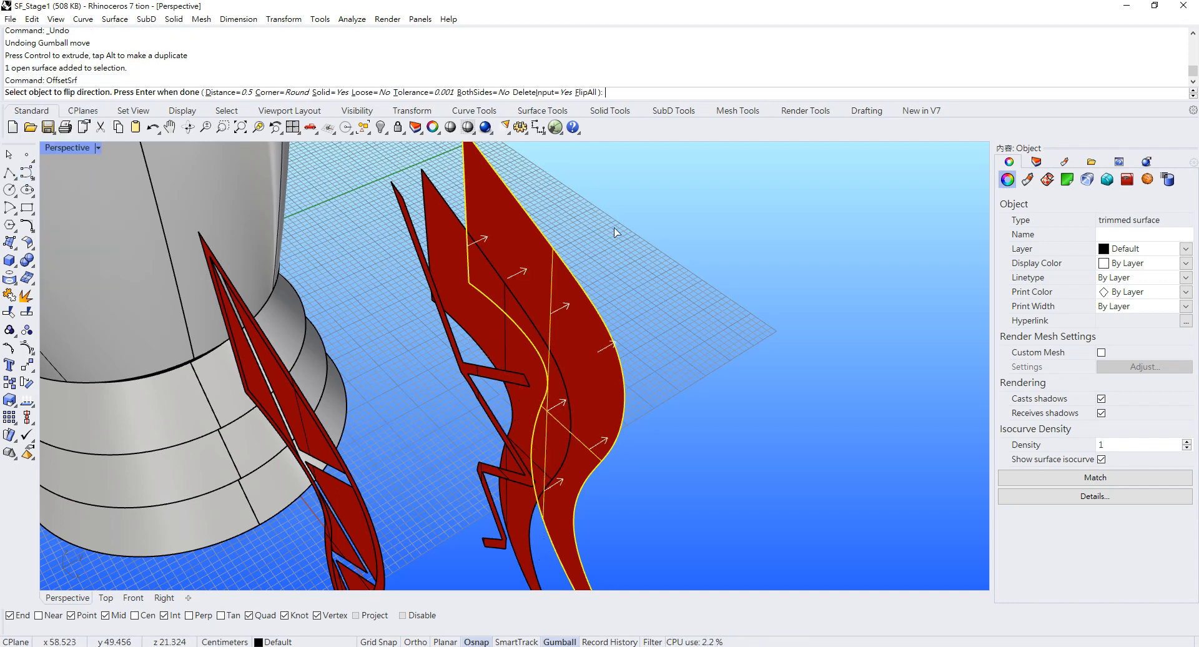
right_drag(613, 231, 541, 288)
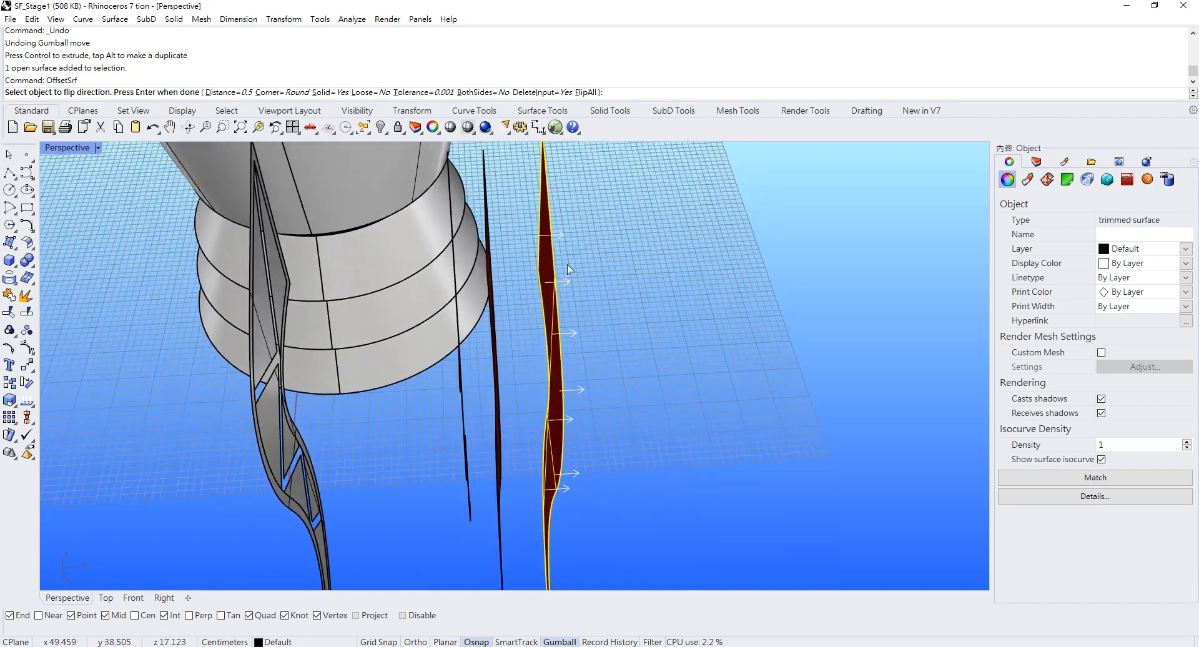
click(241, 94)
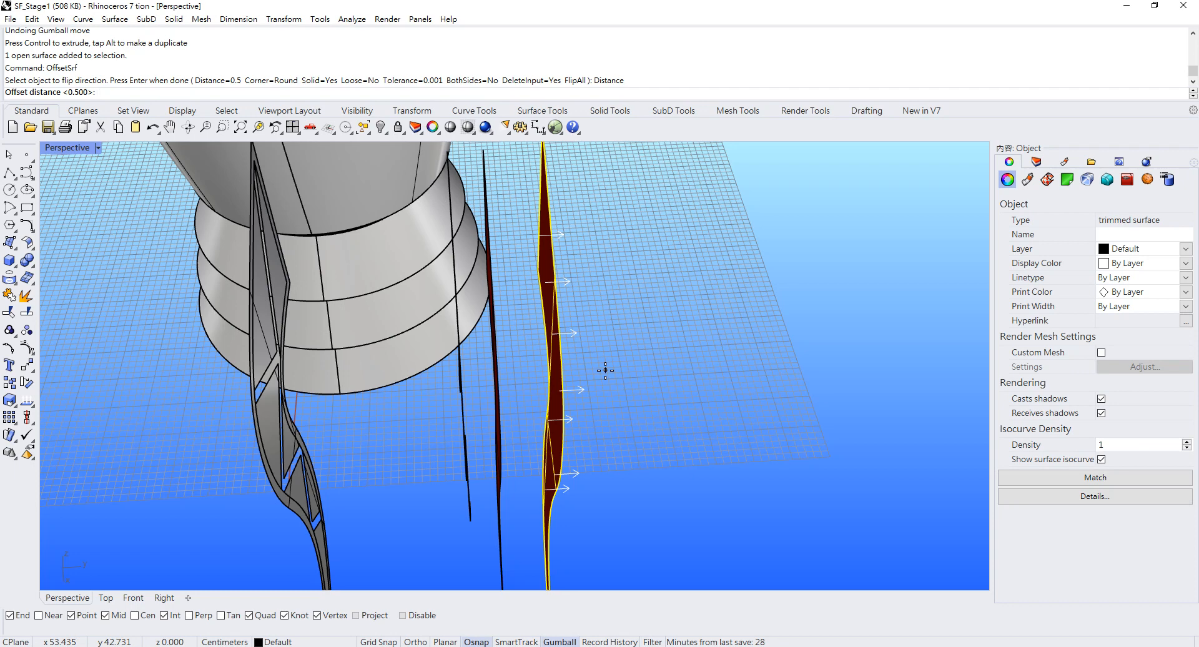
text(1.5)
key(Return)
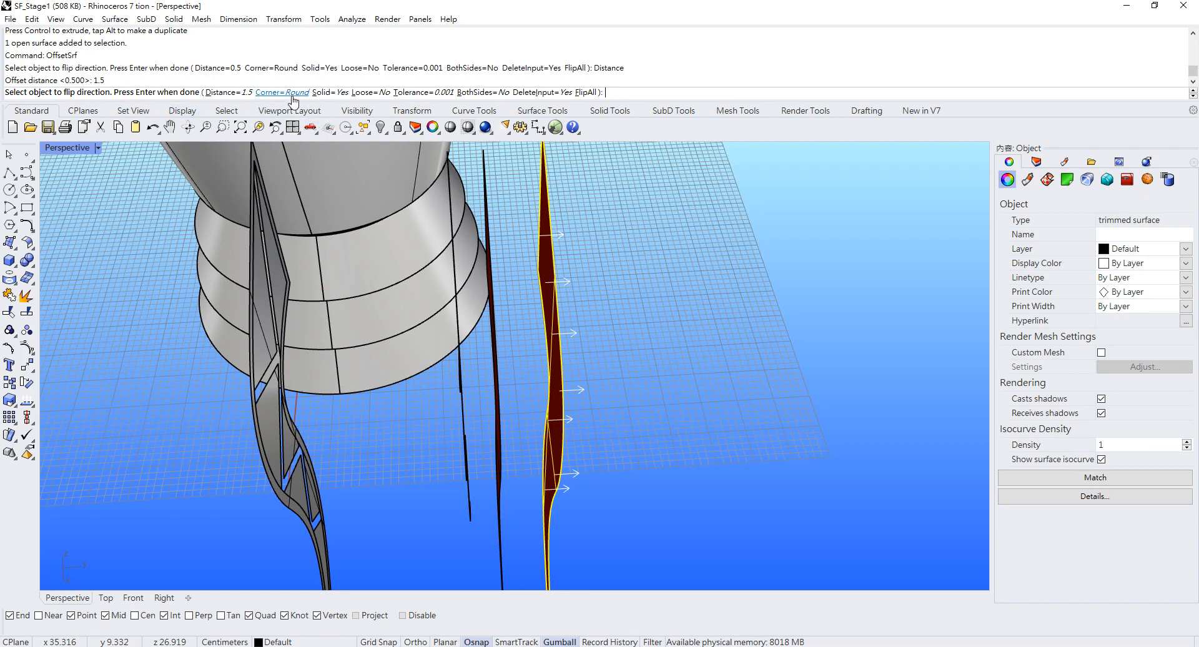
click(467, 96)
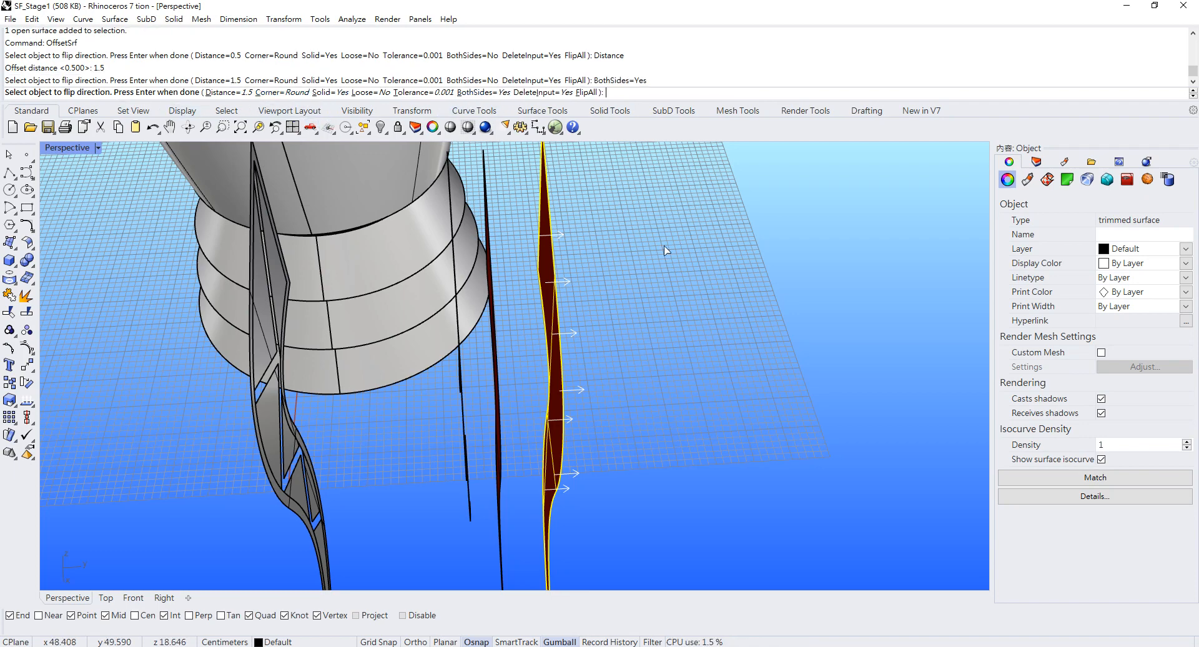
key(Return)
Move the copied inner surface straight along the Y direction until it lies on the near face of the thickened frame
right_drag(550, 350, 601, 234)
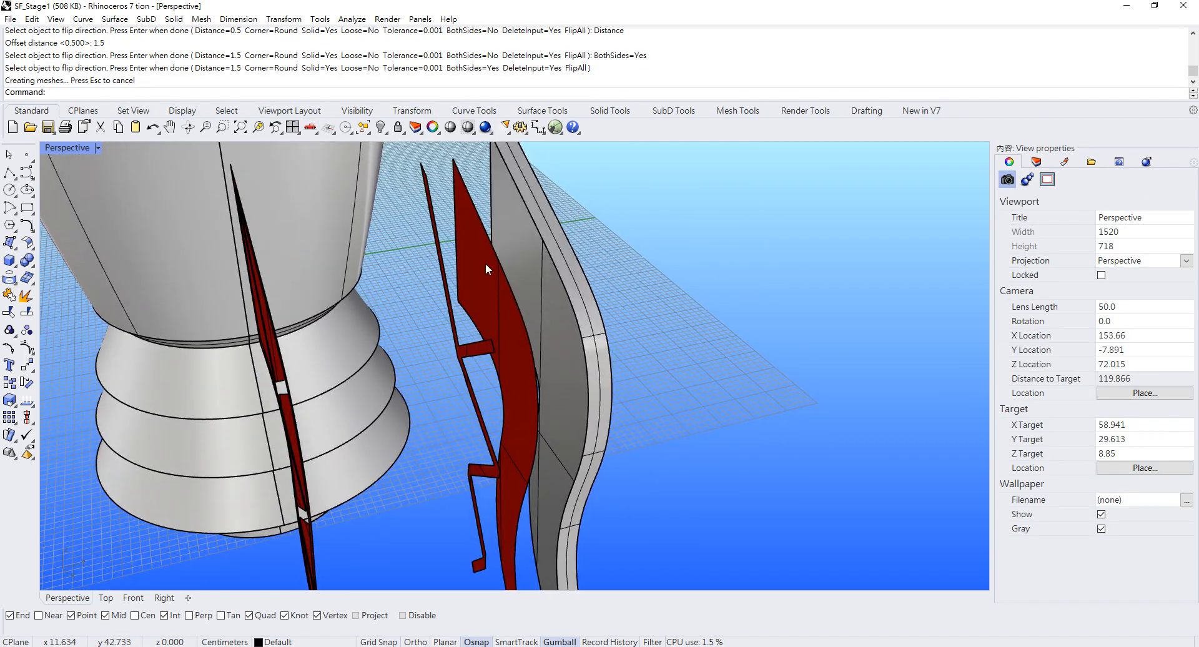
click(485, 263)
right_drag(524, 231, 519, 306)
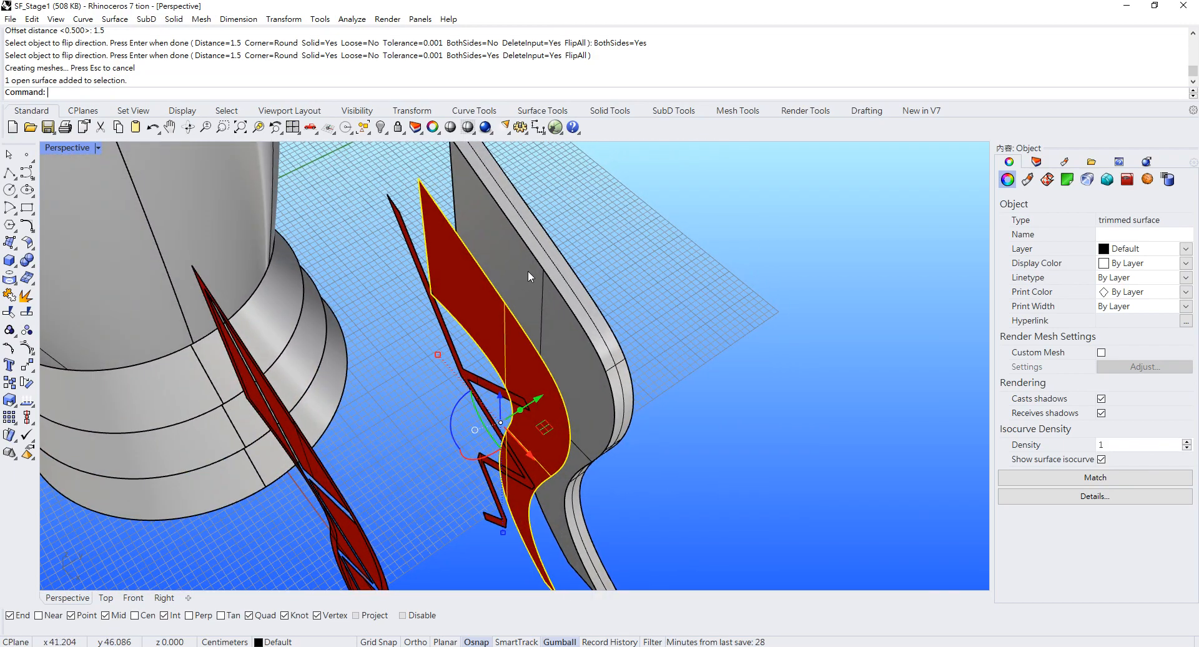
right_drag(592, 289, 406, 244)
double_click(66, 152)
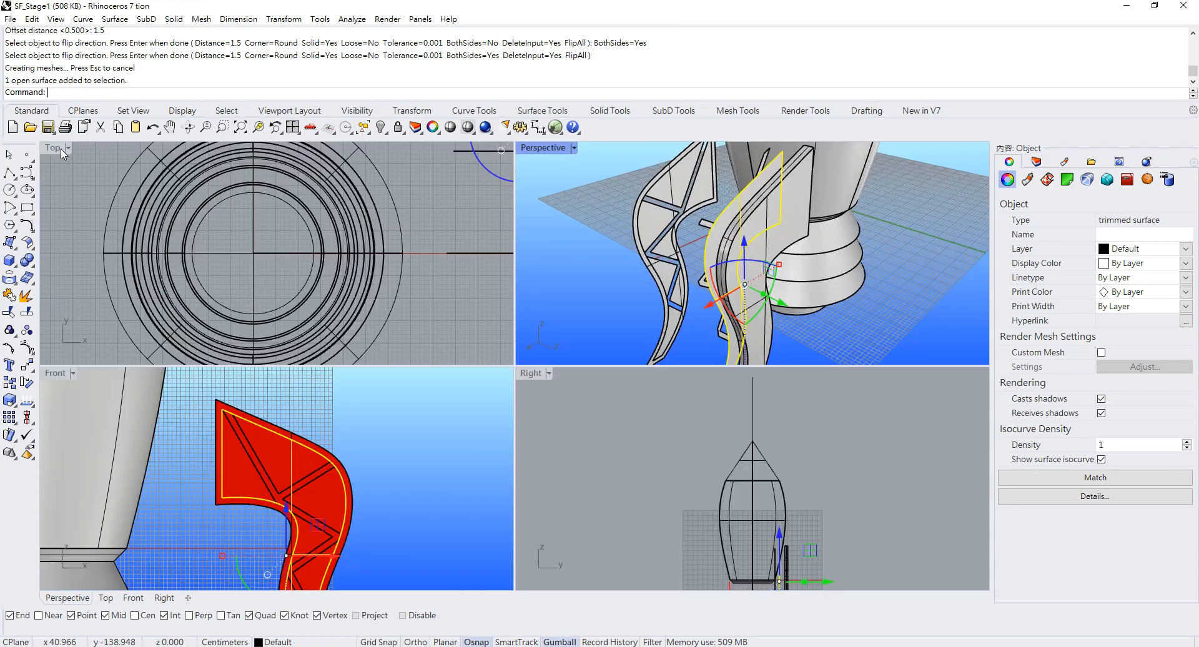
double_click(62, 149)
scroll(662, 341, down, 5)
right_drag(767, 297, 522, 454)
scroll(677, 361, up, 4)
scroll(477, 353, up, 3)
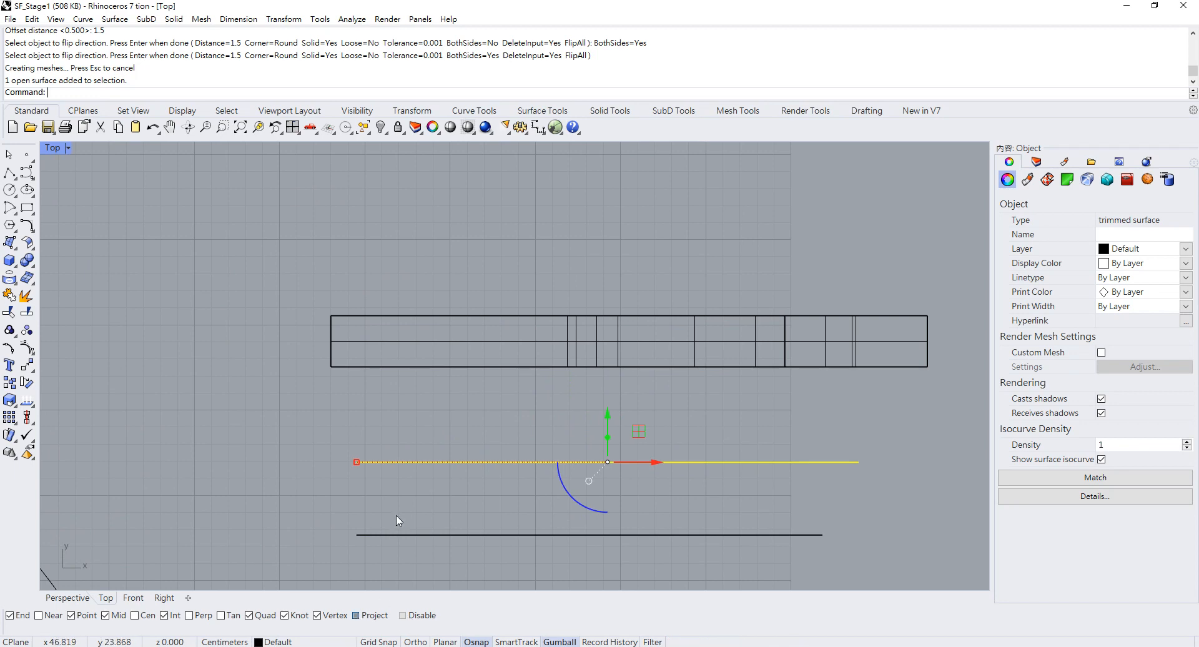
key(Return)
click(356, 462)
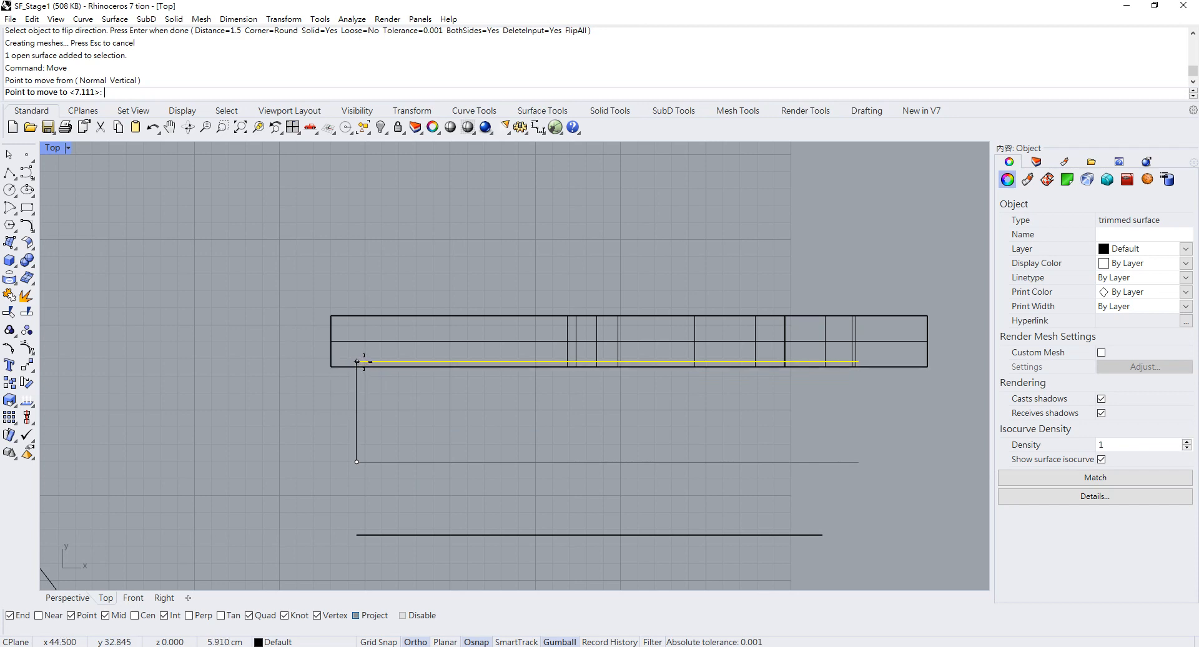
scroll(362, 362, up, 5)
scroll(362, 361, up, 4)
click(339, 384)
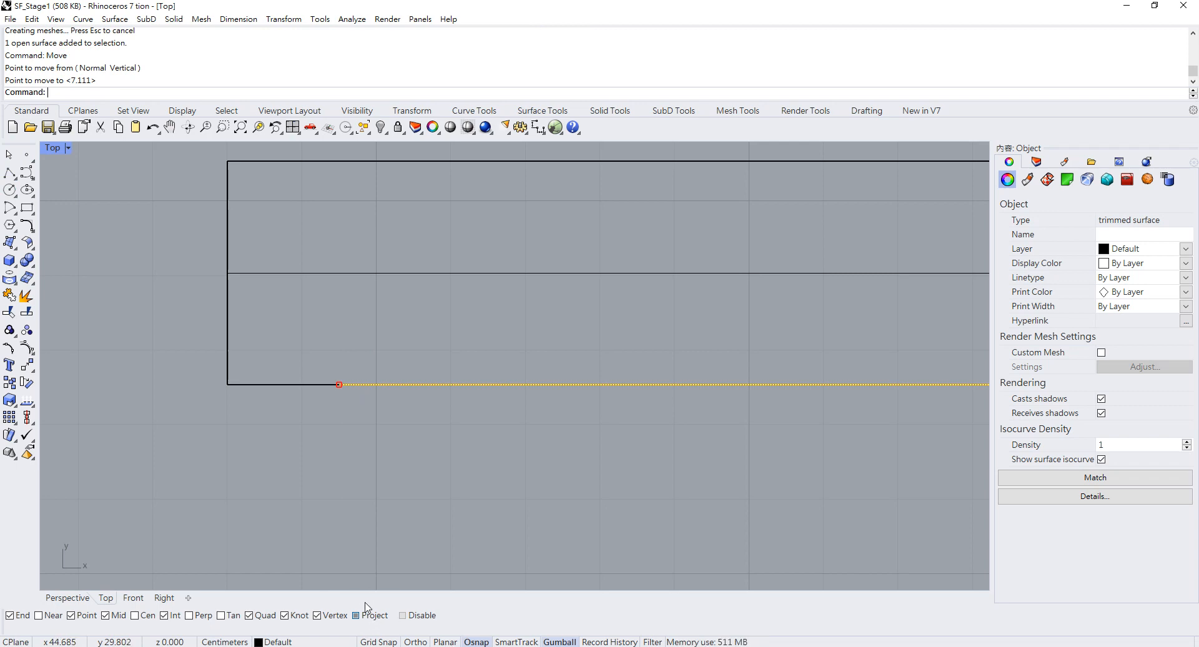
scroll(294, 390, up, 1)
scroll(321, 402, down, 5)
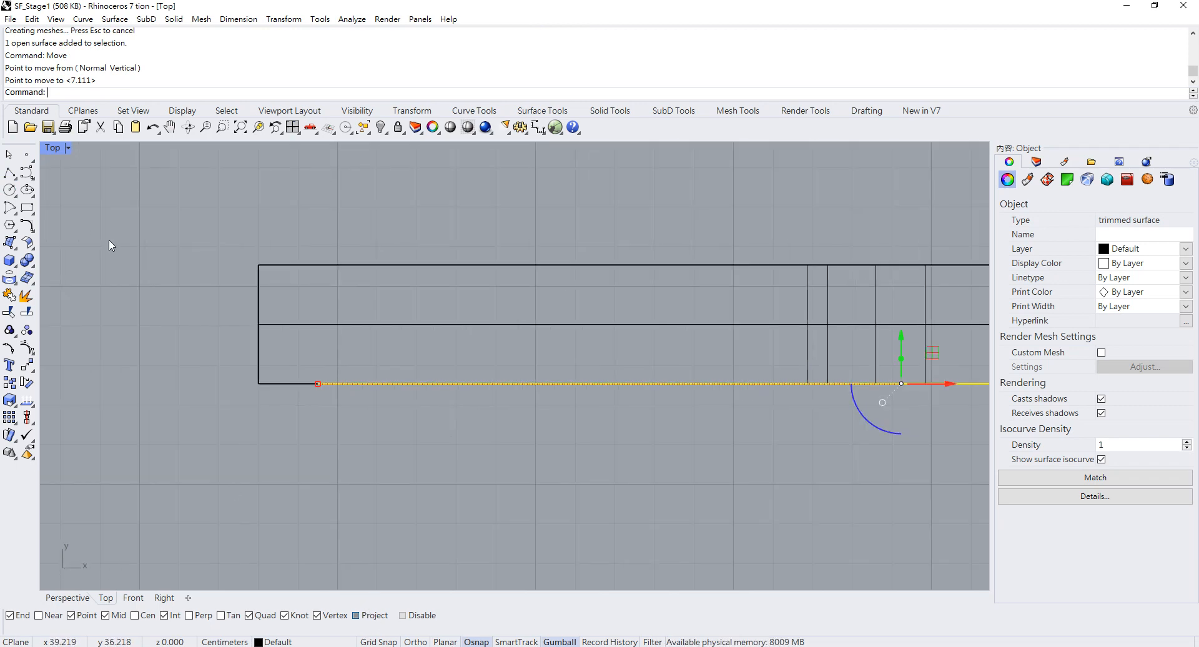
Offset the inner surface to one side by 0.5 cm, into the thickened profile, as a solid
double_click(54, 148)
right_drag(737, 225, 795, 219)
double_click(555, 152)
scroll(519, 292, up, 4)
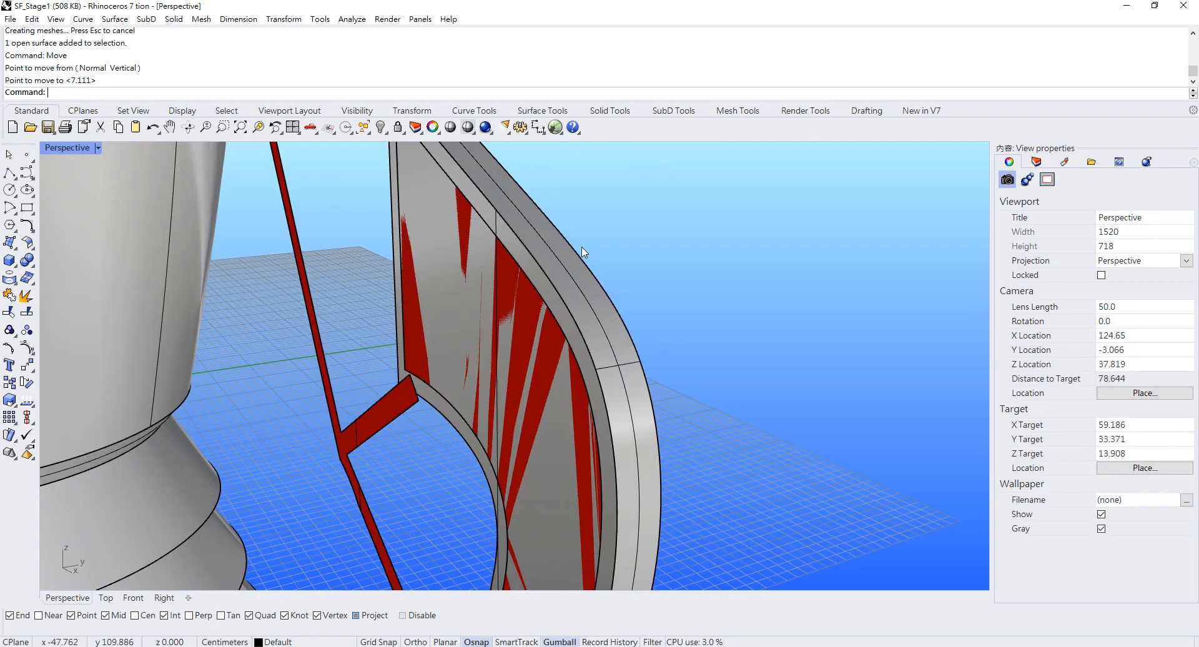
click(537, 306)
click(554, 326)
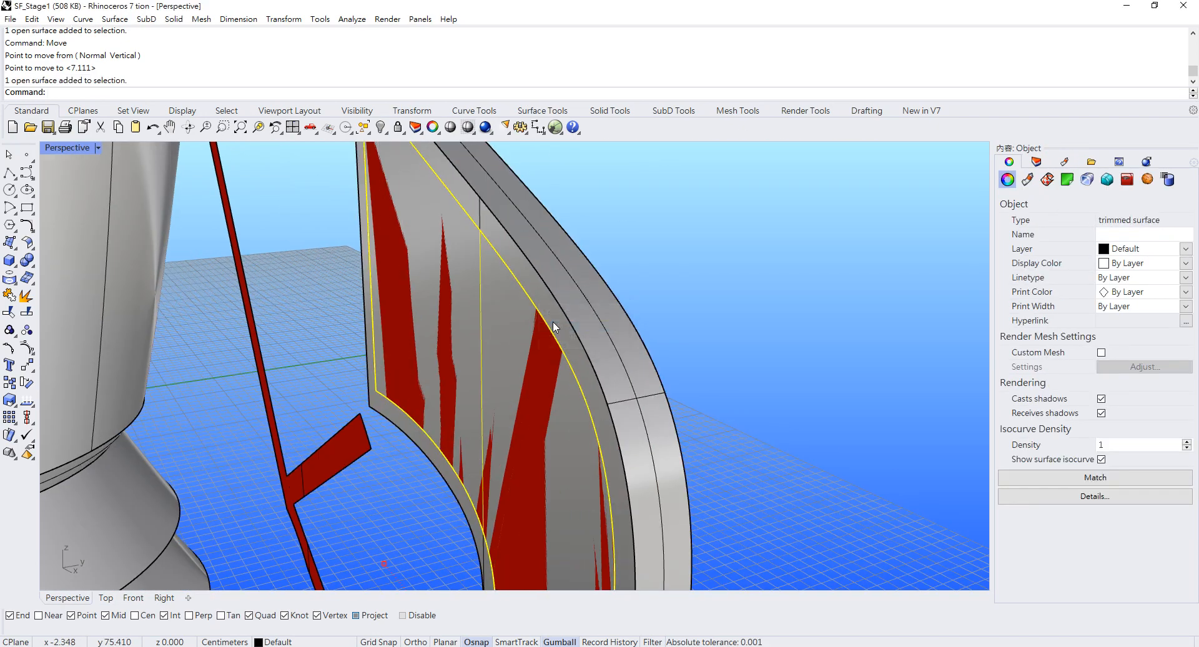
text(Offset)
click(70, 159)
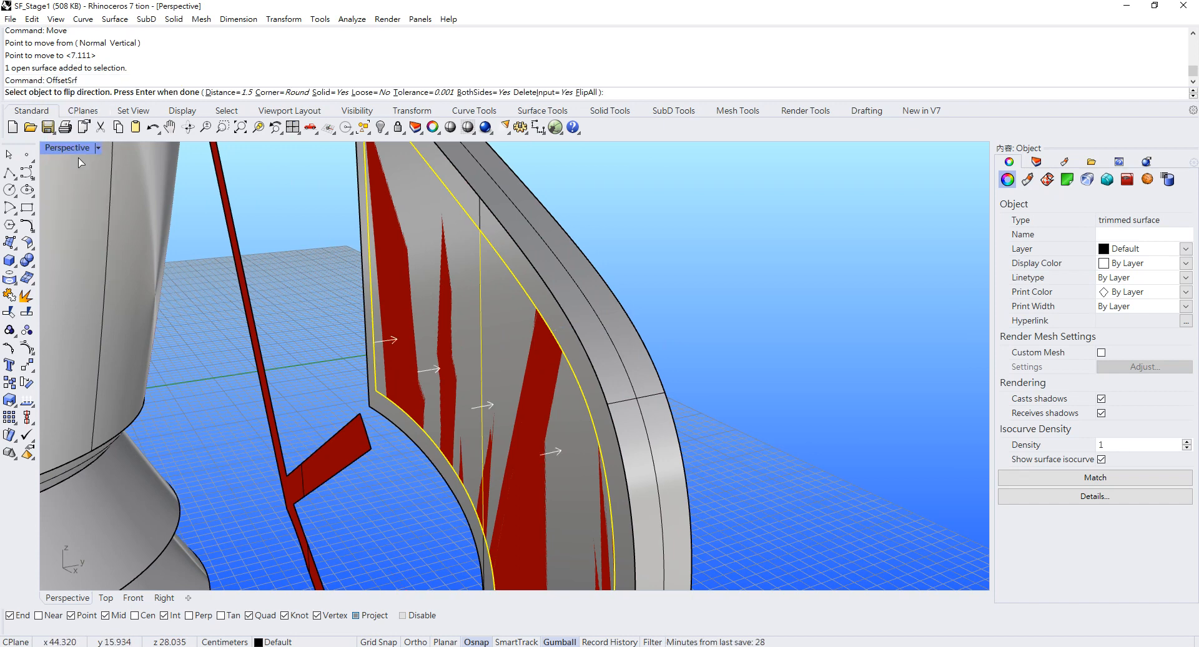
click(228, 92)
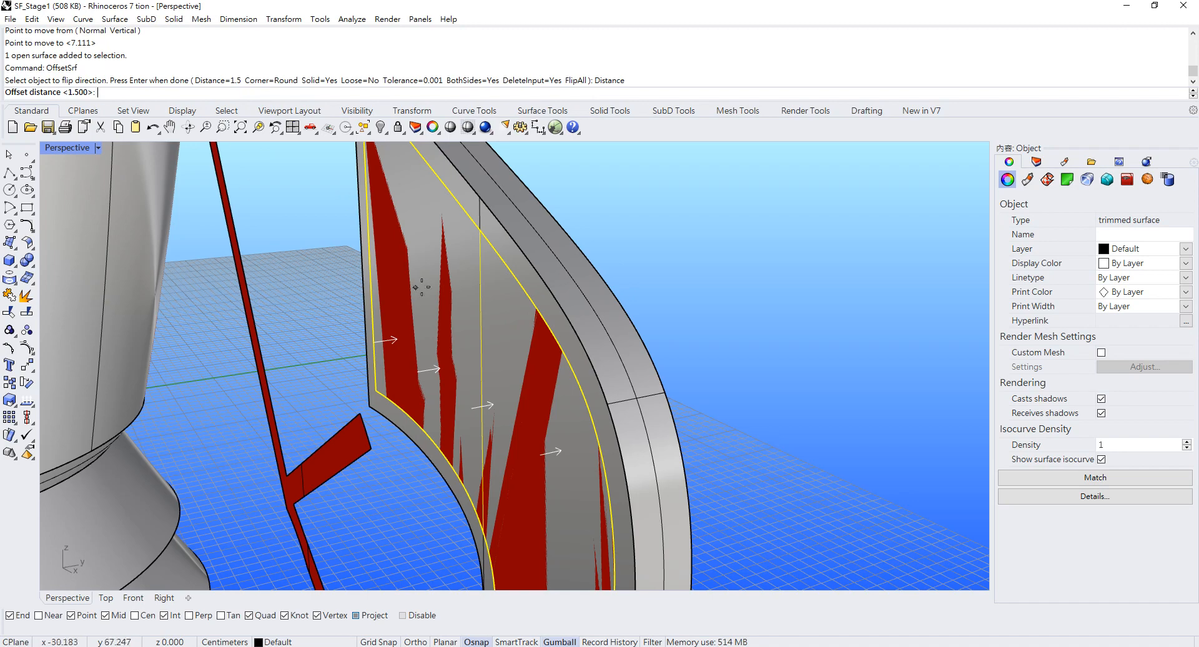
right_drag(456, 278, 454, 311)
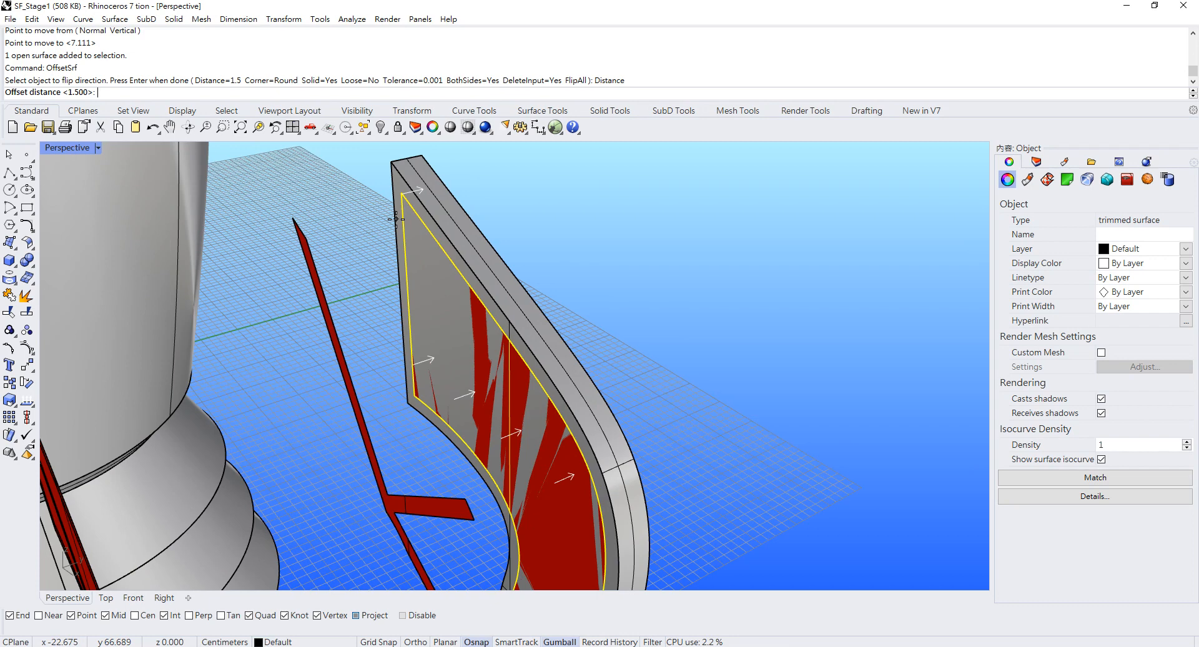
text(0.5)
key(Return)
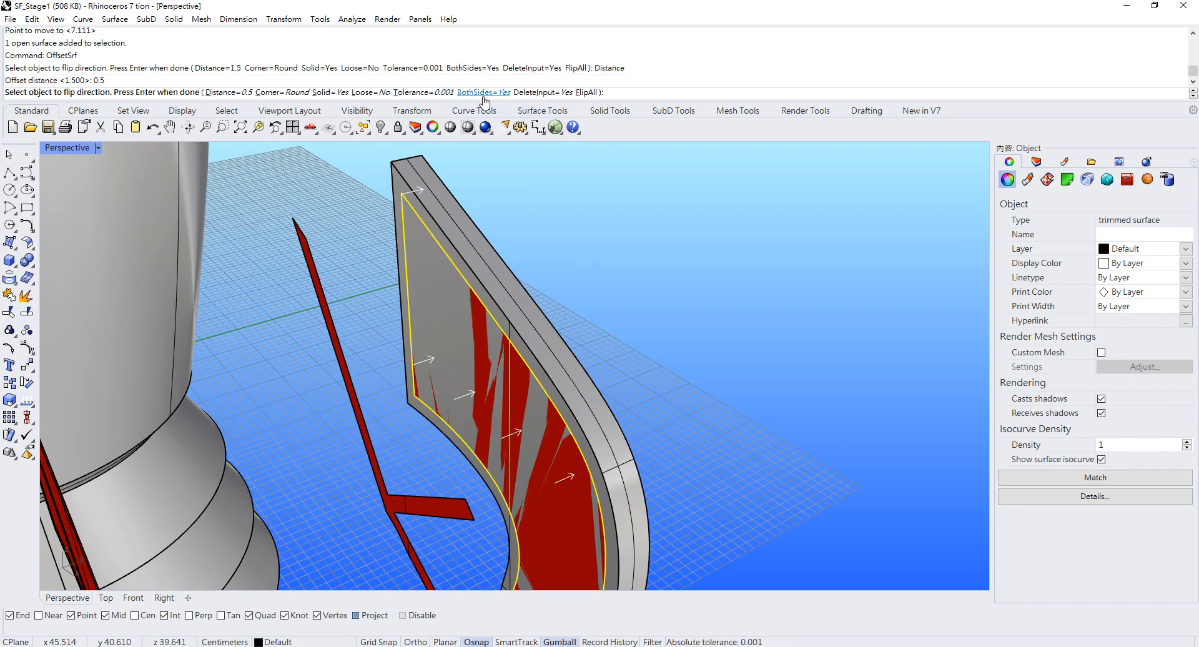
click(483, 94)
key(Return)
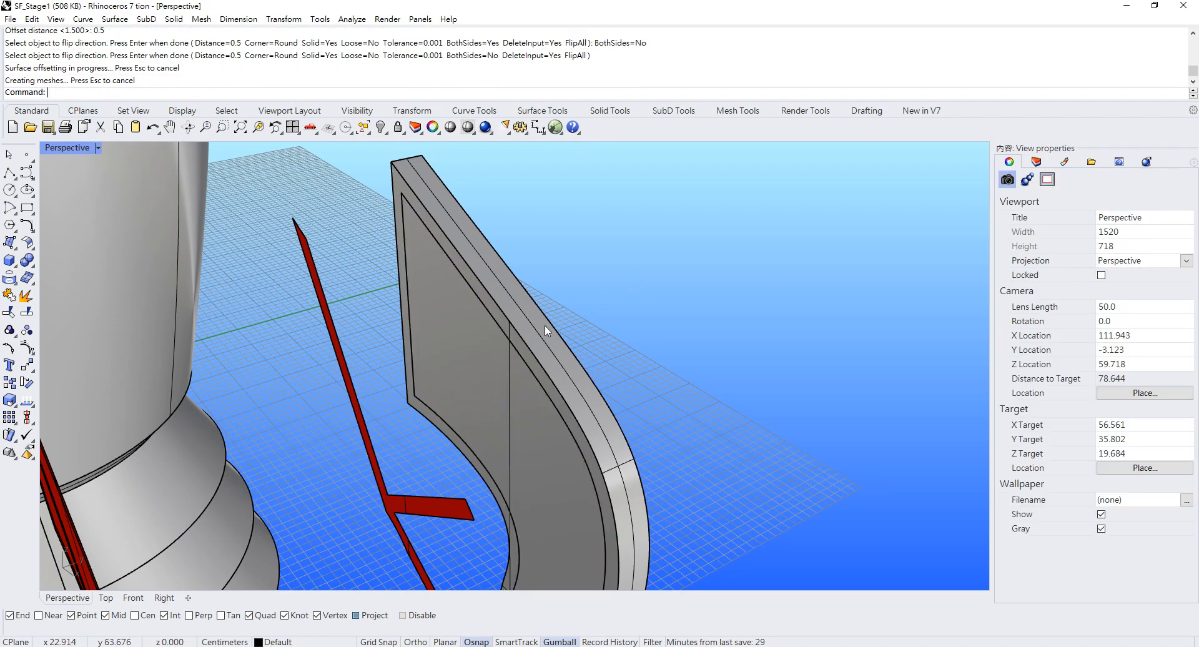
Mirror a copy of the thin inner solid to the opposite face about the mid-plane of the thickened profile, with object snap projection off
click(515, 371)
click(579, 415)
right_drag(531, 325, 458, 337)
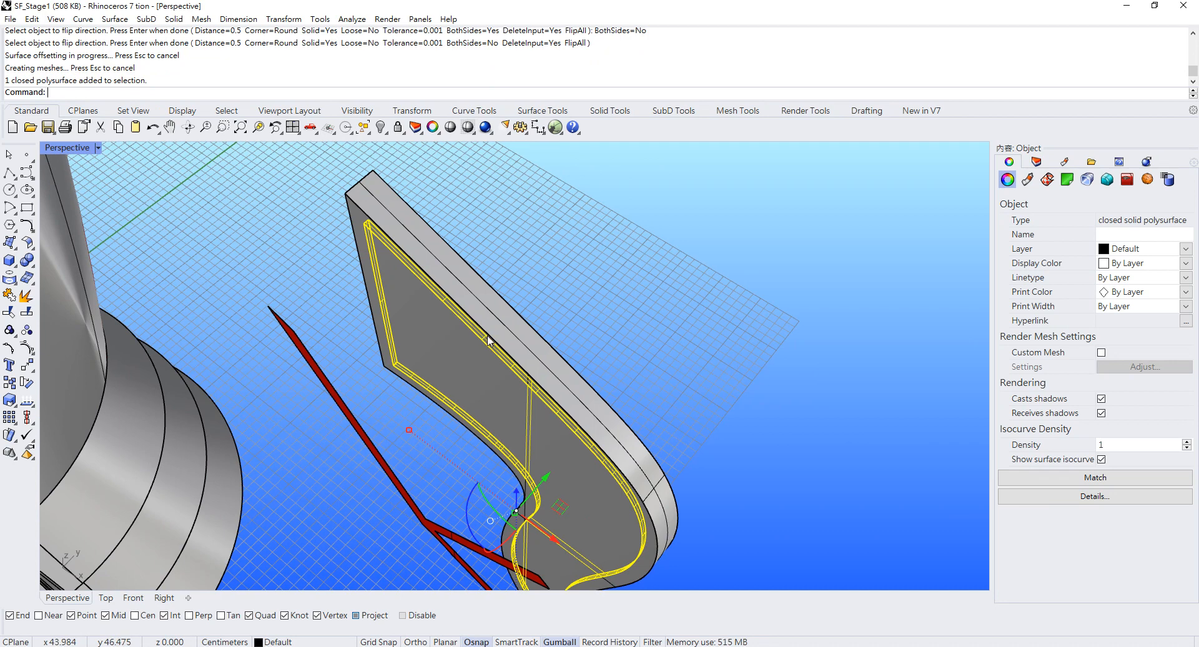
text(Mirror)
key(Return)
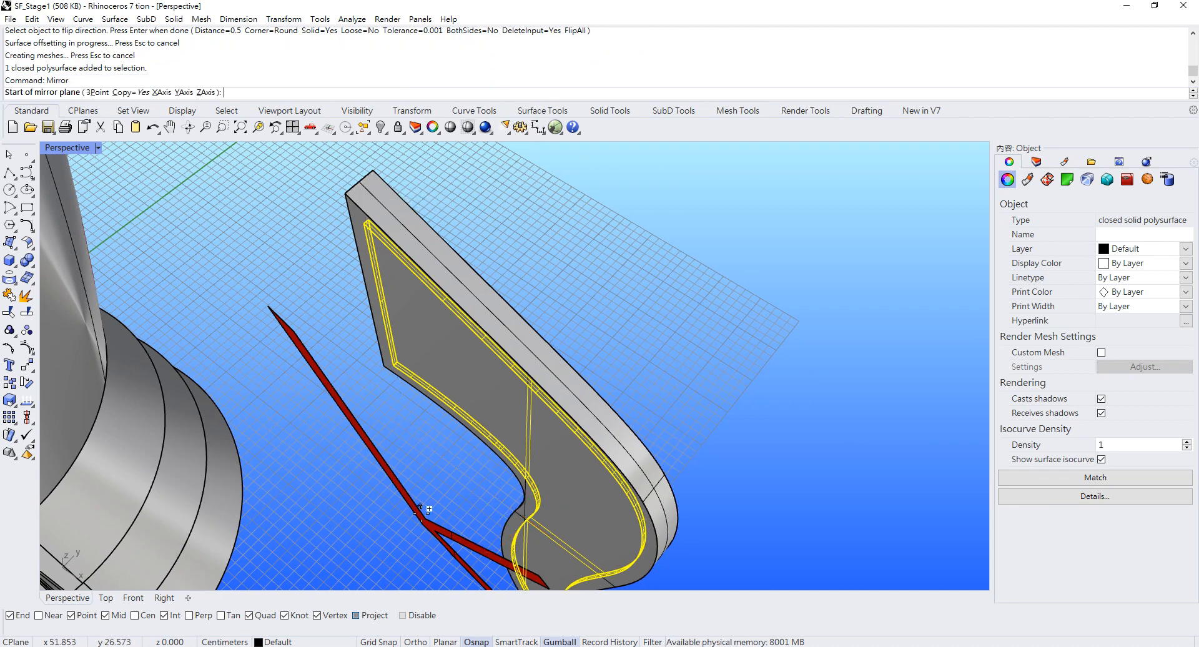
click(356, 615)
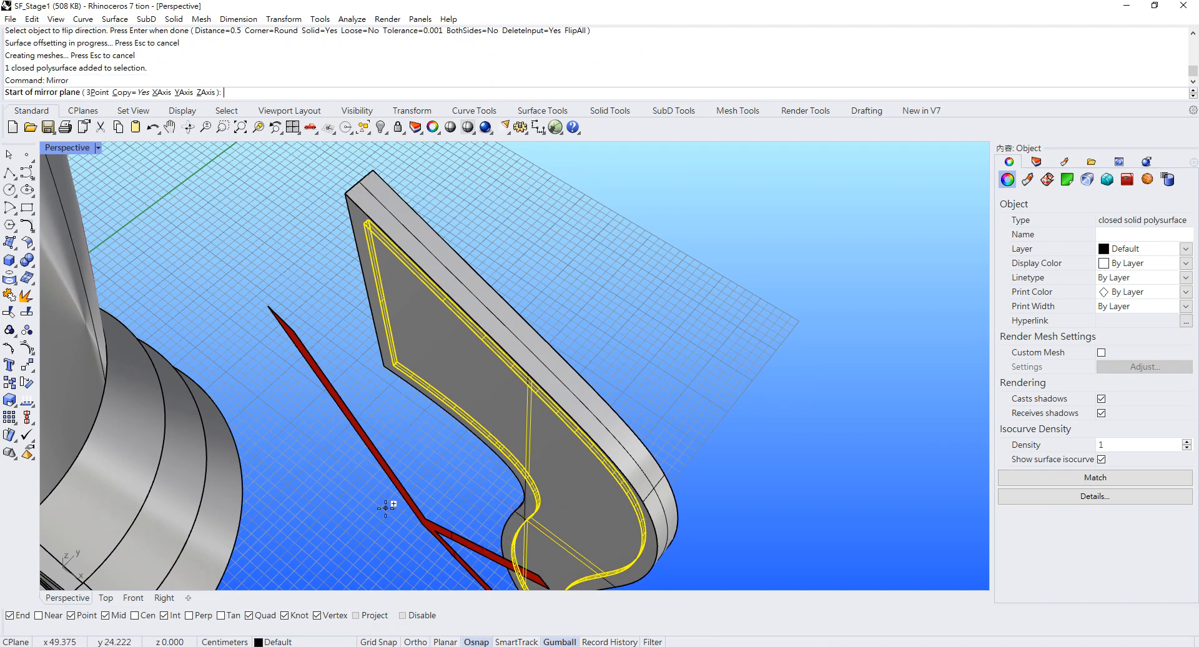
click(360, 182)
click(323, 166)
click(583, 326)
right_drag(583, 325, 460, 354)
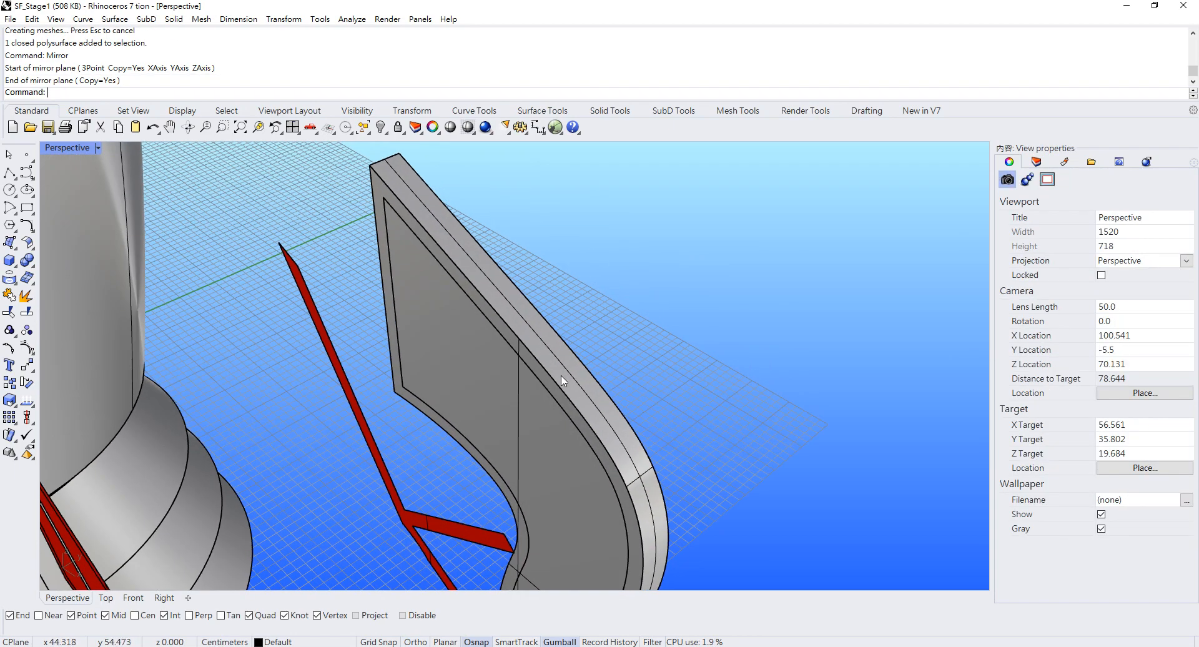
Subtract both thin inner solids from the thickened profile with Boolean Difference, keeping the input objects
click(31, 264)
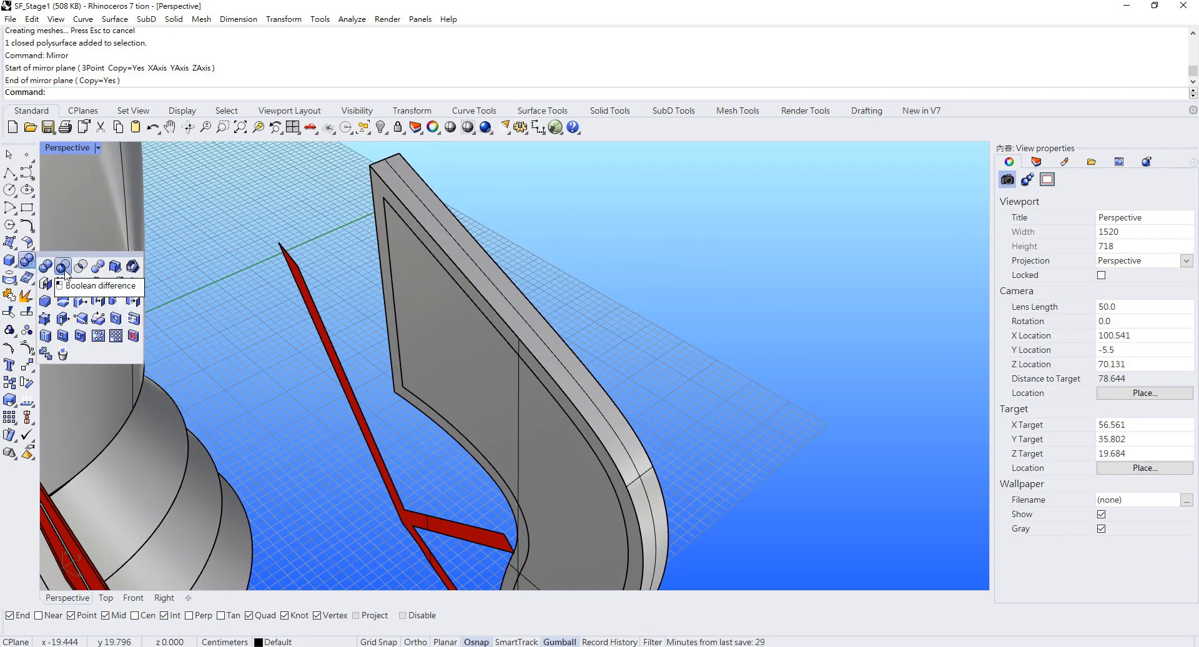
click(63, 269)
click(473, 253)
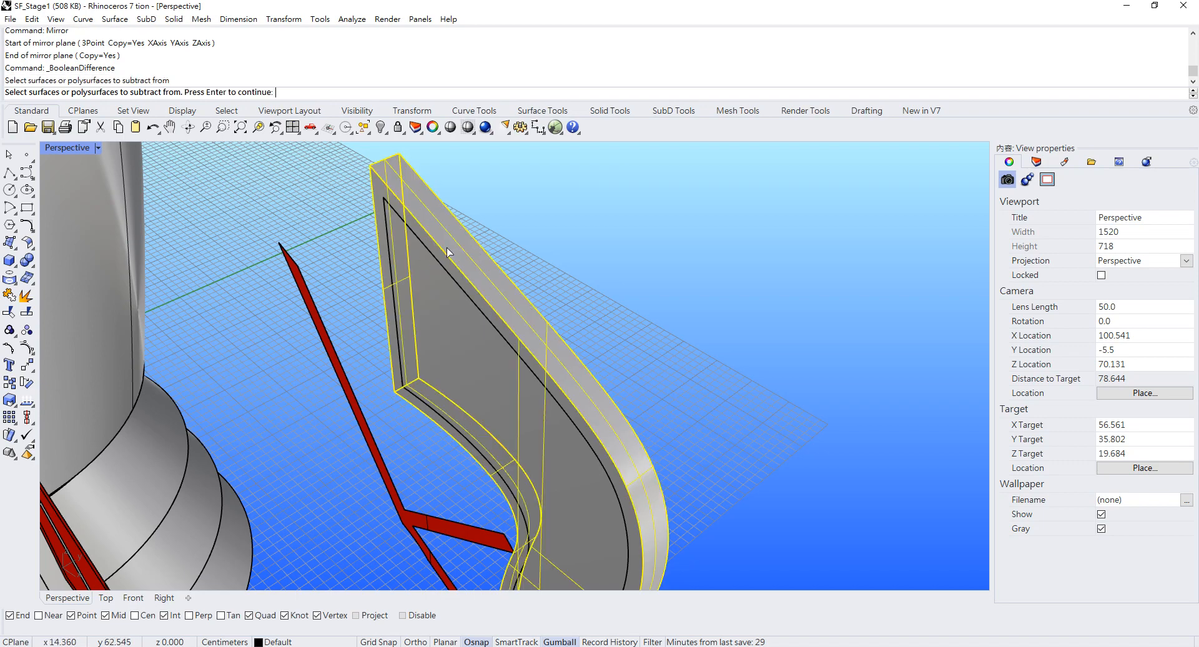
key(Return)
click(462, 313)
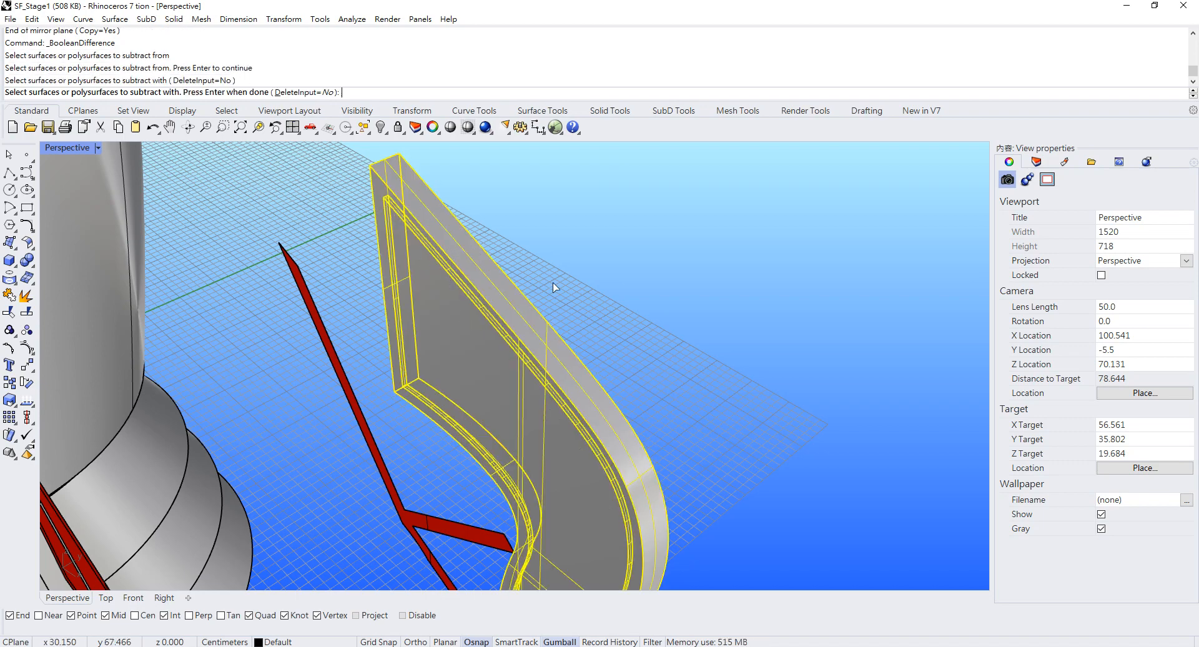
right_drag(554, 285, 397, 269)
click(512, 331)
key(Return)
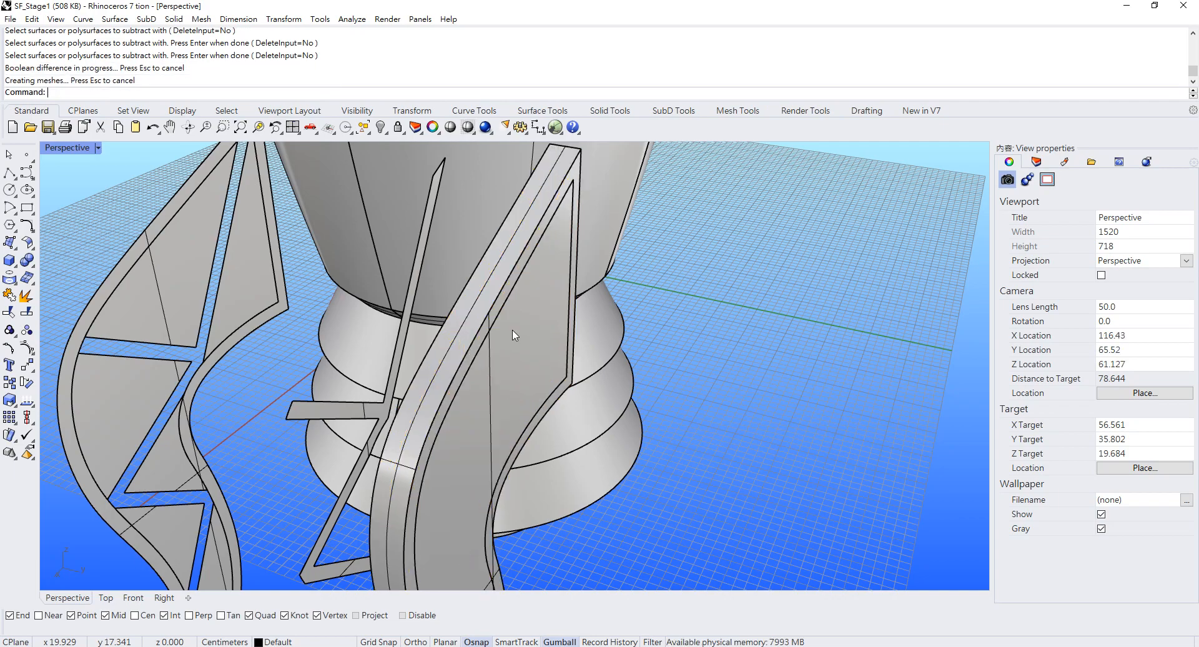
Delete the two thin inner solids left in the recesses on both faces of the profile
click(515, 336)
key(Delete)
mouse_move(515, 354)
right_down()
mouse_move(688, 288)
mouse_move(500, 336)
right_up()
click(473, 326)
key(Delete)
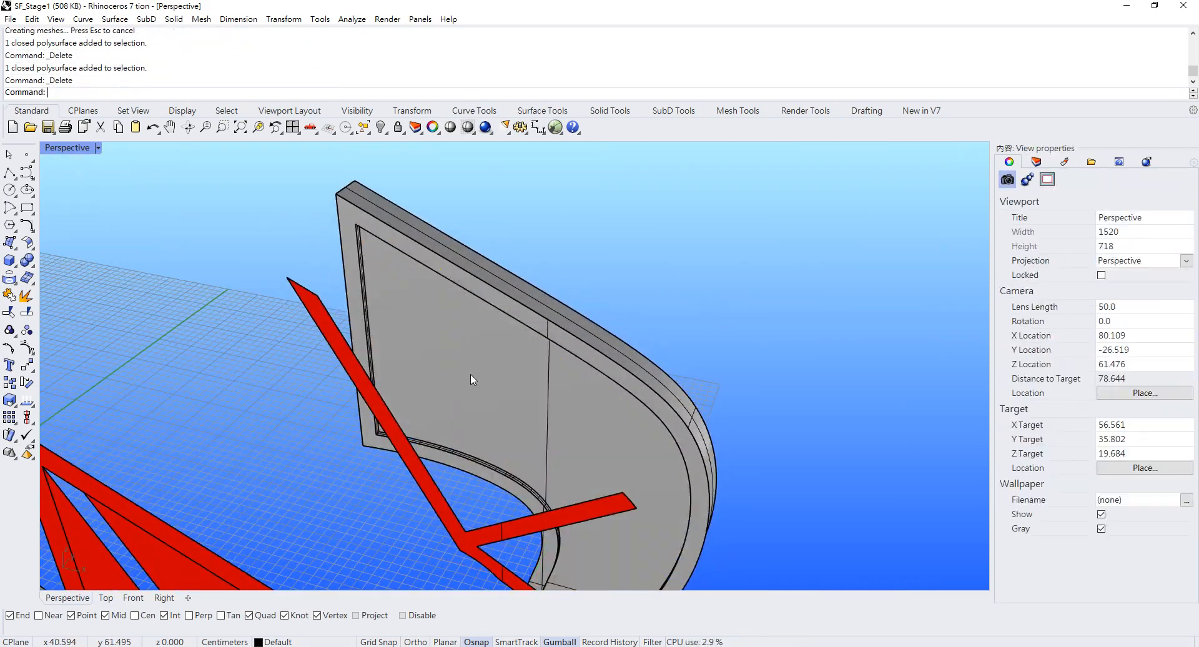
Move the separate zigzag bracing surface onto the recessed profile, snapping its upper corner point to the recess's upper inner corner
right_drag(471, 375, 337, 332)
click(312, 304)
scroll(449, 231, up, 5)
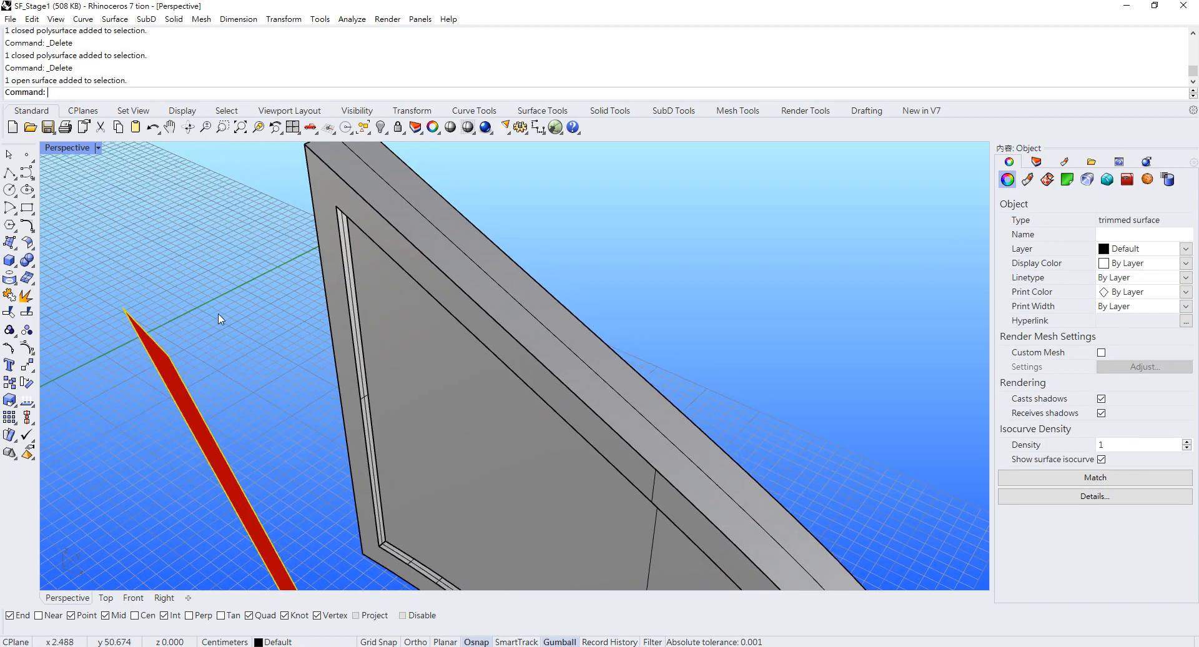
text(ove)
key(Return)
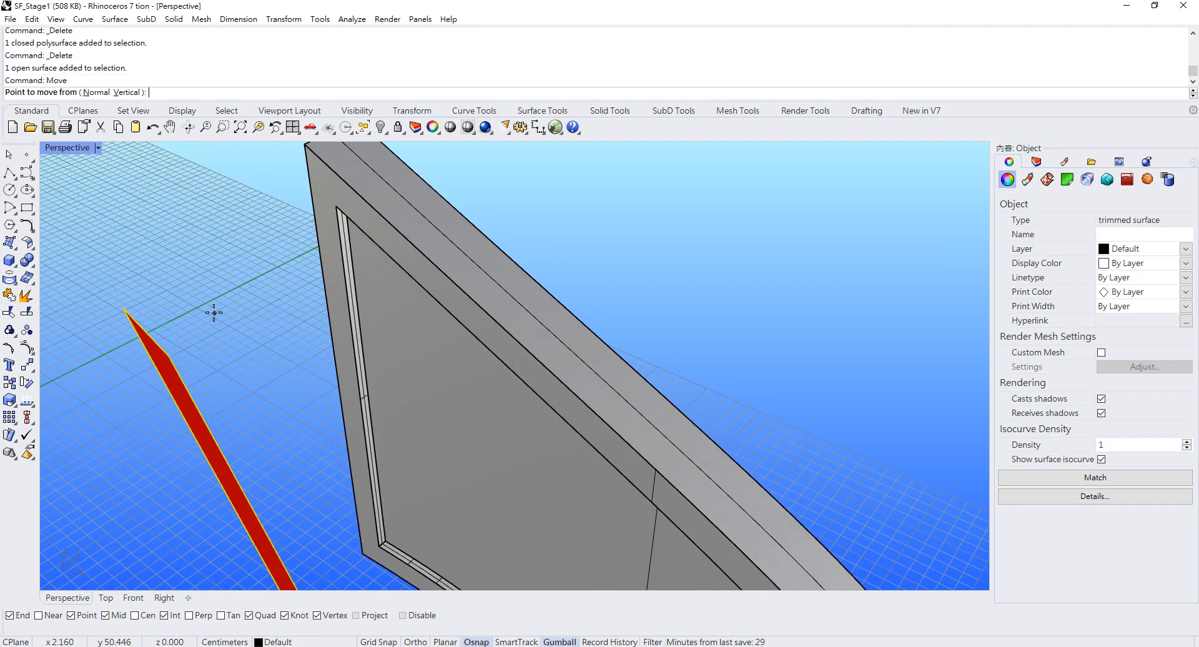
right_drag(216, 313, 175, 210)
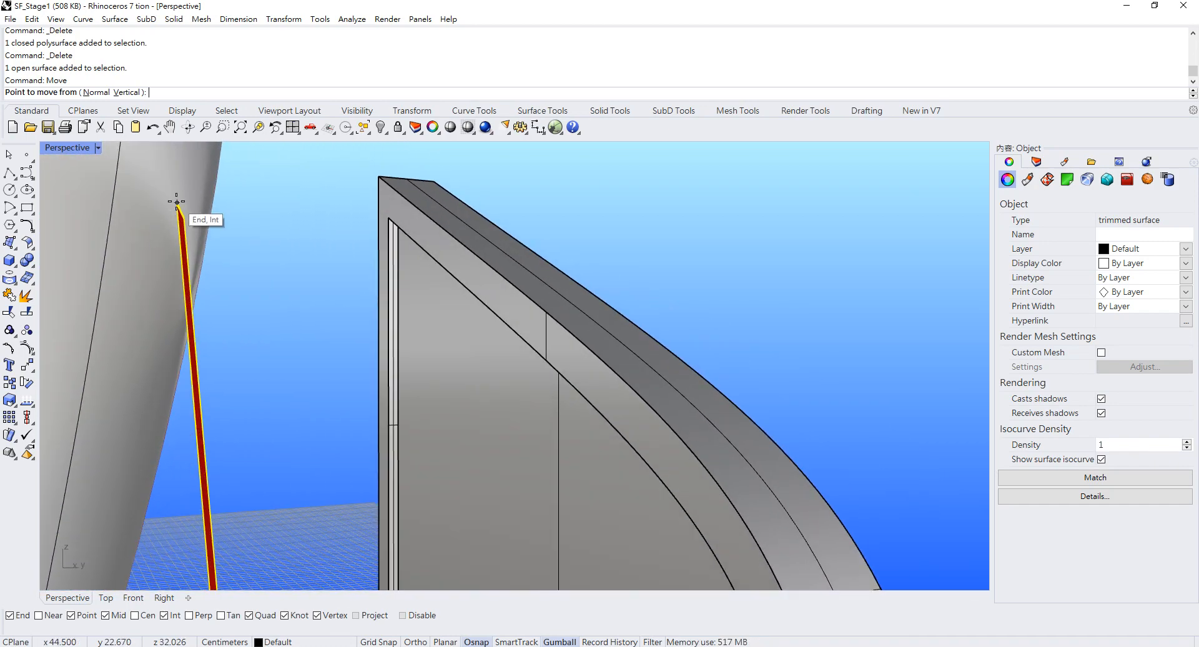
click(176, 209)
right_drag(393, 188, 413, 235)
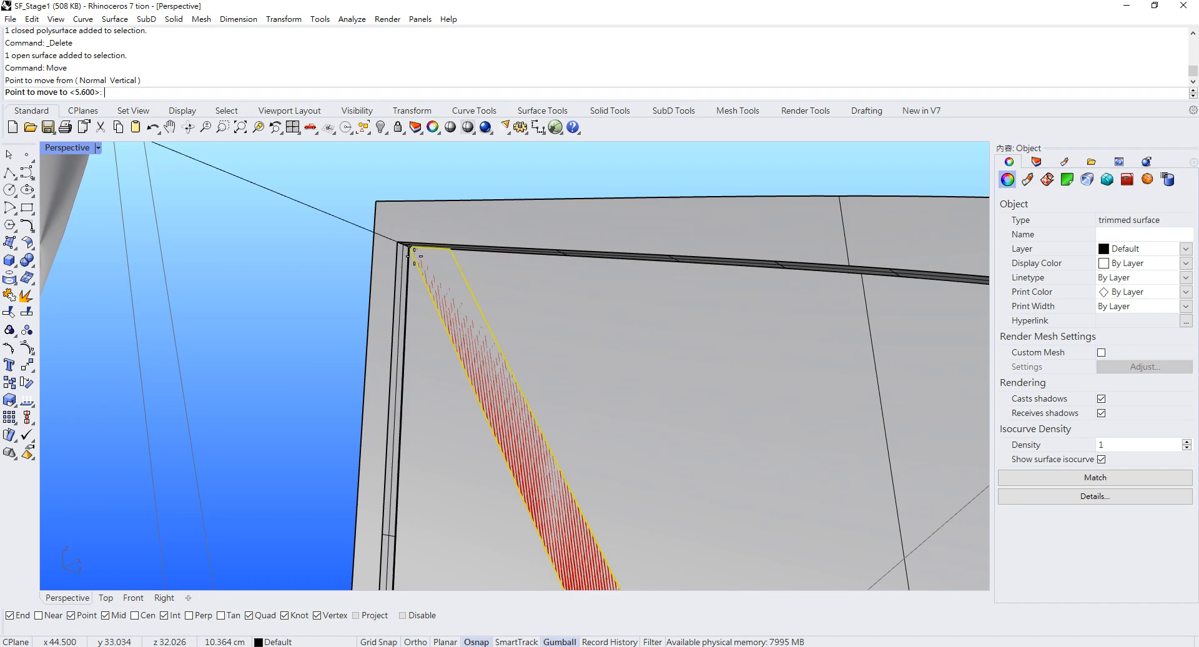
scroll(406, 250, down, 3)
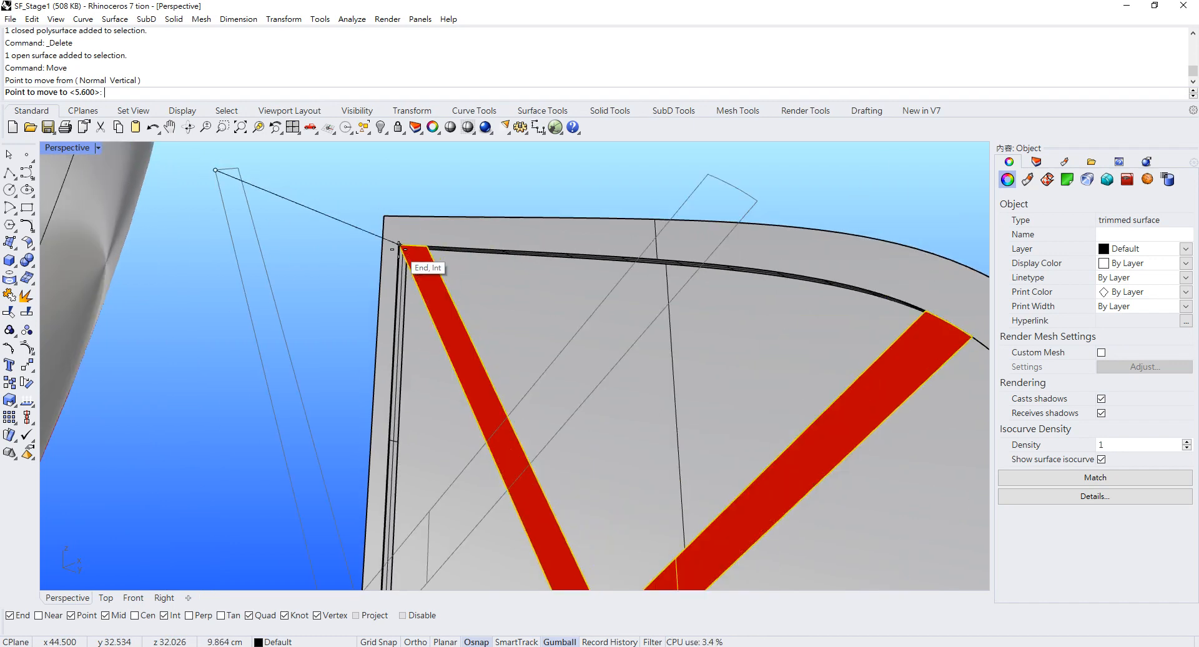
click(414, 250)
click(460, 200)
scroll(460, 200, down, 3)
right_drag(460, 200, 478, 304)
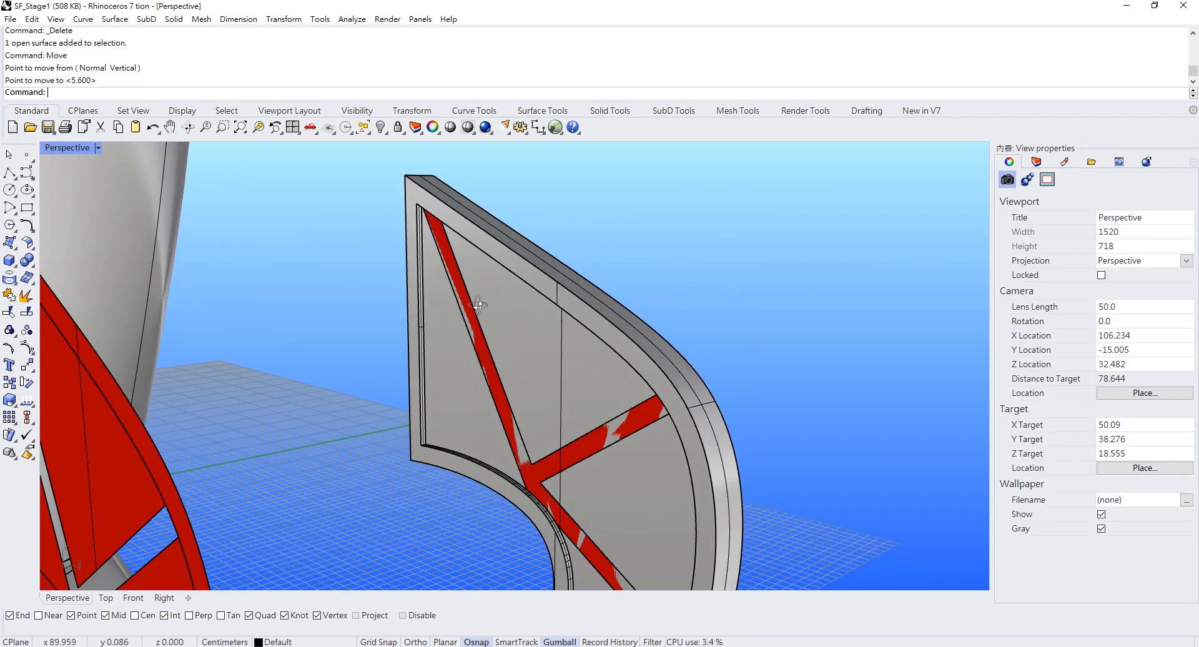
Try to offset the zigzag bracing surface by 0.5 cm as a solid with its direction flipped
click(495, 388)
click(540, 420)
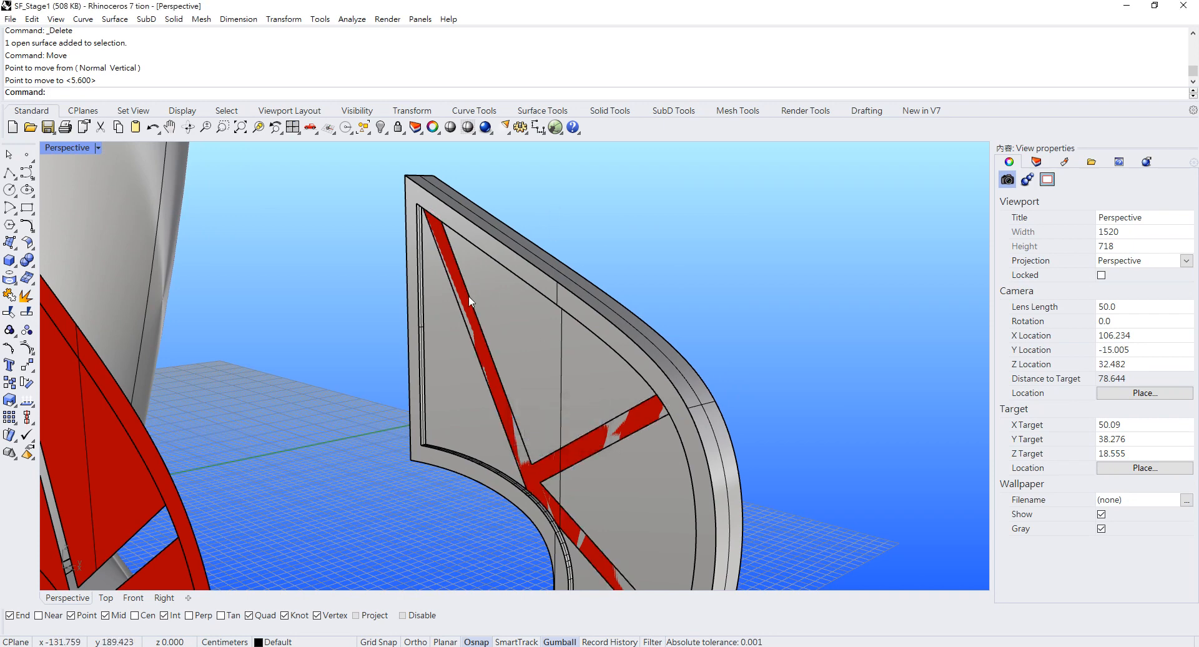
text(of)
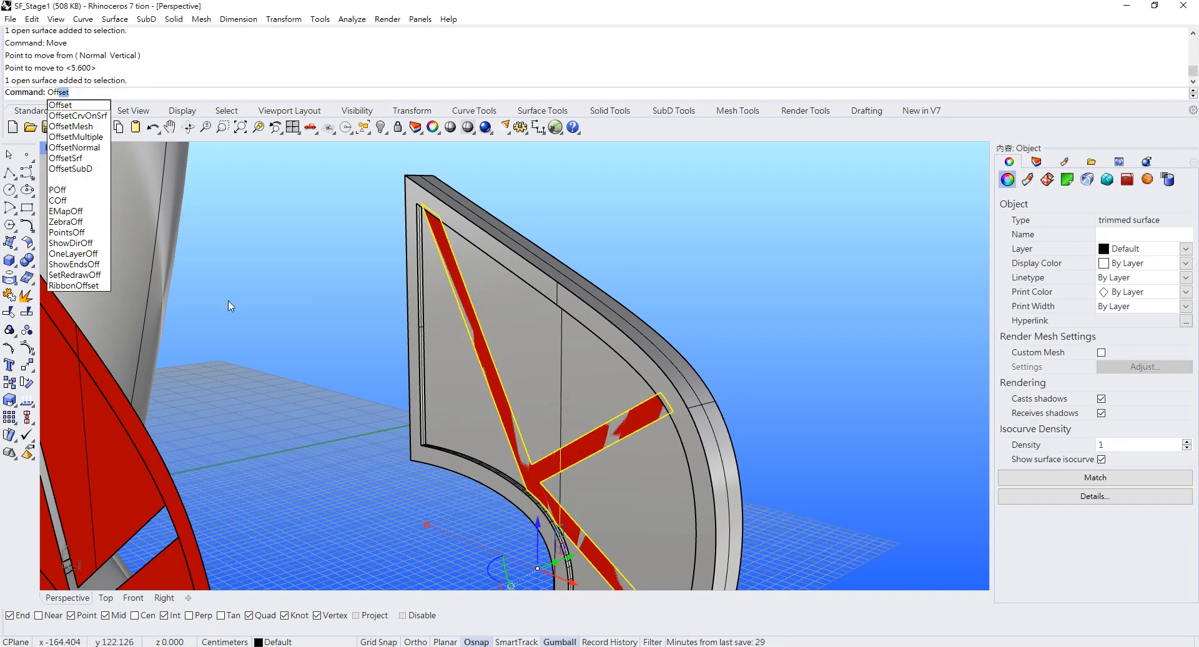
click(82, 160)
scroll(598, 400, up, 2)
scroll(496, 406, down, 2)
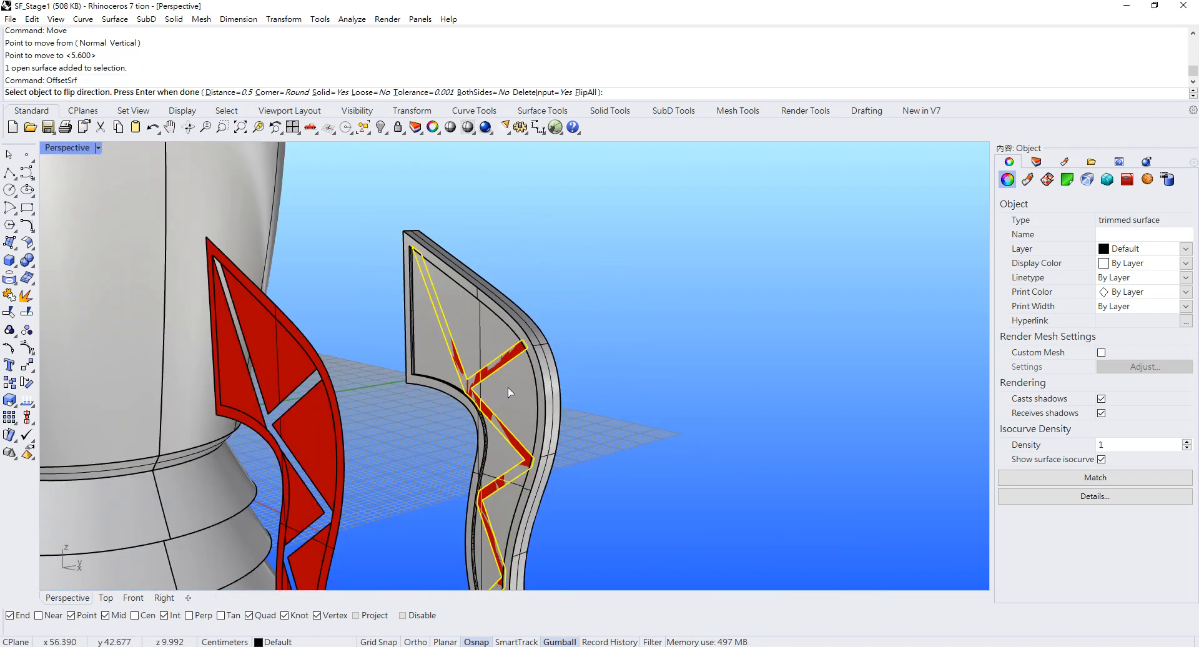
click(501, 356)
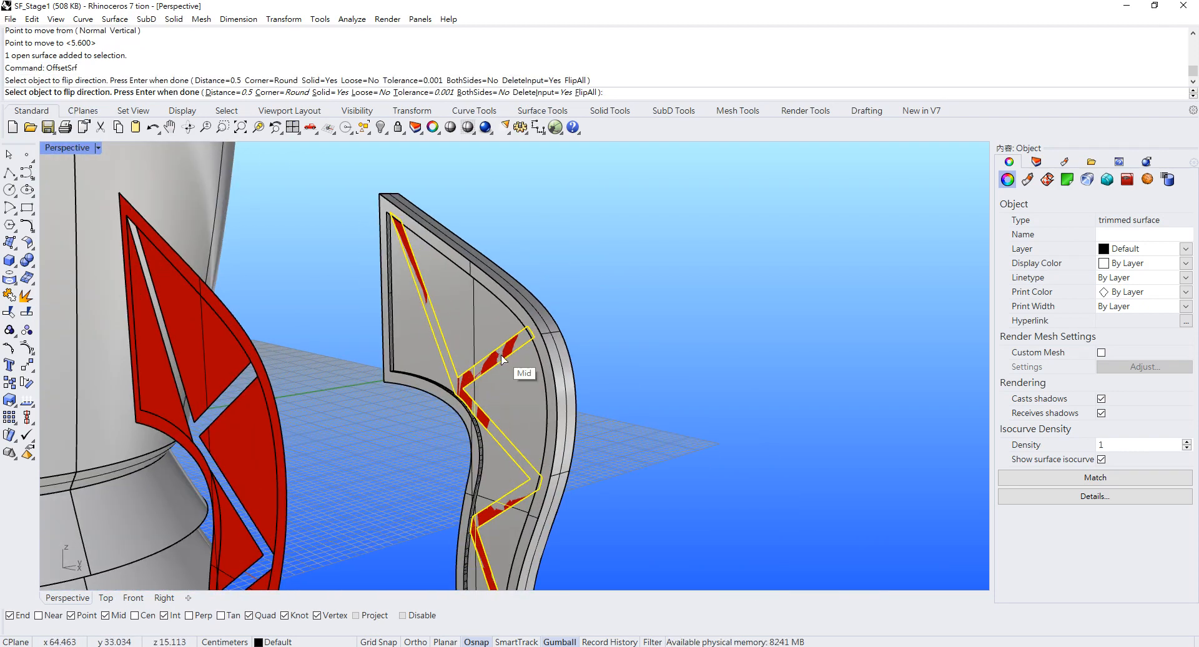
key(Return)
scroll(513, 365, up, 3)
right_drag(594, 320, 459, 275)
scroll(478, 293, up, 4)
key(ctrl+z)
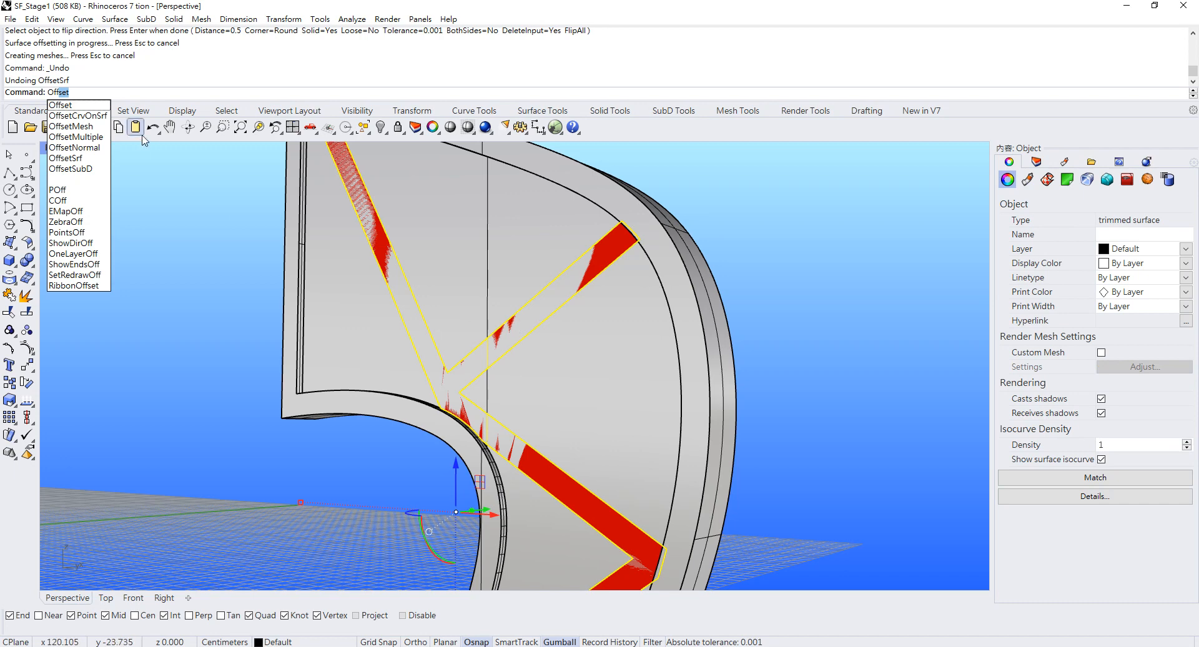
Offset the zigzag bracing surface by 0.3 cm as a solid
click(95, 160)
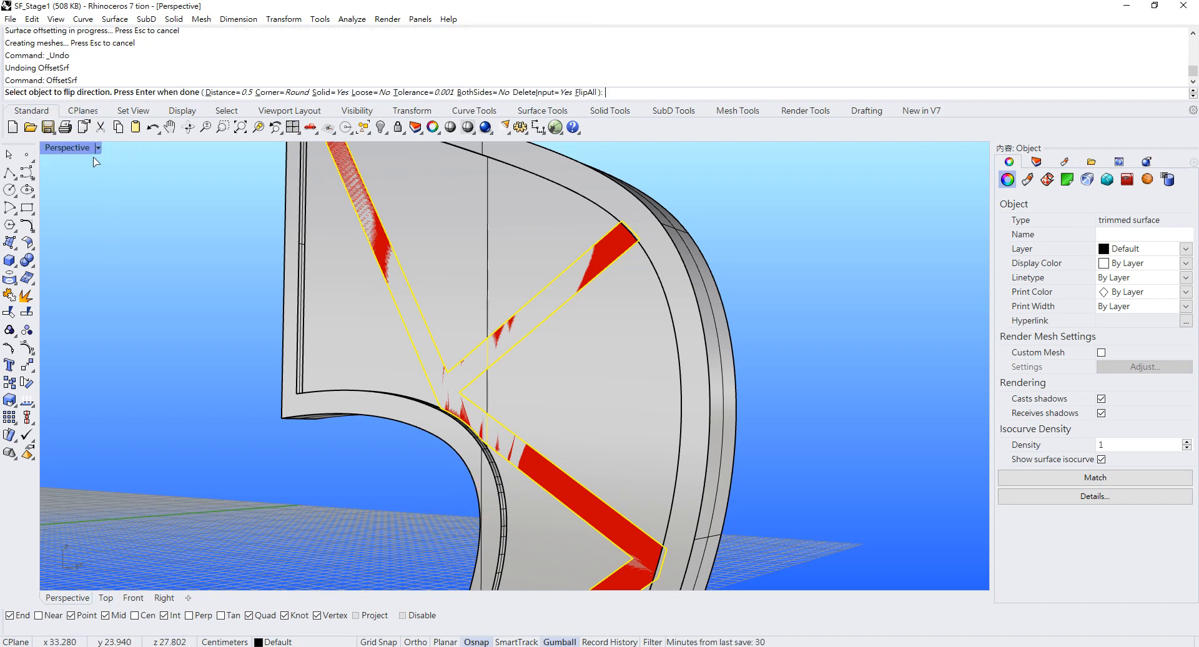
click(220, 92)
text(0.3)
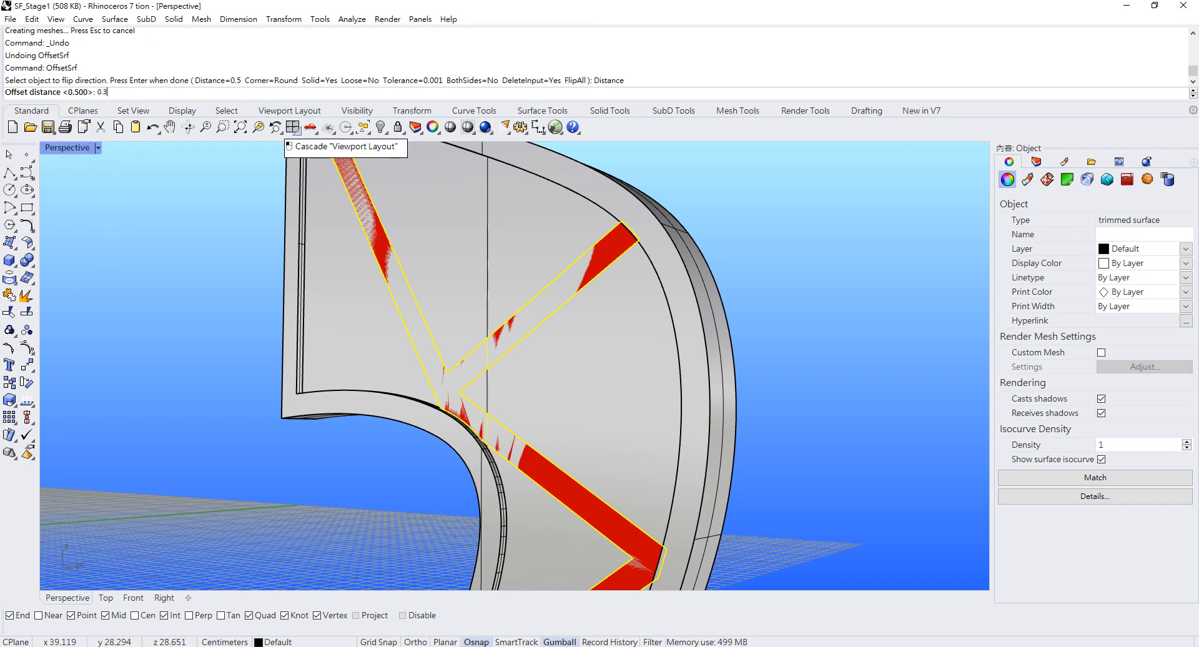
key(Return)
key(Return)
key(Escape)
Move the solid zigzag bracing by -0.3 cm along the Y axis
right_drag(605, 288, 440, 330)
scroll(440, 330, up, 5)
click(455, 361)
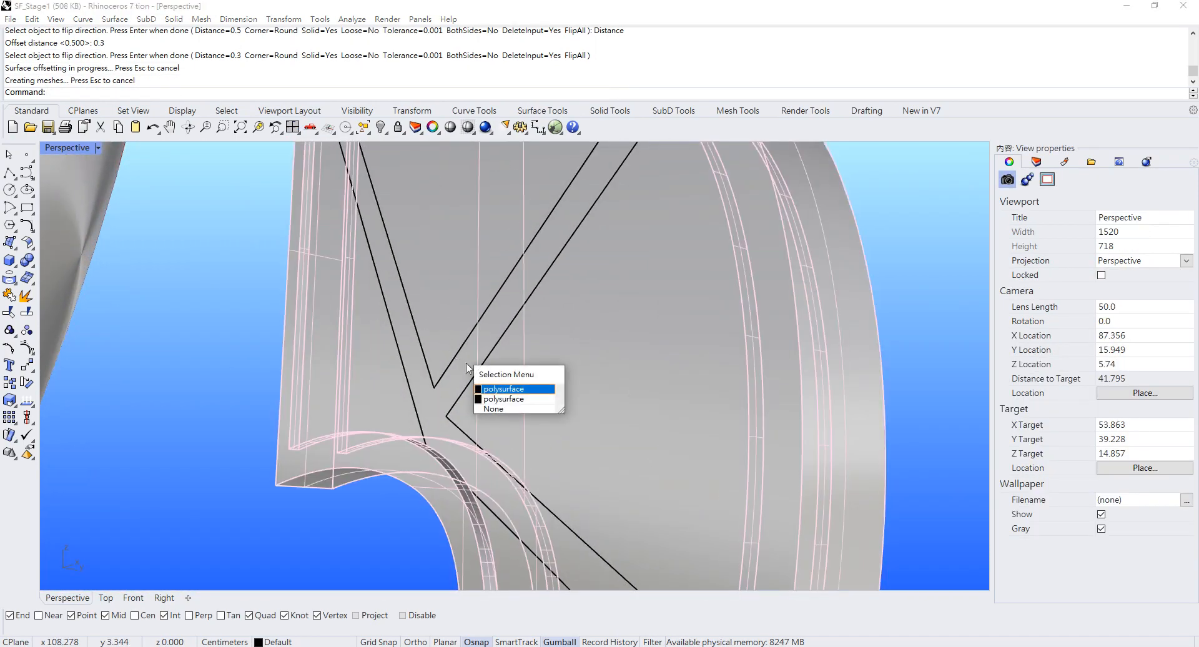
click(494, 403)
right_drag(493, 402, 482, 551)
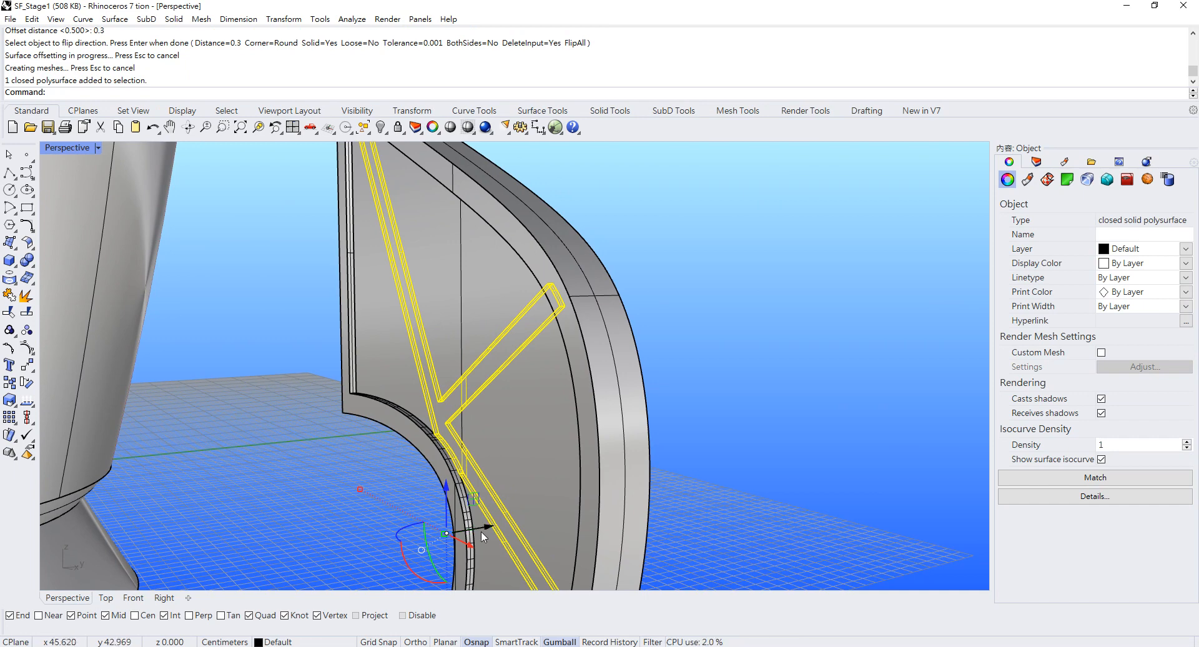
click(482, 529)
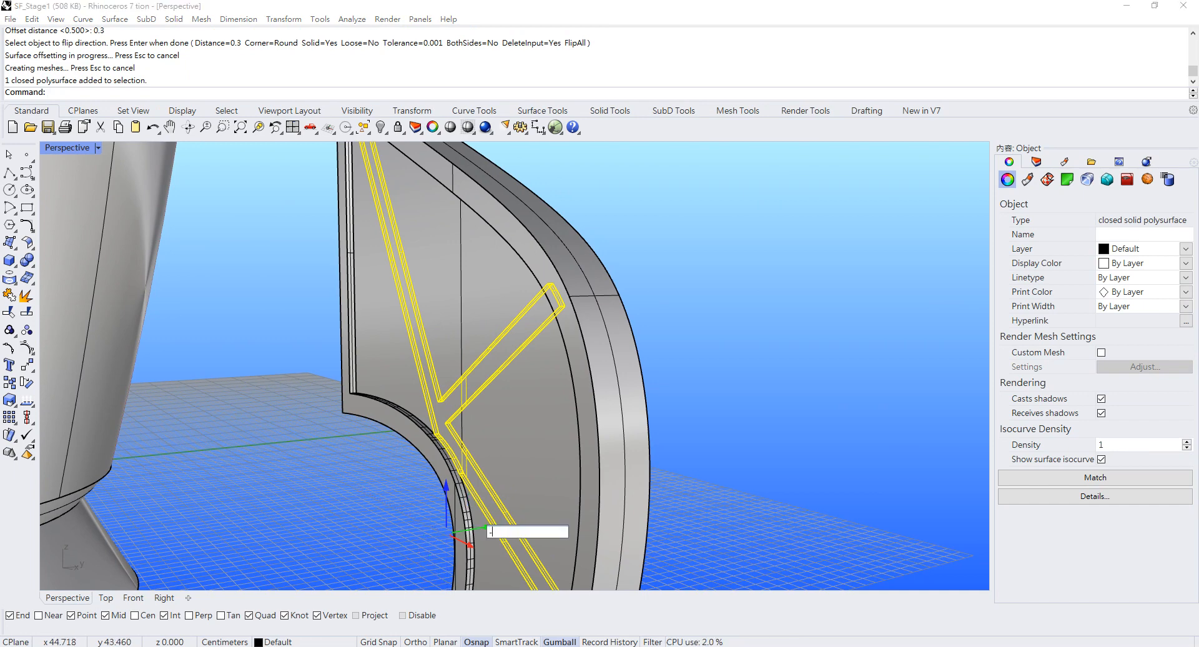
text(-0.3)
key(Return)
click(736, 330)
Mirror a copy of the zigzag bracing to the opposite face about the mid-plane of the thickened profile
right_drag(736, 329, 388, 339)
click(388, 339)
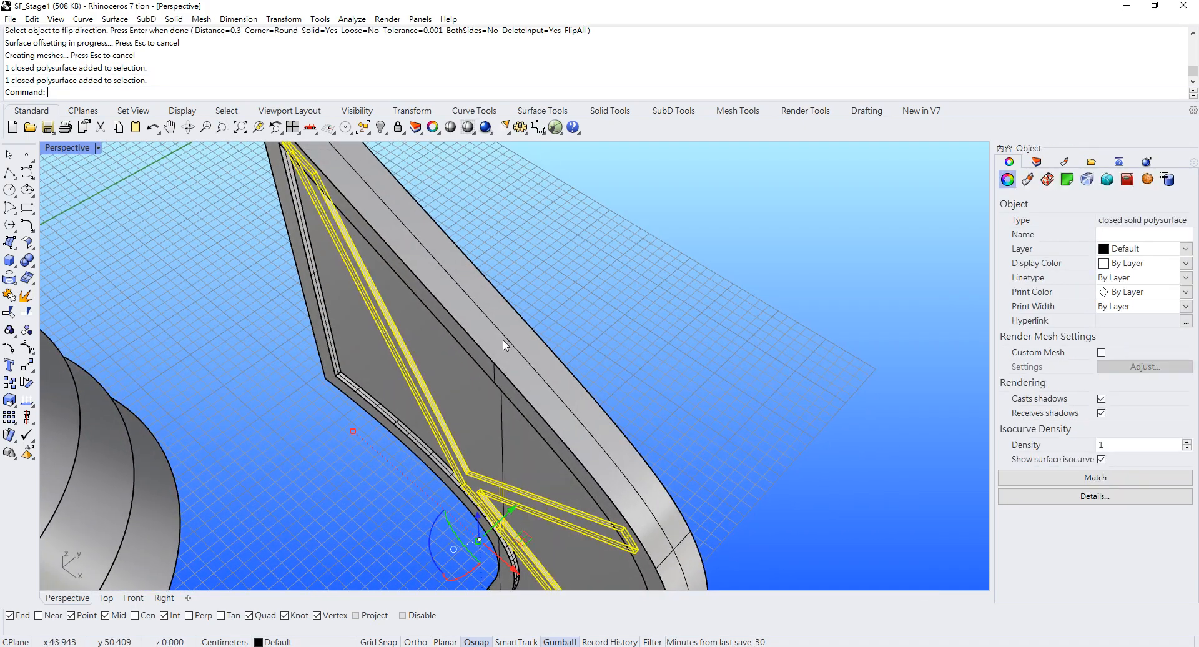
right_drag(505, 346, 487, 295)
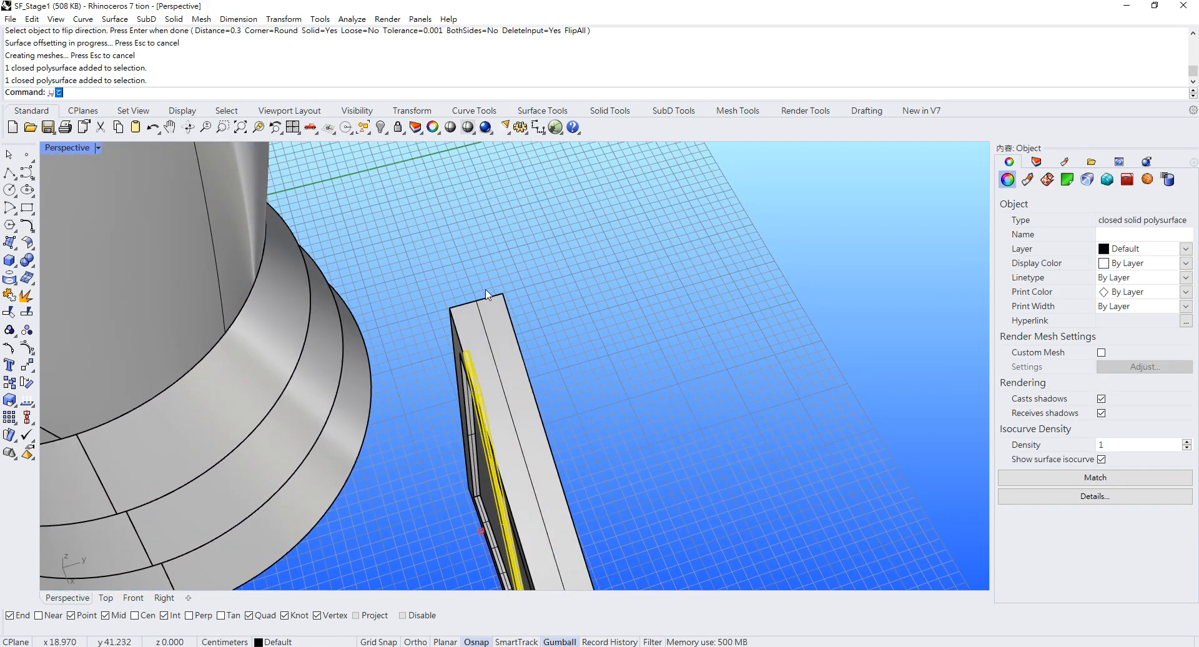
text(Mi)
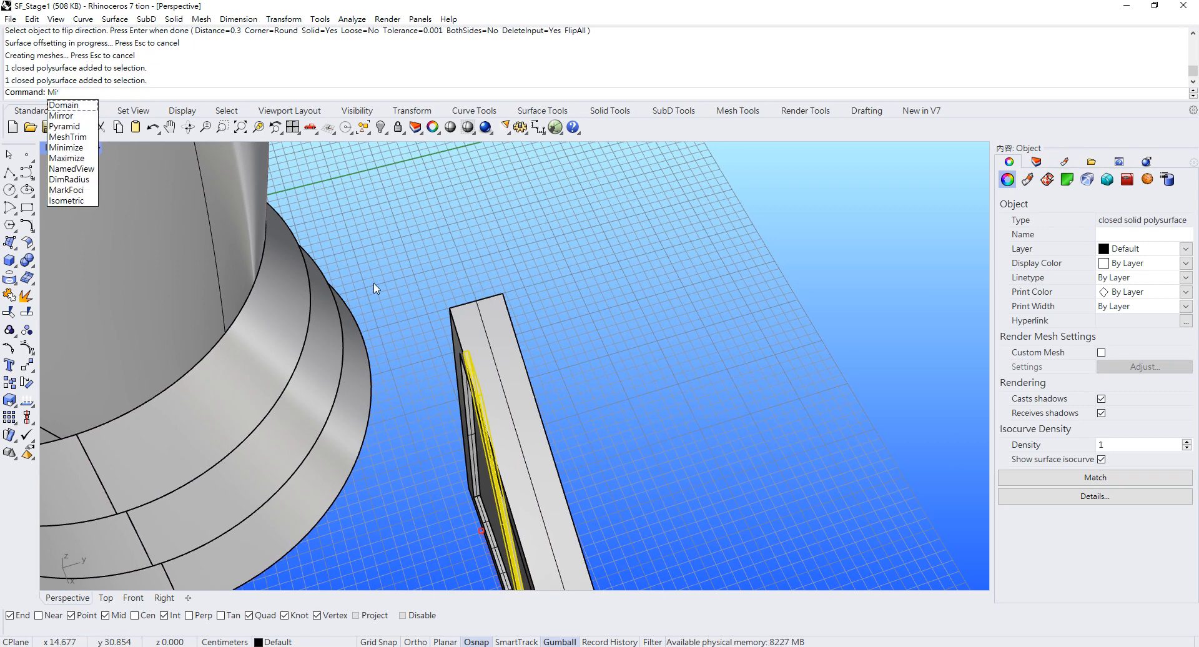
text(rror)
key(Return)
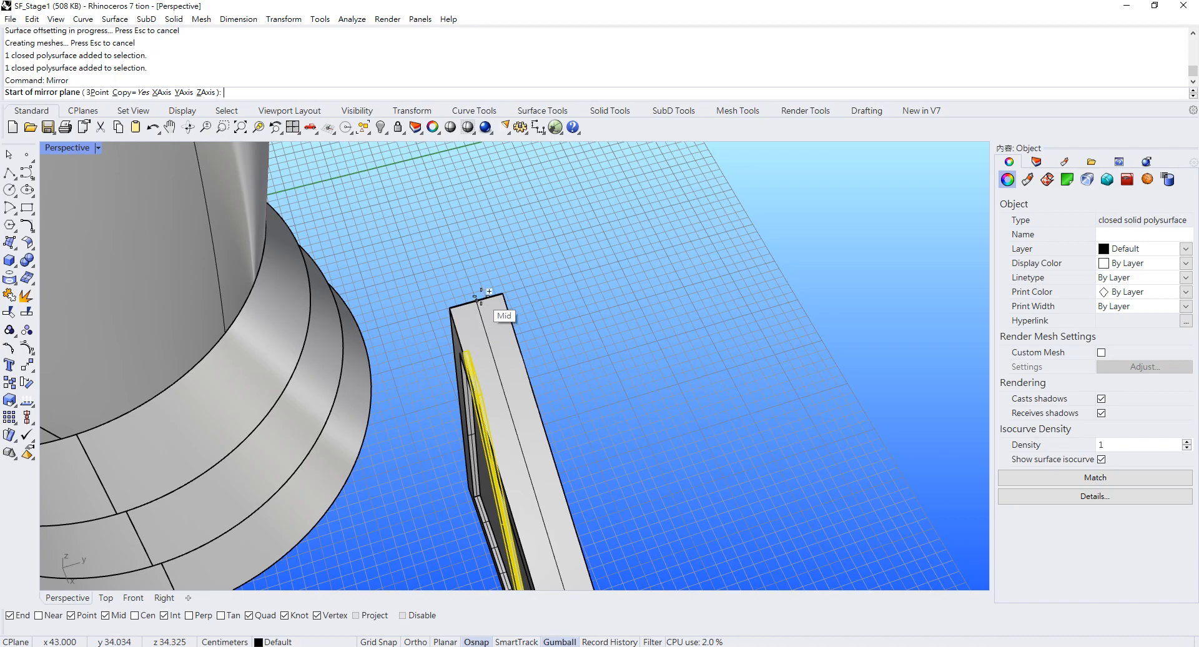
click(482, 296)
click(445, 201)
Delete the leftover flat profile surfaces and construction curves between the turned body and the finished support
right_drag(567, 350, 564, 499)
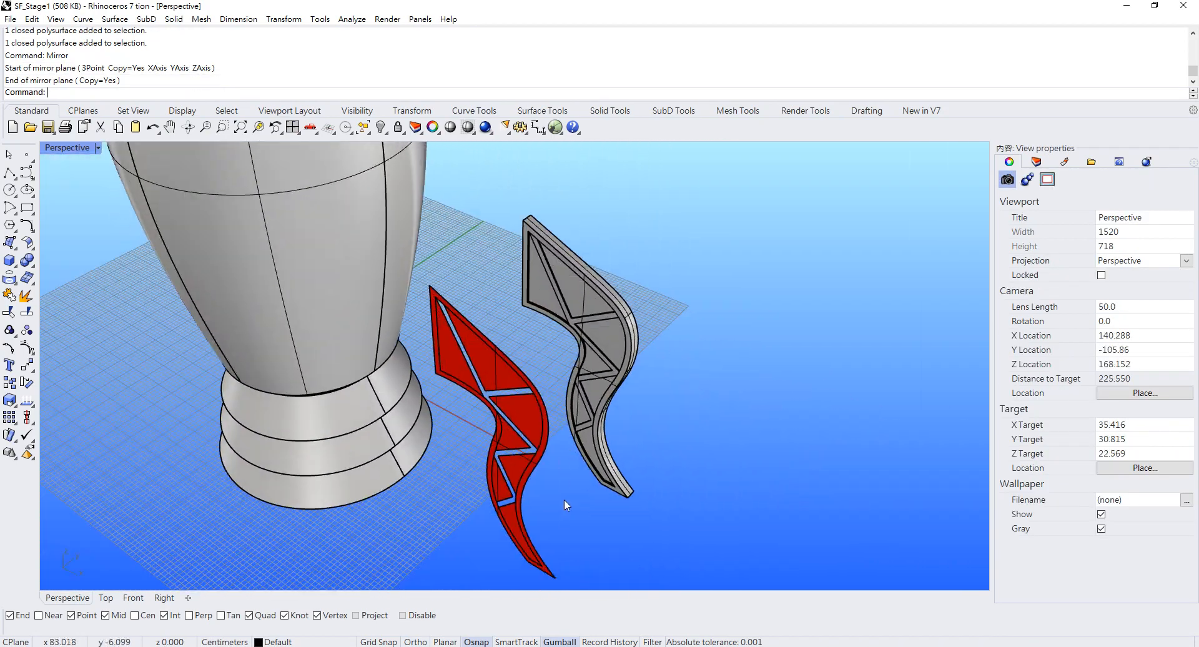
drag(563, 500, 478, 375)
key(Delete)
key(Delete)
Join the thickened profile and both zigzag bracings into one solid with Boolean Union
drag(734, 325, 541, 252)
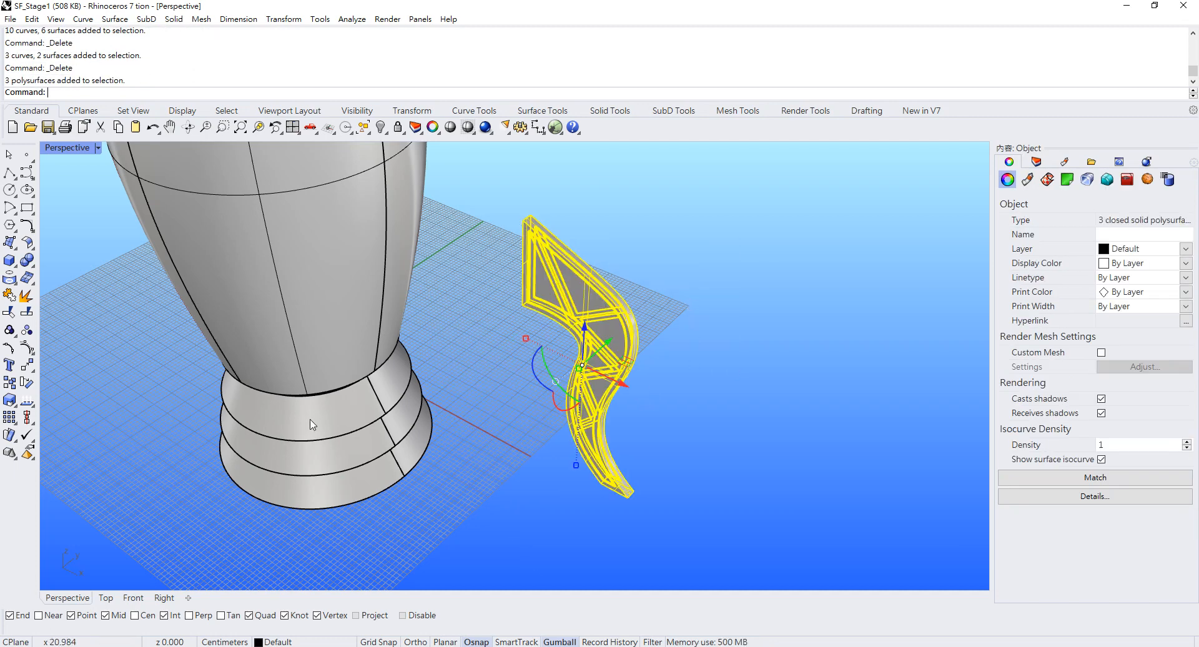
click(26, 260)
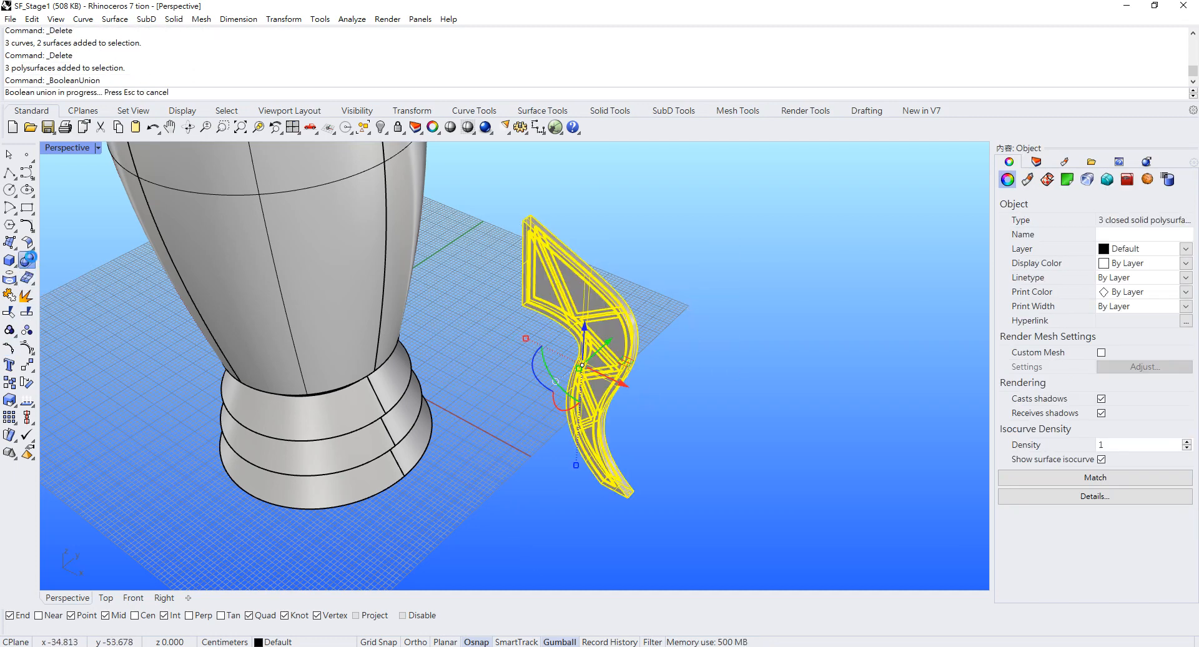
click(613, 229)
click(568, 284)
scroll(601, 268, up, 3)
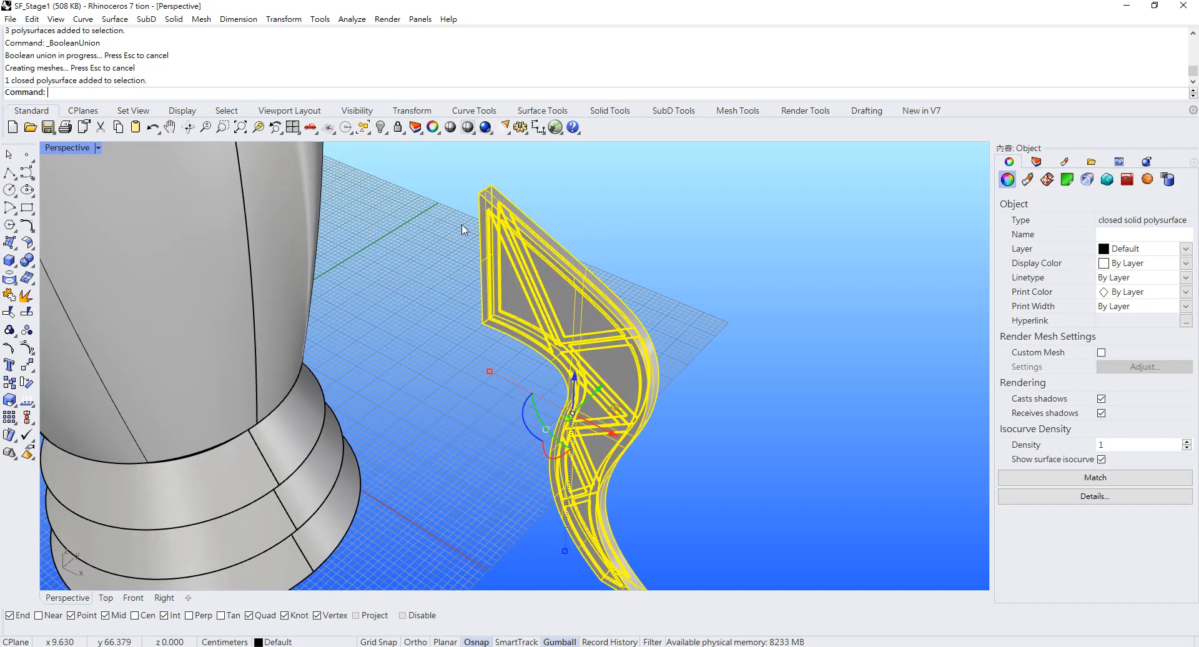
scroll(527, 270, down, 6)
right_drag(491, 240, 520, 270)
scroll(519, 270, up, 3)
click(560, 307)
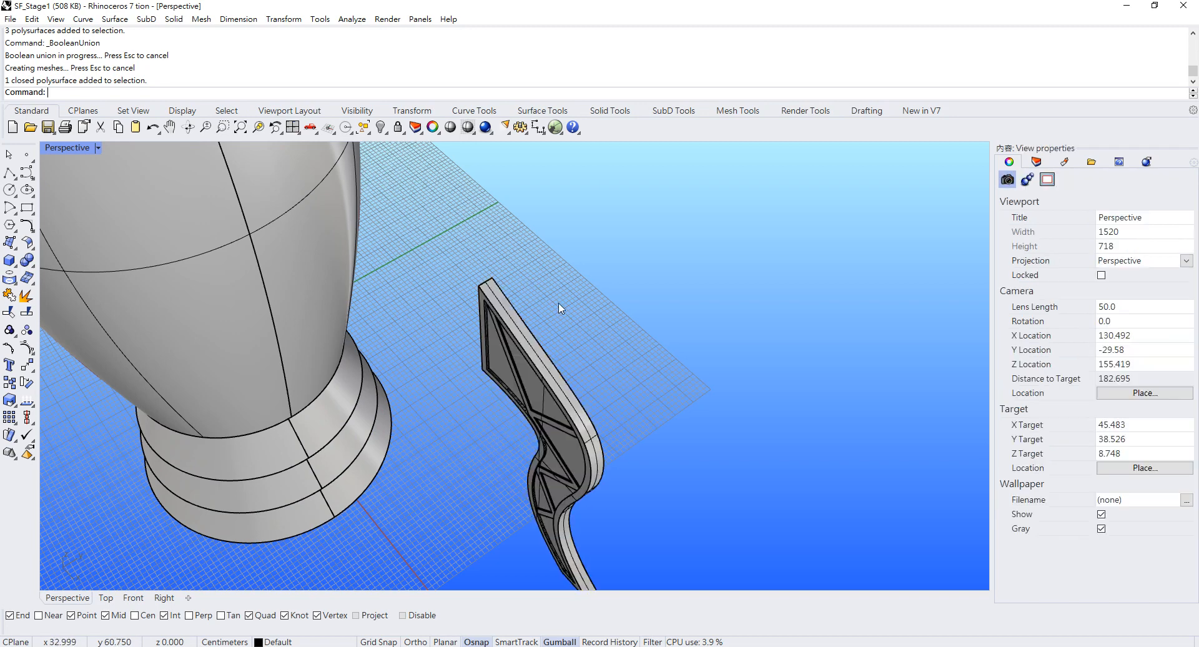
click(524, 341)
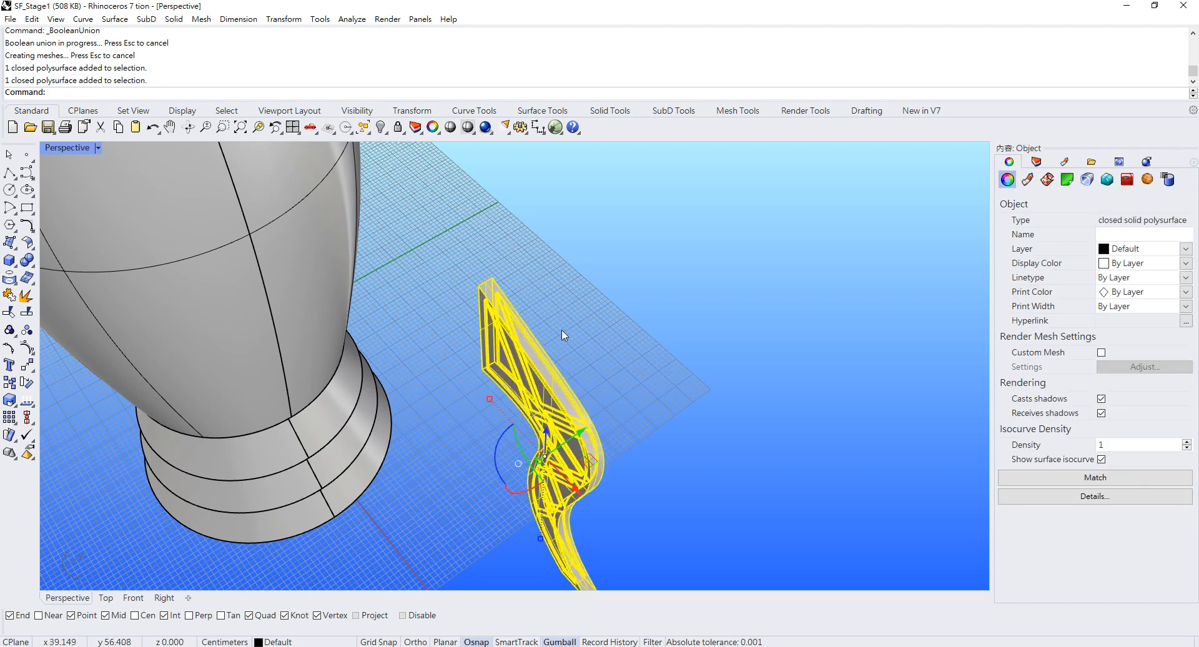
click(603, 331)
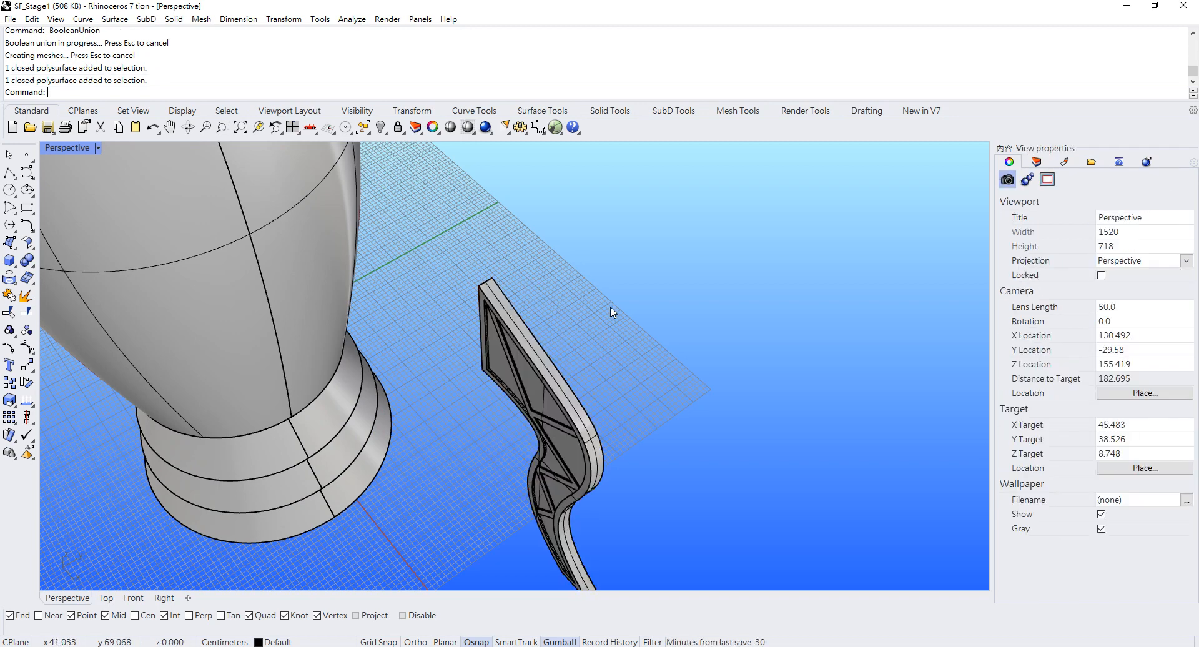
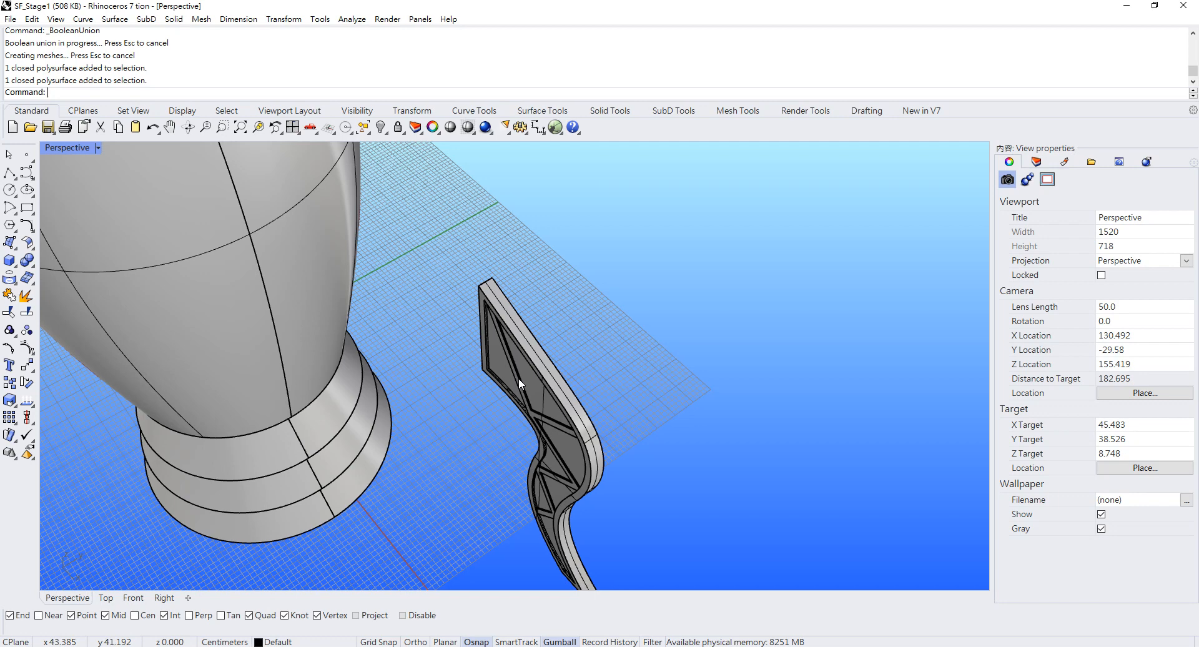
Define the joined side support as a block named FanWing, with its base point at the midpoint of its top end edge
click(518, 380)
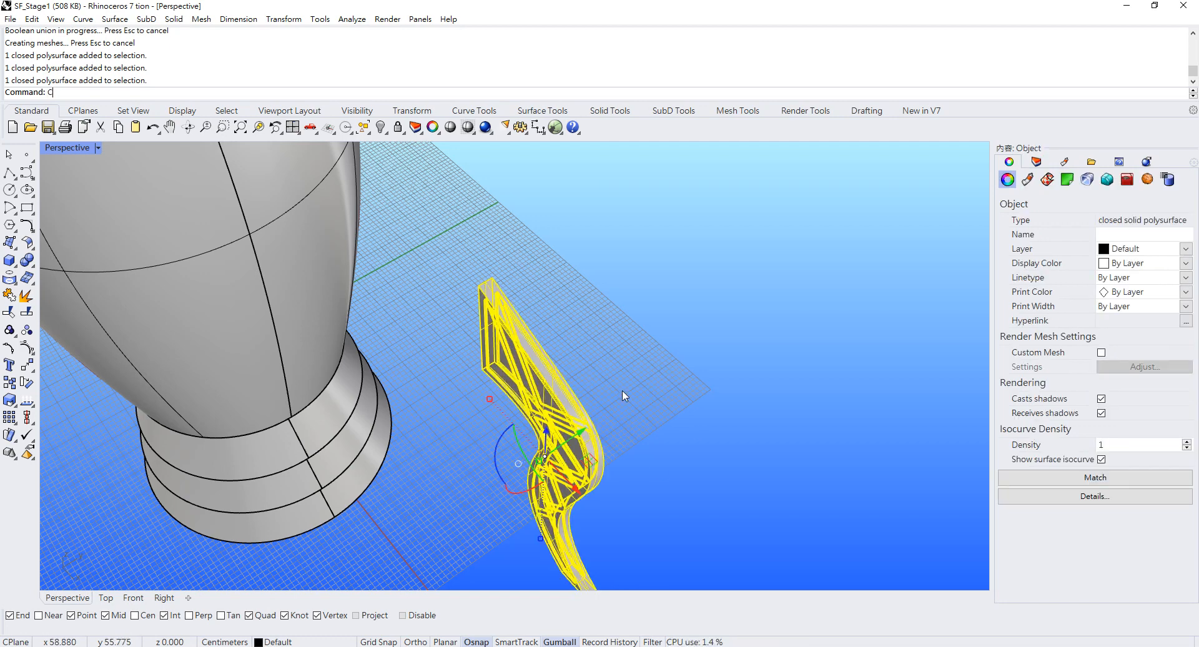
text(Com)
key(BackSpace)
key(BackSpace)
key(BackSpace)
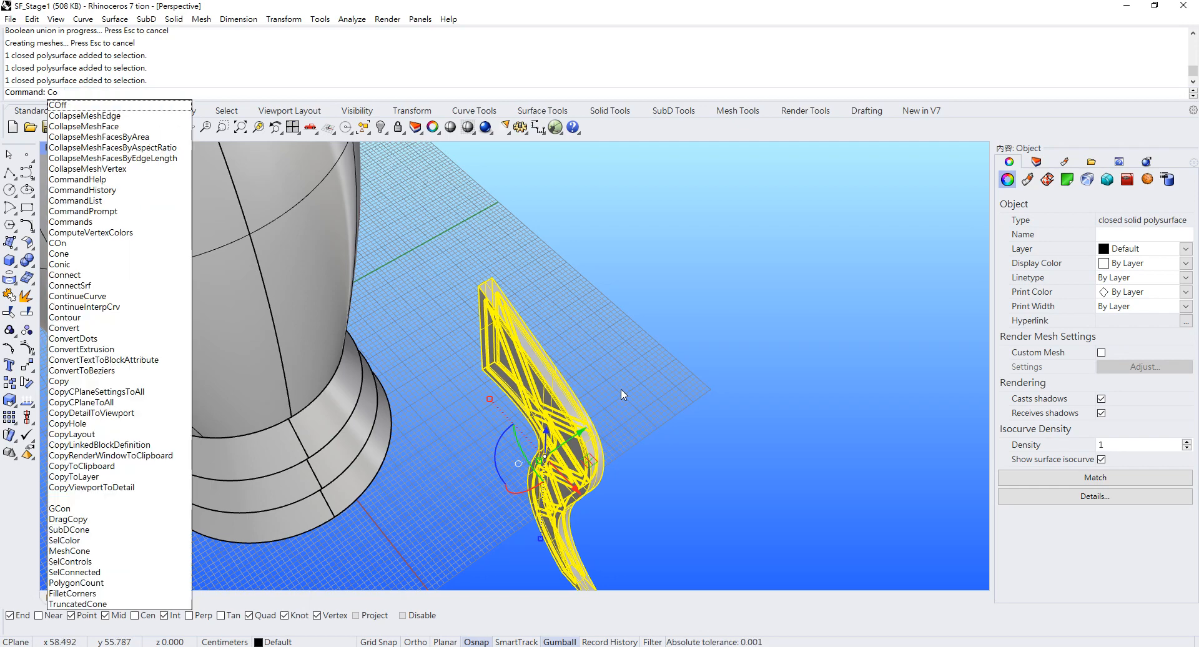
text(Block)
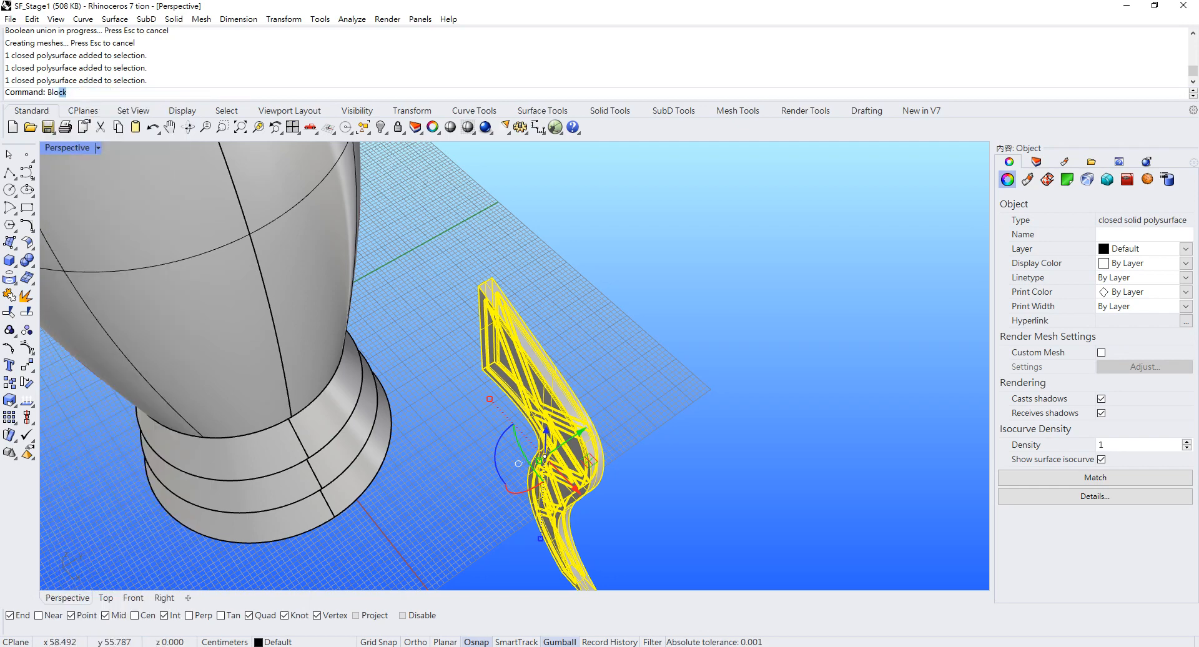
key(Return)
scroll(500, 301, up, 3)
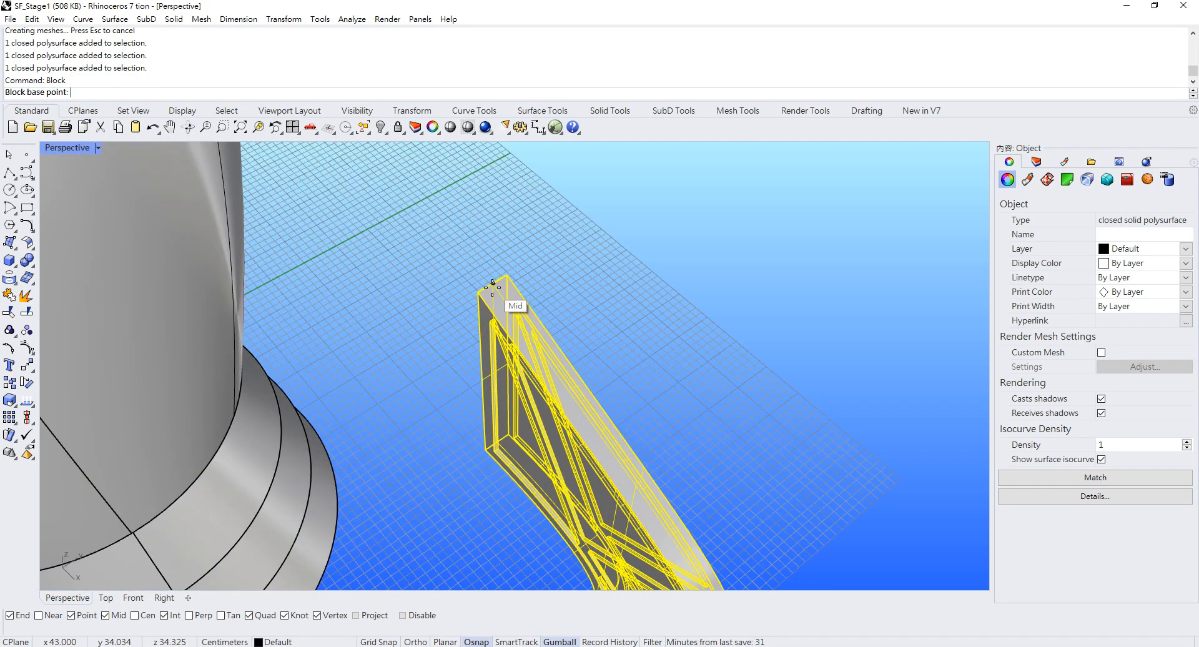
click(501, 301)
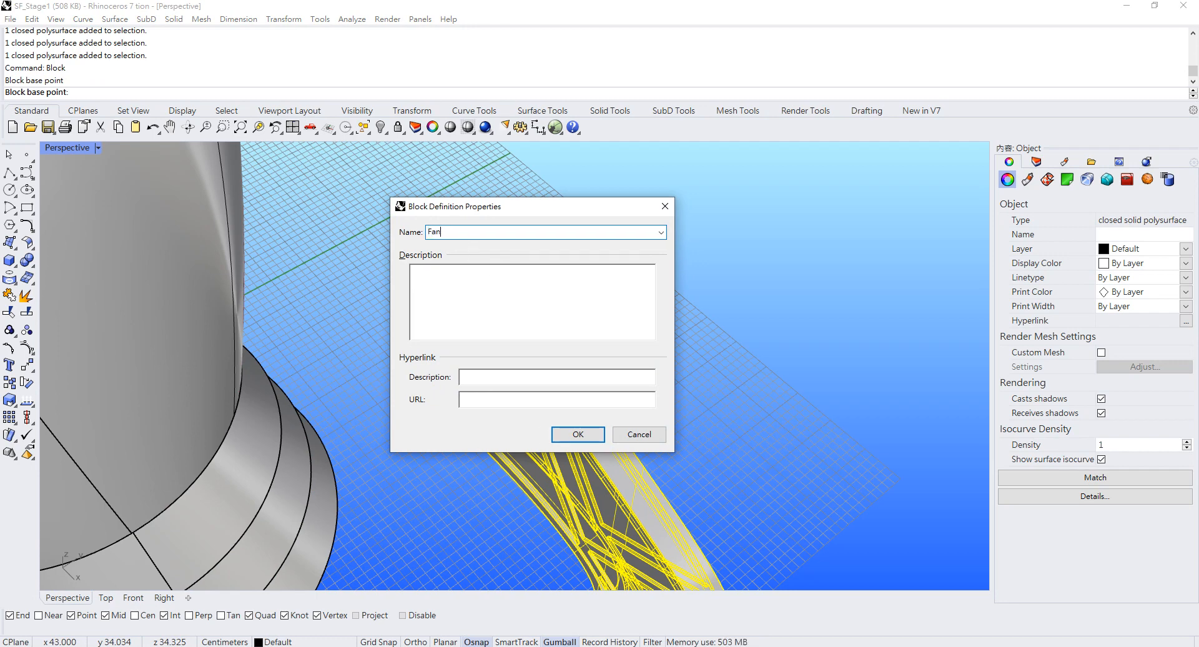
text(FanWing)
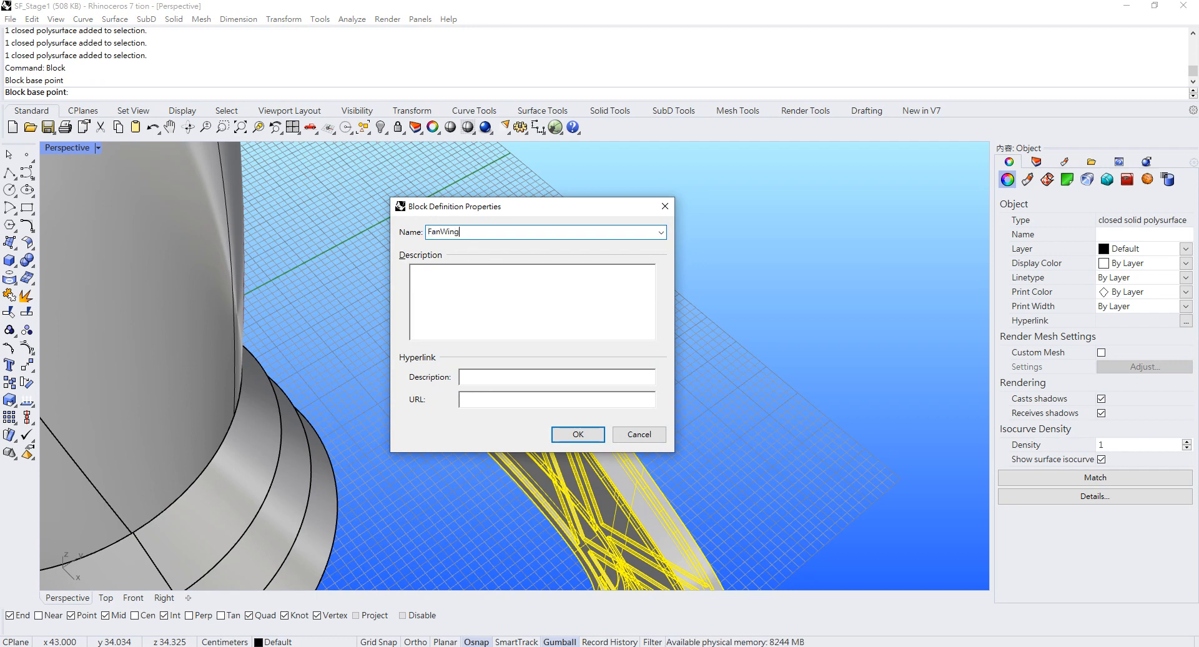
click(578, 434)
click(553, 366)
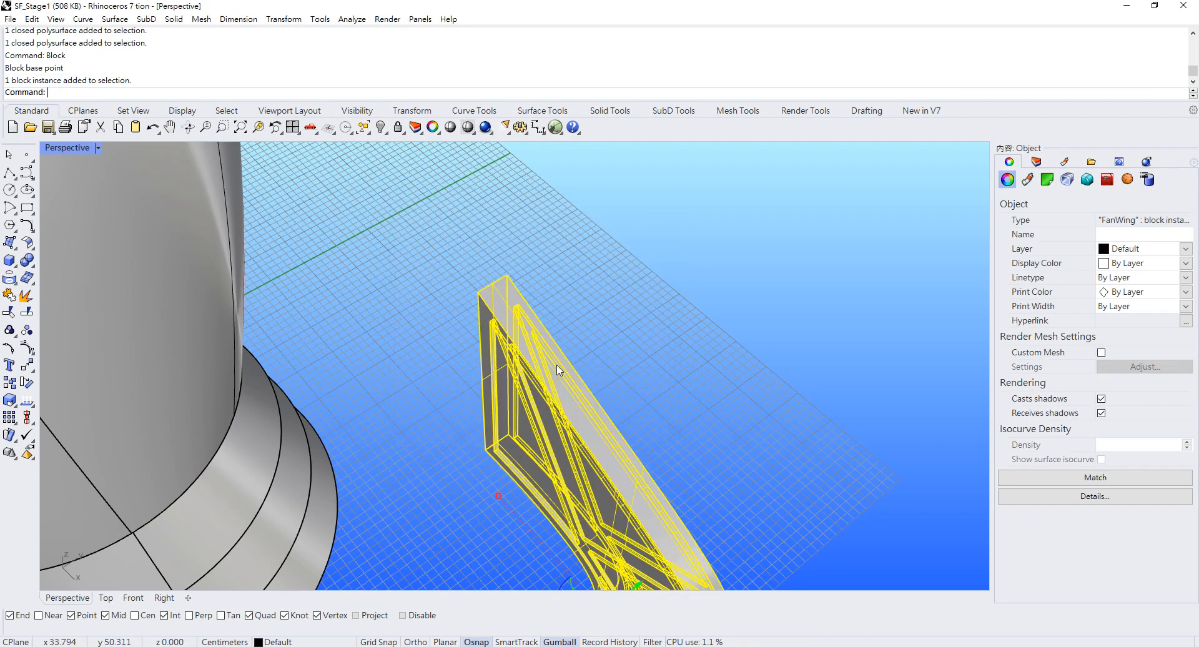
With projected object snapping on, move the FanWing block by its inner end's midpoint onto the body's horizontal axis so it overlaps the body
scroll(552, 365, down, 5)
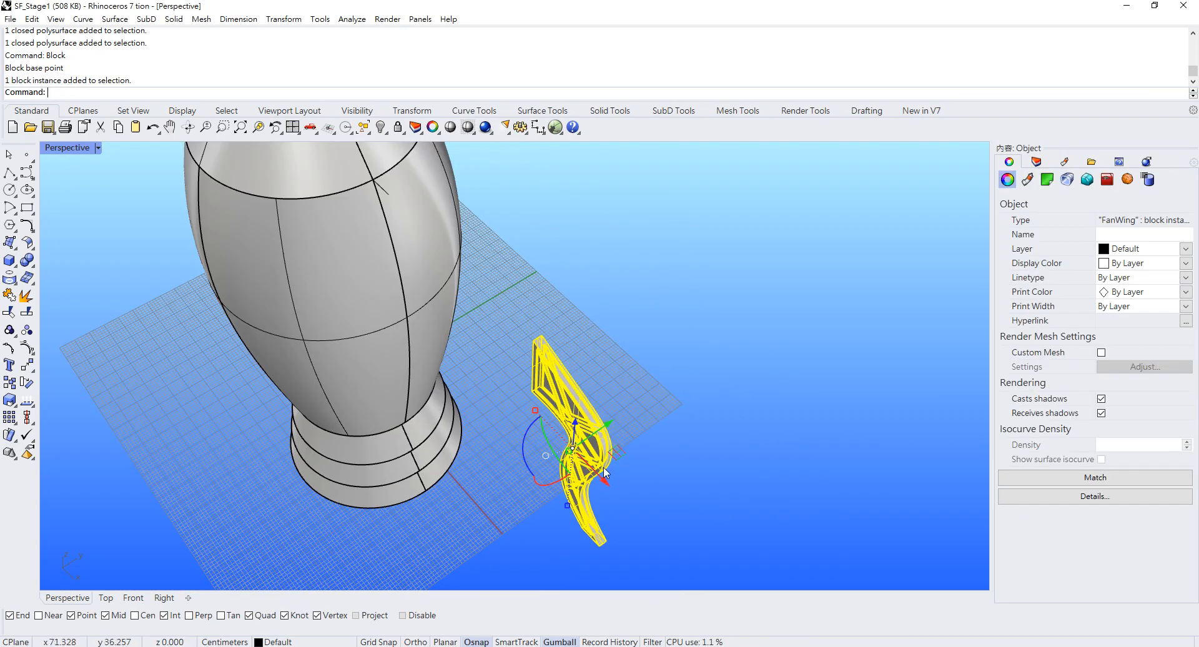
double_click(66, 145)
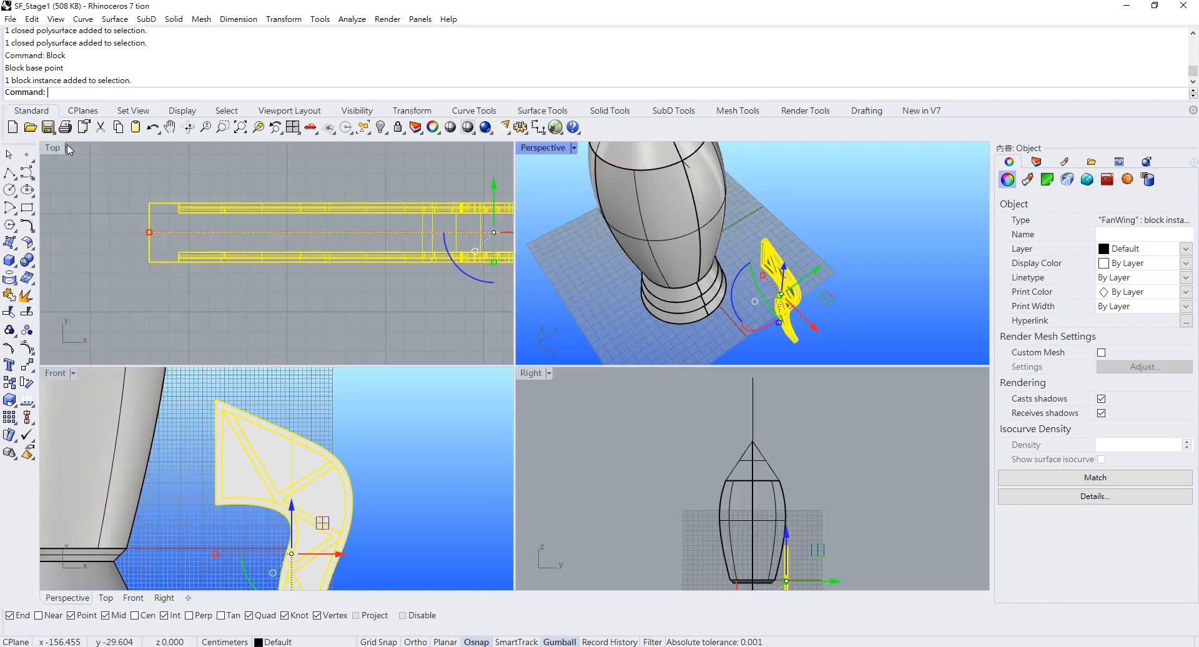
double_click(66, 146)
scroll(879, 463, down, 5)
right_drag(821, 477, 639, 341)
scroll(639, 341, up, 6)
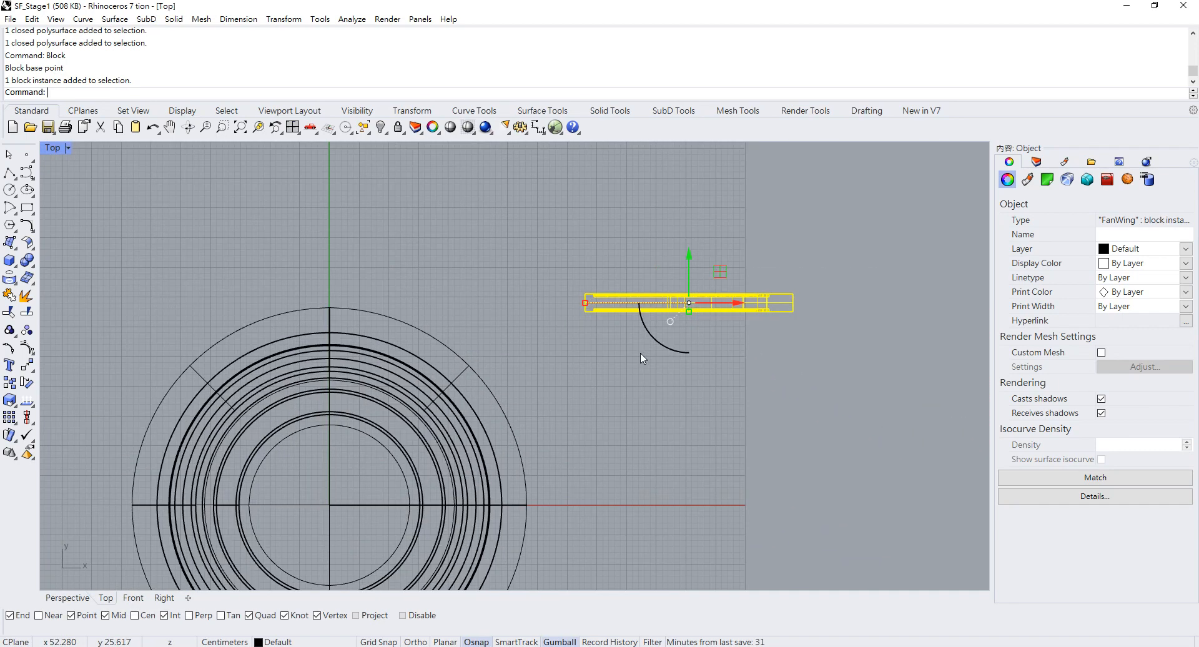
click(368, 615)
right_drag(532, 420, 530, 395)
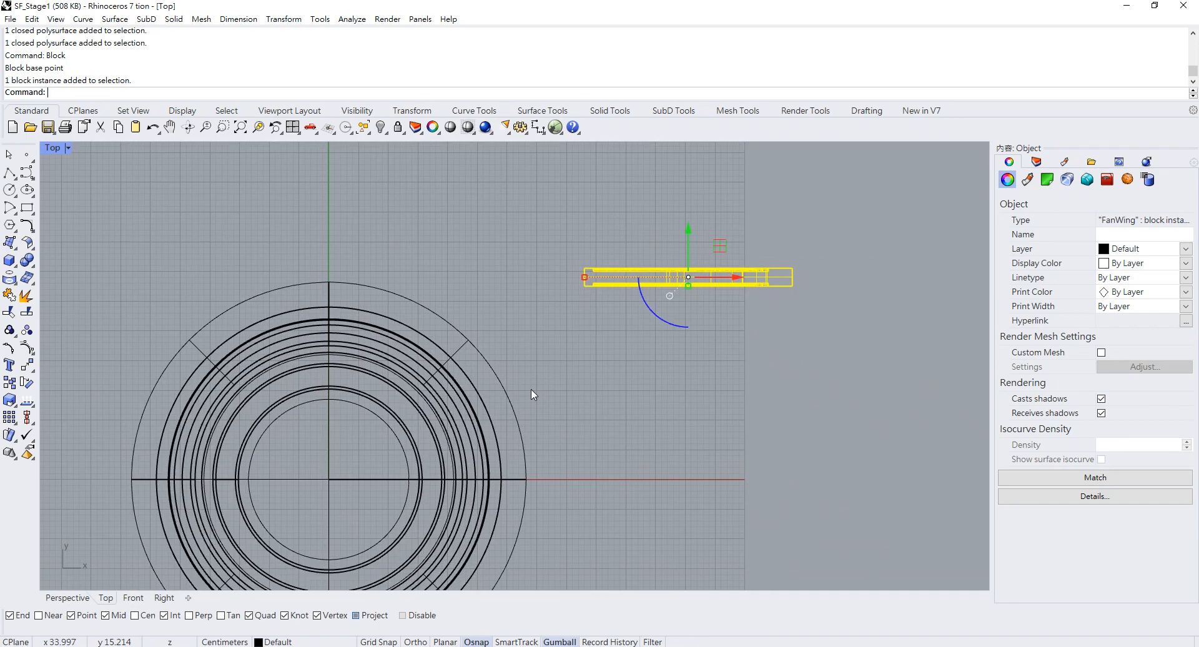
key(Return)
click(585, 277)
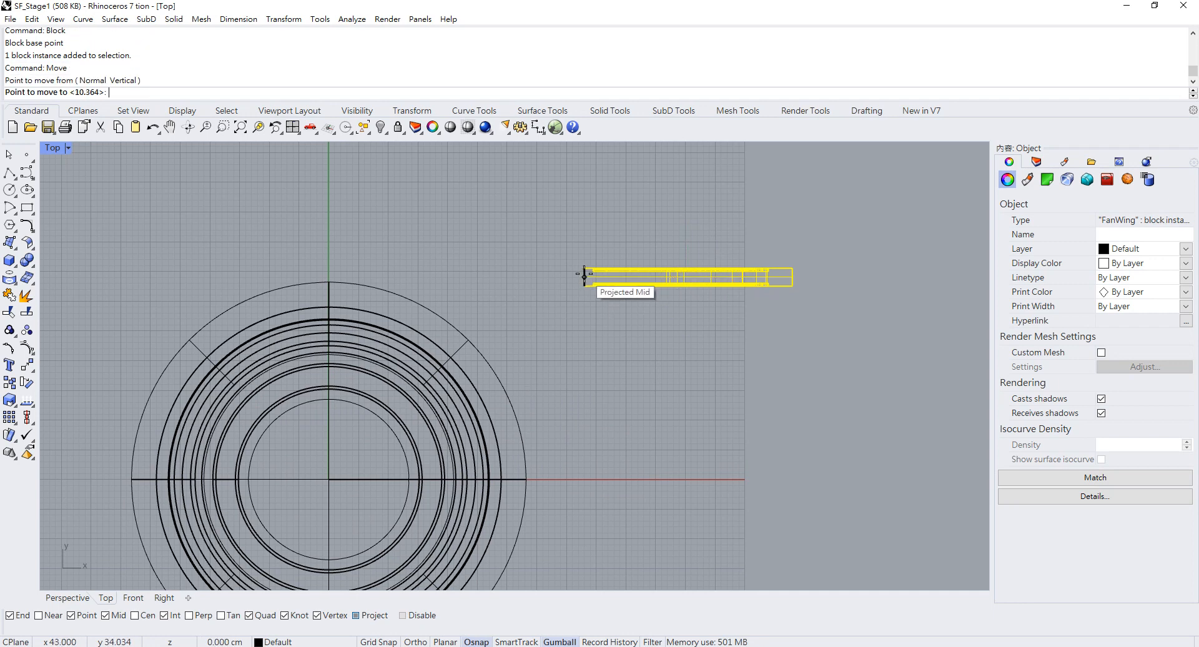
scroll(507, 518, up, 3)
scroll(508, 501, up, 2)
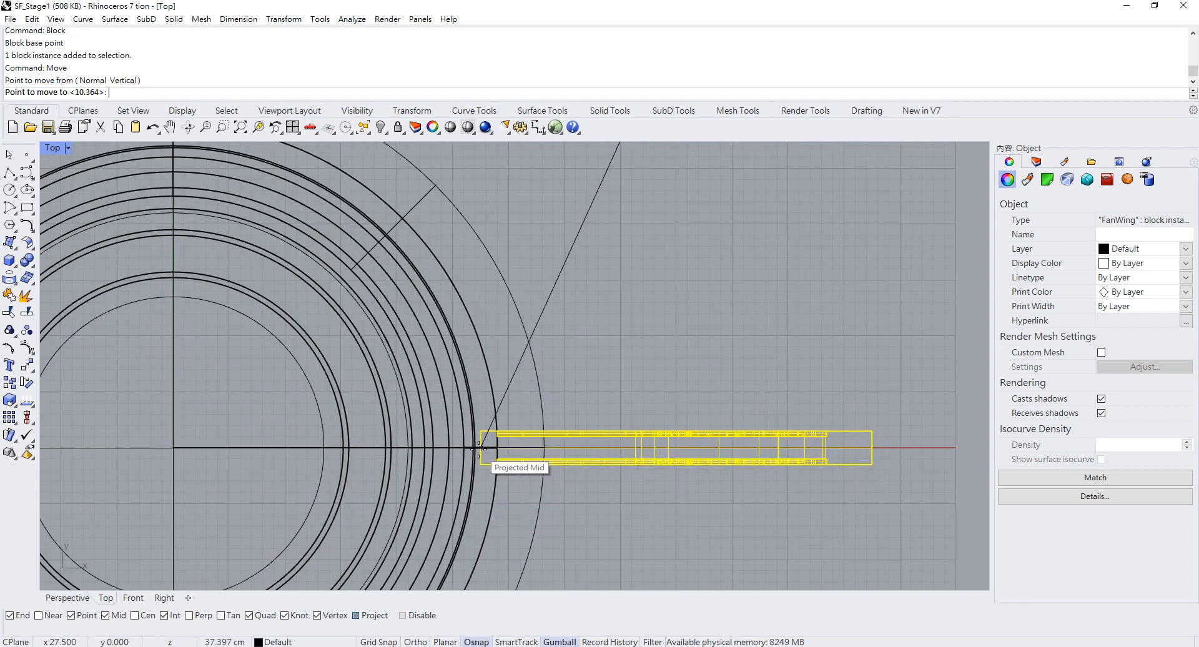
click(391, 448)
key(Escape)
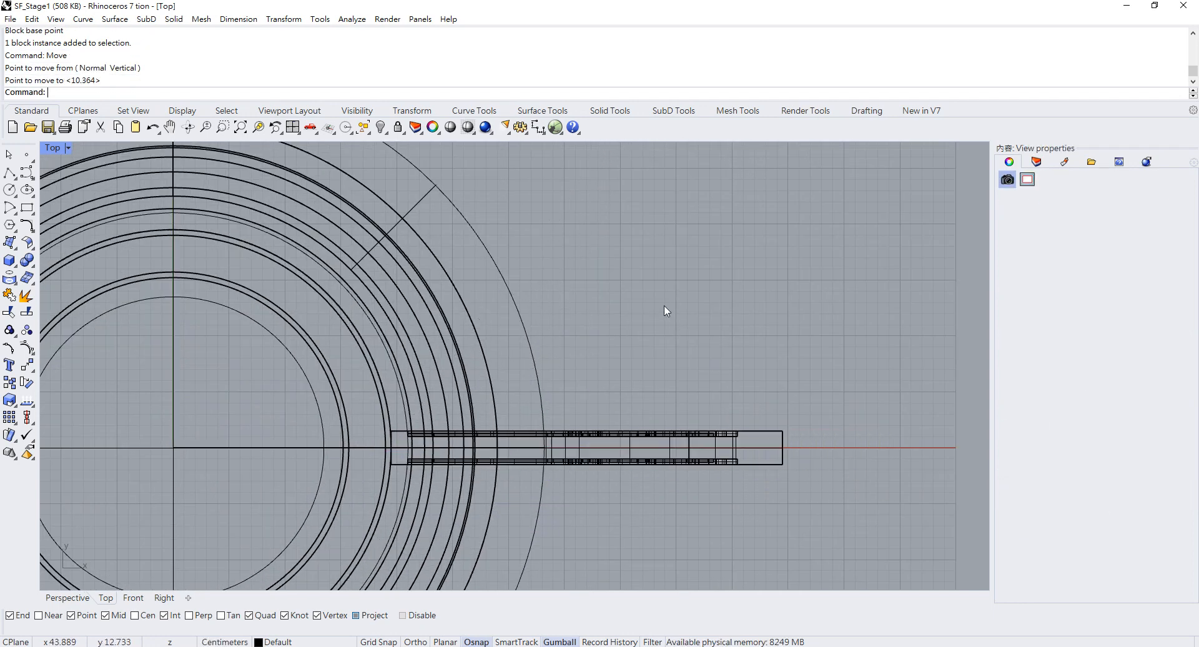
Shift the FanWing block slightly outward along the horizontal axis so its inner end sits less deeply inside the body
double_click(53, 148)
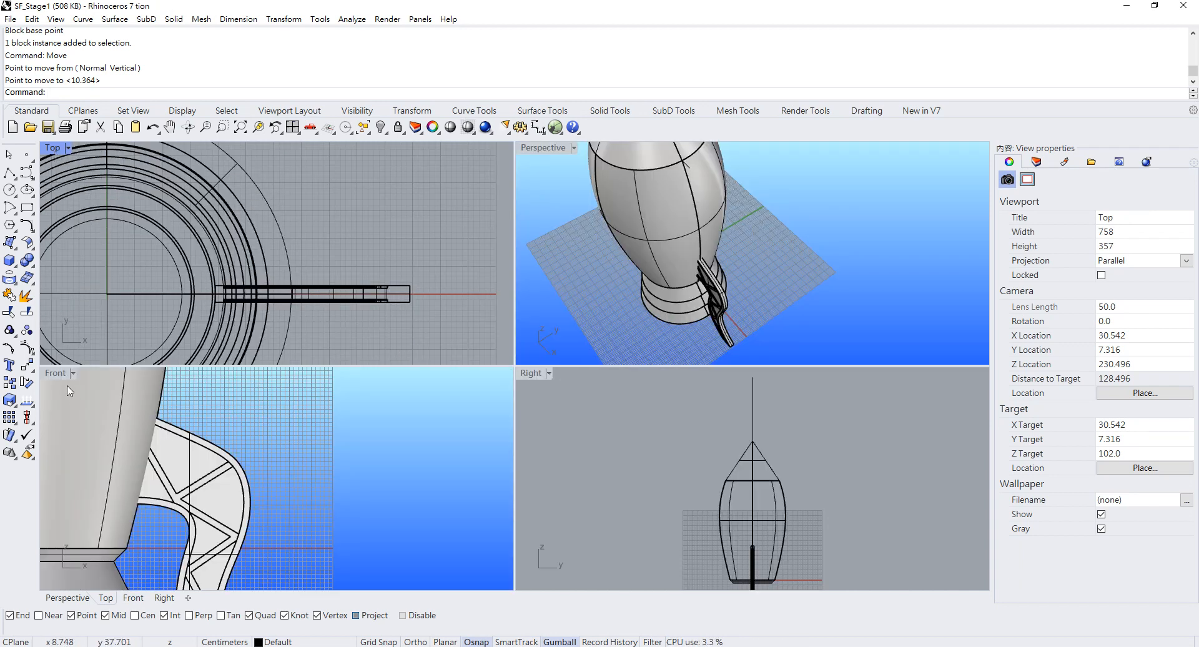
double_click(55, 373)
scroll(613, 311, down, 14)
scroll(597, 222, up, 4)
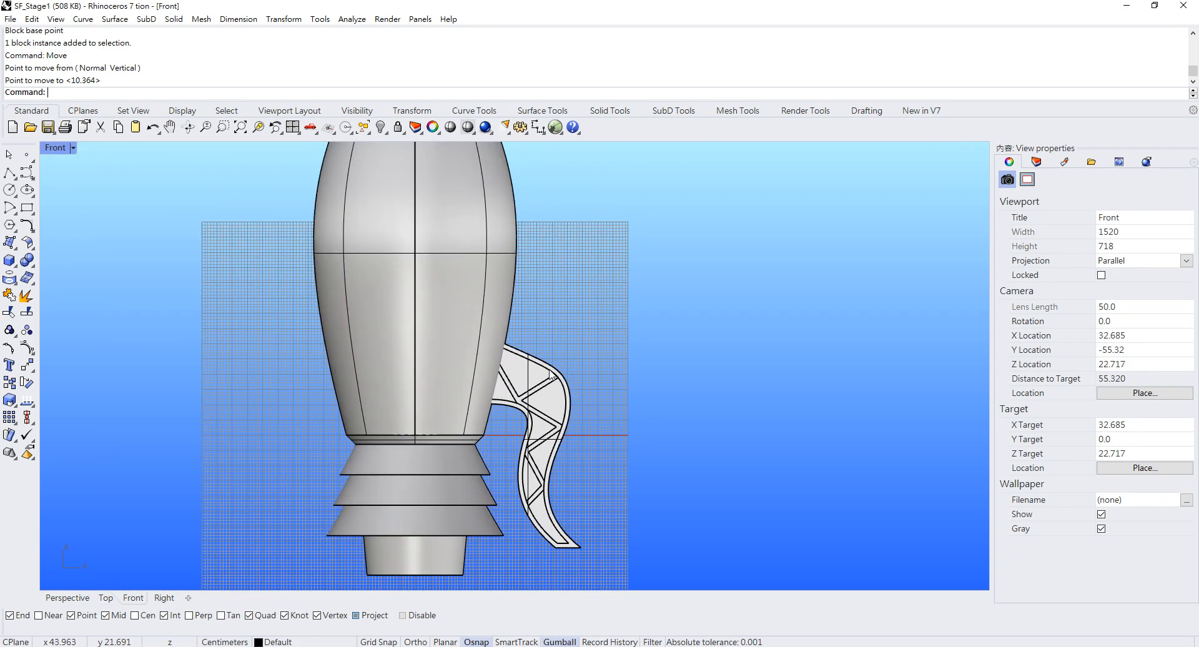
click(556, 387)
scroll(609, 400, down, 2)
drag(590, 432, 604, 434)
click(613, 303)
click(572, 384)
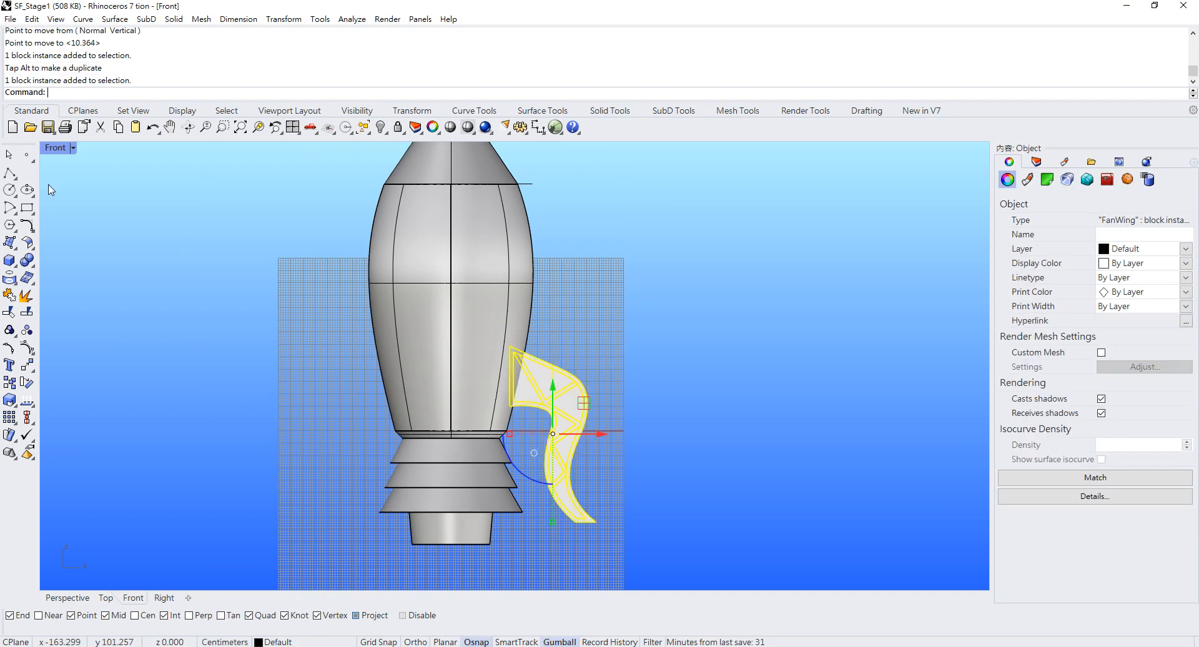
Rotate copies of the FanWing block about the body's centre to 90, 180 and 270 degrees, giving four evenly spaced wings
double_click(56, 150)
double_click(50, 148)
click(766, 270)
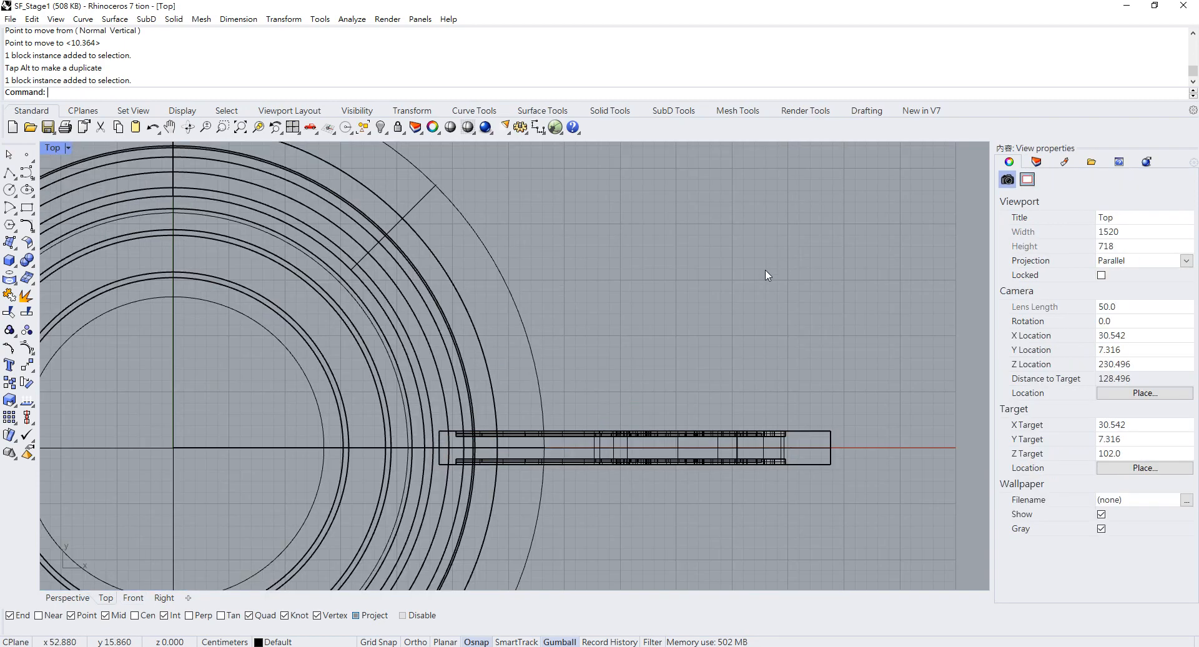
scroll(639, 278, down, 2)
click(656, 328)
scroll(628, 224, up, 2)
right_drag(628, 224, 637, 275)
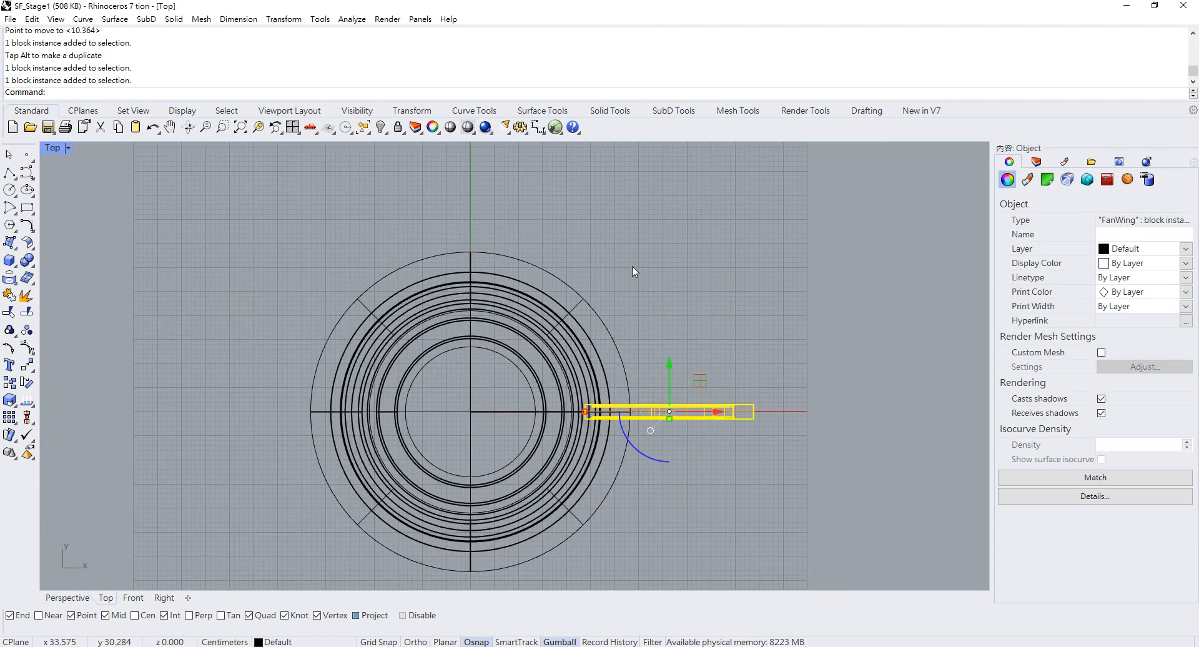
key(Return)
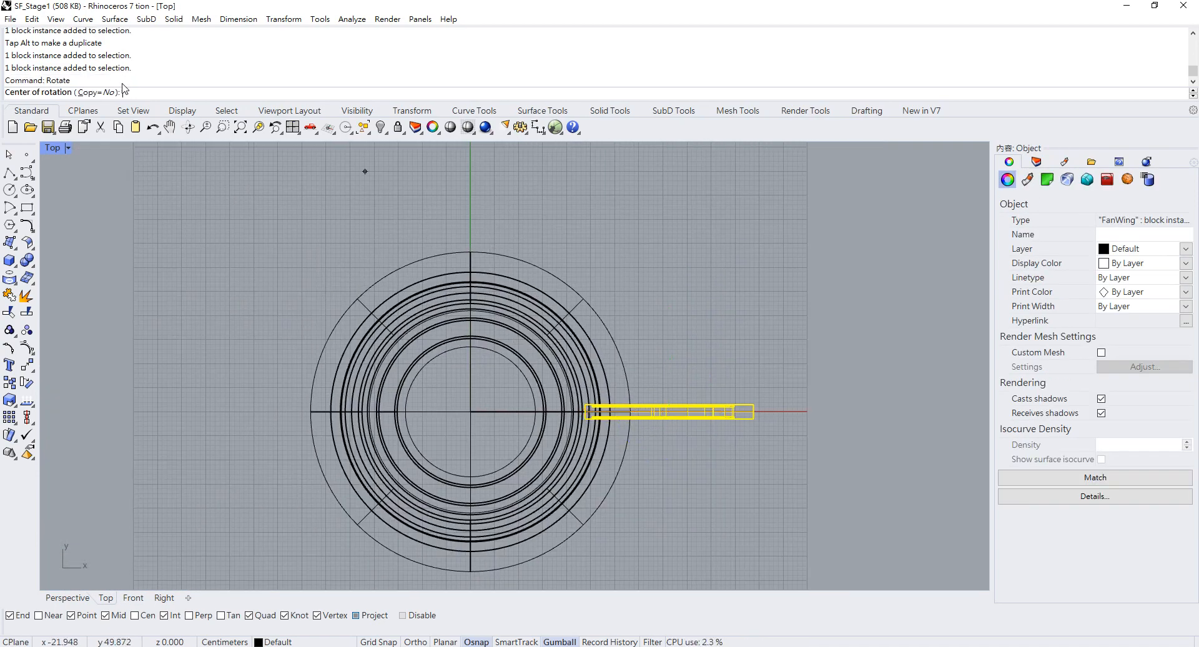
click(102, 96)
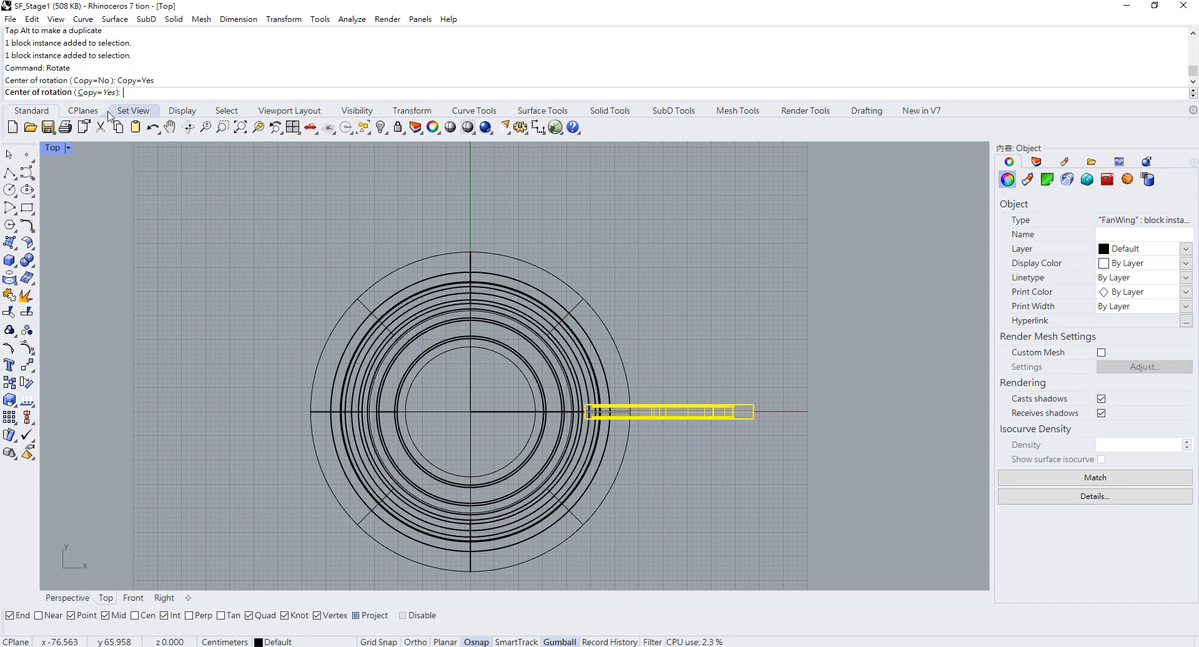
click(470, 411)
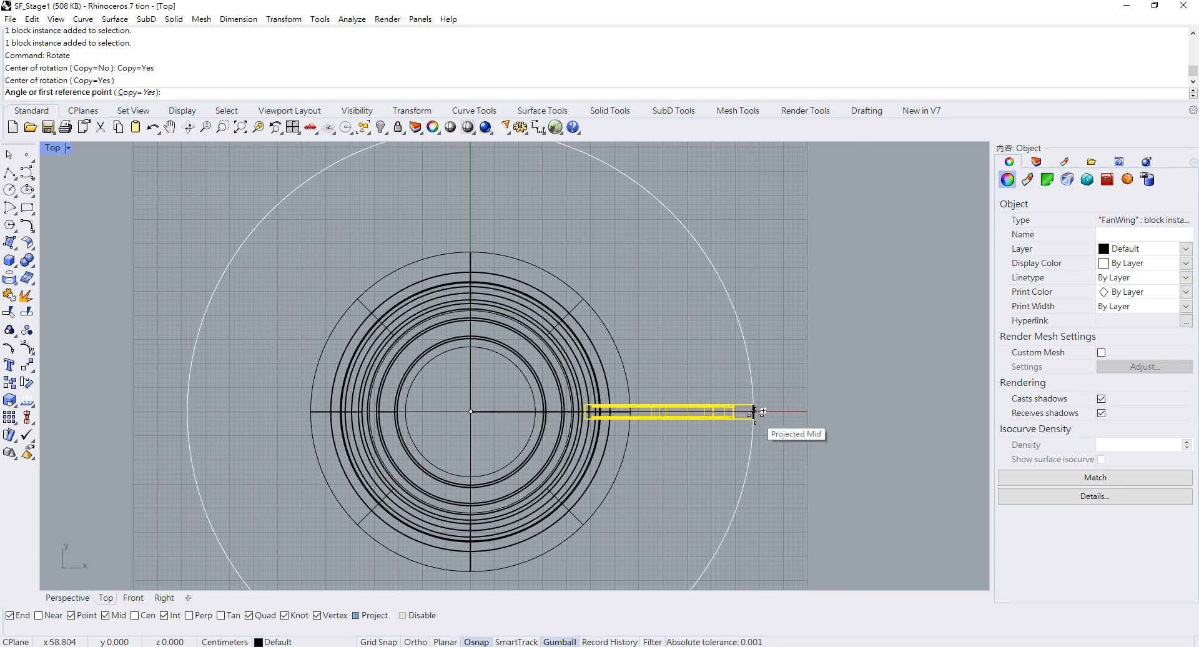
click(754, 411)
click(471, 261)
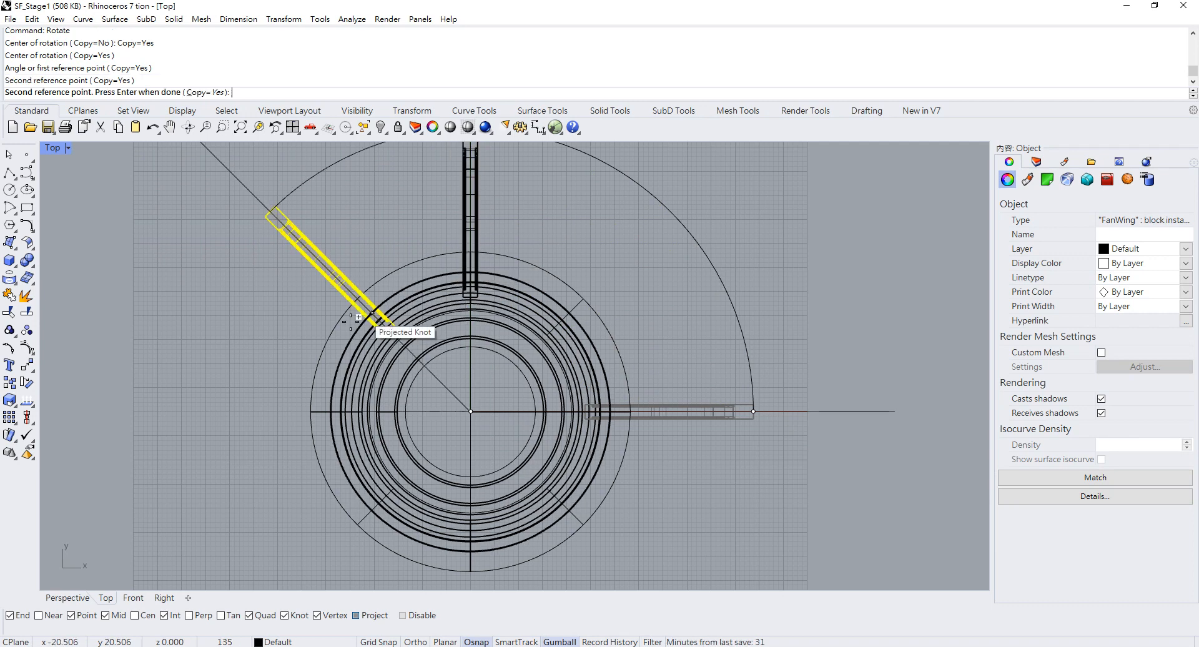
click(311, 411)
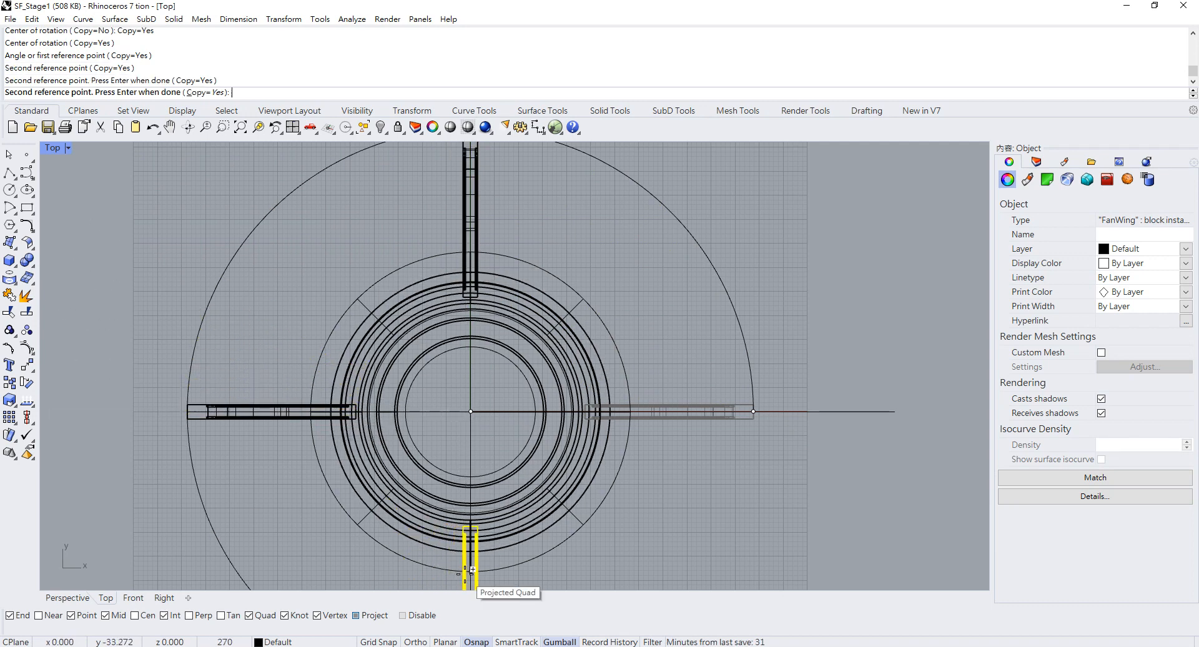
click(471, 569)
key(Return)
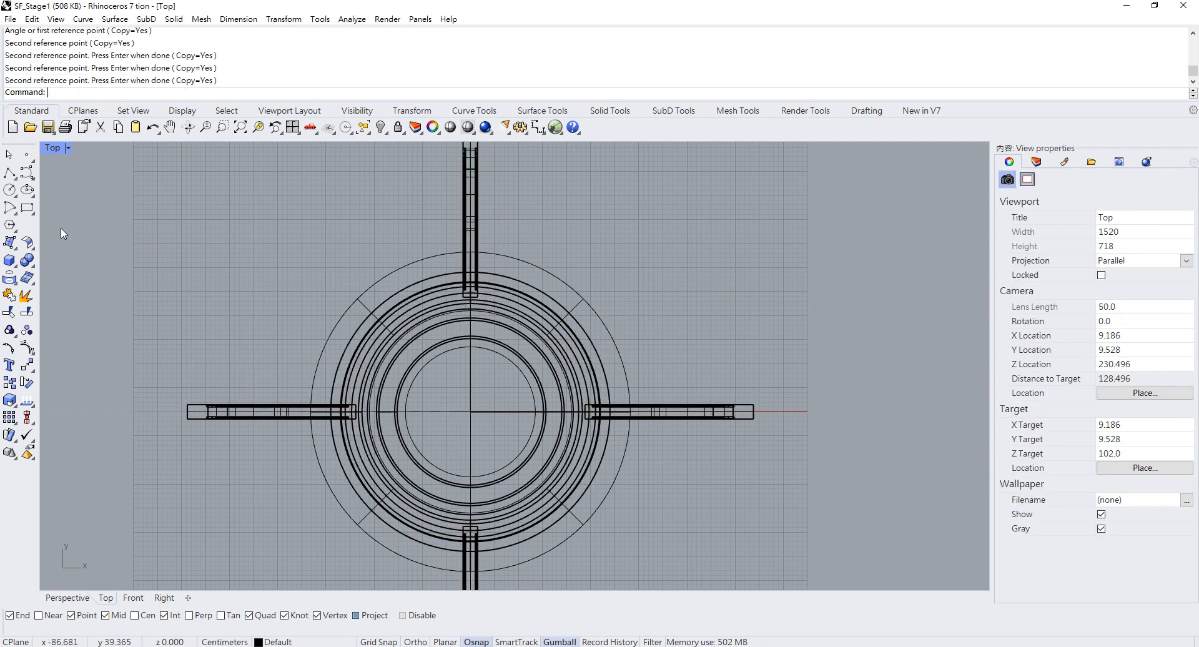
Delete the three leftover construction curves around the nose cone, including the vertical axis line and the short line at the cone's base
double_click(65, 150)
double_click(546, 147)
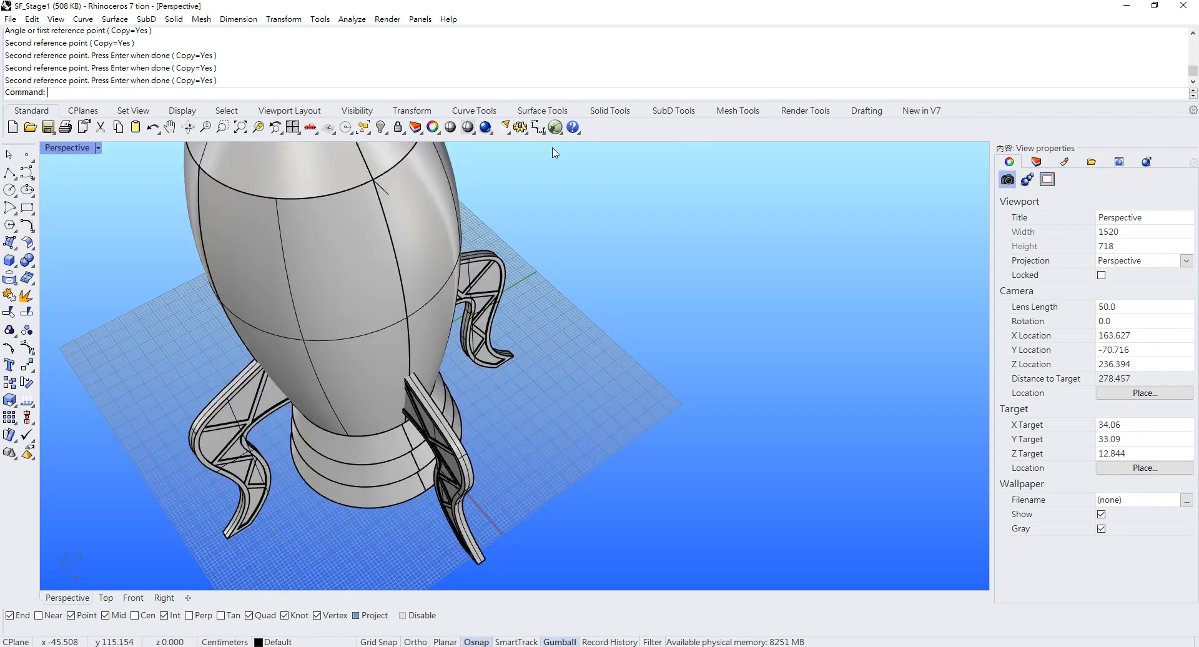
right_drag(549, 188, 643, 238)
scroll(581, 197, up, 3)
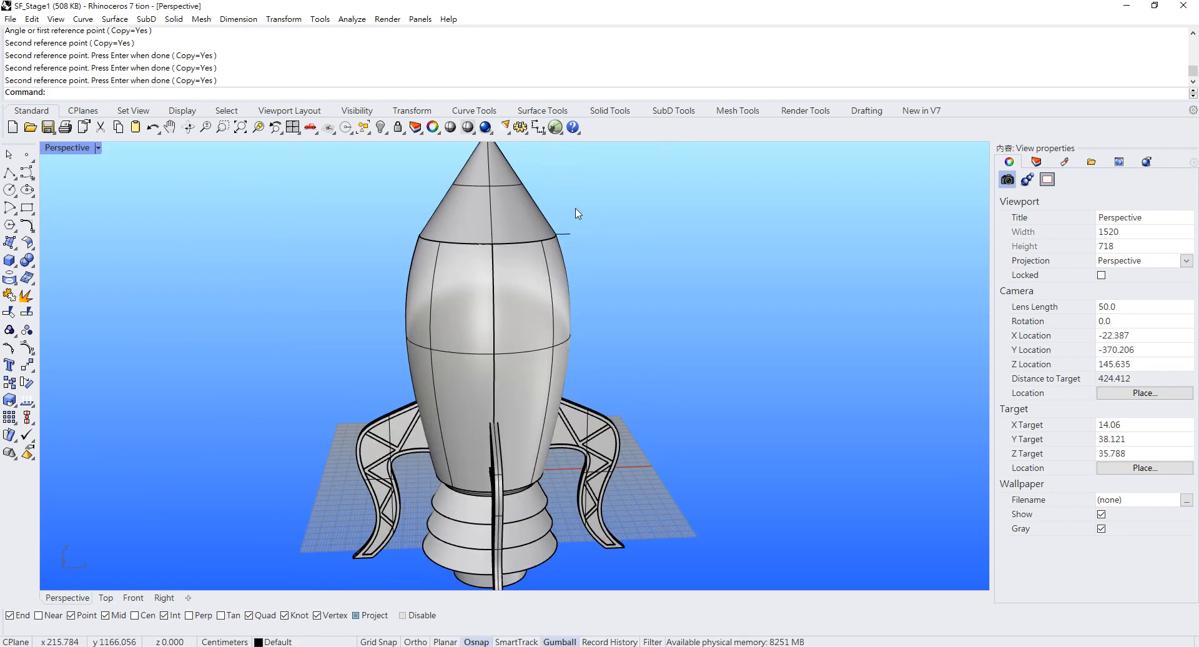
click(531, 203)
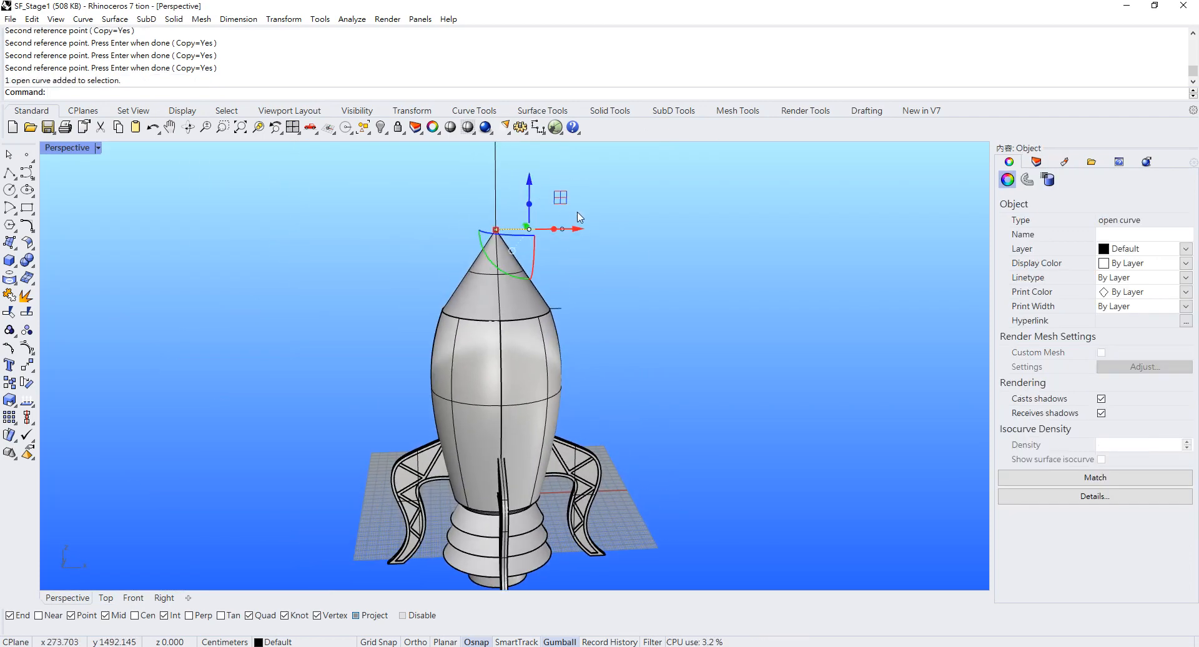
key(Delete)
click(495, 183)
key(Delete)
click(561, 310)
key(Delete)
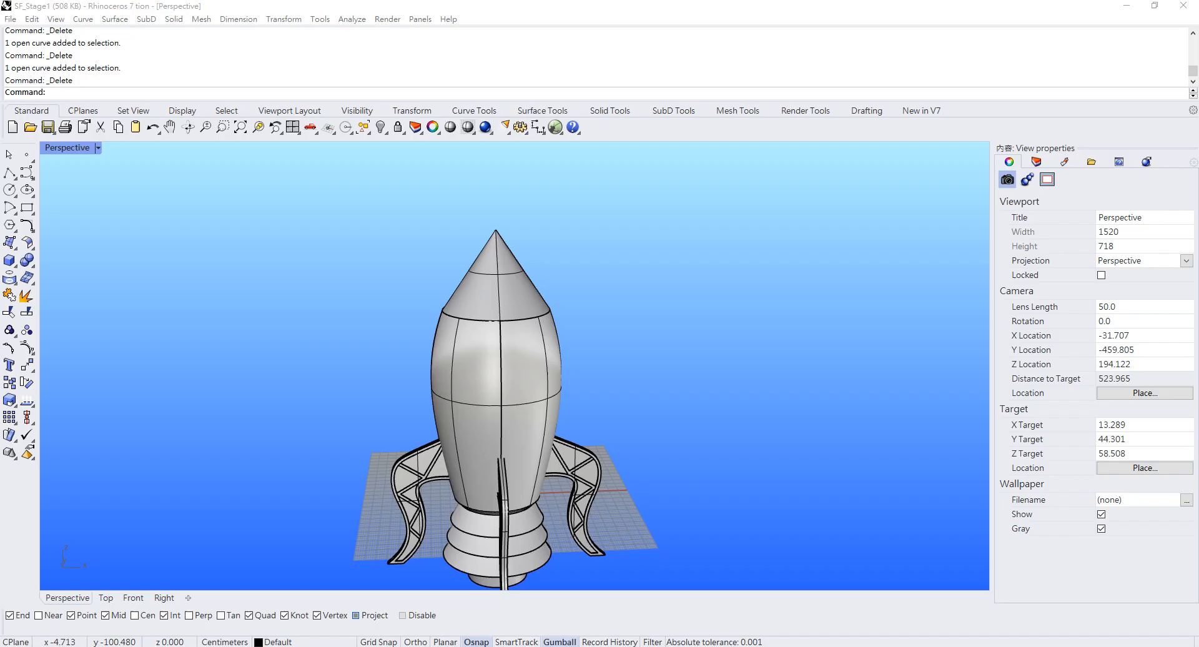
Set the perspective display to Rendered and delete the leftover profile curve along the side of the rocket body
scroll(749, 356, up, 3)
right_drag(750, 356, 467, 297)
scroll(441, 298, up, 2)
shift+right_drag(503, 260, 468, 394)
right_drag(554, 325, 514, 327)
click(98, 148)
click(115, 221)
scroll(419, 297, down, 6)
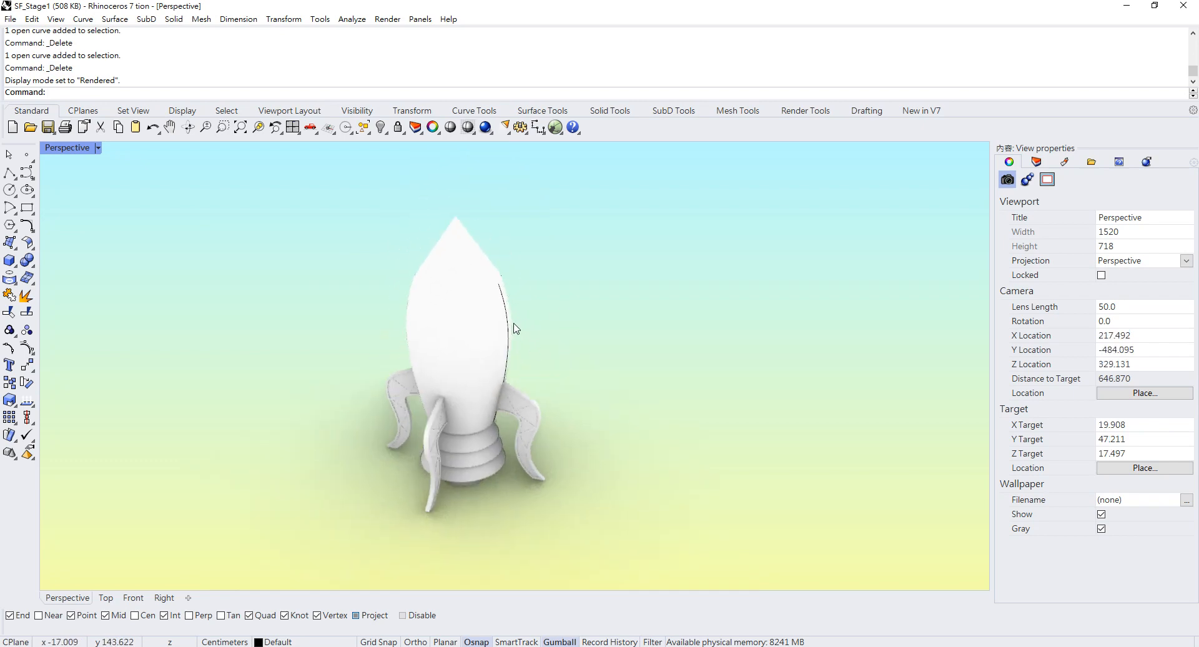
click(509, 324)
key(Delete)
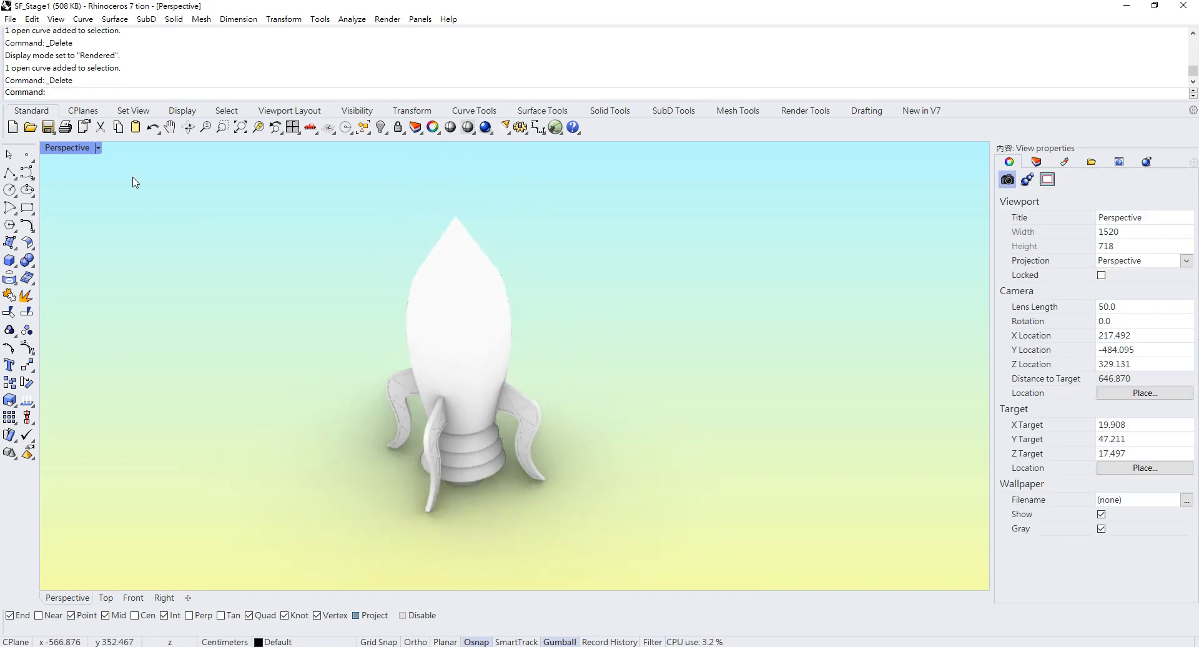
Set the perspective display back to Shaded and bring the rocket body into close view
click(98, 148)
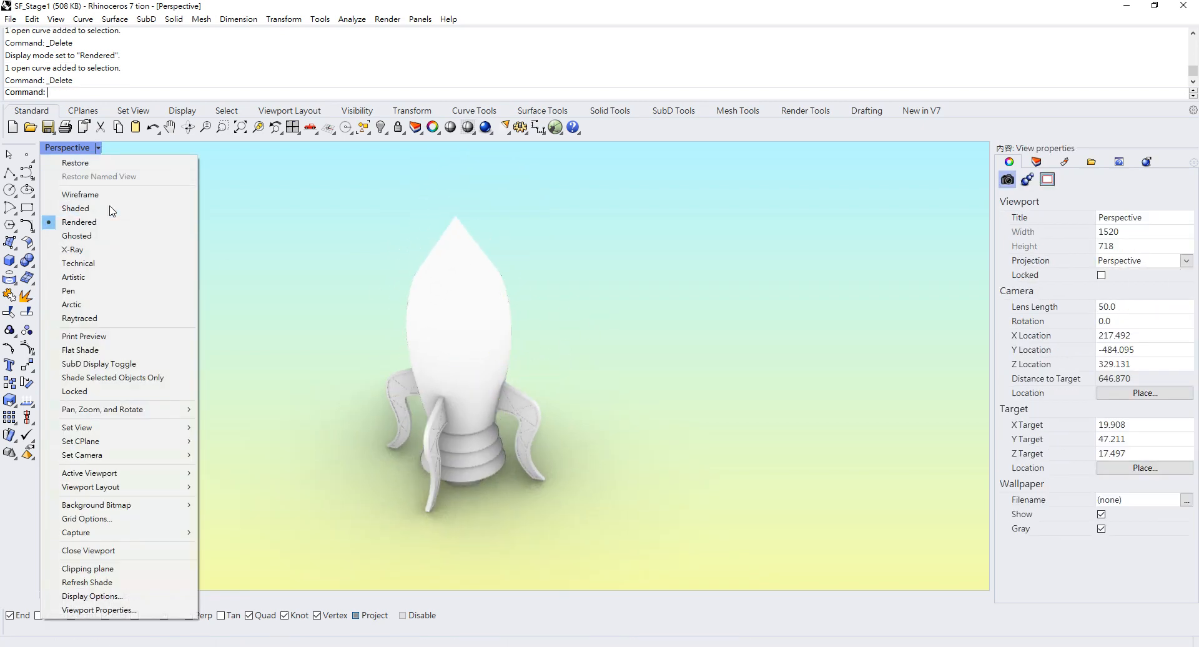
click(115, 208)
scroll(506, 313, up, 5)
right_drag(505, 313, 493, 269)
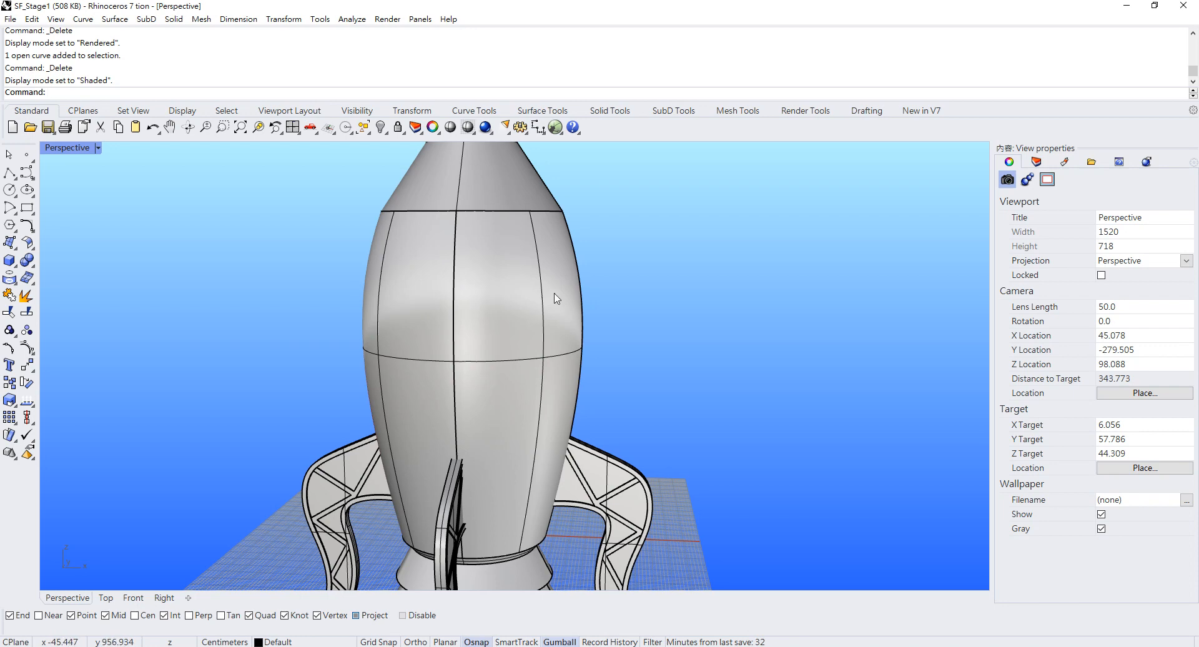
right_drag(554, 299, 486, 292)
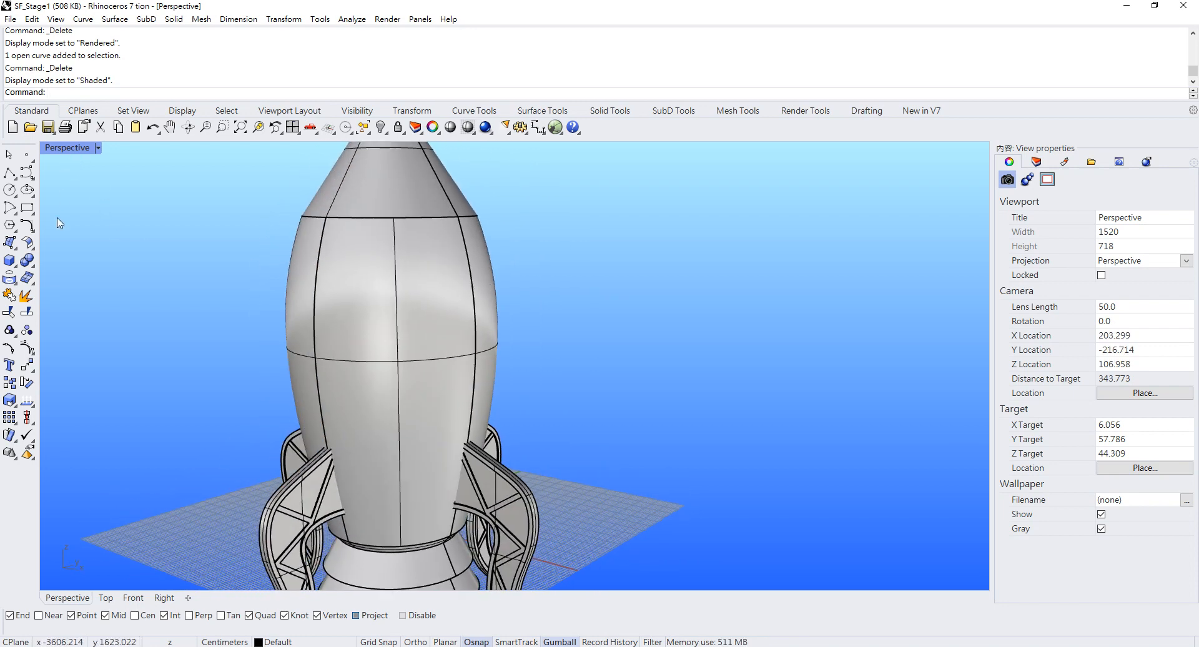
Set the Front view to Wireframe and place a cylinder's base with radius 7.5 cm at the centre of the nose cone's lower edge
click(12, 269)
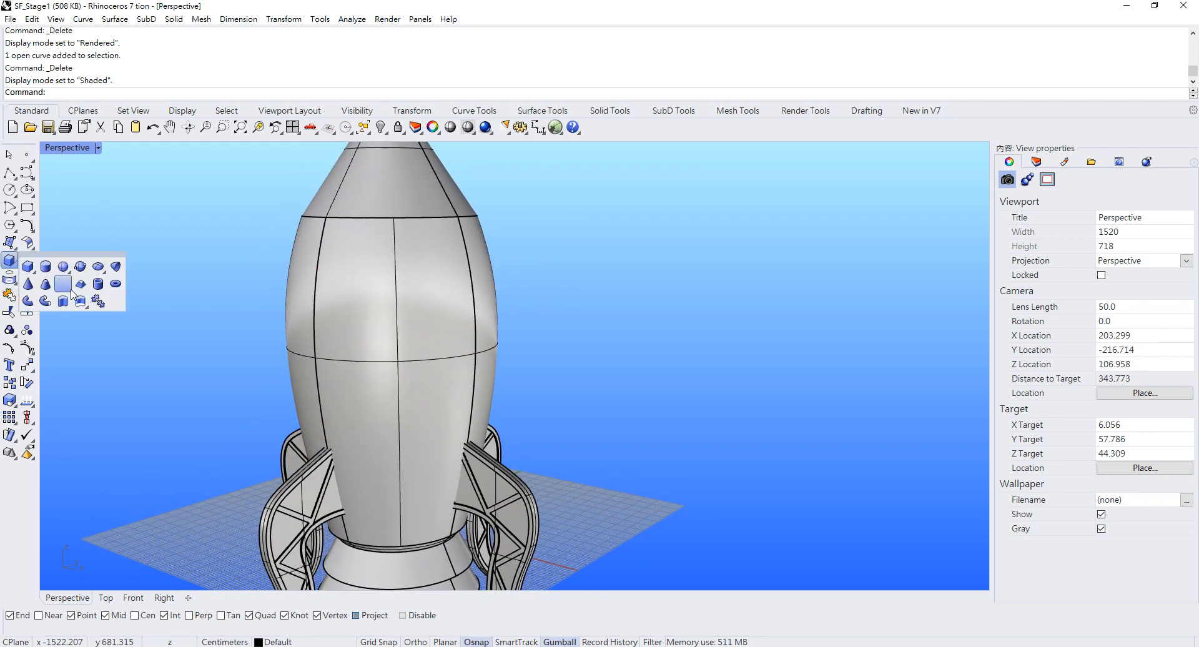
click(43, 272)
double_click(74, 152)
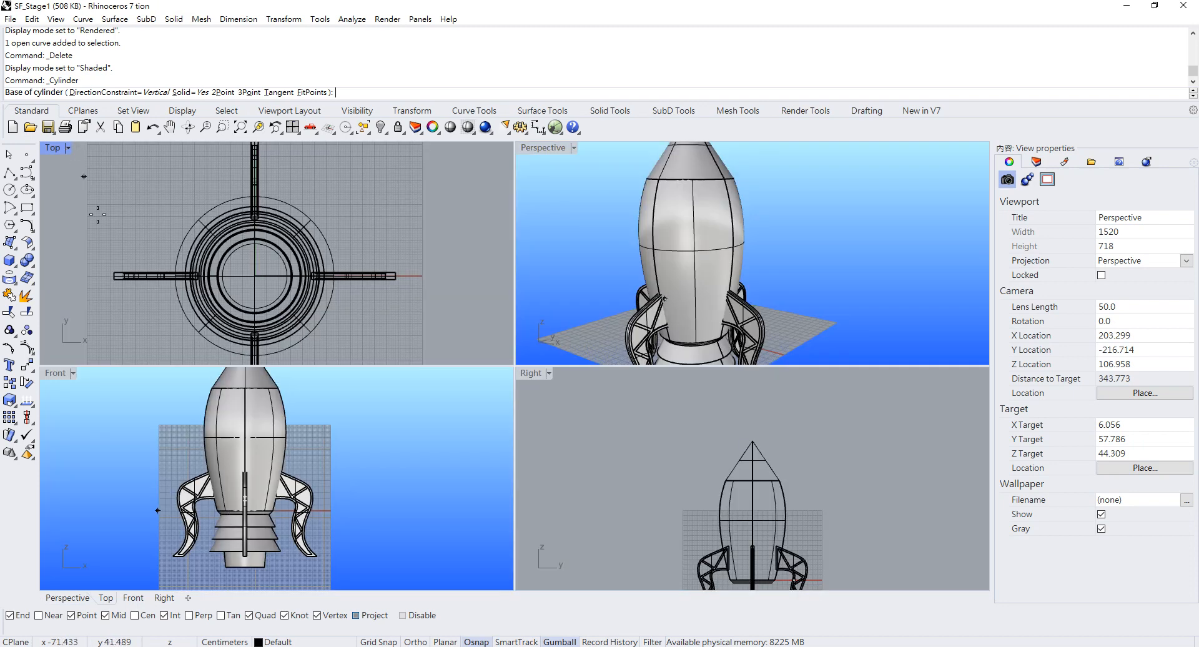
double_click(55, 373)
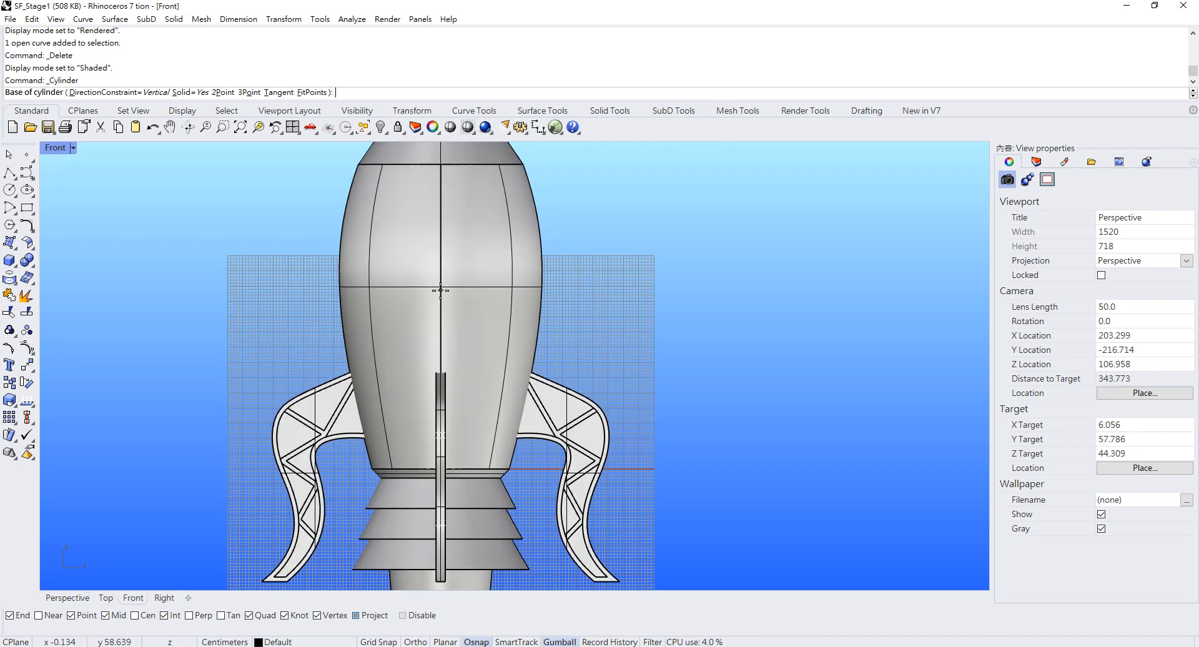
click(73, 148)
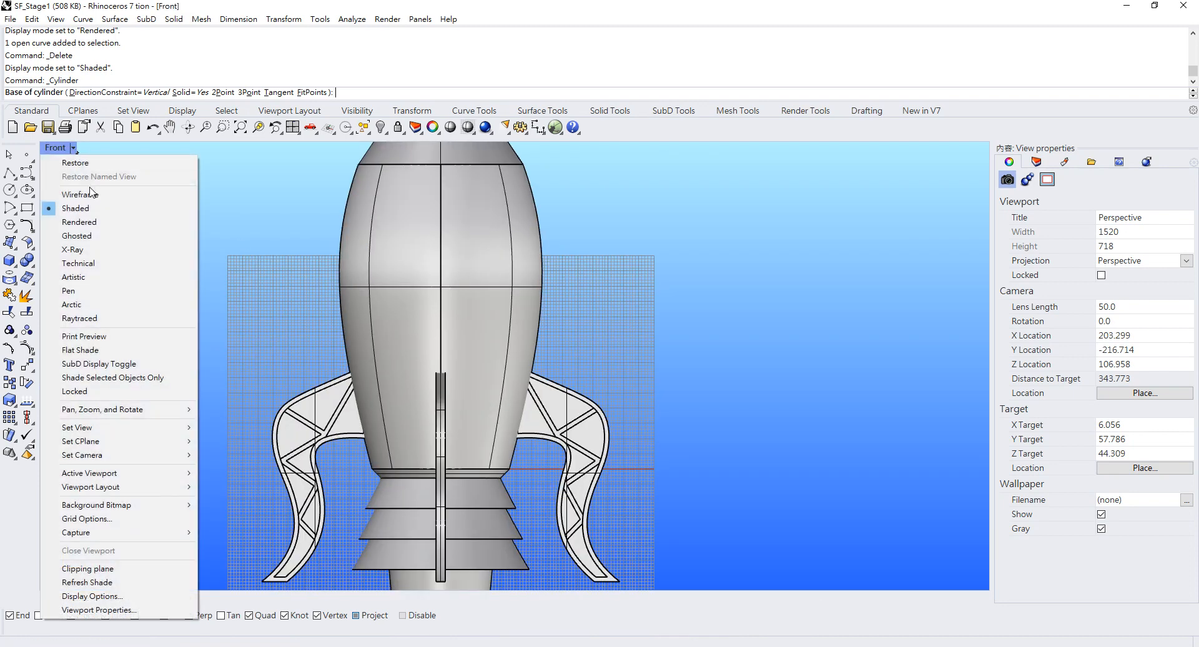
click(62, 194)
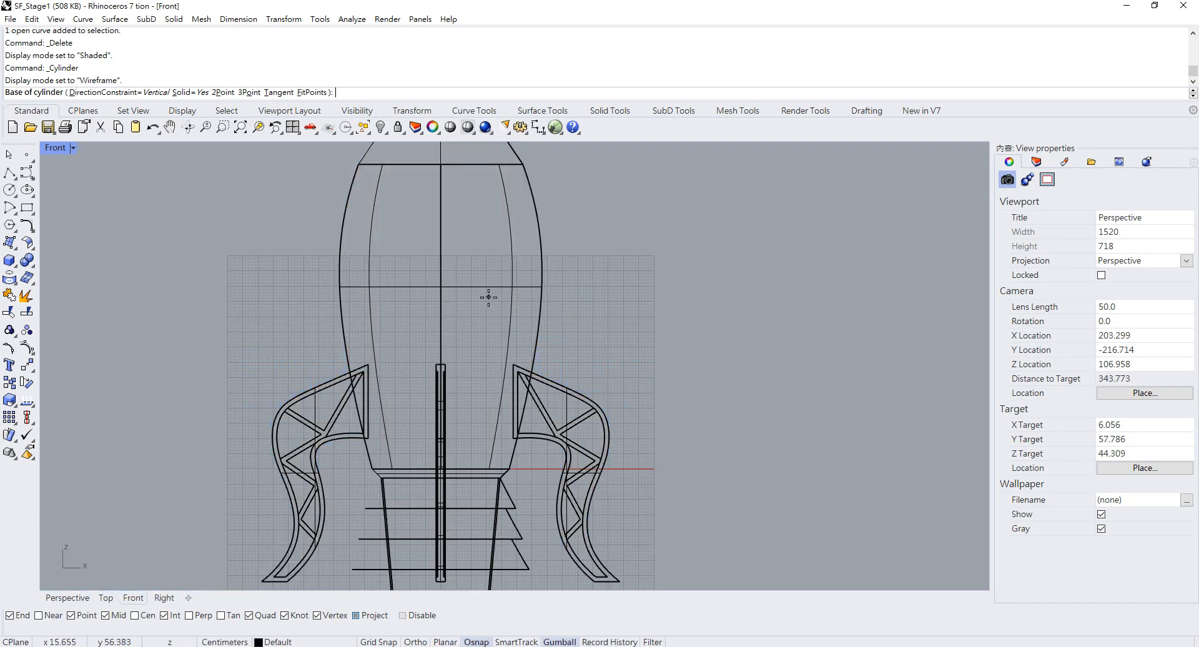
scroll(420, 345, up, 5)
click(425, 297)
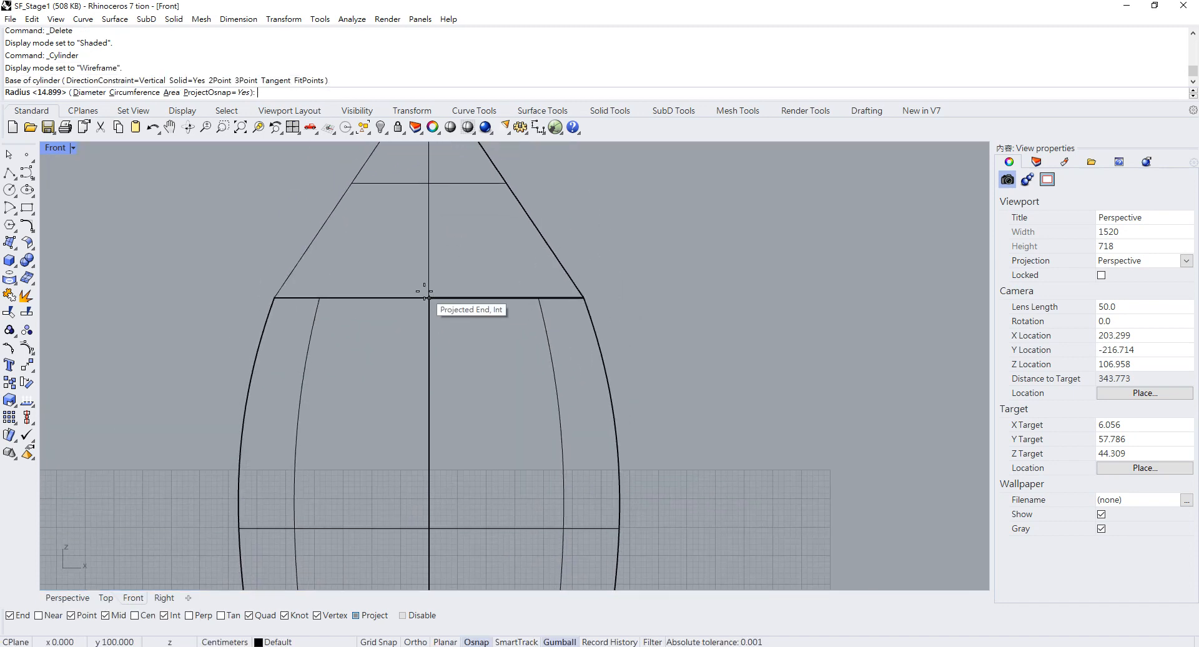
key(shift)
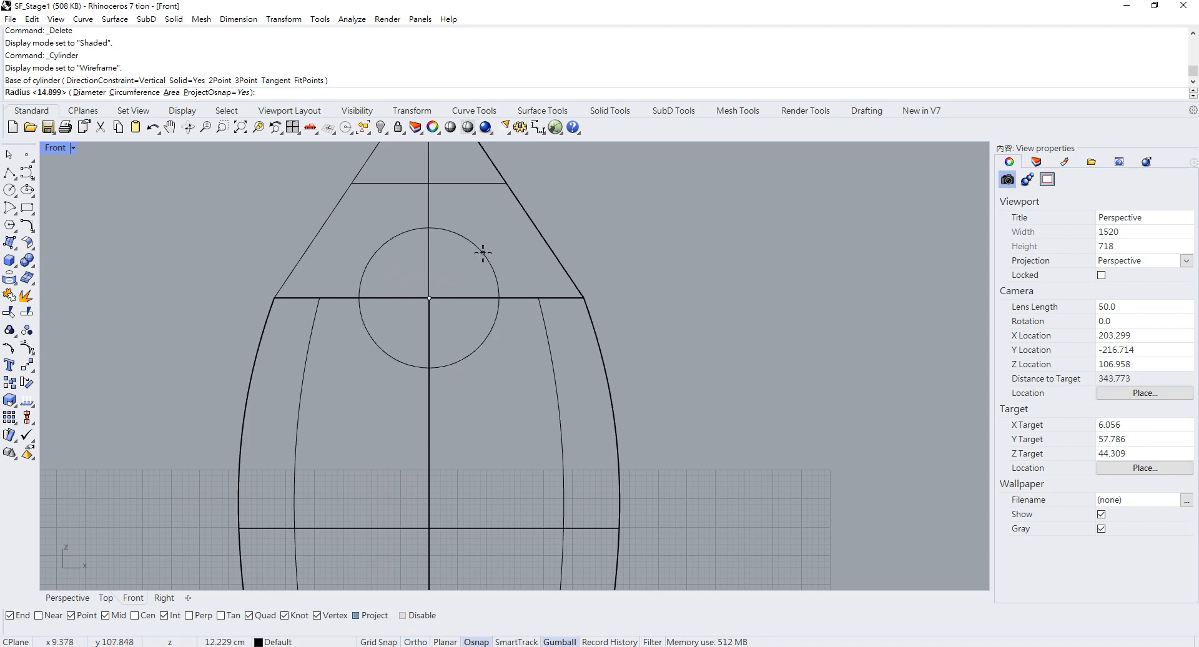
text(7)
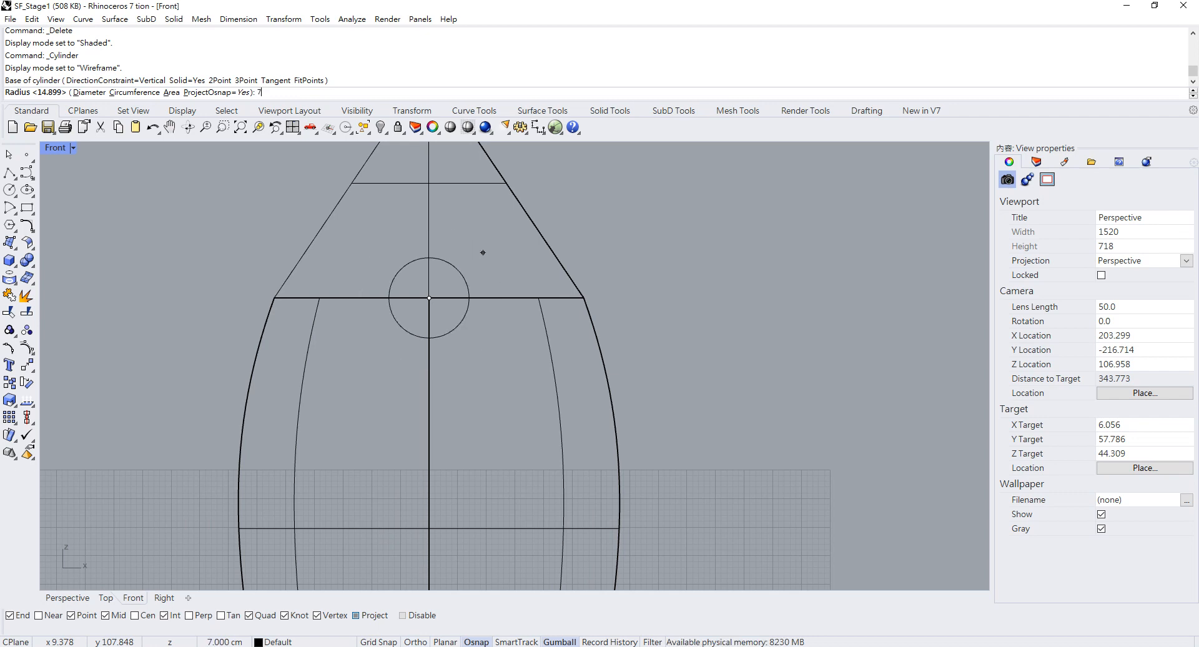
text(.5)
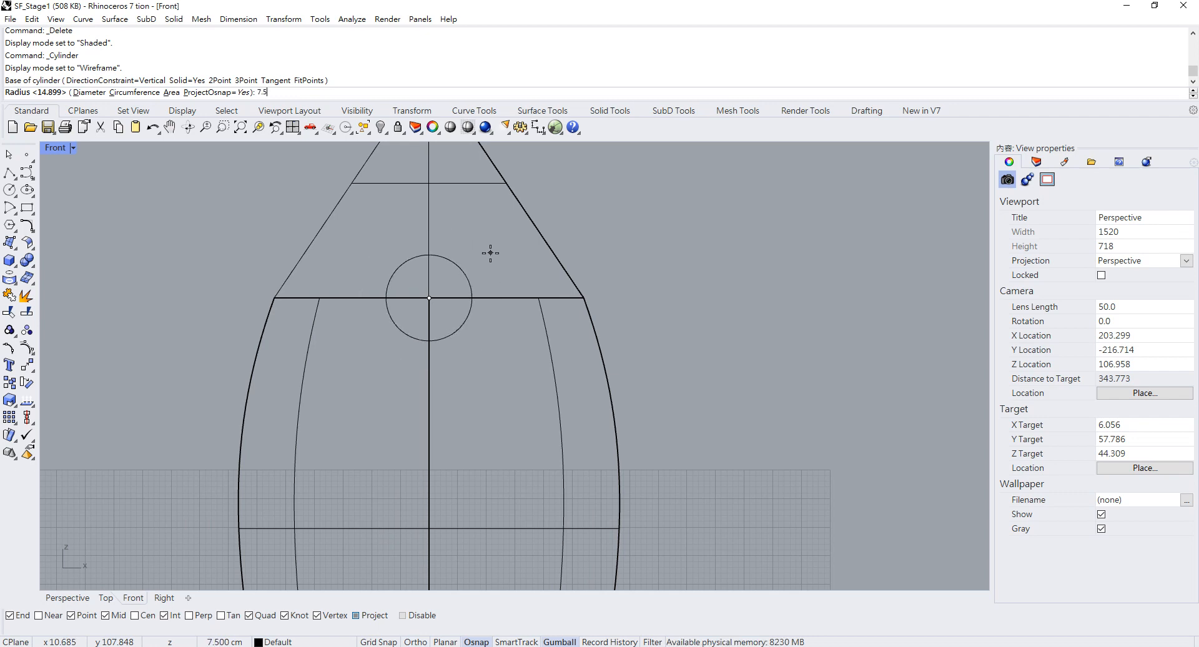
key(Return)
Finish the cylinder with a length of 12 cm extending towards the front of the rocket
double_click(55, 148)
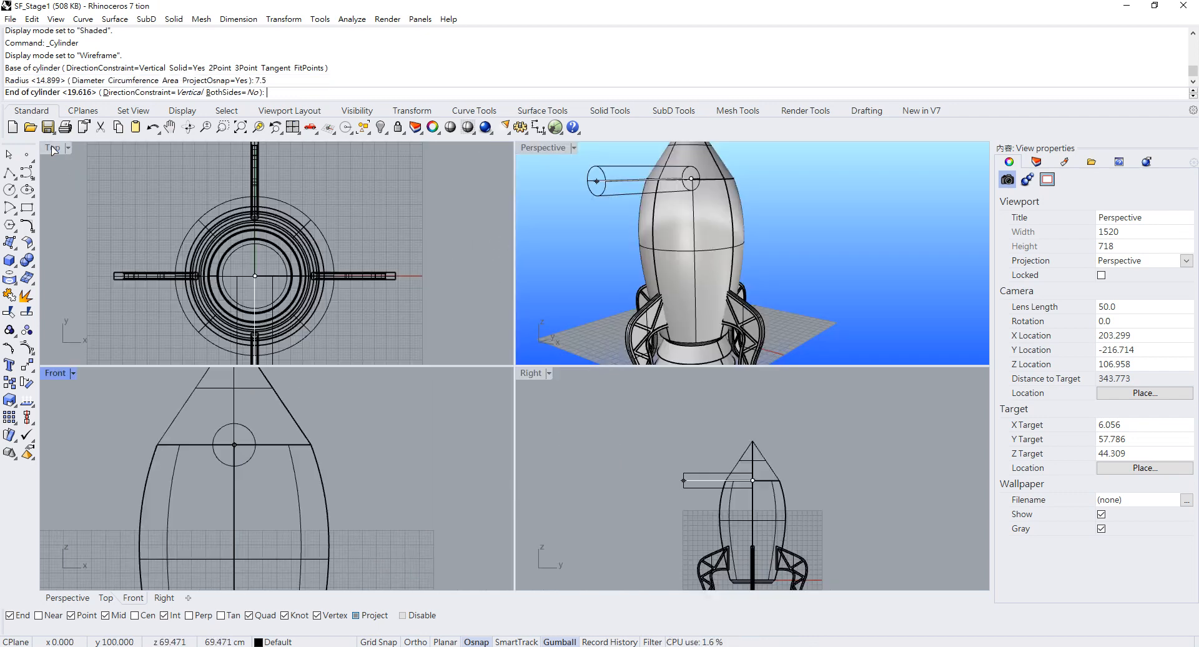
right_drag(728, 212, 599, 222)
scroll(612, 212, up, 3)
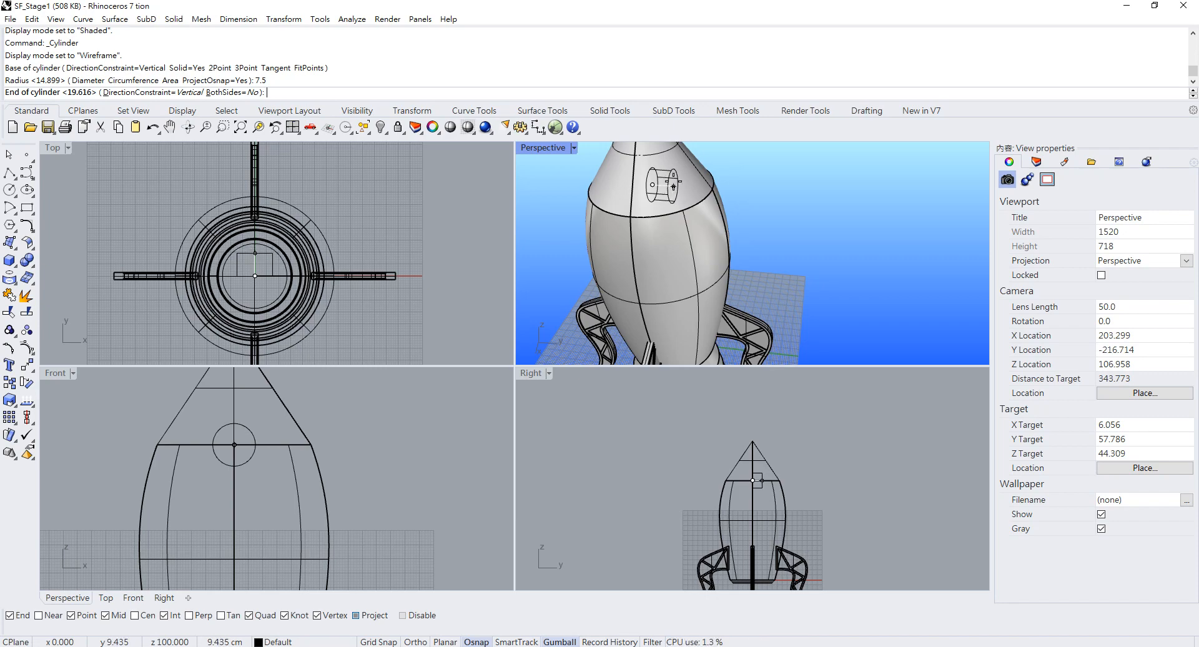
text(20)
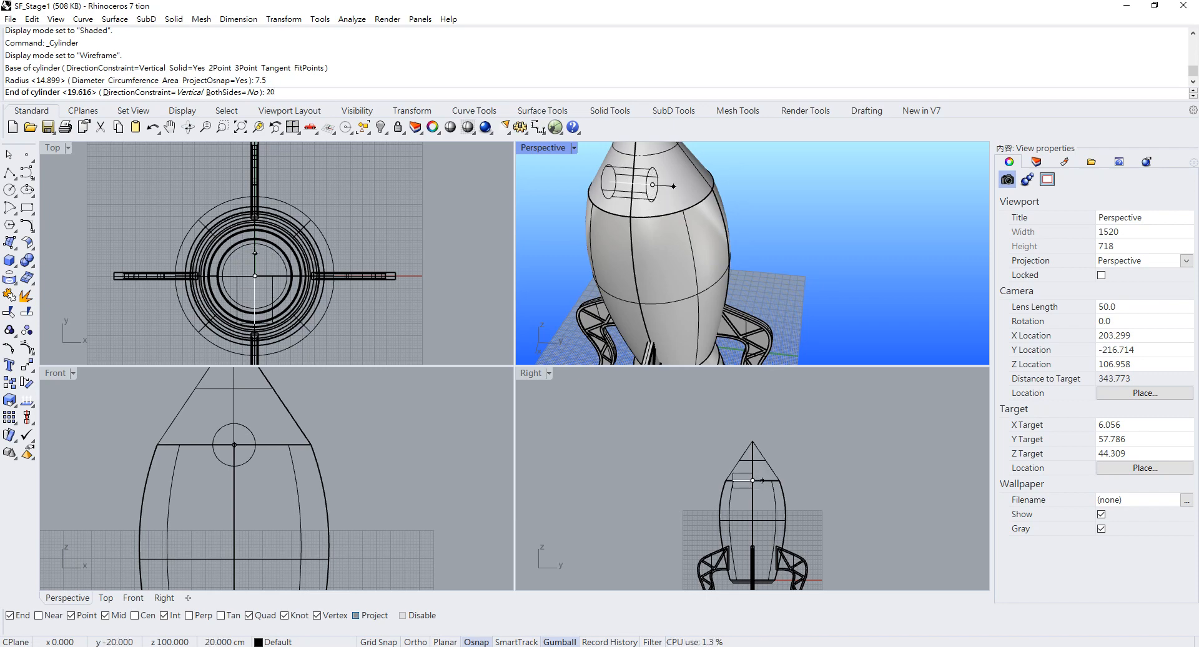
key(BackSpace)
key(BackSpace)
text(1)
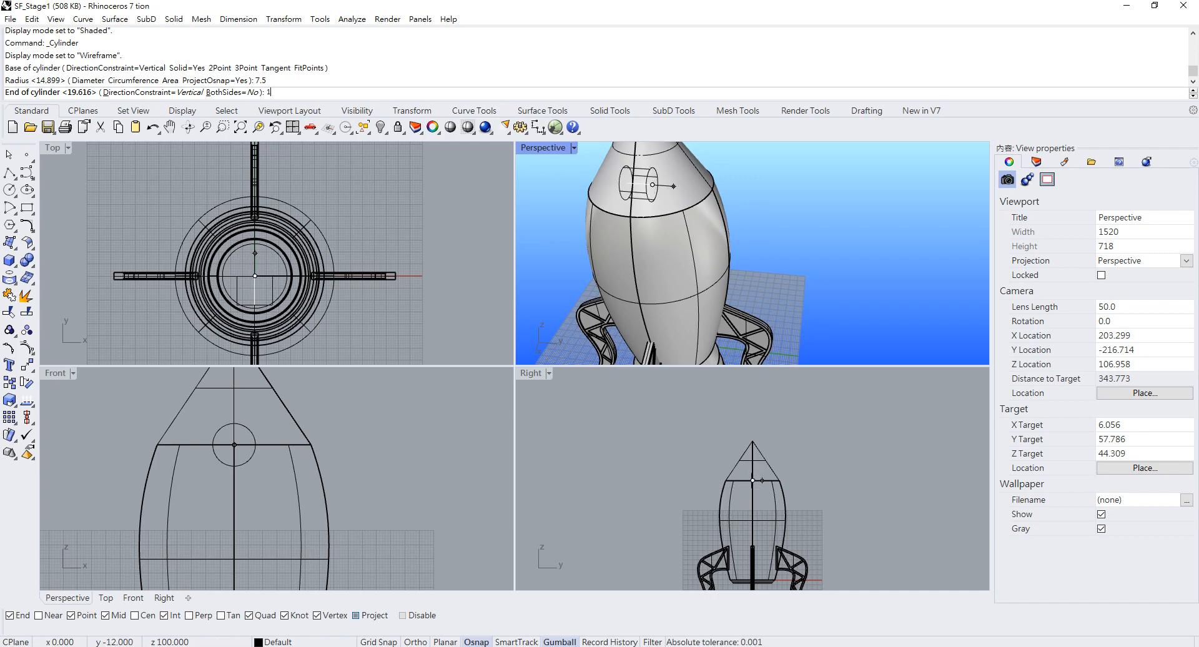
key(Return)
Move the cylinder forward to the body's front surface and down below the nose cone's base
scroll(658, 197, down, 6)
right_drag(591, 222, 562, 199)
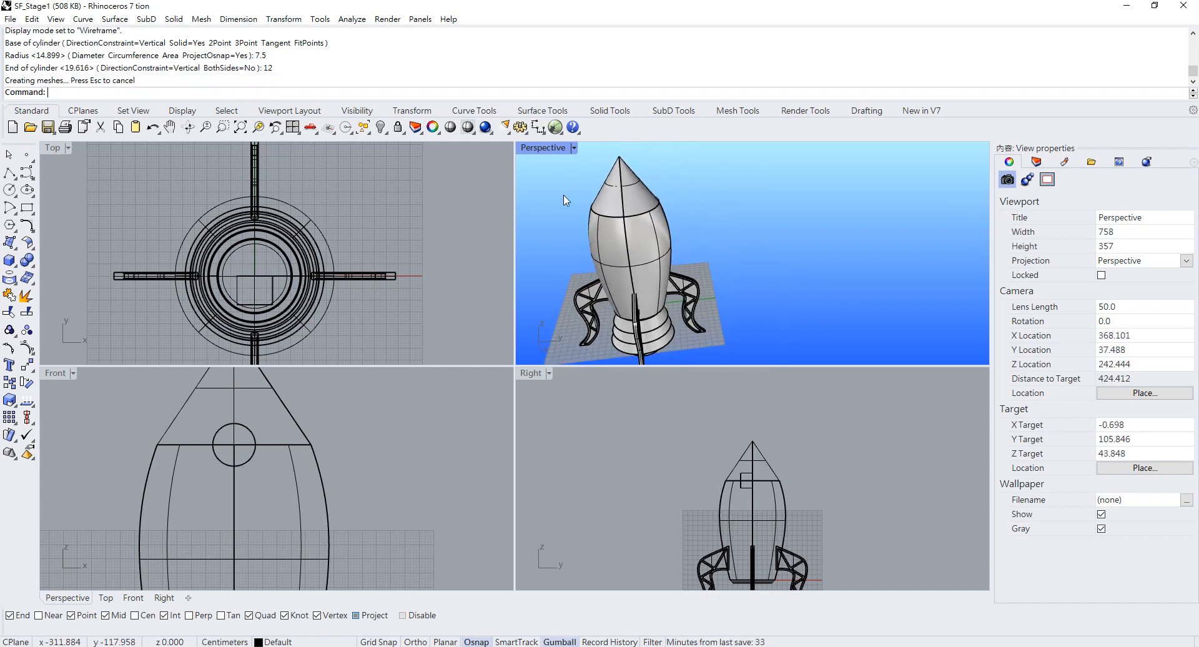
drag(561, 187, 639, 218)
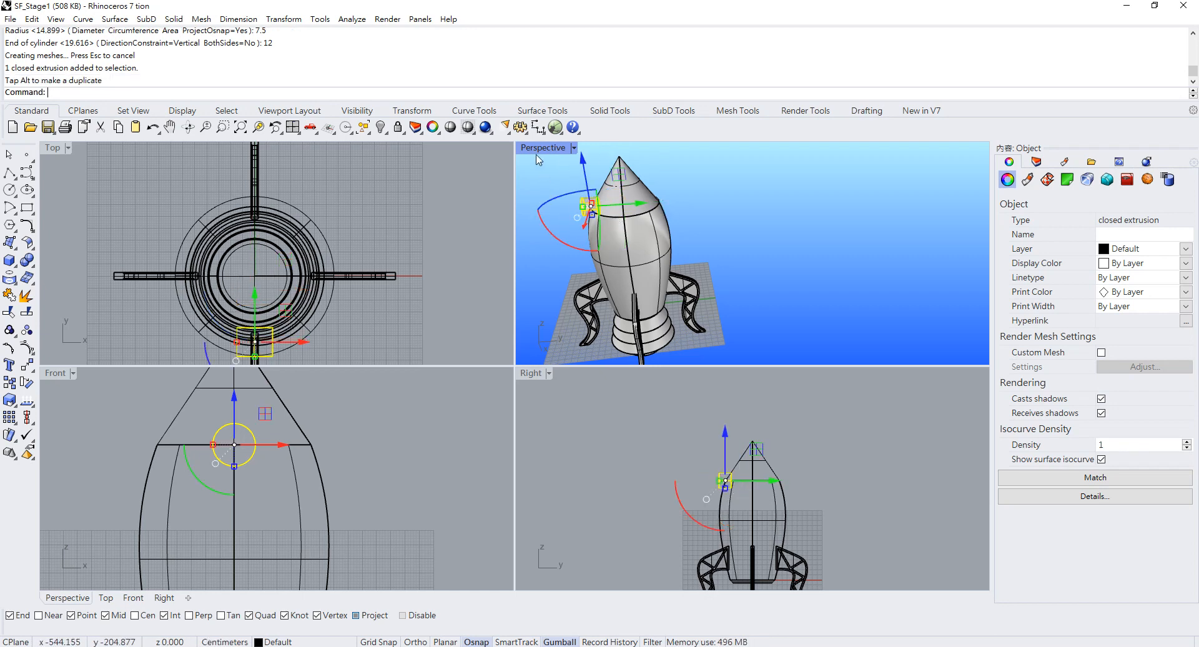
drag(233, 395, 234, 440)
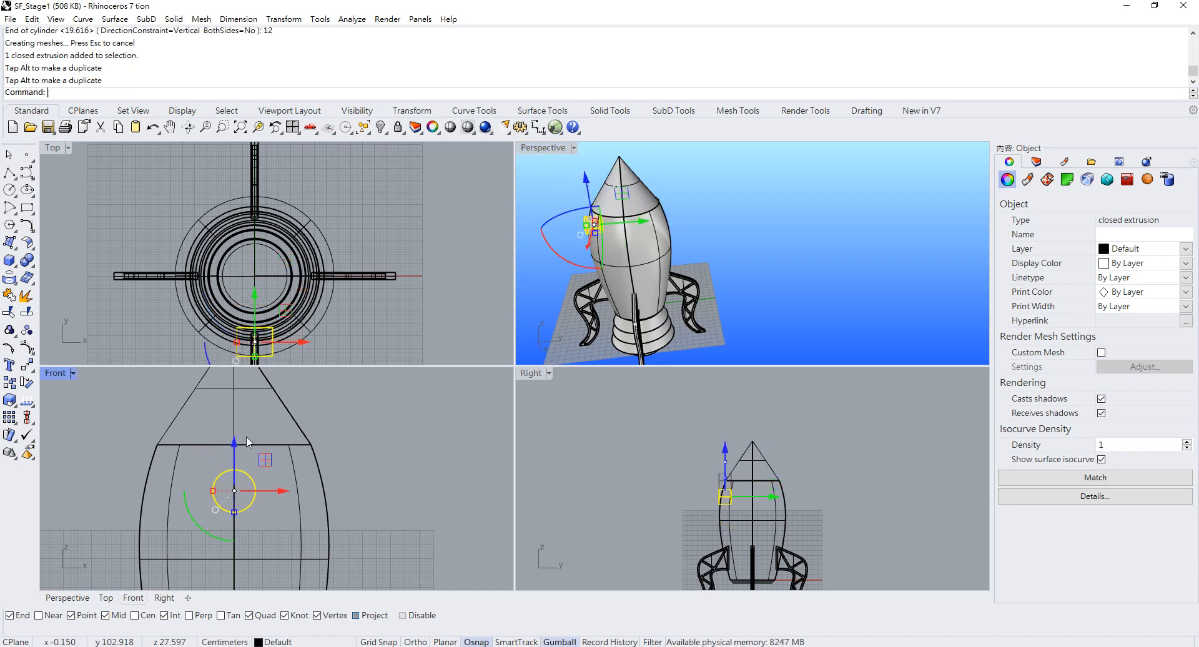
double_click(543, 148)
scroll(455, 328, up, 5)
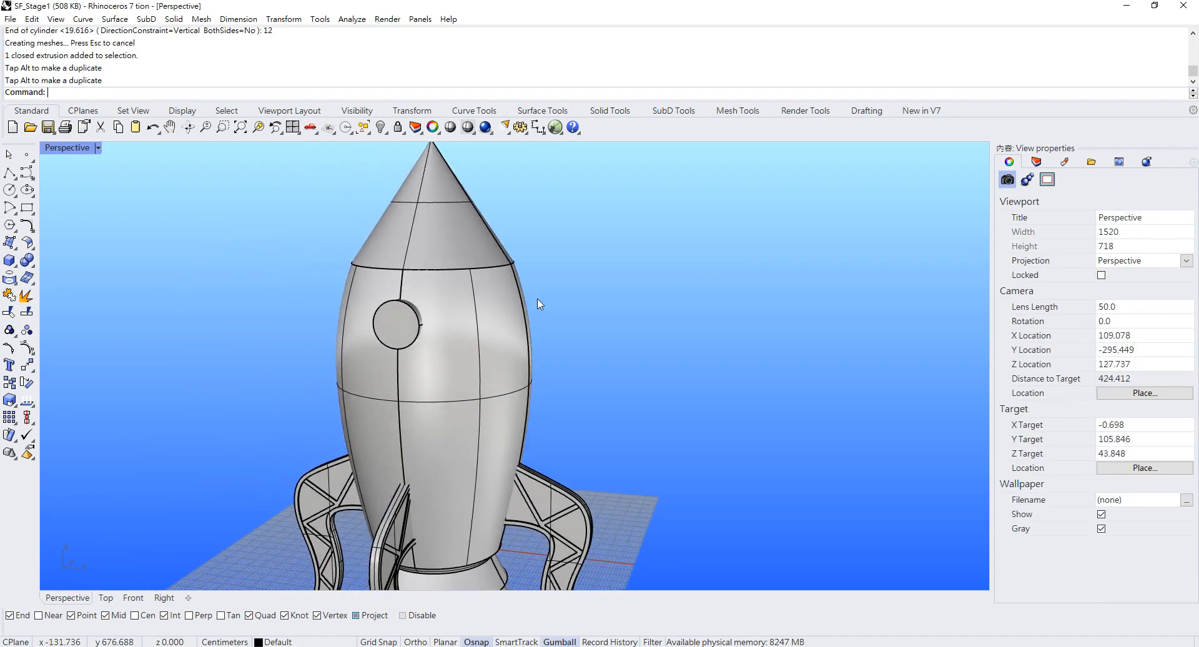
Nudge the cylinder slightly farther outward so it protrudes more from the rocket body
click(435, 324)
scroll(353, 357, down, 6)
right_drag(435, 323, 407, 326)
scroll(411, 344, up, 5)
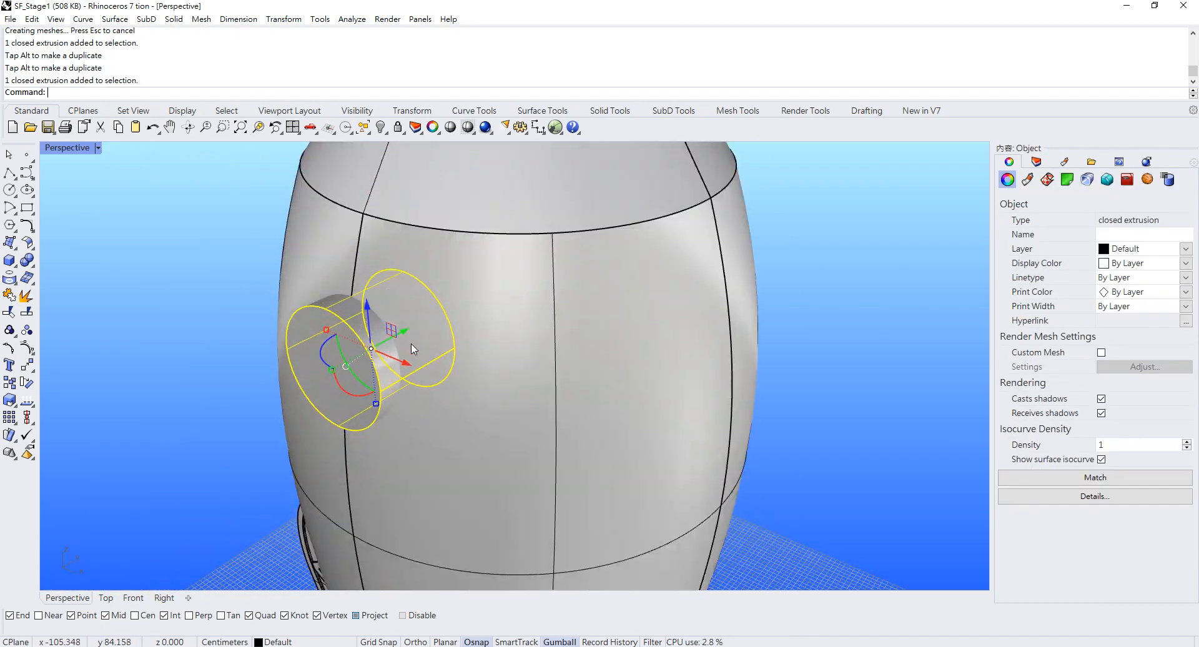
drag(405, 333, 399, 336)
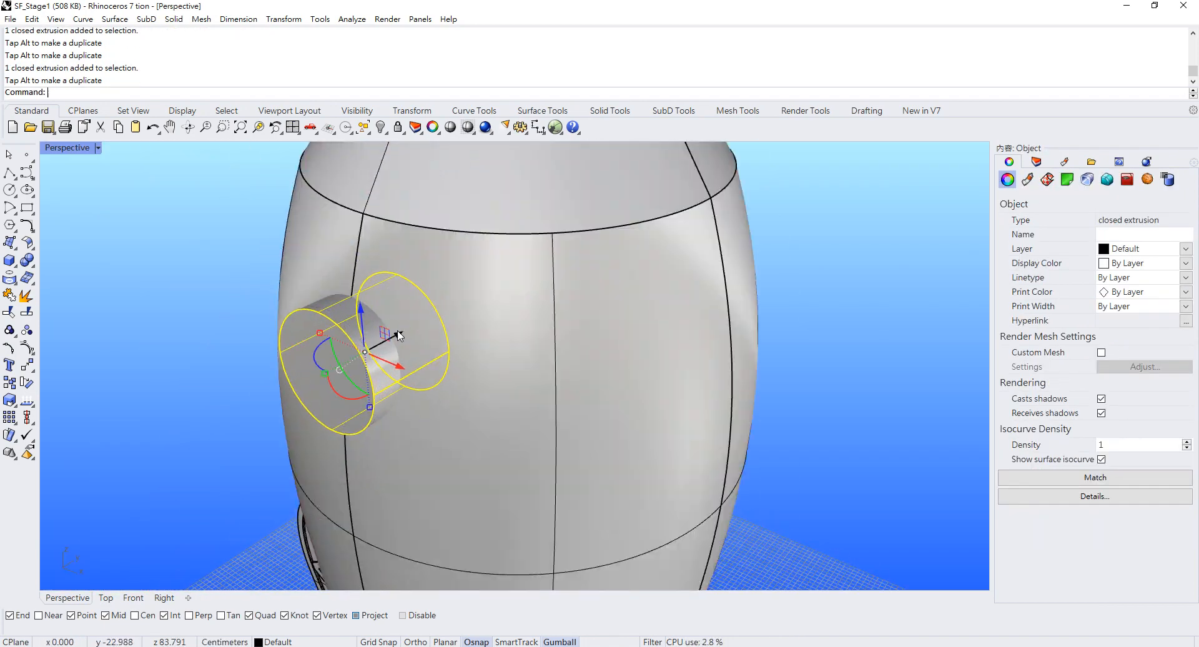
Explode the cylinder and delete its outer circular cap
click(26, 295)
click(195, 344)
click(366, 329)
right_drag(365, 328, 449, 293)
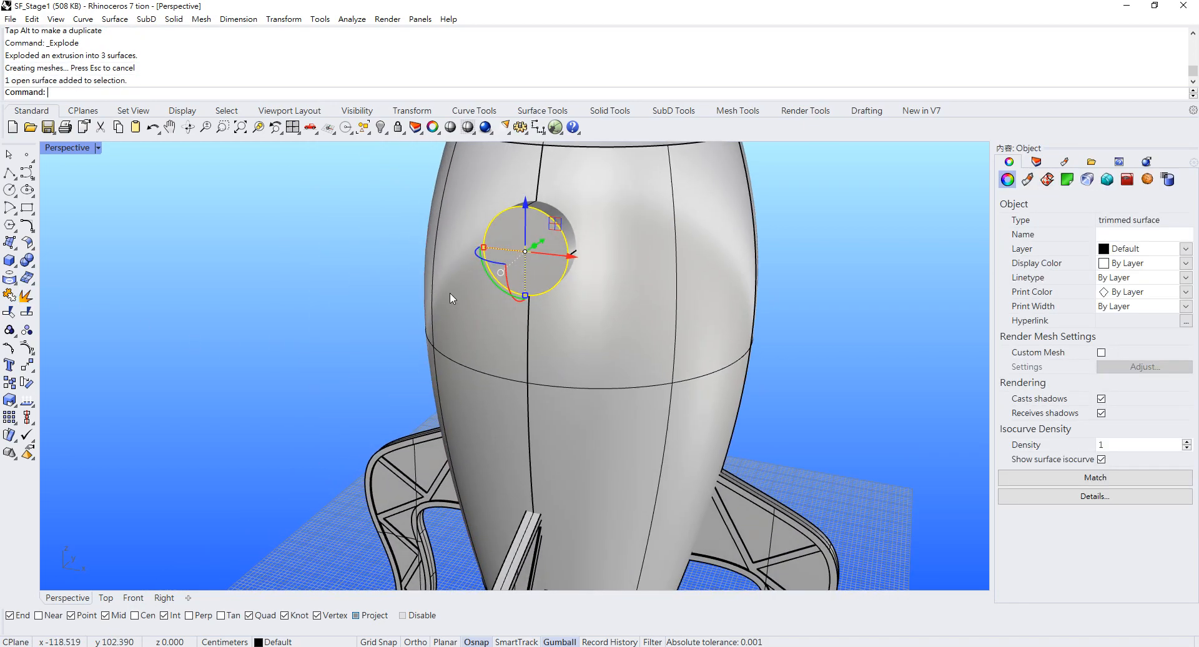
key(Delete)
Hide the rocket body to expose the part of the cylinder inside it
scroll(536, 250, up, 5)
right_drag(536, 250, 625, 340)
scroll(749, 222, down, 3)
scroll(624, 340, up, 5)
click(581, 293)
scroll(578, 295, up, 1)
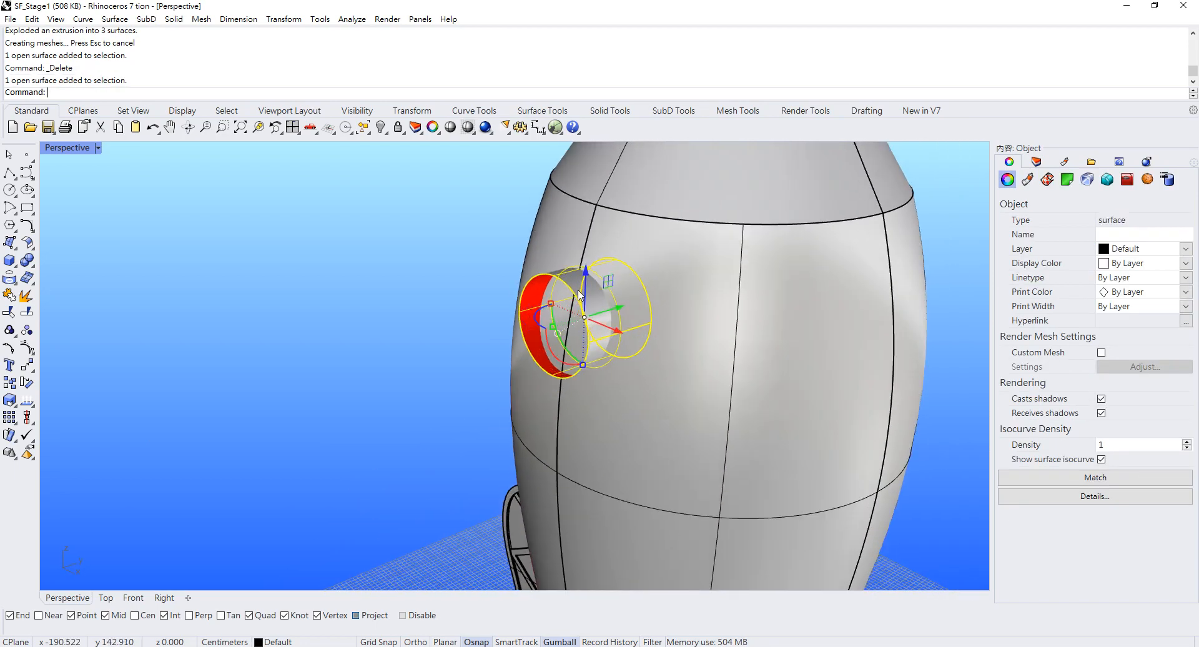
click(641, 286)
scroll(636, 293, up, 2)
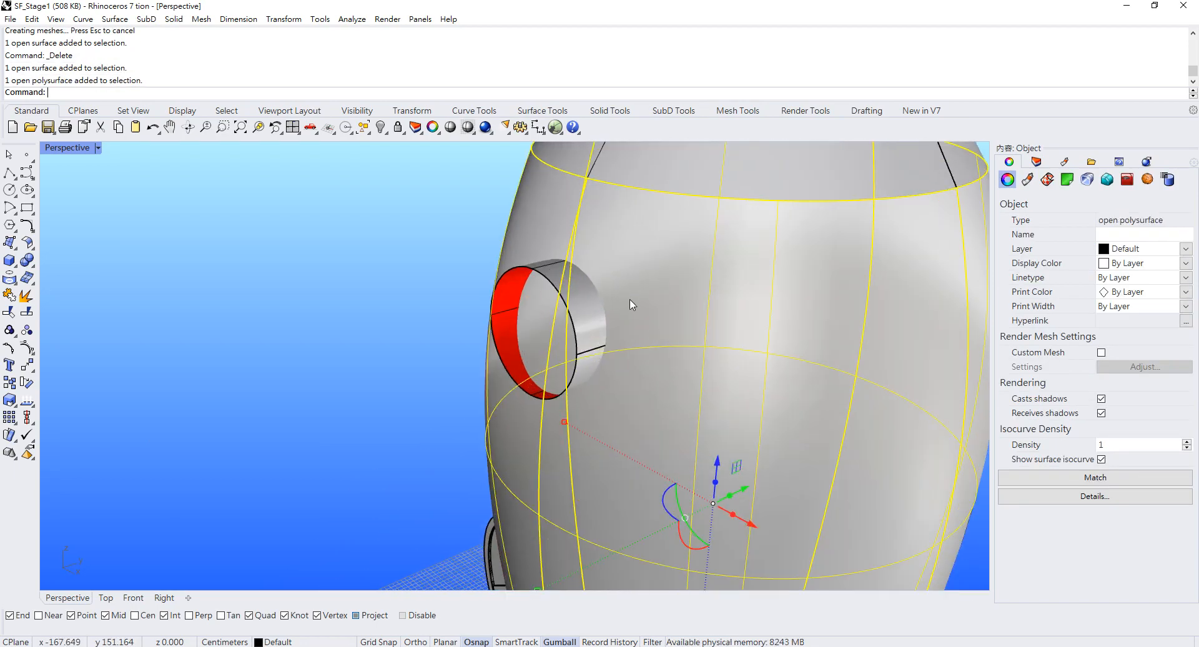
key(ctrl+h)
Delete the cylinder's inner circular cap and show the hidden rocket body again
scroll(592, 313, up, 3)
click(592, 314)
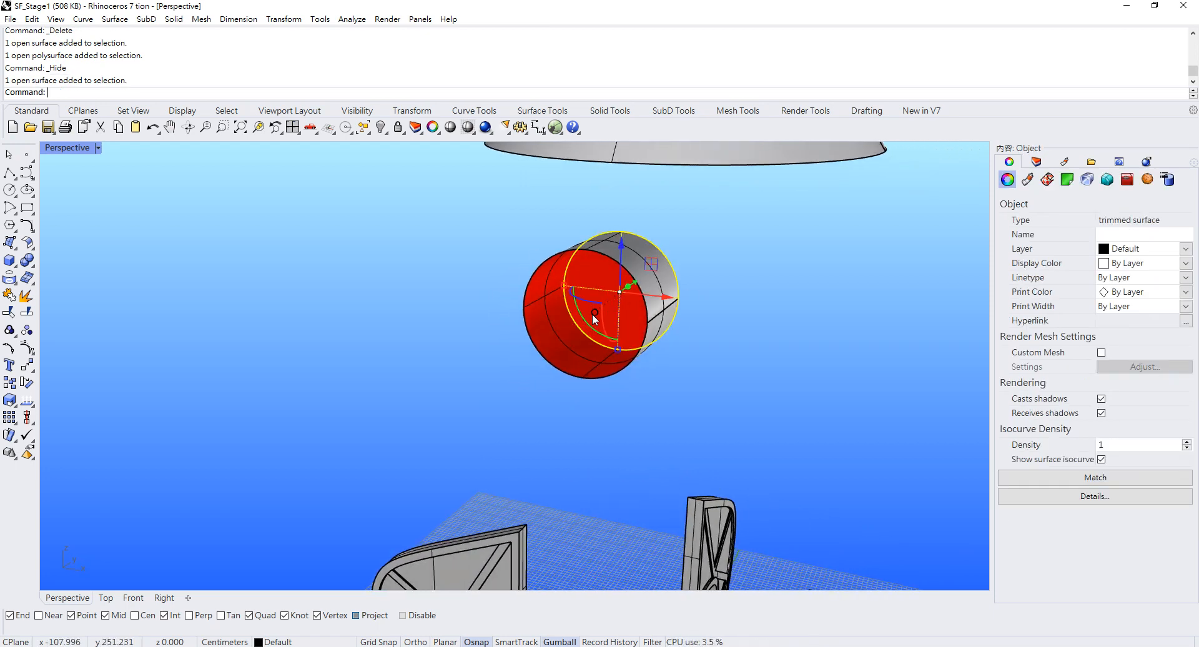
key(Delete)
right_drag(590, 268, 474, 276)
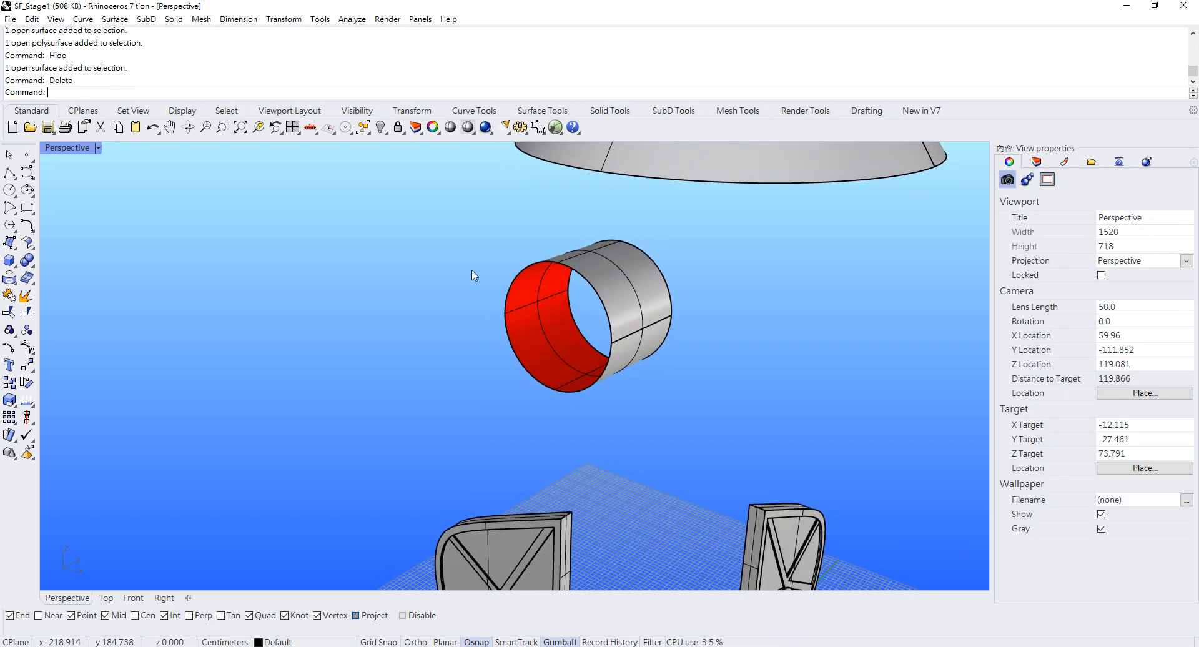
click(385, 132)
click(399, 151)
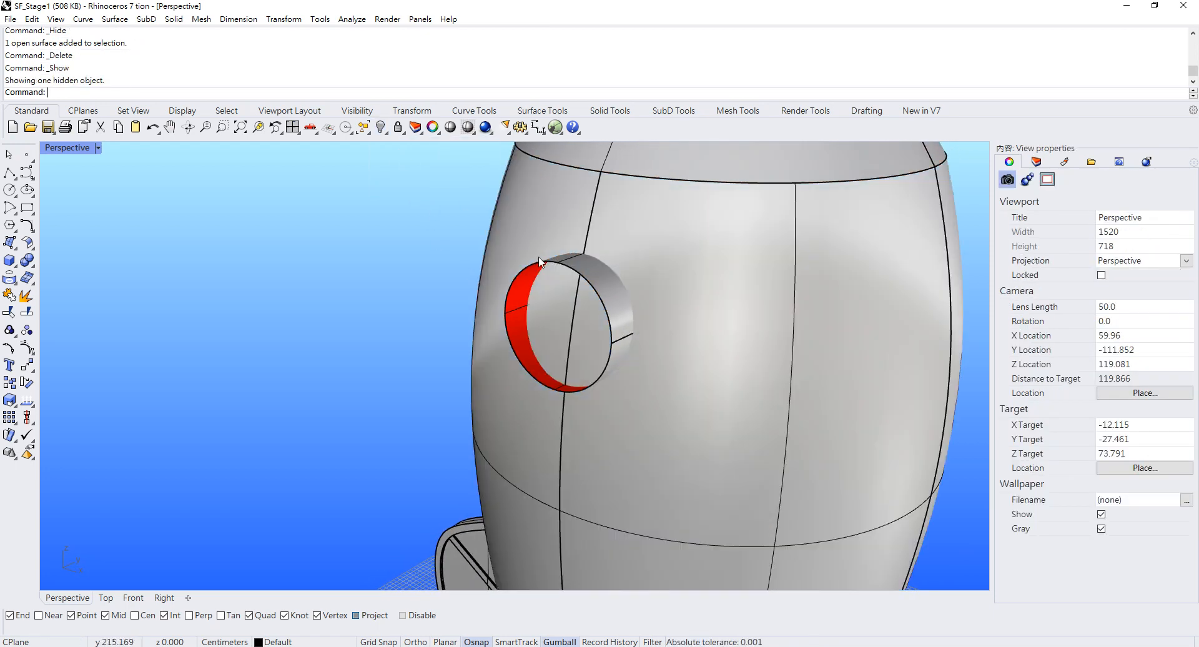
Offset the open tube surface outward by 0.5 cm as a solid with OffsetSrf
click(562, 284)
click(570, 286)
click(589, 277)
text(O)
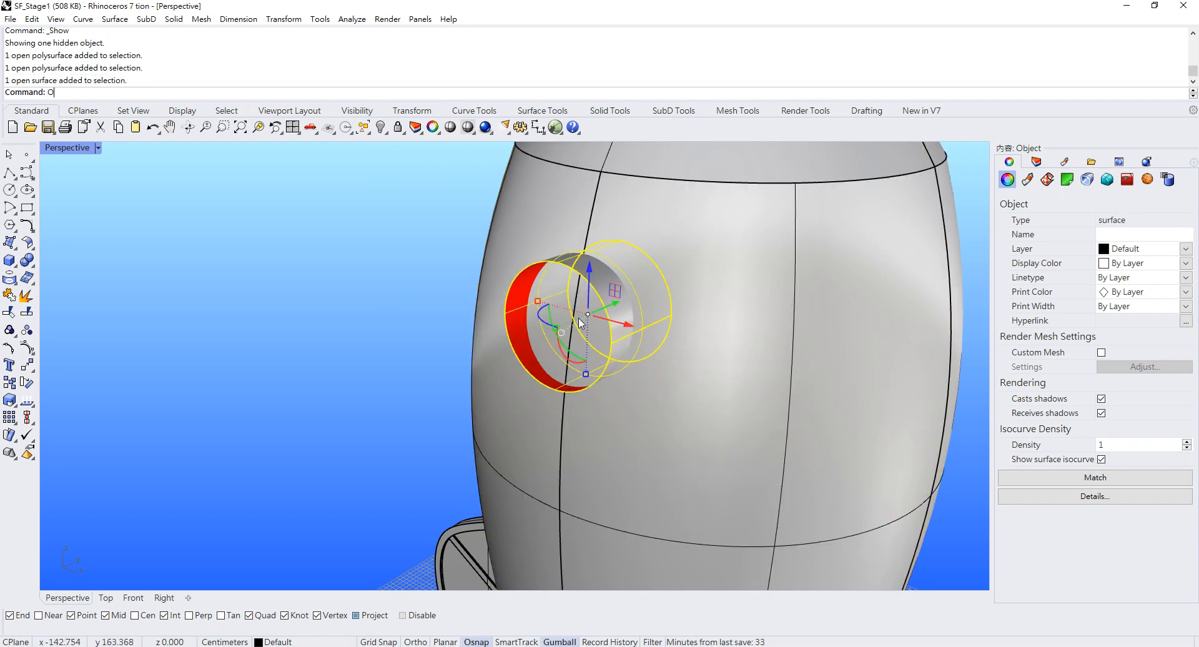
text(ffsetsrf)
key(Return)
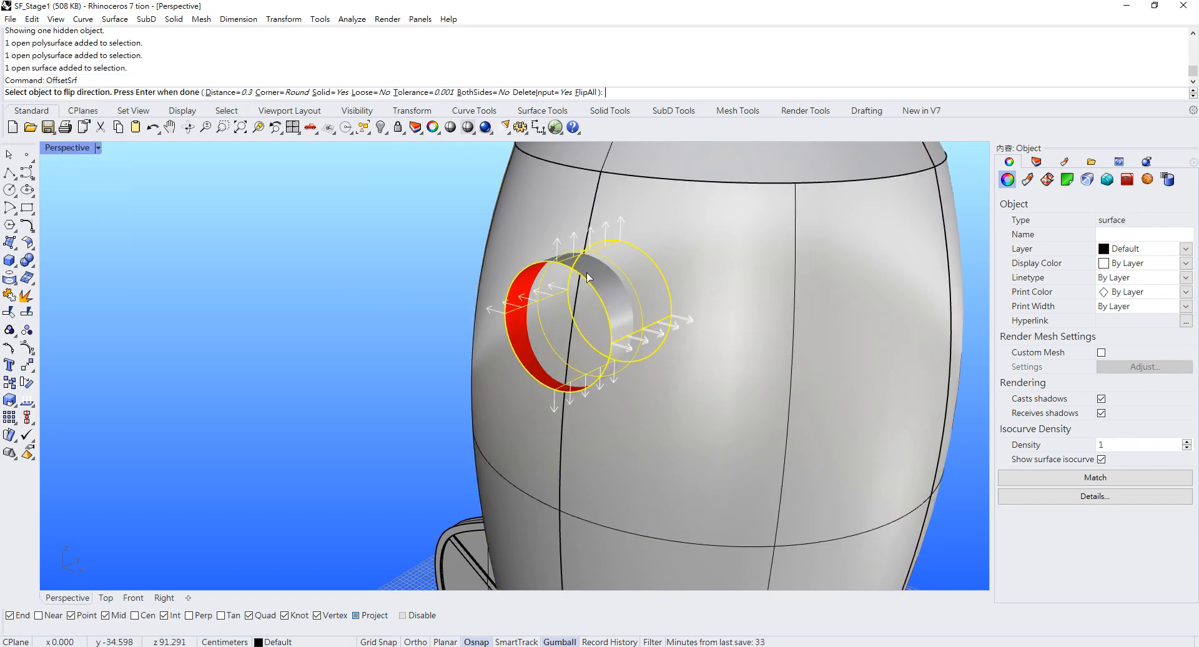
click(229, 92)
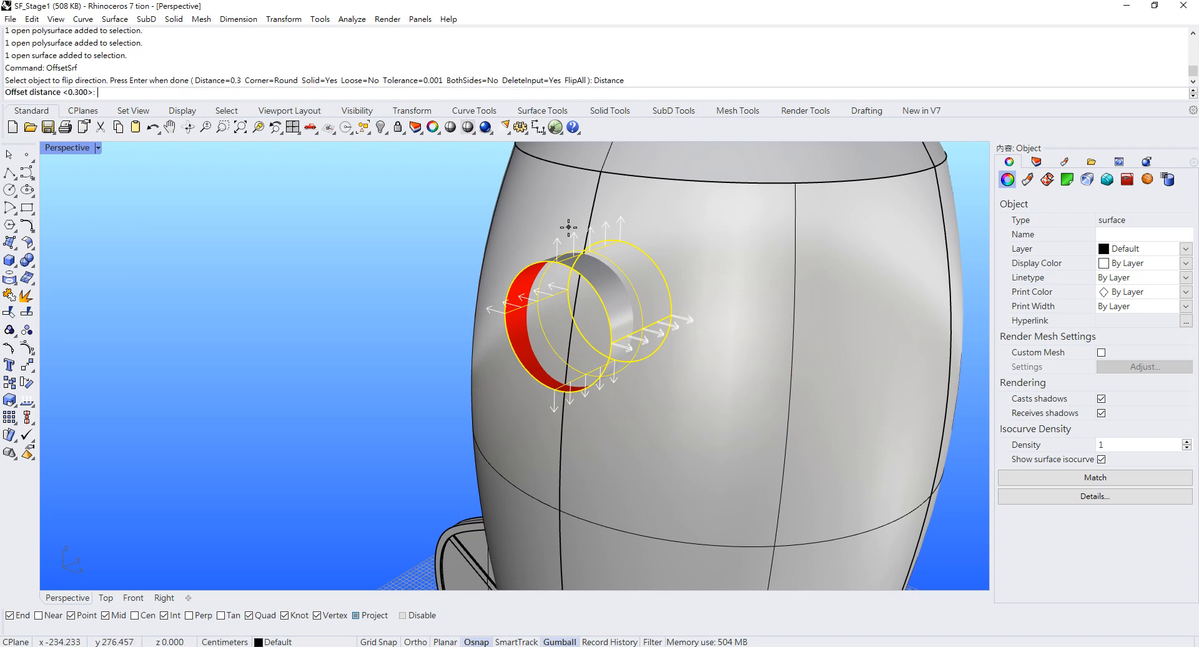
key(Return)
key(Return)
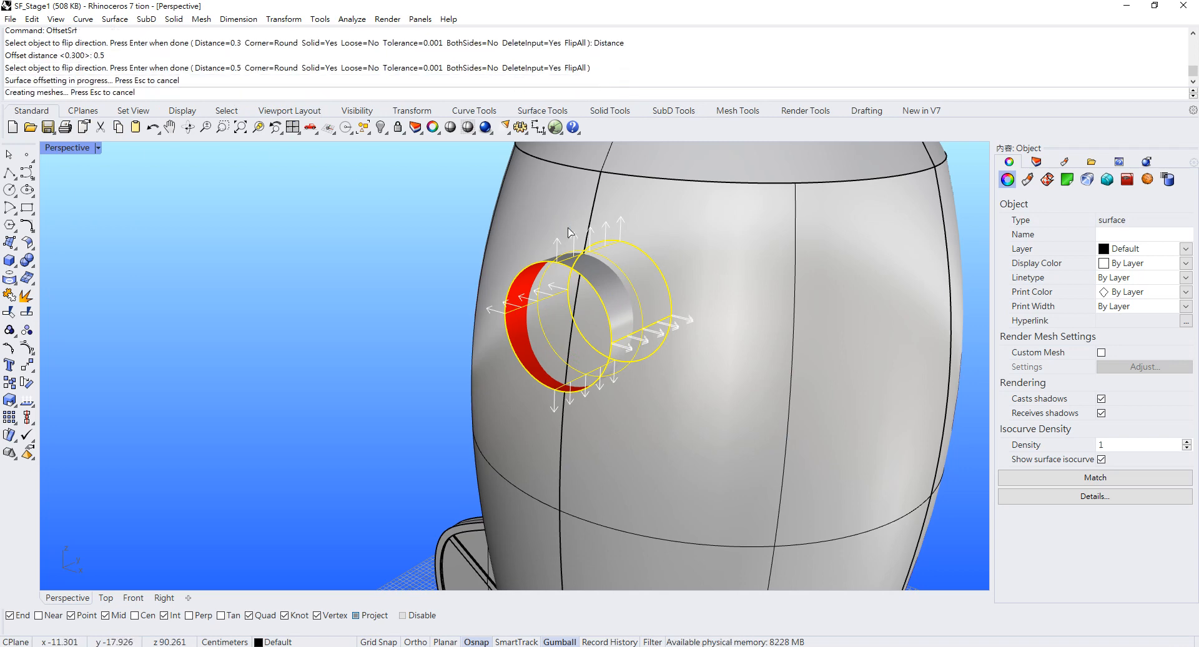
Undo the last surface offset of the tube
click(362, 314)
scroll(362, 314, down, 5)
scroll(637, 289, up, 2)
key(ctrl+z)
scroll(625, 289, up, 5)
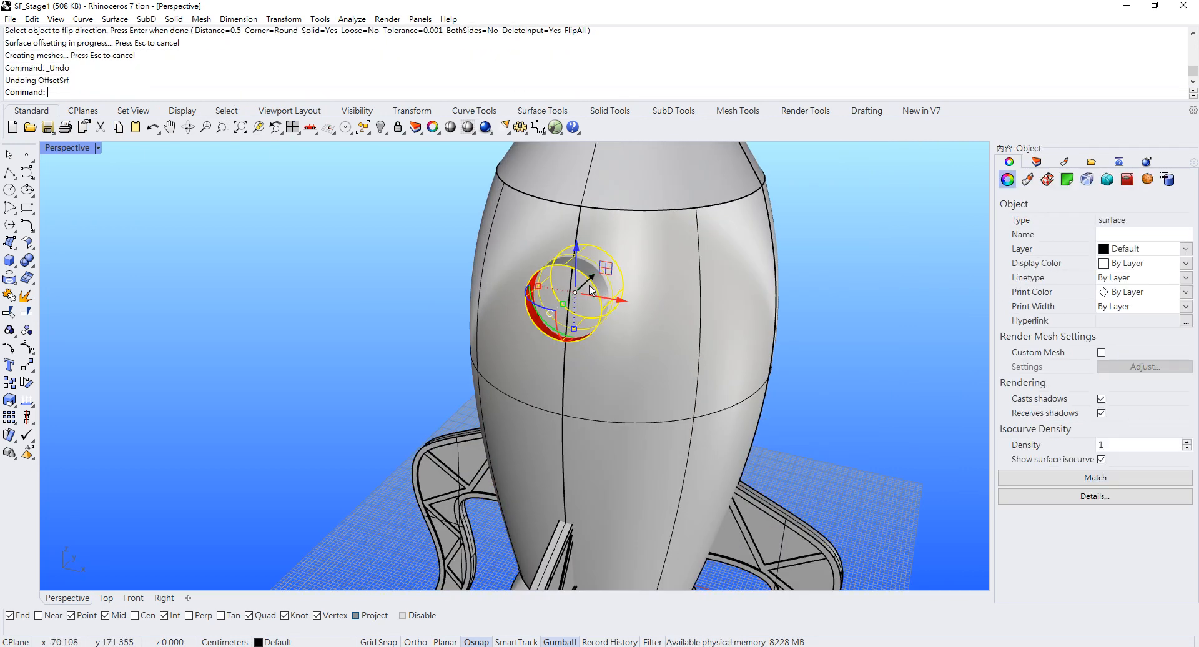
Offset the tube surface outward into a solid ring with a distance of 1 cm
key(Return)
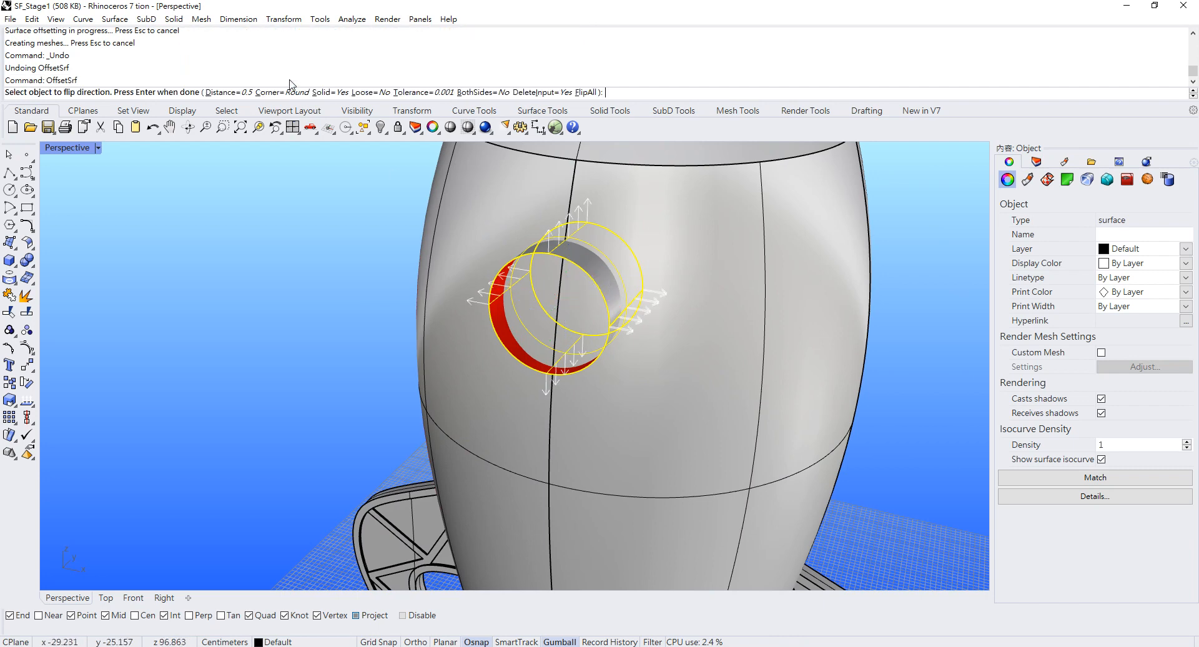
click(229, 92)
key(Return)
key(Return)
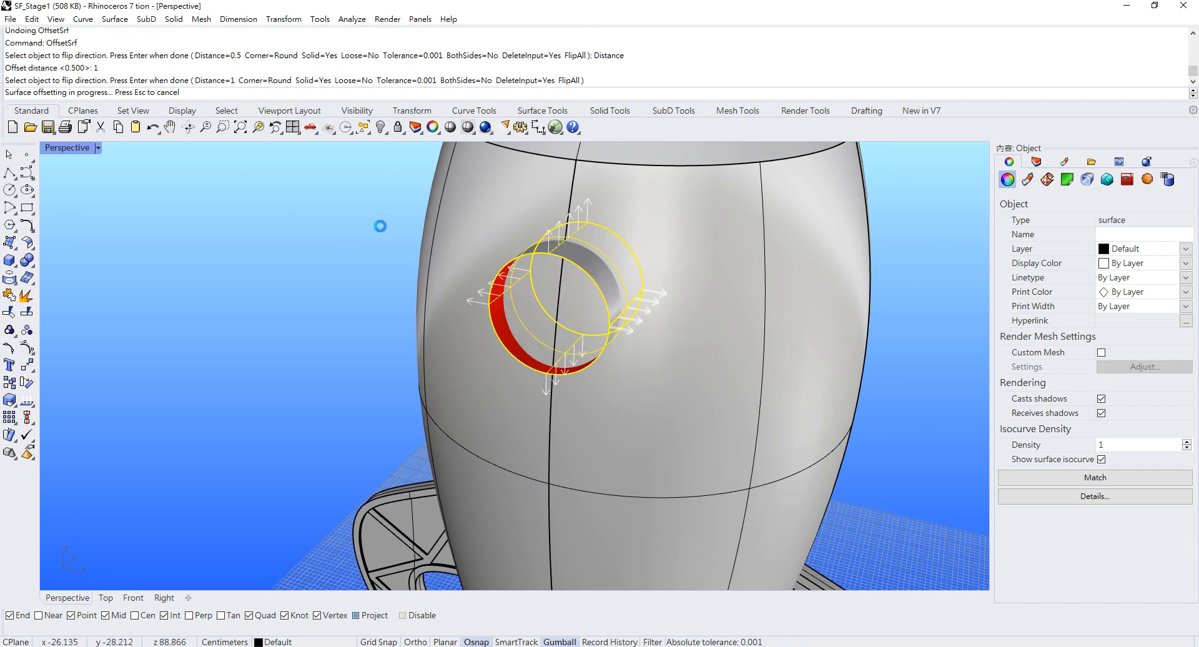
key(Escape)
scroll(595, 283, up, 2)
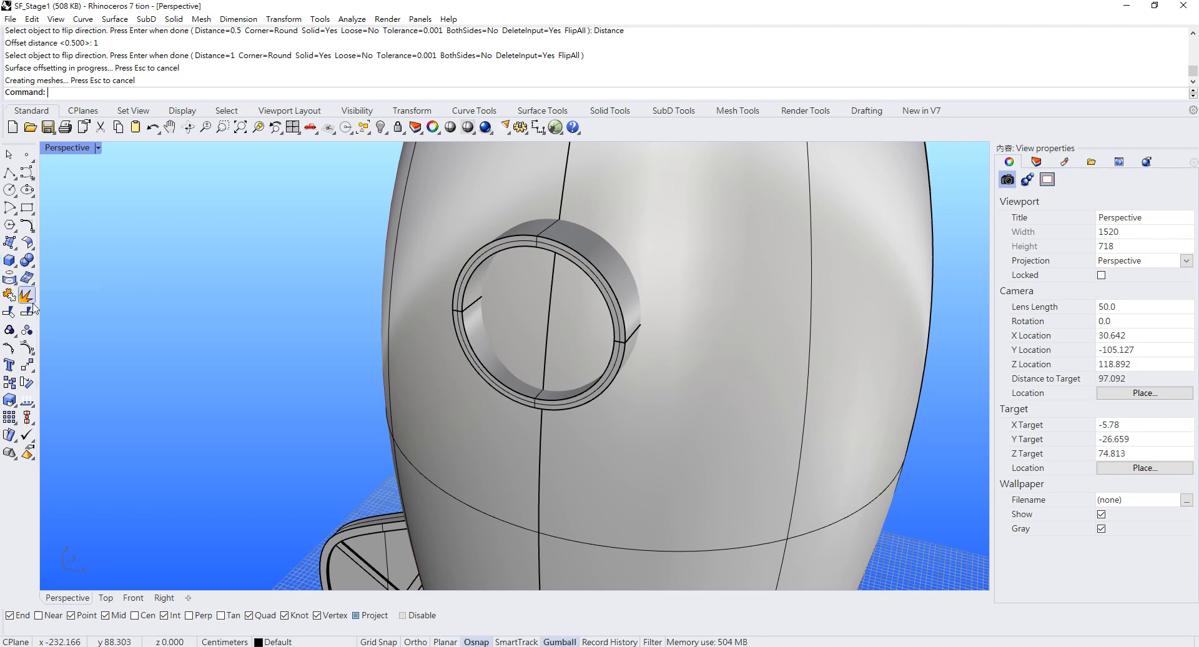
Turn off the Project snap and draw a vertical polyline across the ring's opening between the top and bottom of its inner front edge
click(18, 270)
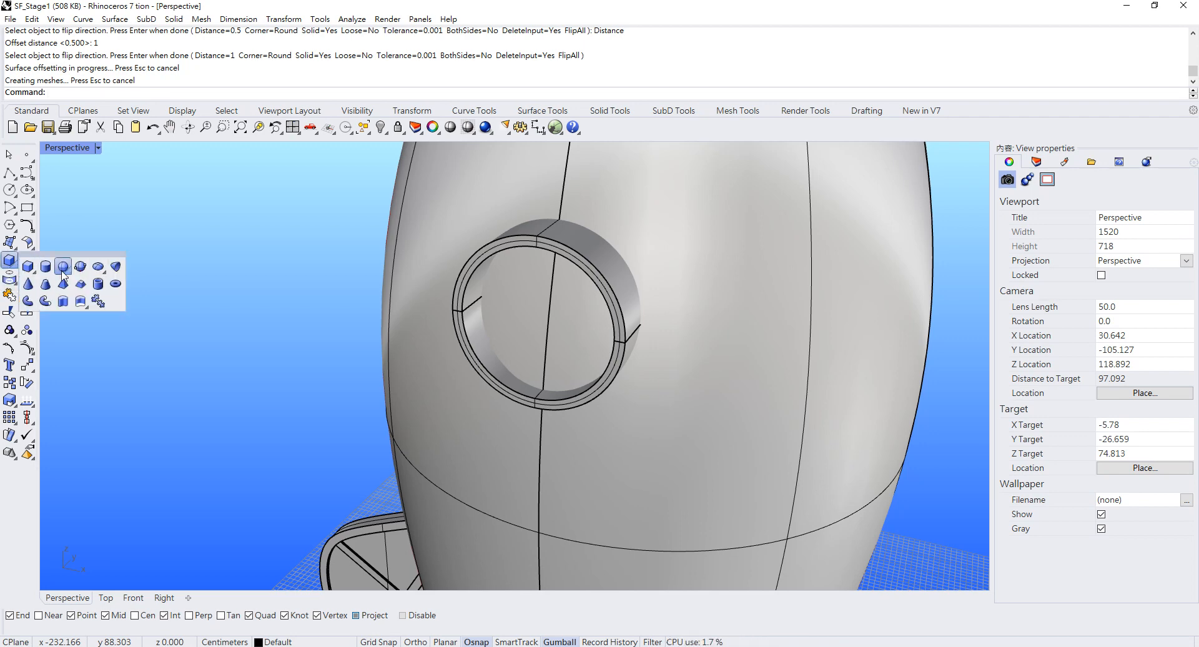
click(63, 267)
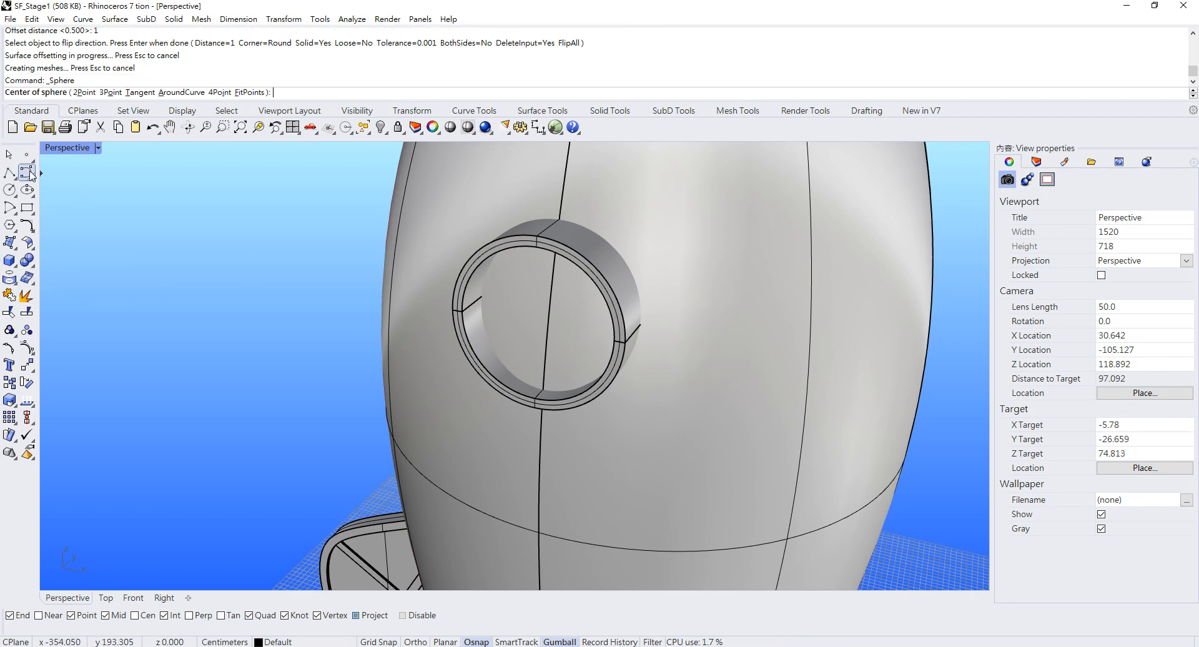
click(9, 173)
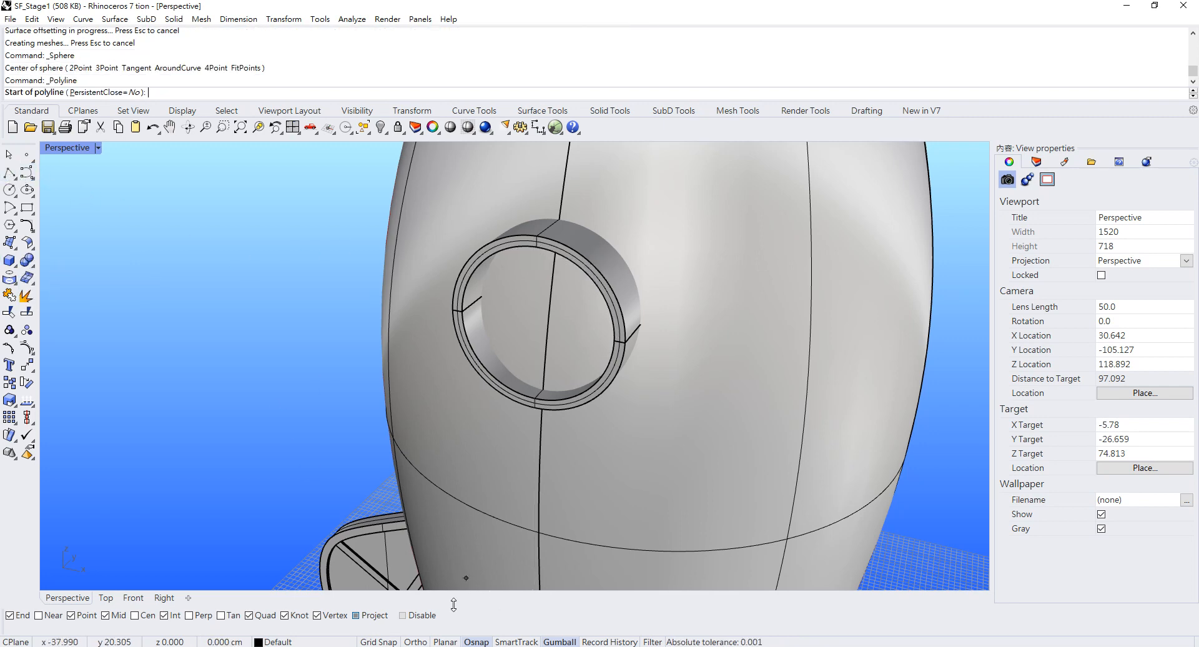
click(366, 617)
click(536, 247)
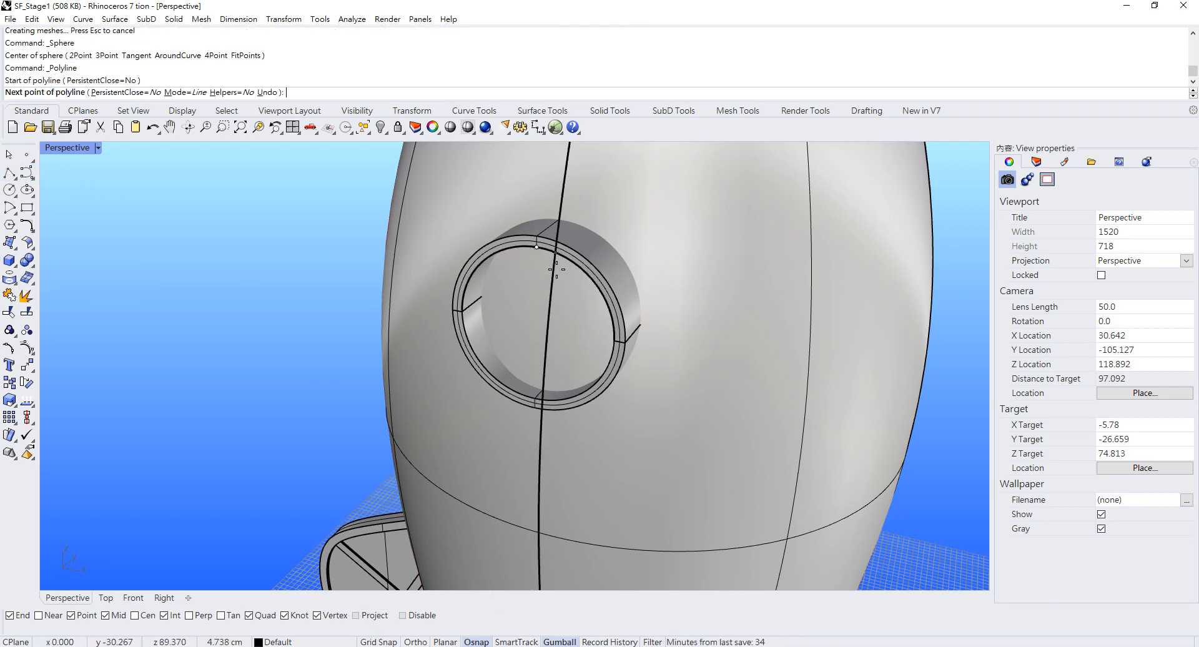
click(534, 397)
key(Return)
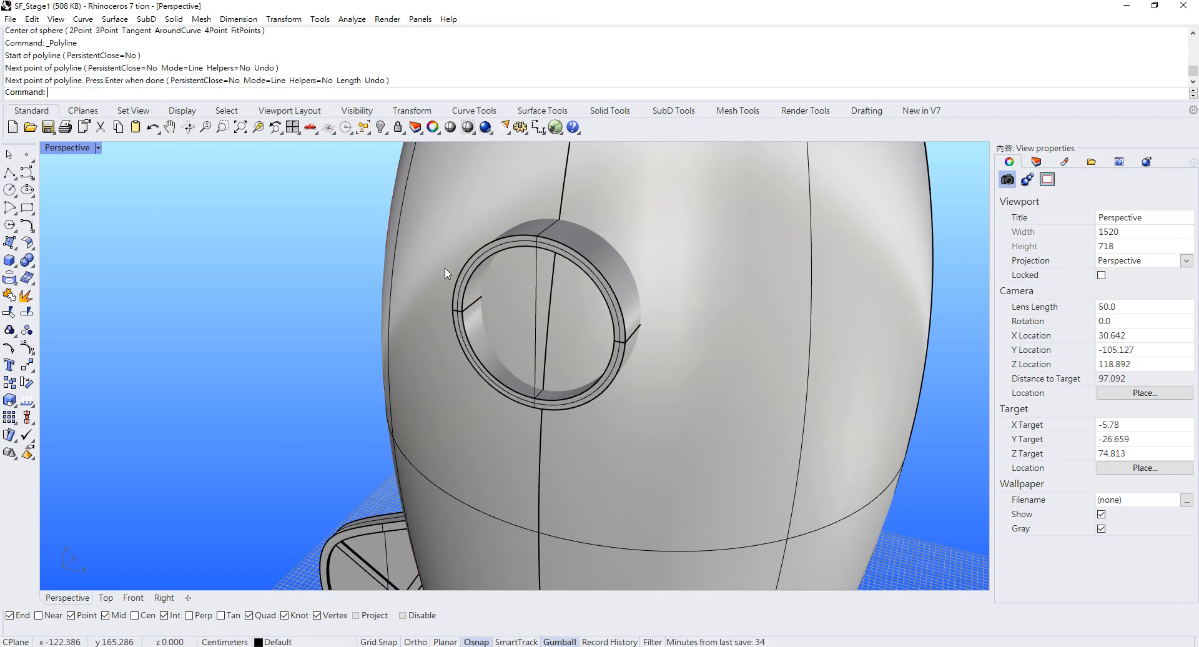
Create a sphere centred on the vertical line's midpoint, with its radius reaching the ring's inner edge
click(17, 267)
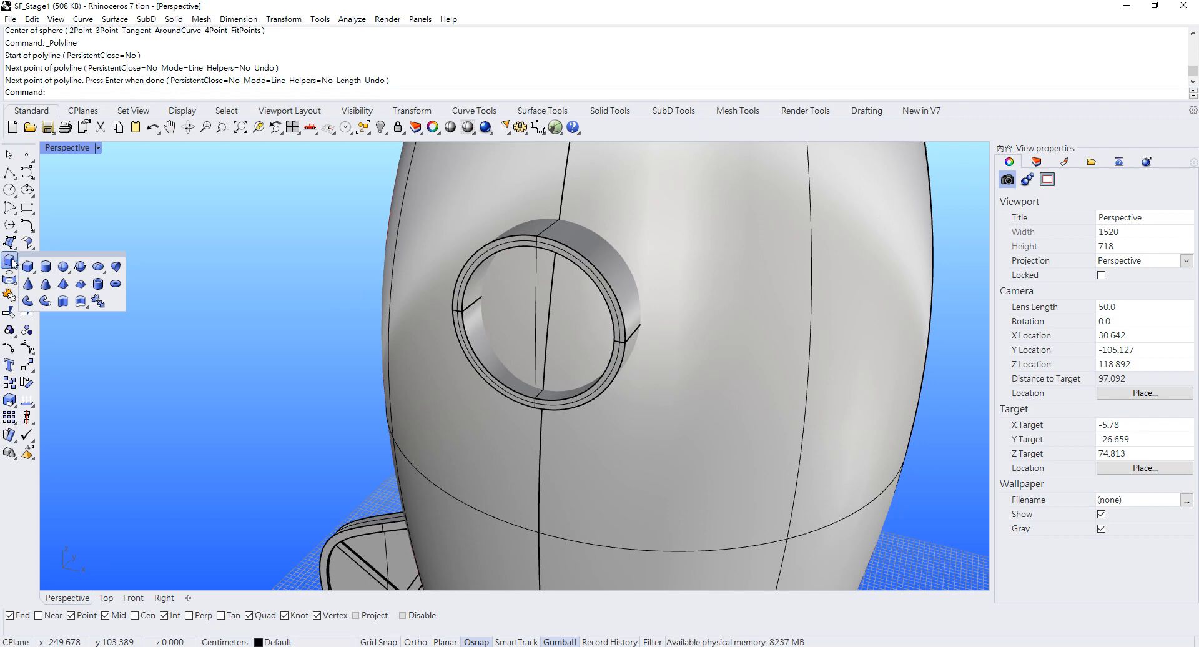
click(62, 267)
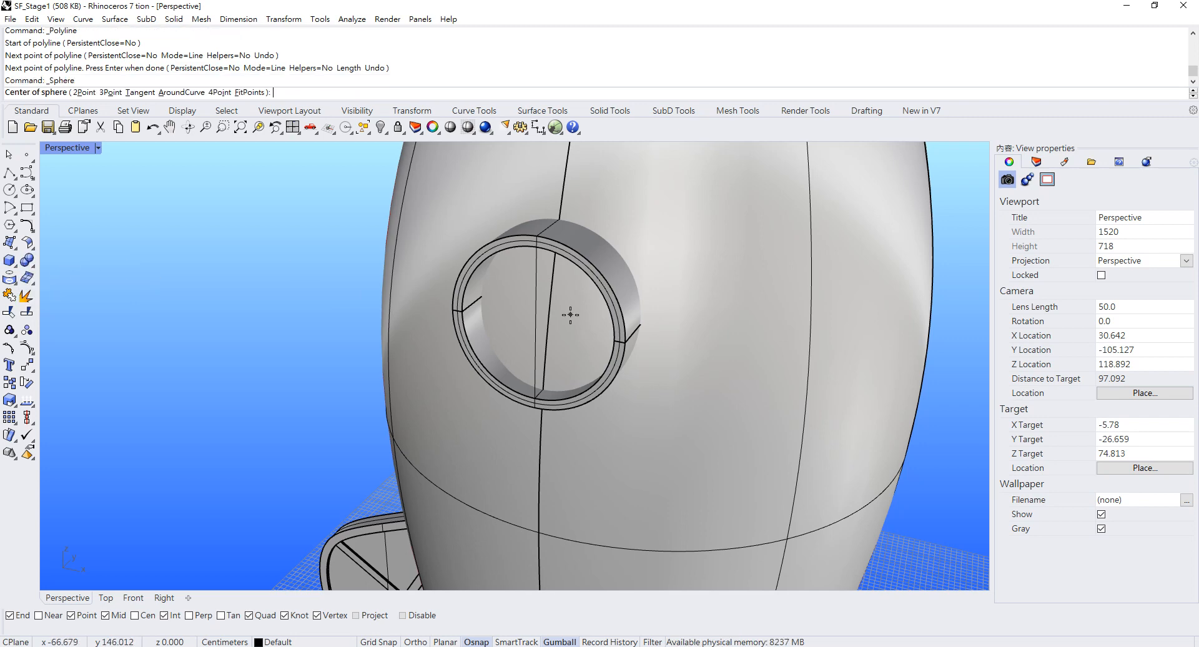
click(535, 325)
click(615, 340)
click(541, 326)
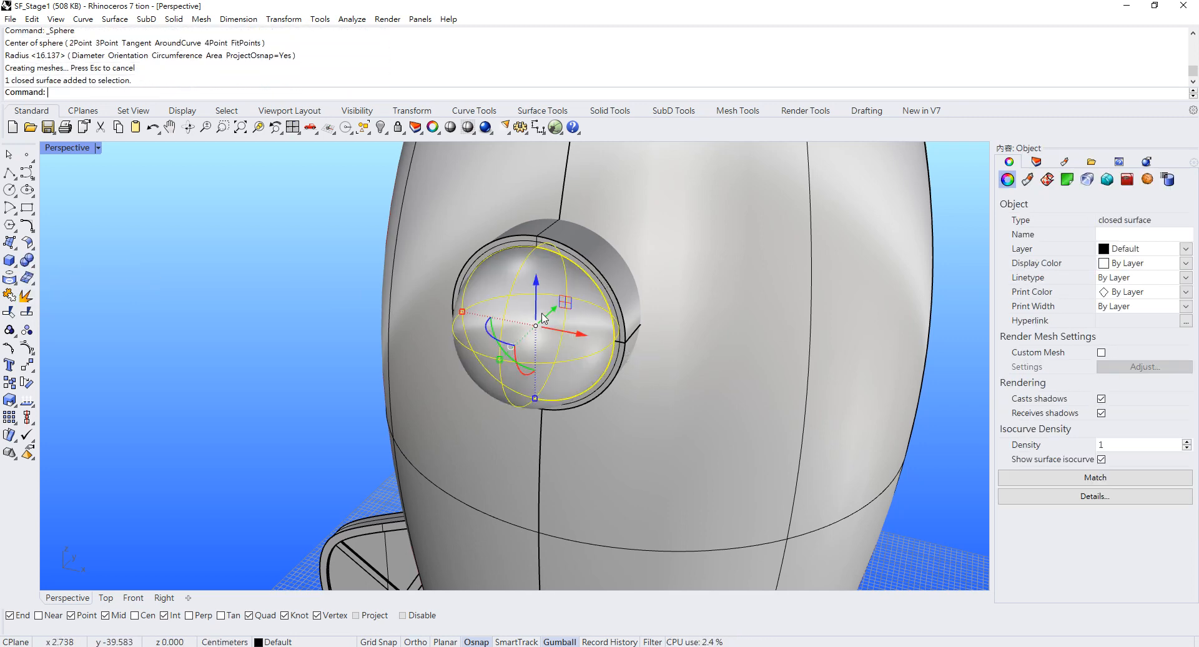
Flatten the sphere along the Y axis into a shallow dome for the porthole glass
right_drag(541, 326, 422, 368)
drag(417, 369, 464, 348)
click(244, 301)
right_drag(244, 301, 374, 268)
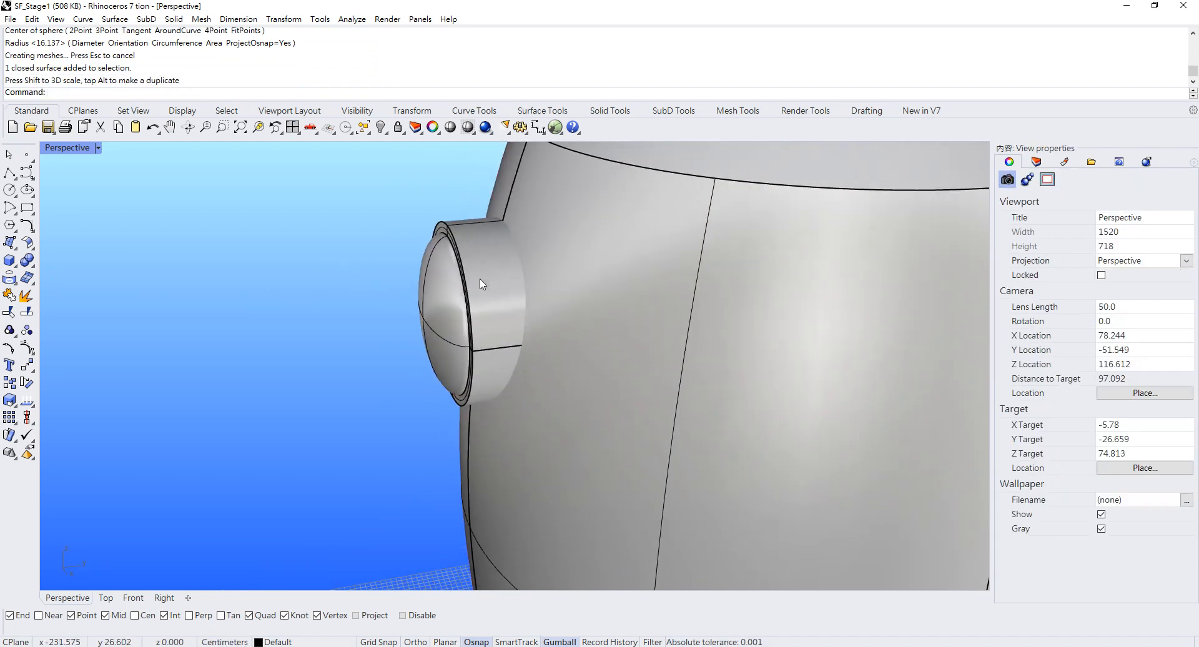
Move the flattened sphere along the Y axis so it sits inside the ring
click(437, 289)
drag(496, 306, 522, 309)
click(302, 302)
right_drag(302, 302, 602, 306)
Select the flattened sphere together with the ring and shift both slightly along the Y axis
click(601, 306)
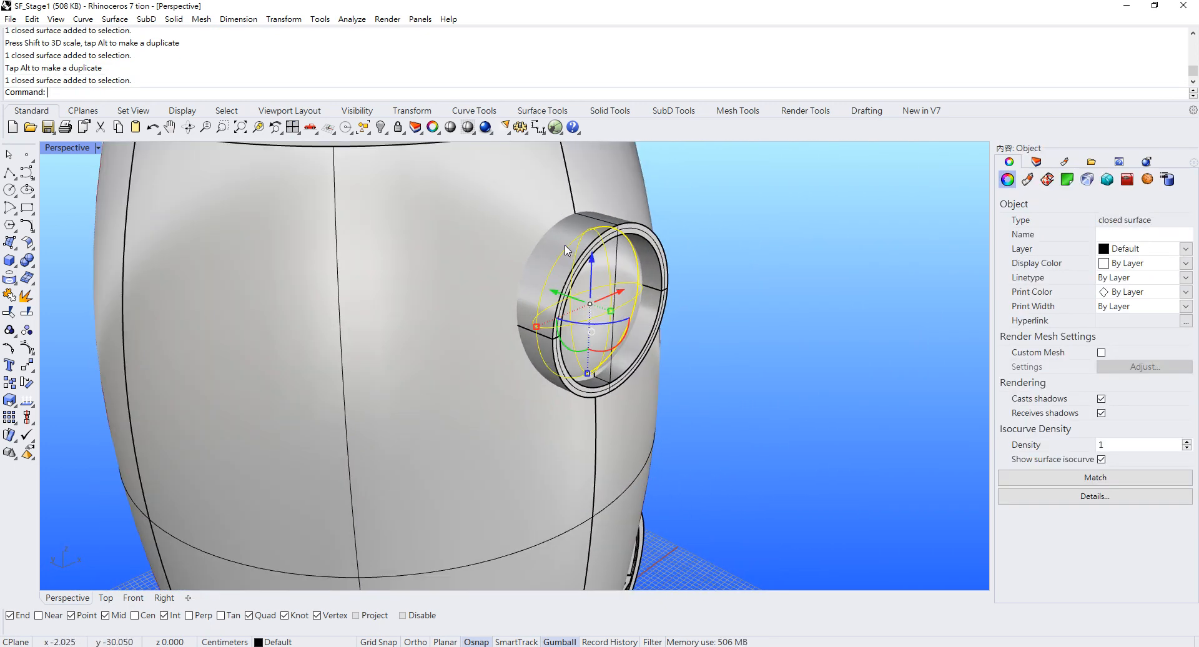
shift+click(567, 250)
drag(538, 288, 551, 293)
click(763, 252)
scroll(764, 251, down, 5)
right_drag(764, 251, 387, 256)
scroll(493, 263, down, 6)
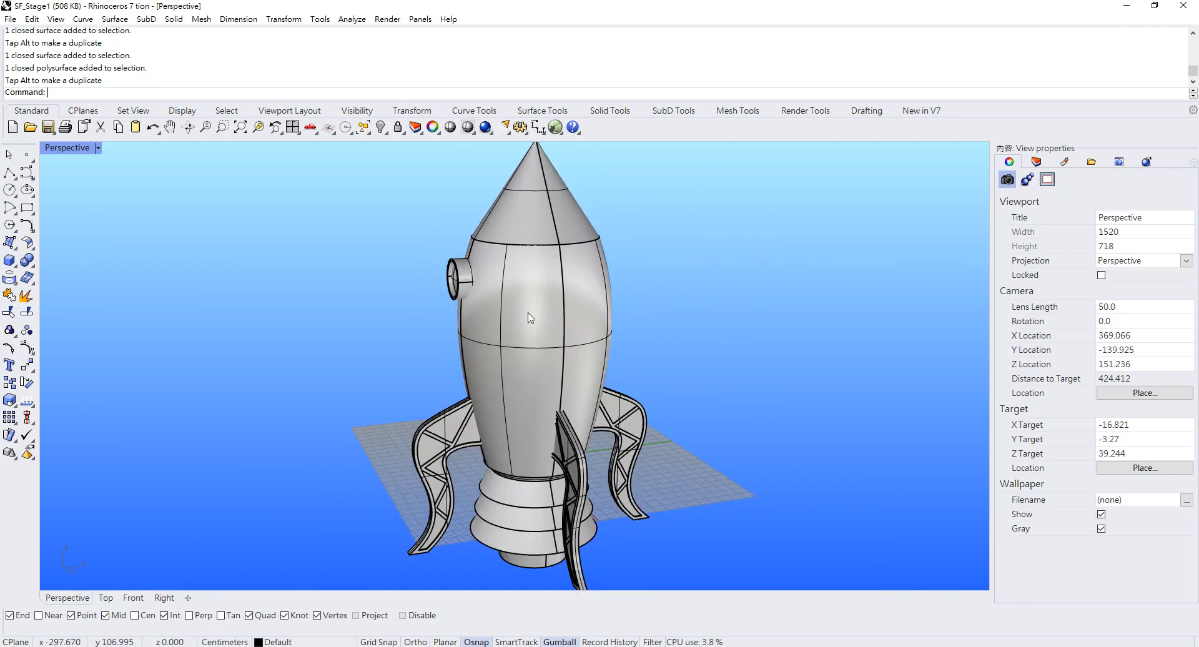
Check the nose cone and main rocket body around the window by selecting each part
scroll(569, 250, up, 5)
click(495, 224)
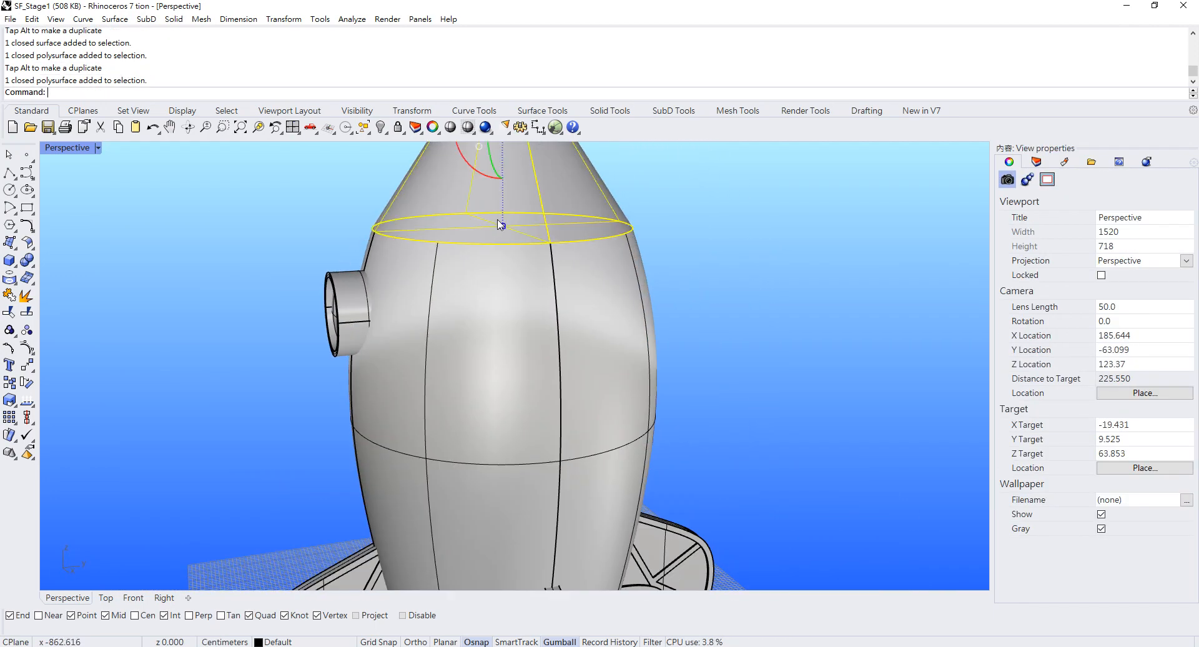
shift+click(606, 310)
key(Escape)
click(628, 342)
scroll(621, 369, down, 6)
shift+right_drag(621, 369, 591, 267)
click(693, 246)
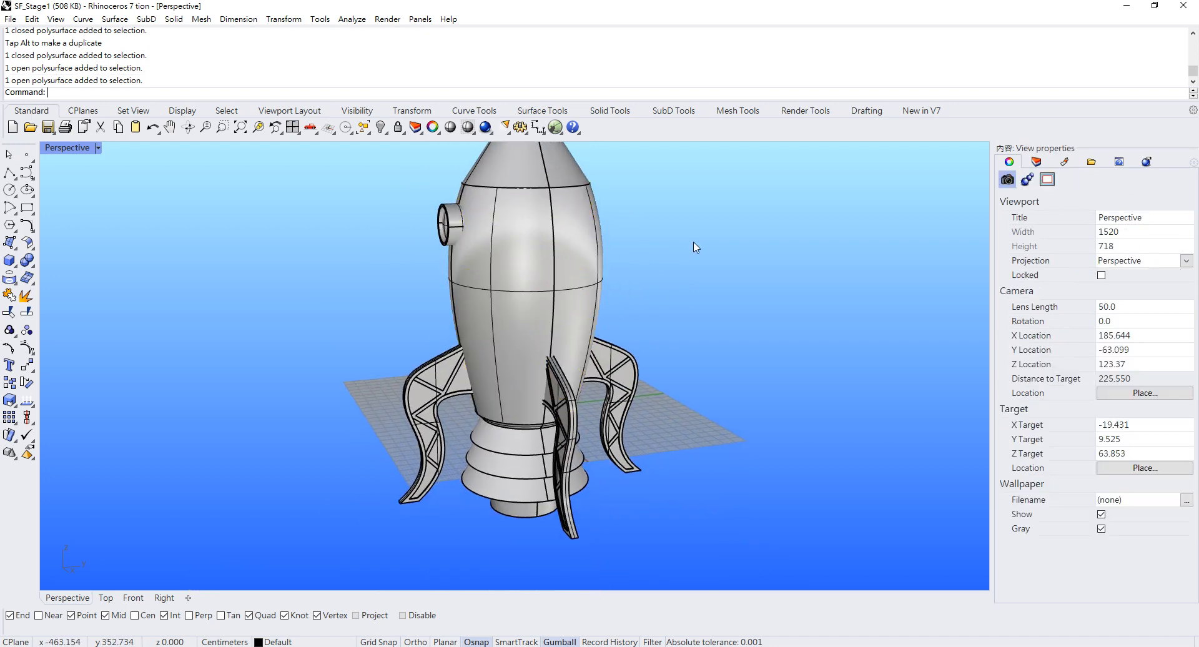
right_drag(693, 246, 725, 272)
click(544, 242)
scroll(500, 164, up, 4)
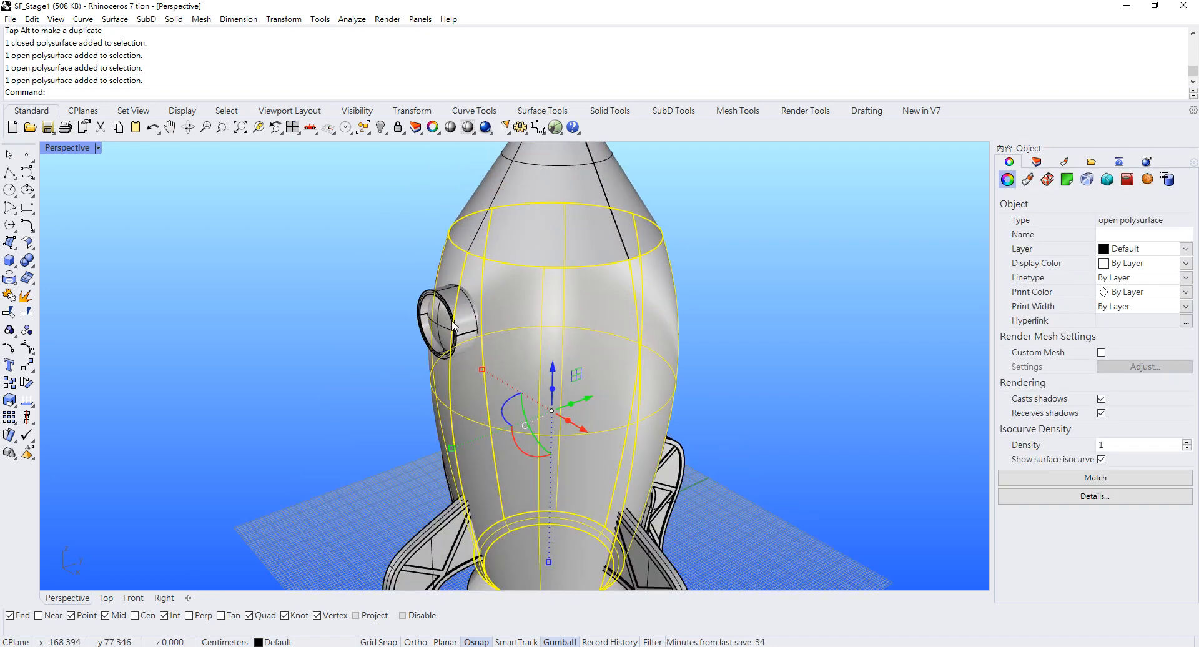
Group the porthole ring with the flattened sphere inside it
click(369, 291)
scroll(390, 315, up, 2)
click(409, 321)
scroll(431, 324, up, 4)
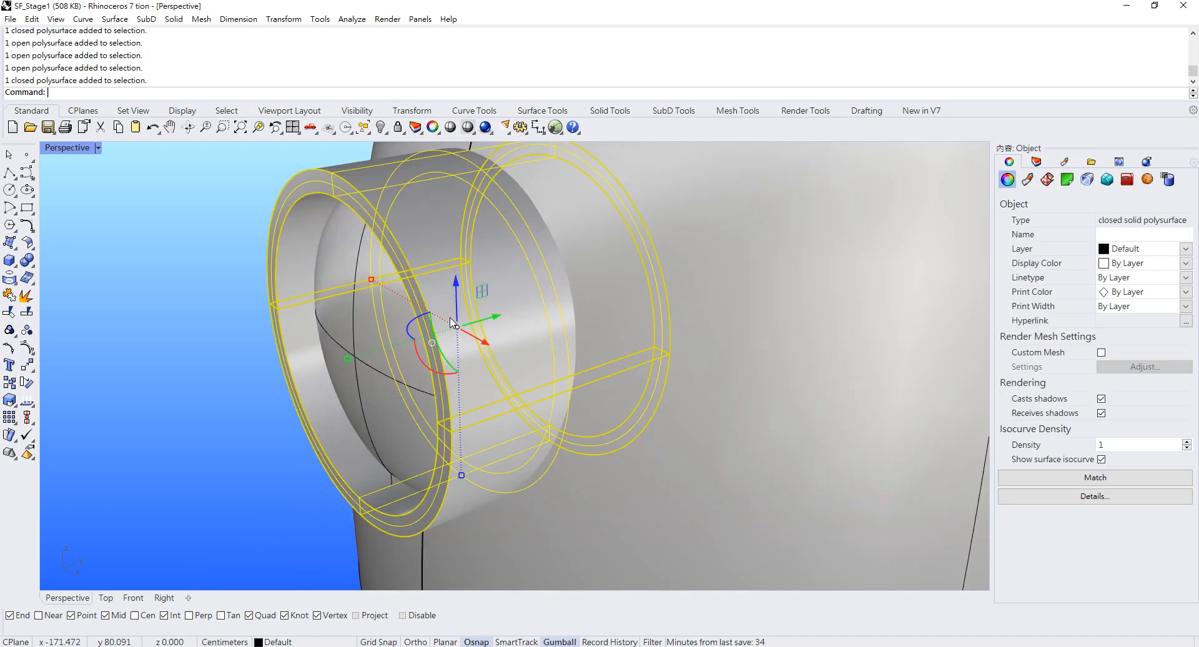
shift+click(355, 291)
scroll(387, 318, down, 4)
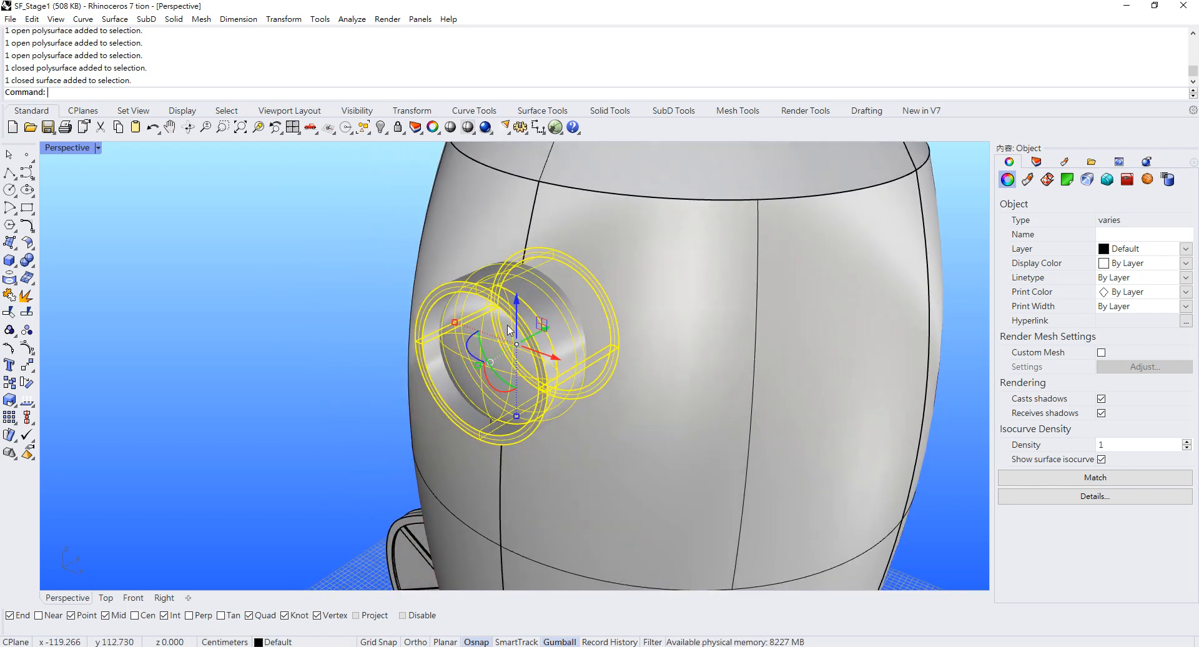
key(ctrl+g)
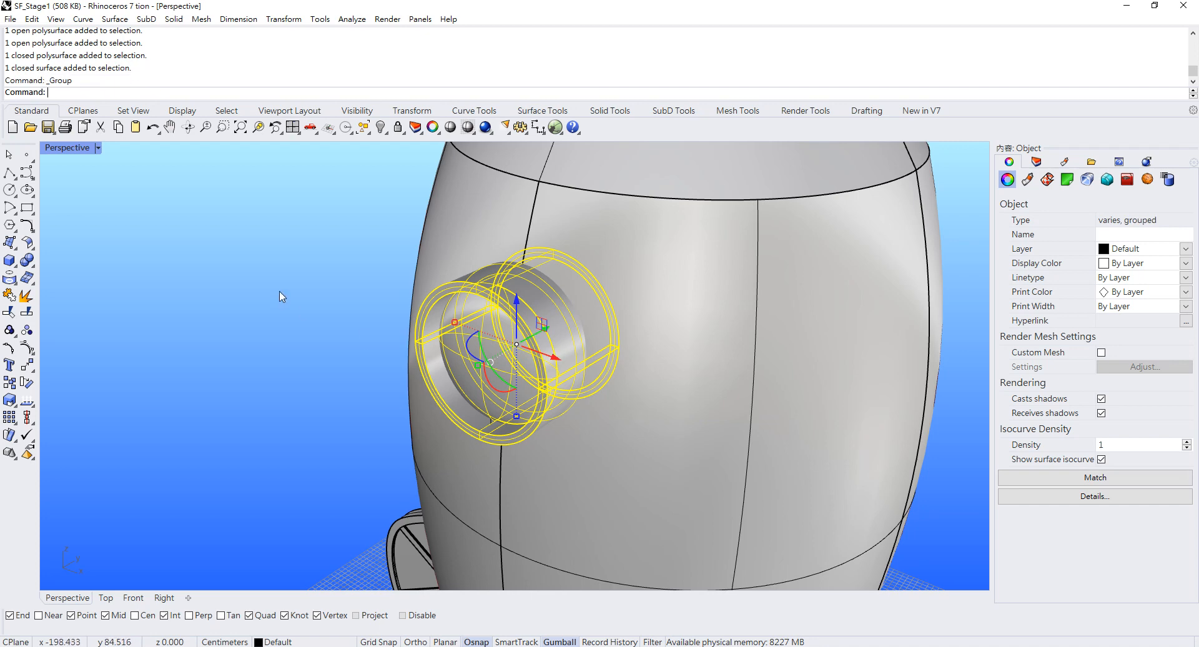
Define the grouped porthole as a block named Window, with its base point on the ring's front edge
click(281, 294)
click(507, 332)
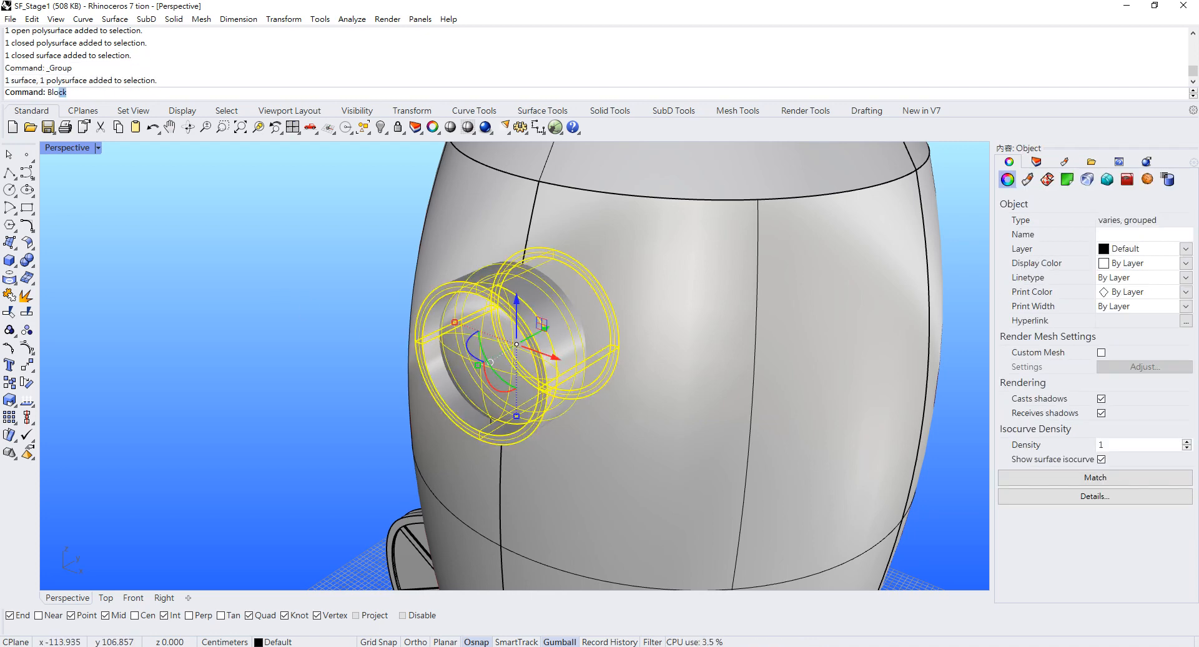
key(Return)
click(494, 298)
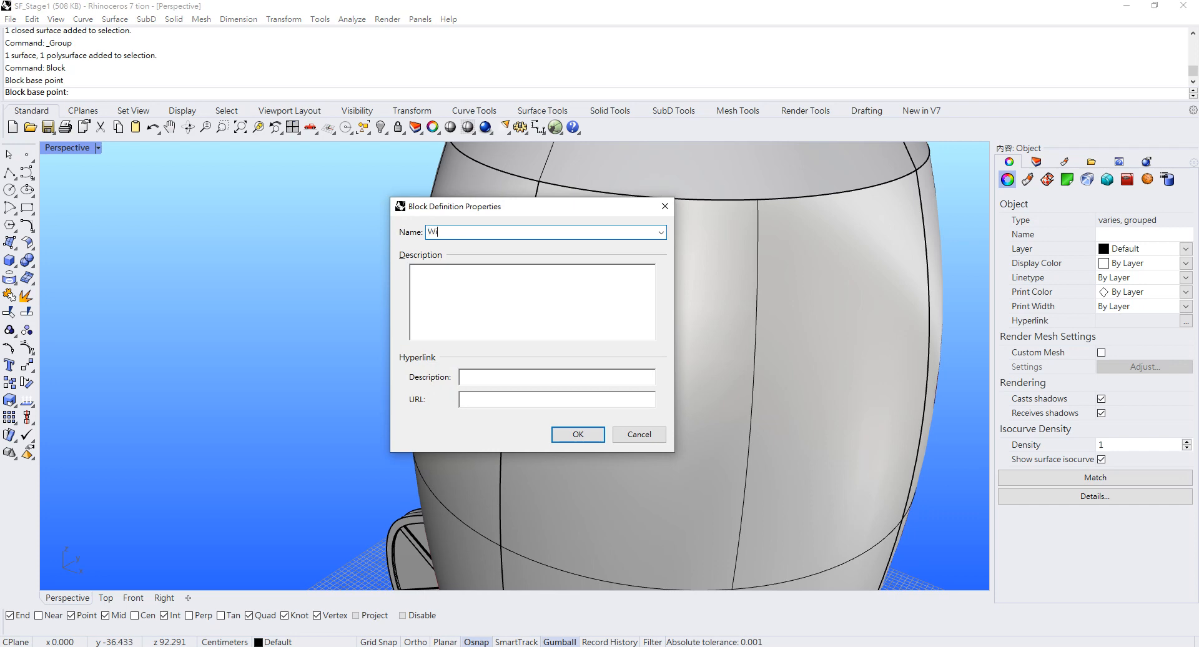
text(Window)
key(Return)
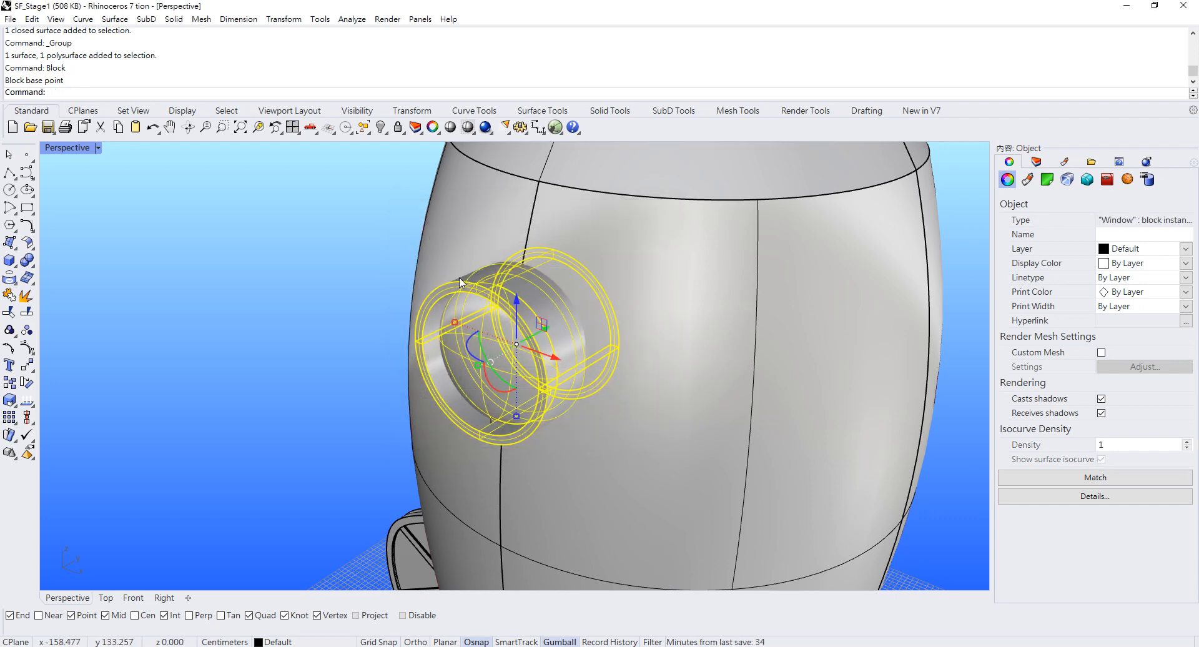
click(320, 294)
Copy the Window block straight down the rocket's centre line in the Front view, placing it below the original
scroll(318, 294, down, 2)
right_drag(297, 253, 321, 256)
scroll(499, 250, down, 3)
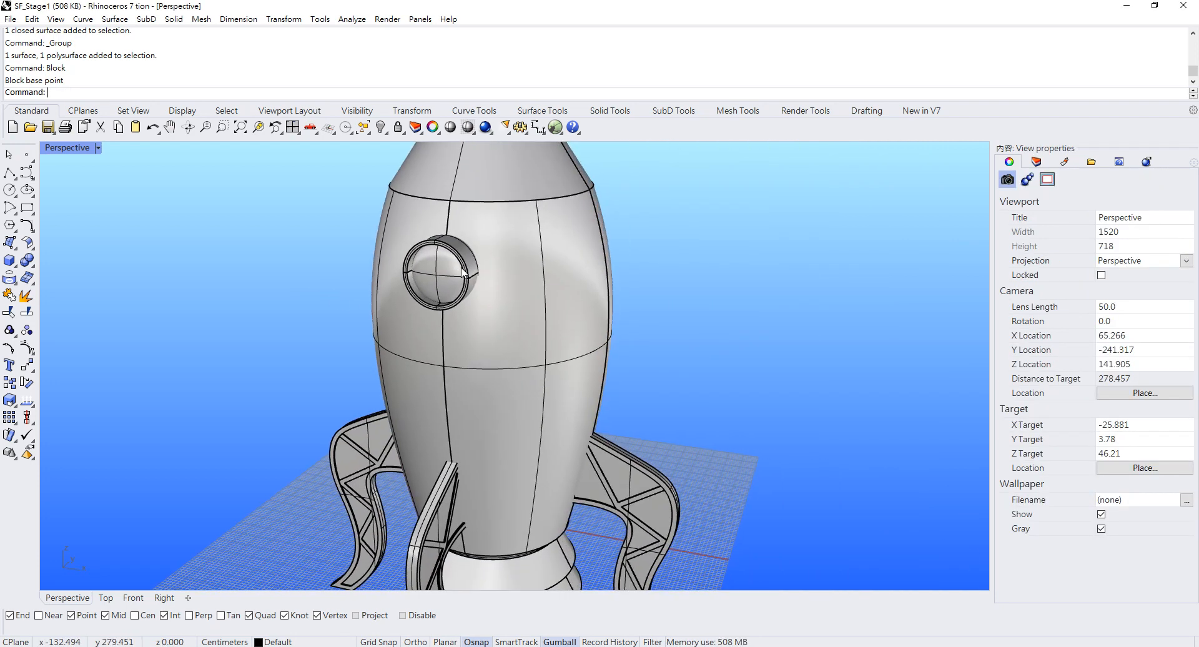
scroll(487, 272, up, 4)
click(430, 257)
mouse_move(430, 252)
right_down()
mouse_move(413, 241)
mouse_move(427, 249)
right_up()
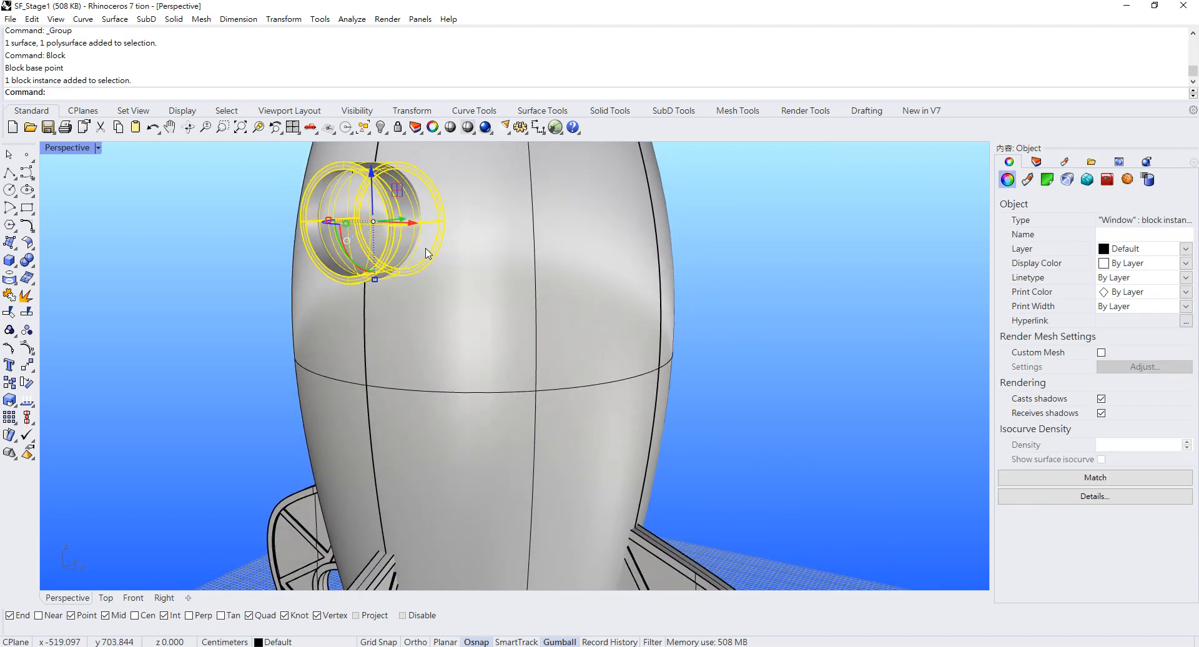
double_click(68, 151)
click(69, 374)
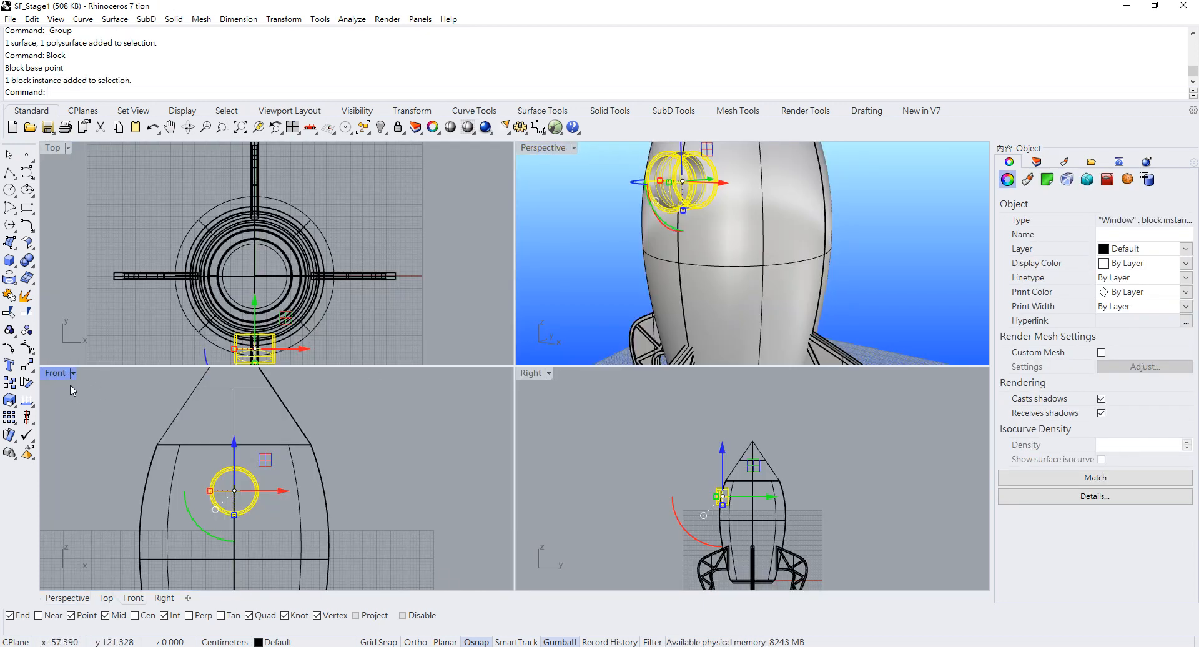
double_click(56, 372)
right_drag(485, 335, 419, 228)
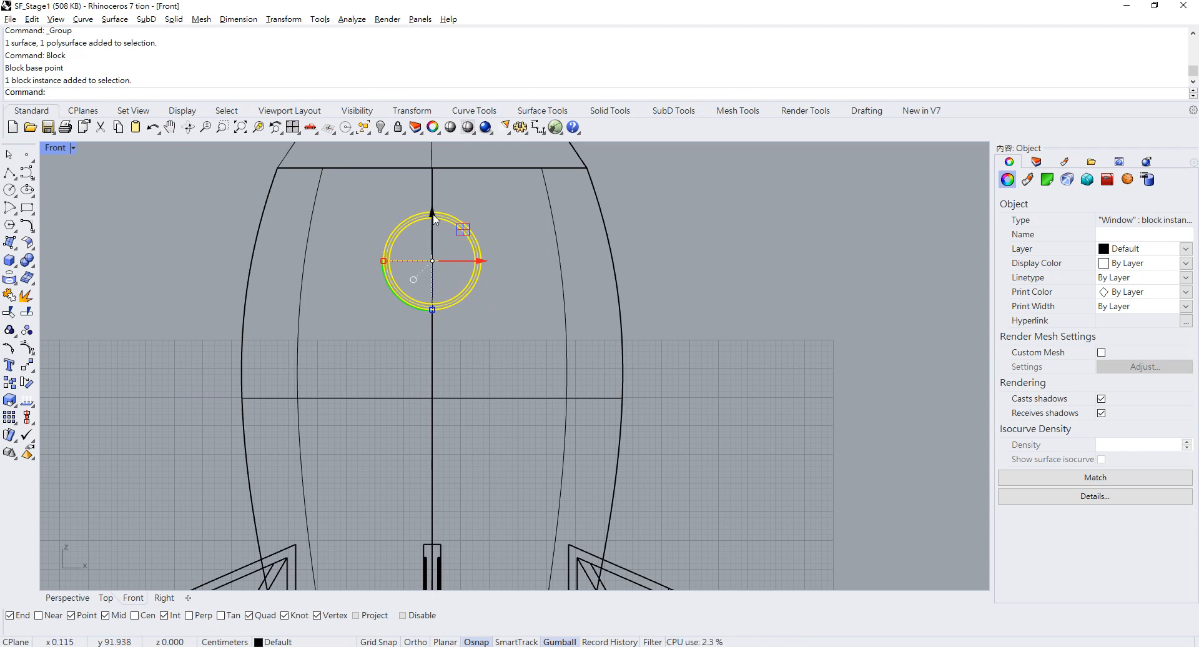
click(433, 214)
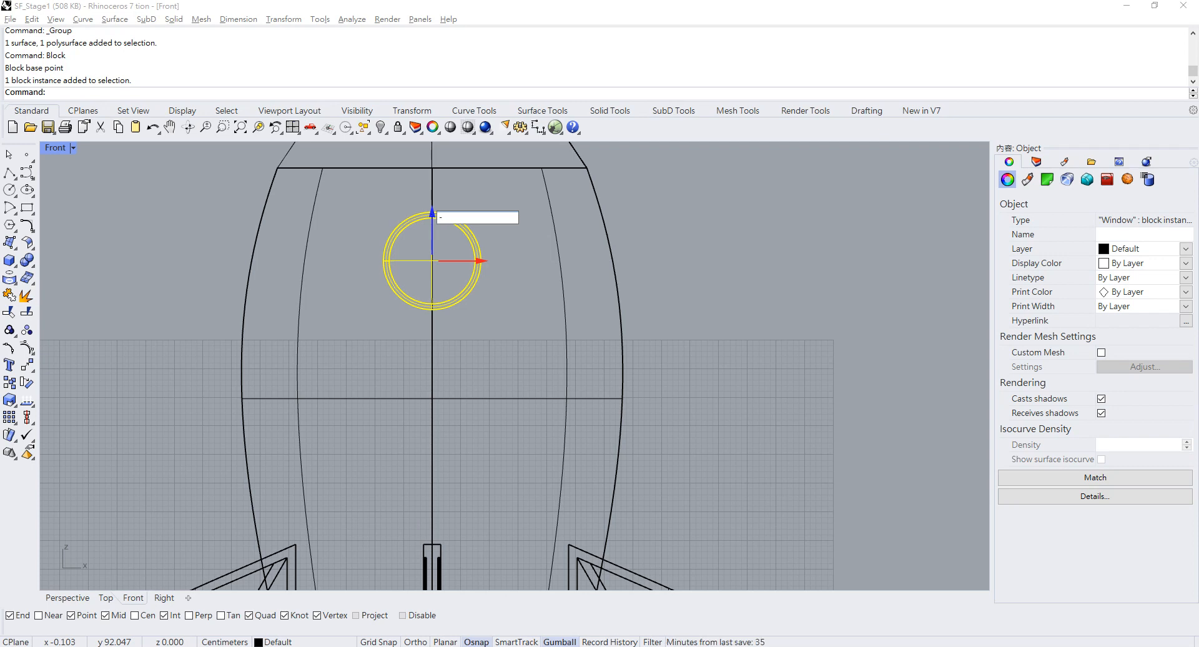
key(Return)
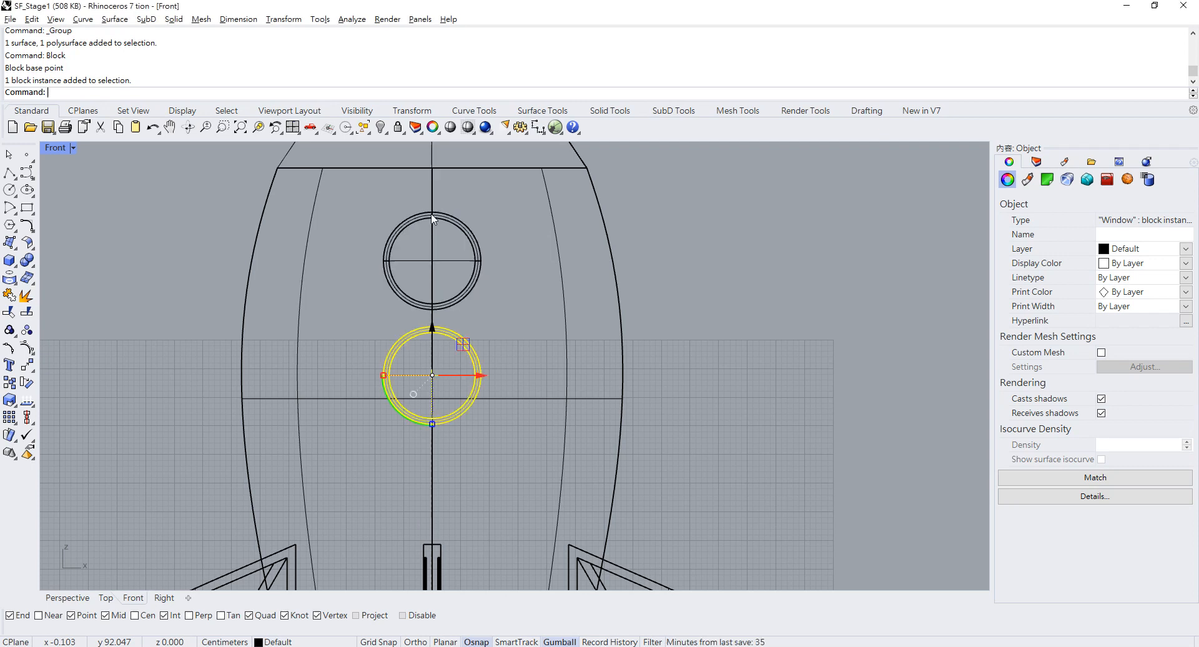
Move the copied window further down across the body's middle horizontal curve and scale it up slightly in all directions
click(431, 327)
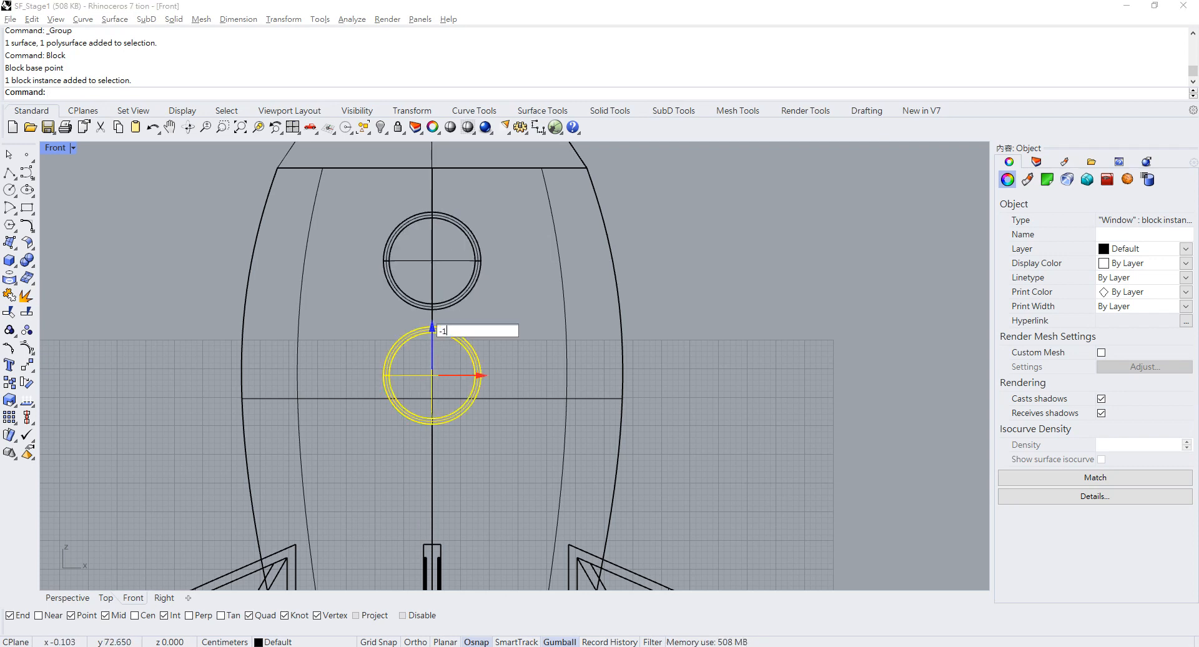
key(Return)
click(729, 325)
scroll(473, 402, up, 2)
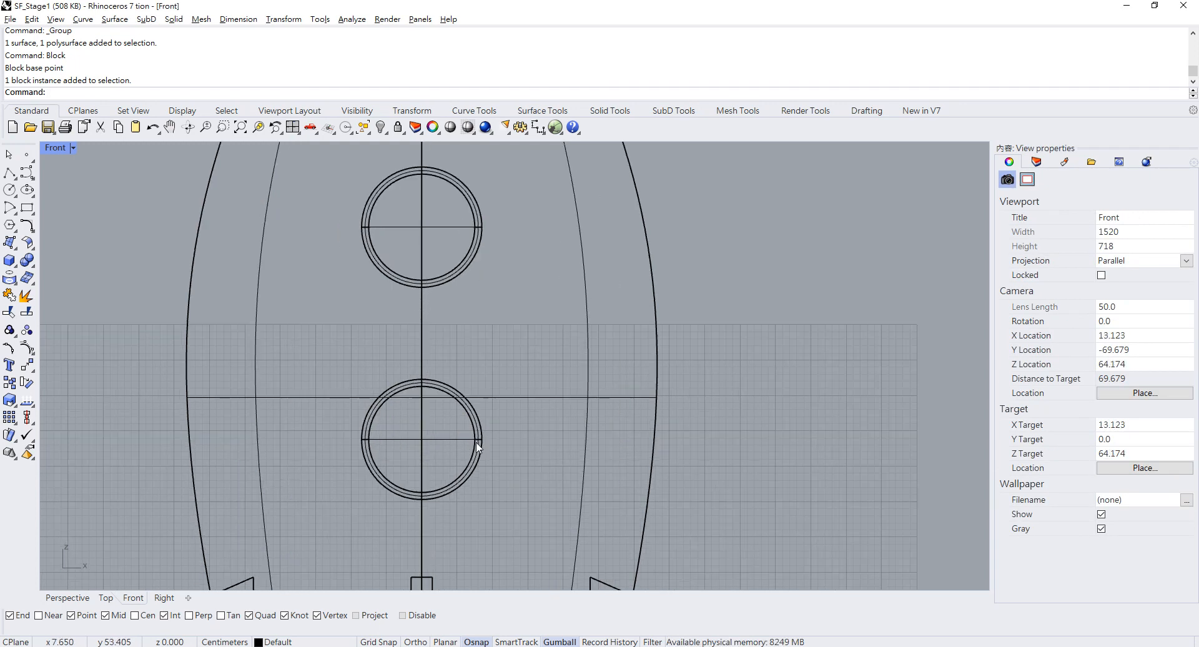
click(476, 444)
drag(357, 448, 343, 448)
In the Perspective view, open the enlarged lower Window block for in-place editing and exit without changing it
double_click(69, 147)
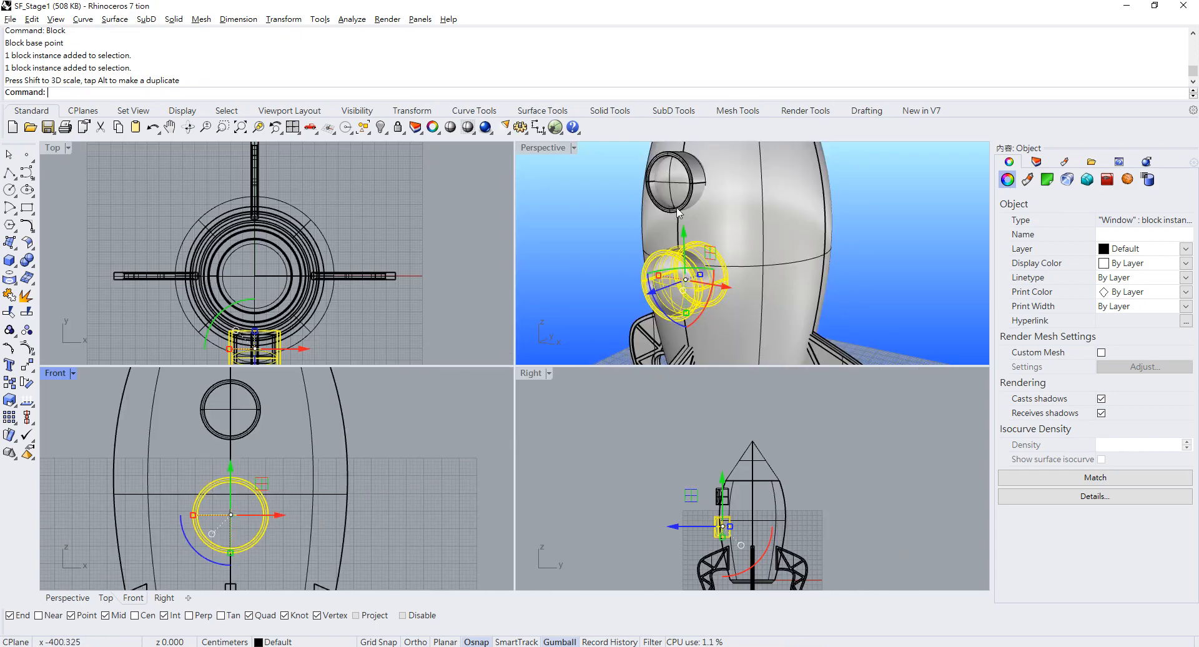
double_click(534, 147)
click(334, 252)
scroll(614, 331, down, 6)
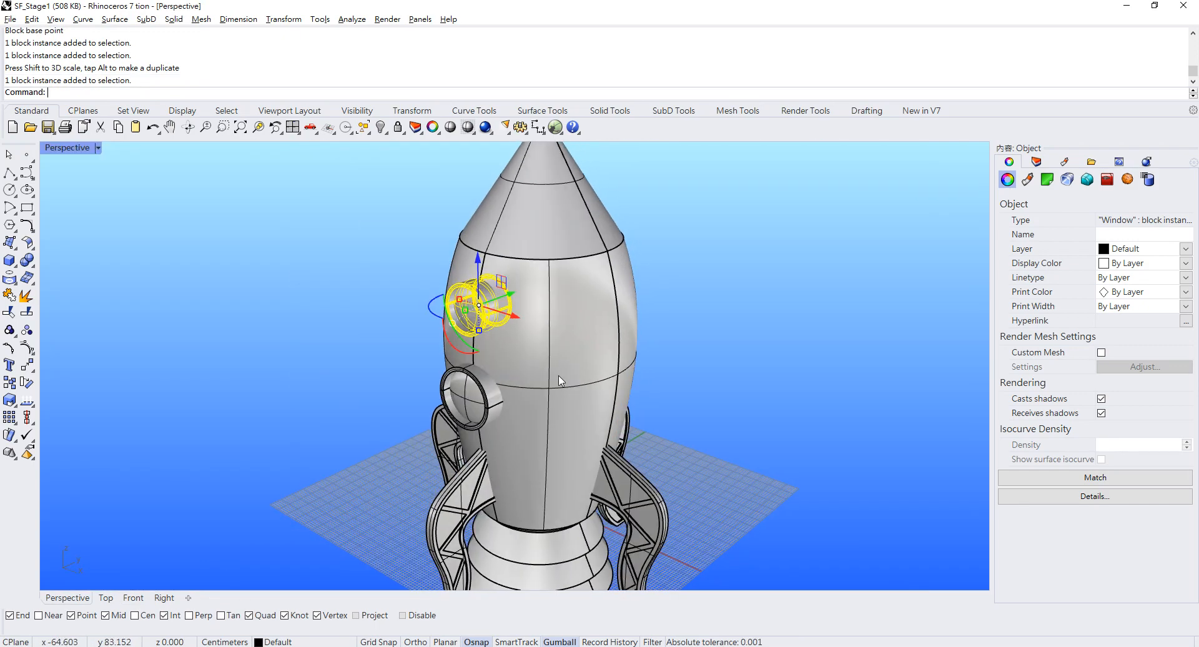
scroll(466, 394, up, 6)
scroll(488, 370, down, 5)
scroll(463, 393, up, 2)
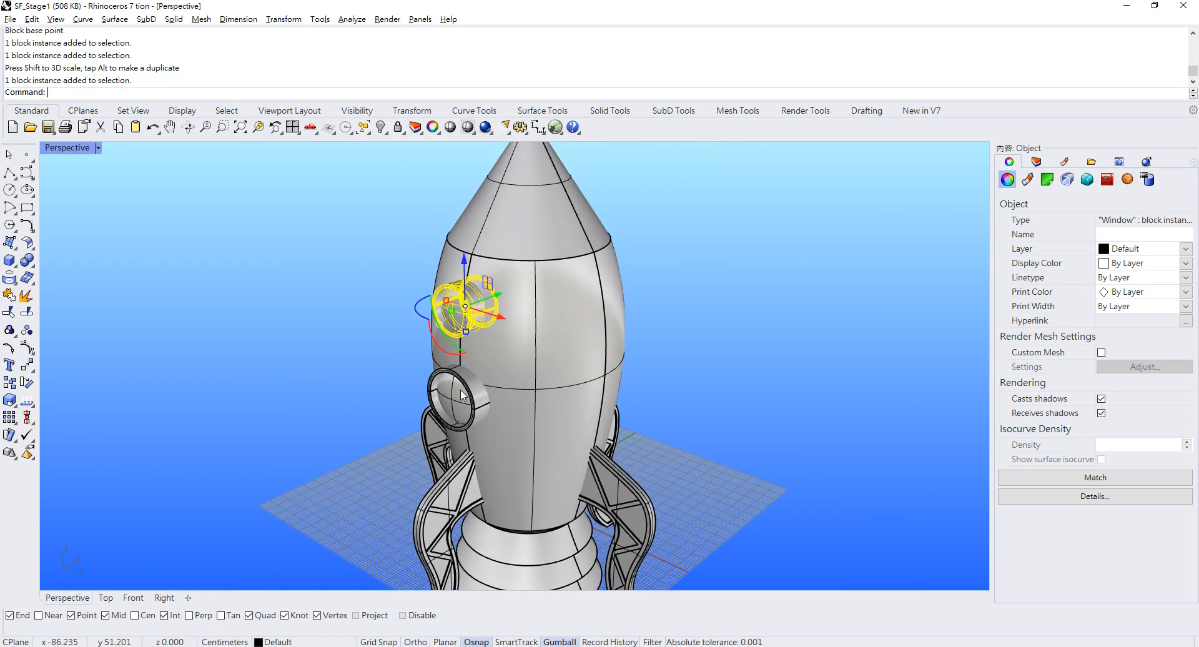
double_click(463, 369)
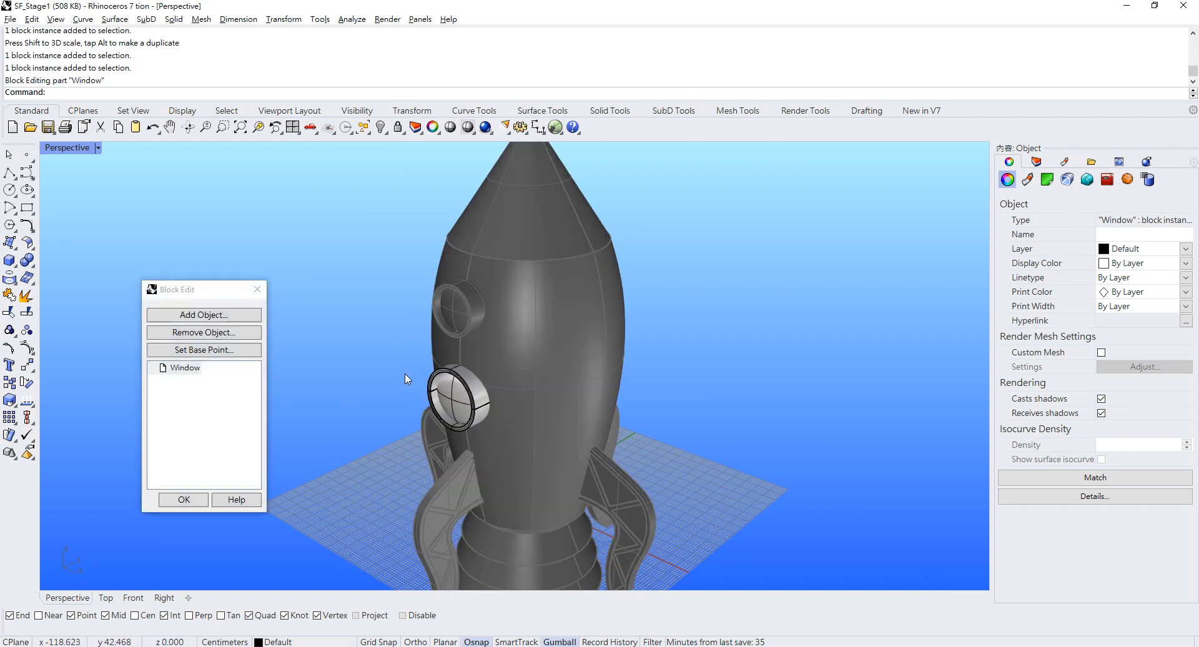
click(183, 499)
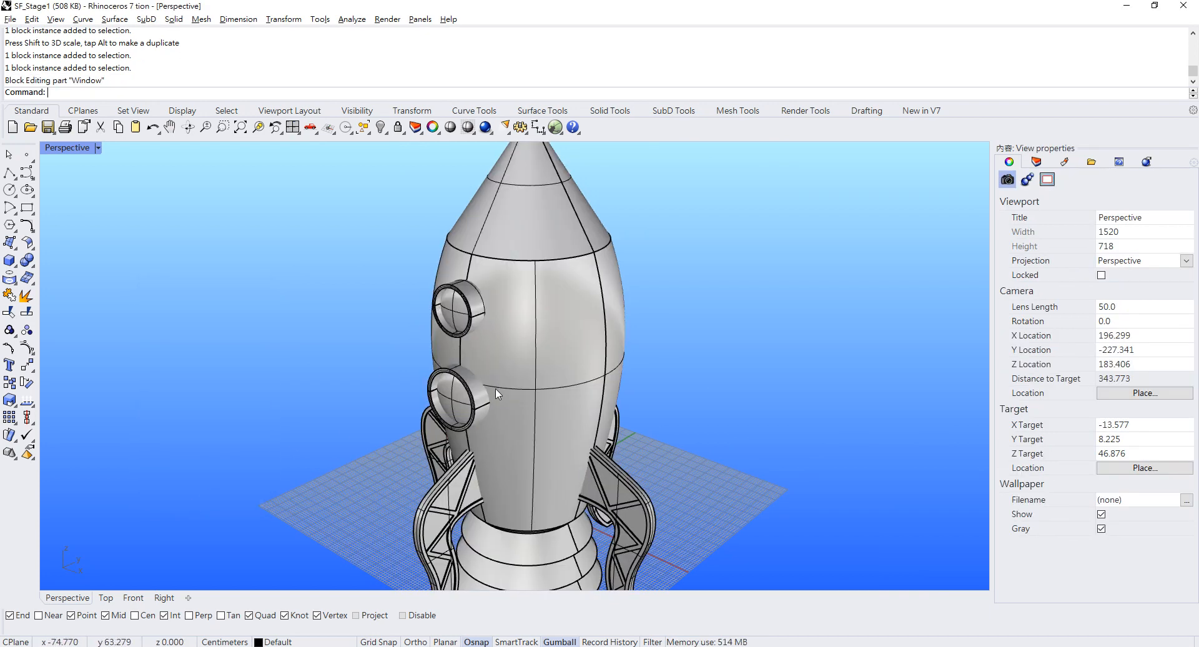
Open the upper Window block for in-place editing and close the block editor without changes
scroll(493, 390, up, 2)
double_click(473, 315)
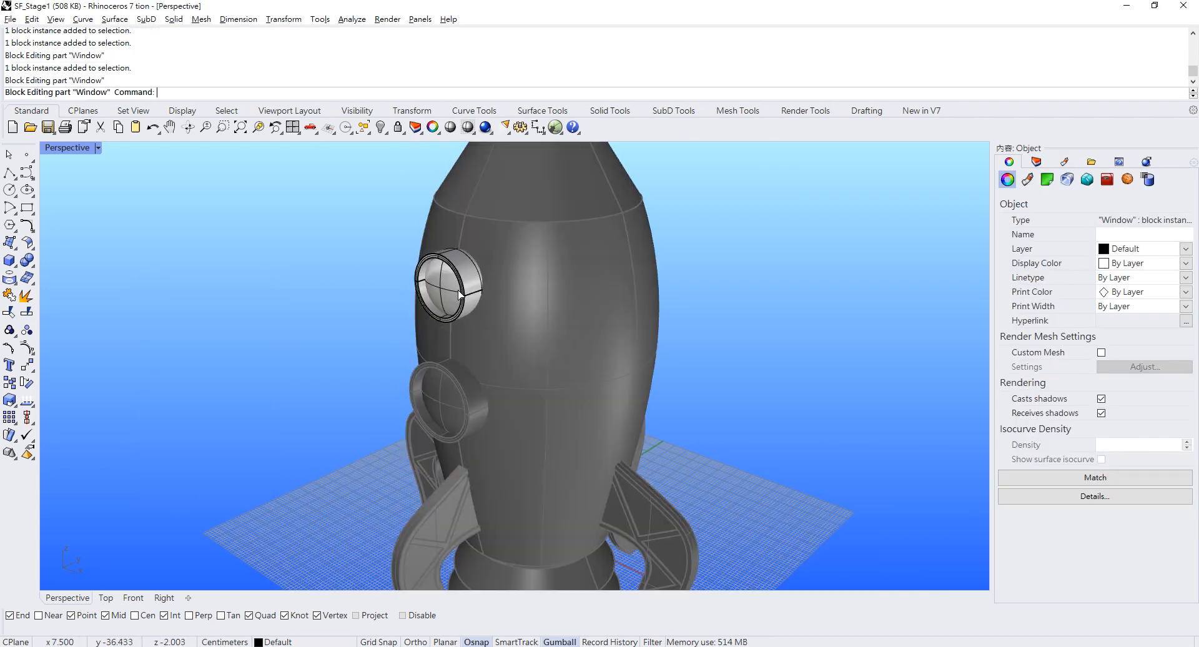
click(199, 498)
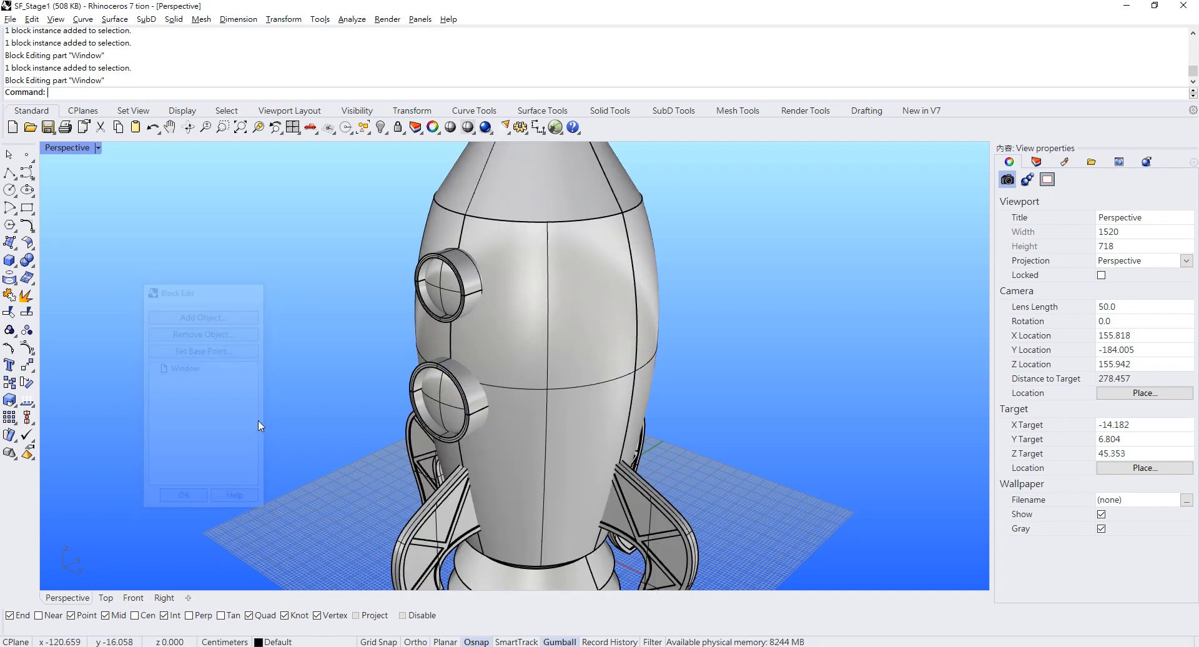
Mirror both Window blocks to the opposite side of the rocket, keeping the originals
scroll(341, 356, down, 4)
right_drag(350, 360, 519, 375)
scroll(539, 376, up, 4)
click(415, 303)
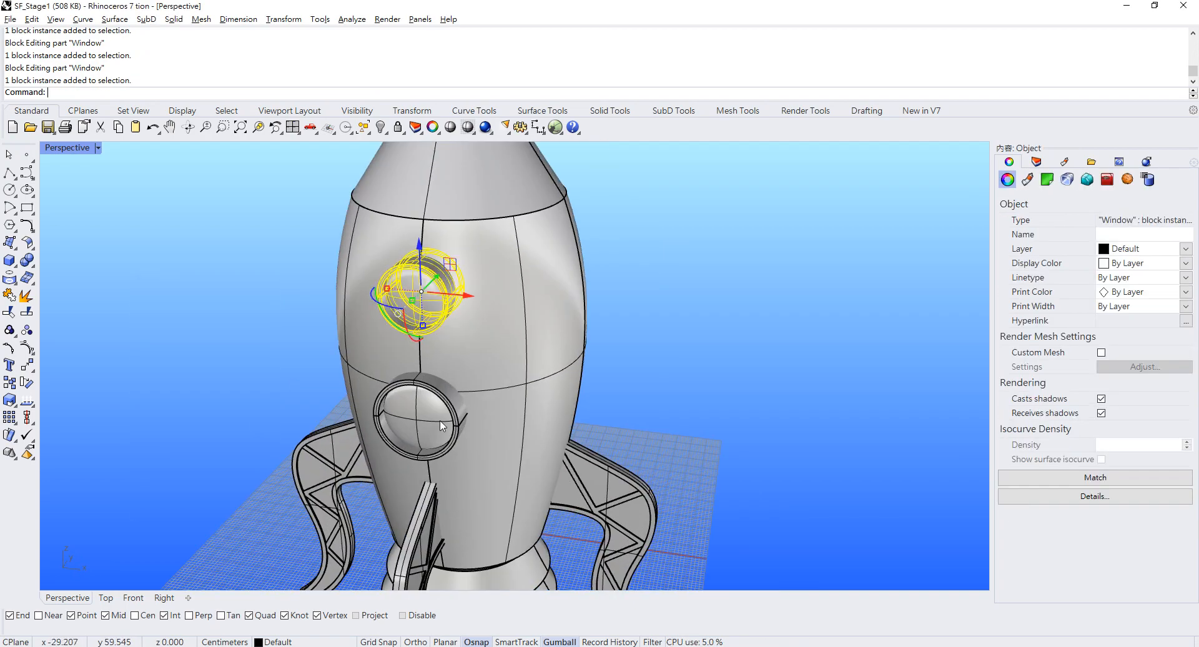
shift+click(419, 420)
right_drag(418, 420, 518, 361)
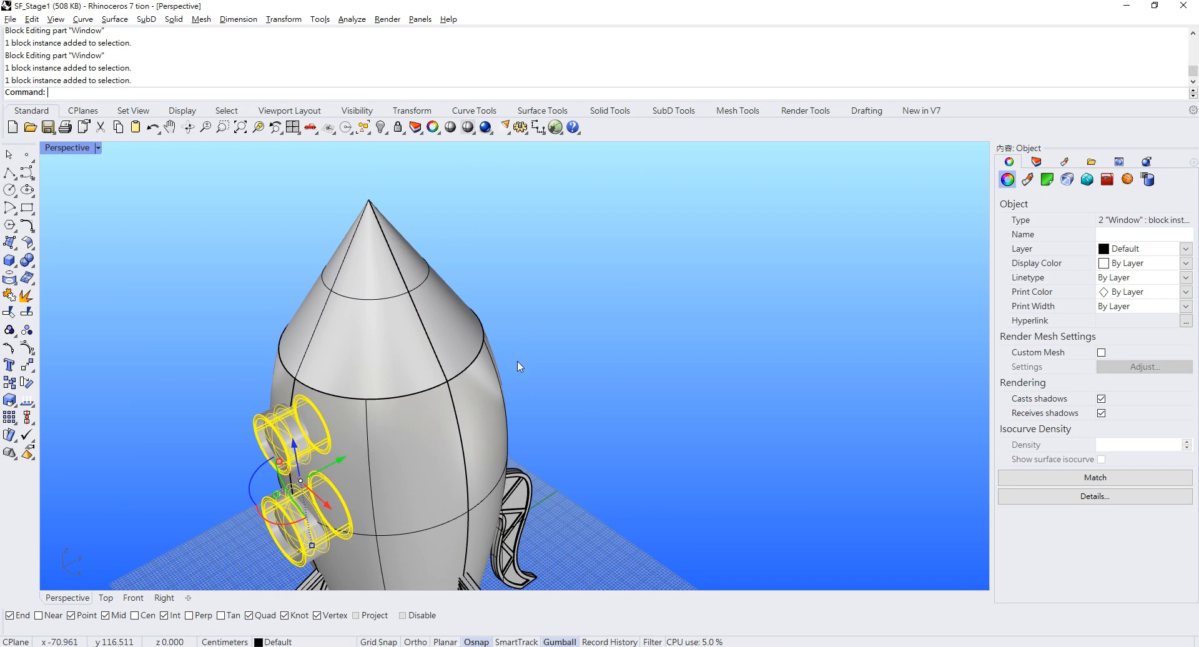
text(Mirror)
key(Return)
click(448, 380)
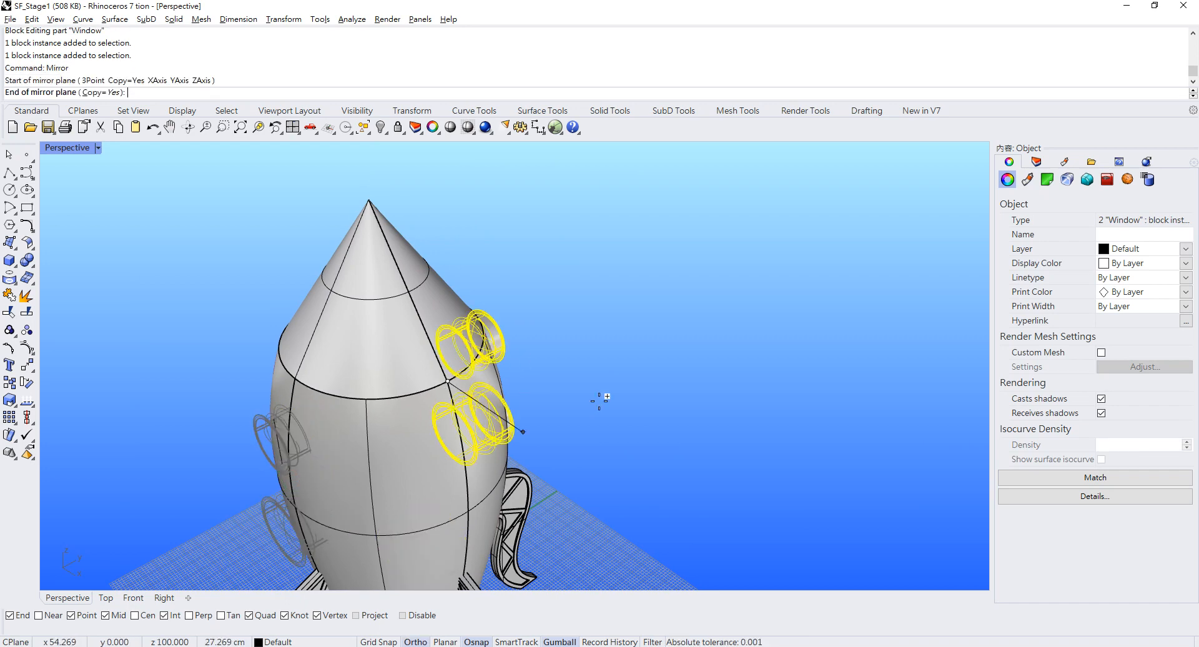
click(669, 403)
click(668, 404)
Inspect the windows on both sides of the rocket in Rendered display, and return the Perspective view to Shaded
right_drag(666, 394, 490, 351)
scroll(631, 358, down, 6)
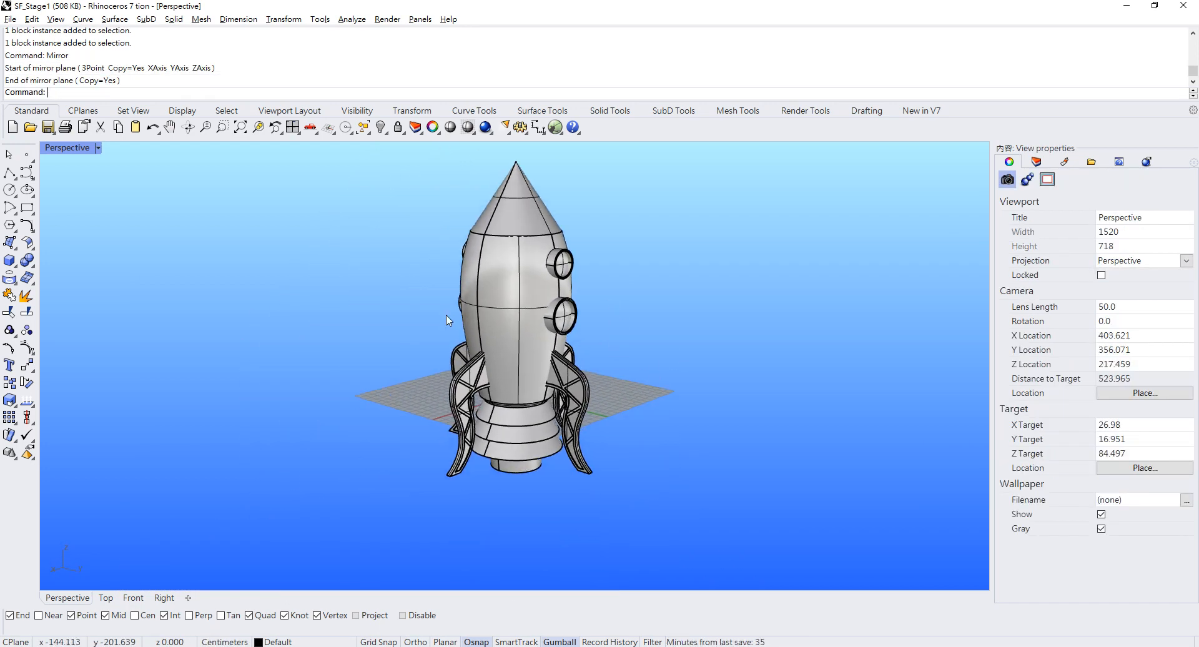
click(98, 147)
click(81, 221)
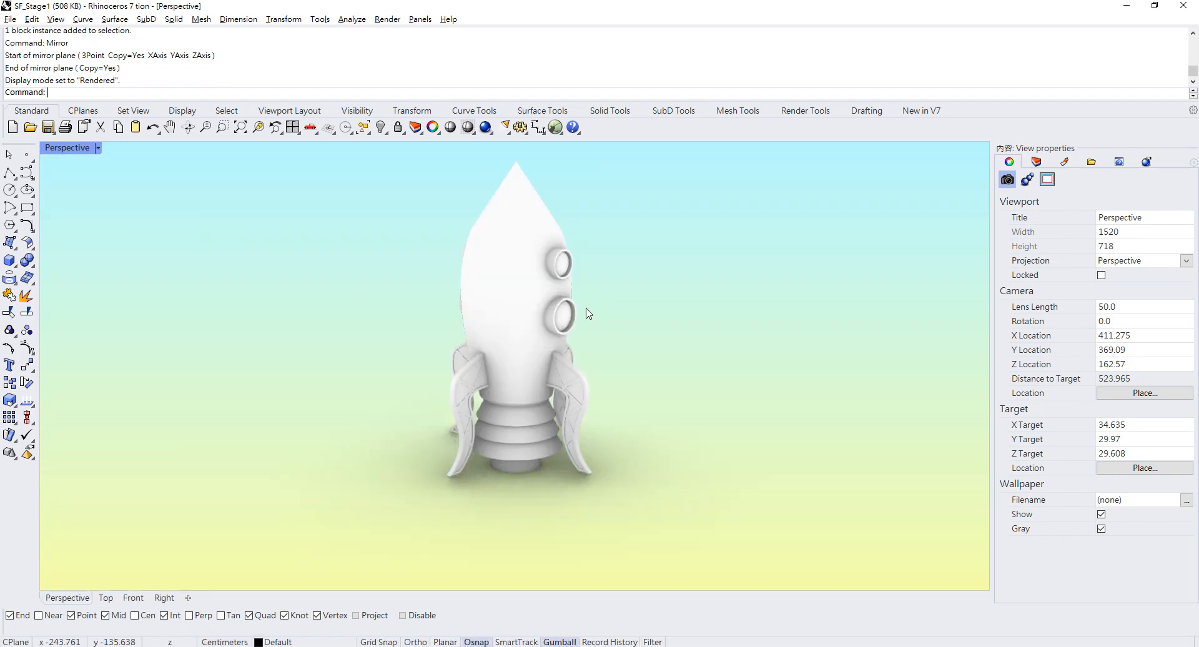
right_drag(588, 313, 471, 200)
scroll(400, 281, up, 5)
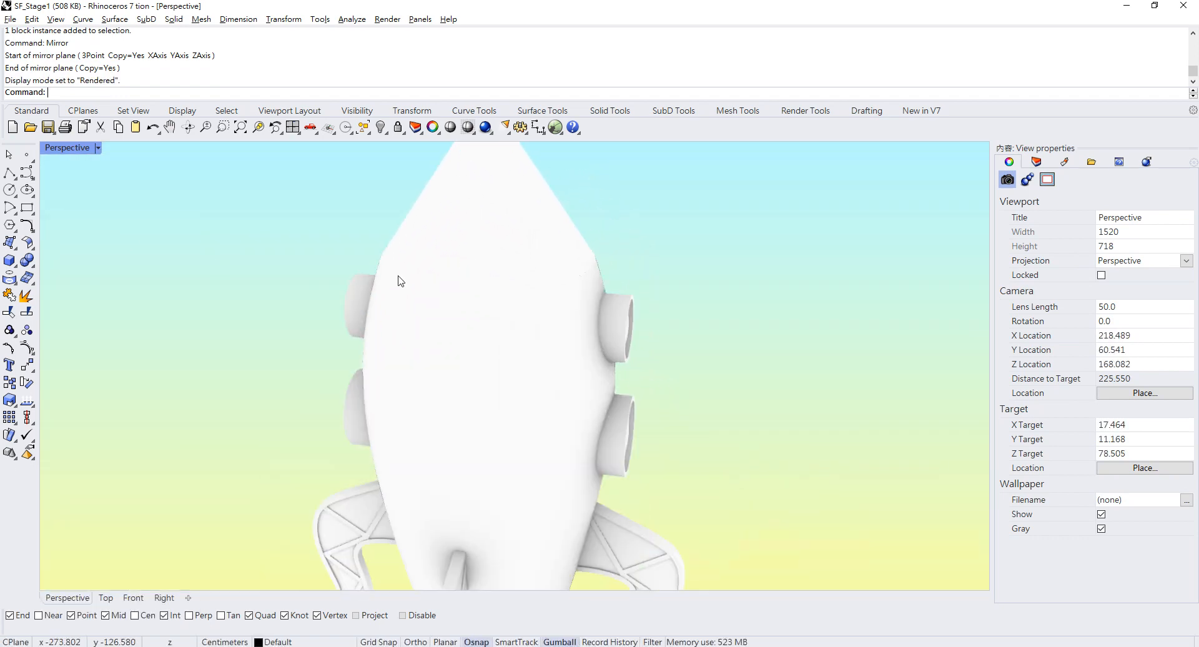
click(98, 148)
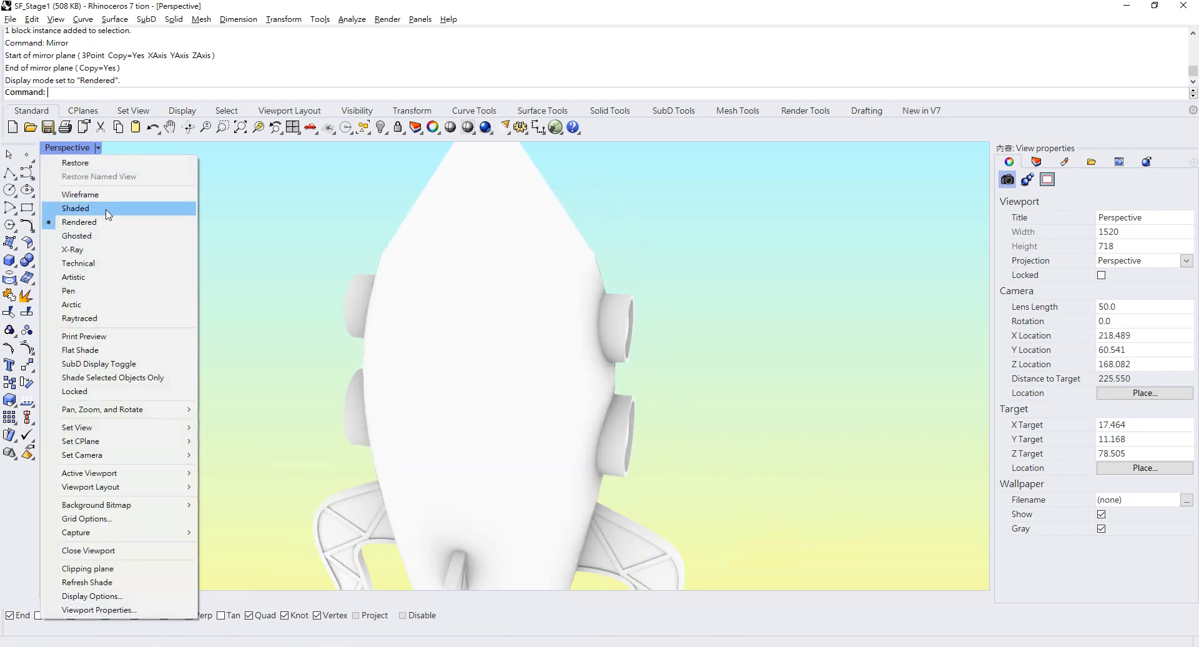
click(106, 210)
scroll(566, 345, down, 6)
right_drag(425, 293, 581, 300)
scroll(380, 381, up, 6)
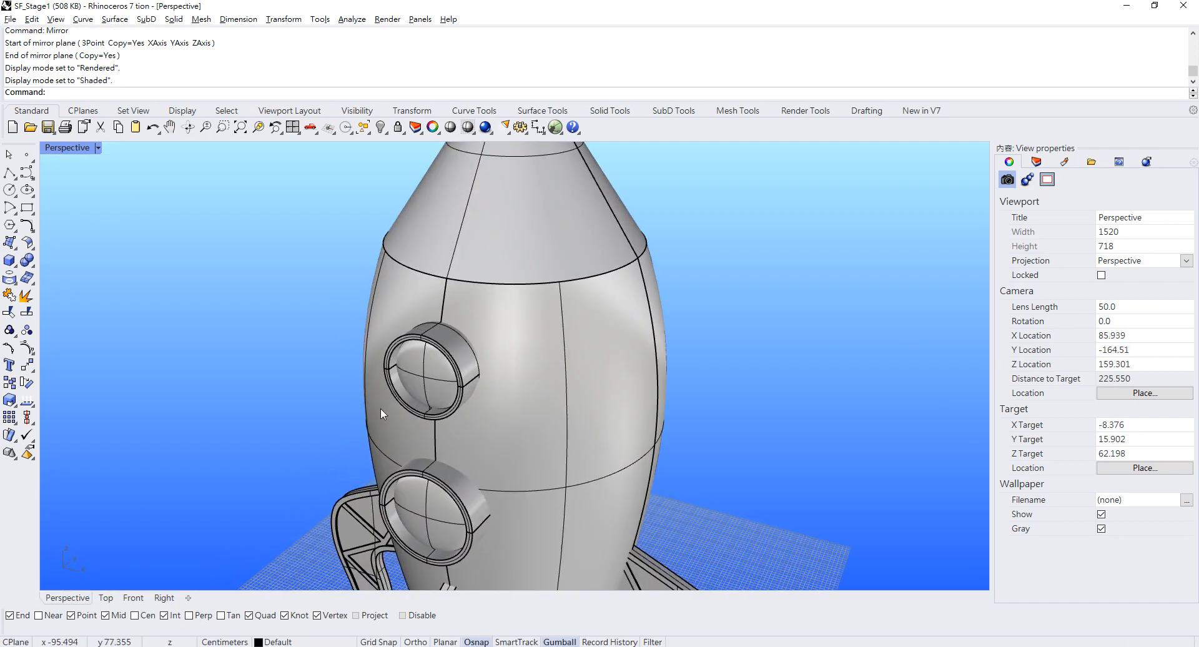
right_drag(572, 368, 530, 268)
scroll(558, 285, down, 4)
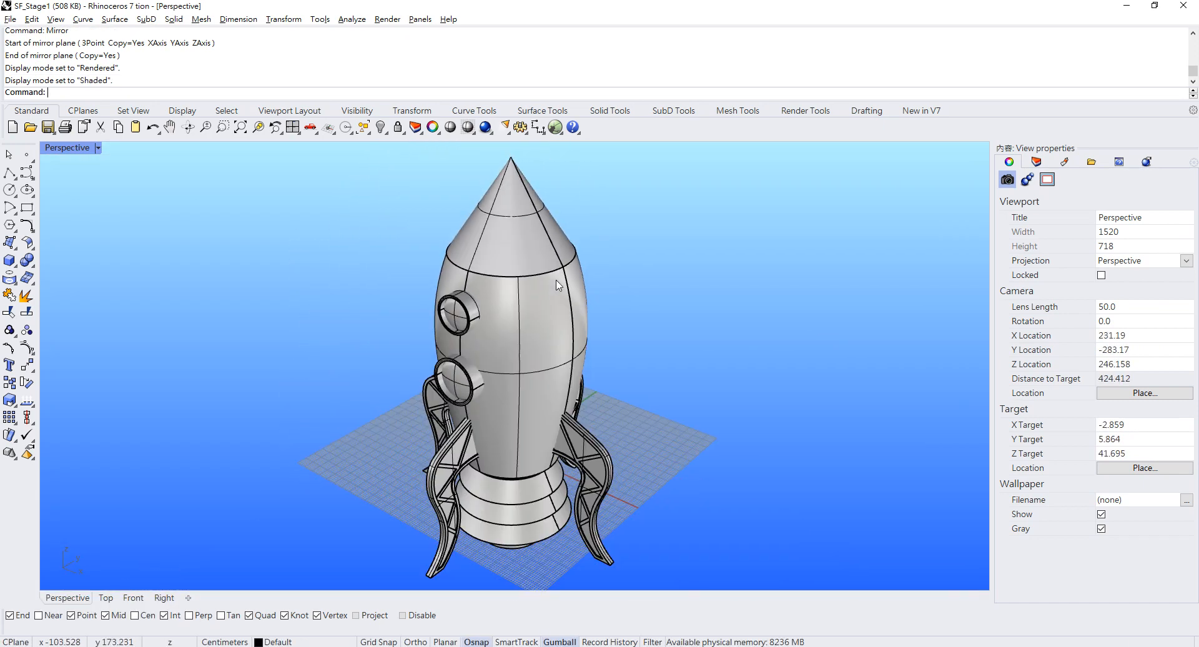
Cap the two open ends of the rocket's main body to make it a closed solid
click(566, 347)
click(644, 284)
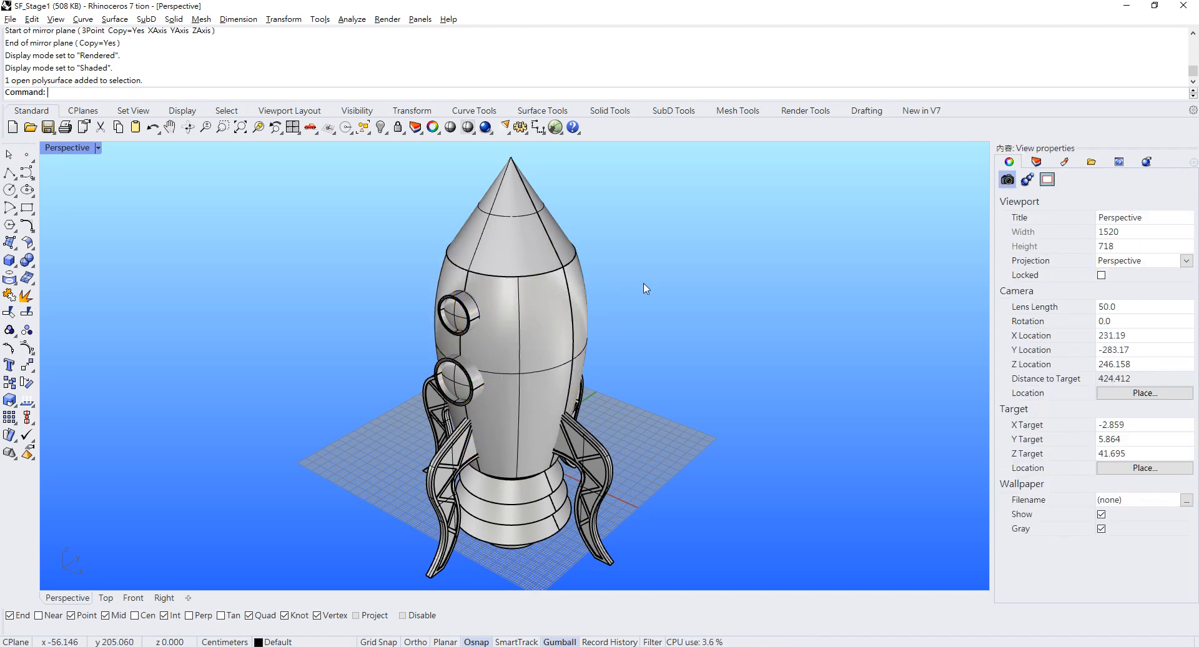
shift+right_drag(574, 343, 530, 286)
click(525, 285)
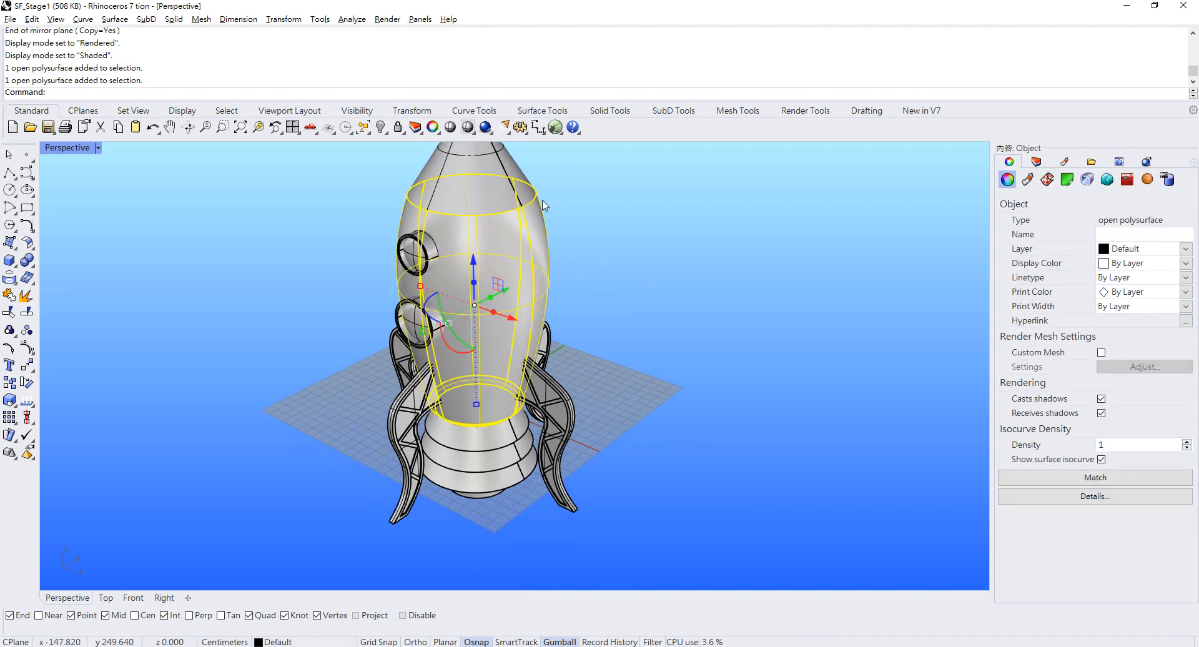
shift+right_drag(552, 238, 558, 256)
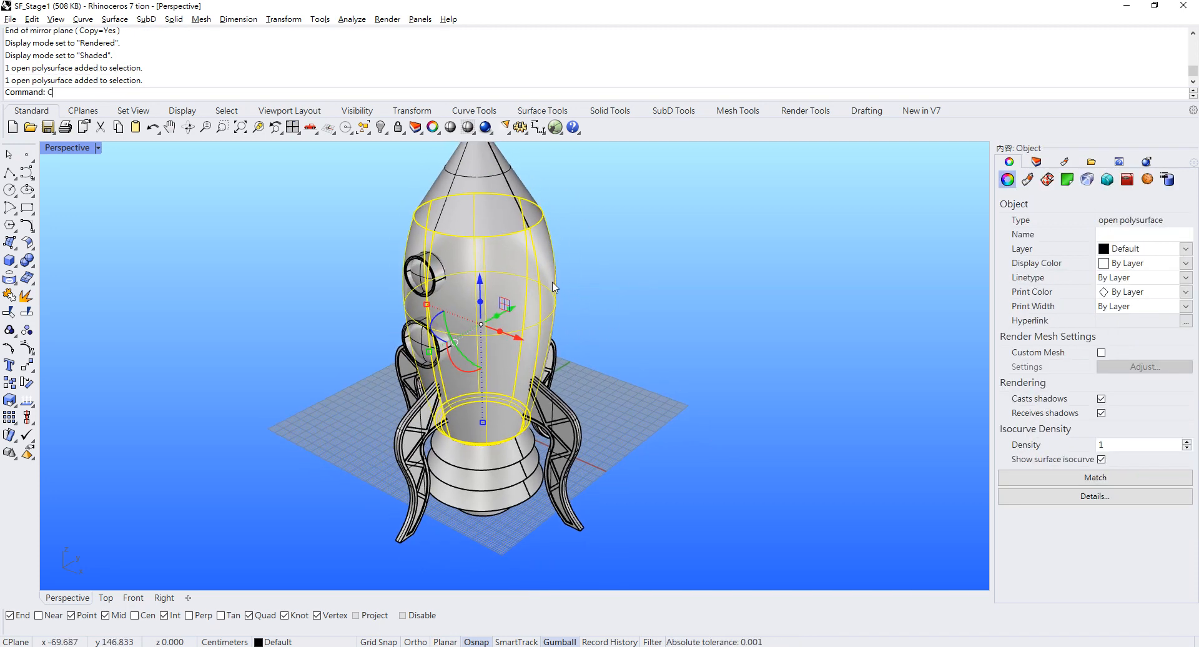
text(p)
key(Return)
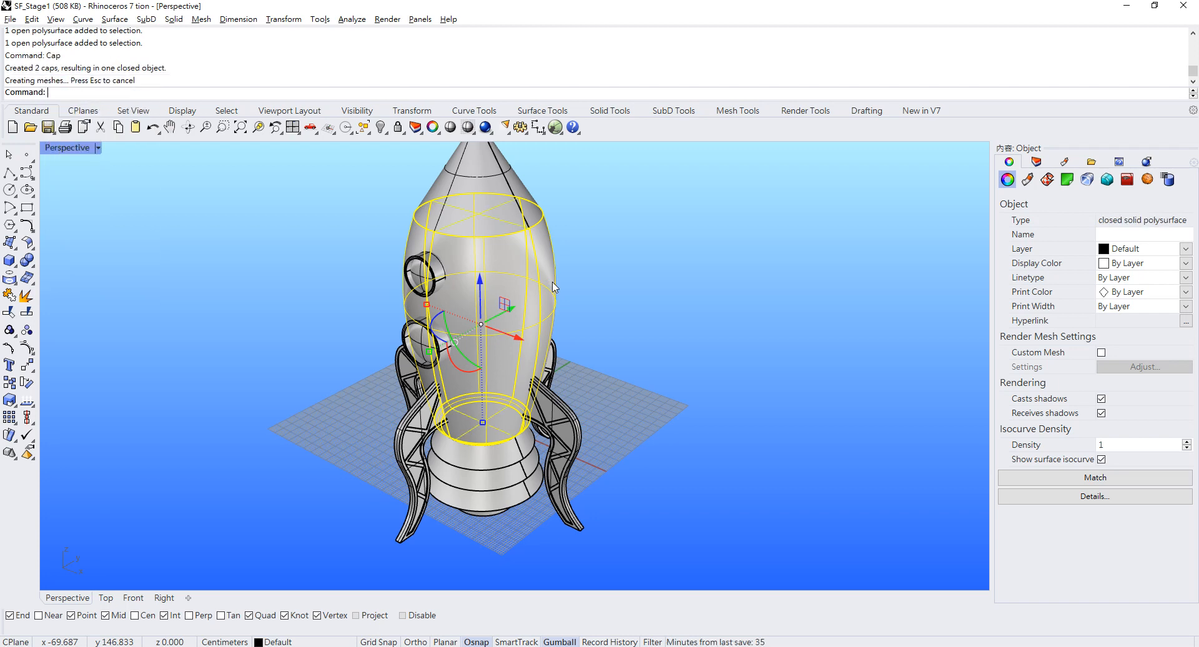
Try hiding the nose cone on top of the body, and undo the hide
click(597, 209)
click(489, 208)
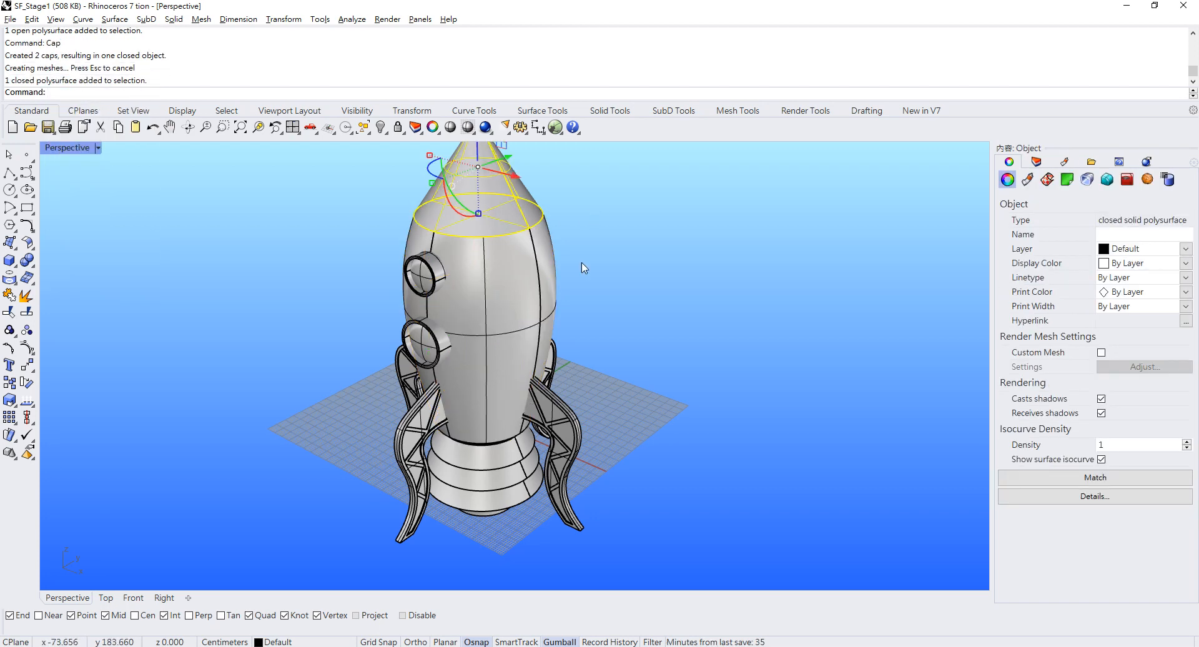
shift+right_drag(553, 228, 560, 320)
click(657, 376)
scroll(475, 319, up, 4)
click(491, 289)
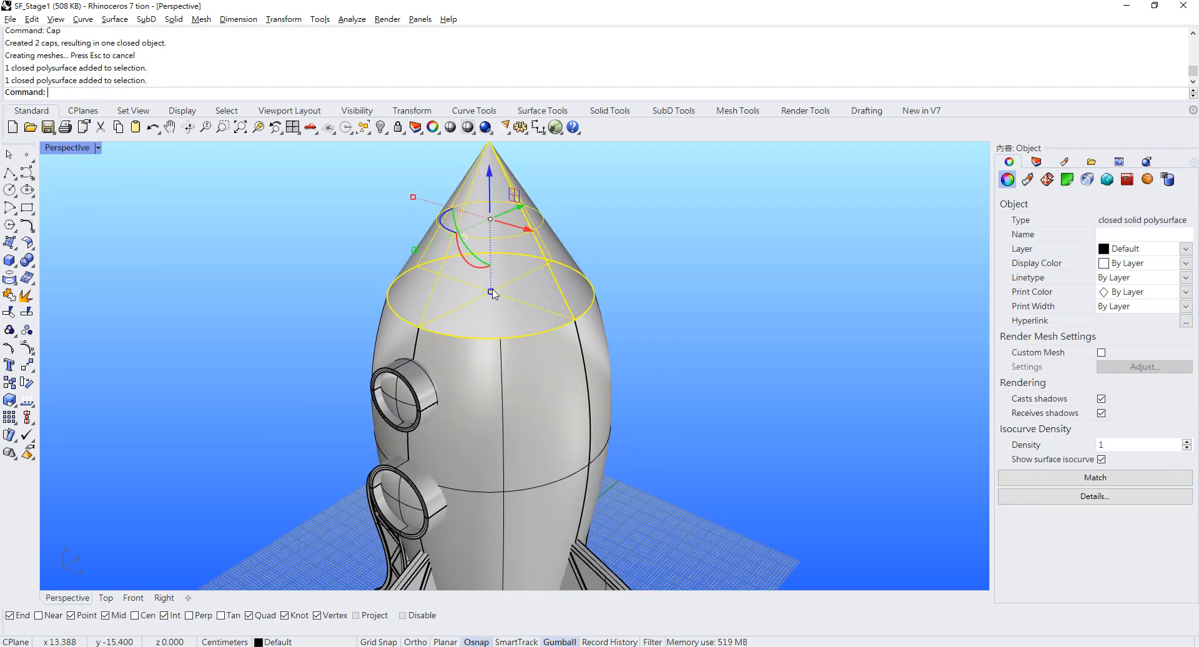
key(ctrl+h)
key(ctrl+z)
Try shifting the nose cone slightly upward with the gumball, and undo the gumball changes
click(497, 251)
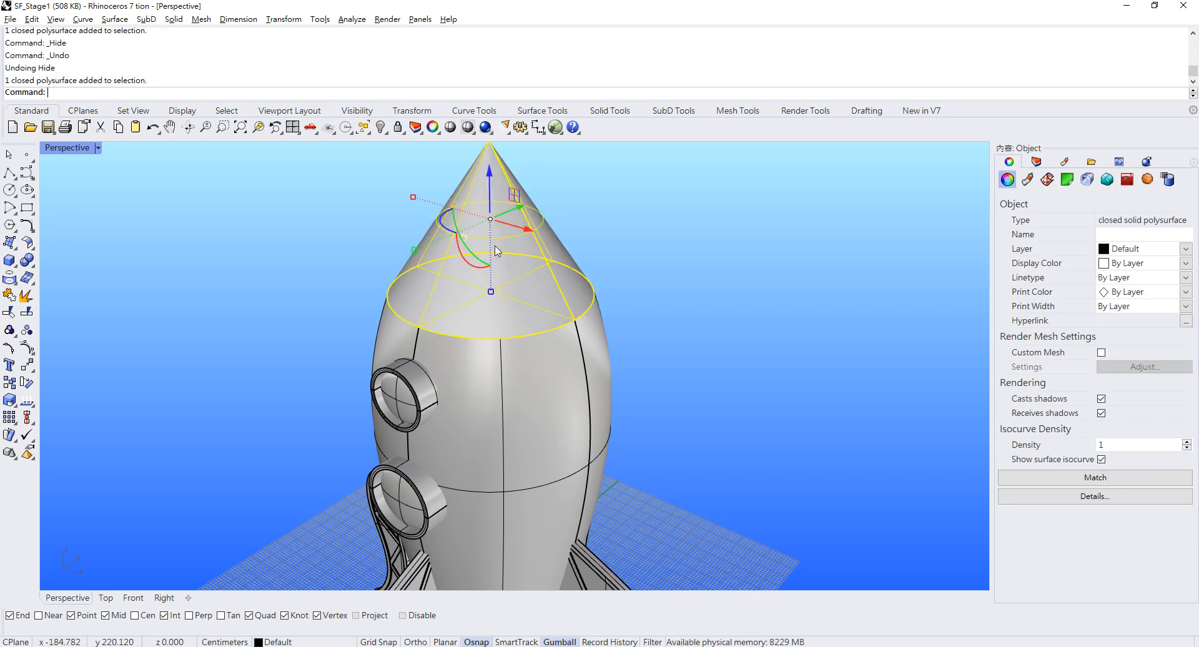
drag(493, 190, 493, 180)
key(ctrl+z)
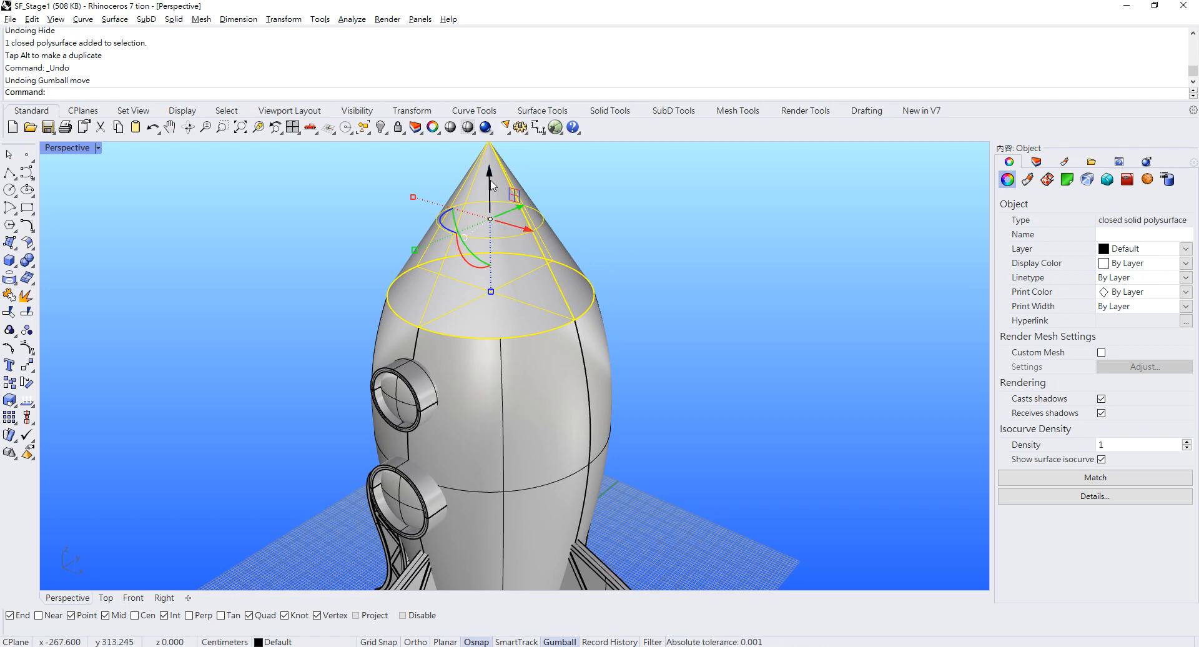
click(492, 206)
click(663, 226)
key(ctrl+z)
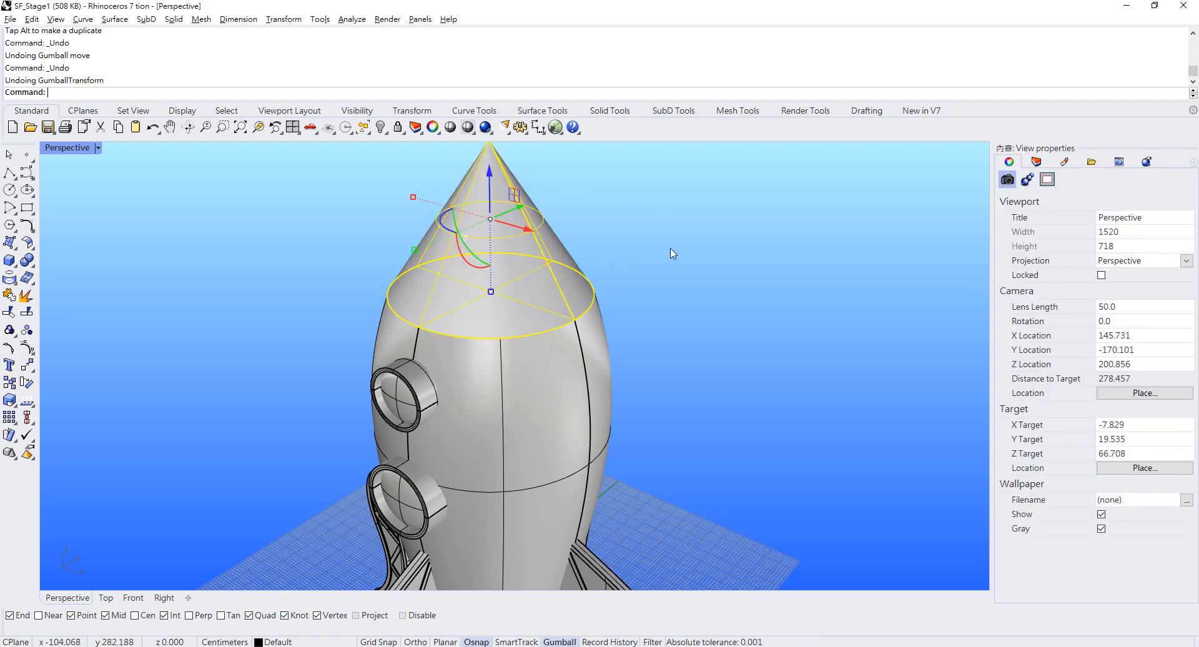
Examine the seam between nose cone and body, and hide the main body to expose the cone's base
click(679, 251)
click(518, 256)
scroll(550, 314, up, 3)
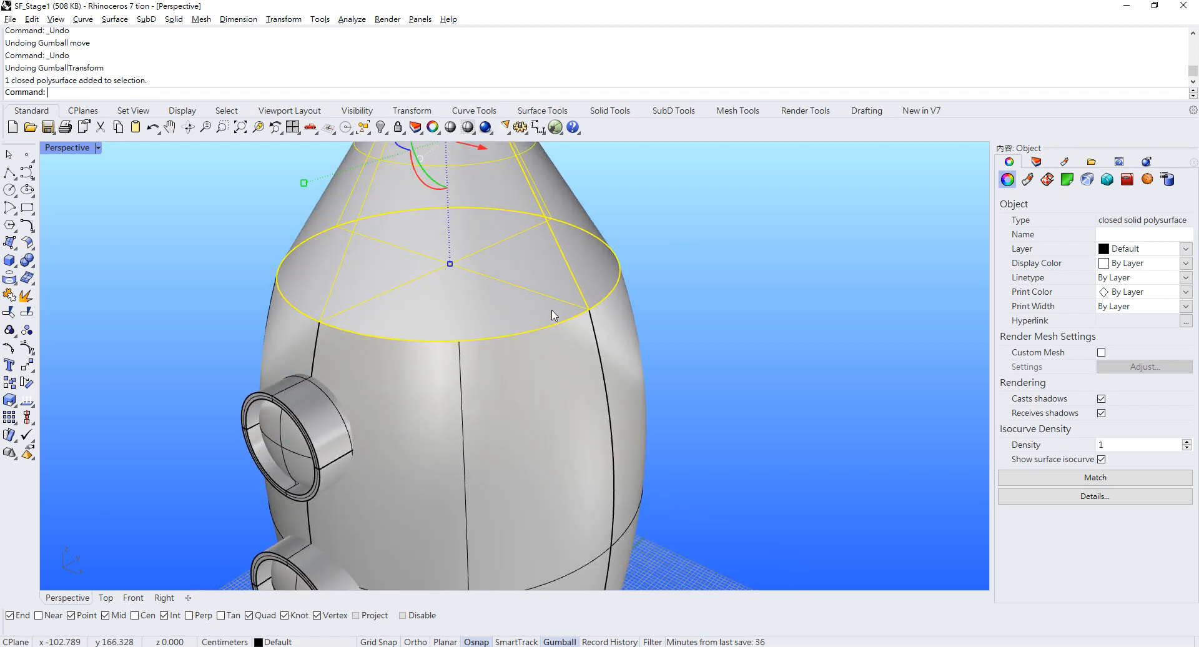
right_drag(552, 315, 517, 228)
scroll(470, 305, up, 4)
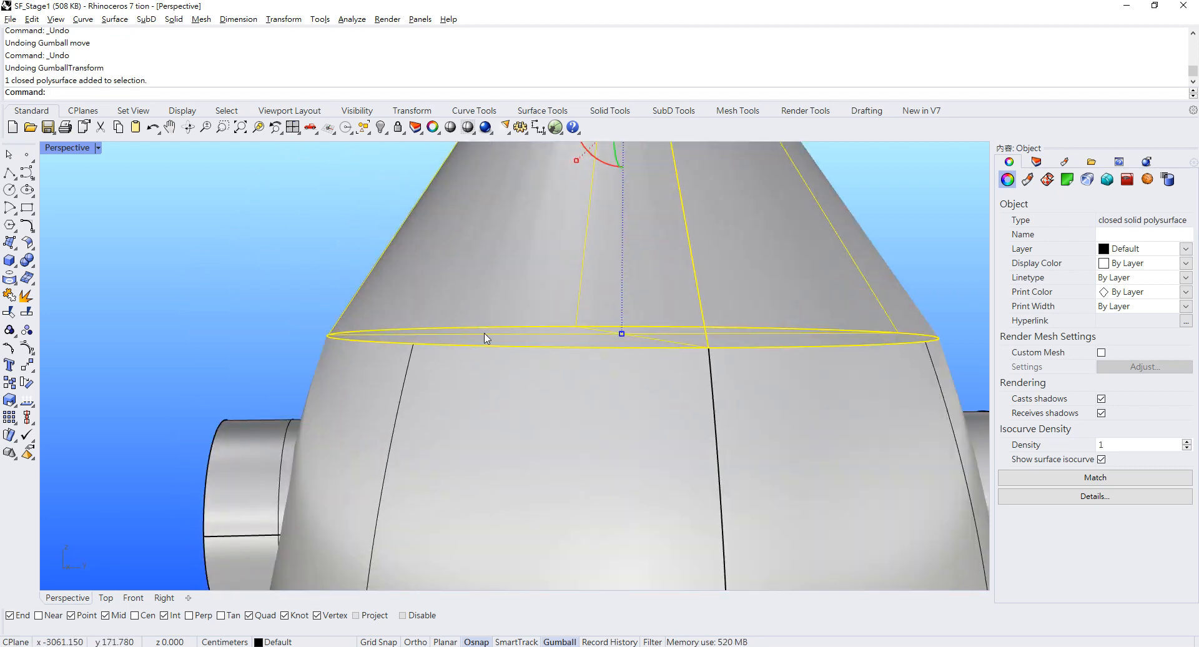
click(539, 431)
key(ctrl+h)
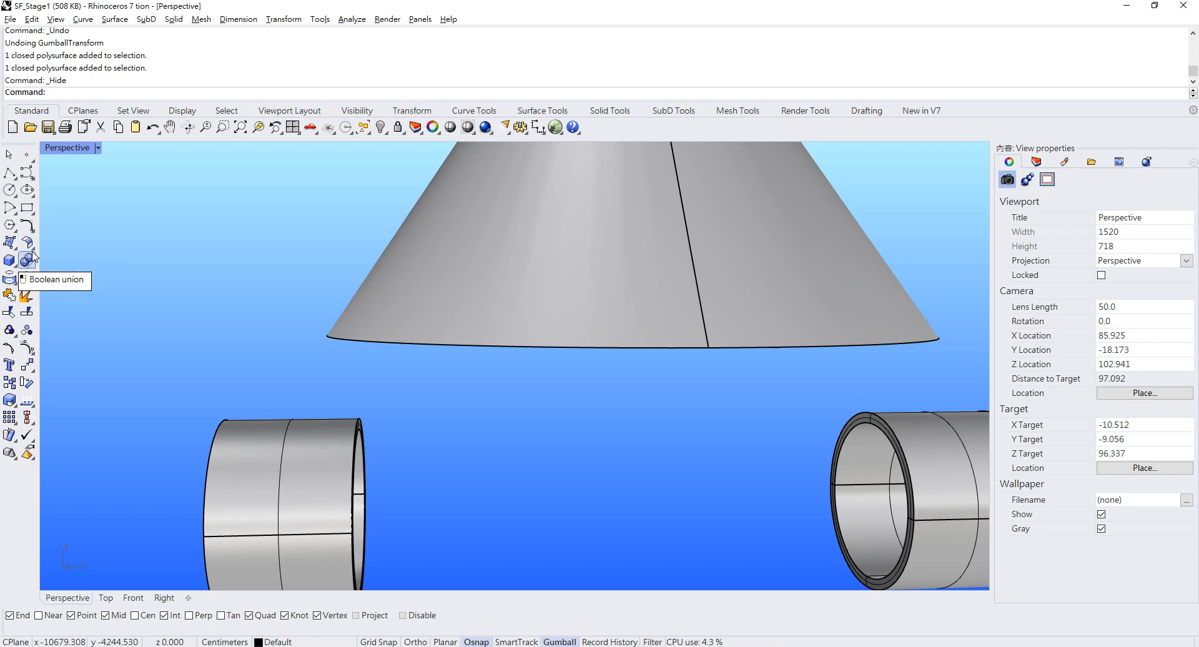
Chamfer the nose cone's side surface with its flat base, using 0.5 for both chamfer distances
click(32, 247)
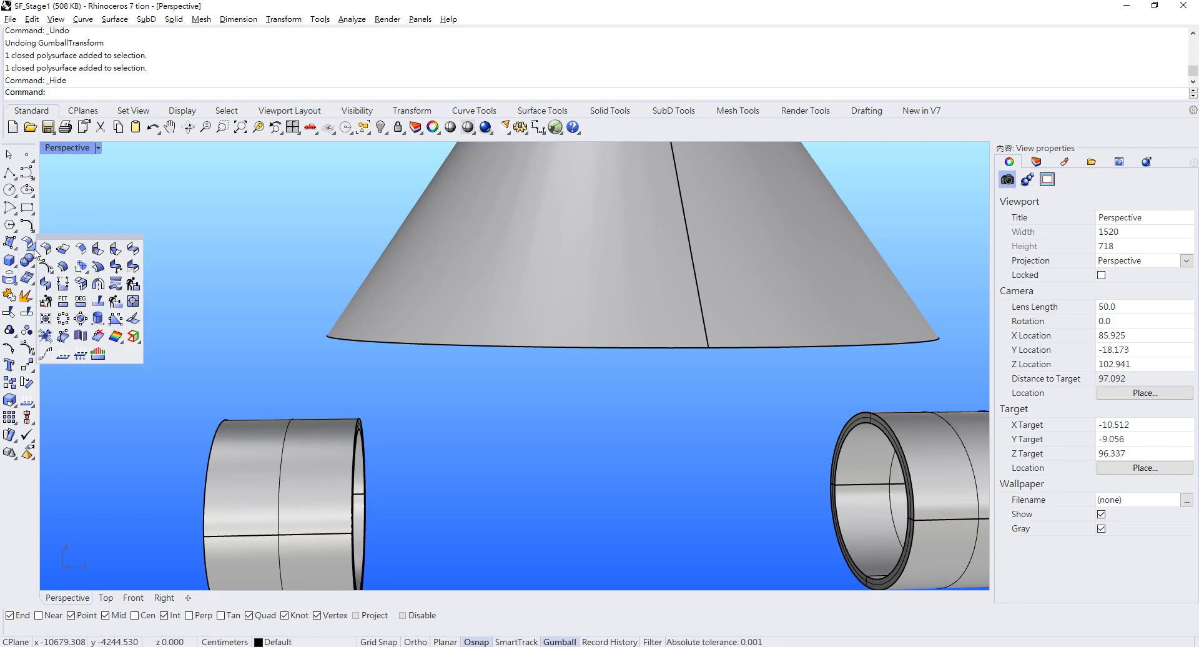
click(81, 250)
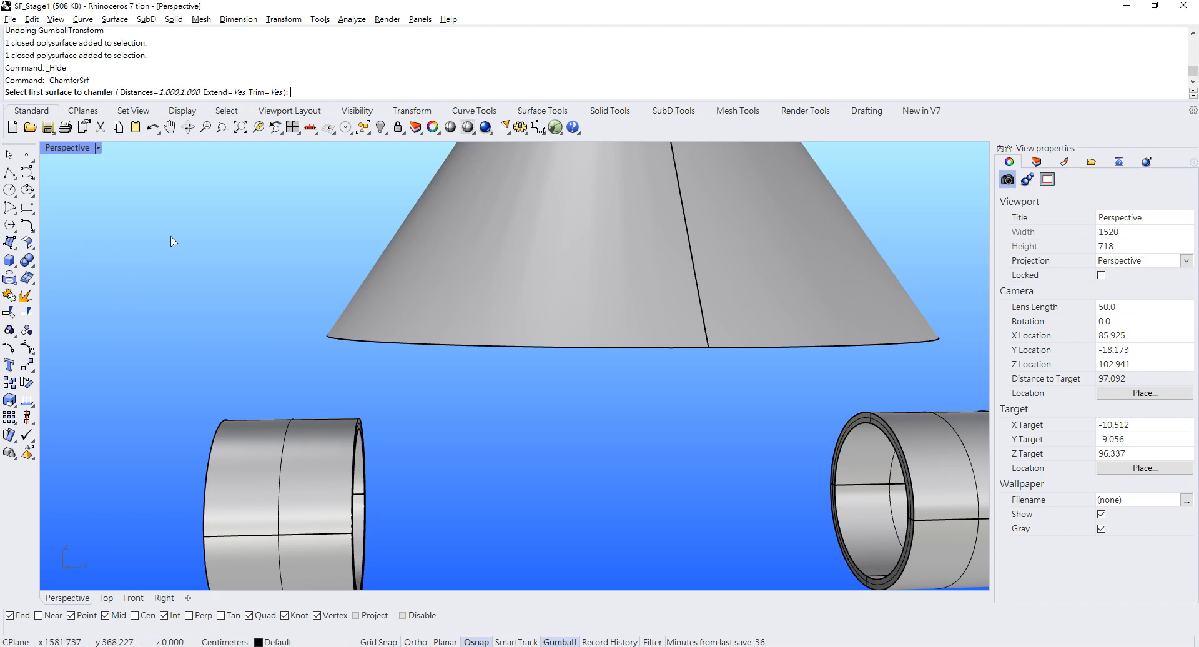
click(147, 92)
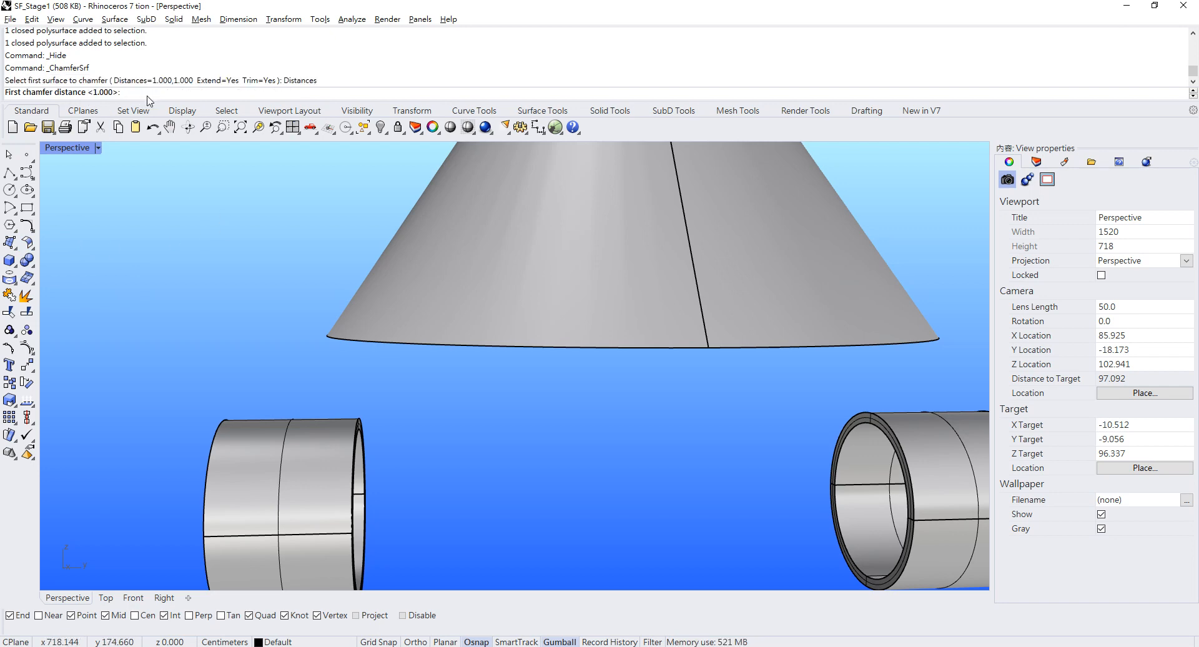
text(0.5)
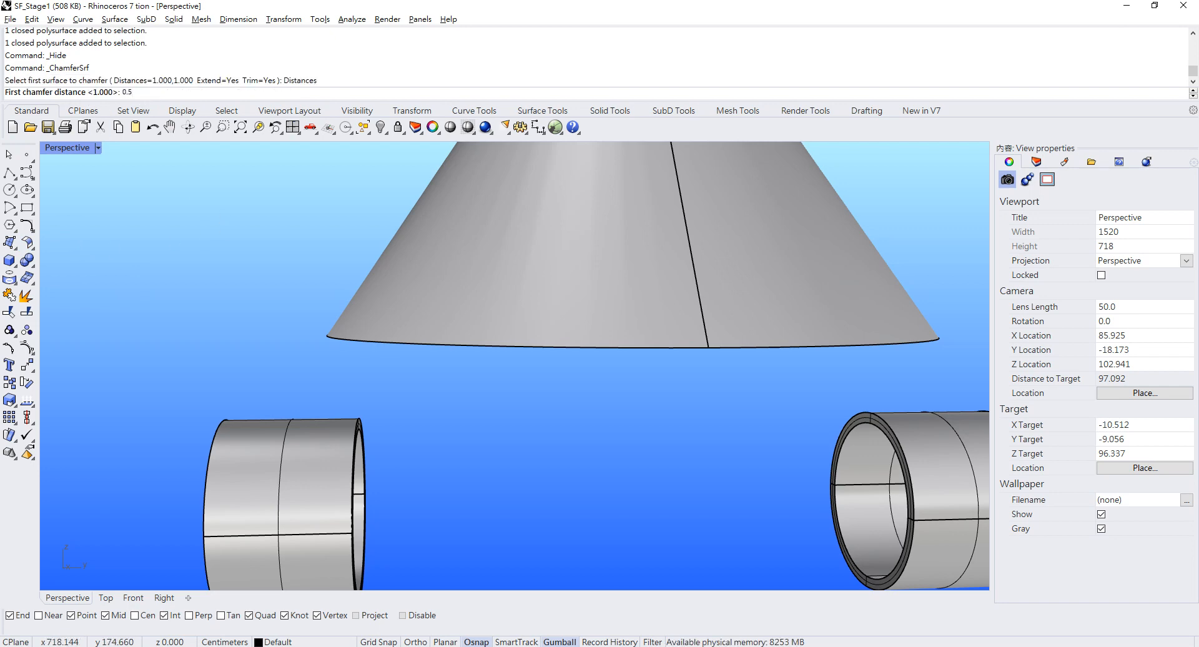
key(Return)
key(Return)
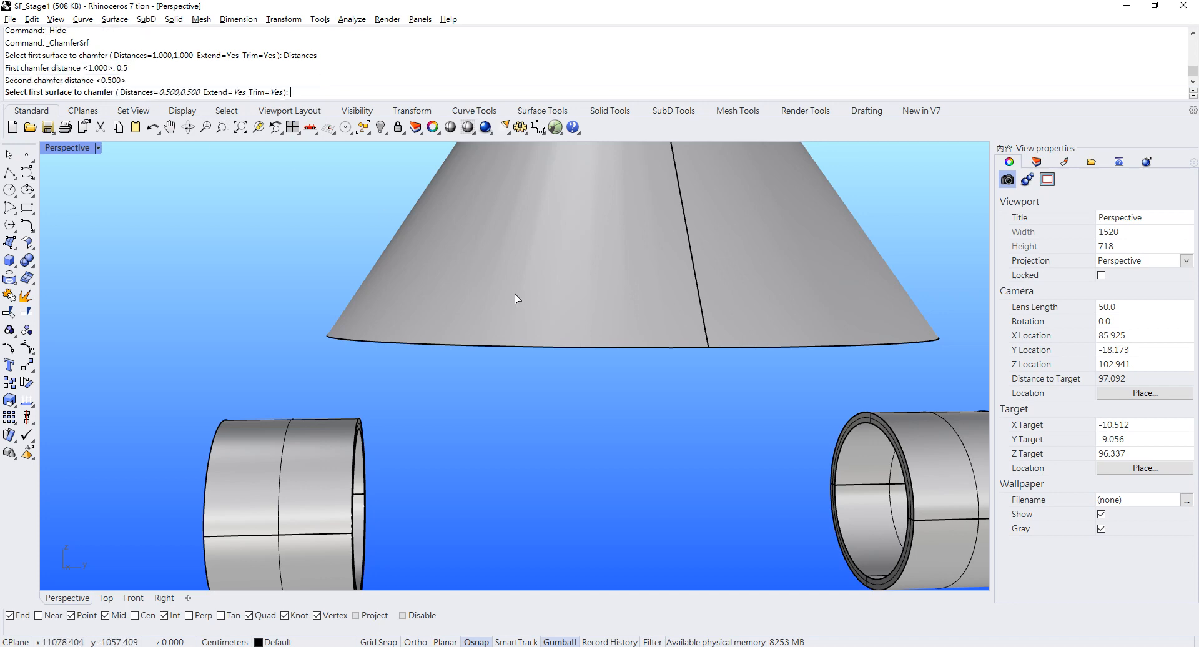
right_drag(469, 262, 469, 209)
click(468, 209)
click(469, 230)
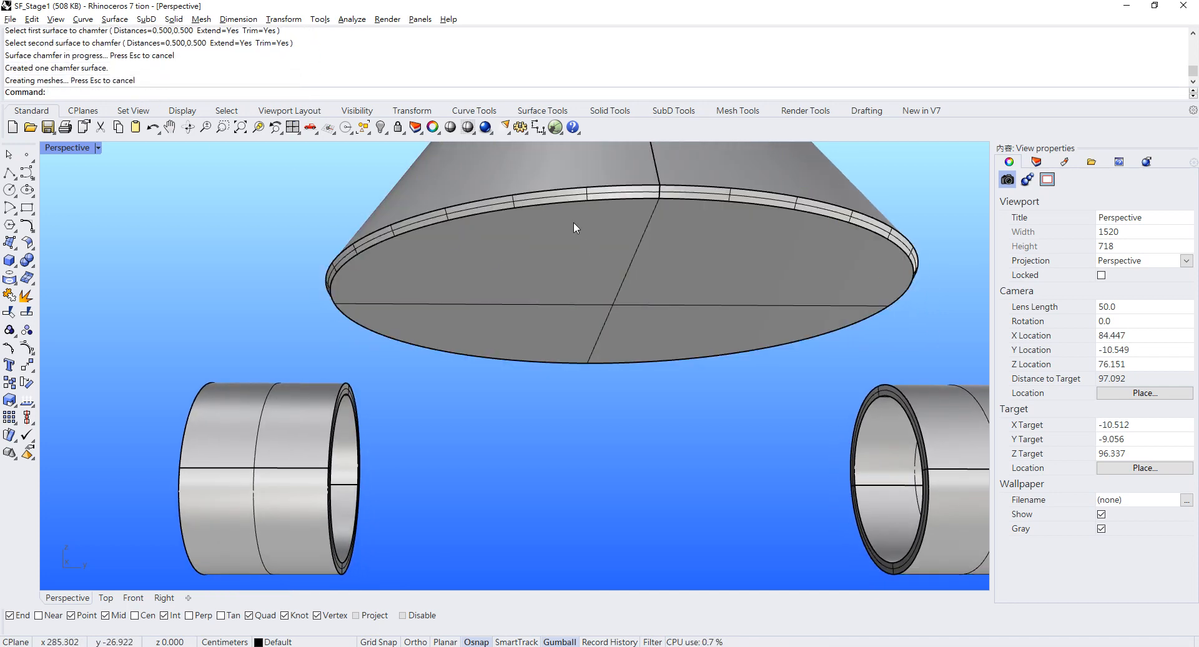
Join the nose cone's side, chamfer strip and flat base into one closed polysurface
right_drag(572, 230, 634, 305)
click(634, 304)
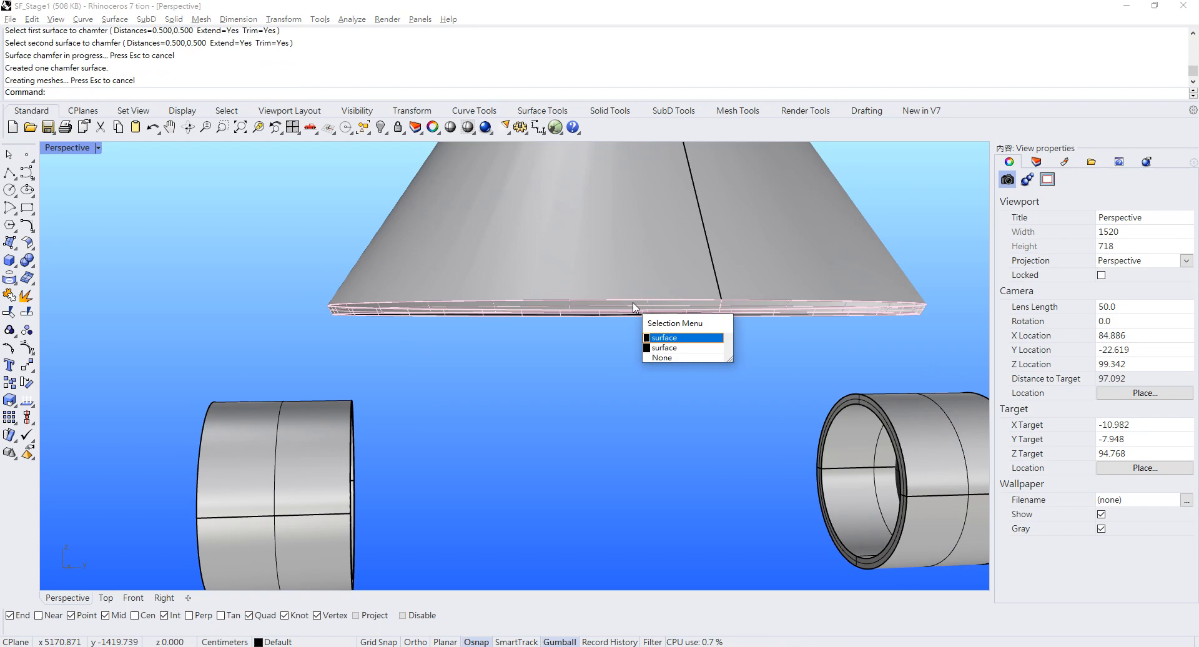
click(663, 338)
click(586, 387)
drag(565, 387, 512, 271)
right_drag(512, 270, 413, 207)
click(412, 208)
shift+click(439, 224)
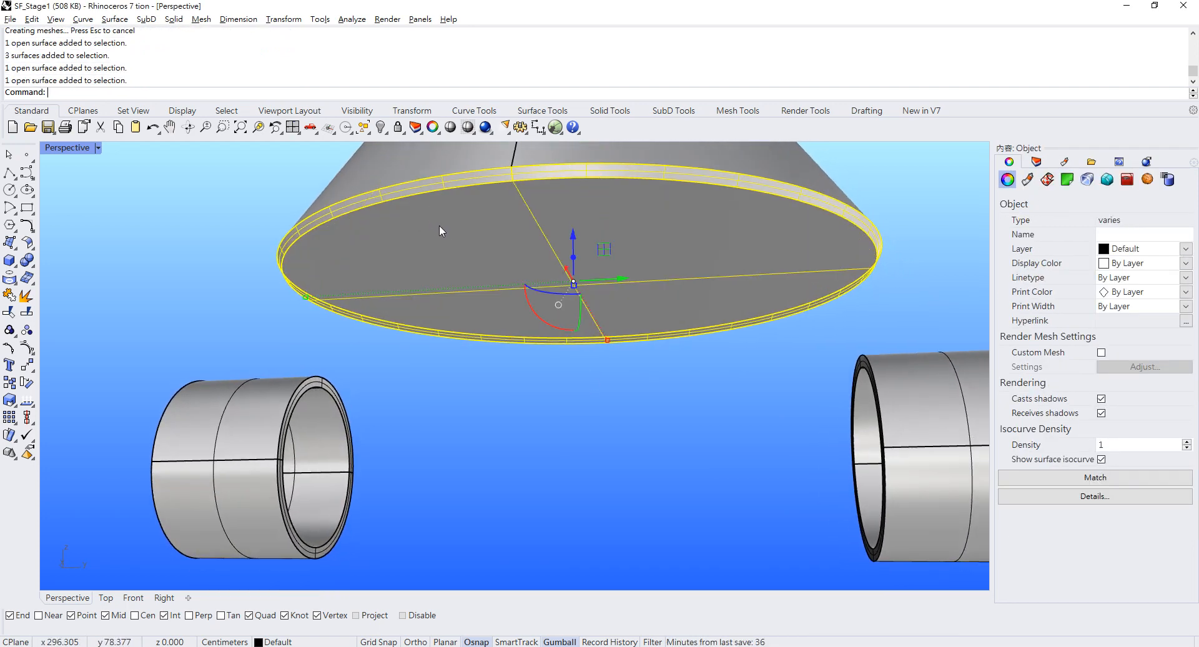
shift+click(435, 173)
key(ctrl+j)
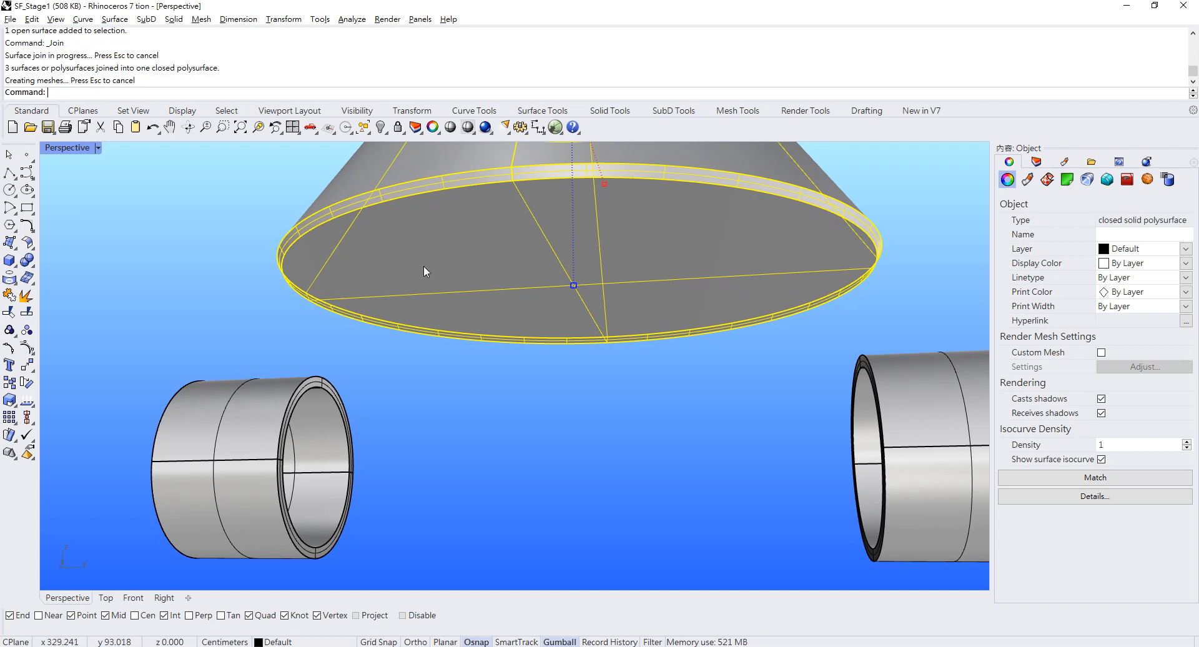
Show the hidden main body and hide the nose cone to expose the body's top cap
click(380, 127)
click(399, 150)
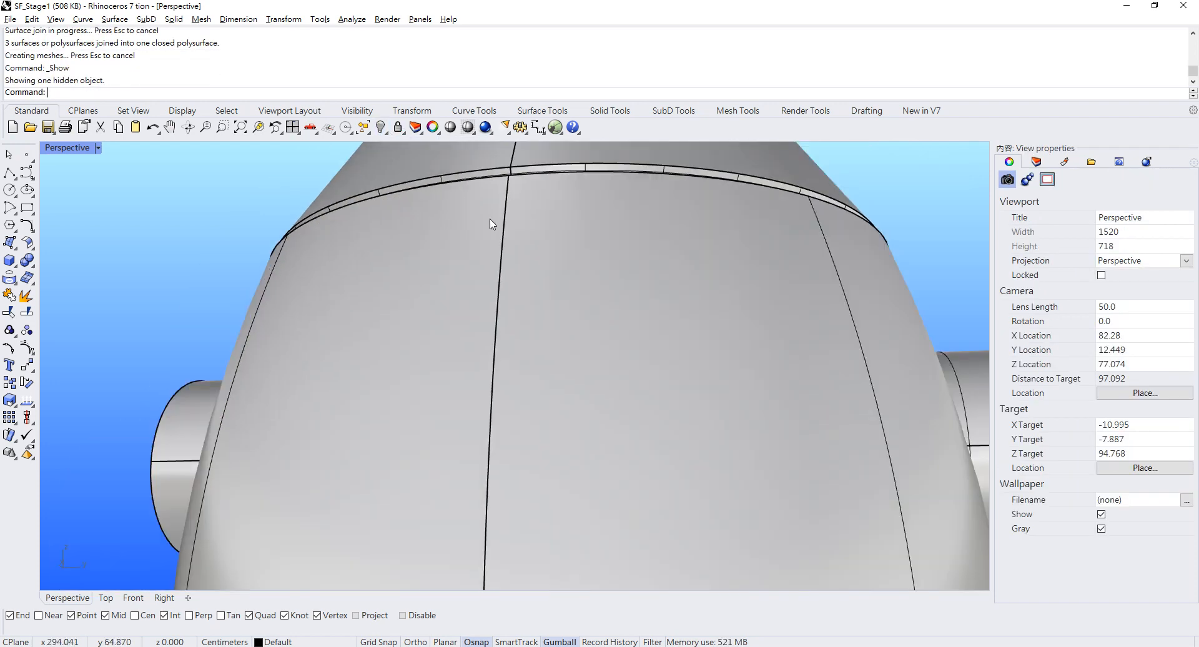
right_drag(500, 227, 514, 366)
click(511, 345)
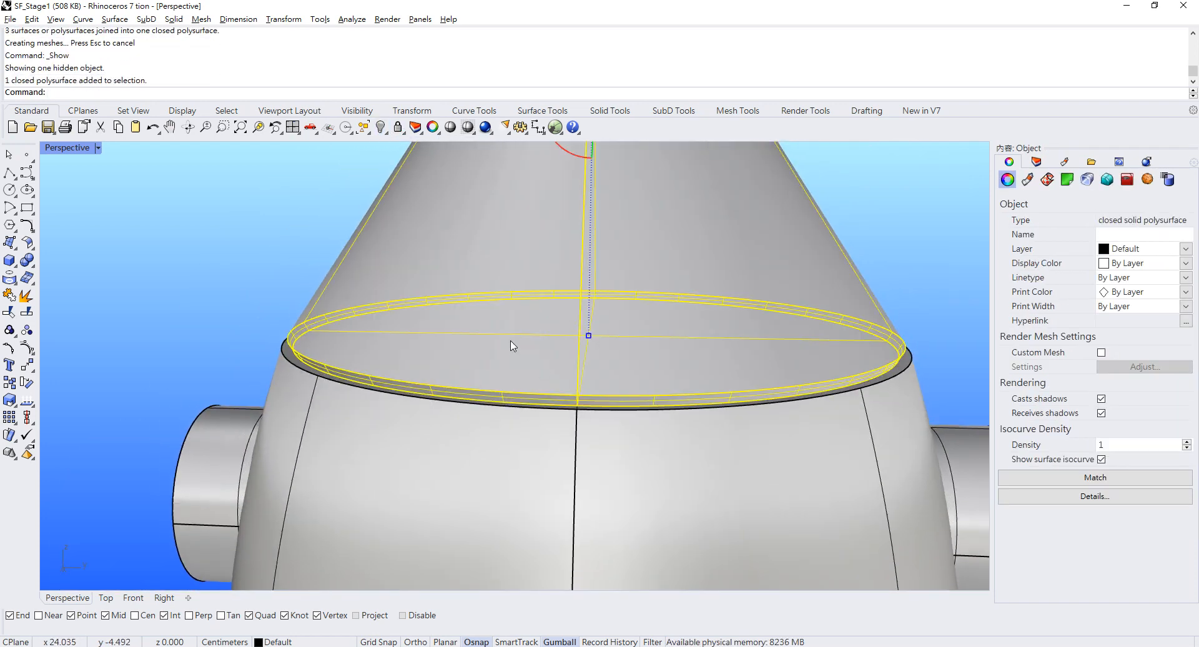
key(ctrl+h)
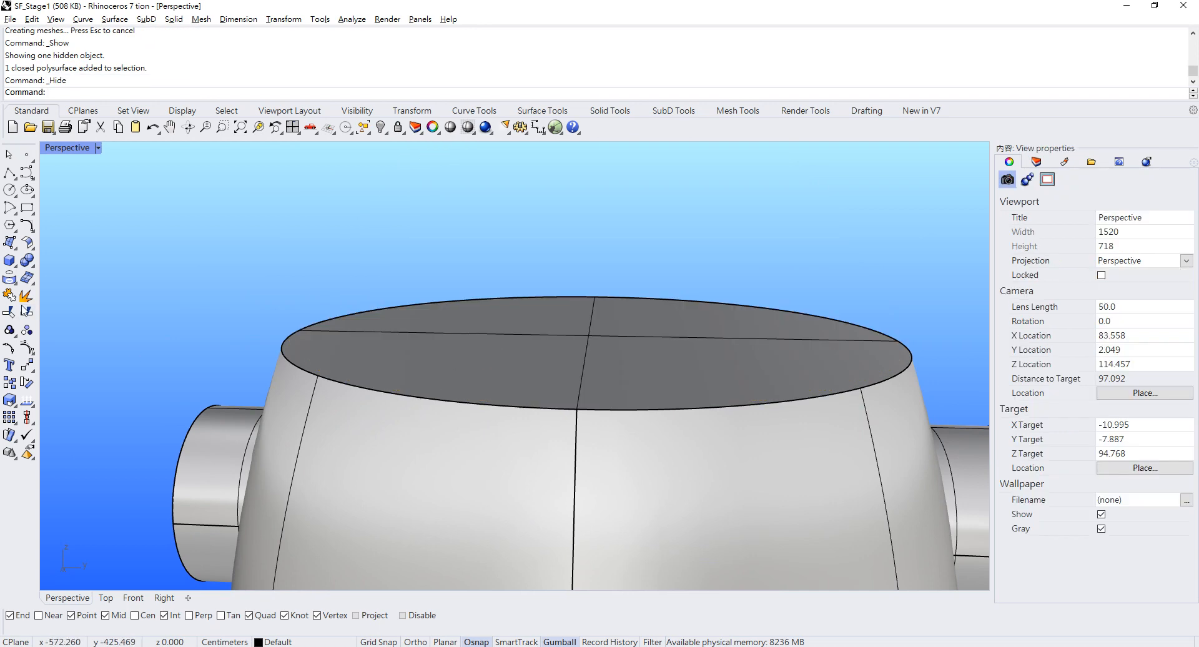
Chamfer the main body's side surface with its flat top cap at 0.5 distances
click(30, 246)
click(83, 257)
click(403, 419)
click(418, 356)
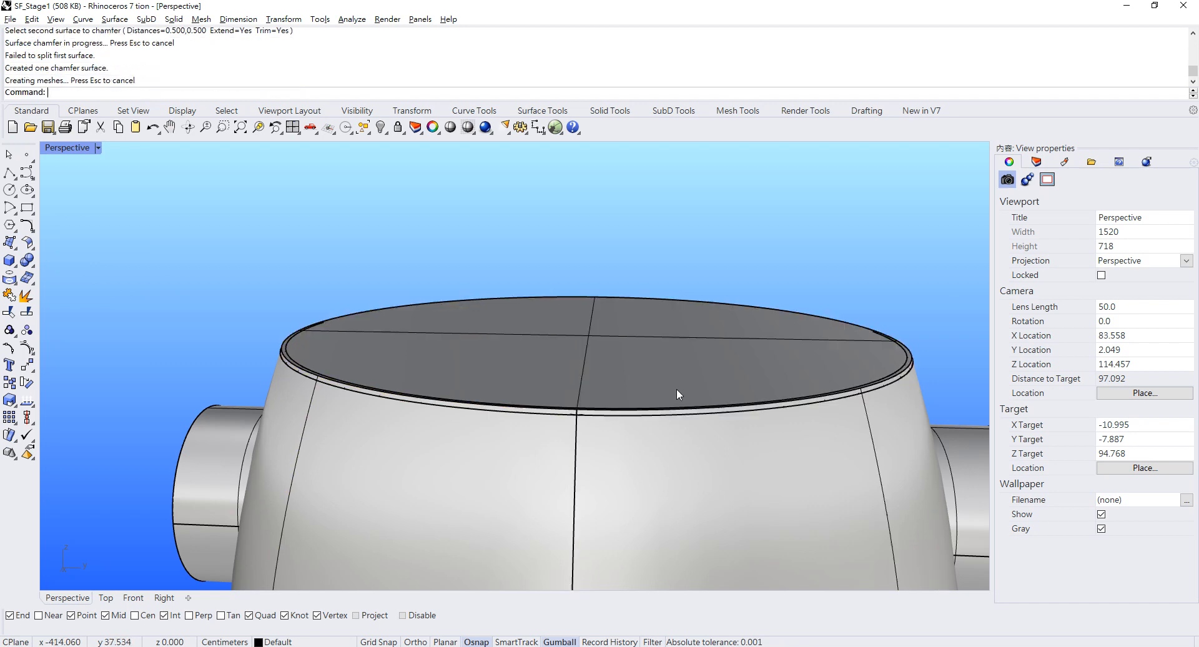
Try the 0.5 surface chamfer between the body's side and top cap again, picking other spots around the rim
right_drag(674, 393, 440, 422)
right_click(562, 429)
click(576, 440)
click(569, 402)
scroll(437, 399, up, 4)
right_click(438, 399)
click(450, 385)
click(459, 345)
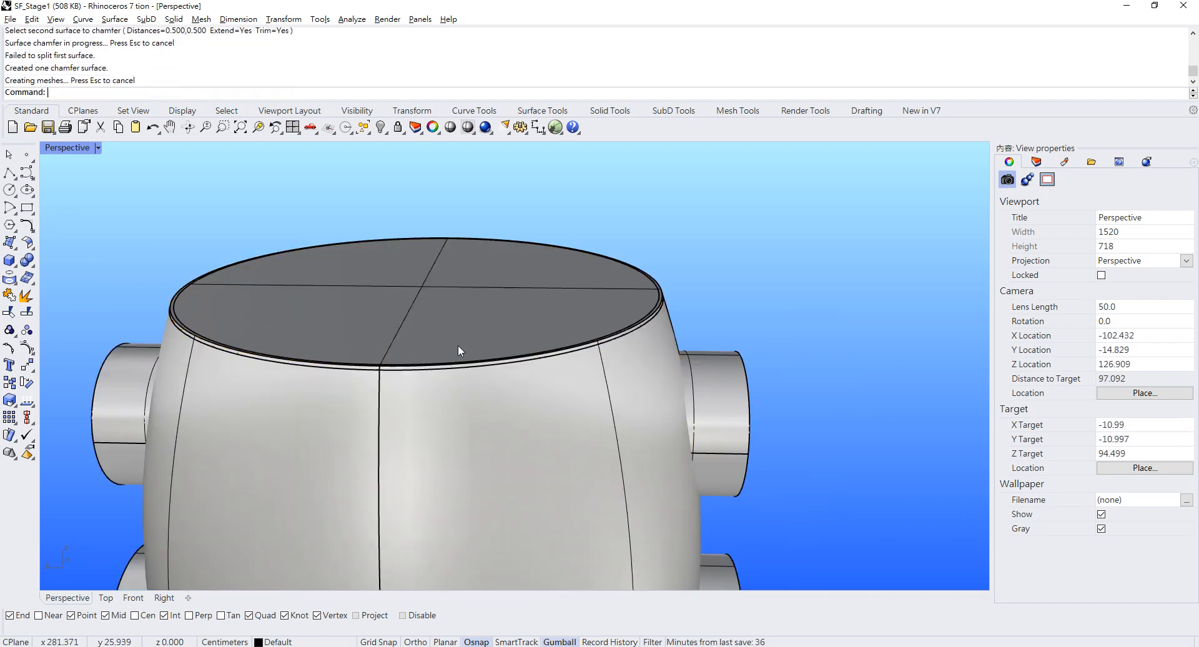
Select the four trimmed chamfer surfaces around the main body's top rim and join them into one polysurface
scroll(534, 356, up, 4)
scroll(569, 345, down, 8)
right_drag(488, 323, 488, 309)
drag(241, 248, 645, 361)
click(665, 301)
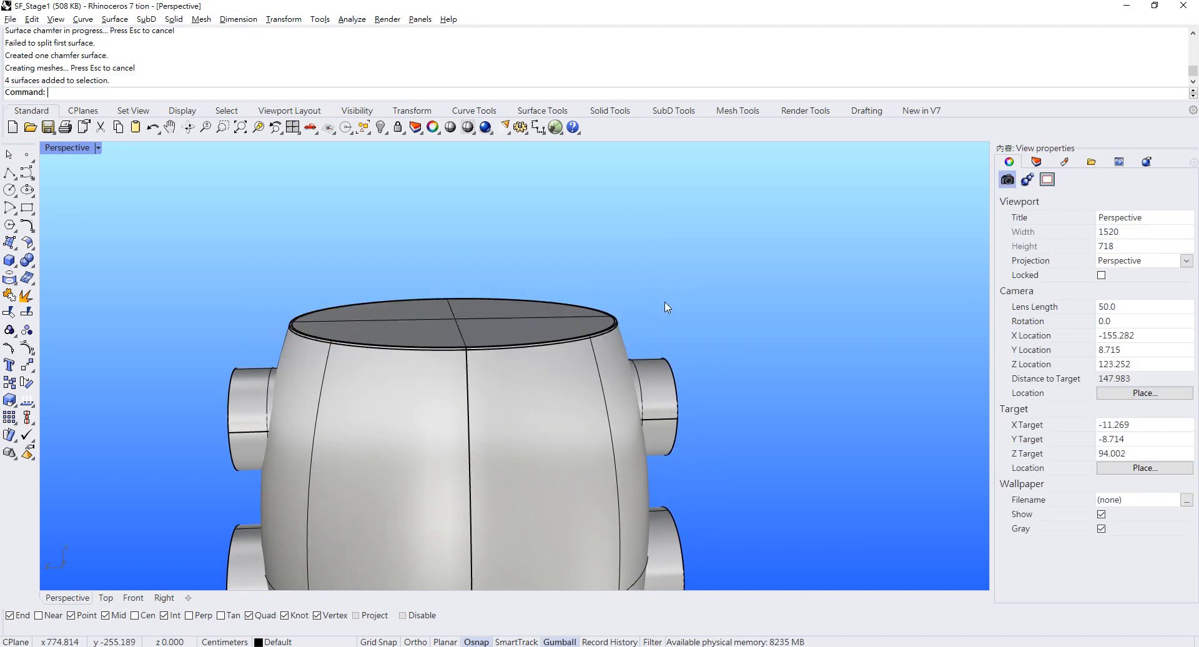
scroll(632, 318, up, 14)
scroll(655, 299, down, 12)
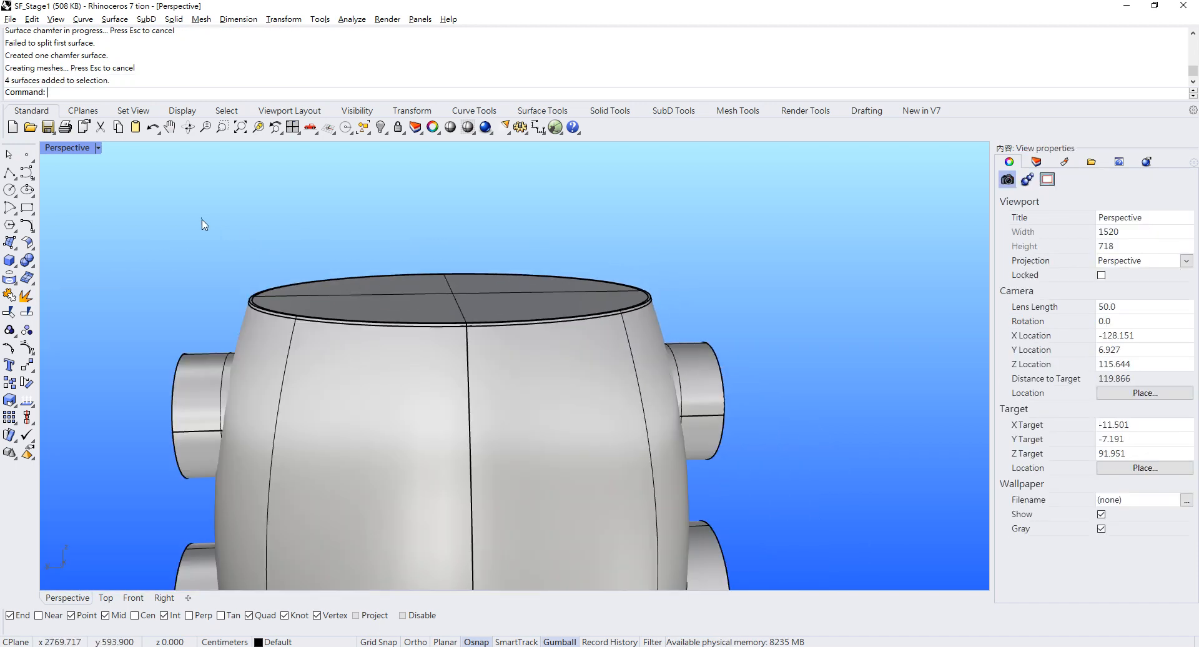
drag(204, 225, 752, 345)
scroll(587, 300, up, 3)
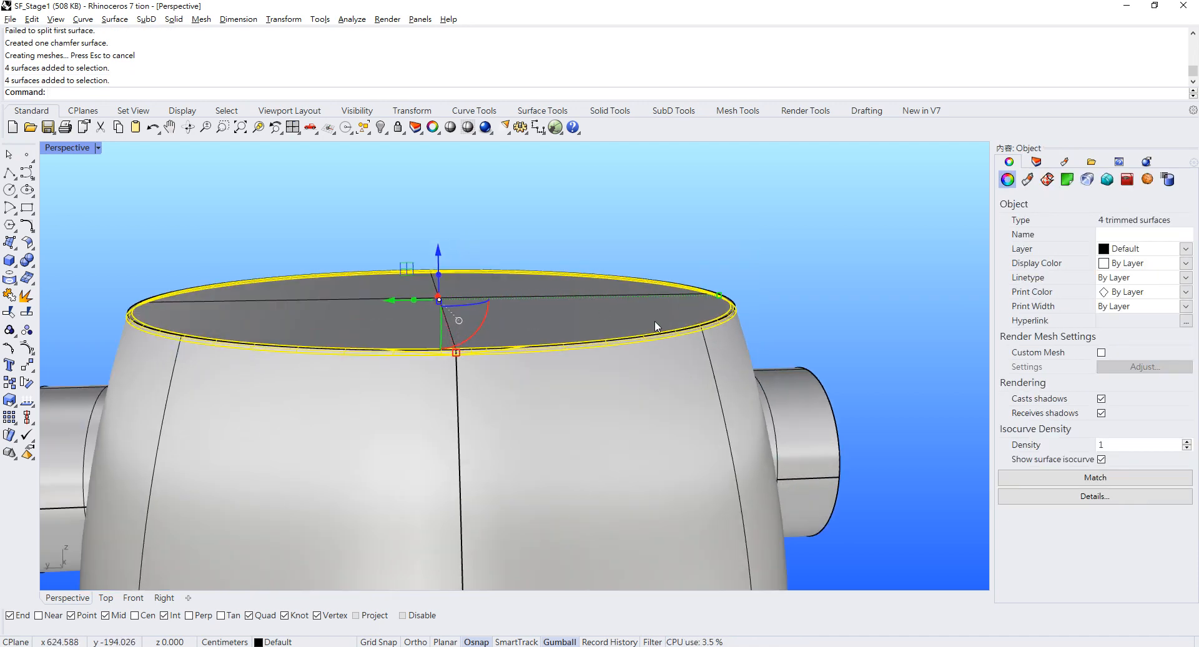
key(ctrl+j)
click(776, 317)
Try to trim the main body's top edge using the joined chamfer strip as the cutting object, and undo the trim
scroll(731, 331, up, 4)
scroll(712, 313, up, 2)
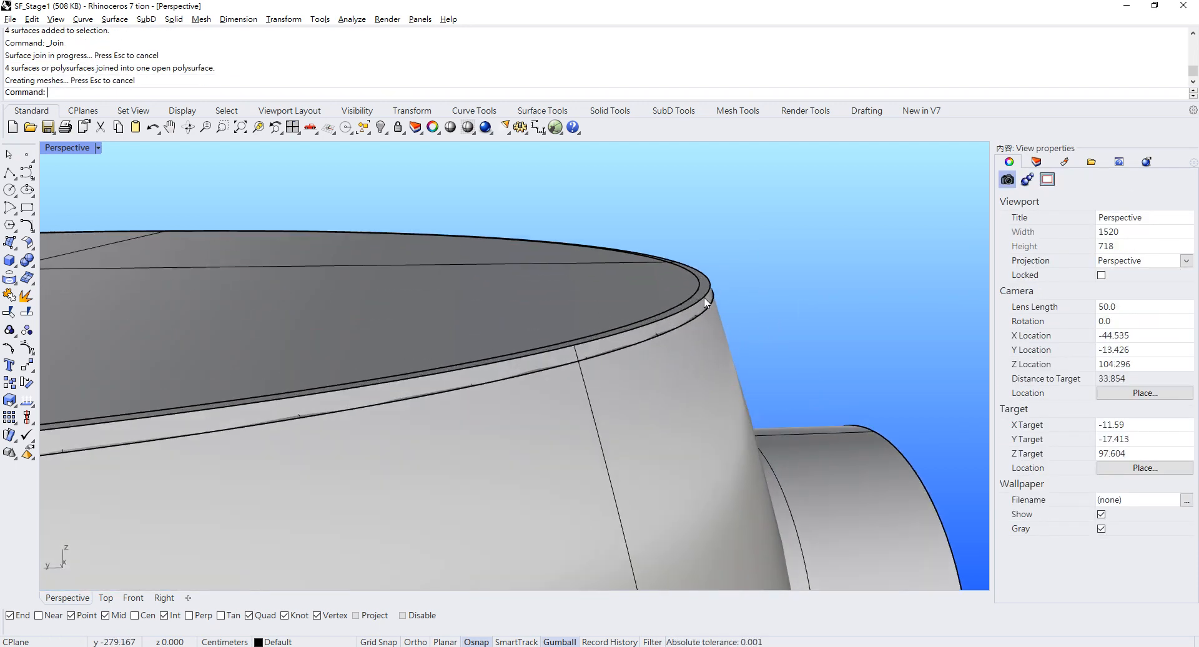
click(694, 304)
click(723, 282)
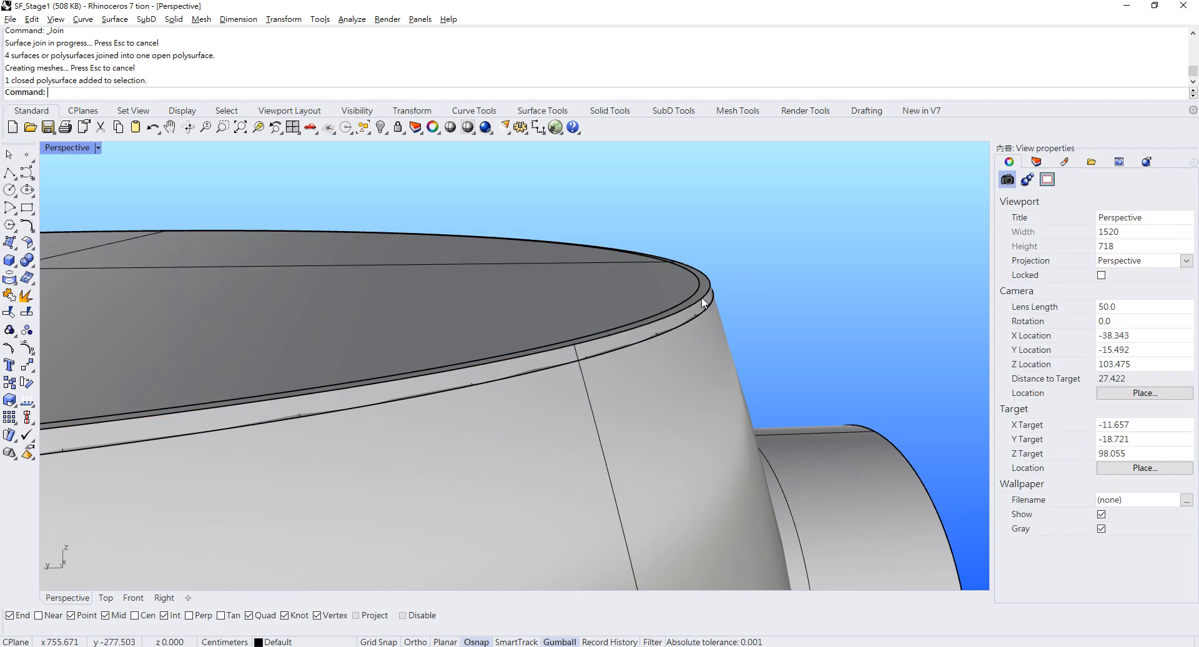
click(702, 297)
click(703, 298)
key(Escape)
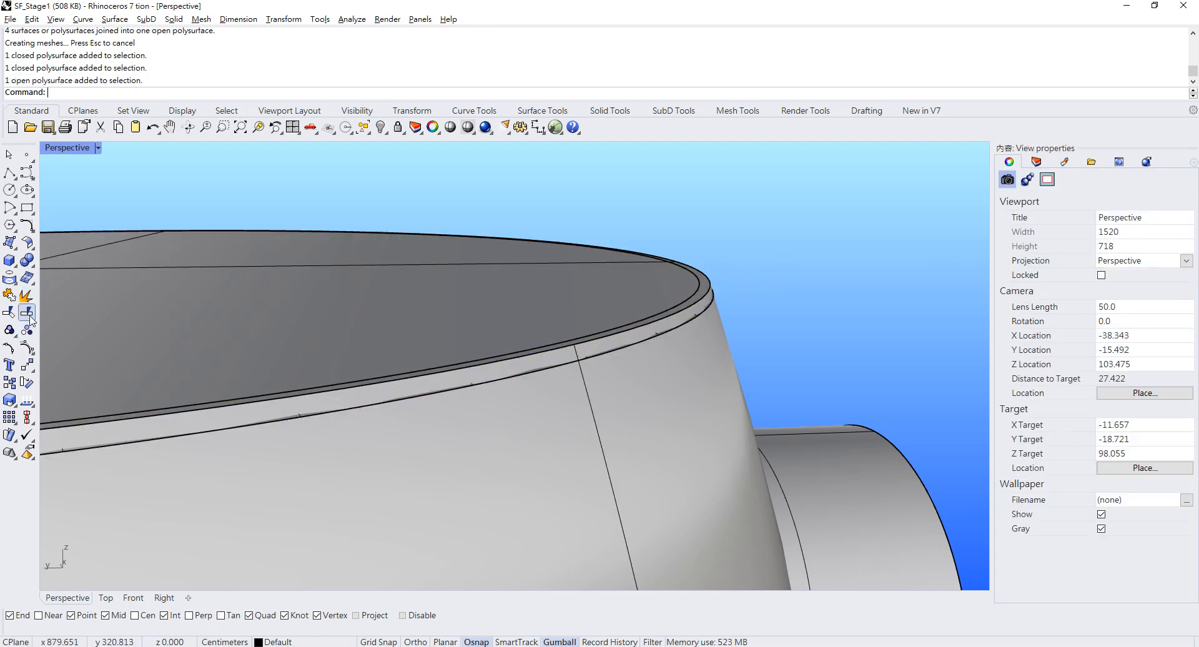
click(11, 314)
scroll(700, 289, up, 3)
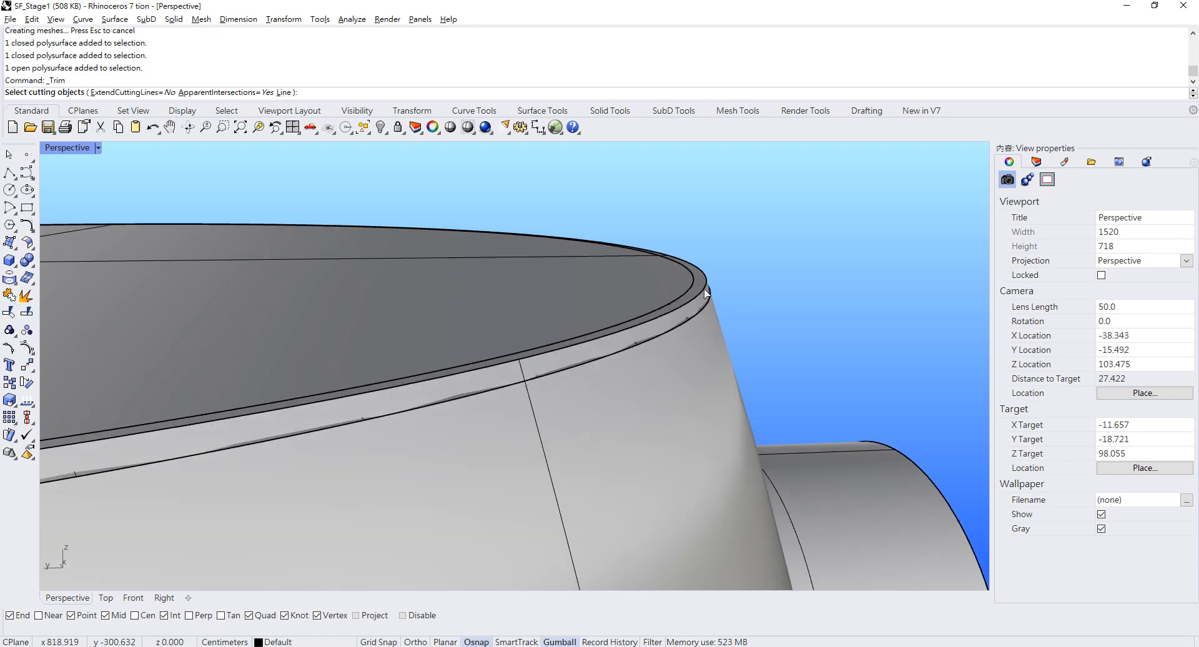
click(700, 289)
click(736, 325)
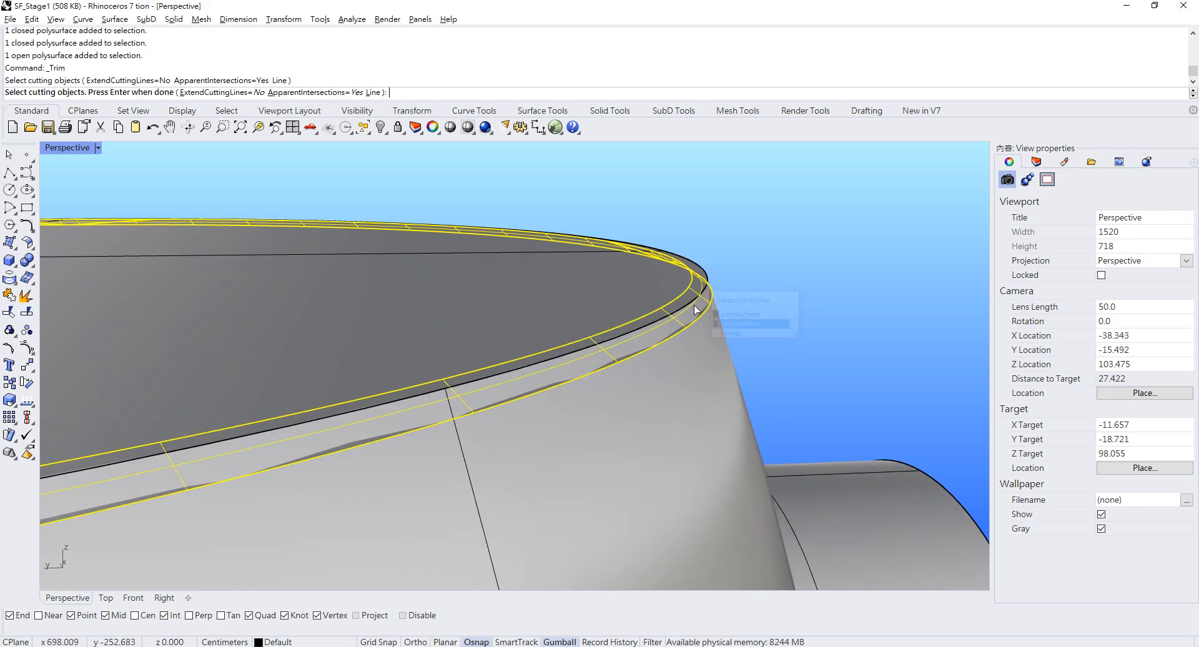
key(Return)
click(703, 268)
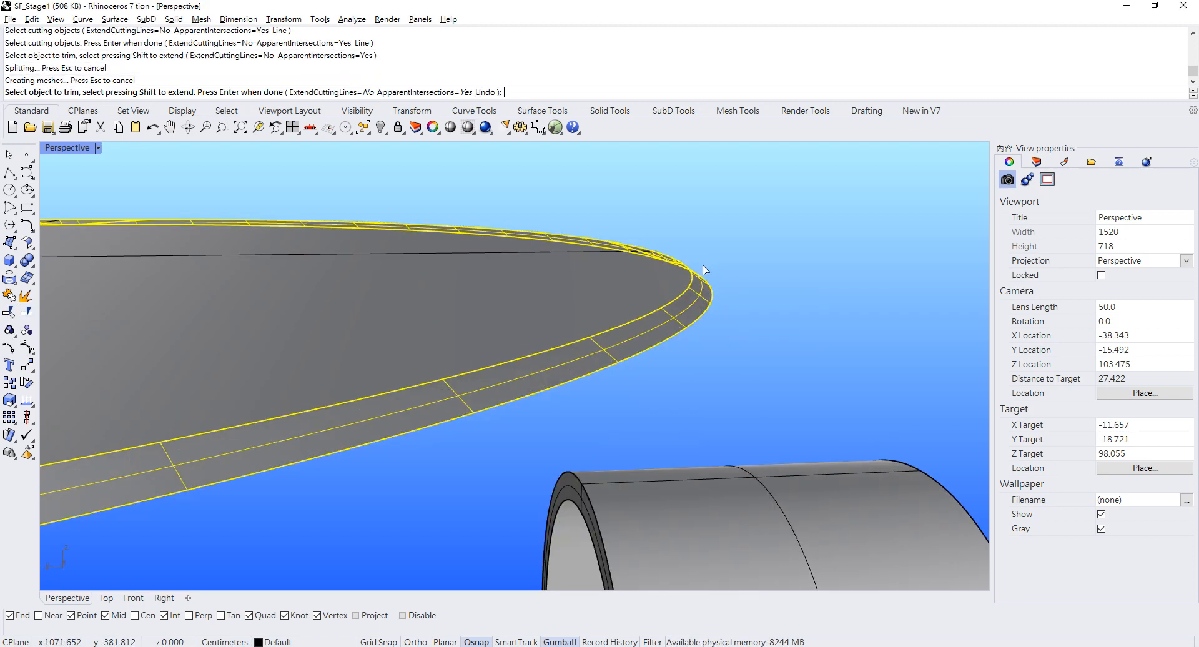
key(ctrl+z)
key(Return)
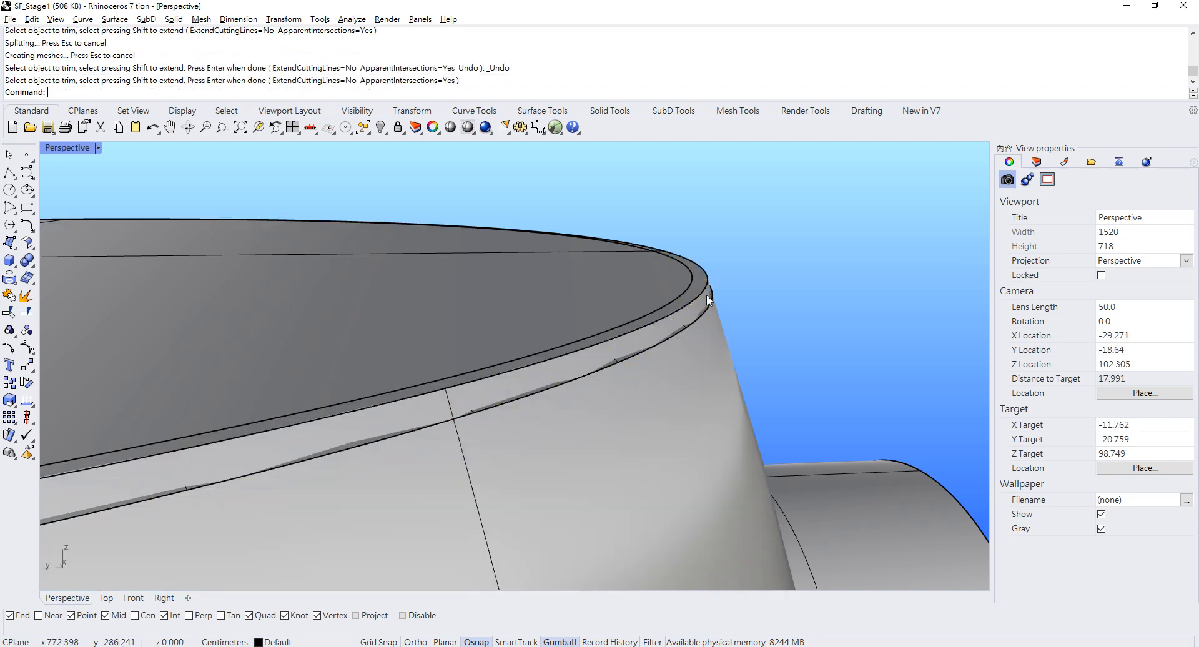
scroll(706, 294, up, 3)
scroll(674, 297, down, 2)
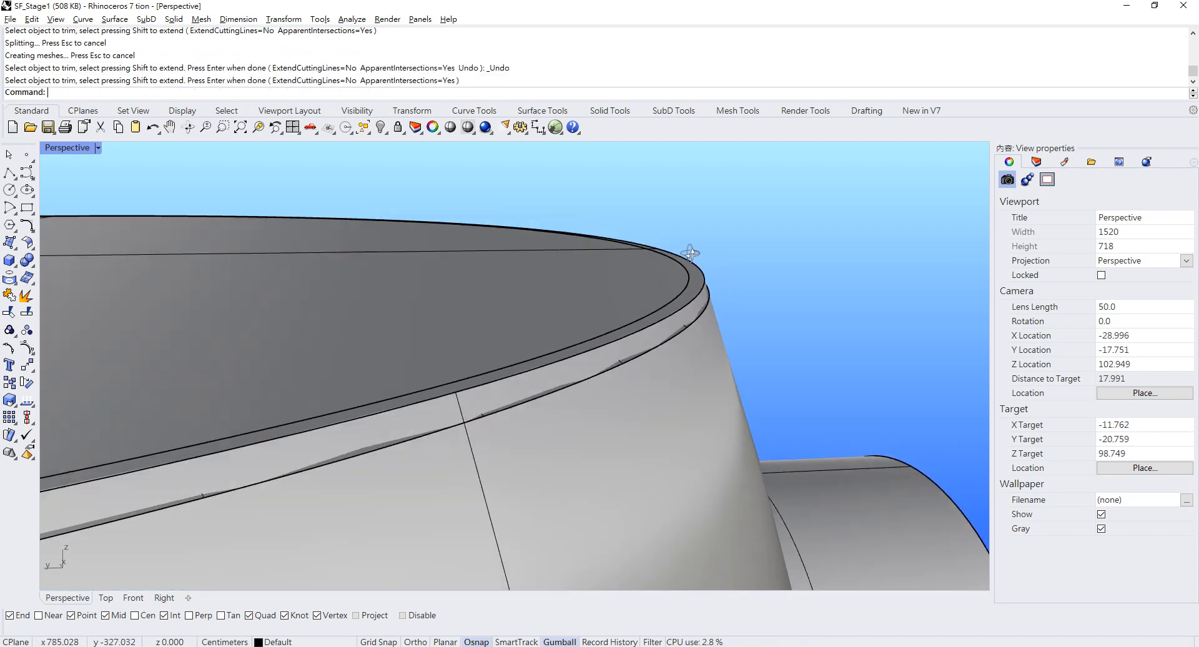
click(675, 281)
scroll(687, 275, down, 5)
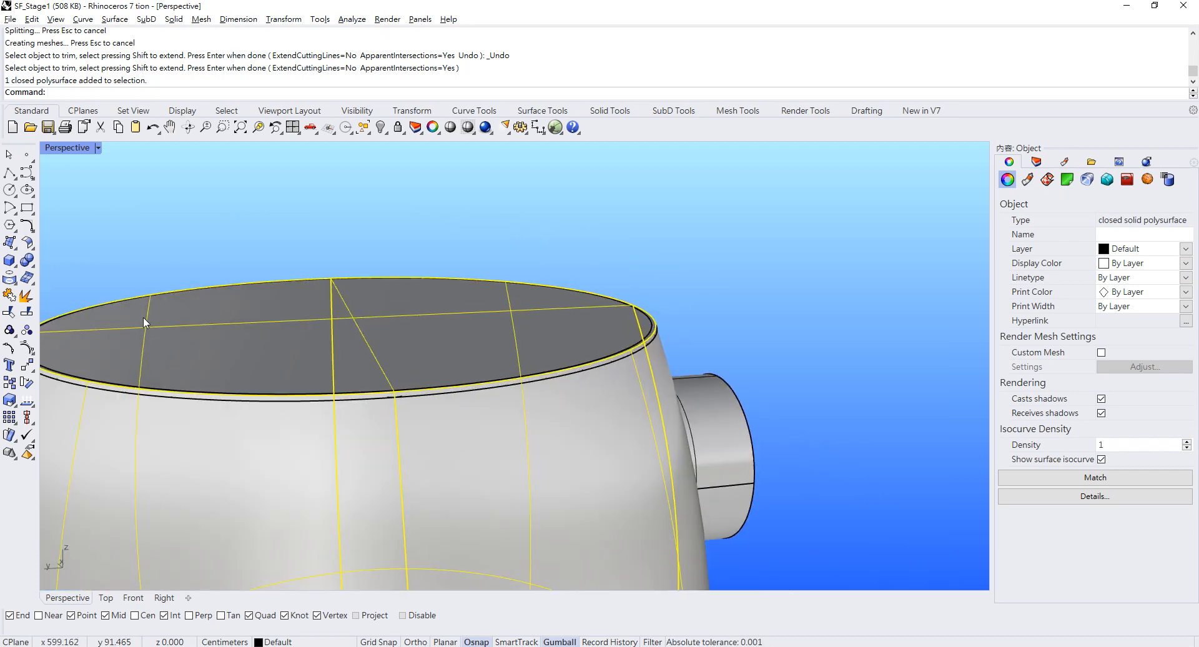
key(Escape)
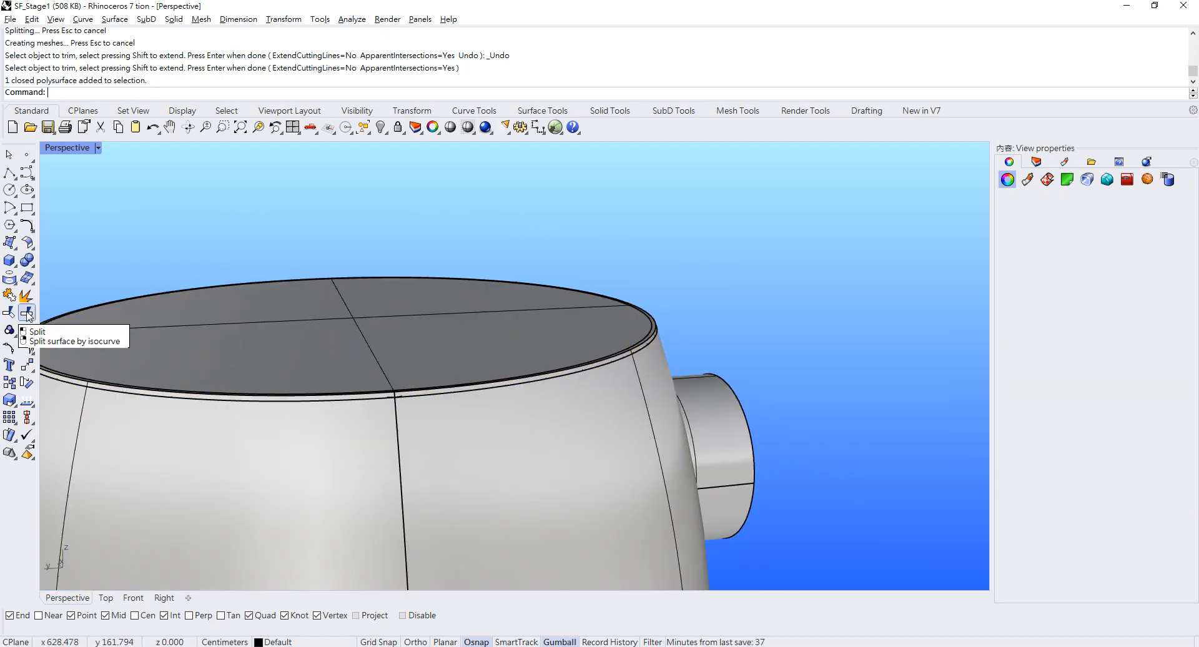
click(27, 314)
scroll(722, 281, up, 5)
click(591, 379)
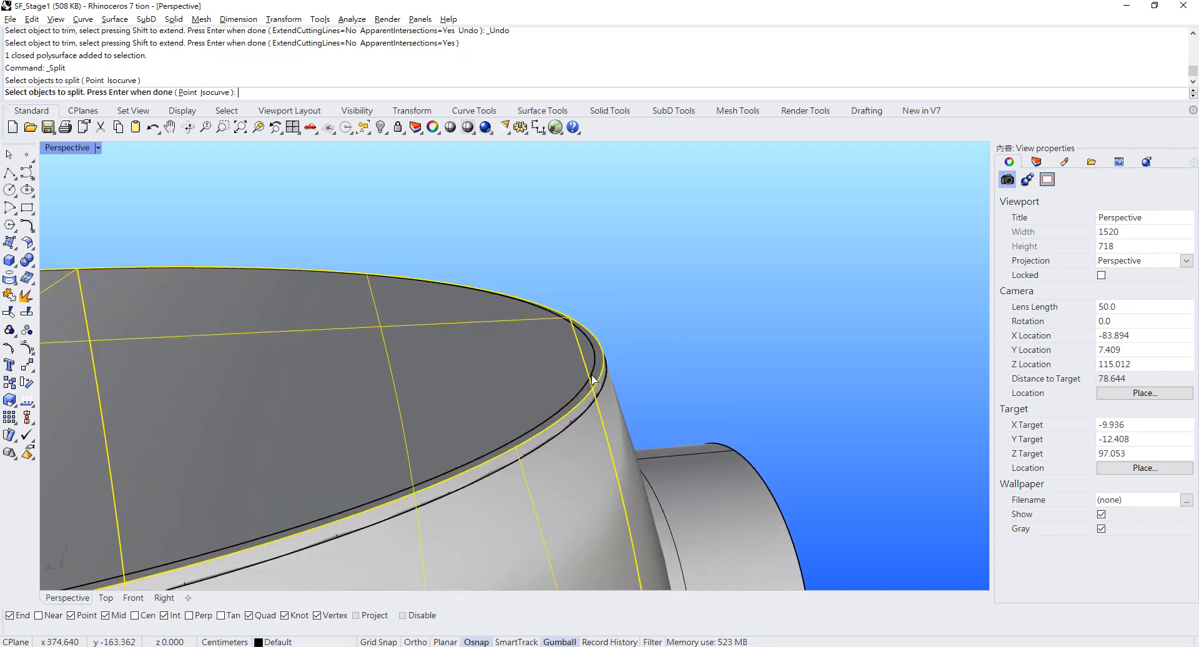
key(Escape)
Split the main body with the joined chamfer strip as the cutting object and check the separate pieces around the rim
key(Return)
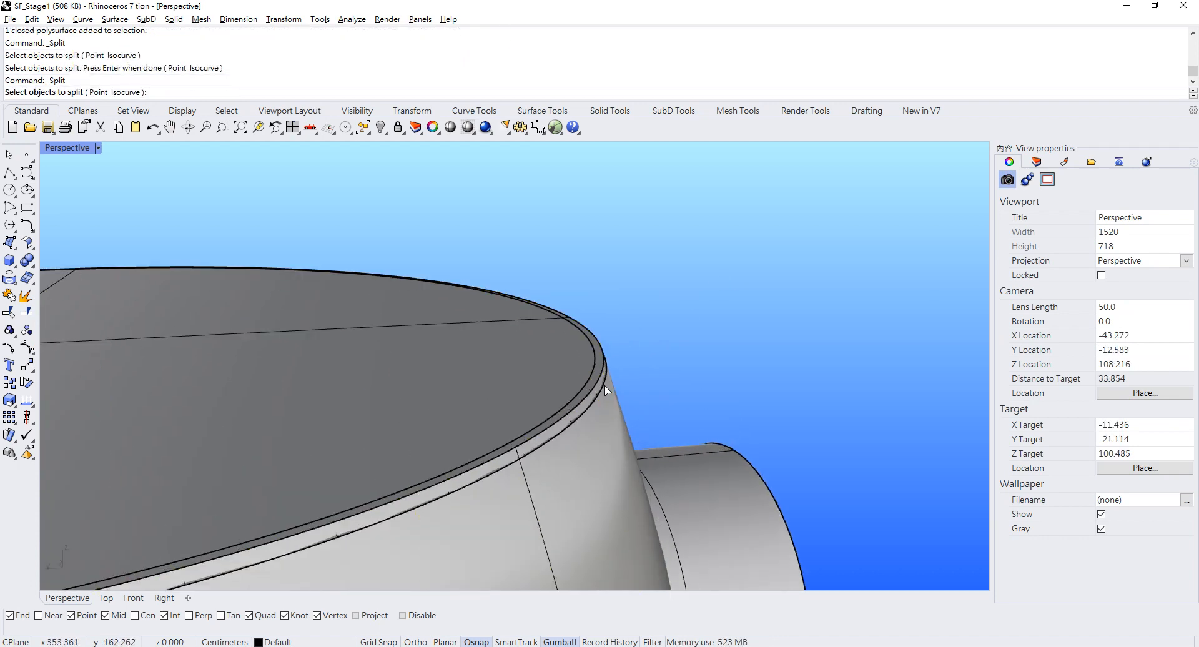
click(605, 388)
click(603, 391)
mouse_move(617, 356)
right_down()
mouse_move(607, 358)
mouse_move(629, 347)
right_up()
ctrl+click(580, 411)
right_drag(580, 413, 544, 381)
key(Return)
click(545, 381)
key(Return)
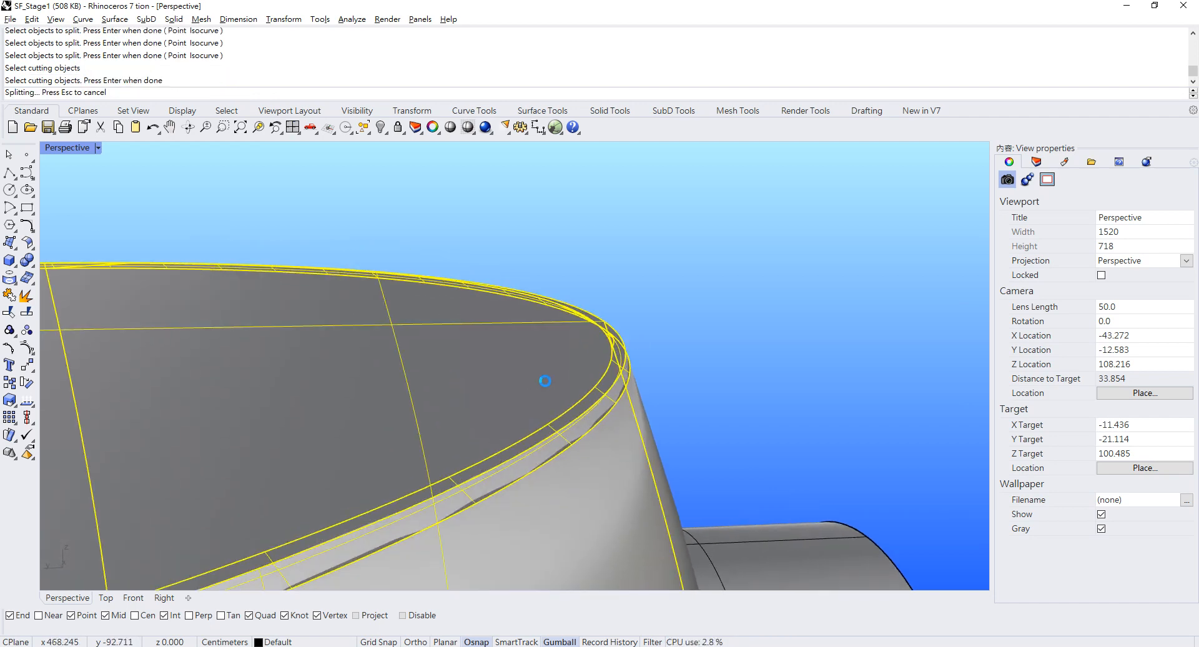
click(618, 382)
key(Escape)
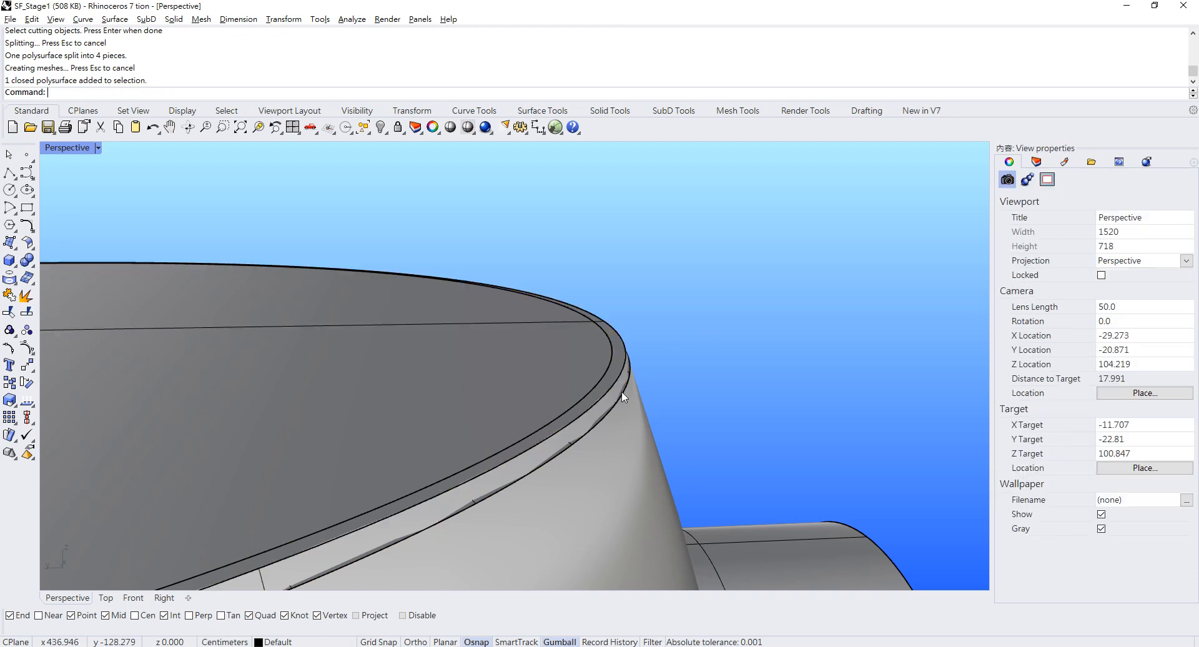
click(621, 394)
key(Escape)
right_drag(661, 376, 610, 372)
scroll(735, 365, down, 8)
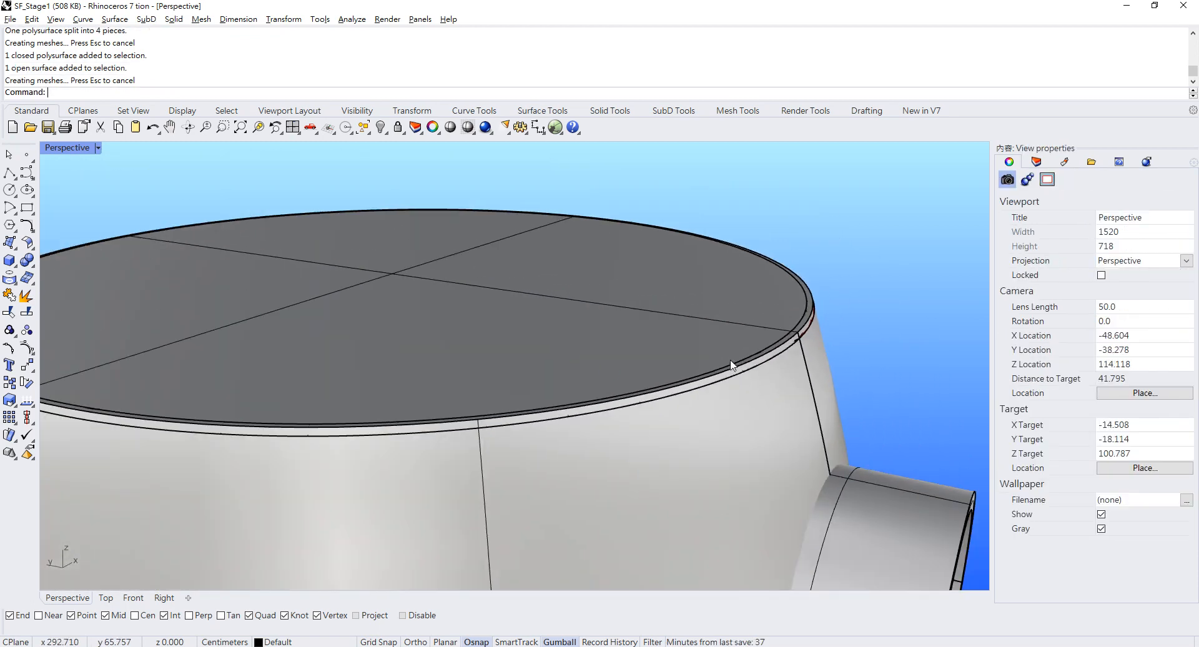
Explode the barrel-shaped body into separate surfaces
scroll(734, 366, up, 2)
click(200, 394)
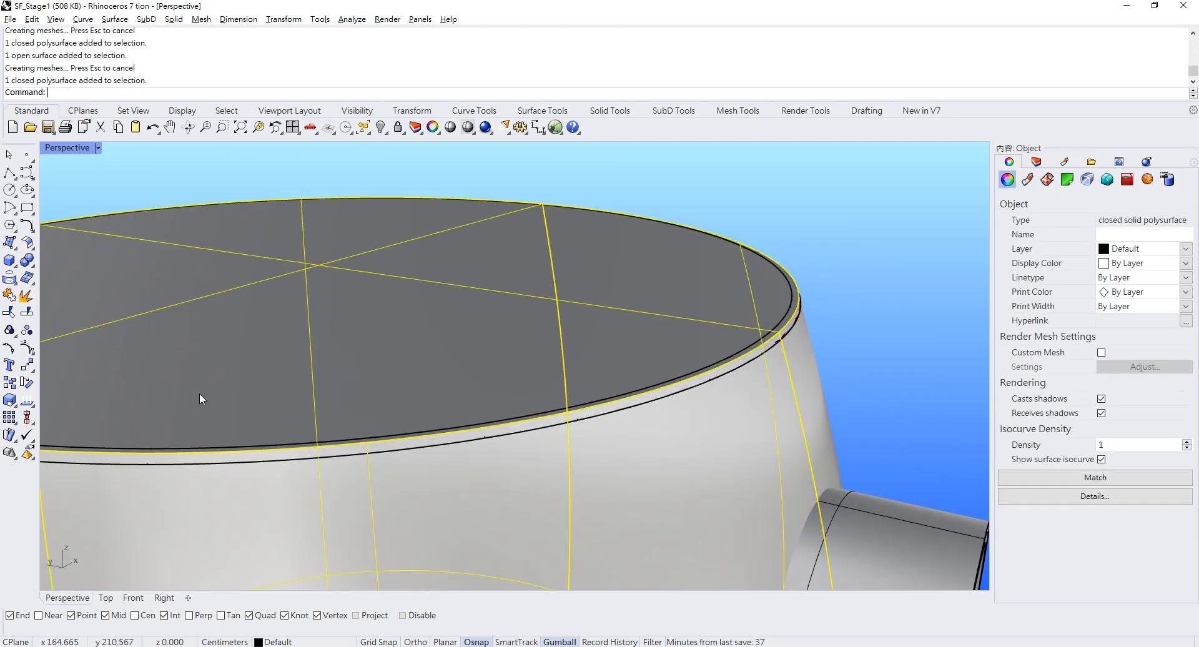
click(27, 295)
scroll(756, 334, up, 2)
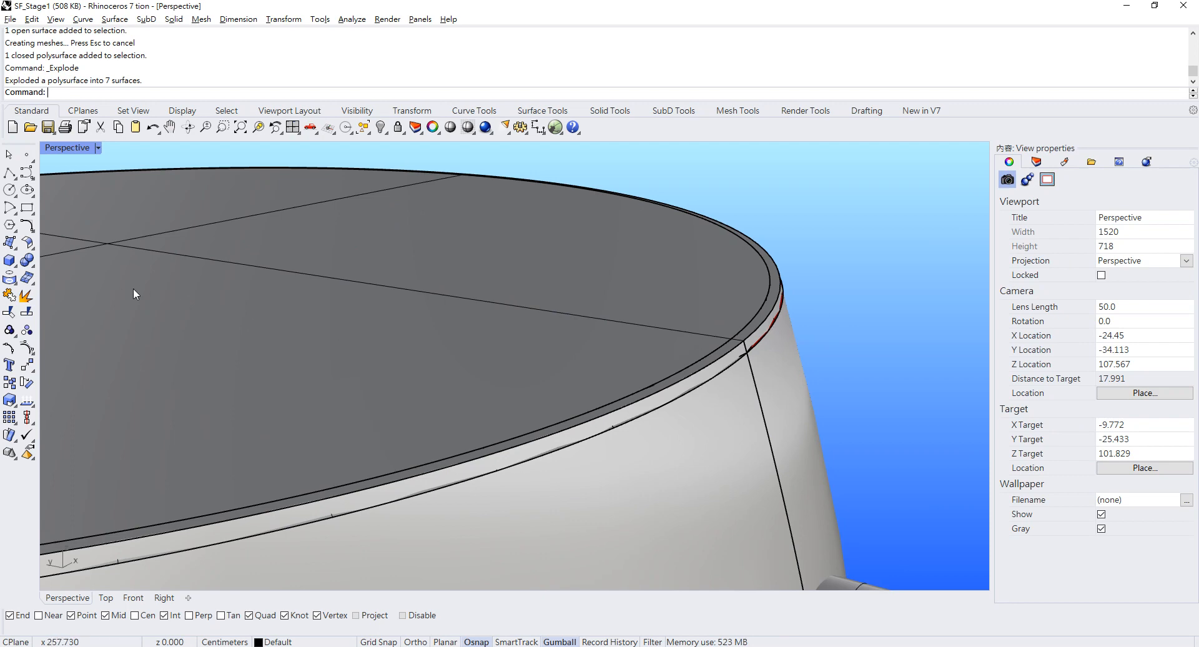
click(27, 311)
click(10, 312)
scroll(757, 316, down, 1)
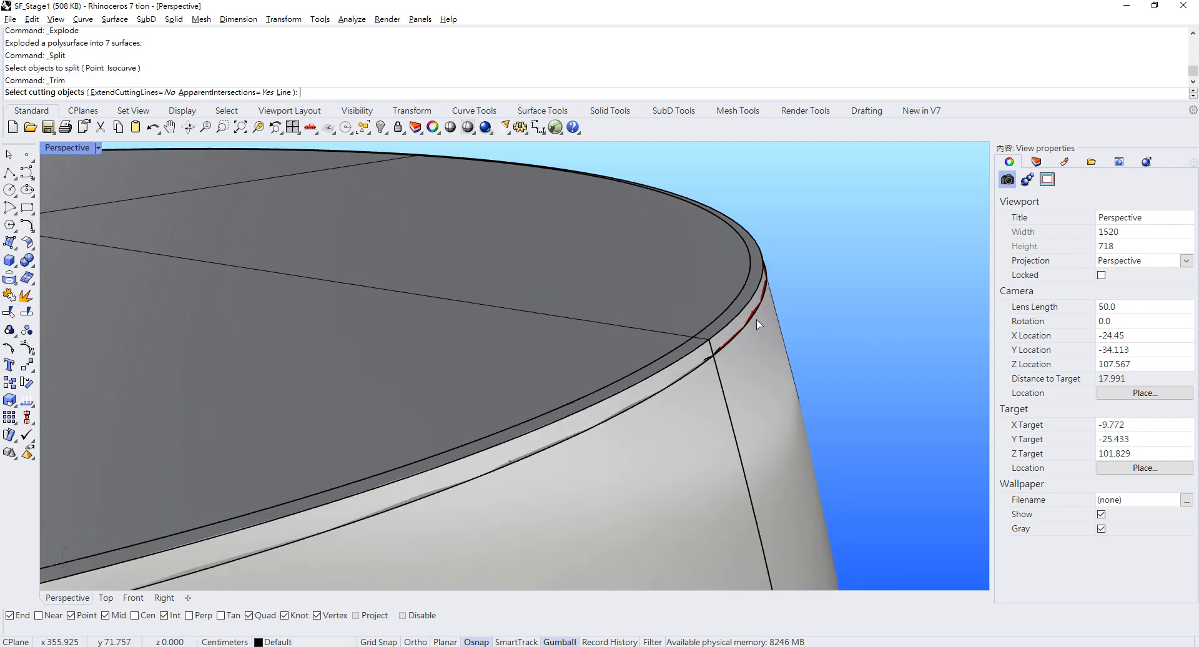
click(742, 301)
key(Escape)
Isolate the top face together with the chamfer strips around its rim
scroll(748, 309, up, 2)
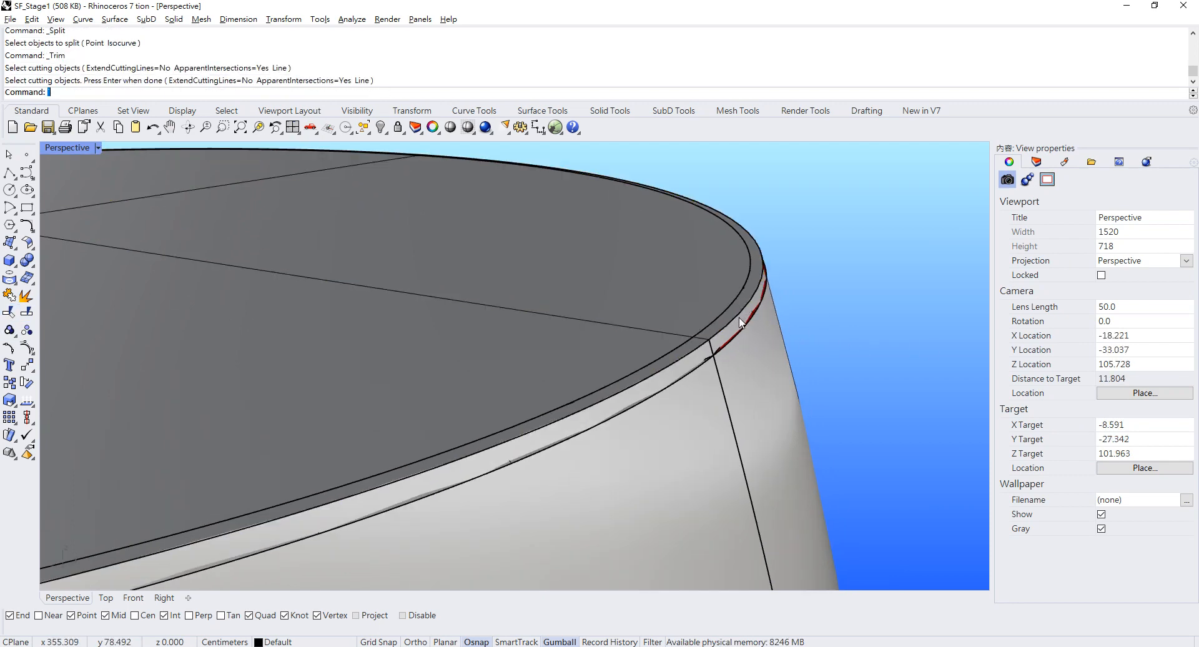
click(738, 296)
click(796, 334)
scroll(763, 324, down, 3)
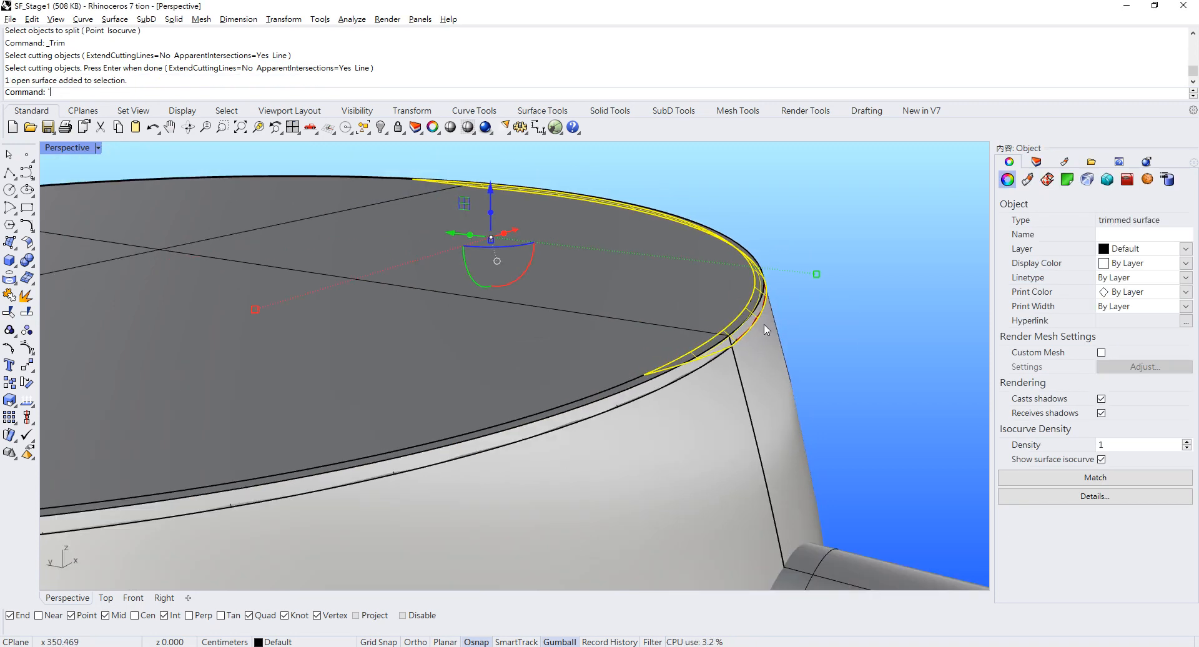
key(Escape)
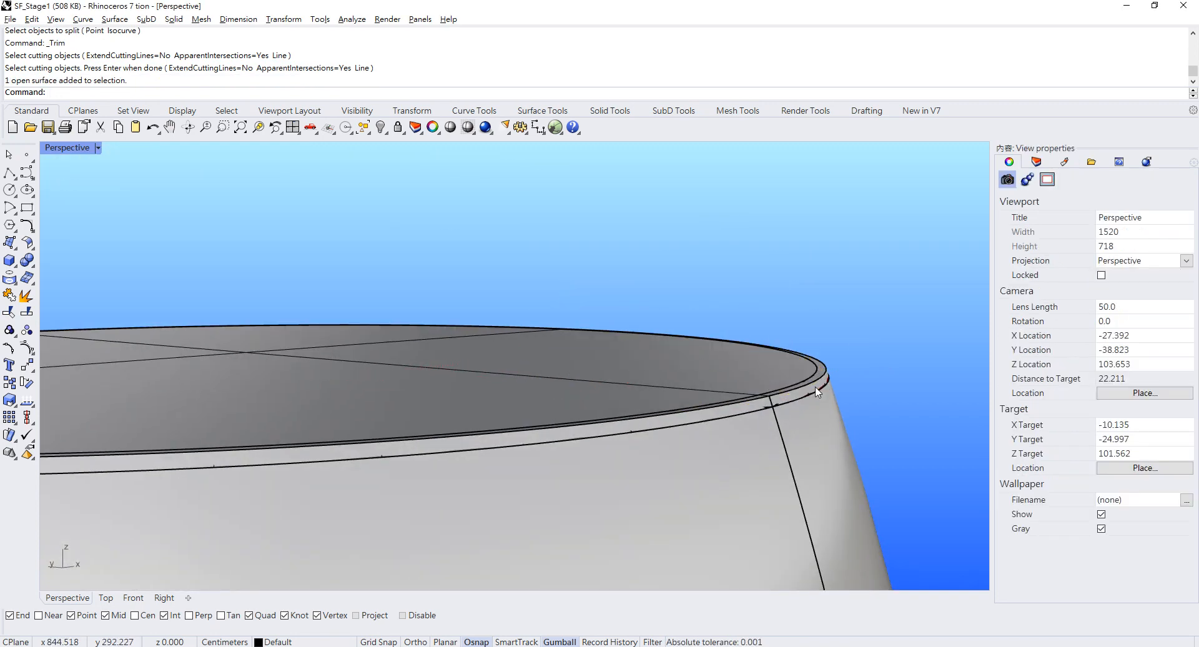
scroll(563, 325, down, 5)
drag(409, 274, 878, 404)
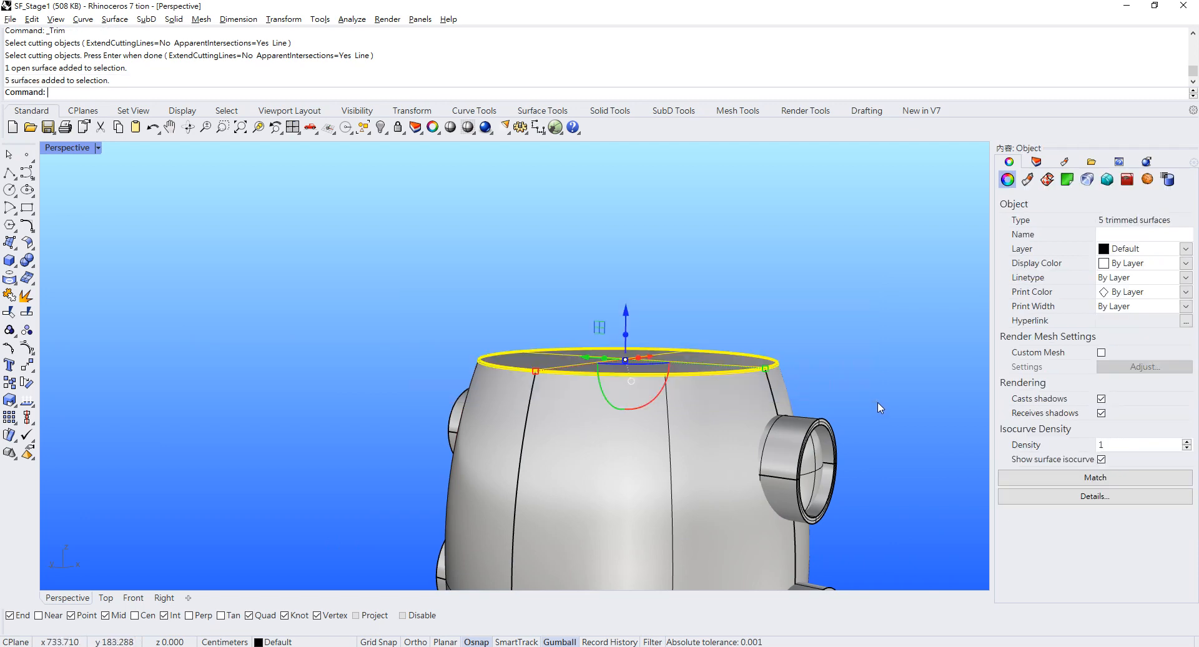
click(381, 127)
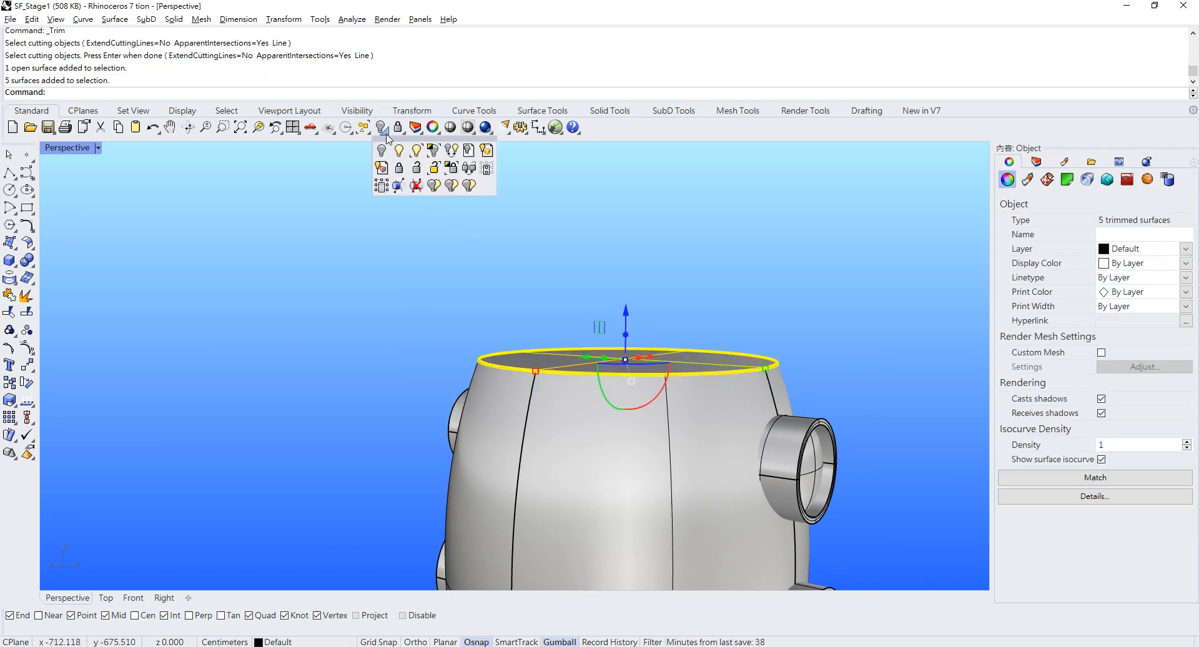
click(434, 150)
Examine how the chamfer strips meet along the isolated rim at the quarter points
scroll(786, 379, up, 12)
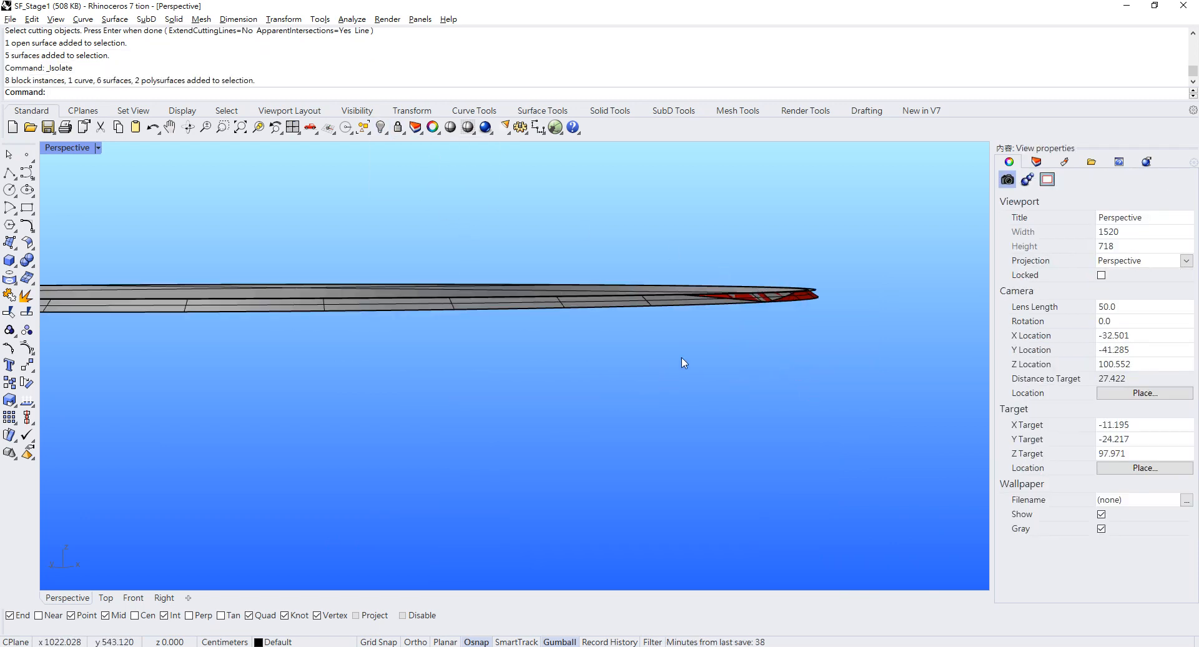
click(783, 295)
click(803, 326)
scroll(698, 310, down, 10)
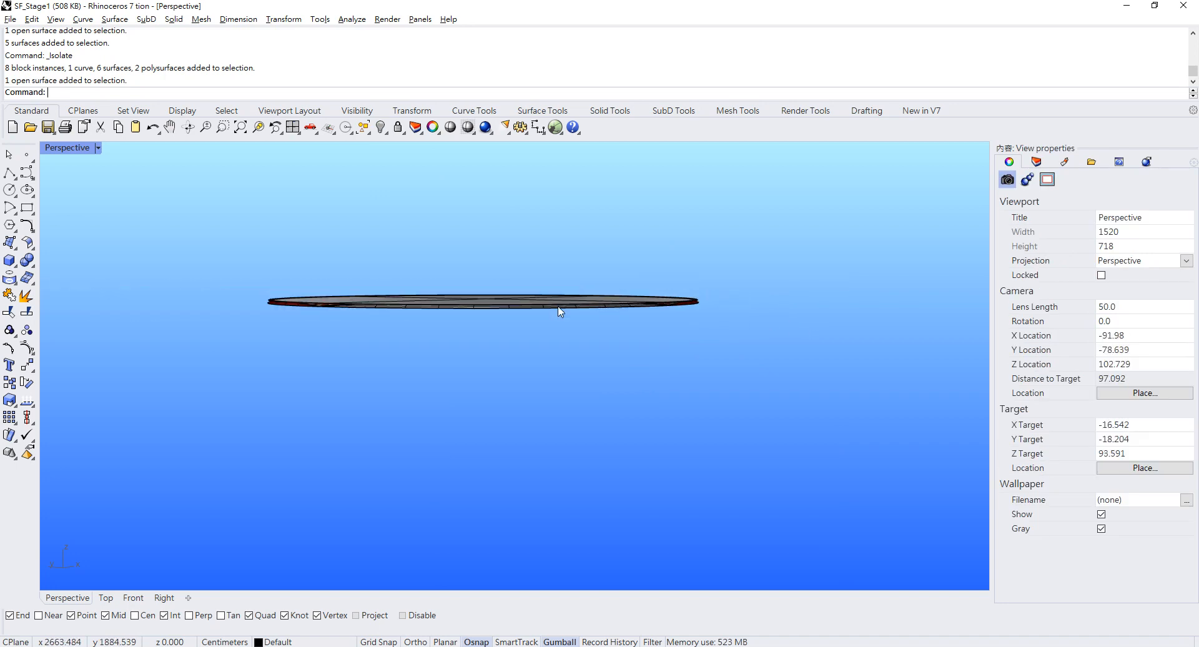
right_drag(562, 312, 685, 340)
scroll(527, 343, up, 6)
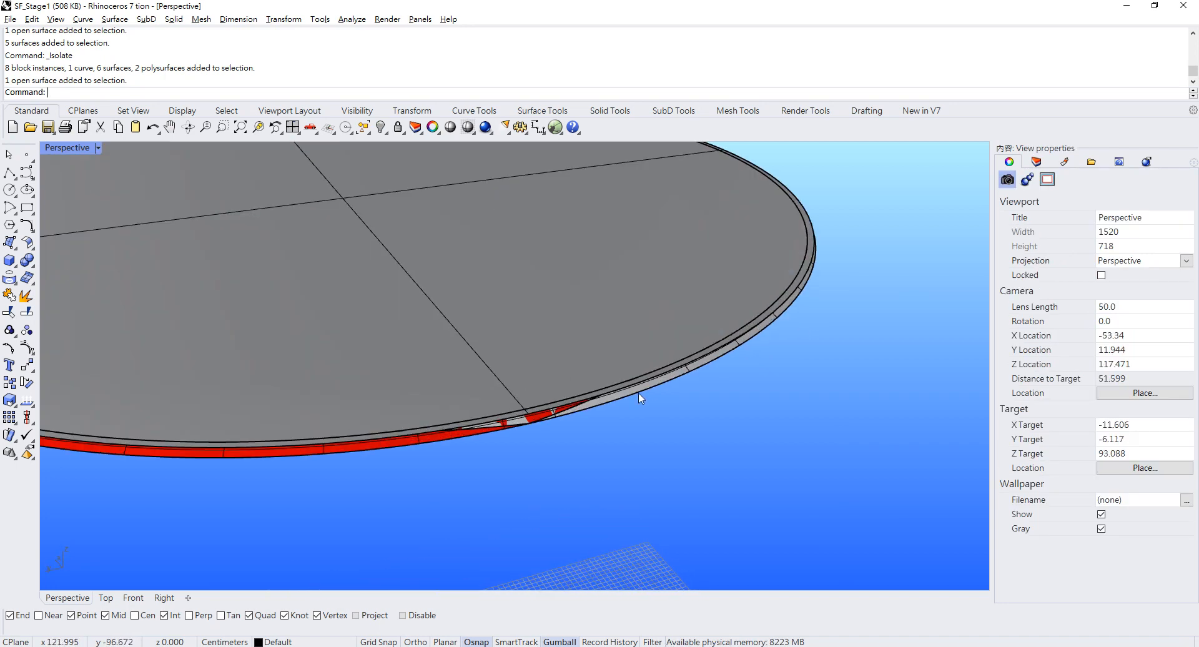
right_drag(609, 384, 717, 364)
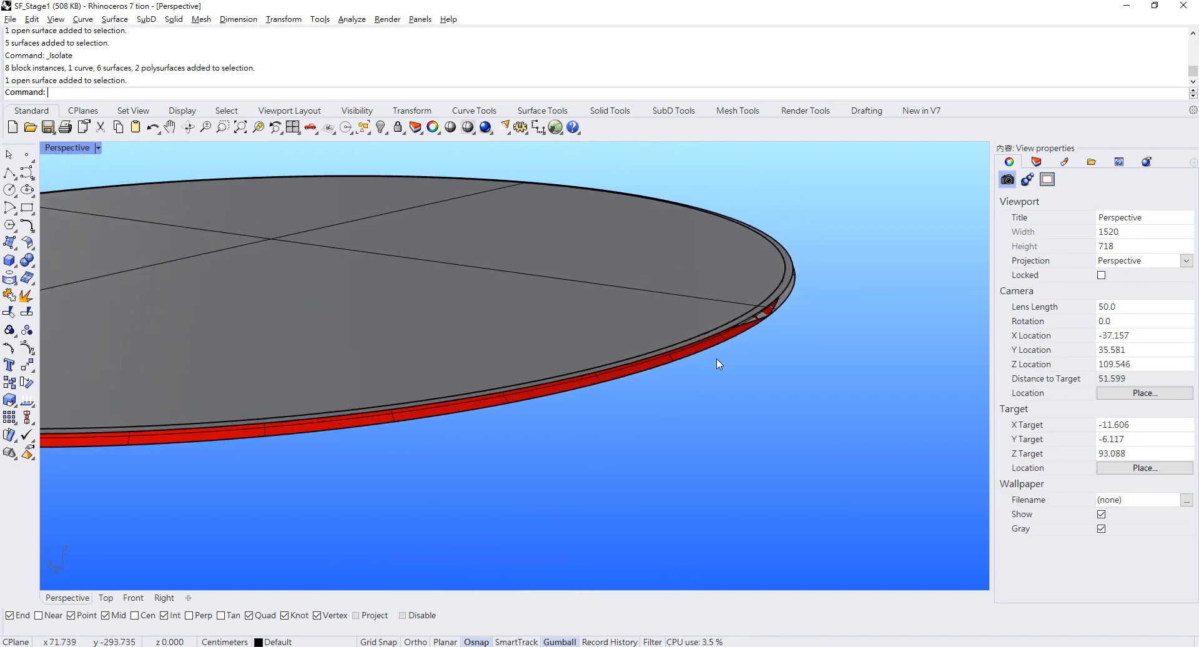
Undo the isolation, the explode, the join and the surface chamfers on the body's top rim
key(ctrl+z)
key(ctrl+z)
key(ctrl+z)
key(ctrl+z)
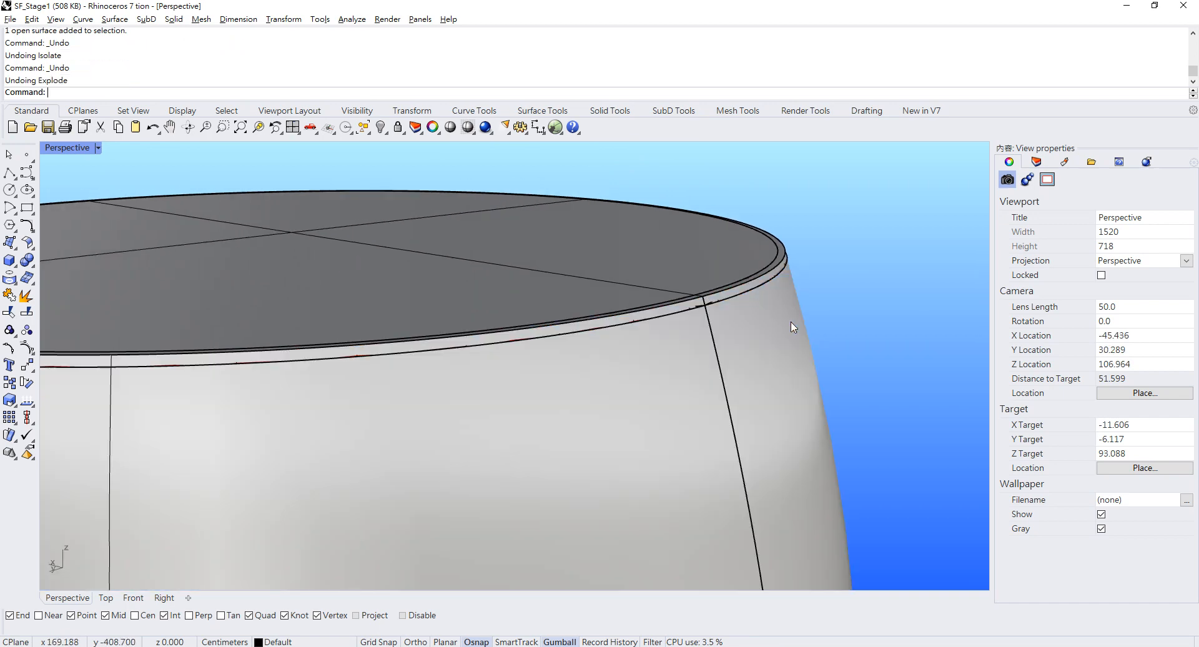
key(ctrl+z)
scroll(791, 321, down, 5)
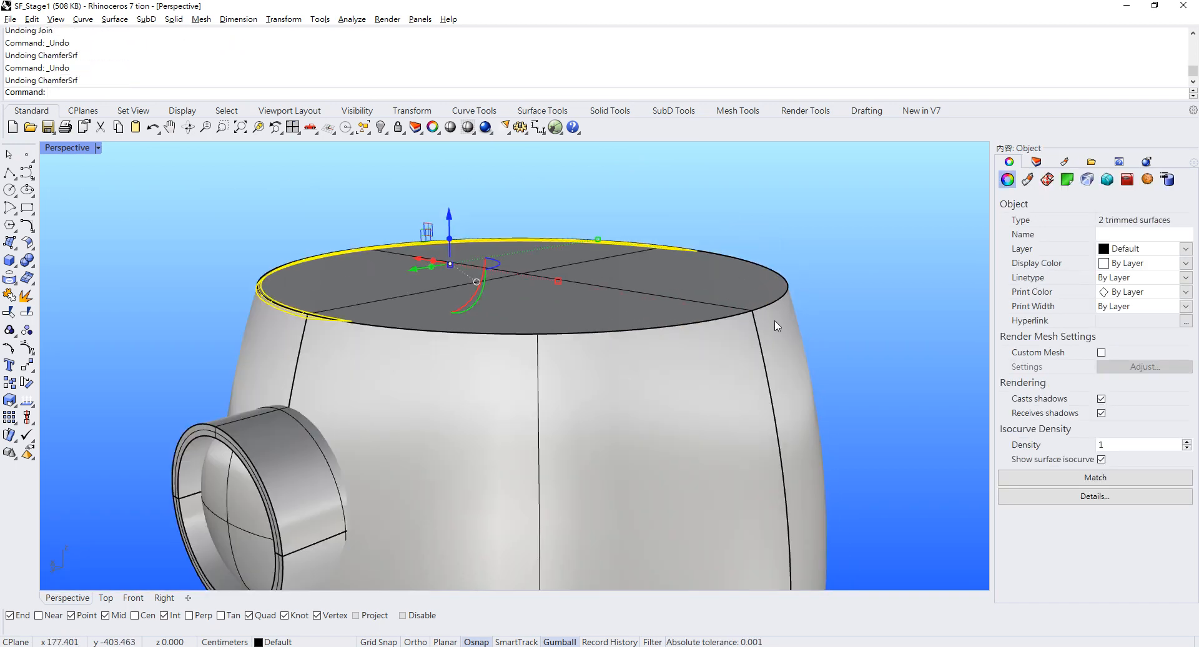
click(615, 374)
key(ctrl+z)
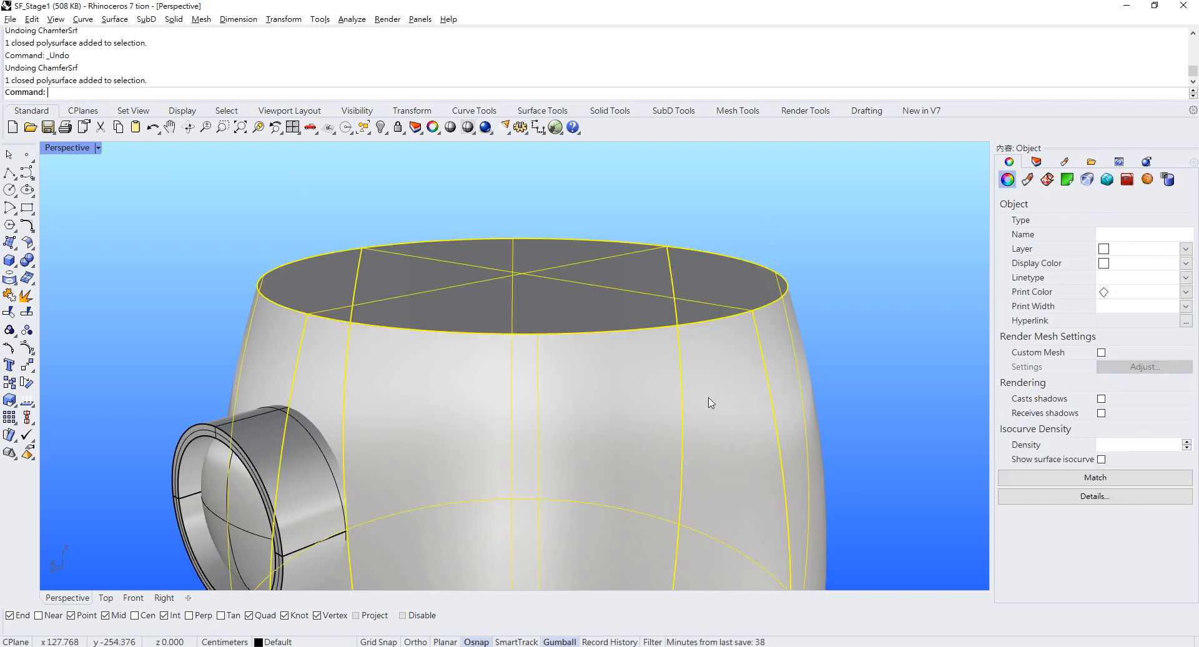
Isolate the barrel-shaped body and explode it into separate surfaces
right_drag(655, 373, 598, 361)
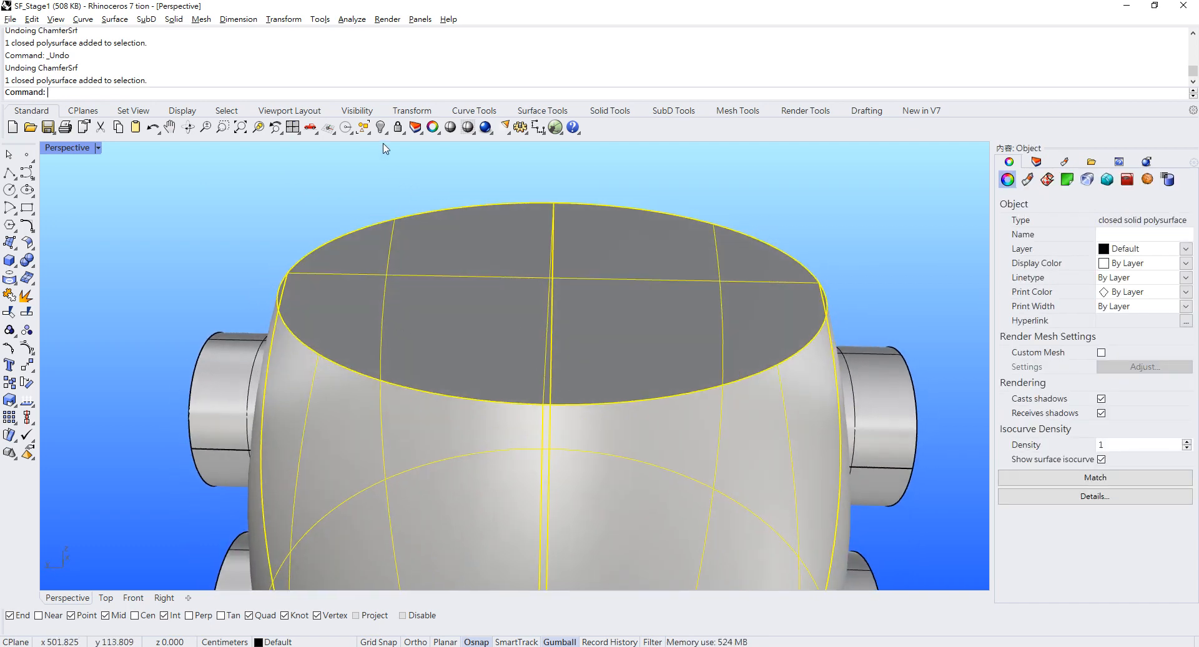
click(381, 127)
click(434, 152)
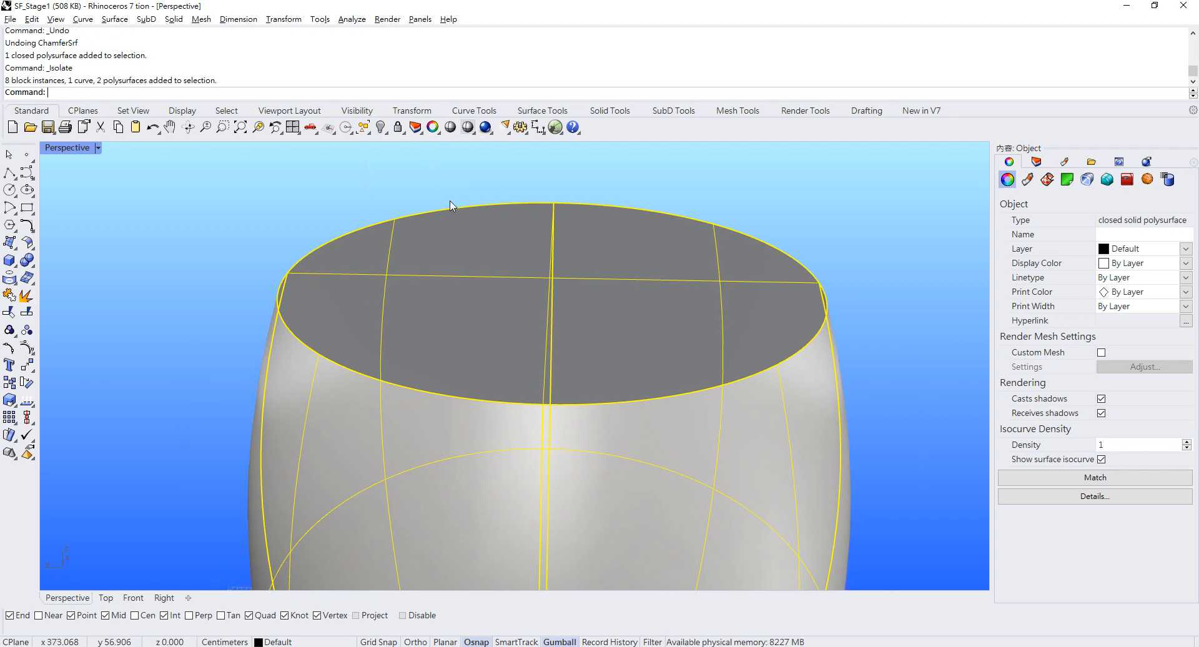
right_drag(333, 211, 450, 219)
click(465, 288)
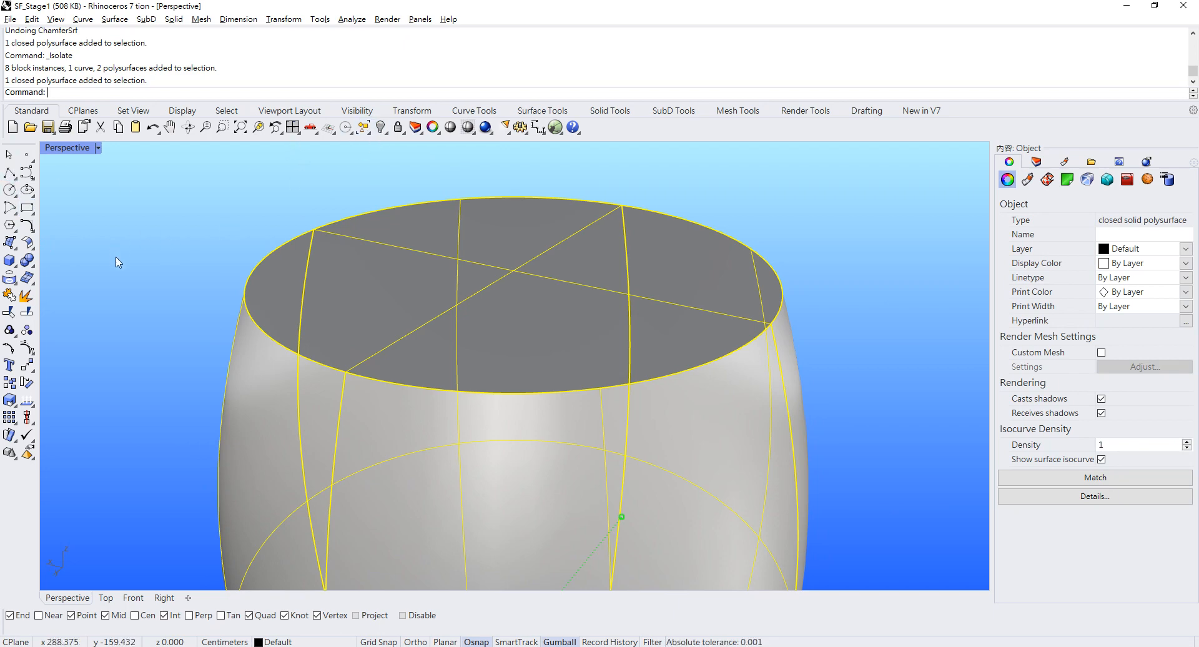
click(401, 365)
click(31, 298)
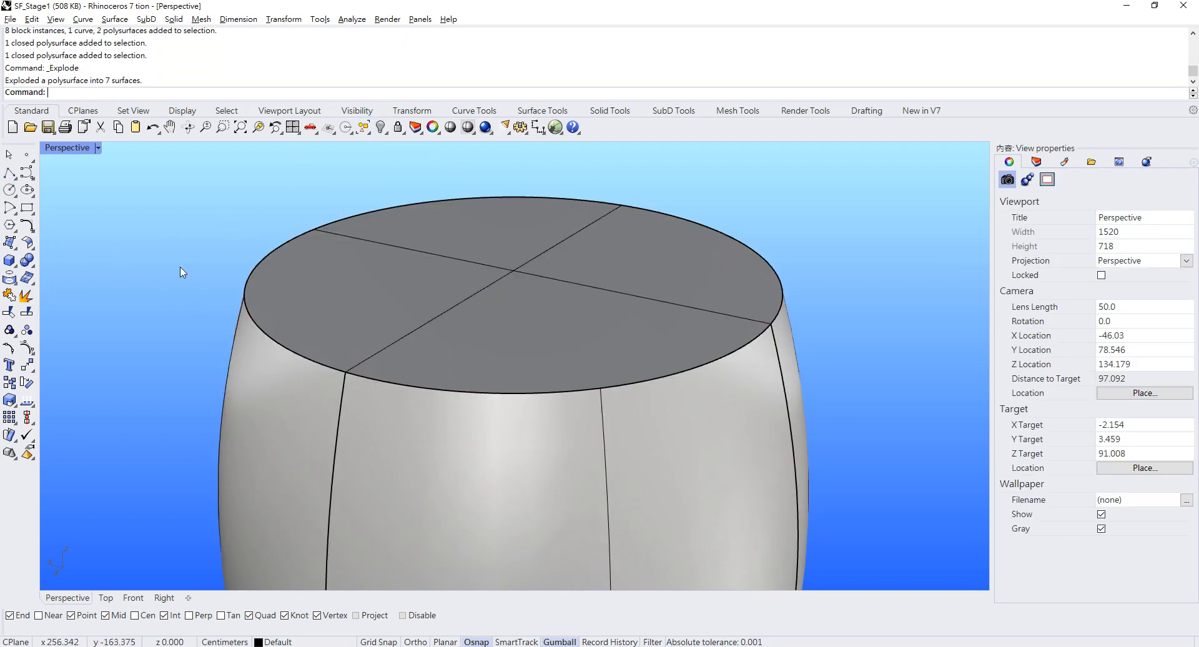
Draw two crossing straight polylines over the top face, each joining opposite wall seam ends on the rim
click(10, 173)
click(314, 230)
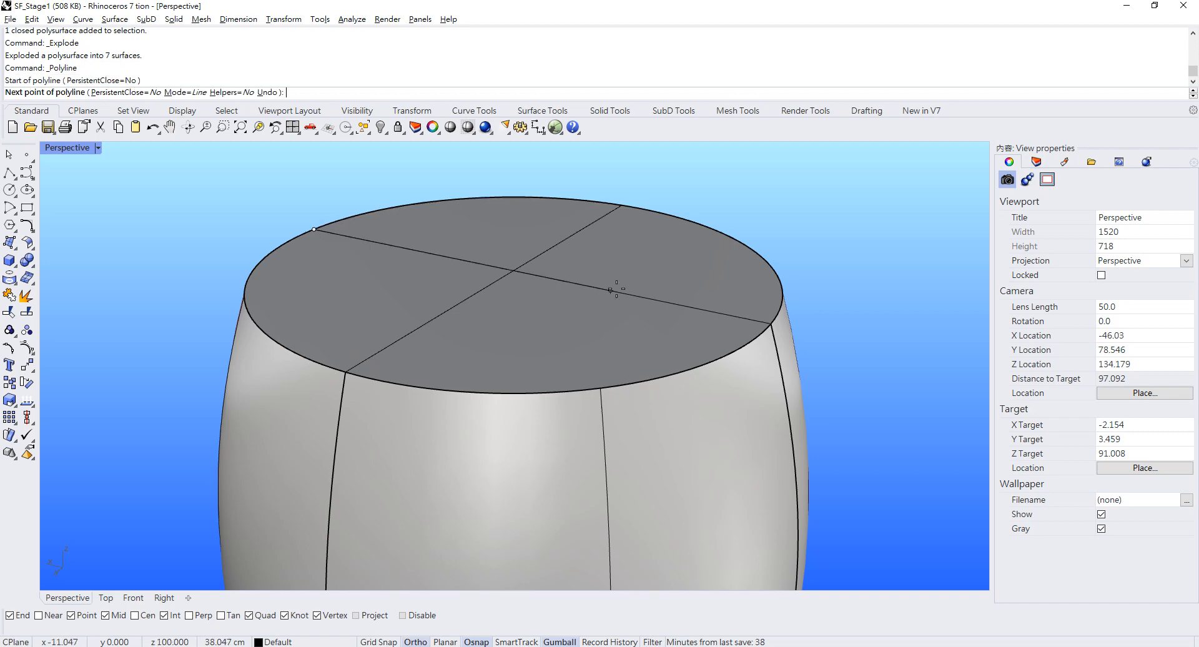
click(773, 322)
key(Return)
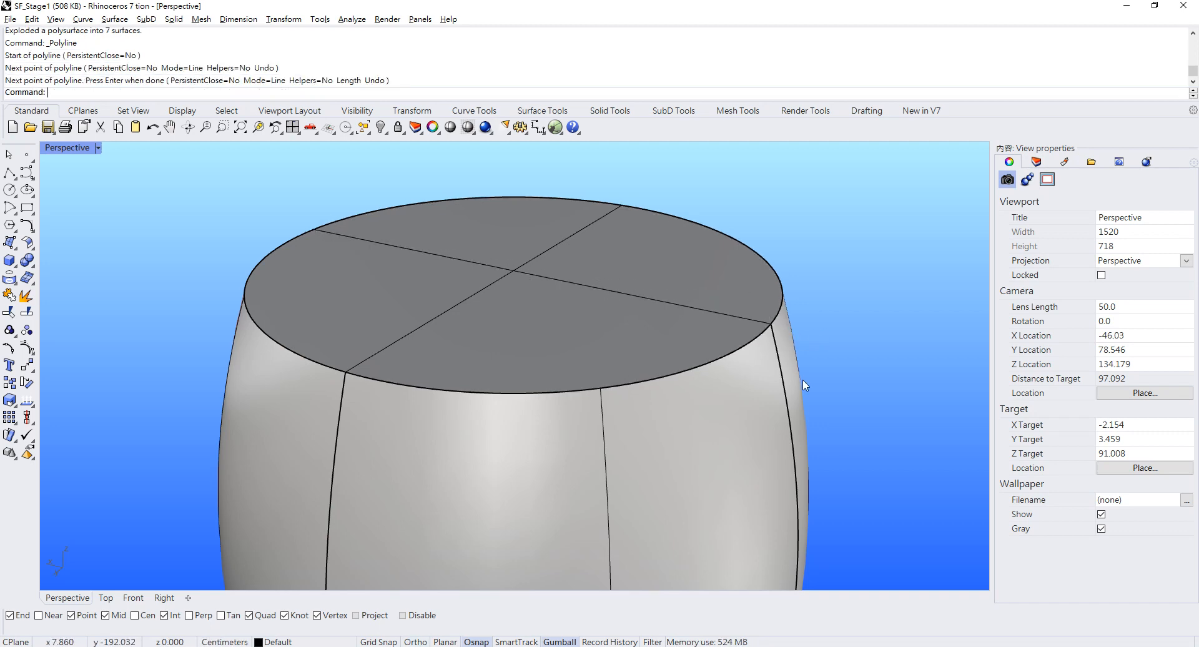
right_drag(755, 462, 271, 491)
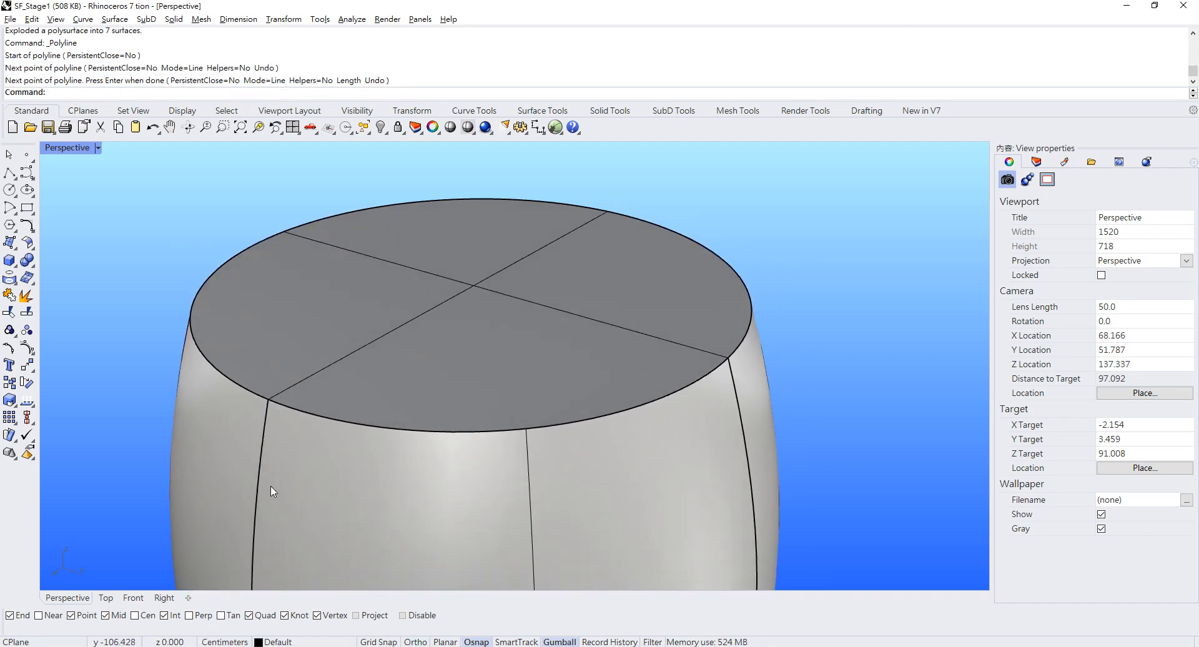
click(9, 173)
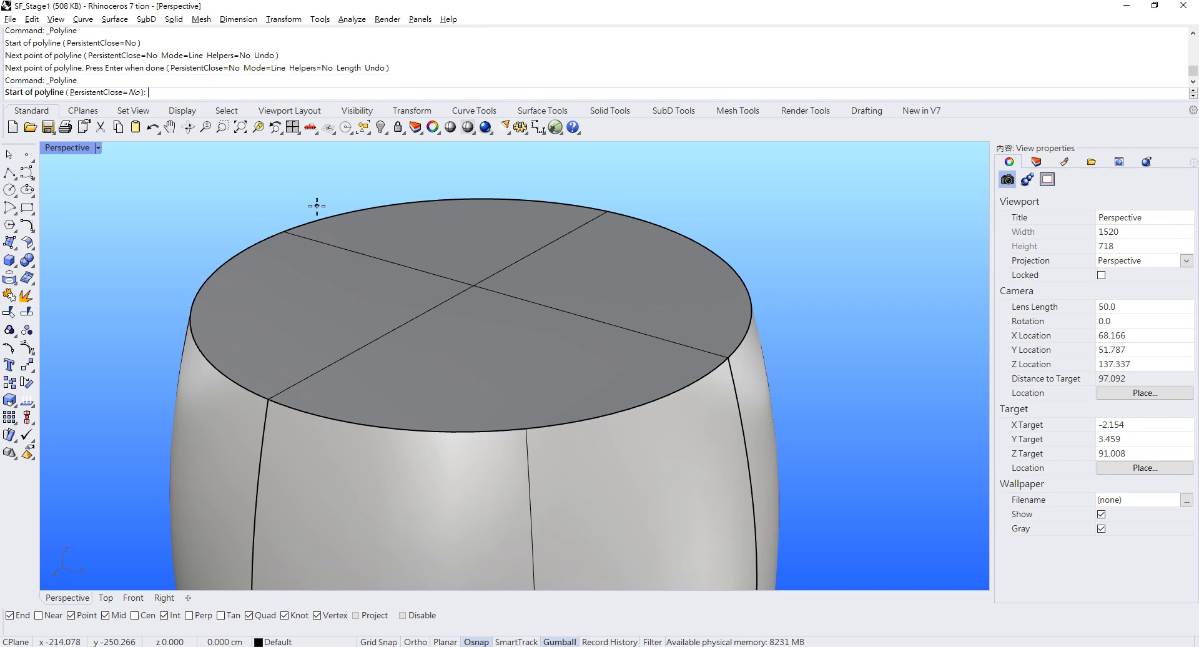
click(284, 232)
click(728, 357)
right_click(728, 357)
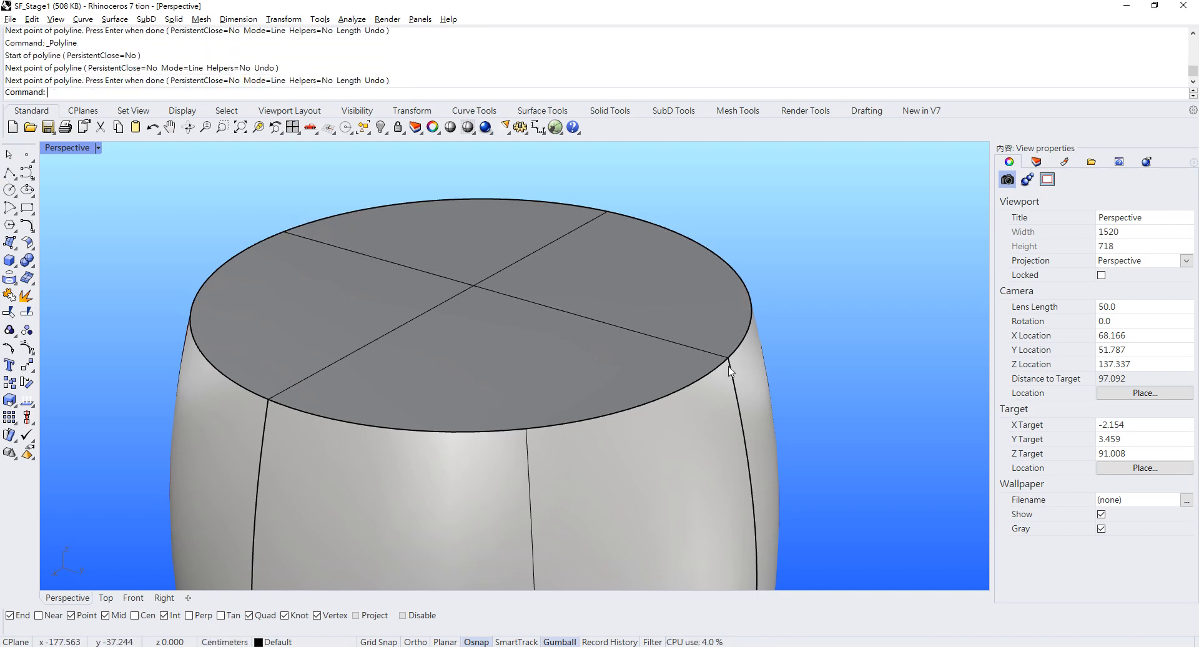
Hide the top face to check the crossing lines, and undo the hiding
right_drag(728, 363, 375, 306)
click(455, 341)
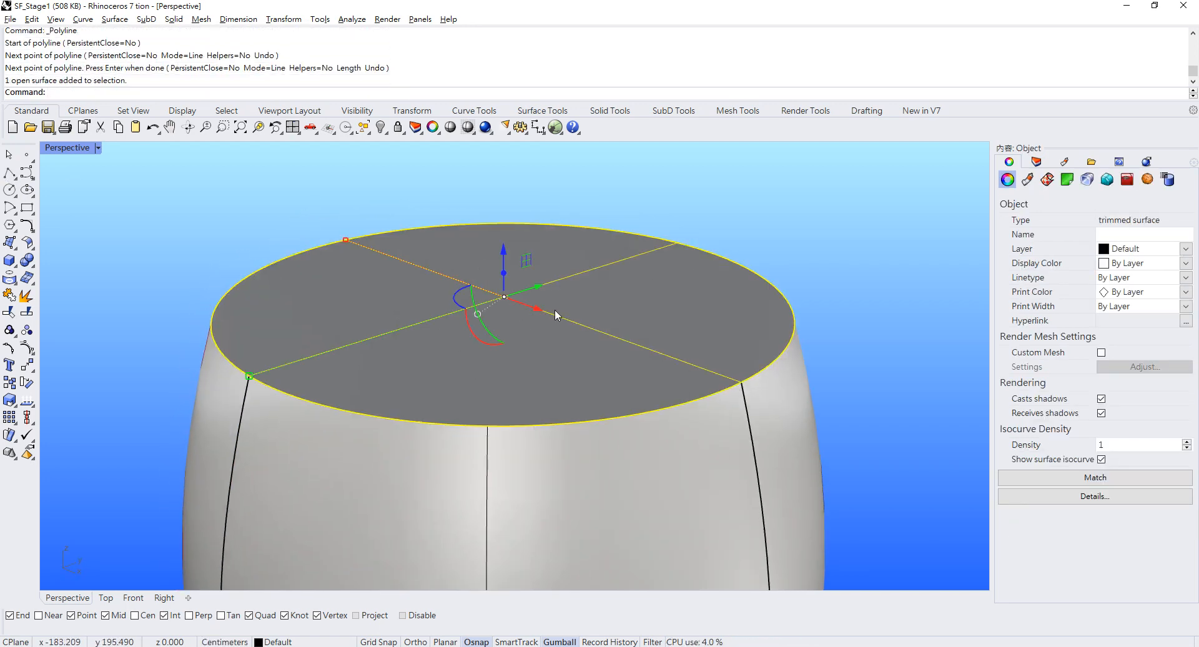
click(690, 204)
click(618, 285)
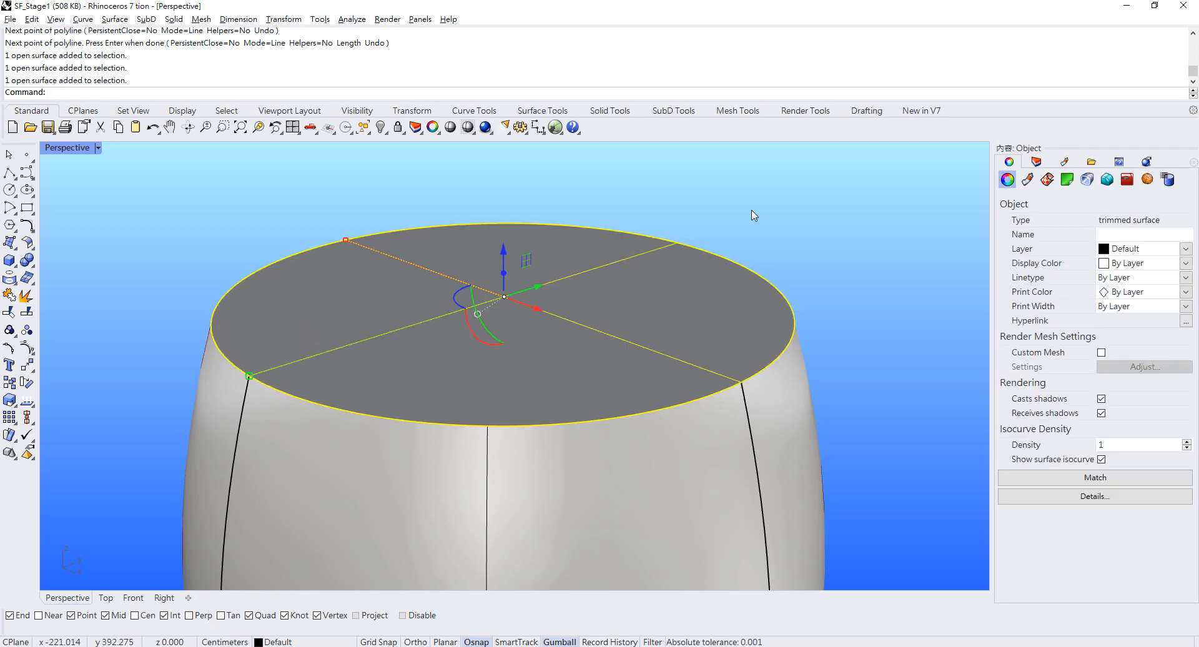
key(Escape)
click(643, 283)
key(ctrl+h)
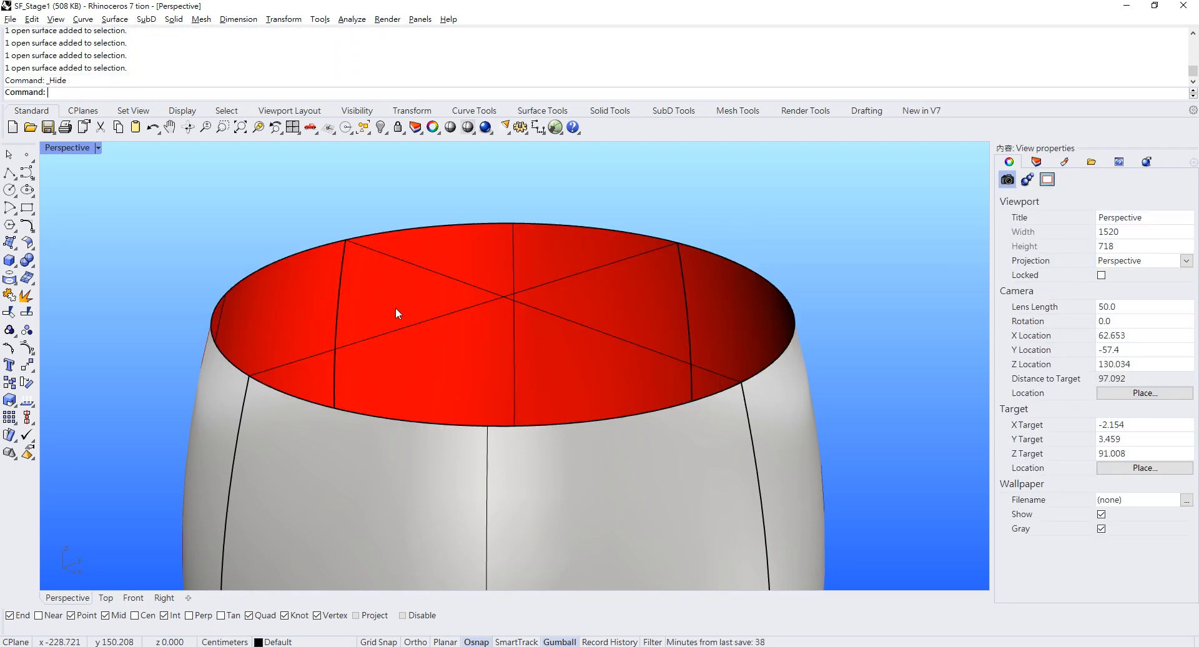
key(ctrl+z)
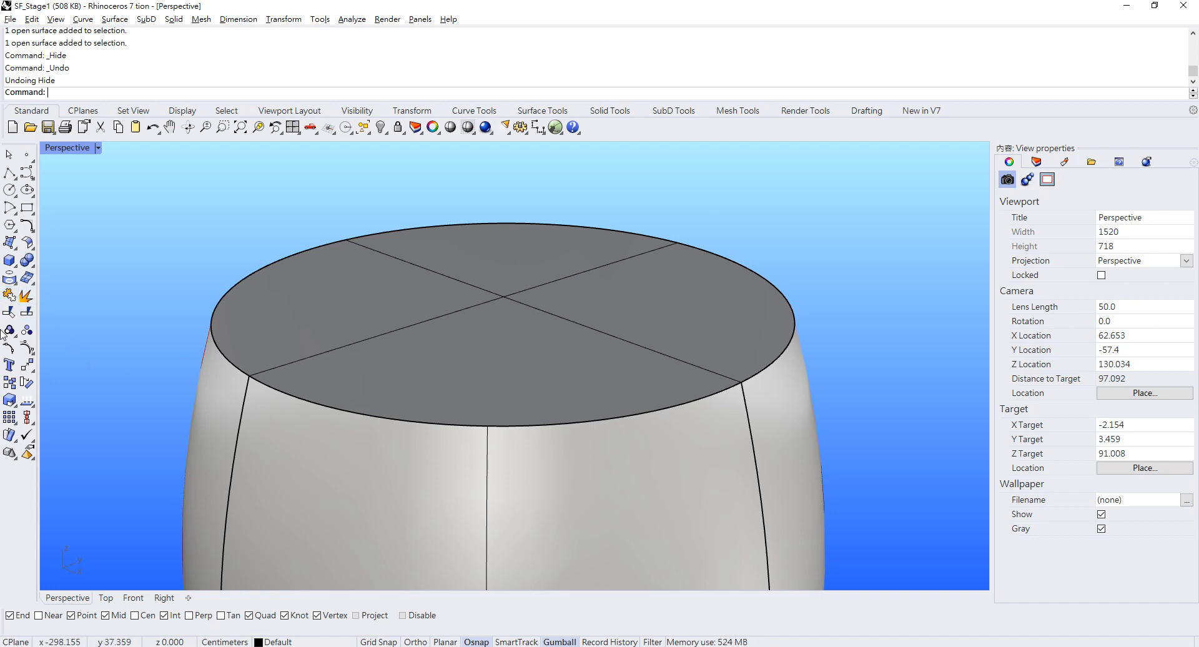
Split the top face into quarters with the two crossing lines, and check the resulting pieces by selecting them
click(27, 312)
click(470, 364)
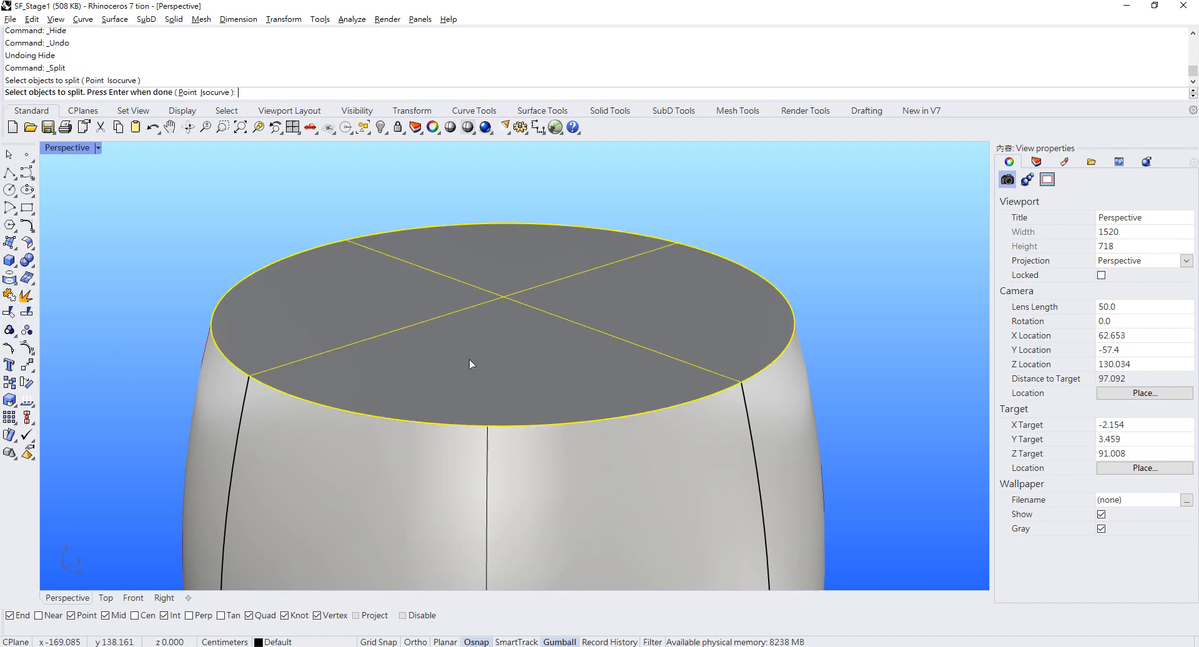
key(Return)
click(557, 318)
click(548, 284)
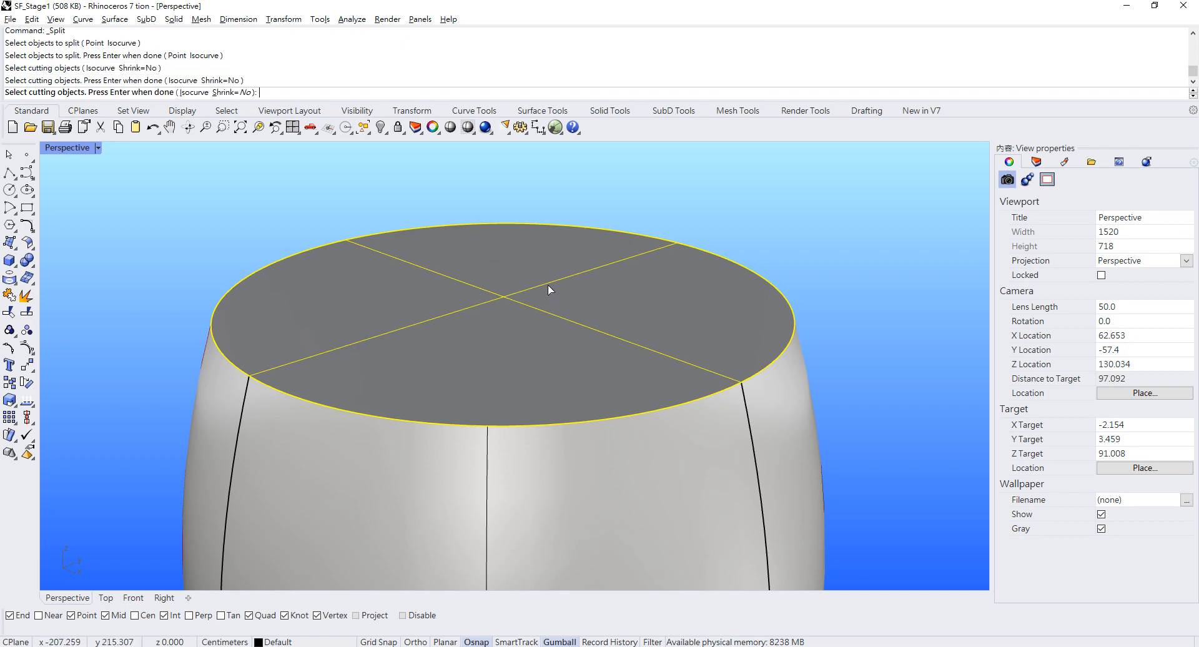
key(Return)
click(617, 314)
click(472, 366)
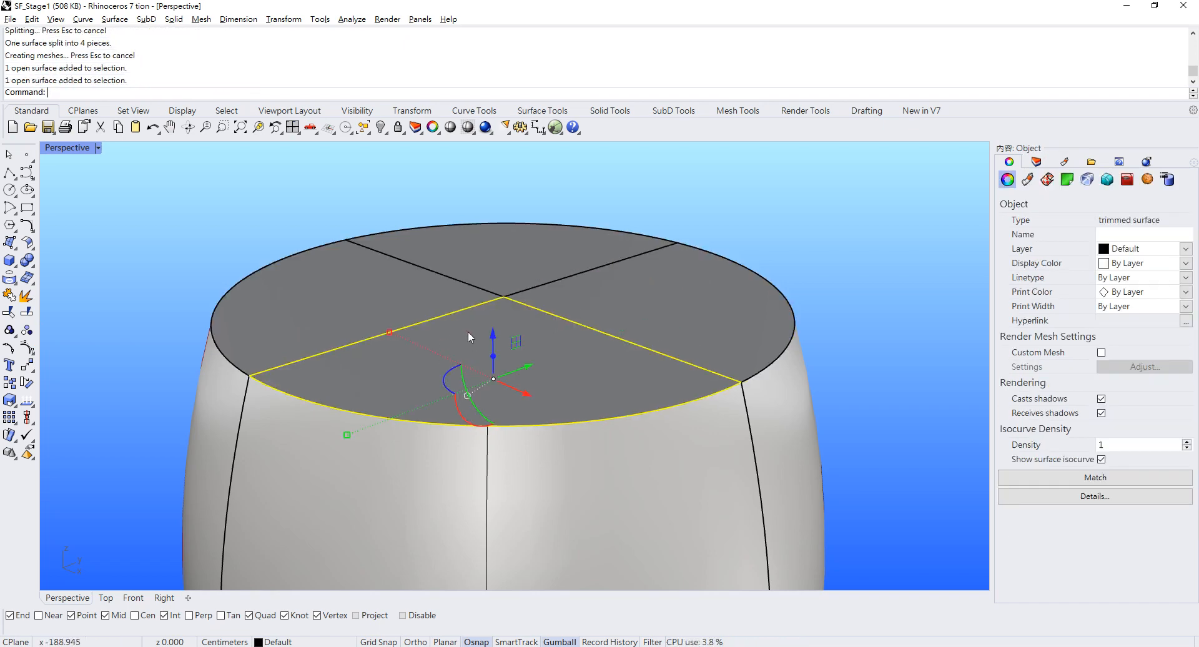
scroll(467, 331, down, 5)
click(675, 341)
Chamfer one quarter of the top face against its adjoining wall surface with ChamferSrf at distances 0.5, 0.5
scroll(467, 380, up, 2)
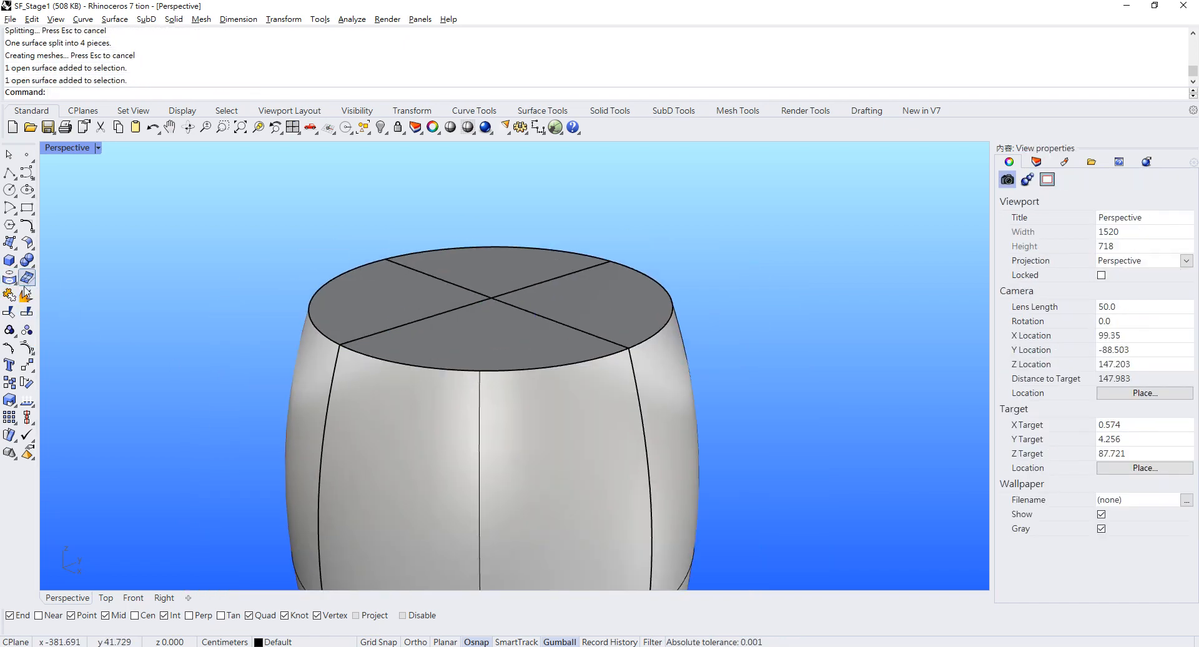
click(32, 249)
click(85, 257)
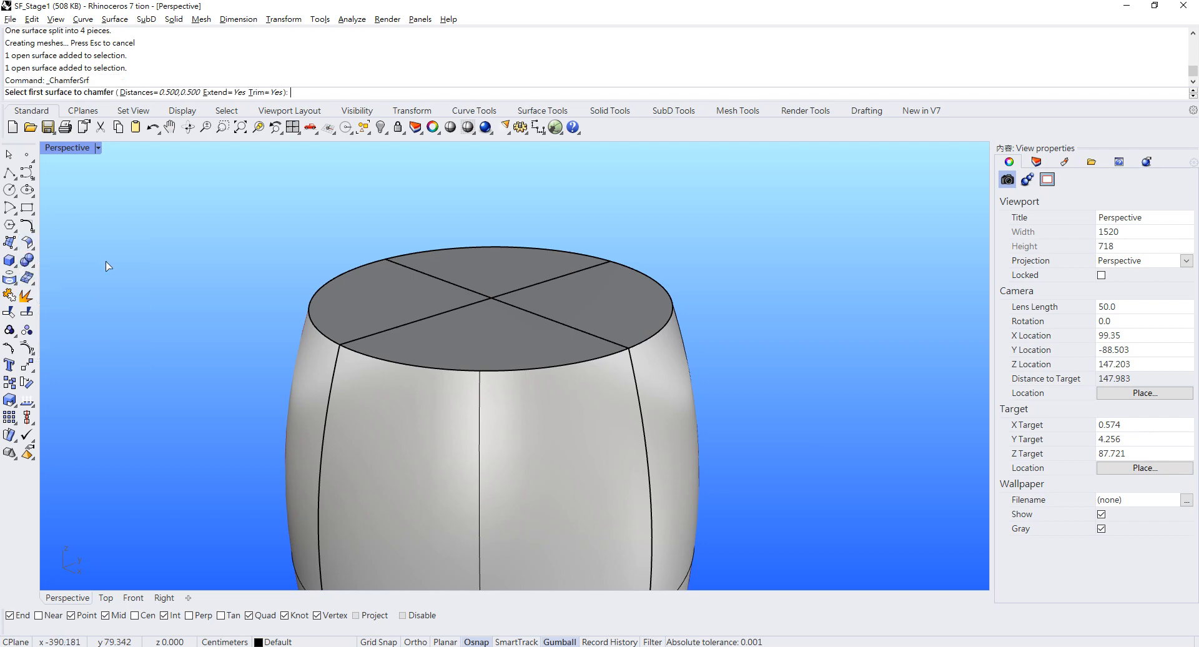
click(441, 390)
click(442, 353)
Chamfer the next two quarters of the top face against their adjoining wall surfaces at distances 0.5, 0.5
right_drag(567, 355, 501, 375)
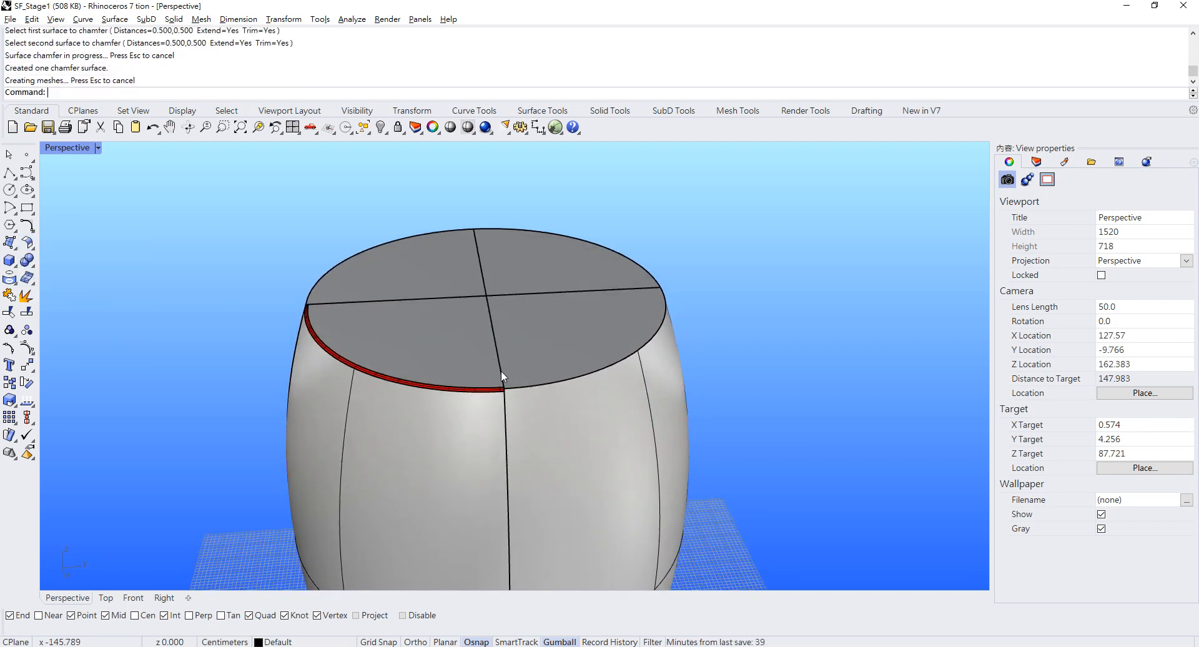
scroll(569, 369, up, 4)
right_click(570, 366)
click(572, 350)
click(586, 395)
right_drag(592, 385, 311, 390)
right_click(562, 374)
click(579, 370)
click(577, 405)
Chamfer the last unchamfered quarter of the top face against its adjoining wall surface at distances 0.5, 0.5
scroll(573, 385, down, 6)
right_drag(573, 385, 424, 373)
right_click(425, 374)
click(659, 387)
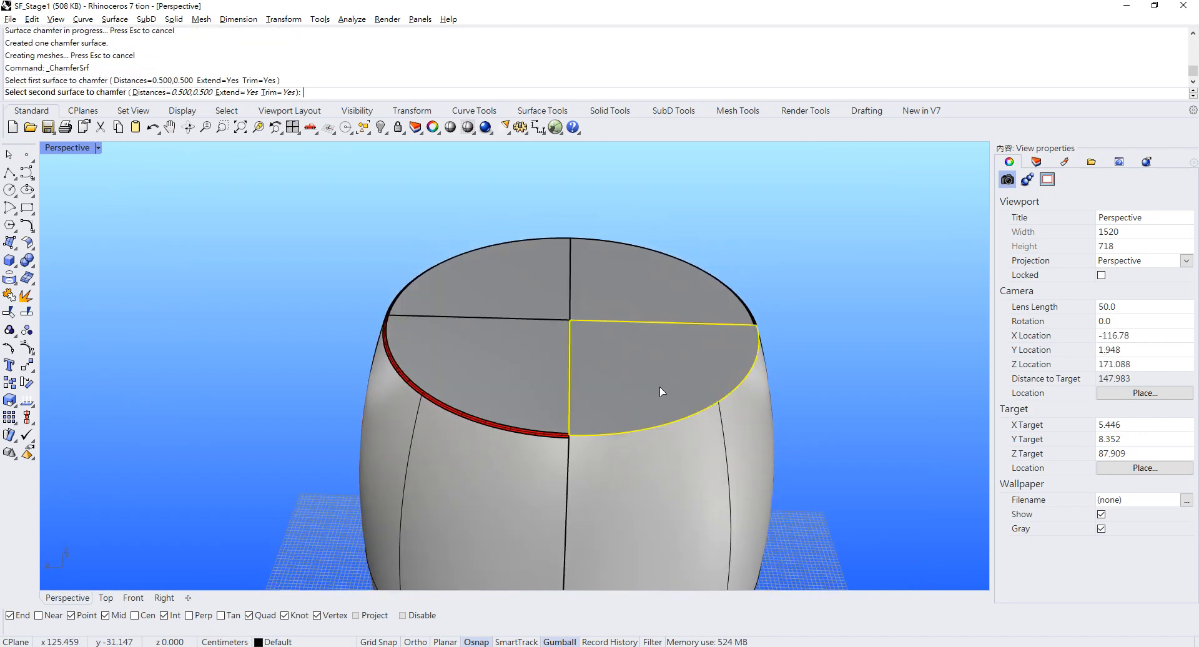
click(687, 435)
right_drag(825, 377, 701, 343)
scroll(683, 375, down, 5)
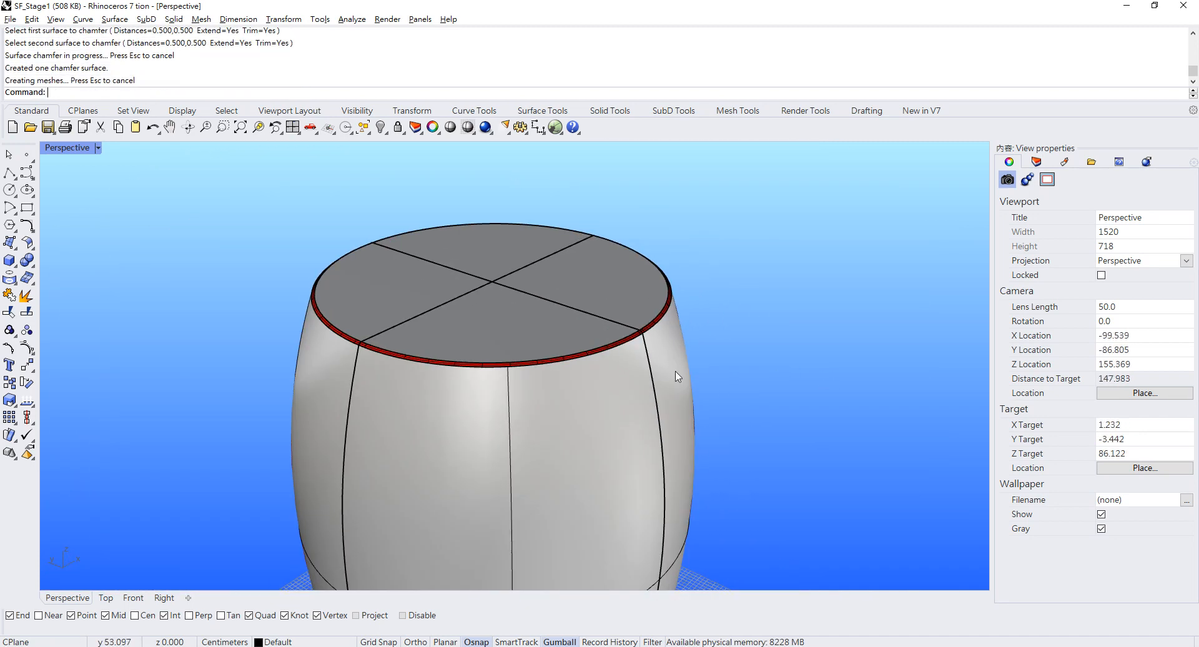
Join all the body's quarter faces, chamfers and wall surfaces into one solid and select it to check the result
drag(741, 403, 332, 219)
scroll(615, 328, down, 7)
drag(436, 248, 691, 498)
scroll(503, 255, up, 4)
scroll(698, 400, up, 4)
key(ctrl+j)
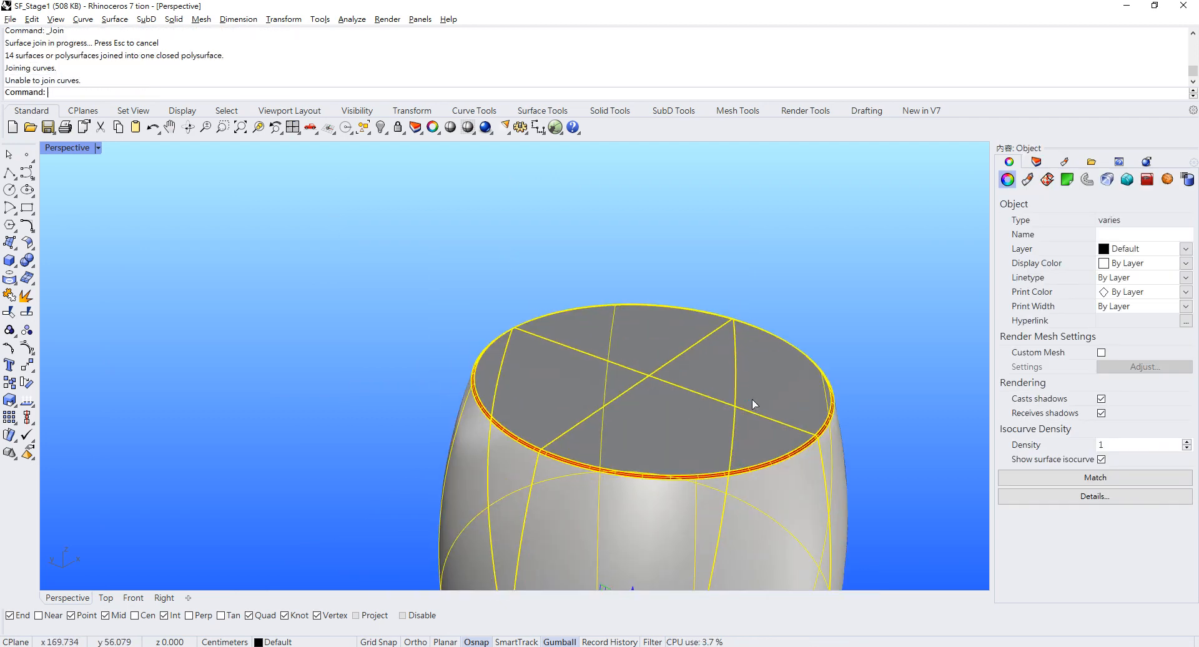
click(767, 310)
scroll(684, 428, up, 2)
shift+right_drag(786, 408, 717, 350)
scroll(764, 351, up, 2)
click(763, 351)
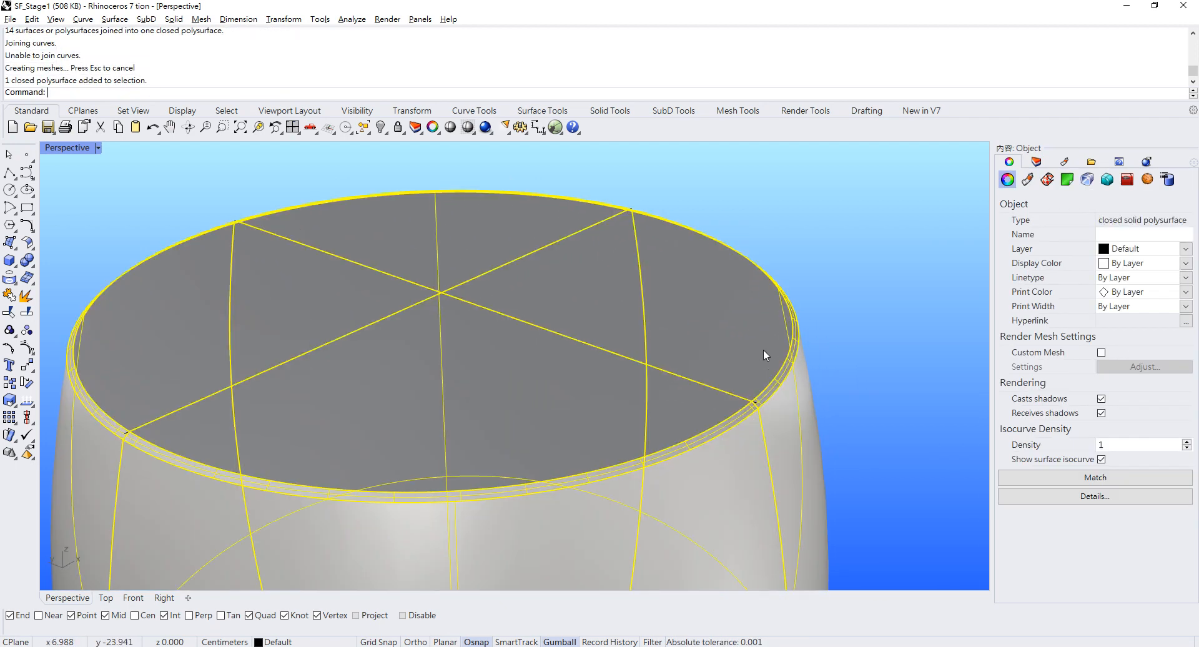
Show all the hidden rocket parts again and clear the selection
click(385, 134)
click(400, 157)
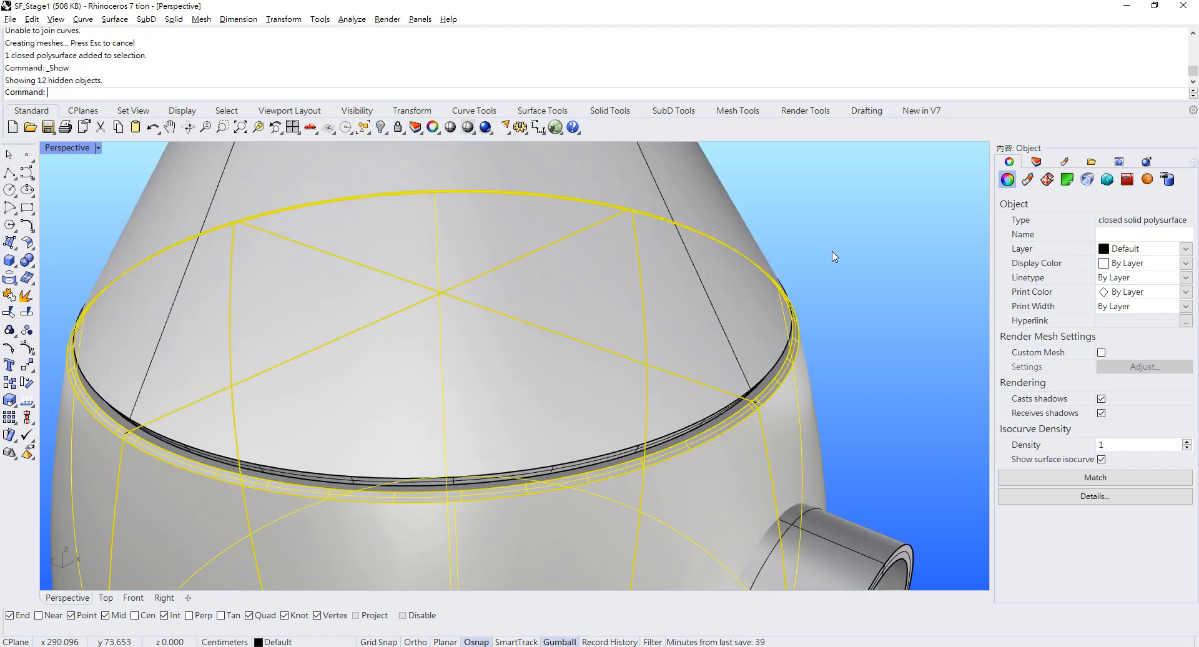
click(831, 252)
Examine the joint between nose cone and body, then the stepped nozzle rings underneath the rocket
scroll(531, 321, down, 15)
right_drag(527, 310, 552, 262)
scroll(482, 355, up, 12)
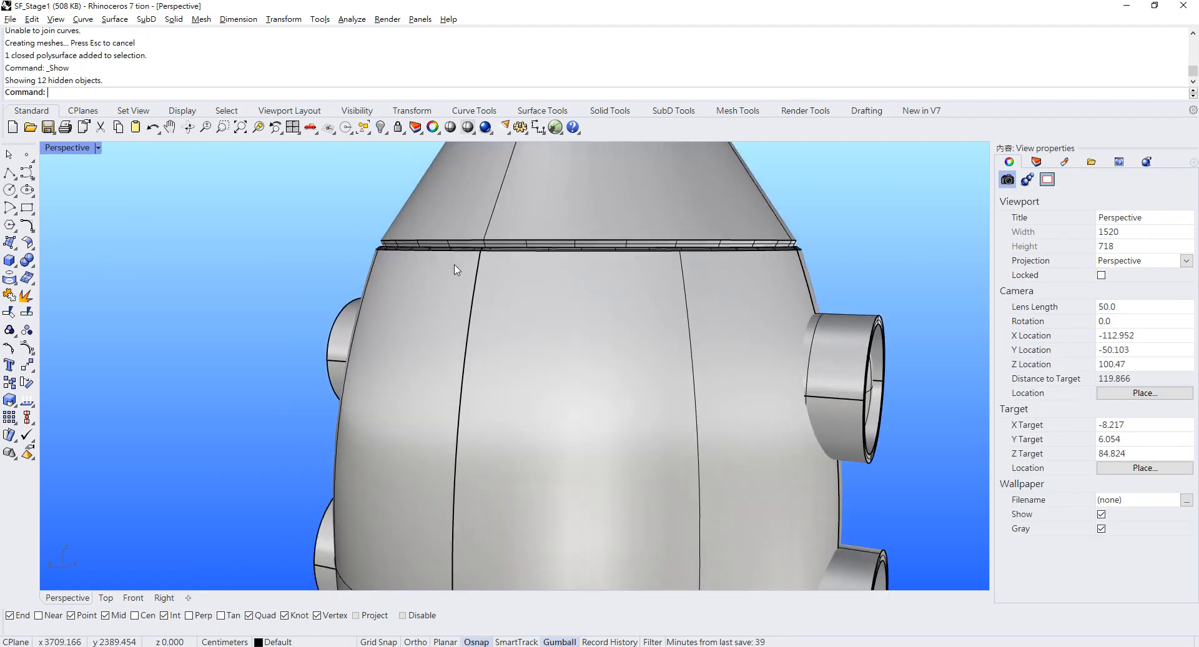
scroll(444, 292, down, 14)
shift+right_drag(487, 476, 481, 418)
scroll(460, 340, up, 4)
right_drag(460, 339, 506, 187)
scroll(458, 406, up, 10)
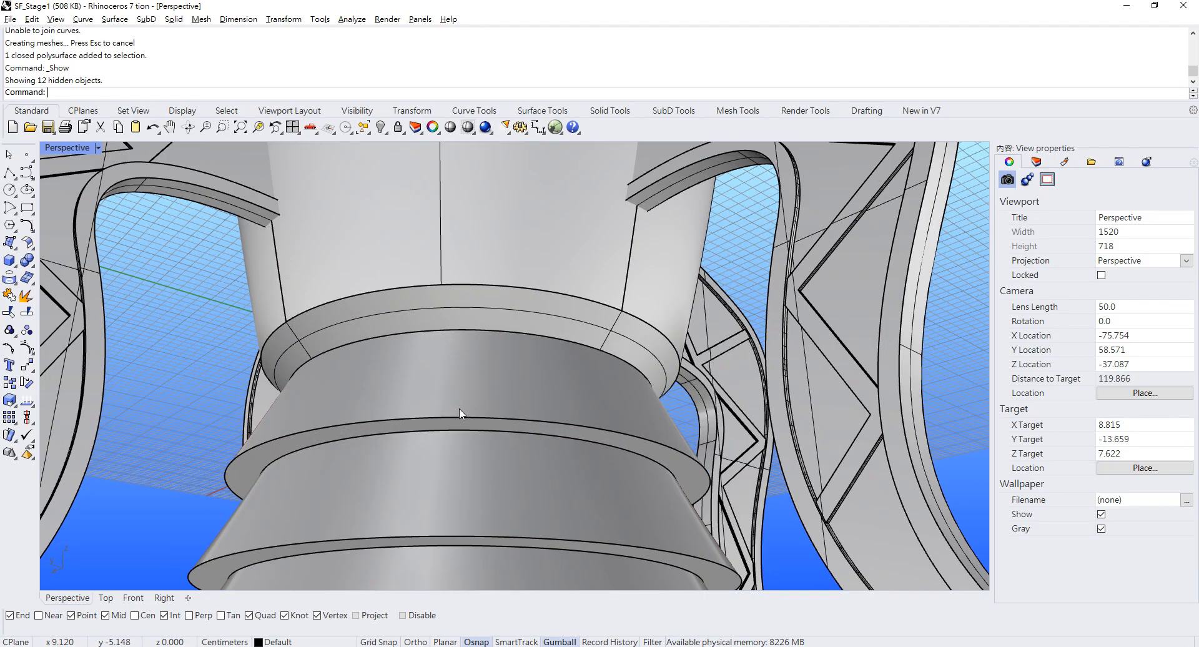
scroll(428, 403, down, 6)
right_drag(433, 375, 541, 326)
scroll(589, 444, up, 6)
scroll(455, 327, up, 4)
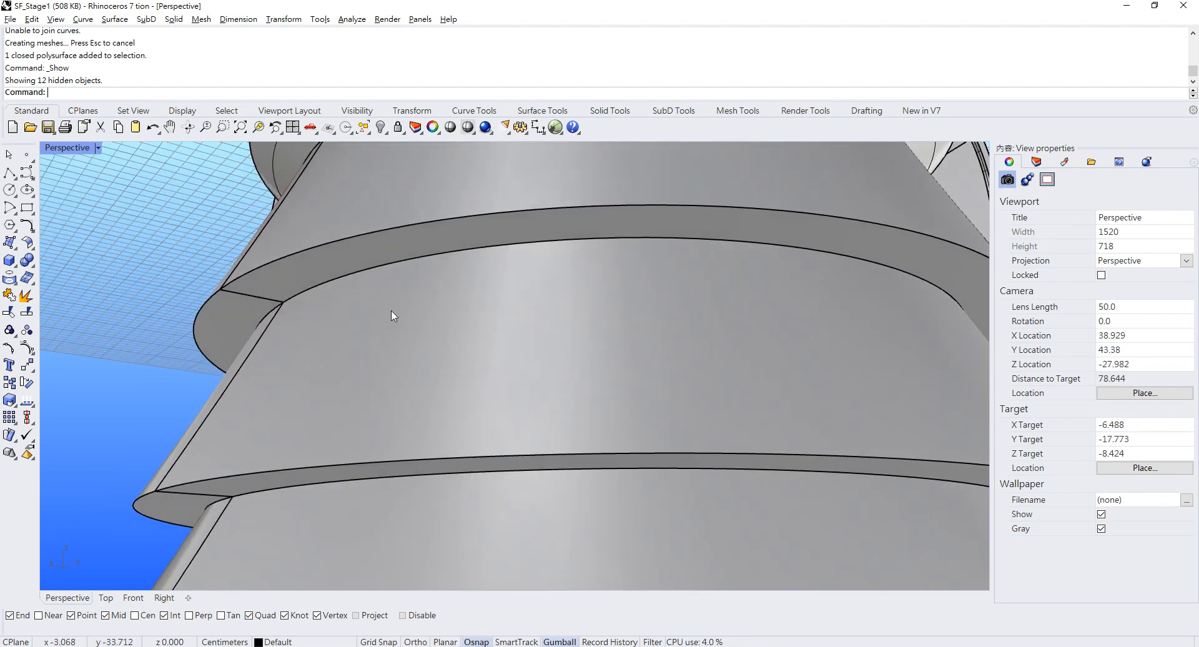
scroll(511, 375, down, 14)
right_drag(506, 291, 498, 457)
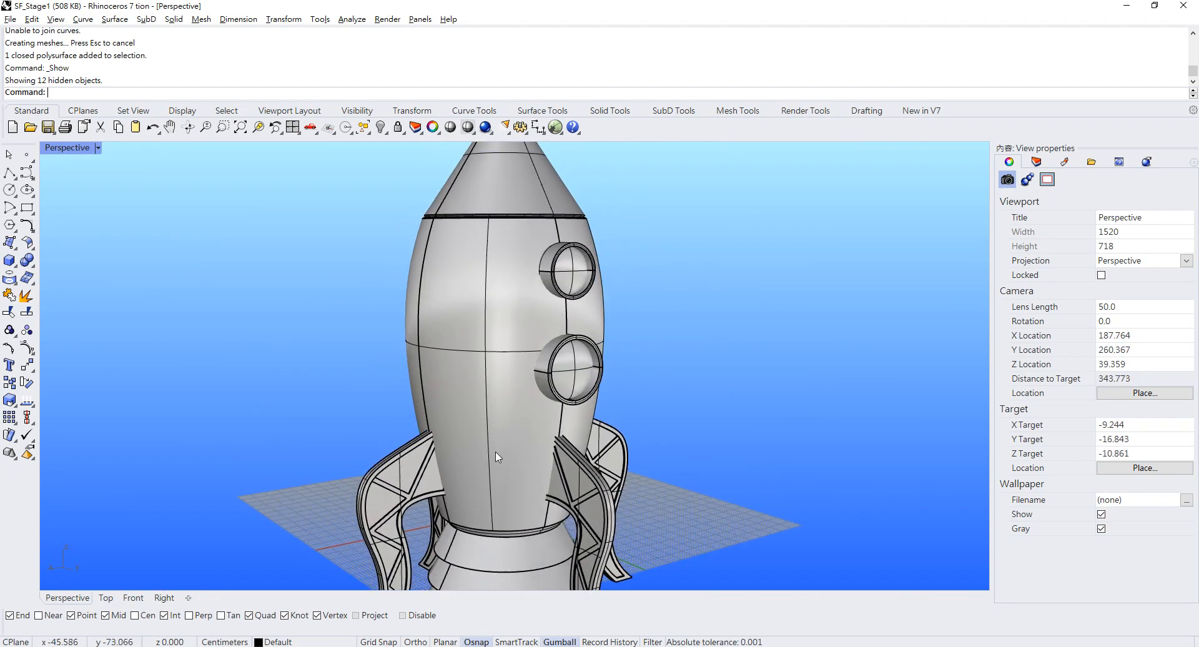
Examine the rocket's body, portholes and fins from several sides
scroll(499, 323, up, 2)
right_drag(343, 282, 451, 294)
scroll(605, 275, down, 4)
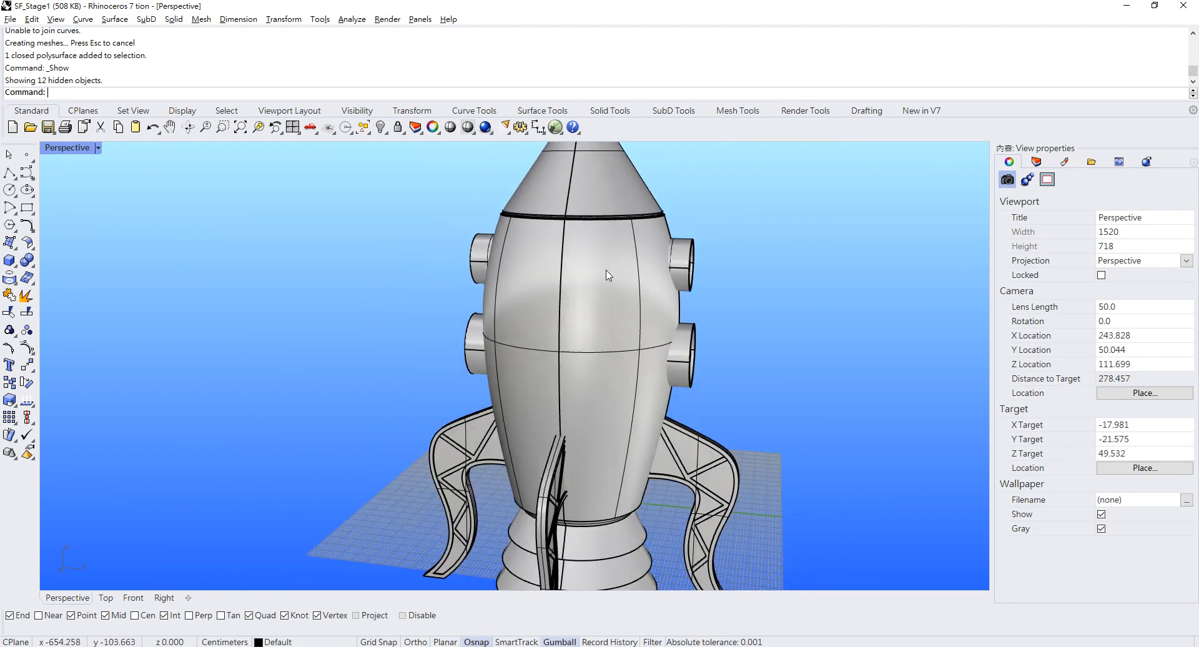
shift+right_drag(589, 226, 545, 327)
scroll(536, 306, up, 6)
right_drag(536, 409, 306, 403)
scroll(503, 376, up, 2)
shift+right_drag(366, 366, 605, 298)
scroll(439, 281, up, 4)
scroll(550, 315, down, 4)
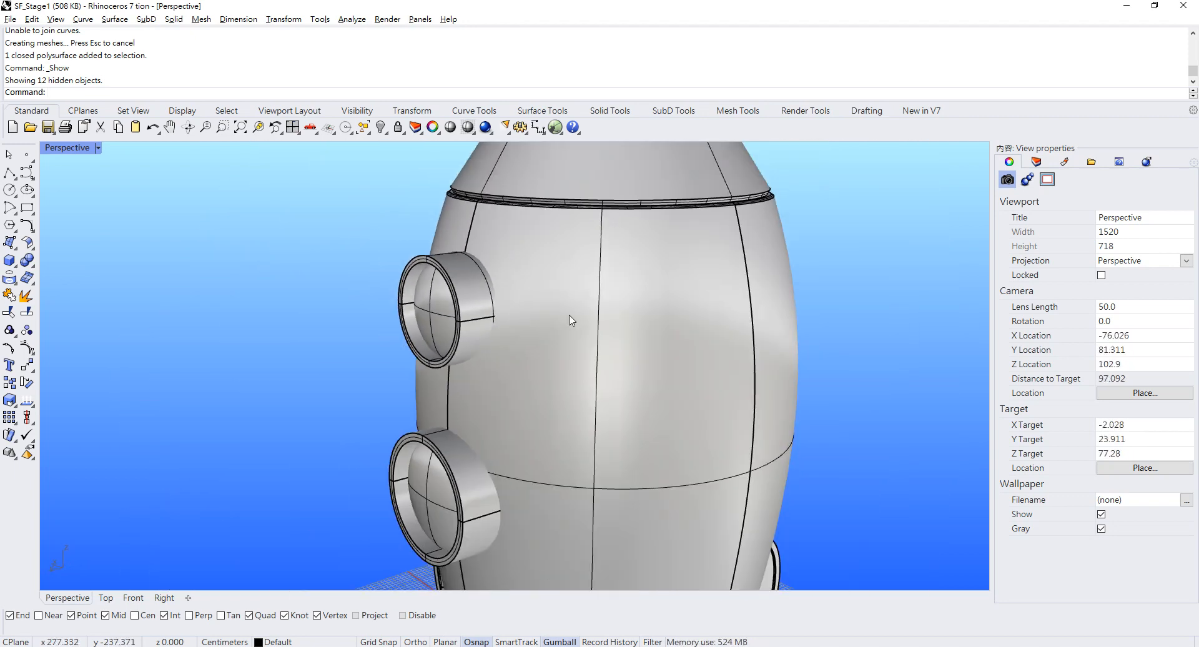
shift+right_drag(681, 371, 477, 242)
scroll(558, 326, down, 4)
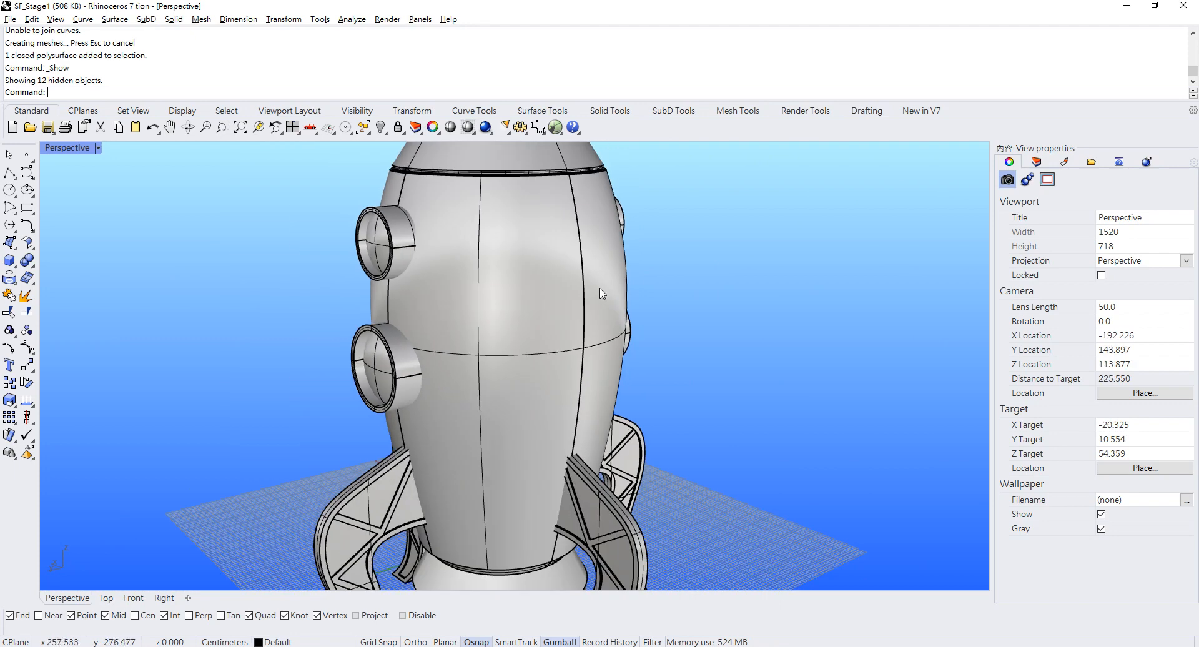
right_drag(558, 325, 447, 260)
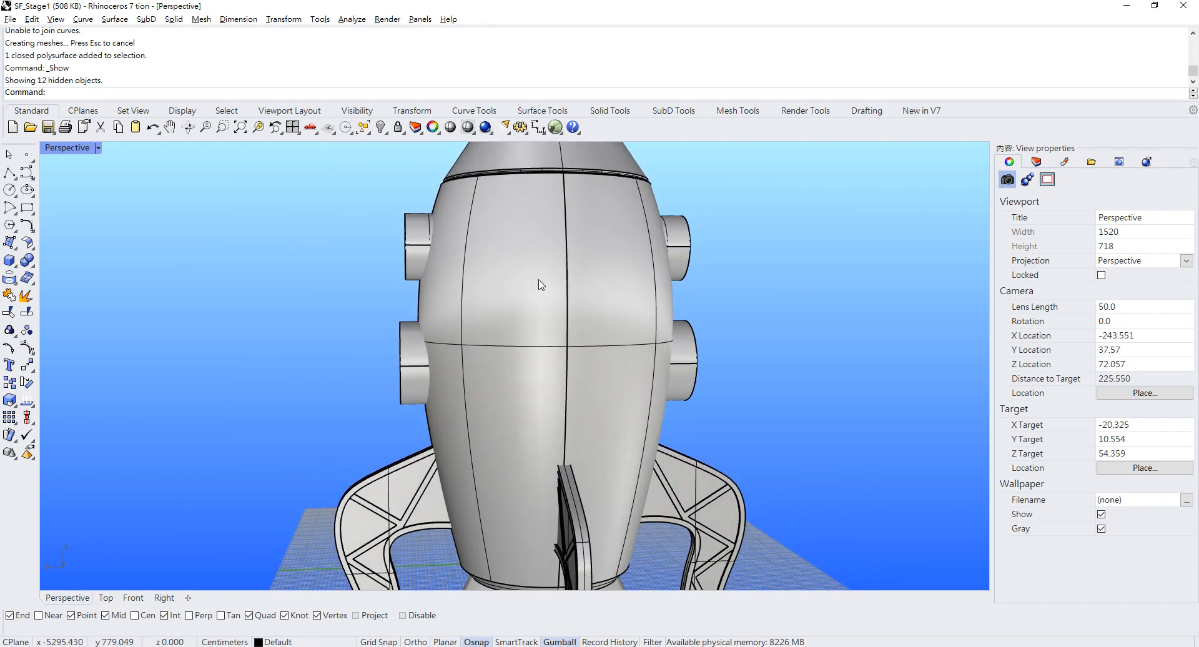
Draw a box in the Front view, about 16 by 34 cm, from the centre fin's top midpoint to the body's lower edge
click(553, 271)
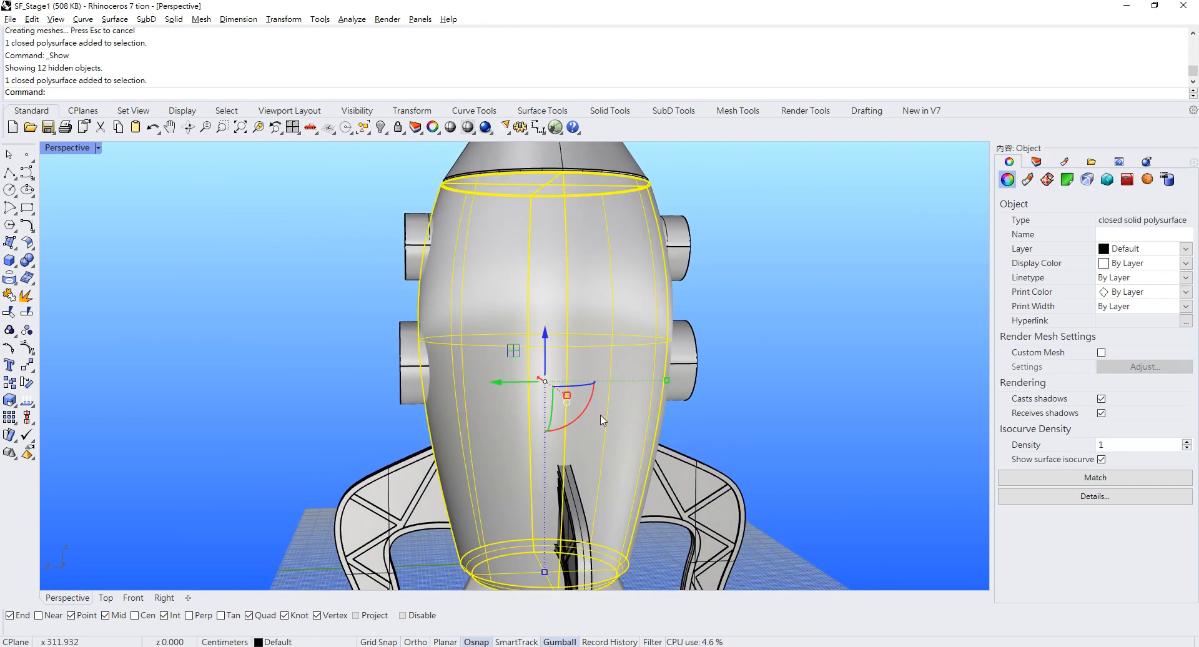
double_click(72, 150)
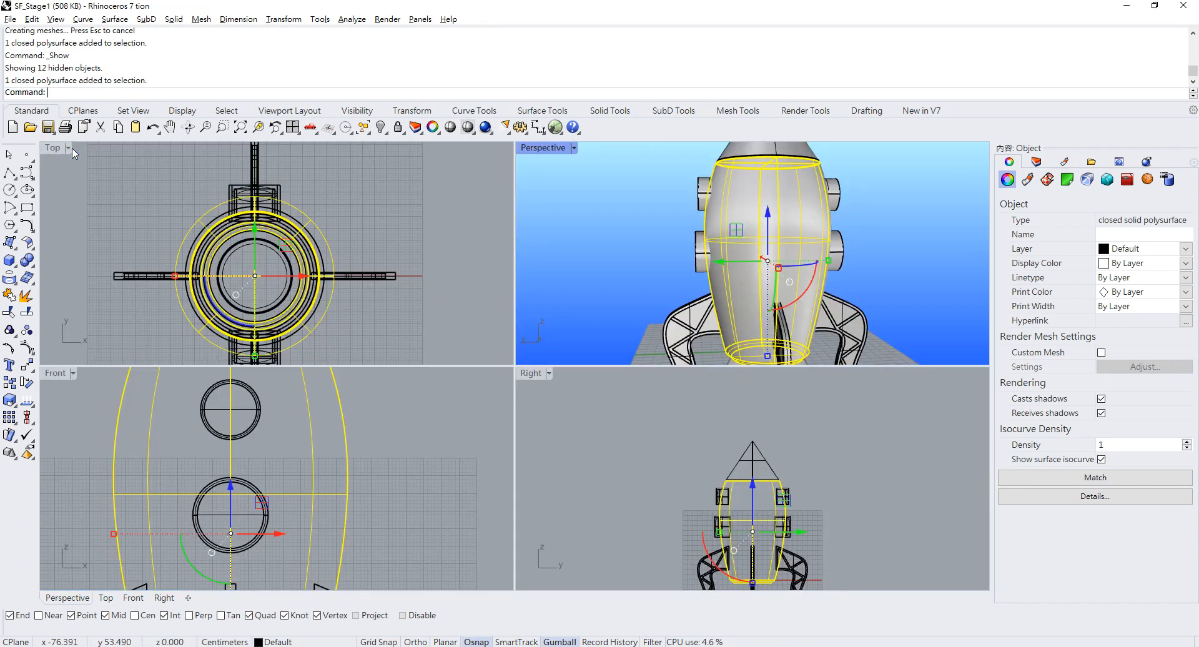
double_click(55, 372)
scroll(687, 306, down, 4)
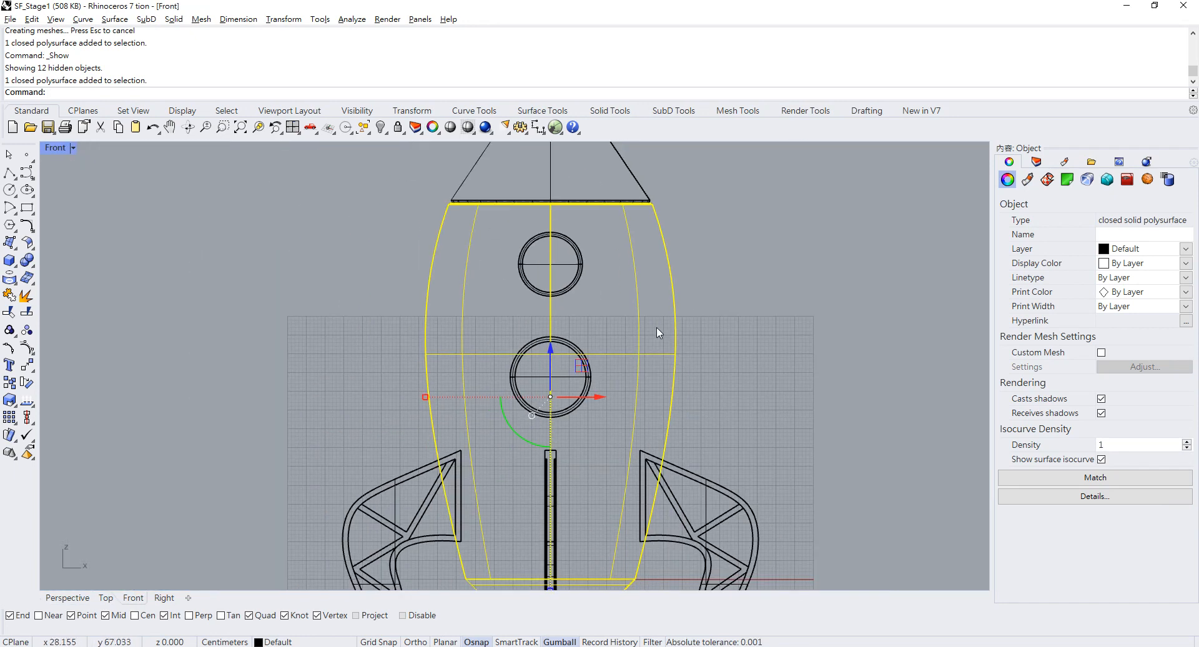
scroll(562, 412, up, 6)
scroll(562, 412, up, 2)
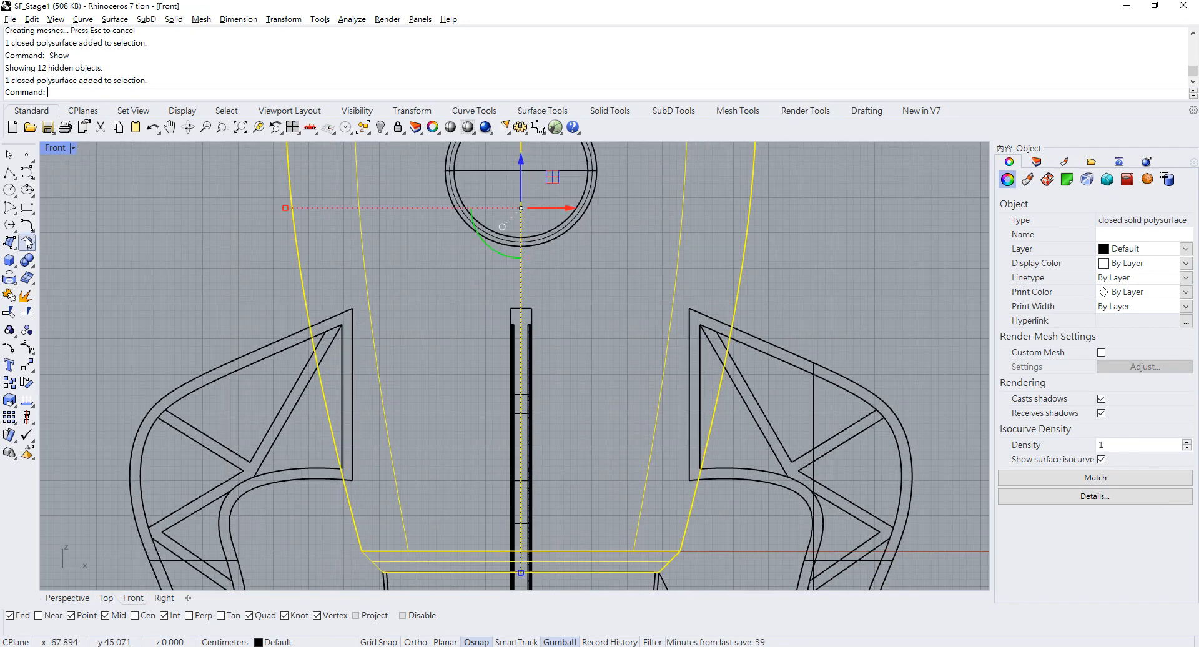
click(9, 261)
click(521, 308)
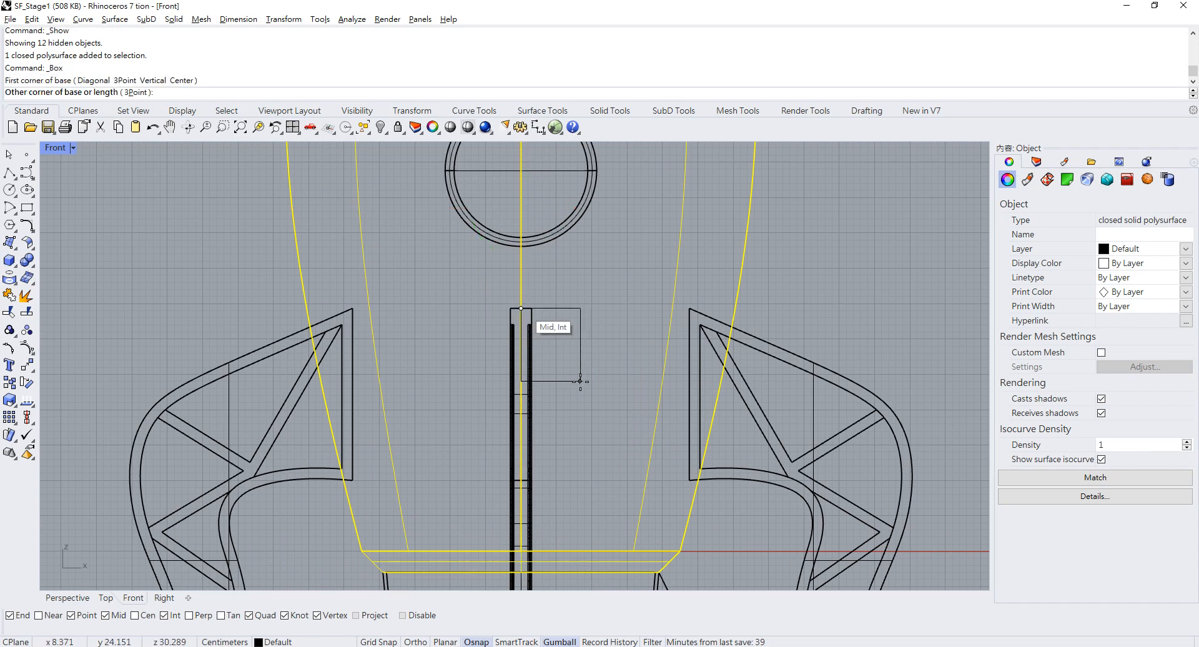
click(634, 552)
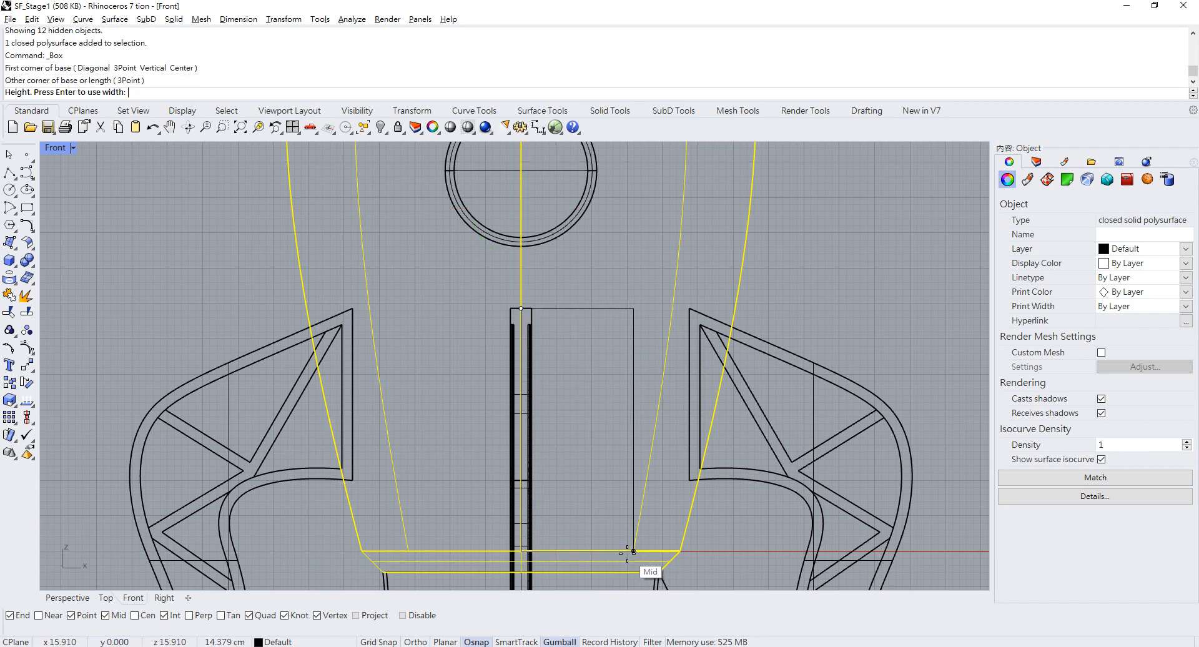
double_click(54, 149)
key(Return)
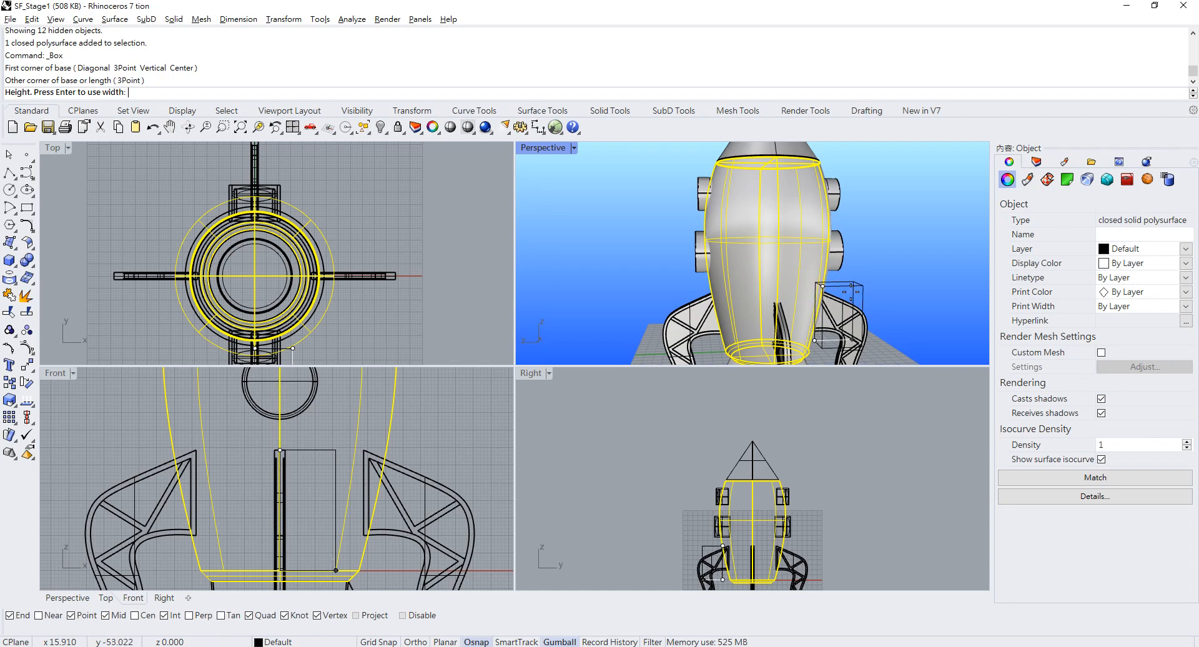
click(336, 465)
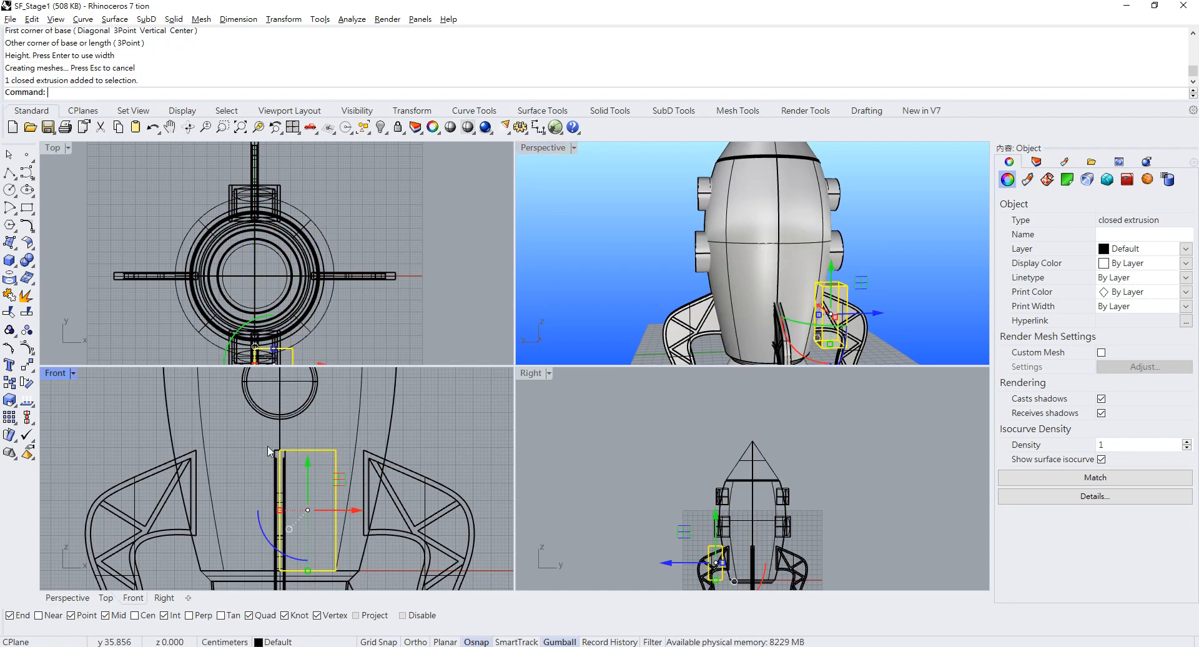
Try to slide the box sideways towards the centre fin in the Front view, and undo the move
double_click(55, 373)
scroll(579, 340, down, 2)
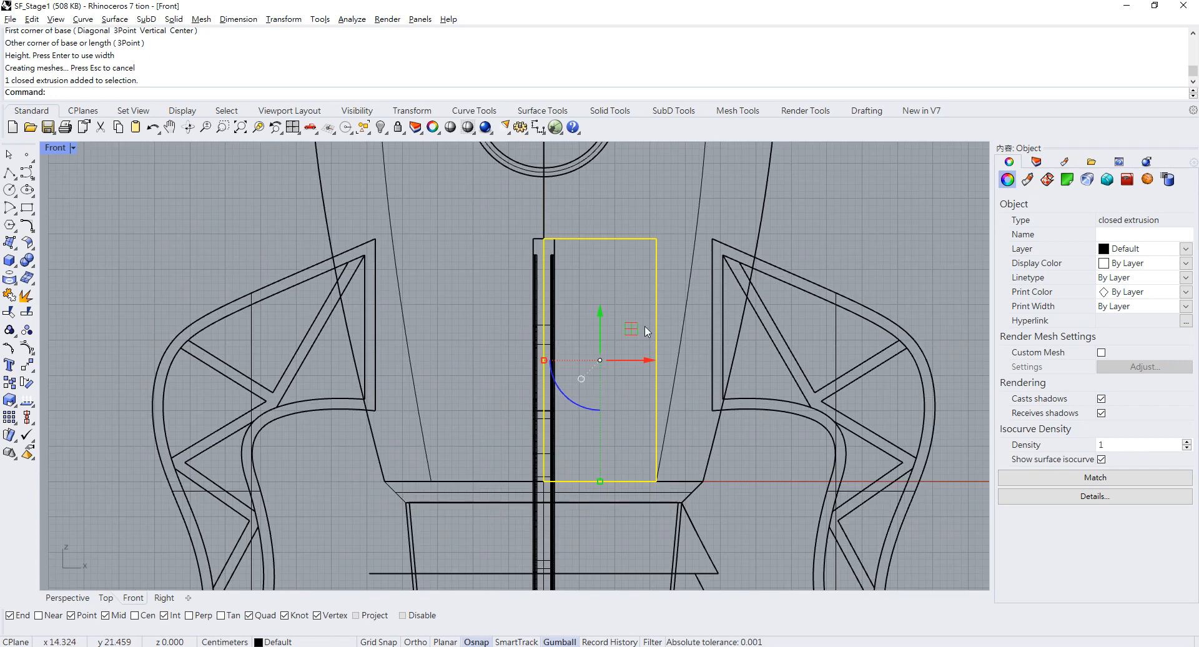
drag(650, 363, 605, 343)
key(ctrl+z)
scroll(561, 246, up, 2)
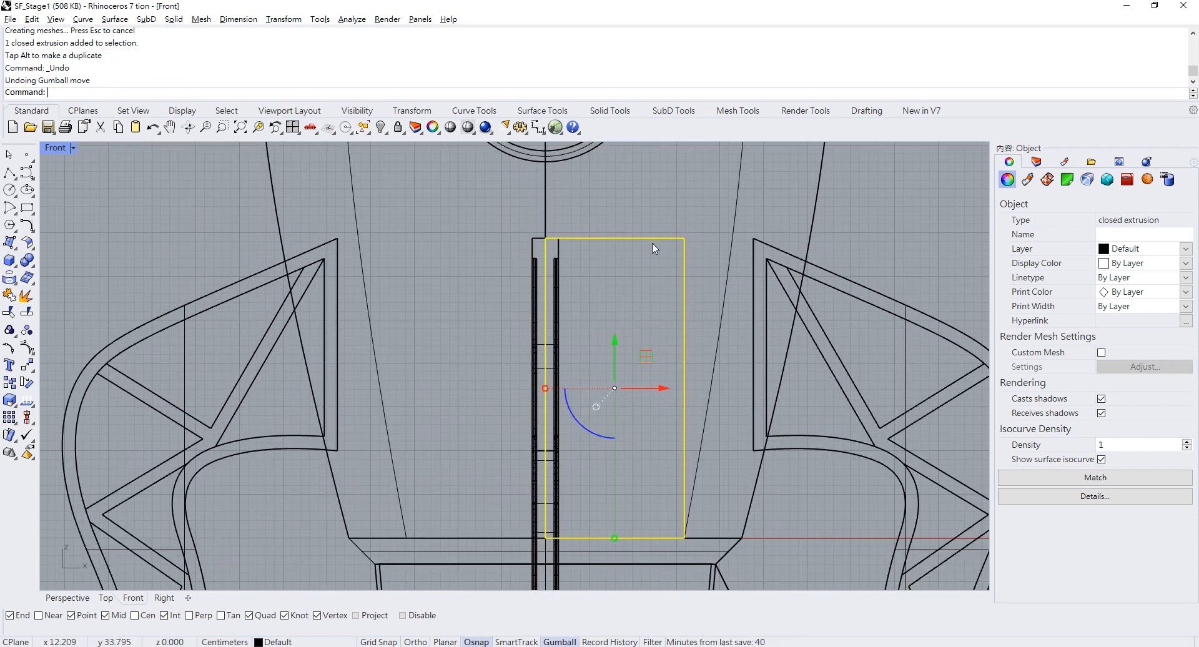
Move the box from its top-edge midpoint onto the centre fin's axis with Project snapping enabled, and deselect it
text(move)
key(Return)
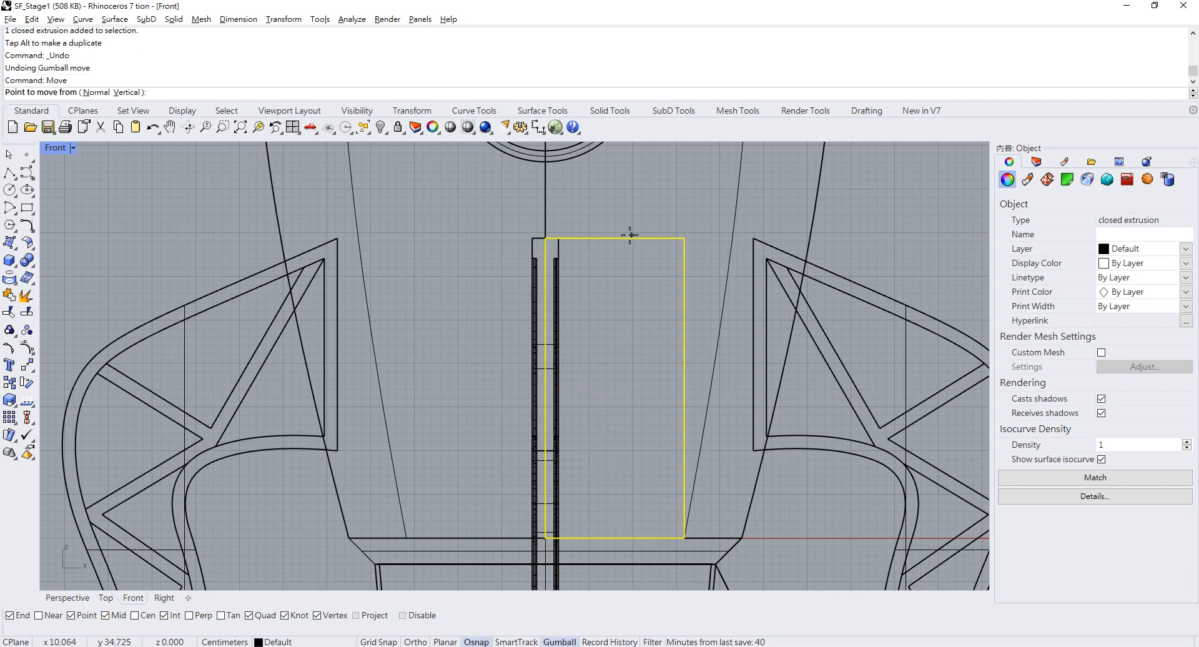
click(374, 615)
click(622, 239)
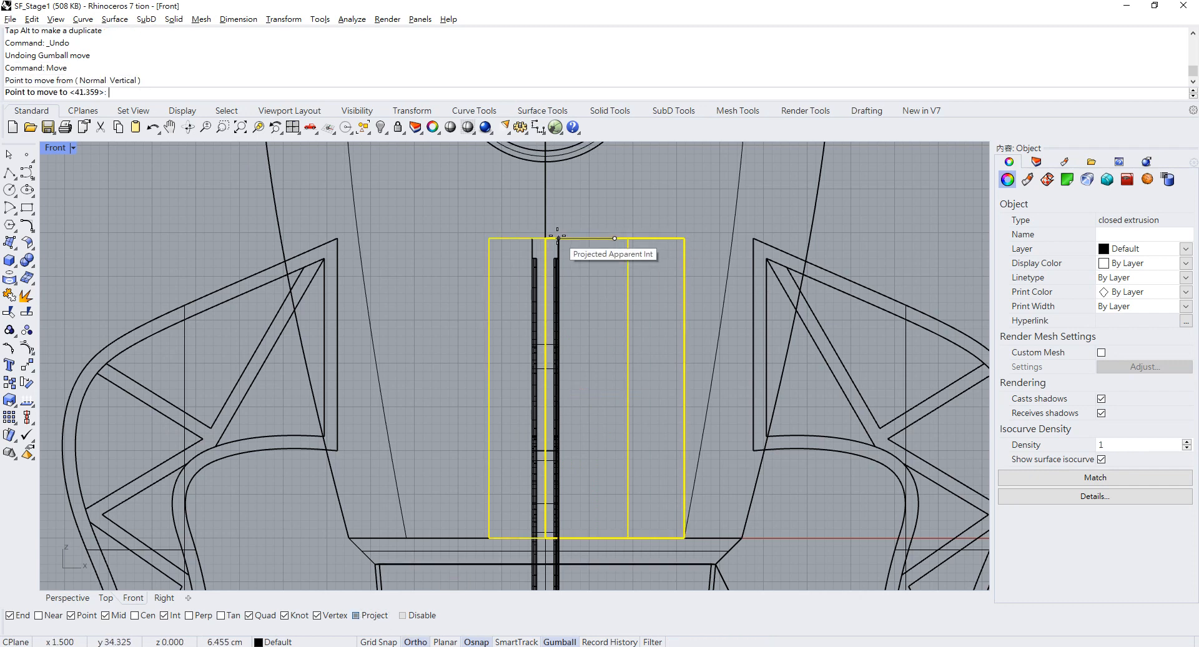
click(565, 245)
click(624, 352)
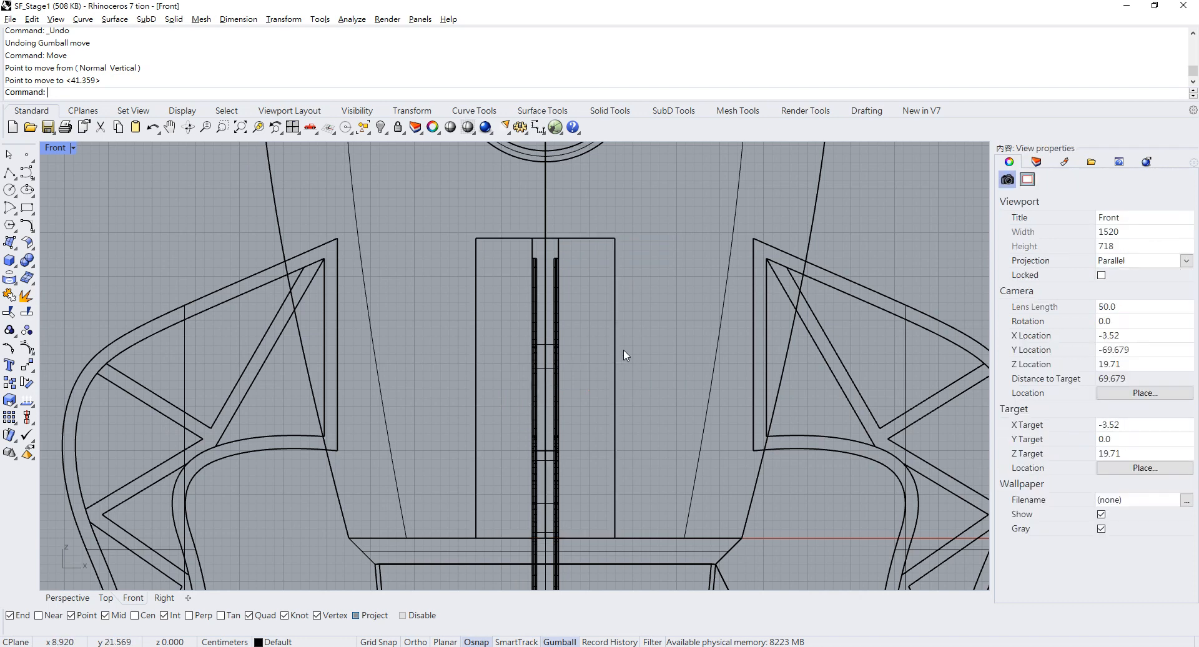
Narrow the box symmetrically about the centre fin to about half its width
click(615, 351)
drag(478, 394, 512, 392)
right_drag(654, 390, 648, 413)
click(649, 412)
click(576, 379)
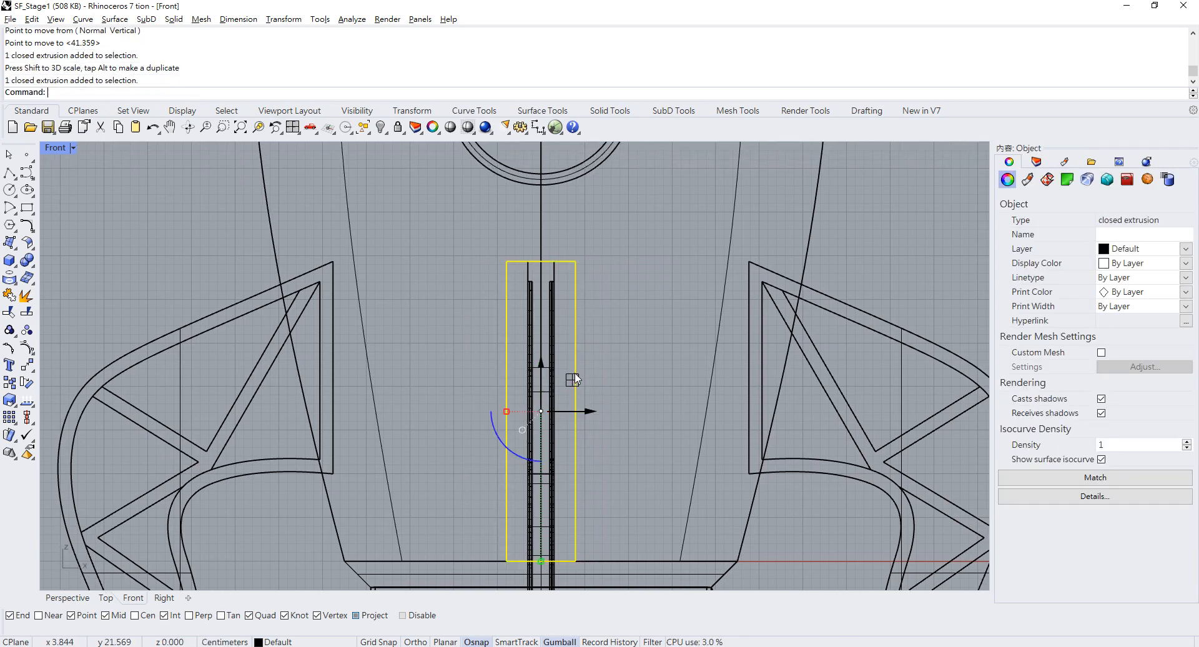
Draw a vertical guide line about 4 cm long upward from the centre fin's left edge at the box's top
scroll(545, 353, up, 4)
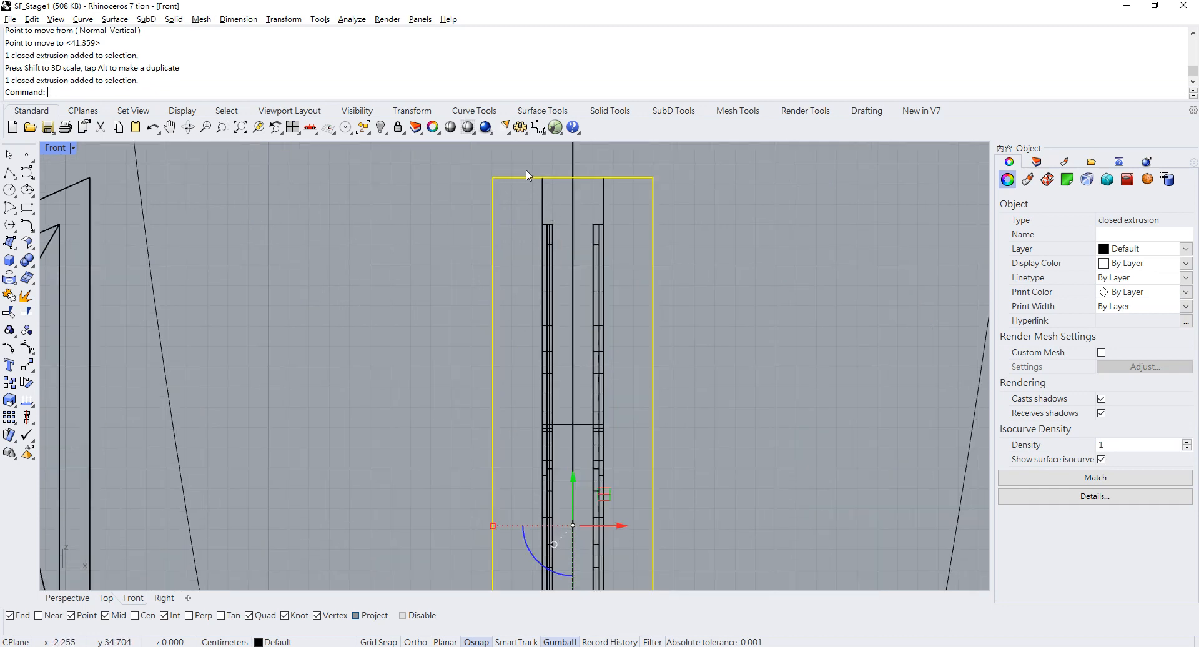
click(10, 173)
right_drag(578, 167, 576, 274)
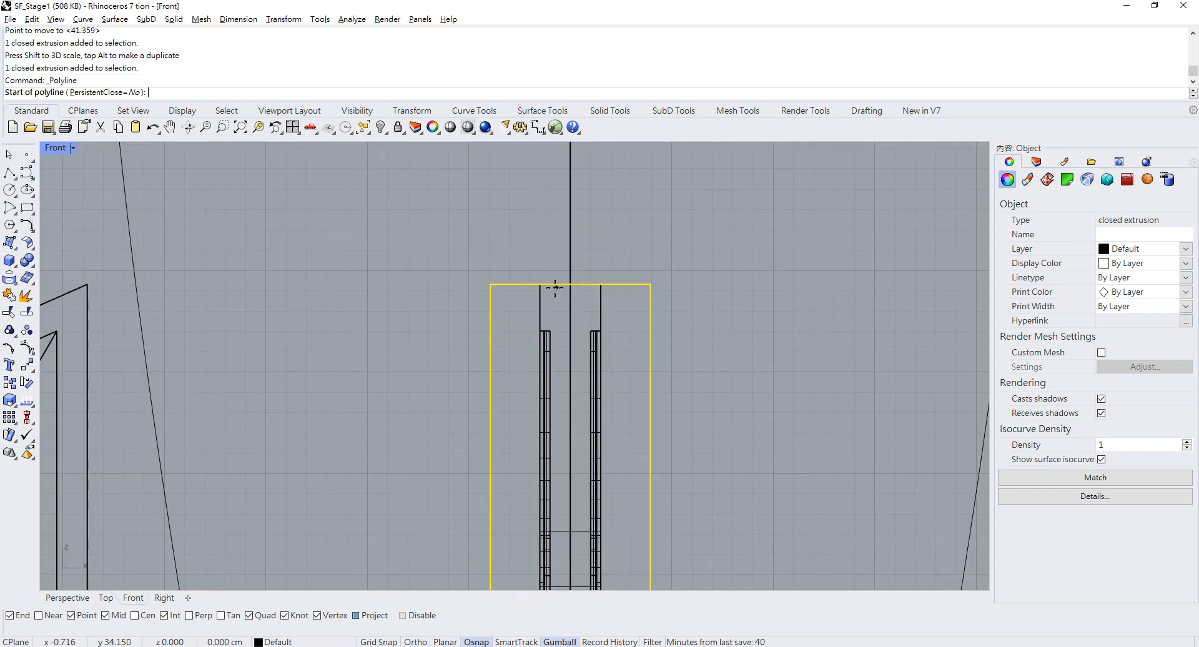
click(540, 284)
shift+click(540, 203)
key(Return)
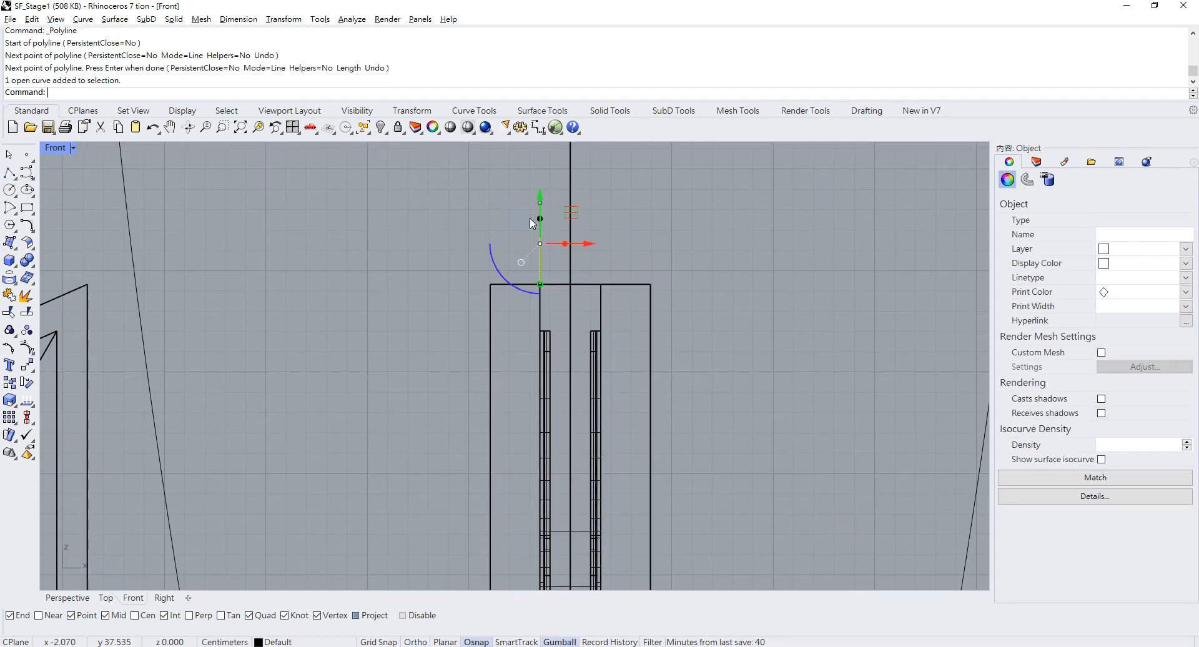
Copy the guide line horizontally away from the fin by about 3 cm, and clear the selection
click(585, 244)
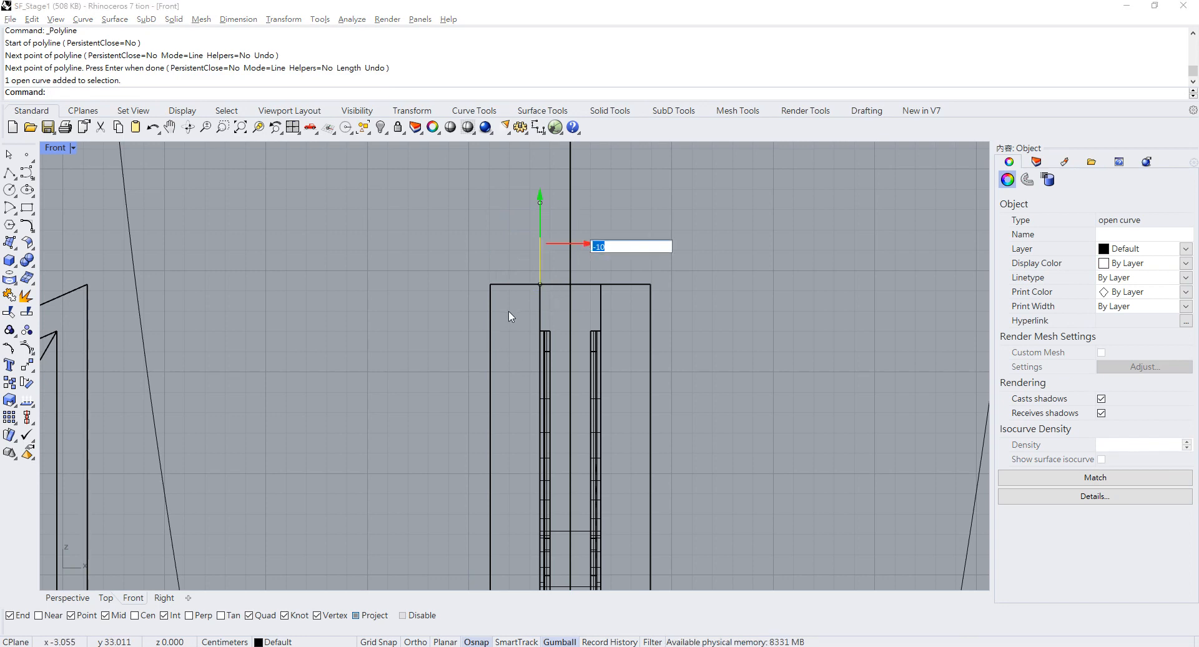
text(-10)
key(Return)
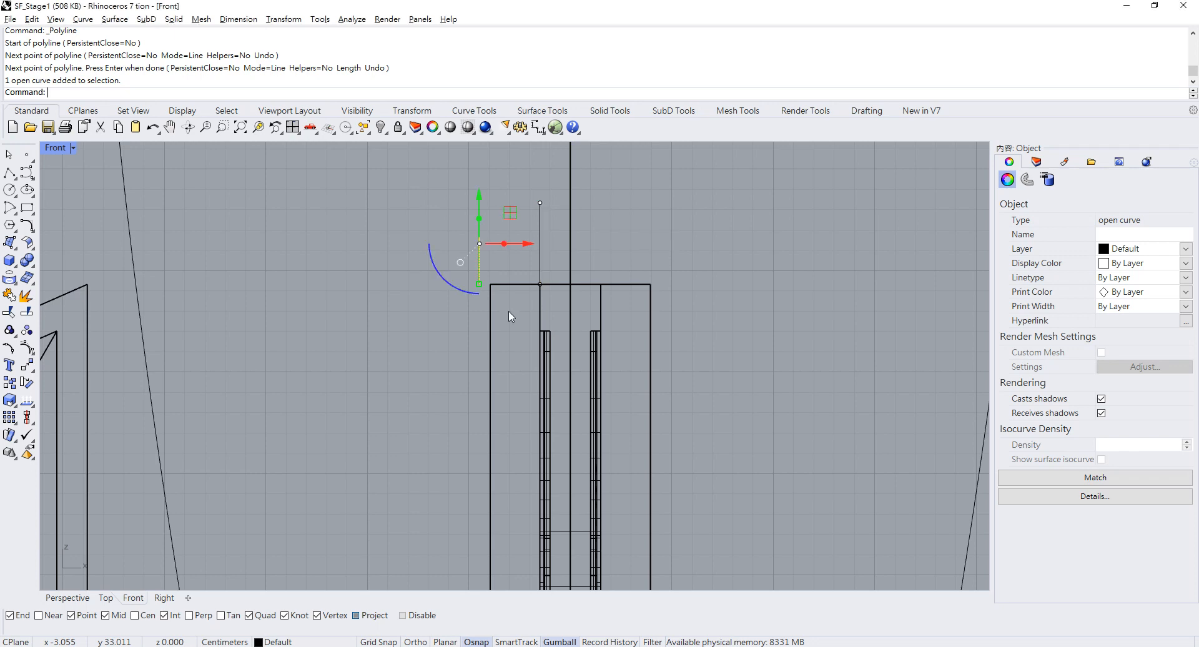
click(505, 322)
click(511, 284)
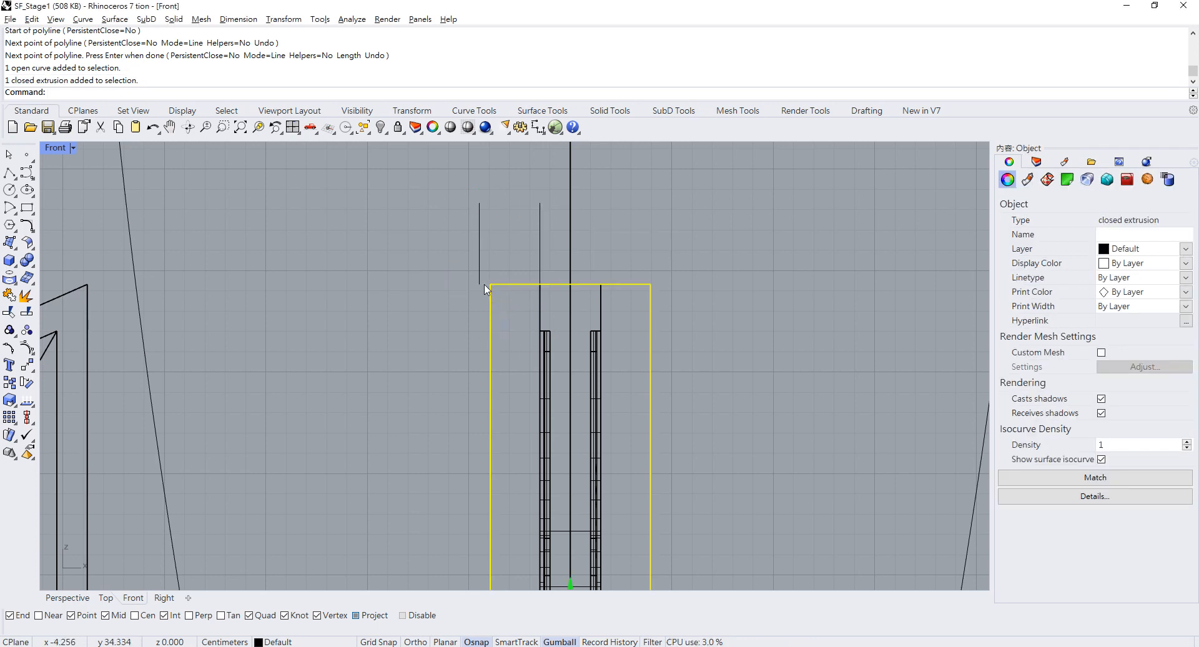
drag(565, 228, 471, 206)
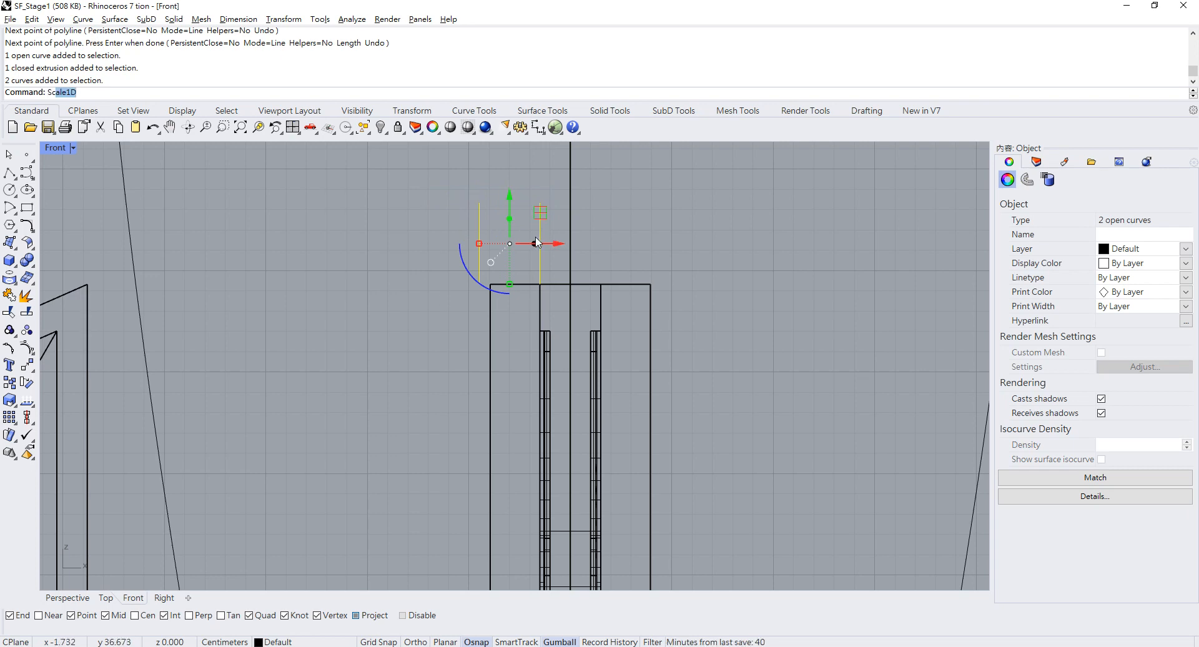
key(Return)
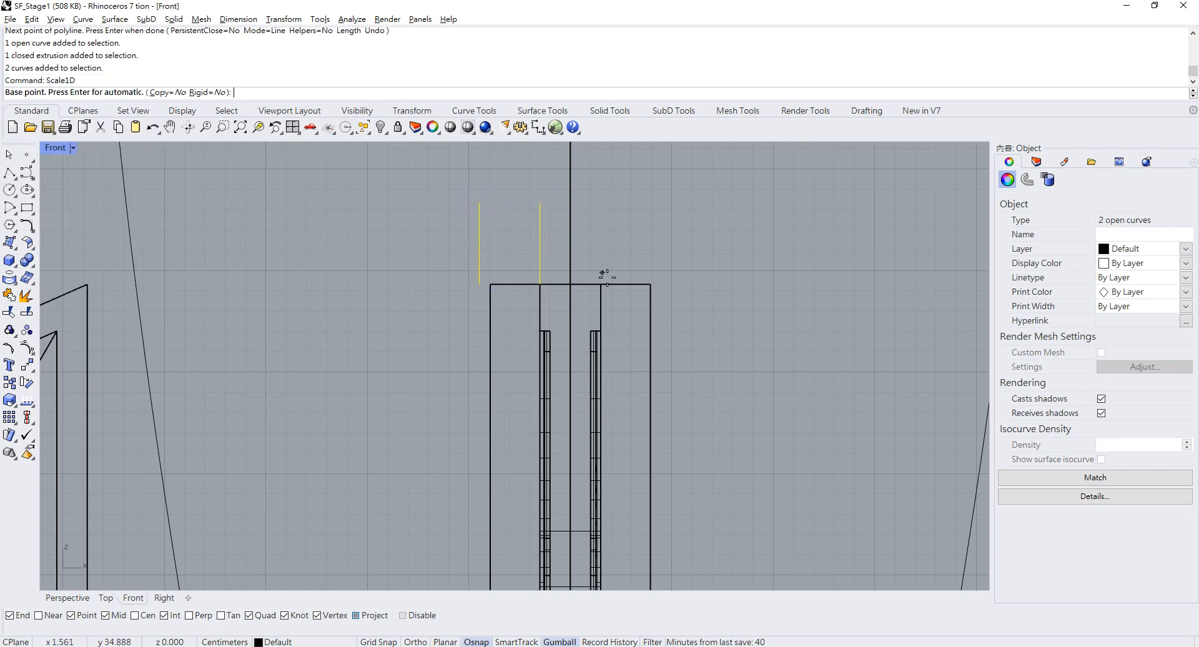
click(570, 285)
click(473, 286)
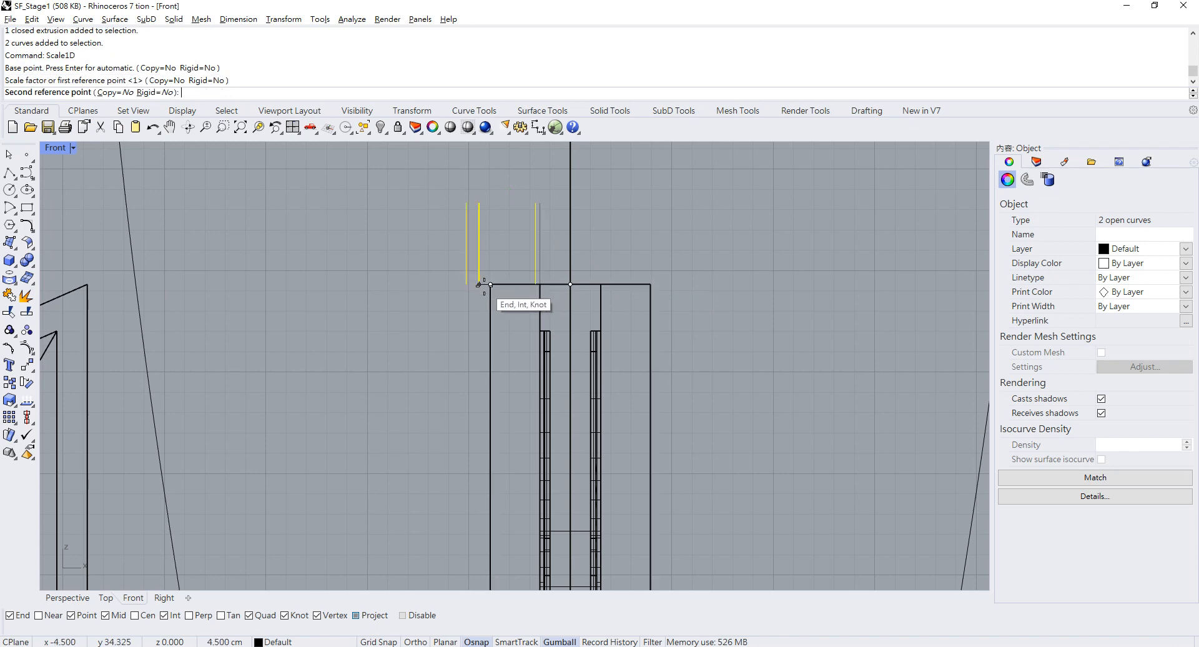
click(479, 284)
Widen the box symmetrically with Scale1D from its top-edge midpoint out to the outer guide line, and deselect it
click(490, 304)
key(Return)
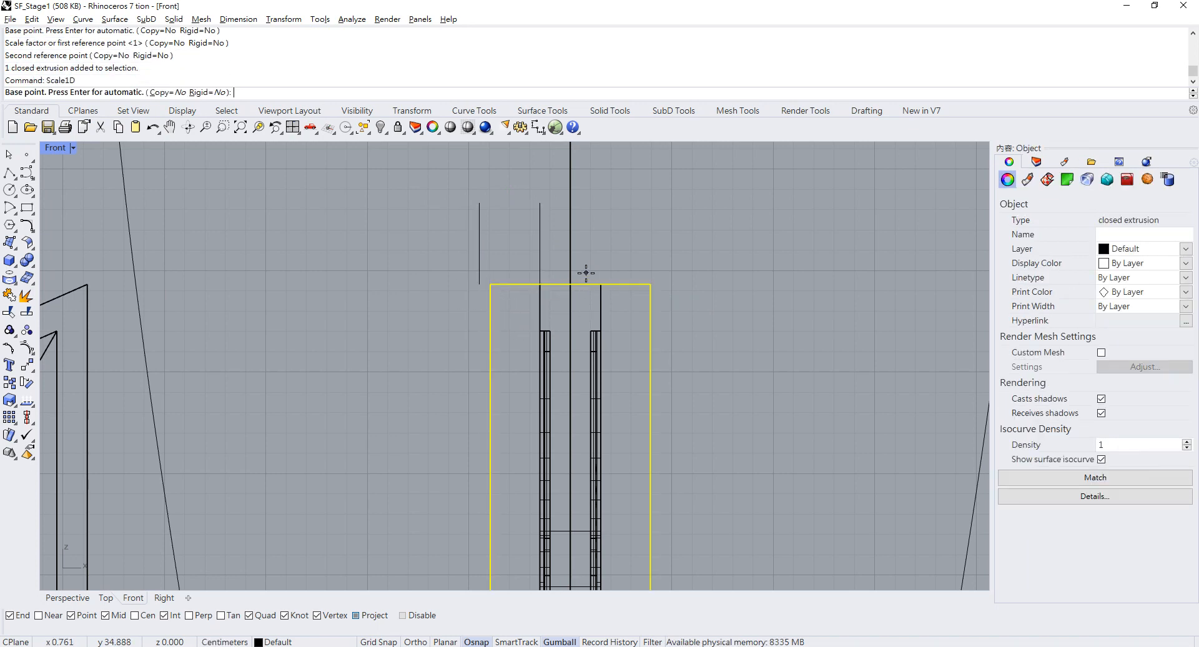
click(570, 284)
click(490, 284)
click(479, 284)
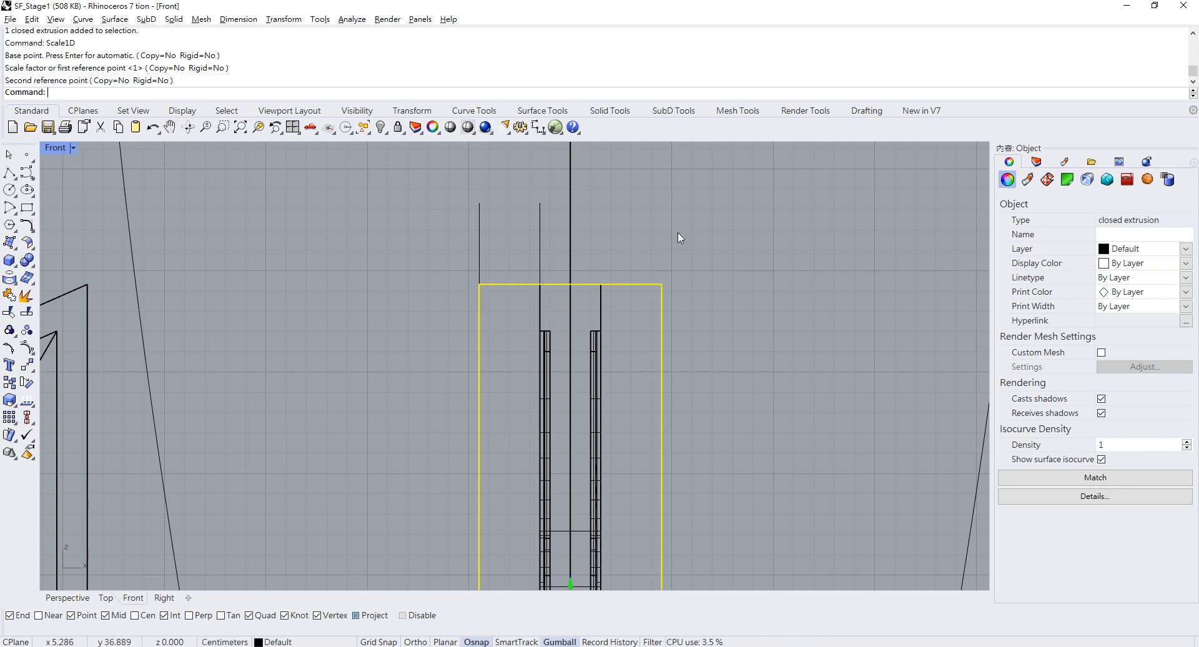
key(Escape)
Stretch the box upward from its bottom edge to the height of the guide lines' upper ends with Scale1D, and deselect it
scroll(609, 278, down, 5)
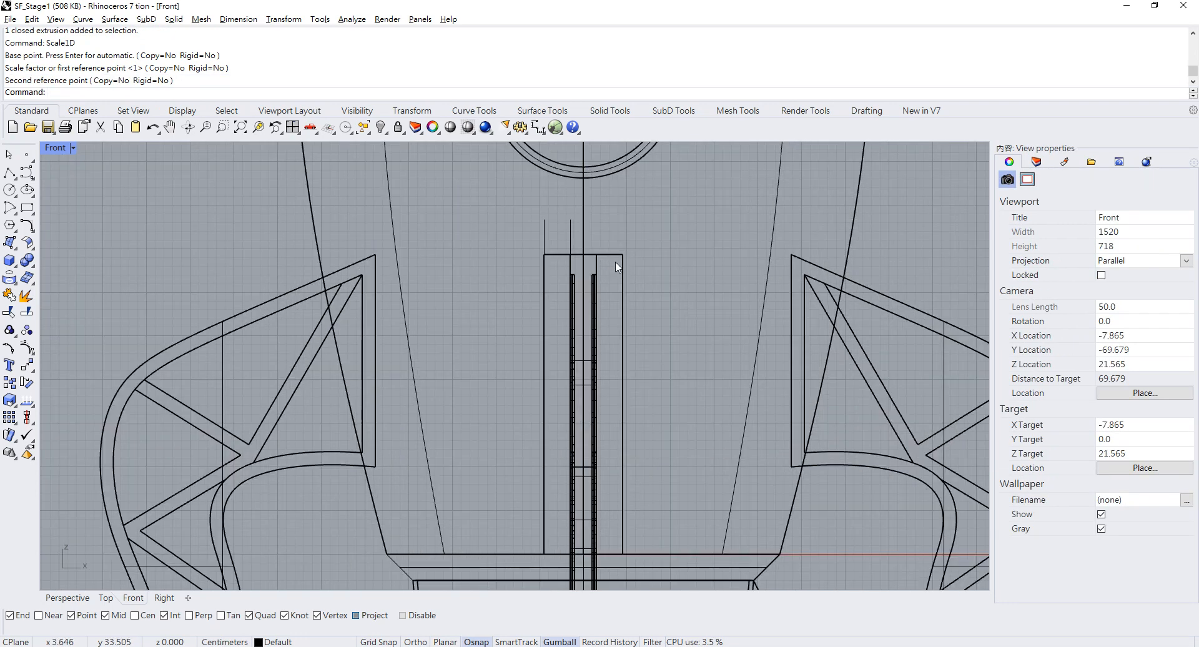
click(615, 255)
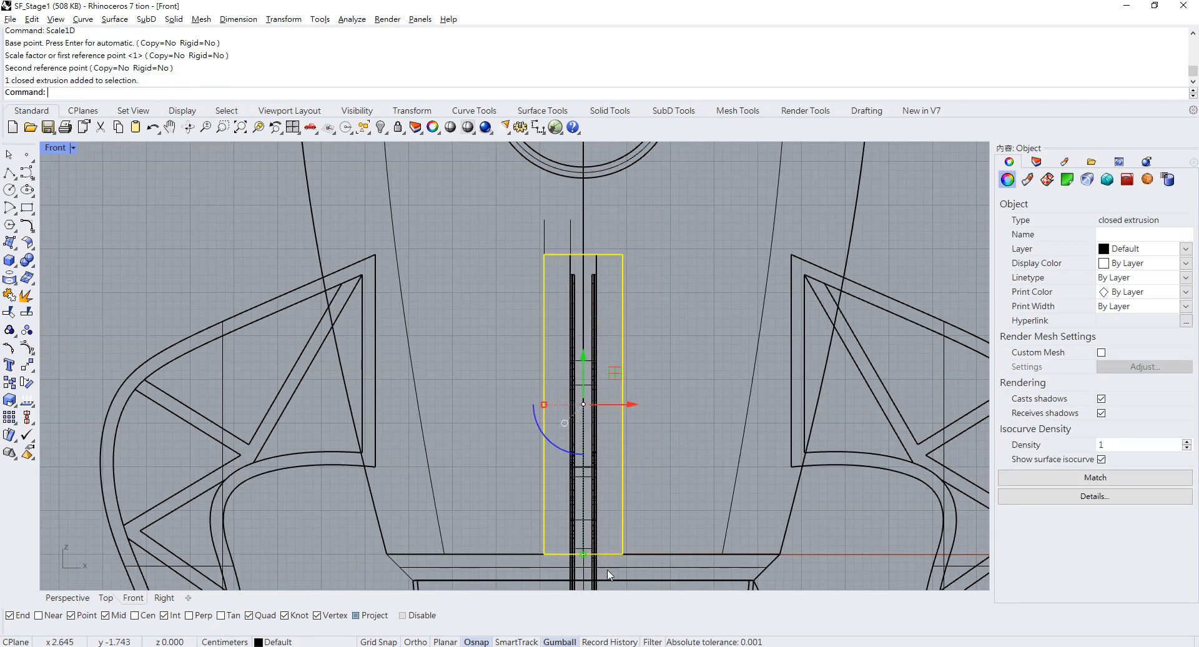
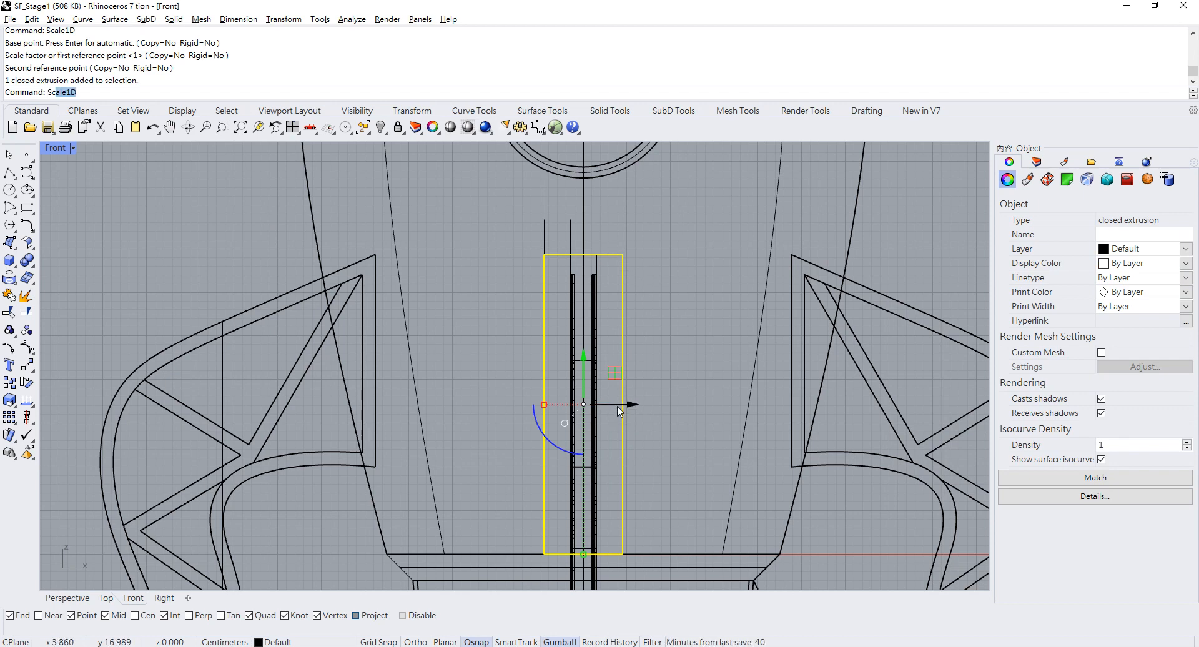
key(Return)
click(622, 554)
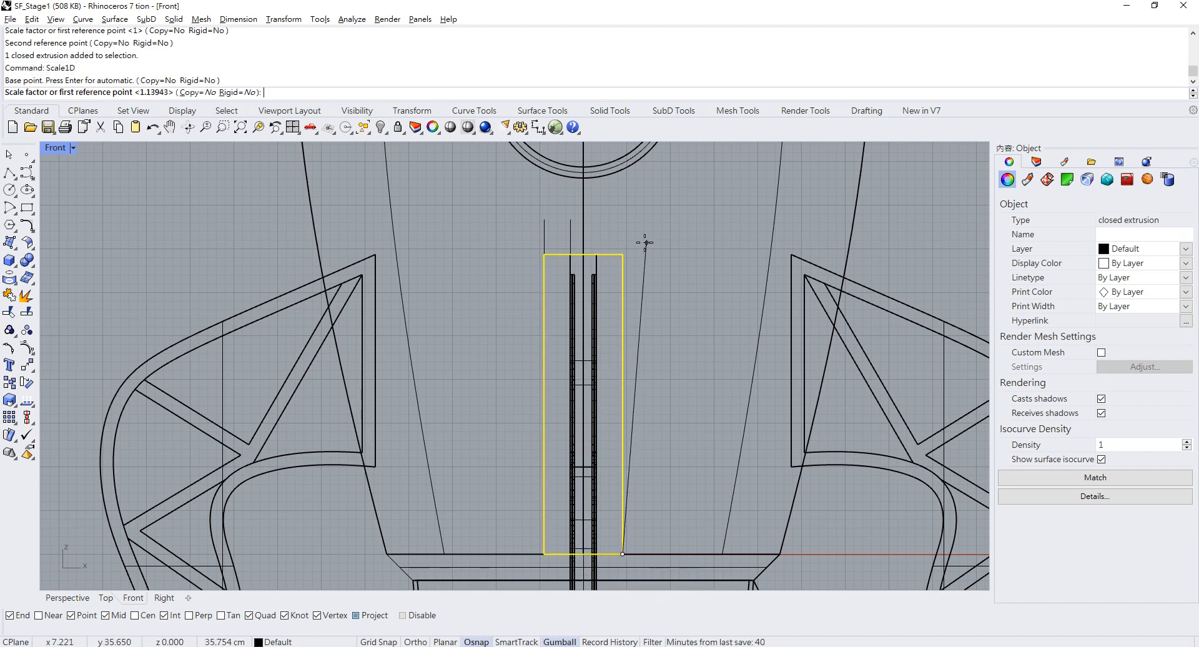
click(622, 254)
click(582, 218)
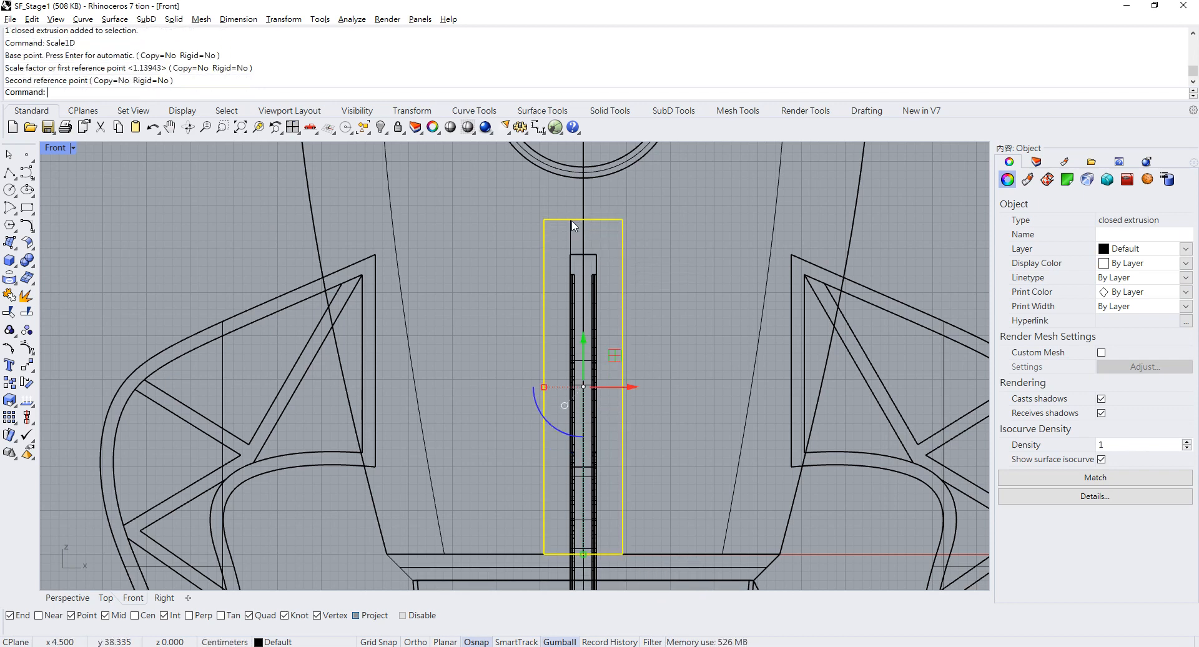
click(651, 267)
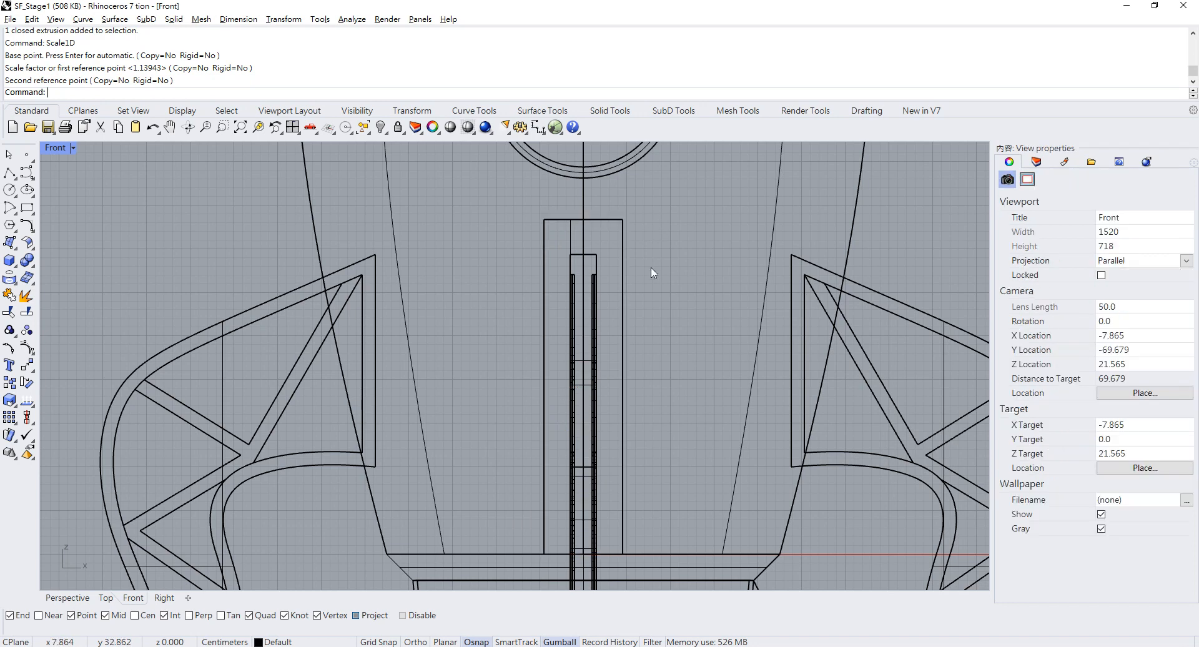
In the perspective view, move the box inward so it cuts into the rocket body's wall behind the fin, and clear the selection
double_click(61, 149)
double_click(543, 148)
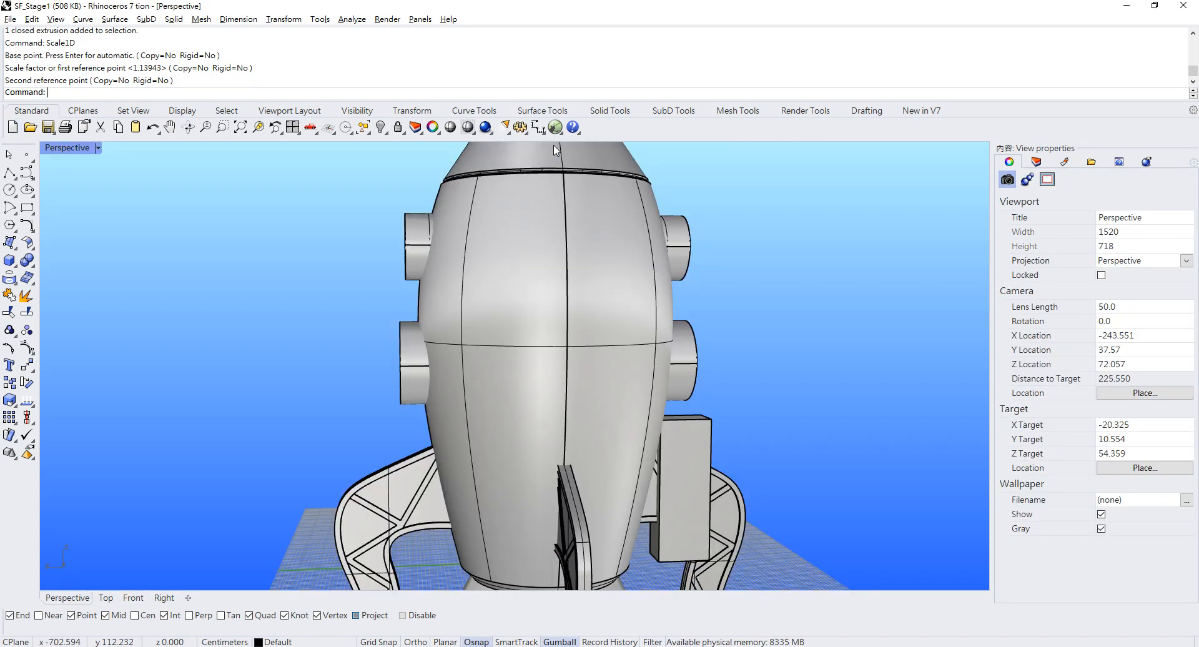
scroll(728, 335, up, 5)
click(742, 433)
right_drag(744, 432, 674, 335)
drag(615, 337, 563, 330)
click(670, 293)
click(710, 261)
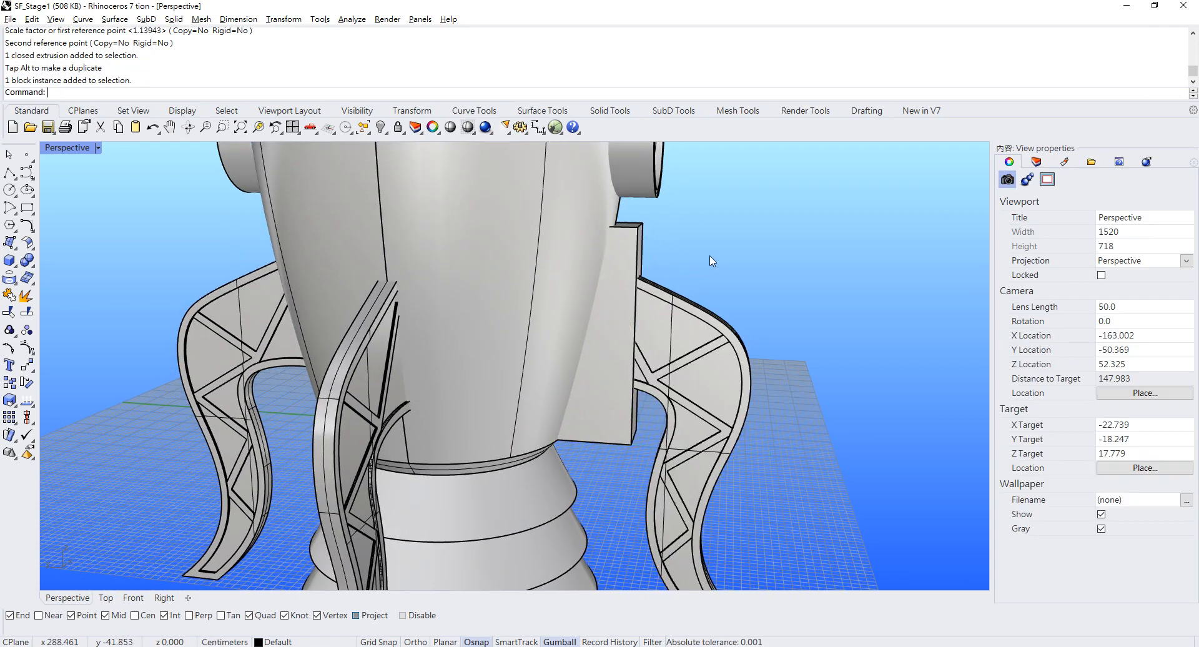
Try subtracting the box from the rocket body with BooleanDifference, keeping the input, and delete the box
right_drag(710, 262, 662, 295)
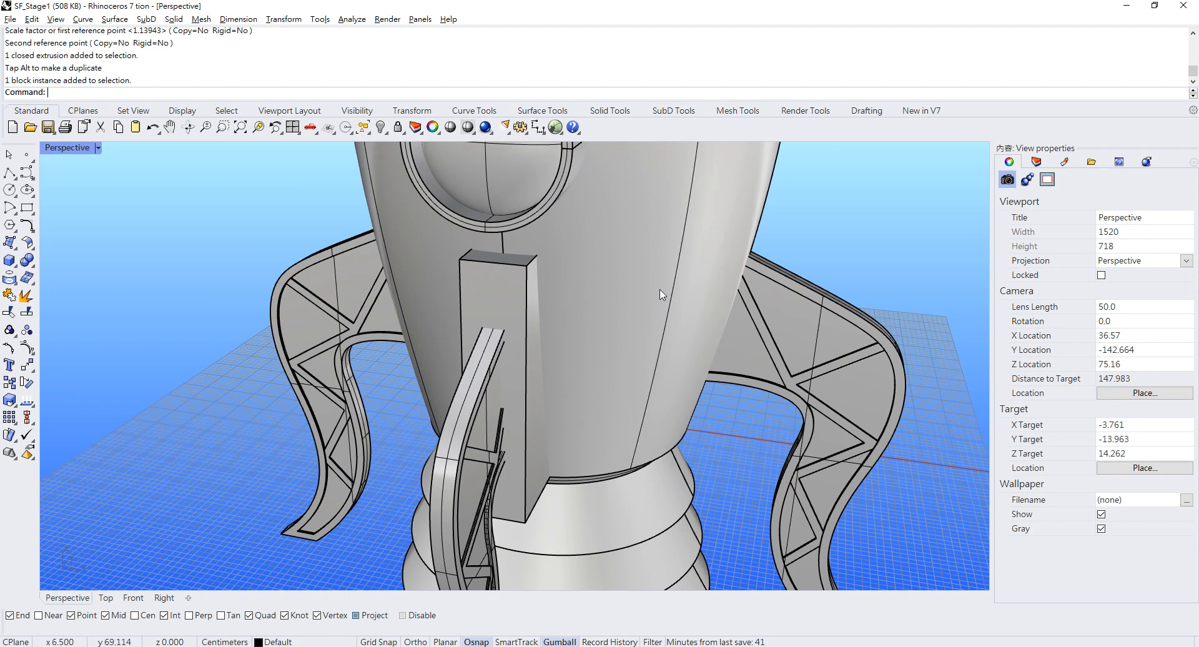
click(33, 271)
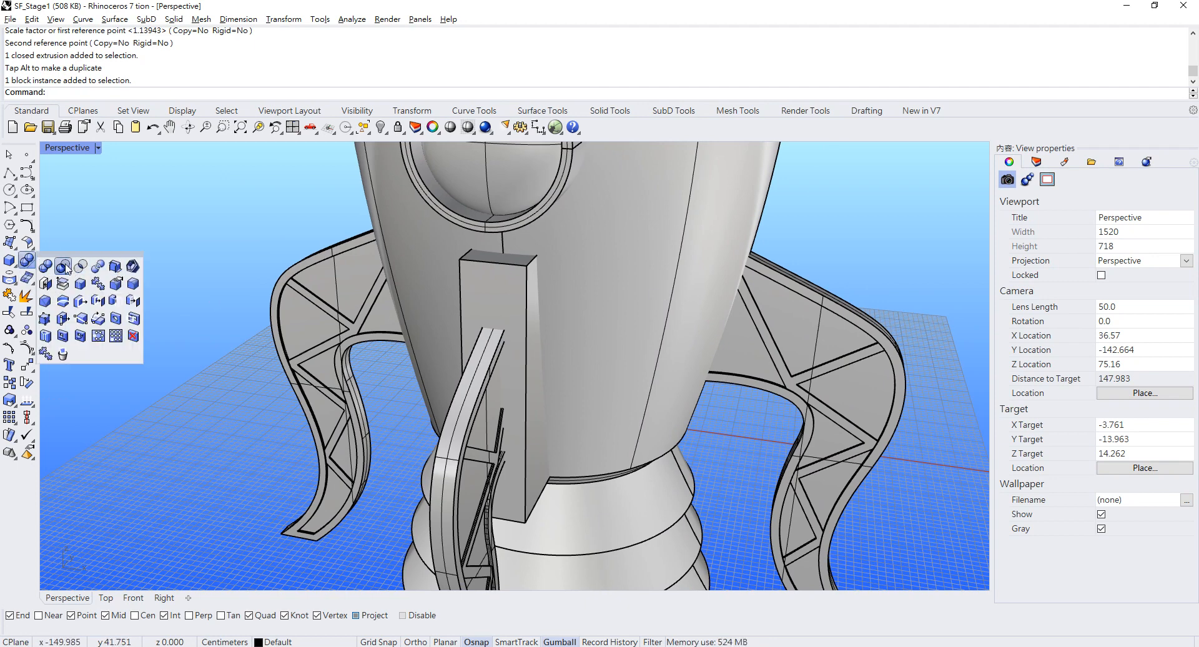
click(63, 267)
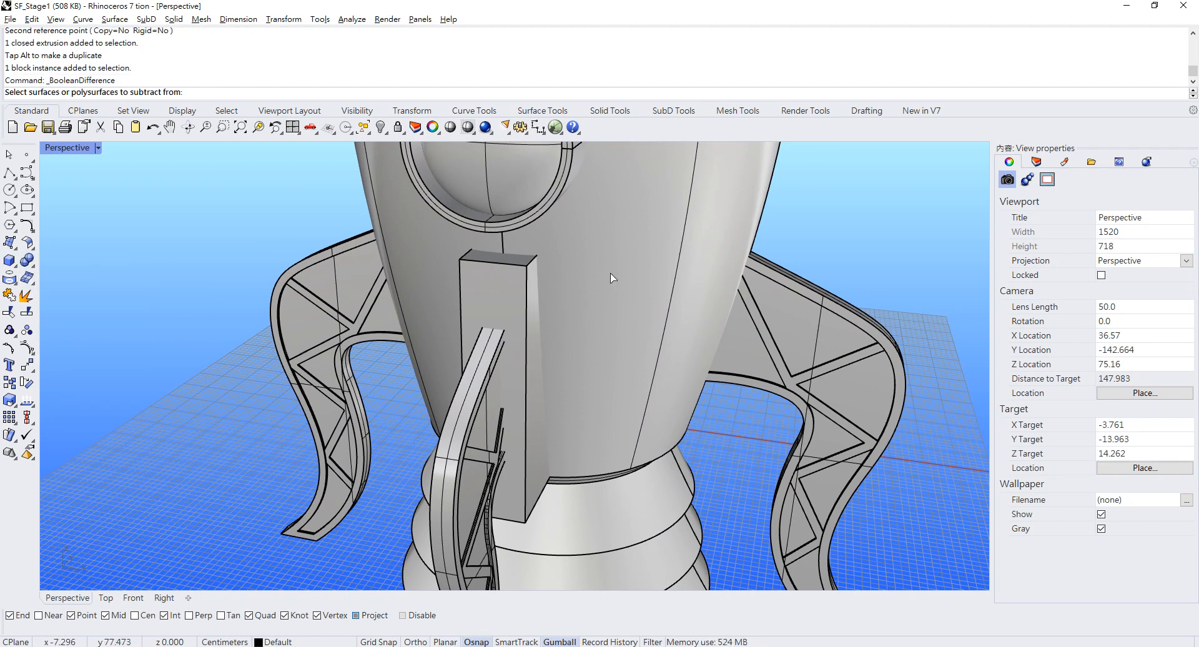
click(612, 278)
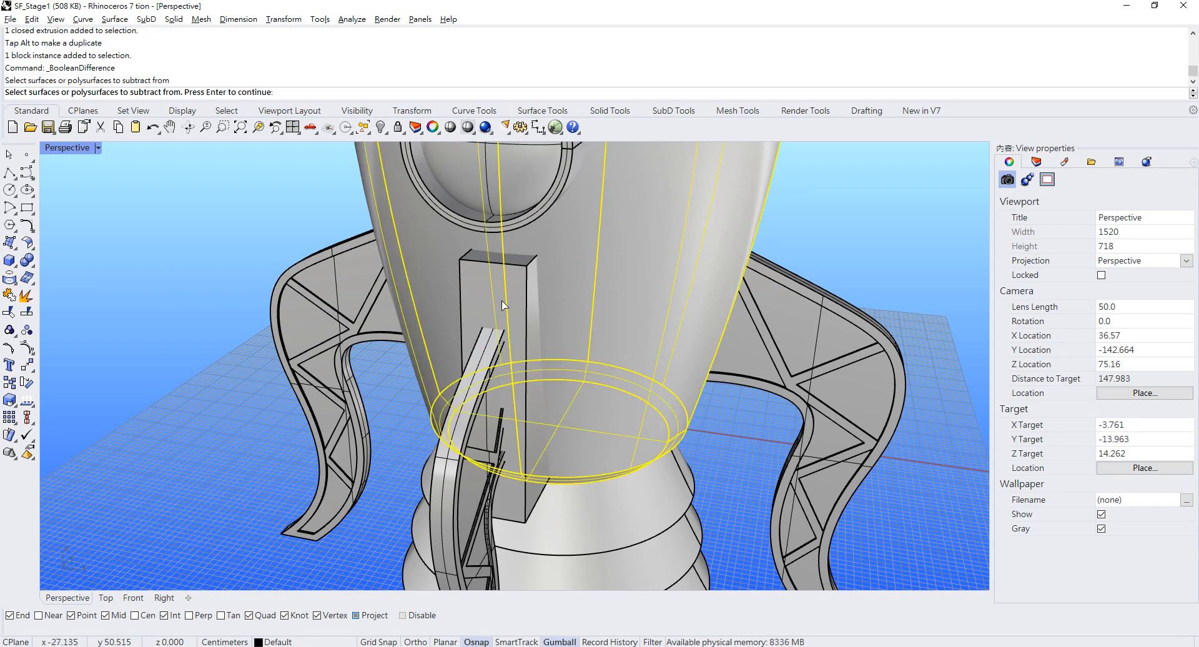
key(Return)
click(530, 293)
key(Return)
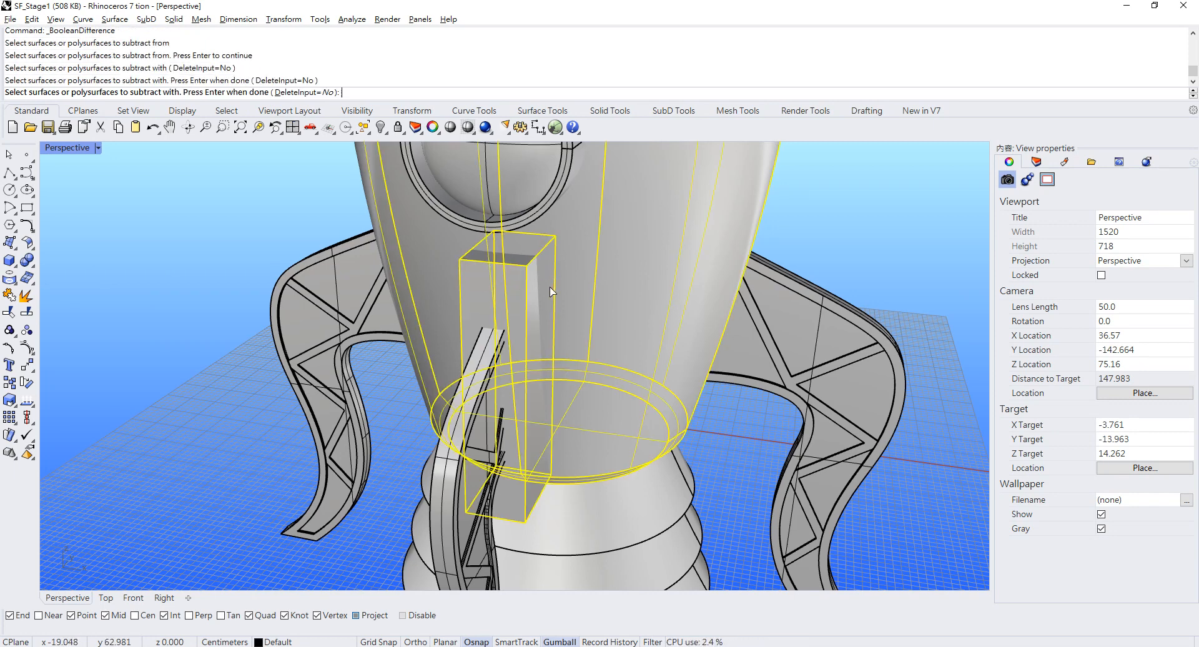
click(530, 305)
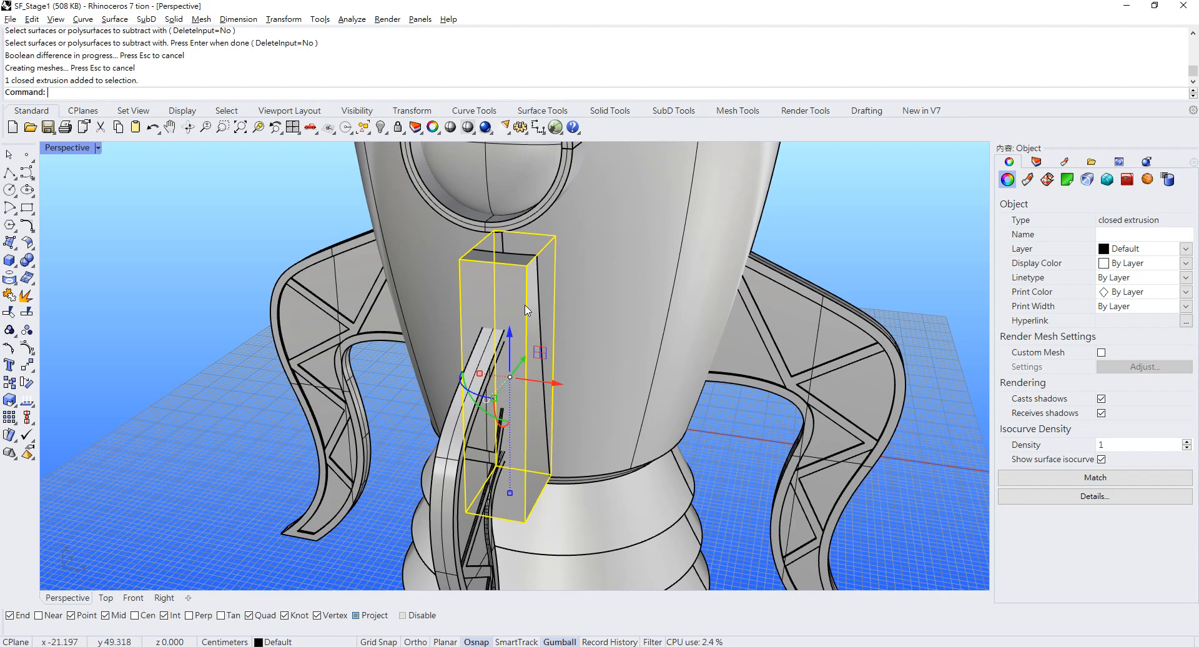
key(Delete)
Inspect the cut behind the fin, and undo the box deletion and the Boolean difference
right_drag(543, 335, 596, 303)
scroll(640, 293, down, 6)
scroll(647, 292, up, 6)
scroll(433, 304, up, 6)
key(ctrl+z)
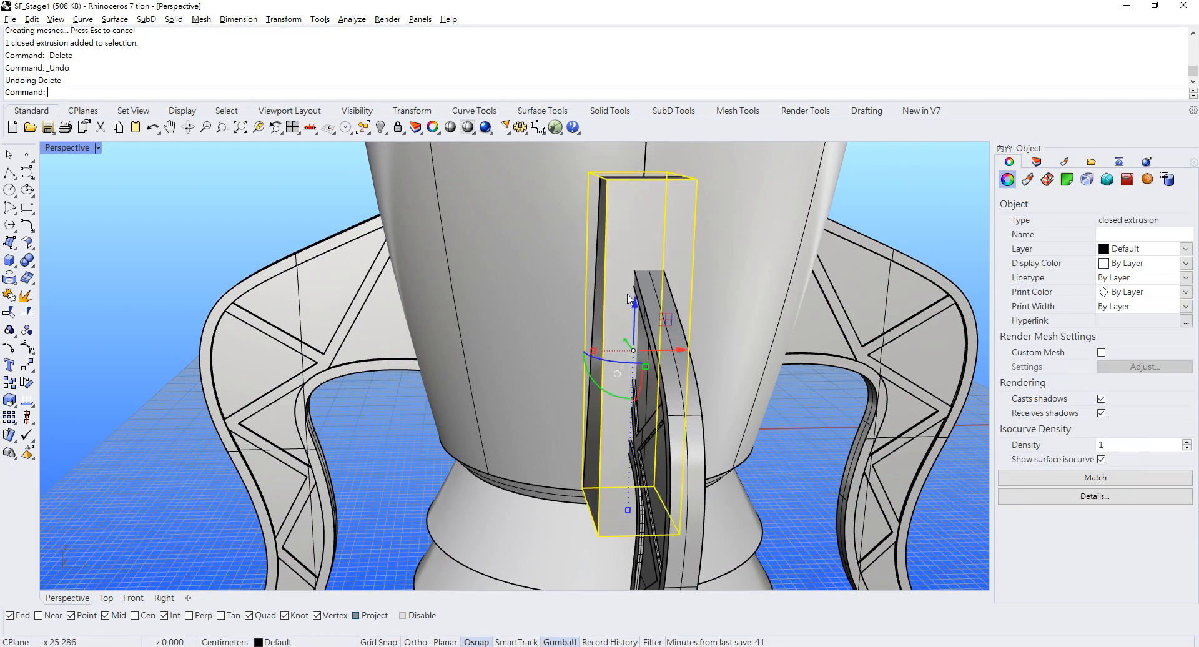
key(ctrl+z)
In the front view, narrow the box symmetrically about the centre fin to about 6 cm wide
click(627, 226)
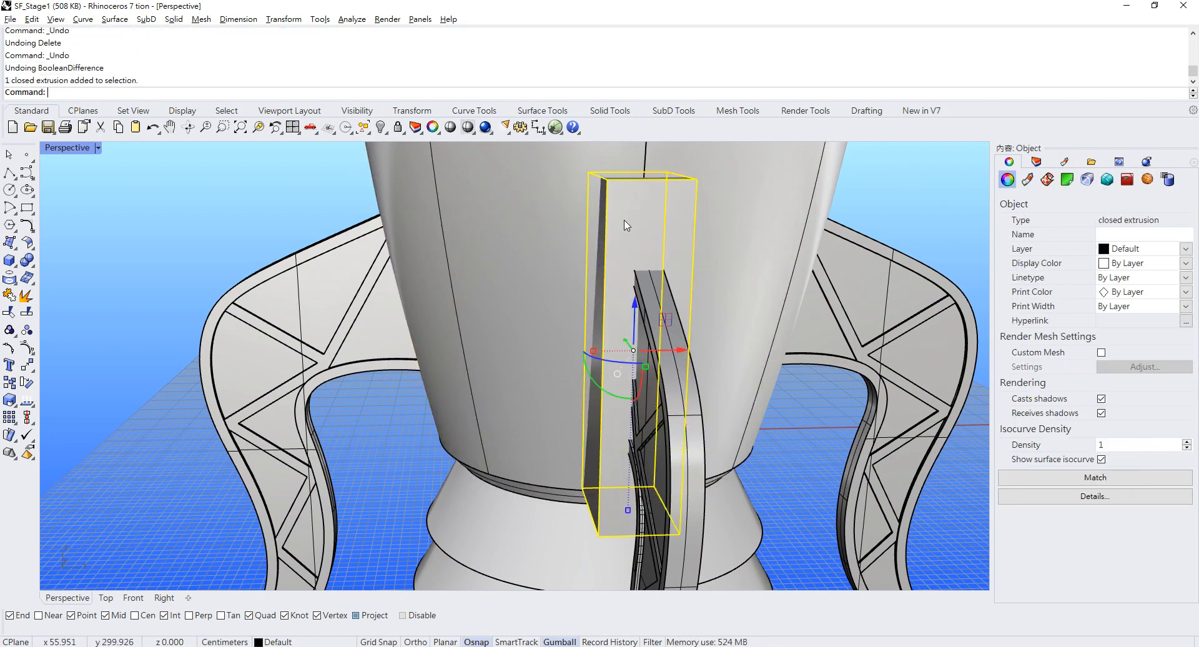
double_click(65, 149)
double_click(56, 376)
scroll(609, 429, up, 5)
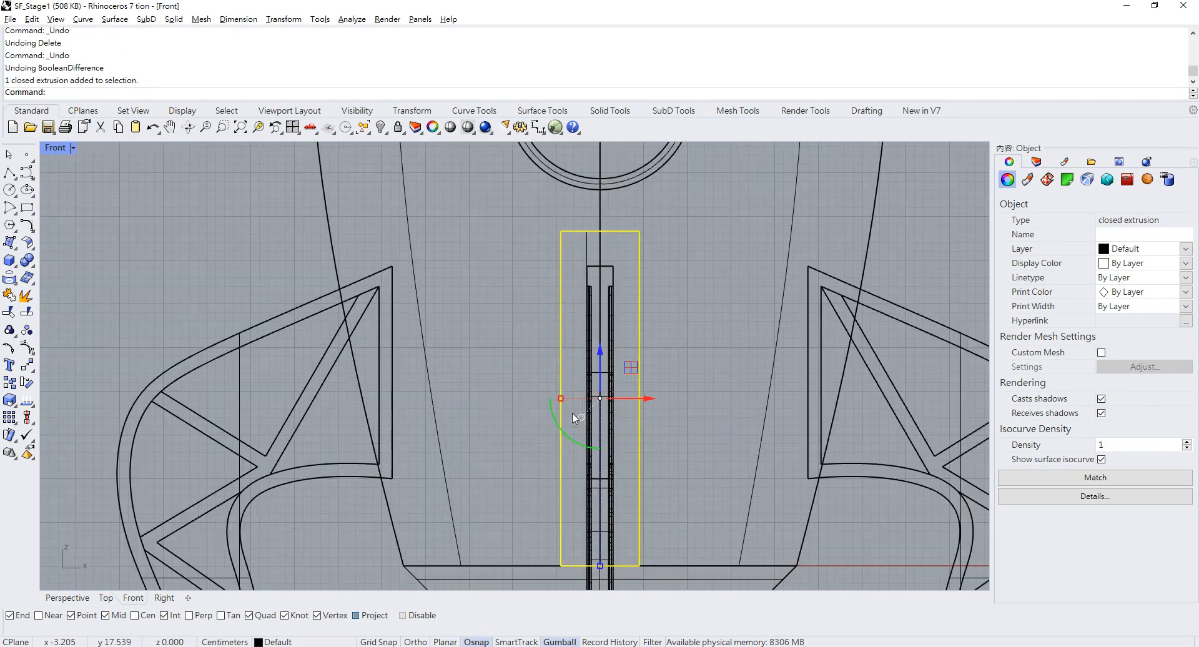
drag(556, 389, 572, 389)
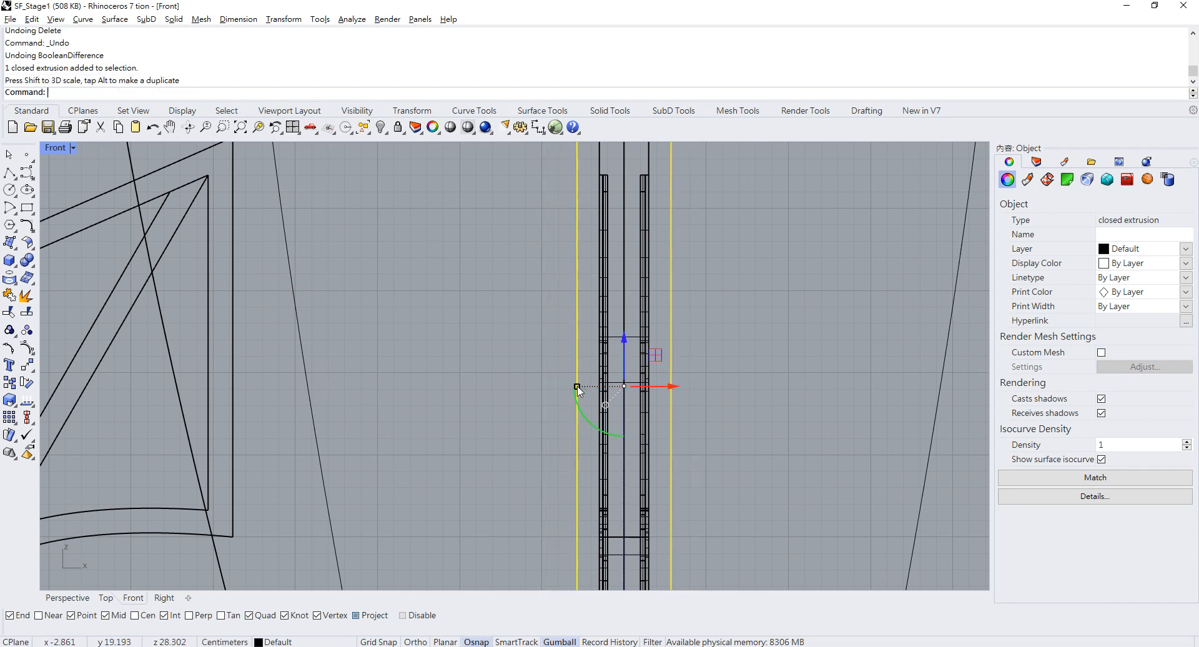
scroll(600, 368, down, 4)
scroll(606, 360, down, 2)
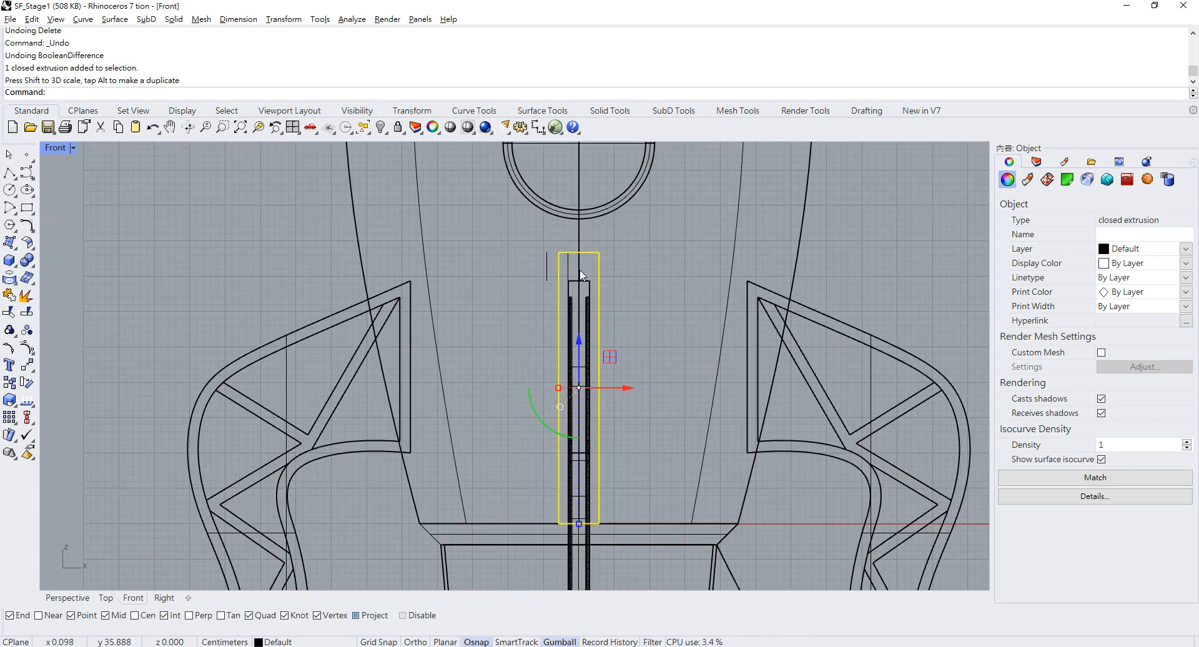
Turn on the box's solid points, lower its four top points by about 2 cm, and turn the points off
scroll(597, 290, up, 2)
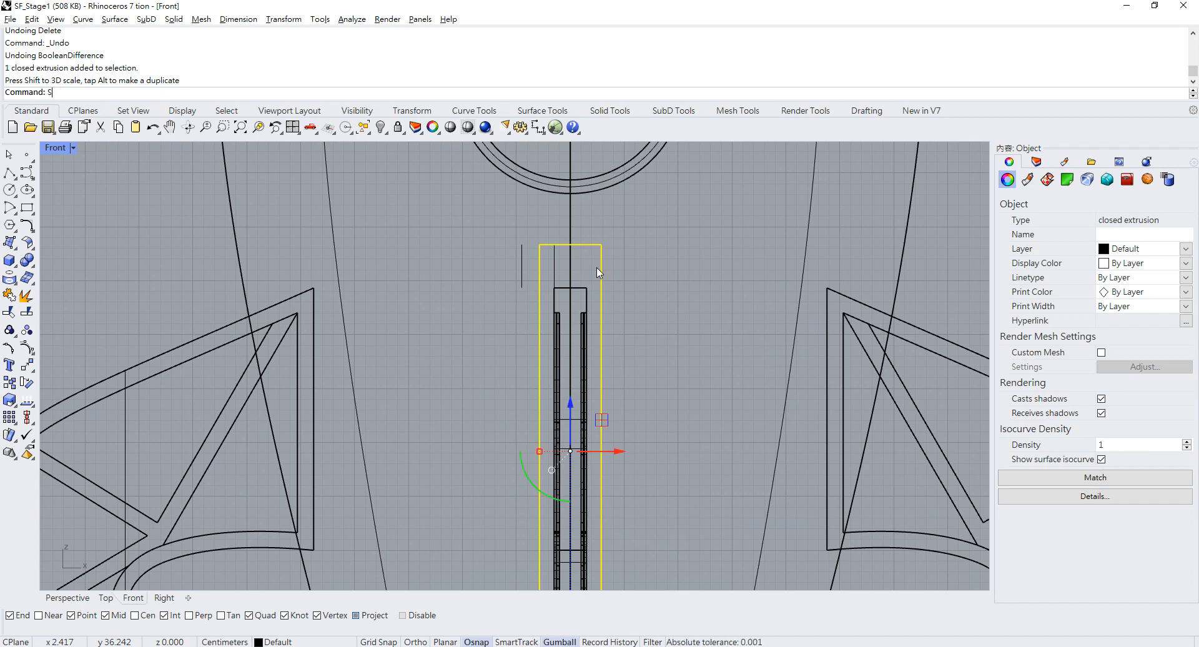
key(Return)
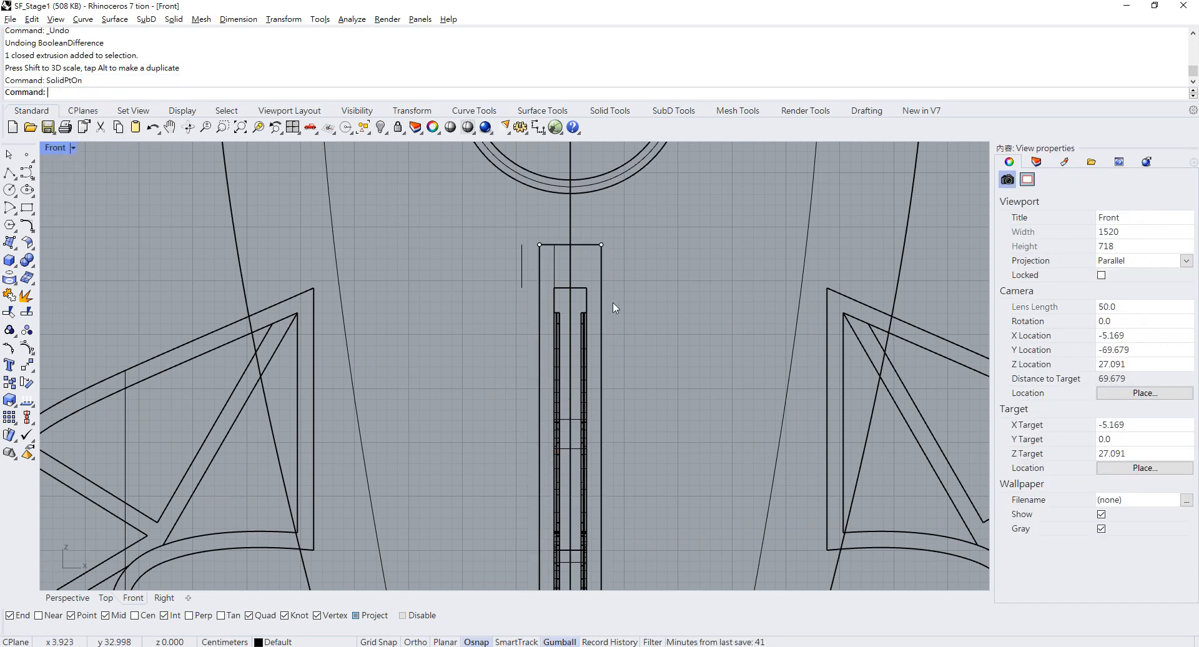
drag(636, 265, 636, 265)
drag(574, 209, 581, 260)
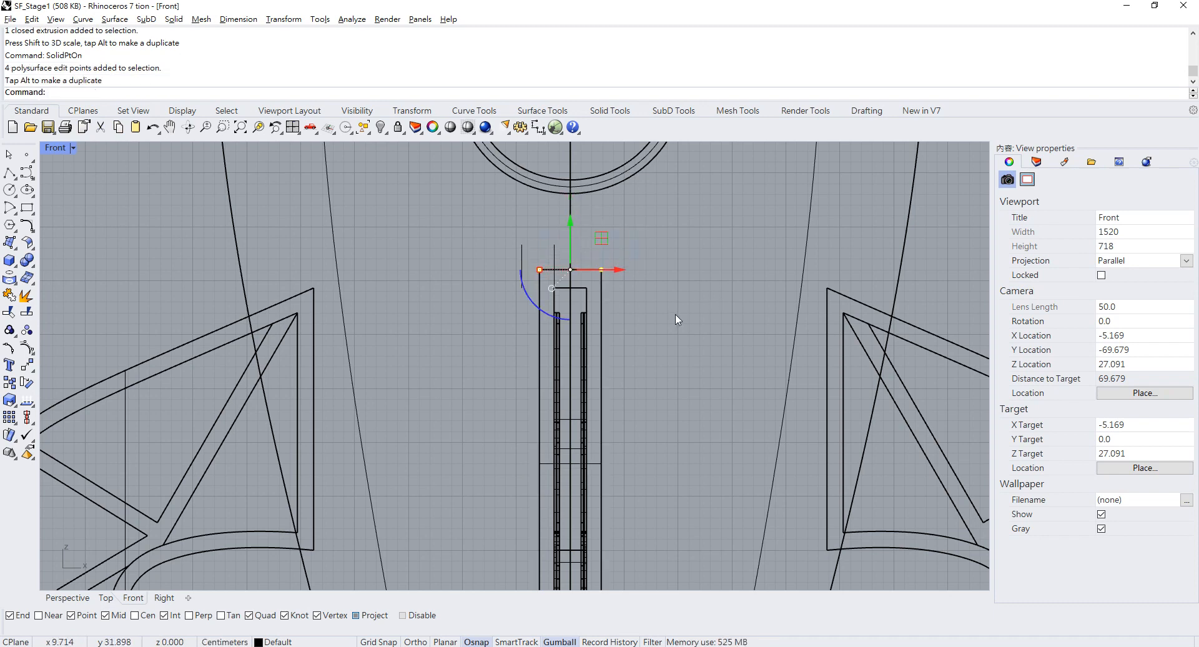
key(F11)
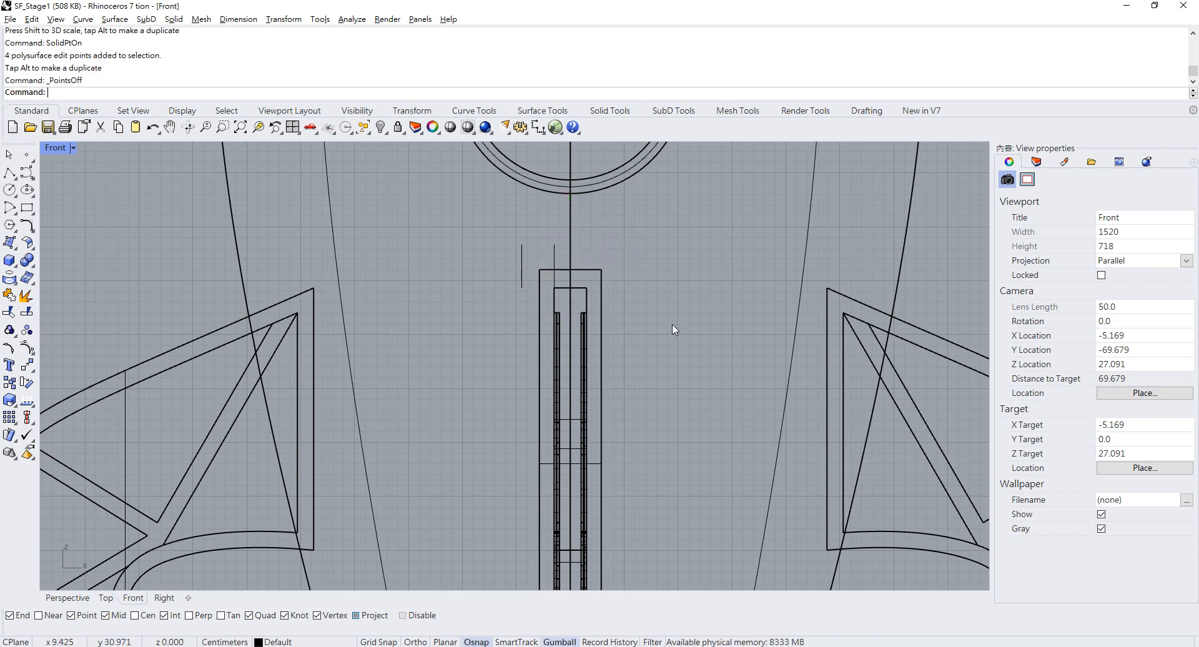
In the top view, rotate a copy of the box 90° around the rocket's centre onto the neighbouring side fin
double_click(66, 148)
mouse_move(896, 206)
right_down()
mouse_move(905, 200)
mouse_move(920, 230)
mouse_move(853, 206)
mouse_move(685, 238)
right_up()
click(685, 238)
scroll(642, 295, down, 5)
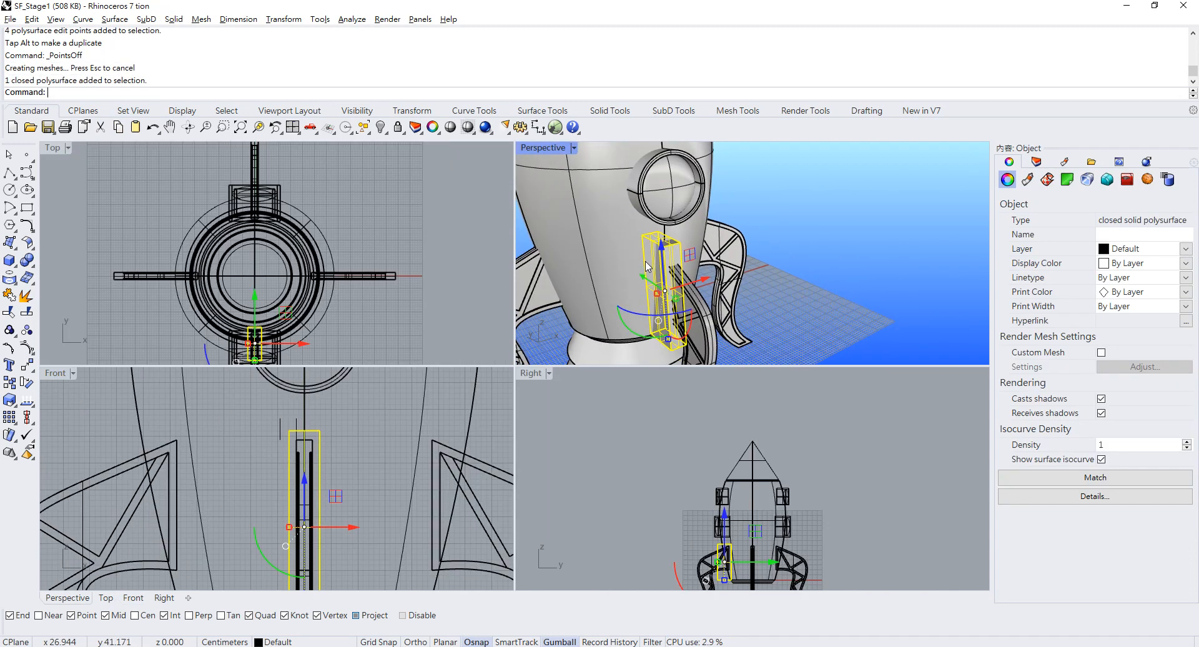
scroll(666, 228, up, 4)
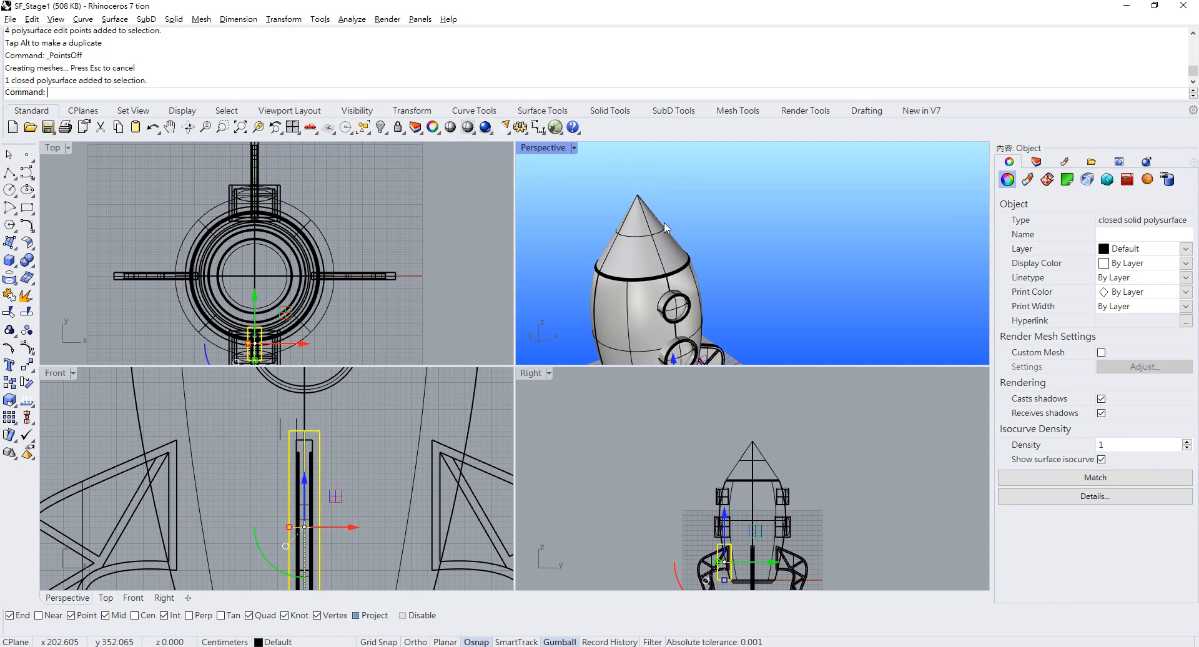
key(Return)
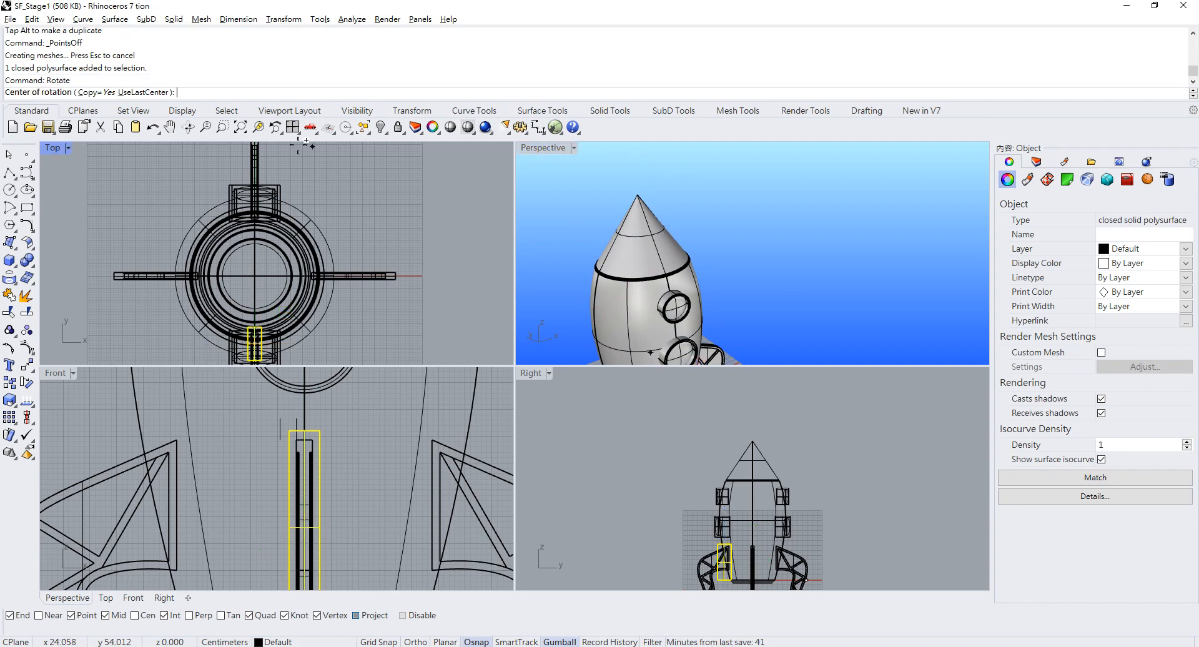
scroll(253, 279, up, 2)
click(251, 279)
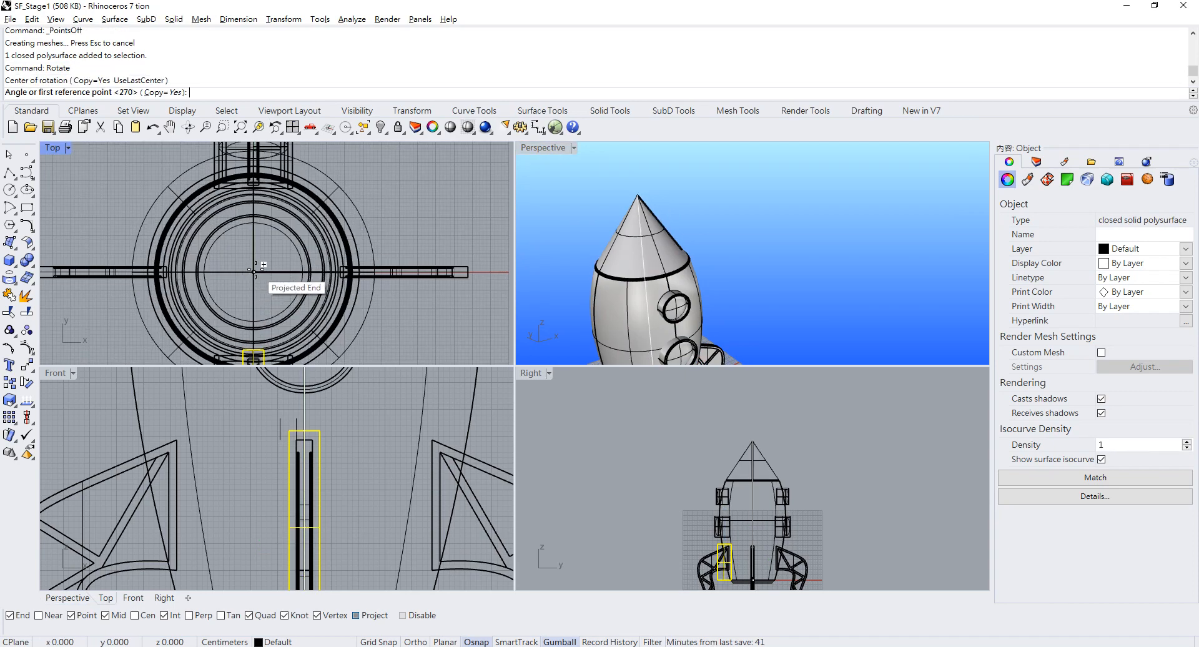
scroll(385, 261, down, 2)
scroll(324, 338, up, 5)
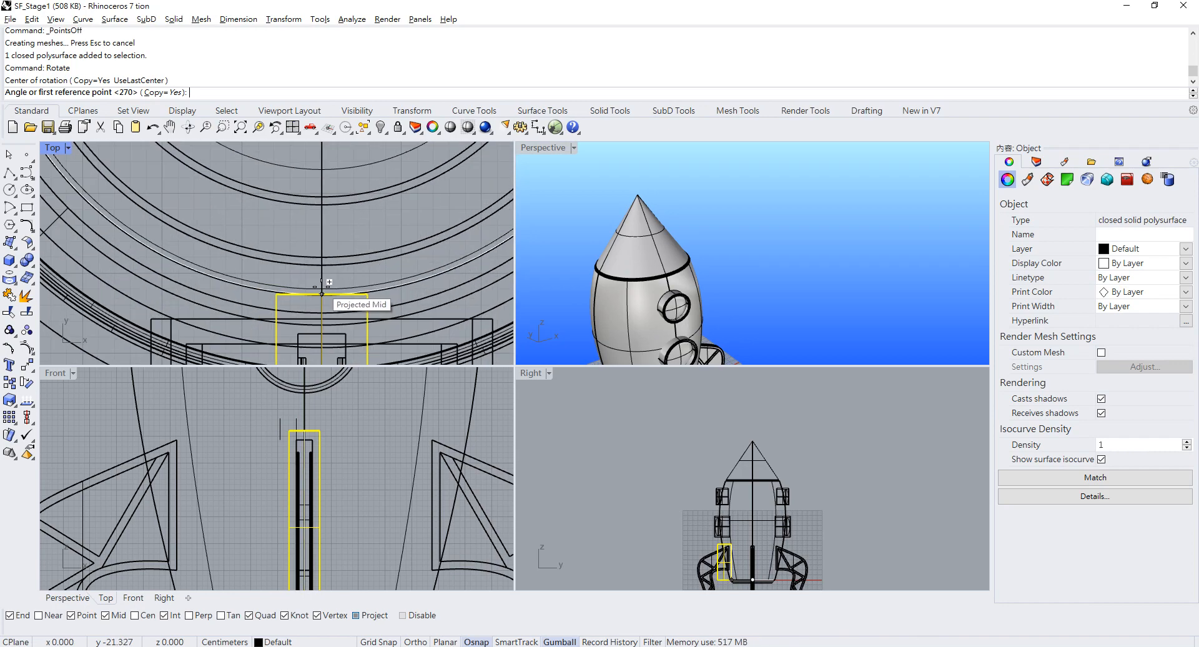
click(324, 294)
scroll(350, 274, down, 4)
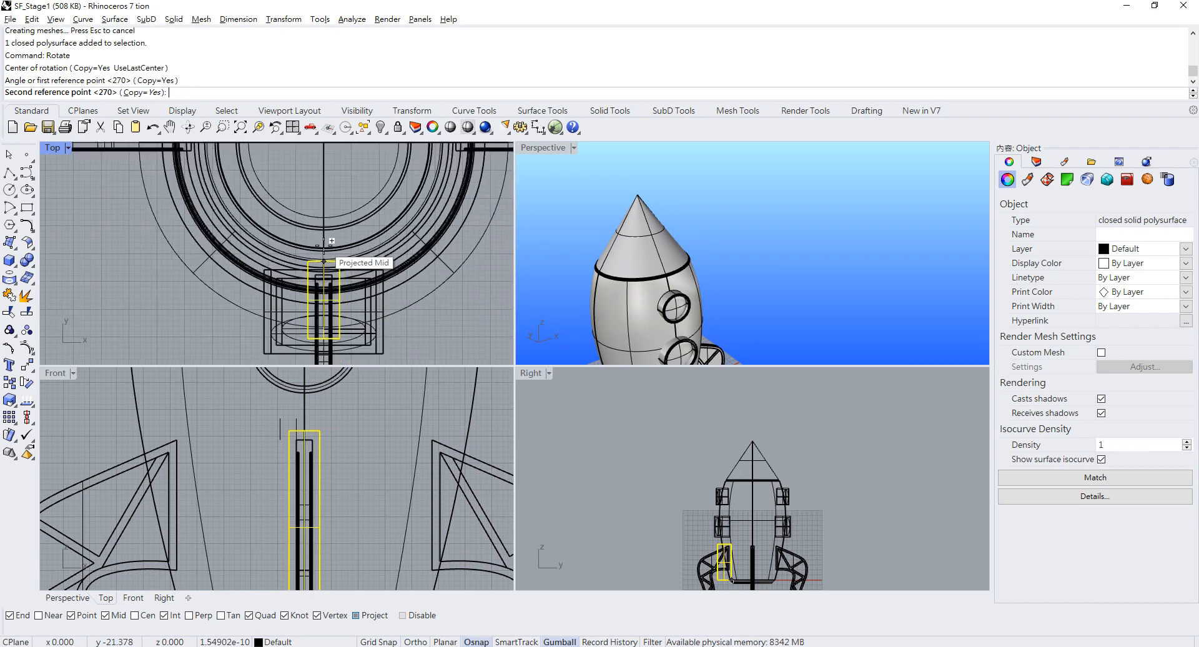
scroll(452, 262, up, 2)
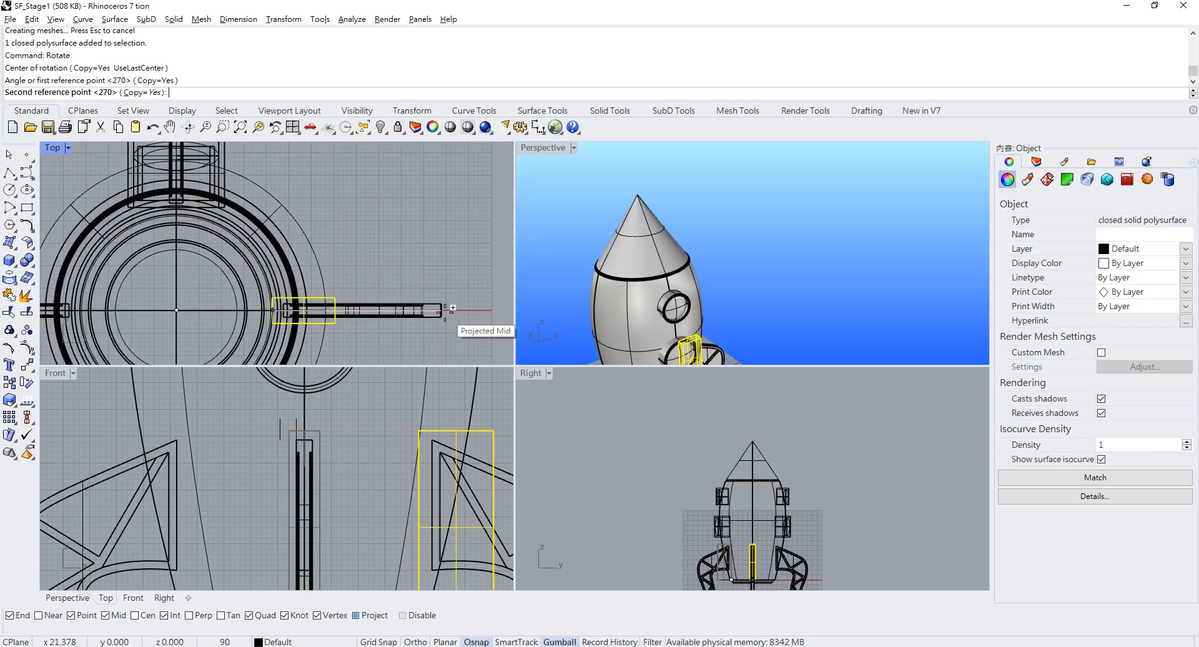
click(449, 310)
Place two more rotated copies of the box, at the back fin and at 270° on the remaining side fin
right_drag(339, 210, 401, 302)
right_drag(272, 194, 326, 289)
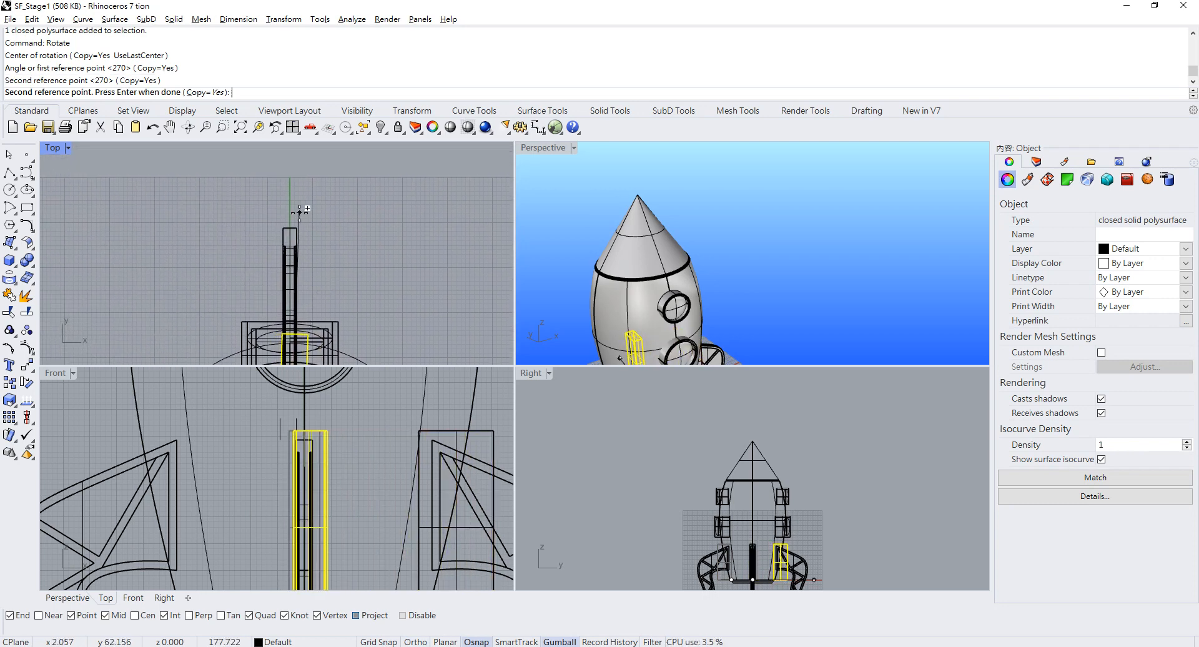
click(290, 219)
scroll(337, 209, down, 5)
scroll(196, 331, up, 10)
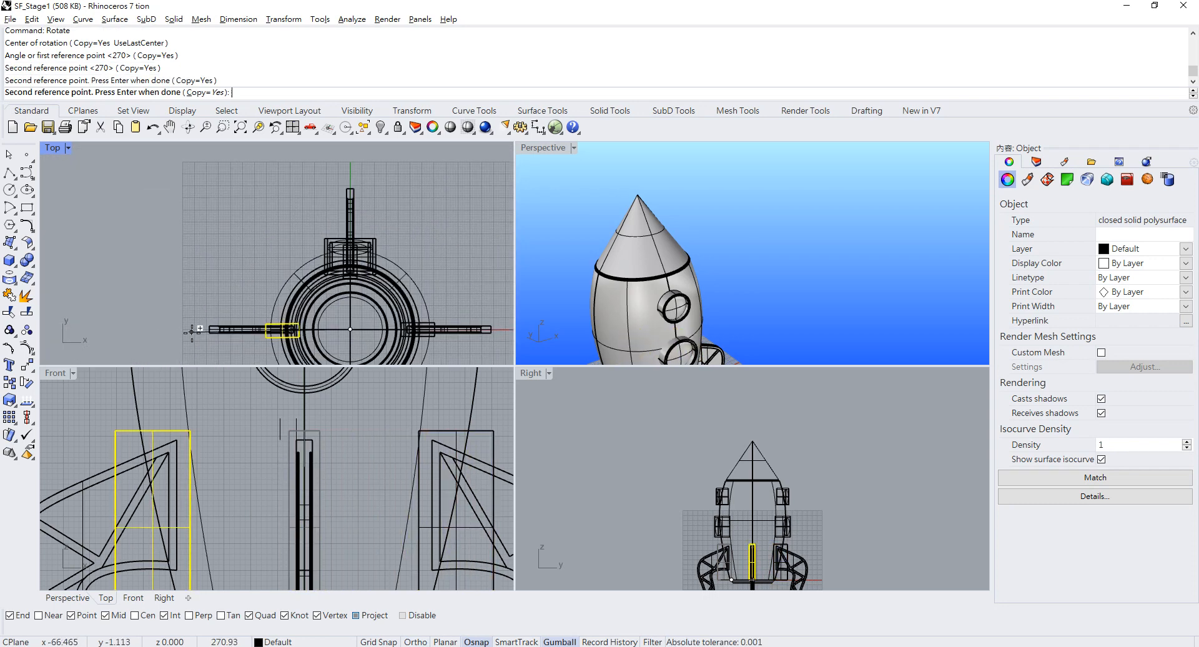
click(223, 316)
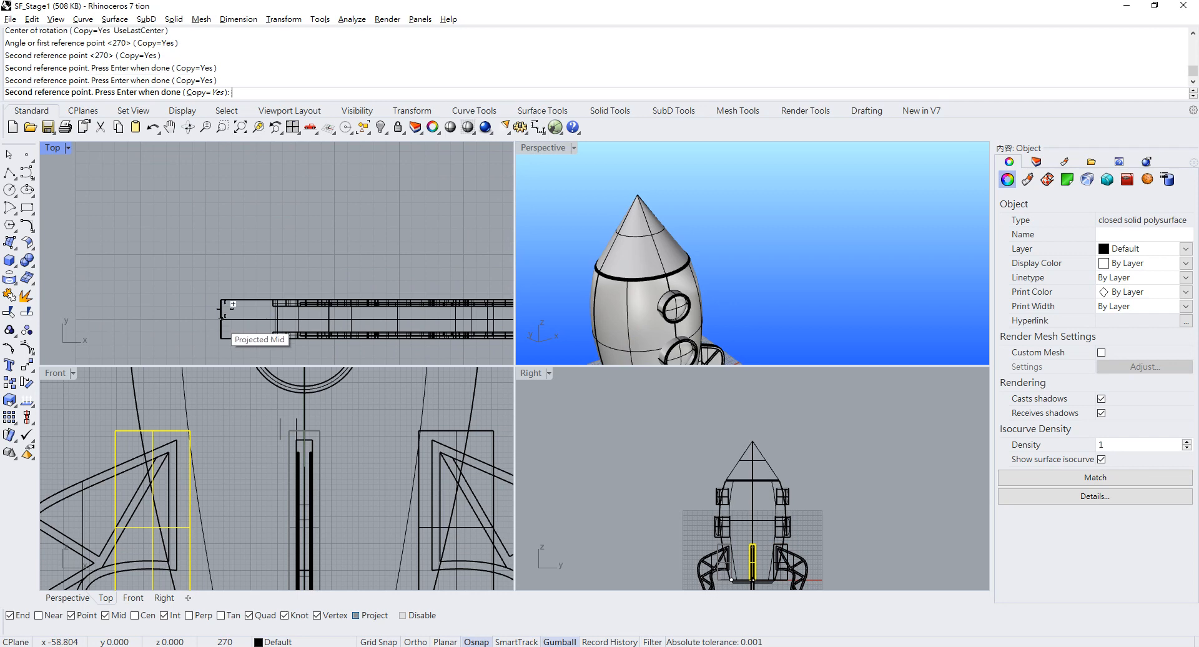
key(Return)
Start a BooleanDifference on the rocket body with DeleteInput=No and choose the first two fin boxes as cutters
double_click(543, 148)
scroll(464, 381, down, 7)
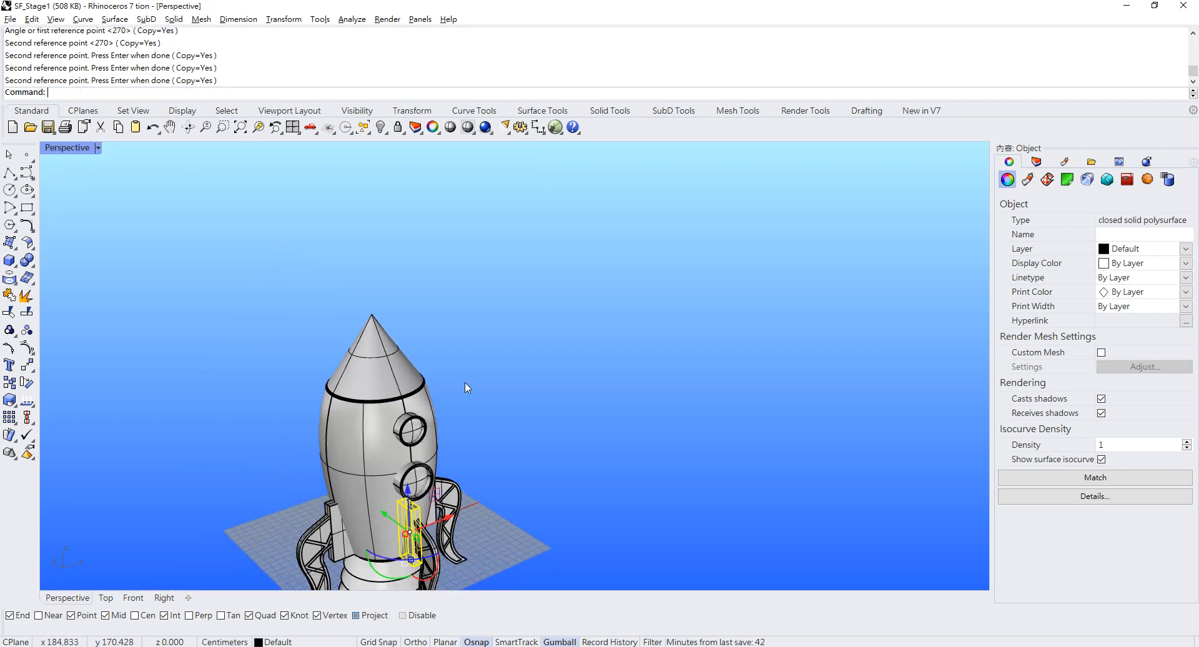
shift+right_drag(465, 380, 515, 239)
click(556, 309)
scroll(467, 385, up, 10)
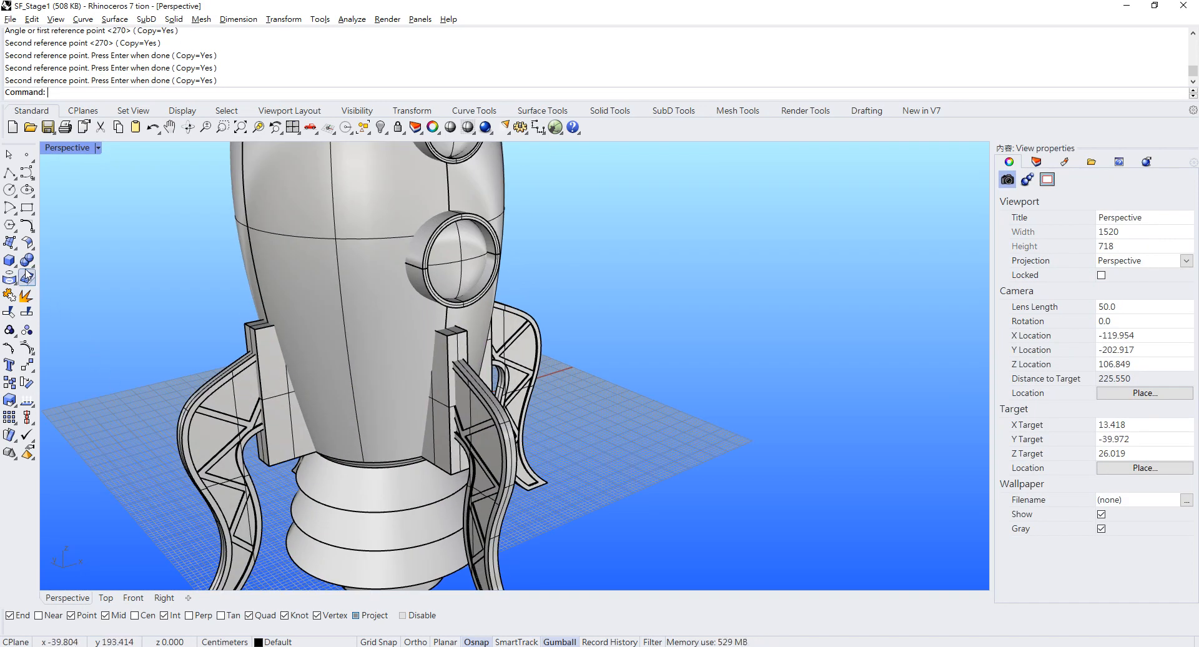
click(30, 263)
click(62, 268)
click(477, 378)
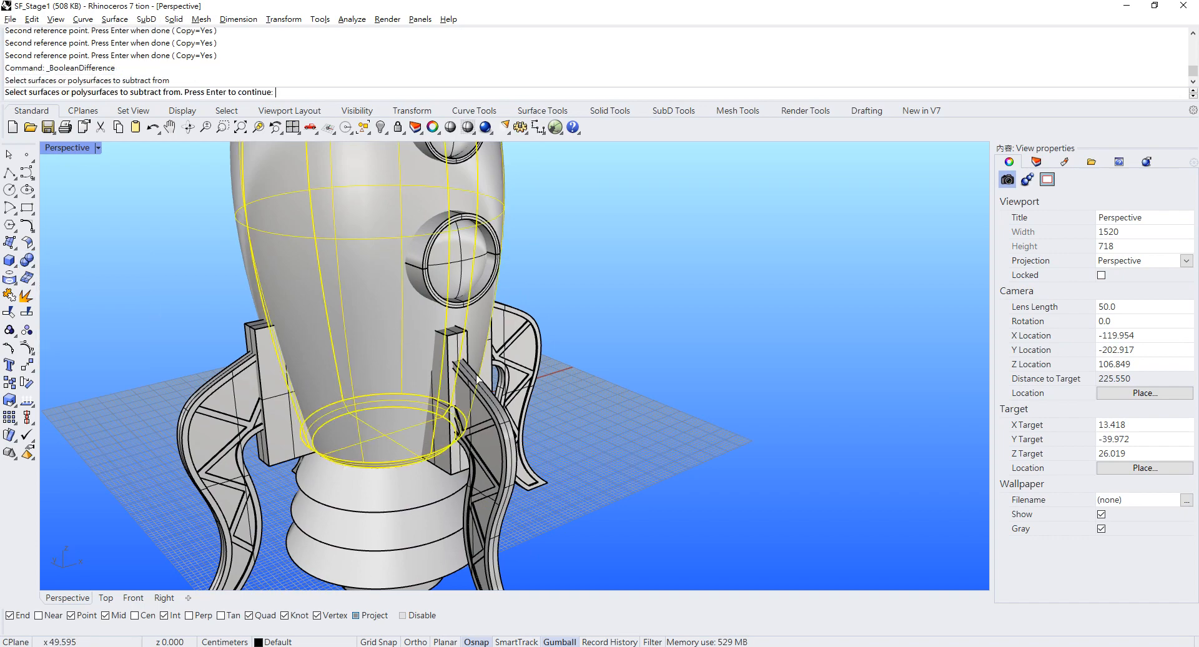
scroll(409, 373, up, 3)
key(Return)
click(454, 328)
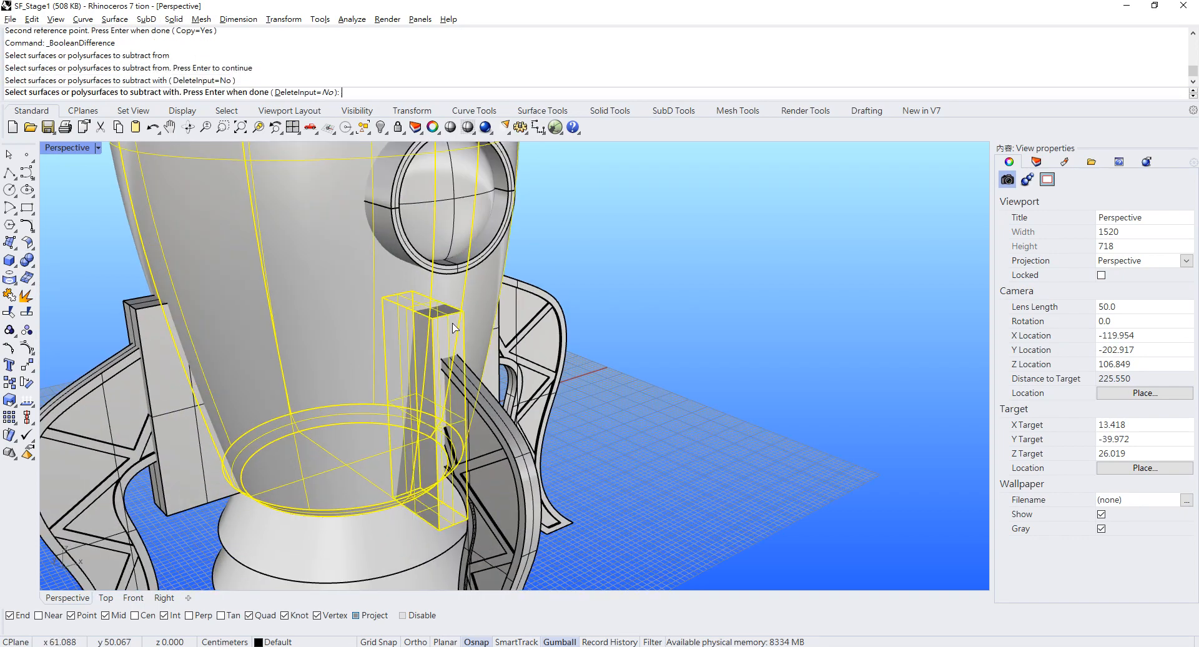
click(142, 335)
scroll(187, 464, down, 5)
right_drag(188, 464, 116, 484)
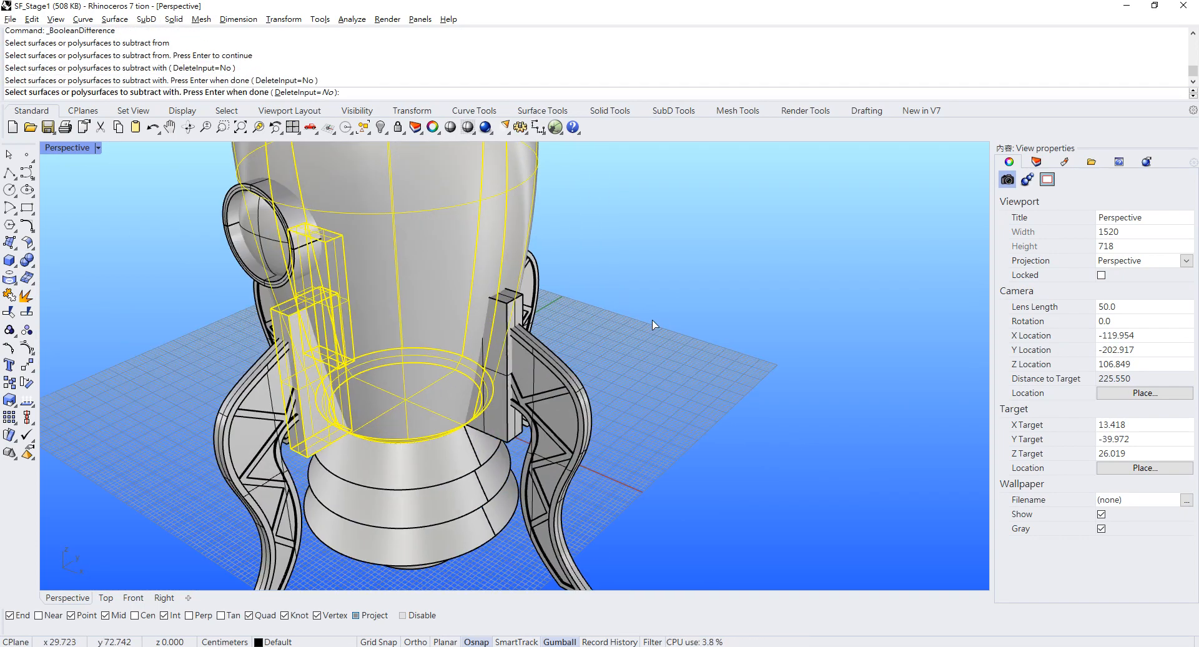
Add the remaining two fin boxes as cutters, leave the fin out of the selection, and complete the subtraction
scroll(505, 314, up, 5)
click(504, 314)
scroll(505, 314, down, 5)
right_drag(505, 314, 750, 375)
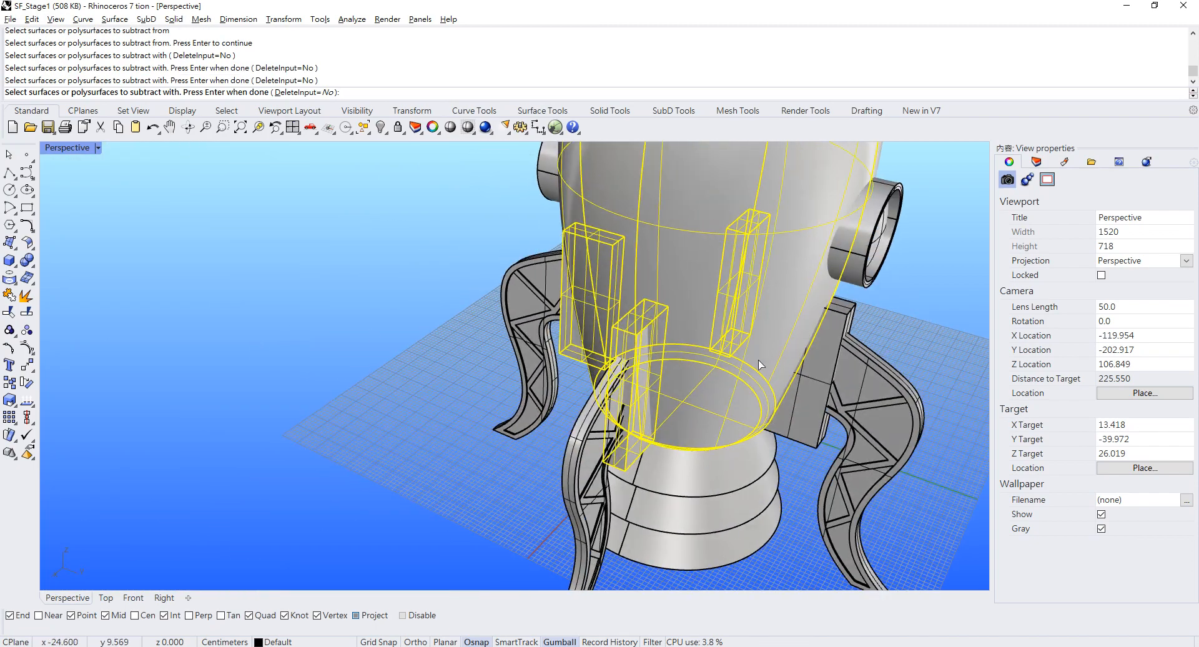
click(803, 405)
click(804, 430)
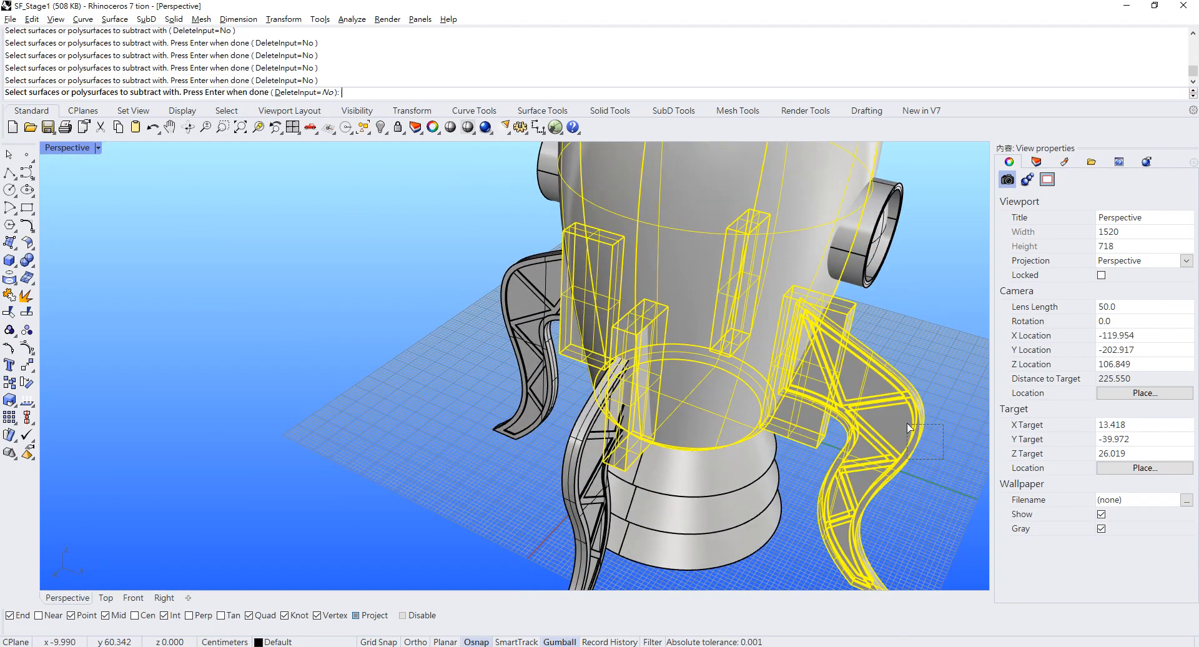
ctrl+click(910, 428)
scroll(714, 335, down, 8)
right_drag(714, 335, 313, 329)
scroll(312, 329, up, 6)
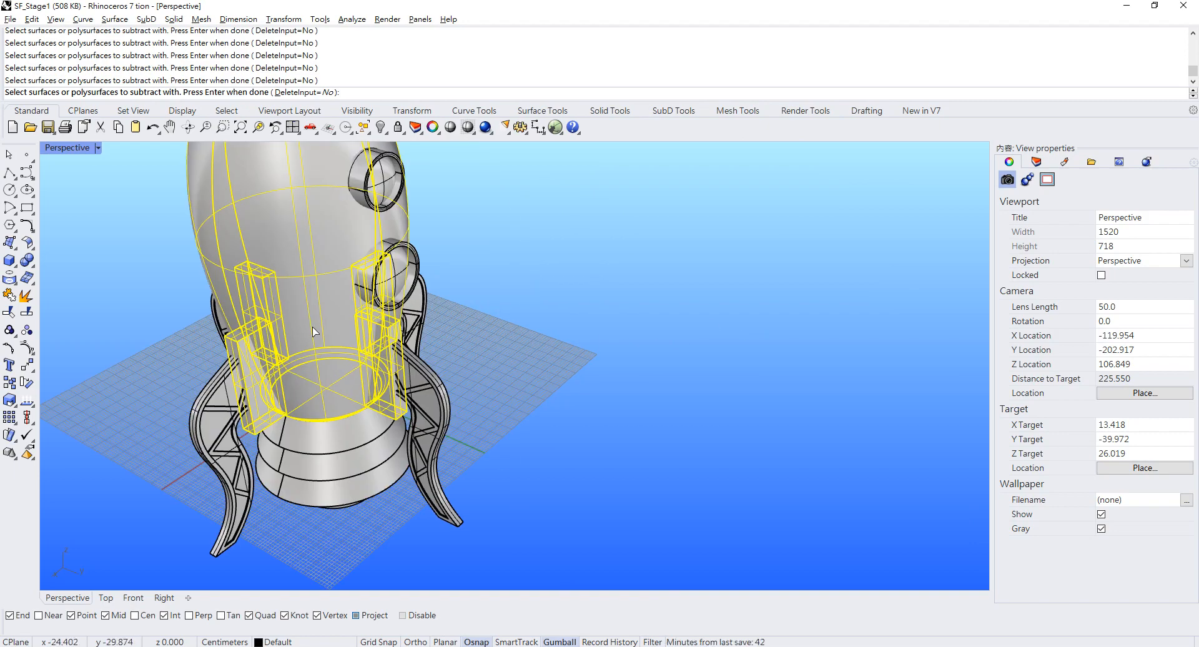
scroll(166, 346, up, 4)
key(Return)
Delete the four cutter boxes around the rocket body
click(337, 398)
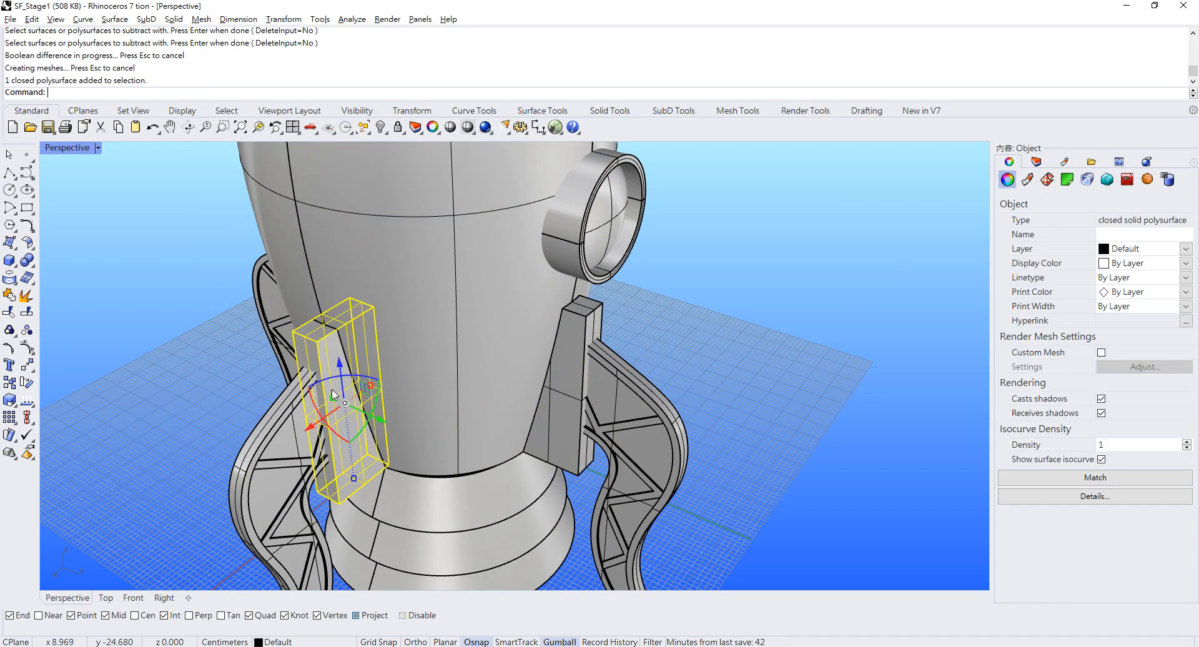
key(Delete)
click(551, 372)
key(Delete)
scroll(549, 369, down, 2)
scroll(548, 369, down, 6)
right_drag(548, 369, 351, 324)
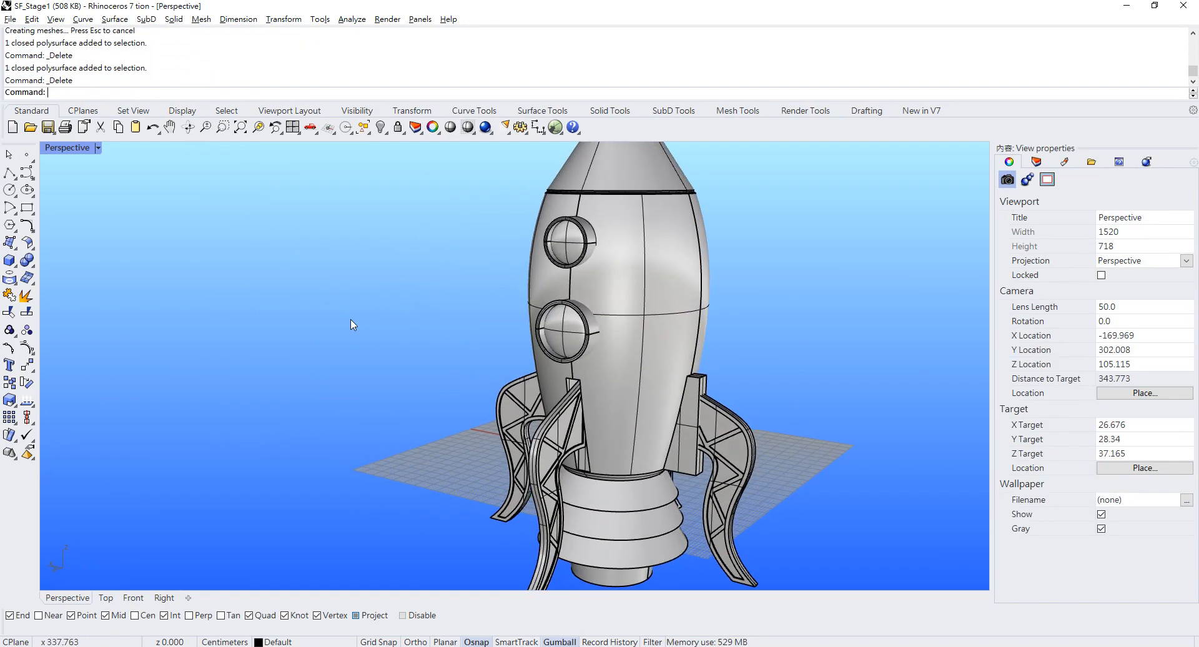
scroll(685, 422, up, 6)
click(670, 422)
key(Delete)
right_drag(667, 423, 262, 369)
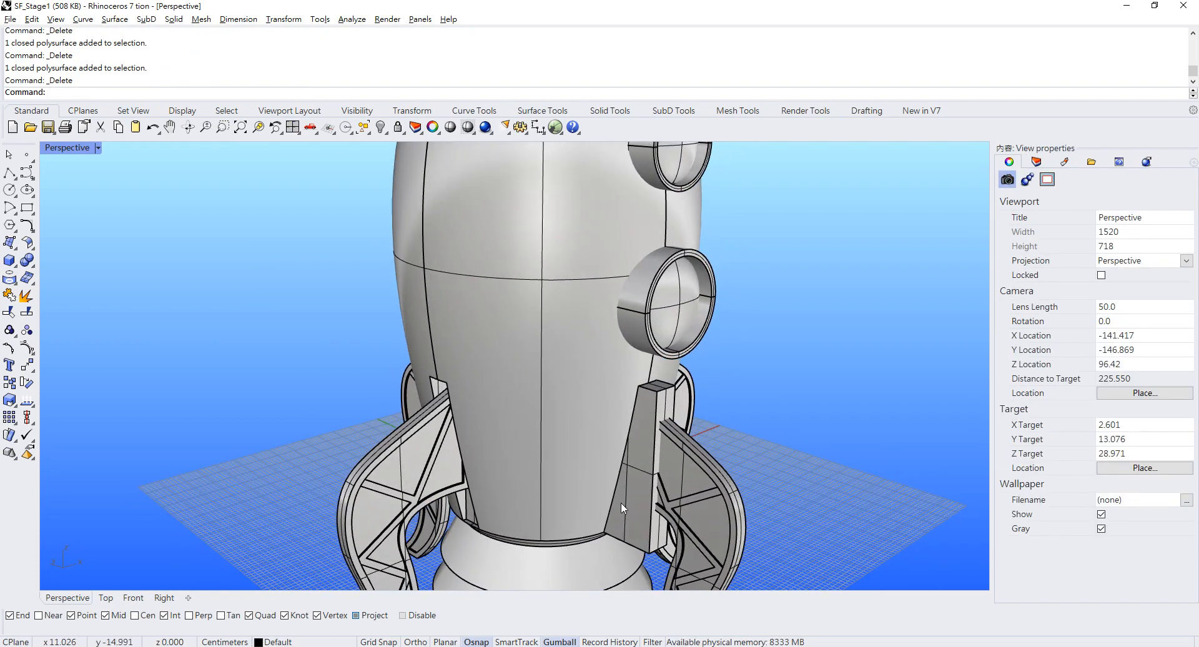
click(621, 502)
key(Delete)
Switch the perspective view to Rendered display and examine the fin recesses from several sides
scroll(449, 365, down, 8)
click(98, 150)
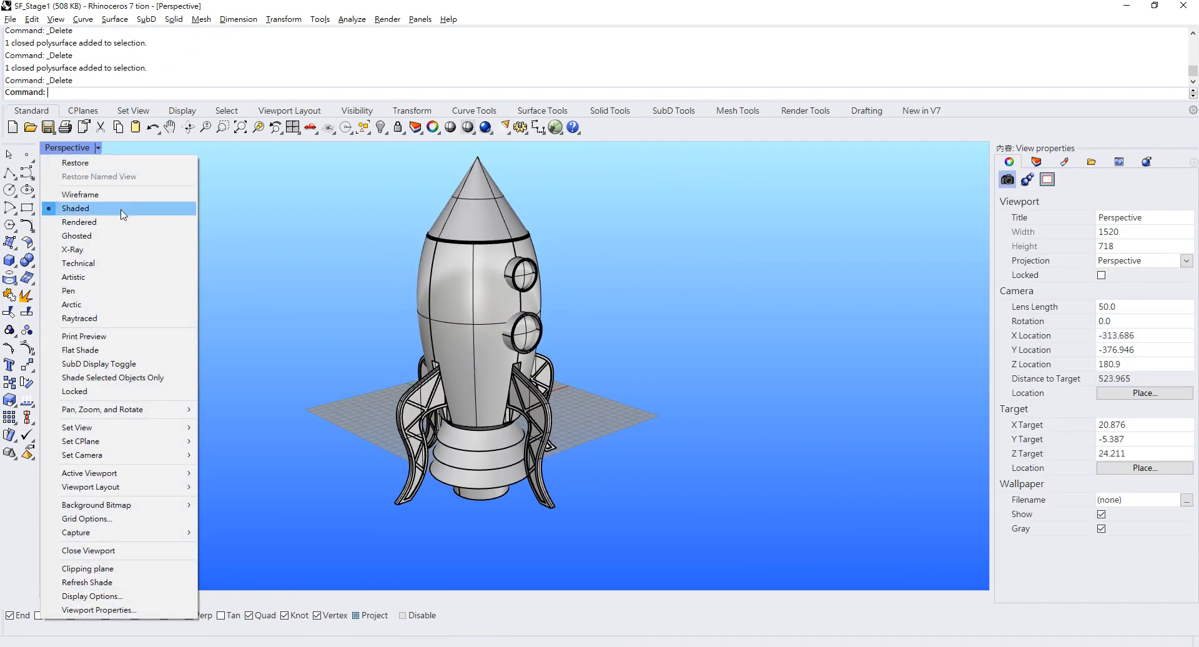
click(69, 222)
right_drag(287, 319, 744, 350)
scroll(512, 361, up, 4)
scroll(456, 331, down, 8)
right_drag(456, 331, 606, 350)
scroll(546, 351, up, 4)
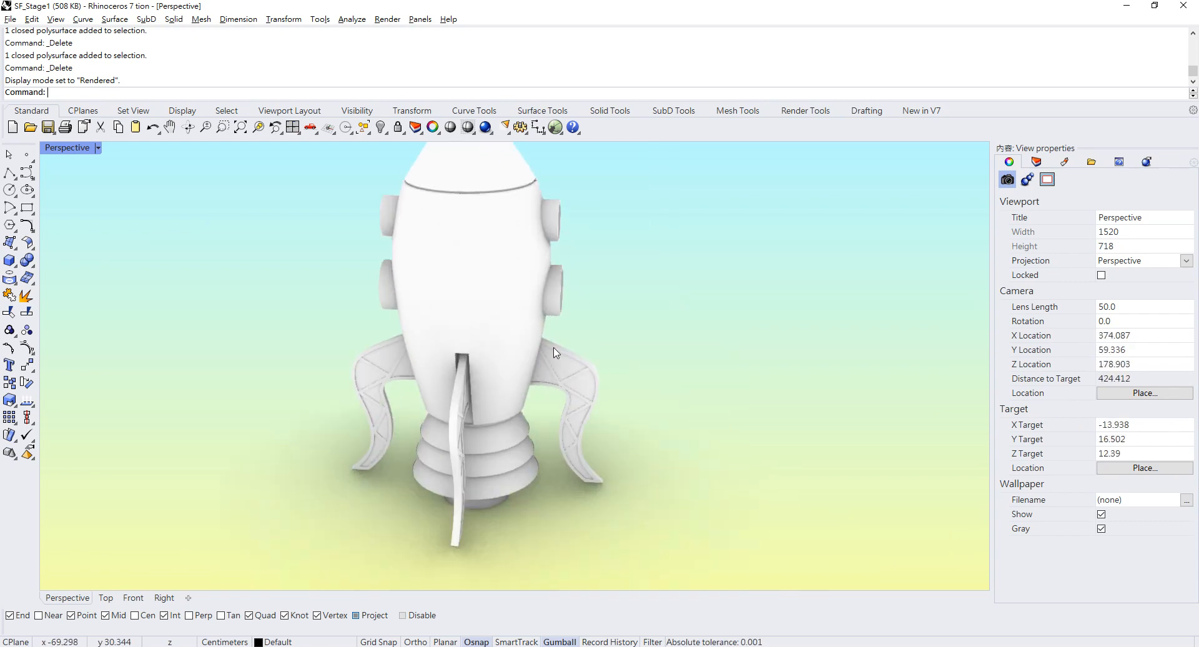
double_click(70, 149)
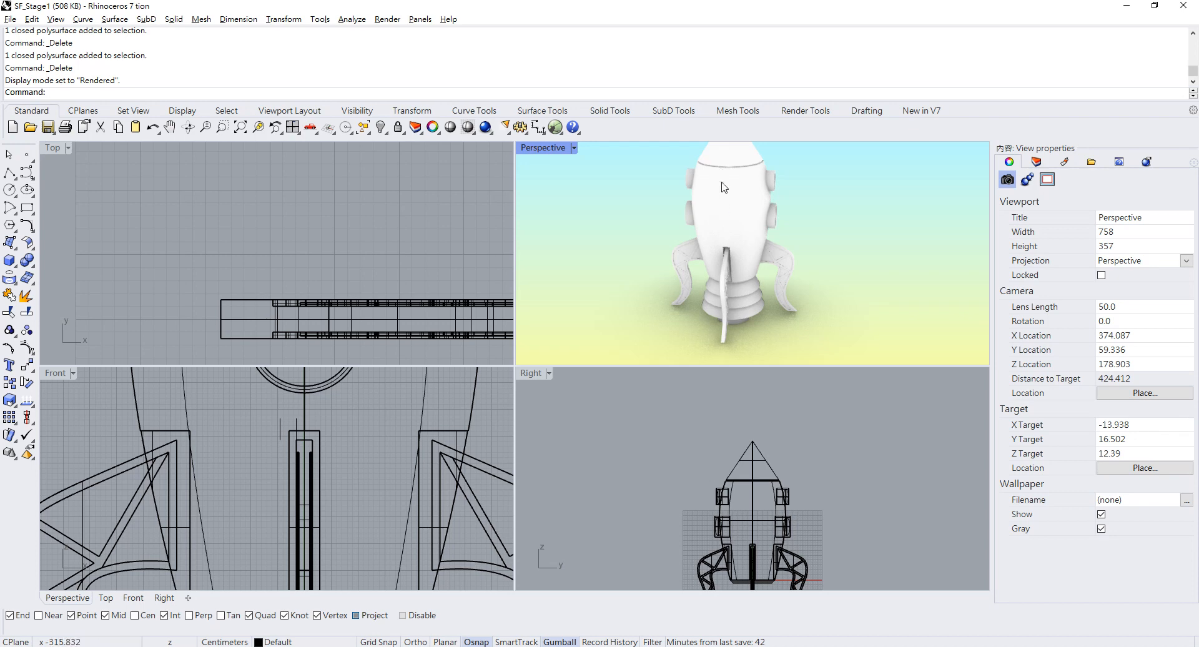
right_drag(723, 187, 578, 241)
scroll(578, 240, up, 2)
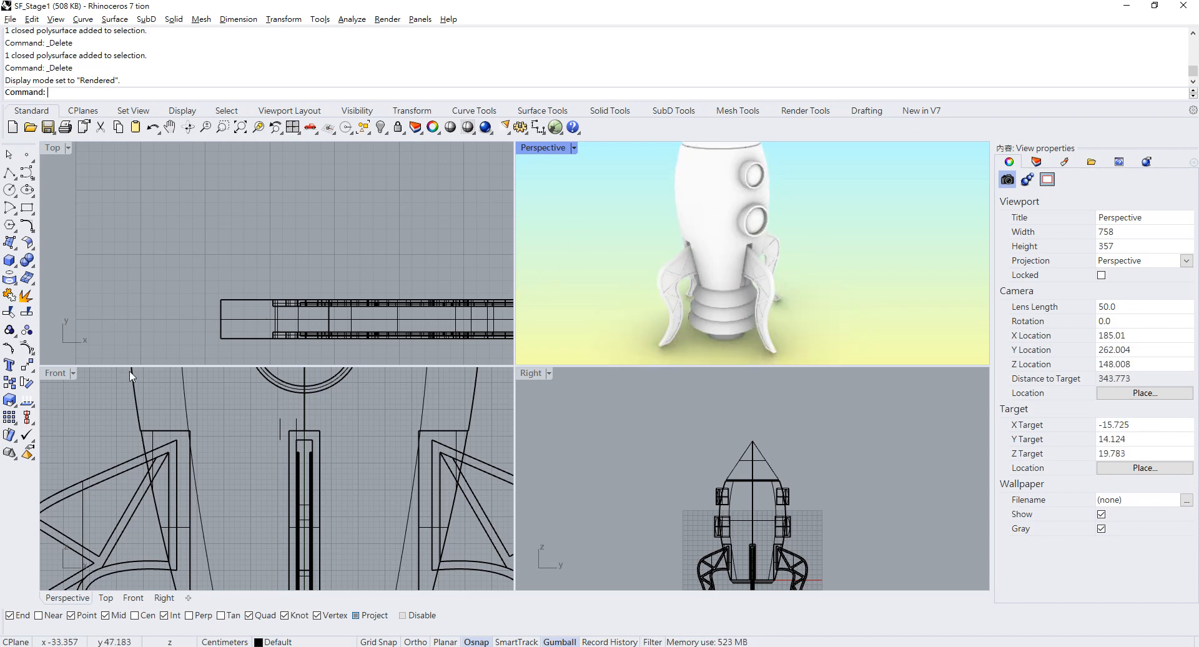
Draw a thin box about 1.5 cm wide and 64 cm tall from the centre fin recess up to the nose ring
double_click(56, 373)
scroll(367, 318, down, 5)
scroll(520, 340, up, 5)
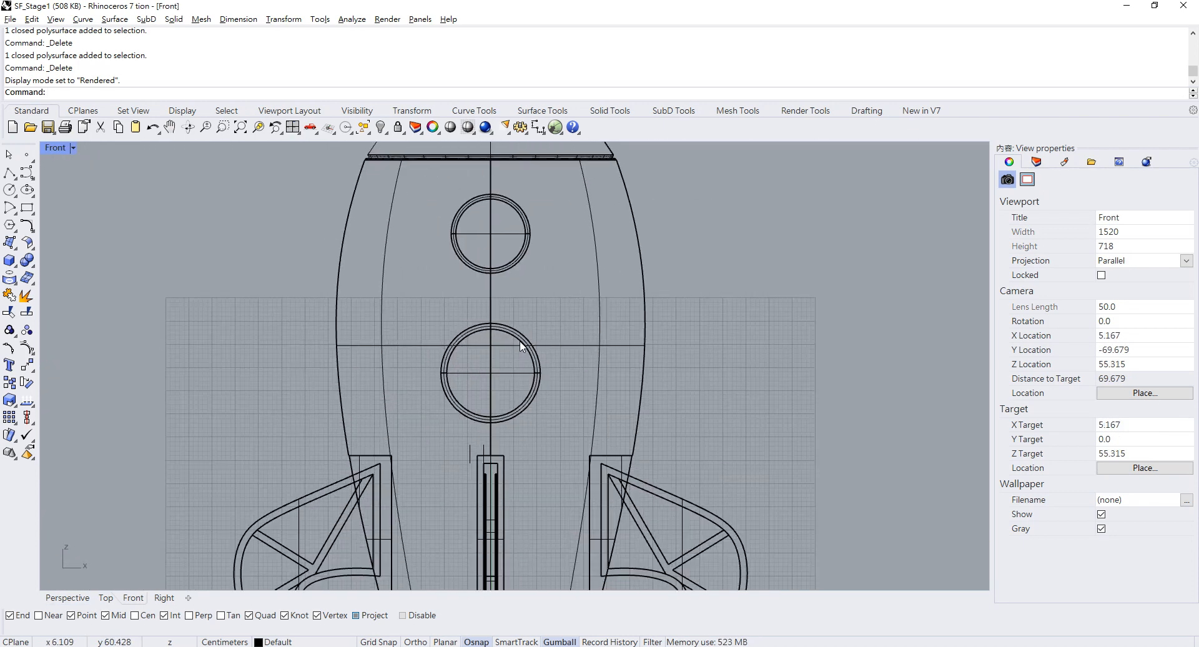
scroll(508, 336, down, 2)
right_drag(509, 336, 517, 374)
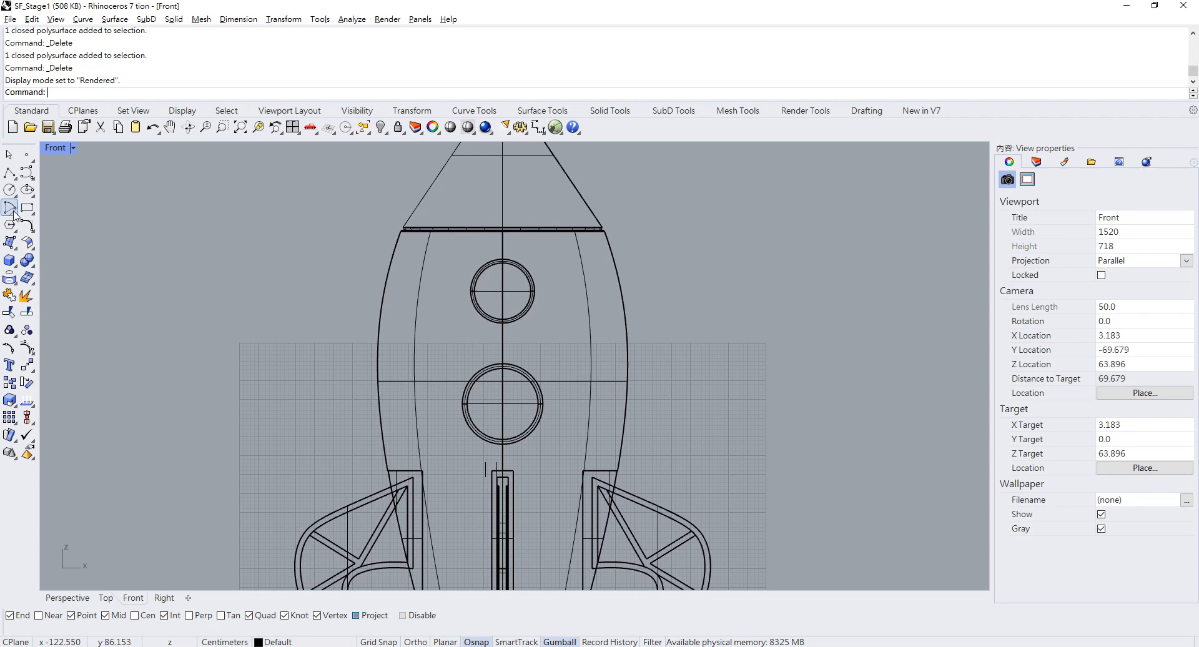
click(11, 263)
scroll(500, 481, up, 5)
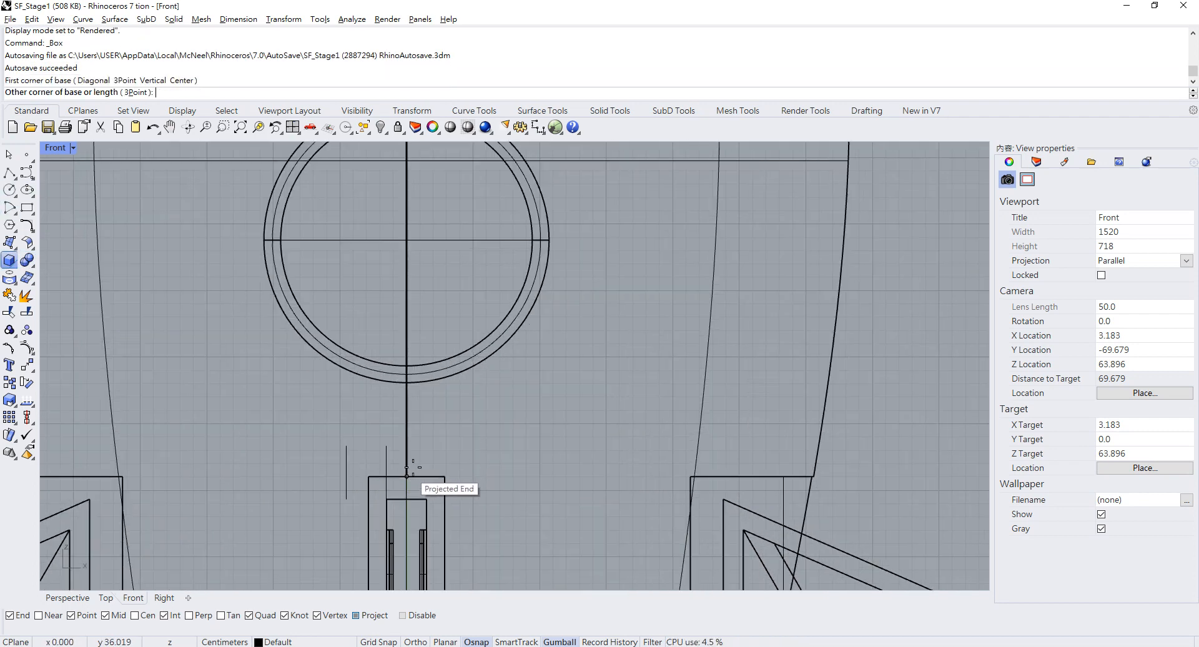
scroll(407, 467, down, 6)
scroll(495, 212, up, 4)
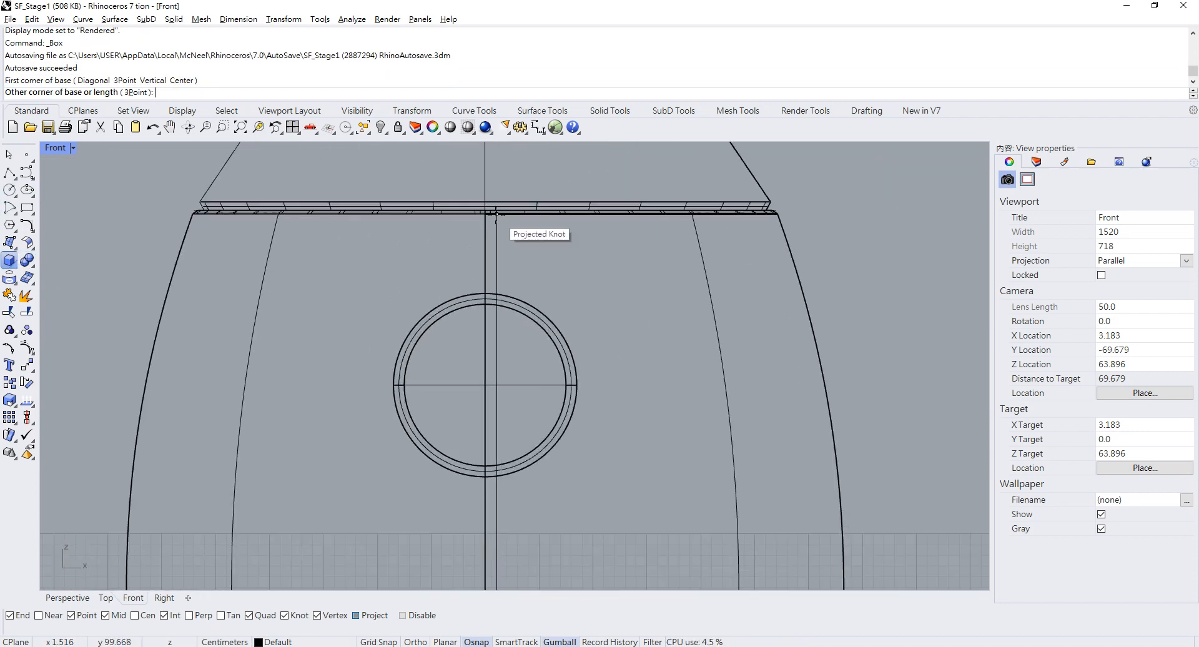
click(495, 213)
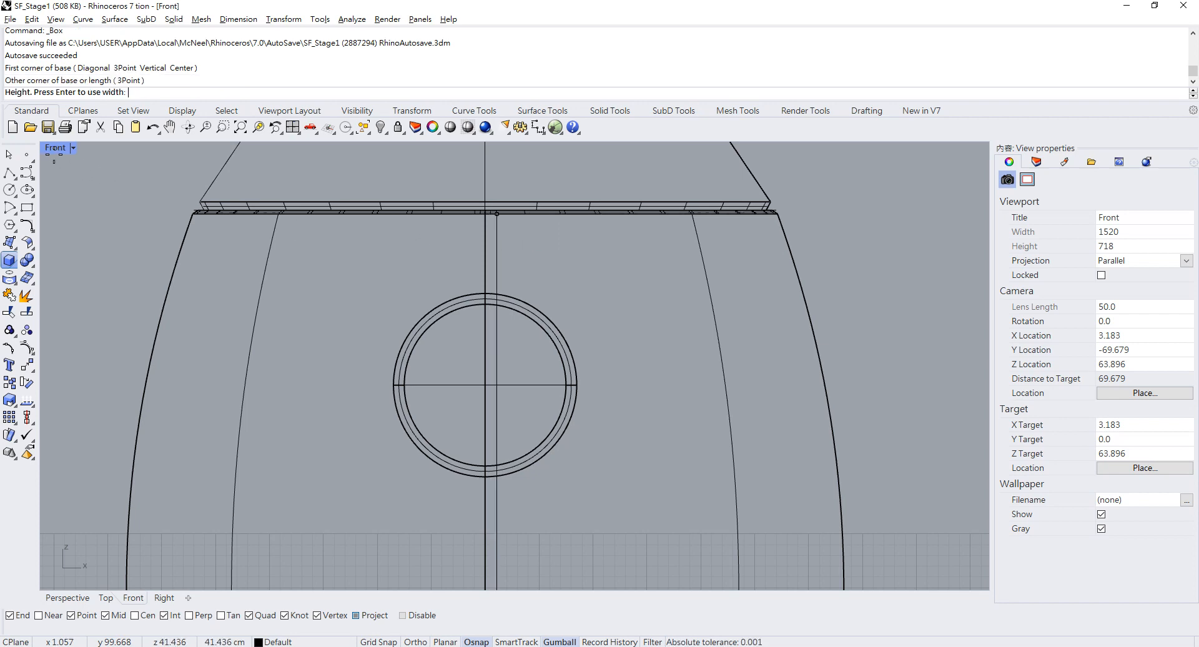
double_click(55, 148)
click(818, 234)
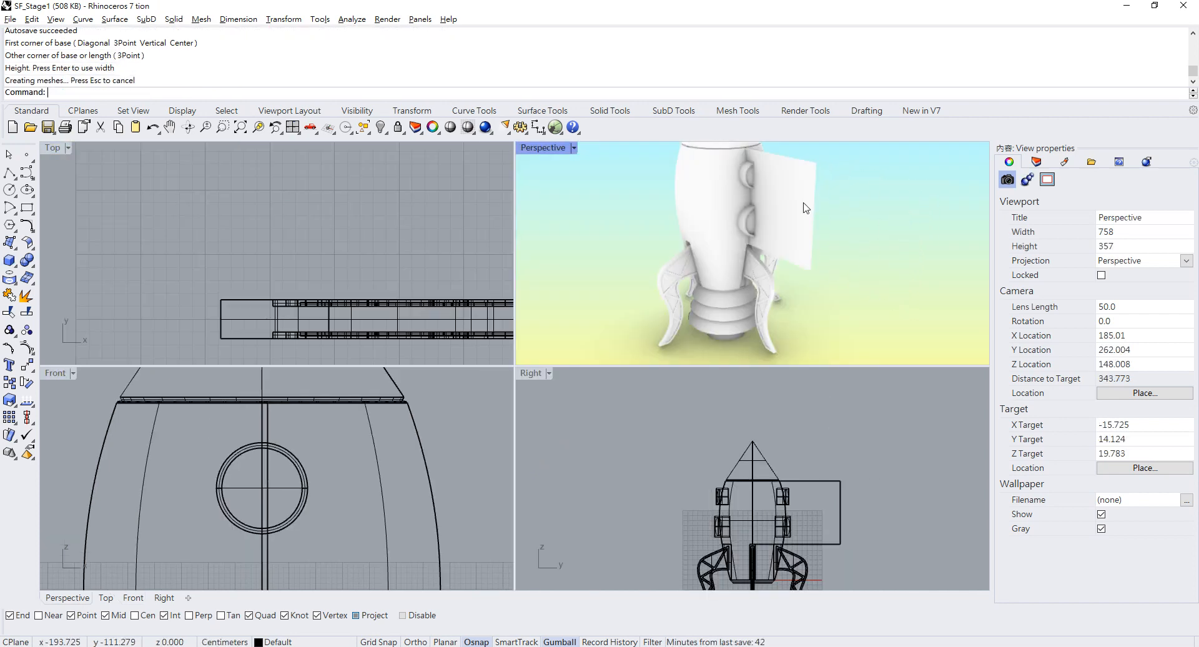
Set the perspective view back to Shaded and move the thin box outward from the rocket along the Y axis
double_click(555, 148)
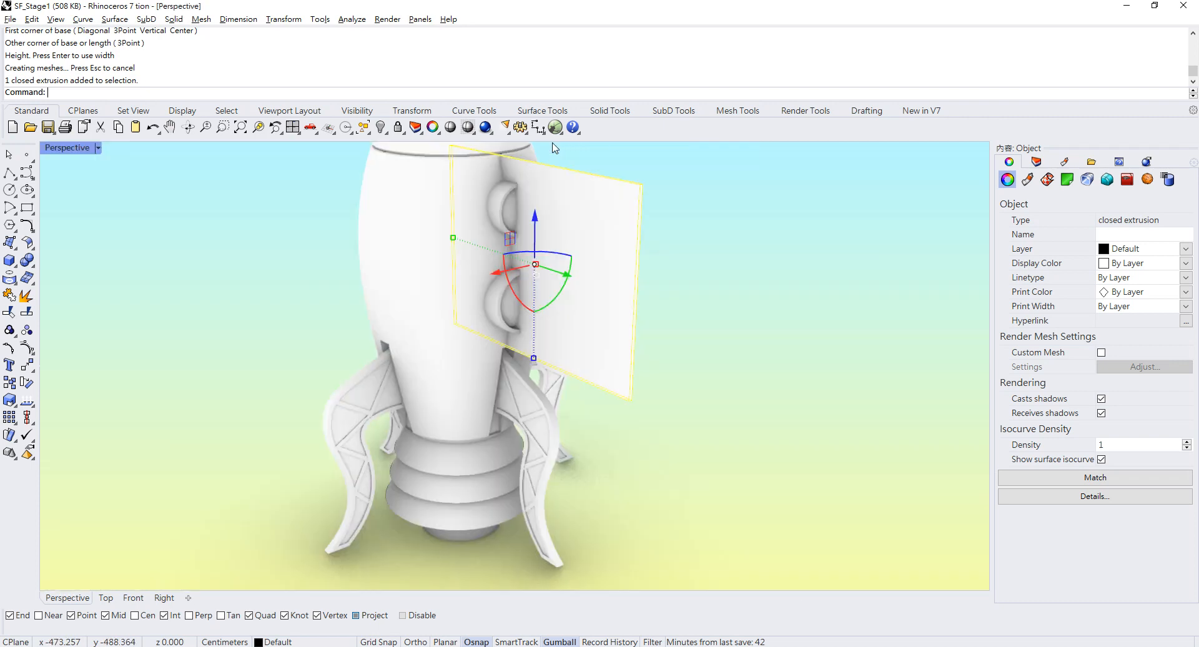
click(98, 148)
click(81, 219)
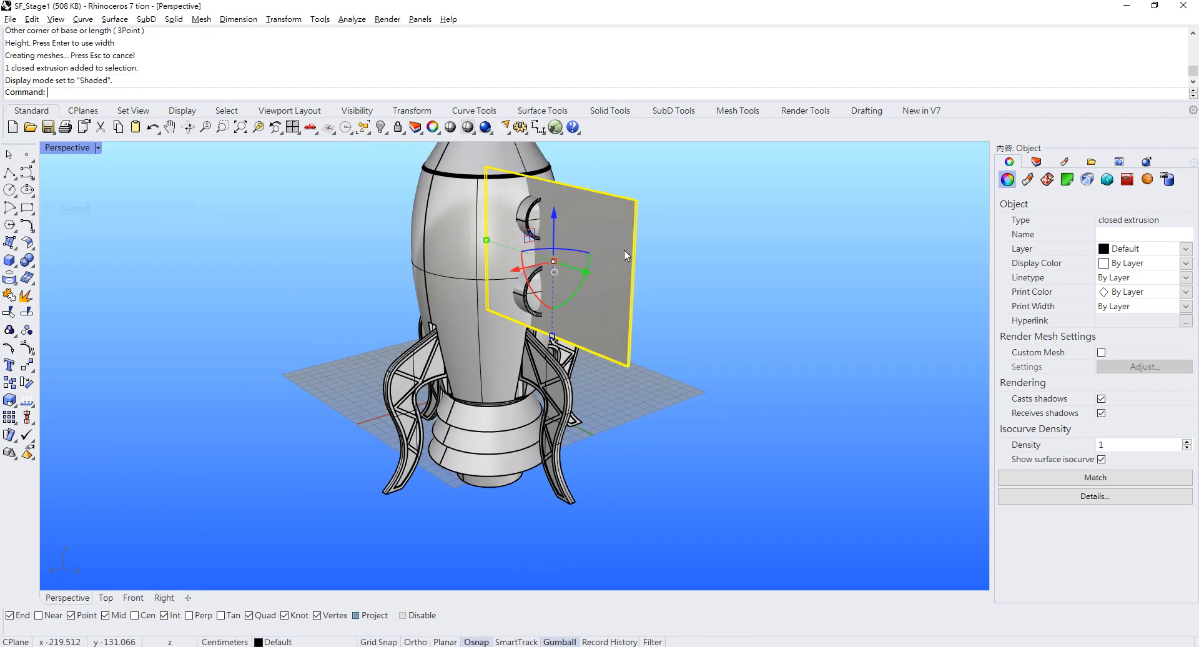
right_drag(623, 249, 617, 296)
drag(652, 292, 689, 300)
click(789, 275)
right_drag(789, 275, 651, 206)
double_click(66, 149)
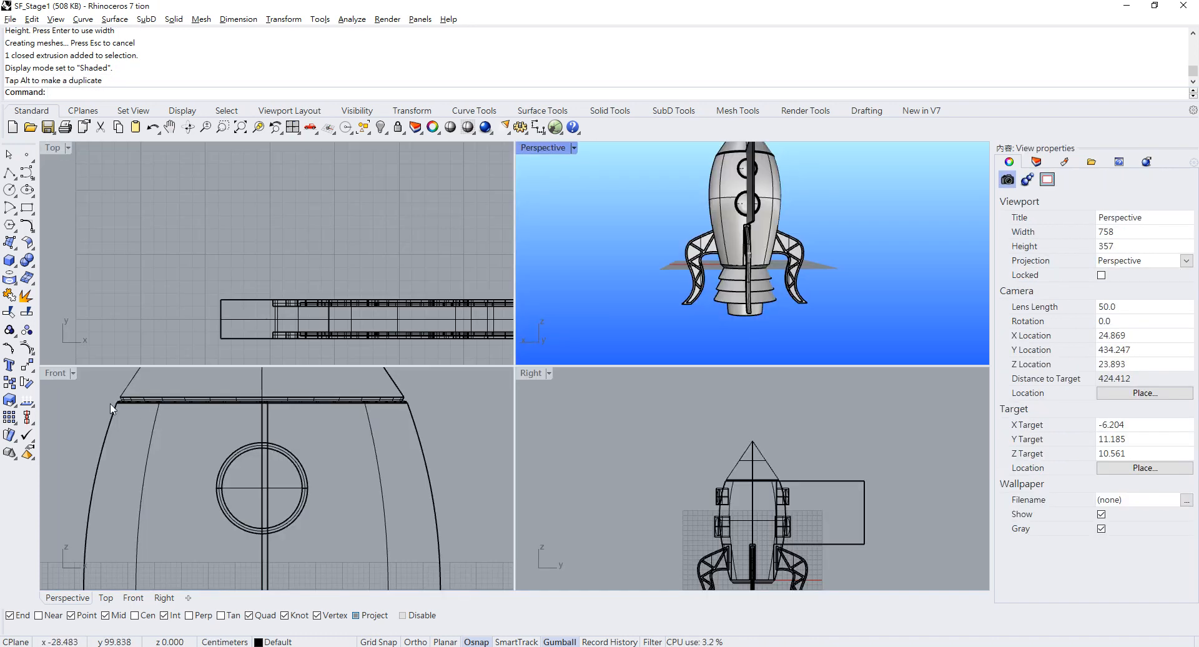
Move the thin box sideways by its top-edge midpoint so it is centred on the rocket's vertical axis in the front view
double_click(54, 373)
scroll(631, 274, up, 10)
scroll(396, 248, down, 2)
right_drag(275, 171, 490, 354)
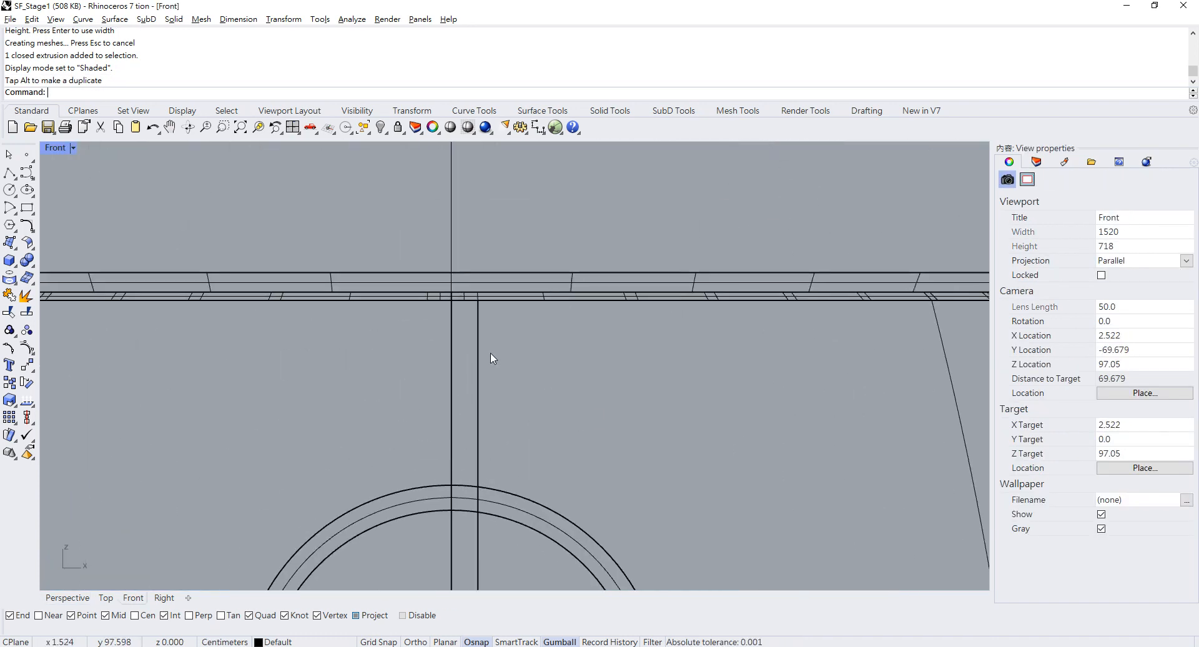
click(478, 346)
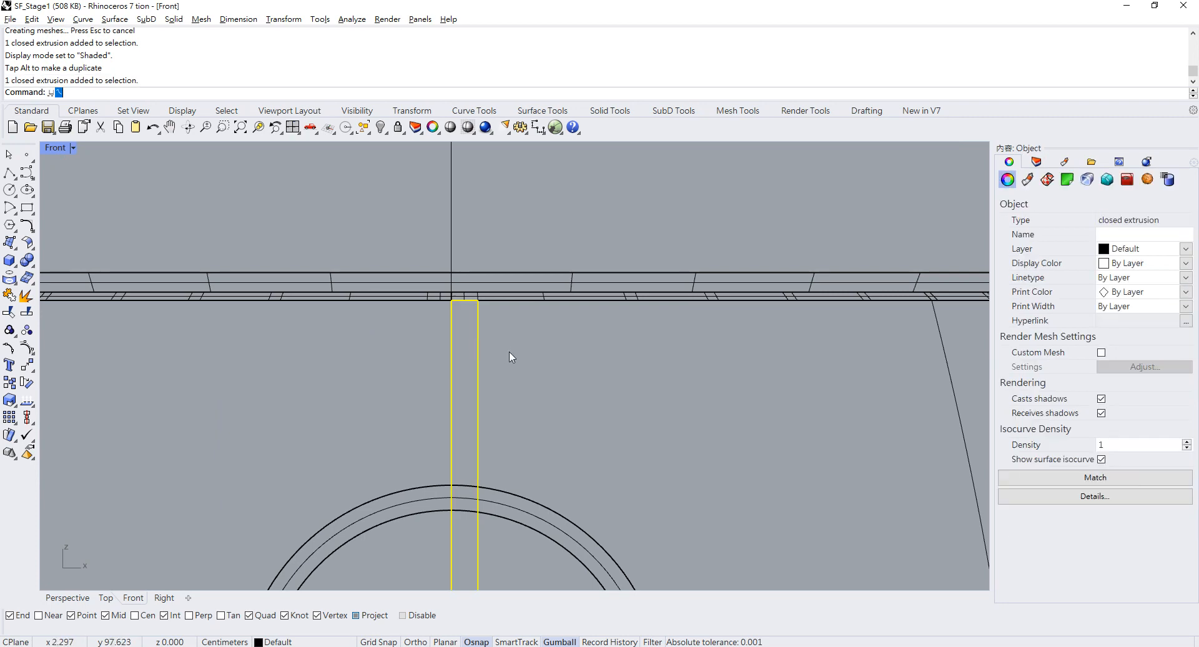
text(Move)
key(Return)
scroll(471, 342, up, 5)
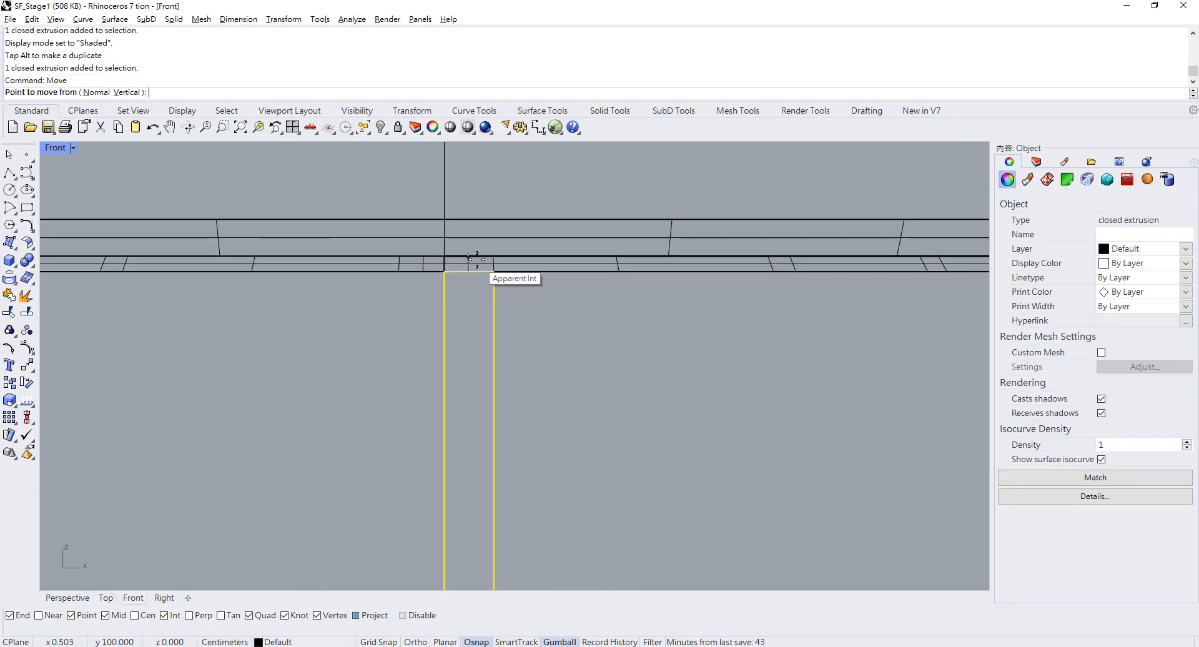
click(469, 272)
click(444, 272)
click(471, 332)
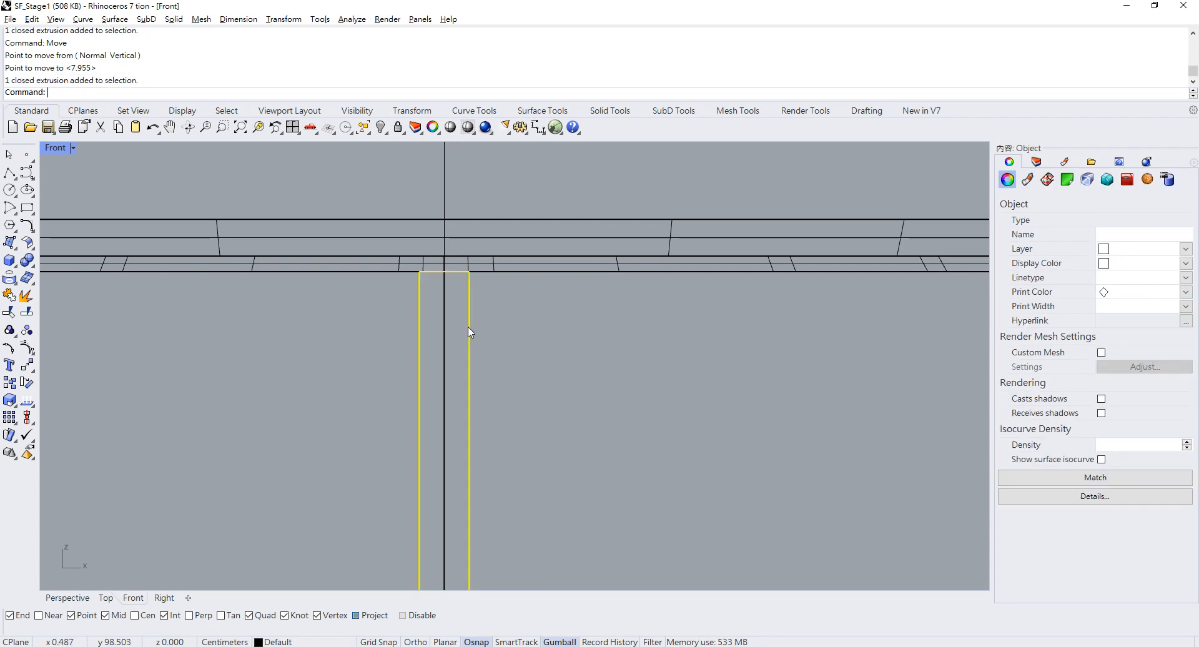
Examine the thin box's alignment with the fin recess in the front view and its position beside the rocket in perspective
scroll(486, 283, down, 6)
scroll(496, 303, down, 3)
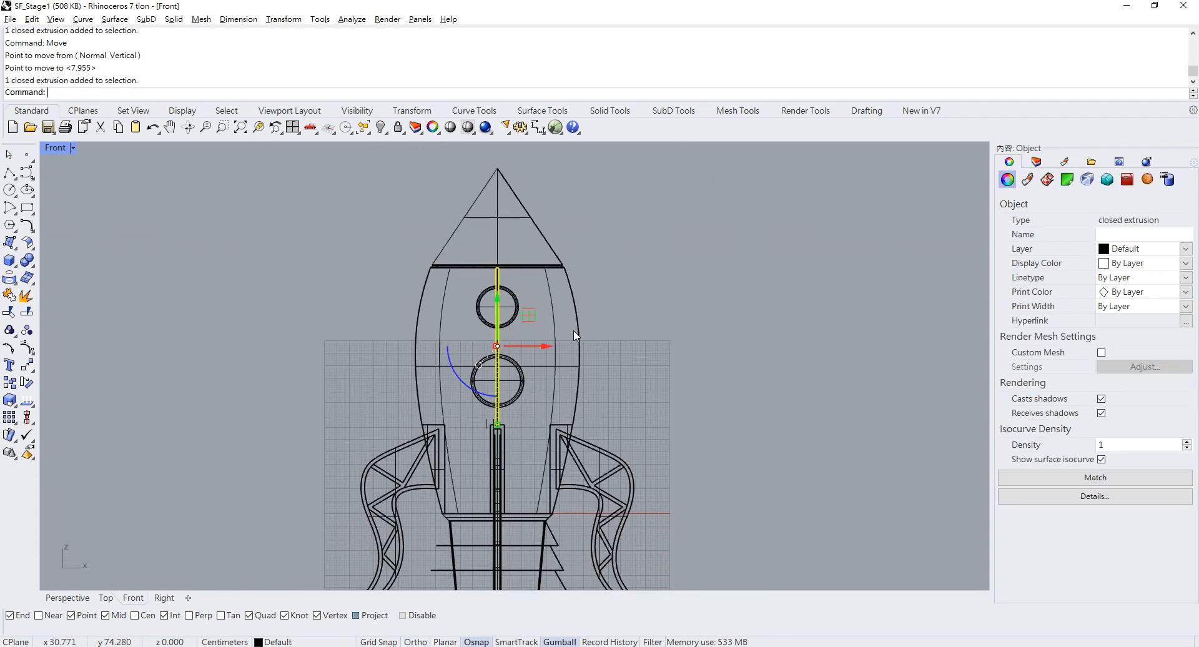
scroll(418, 391, up, 6)
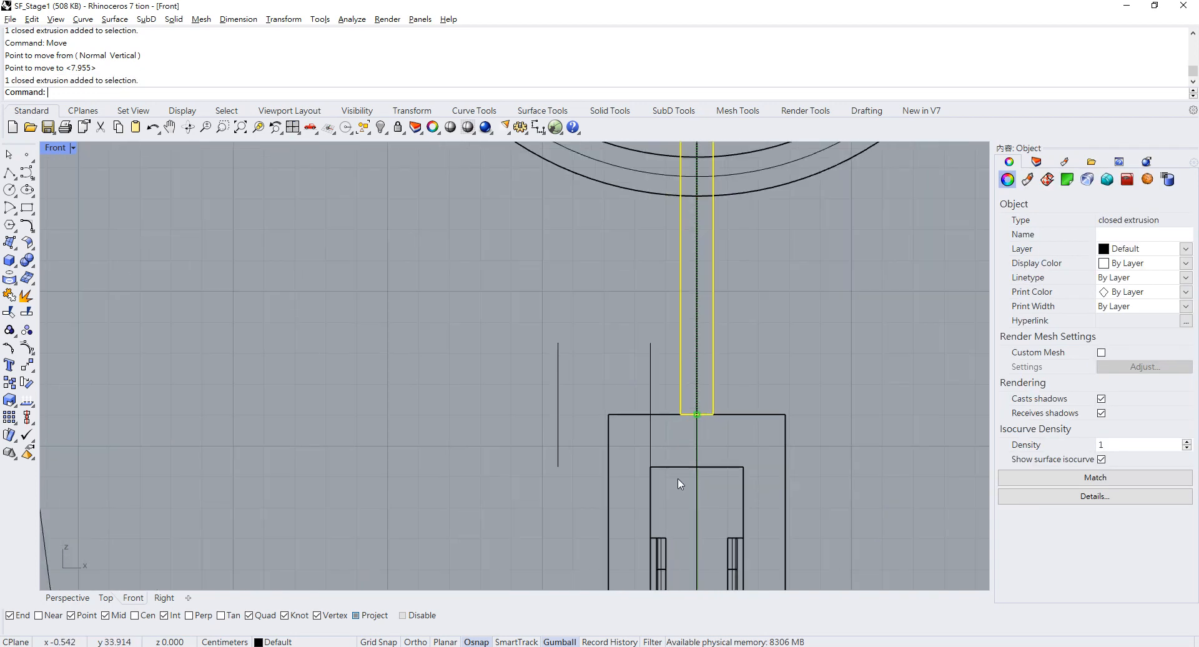
scroll(503, 373, down, 4)
right_drag(504, 373, 486, 450)
double_click(55, 148)
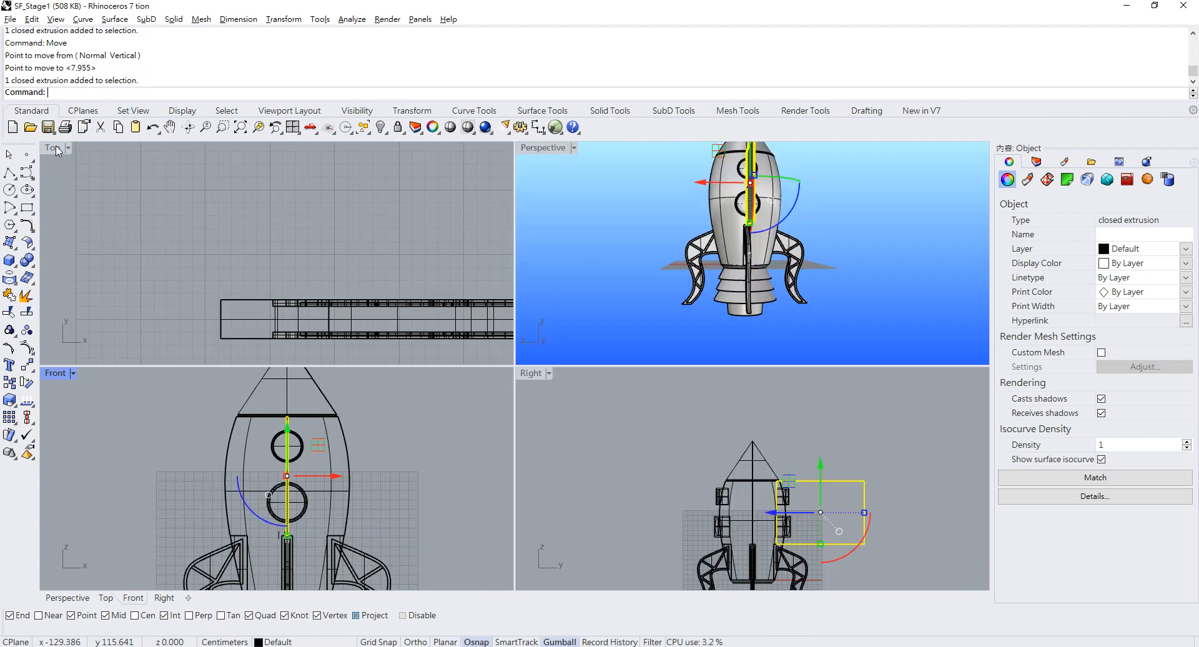
double_click(539, 148)
right_drag(538, 157, 325, 230)
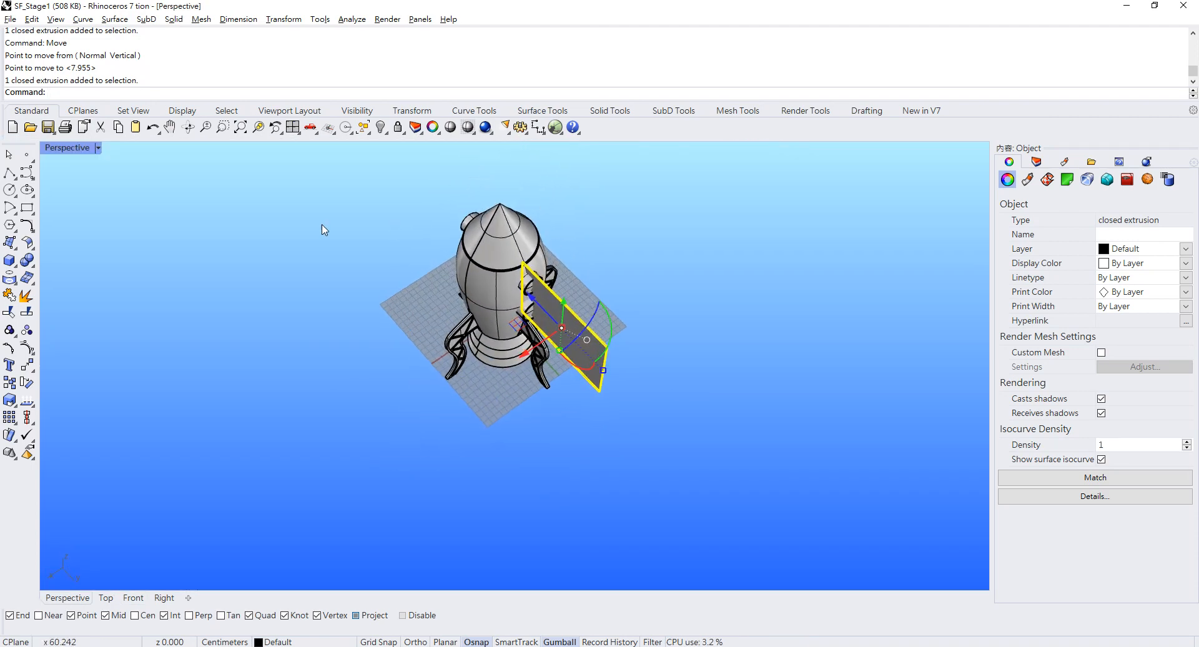
Rotate copies of the thin box about the rocket's centre in the top view to the other three fin directions, at 90-degree spacing
double_click(63, 150)
double_click(52, 148)
scroll(423, 302, down, 3)
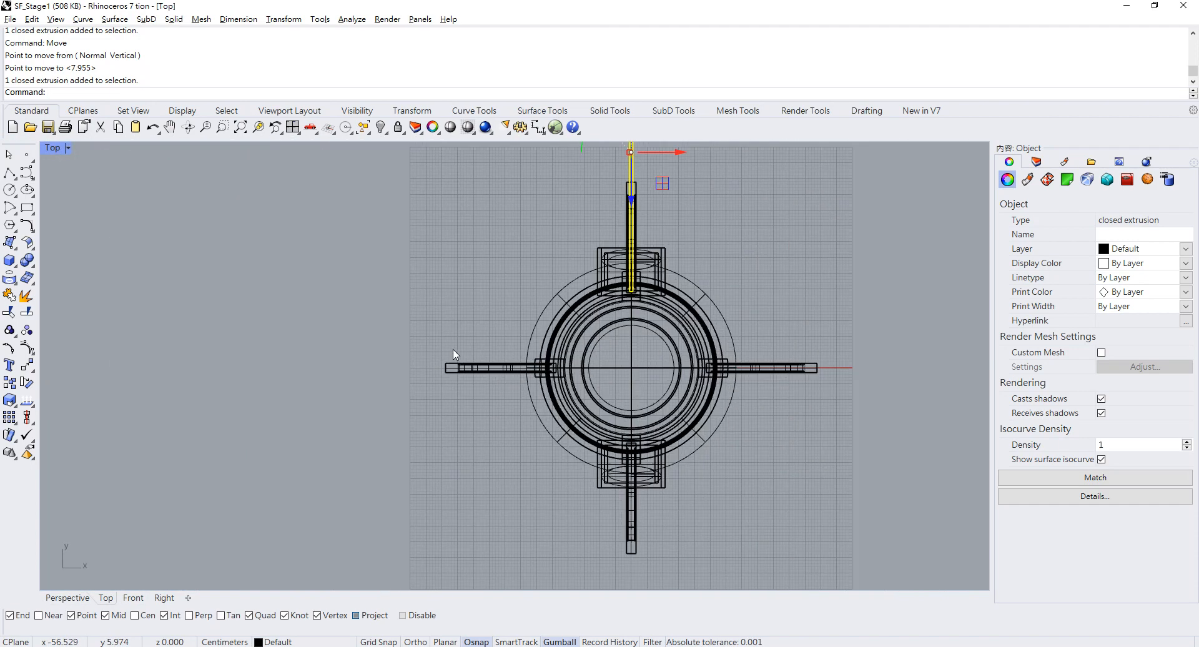
right_drag(679, 286, 674, 335)
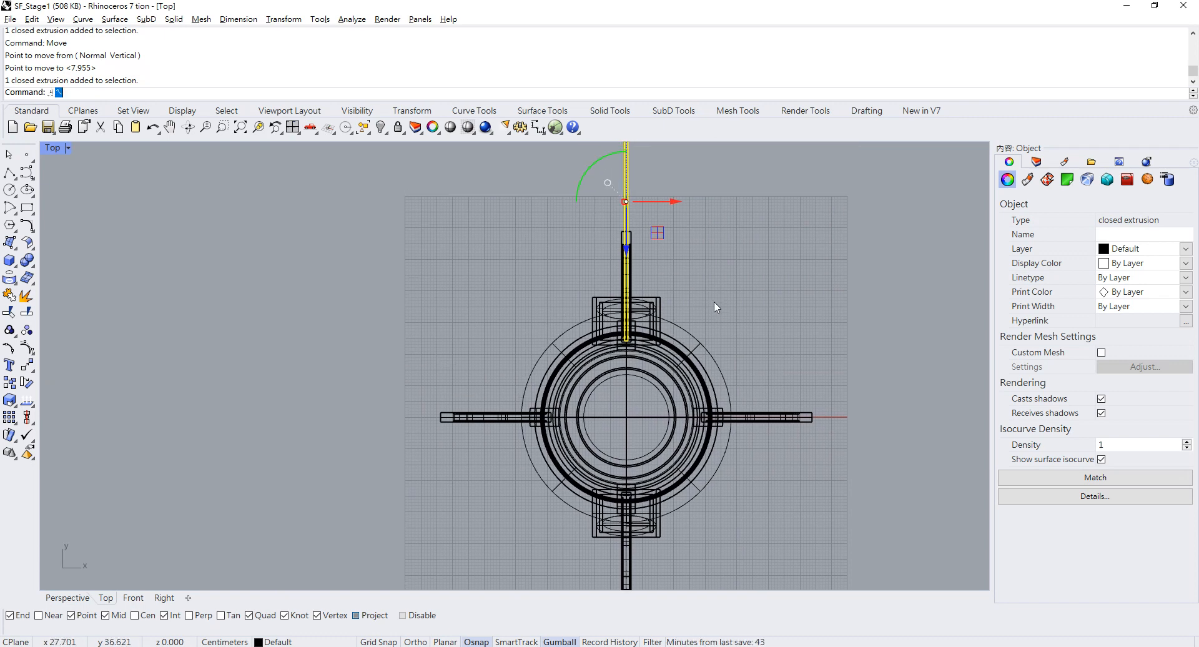
key(Return)
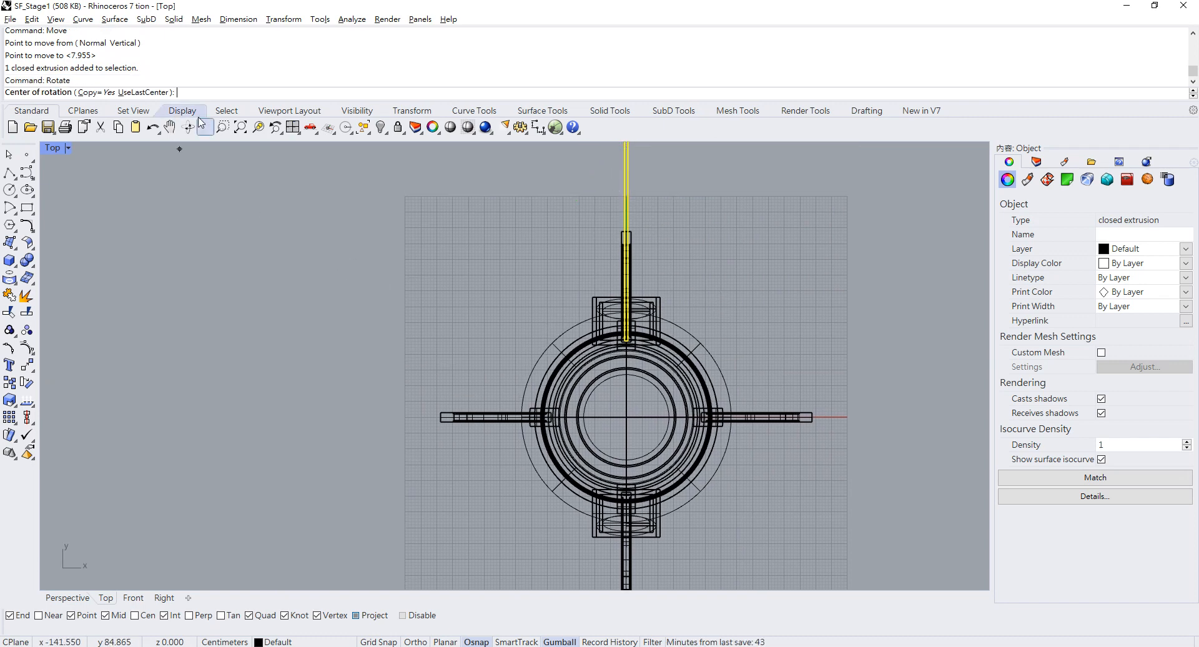
scroll(603, 410, up, 1)
click(631, 418)
scroll(637, 400, down, 5)
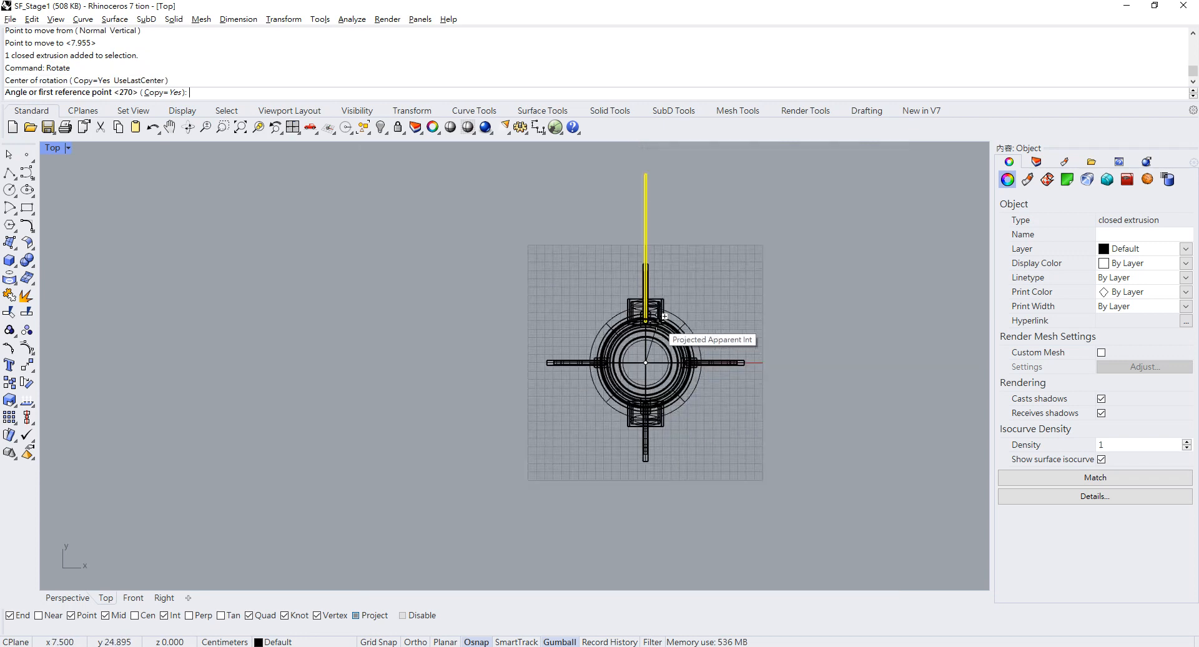
shift+click(649, 203)
click(491, 341)
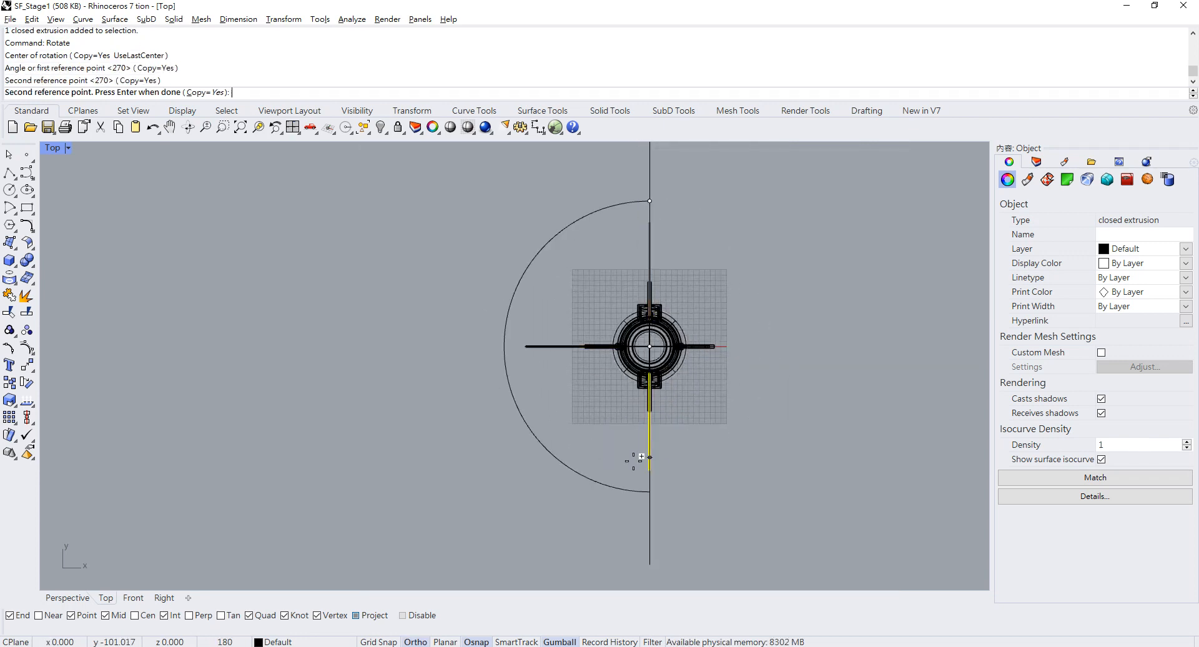
click(660, 465)
click(774, 345)
key(Return)
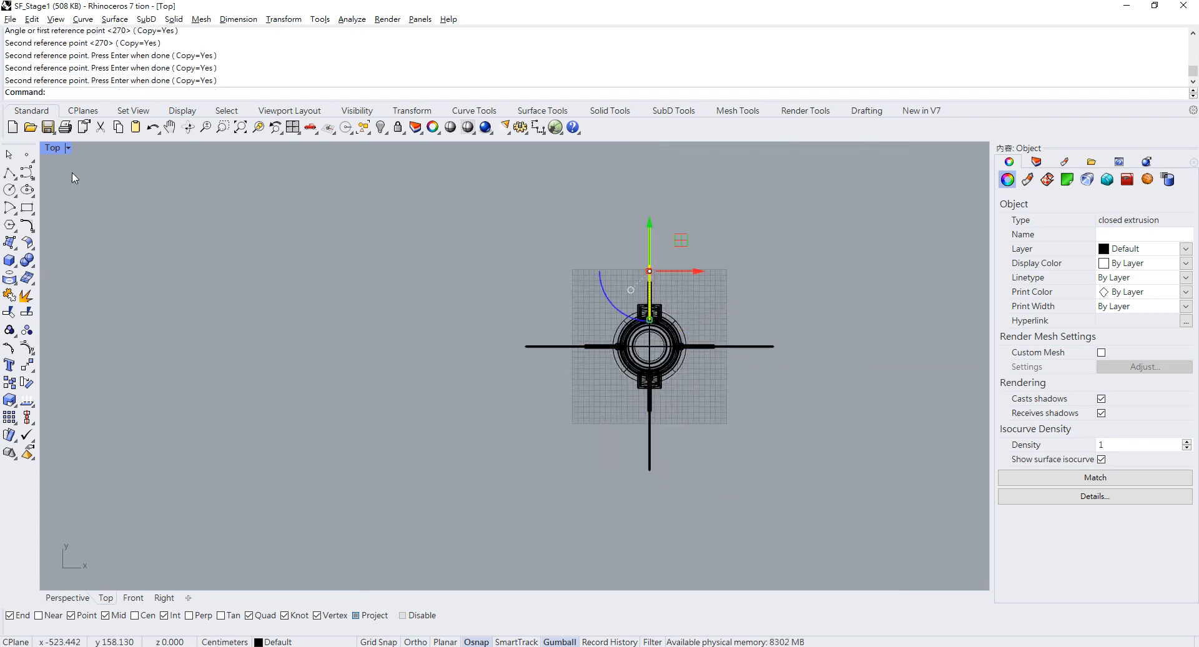
Subtract the four thin boxes from the rocket body with Boolean Difference, using DeleteInput=No
double_click(51, 148)
double_click(529, 150)
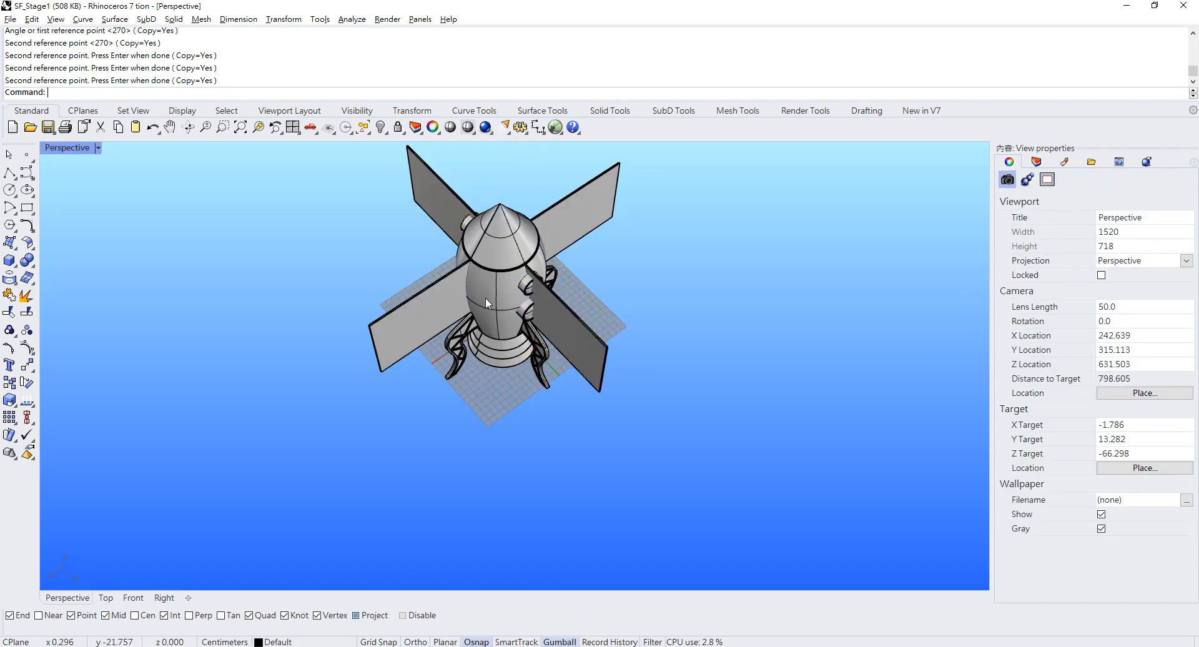
scroll(525, 226, up, 5)
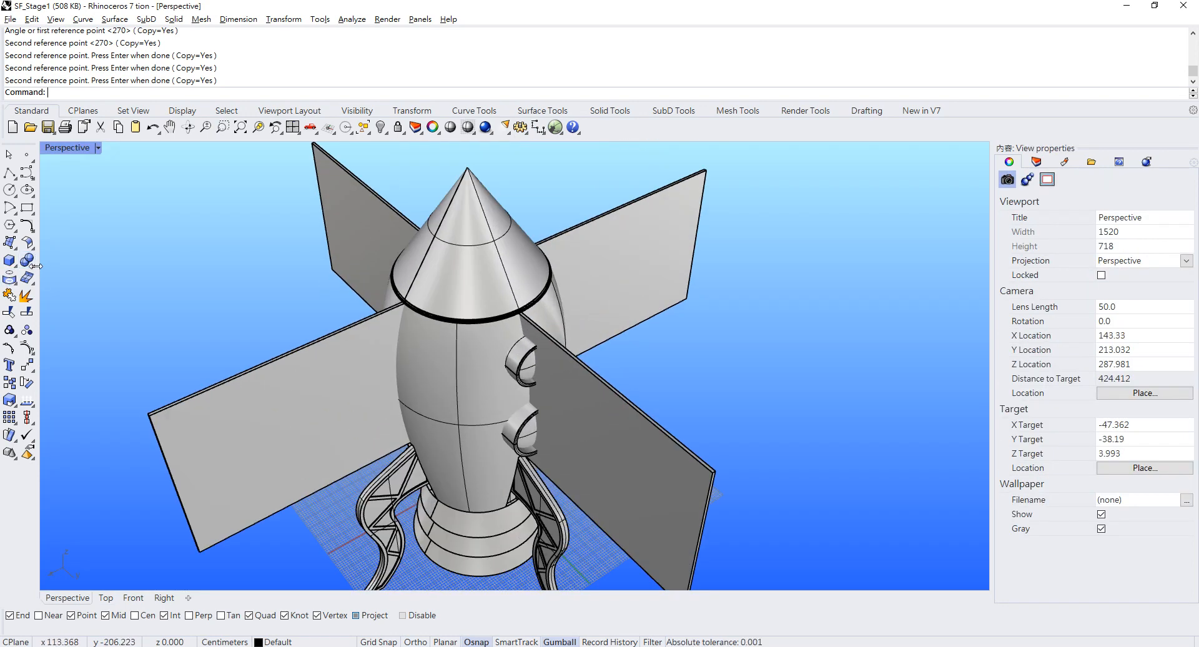
click(35, 270)
click(62, 268)
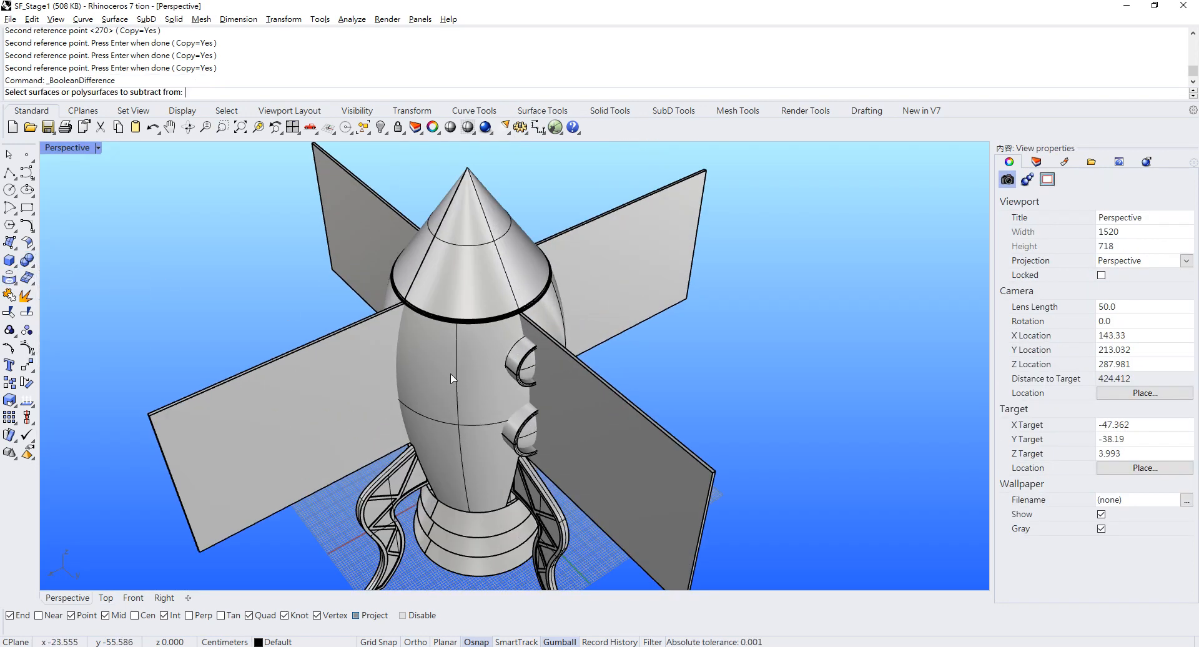
click(532, 363)
key(Return)
click(617, 441)
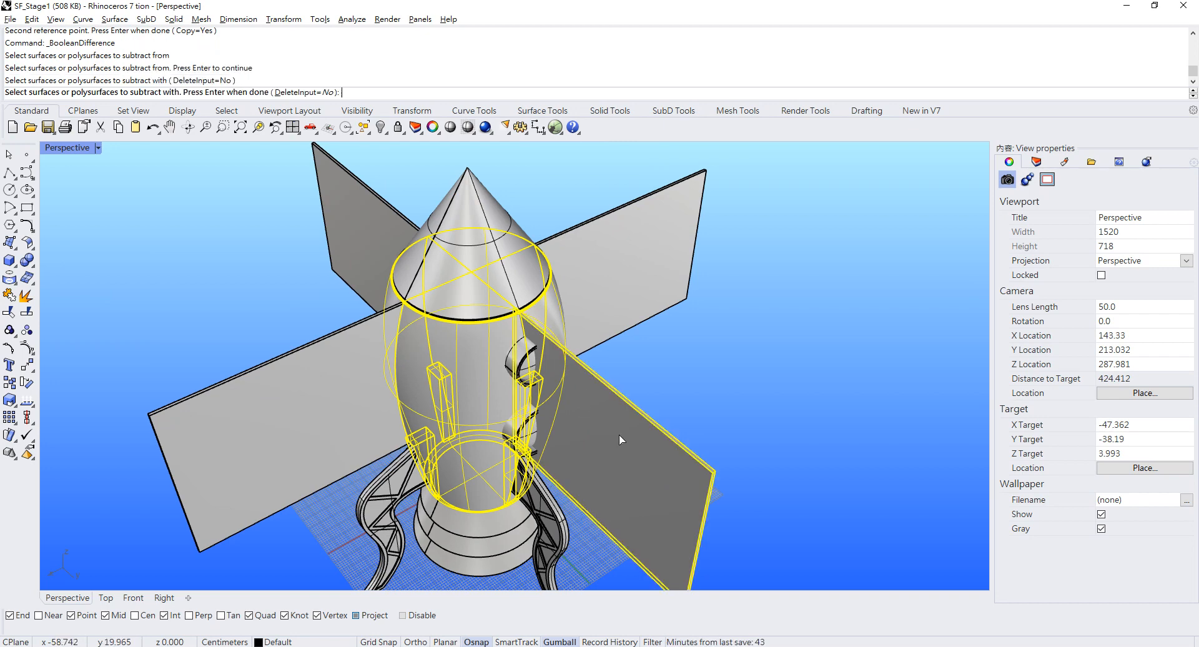
click(644, 276)
click(350, 240)
click(328, 378)
key(Return)
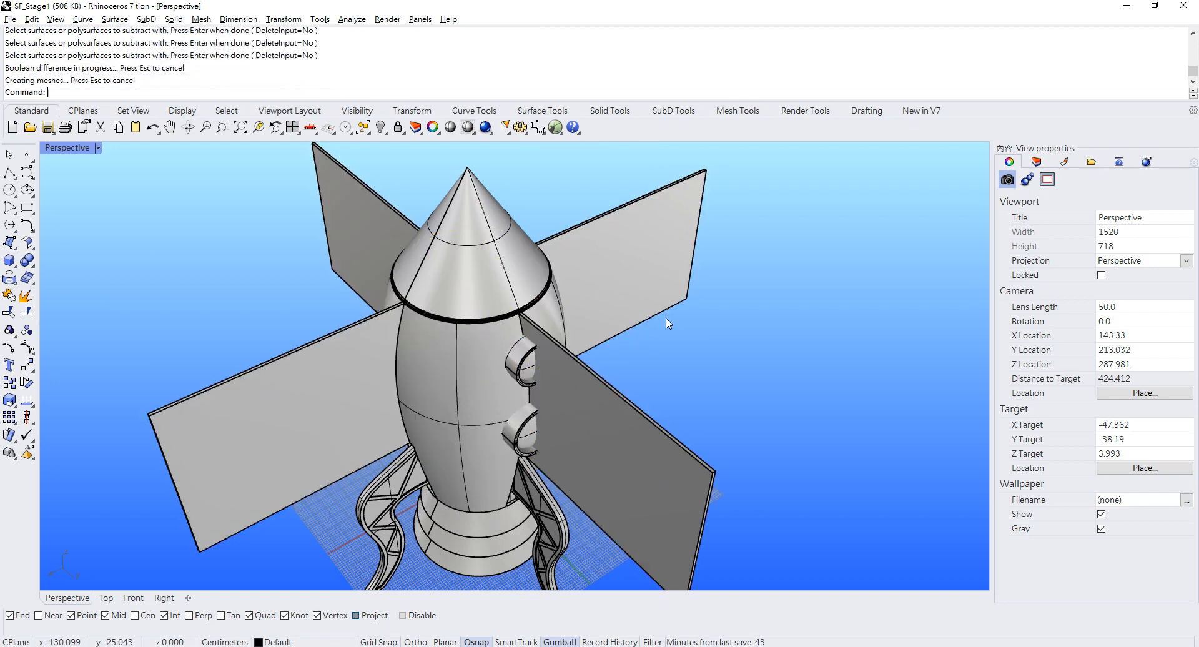
Delete the four thin cutter boxes and inspect the groove running from the nose ring to a fin recess
click(659, 287)
key(Delete)
click(630, 426)
key(Delete)
click(353, 434)
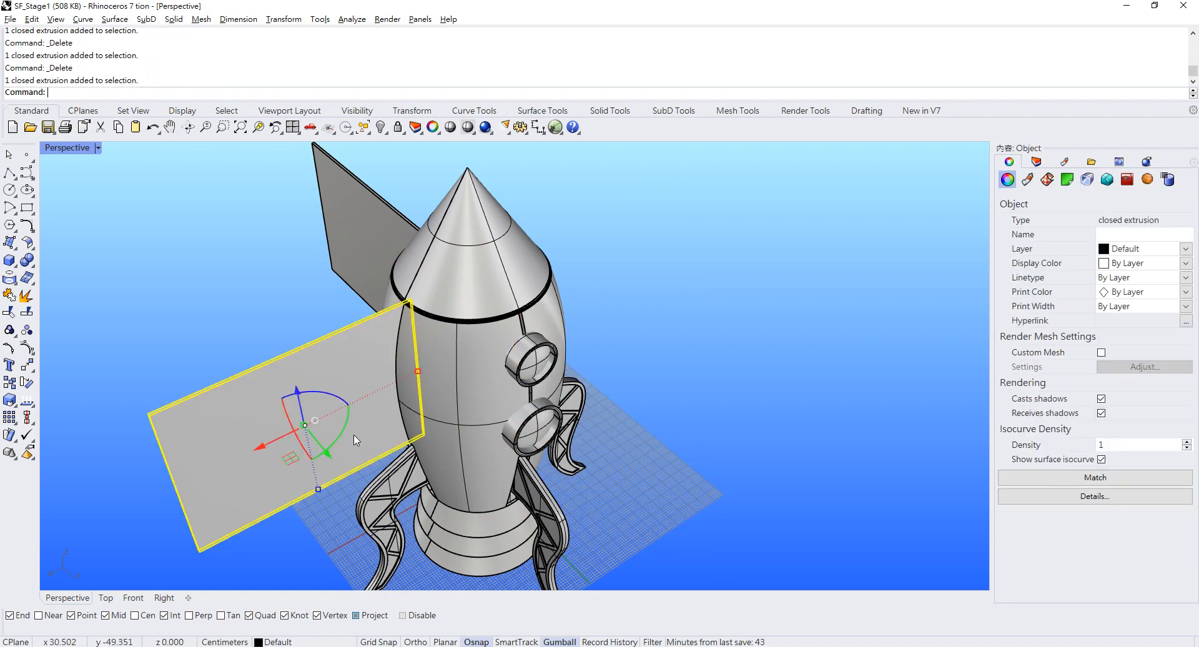
key(Delete)
click(348, 269)
key(Delete)
right_drag(621, 373, 479, 277)
scroll(379, 242, up, 2)
scroll(479, 277, up, 2)
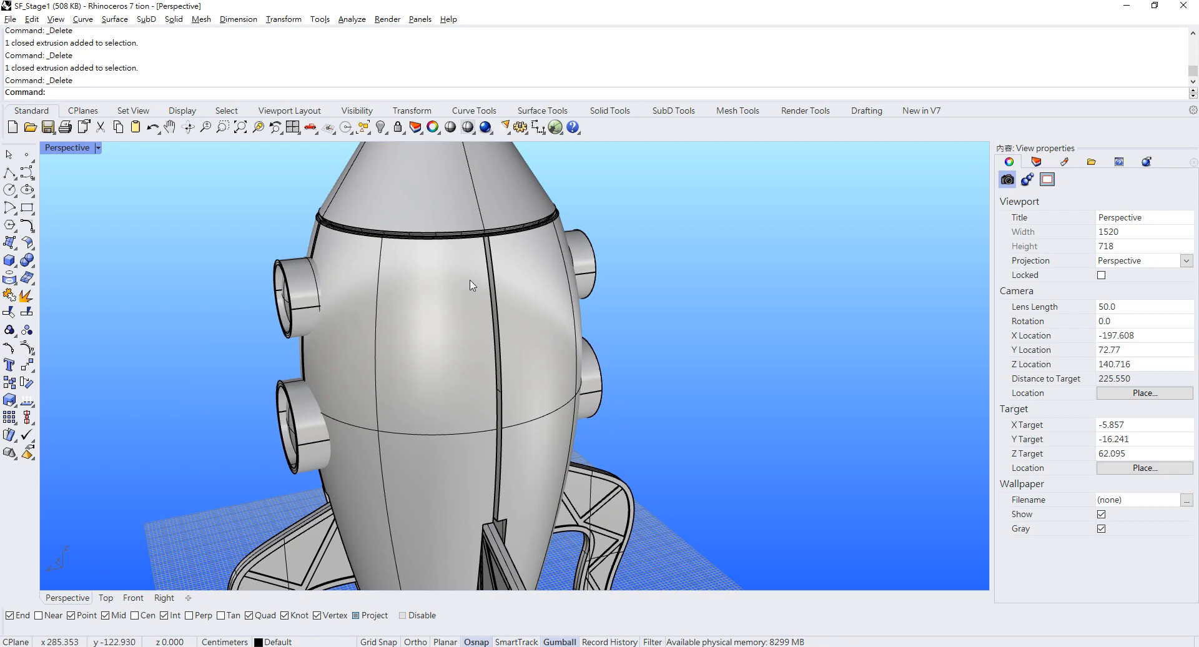
right_drag(477, 292, 447, 288)
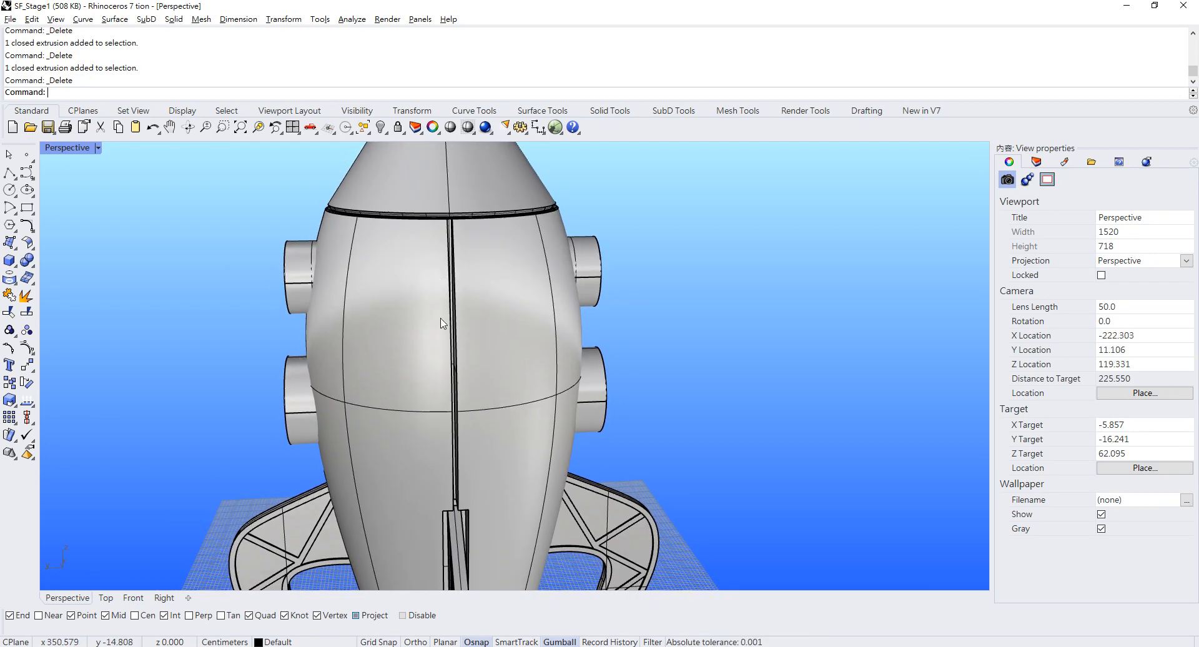
Draw a small sphere of about 1.8 cm radius centred on the body's outer edge in the front view, level with the upper porthole
double_click(68, 148)
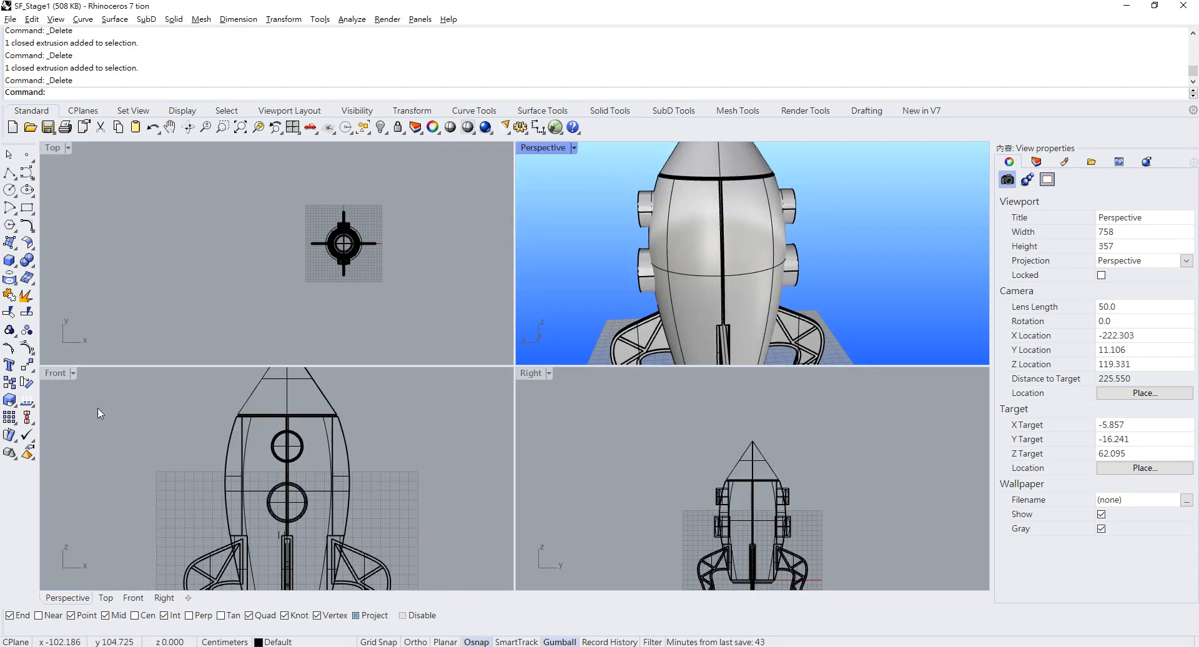
double_click(55, 373)
scroll(512, 332, up, 3)
scroll(512, 332, down, 1)
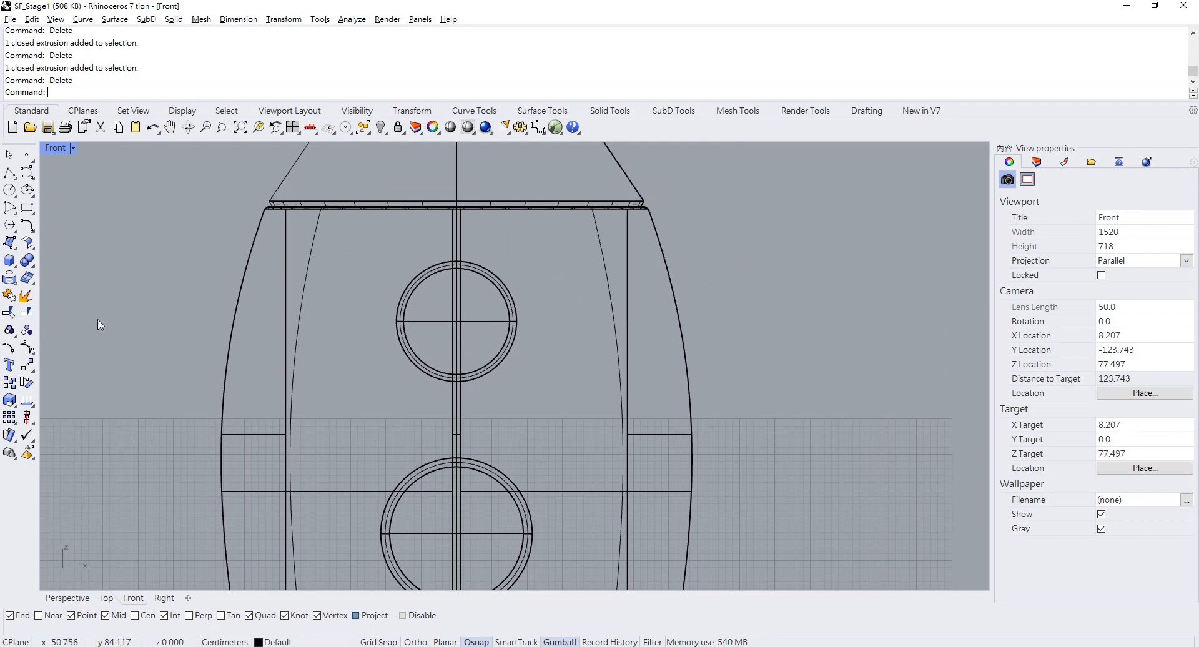
click(15, 265)
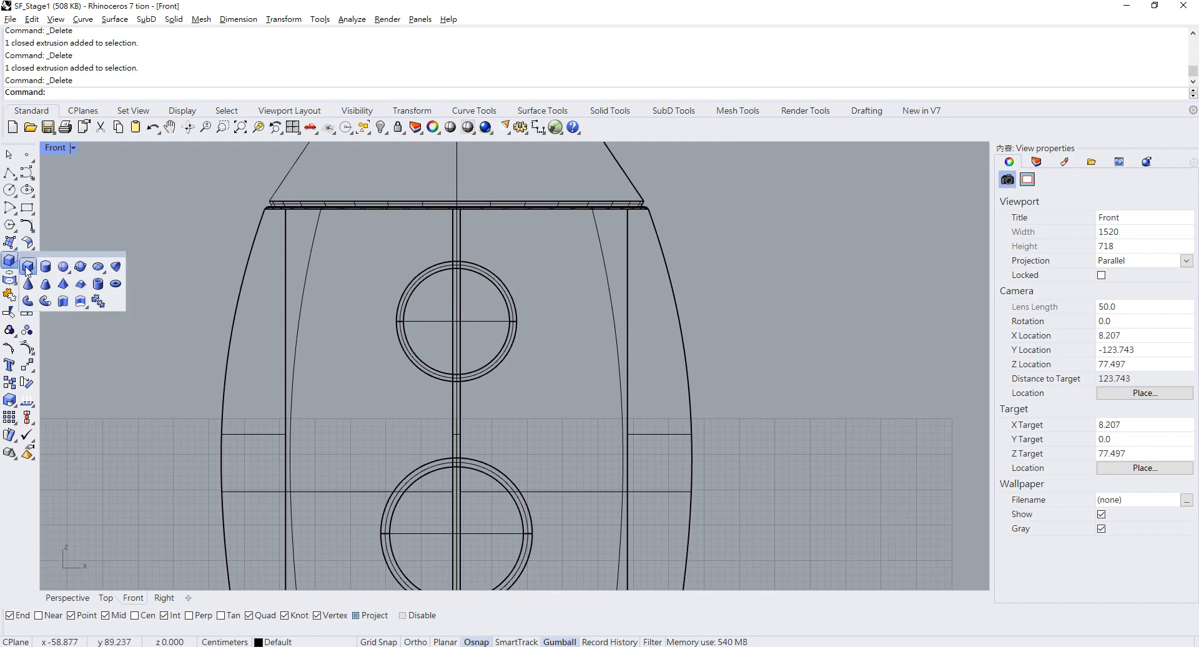
click(73, 271)
scroll(610, 335, up, 3)
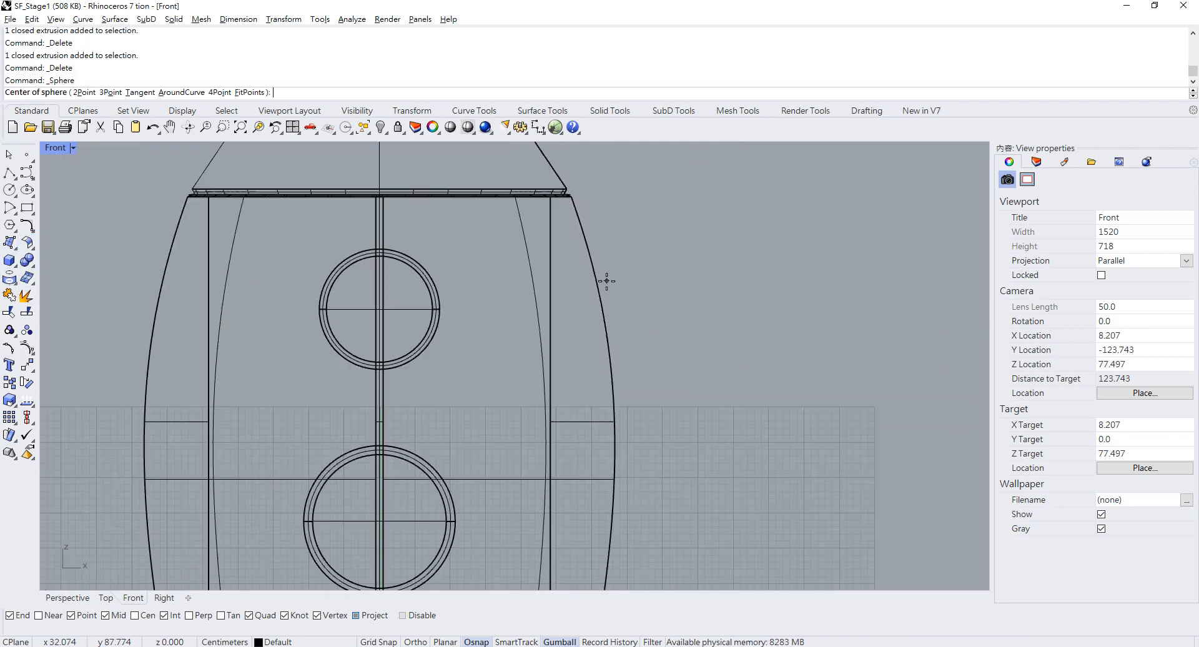
click(597, 308)
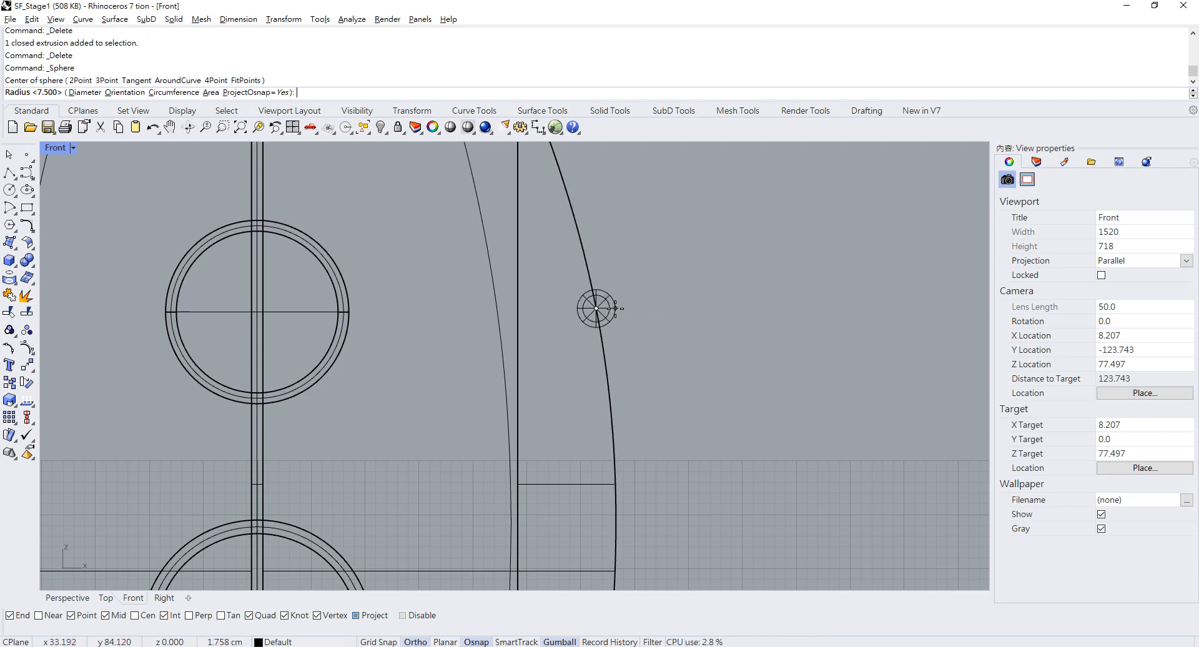
click(615, 306)
click(614, 309)
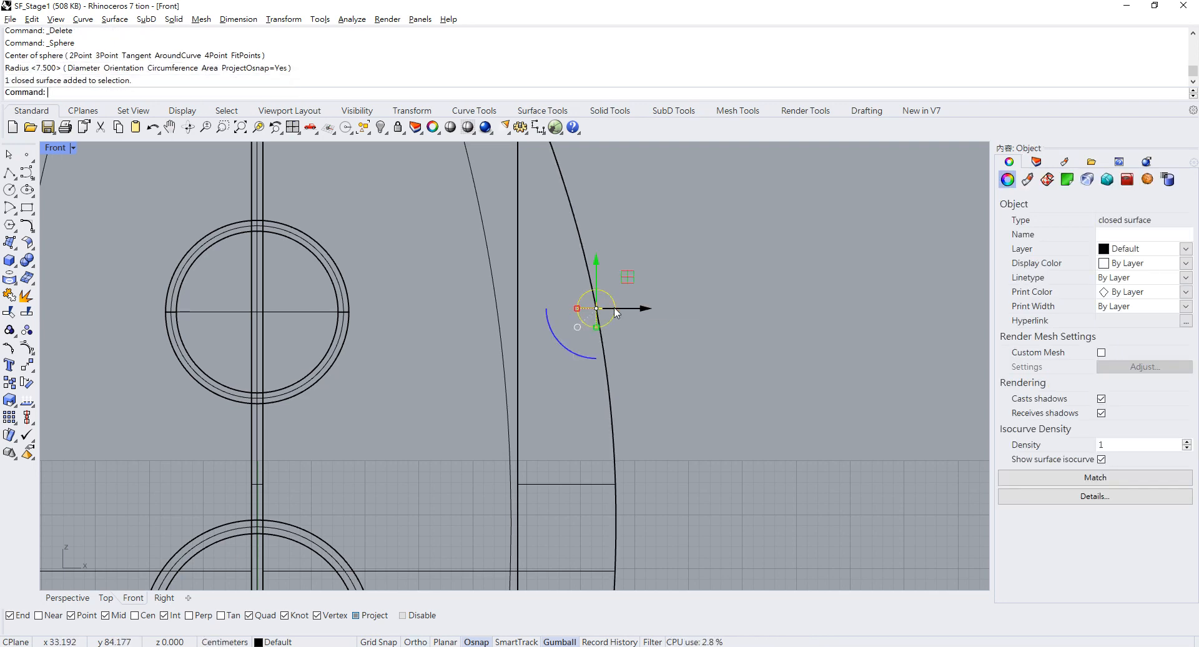
Copy the small sphere 10 cm straight down along the body's vertical groove, with a Z offset of -10
double_click(52, 150)
double_click(543, 148)
right_drag(538, 152, 597, 325)
scroll(593, 328, down, 5)
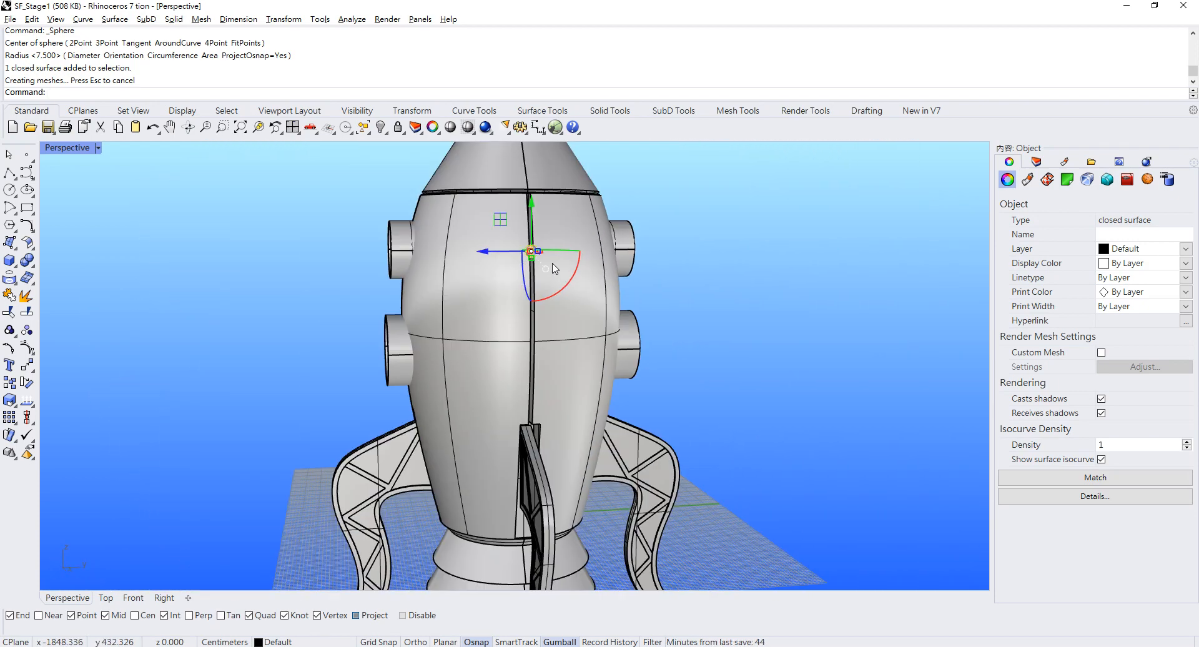
right_drag(552, 265, 610, 230)
scroll(576, 238, up, 5)
drag(550, 231, 566, 347)
key(ctrl+z)
click(552, 277)
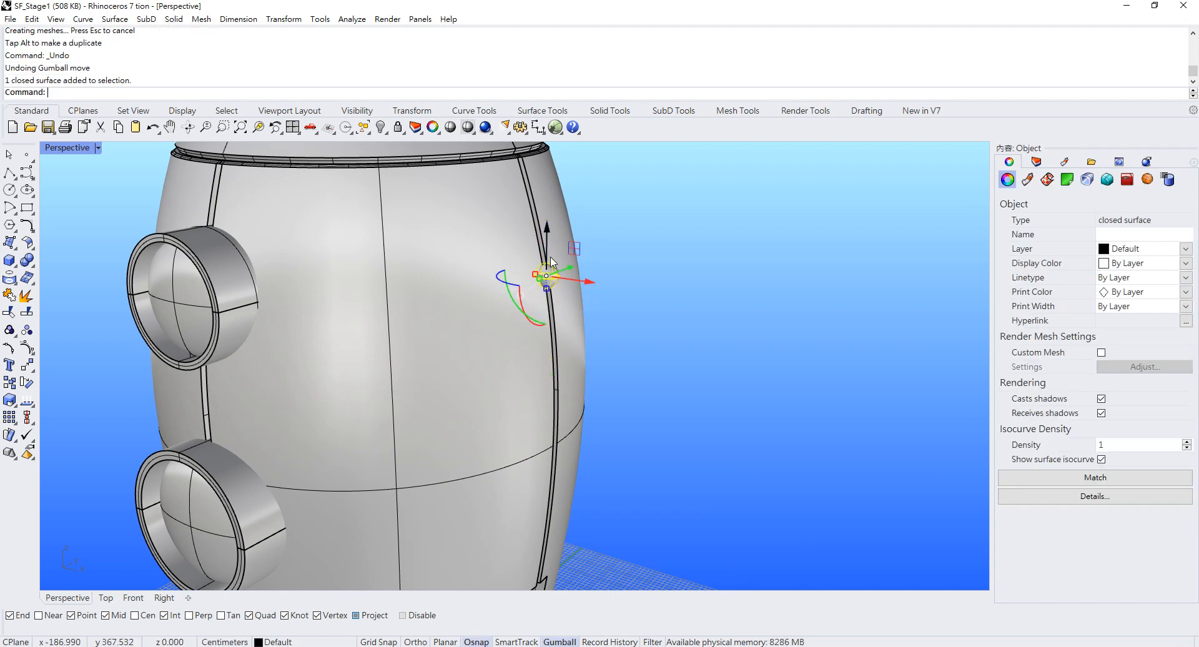
click(549, 232)
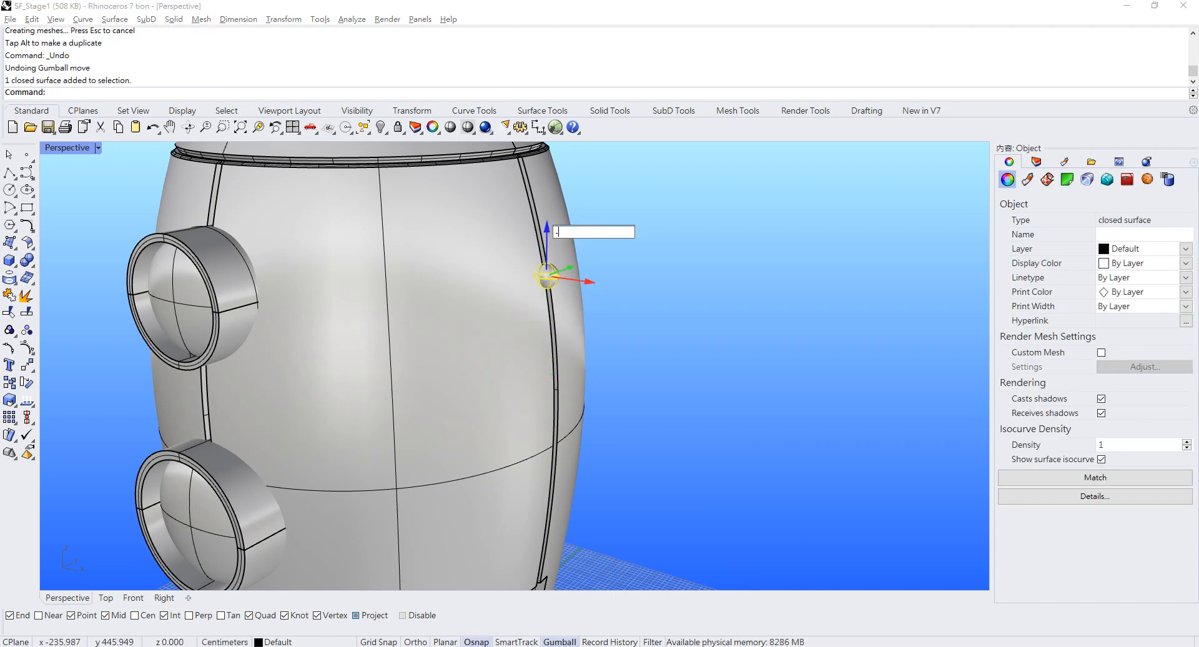
text(-1)
key(Return)
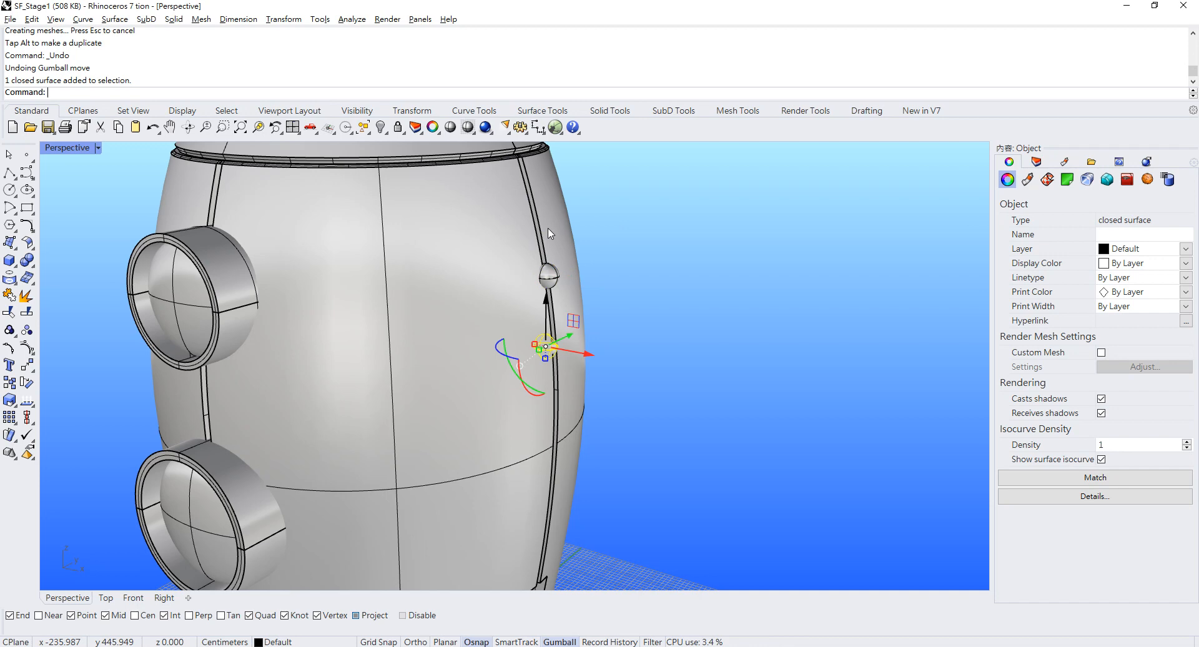
Add three more sphere copies down the groove, each offset -10 cm vertically from the previous one
click(546, 297)
key(alt+Return)
click(546, 374)
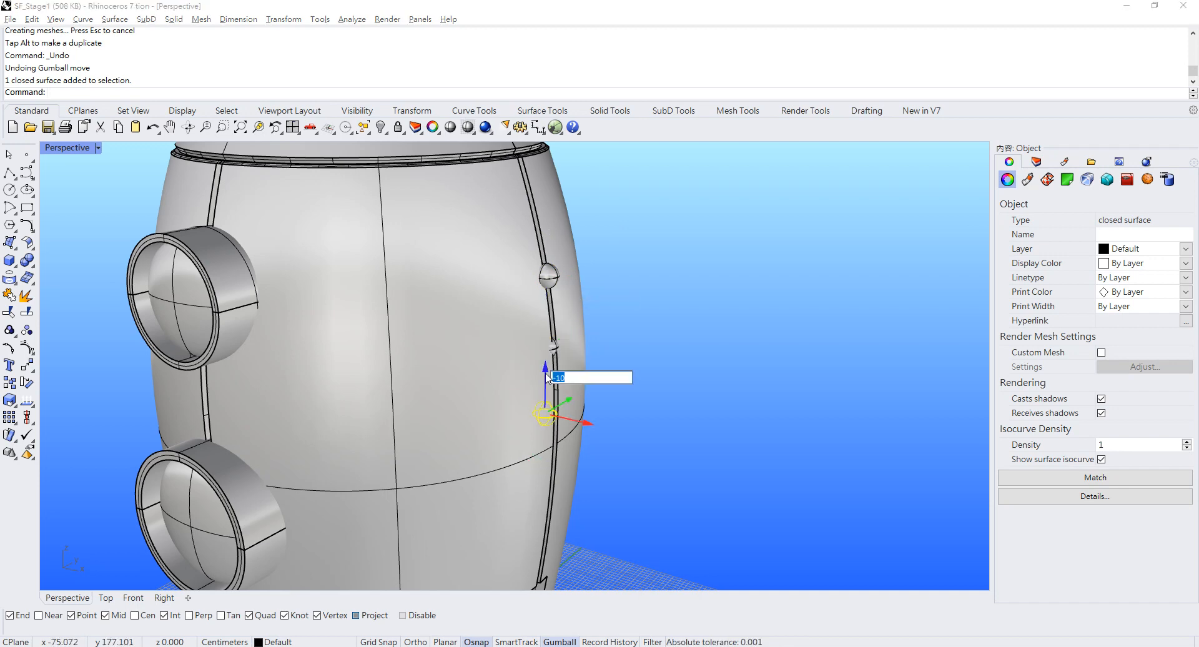
key(alt+Return)
click(545, 434)
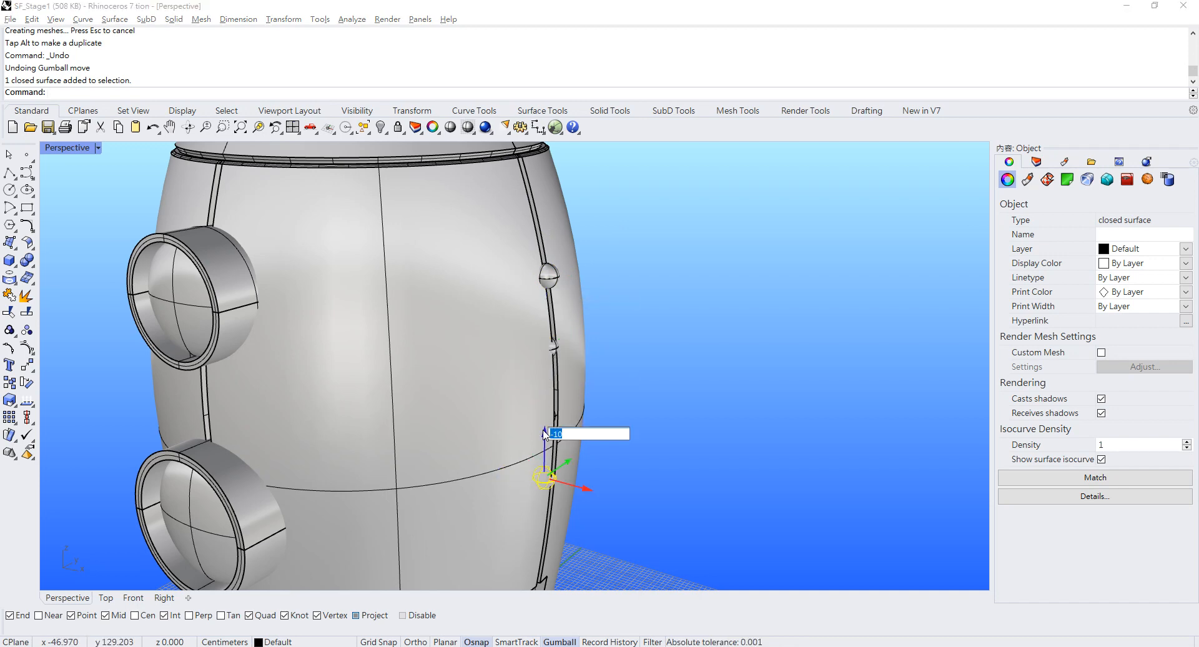
key(alt+Return)
shift+right_drag(564, 439, 546, 292)
shift+right_drag(542, 242, 548, 353)
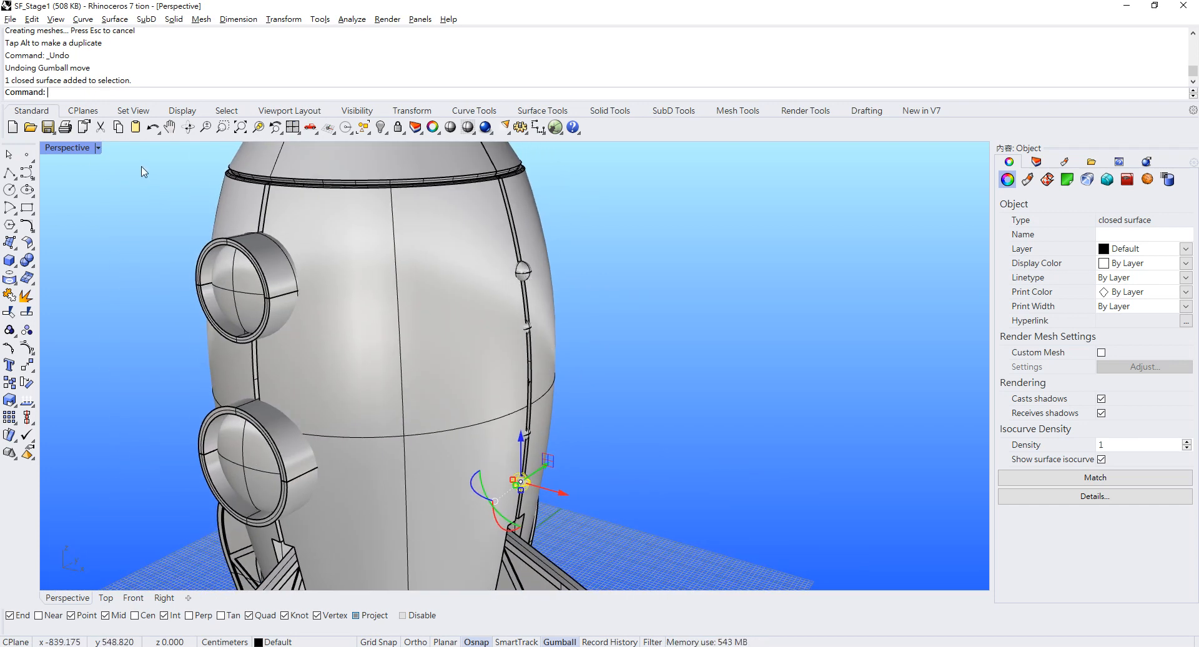
Move the second sphere from the top horizontally in the front view so its centre sits on the body's outer edge
double_click(85, 152)
double_click(61, 375)
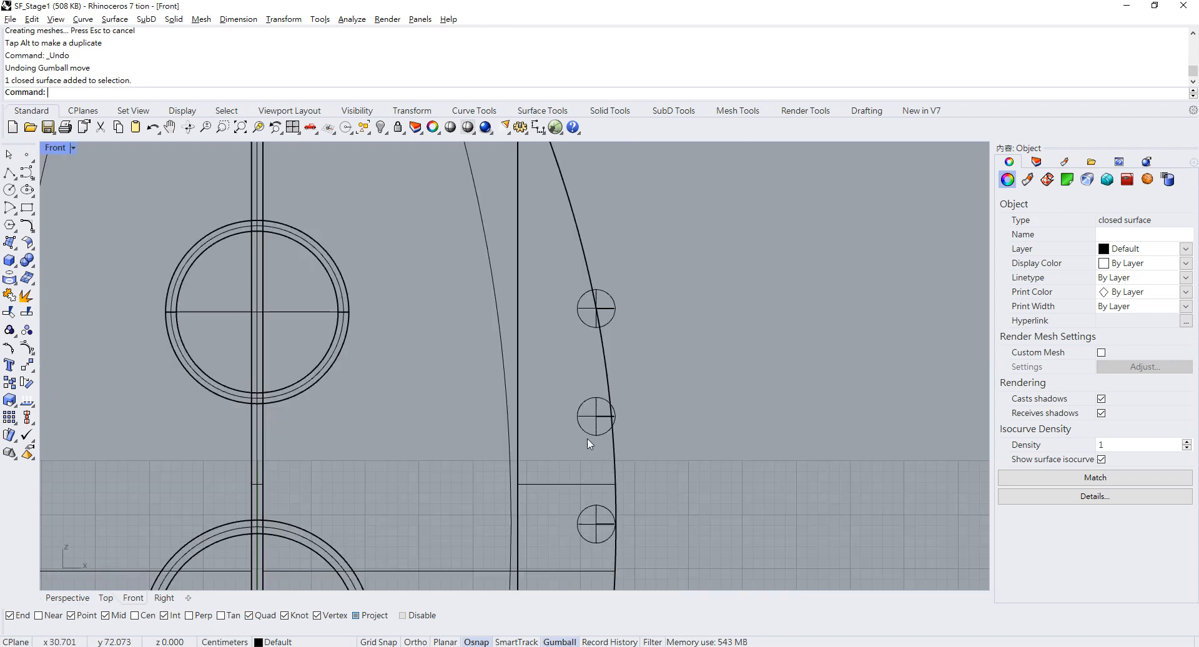
scroll(587, 400, up, 3)
click(556, 369)
click(637, 402)
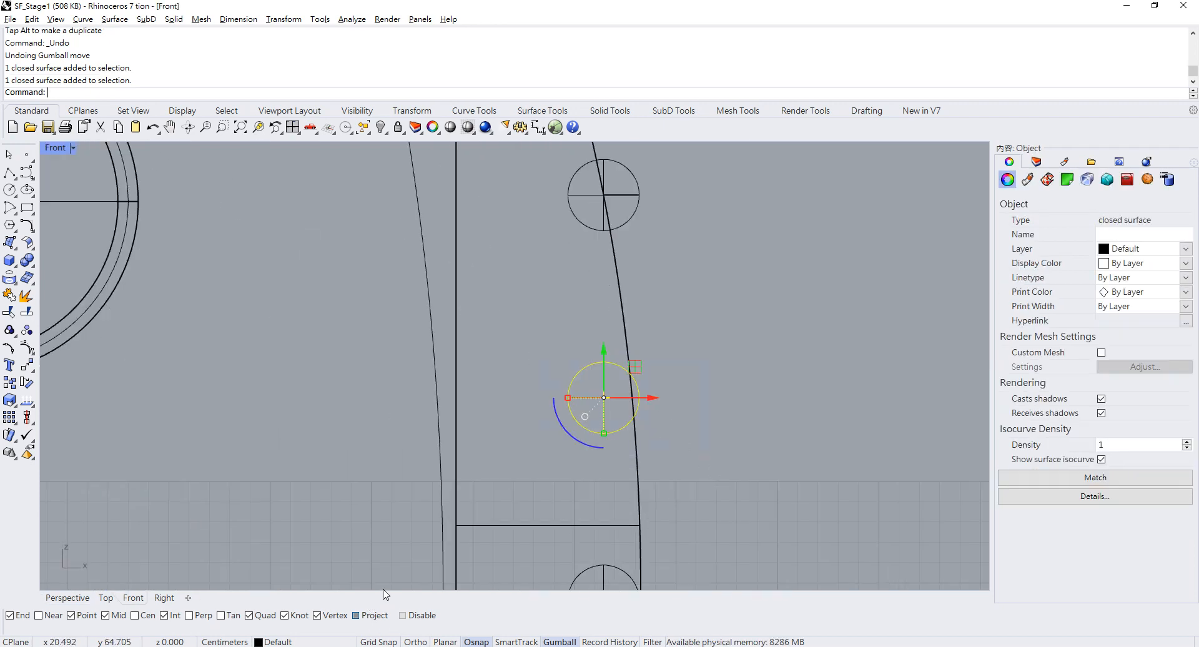
text(move)
key(Return)
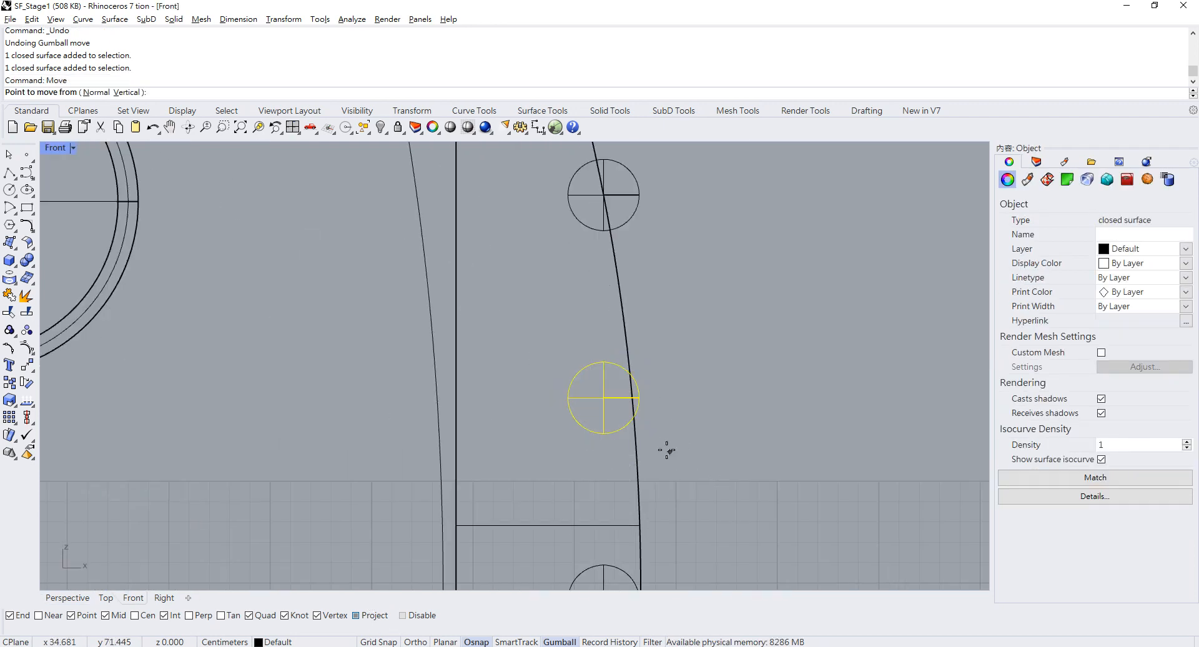
click(603, 397)
shift+click(632, 398)
Move the third sphere from the top horizontally so its centre lies exactly on the body's outer edge
scroll(684, 473, down, 8)
right_drag(685, 476, 650, 356)
scroll(650, 355, up, 4)
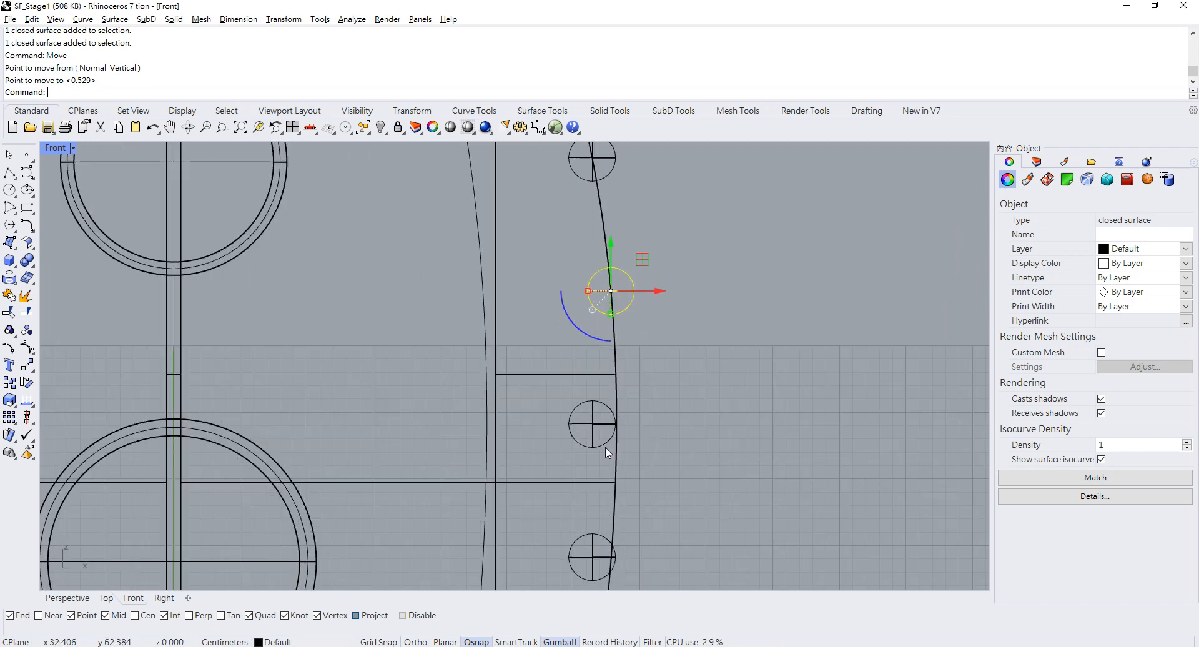
click(605, 444)
key(Return)
click(592, 447)
click(616, 447)
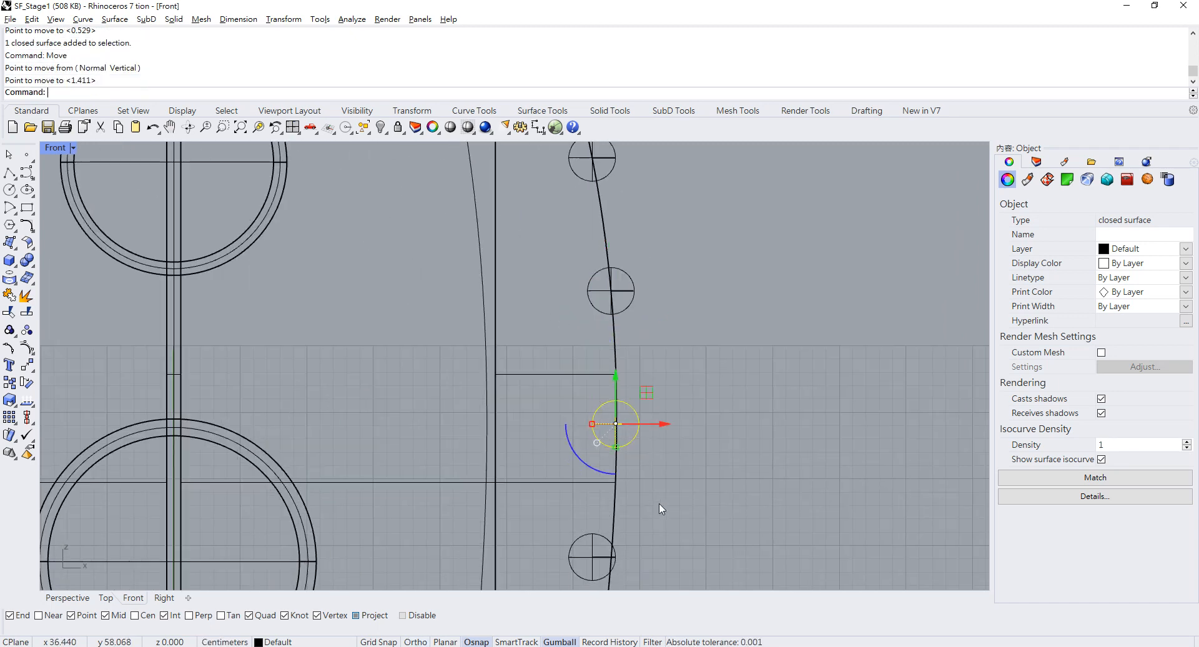
scroll(657, 488, up, 5)
key(Return)
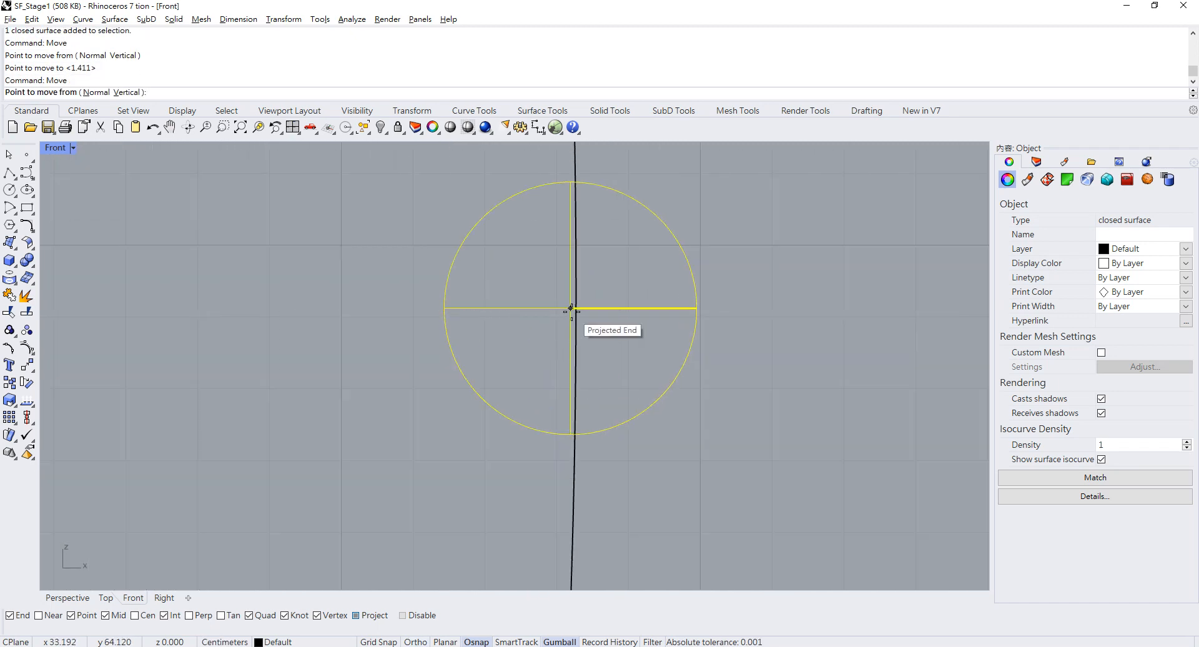
click(570, 308)
shift+click(578, 309)
Move the fourth sphere from the top horizontally onto the body's outer edge
scroll(488, 305, down, 14)
right_drag(483, 495, 476, 447)
scroll(476, 447, up, 2)
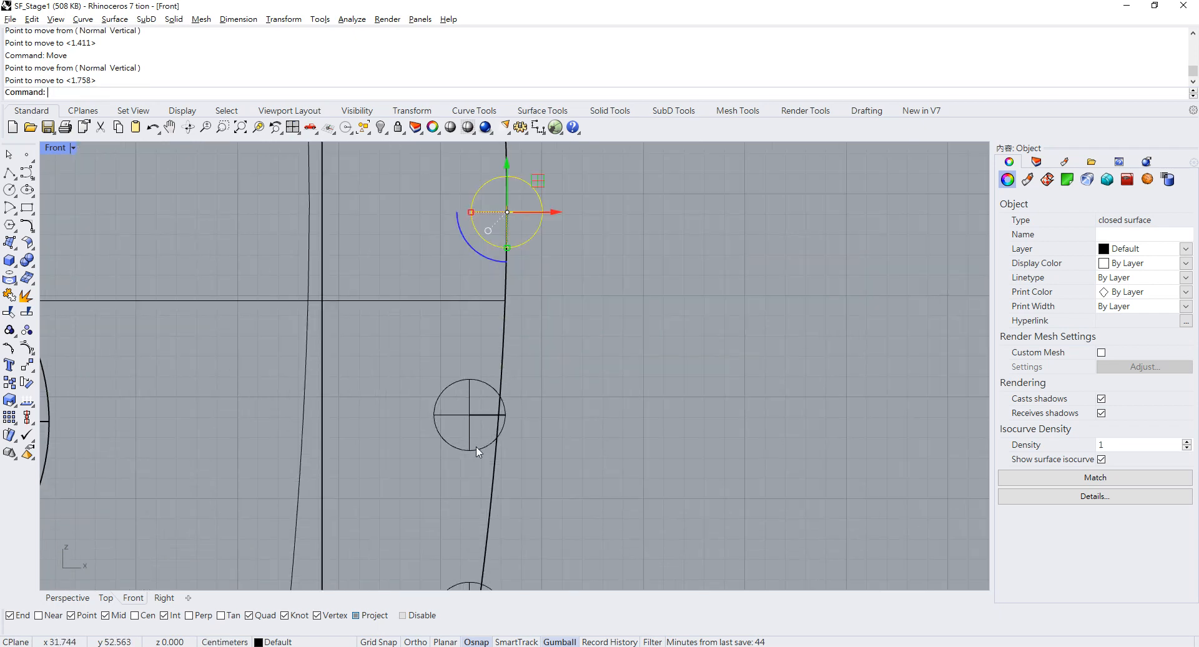
click(474, 447)
key(Return)
click(470, 415)
click(499, 415)
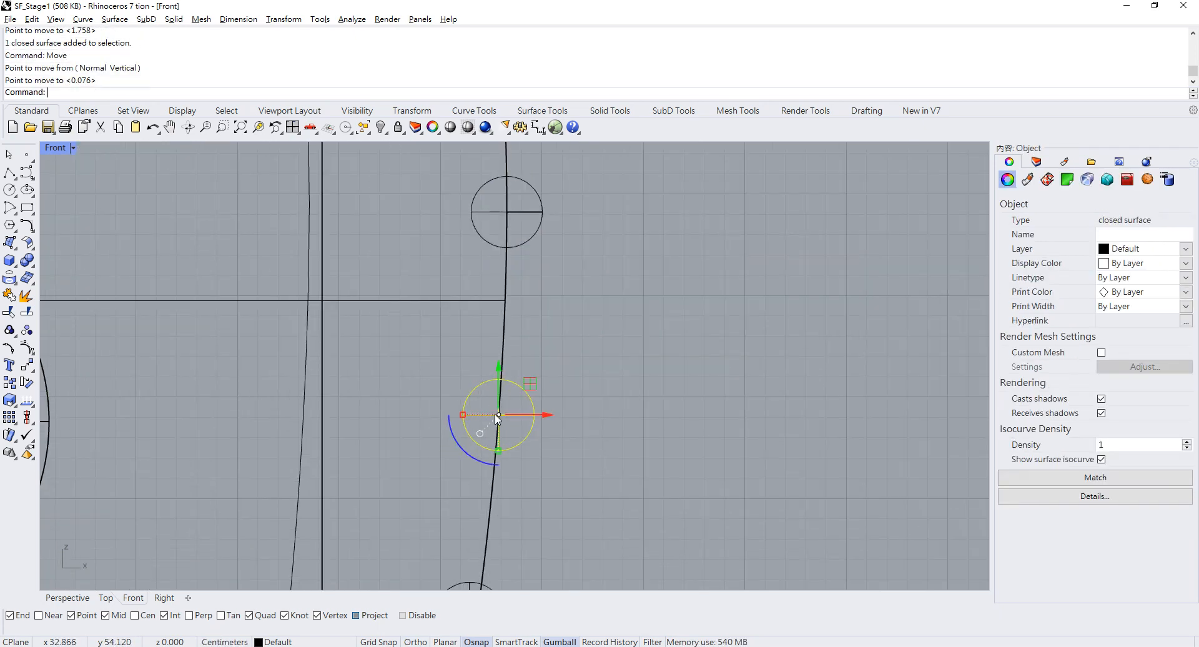
Move the lowest sphere horizontally so its centre lies on the body's outer edge, above the fin recess
scroll(499, 415, down, 3)
right_drag(547, 462, 590, 346)
click(543, 459)
scroll(519, 442, up, 2)
click(522, 447)
scroll(525, 443, up, 6)
key(Return)
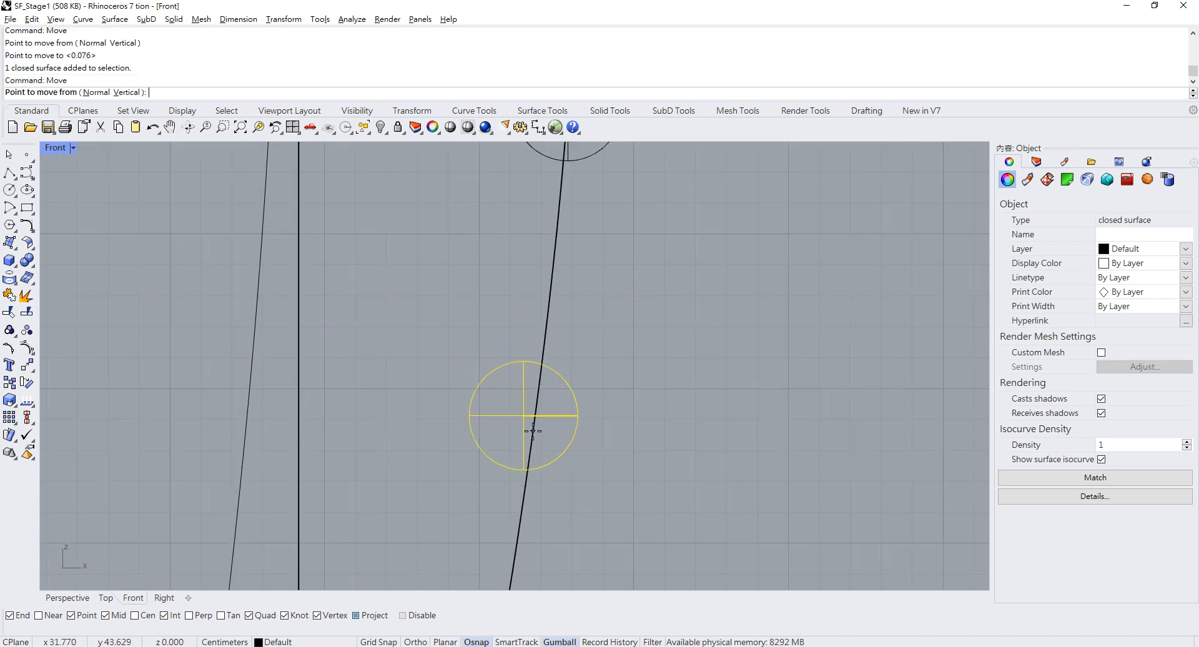
click(524, 416)
click(525, 416)
click(668, 394)
scroll(638, 429, down, 6)
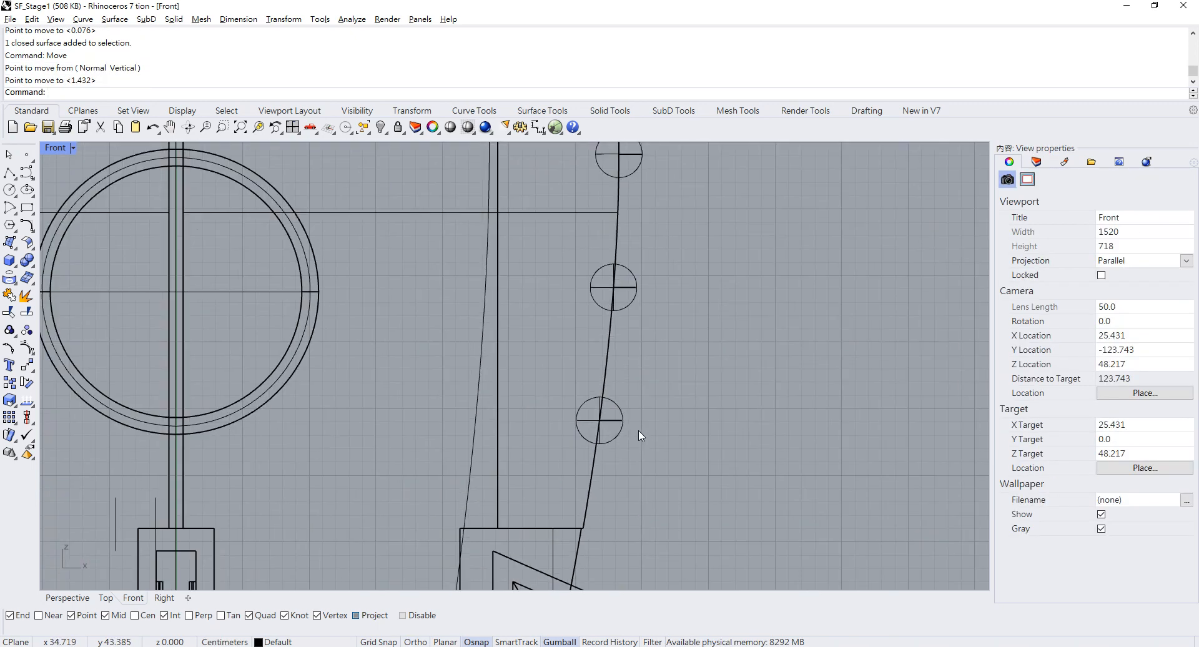
Delete the second and fourth spheres from the top, leaving three evenly spaced along the body's edge
scroll(615, 374, down, 9)
right_drag(635, 306, 642, 364)
scroll(627, 377, up, 6)
click(604, 348)
key(Delete)
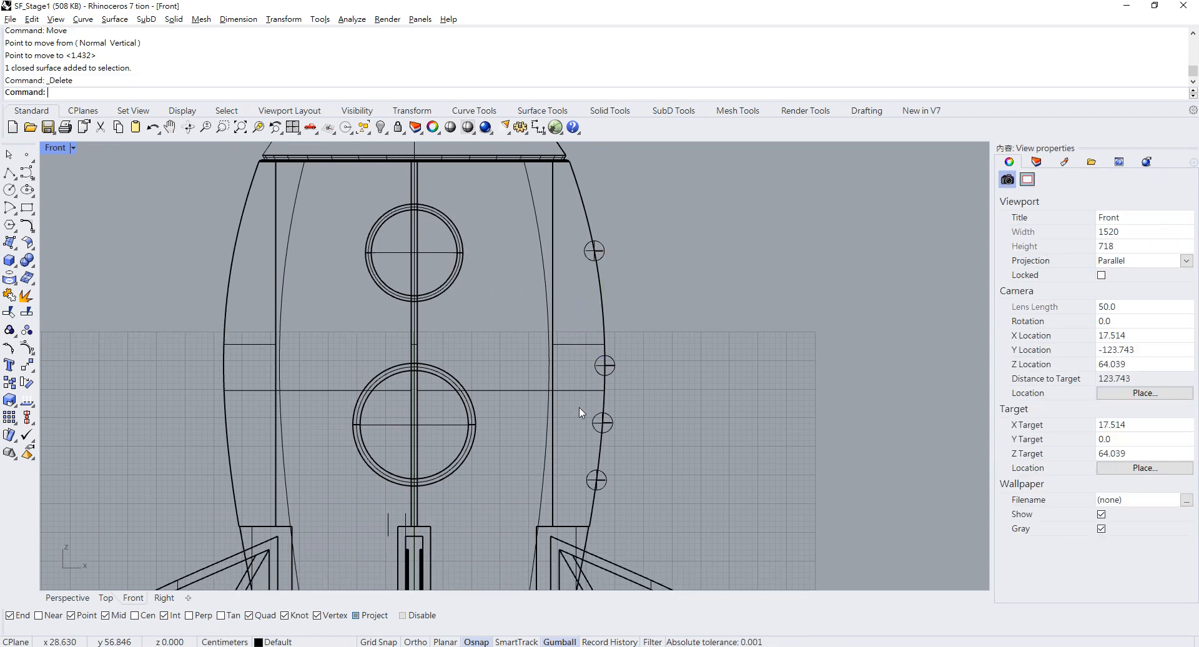
click(602, 423)
key(Delete)
Mirror the three remaining spheres to the opposite side of the body about the vertical line through the origin in the top view
drag(615, 386, 653, 503)
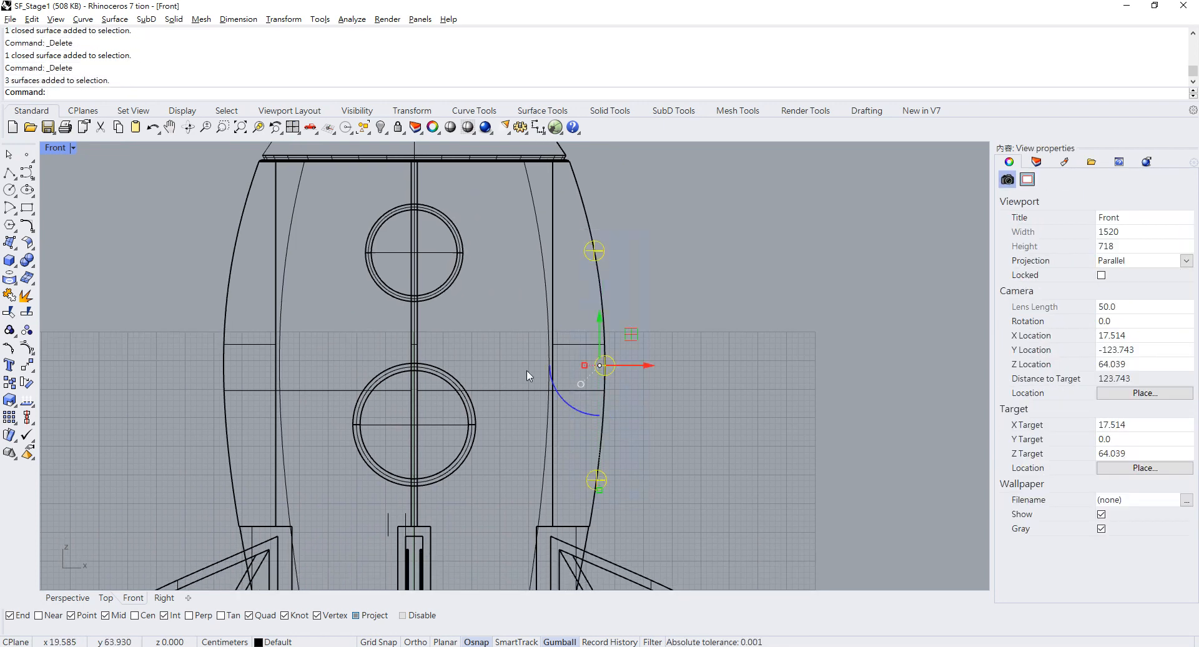
scroll(428, 333, down, 4)
right_drag(251, 194, 309, 286)
double_click(58, 148)
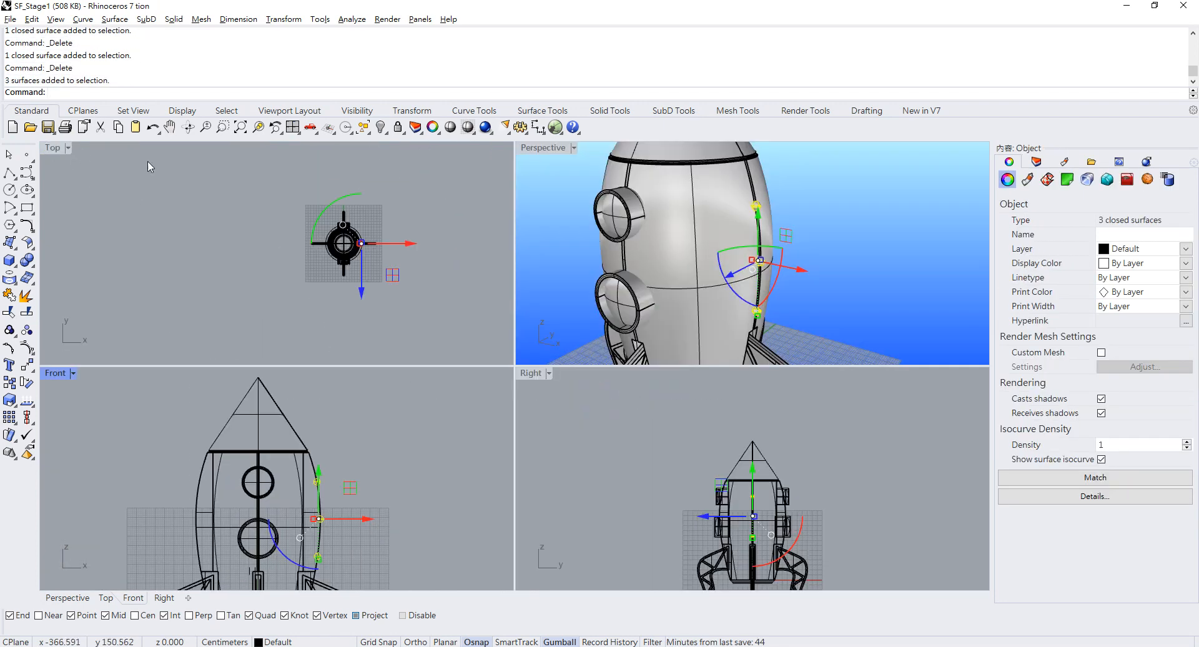
scroll(368, 247, up, 6)
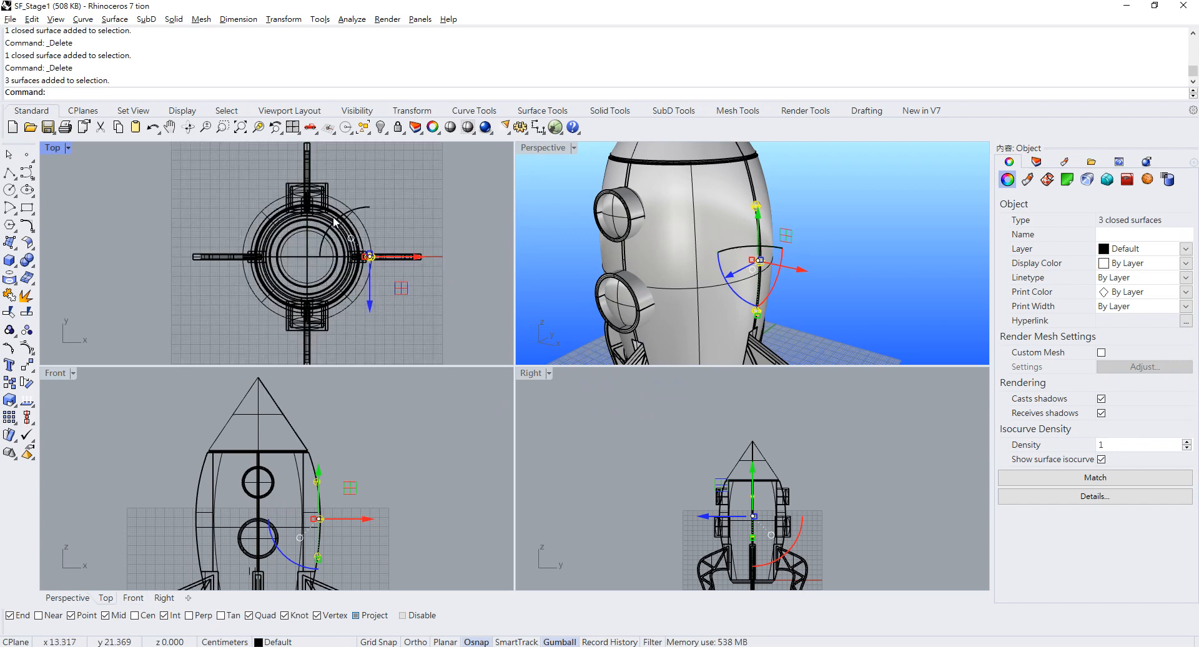
scroll(325, 229, up, 2)
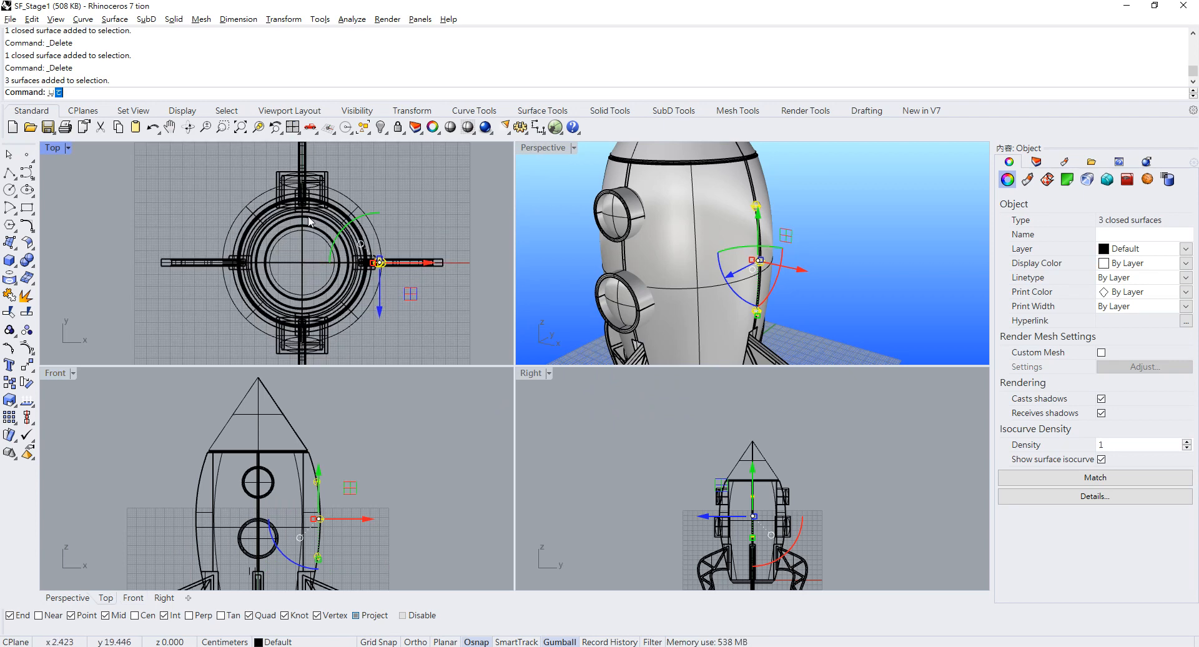
text(')
key(Return)
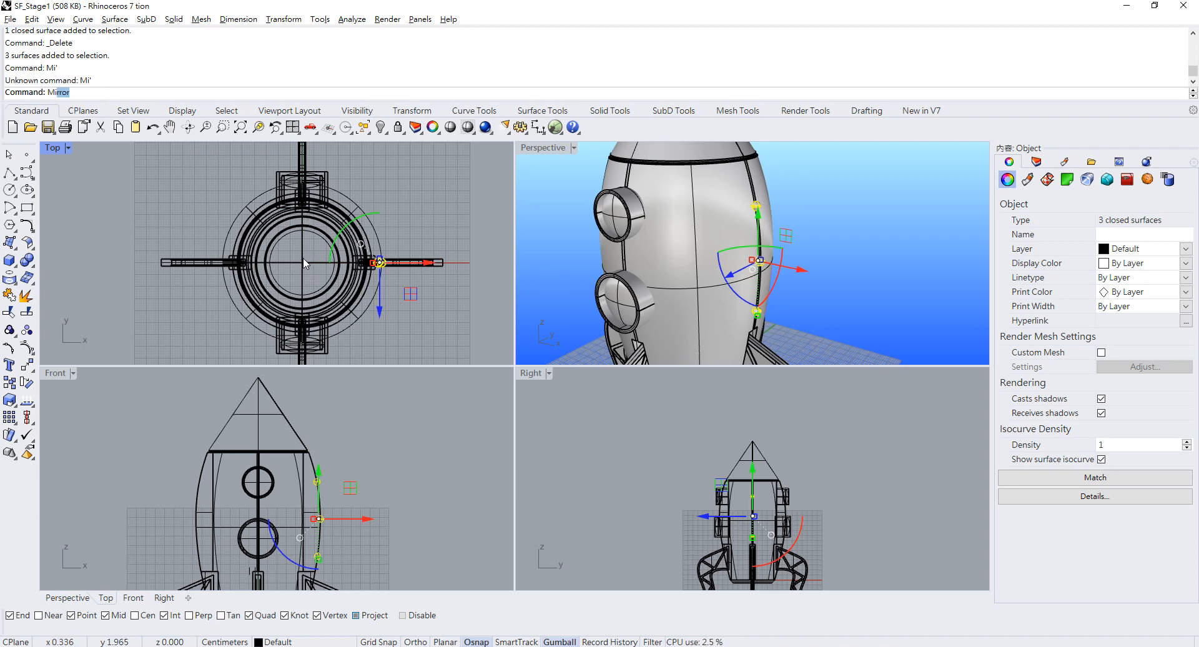
text(Mi)
key(Return)
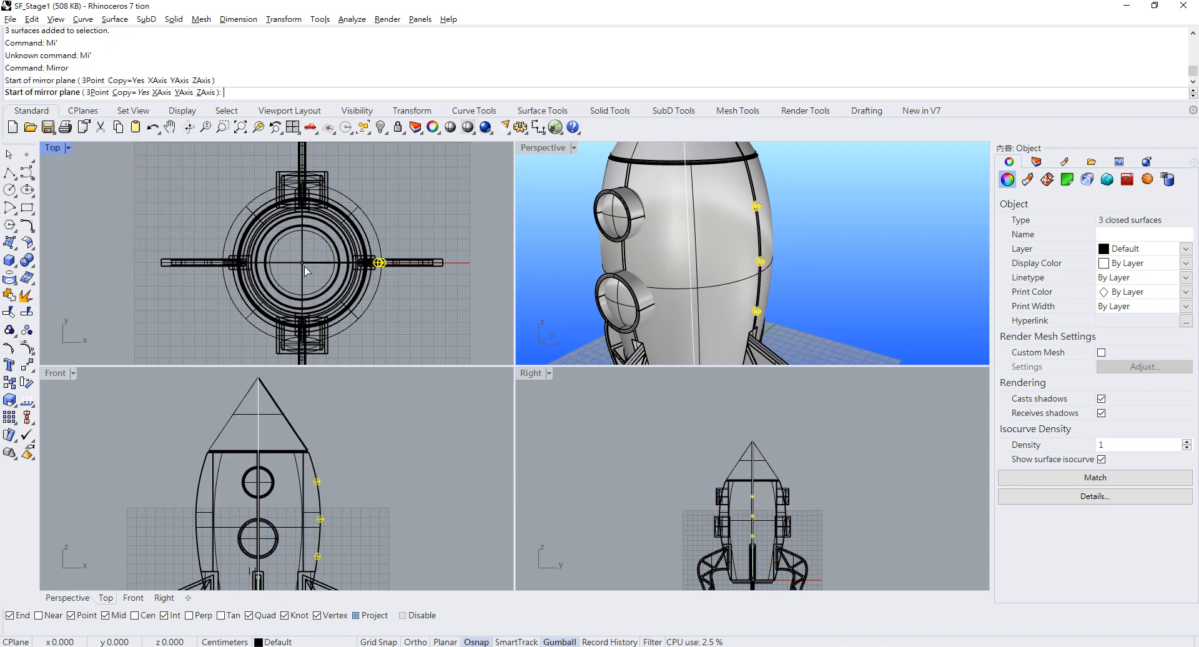
click(303, 263)
shift+click(306, 225)
Select both rows of spheres without the portholes and move them -5 cm along the Y axis, beside the grooves
double_click(528, 149)
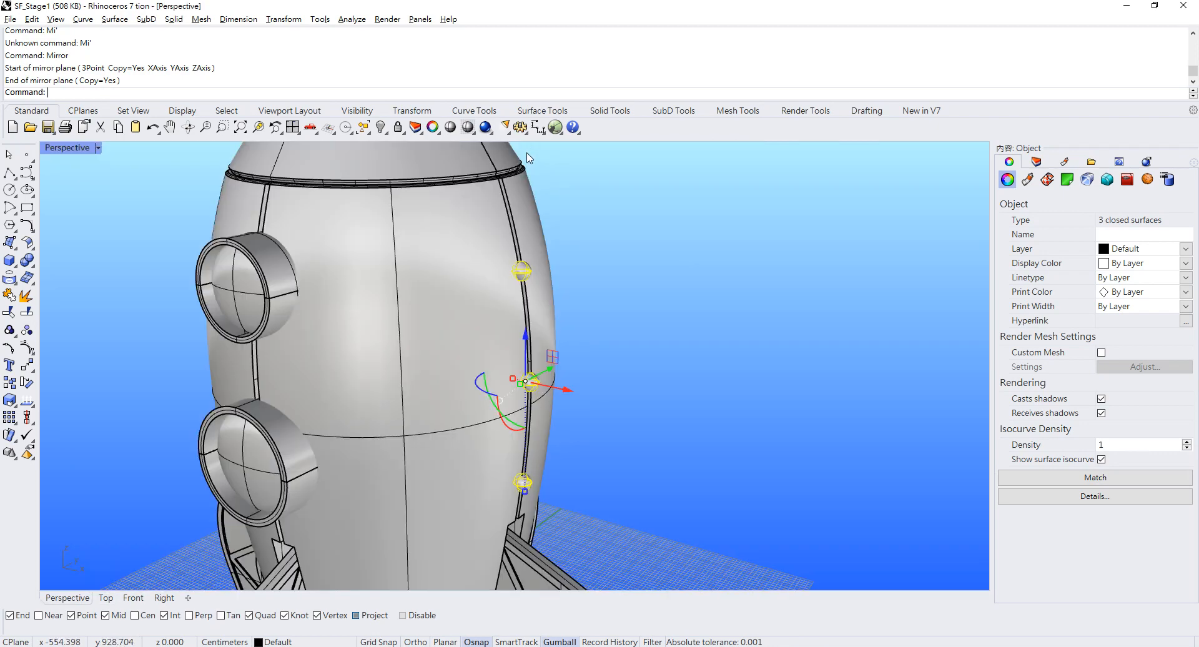
click(637, 283)
scroll(637, 284, down, 8)
right_drag(637, 283, 402, 260)
scroll(571, 265, up, 2)
drag(348, 241, 535, 394)
scroll(413, 361, up, 4)
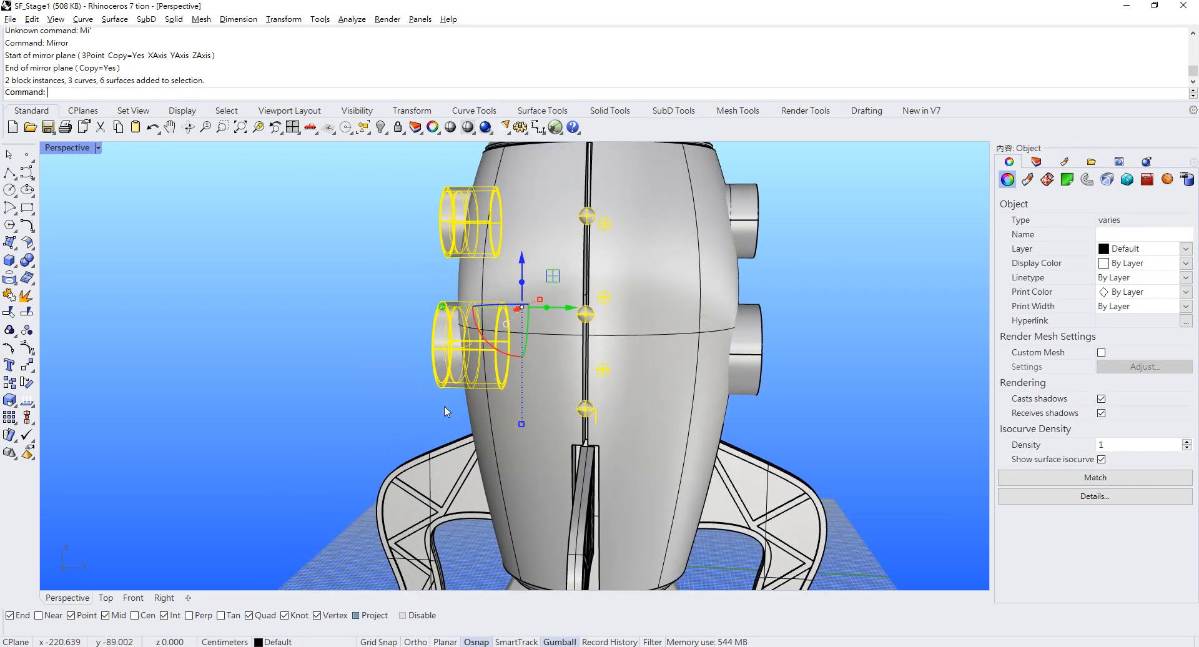
ctrl+drag(446, 406, 348, 180)
right_drag(348, 179, 410, 217)
click(567, 307)
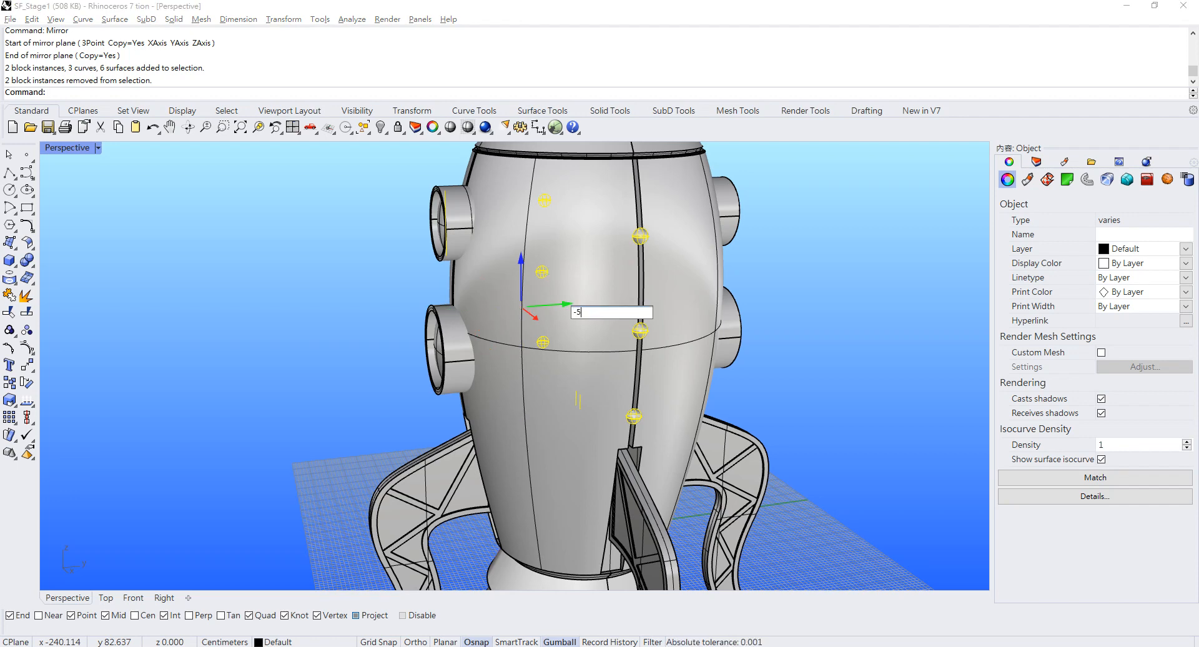
text(-5)
key(Return)
right_drag(656, 226, 612, 238)
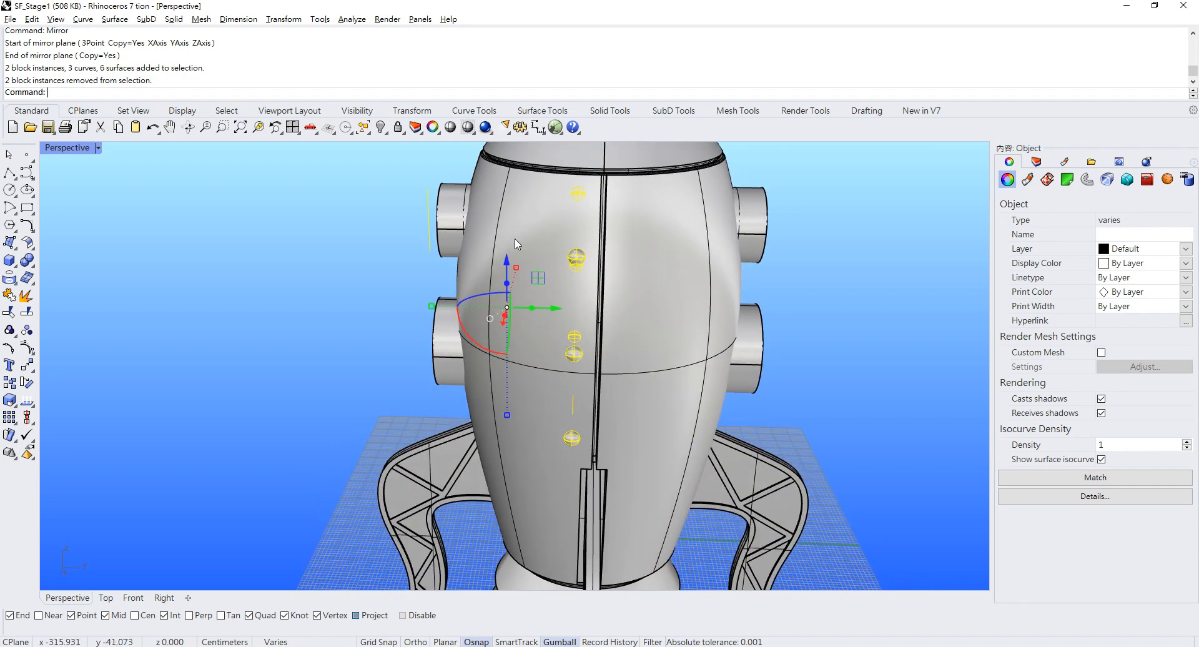
Mirror both sphere rows about the X axis through the rocket's centre, placing copies on the other side of the two grooves
scroll(514, 243, down, 6)
right_drag(515, 244, 642, 275)
shift+right_drag(563, 153, 554, 262)
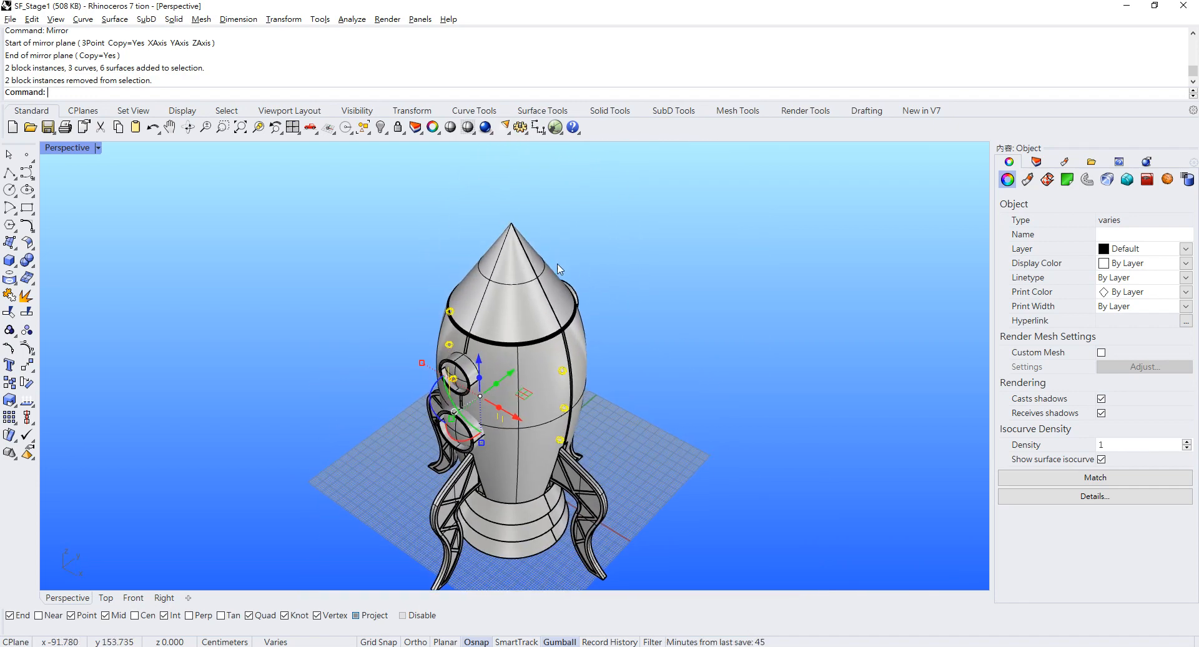
key(Return)
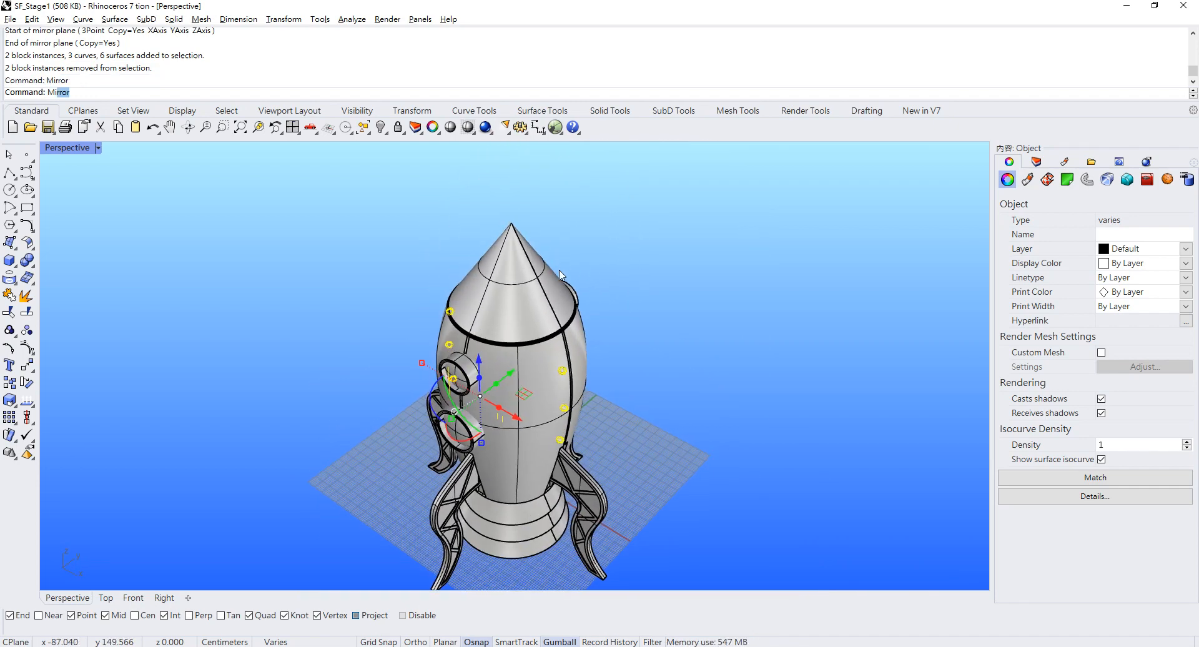
click(512, 223)
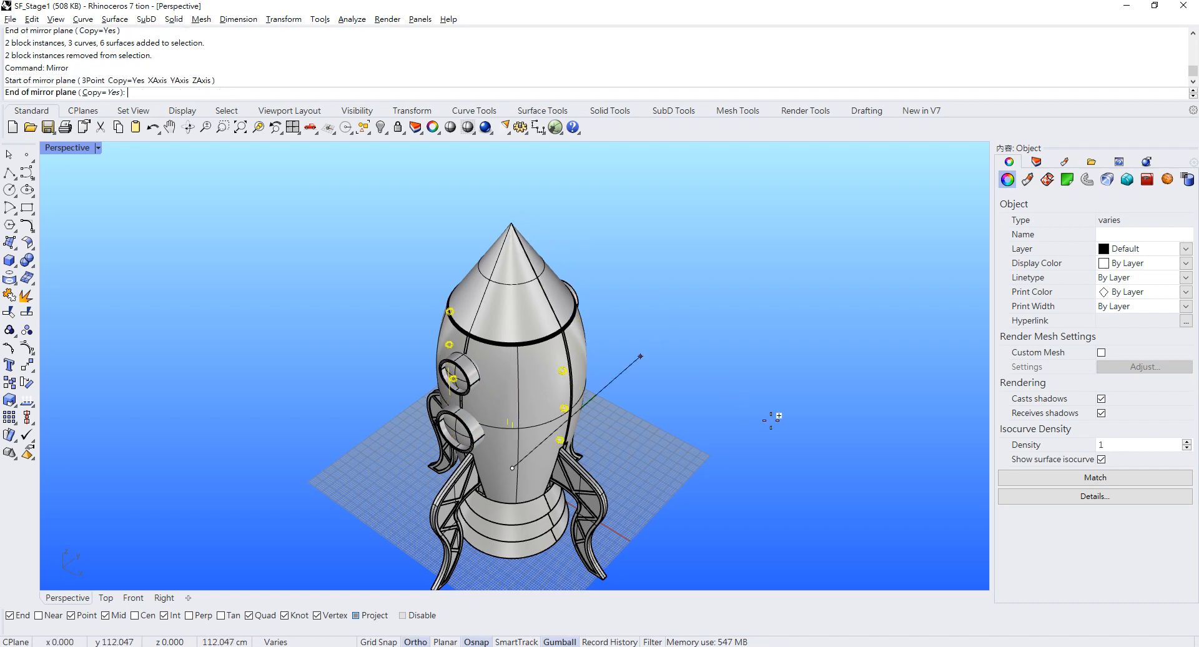
double_click(66, 148)
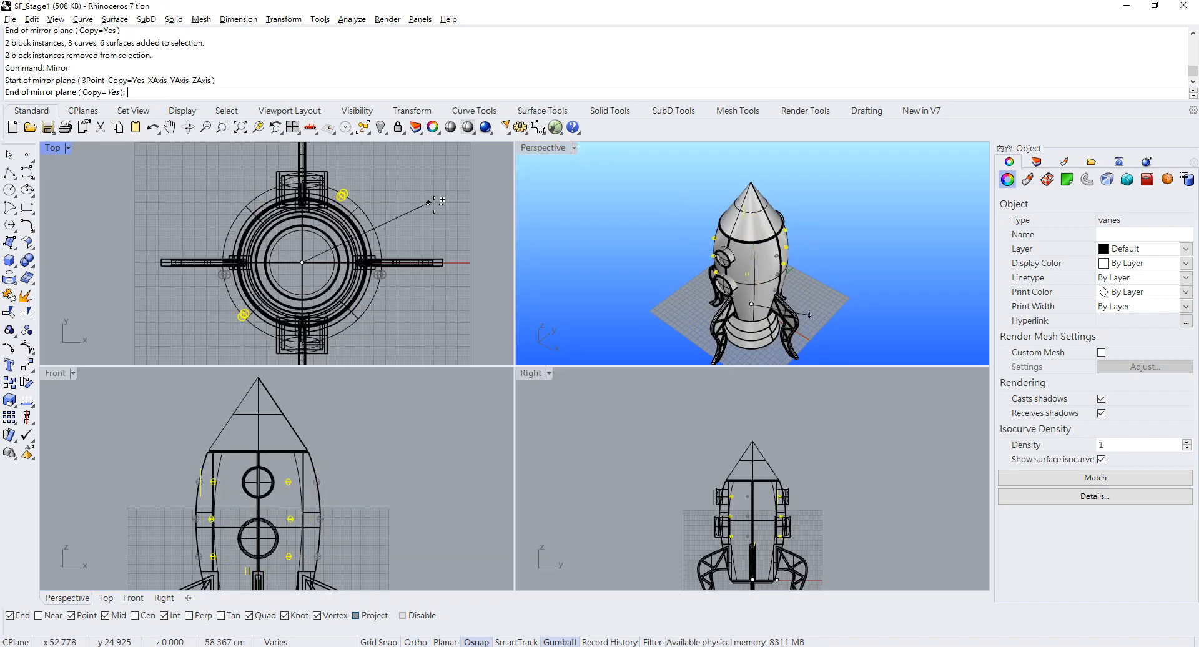
click(459, 247)
Select all twelve rivet spheres and the rocket body and combine them with Boolean Union
double_click(542, 149)
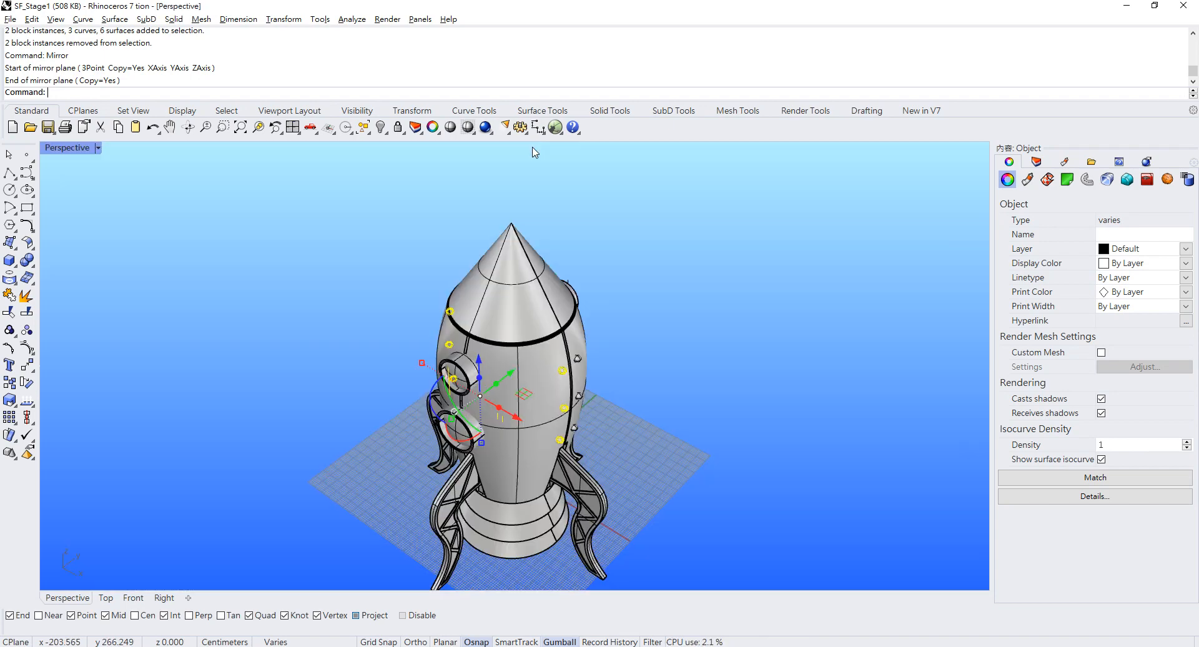
click(673, 343)
right_drag(673, 344, 662, 462)
scroll(579, 343, up, 4)
click(558, 328)
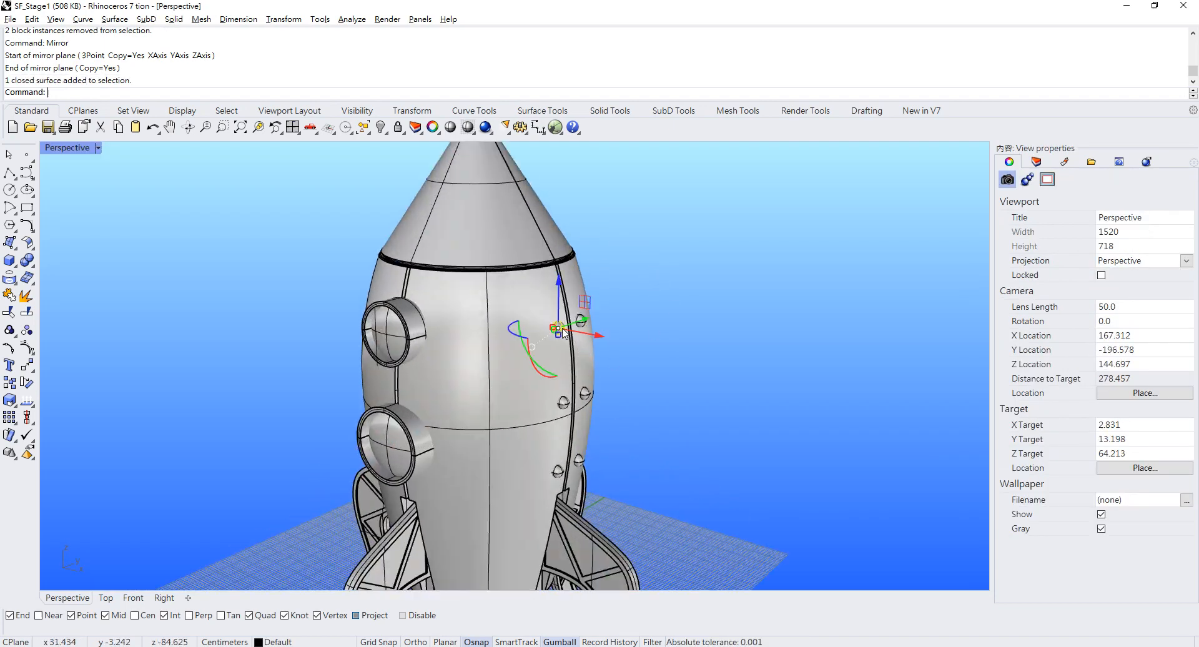
shift+click(563, 402)
shift+click(558, 471)
shift+click(579, 462)
scroll(582, 463, up, 6)
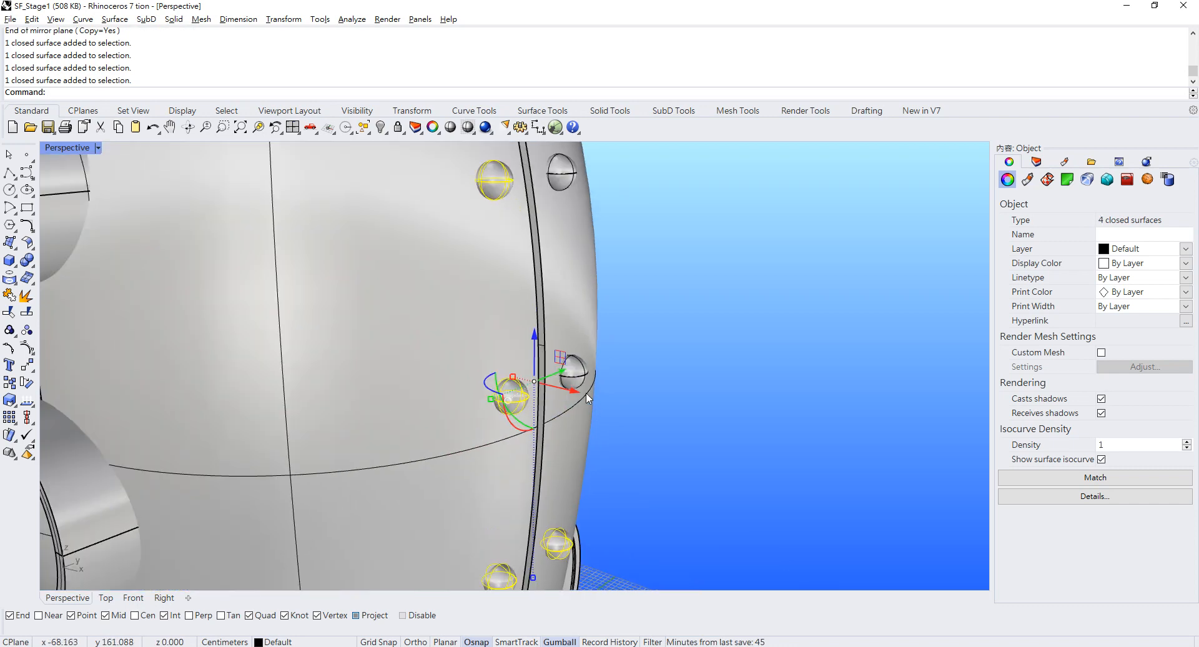
shift+click(563, 355)
scroll(587, 319, down, 5)
right_drag(496, 330, 373, 338)
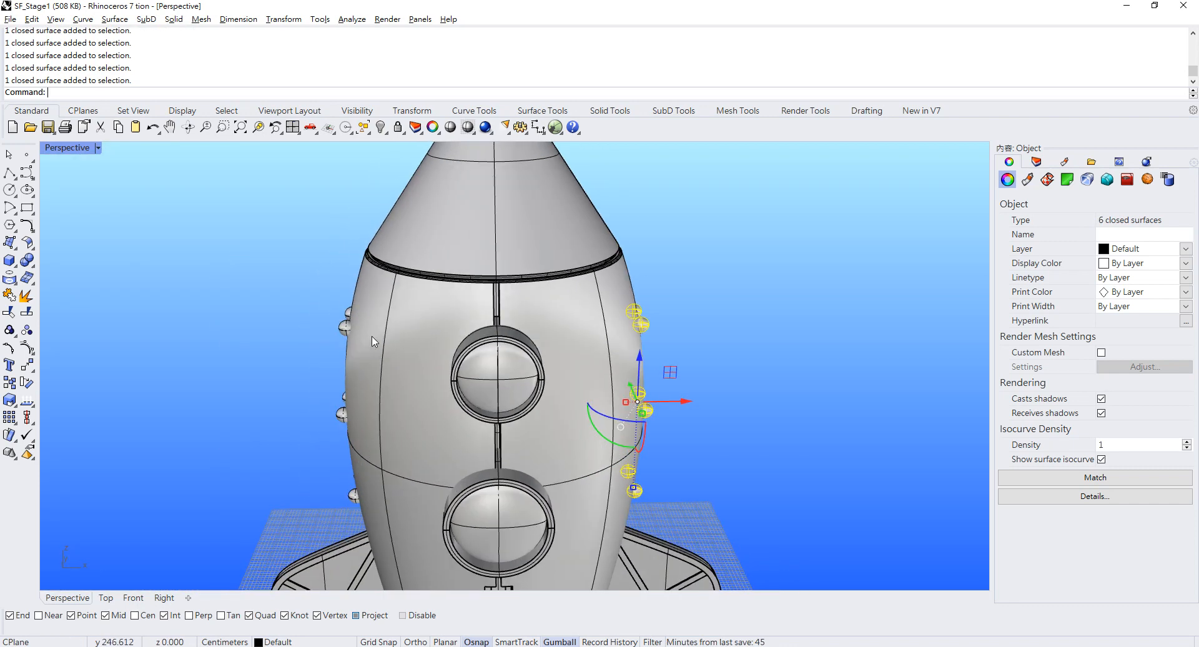
shift+click(348, 328)
shift+click(351, 315)
mouse_move(387, 406)
right_down()
mouse_move(359, 427)
mouse_move(389, 429)
right_up()
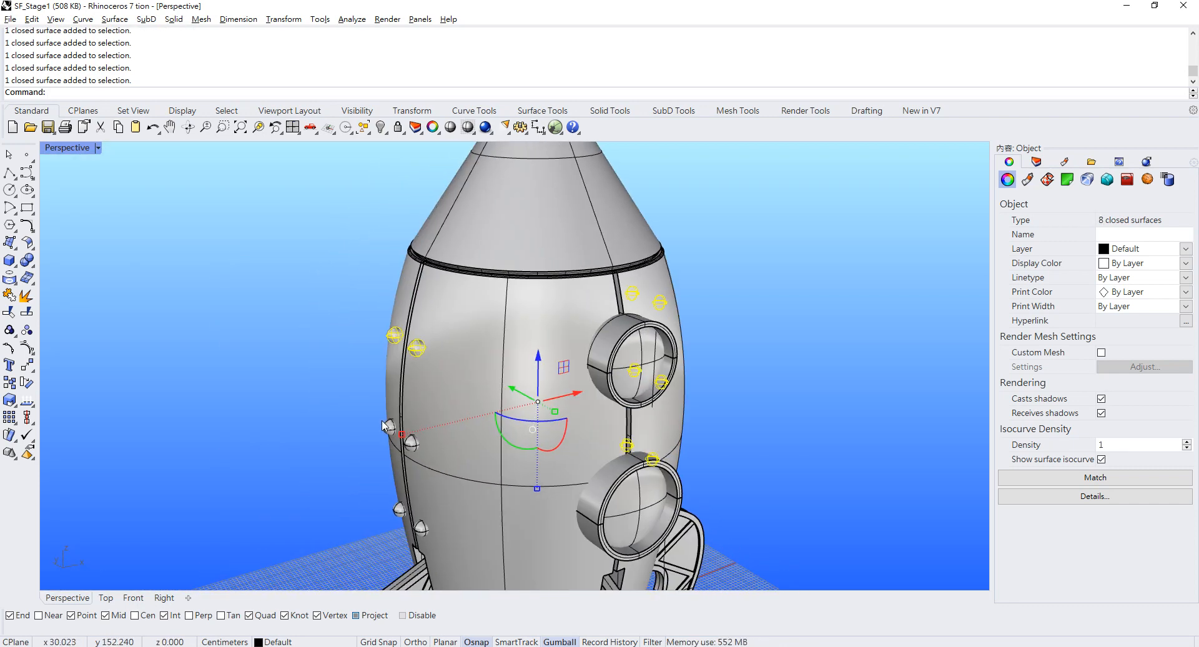
shift+click(390, 426)
shift+click(412, 442)
shift+click(401, 509)
shift+click(454, 513)
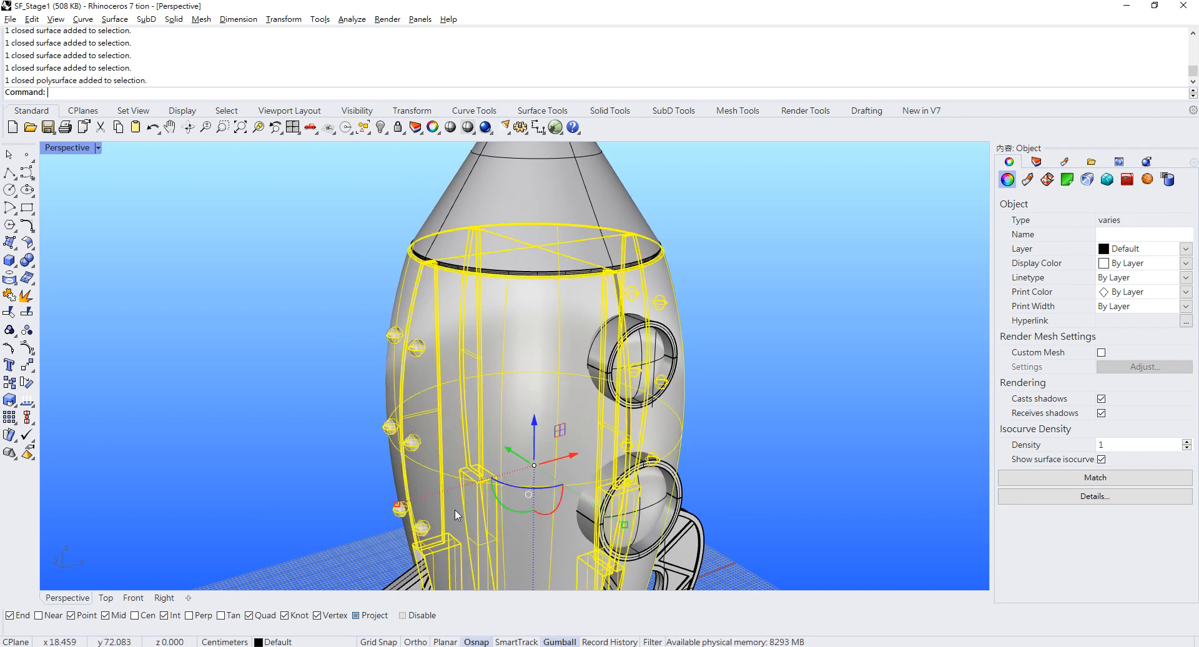
click(24, 263)
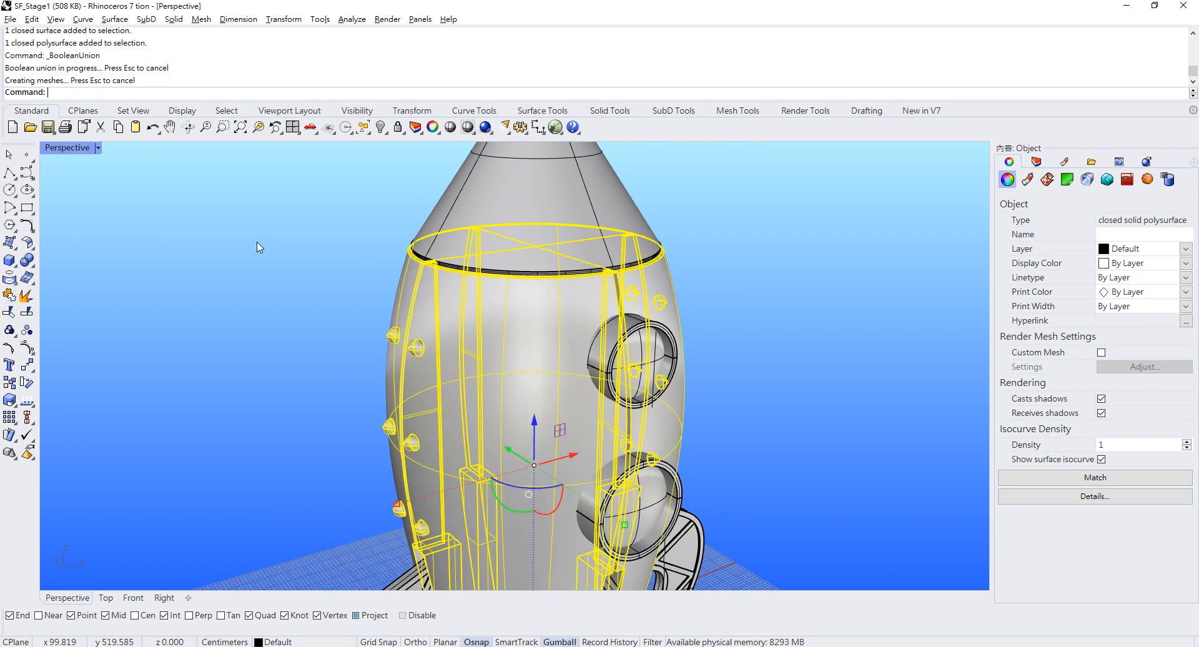
click(256, 246)
Inspect the riveted rocket body in Rendered display mode and return the perspective view to Shaded
scroll(500, 286, down, 5)
right_drag(501, 287, 453, 281)
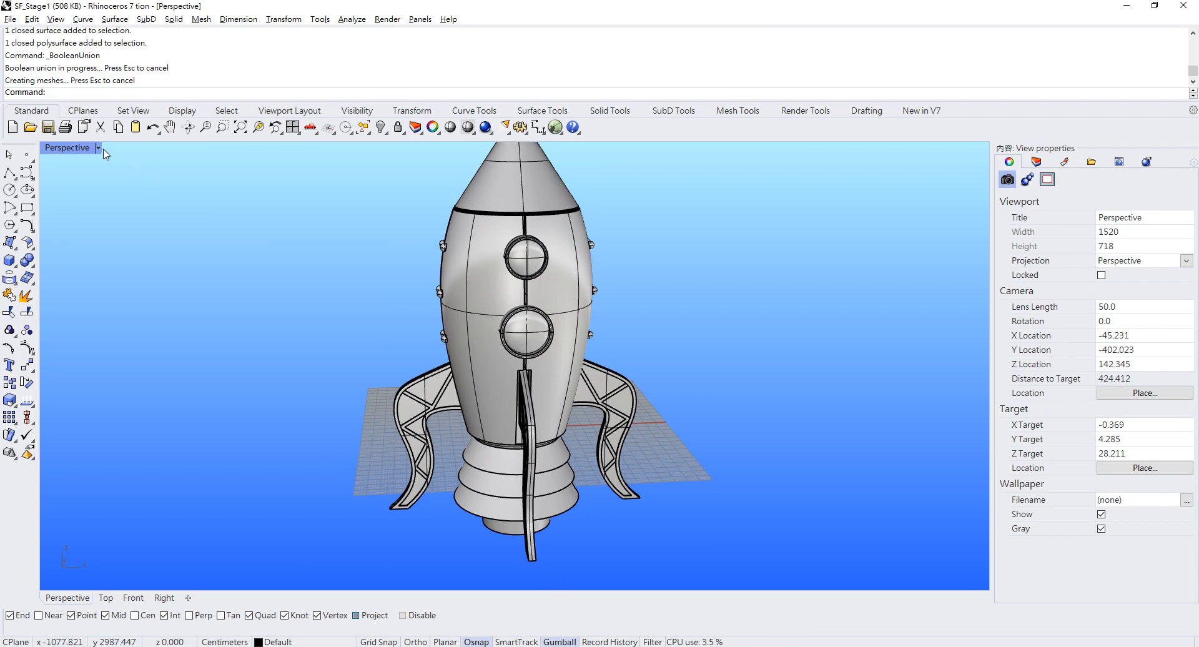
click(95, 148)
click(80, 223)
right_drag(594, 295, 543, 257)
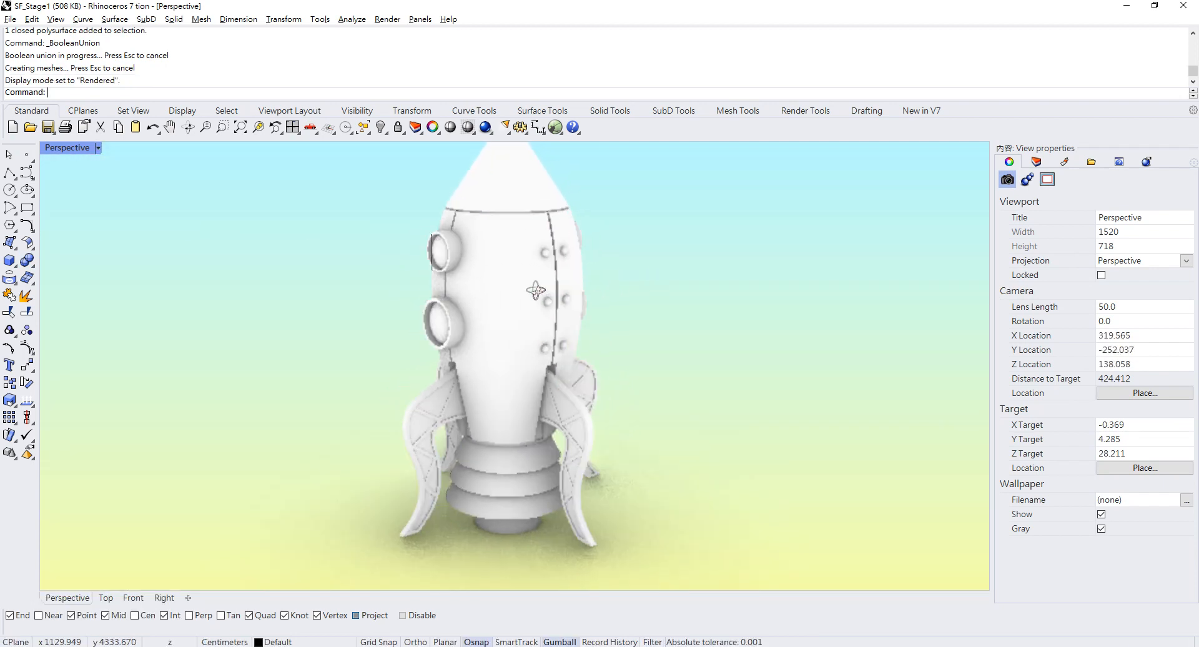
click(99, 150)
click(124, 211)
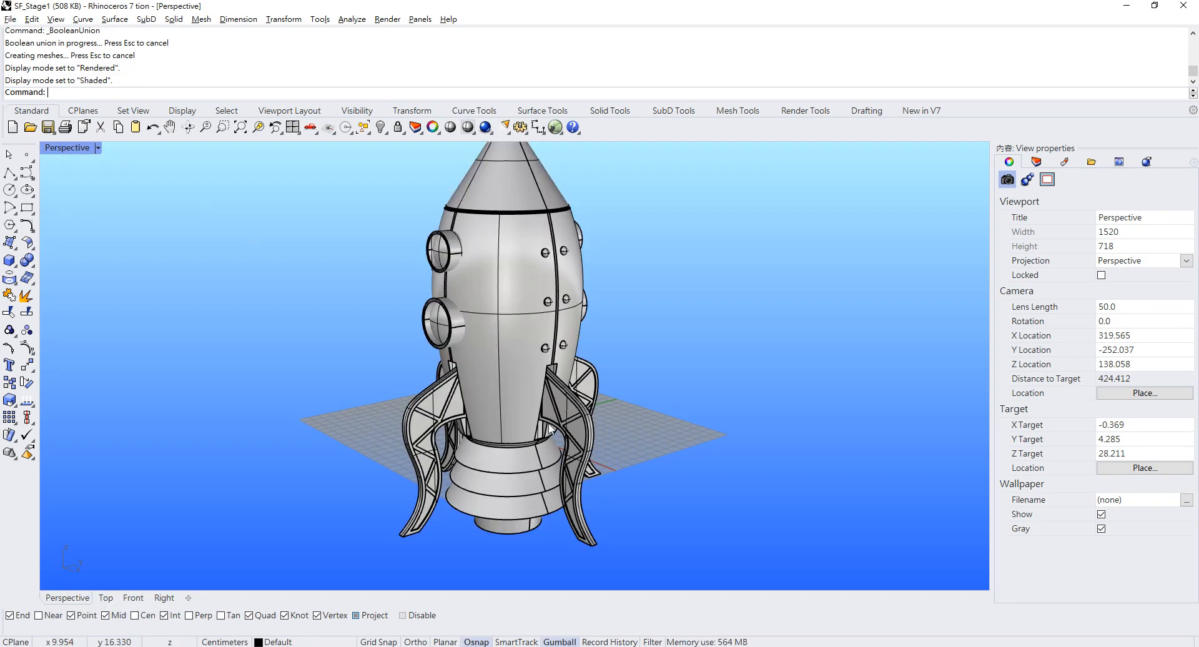
Create a new layer named 08_Rocket and clear the selection of the rocket body
right_drag(551, 427, 495, 333)
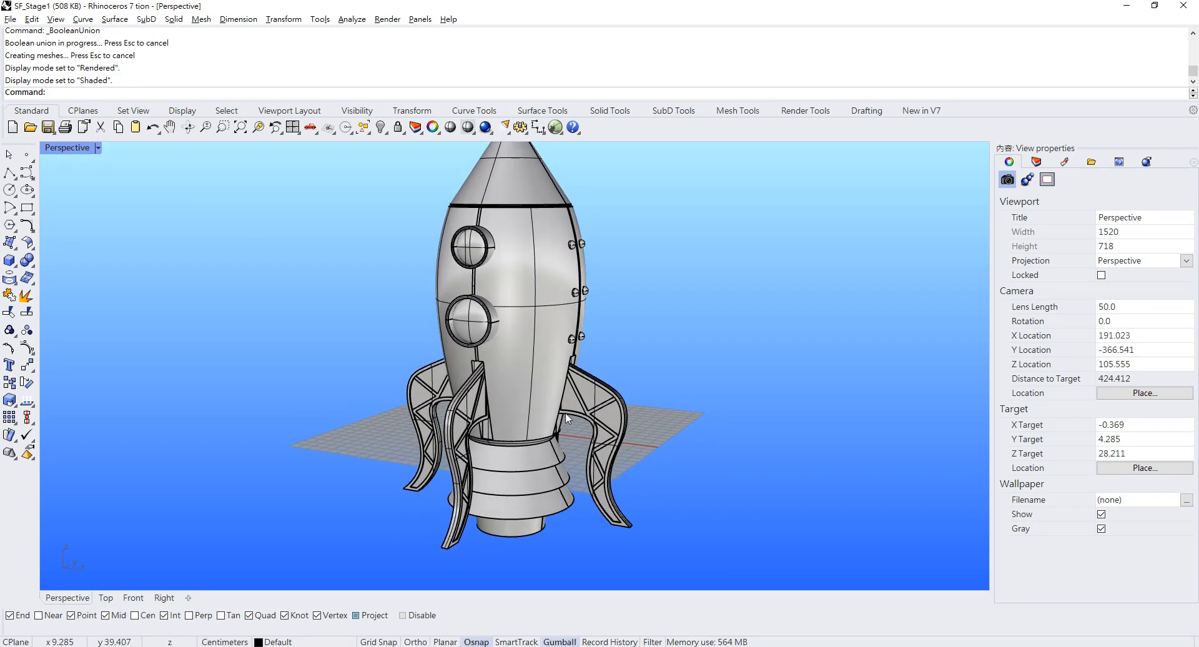
click(500, 337)
click(1039, 165)
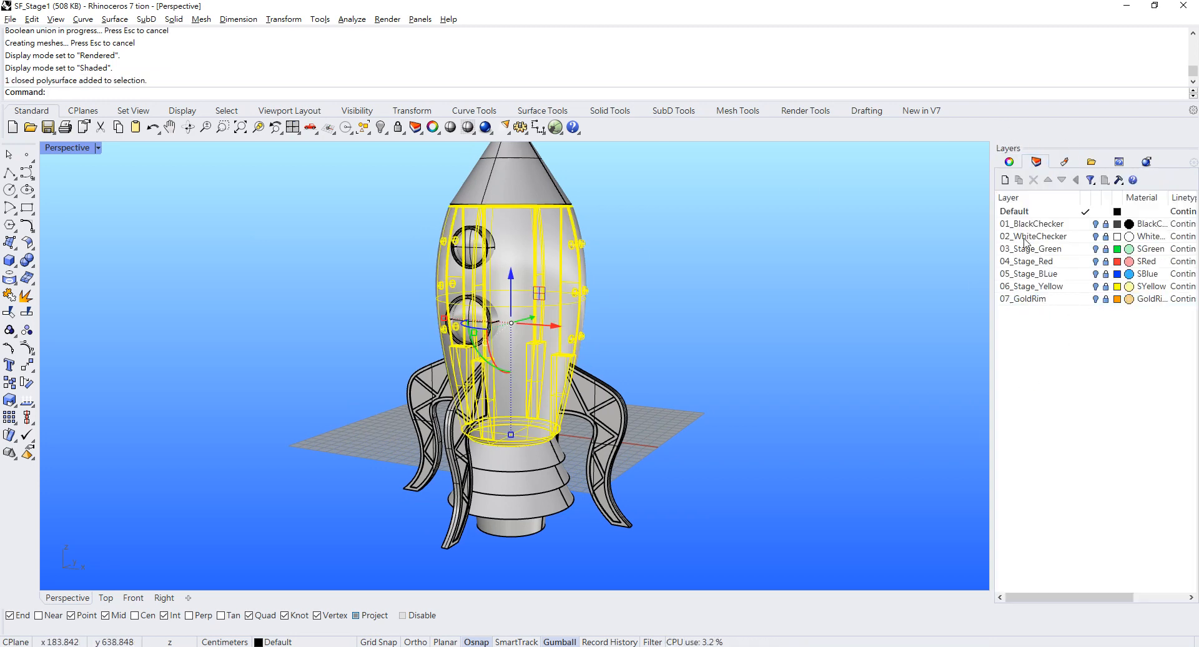
click(1004, 180)
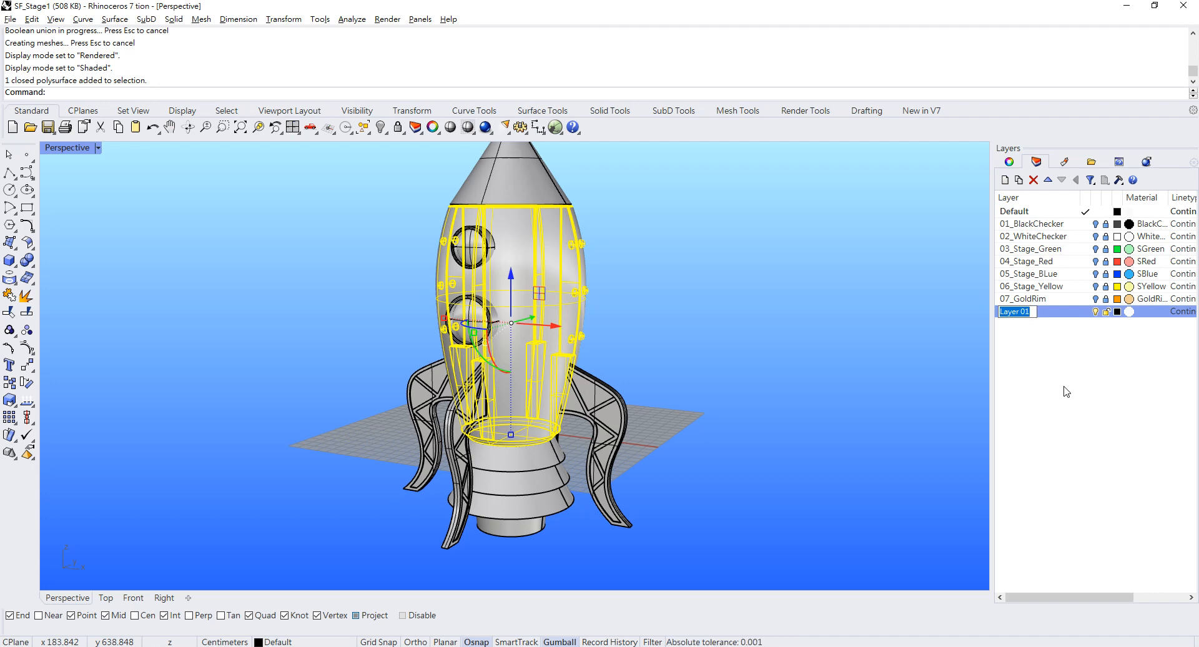
text(08_)
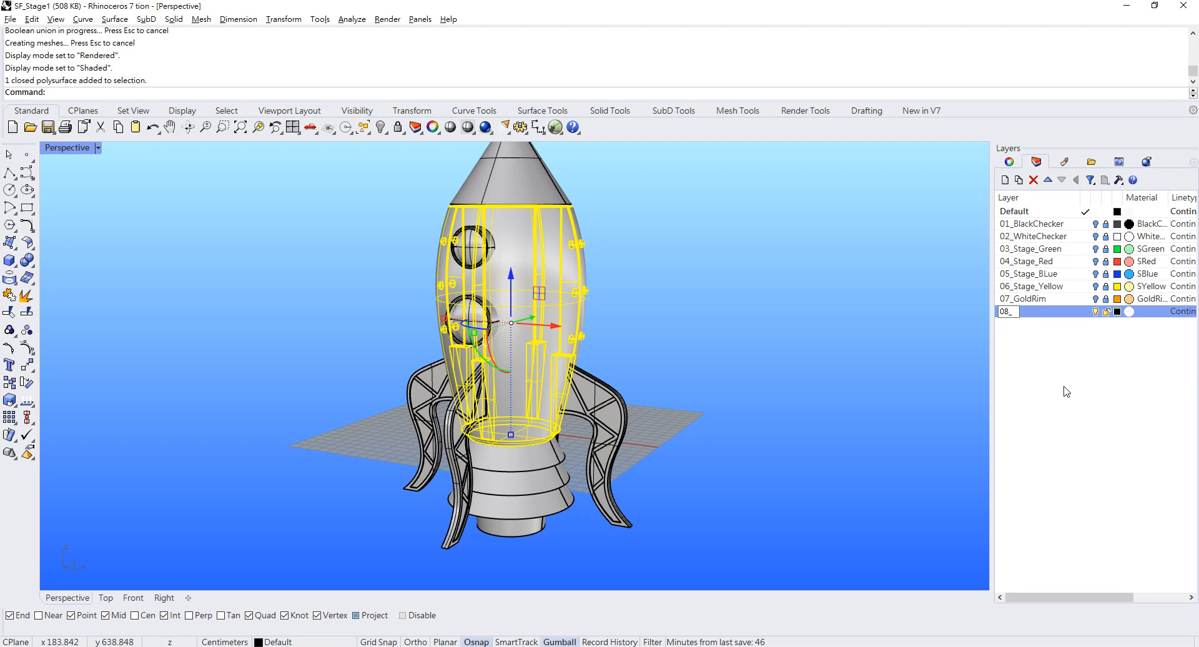
text(Rocket)
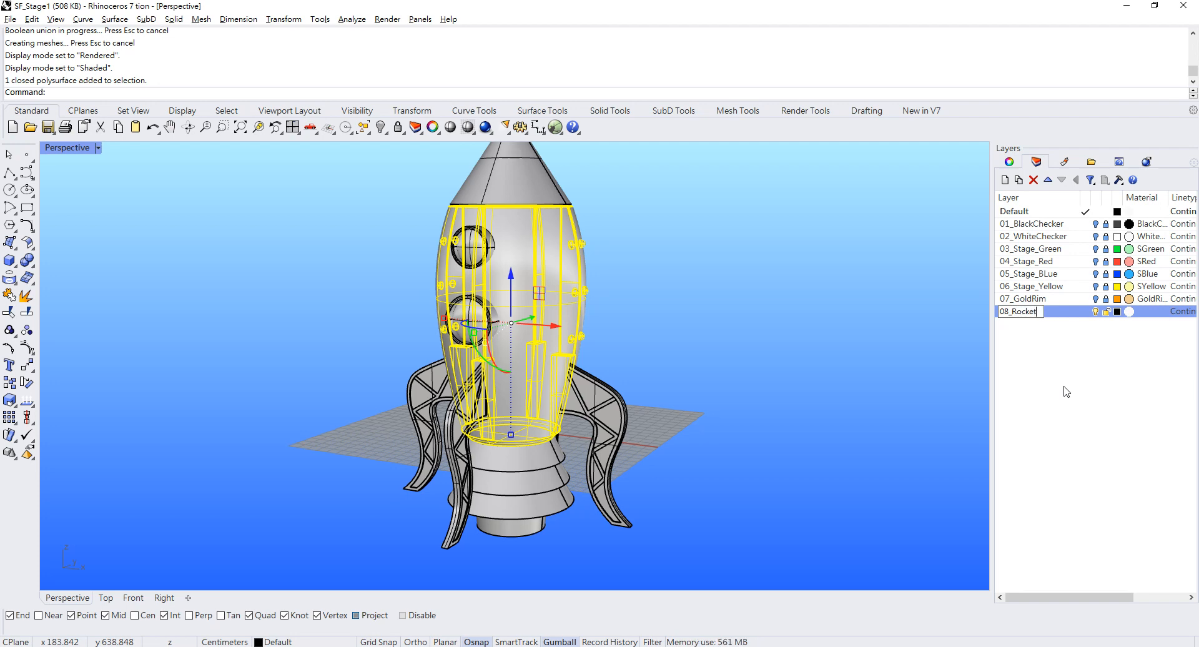
key(Return)
click(797, 310)
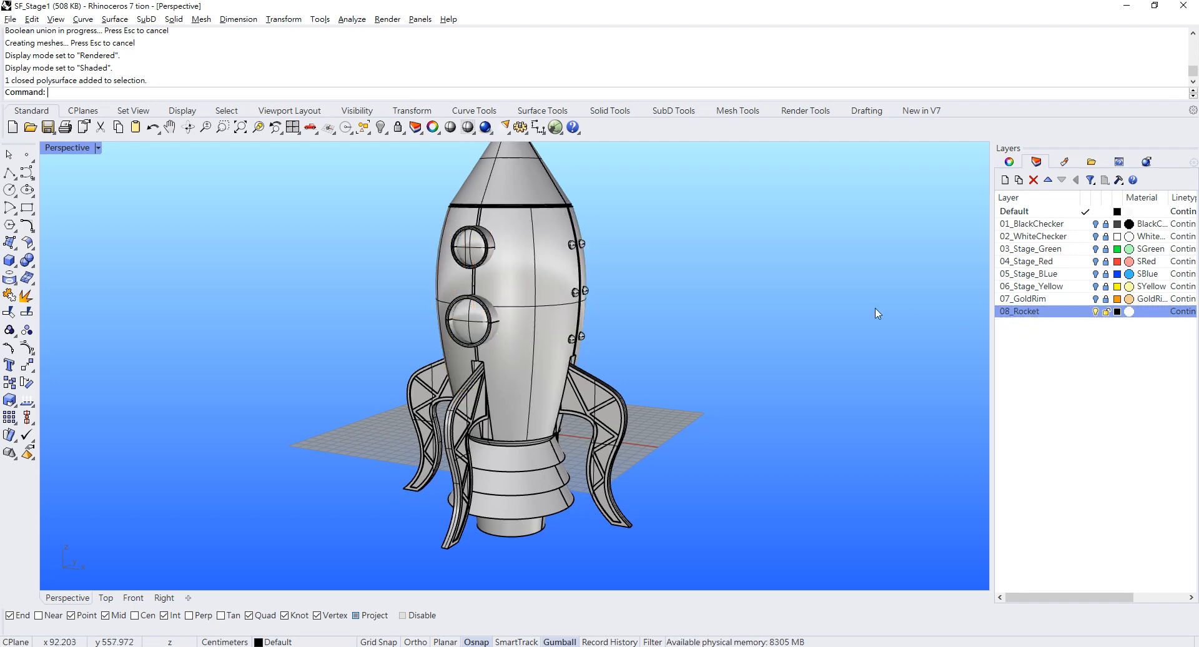
Add two more layers named 01_RK_Red and 02_RK_Metal below 08_Rocket
click(1005, 180)
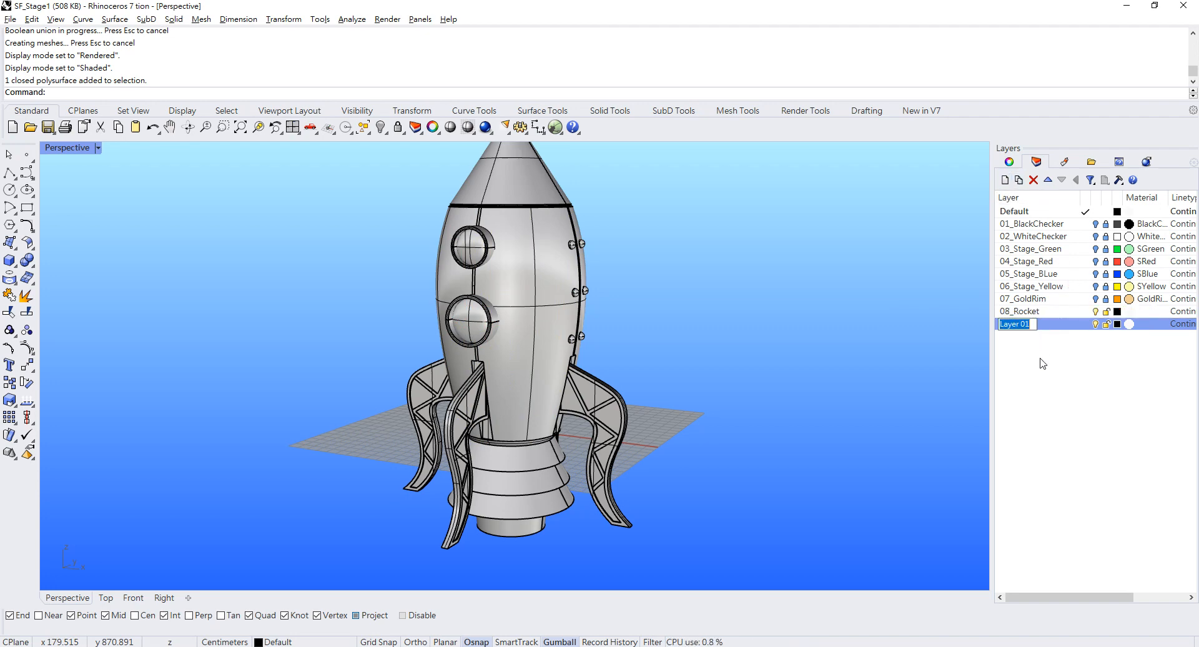
text(01_RK)
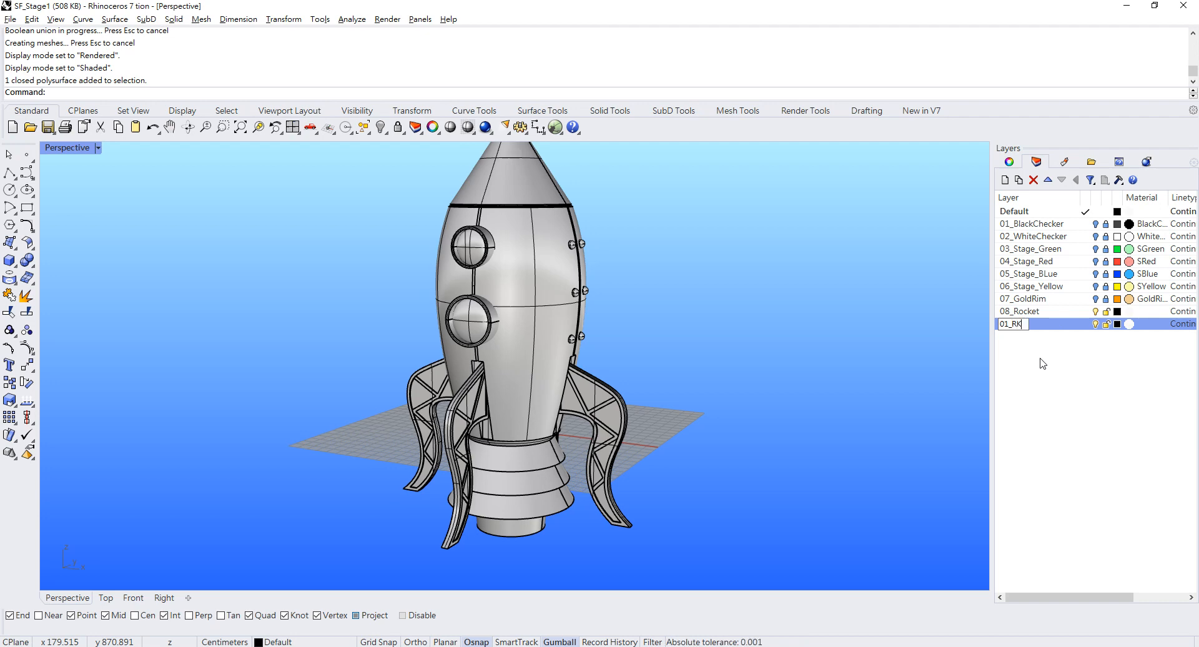
text(_Red)
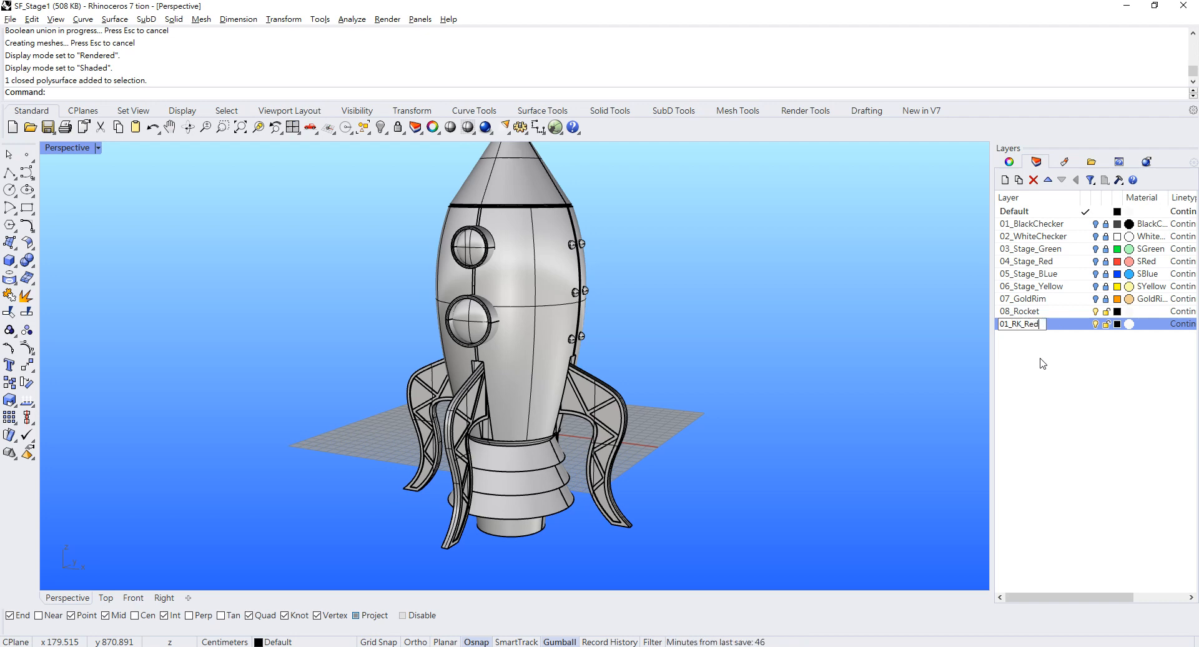
key(Return)
click(1005, 180)
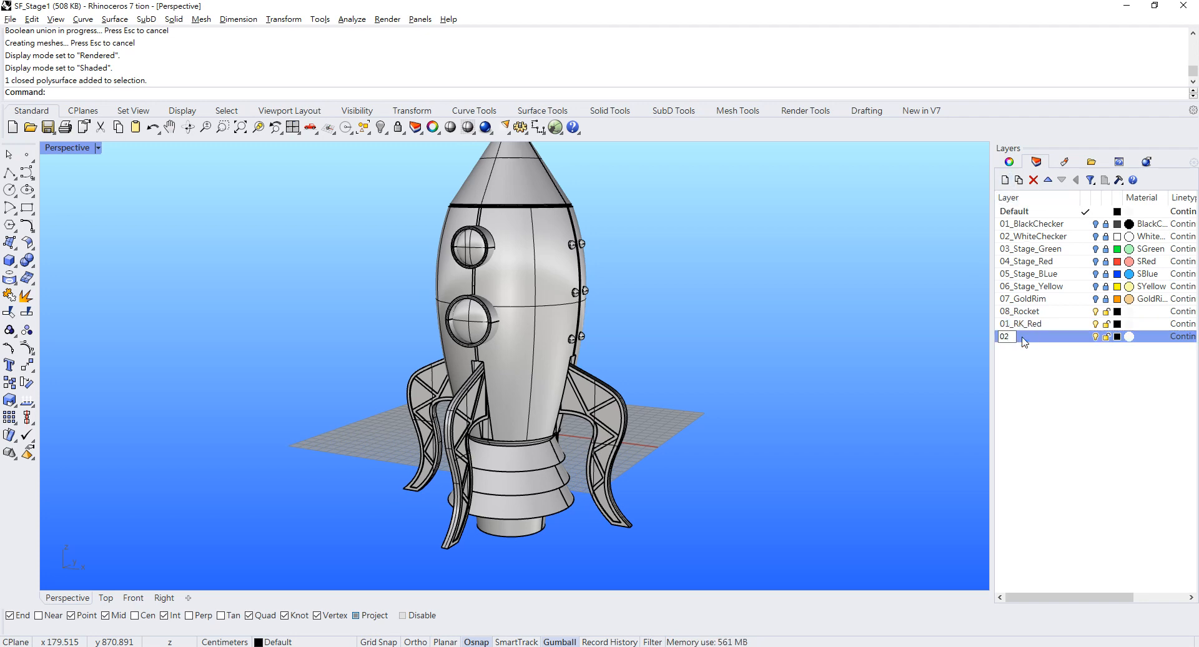
text(02_RK)
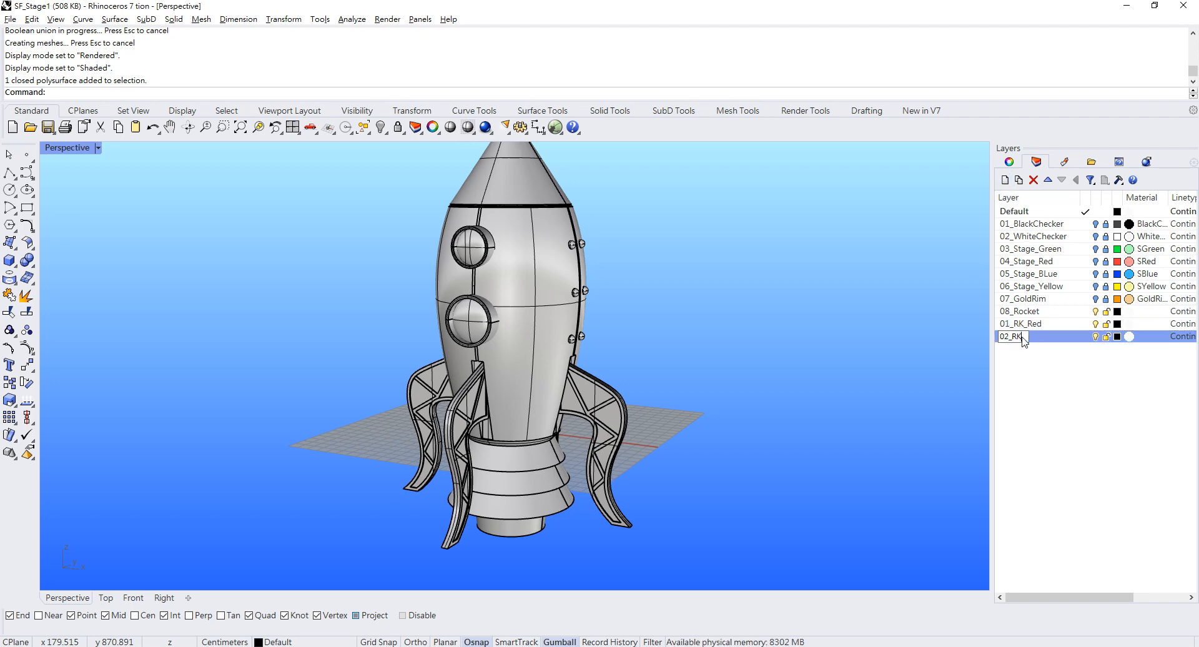
text(_Metal)
key(Return)
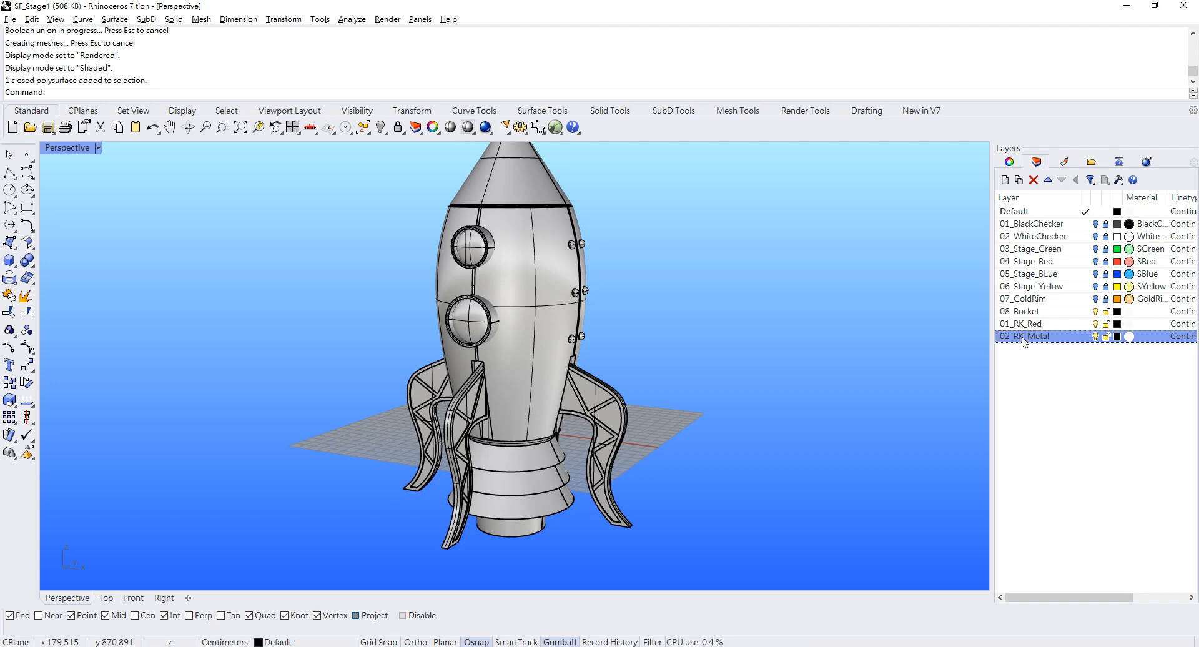
Add another layer named 03_RK_Blue below 02_RK_Metal
click(1004, 180)
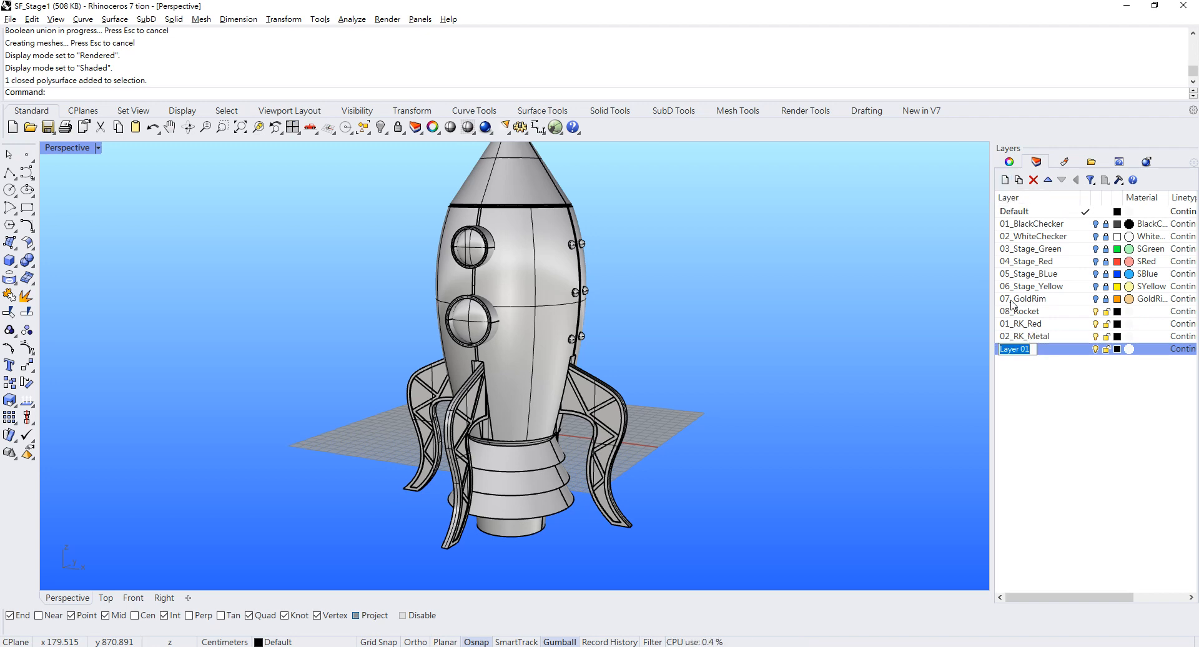
text(03)
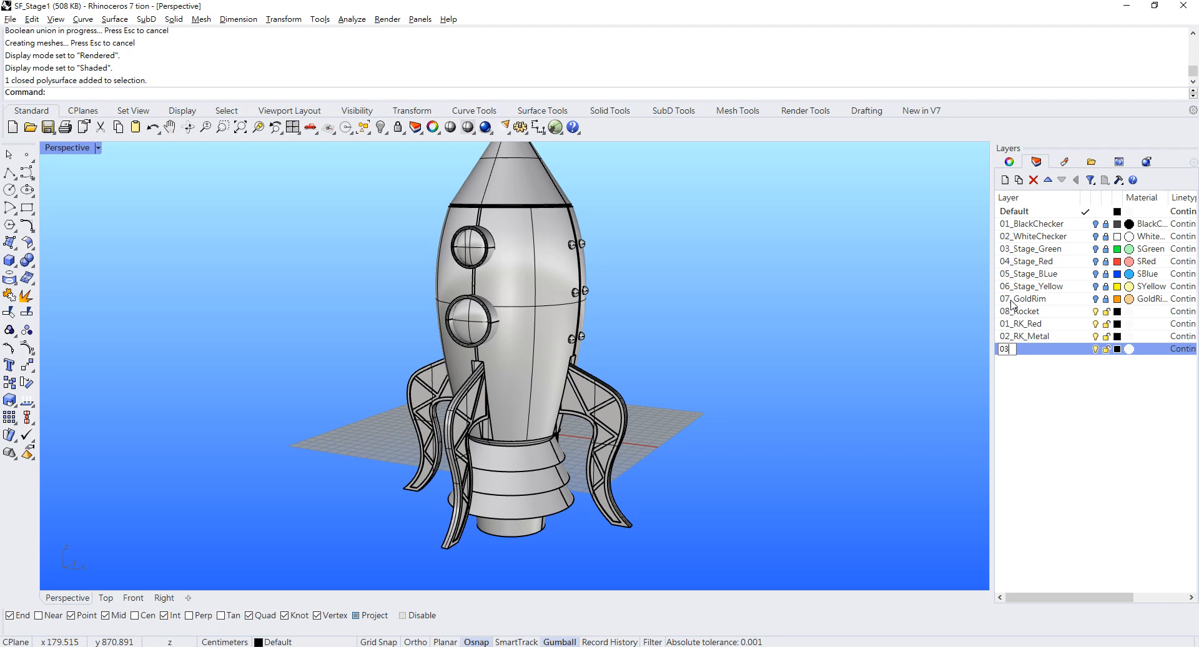
text(_RK)
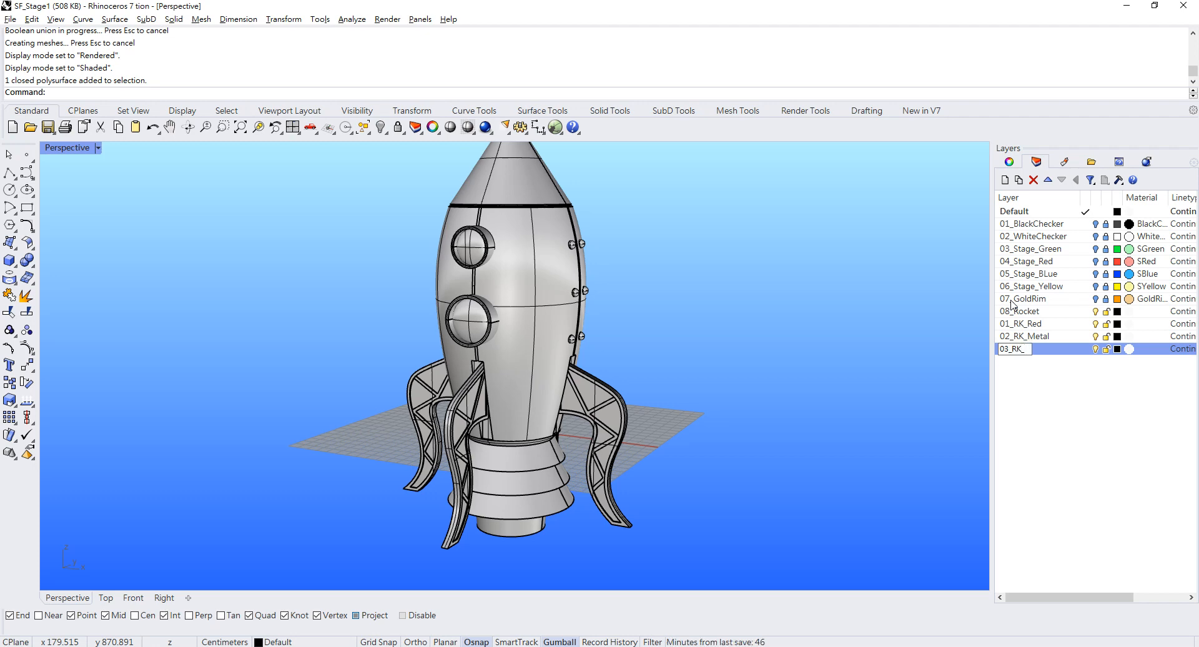
text(_Blue)
key(Return)
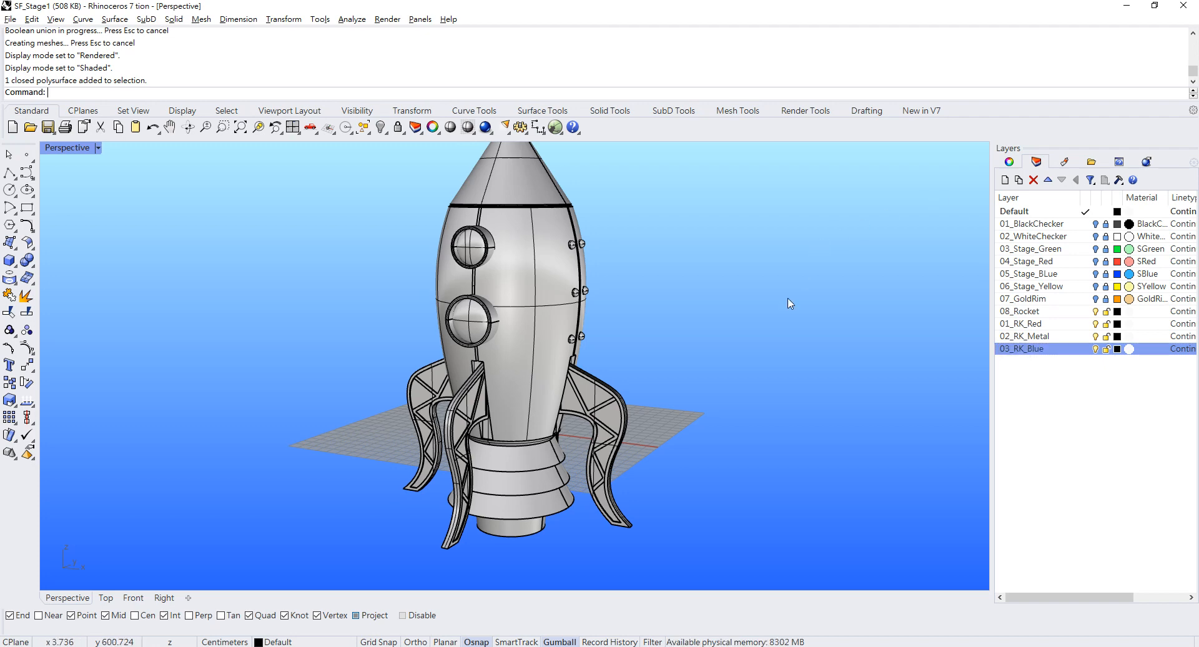
Set the layer color of 01_RK_Red to Red and of 02_RK_Metal to Gray
shift+right_drag(758, 286, 758, 301)
click(1117, 324)
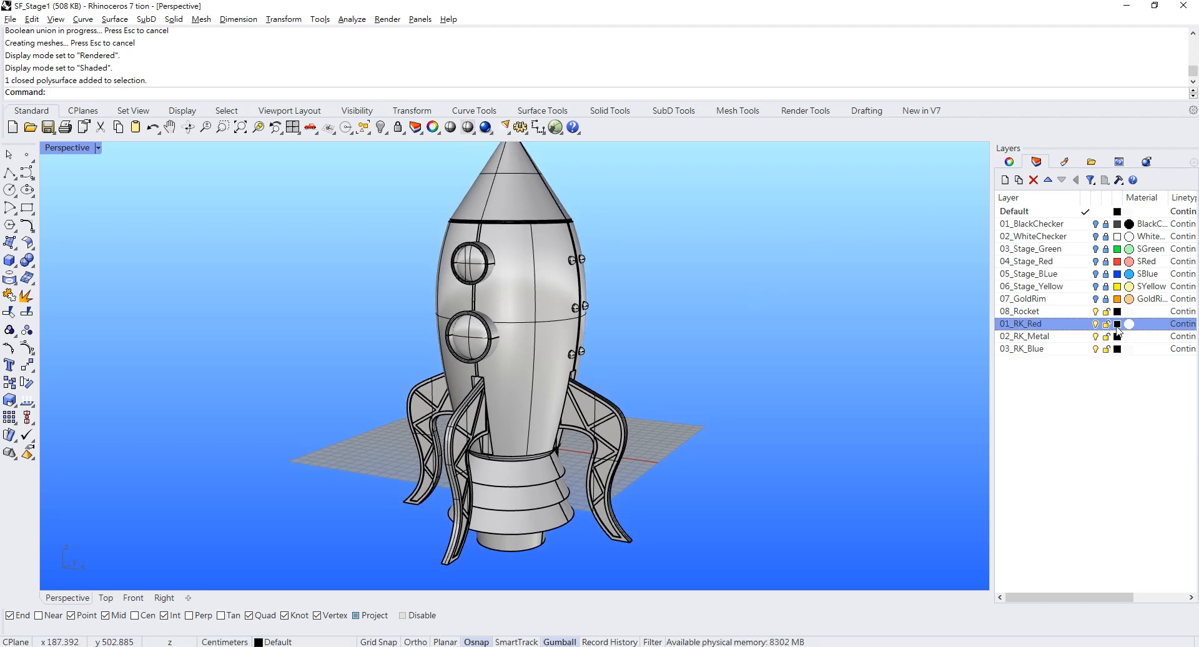
click(994, 377)
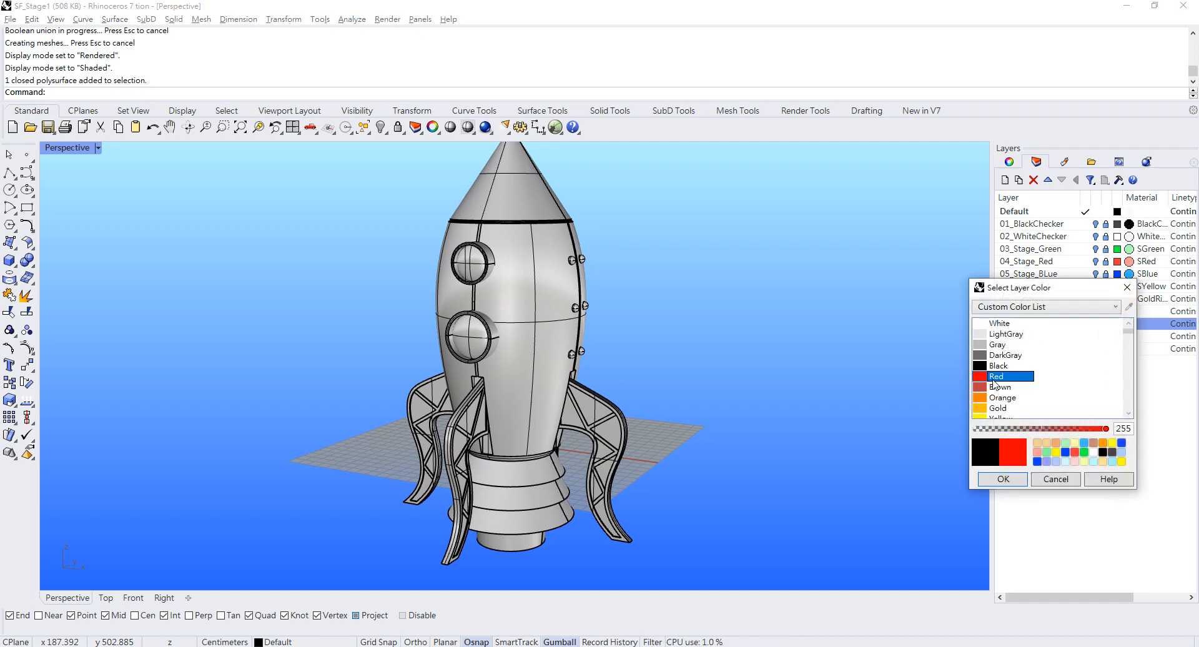
click(1014, 485)
click(1117, 336)
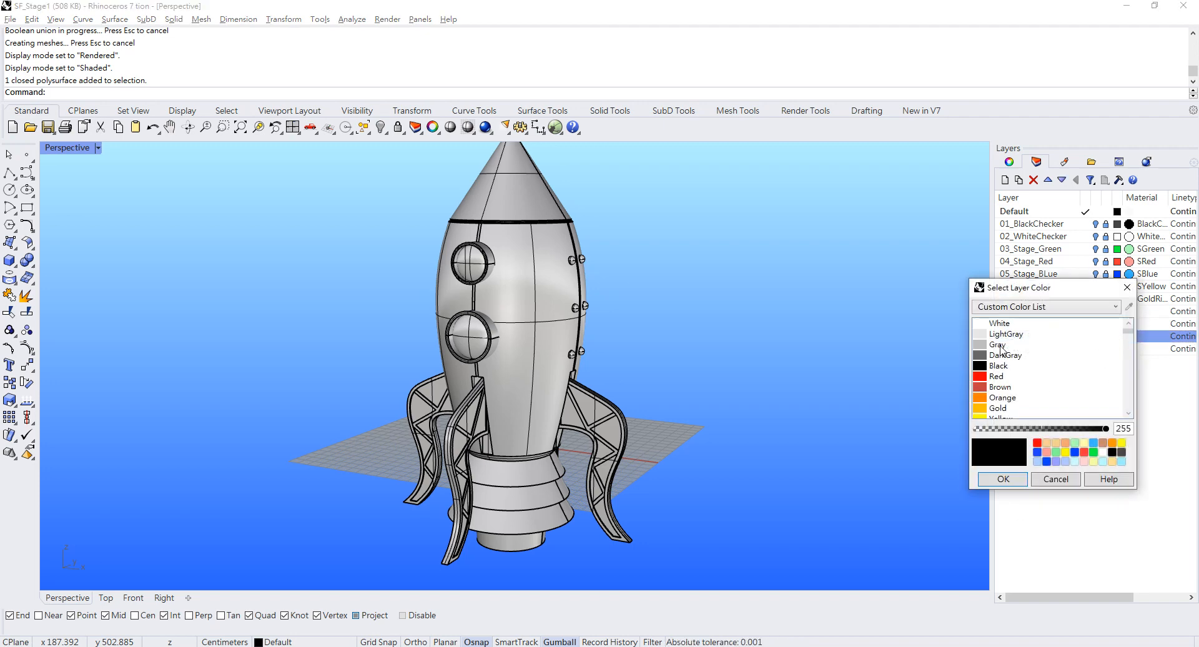
click(1000, 346)
click(1003, 479)
Set the layer color of 03_RK_Blue to blue from the custom color list
click(1117, 348)
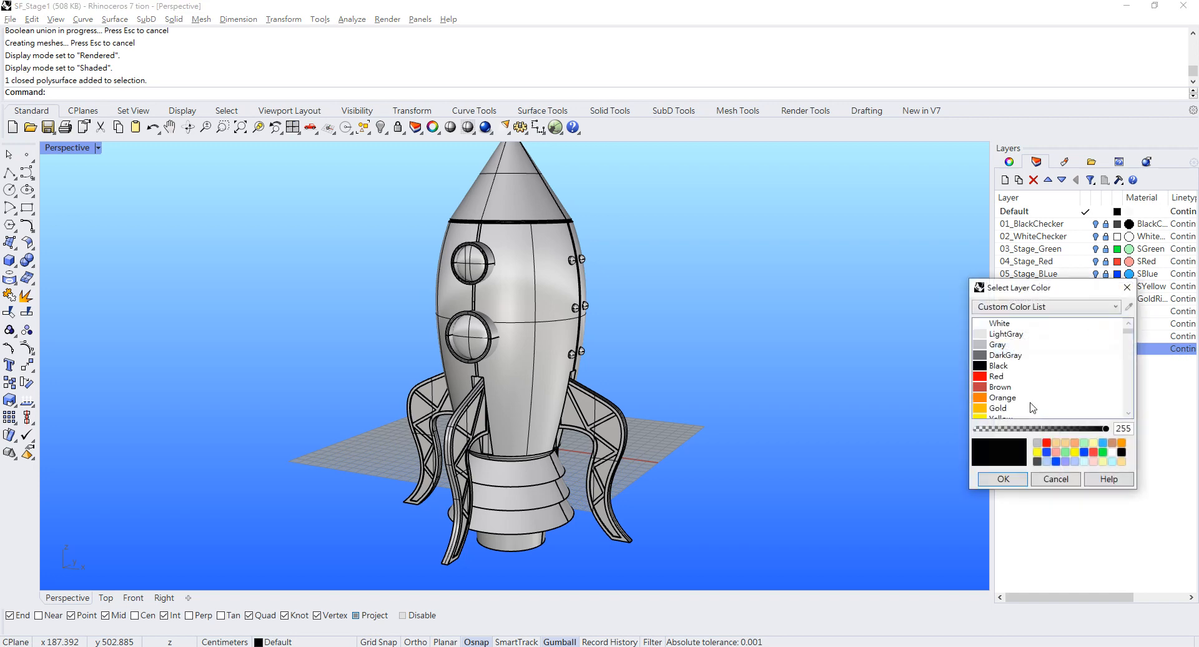
scroll(1033, 407, down, 3)
click(1003, 390)
click(1003, 479)
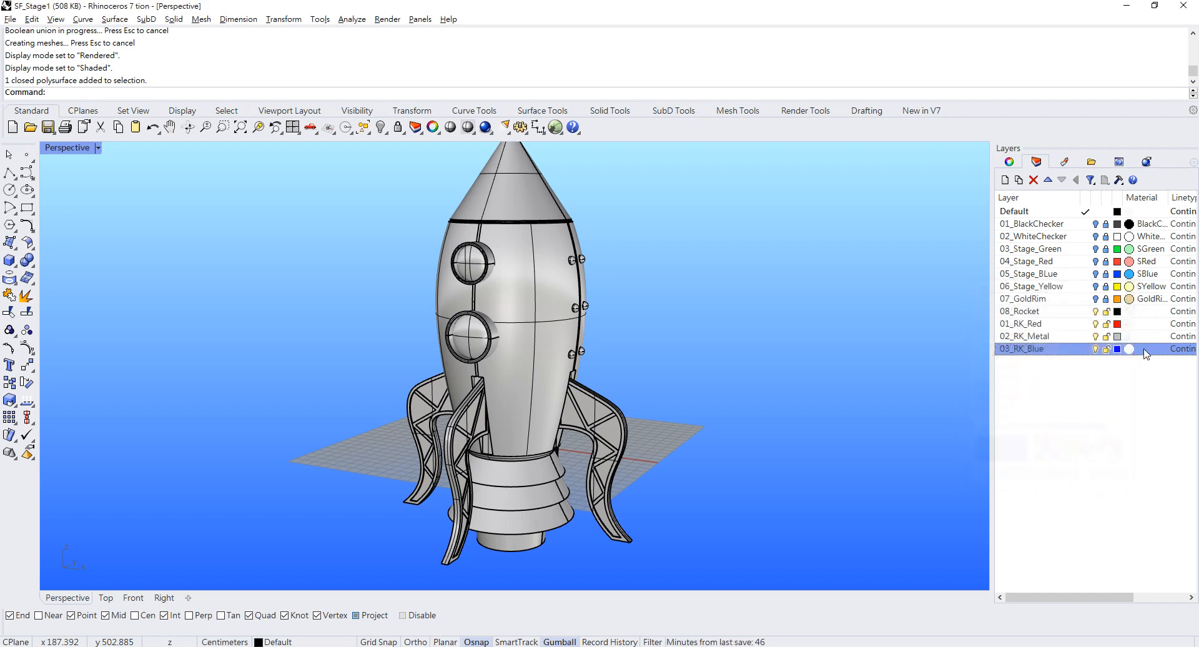
Give layer 01_RK_Red a Metal material with a light red color chosen on the HSV color wheel
click(1130, 323)
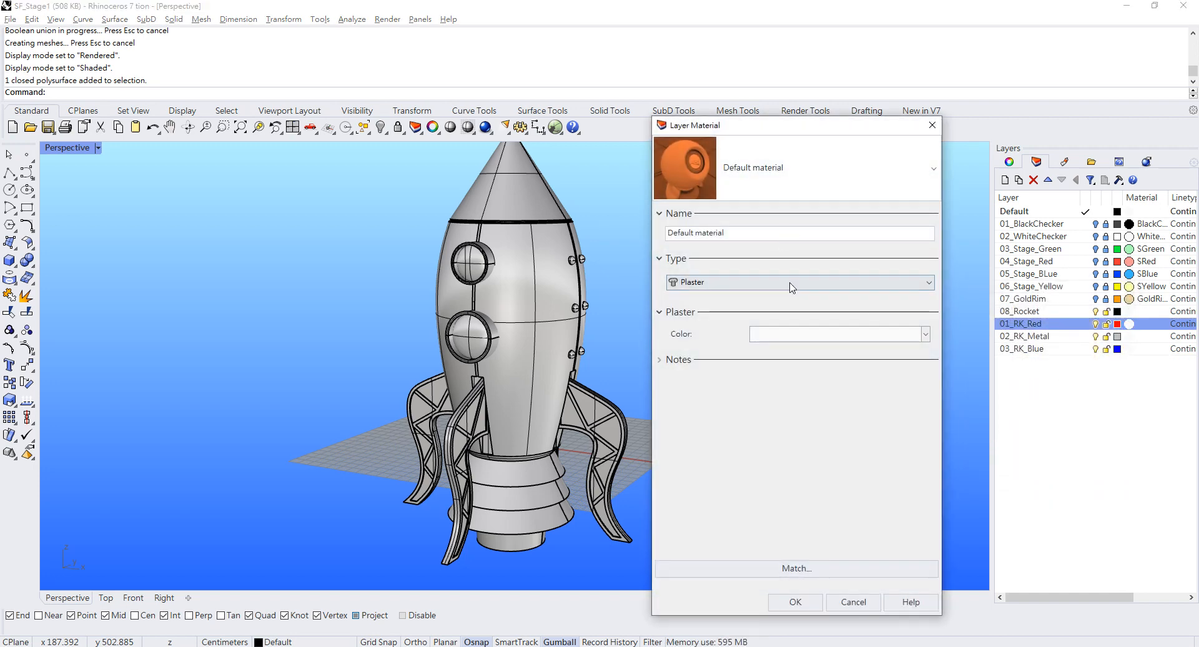
click(791, 284)
click(731, 355)
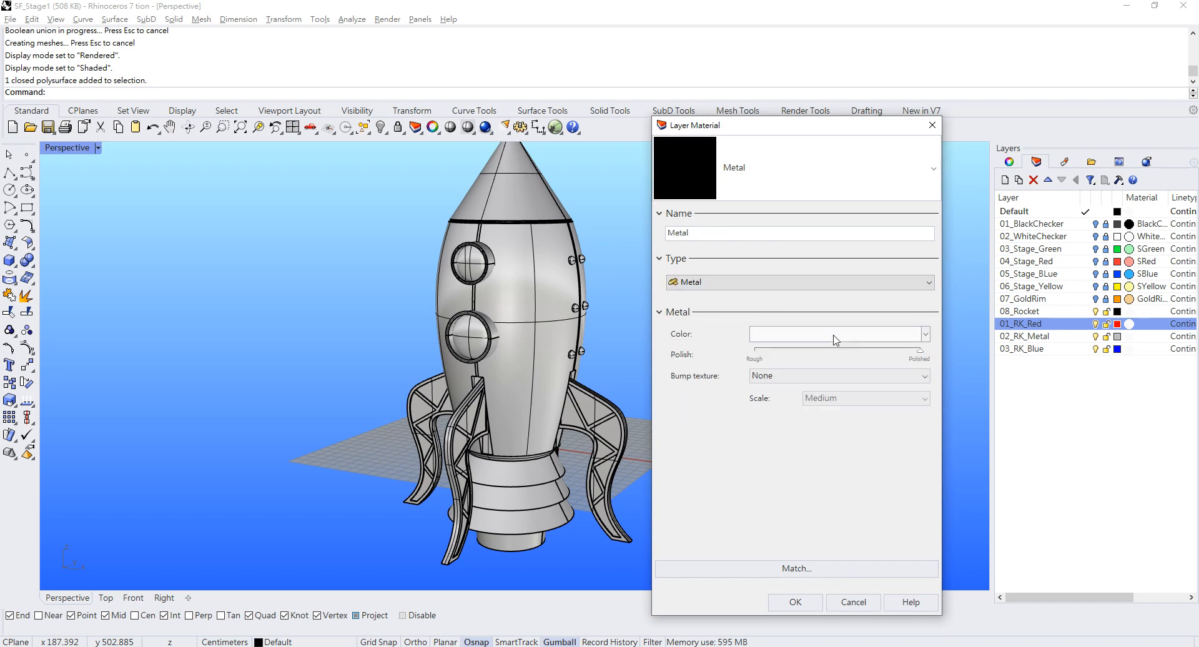
click(815, 340)
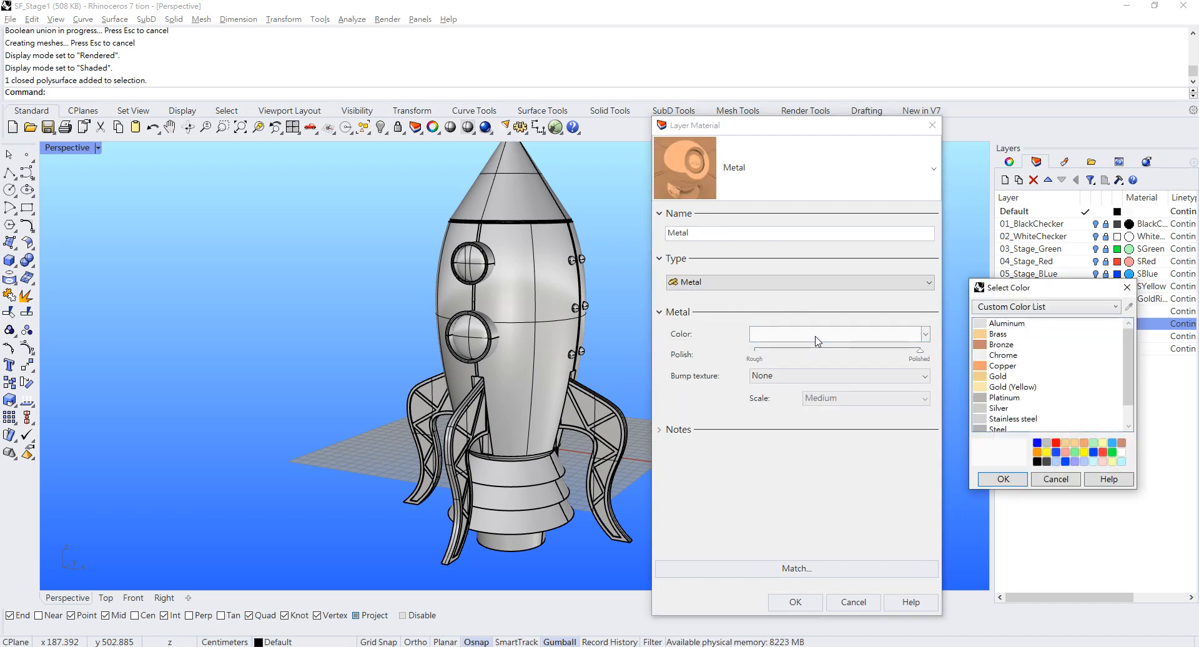
click(1053, 310)
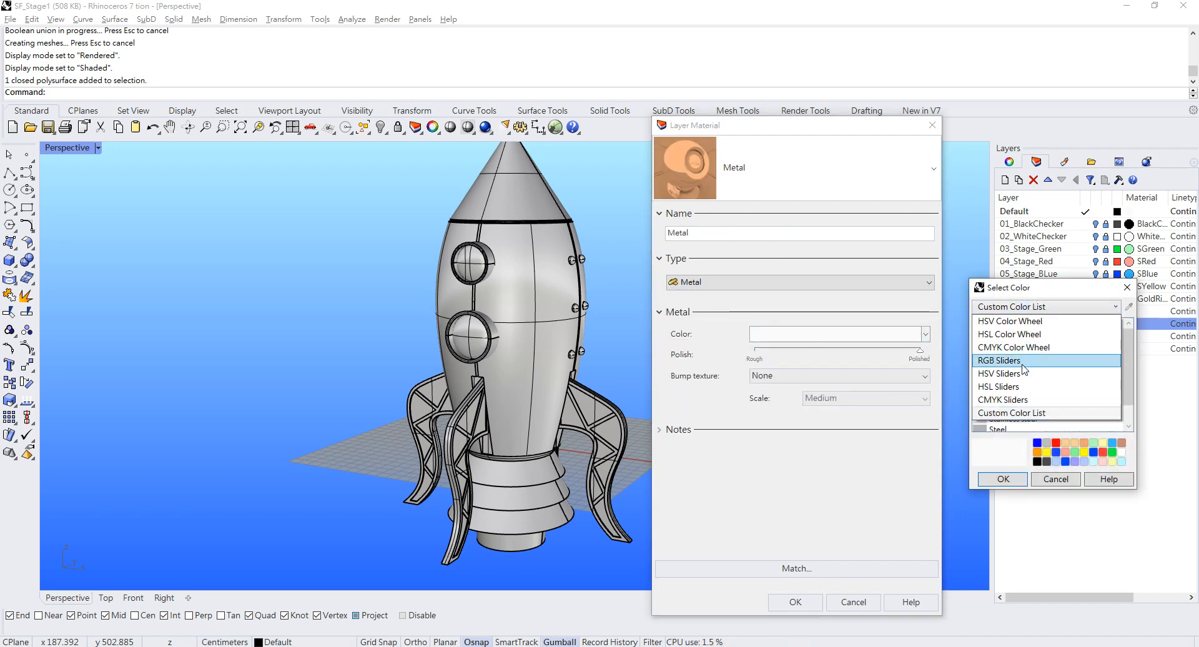
click(1027, 321)
drag(1041, 337, 1036, 327)
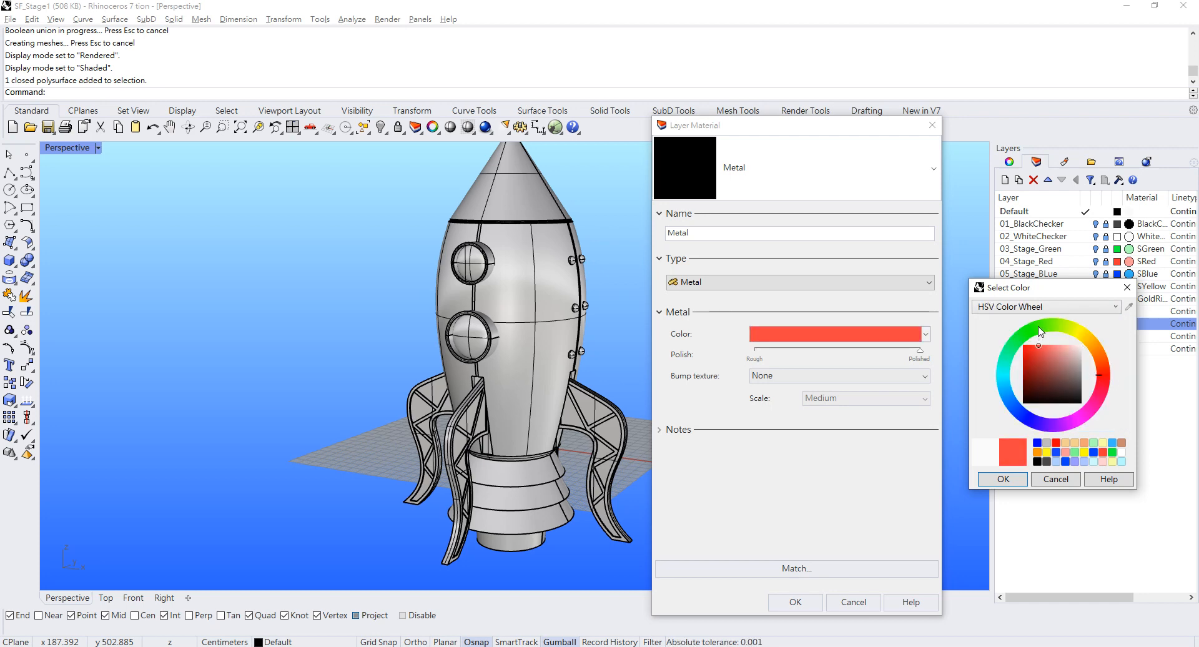
click(1003, 479)
click(795, 602)
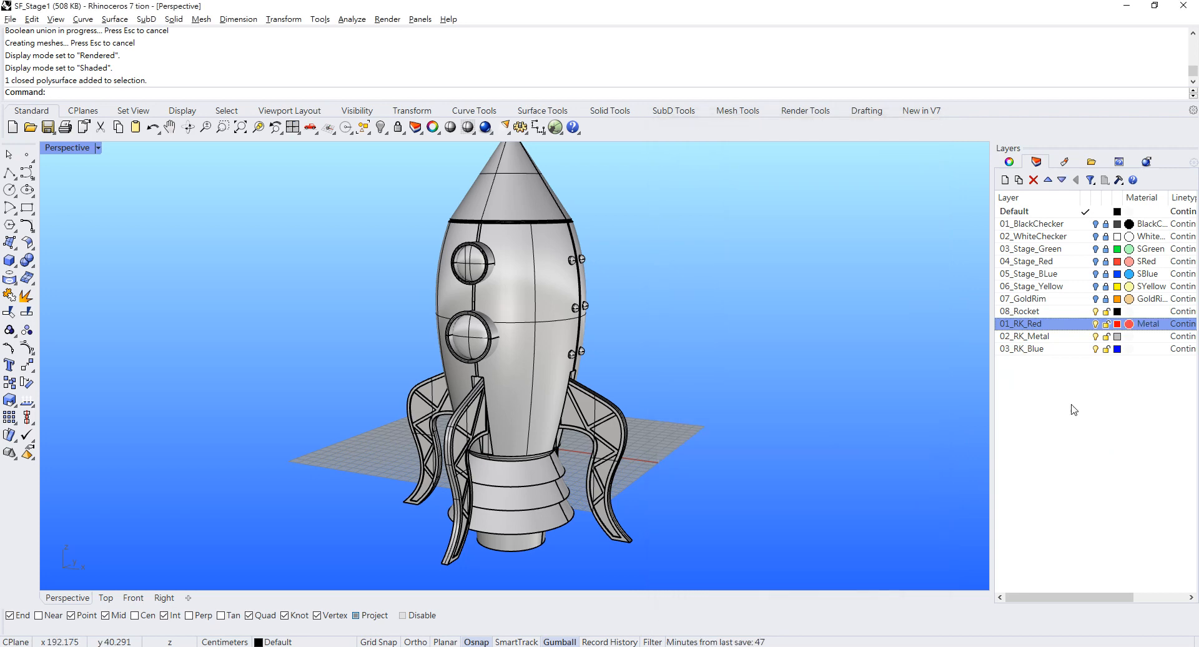
Change the material type of layer 02_RK_Metal to Metal
click(1129, 341)
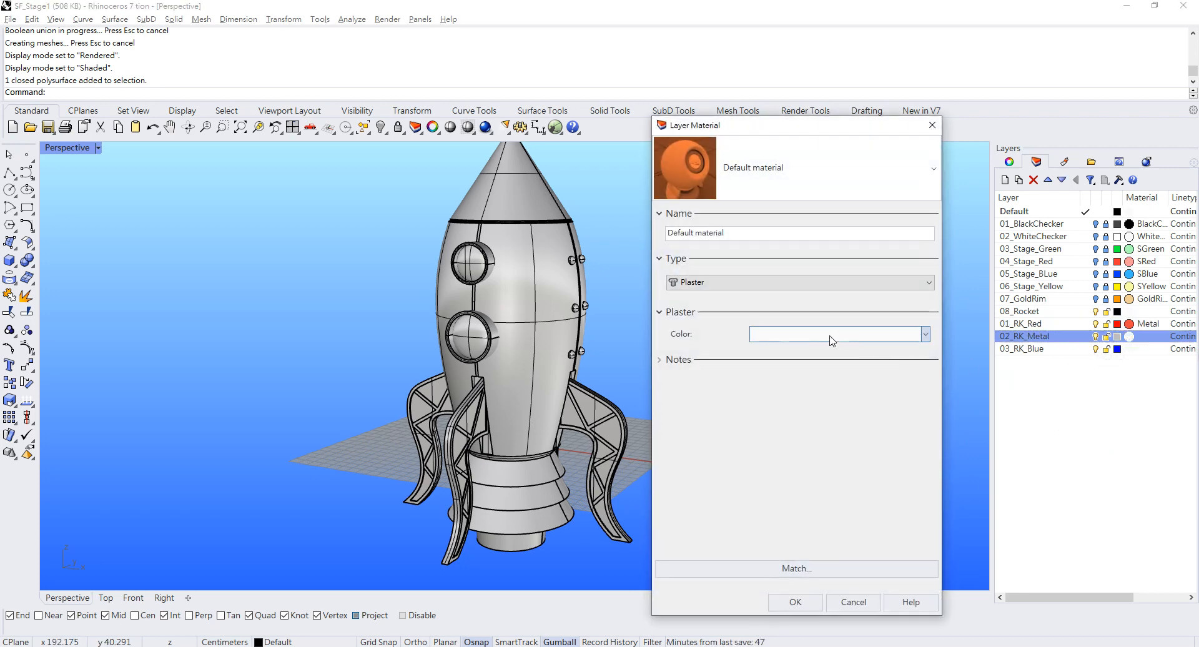
click(830, 334)
click(1055, 479)
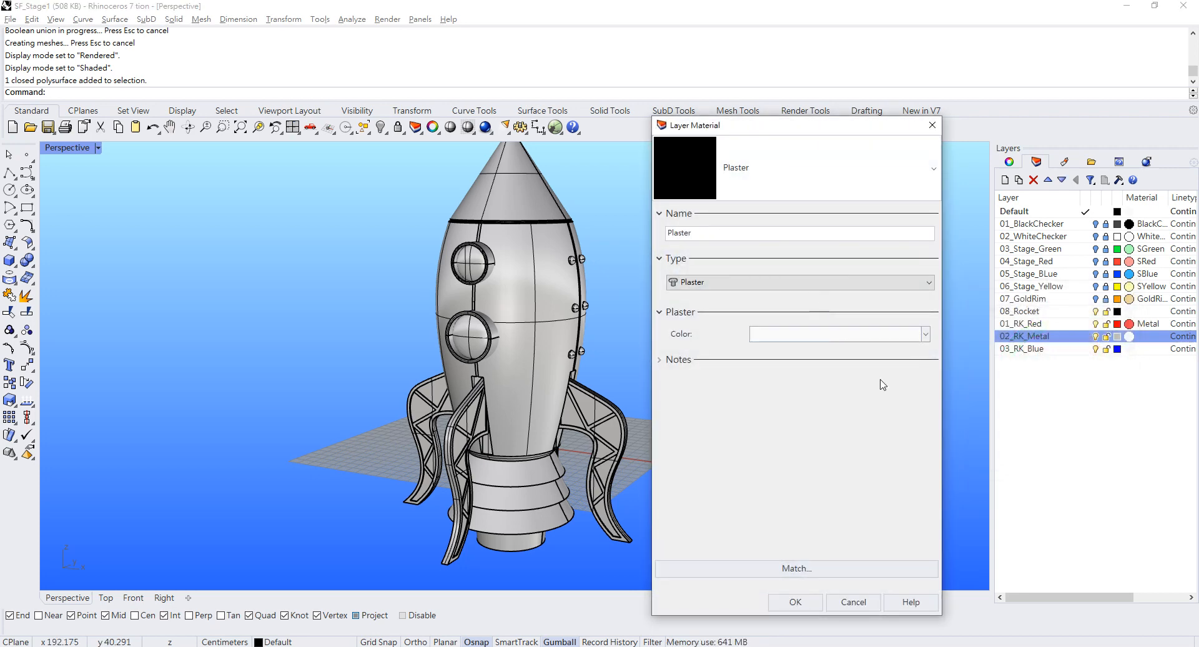
click(806, 282)
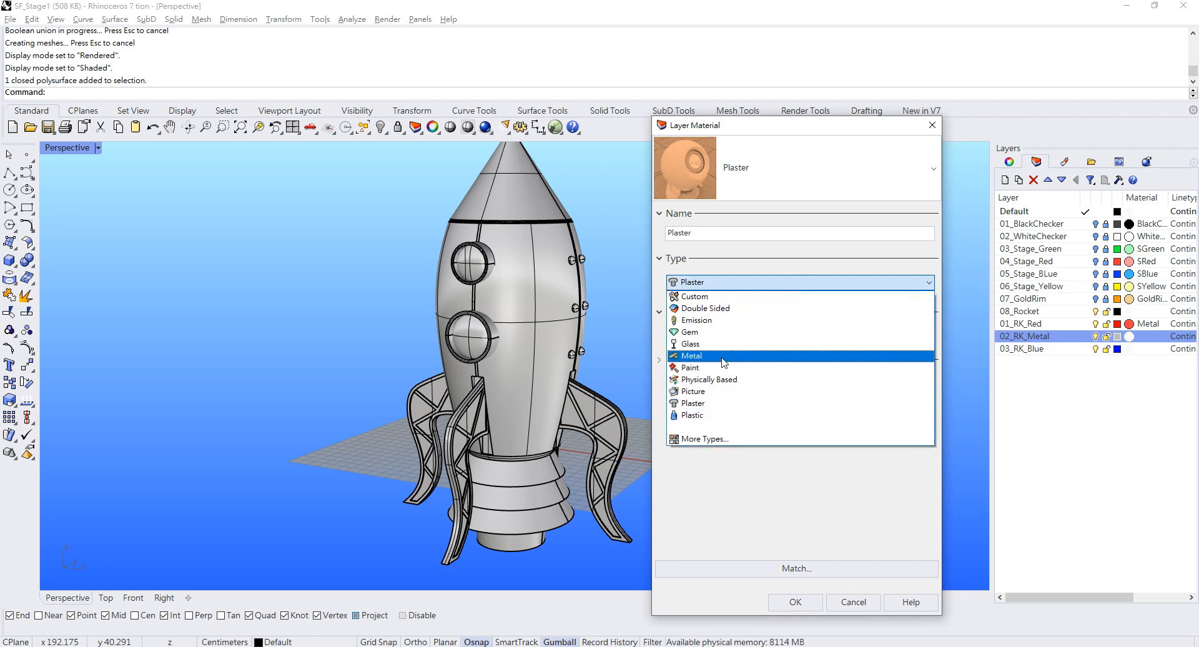
click(731, 355)
Set the metal color of layer 02_RK_Metal's material to Platinum from the custom color list and apply the material
click(925, 334)
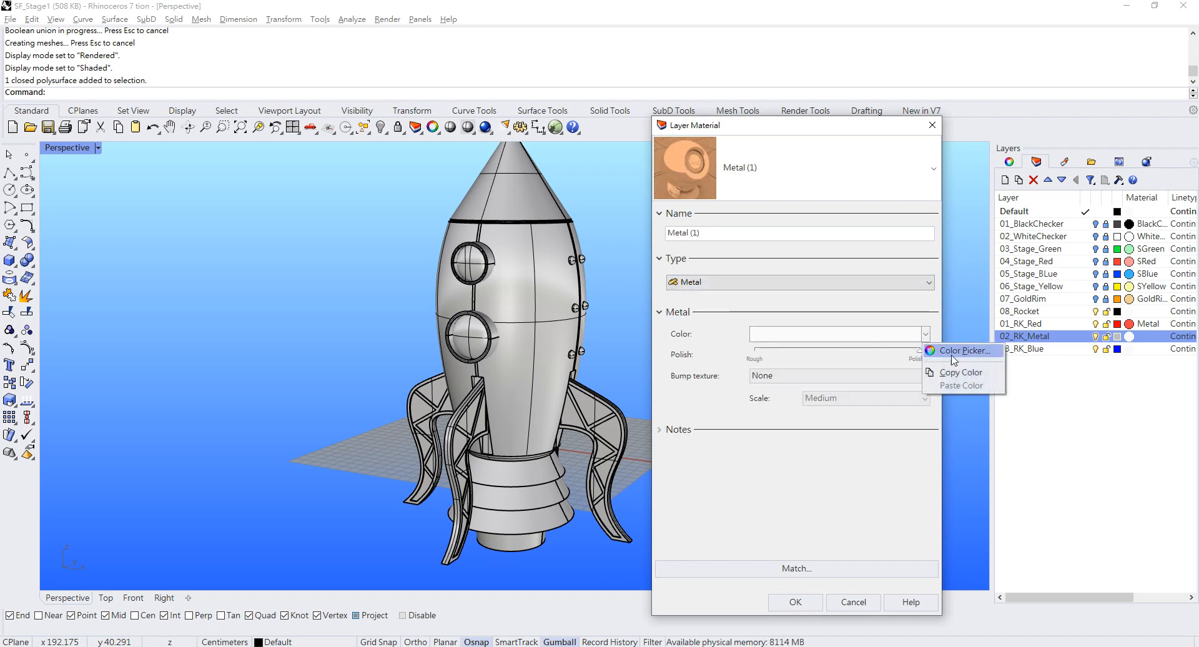
click(887, 338)
click(888, 338)
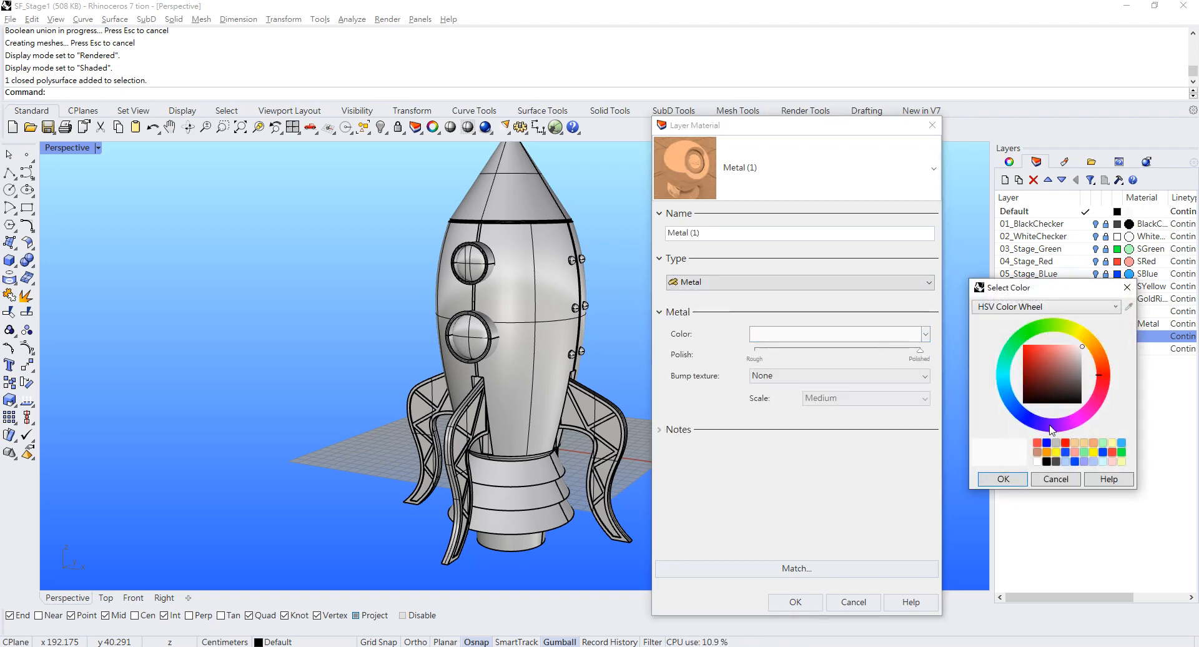
click(1018, 307)
click(1003, 412)
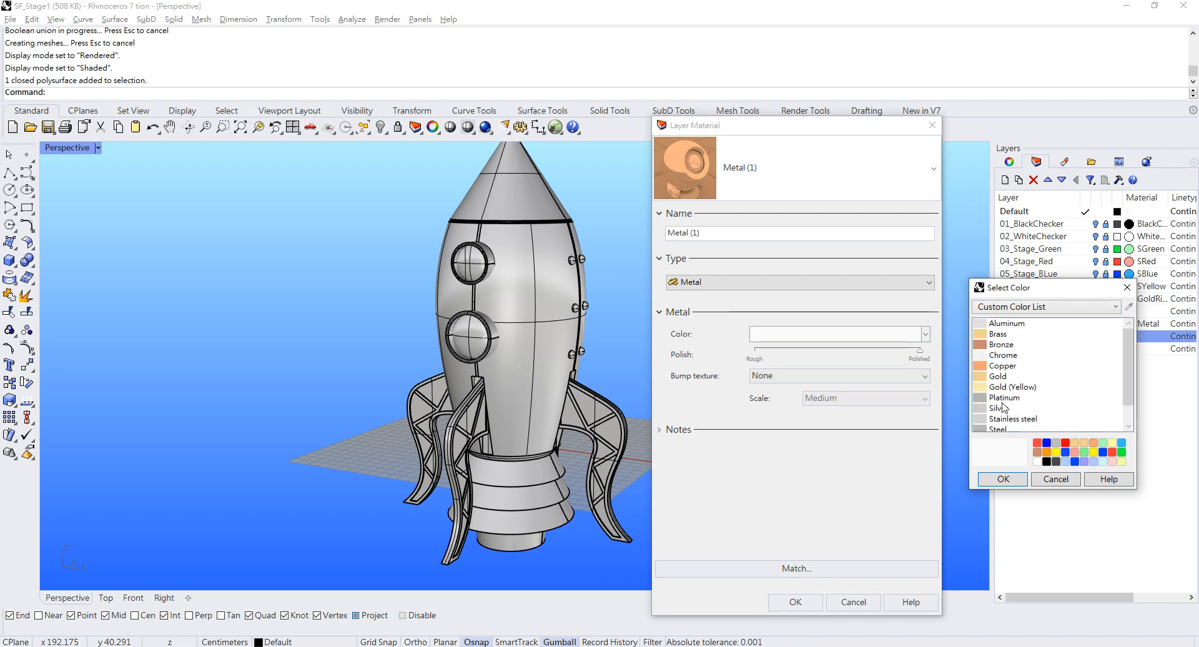
click(1002, 408)
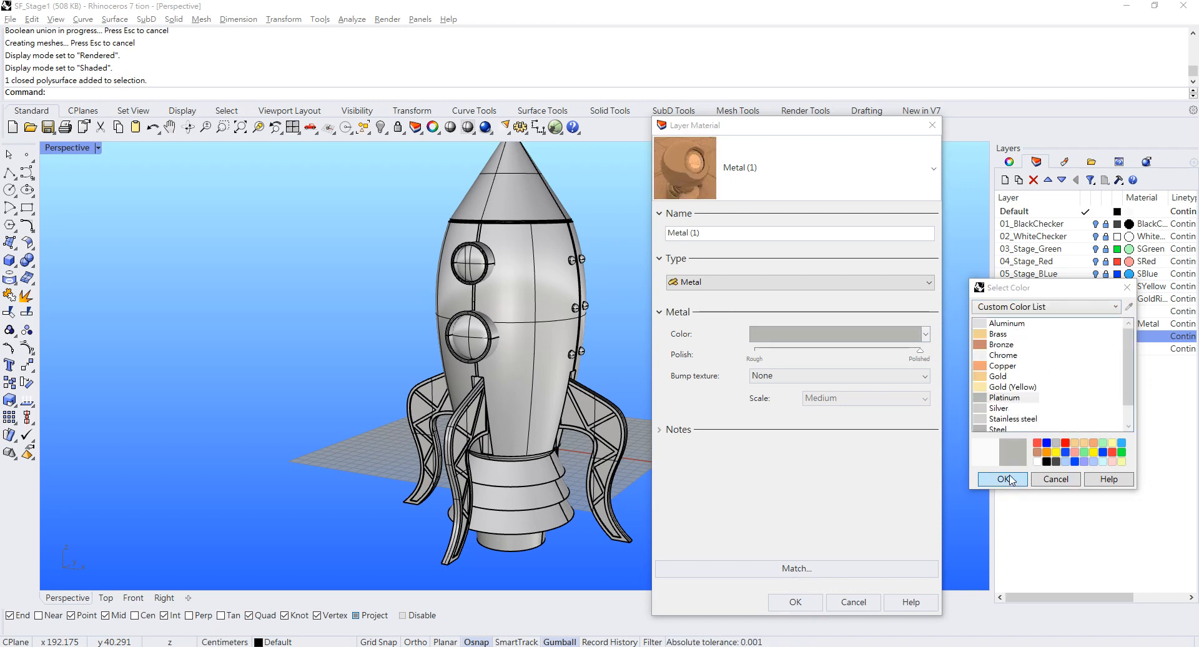
click(1003, 479)
click(795, 602)
Give layer 03_RK_Blue a Metal material with a light blue color chosen on the HSV color wheel
click(1129, 348)
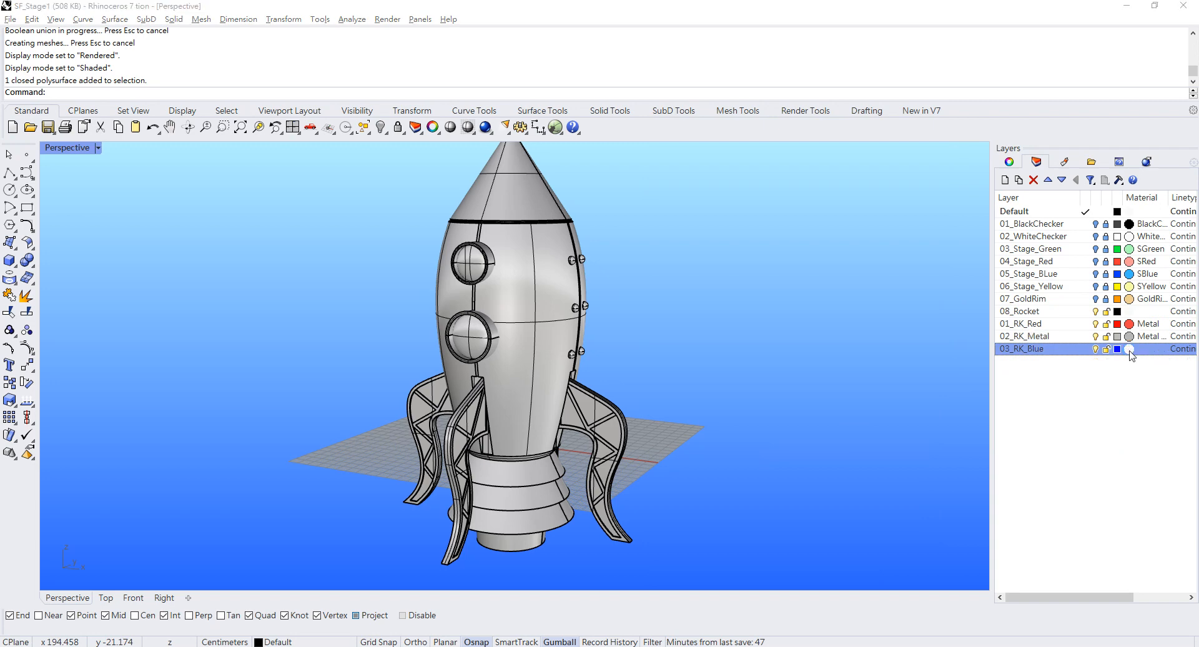
click(849, 289)
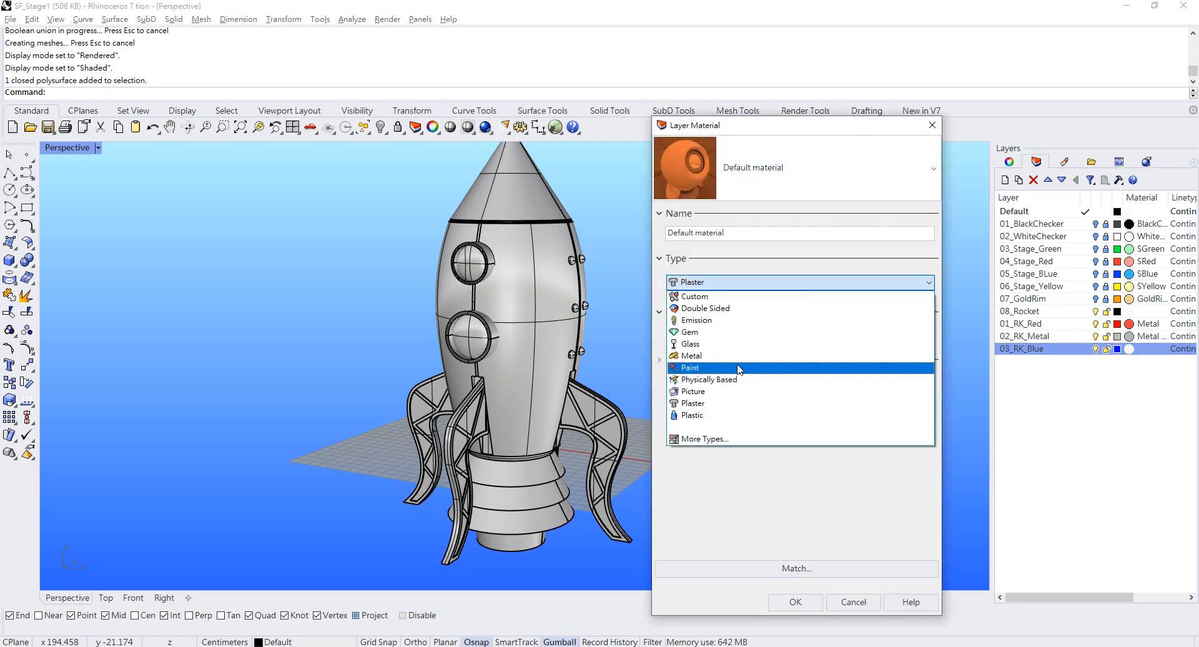
click(756, 365)
click(925, 334)
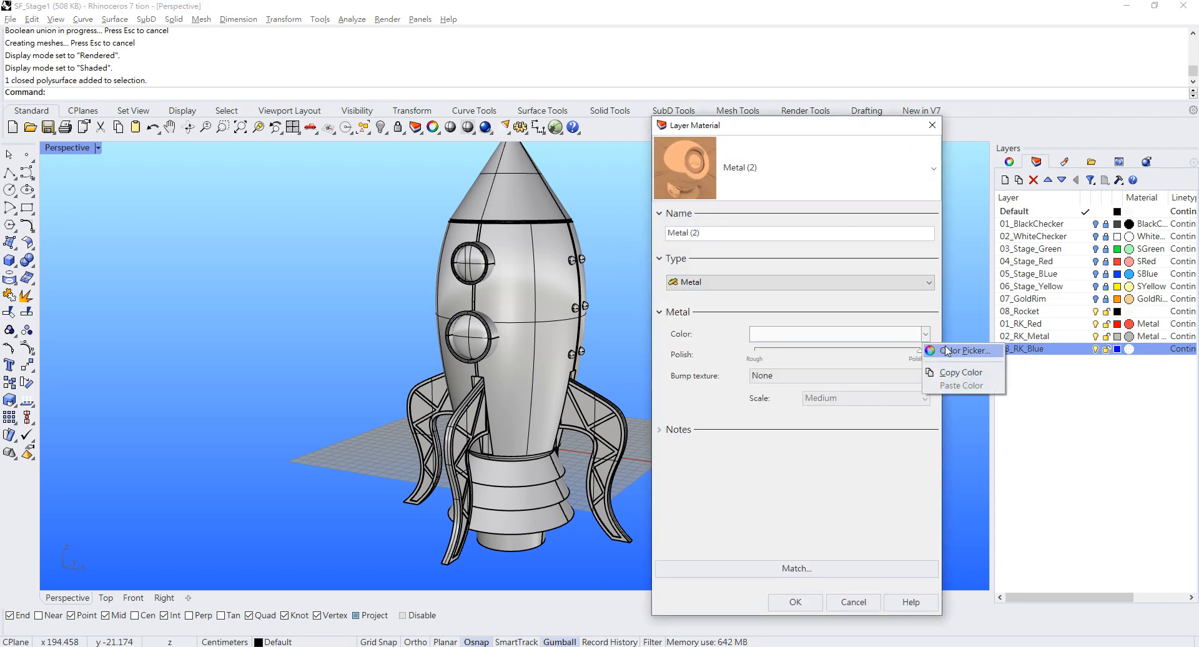
click(939, 350)
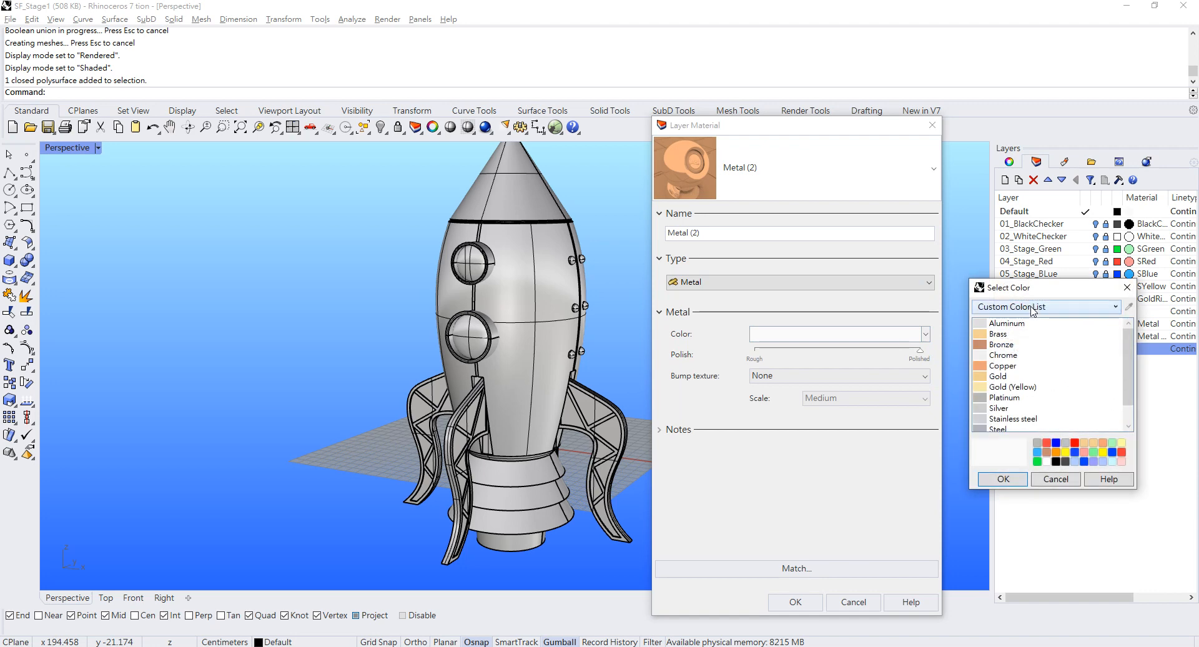
click(1032, 308)
click(1060, 327)
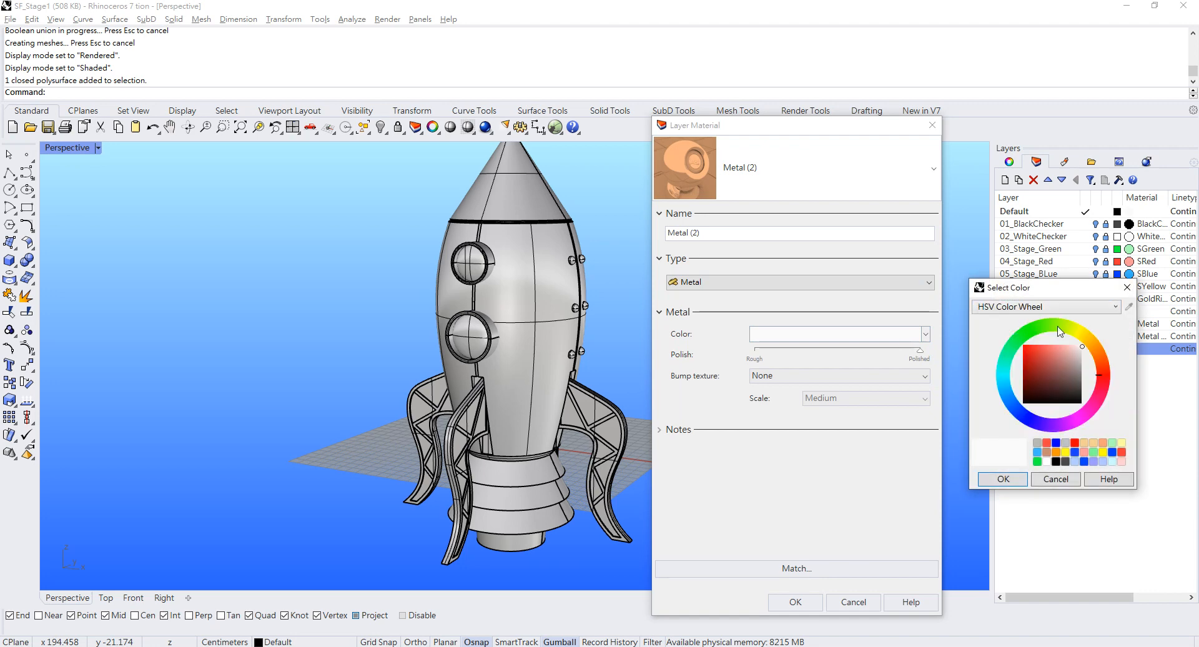
click(1012, 400)
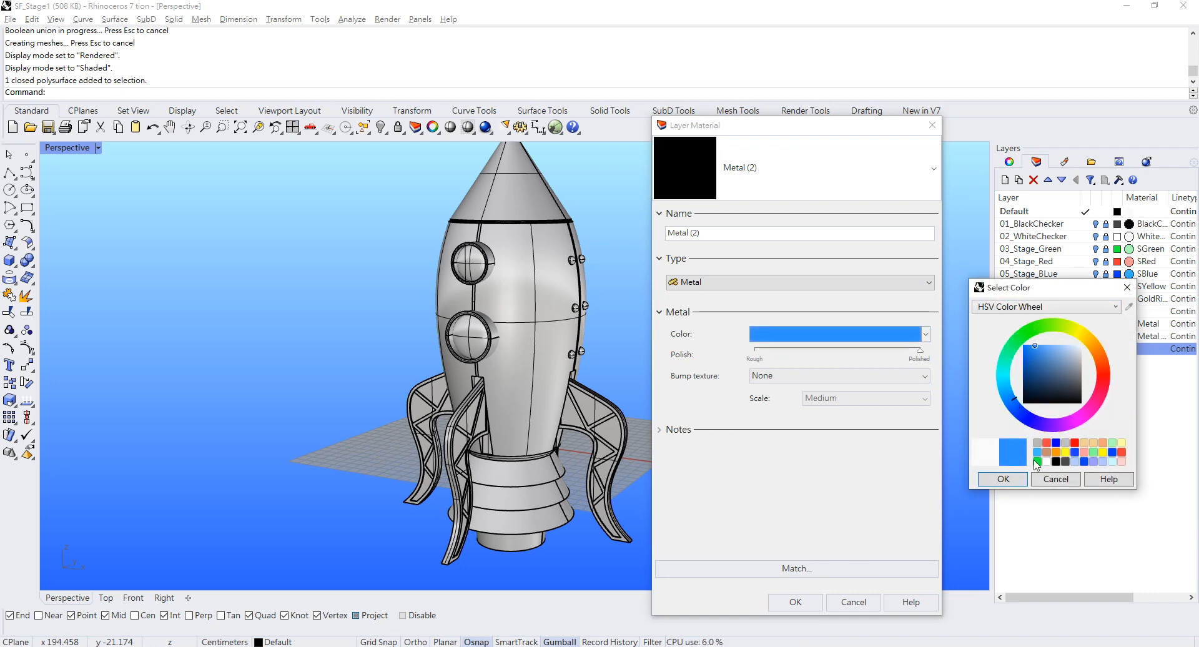
click(1003, 479)
click(795, 602)
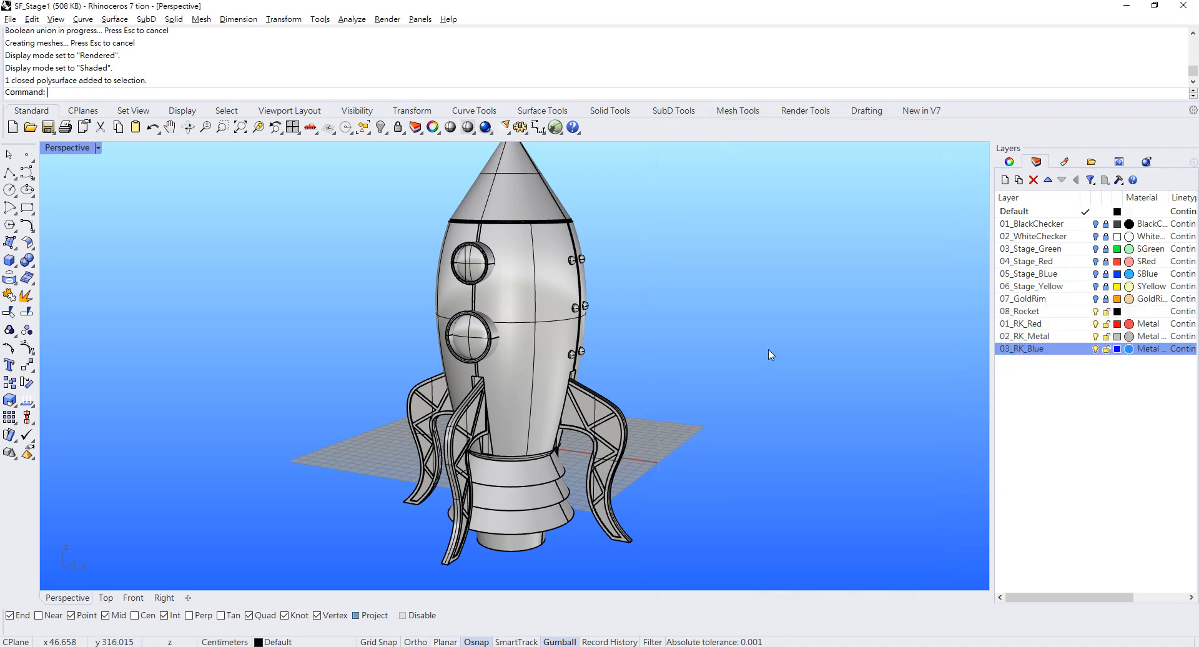
Move the stepped engine skirt and the nozzle at the rocket's base to layer 02_RK_Metal
right_drag(608, 307, 643, 309)
click(525, 477)
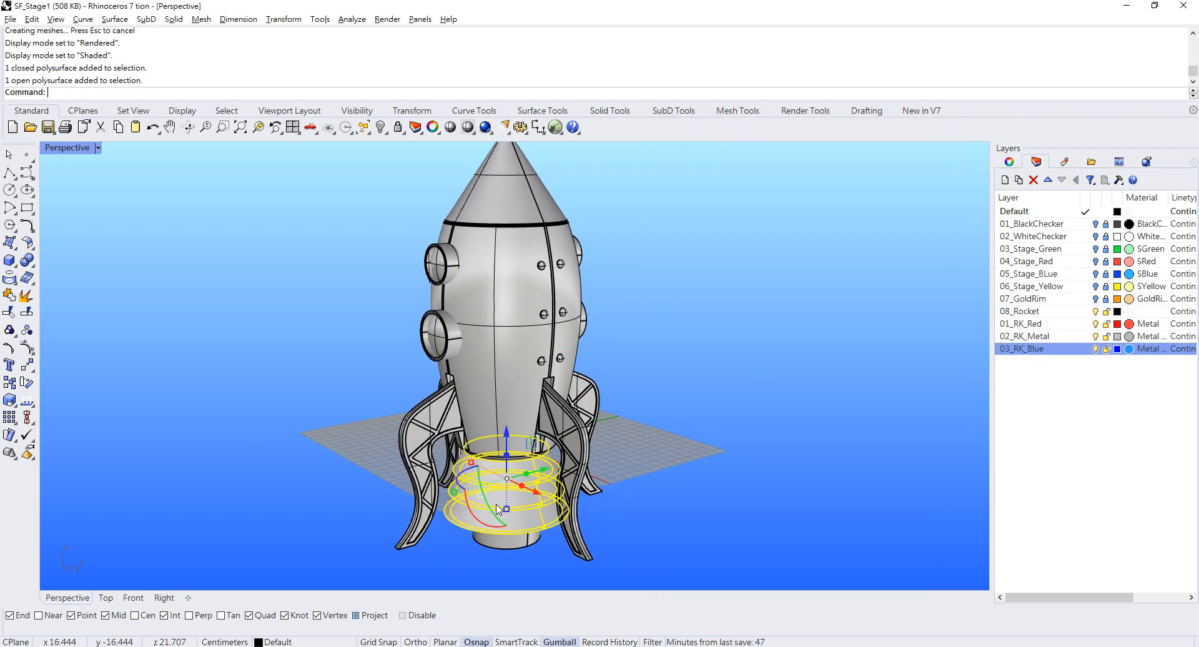
right_drag(533, 548, 509, 531)
click(509, 531)
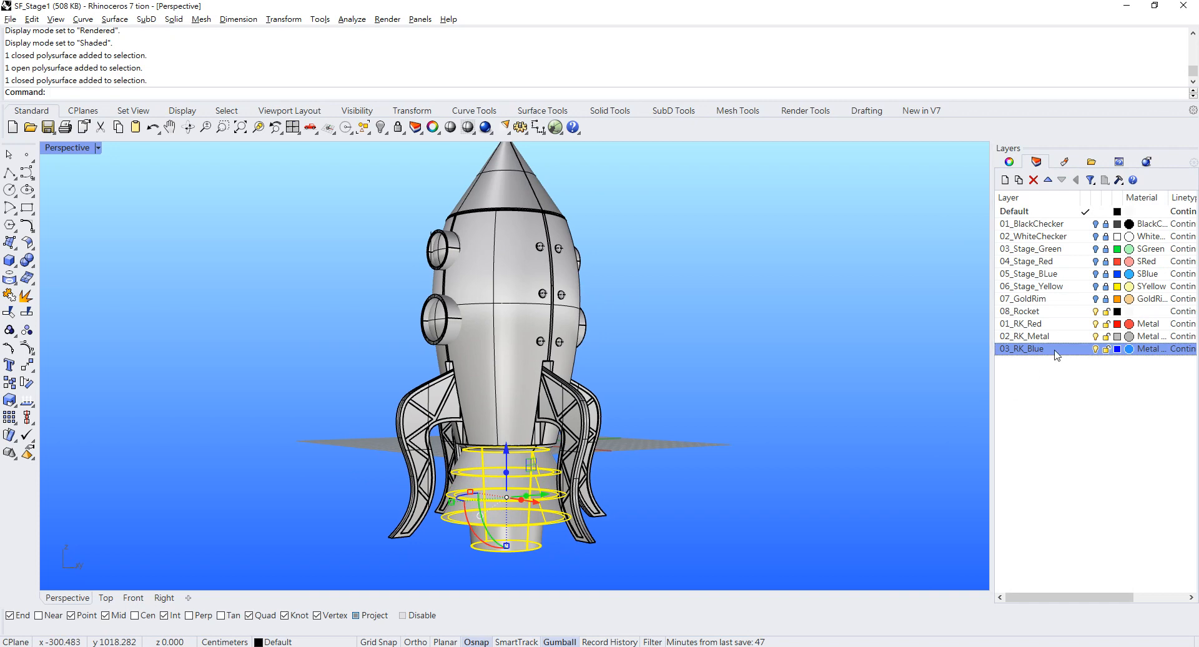
click(1035, 337)
right_click(1034, 338)
click(1061, 556)
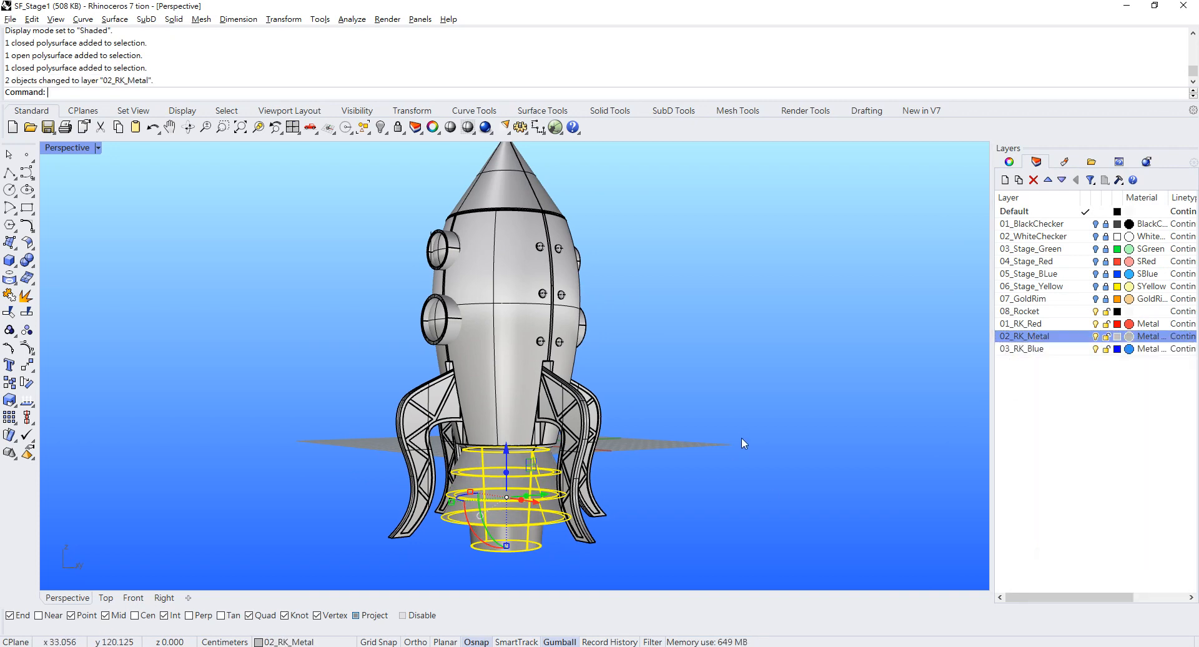
click(740, 437)
Move the rocket's nose cone to layer 01_RK_Red
right_drag(741, 437, 671, 412)
click(499, 191)
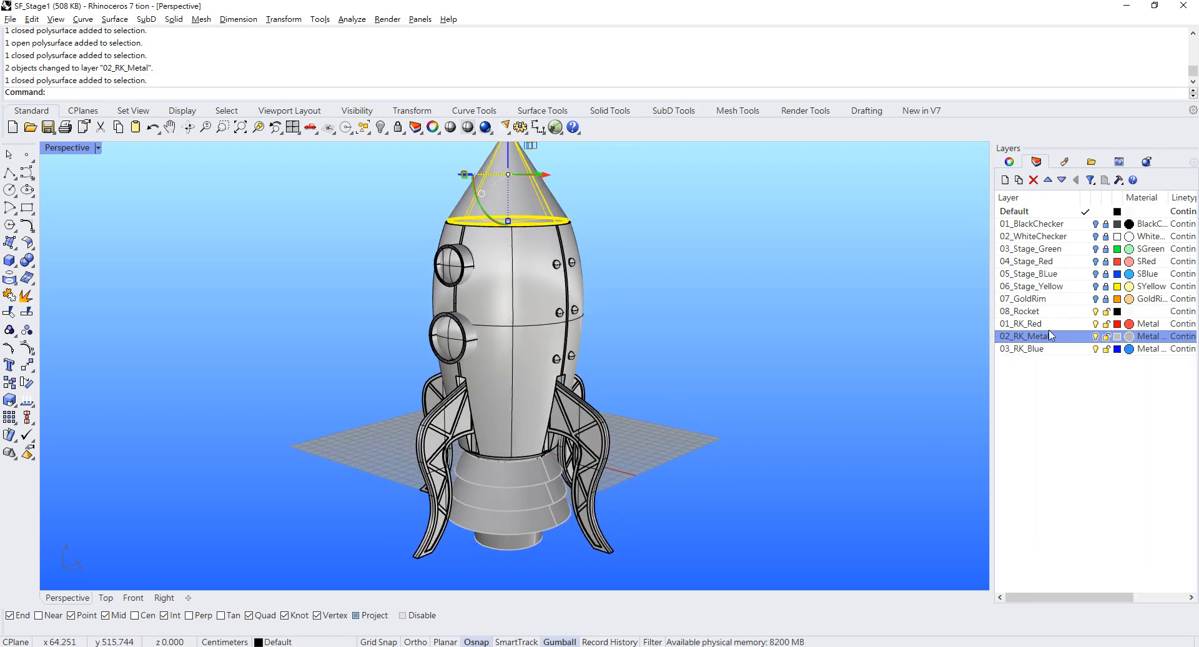
click(1041, 324)
right_click(1042, 326)
click(1062, 556)
Select all four fin block instances and move them to layer 01_RK_Red
click(596, 465)
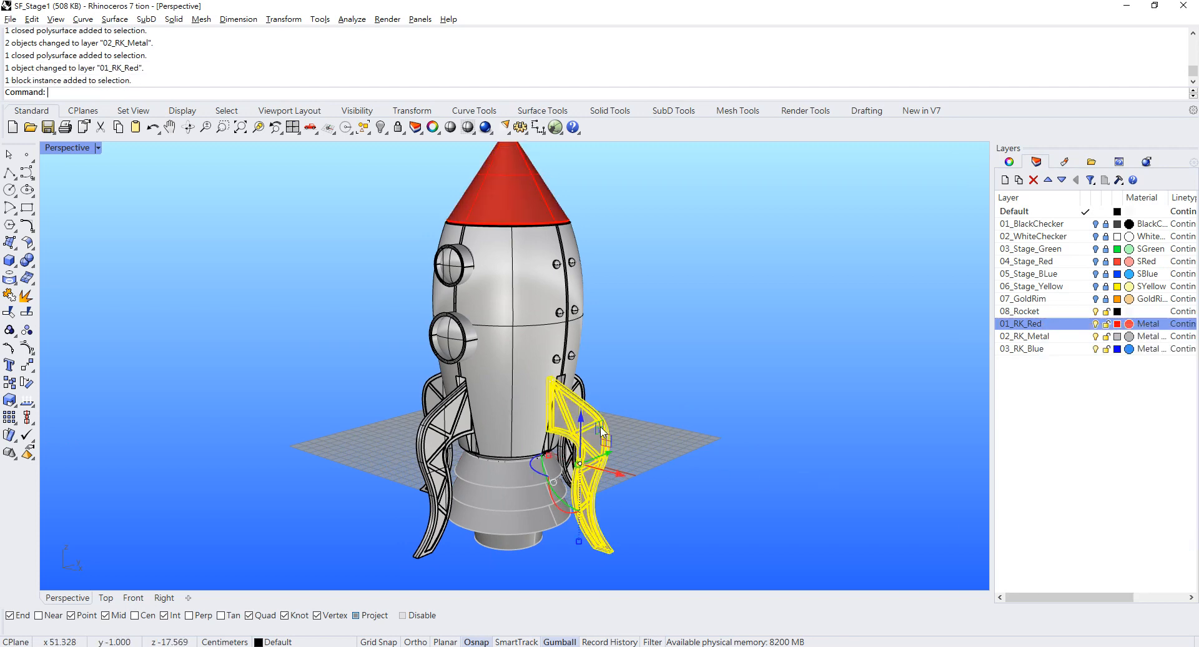
shift+click(440, 439)
shift+click(424, 387)
shift+click(585, 385)
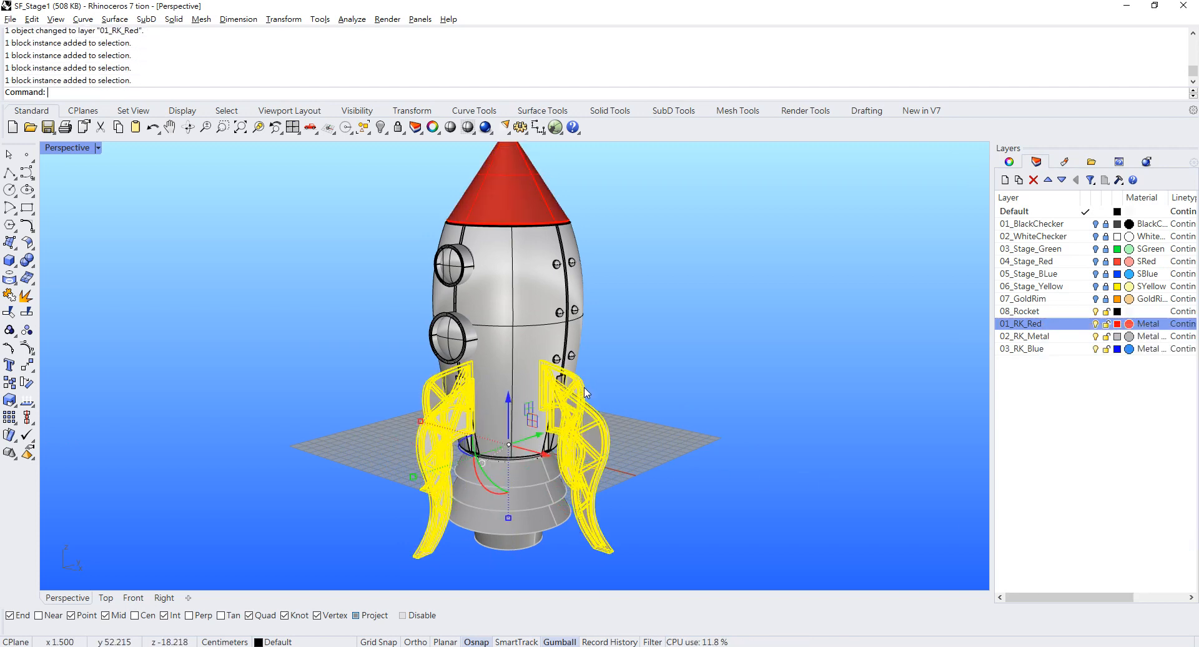
right_click(1053, 329)
click(1074, 544)
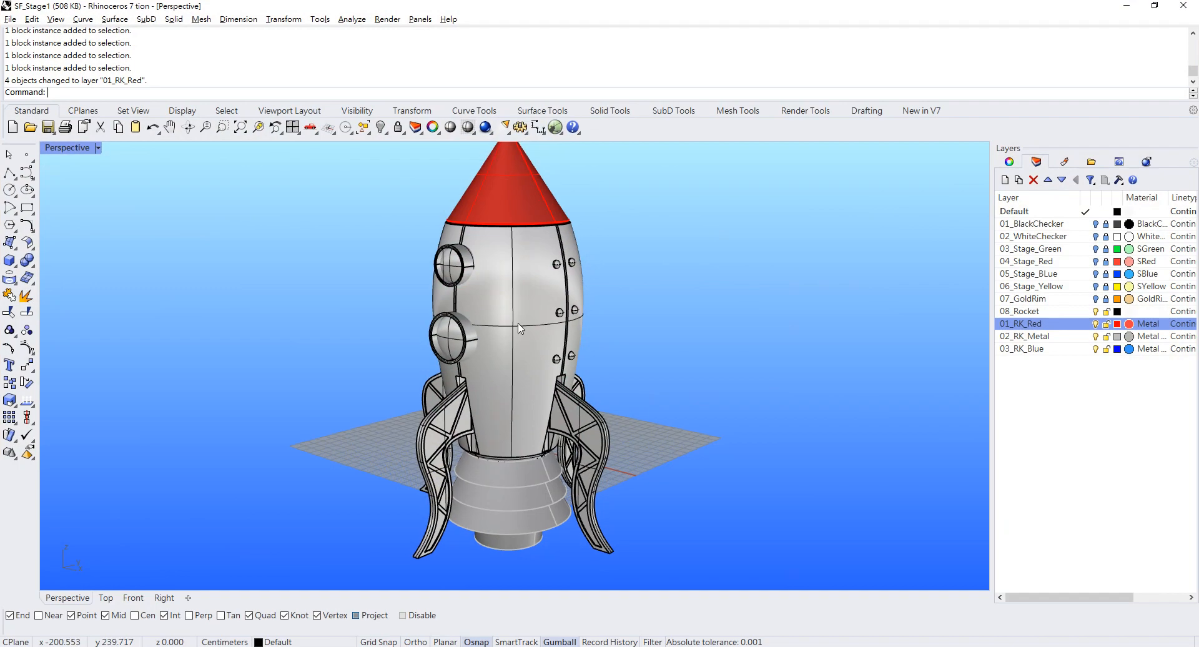
Move the rocket's main body to layer 03_RK_Blue
click(544, 350)
click(1041, 348)
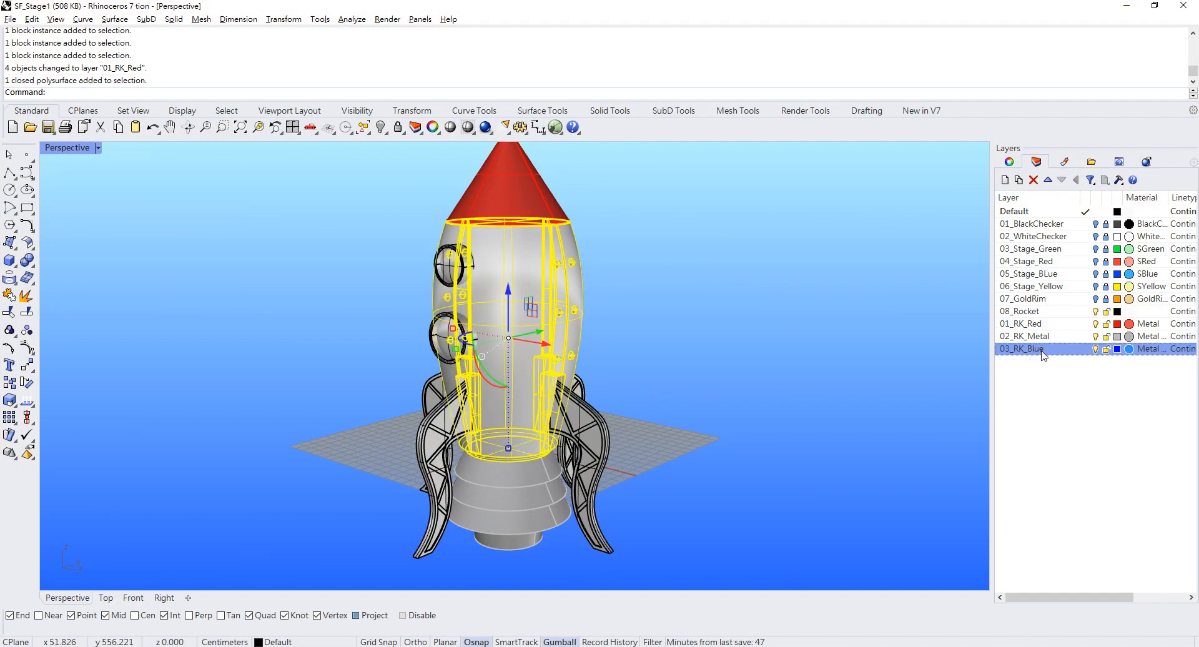
right_click(1041, 355)
click(1074, 563)
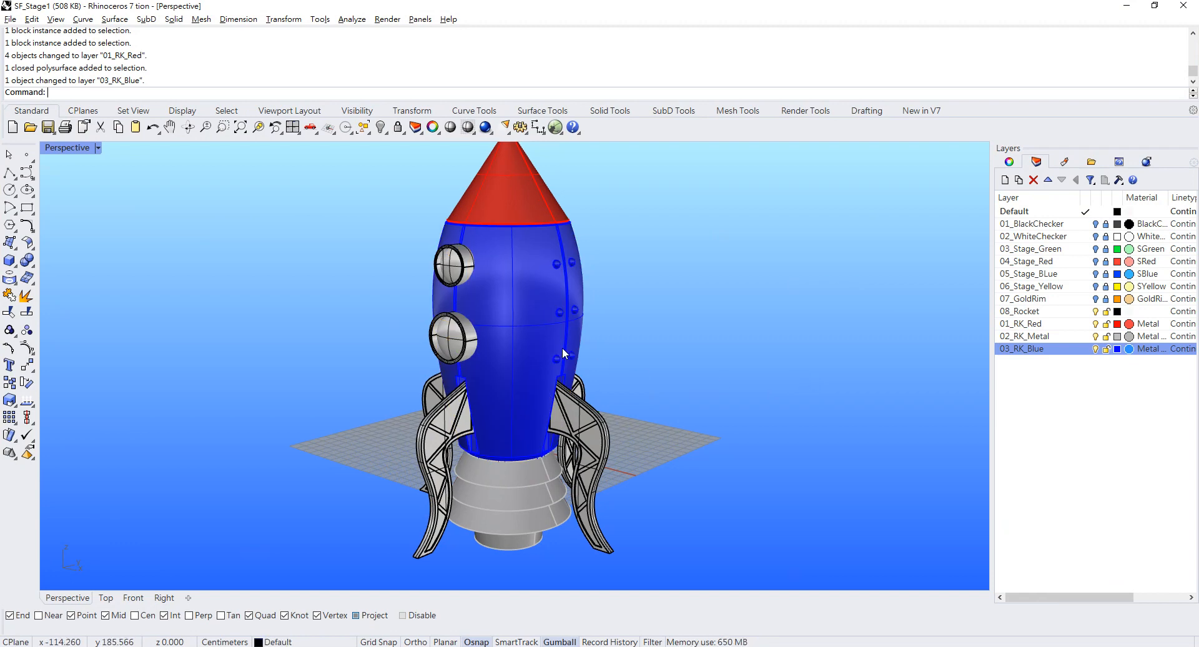
scroll(465, 299, up, 2)
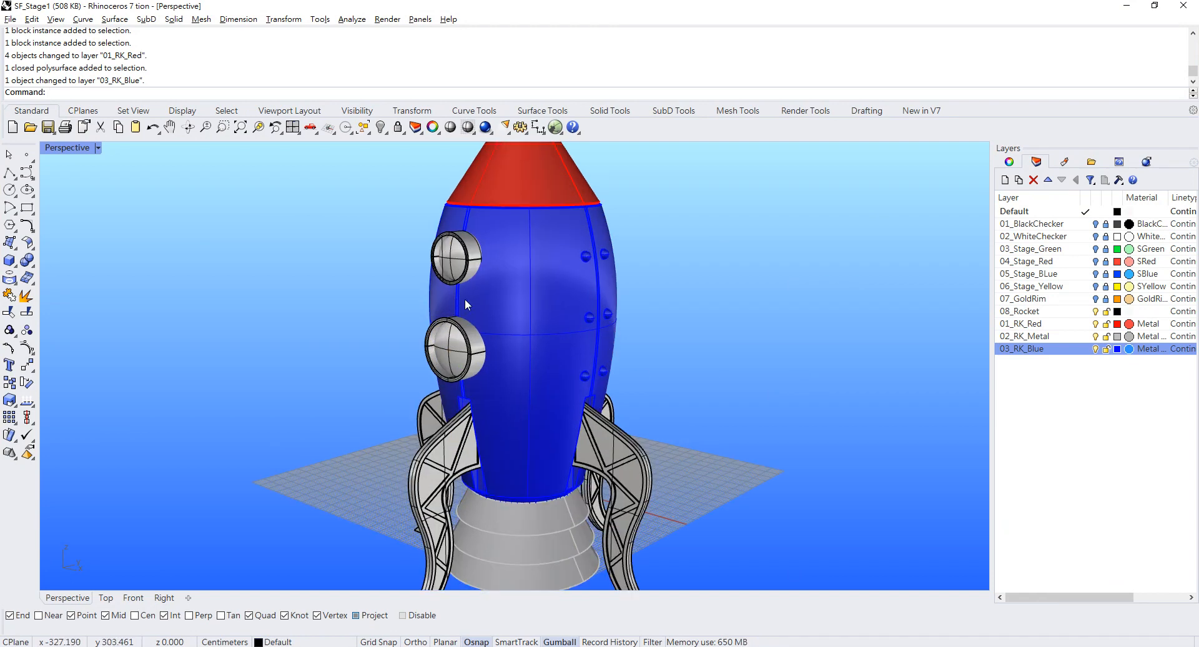
double_click(455, 493)
click(184, 500)
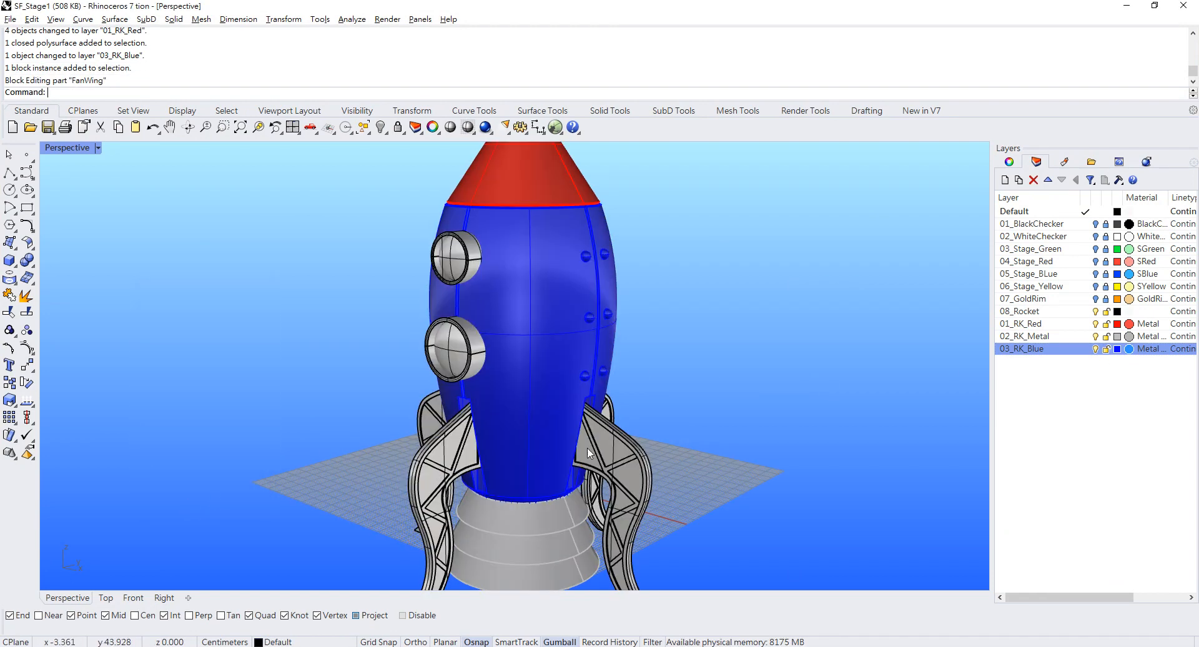
shift+right_drag(473, 446, 485, 364)
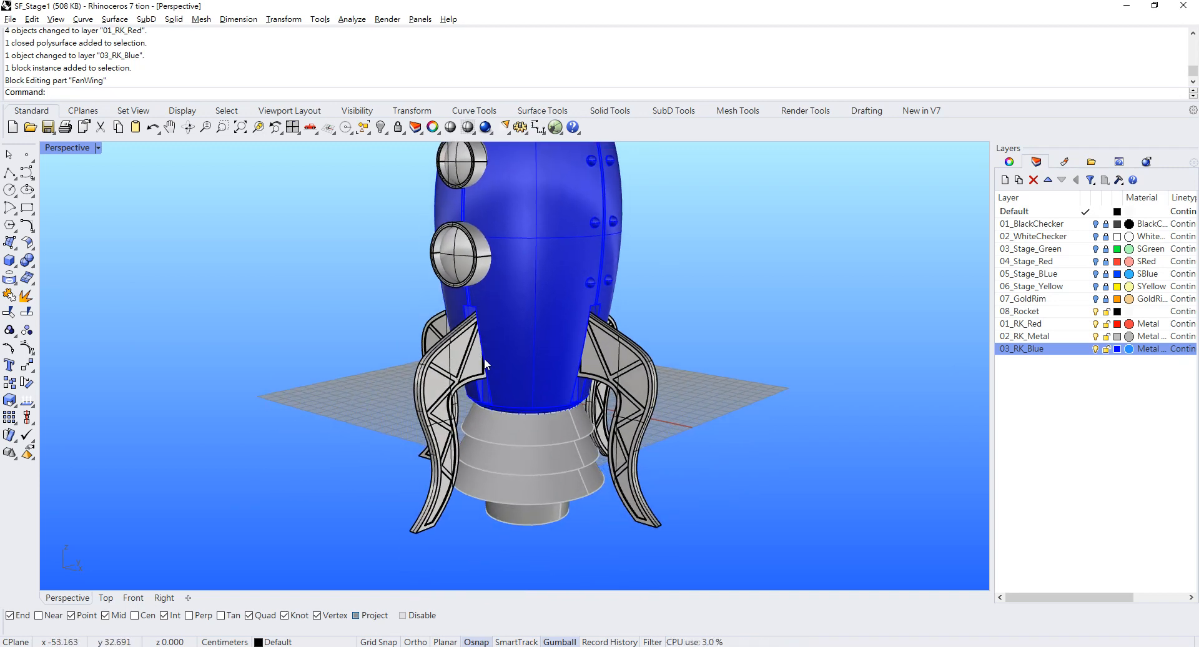
click(460, 359)
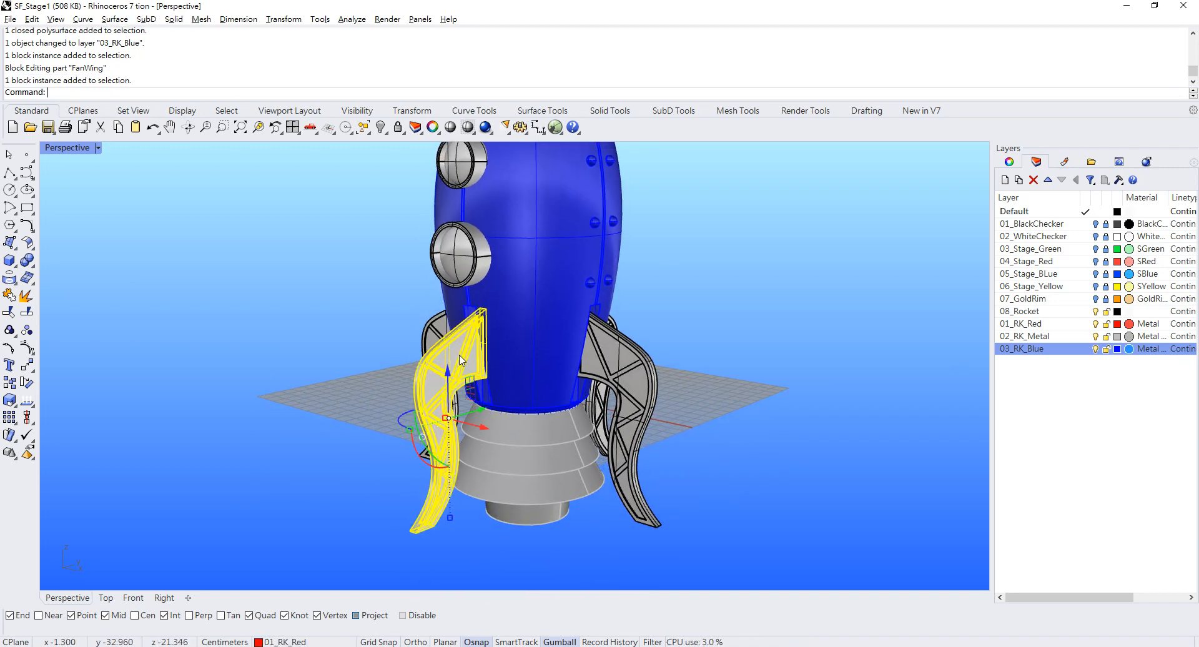
click(702, 321)
Edit the FanWing block, move its fin geometry to layer 01_RK_Red and finish the block edit
click(467, 375)
double_click(467, 374)
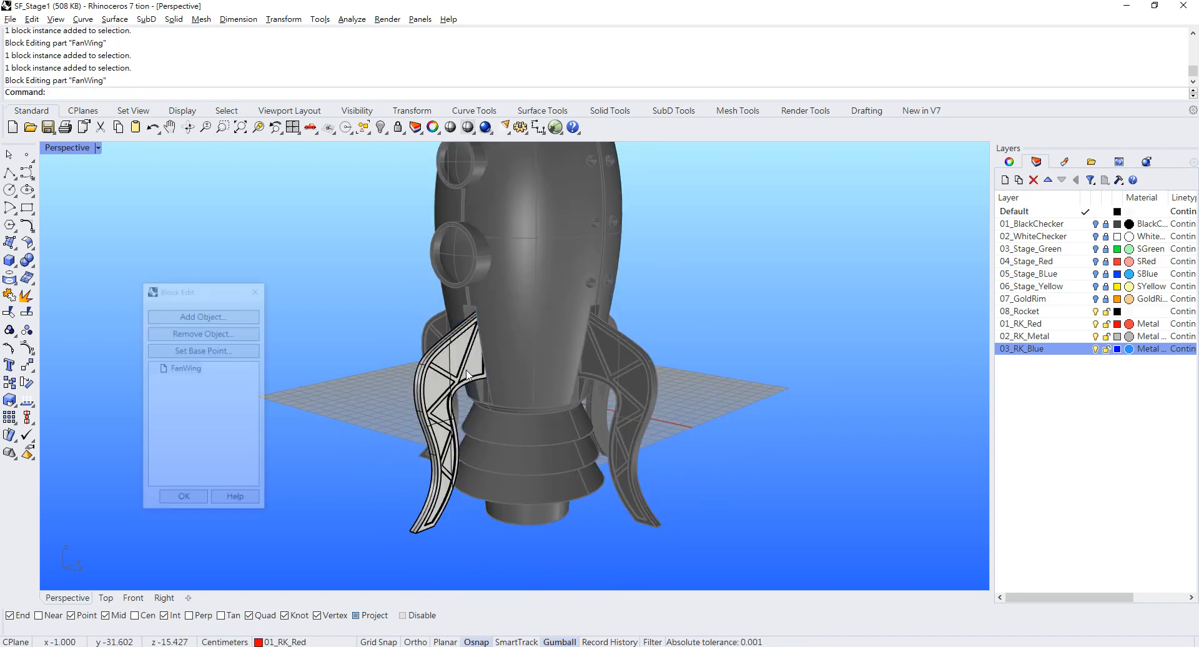
click(461, 368)
drag(355, 234, 624, 582)
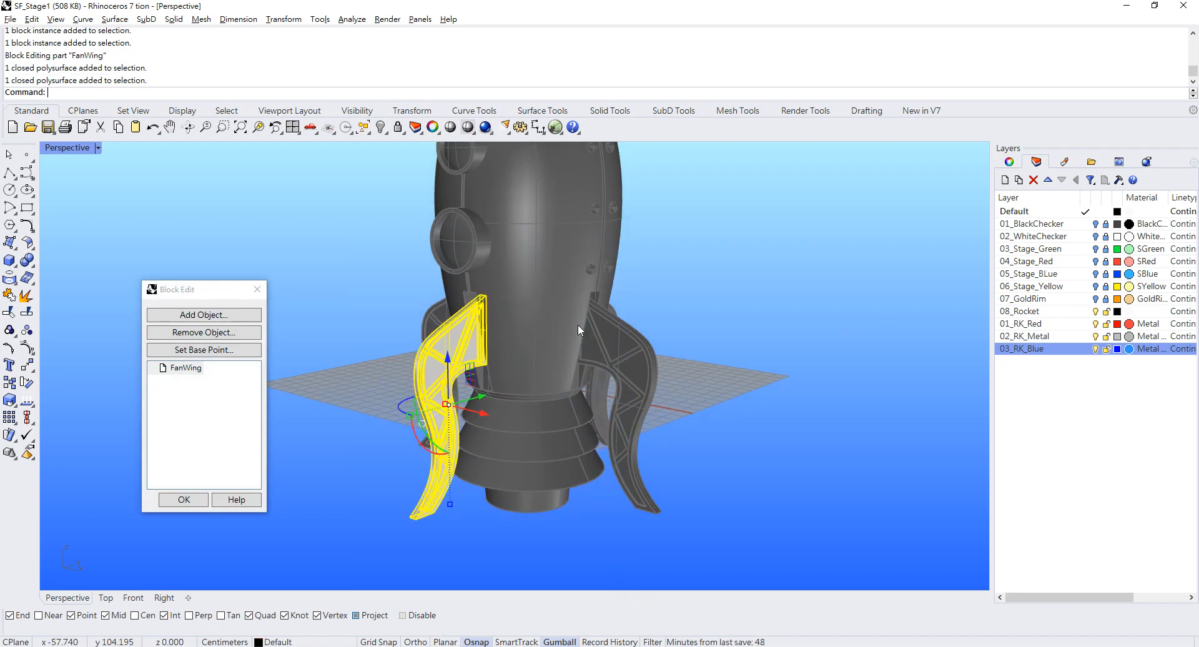
right_click(1039, 326)
click(1074, 535)
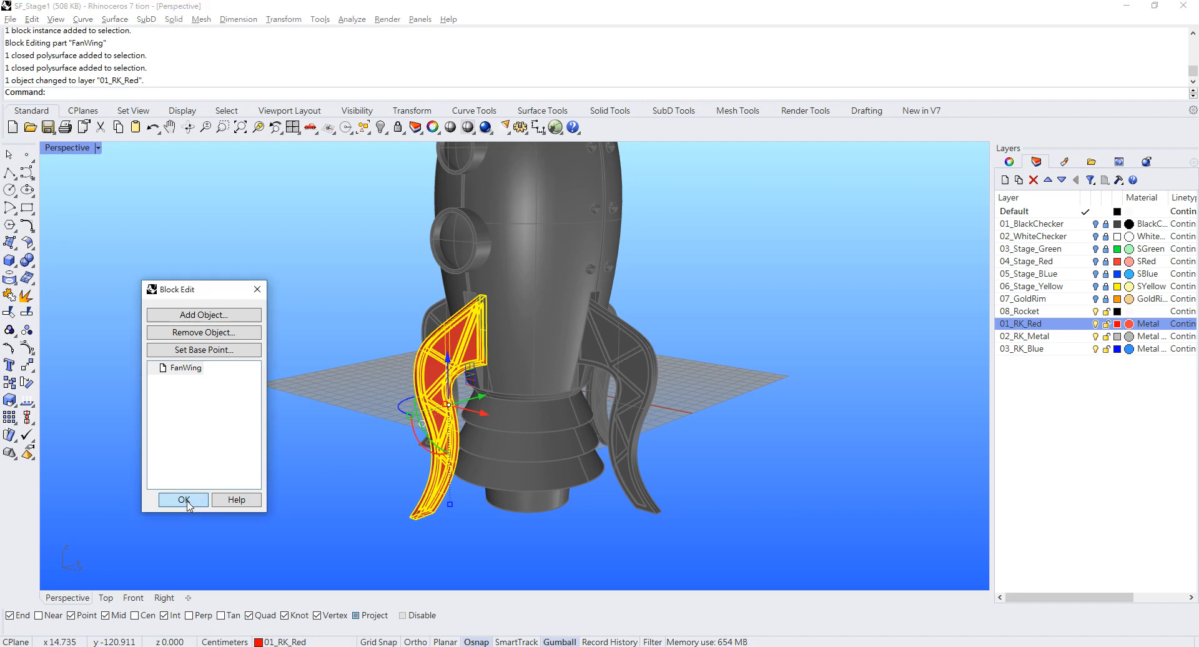
click(184, 499)
Open the upper Window block for editing and move its round frame to layer 02_RK_Metal
scroll(737, 259, up, 4)
double_click(494, 242)
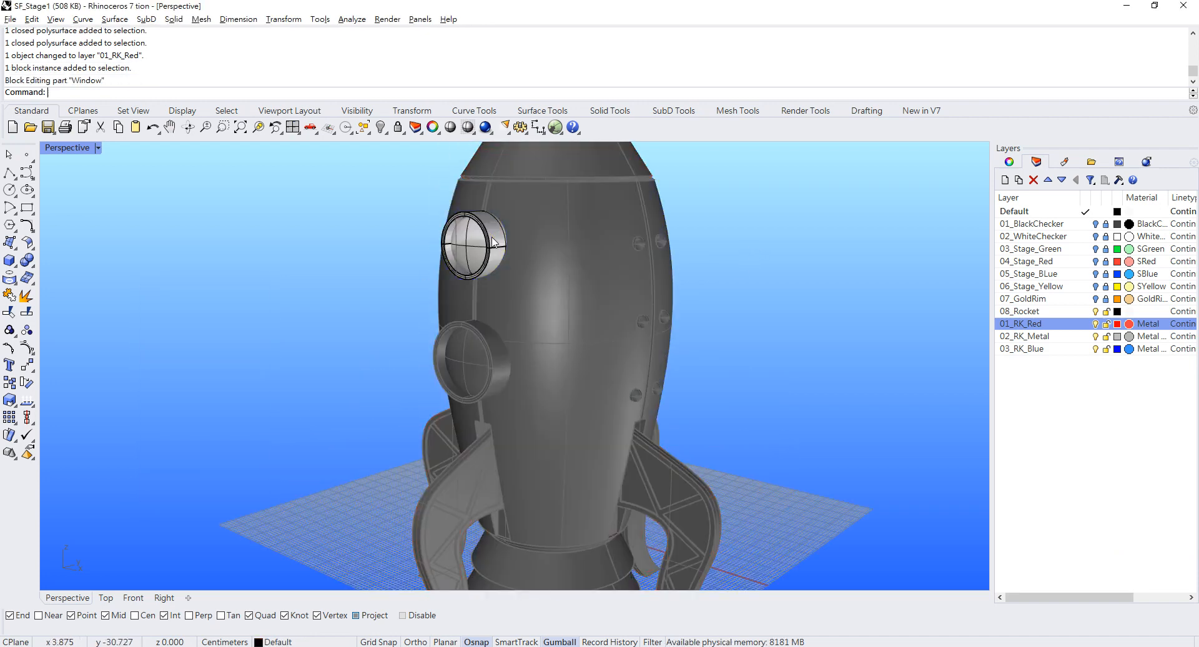
click(493, 243)
click(1037, 336)
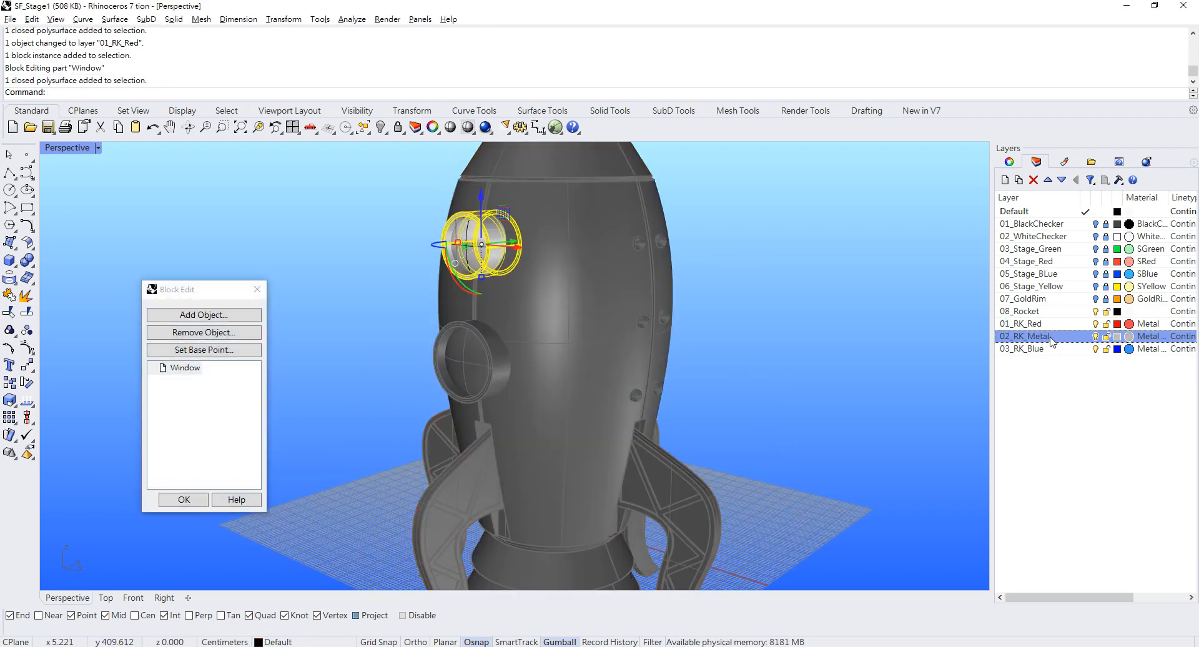
right_click(1050, 340)
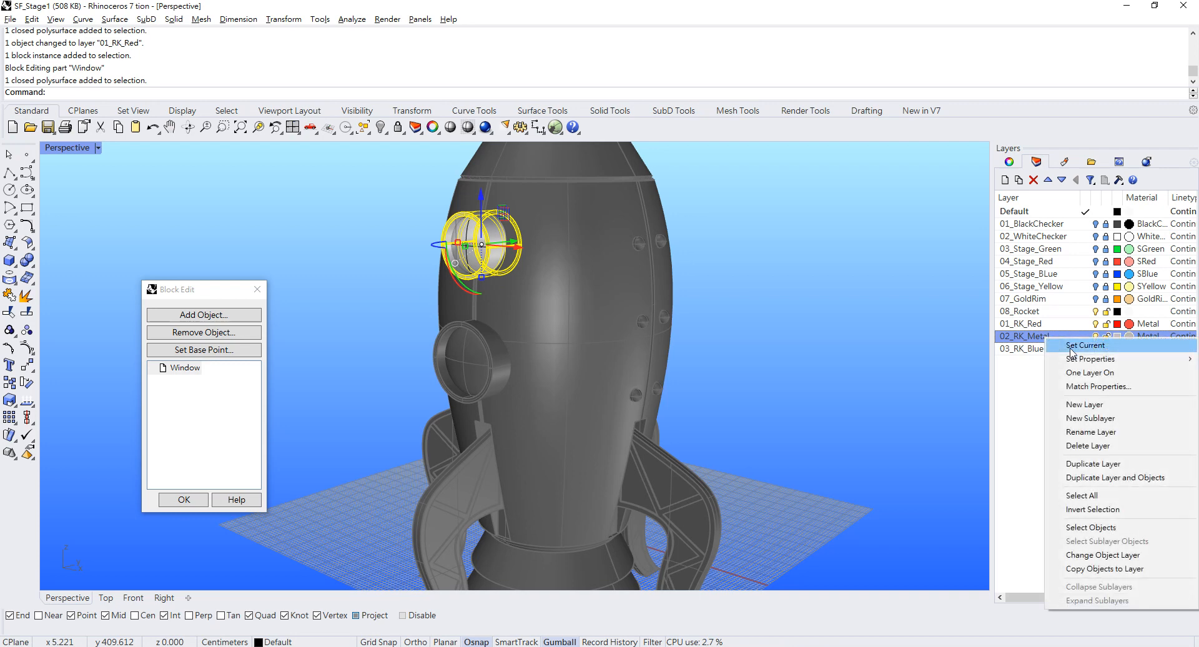
click(1123, 557)
Create a layer named 04_RKGlass and set its layer color to golden yellow on the HSV color wheel
click(1004, 180)
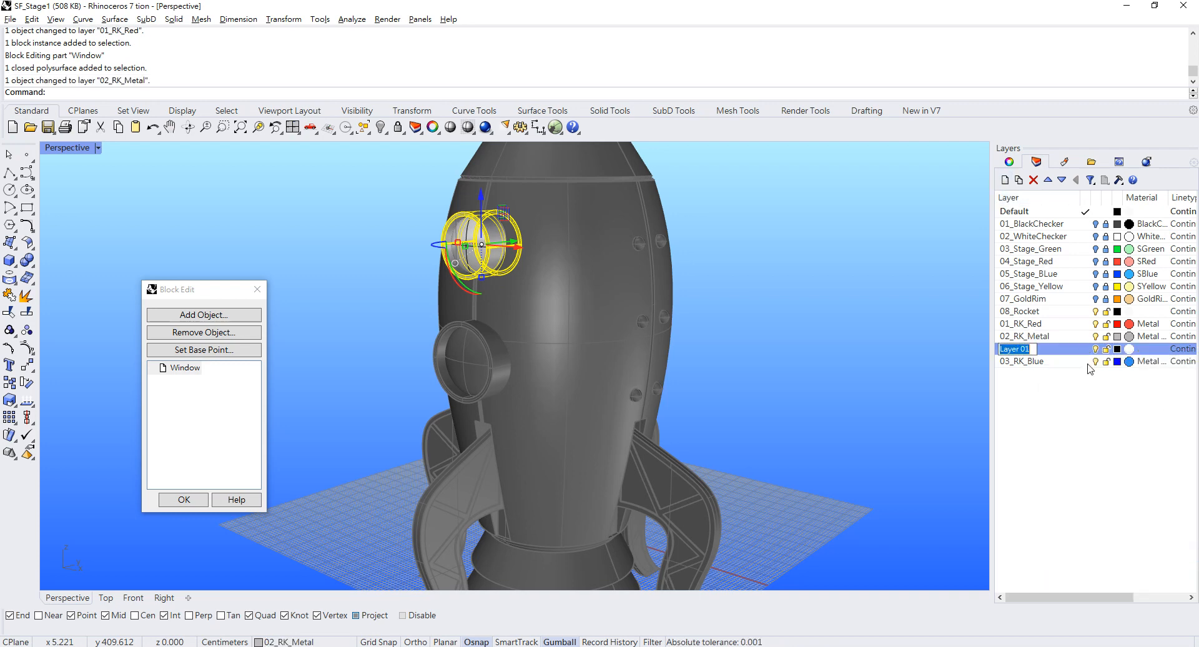
text(案)
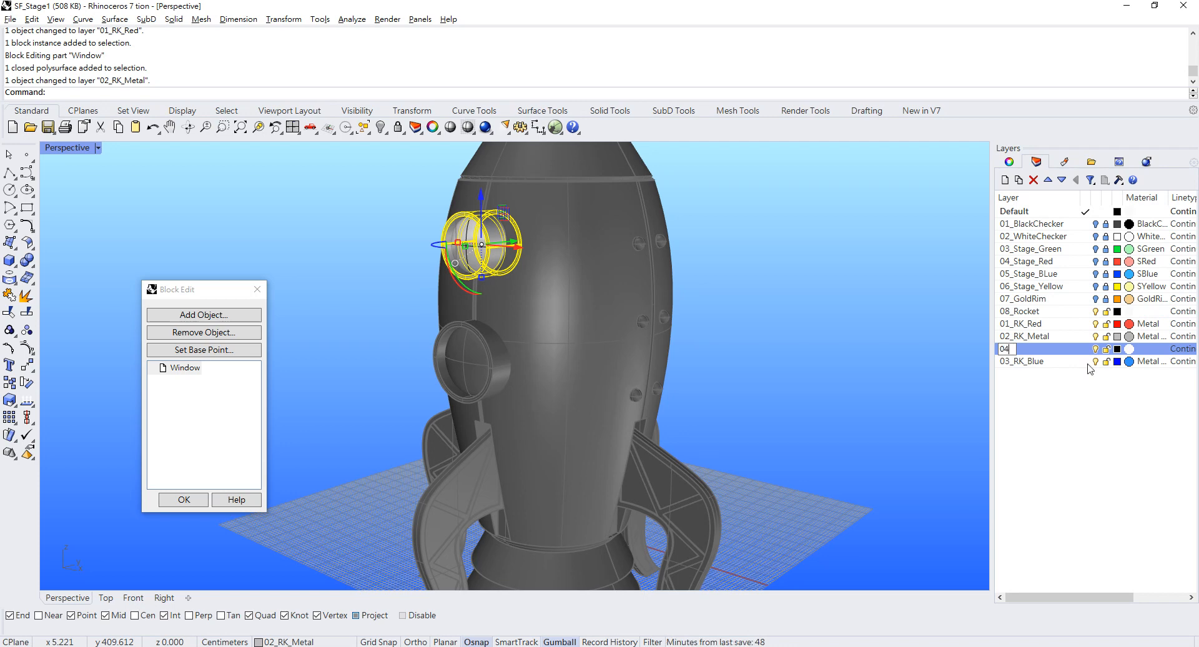
text(4_RKGlass)
key(Return)
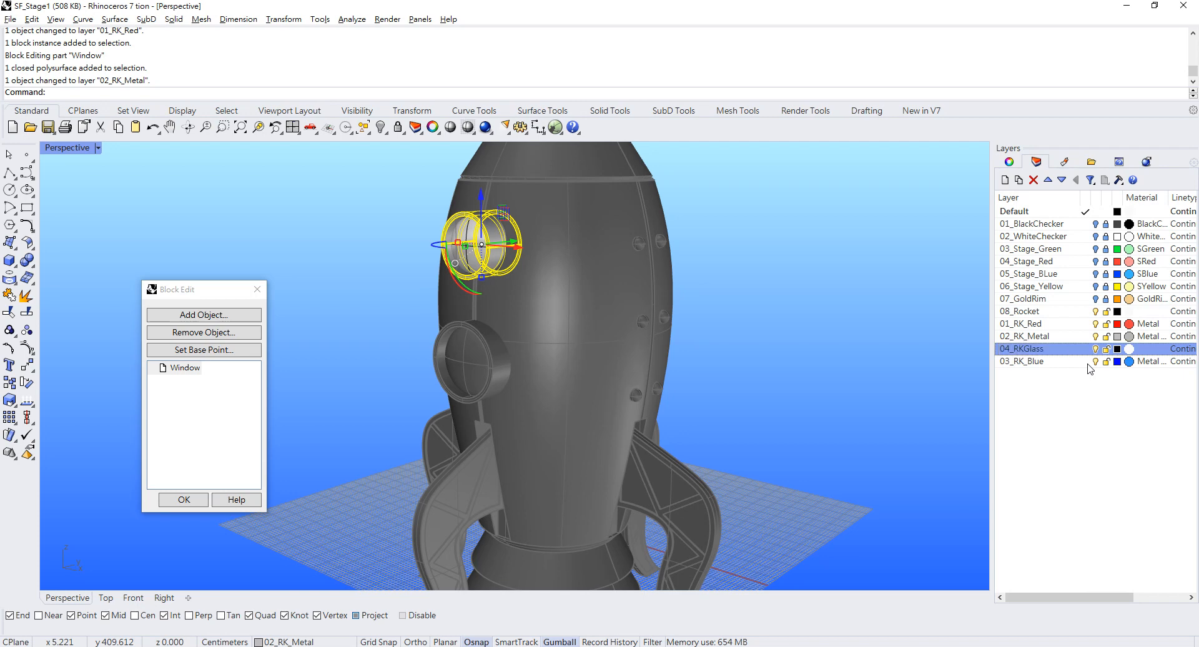
click(1118, 349)
click(1076, 335)
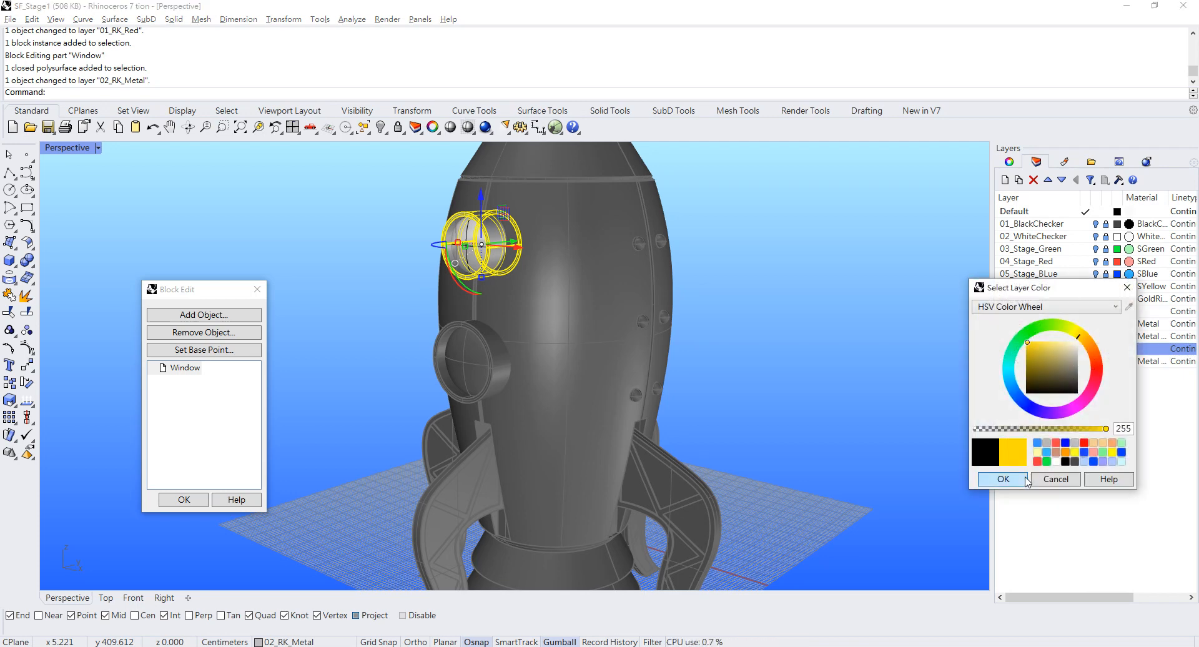
click(1003, 479)
Give layer 04_RKGlass a Glass material
click(1133, 348)
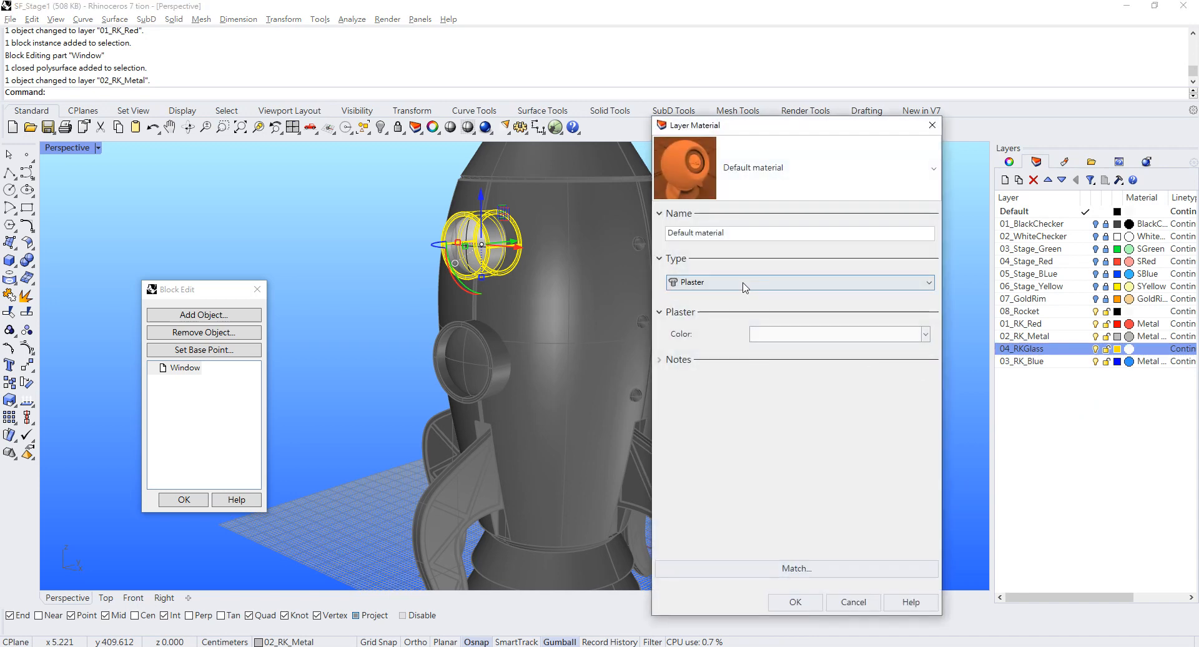
click(750, 283)
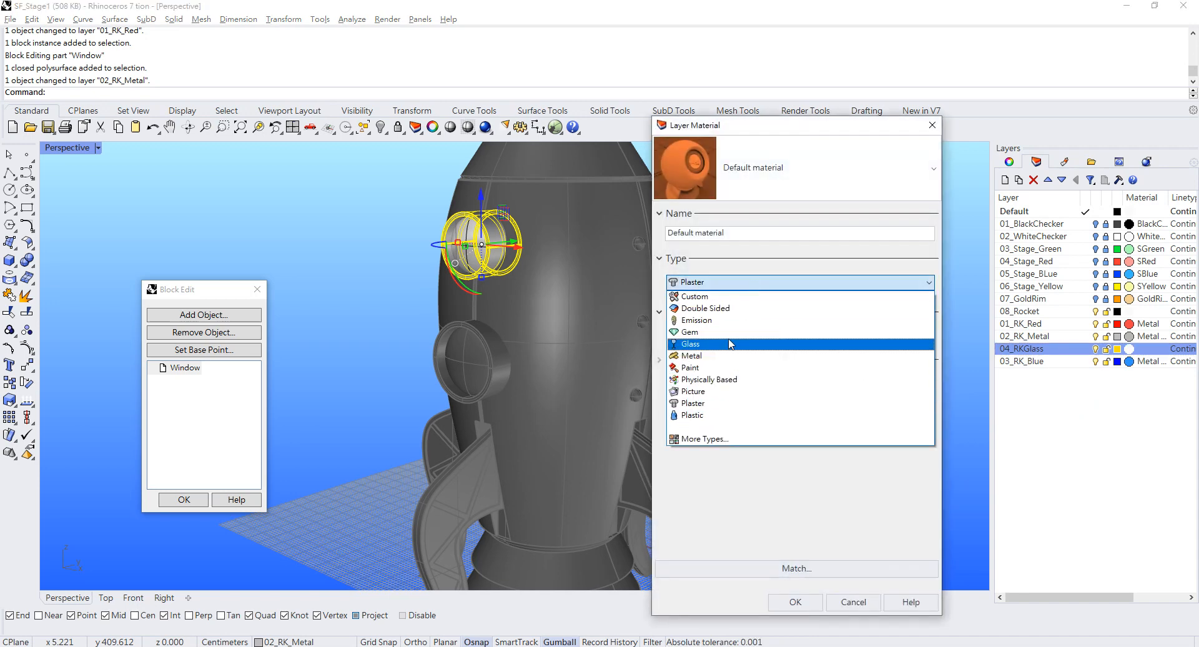
click(783, 344)
click(795, 602)
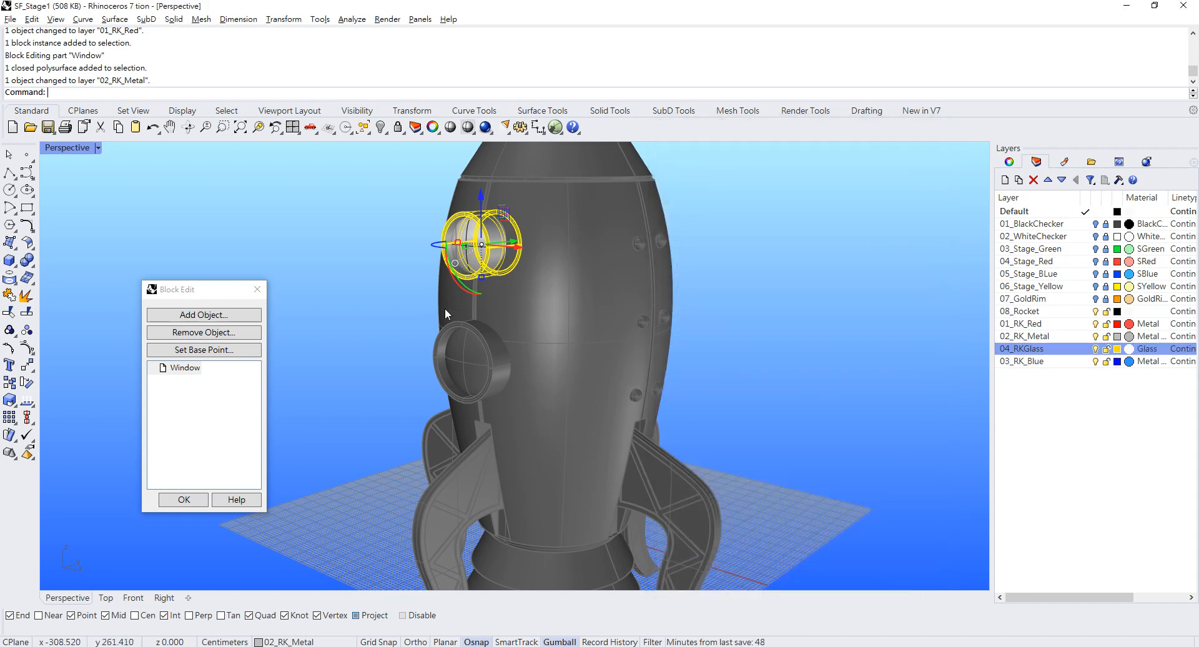
Move the glass surface inside the Window block's frame to layer 04_RKGlass
click(761, 267)
click(461, 249)
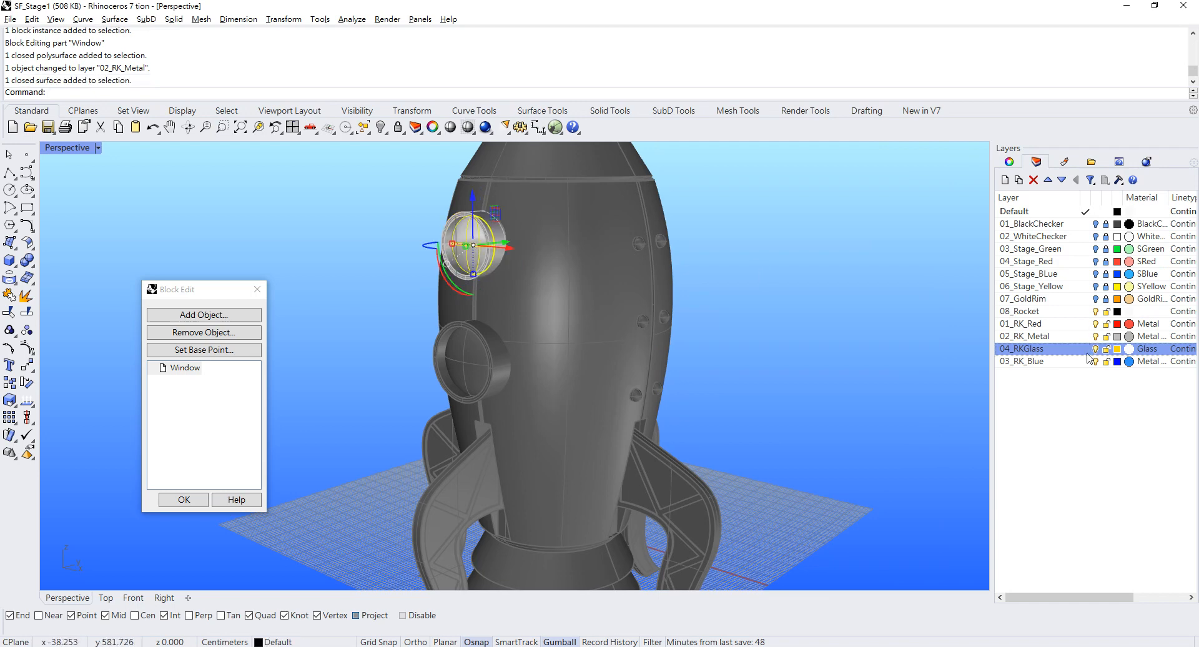
right_click(1045, 353)
click(1118, 571)
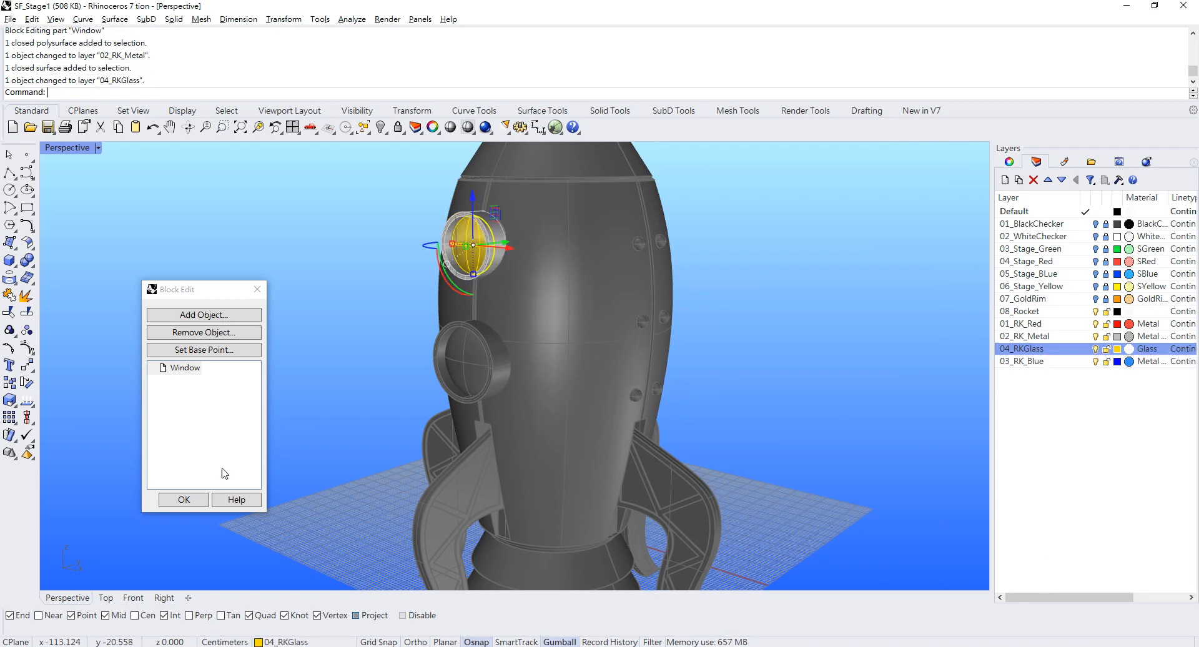
Finish editing the Window block and set the Perspective viewport to Rendered display mode
click(183, 500)
scroll(718, 353, up, 2)
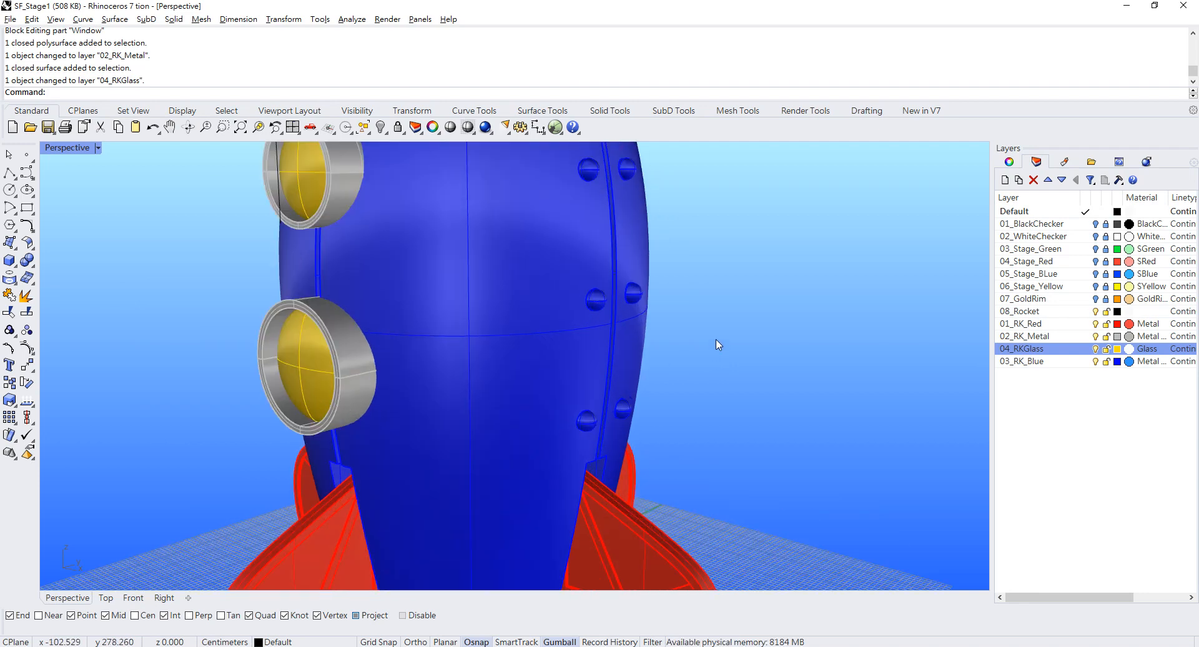
scroll(716, 339, down, 5)
scroll(820, 317, up, 5)
scroll(832, 358, down, 2)
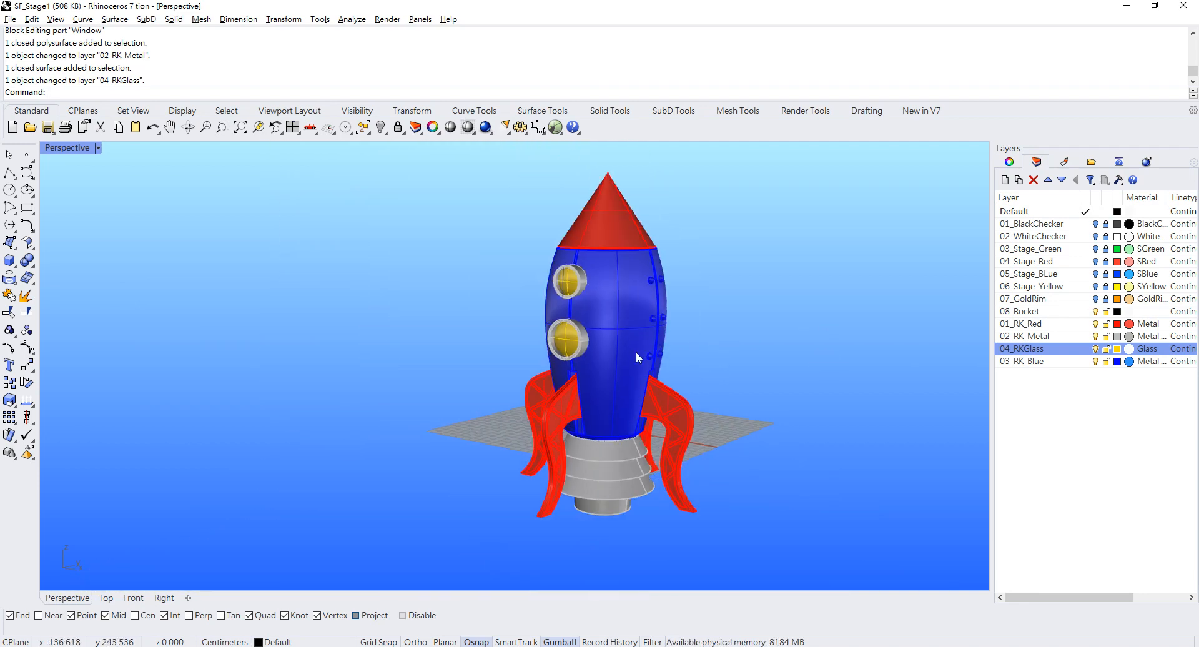
click(98, 147)
click(131, 236)
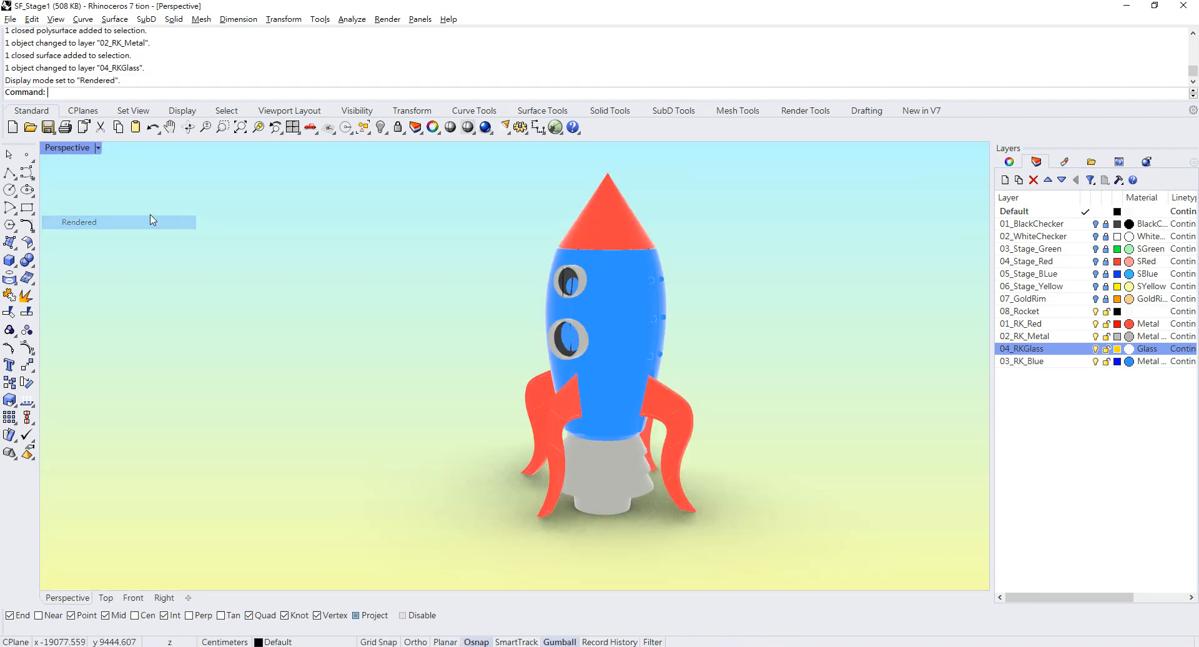
right_drag(684, 297, 454, 291)
scroll(455, 291, up, 6)
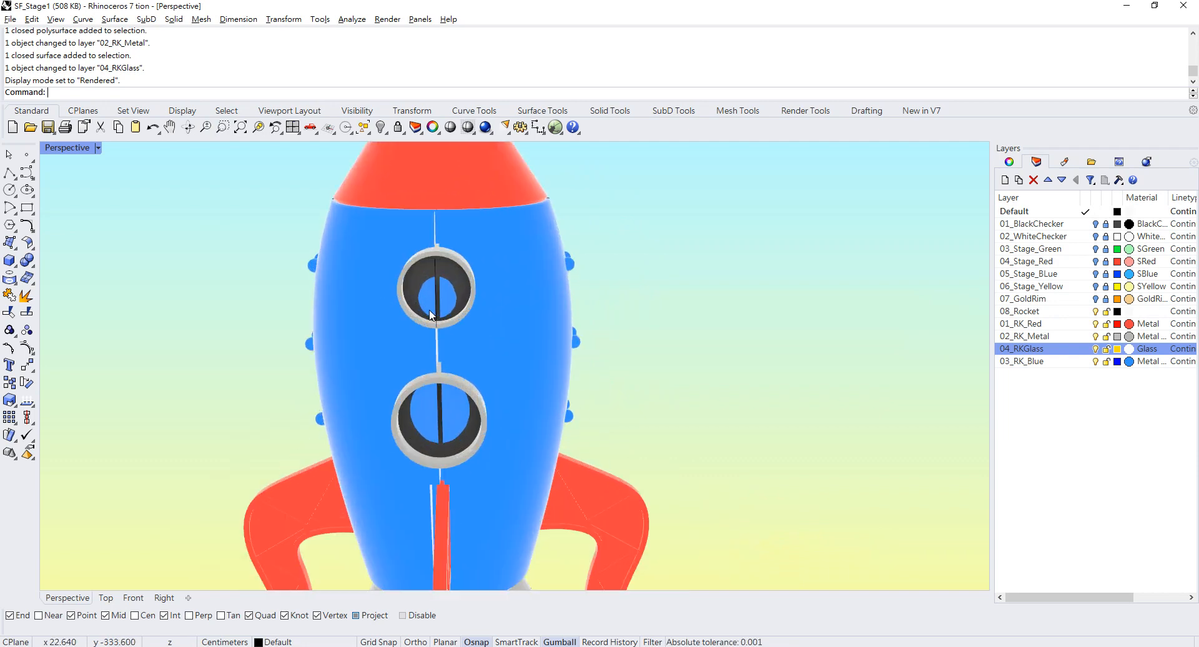
scroll(455, 291, down, 5)
Delete the leftover open curve in front of the rocket's upper window
right_drag(522, 268, 734, 291)
scroll(564, 241, up, 4)
right_drag(553, 236, 452, 274)
click(441, 275)
key(Delete)
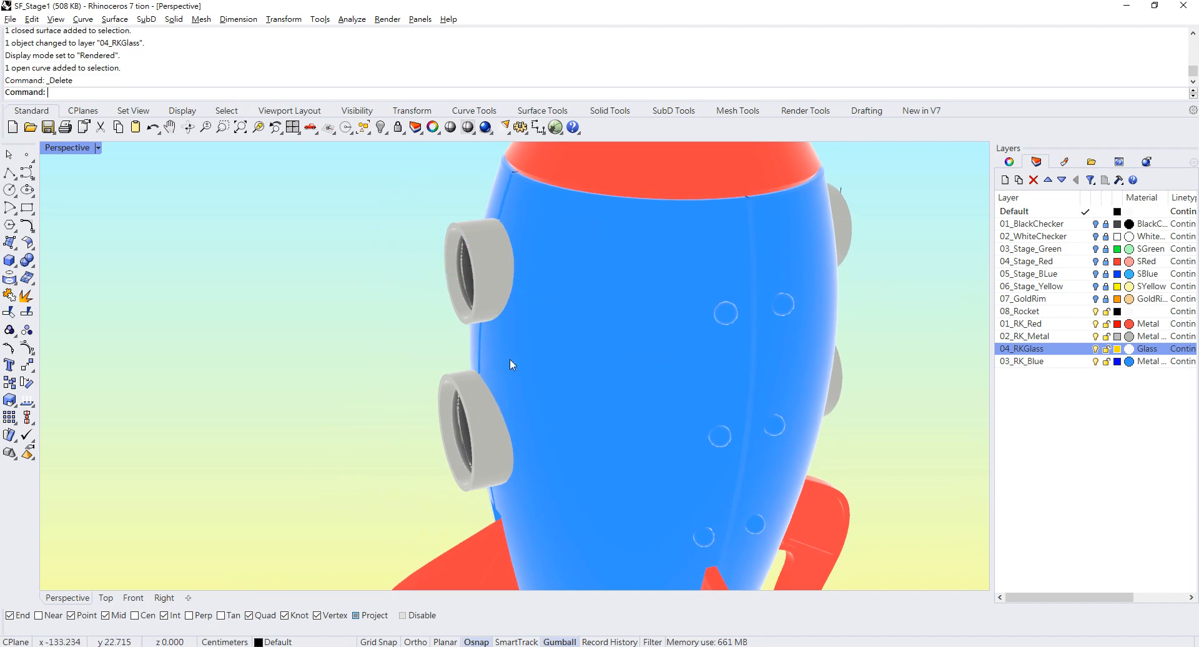
In the Front view, start a solid cylinder centered on the upper window with its radius reaching the frame's outer edge
scroll(509, 358, down, 7)
right_drag(509, 358, 574, 292)
scroll(551, 299, up, 8)
scroll(526, 291, down, 5)
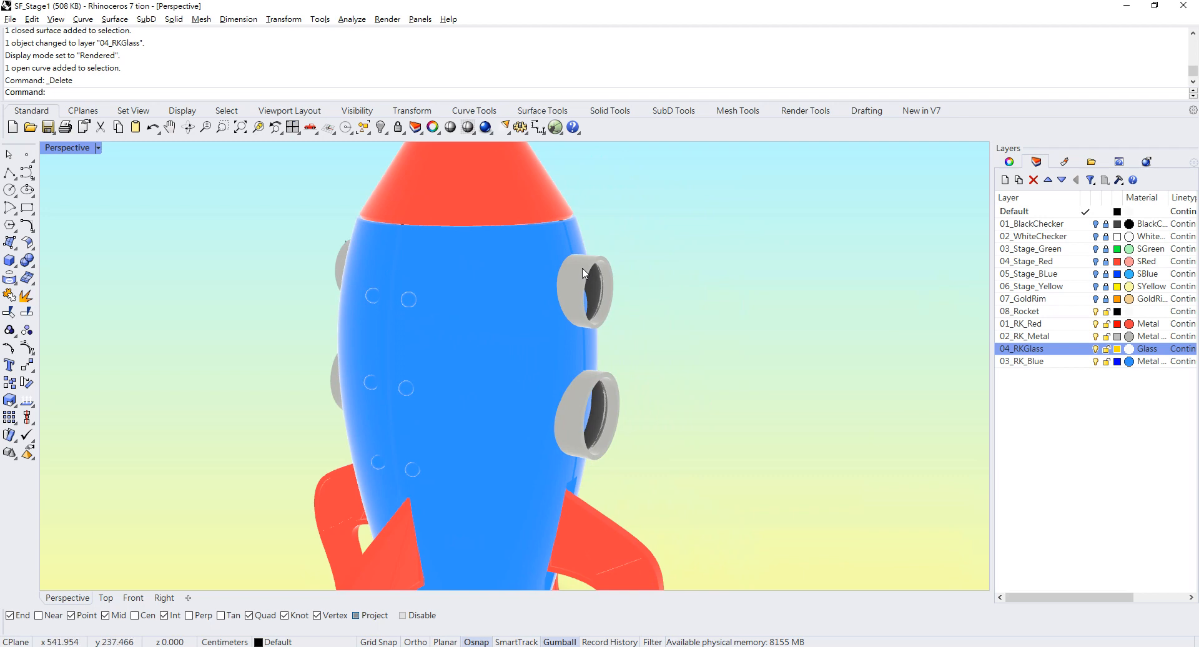
right_drag(682, 337, 412, 317)
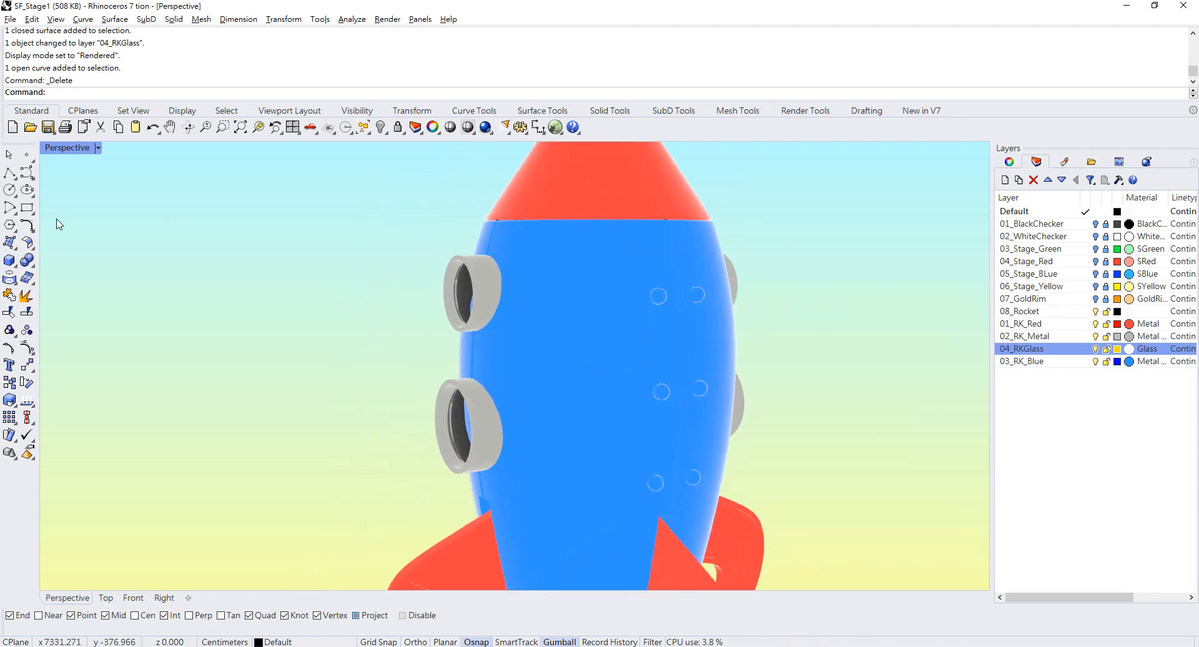
double_click(69, 148)
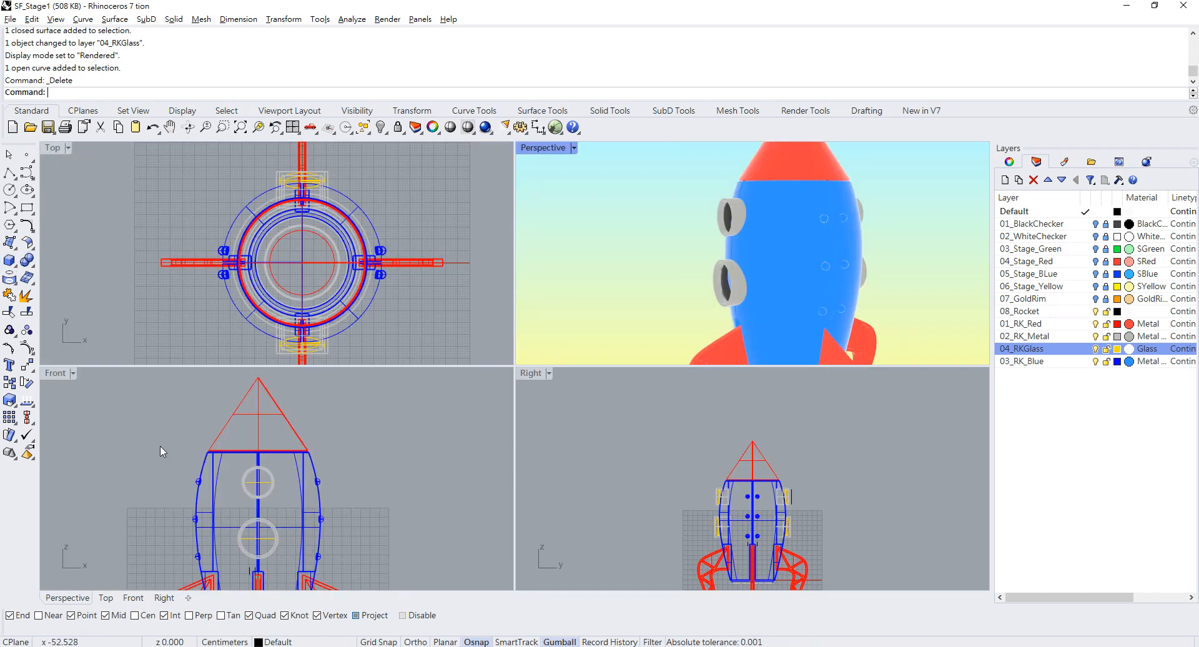
double_click(56, 375)
scroll(496, 368, up, 5)
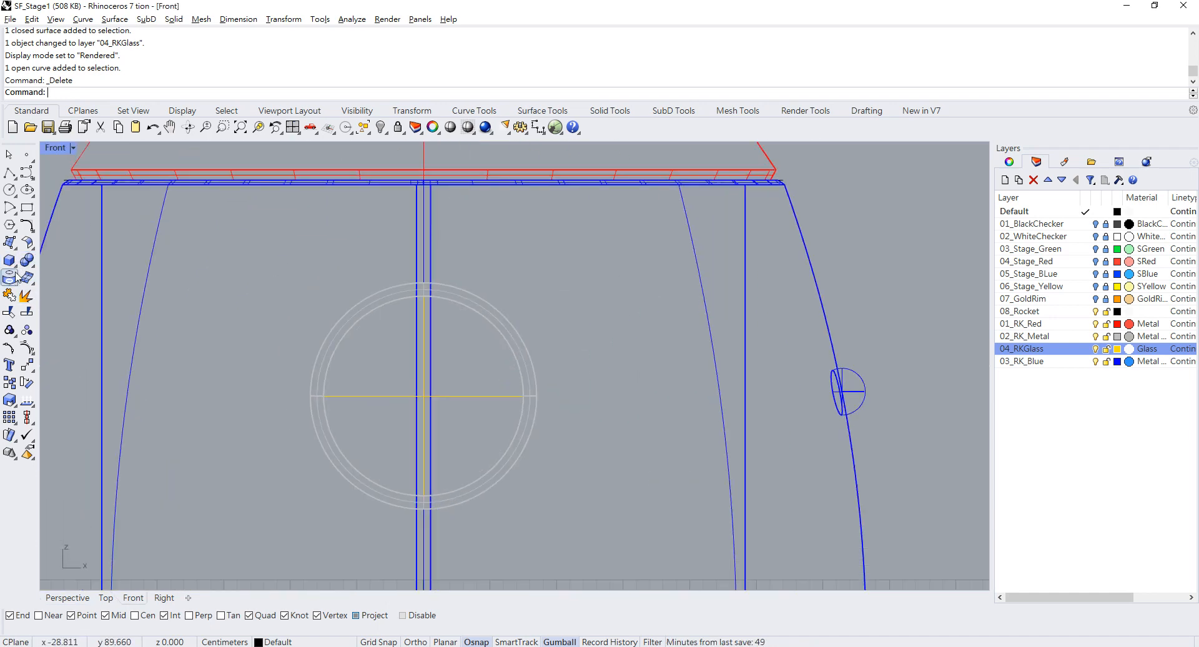
click(14, 267)
click(45, 266)
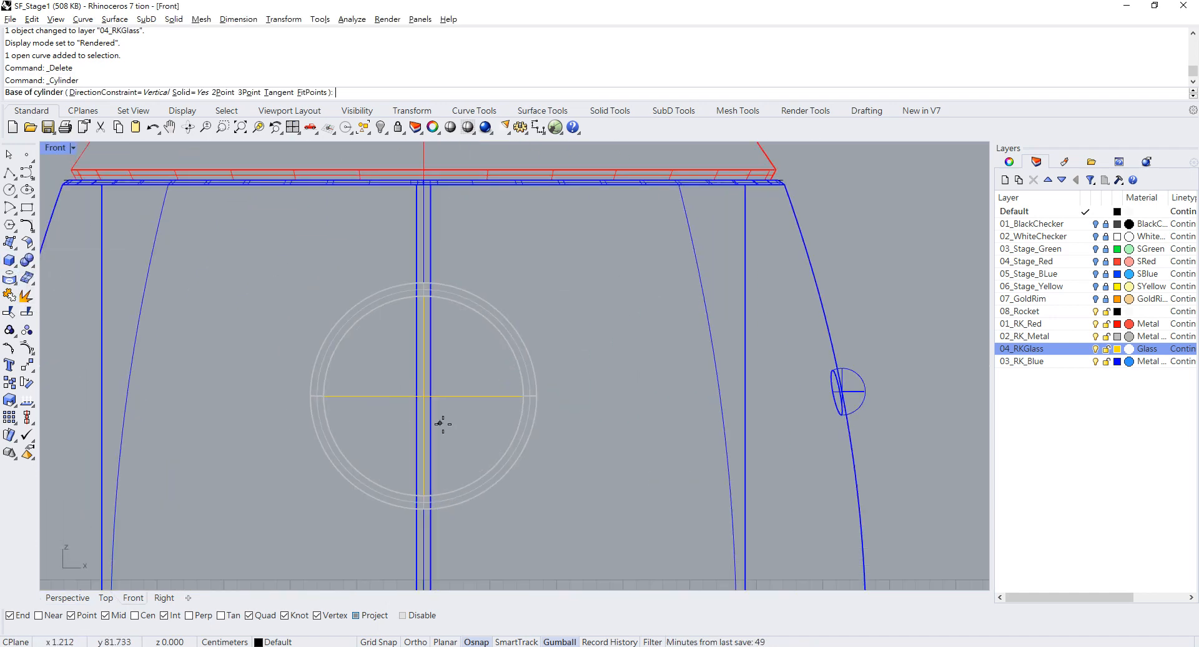
click(424, 395)
click(536, 395)
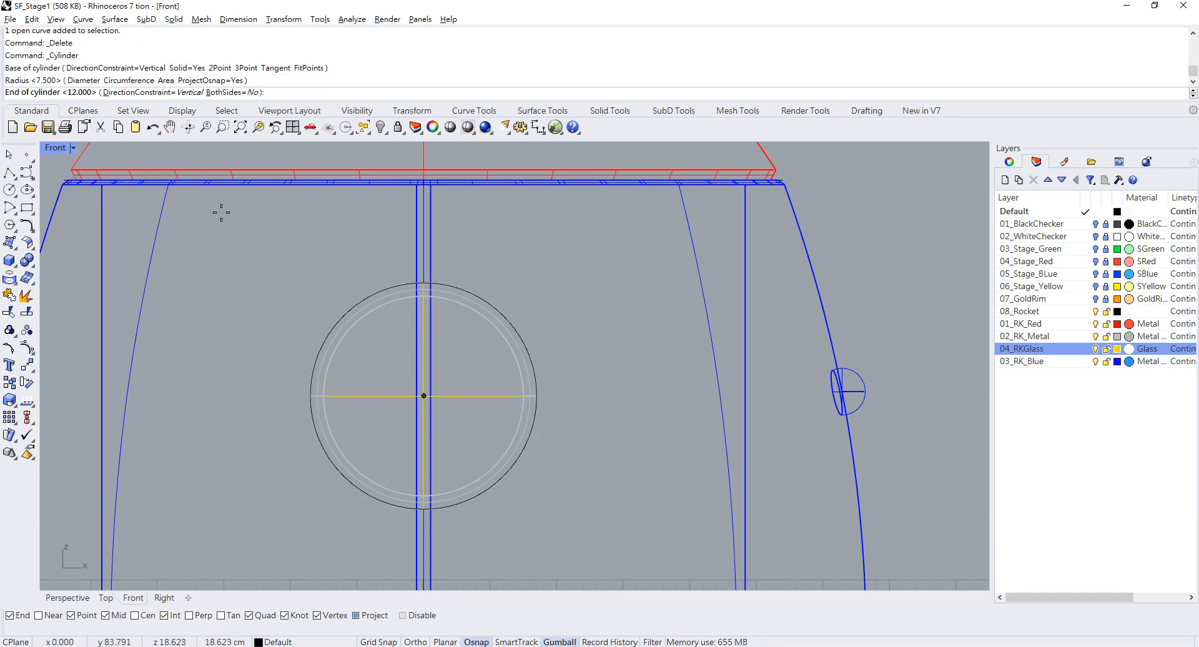
Extend the cylinder well past the rocket body and move it lengthwise so it runs through both opposite upper windows
double_click(63, 153)
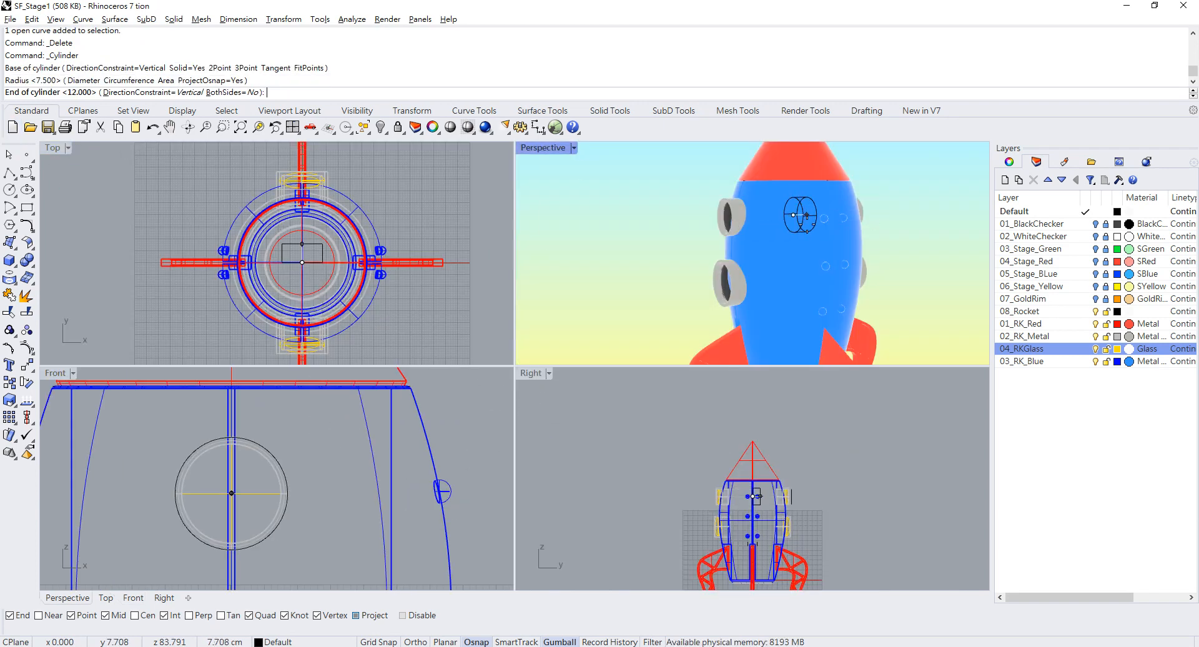
scroll(718, 235, down, 4)
click(910, 221)
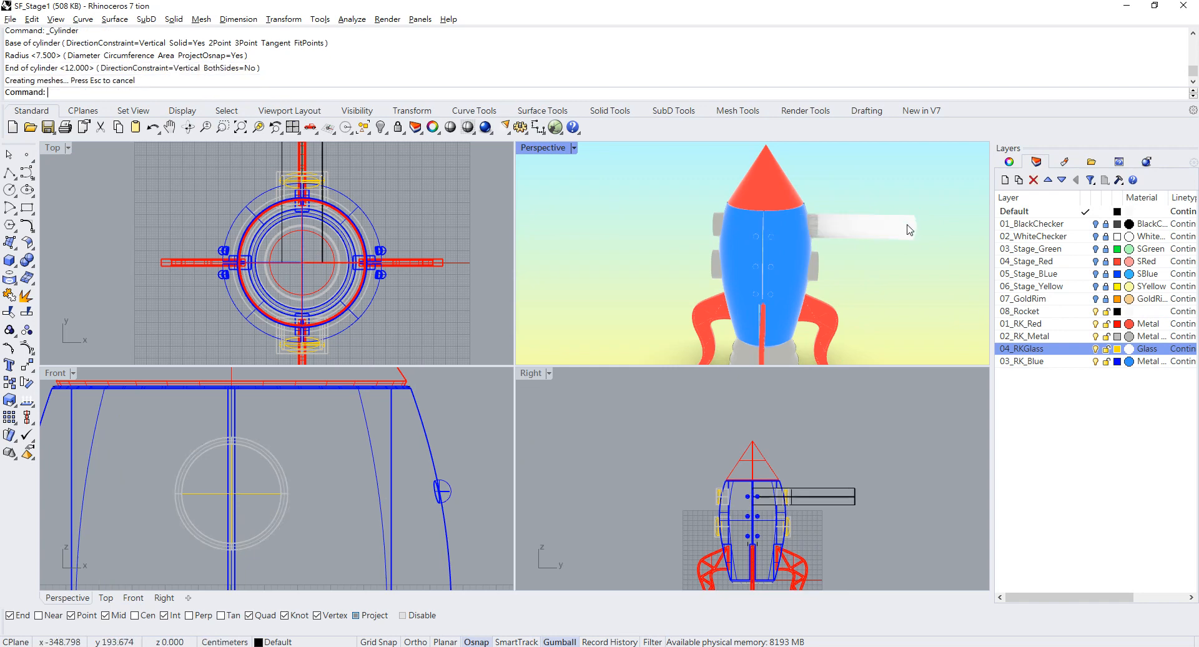
click(904, 230)
drag(884, 231, 810, 232)
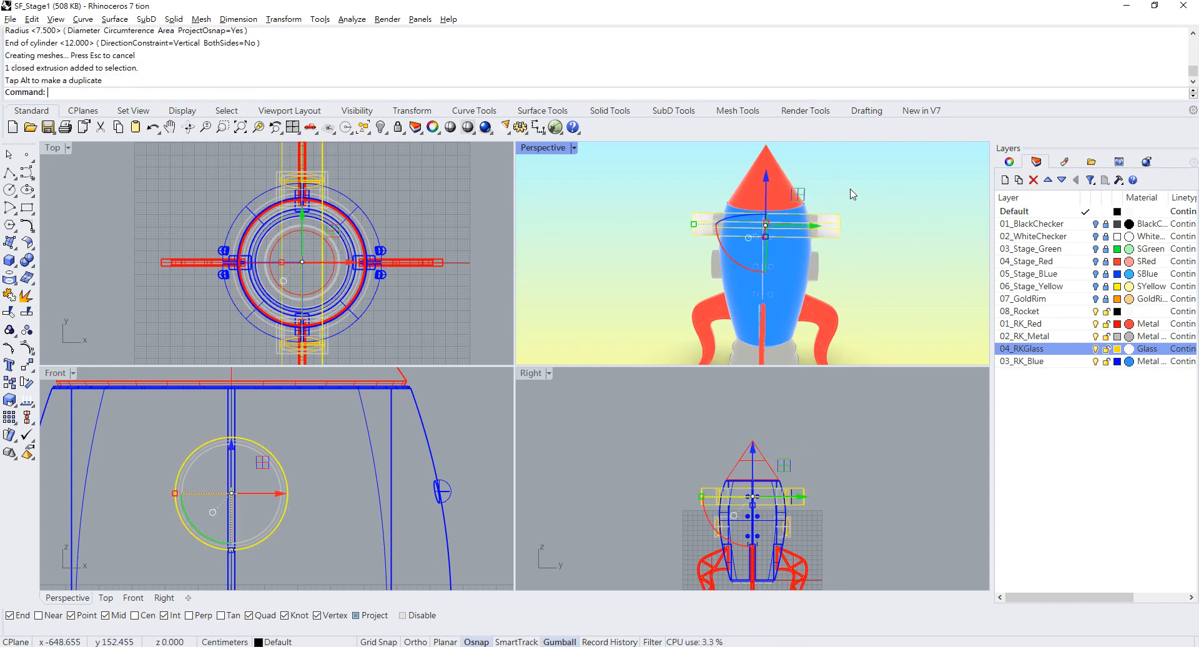
click(850, 193)
Subtract the cylinder from the blue rocket body with Boolean Difference, keeping the input objects
click(33, 269)
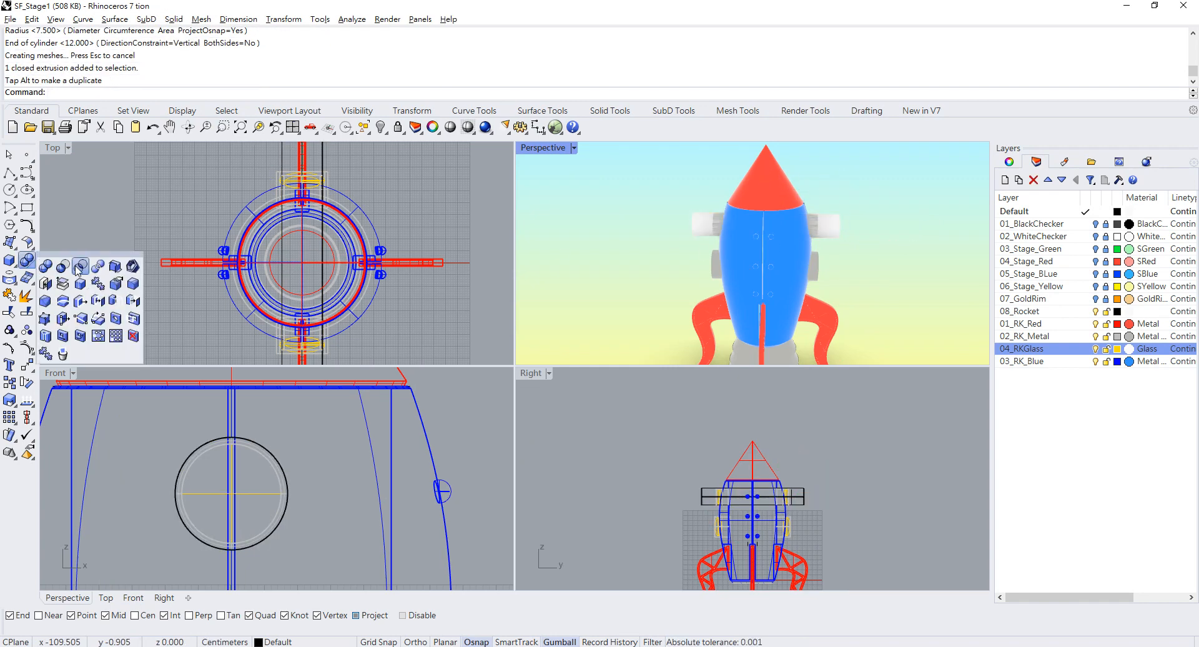
click(60, 267)
scroll(774, 244, up, 3)
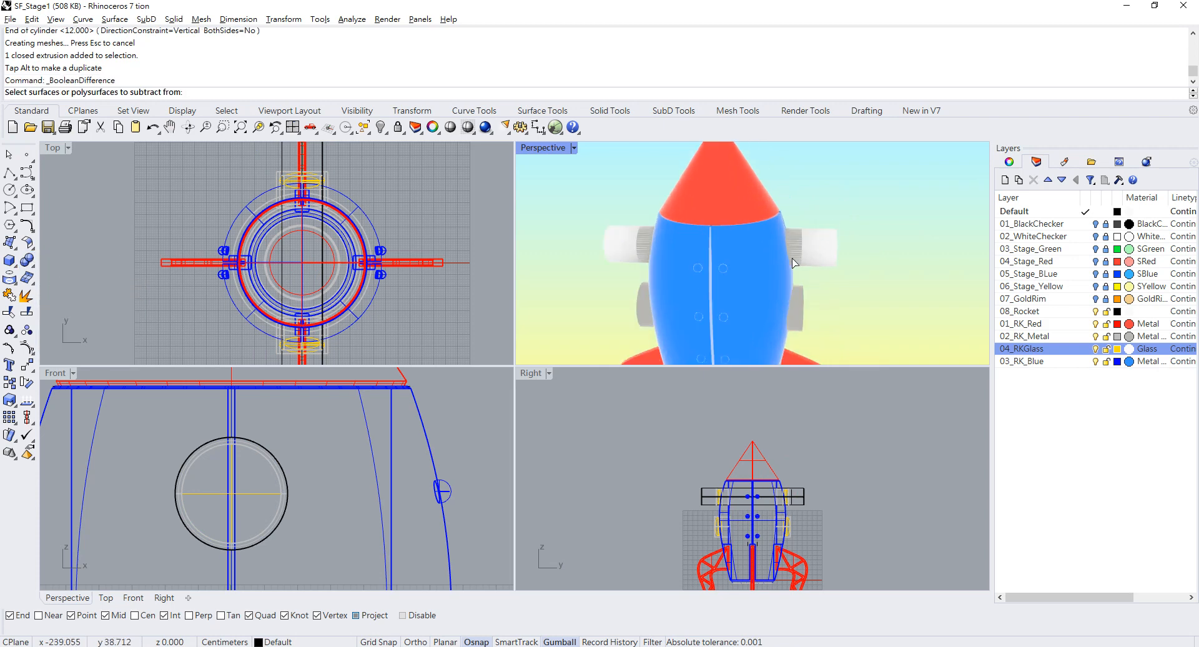
click(778, 243)
key(Return)
click(835, 255)
key(Return)
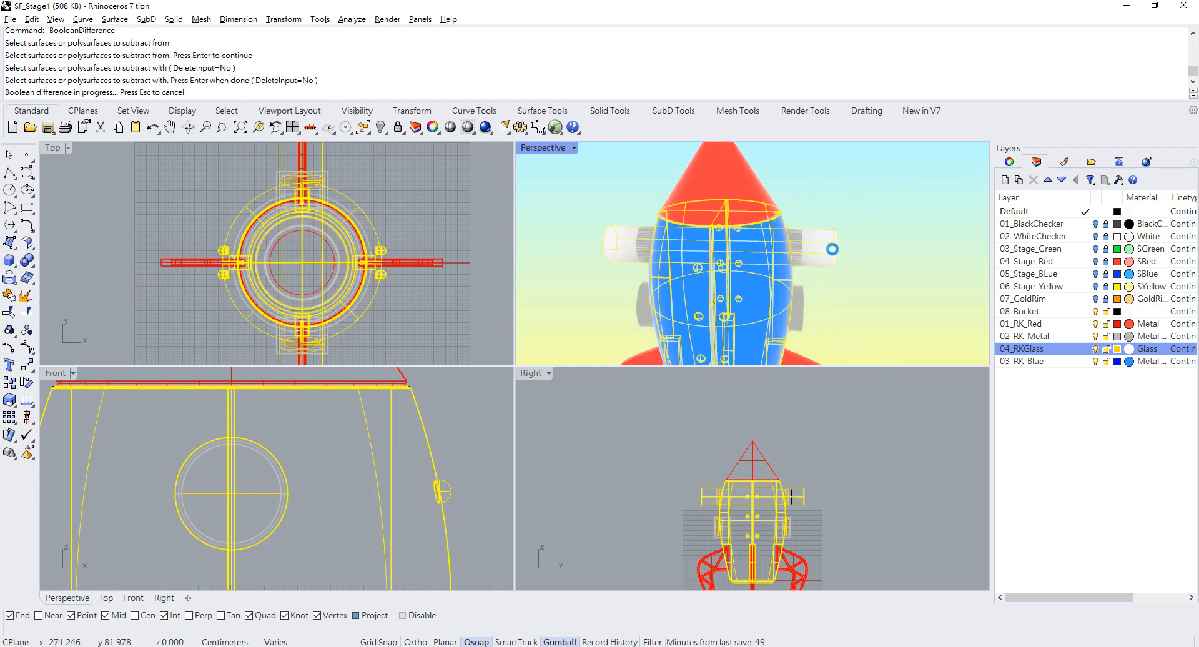
key(Delete)
right_drag(835, 256, 705, 229)
scroll(731, 241, up, 7)
scroll(714, 256, down, 2)
scroll(613, 242, down, 5)
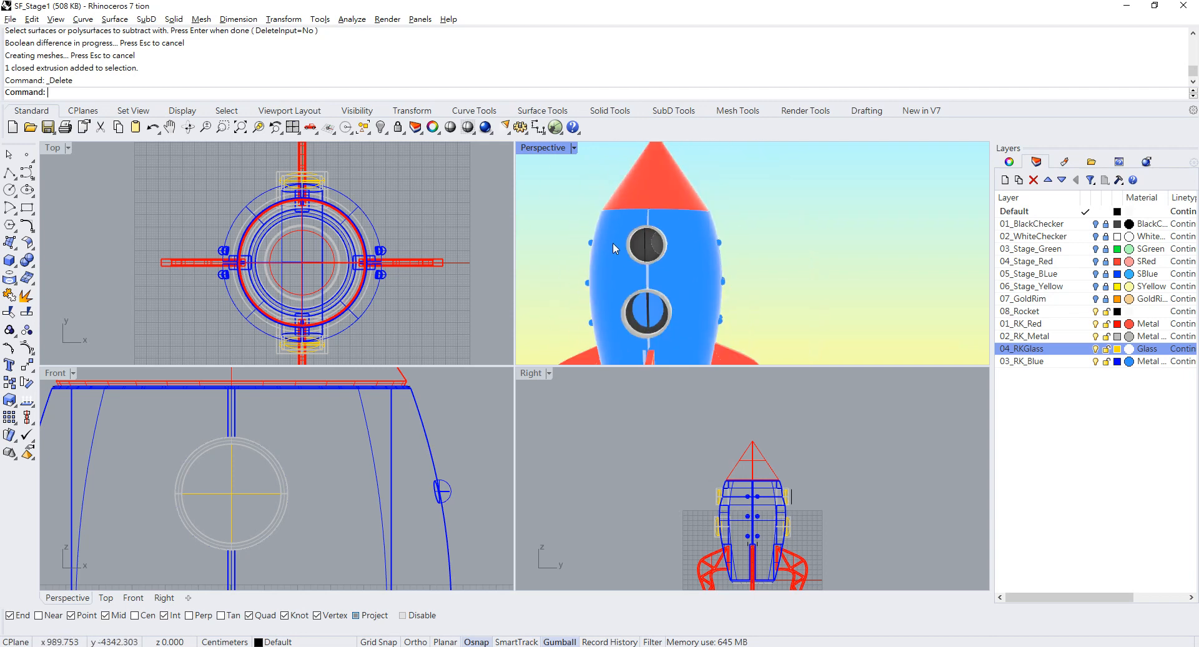
right_drag(613, 242, 790, 270)
key(ctrl+z)
Delete the cutting cylinder and the leftover open curve in front of the opposite upper window
click(787, 264)
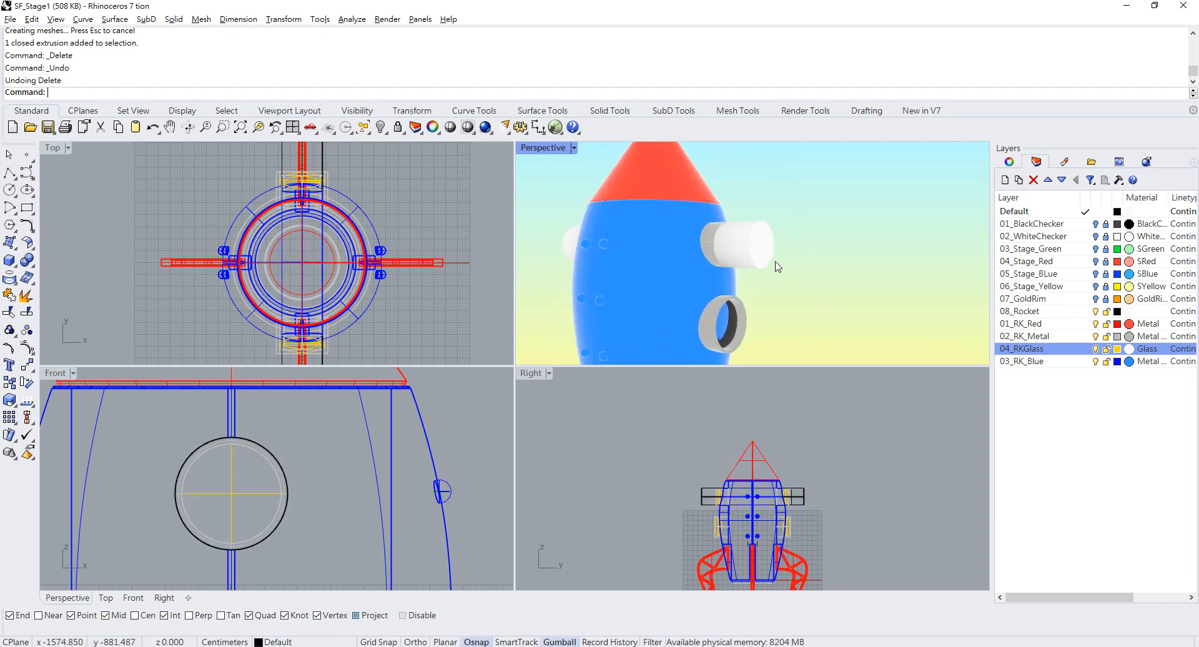
click(775, 252)
key(Delete)
double_click(552, 149)
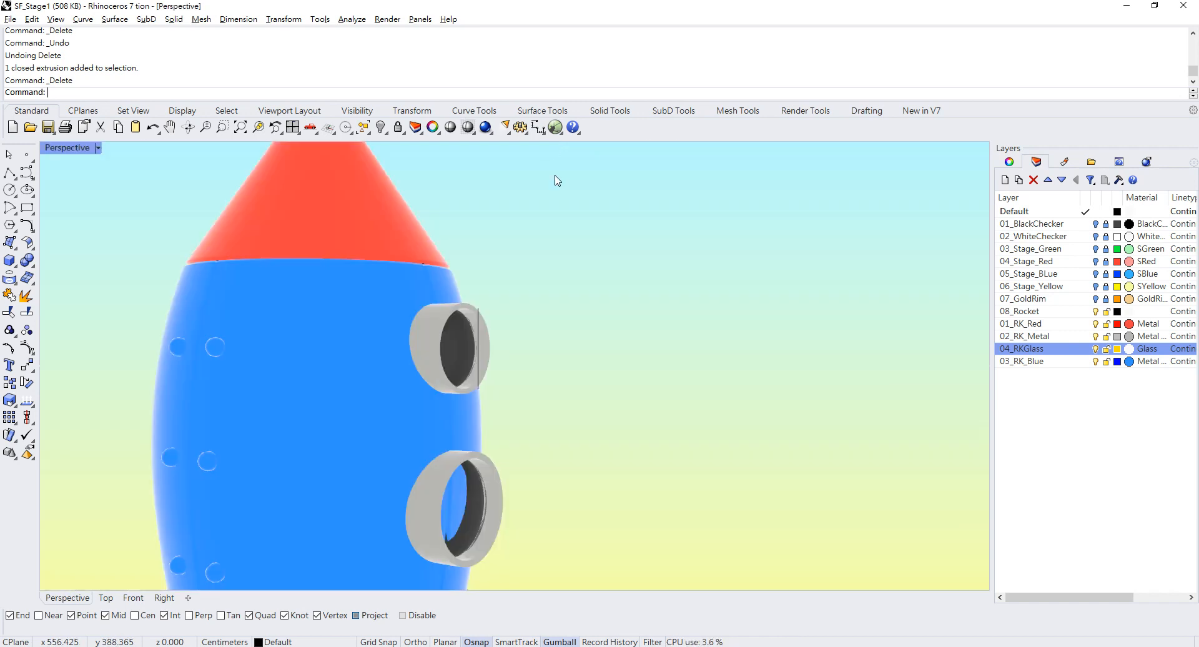
scroll(599, 310, up, 2)
click(566, 316)
key(Delete)
Change the Metal material color of layer 01_RK_Red to dark red on the HSV color wheel
scroll(605, 321, down, 8)
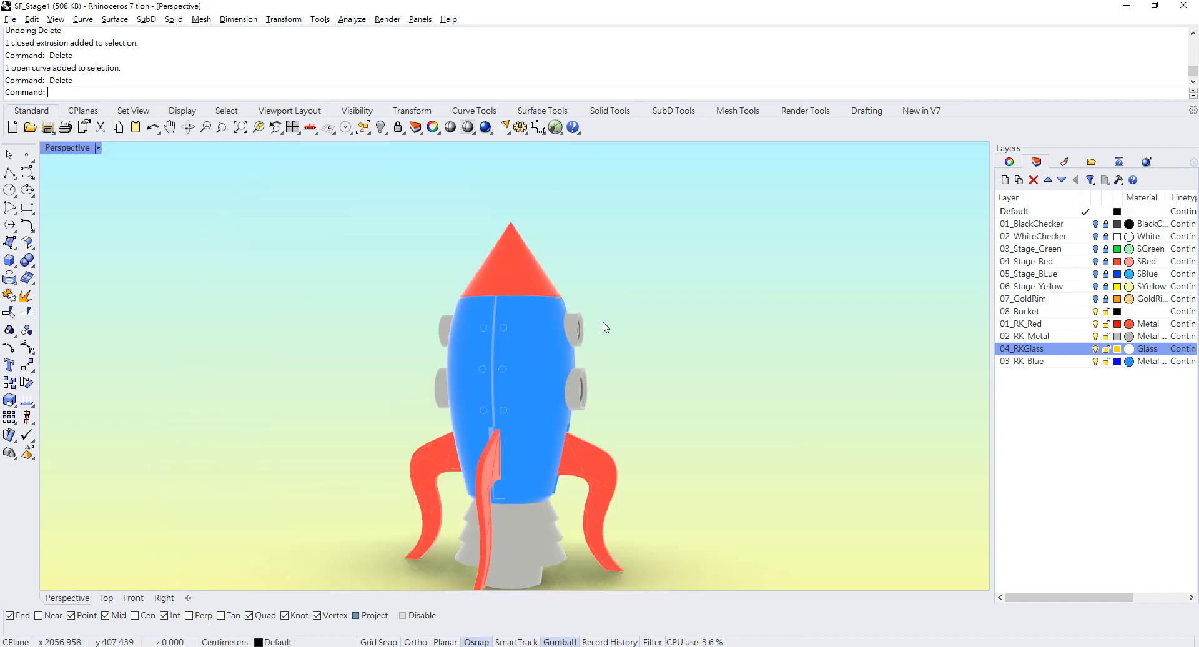
right_drag(604, 321, 521, 337)
shift+right_drag(561, 382, 600, 331)
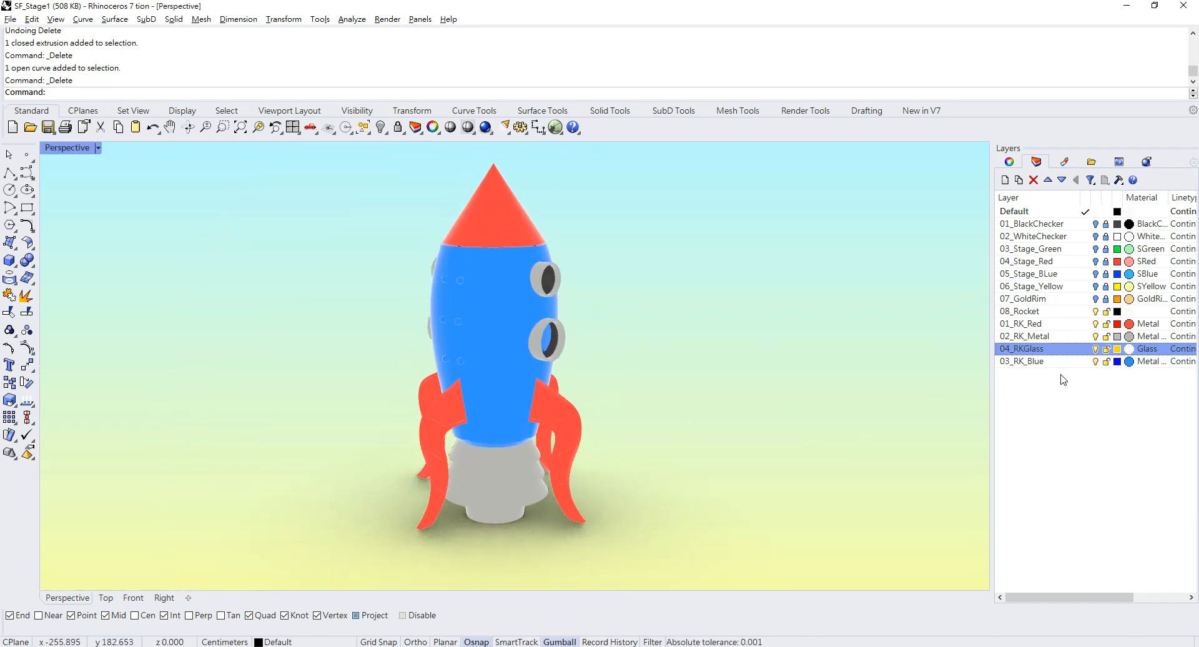
right_drag(710, 366, 497, 343)
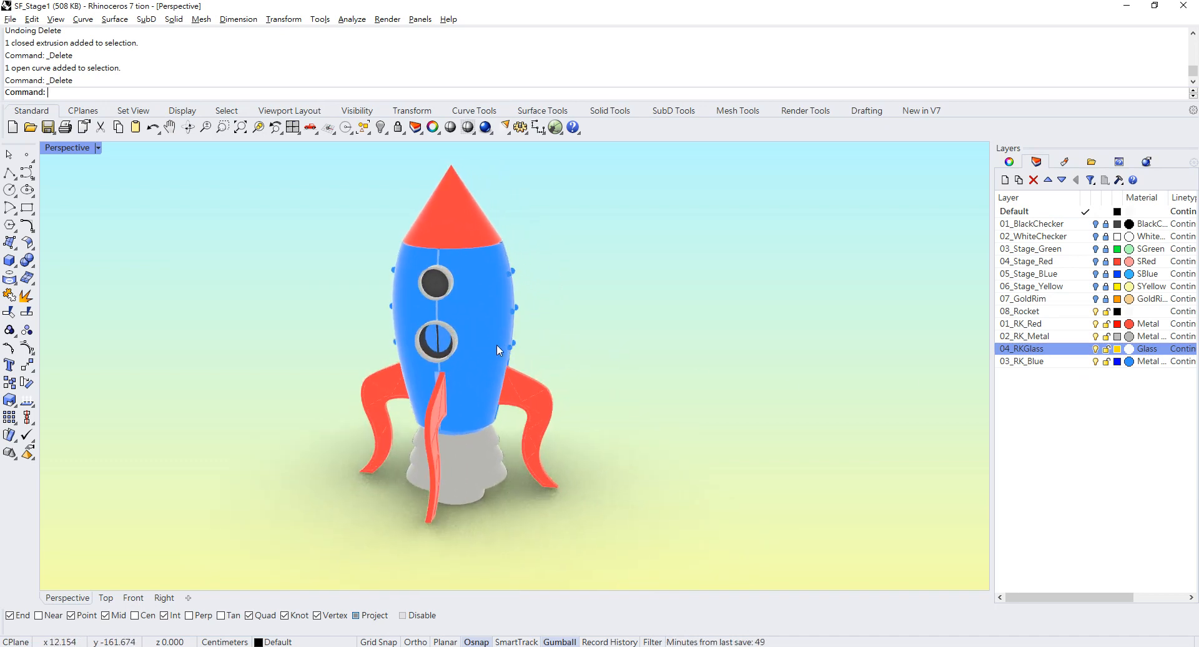
click(1128, 324)
click(867, 336)
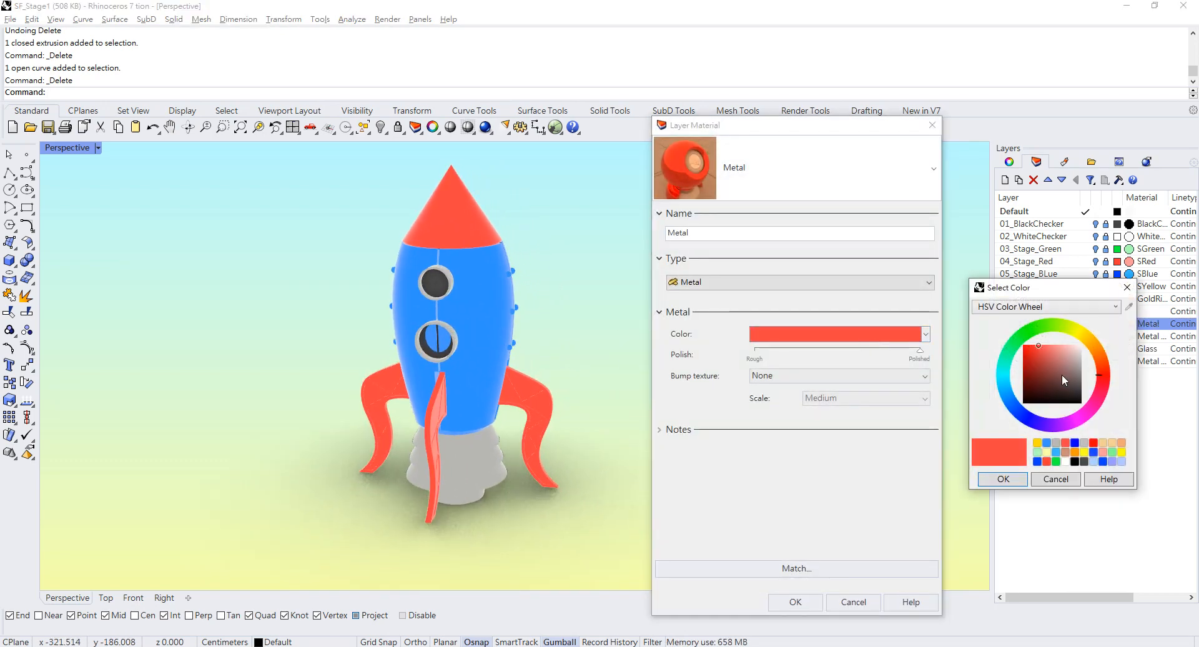
click(1022, 362)
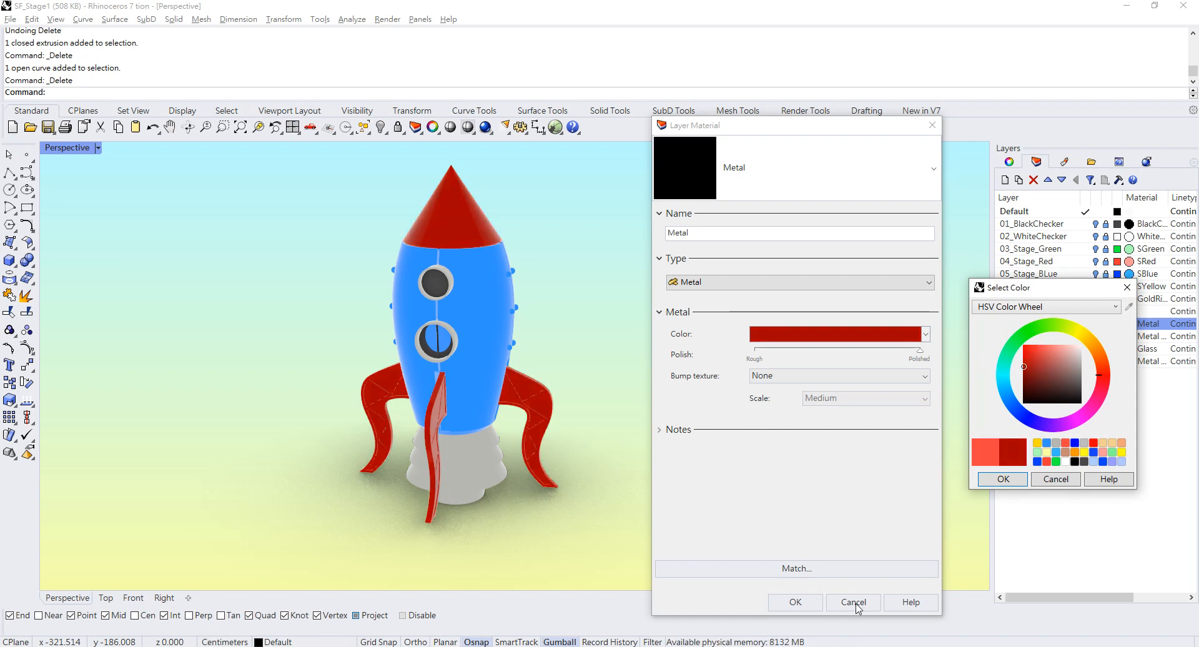
click(1010, 479)
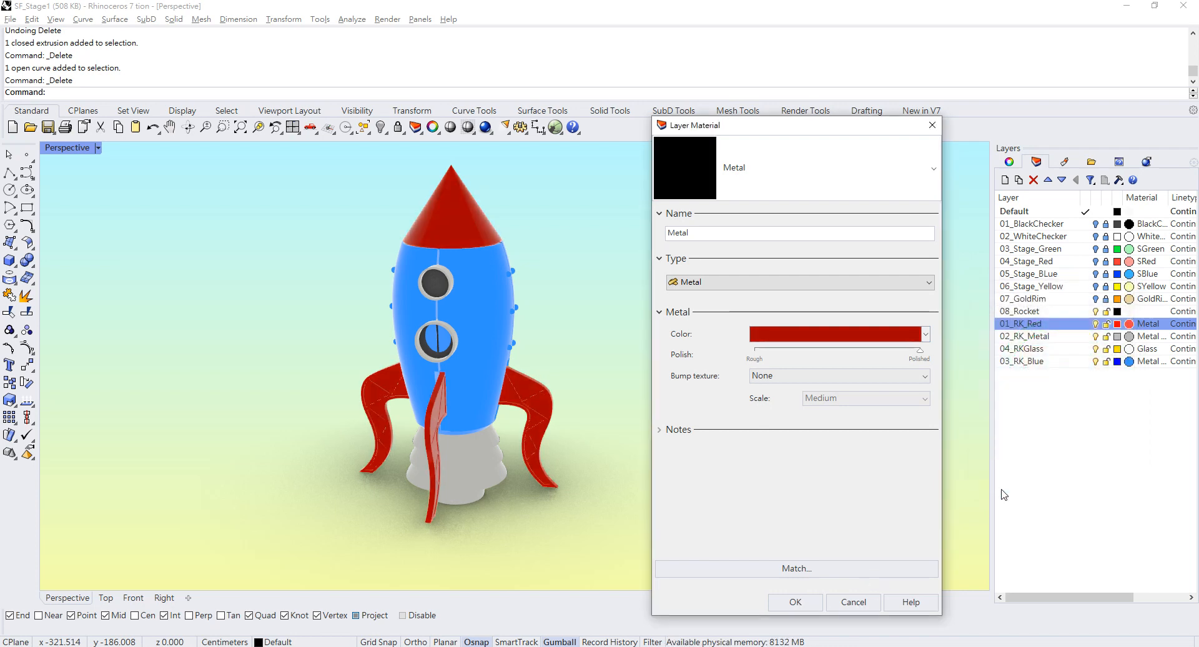
click(798, 604)
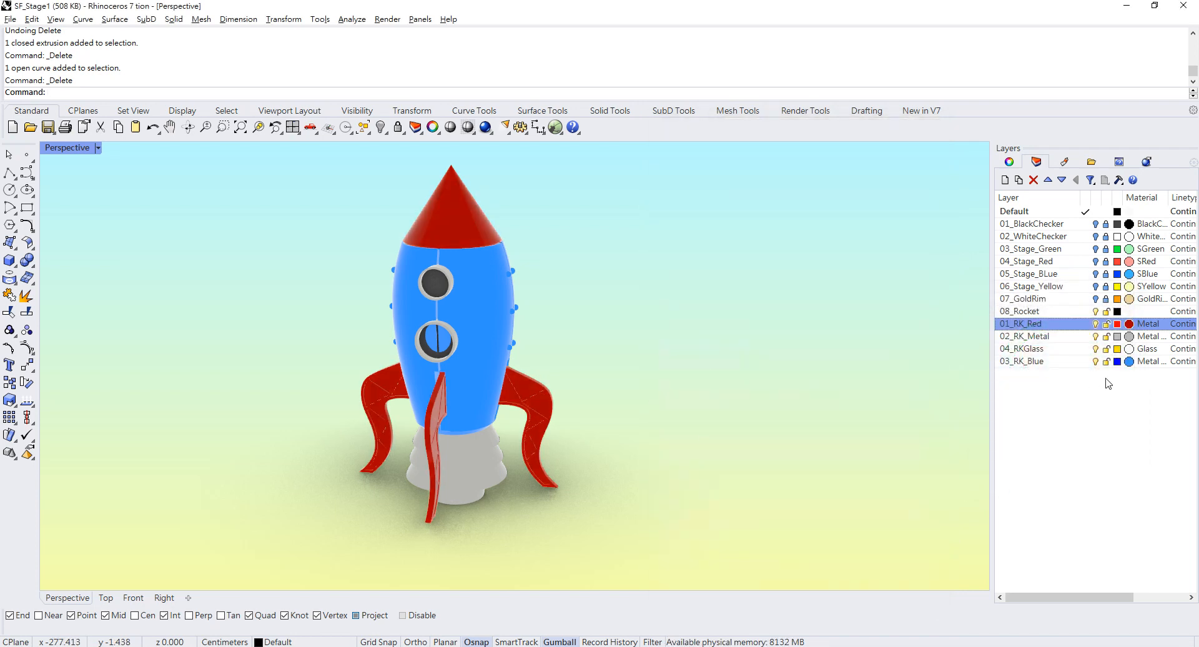
Change the Metal material color of layer 02_RK_Metal to a darker gray on the HSV color wheel
click(1129, 337)
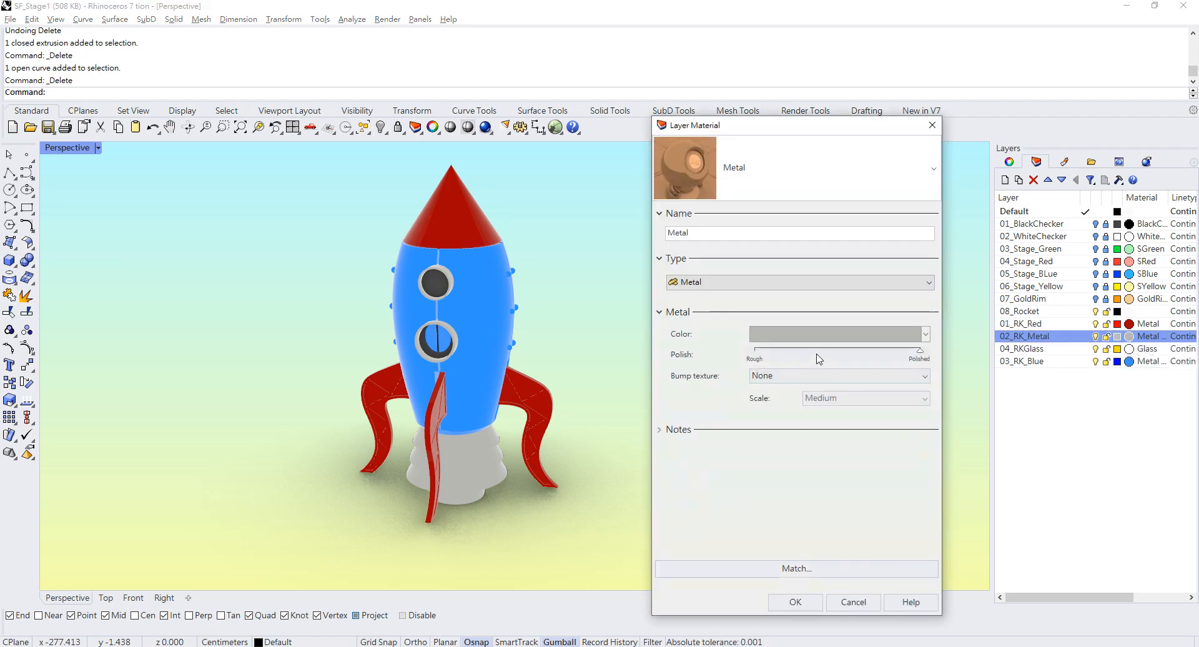
click(835, 334)
click(1085, 376)
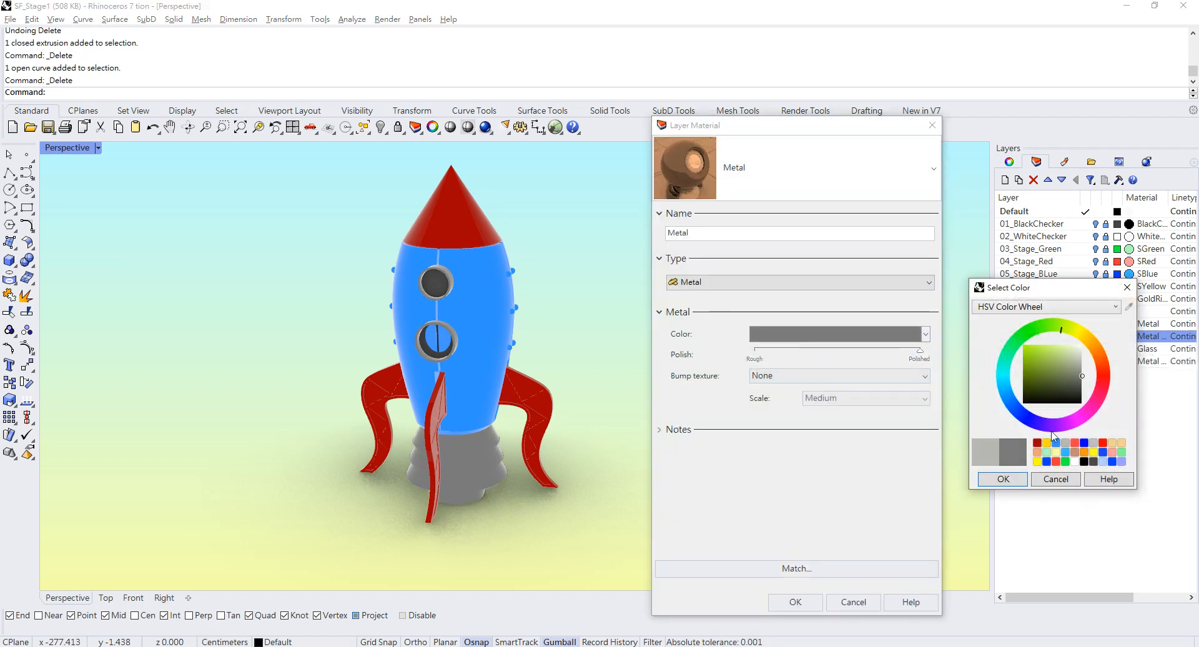
click(1015, 484)
click(795, 602)
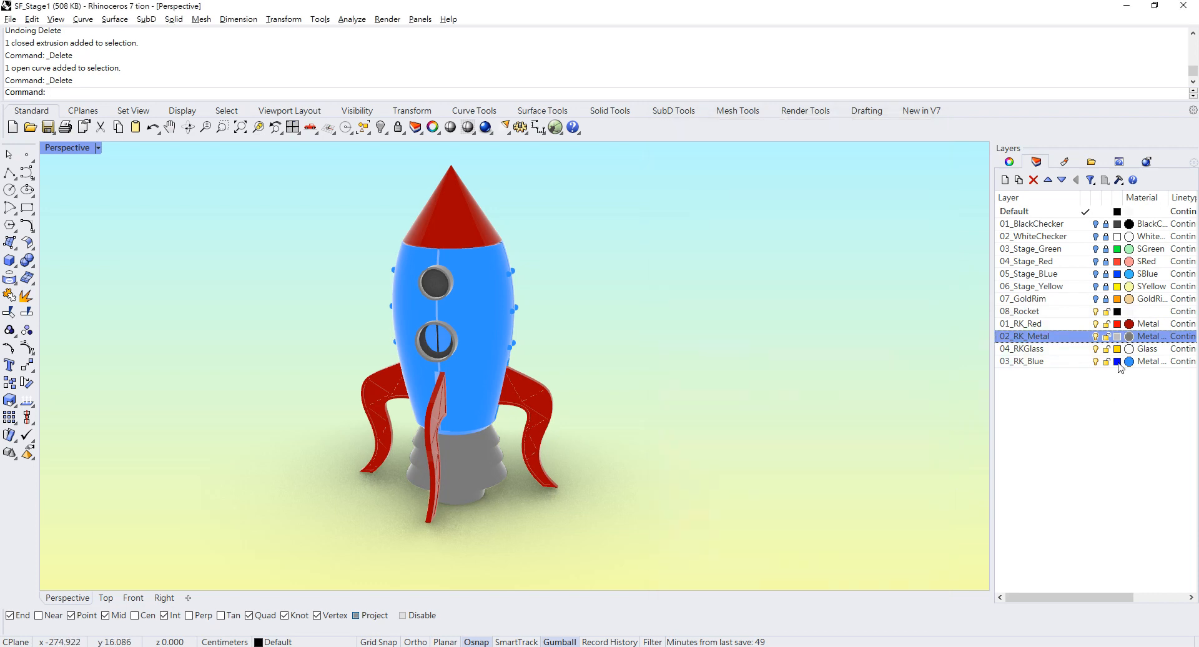
Review the Glass material settings of layer 04_RKGlass and examine the upper and lower windows in the rendered view
click(1129, 349)
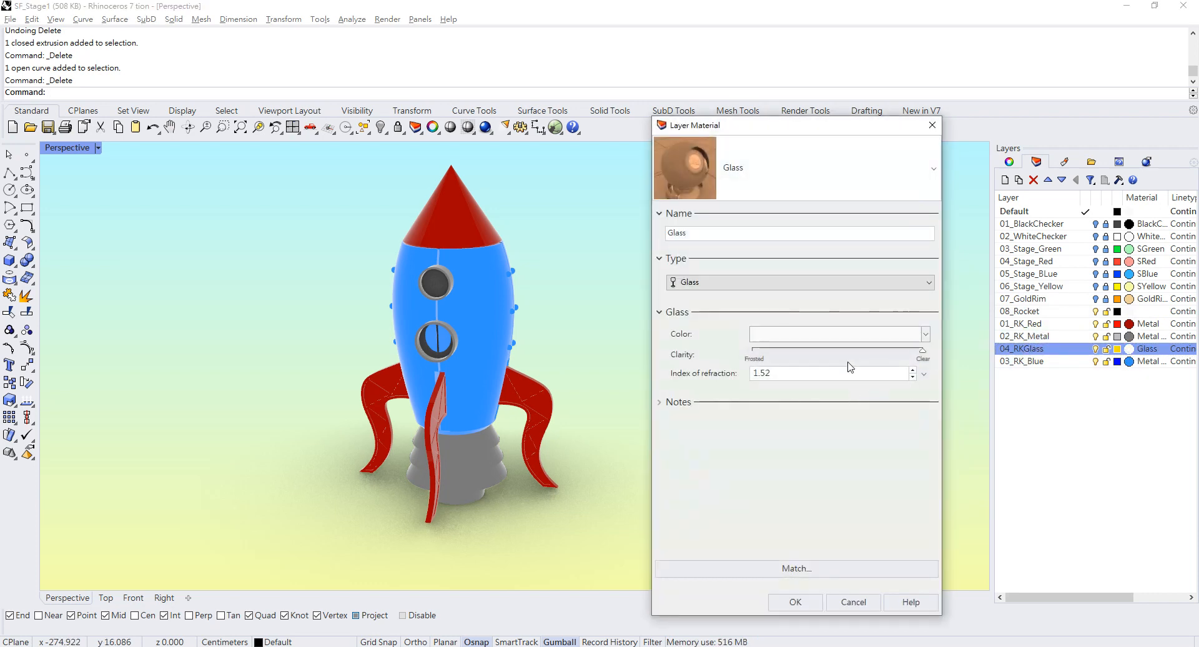
click(795, 602)
right_drag(656, 369, 679, 364)
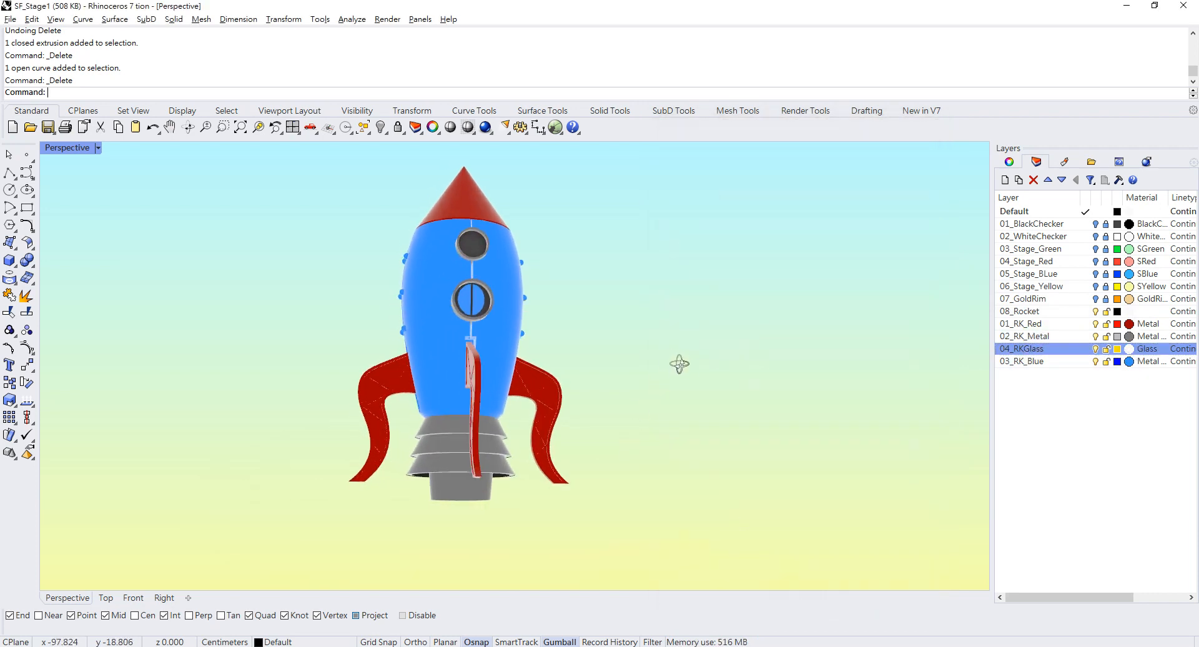
scroll(508, 290, up, 6)
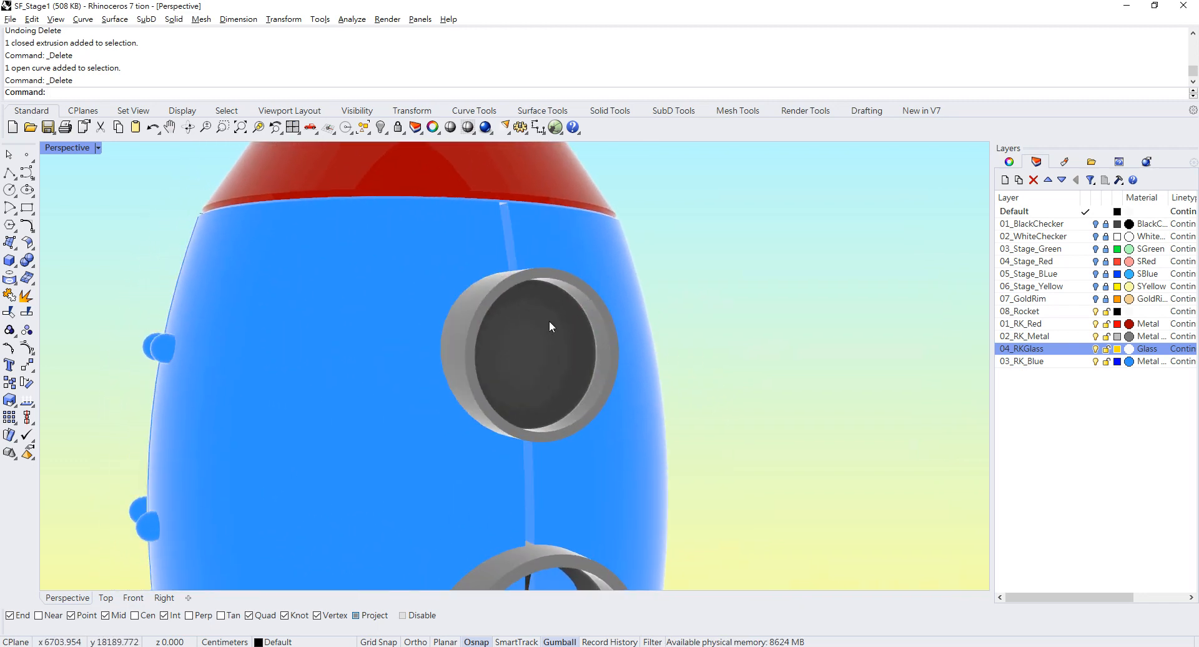
scroll(549, 321, down, 6)
right_drag(503, 316, 633, 337)
click(633, 337)
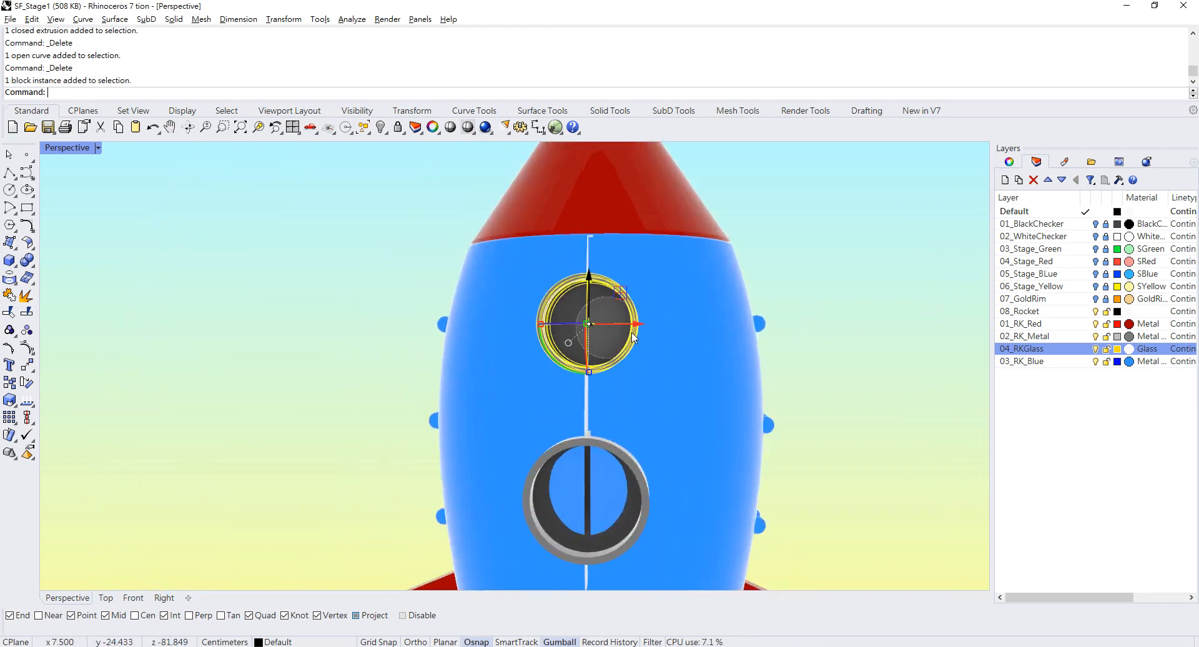
key(Escape)
scroll(719, 301, down, 4)
scroll(688, 310, up, 6)
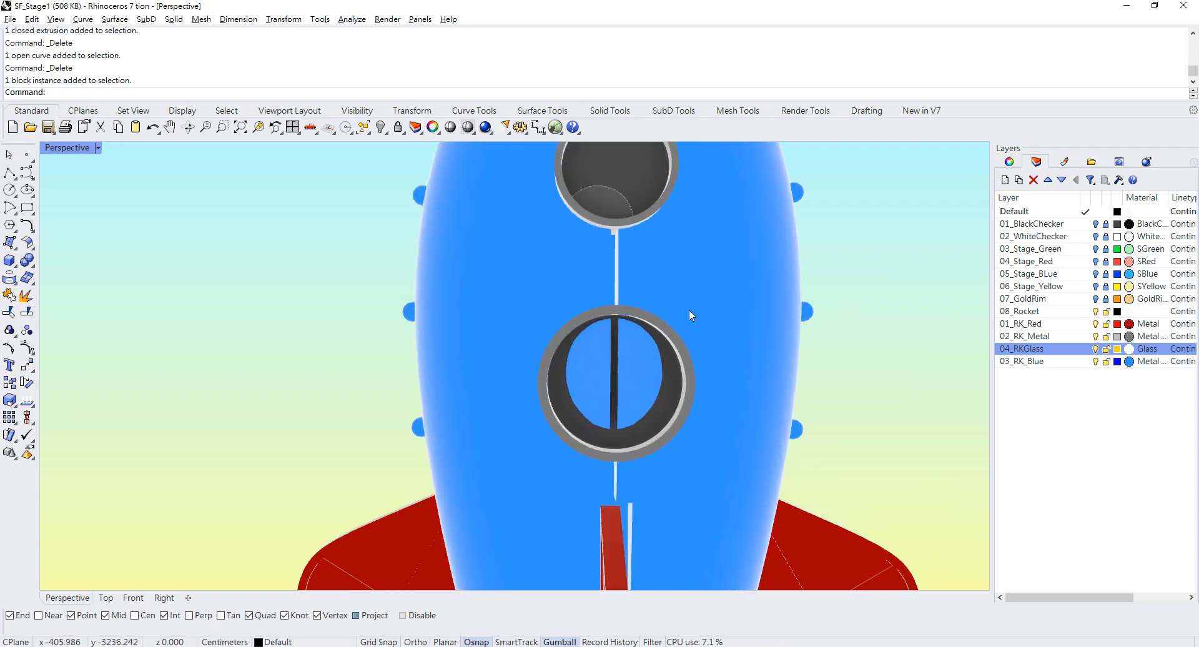
Draw a horizontal line across the full outer diameter of the lower window ring in the Front view
right_drag(672, 345, 609, 256)
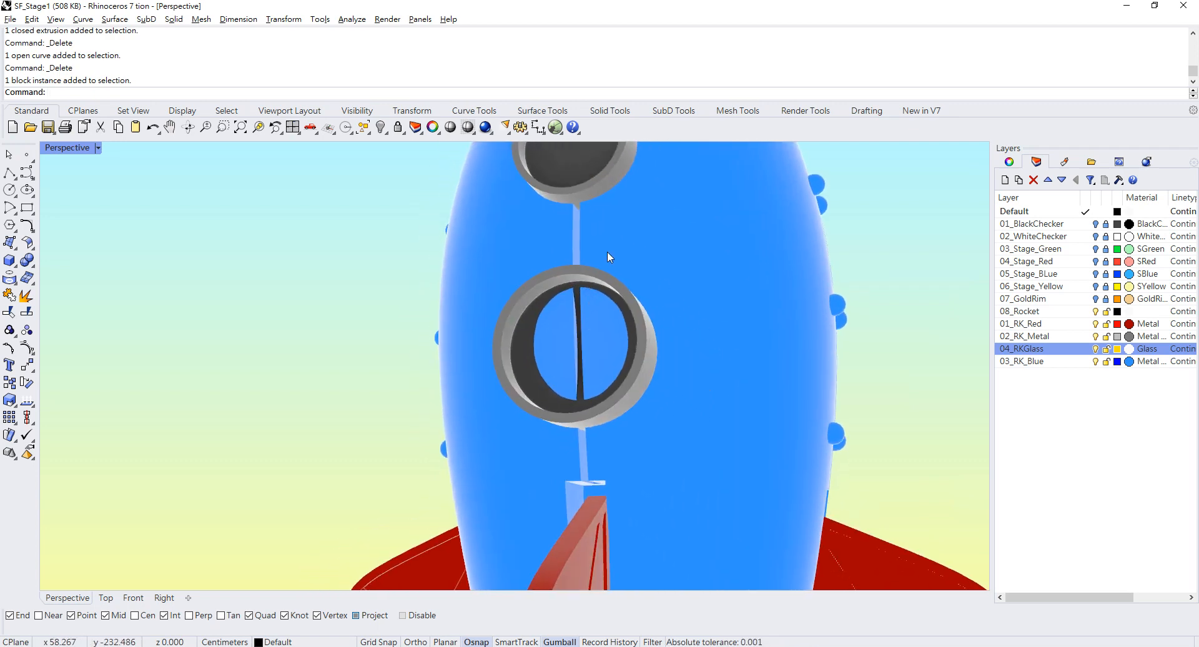
double_click(63, 149)
double_click(55, 373)
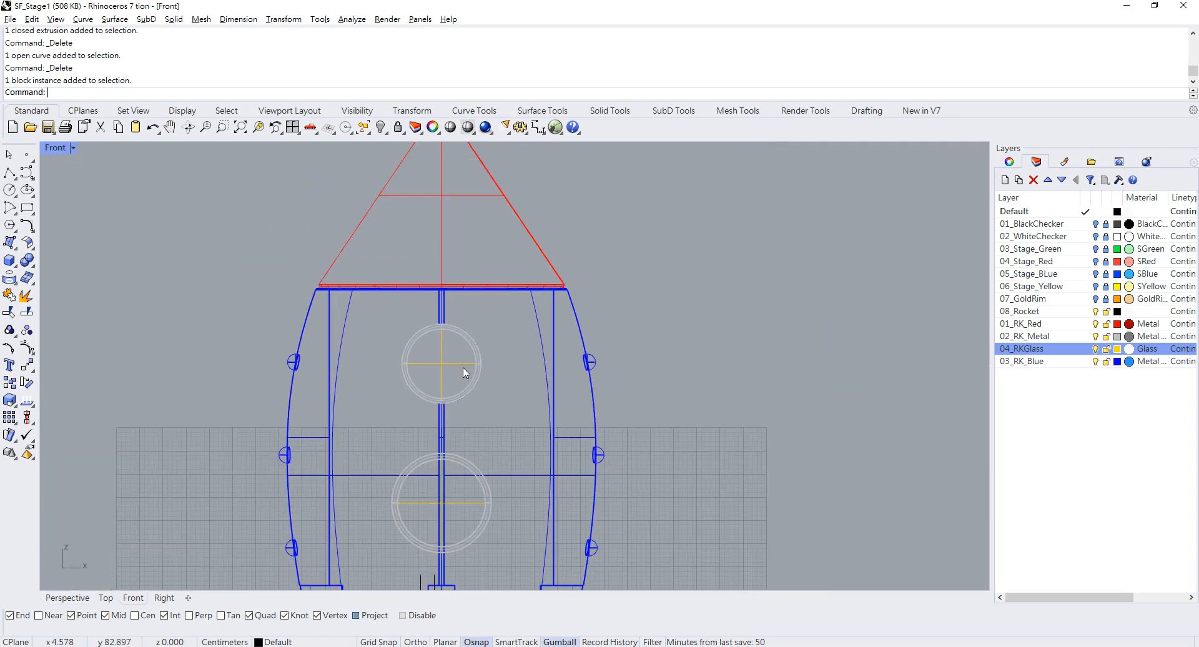
scroll(451, 388, up, 5)
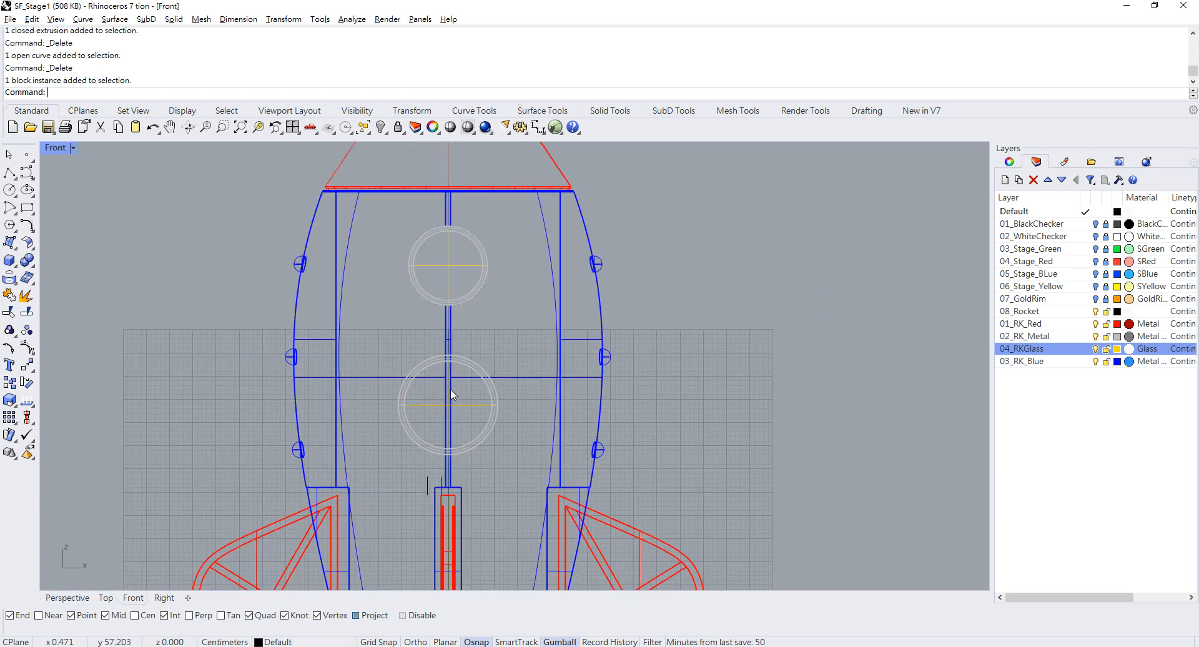
click(15, 267)
click(45, 266)
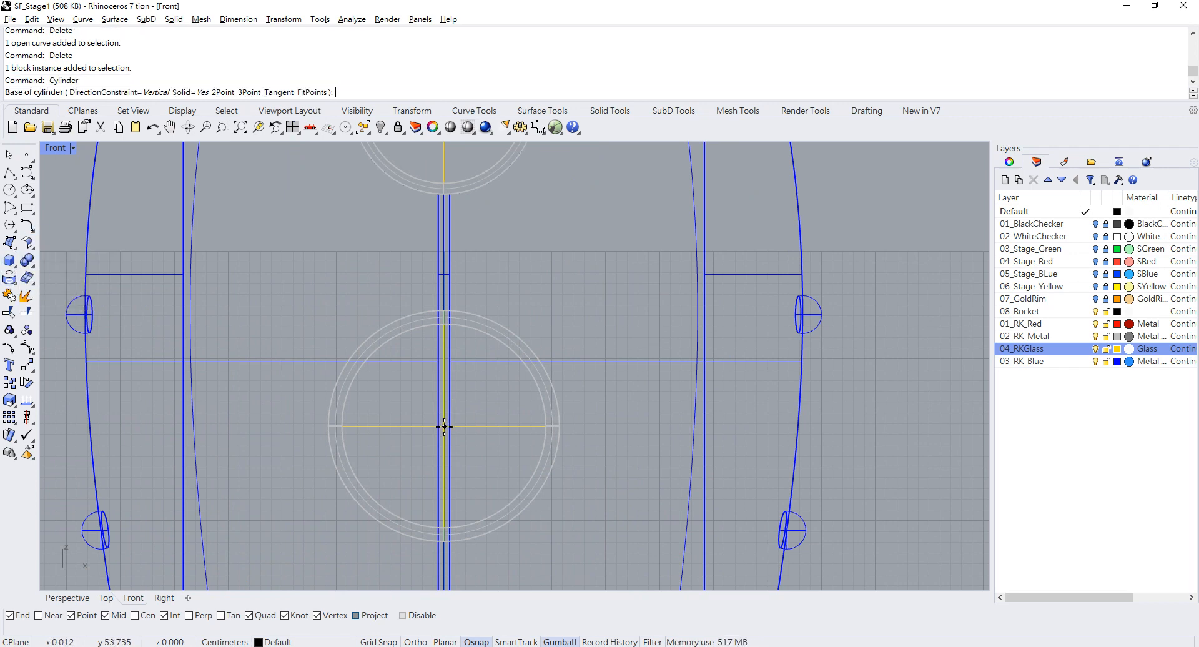
scroll(444, 427, up, 1)
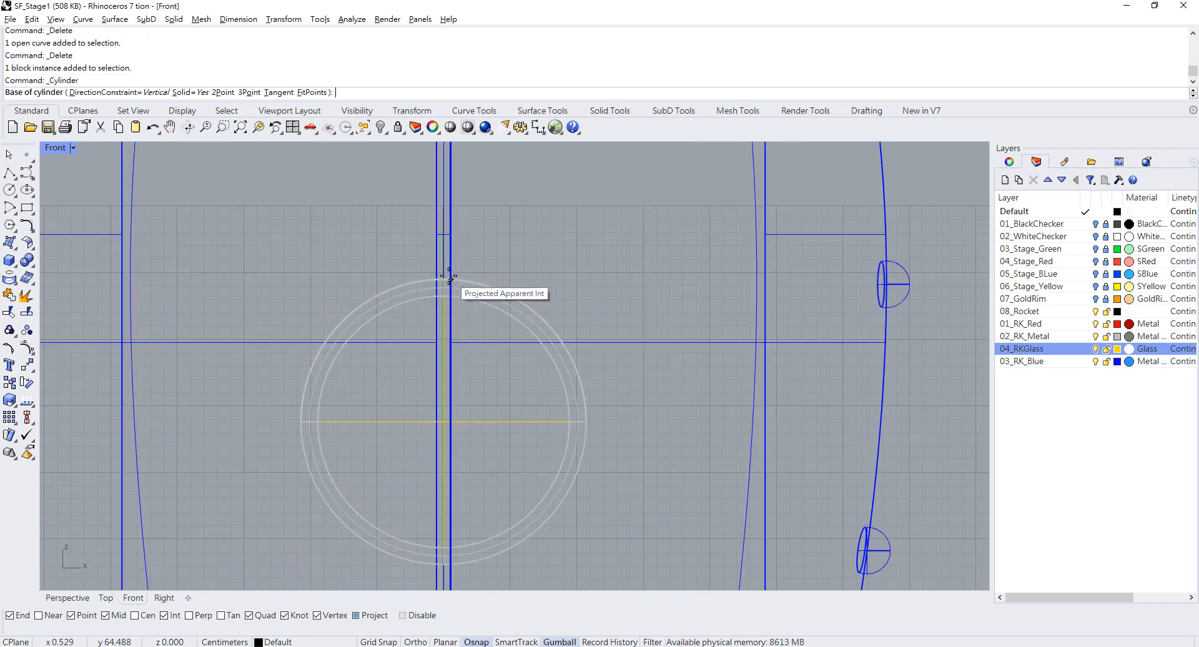
click(9, 173)
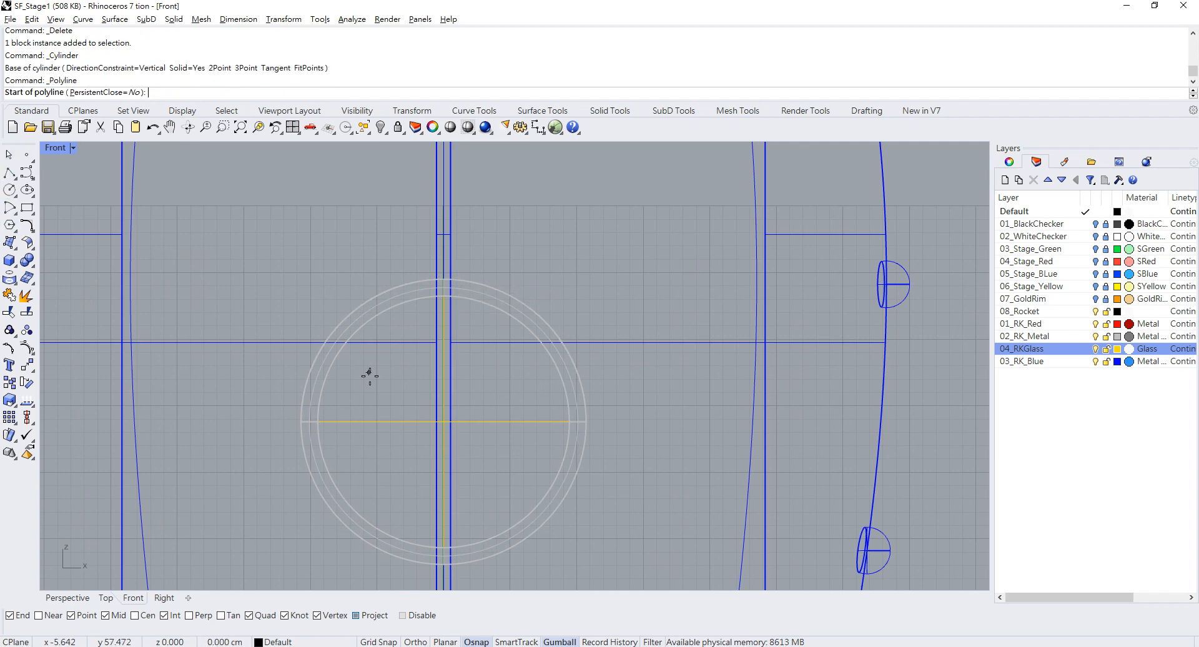
click(301, 421)
click(587, 422)
key(Return)
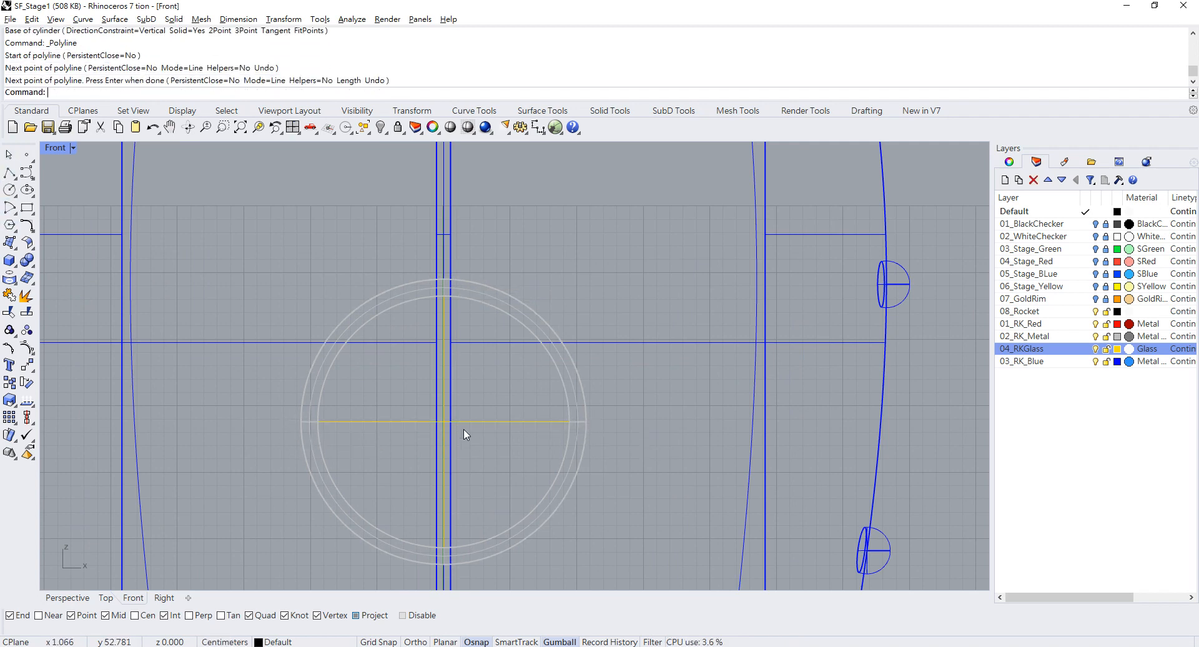
Create a solid cylinder about 117 cm long, centered on the lower window ring and reaching its outer edge, along the window axis
click(18, 267)
click(47, 268)
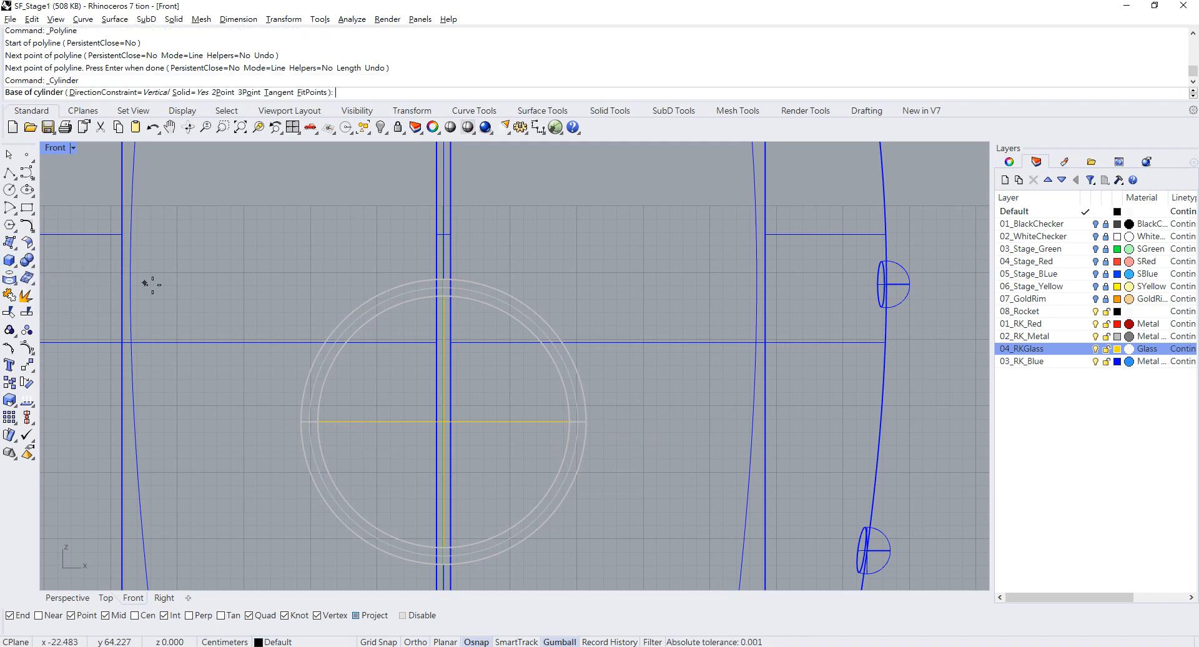
click(444, 422)
click(586, 422)
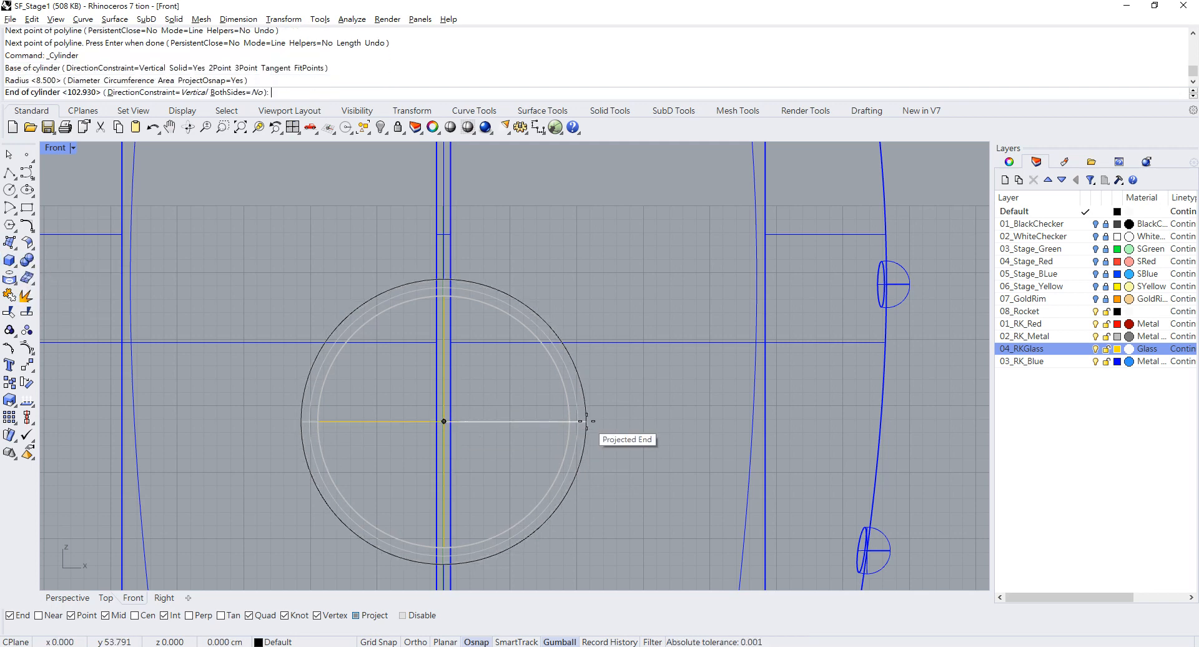
double_click(55, 151)
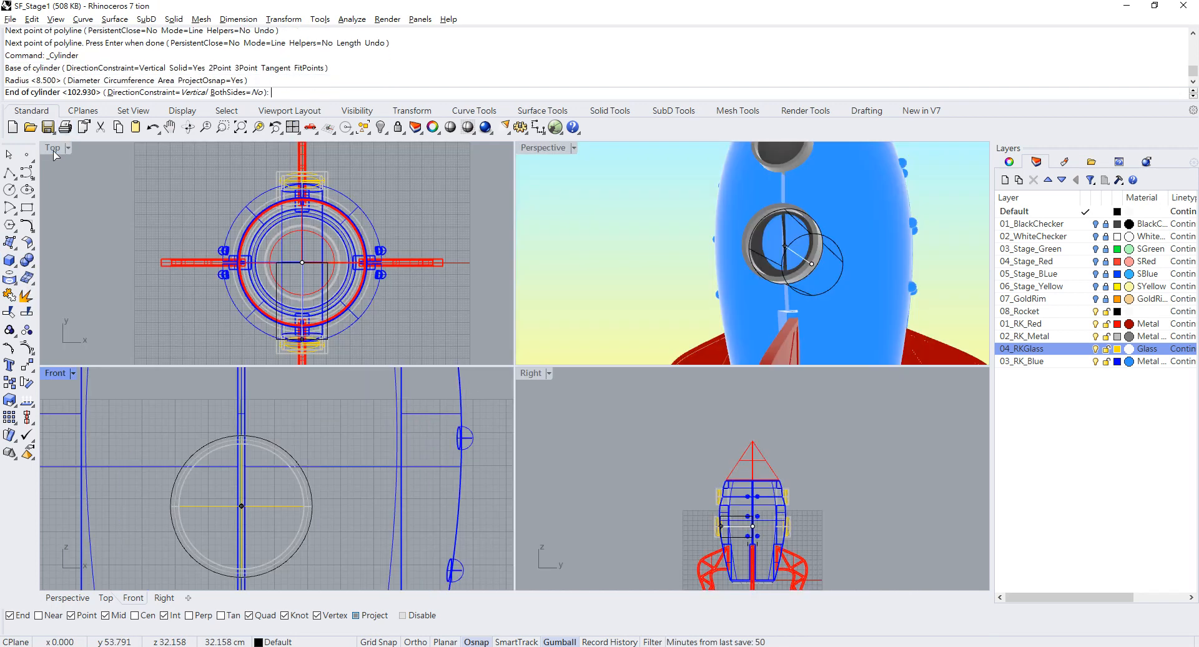
double_click(541, 147)
scroll(749, 294, down, 3)
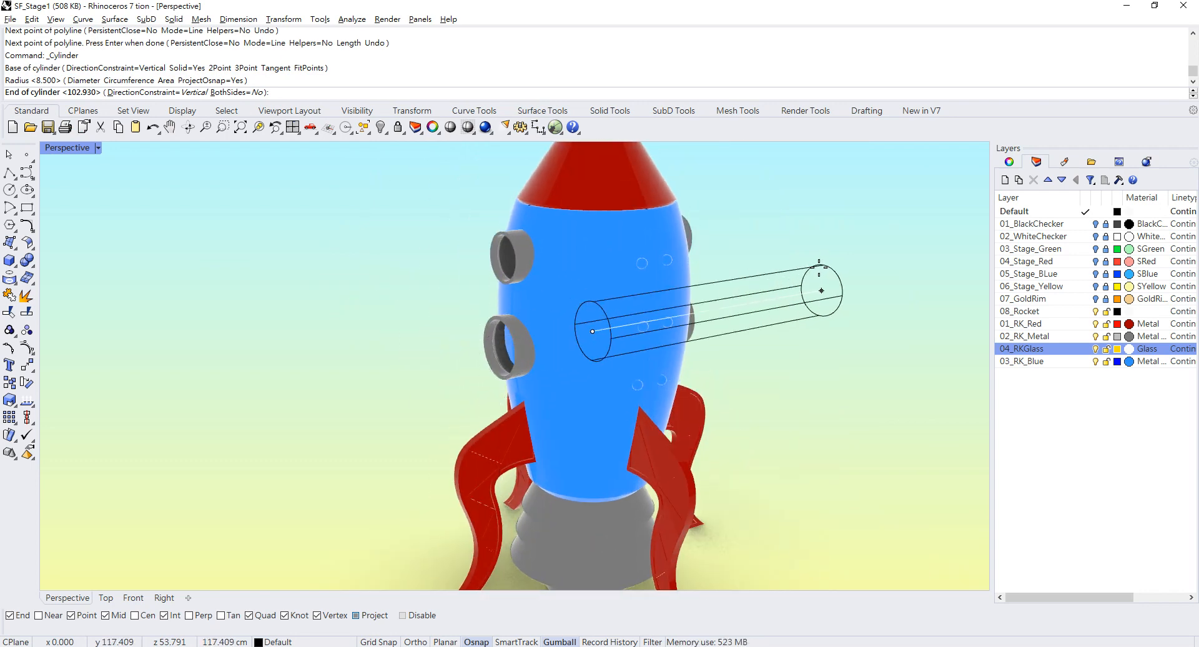
click(821, 290)
Move the cylinder along its axis so it passes through both lower windows and sticks out on each side of the body
click(768, 316)
drag(768, 315, 679, 300)
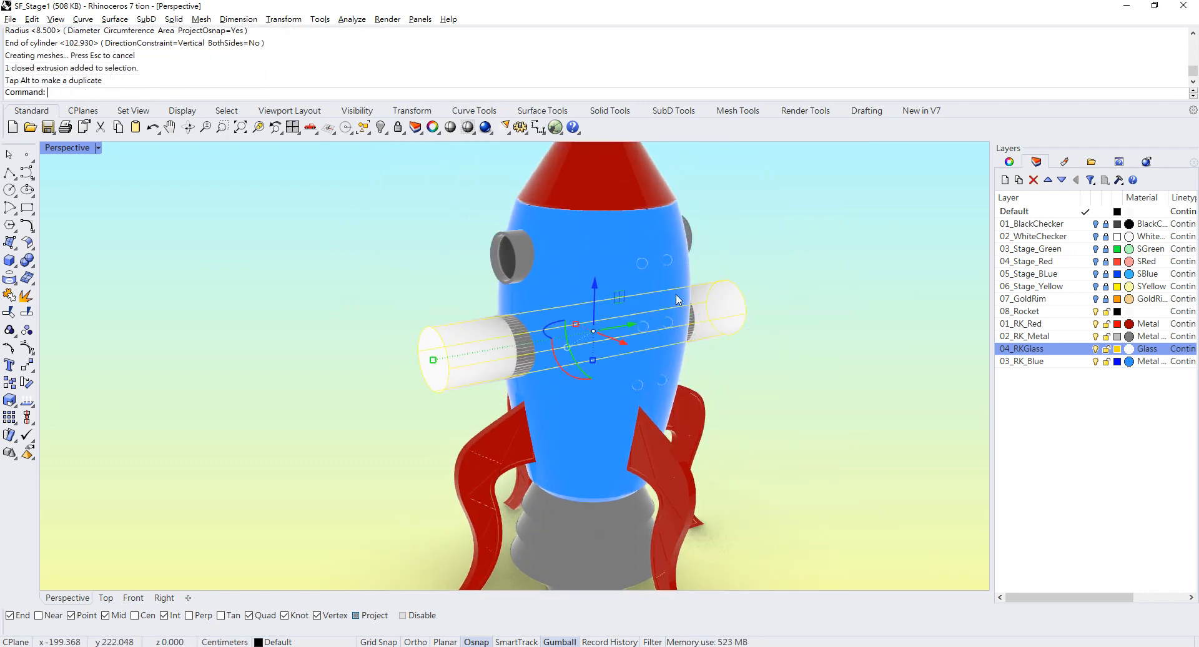
key(Escape)
Subtract the cylinder from the blue rocket body with Boolean Difference and delete the cutting cylinder
click(30, 269)
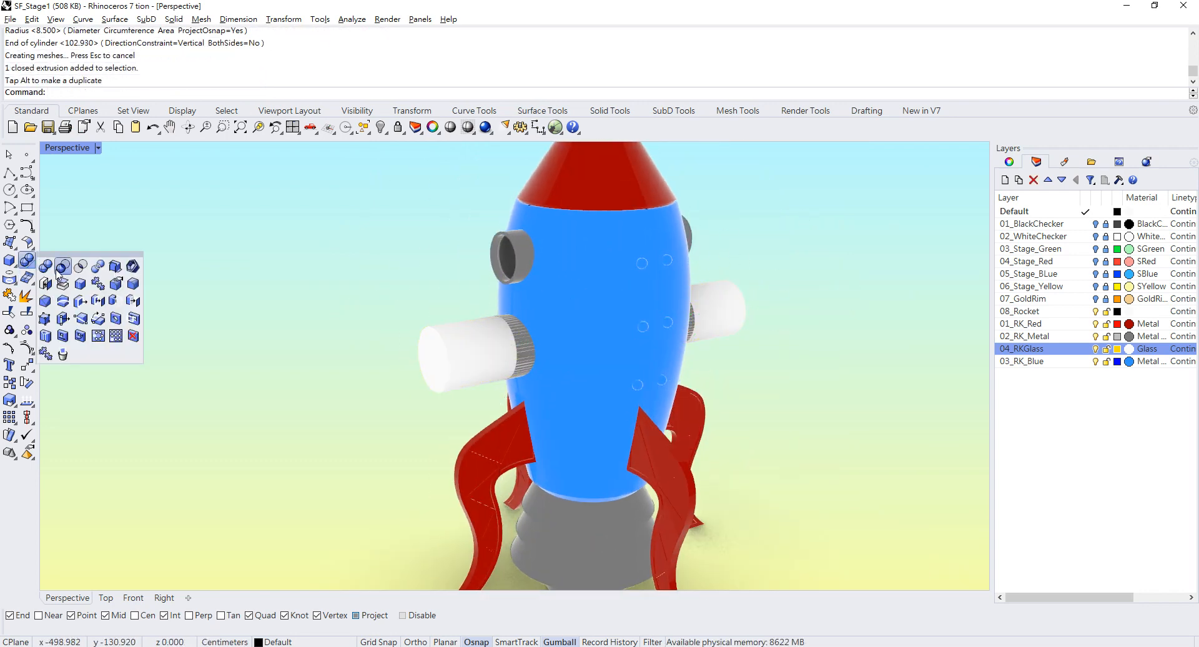
click(62, 267)
click(555, 296)
key(Return)
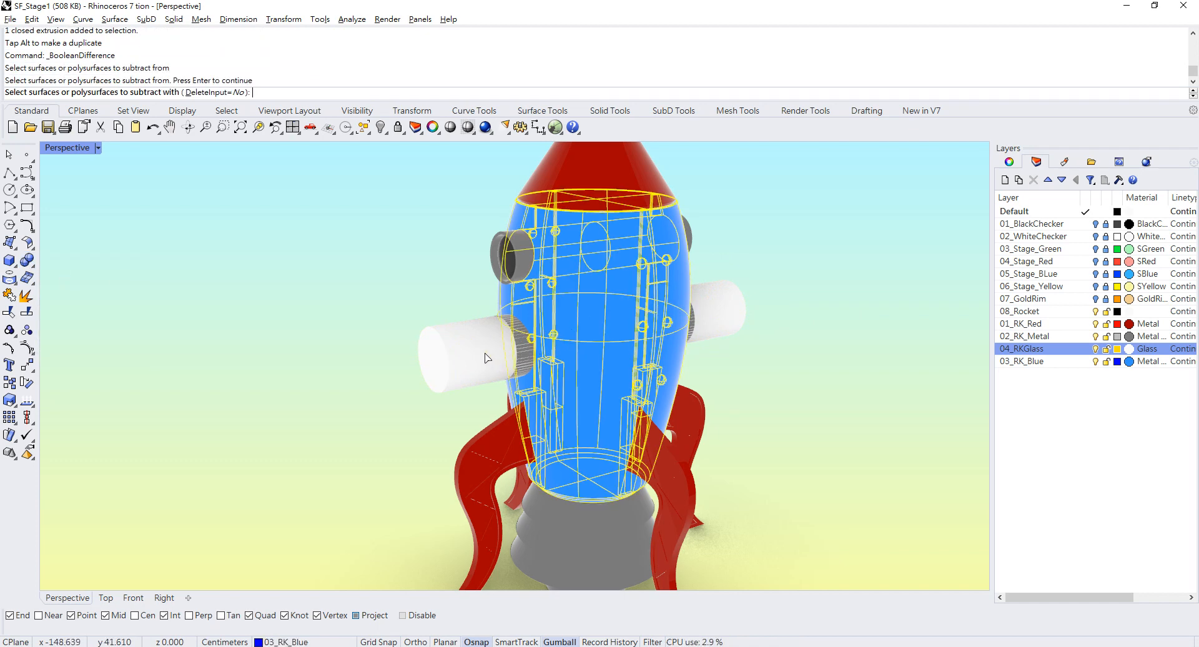
click(479, 352)
key(Return)
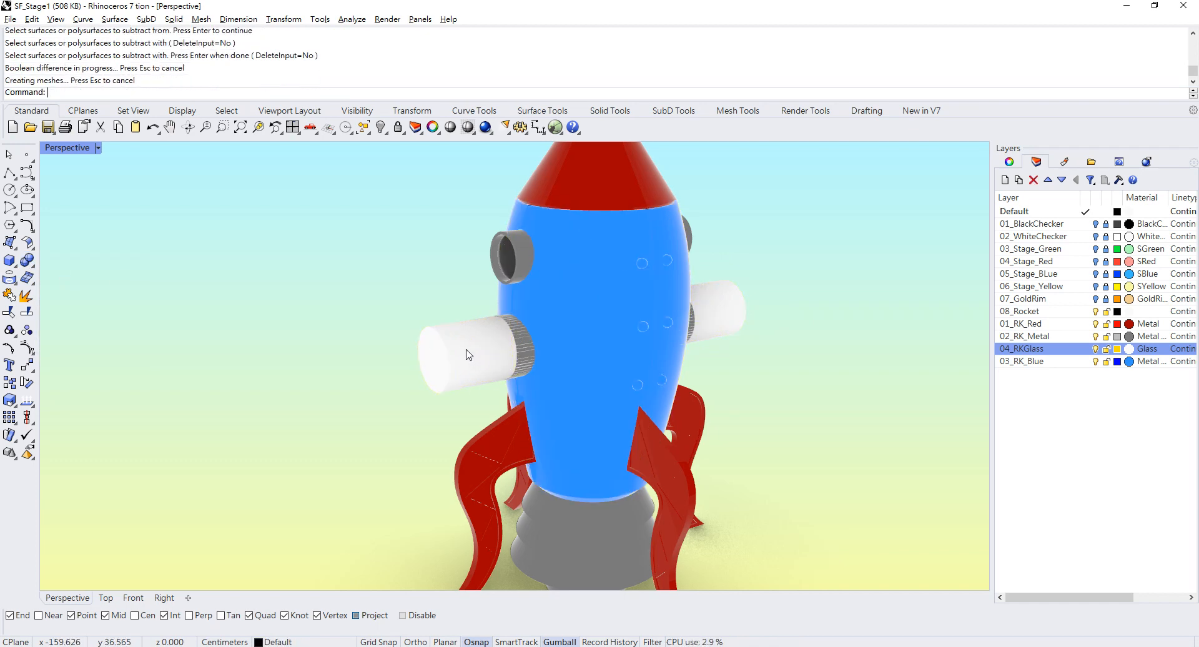
click(467, 351)
key(Delete)
Change the Metal (2) material color of layer 03_RK_Blue to dark blue on the HSV color wheel
scroll(534, 343, up, 6)
right_drag(534, 344, 649, 312)
scroll(638, 311, down, 7)
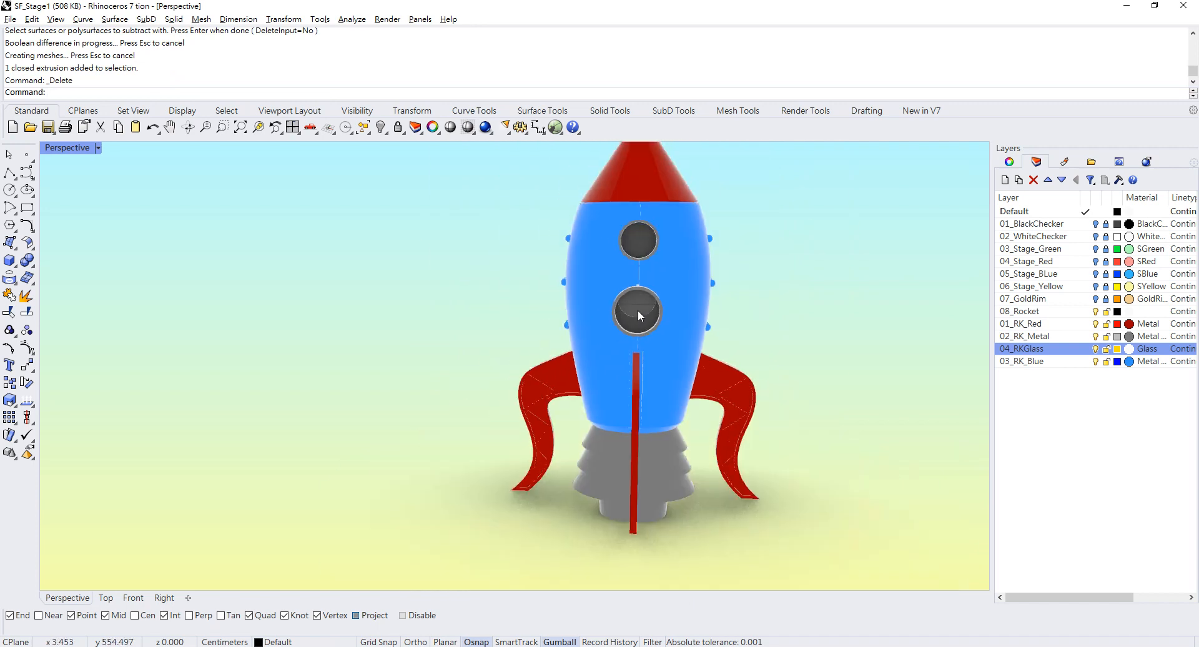
right_drag(692, 257, 675, 277)
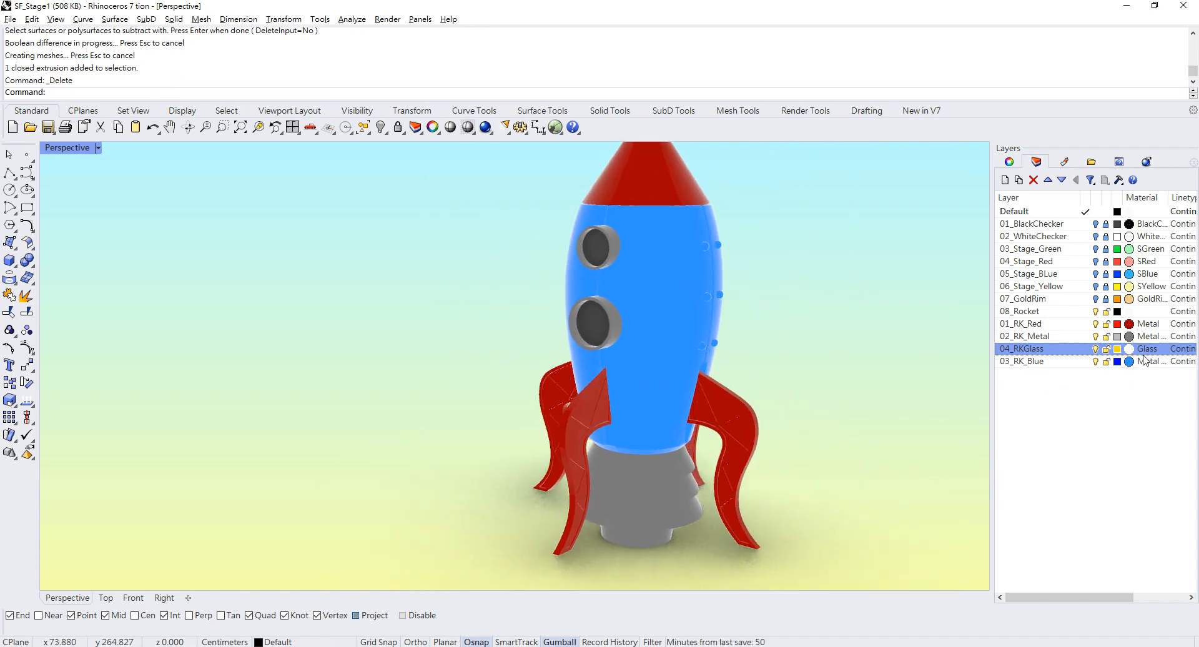
shift+right_drag(668, 340, 587, 337)
right_drag(720, 353, 833, 359)
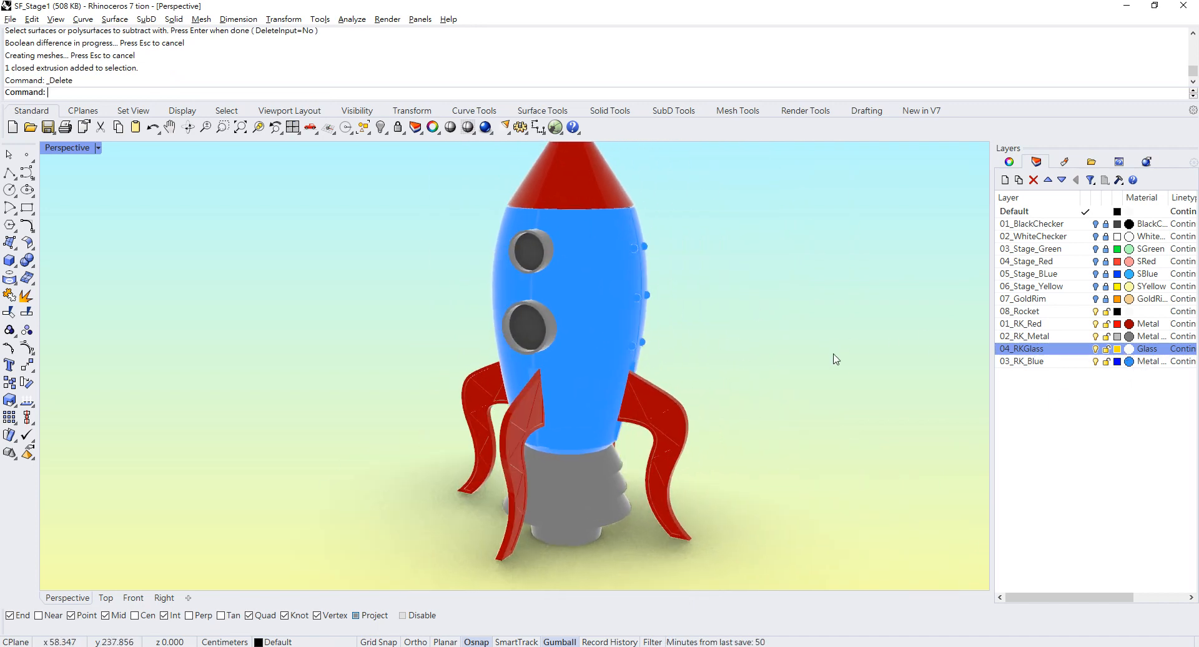
click(1129, 363)
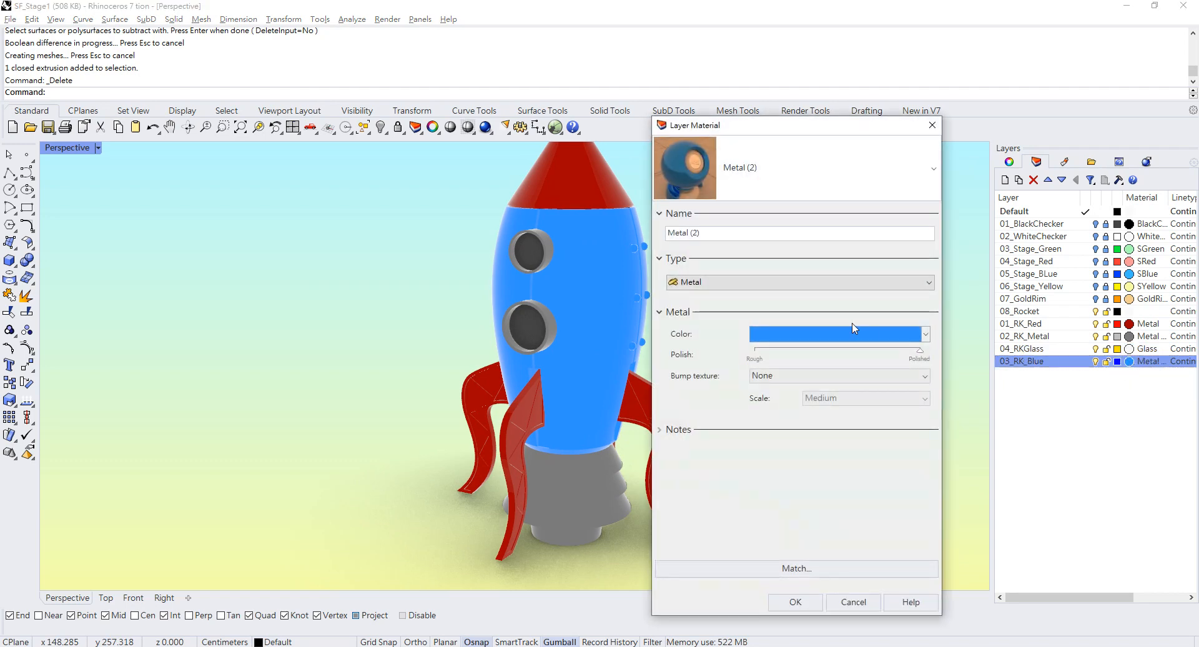
click(858, 337)
click(1027, 365)
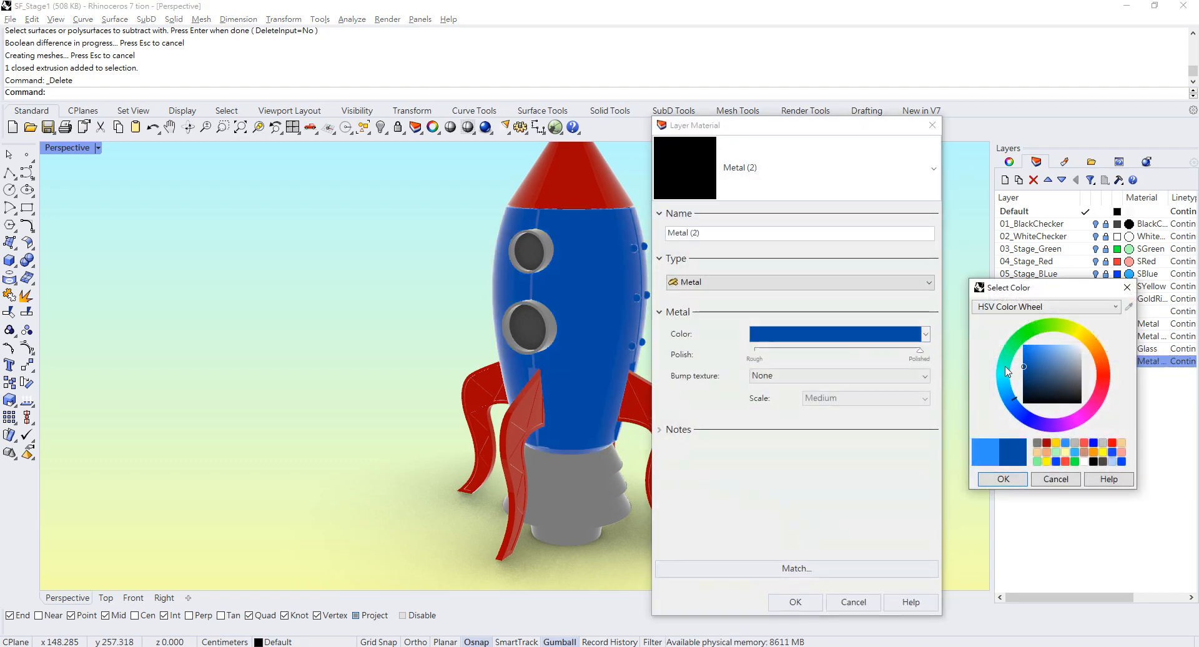
click(1004, 479)
click(799, 604)
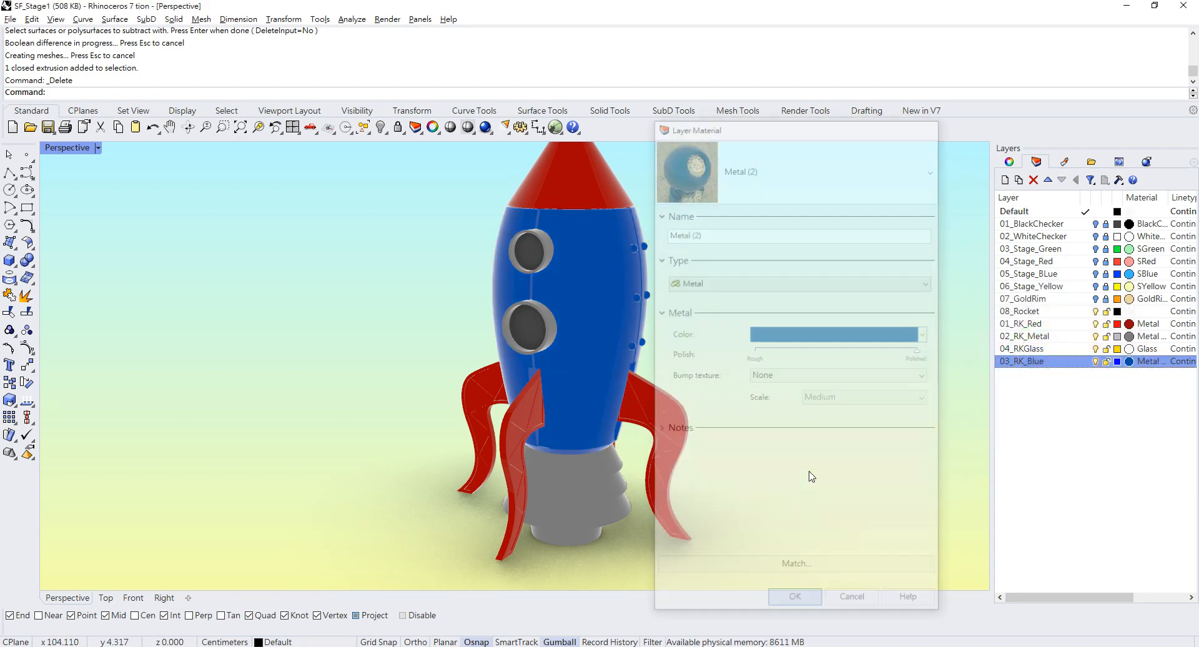
Select all the rocket parts and group them
scroll(756, 389, down, 2)
shift+right_drag(756, 389, 700, 413)
drag(726, 567, 377, 193)
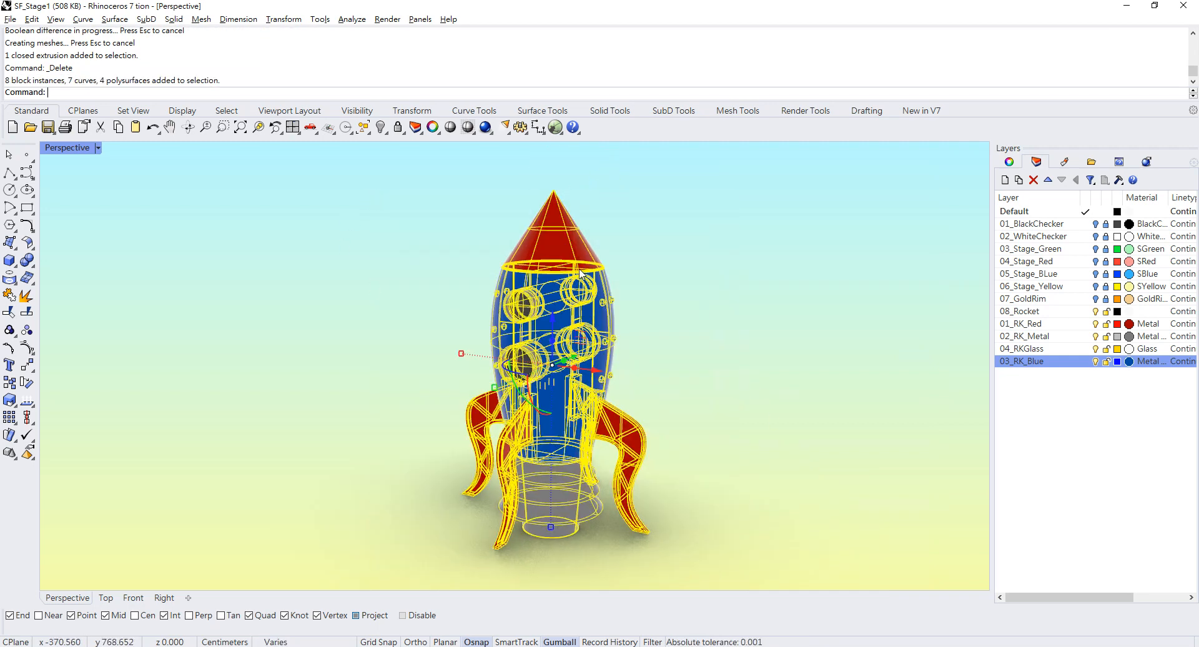
key(ctrl+g)
key(ctrl+g)
click(677, 292)
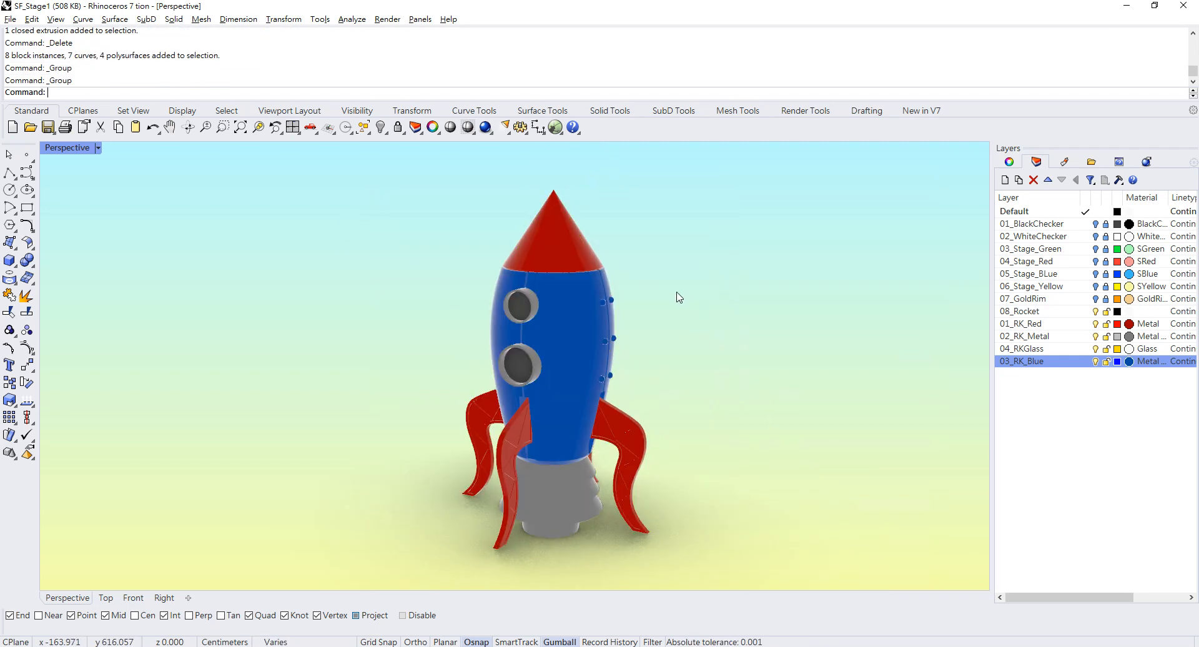
Show any hidden objects and turn on layers 01_BlackChecker through 07_GoldRim
click(382, 131)
click(398, 147)
click(1097, 226)
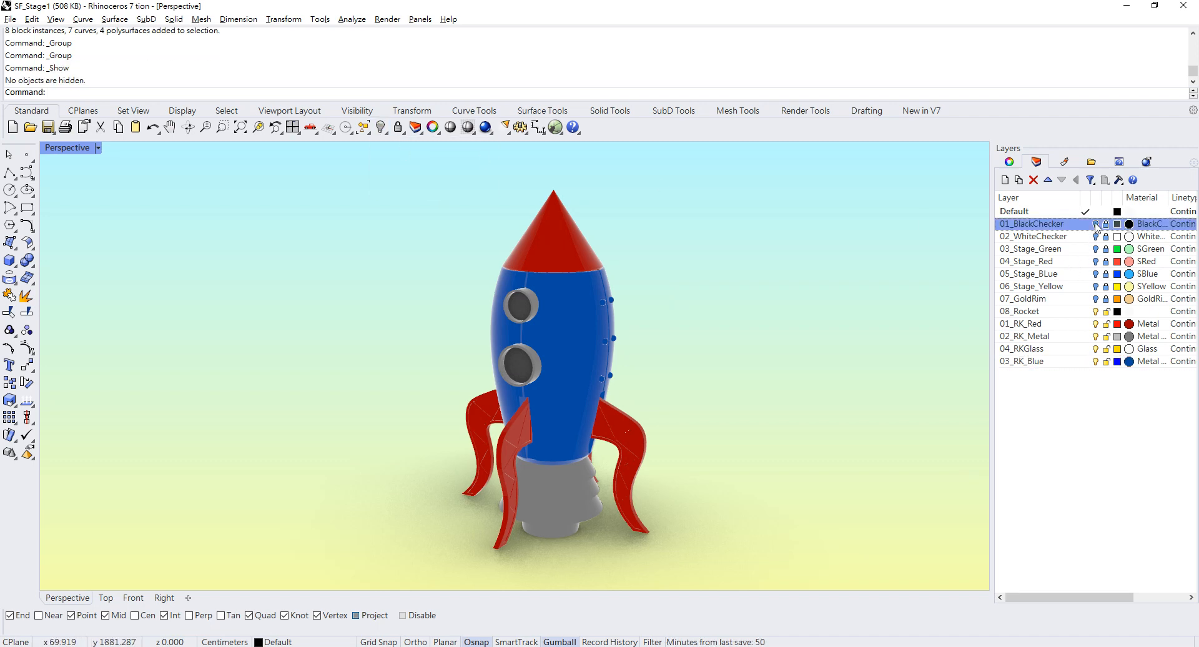
click(1095, 236)
click(1095, 248)
click(1095, 261)
click(1095, 273)
click(1096, 286)
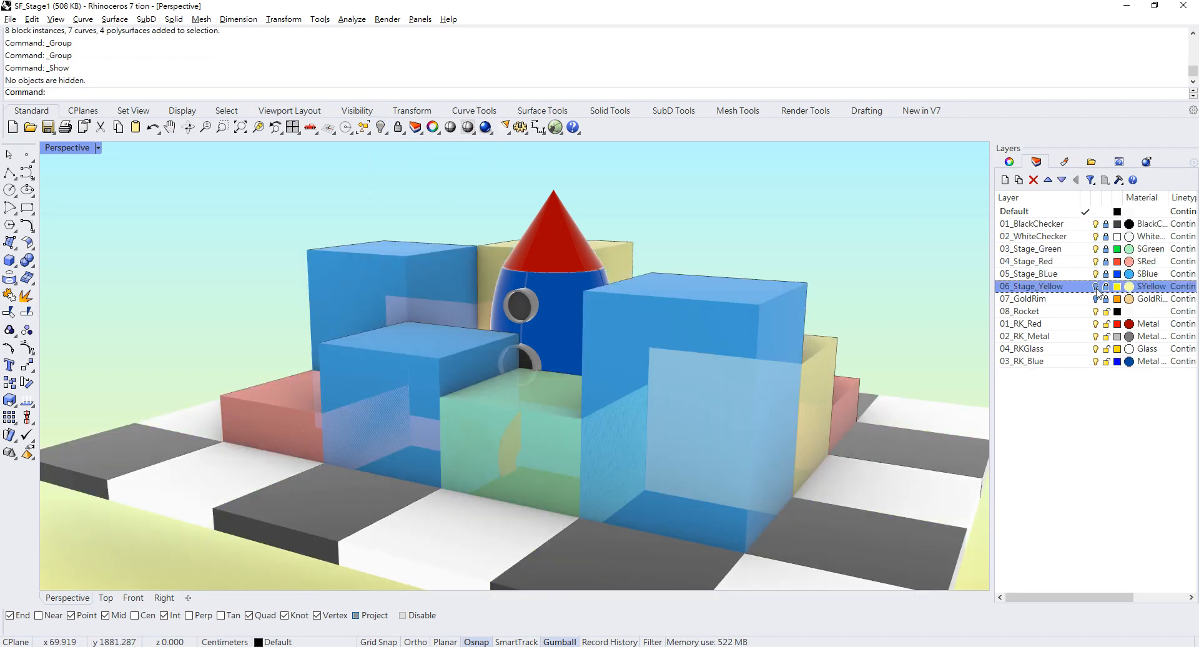
click(1096, 299)
Move the grouped rocket out of the colored blocks to an empty spot beside the checkerboard stage
scroll(659, 312, down, 10)
right_drag(600, 287, 658, 319)
click(593, 299)
drag(630, 310, 334, 284)
click(463, 260)
Examine the rocket and the checkerboard stage in the rendered view, close up and from several angles
right_drag(463, 259, 368, 288)
scroll(567, 291, up, 5)
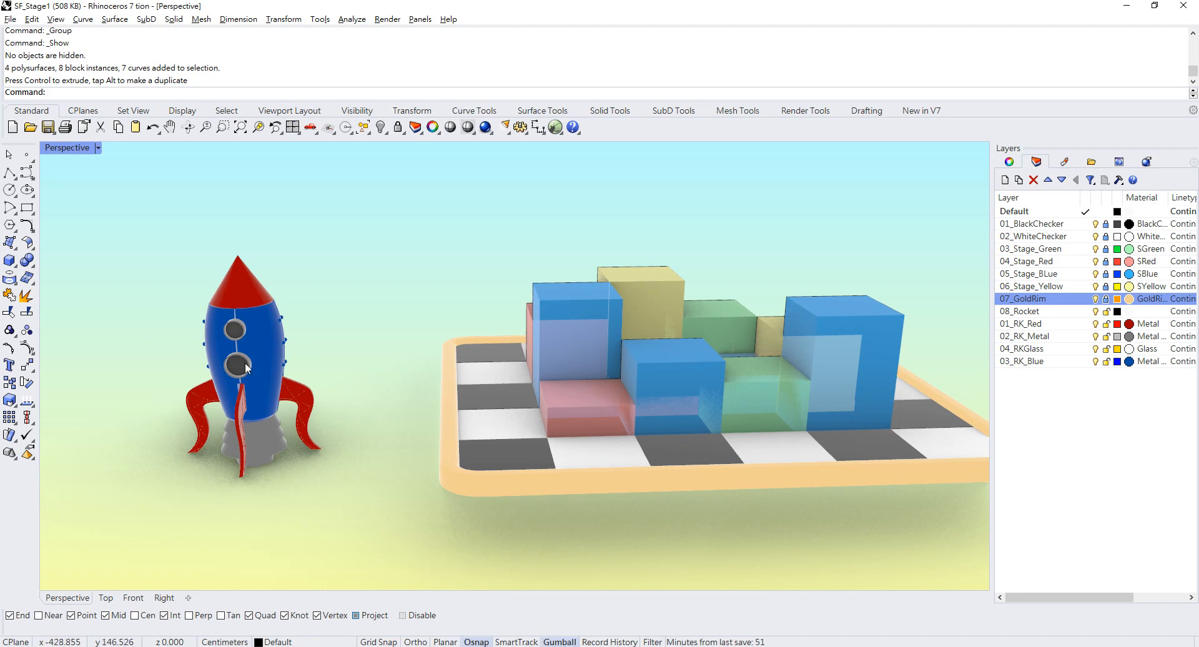
scroll(265, 422, up, 5)
scroll(351, 319, down, 5)
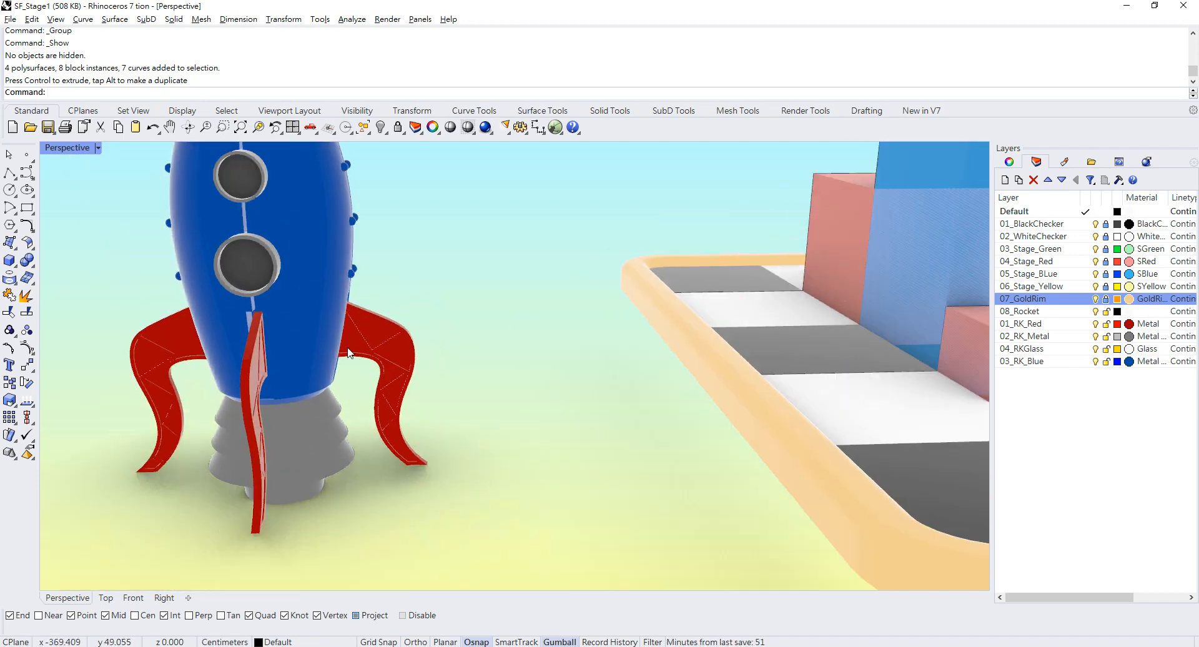
right_drag(352, 319, 472, 242)
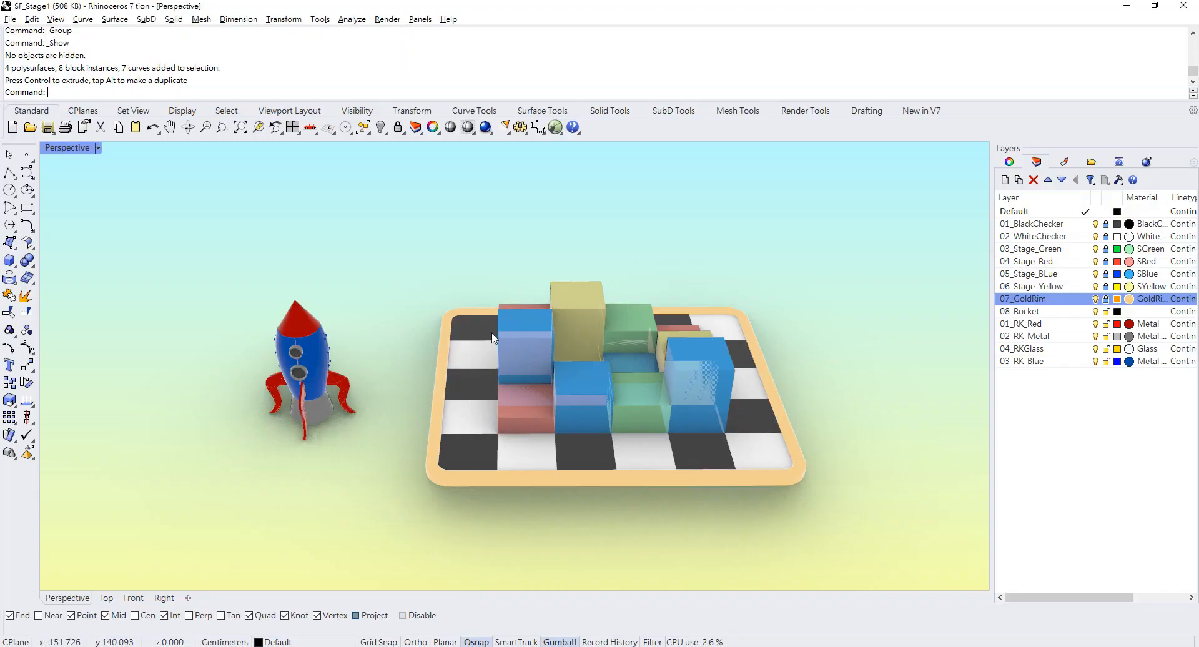
scroll(367, 268, up, 3)
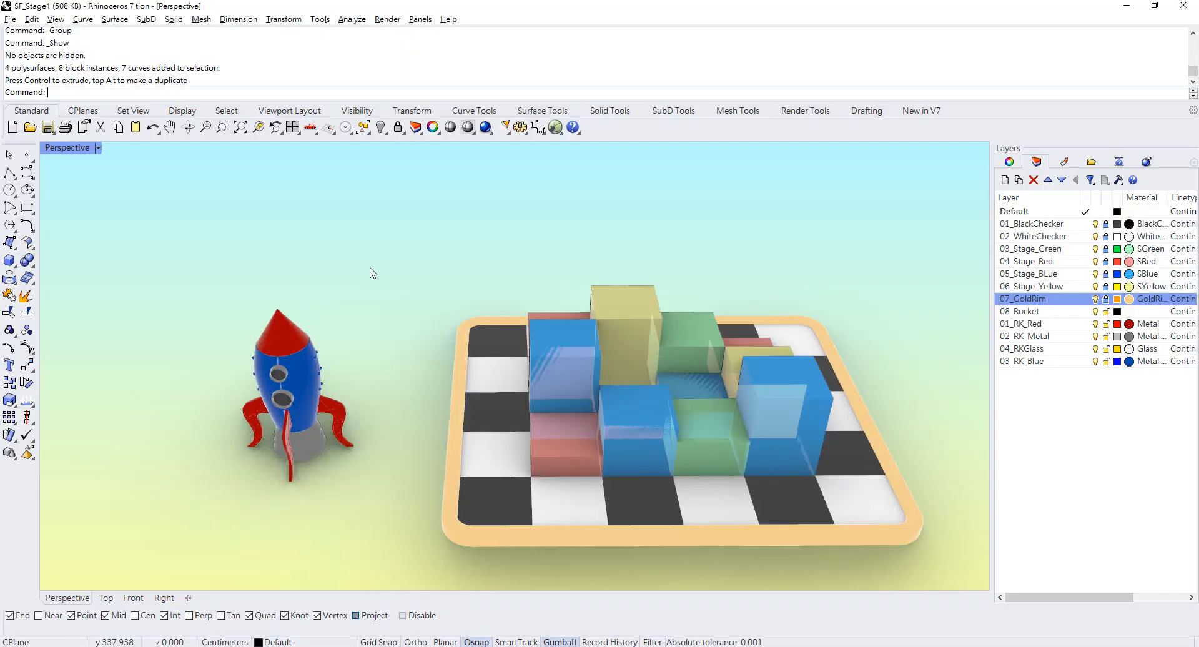
right_drag(366, 268, 423, 300)
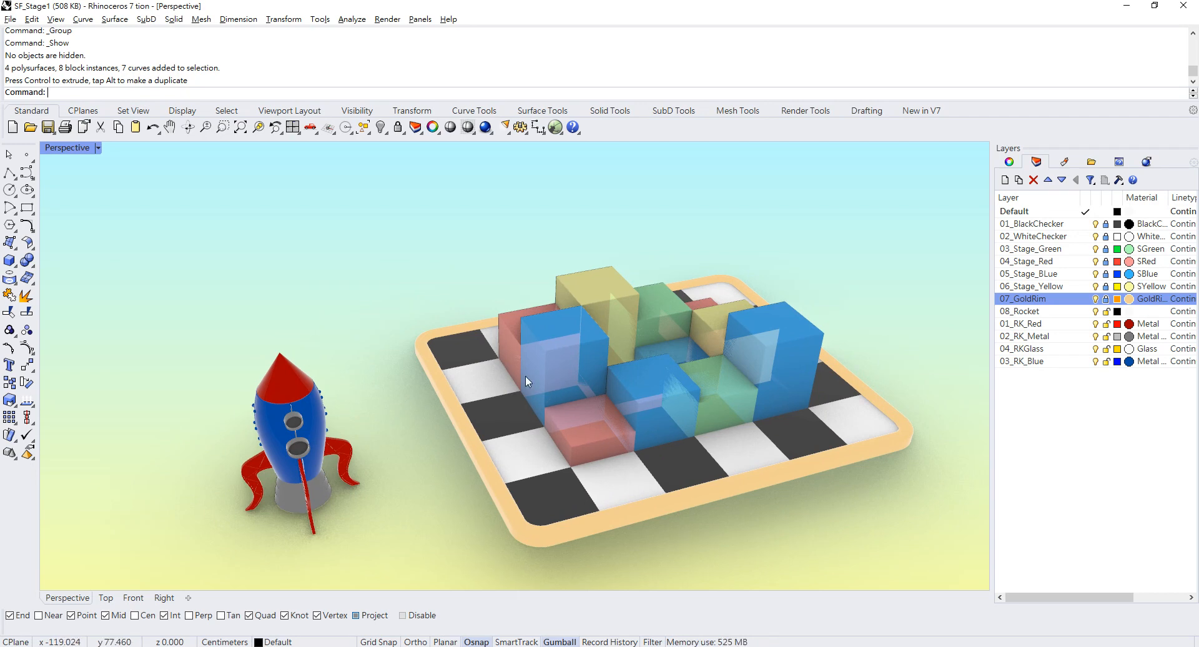
click(98, 148)
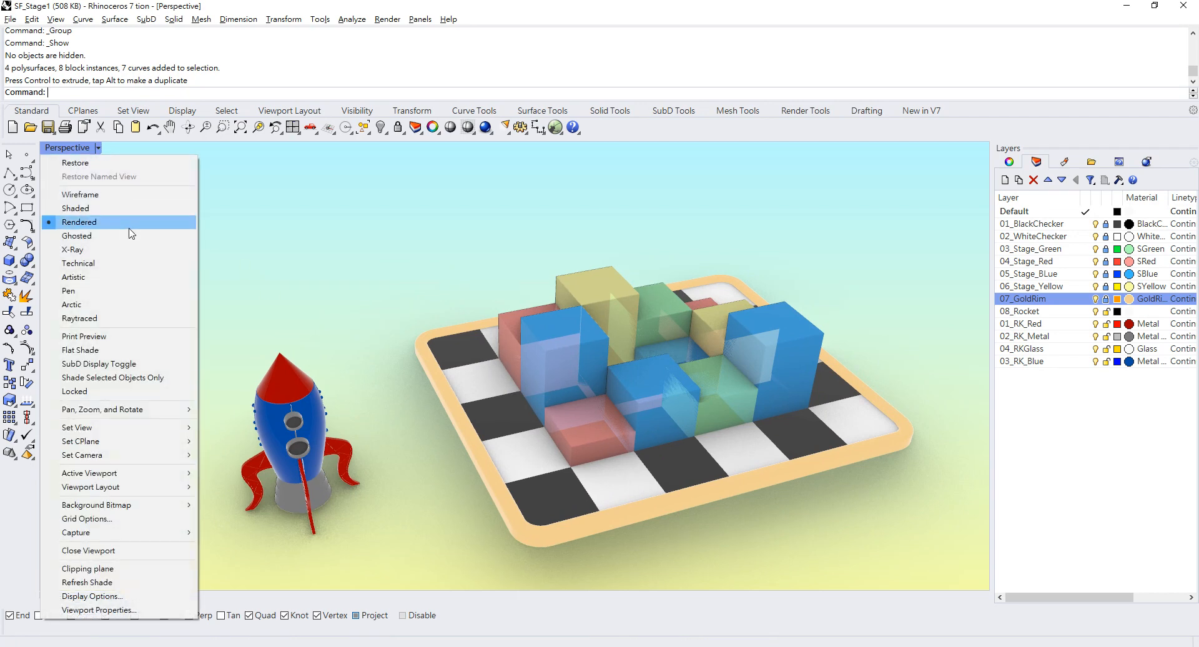
click(422, 237)
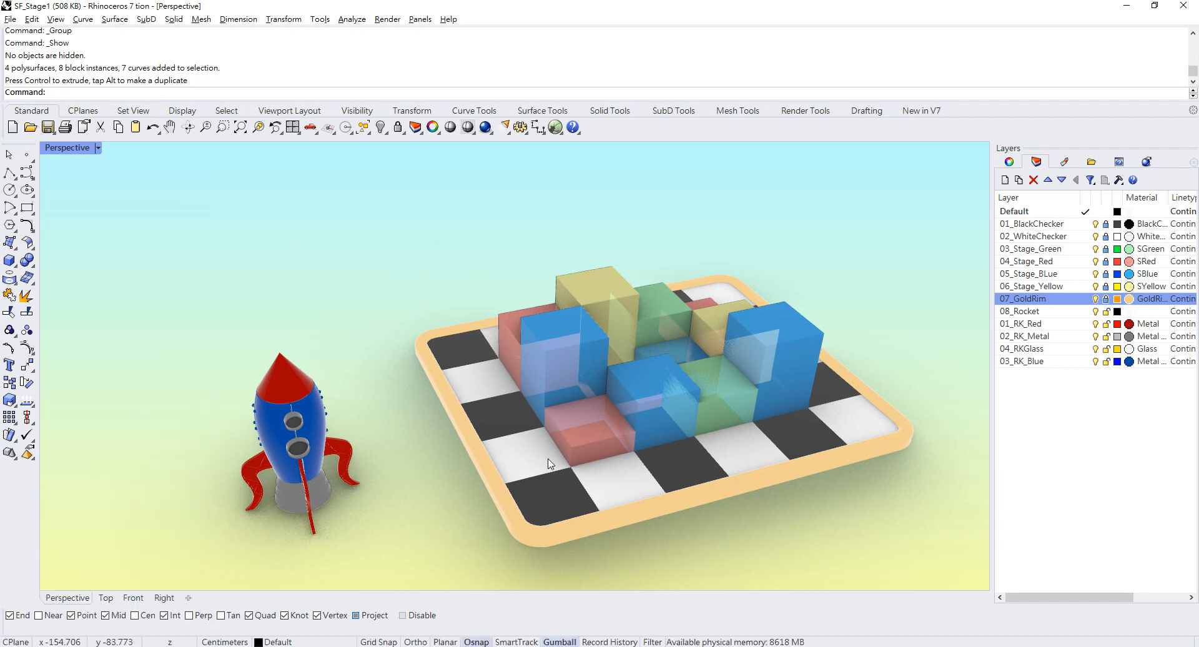
mouse_move(474, 646)
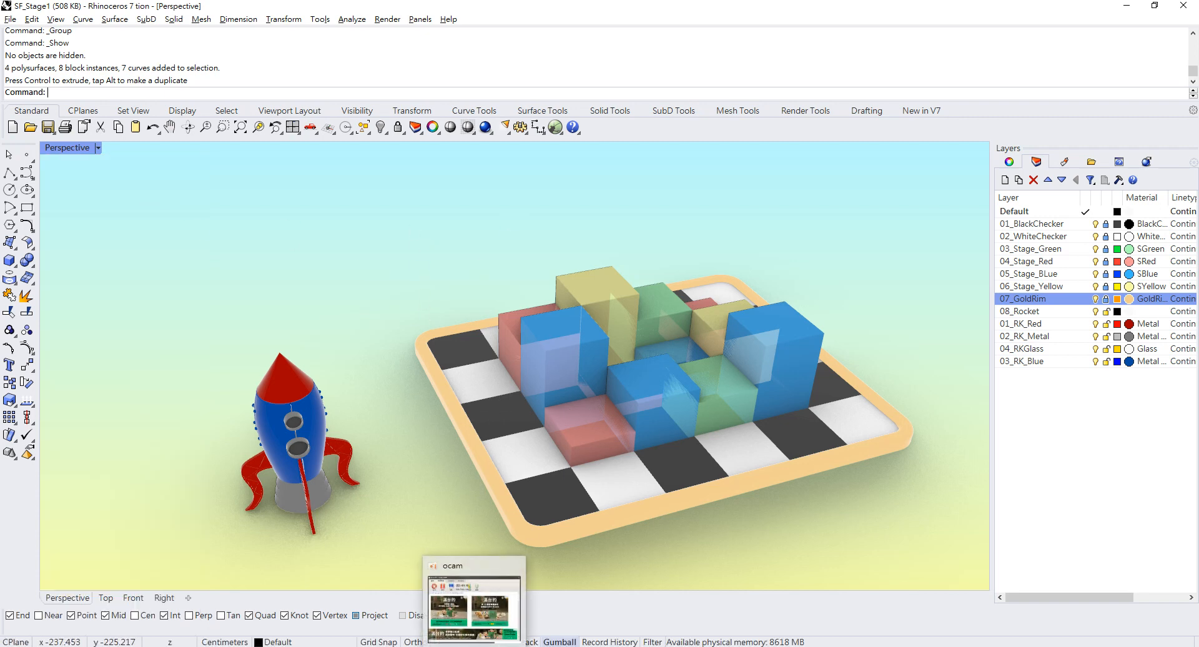
click(487, 625)
click(1067, 461)
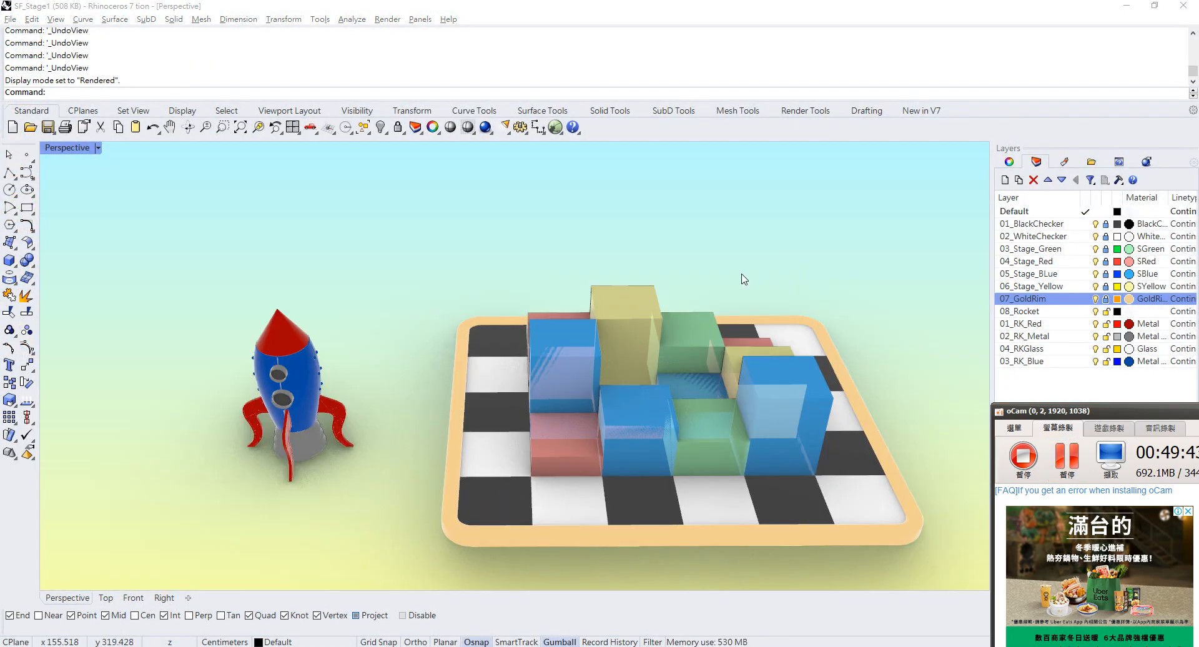
right_drag(739, 276, 651, 226)
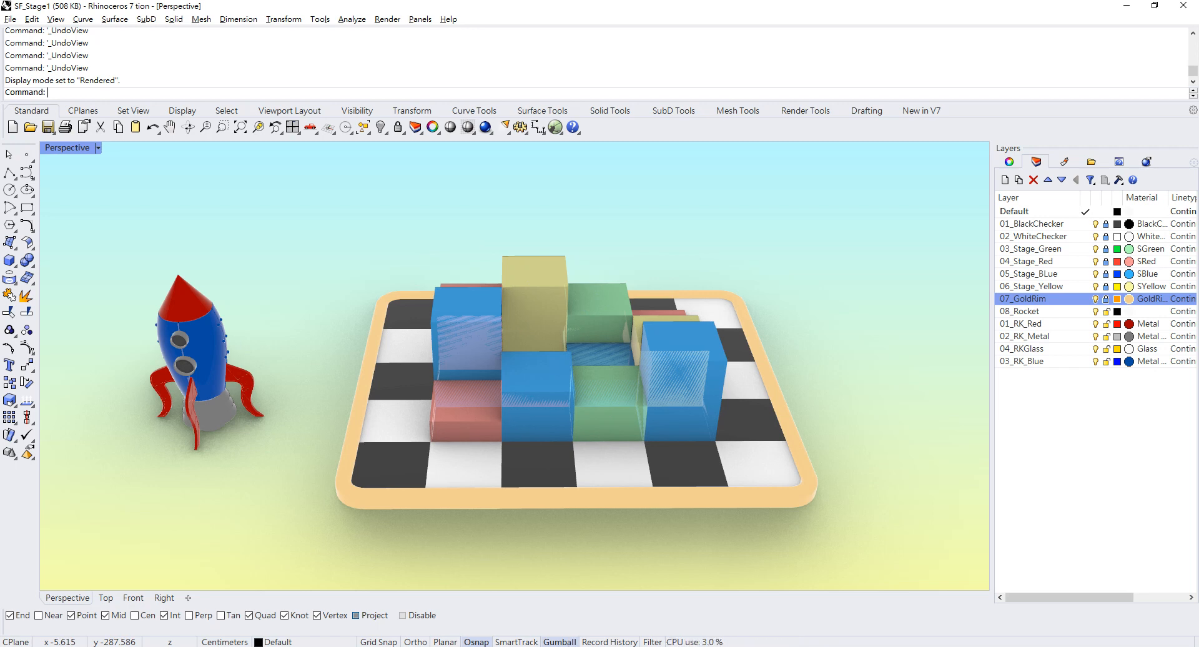
mouse_move(535, 646)
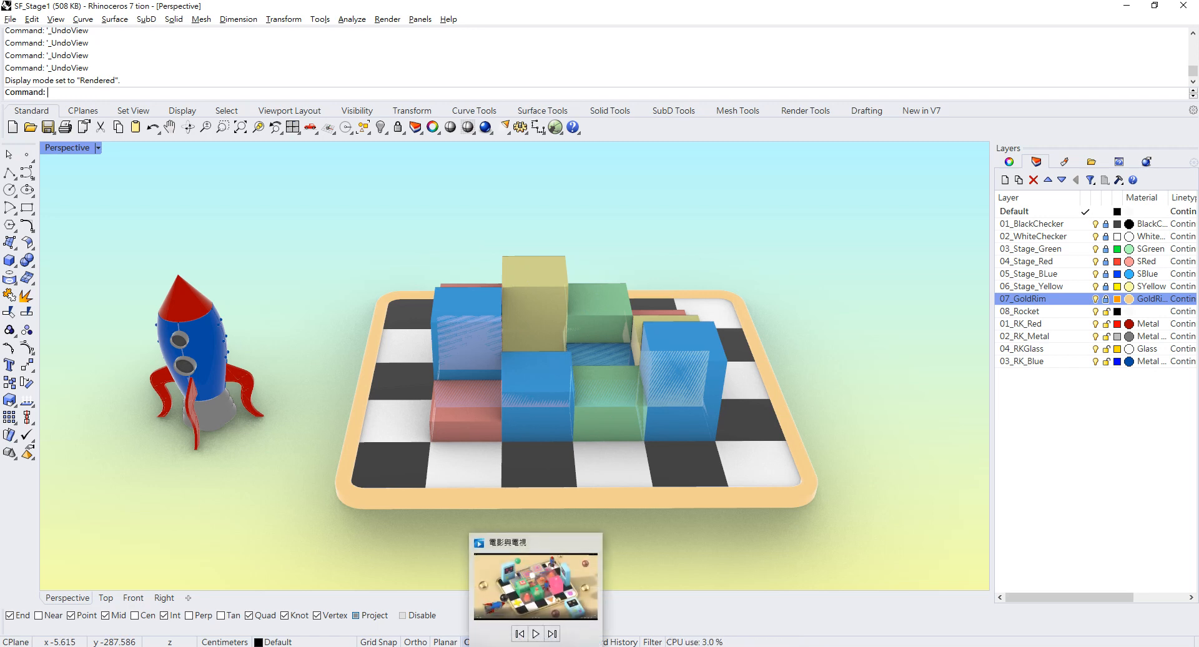
click(478, 646)
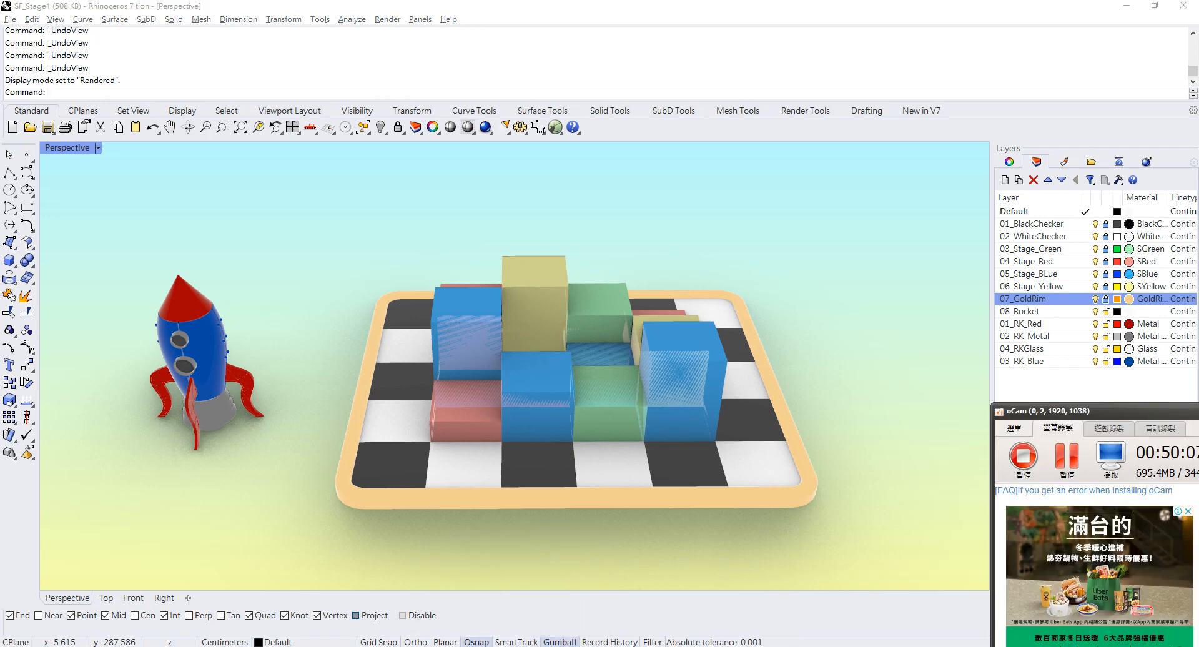